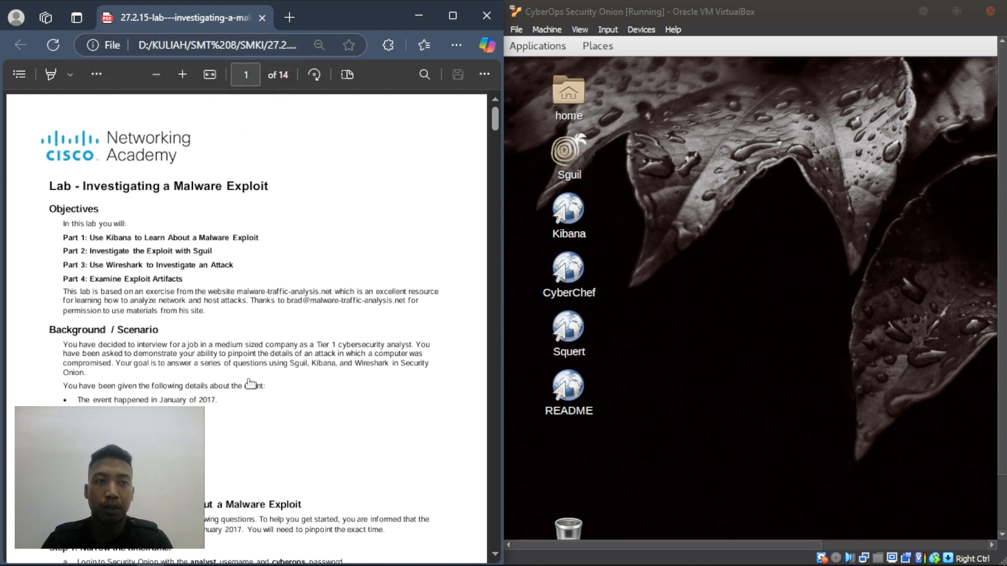
- Highlight the lab title and the four lab parts under Objectives in the PDF
left_click_drag(83, 190, 272, 194)
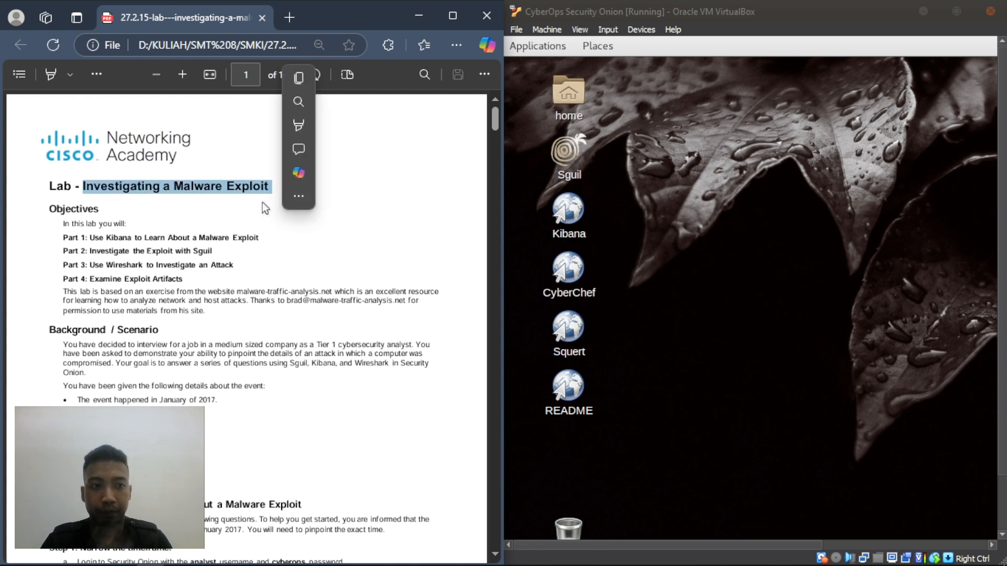
left_click(210, 220)
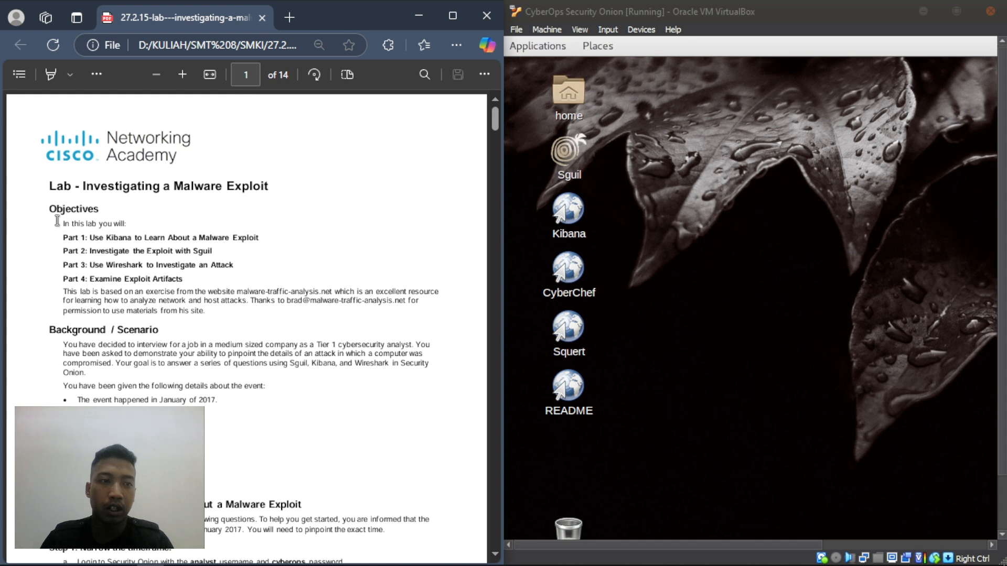
left_click_drag(63, 238, 231, 287)
left_click(388, 175)
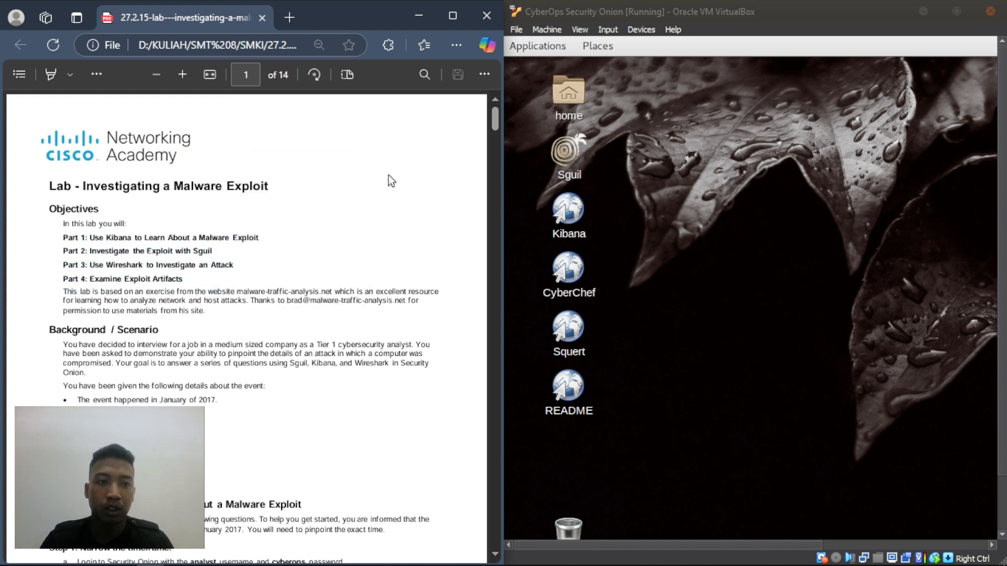
double_click(111, 238)
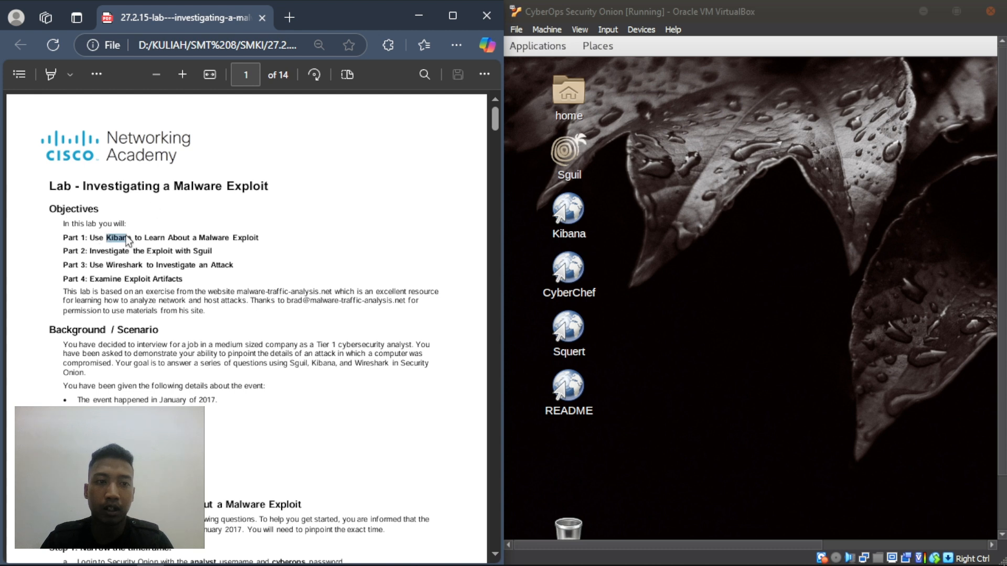
right_click(193, 252)
key("Escape")
left_click_drag(193, 252, 247, 285)
- Visit the malware-traffic-analysis.net link, reload the lab PDF, and highlight Part 4 and the scenario
left_click(247, 290)
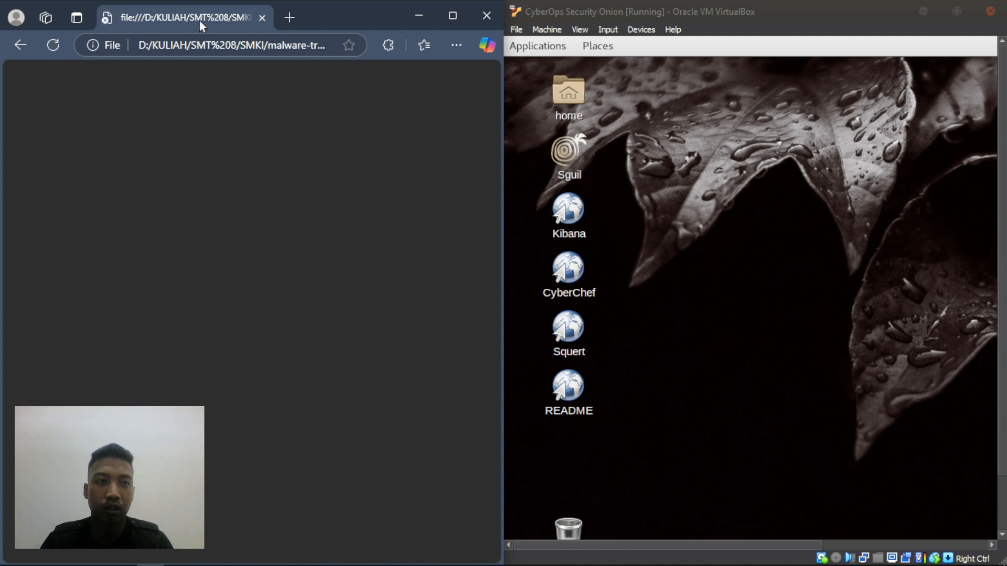
left_click(18, 46)
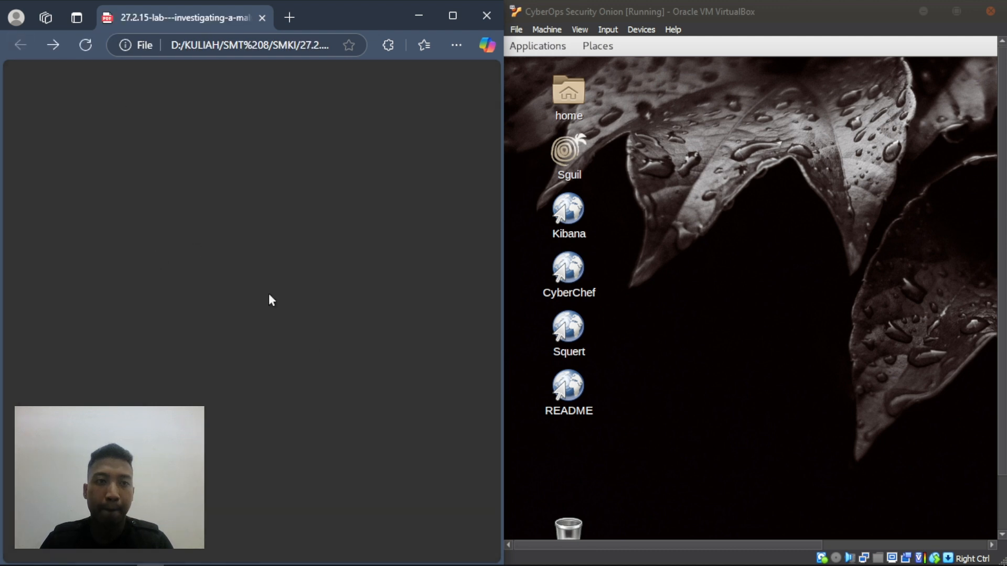
left_click(84, 45)
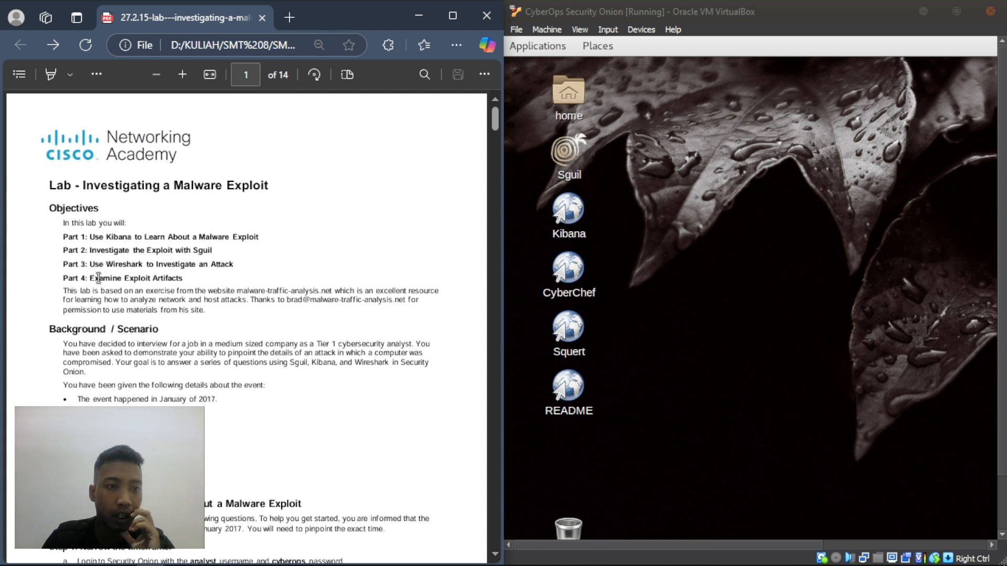
left_click_drag(90, 277, 189, 280)
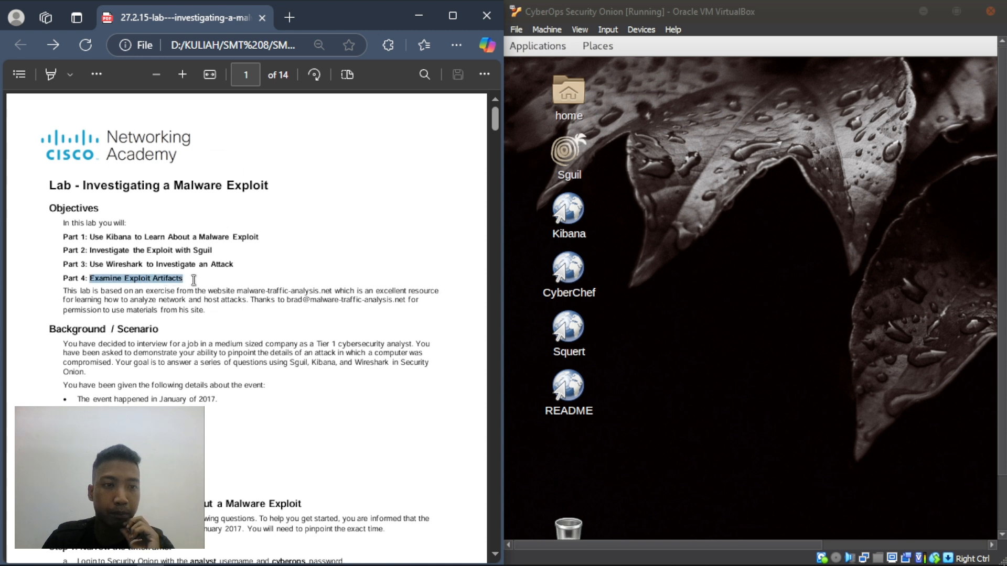
left_click(196, 349)
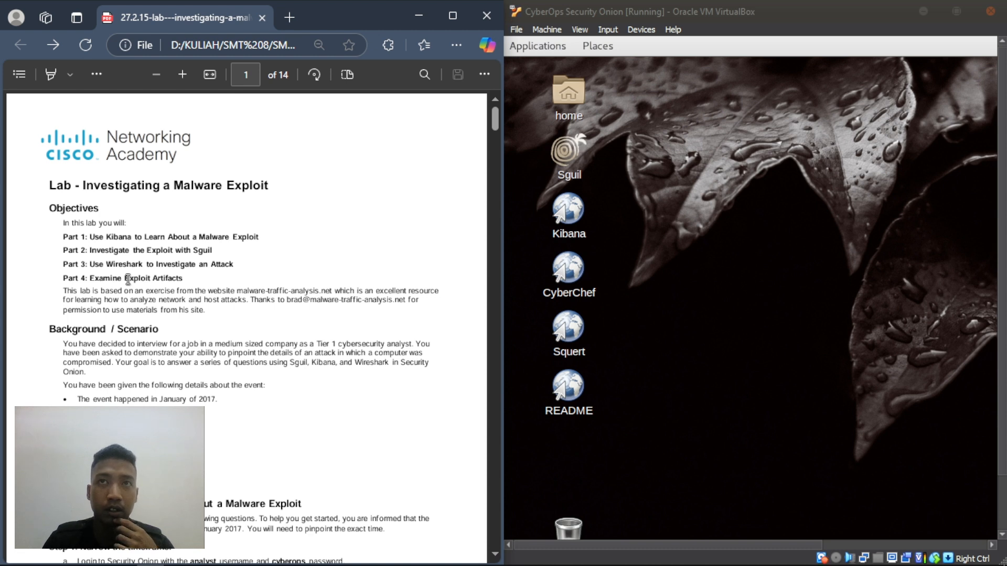
left_click_drag(67, 344, 270, 356)
left_click(201, 380)
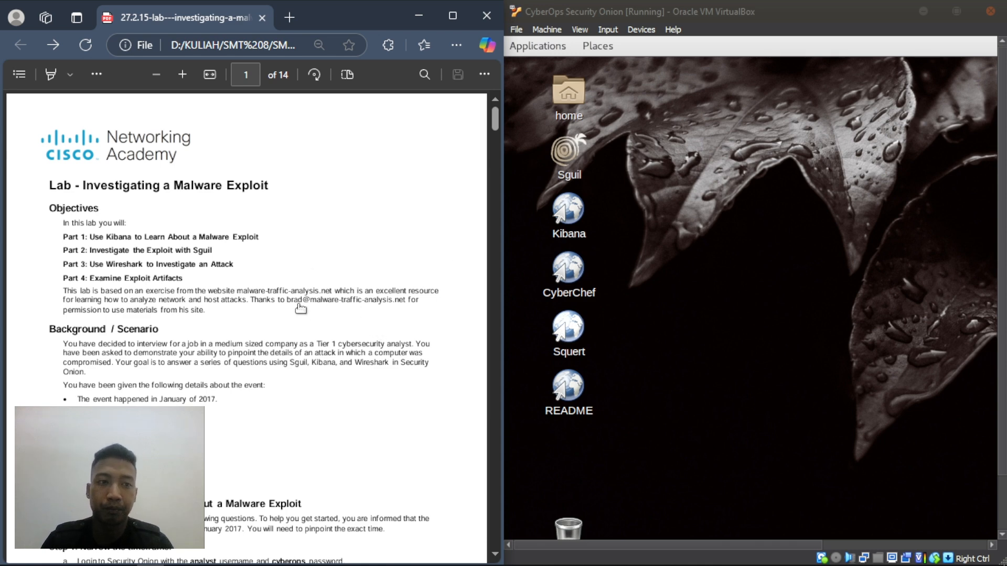
- Scroll to the scenario bullets and highlight the January 2017 and Snort NIDS lines
scroll(303, 308, "down", 3)
scroll(303, 308, "down", 2)
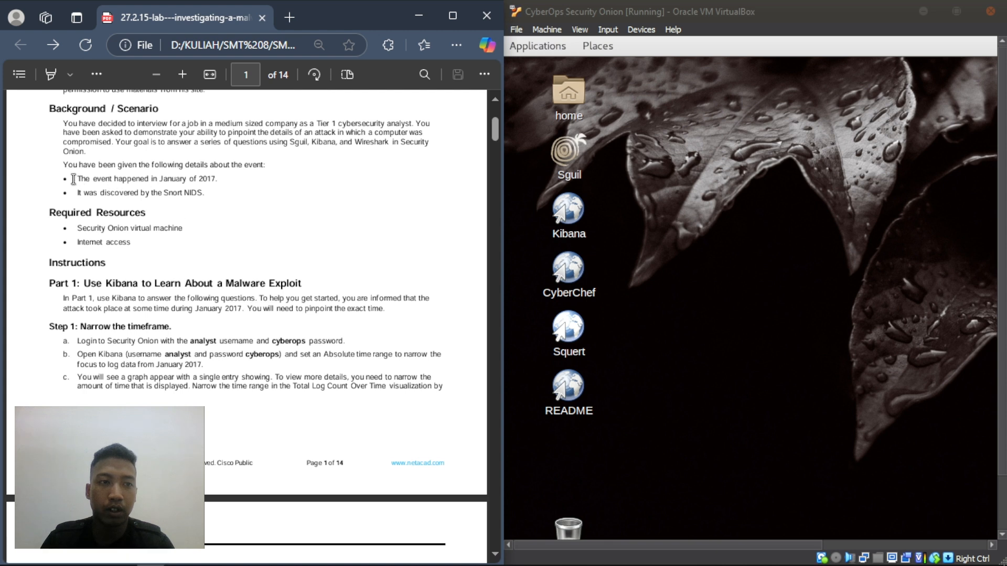
left_click_drag(78, 178, 218, 178)
left_click(233, 258)
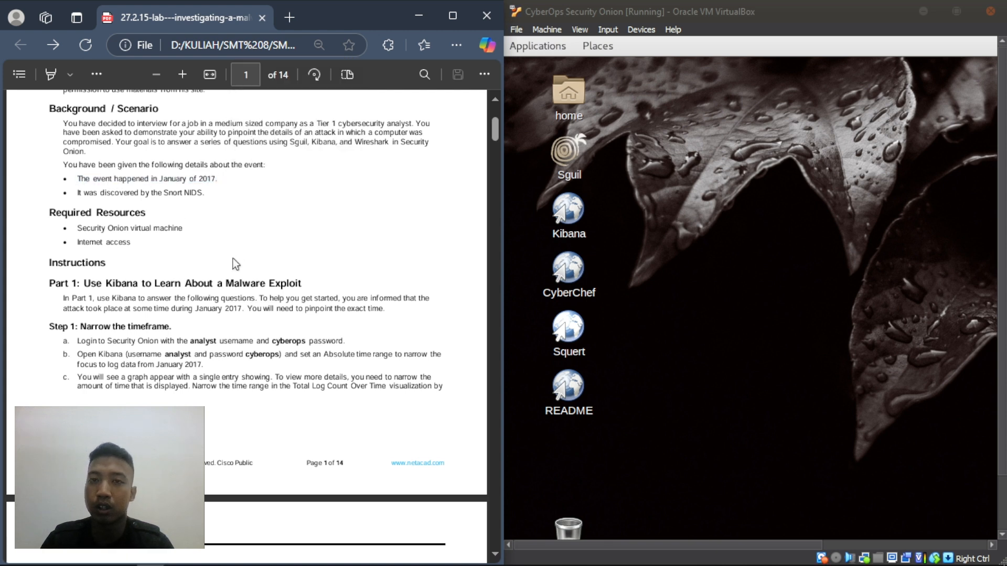
left_click_drag(78, 194, 208, 194)
left_click(188, 250)
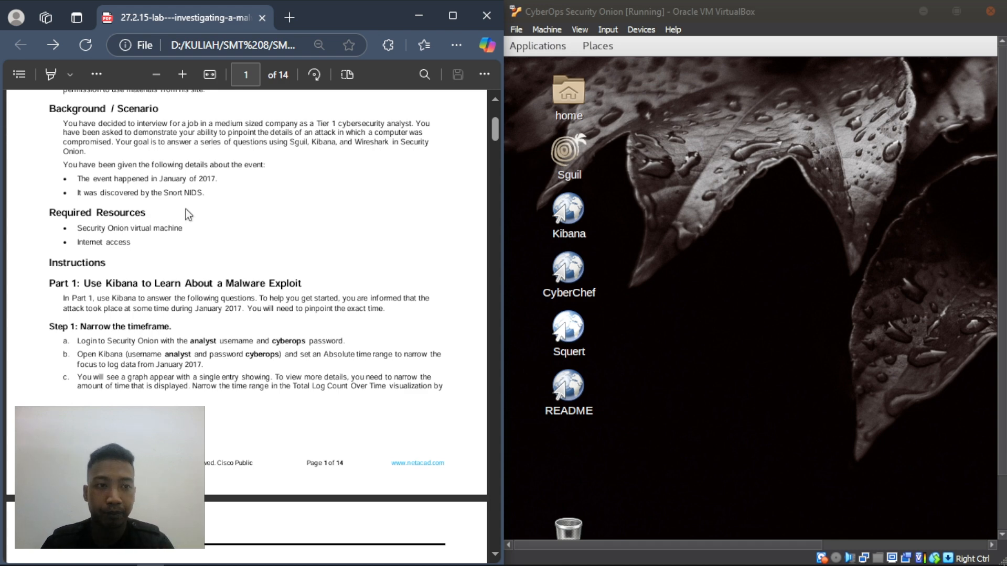
scroll(139, 246, "down", 3)
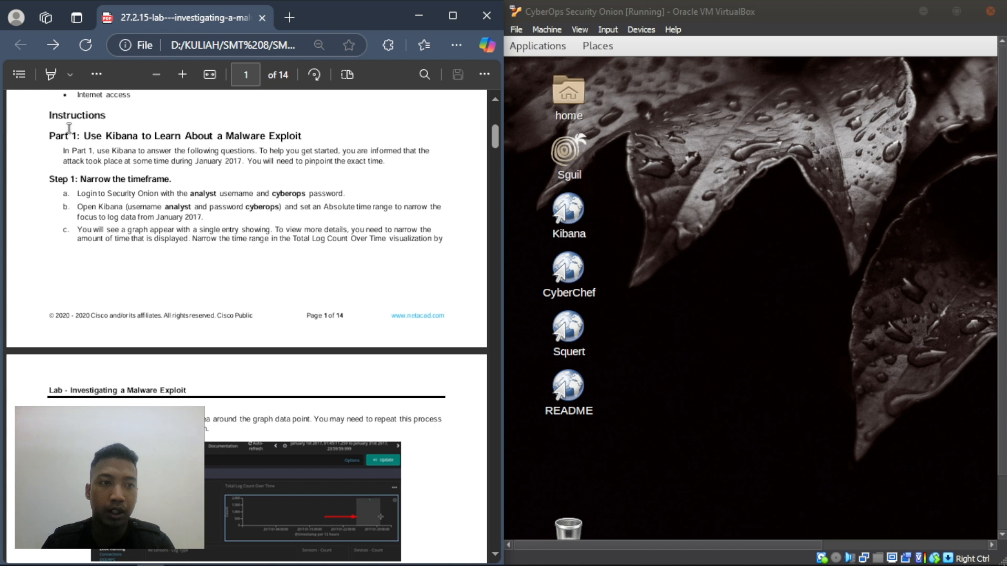
- Select Kibana in the VM and highlight the Part 1 sentences on pinpointing the attack time
left_click(847, 285)
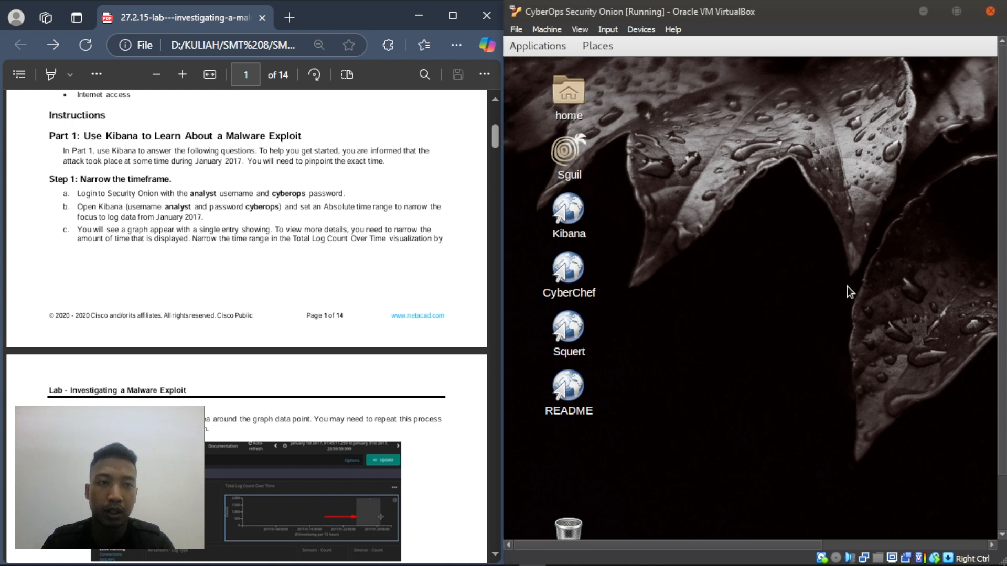
left_click(576, 212)
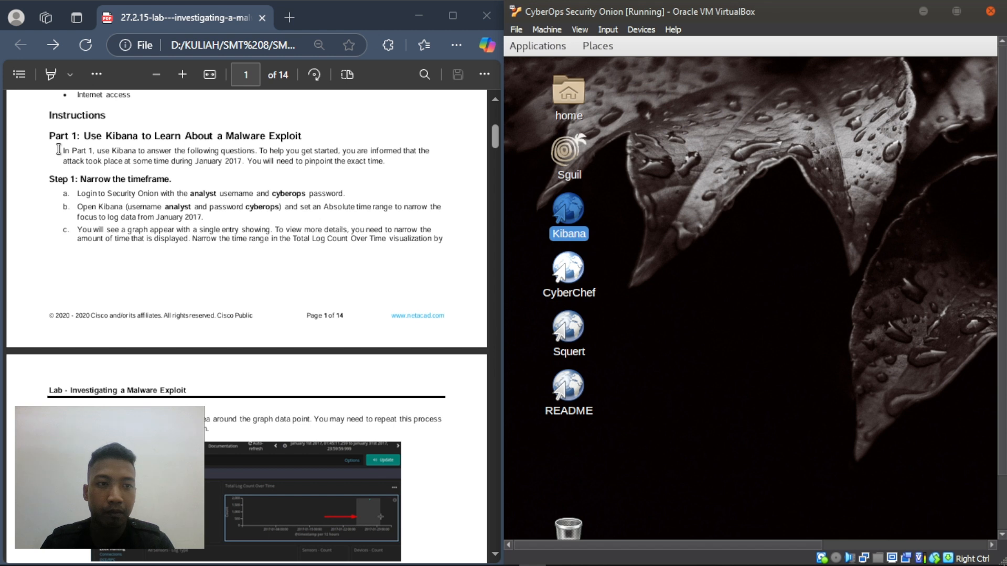
left_click_drag(59, 150, 147, 165)
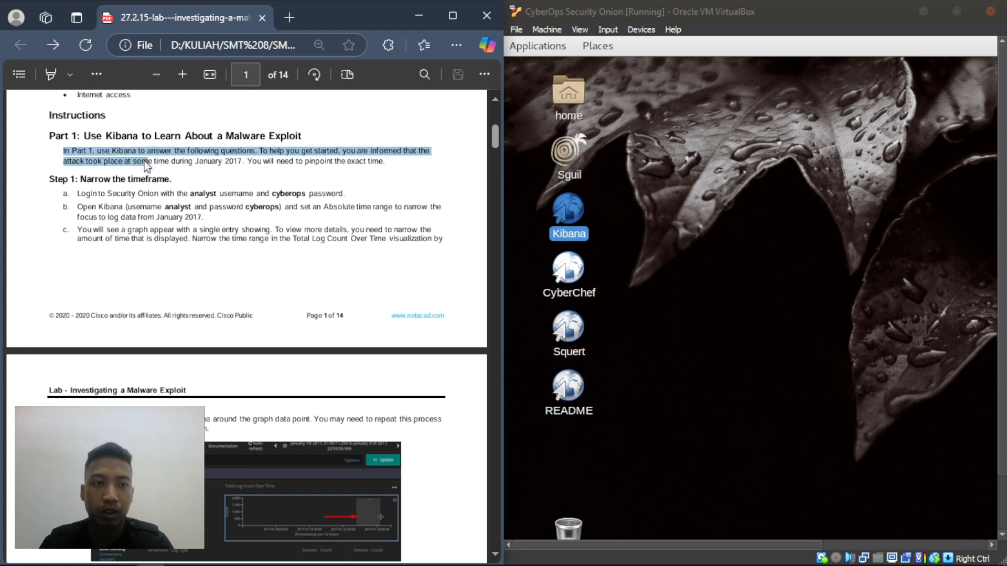
left_click(294, 195)
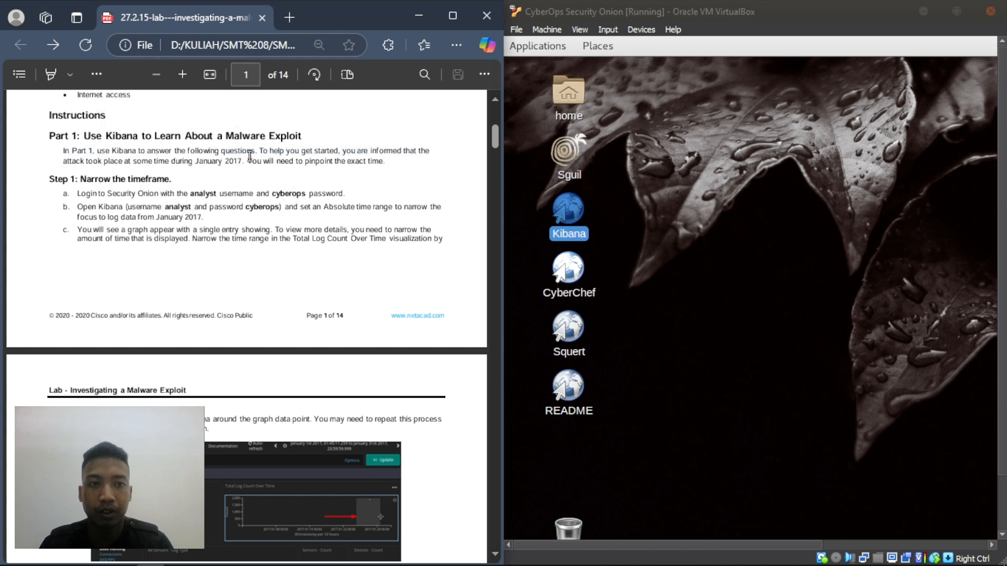
left_click_drag(259, 152, 362, 163)
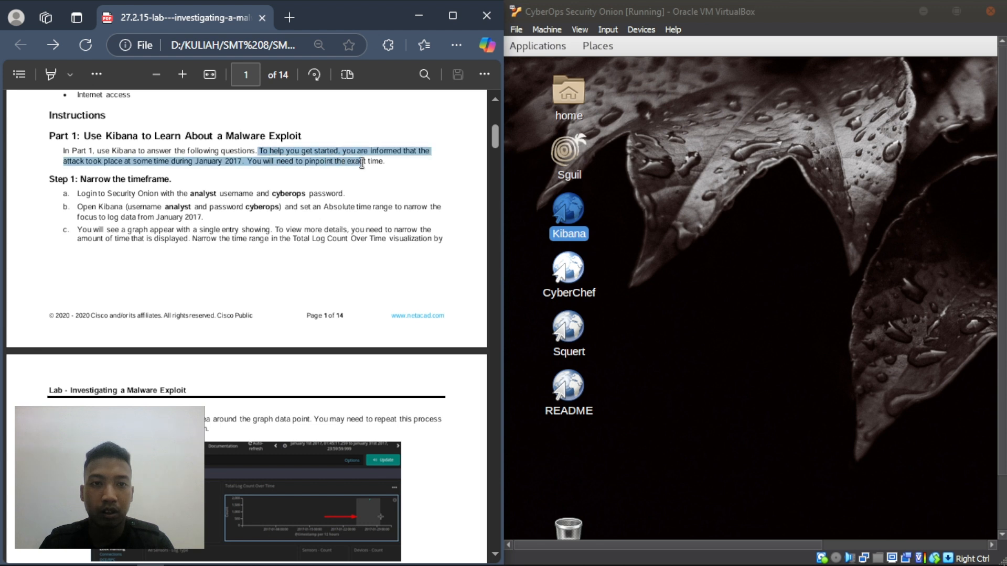
left_click(288, 194)
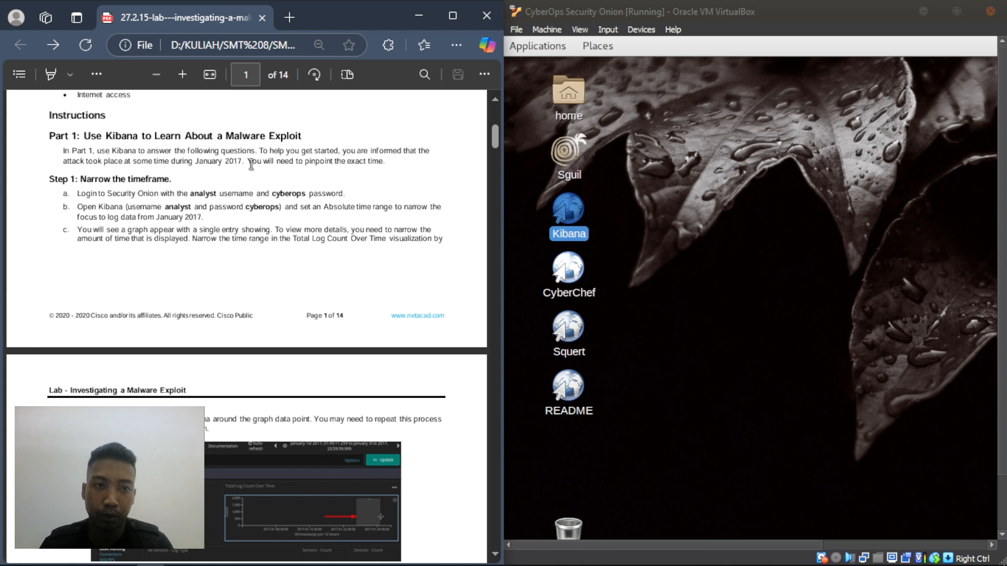
left_click(885, 269)
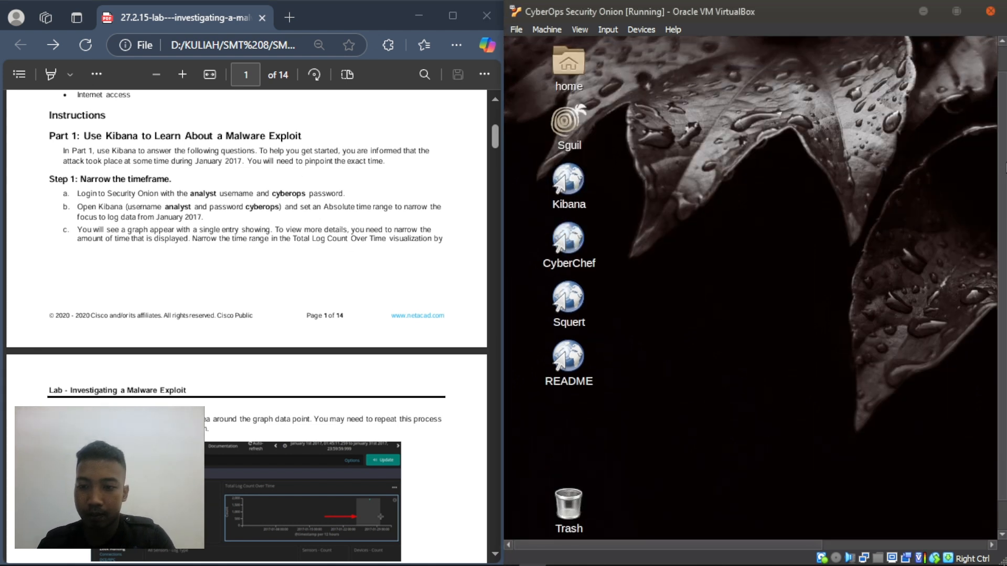
- Launch Kibana from the Security Onion desktop and let its Chromium window load the dashboard
left_click(568, 189)
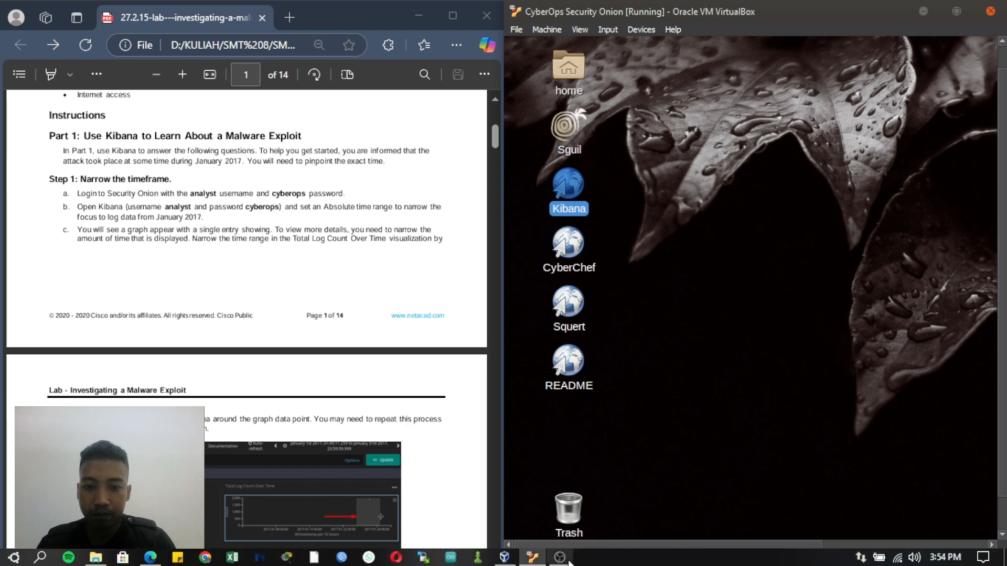
left_click(560, 556)
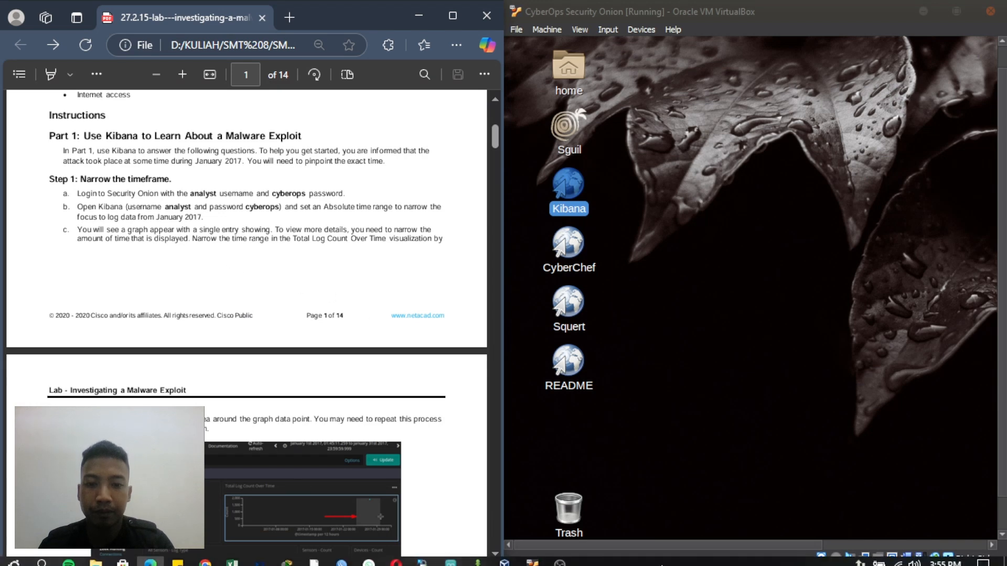
left_click(559, 556)
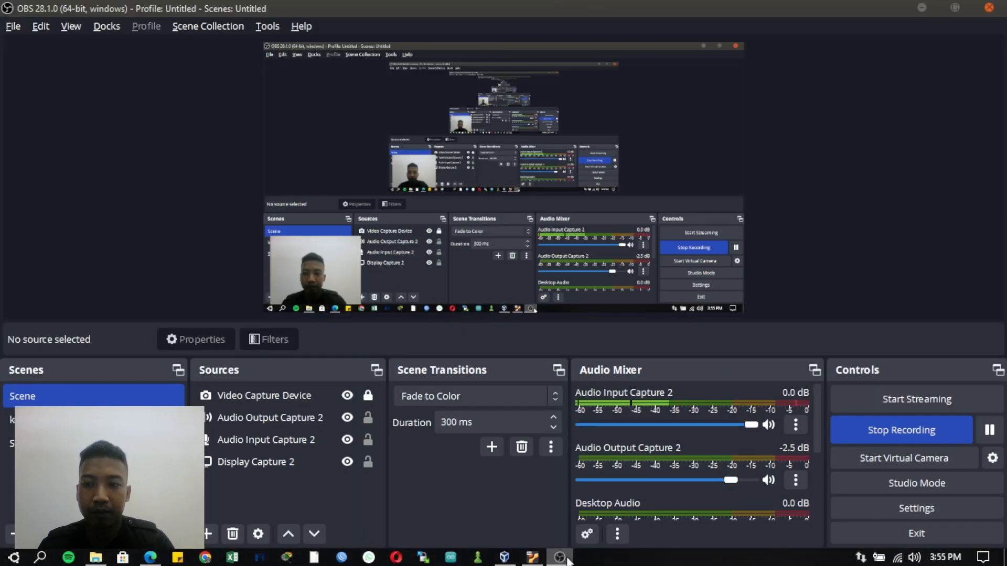
left_click(560, 557)
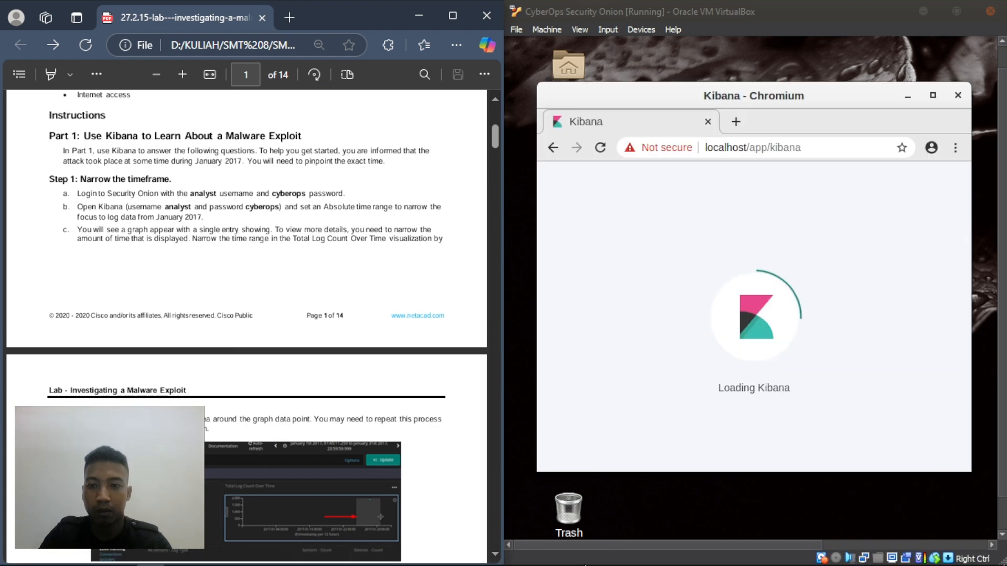
mouse_move(710, 563)
left_click(561, 557)
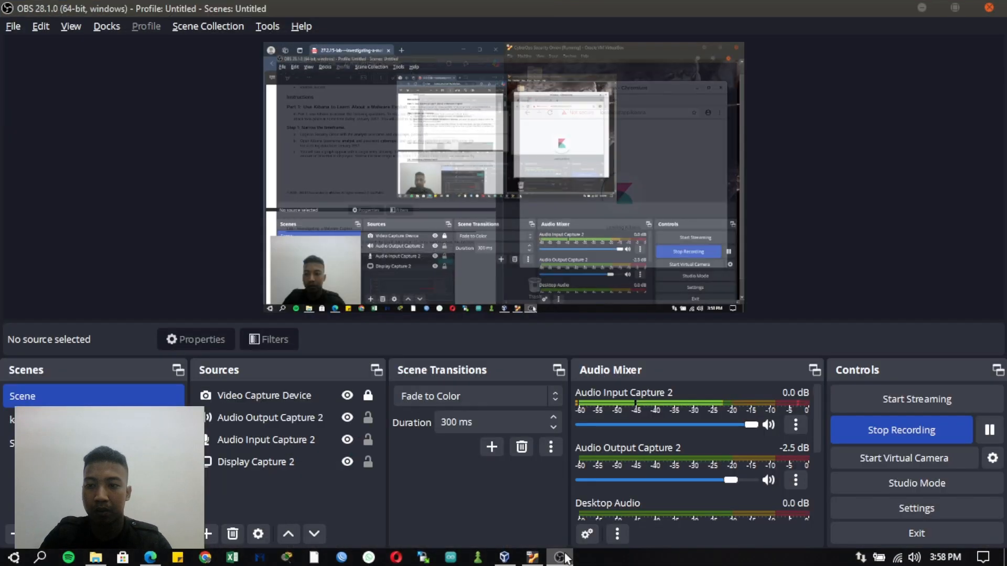
left_click(565, 557)
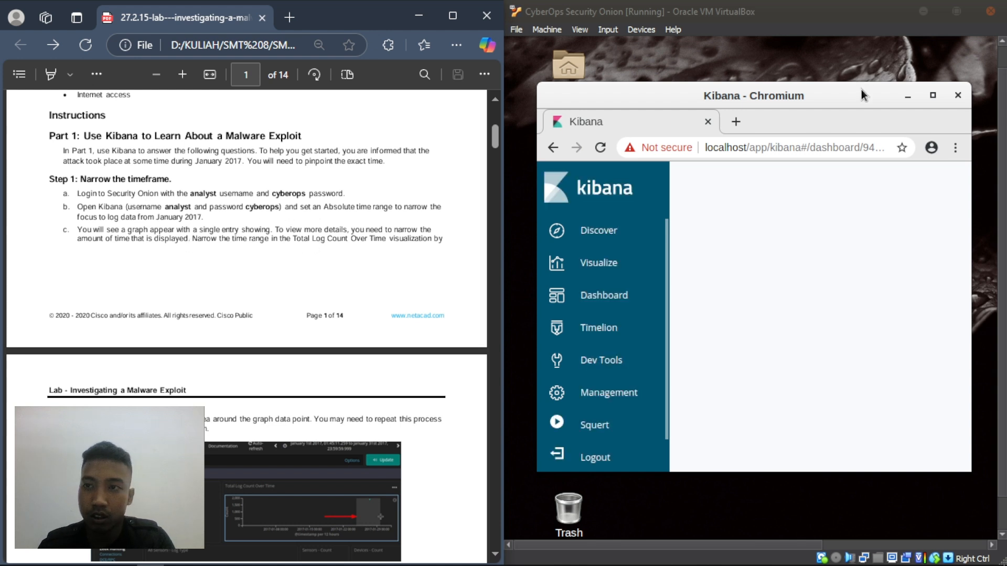
- Move the Kibana window left and widen it to show the Overview dashboard's April 2025 time range
left_click(836, 91)
left_click_drag(836, 91, 803, 93)
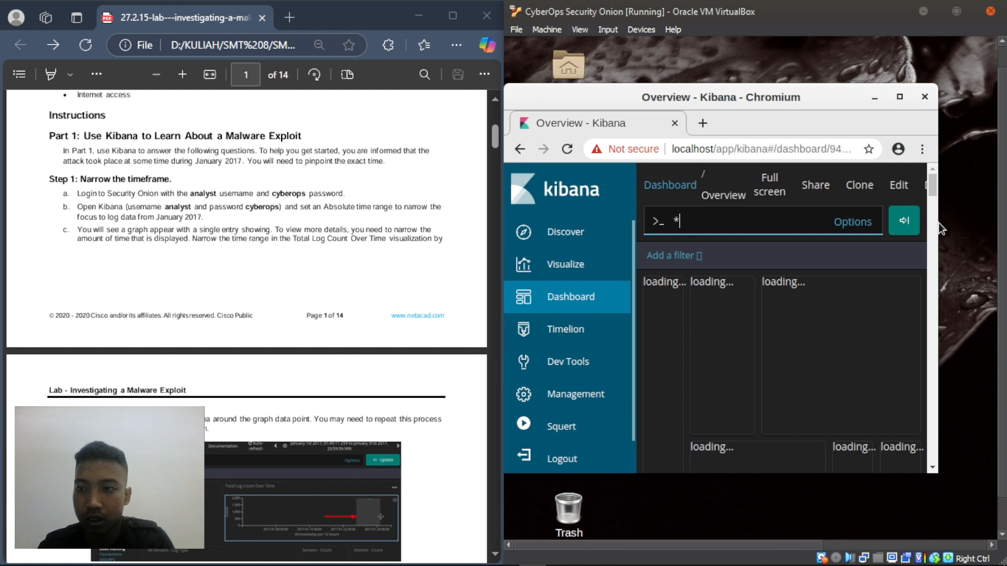
scroll(938, 226, "down", 5)
left_click_drag(960, 222, 981, 229)
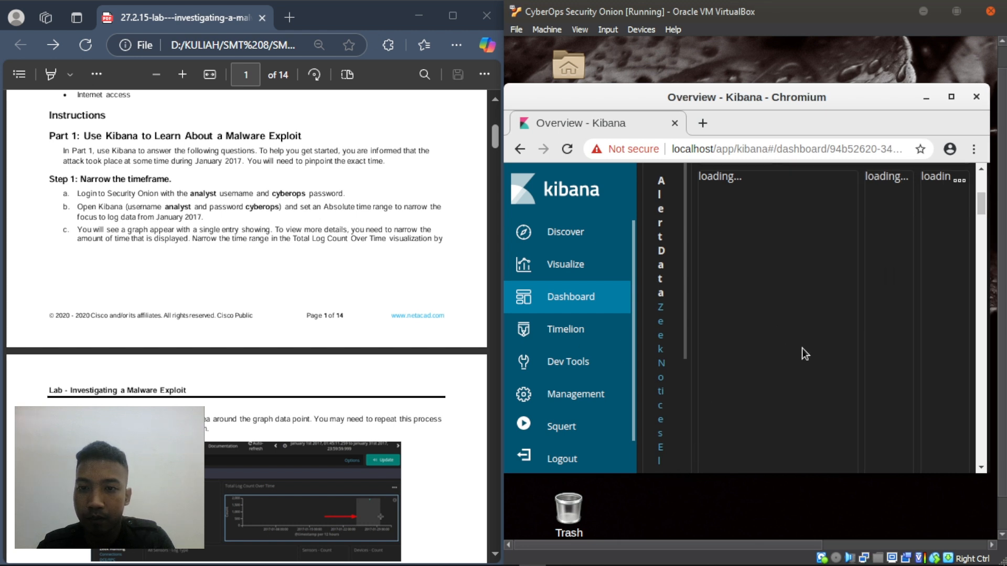
scroll(805, 355, "up", 5)
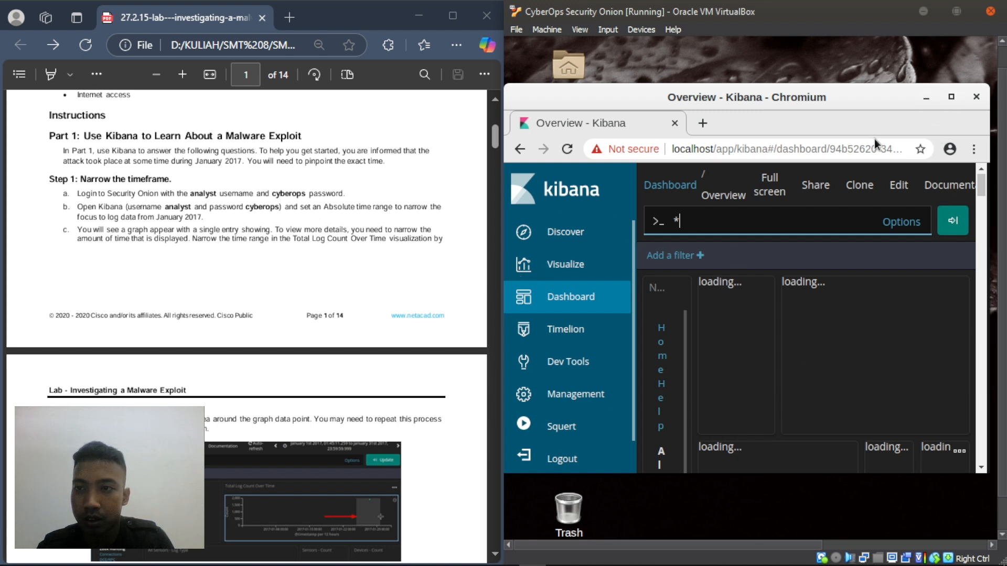
left_click_drag(837, 96, 721, 103)
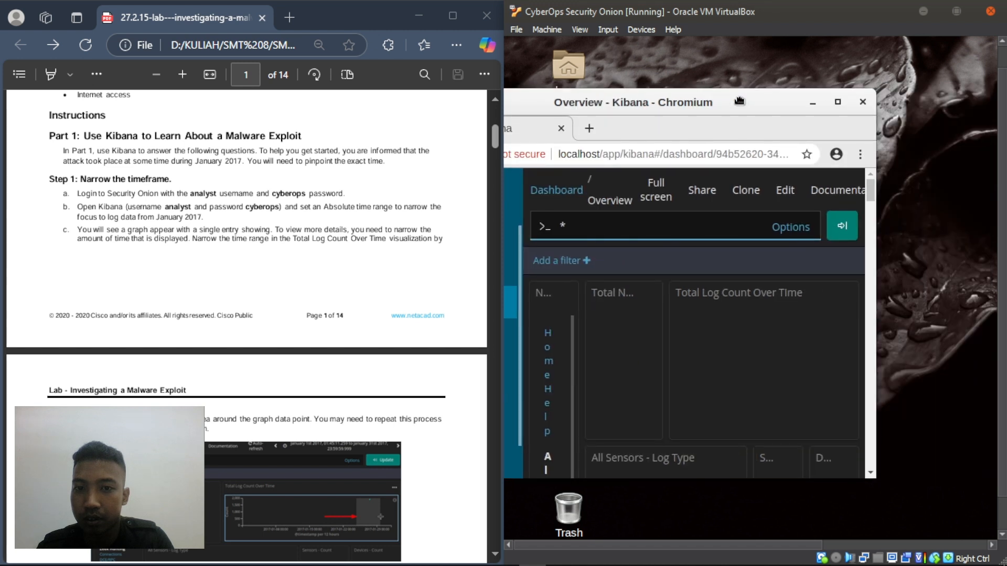
left_click_drag(869, 216, 991, 225)
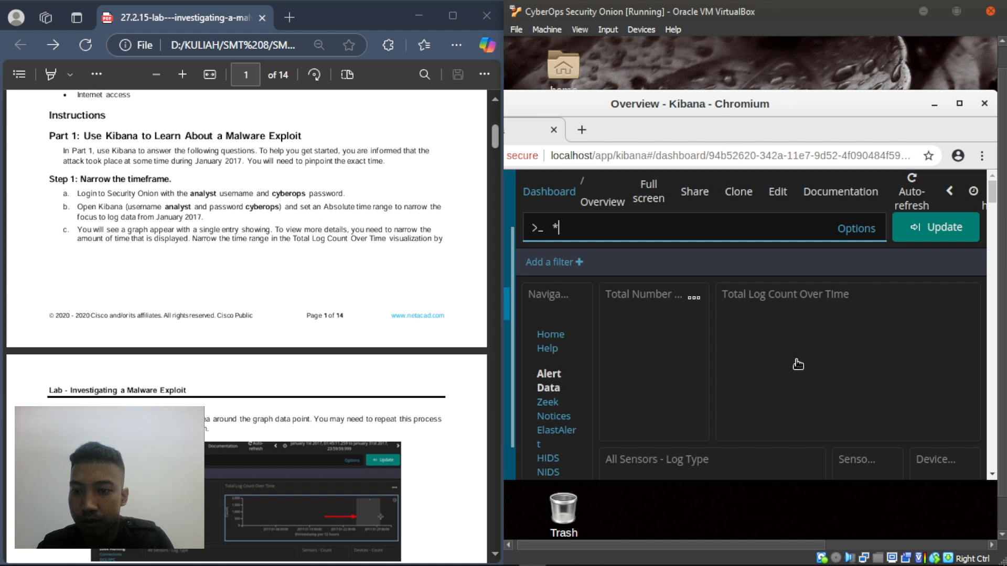
scroll(797, 364, "down", 3)
scroll(797, 364, "up", 3)
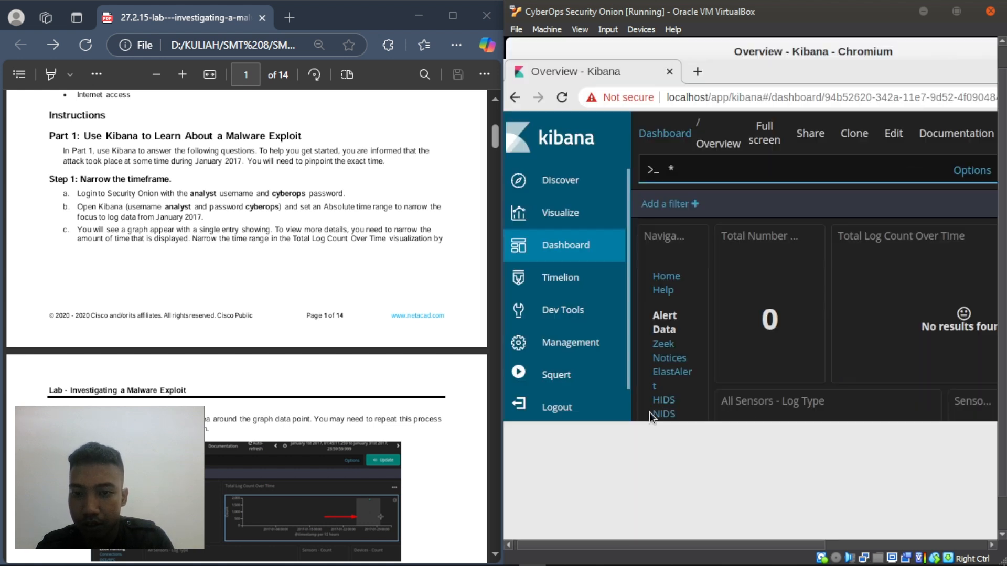
left_click_drag(619, 543, 782, 544)
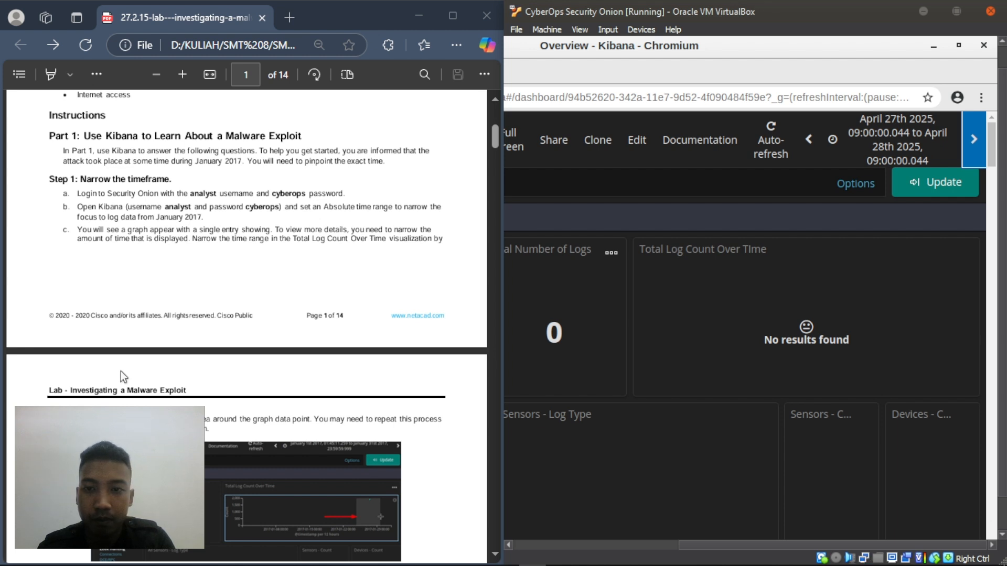
- Set the absolute start date to January 1, 2017 using the year and month pickers
left_click(150, 290)
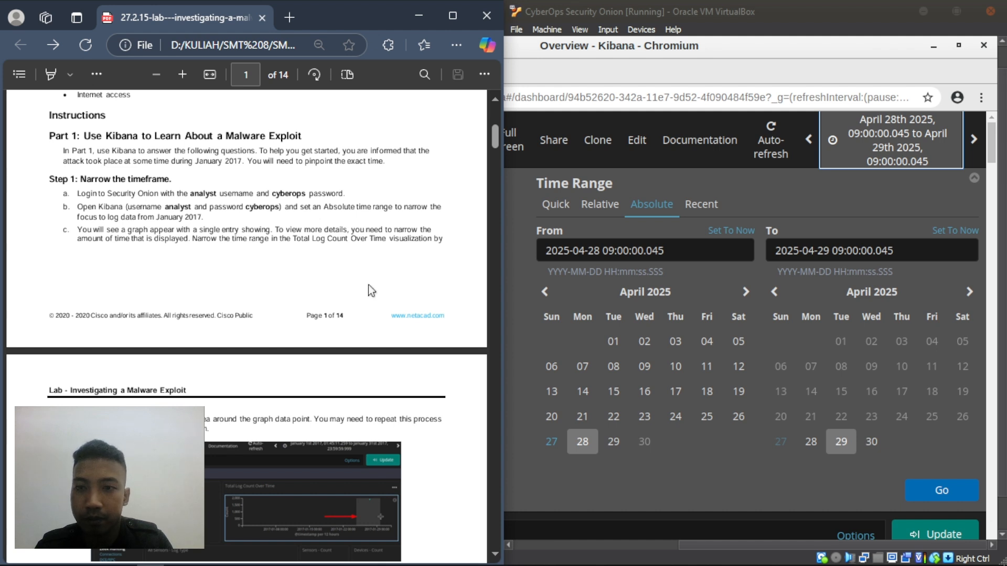
left_click(645, 294)
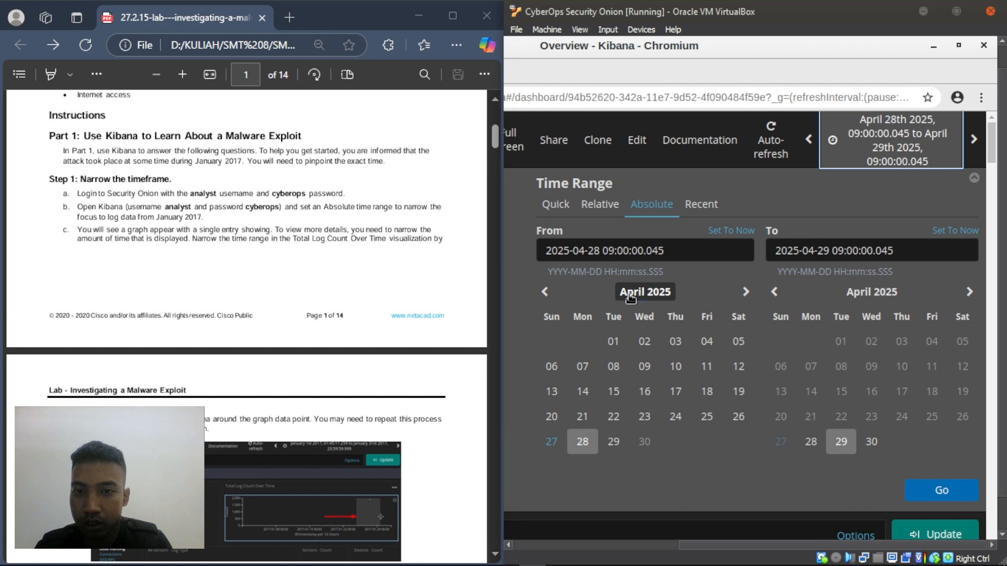
left_click(640, 295)
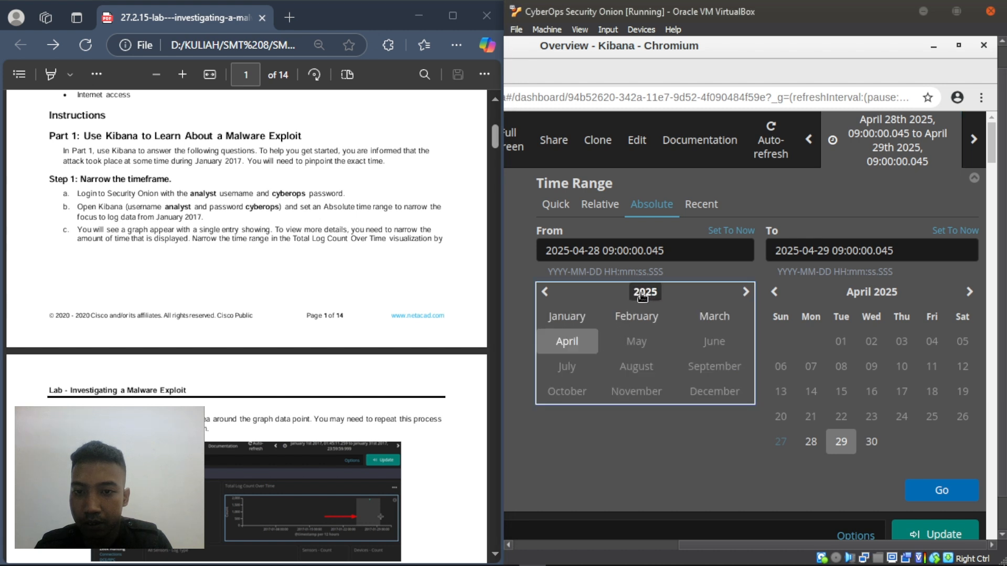
left_click(644, 292)
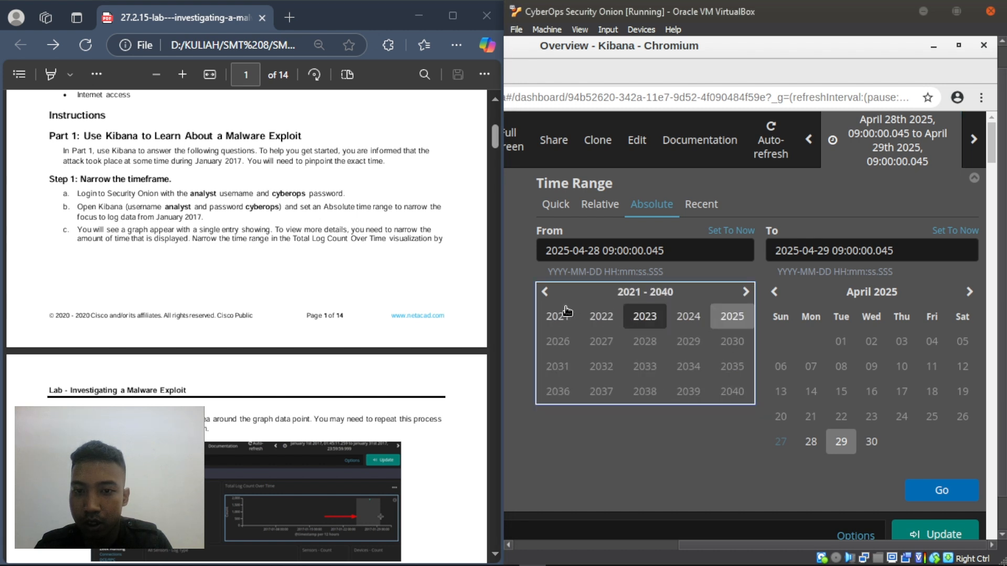
left_click(544, 292)
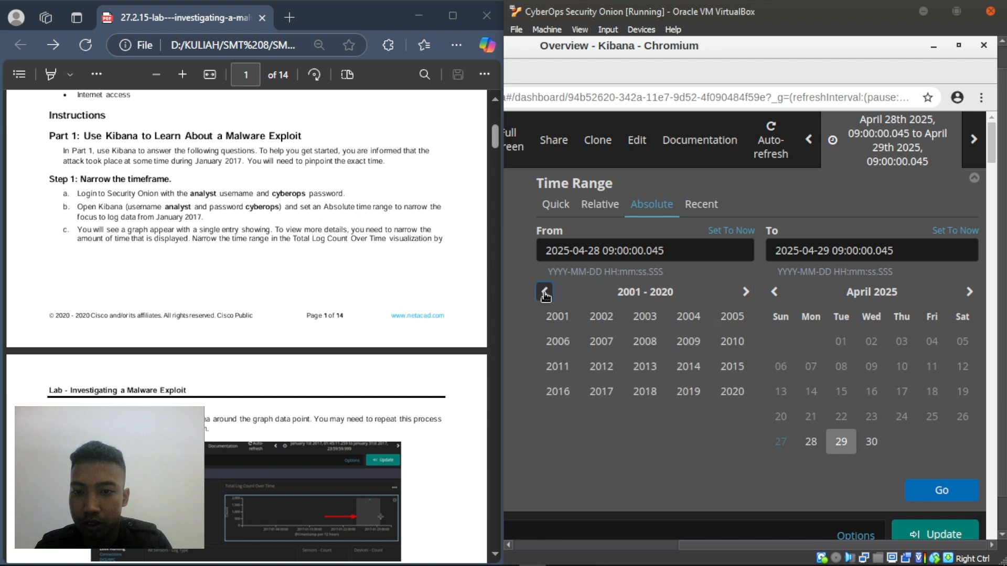
left_click(599, 391)
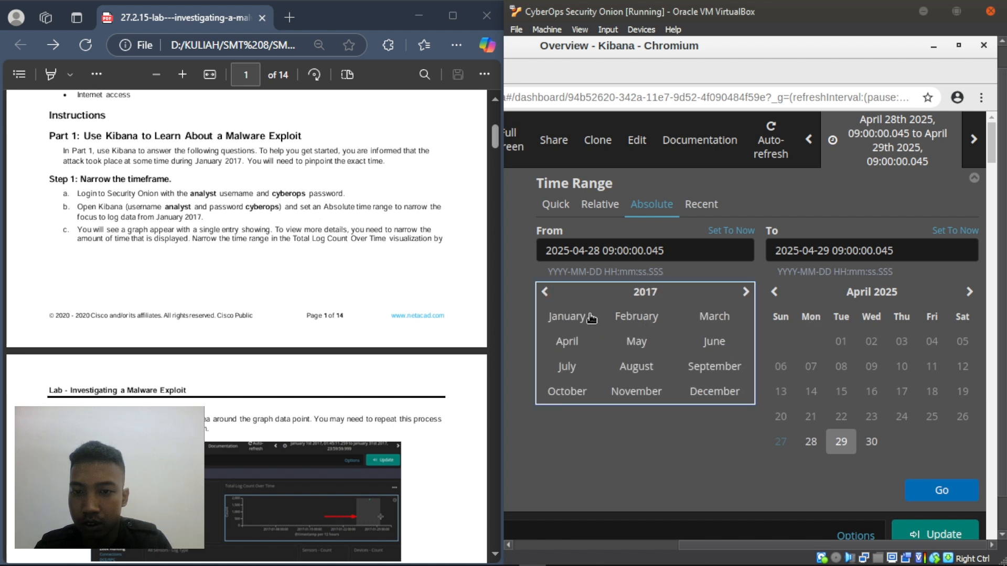
key("Return")
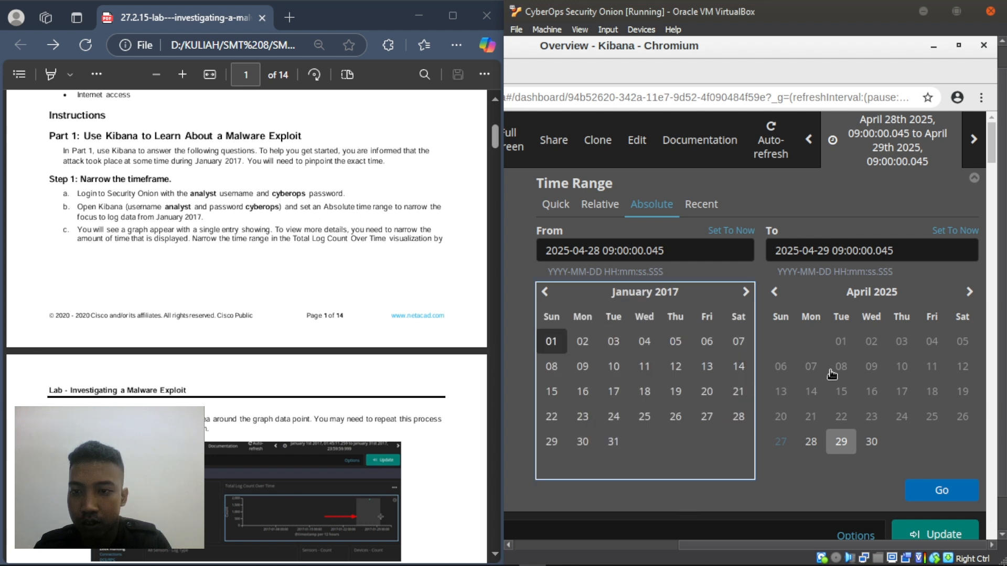
key("Return")
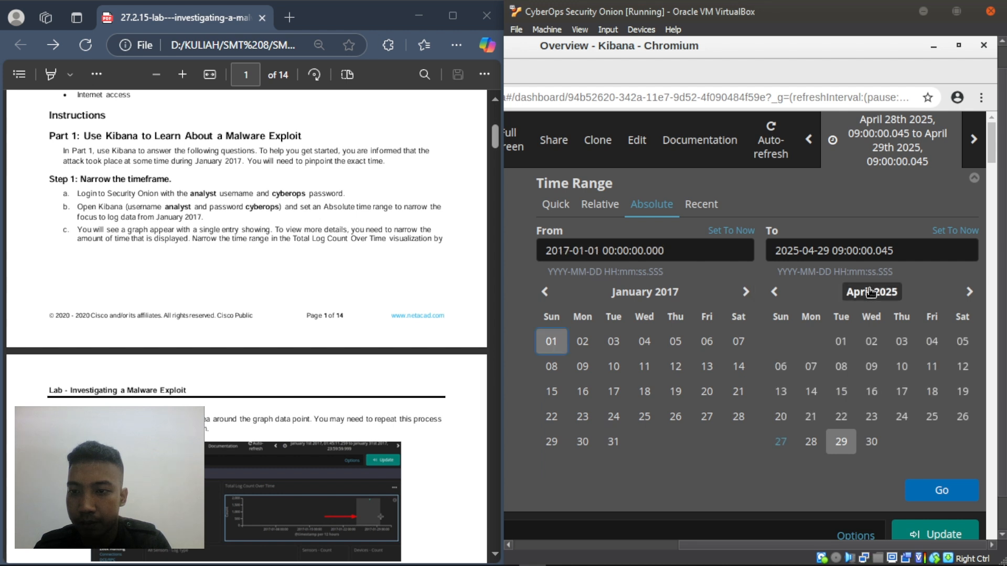
- Set the end date to January 31, 2017 and apply the range
left_click(868, 292)
left_click(866, 293)
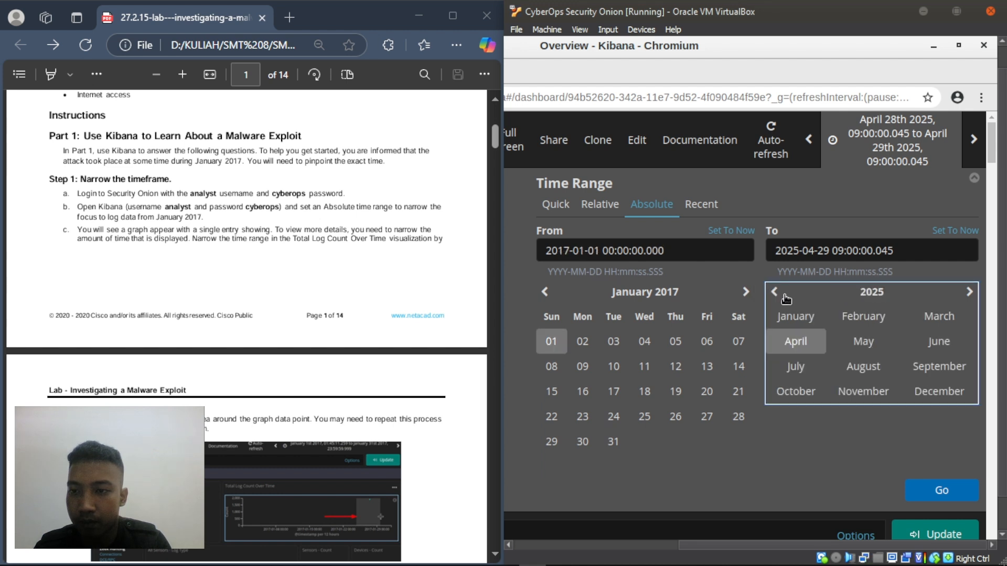
left_click(774, 293)
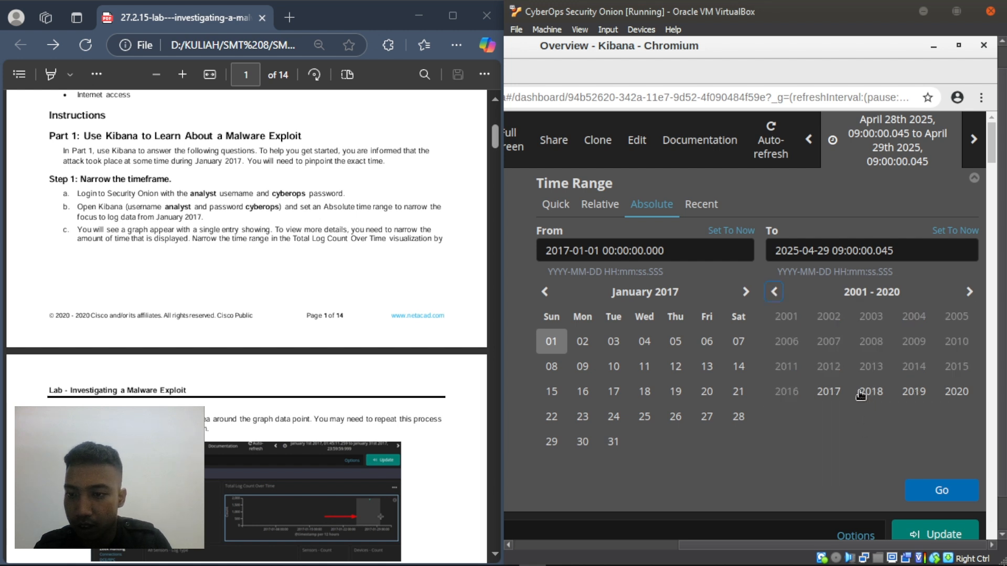
left_click(829, 392)
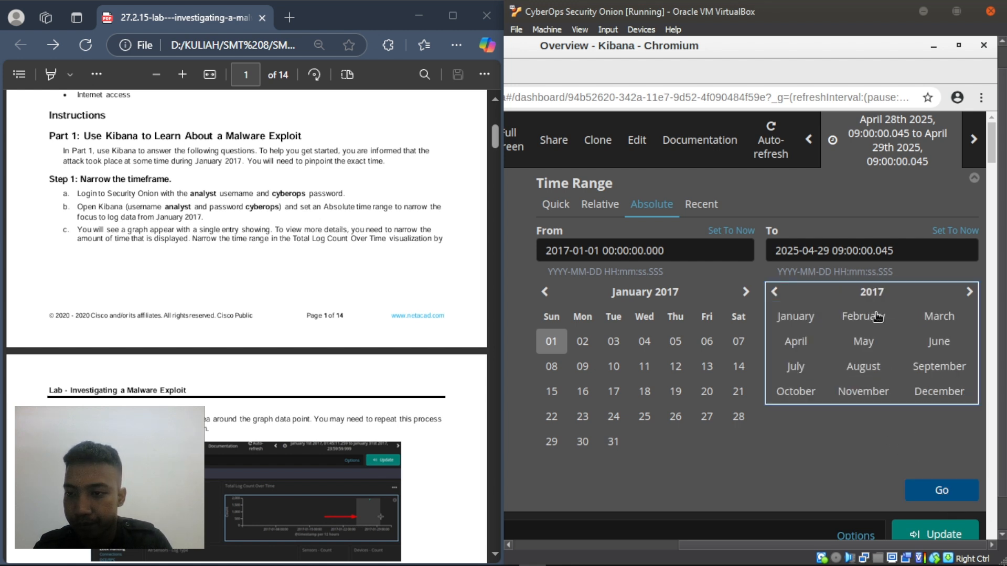
left_click(805, 319)
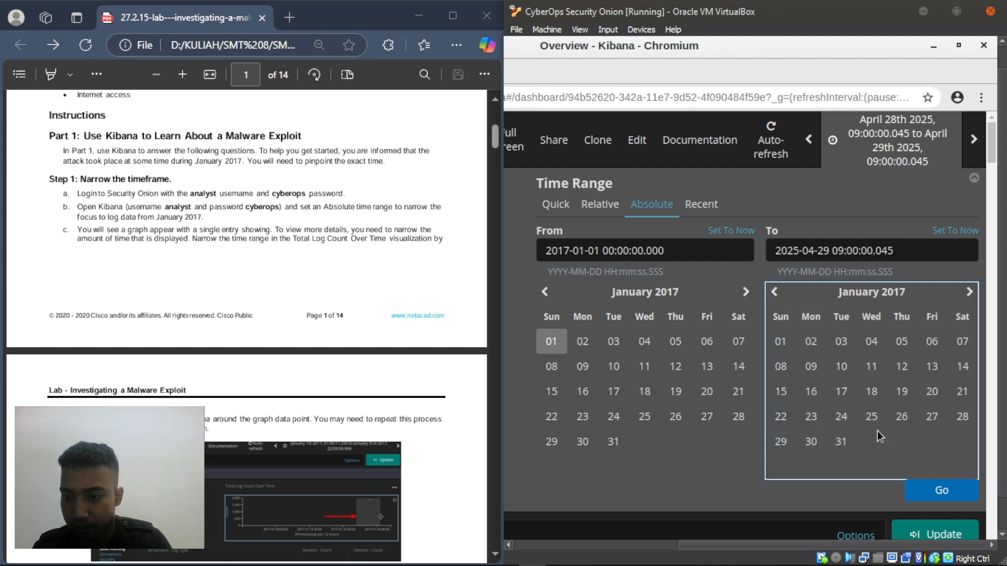
left_click(839, 442)
left_click(927, 490)
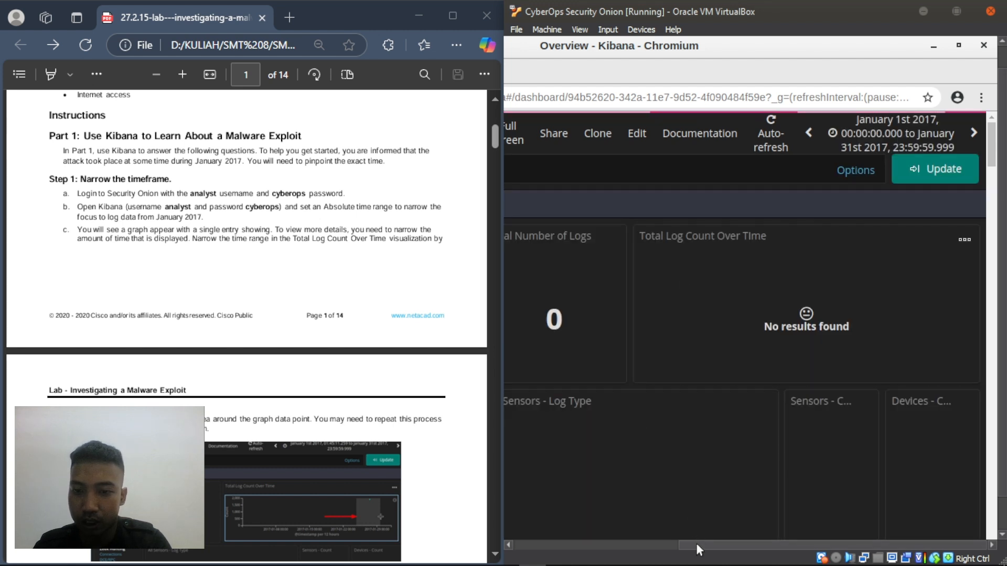
- Once 1,910 logs load, drag across the chart's data point to narrow the range to January 17th–24th 2017
left_click_drag(696, 543, 622, 539)
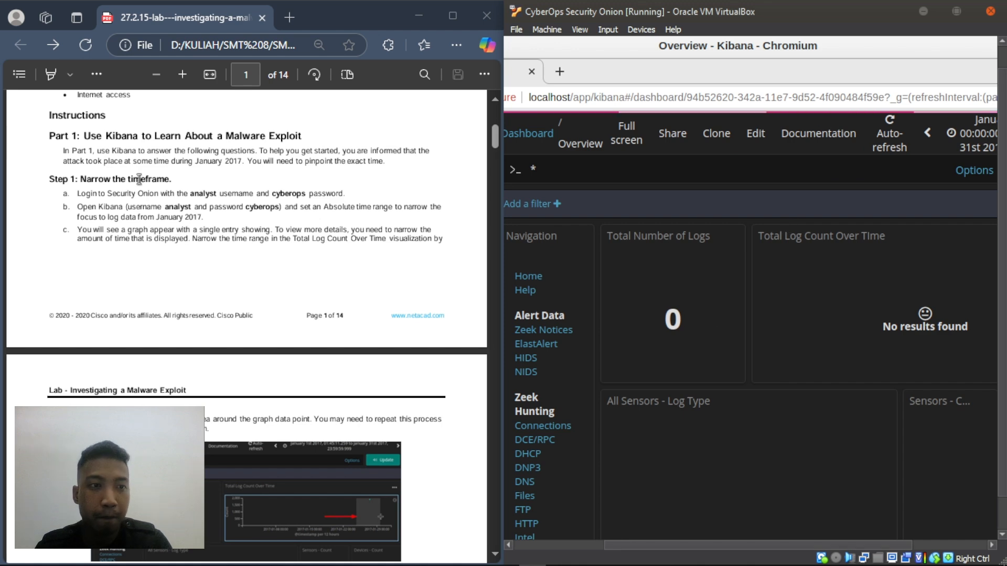
scroll(138, 185, "down", 4)
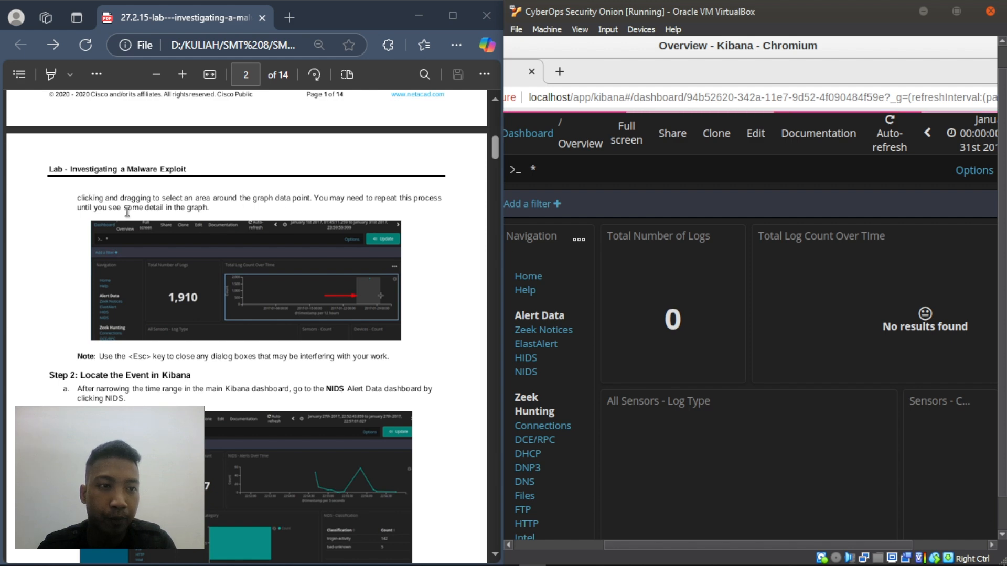
scroll(128, 212, "up", 3)
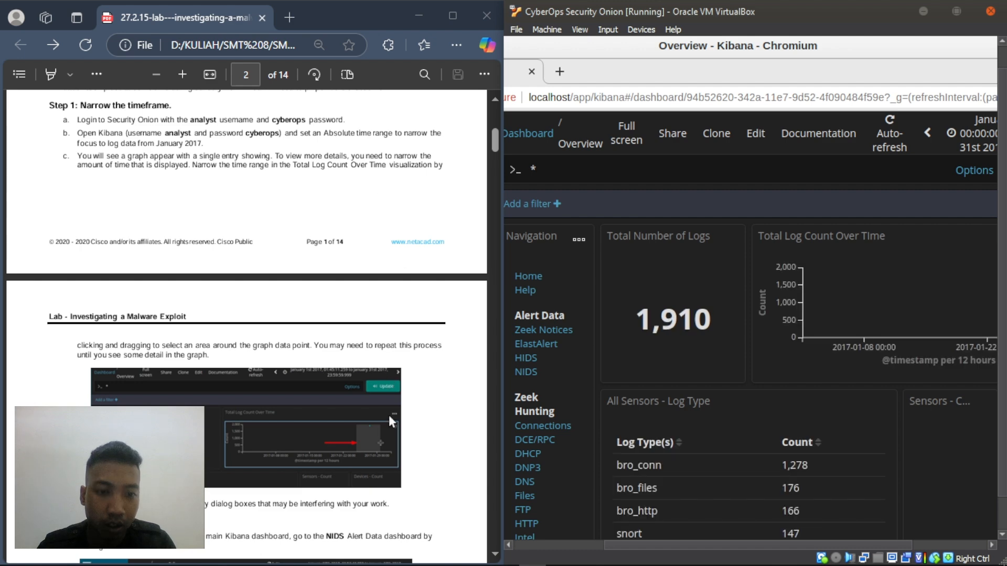
scroll(389, 416, "down", 3)
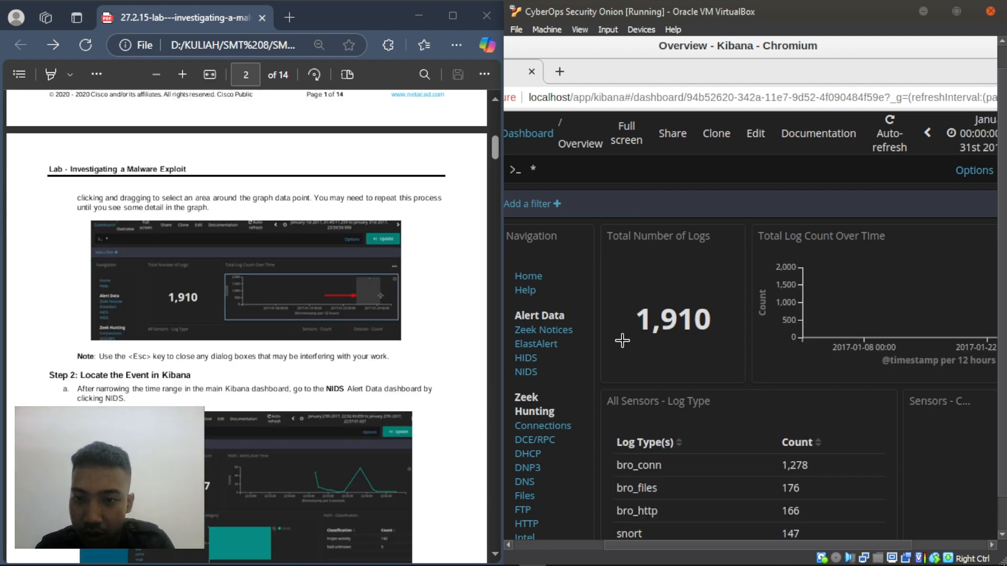
left_click_drag(644, 546, 737, 547)
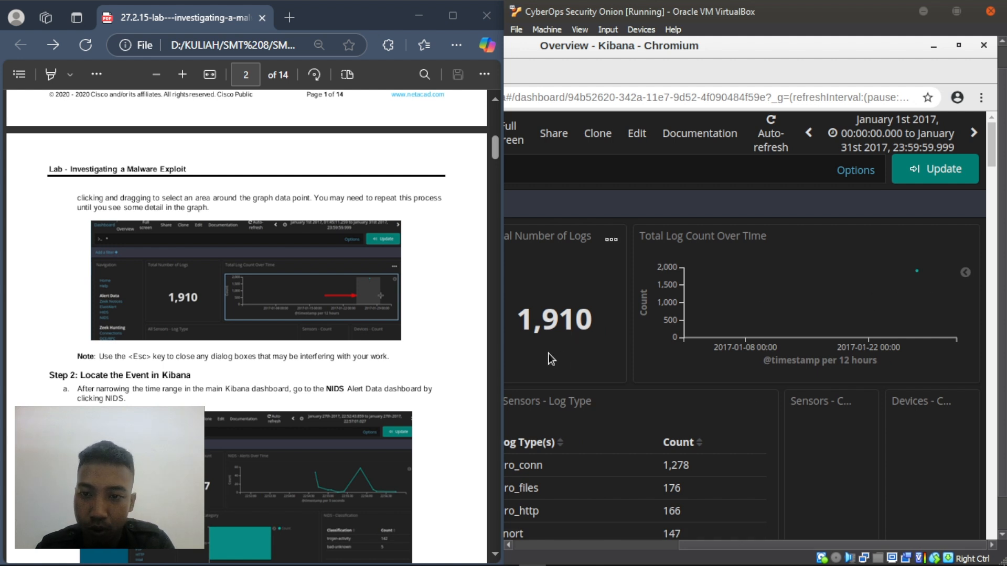
left_click_drag(707, 547, 621, 542)
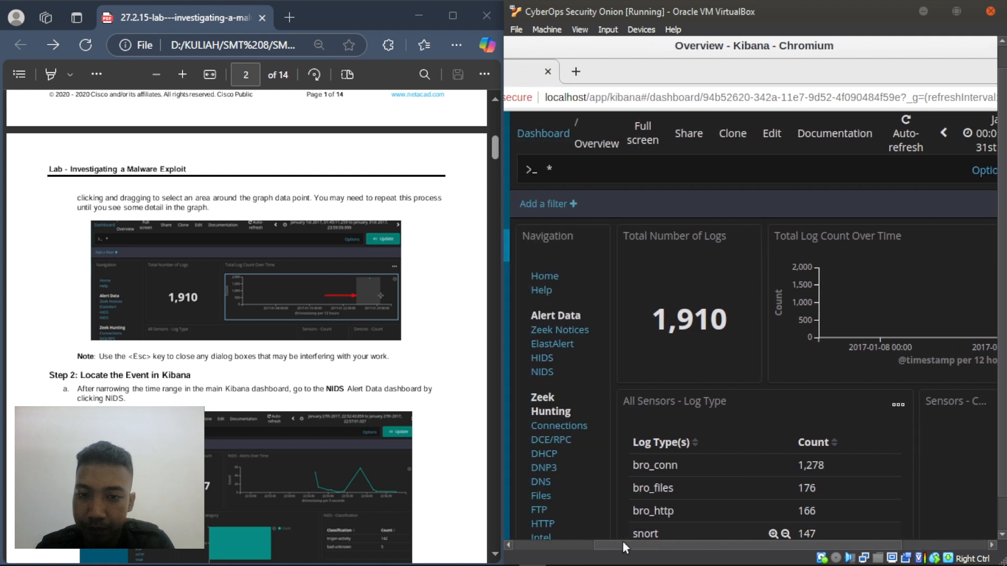
scroll(163, 346, "down", 2)
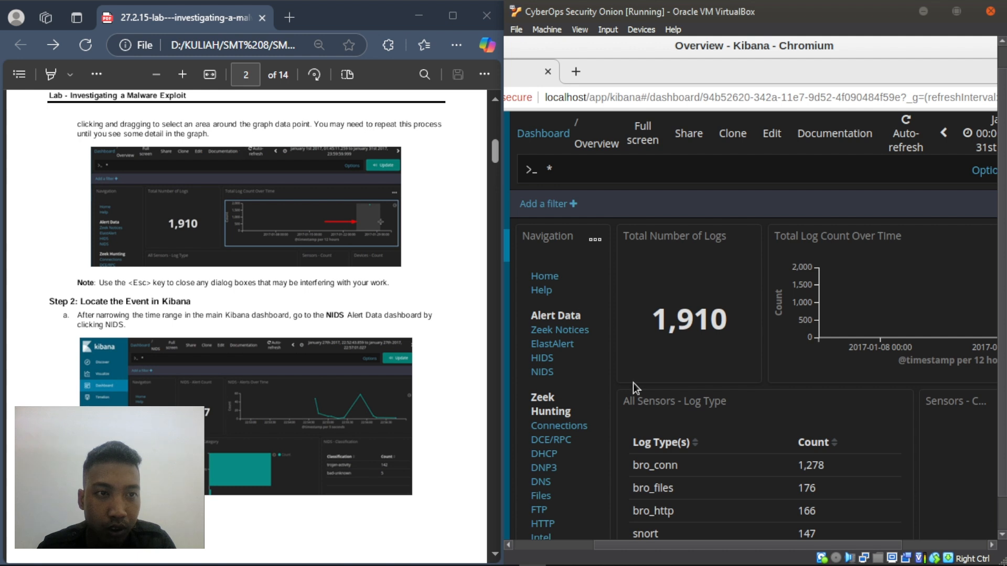
left_click_drag(678, 543, 766, 545)
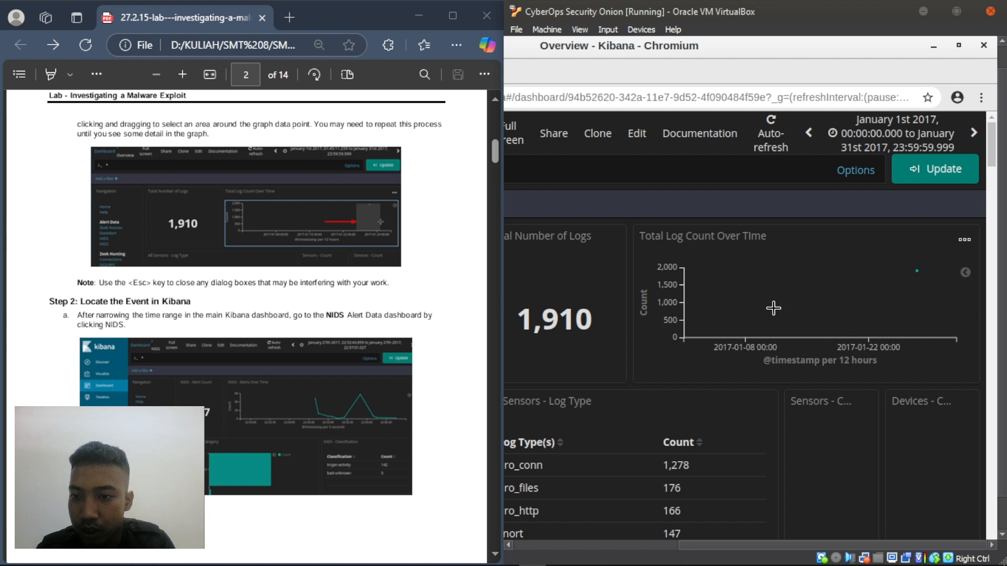
mouse_move(816, 308)
left_mouse_down()
mouse_move(884, 304)
mouse_move(900, 292)
left_mouse_up()
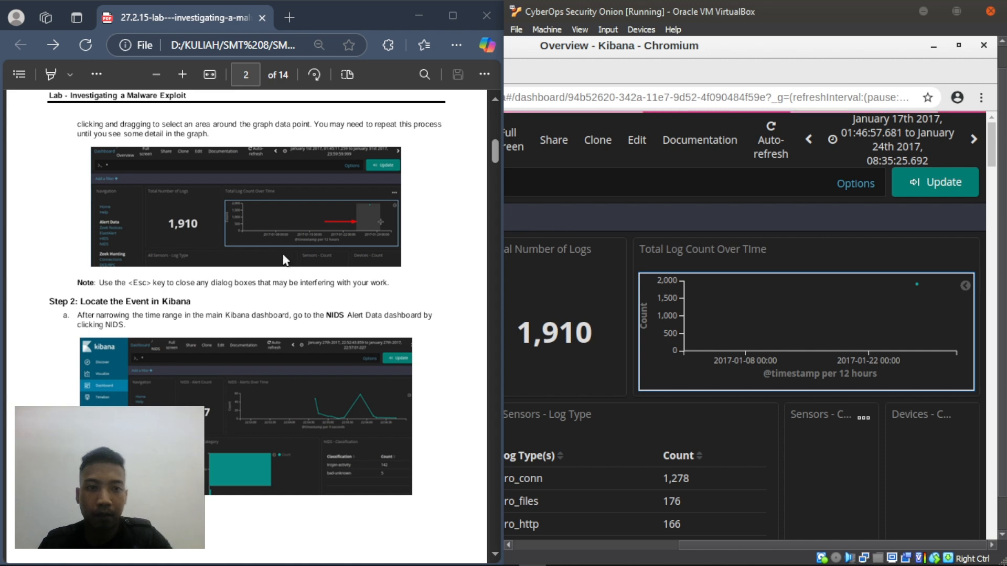
scroll(161, 269, "down", 4)
scroll(147, 263, "up", 3)
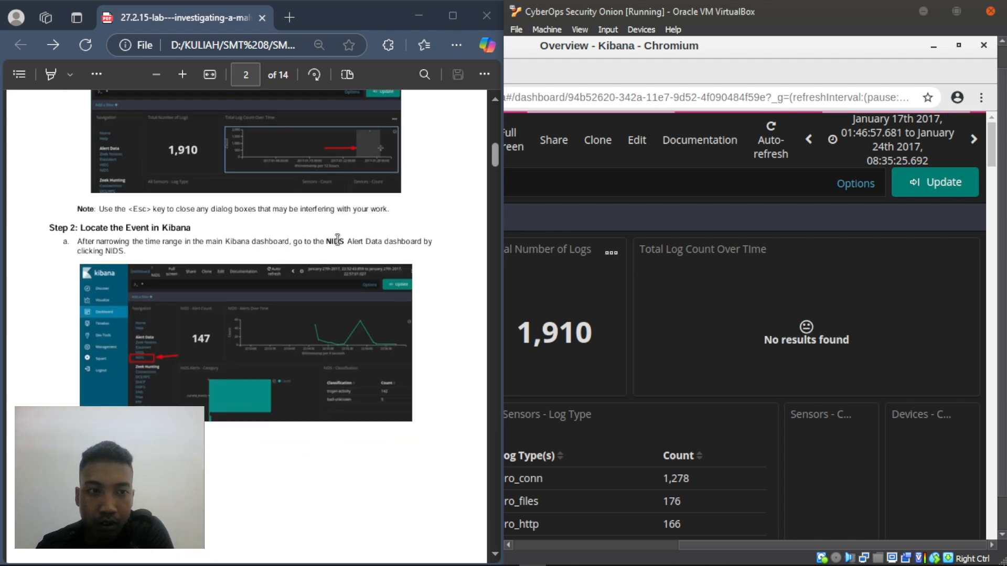
scroll(217, 242, "up", 5)
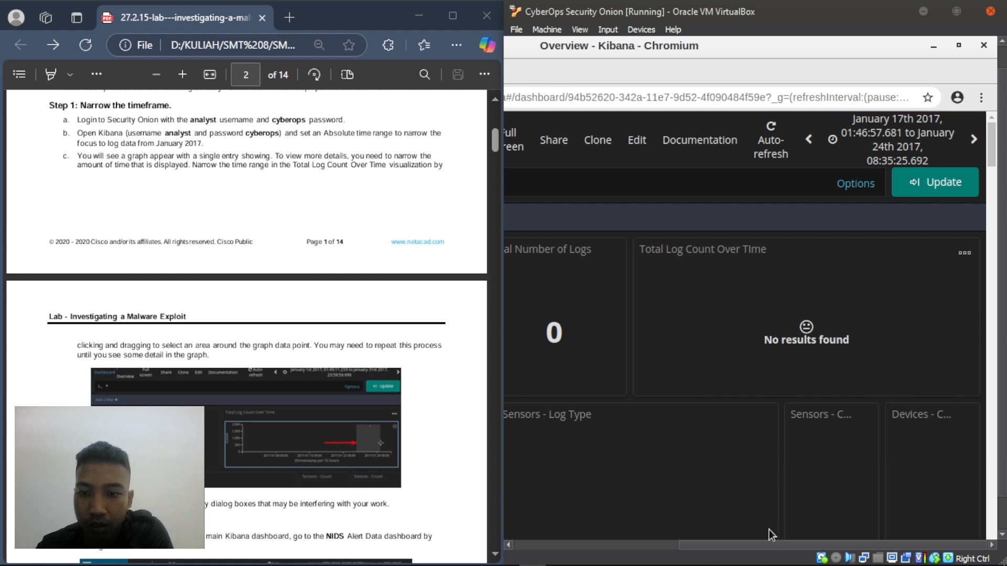
left_click_drag(745, 542, 600, 542)
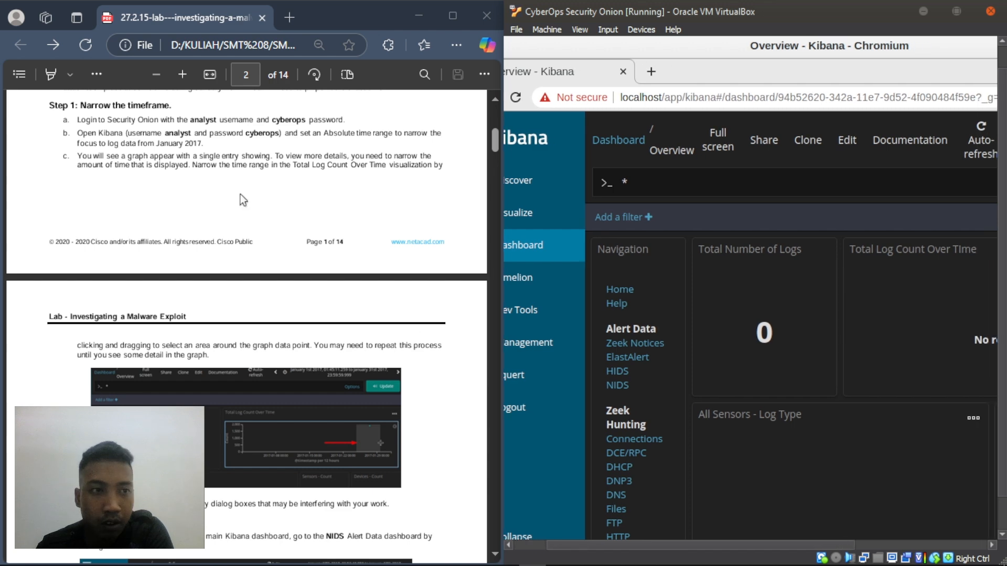
scroll(241, 199, "up", 1)
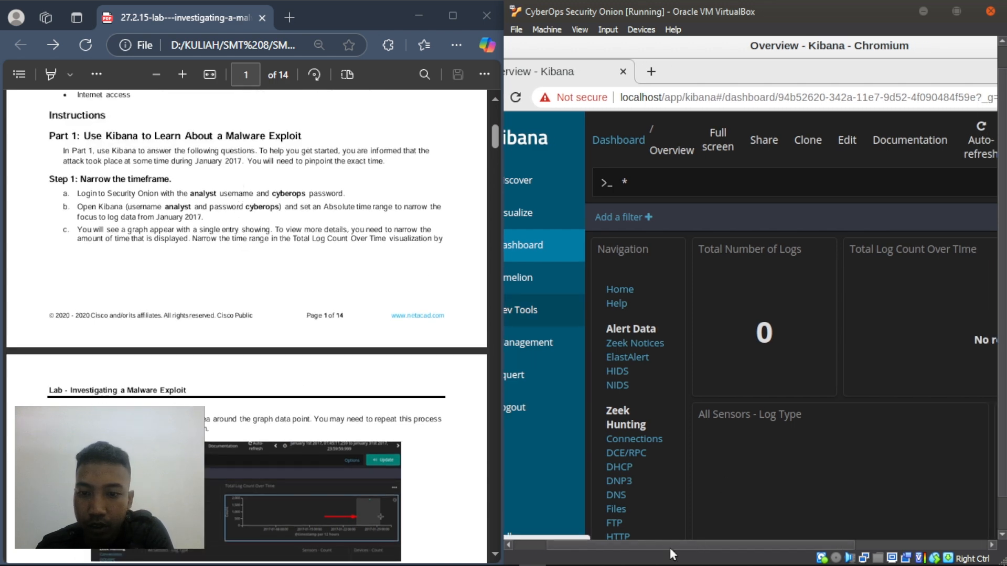
mouse_move(669, 545)
left_mouse_down()
mouse_move(829, 545)
mouse_move(665, 557)
left_mouse_up()
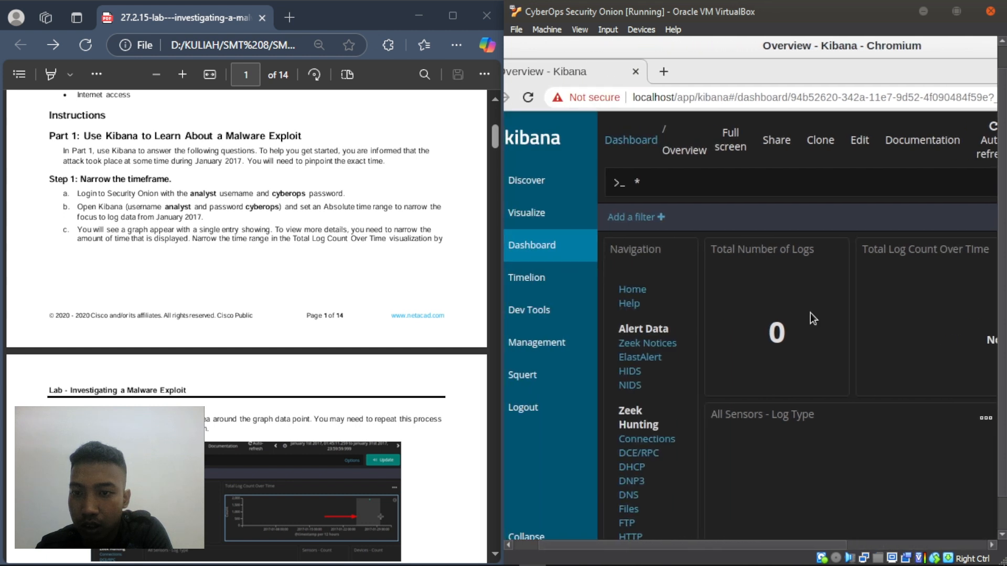
left_click(776, 320)
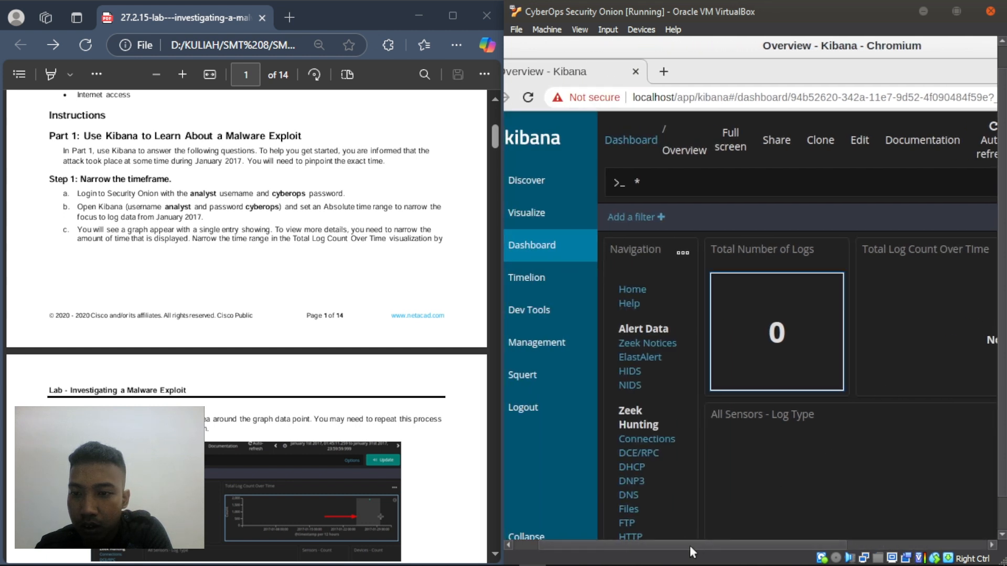
left_click_drag(690, 546, 866, 546)
- Reset the absolute time range to 2017-01-01 through 2017-01-31 and apply it
left_click(957, 137)
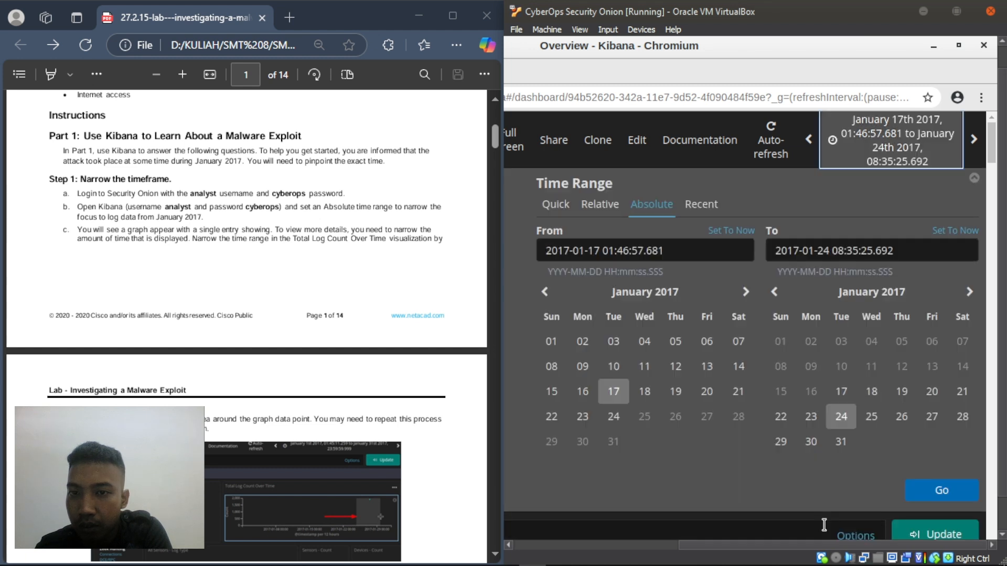
left_click(923, 501)
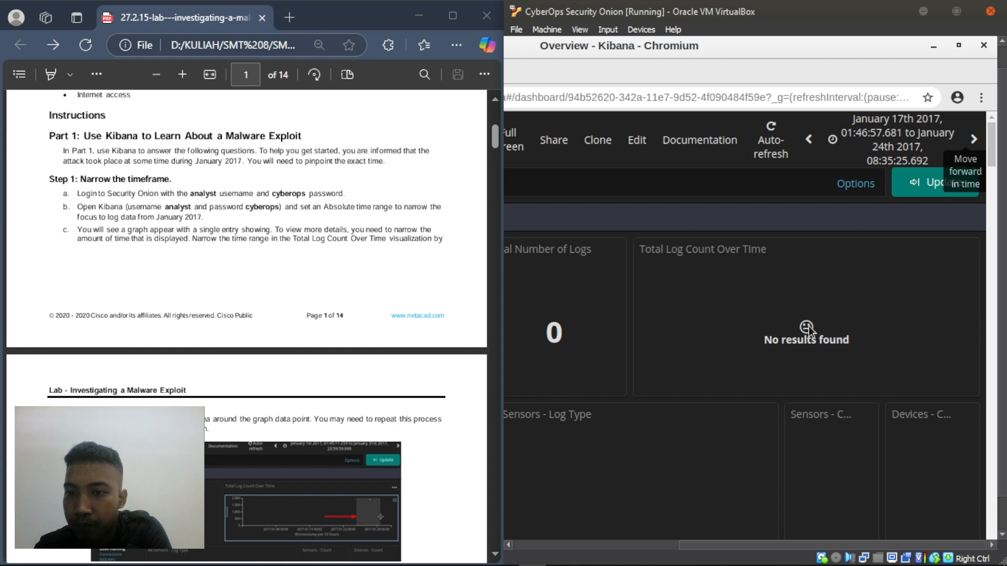
left_click(909, 144)
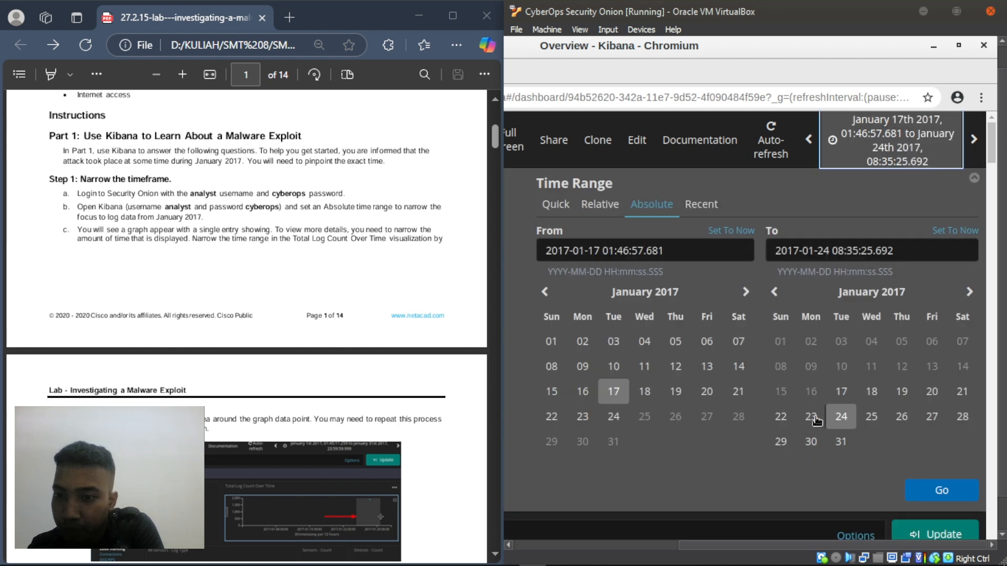
left_click(835, 445)
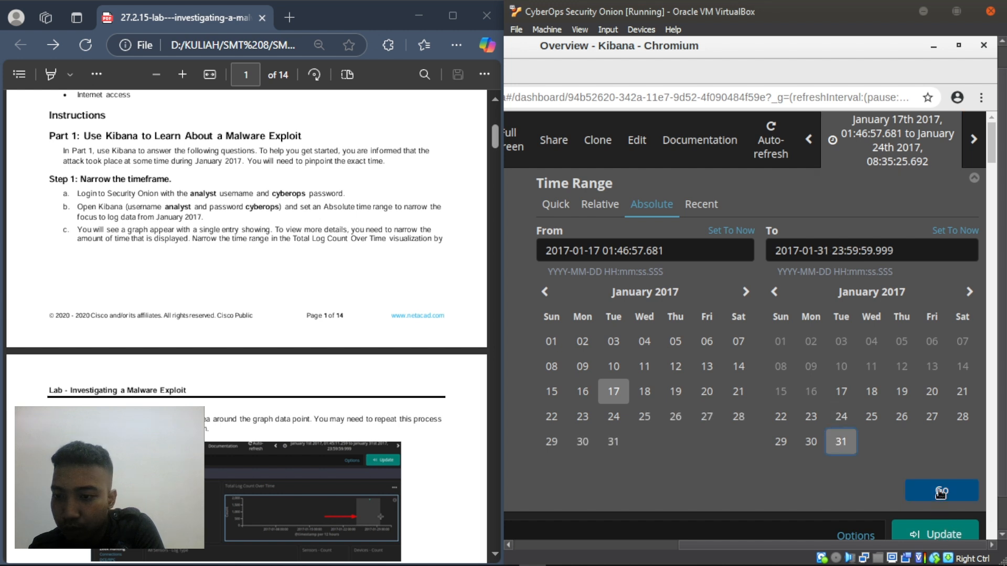
left_click(552, 343)
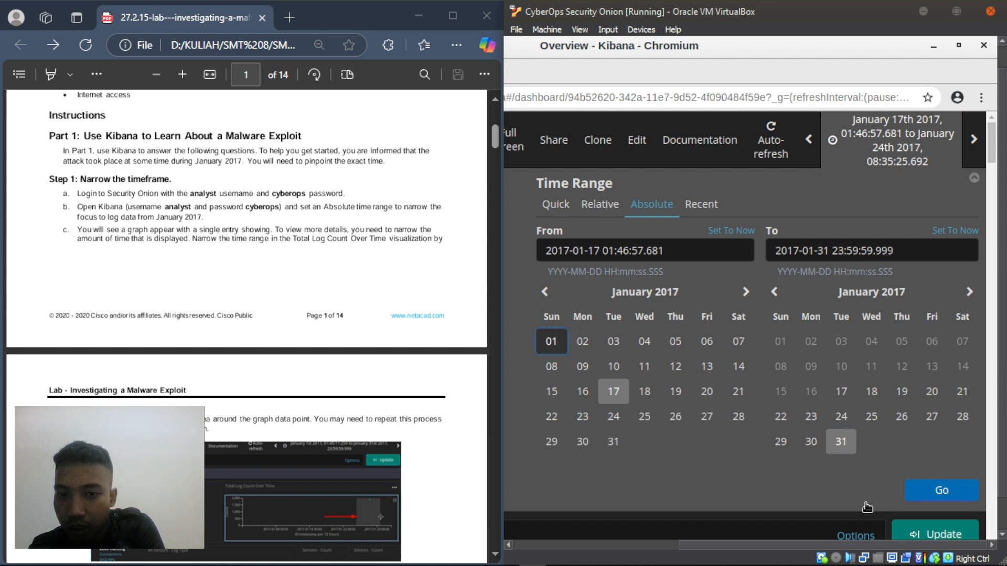
left_click(935, 493)
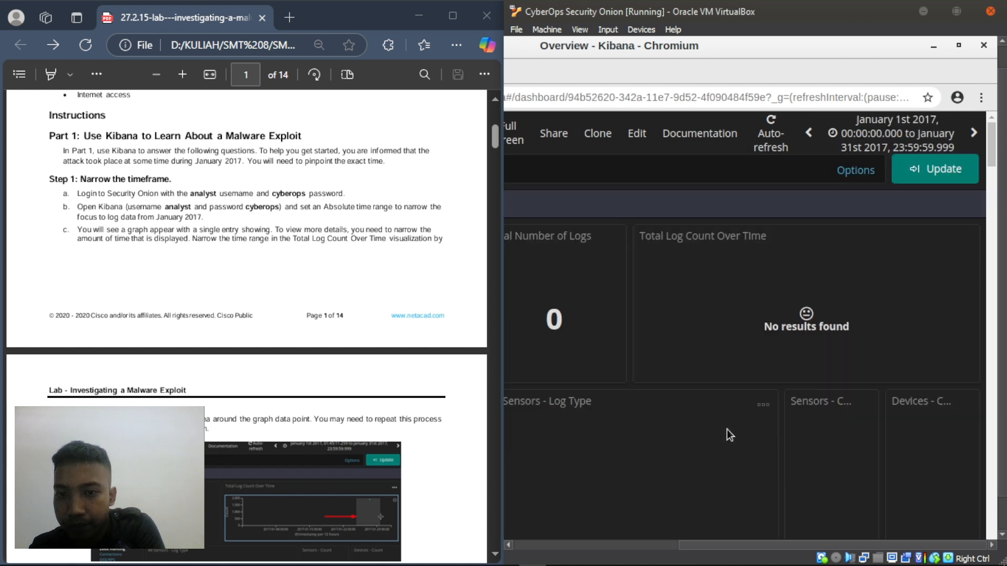
- Pan the VirtualBox view while the dashboard loads 1,910 logs for January 2017
left_click_drag(702, 540, 614, 548)
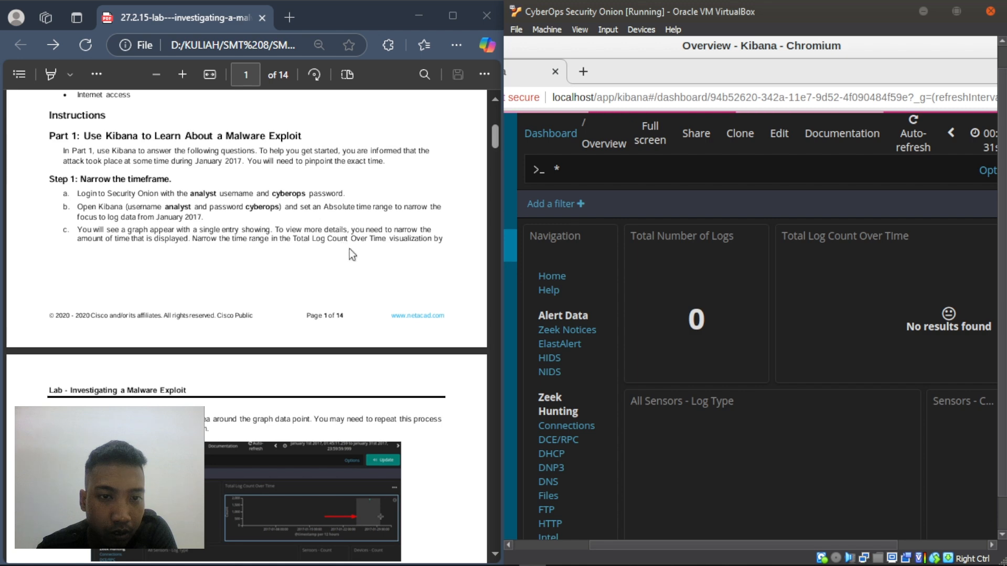
scroll(349, 248, "down", 4)
mouse_move(679, 545)
left_mouse_down()
mouse_move(784, 549)
mouse_move(716, 560)
mouse_move(685, 556)
mouse_move(786, 543)
mouse_move(630, 564)
mouse_move(692, 558)
left_mouse_up()
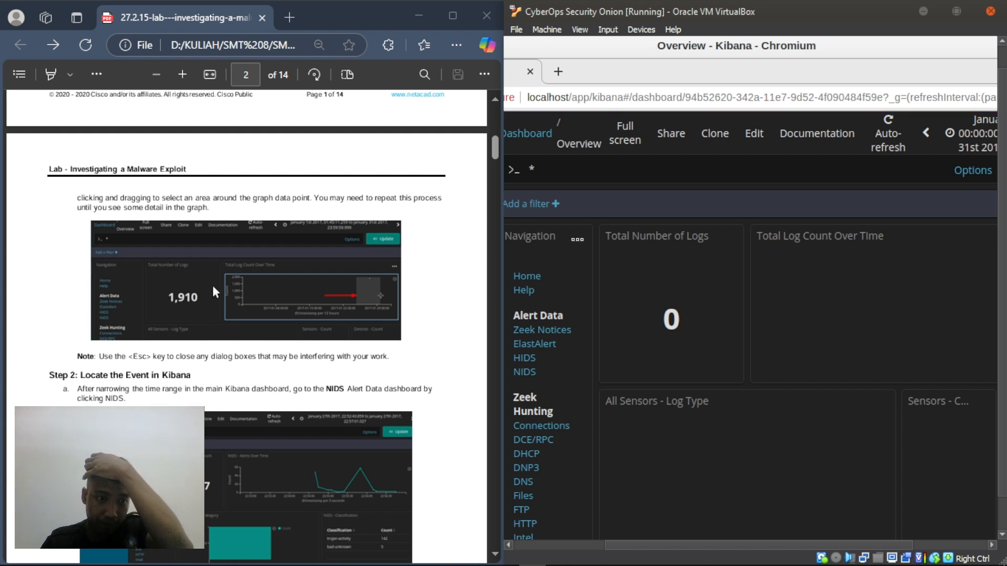
scroll(213, 285, "down", 1)
scroll(215, 290, "down", 2)
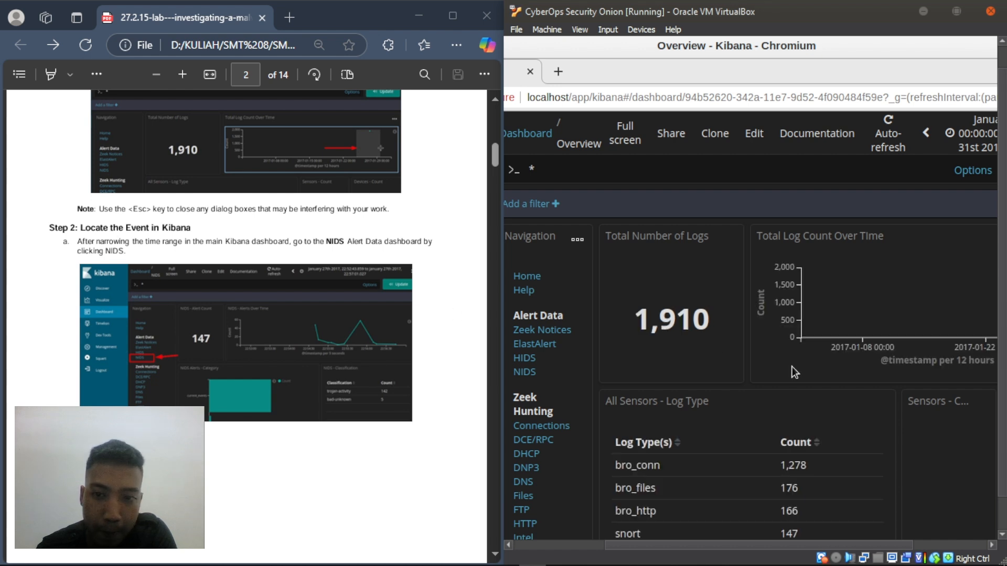
left_click_drag(740, 545, 874, 560)
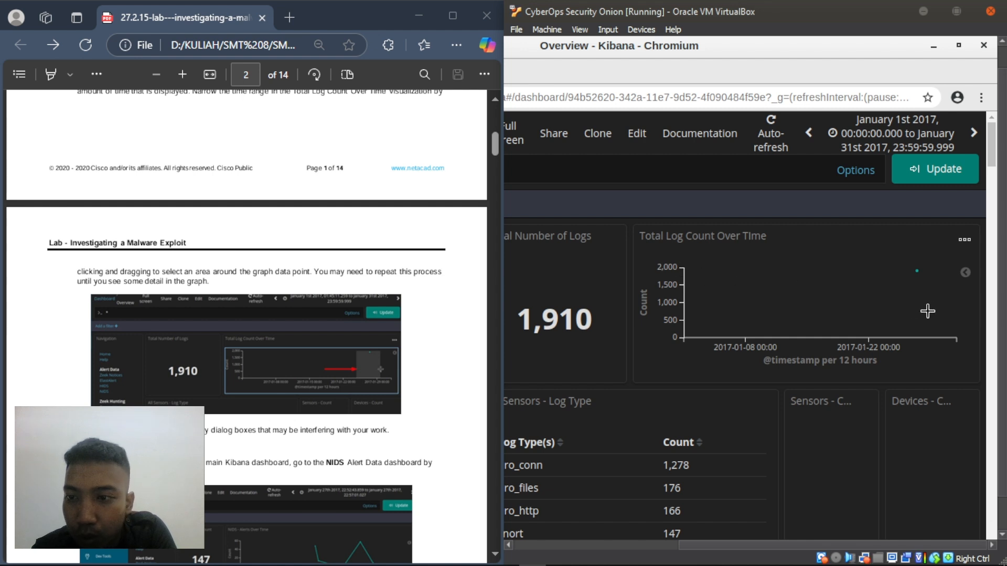
- Drag across the Total Log Count Over Time data point to zoom to January 18th–30th 2017
left_click_drag(950, 309, 975, 310)
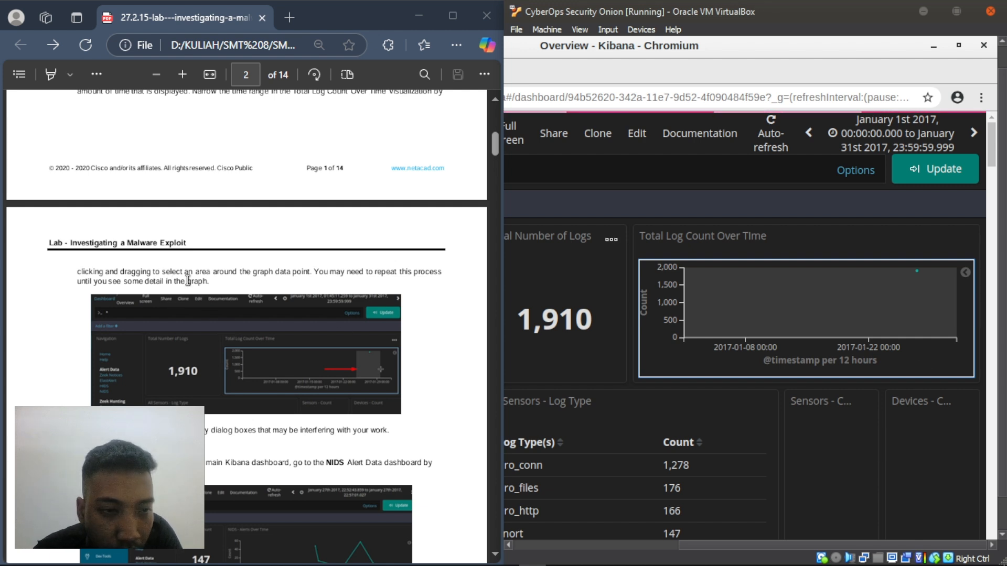
scroll(292, 307, "down", 1)
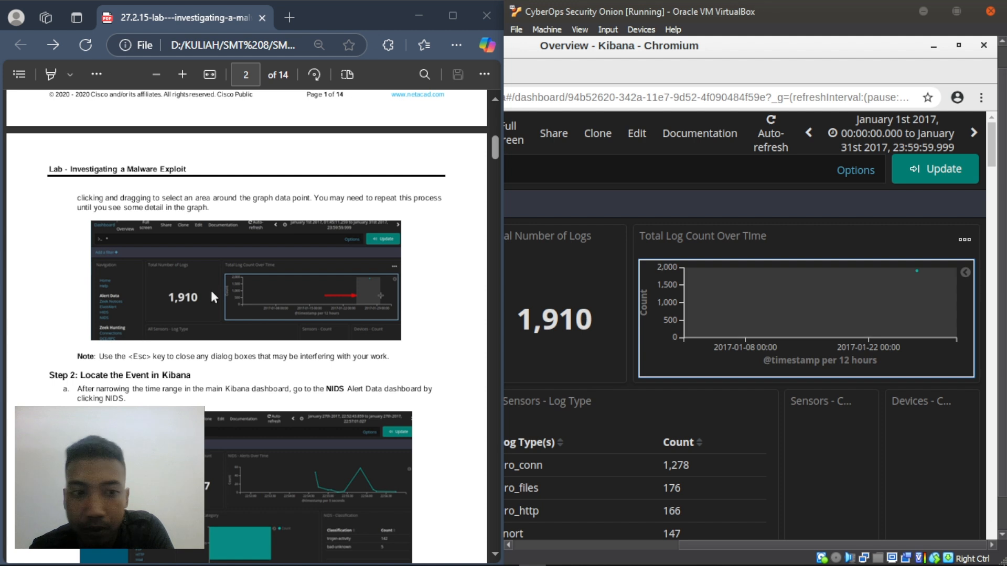
left_click(53, 340)
scroll(53, 340, "down", 2)
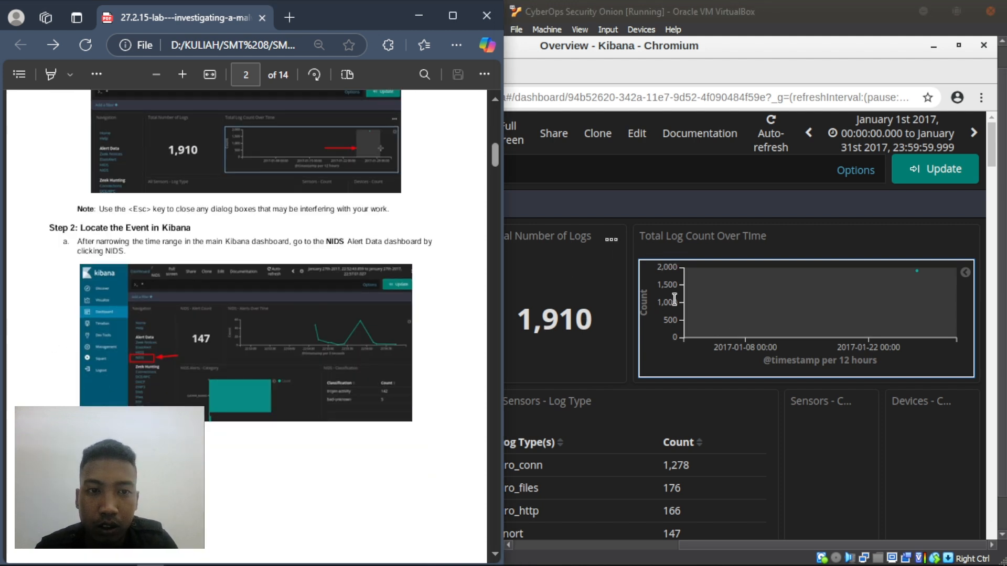
left_click(628, 390)
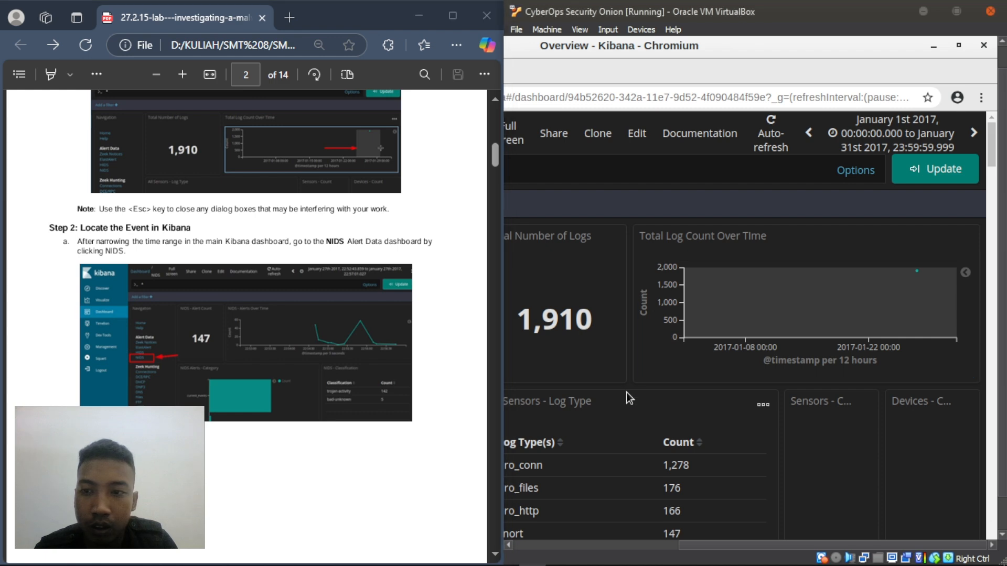
scroll(202, 296, "up", 4)
scroll(202, 296, "down", 4)
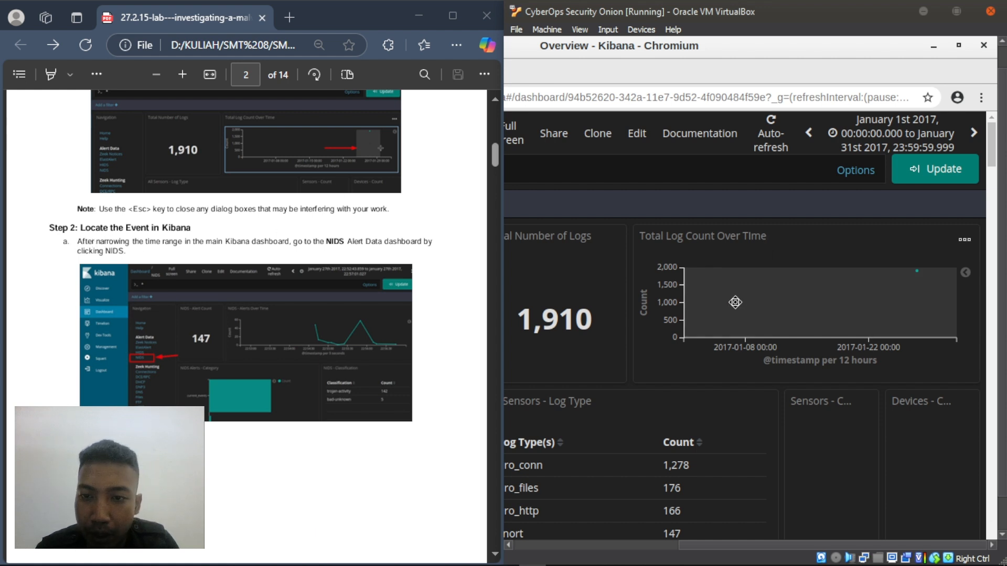
left_click(835, 309)
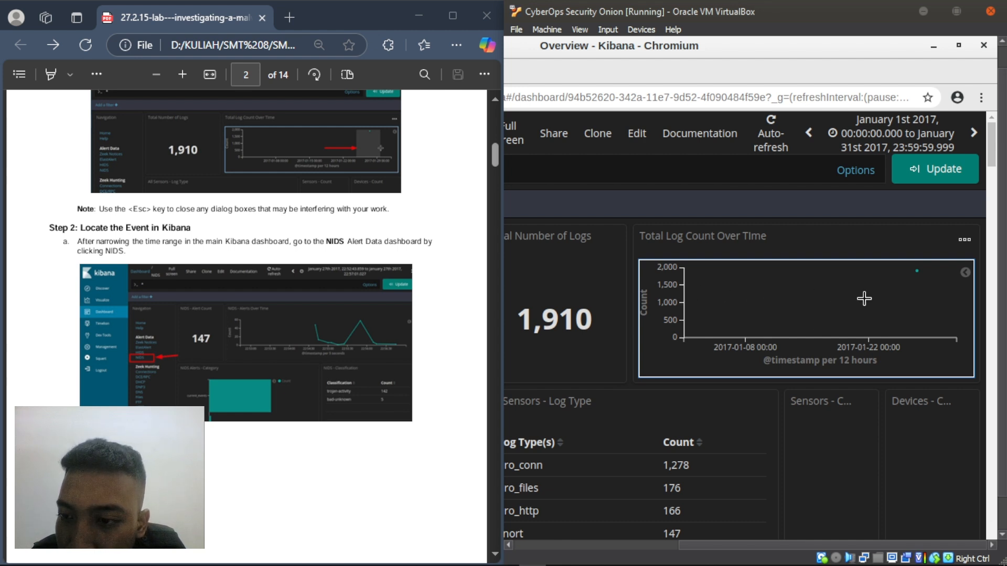
left_click_drag(839, 304, 944, 304)
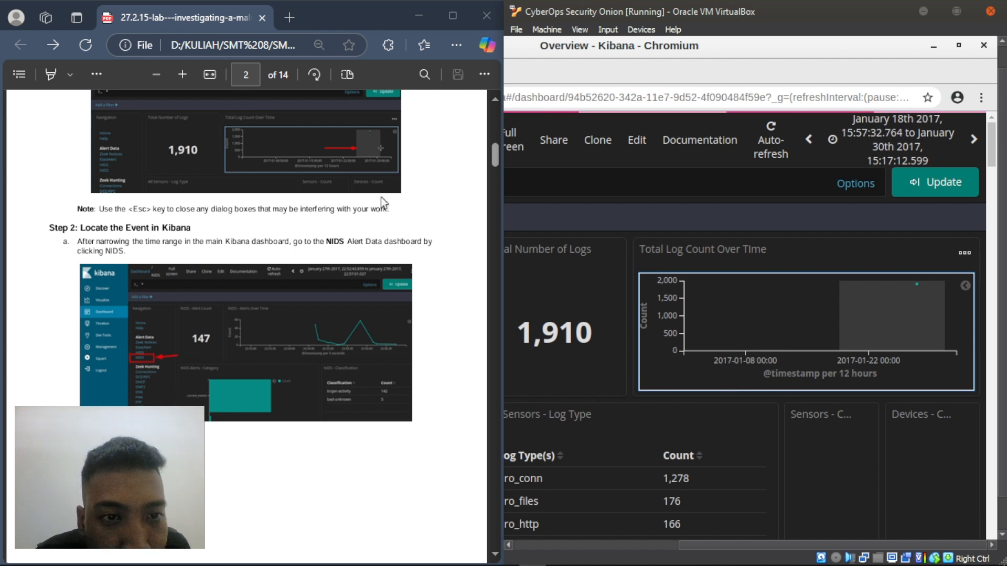
- Scroll the lab PDF down to Step 2 and highlight the start of its instruction
scroll(383, 175, "up", 5)
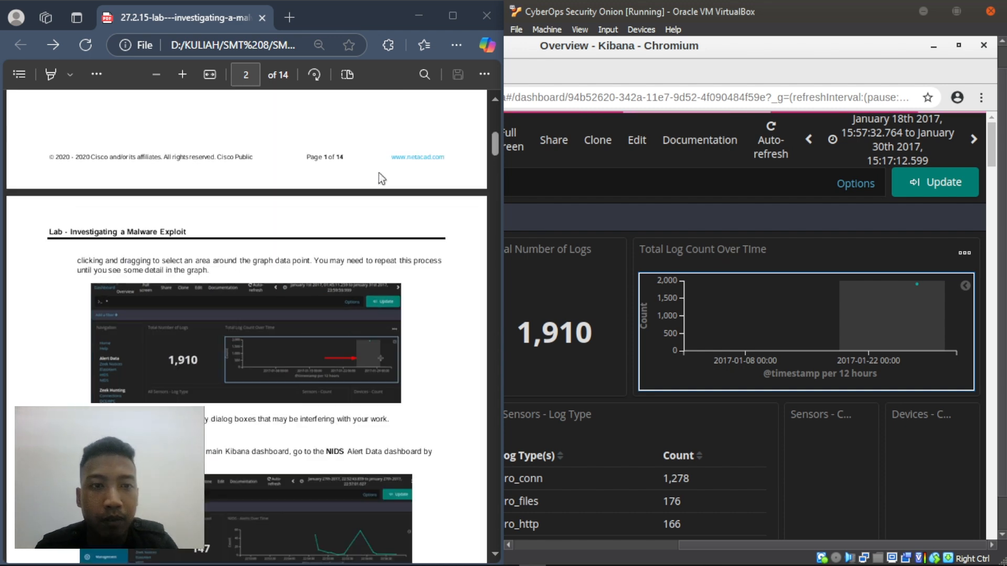
left_click(373, 438)
scroll(370, 439, "up", 5)
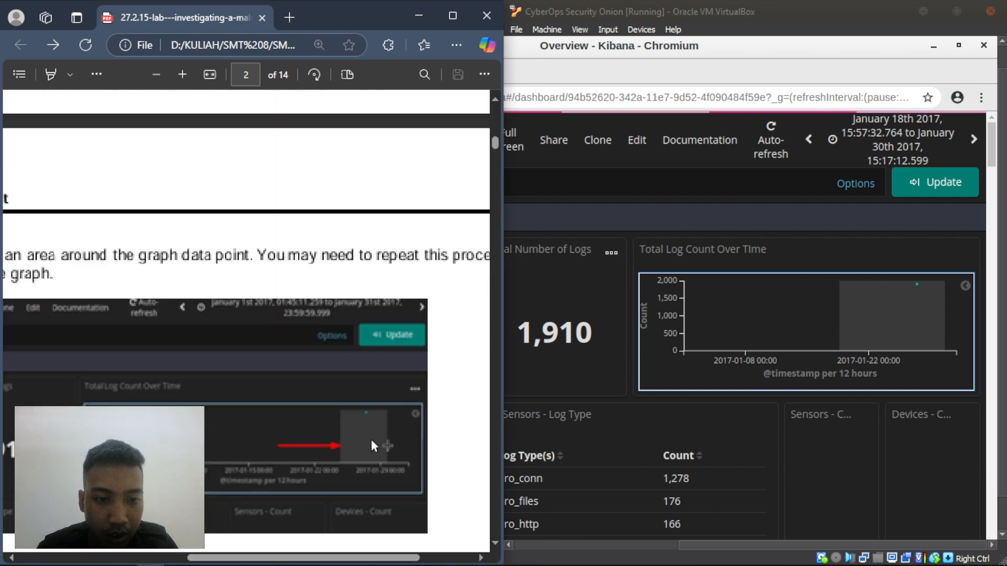
scroll(373, 371, "down", 4)
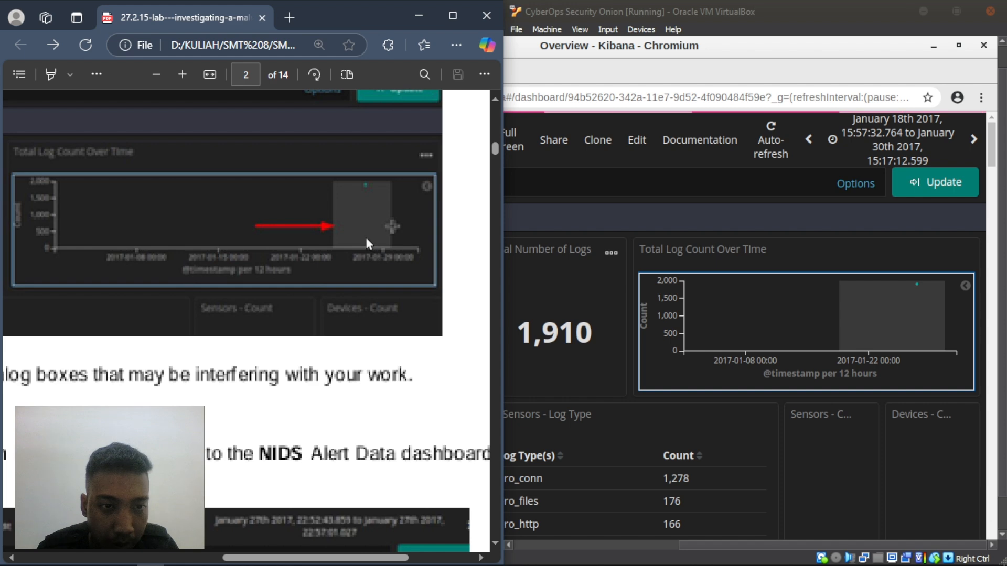
scroll(366, 237, "down", 2)
scroll(365, 237, "down", 2)
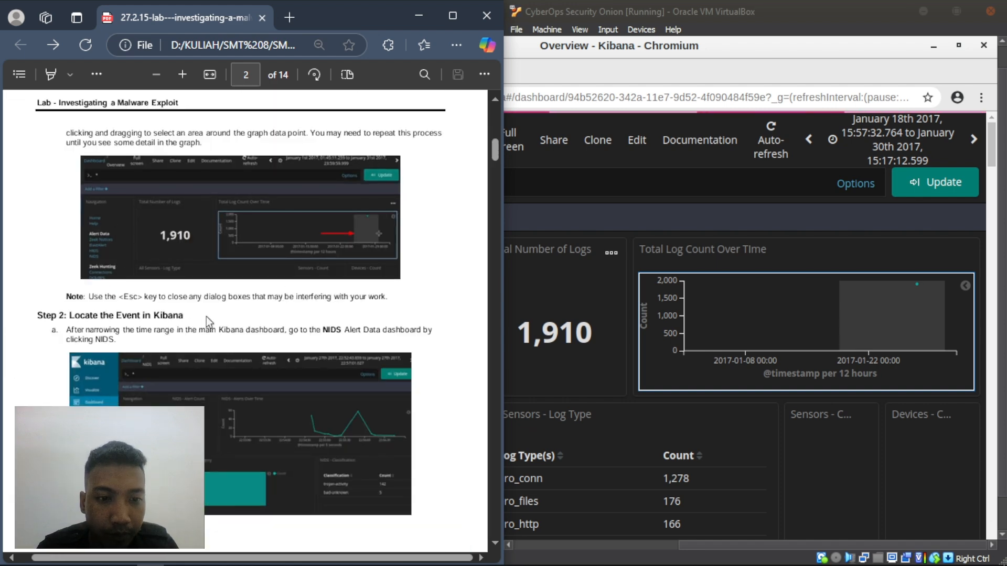
scroll(208, 316, "down", 3)
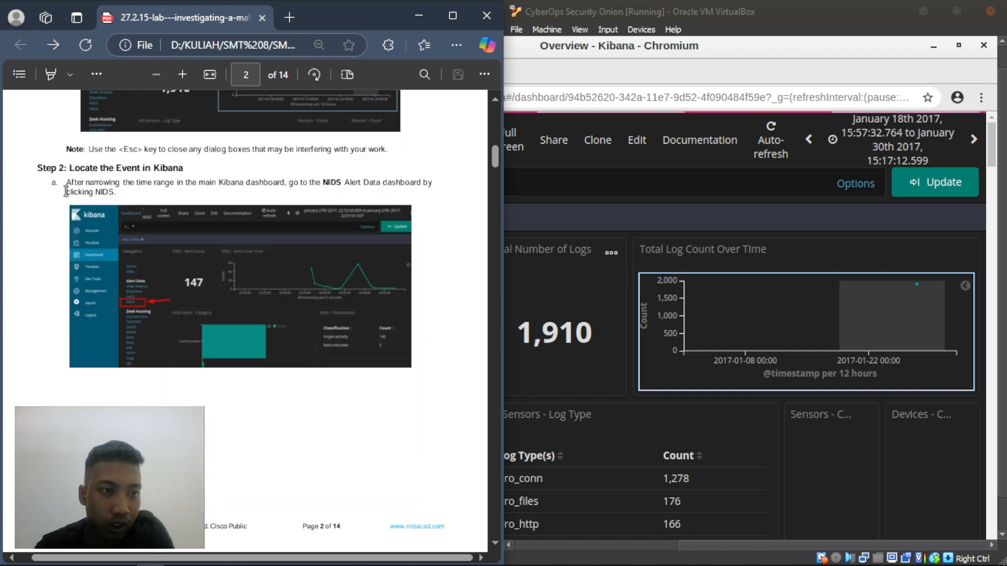
left_click_drag(67, 185, 130, 187)
left_click(114, 191)
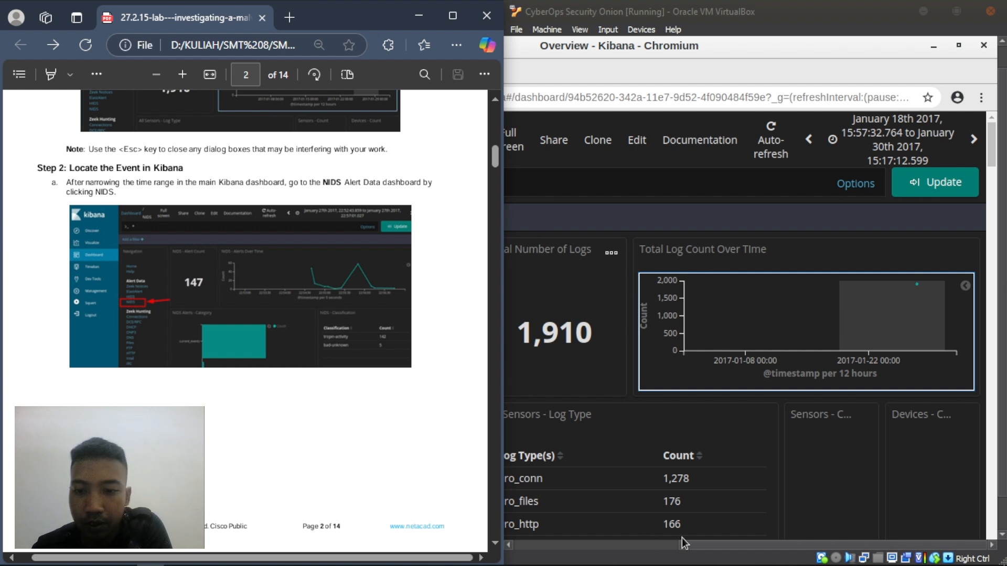
left_click_drag(681, 542, 600, 545)
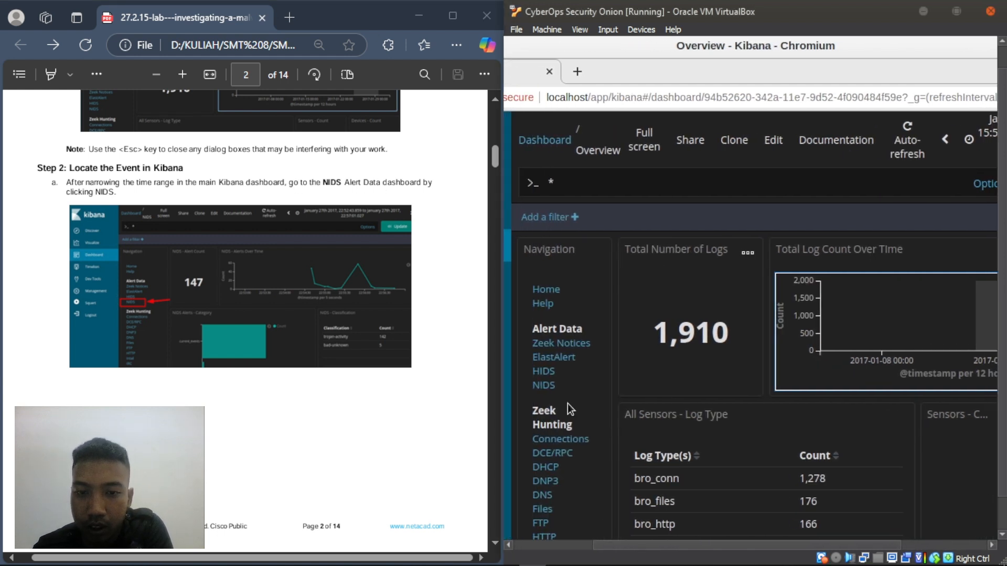
left_click(544, 385)
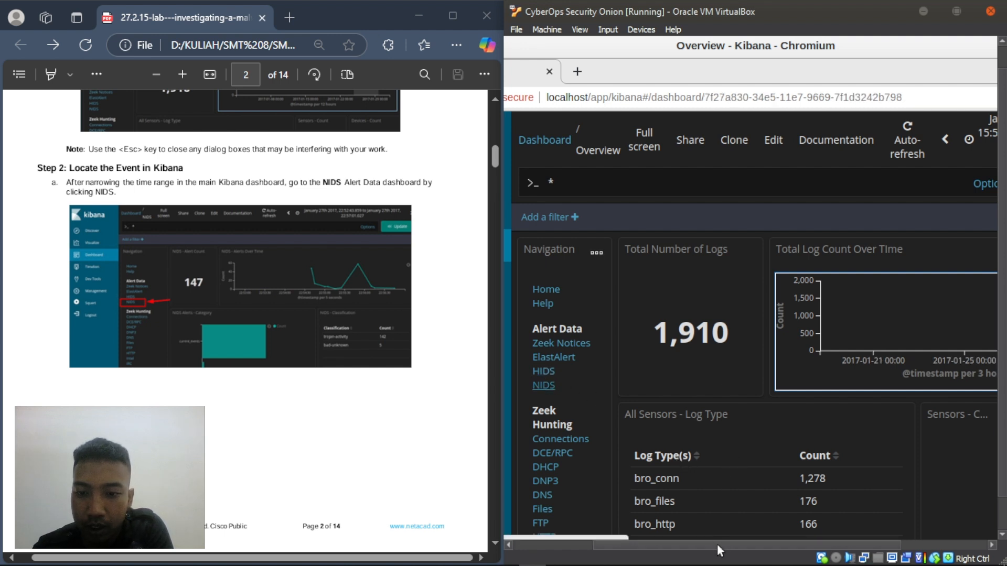
mouse_move(716, 543)
left_mouse_down()
mouse_move(801, 541)
mouse_move(737, 540)
mouse_move(789, 533)
mouse_move(711, 548)
left_mouse_up()
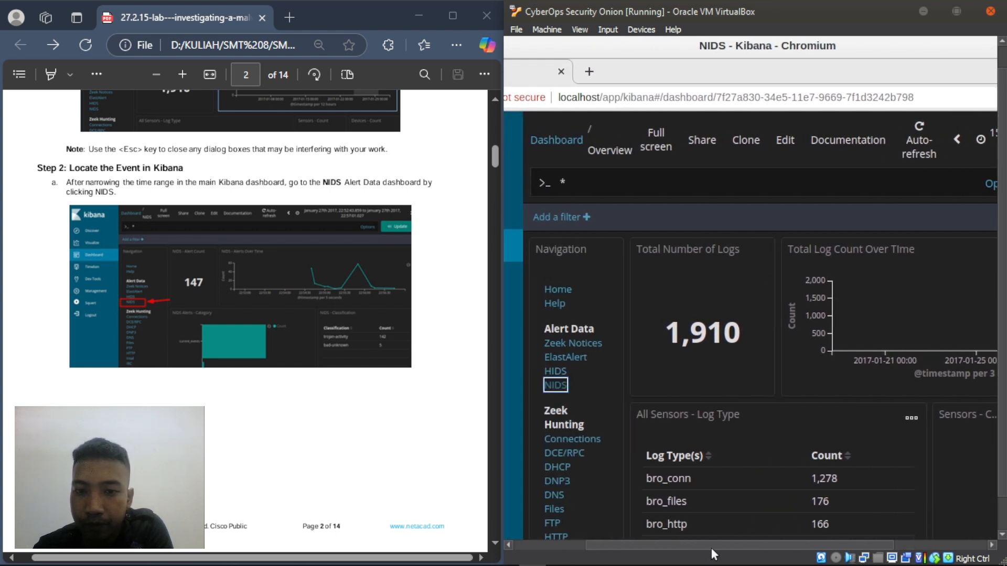
scroll(285, 288, "down", 7)
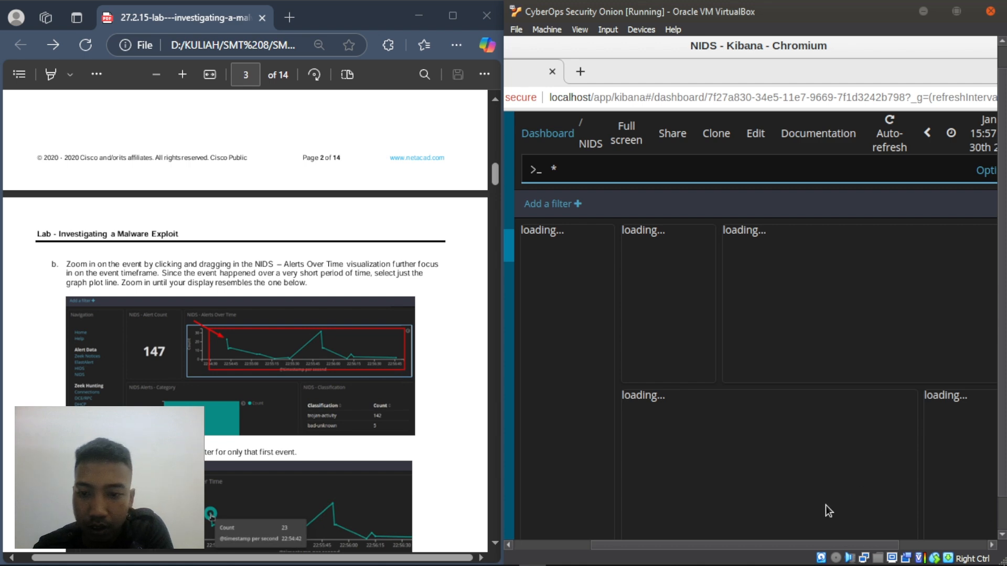
left_click_drag(722, 545, 734, 562)
scroll(293, 339, "up", 5)
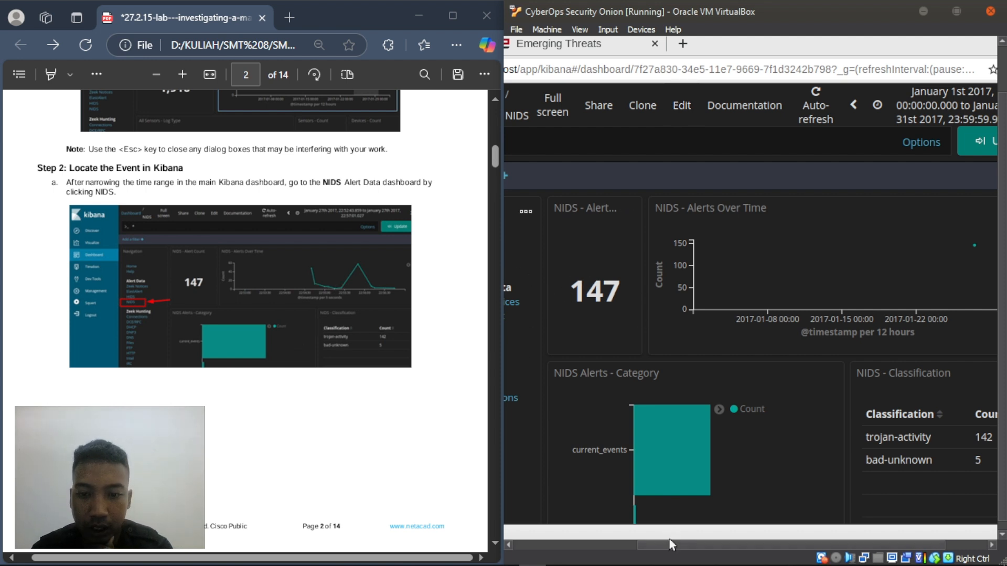
left_click_drag(668, 541, 621, 541)
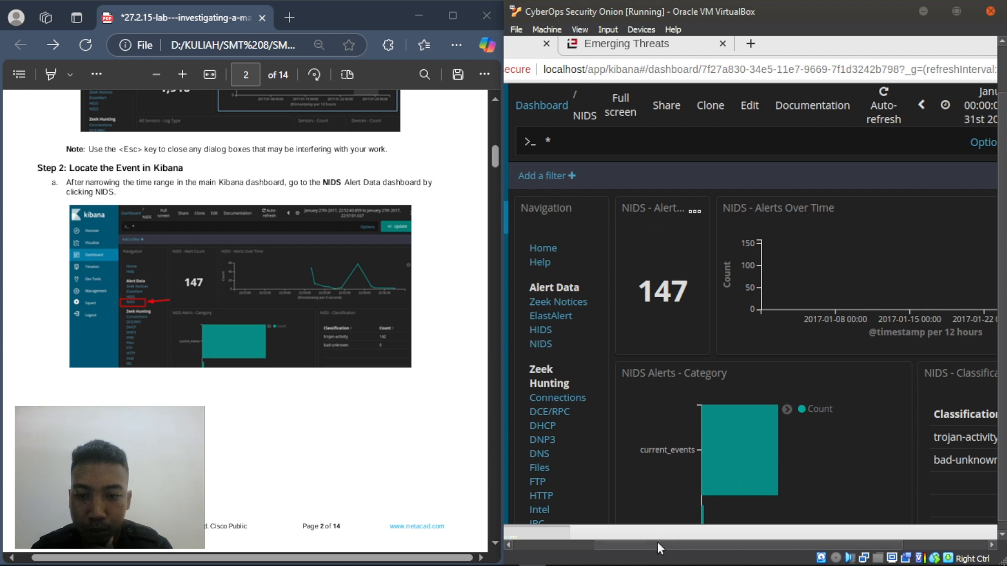
left_click_drag(657, 542, 732, 547)
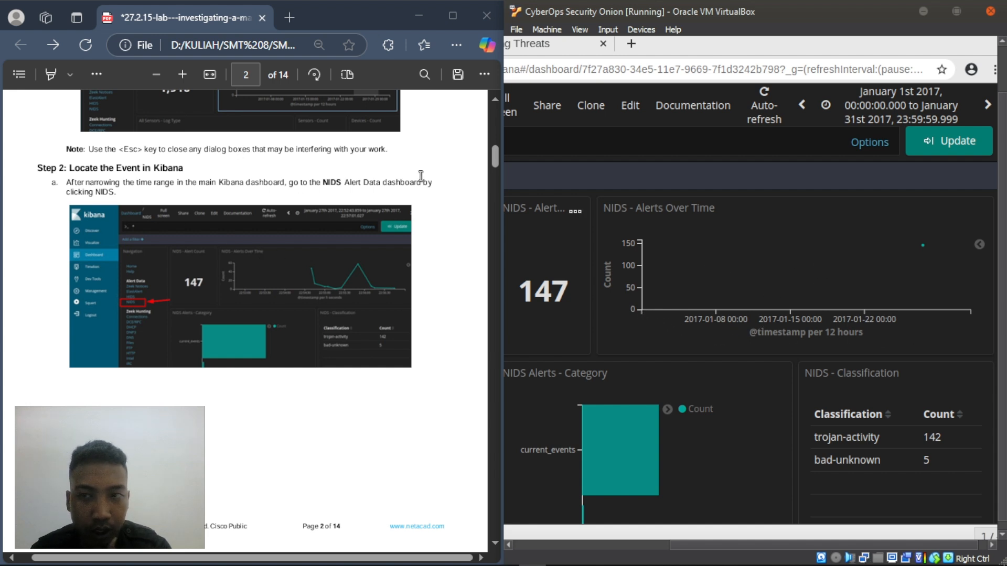
left_click(945, 103)
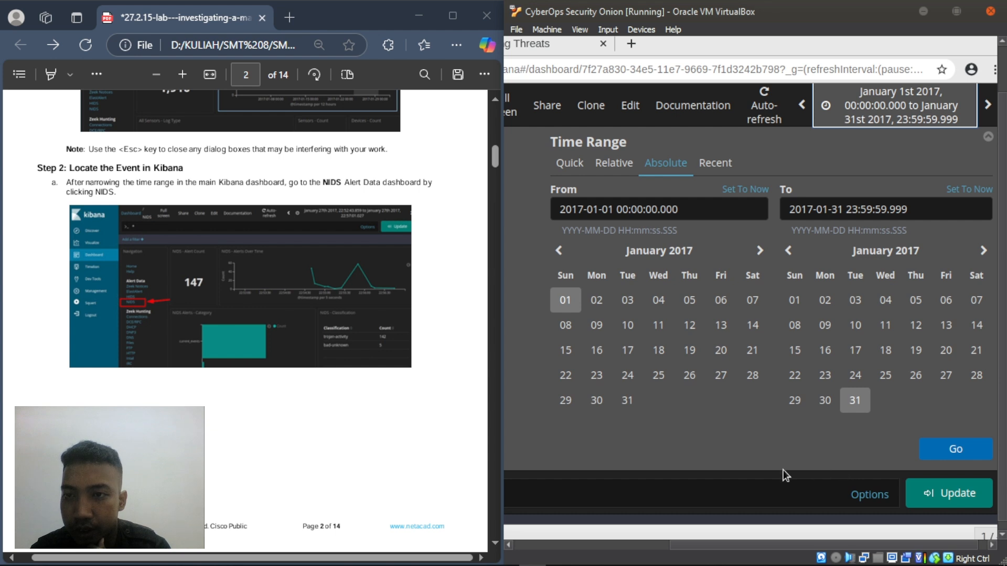
left_click(921, 103)
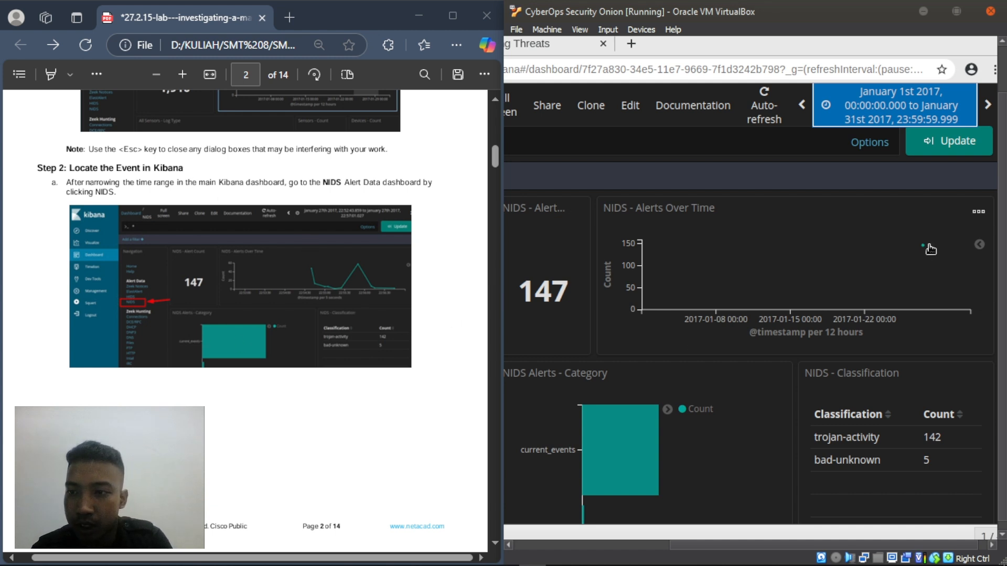
mouse_move(924, 247)
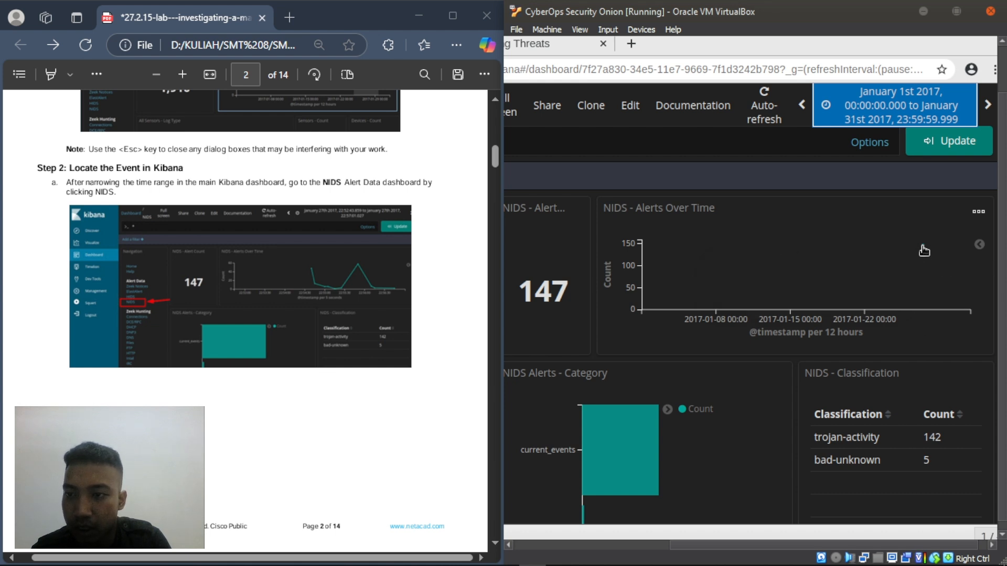
- Repeatedly drag across the NIDS alert spike to zoom to January 27th 2017, 22:03–22:42
left_click_drag(883, 249, 953, 274)
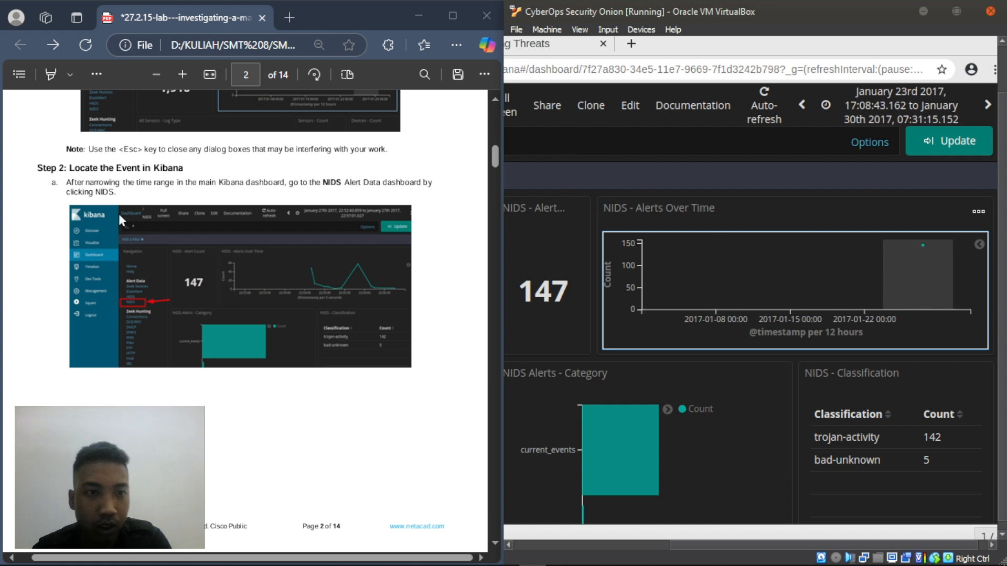
scroll(126, 235, "down", 8)
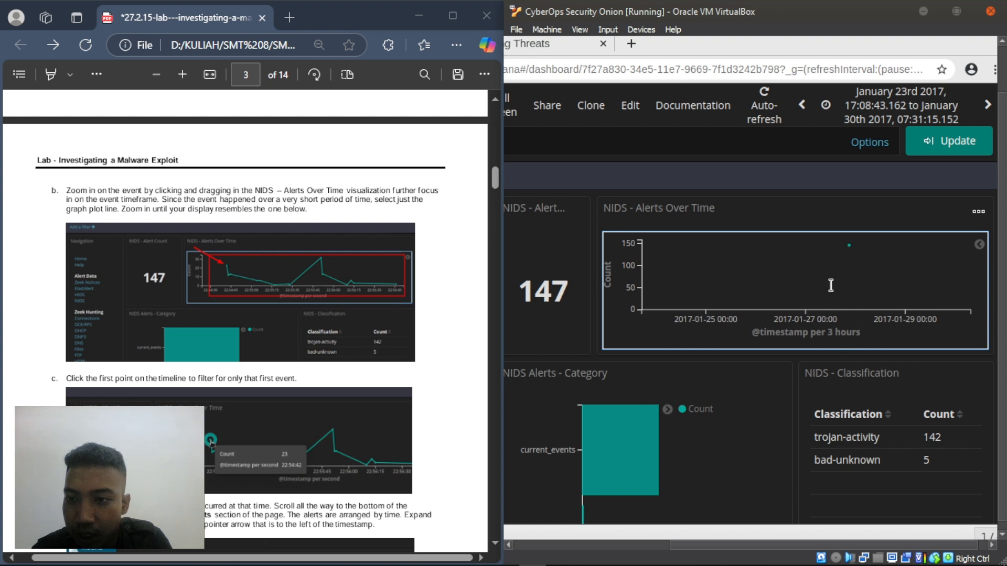
mouse_move(823, 244)
left_mouse_down()
mouse_move(882, 278)
mouse_move(861, 278)
left_mouse_up()
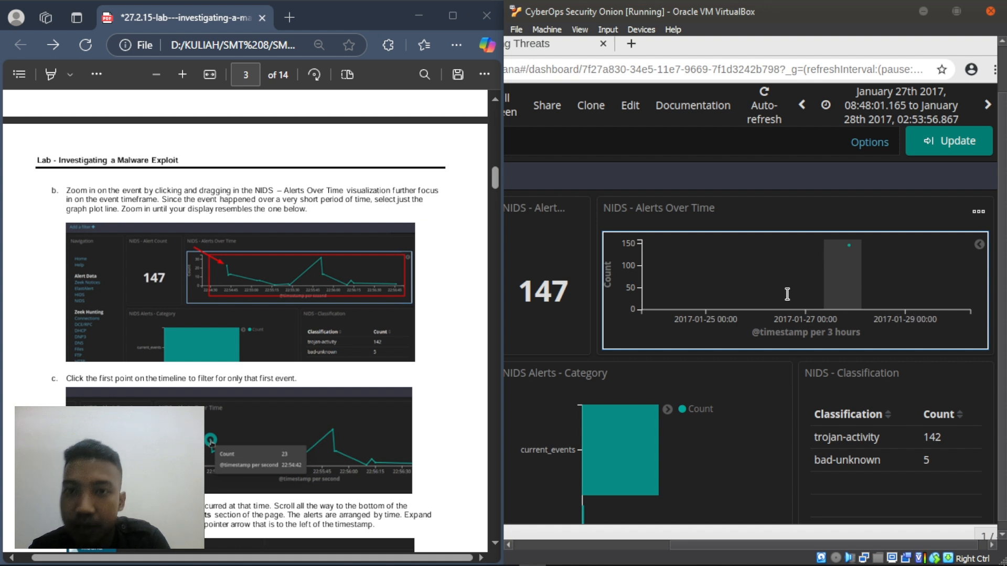
left_click_drag(767, 297, 886, 299)
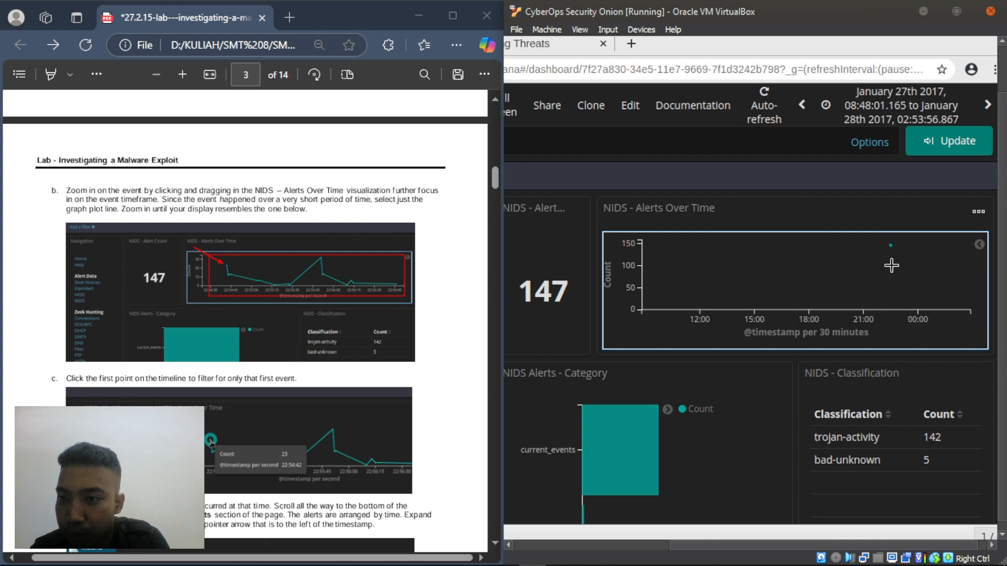
mouse_move(884, 268)
left_mouse_down()
mouse_move(895, 268)
mouse_move(886, 272)
left_mouse_up()
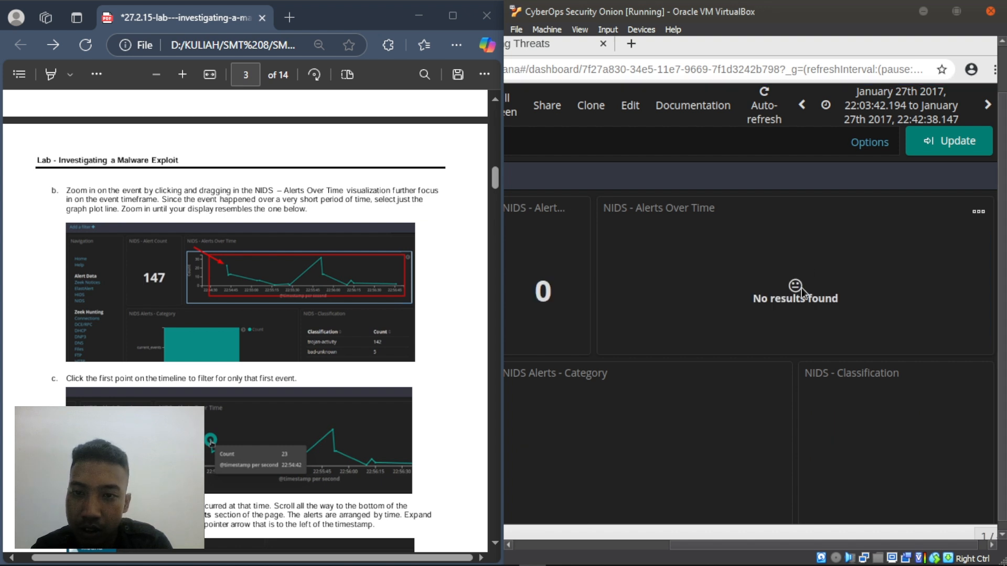
- Set both From and To to January 27th 2017 and apply, restoring all 147 alerts
left_click(944, 107)
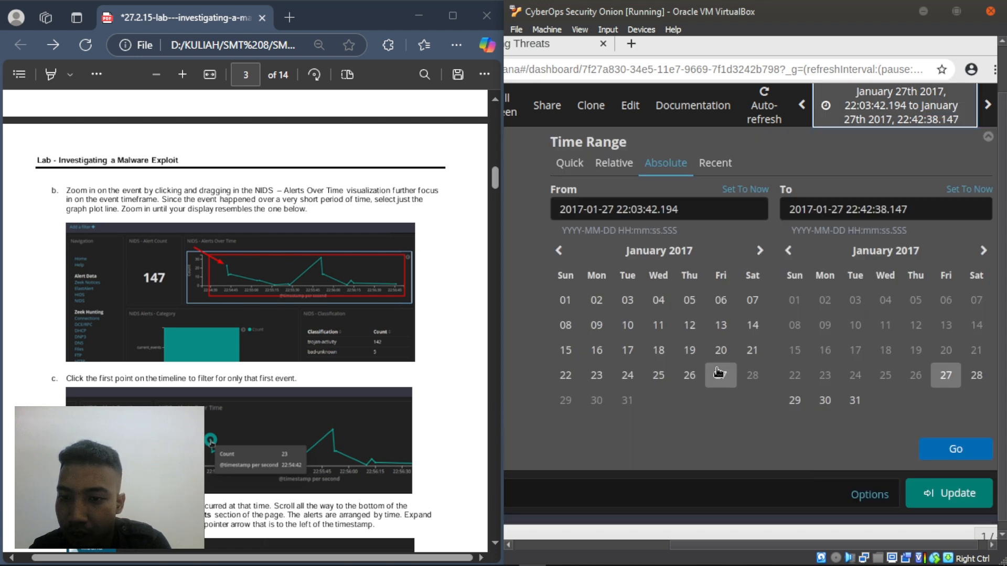
left_click(729, 377)
left_click(945, 376)
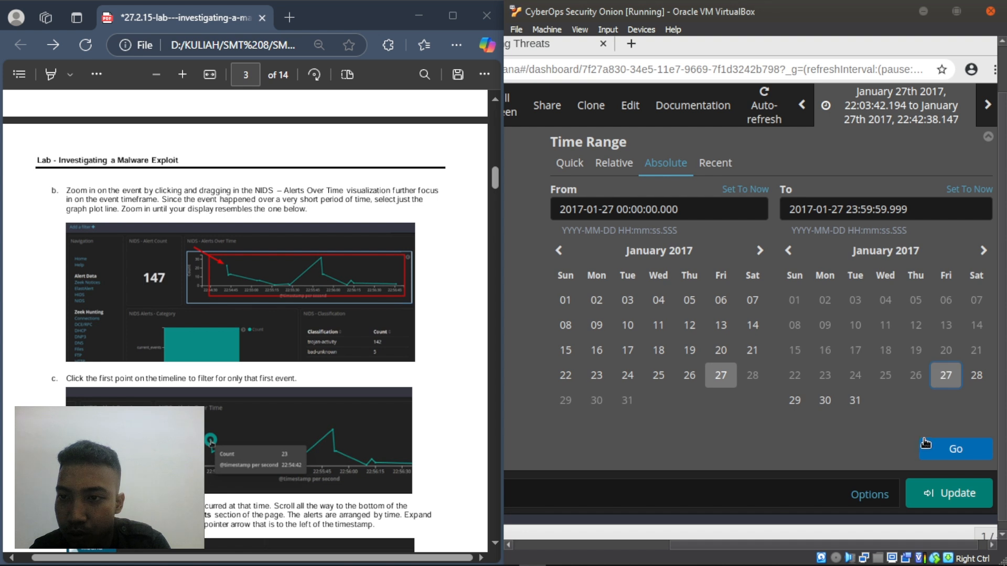
left_click(956, 449)
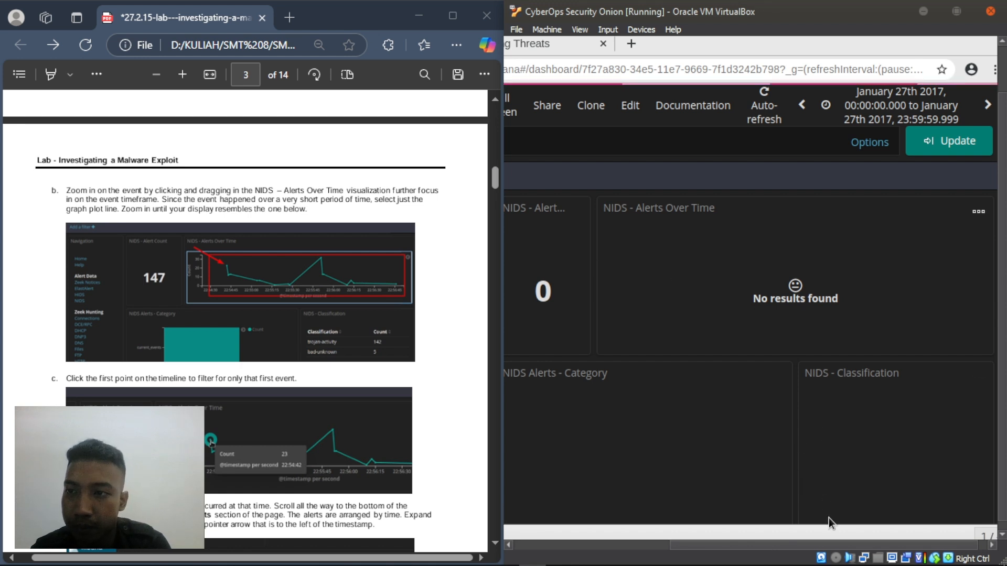
left_click_drag(826, 541, 822, 563)
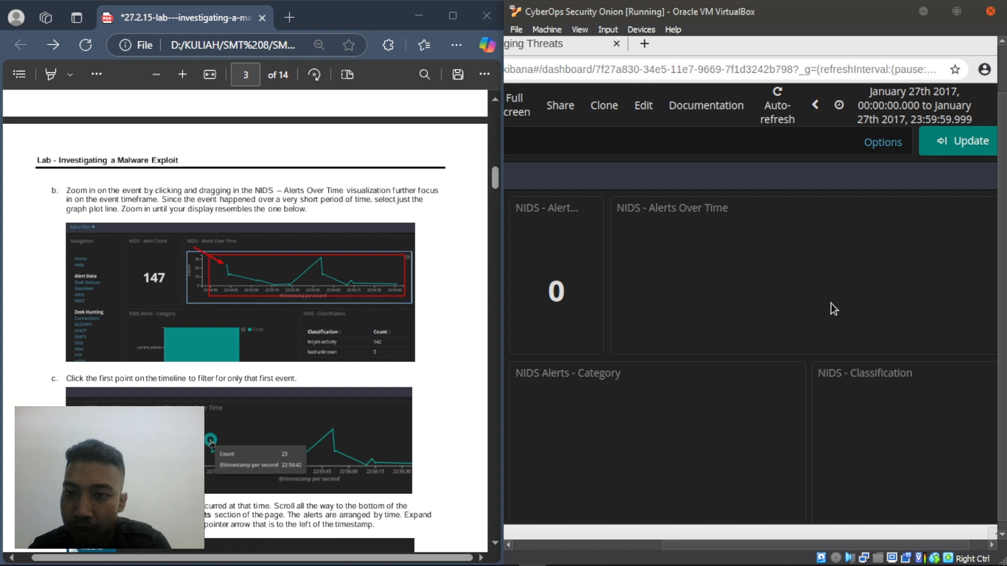
left_click_drag(790, 540, 877, 545)
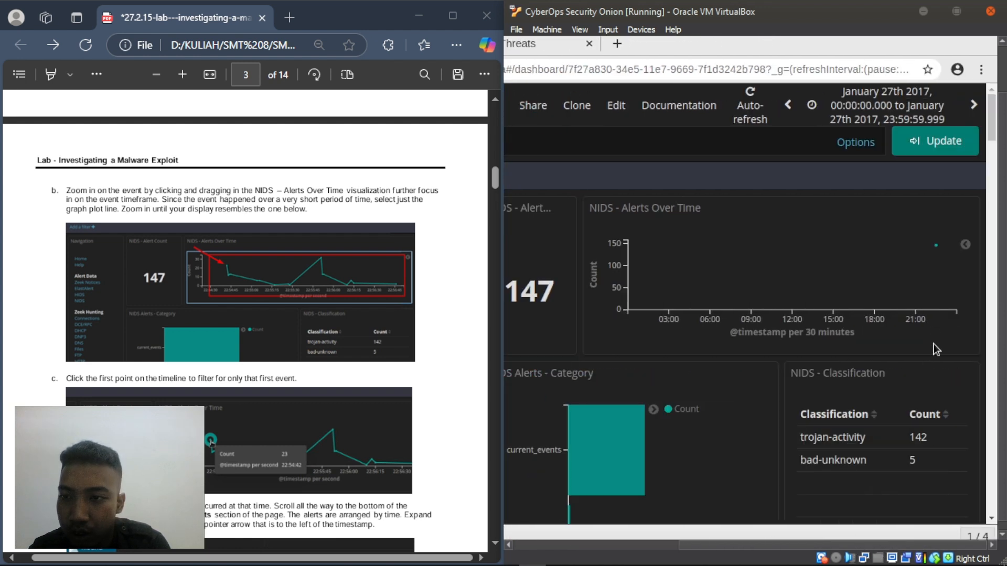
- Zoom the Alerts Over Time chart from the 22:30 point to the 22:54:34–22:56:50 alert burst
left_click(940, 248)
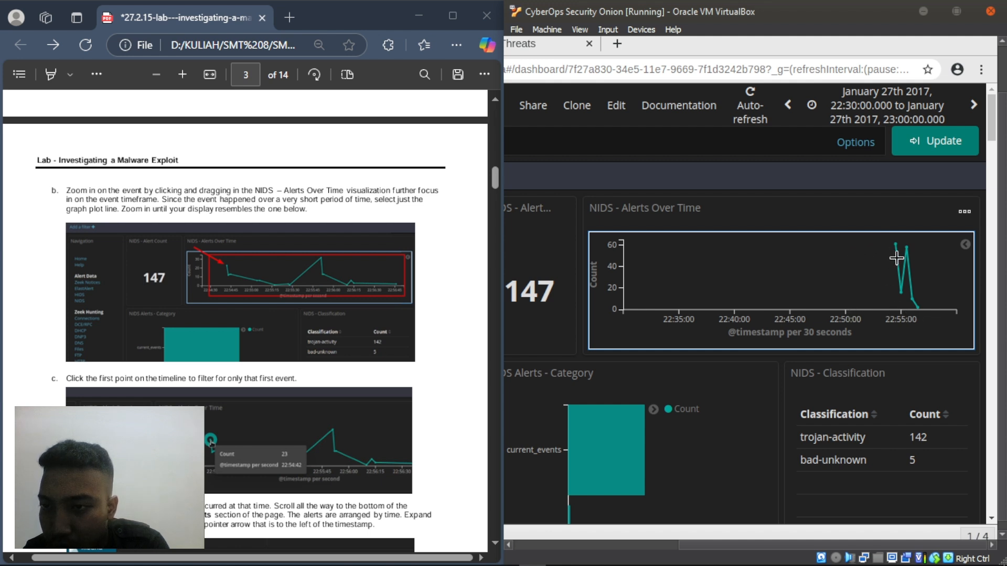
left_click_drag(897, 258, 930, 283)
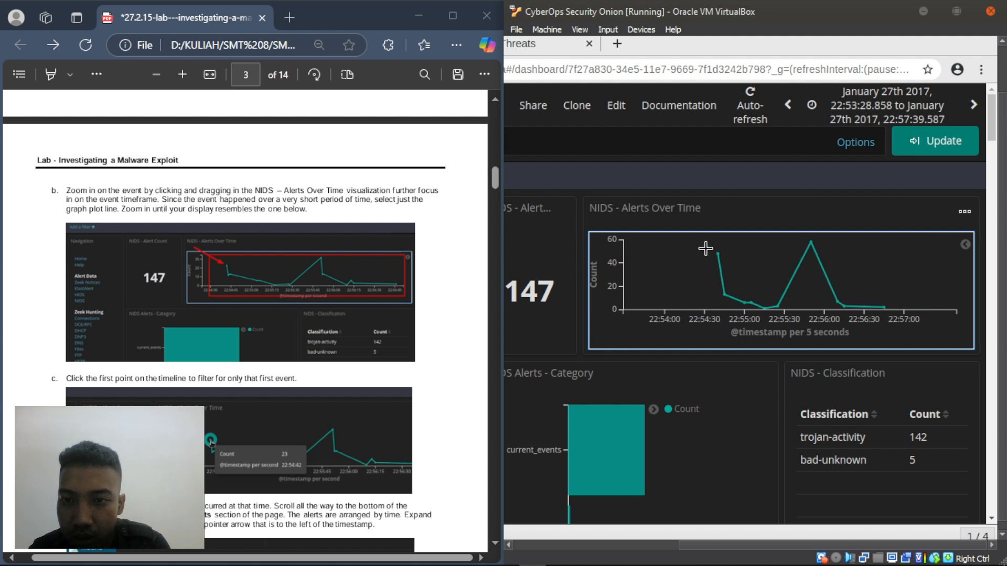
left_click_drag(857, 283, 890, 297)
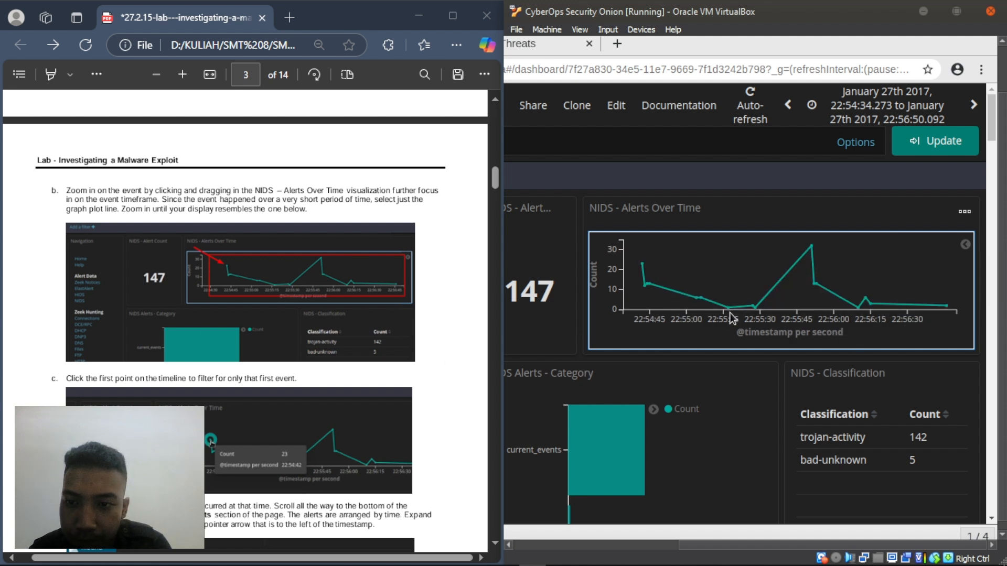
mouse_move(642, 265)
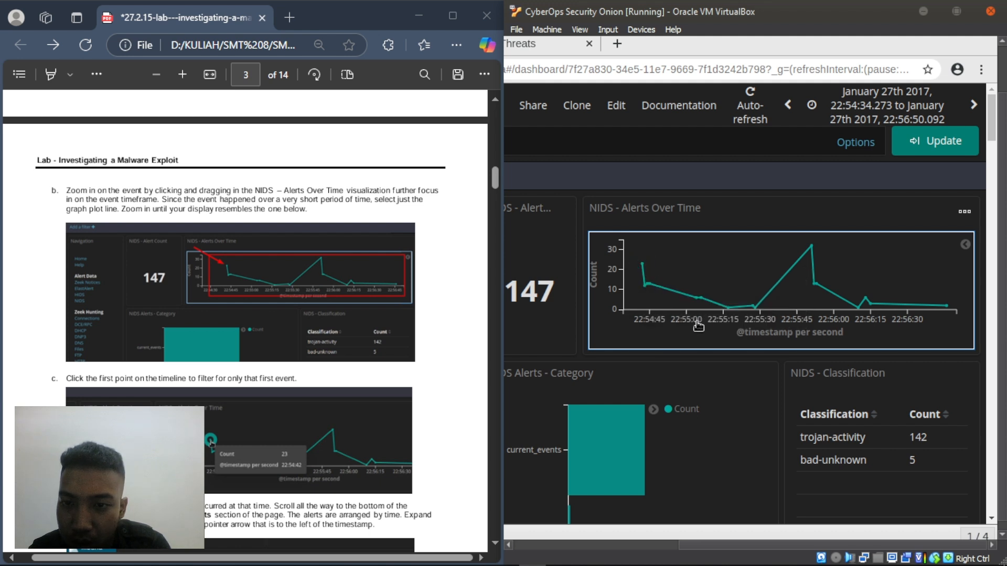
mouse_move(812, 252)
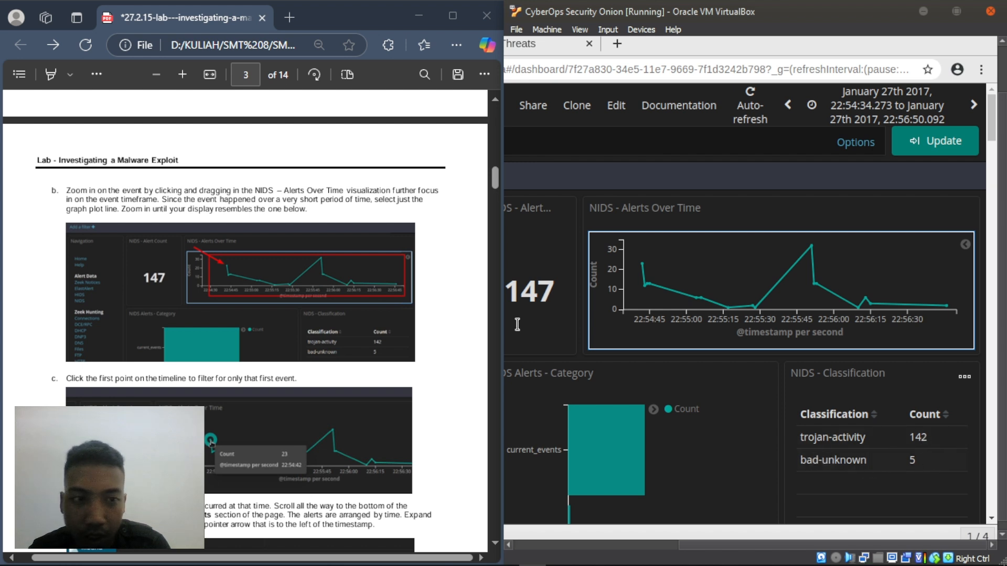
scroll(100, 197, "down", 1)
scroll(100, 198, "down", 1)
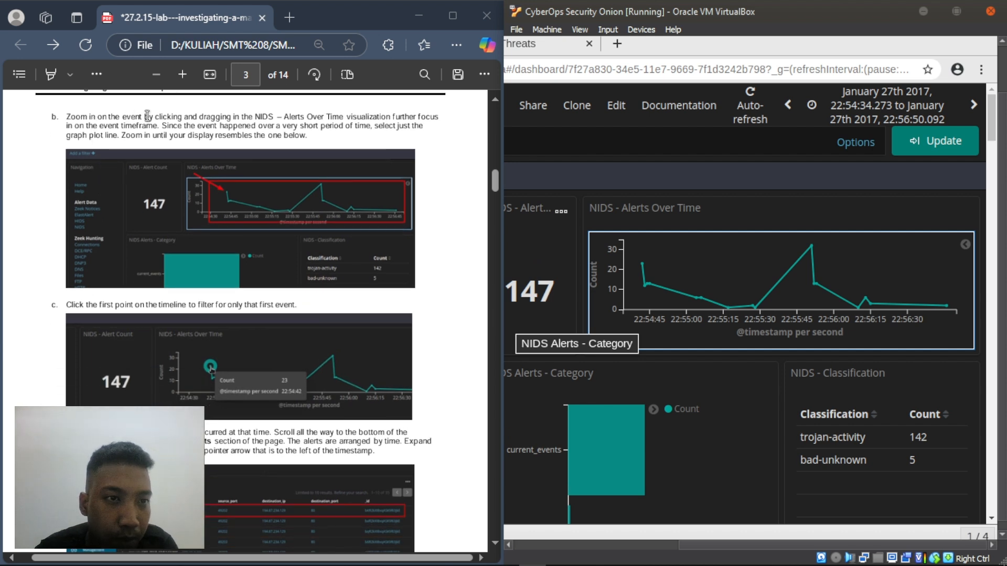
scroll(82, 153, "down", 4)
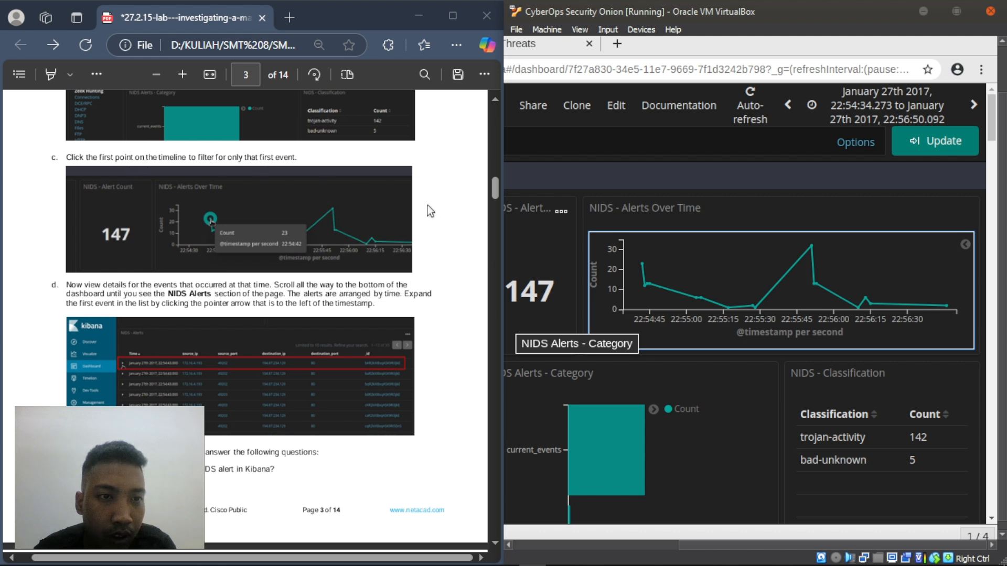
- Filter the NIDS dashboard to the 22:54:42 alert point, leaving 35 trojan-activity alerts
left_click(643, 267)
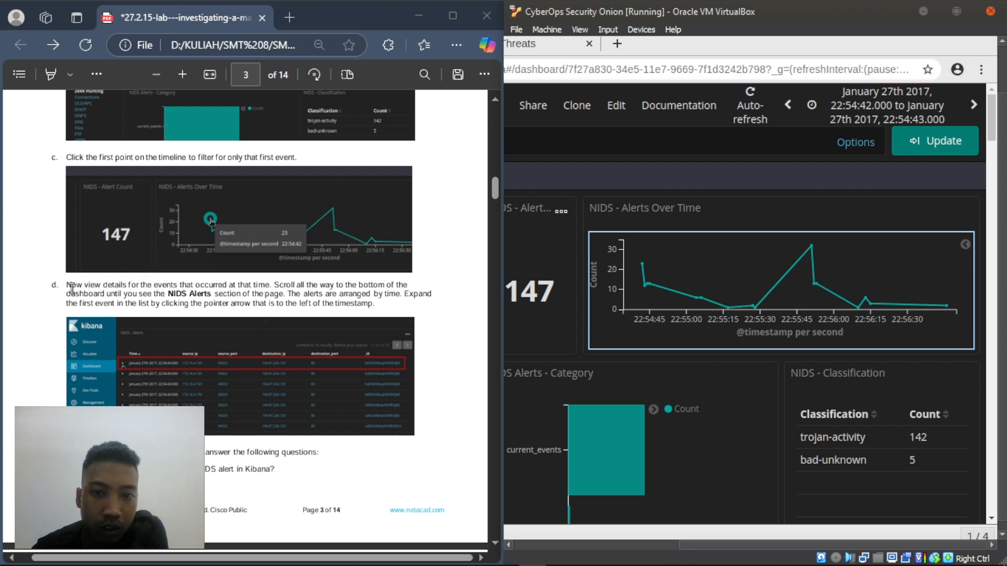
scroll(705, 359, "down", 5)
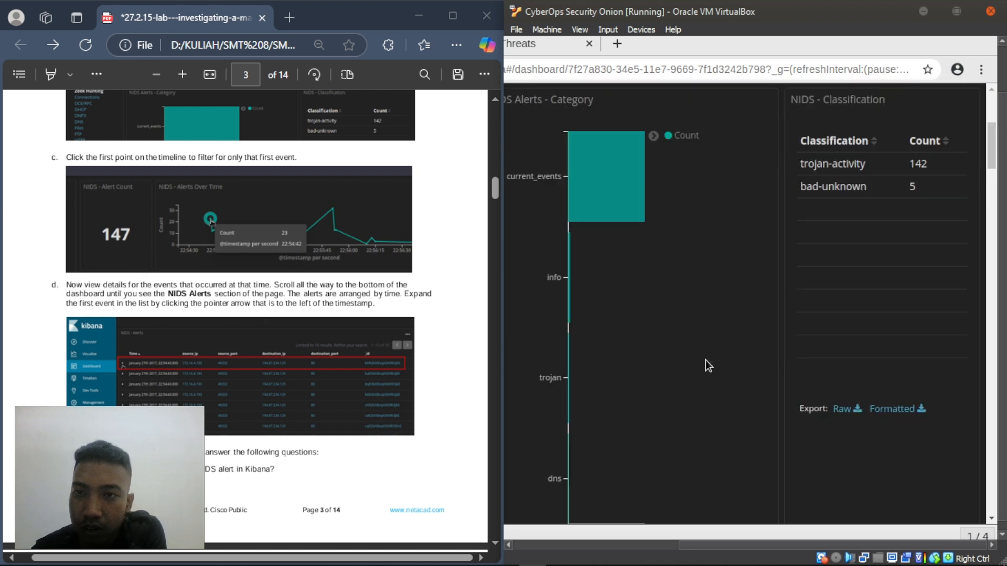
scroll(706, 360, "up", 4)
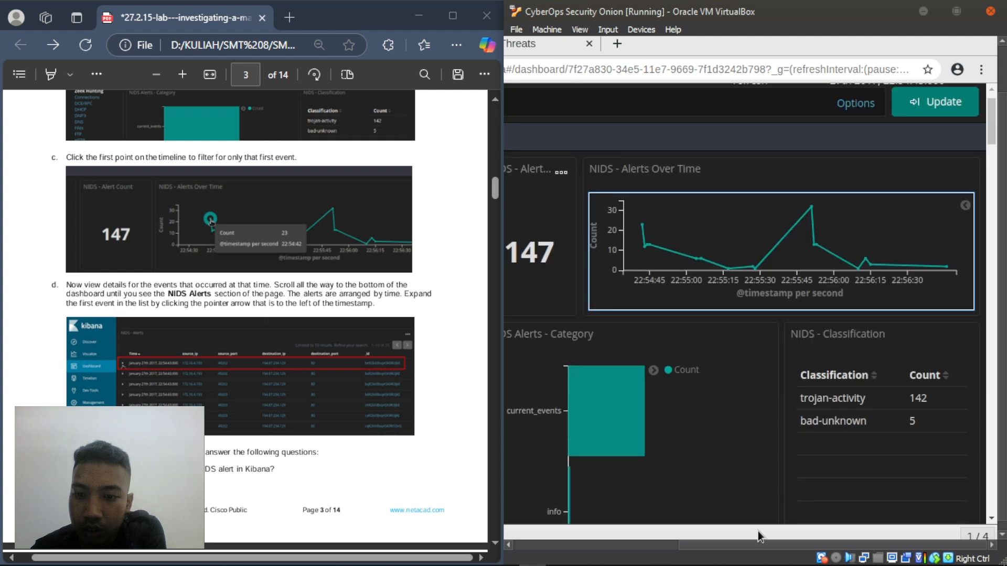
left_click_drag(744, 546, 672, 545)
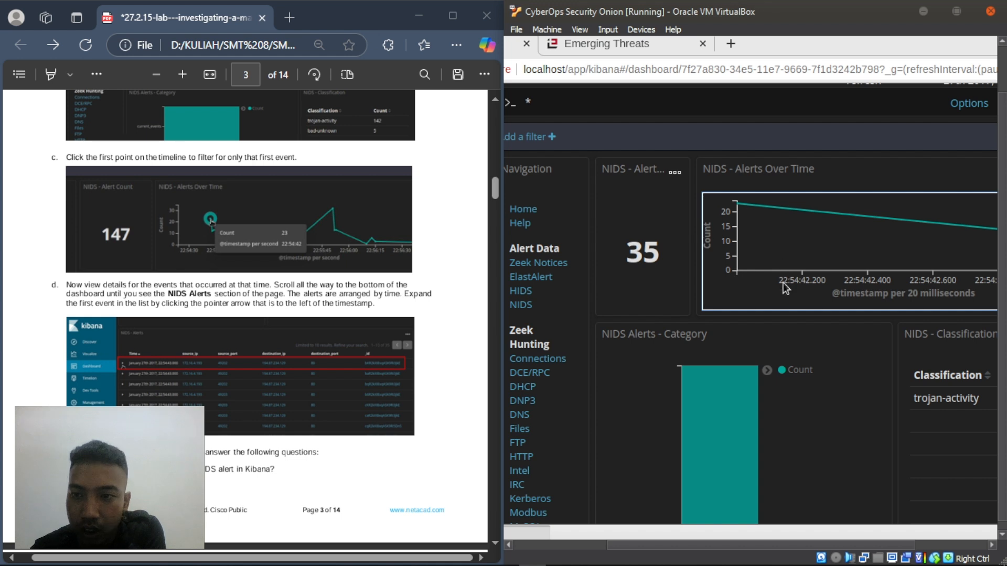
left_click_drag(696, 543, 769, 542)
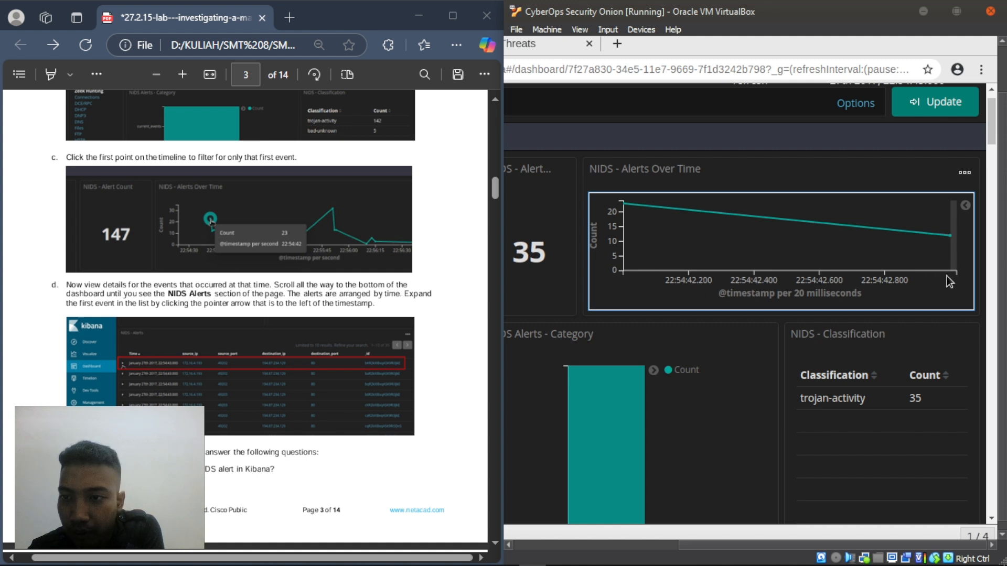
left_click_drag(721, 545, 651, 545)
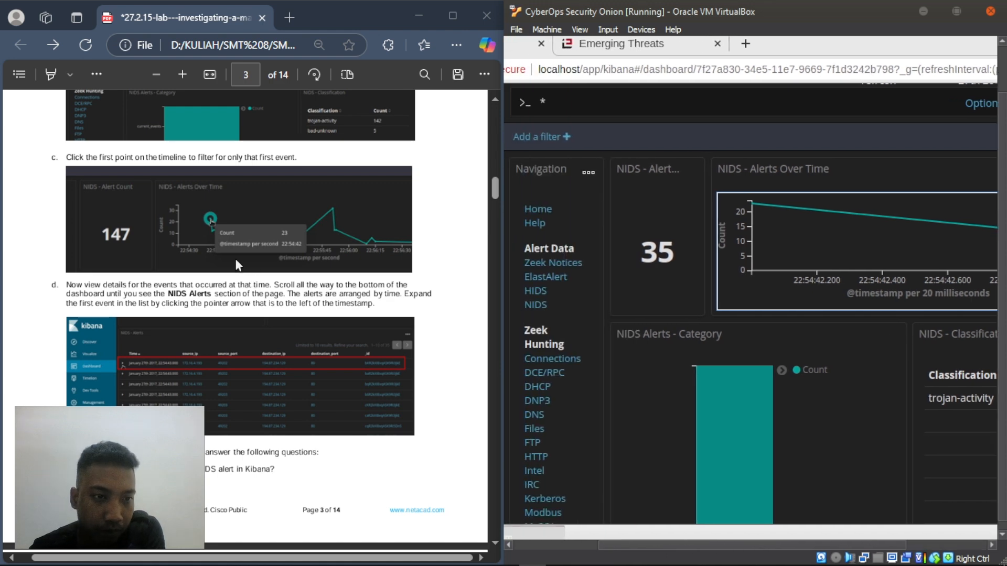
scroll(244, 270, "down", 3)
scroll(787, 309, "down", 10)
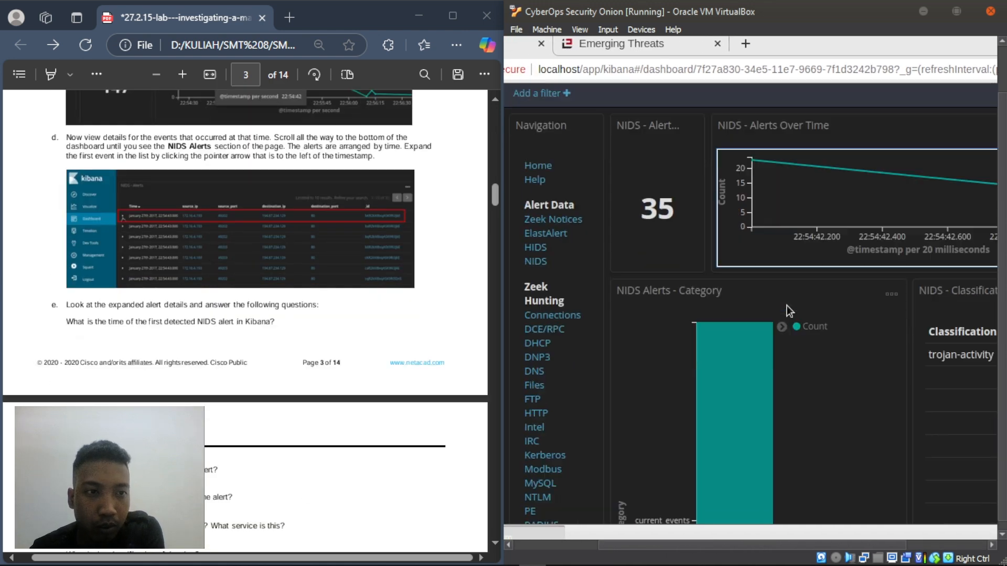
scroll(786, 306, "down", 18)
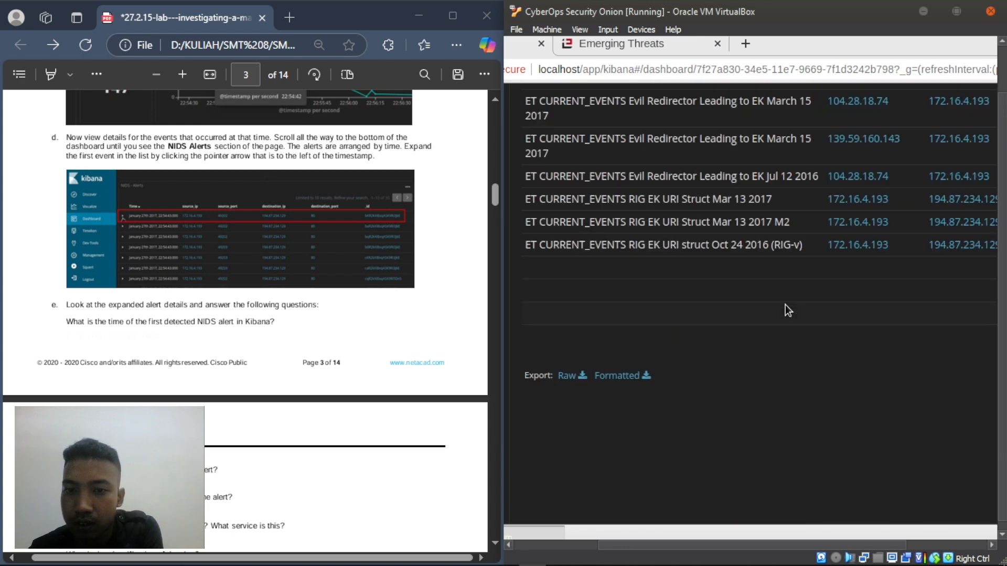
scroll(780, 302, "down", 6)
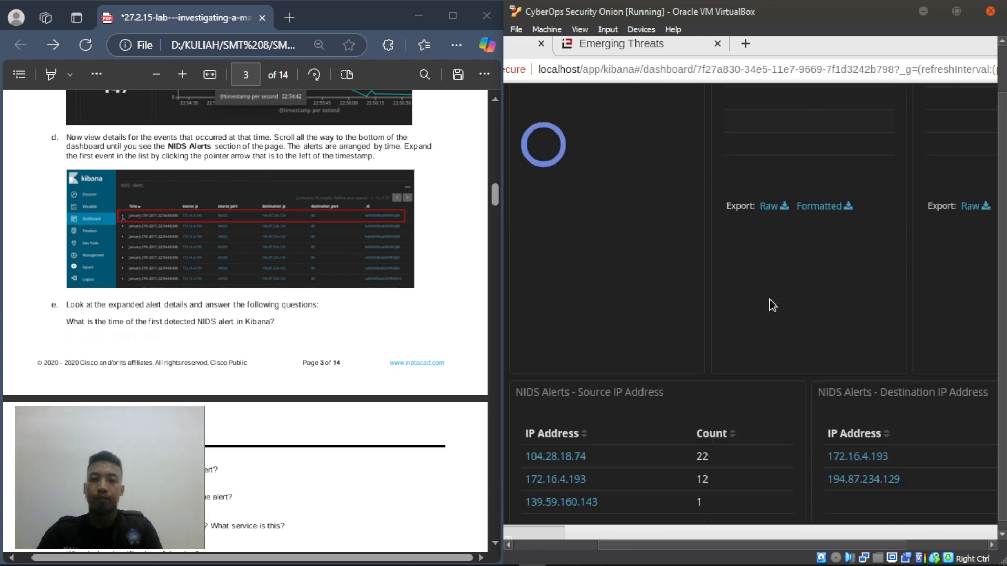
scroll(766, 305, "down", 10)
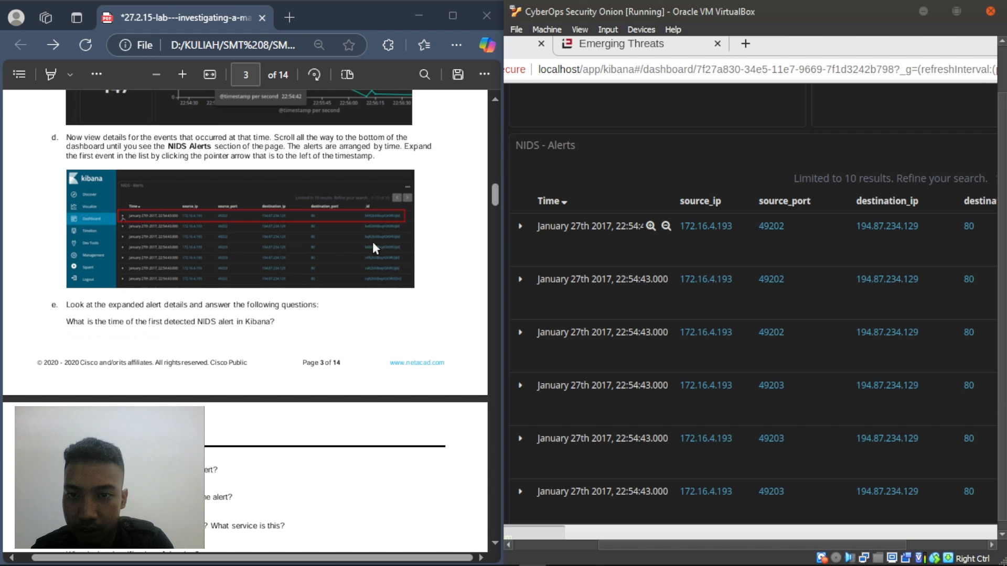
scroll(306, 239, "up", 5)
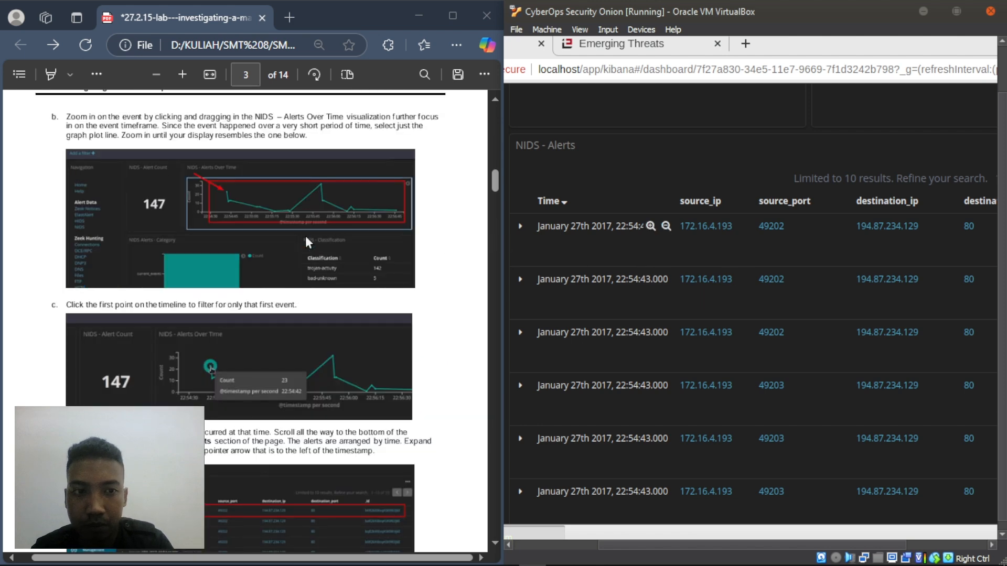
left_click(320, 295)
scroll(320, 296, "down", 3)
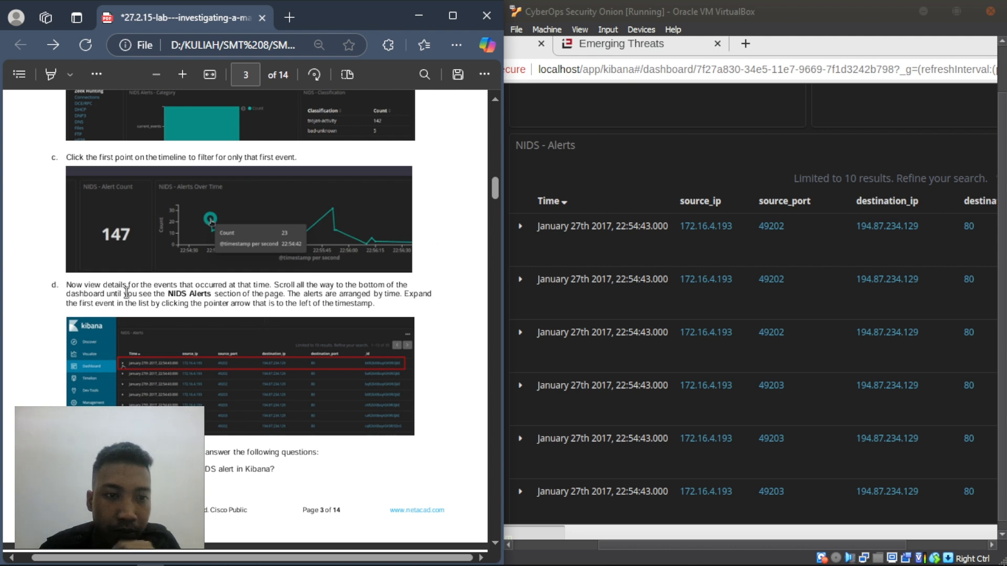
left_click(520, 230)
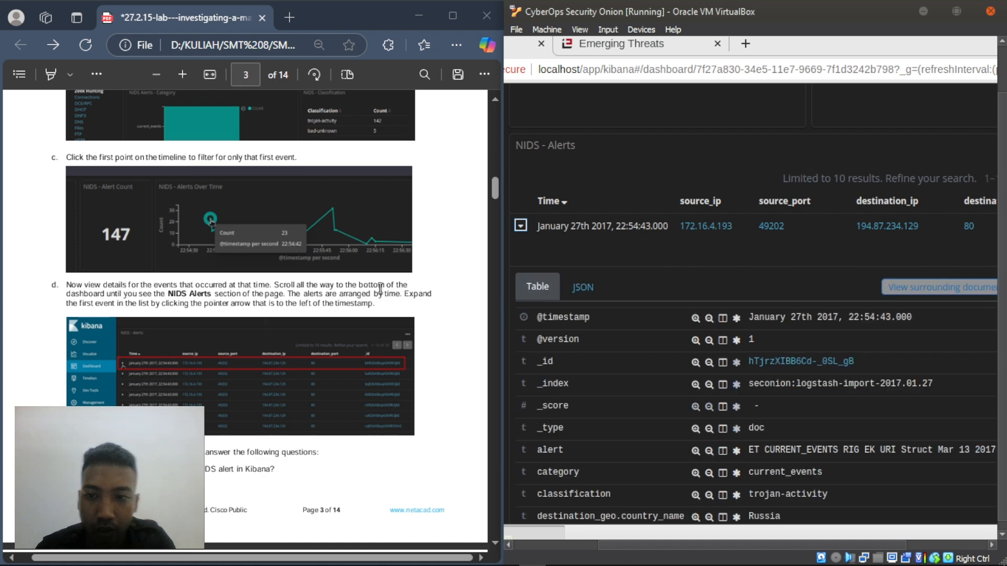
scroll(342, 310, "down", 4)
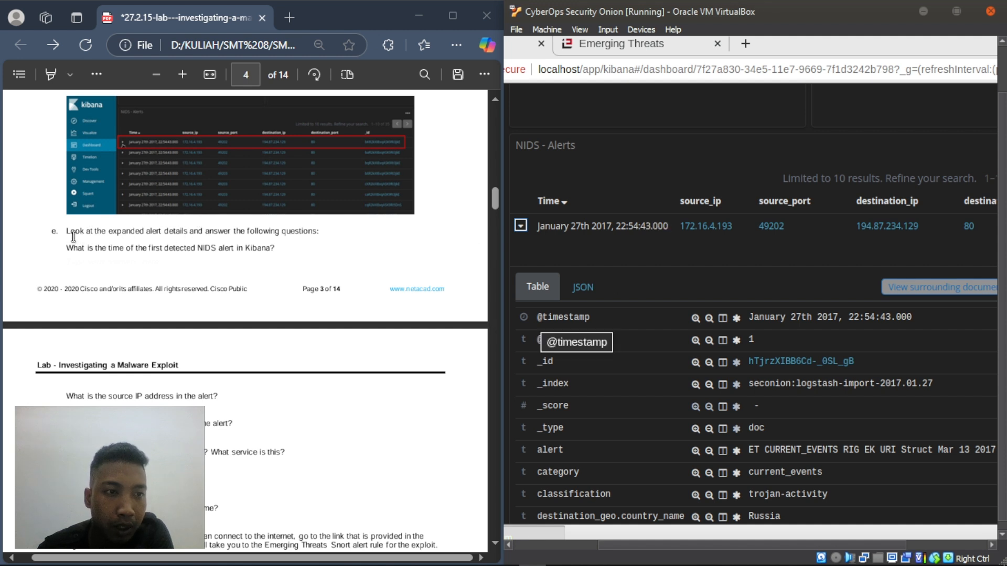
left_click_drag(69, 230, 335, 237)
left_click(131, 262)
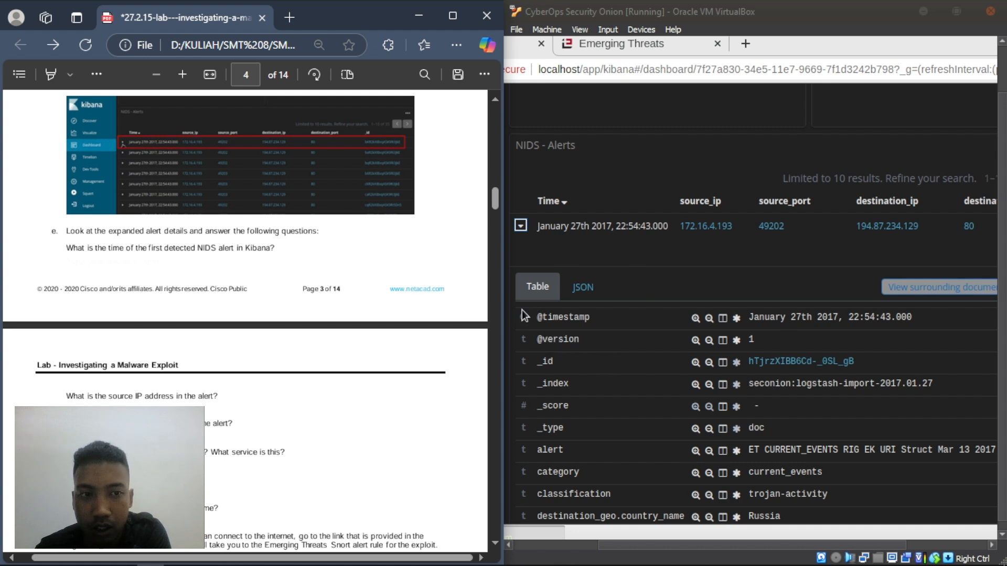
left_click(751, 317)
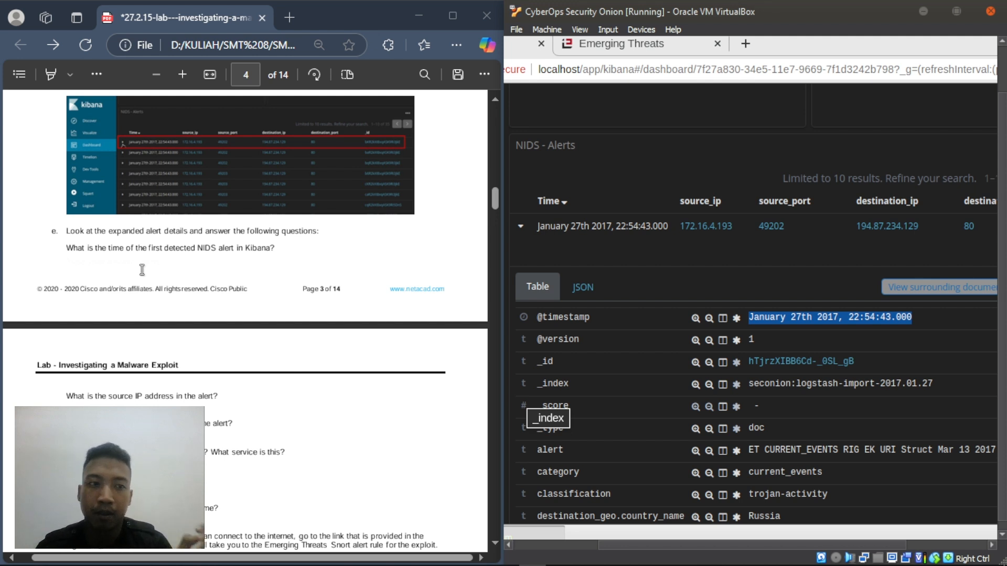
- Add a text answer 'January 27th 2017' beneath the first-alert time question in the lab PDF
left_click(94, 291)
right_click(68, 257)
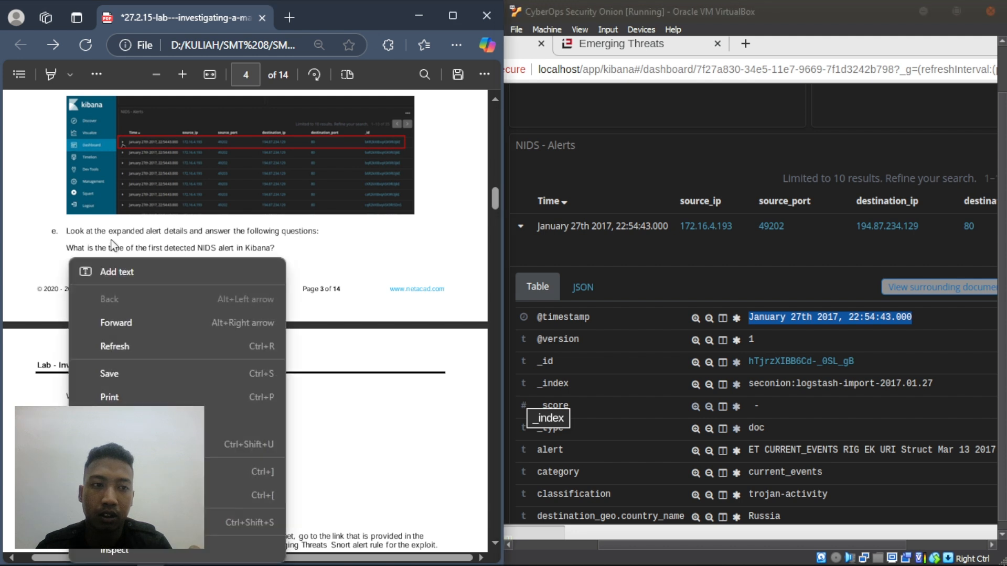
left_click(109, 270)
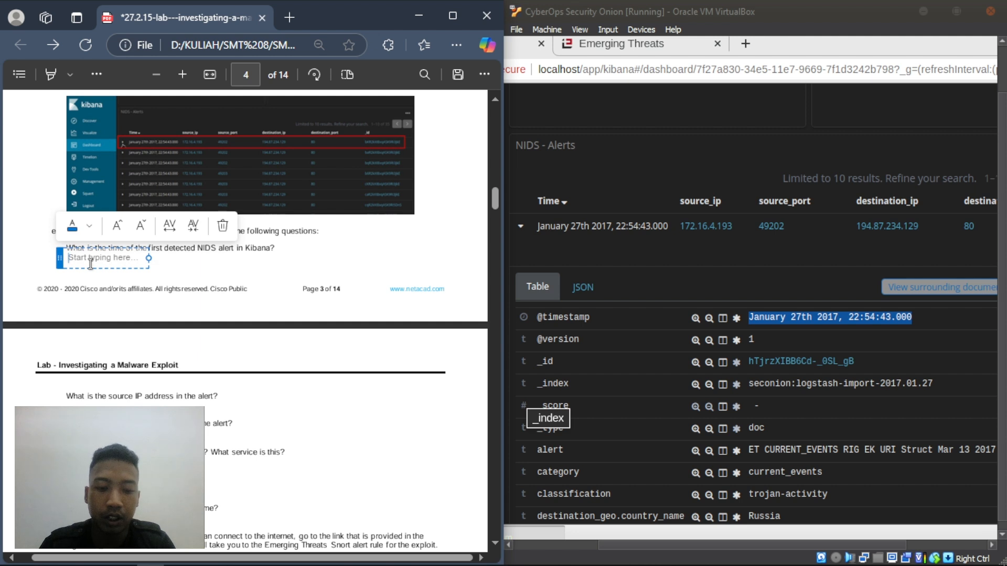
type("Janu")
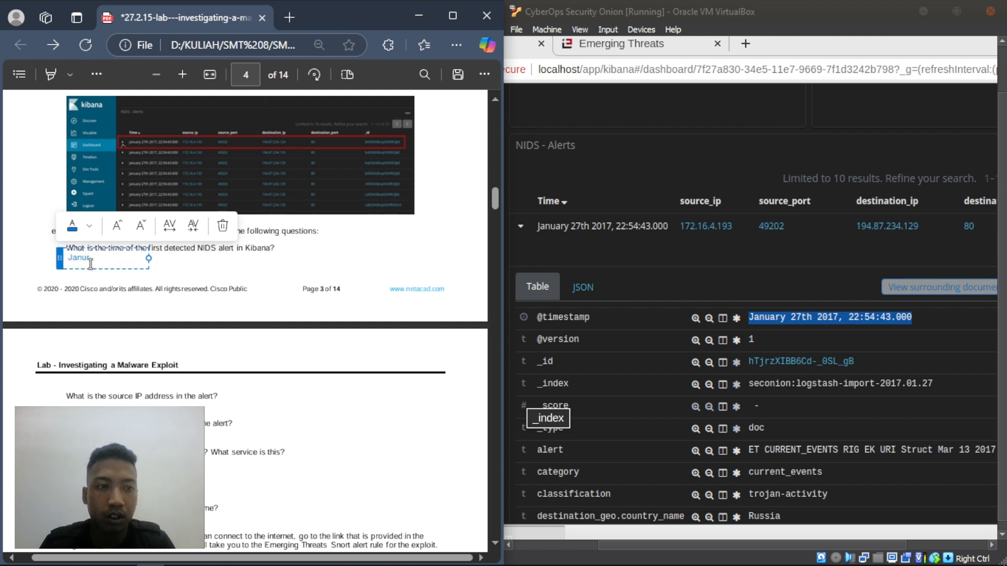
type("ary")
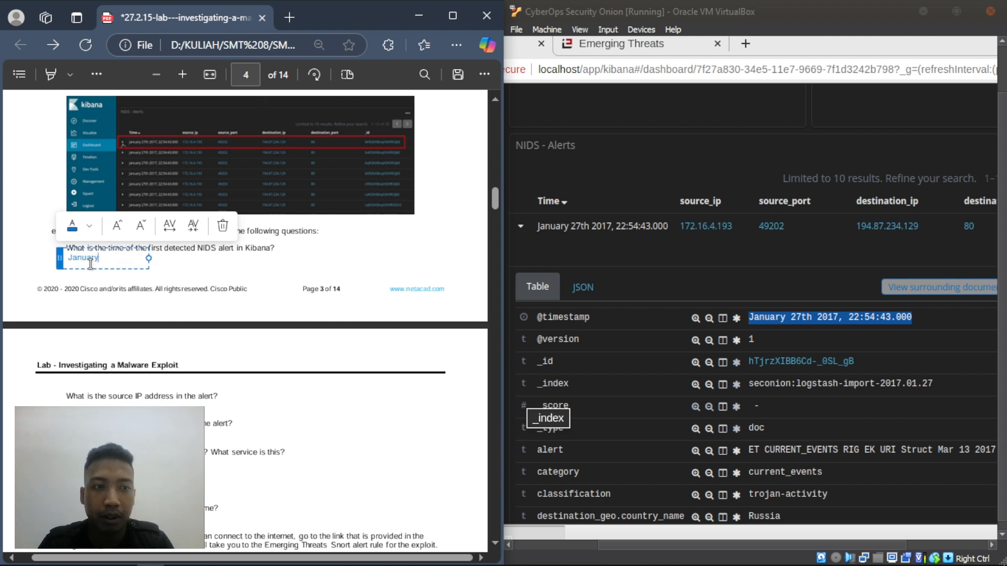
type(" 27t")
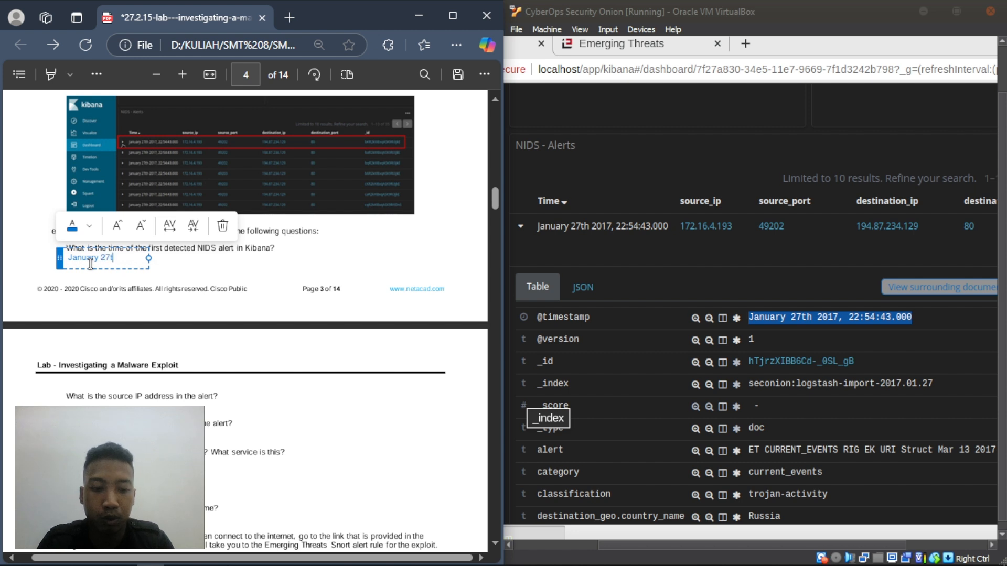
type("h 2017")
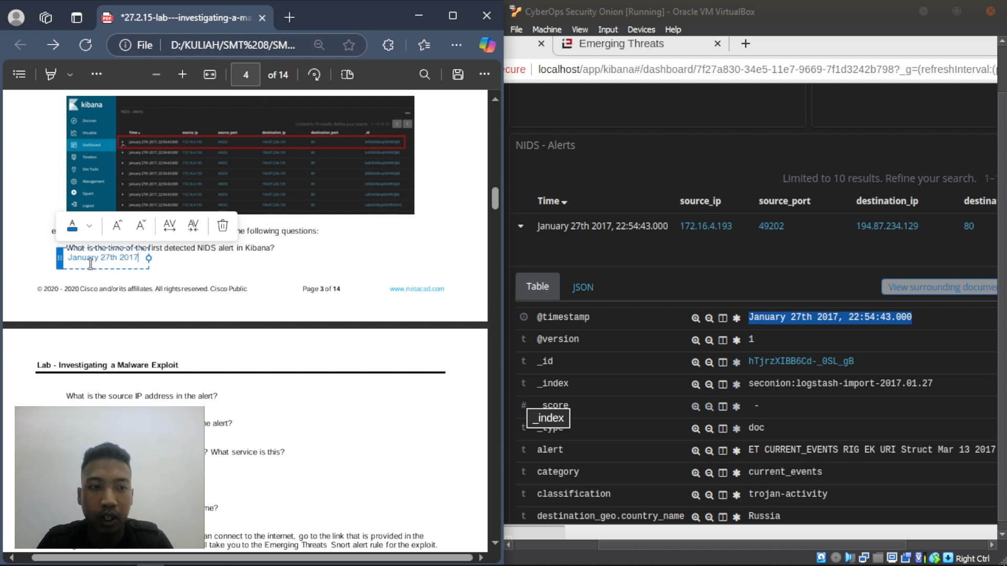
left_click(184, 270)
- Complete the answer with the full alert time 'January 27th 2017, 22:54:43'
scroll(487, 194, "up", 20)
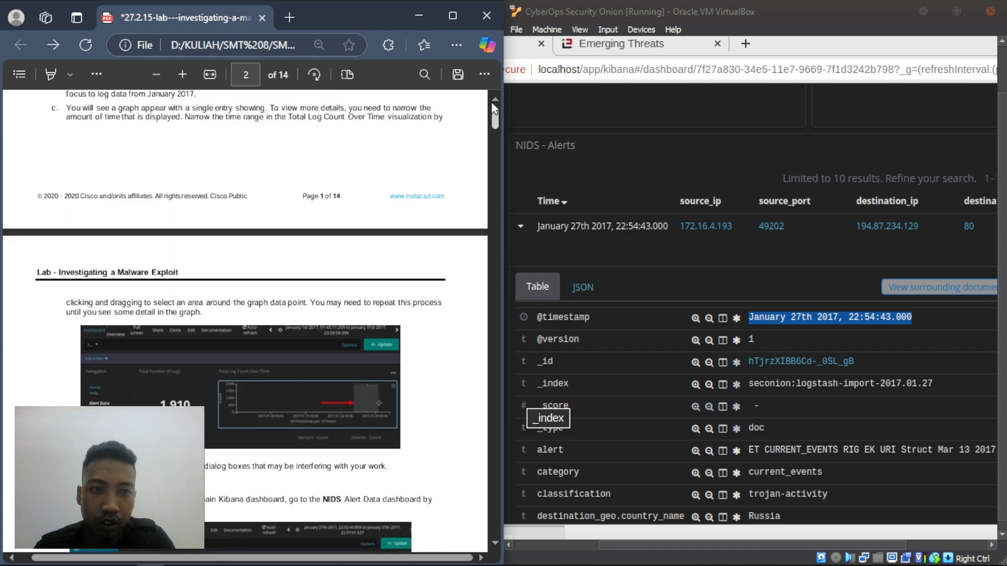
scroll(285, 288, "down", 1)
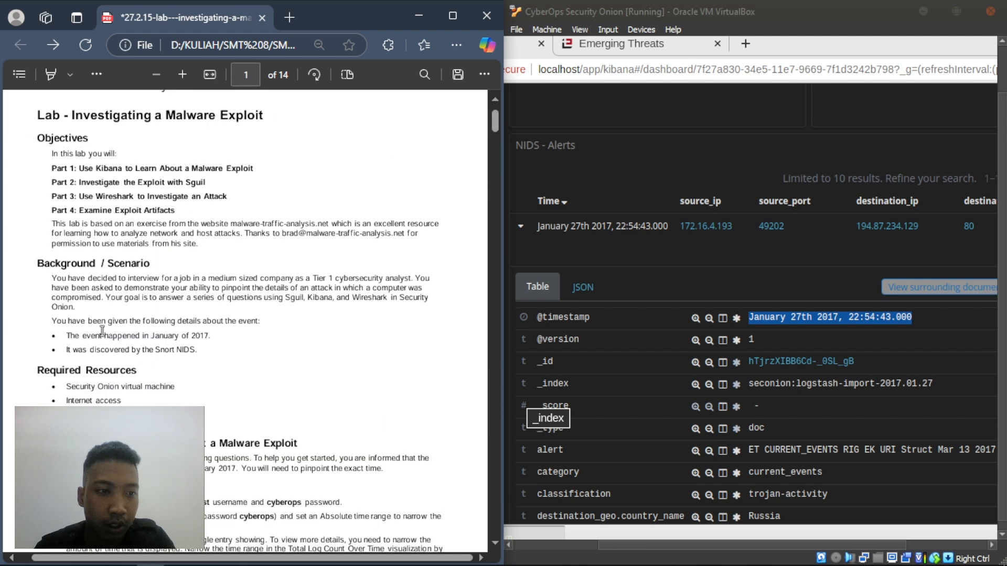
left_click_drag(68, 335, 212, 338)
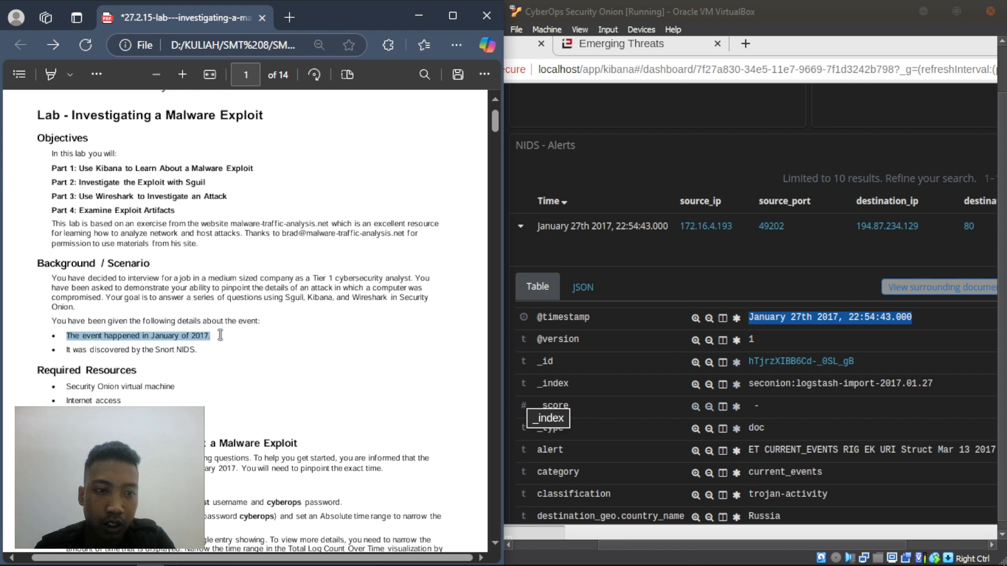
left_click(210, 386)
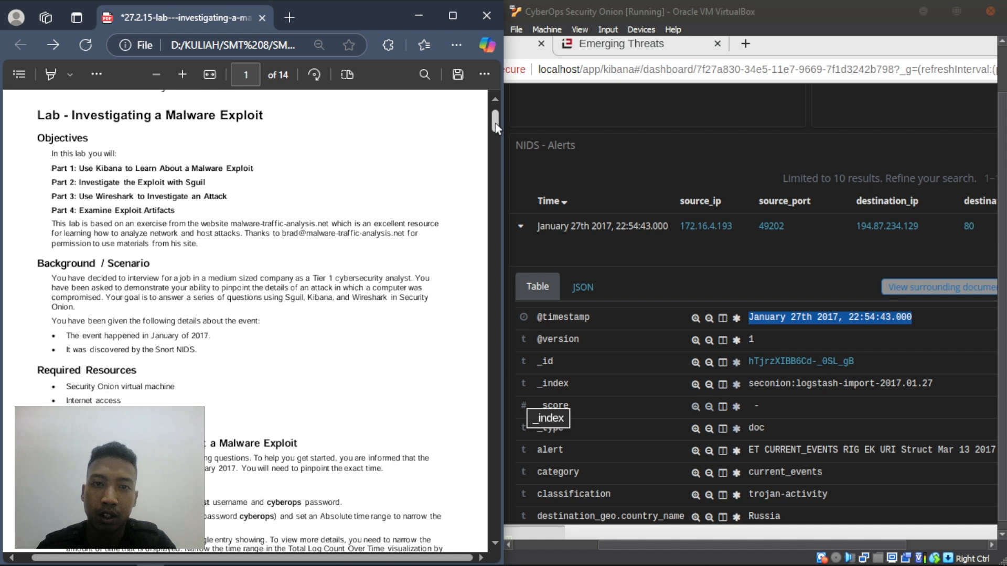
left_click_drag(495, 126, 496, 205)
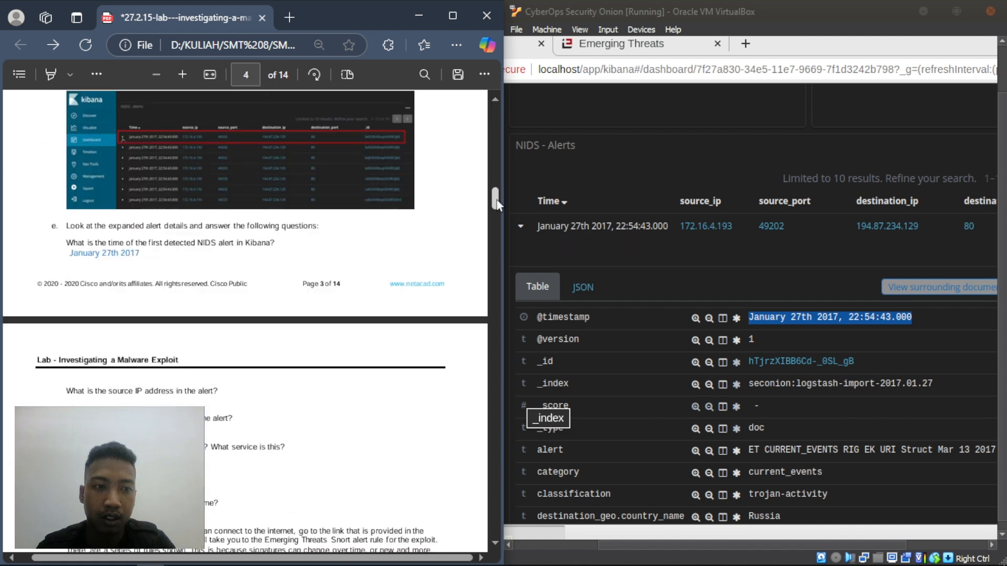
left_click(132, 253)
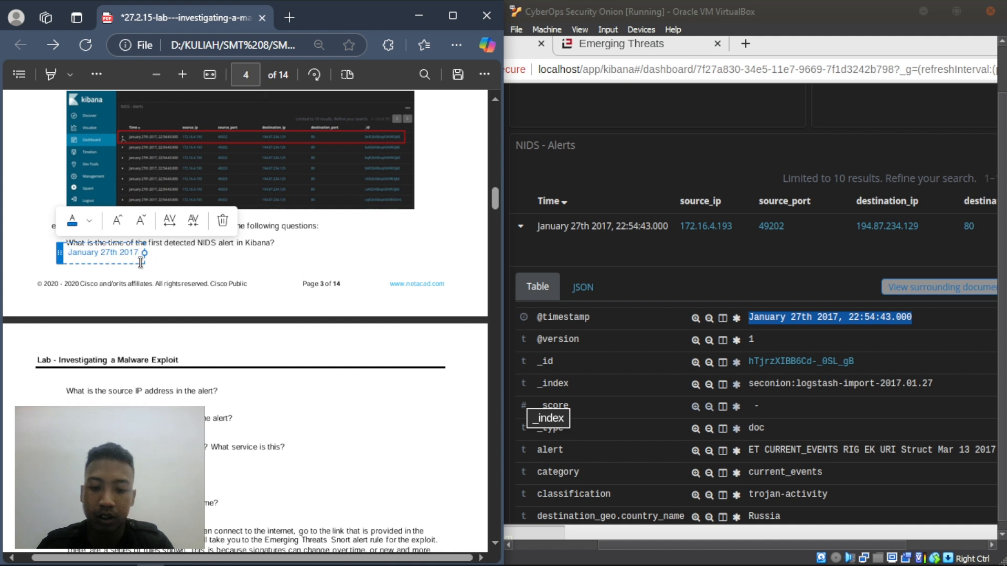
type("2017,")
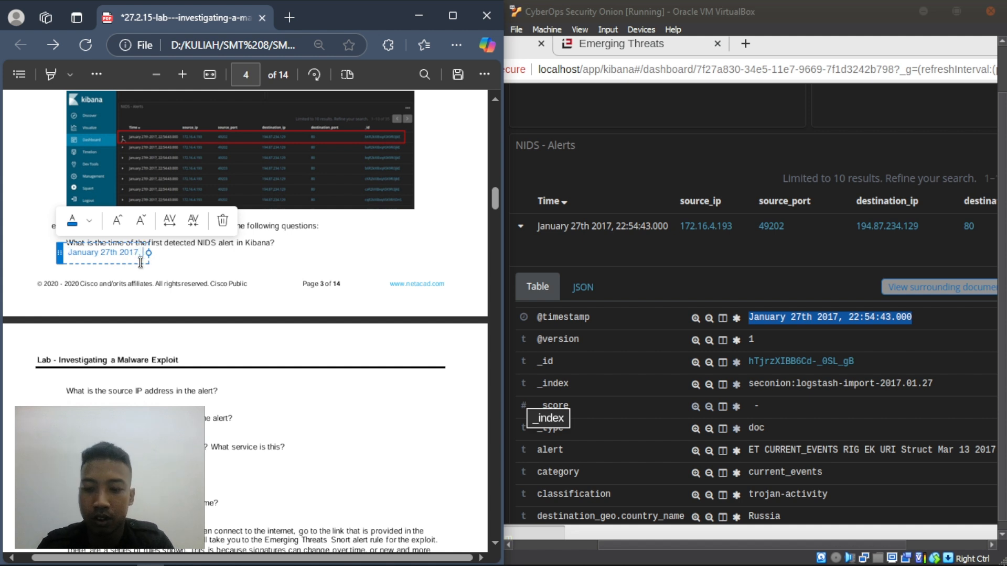
type(" 22")
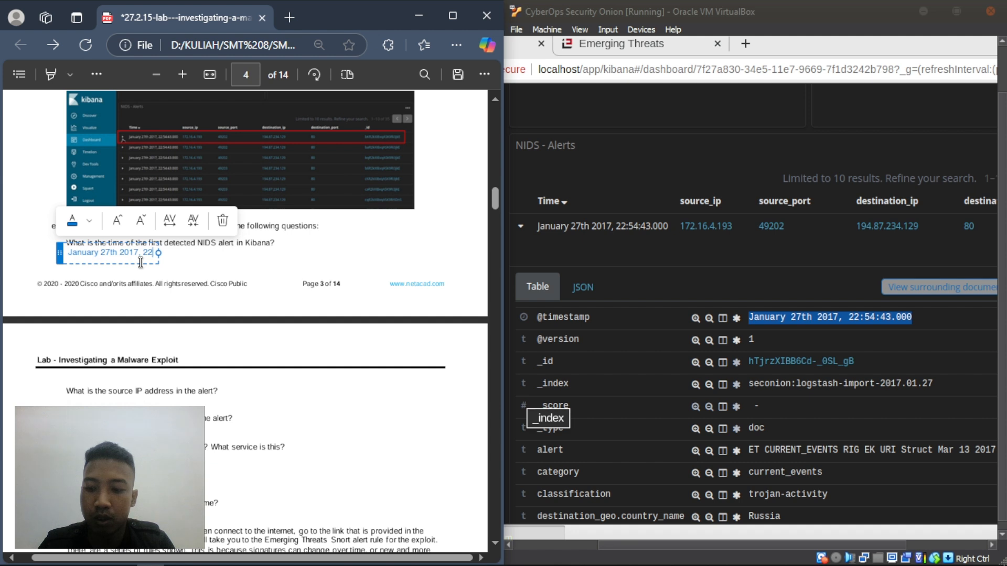
type(":5")
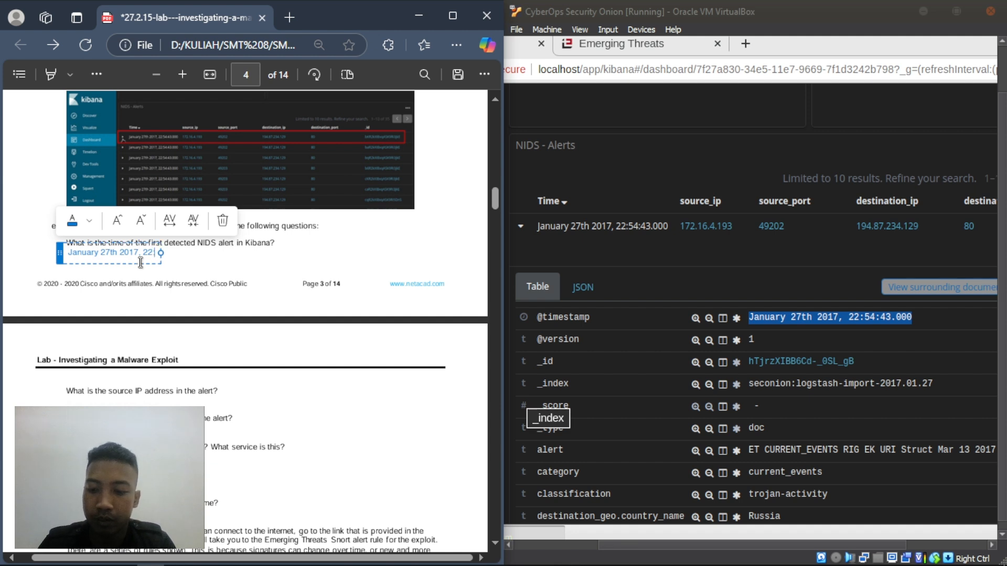
type("4")
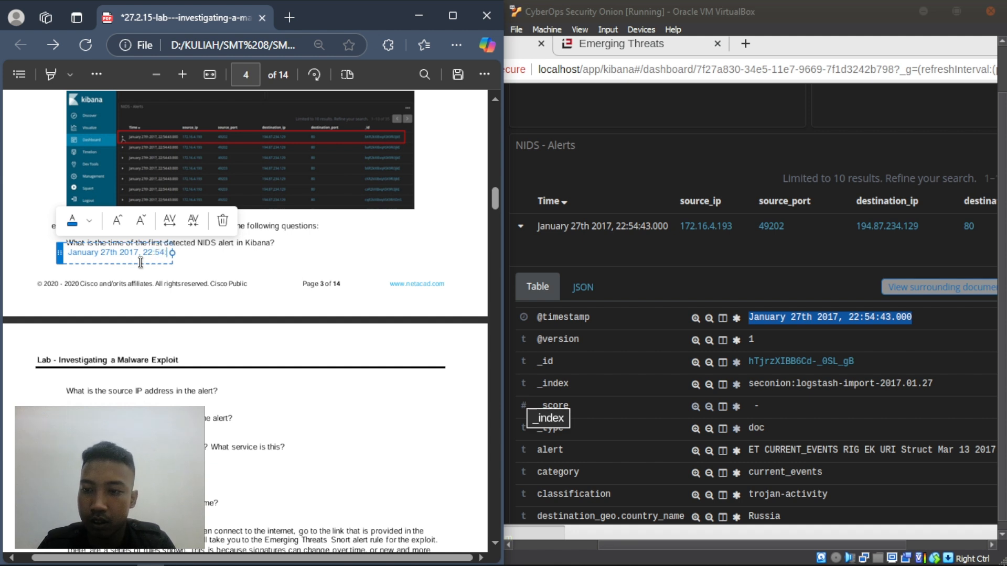
type(":4")
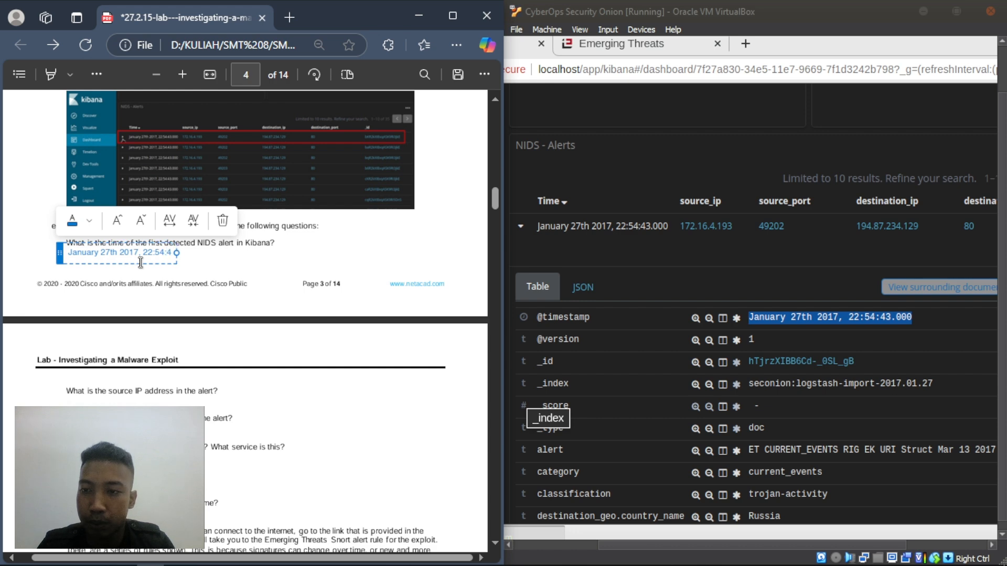
type("3")
left_click(208, 265)
- Find and select the alert's source_ip value 172.16.4.193 in Kibana
scroll(210, 266, "down", 2)
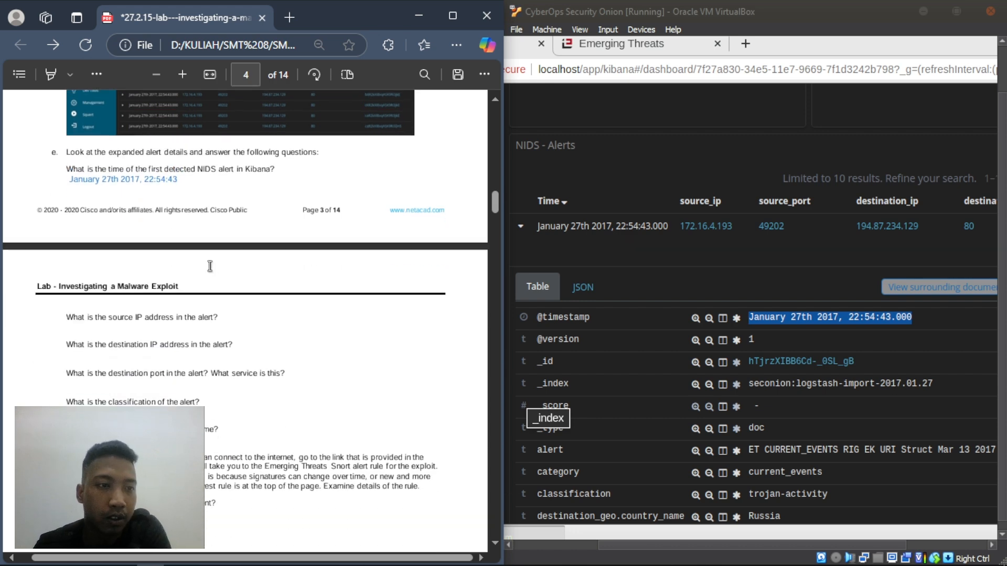
scroll(209, 266, "down", 3)
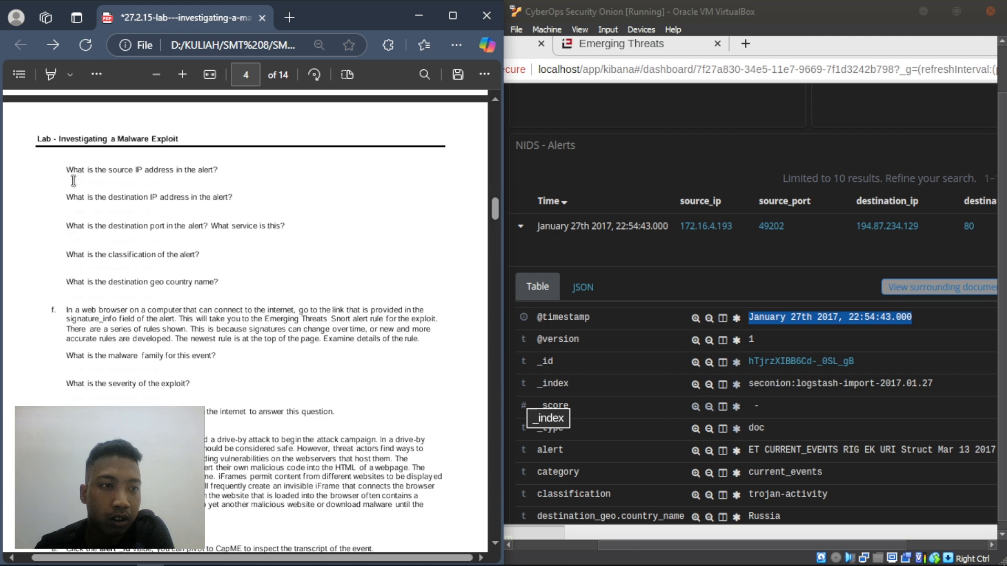
scroll(877, 354, "down", 2)
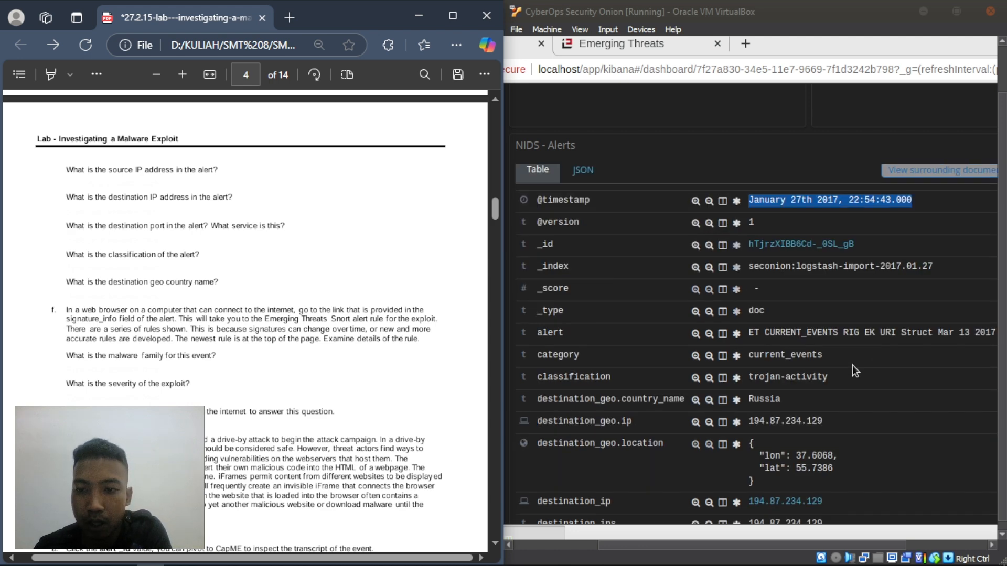
scroll(847, 367, "down", 4)
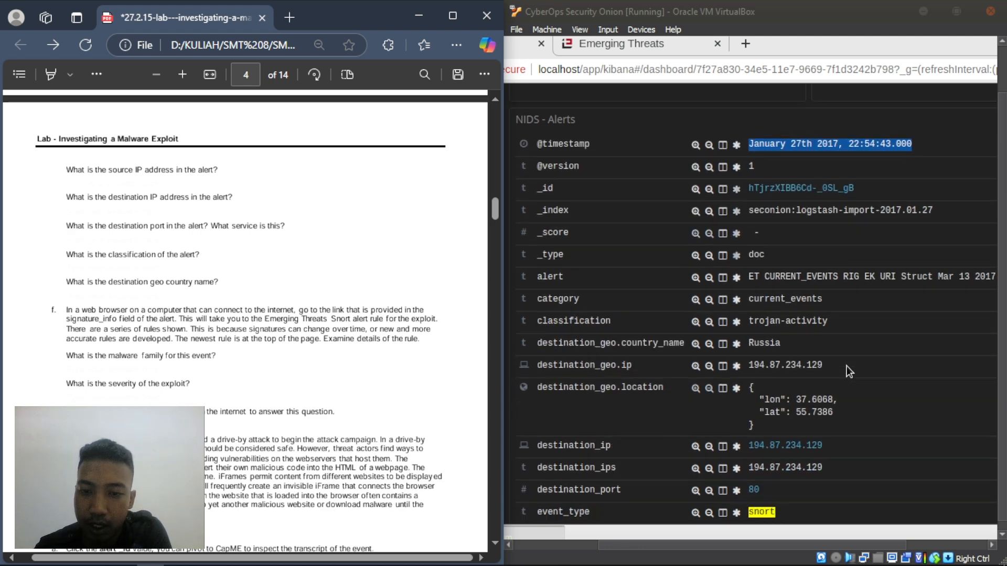
scroll(825, 360, "down", 4)
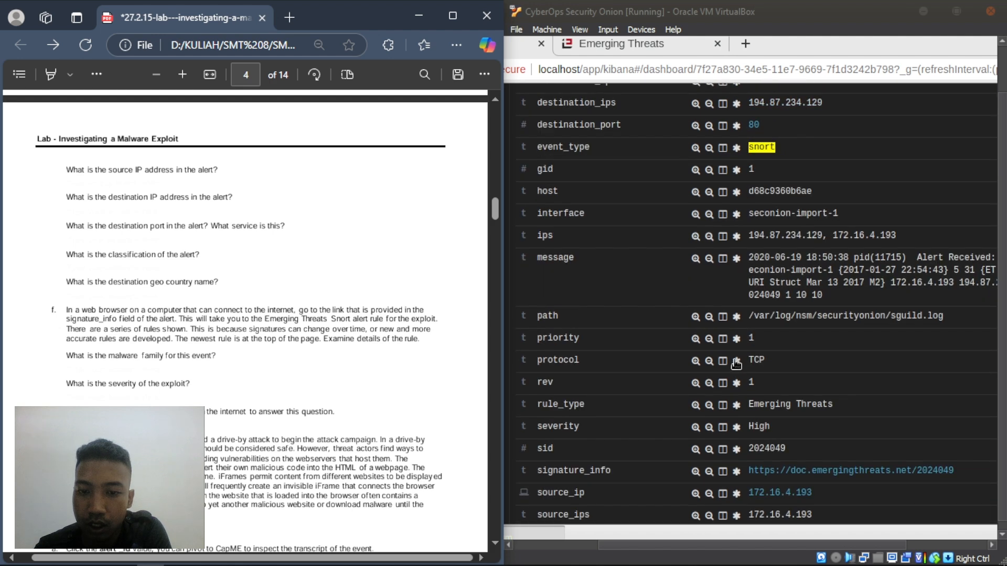
scroll(736, 363, "down", 1)
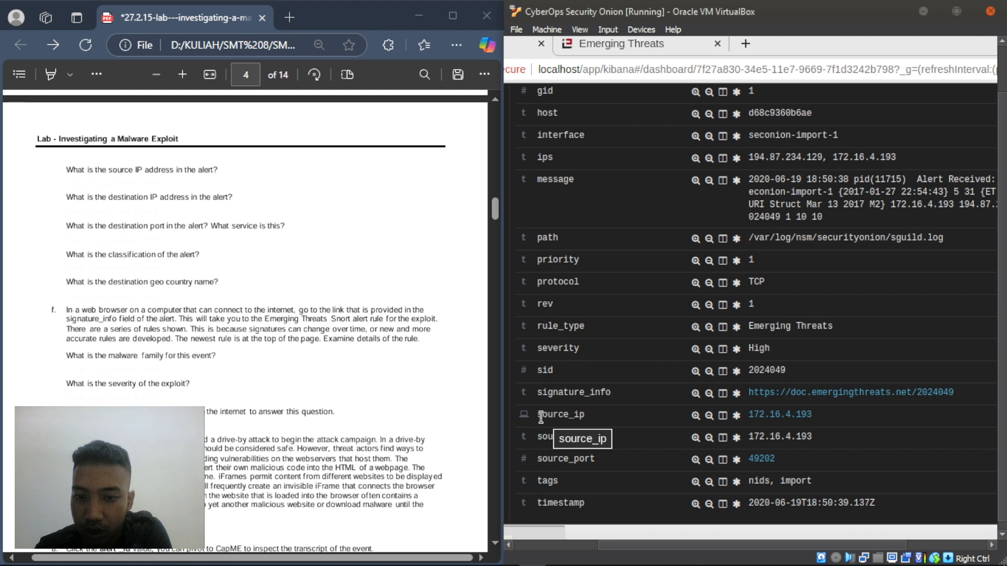
left_click_drag(537, 414, 556, 415)
left_click_drag(827, 426, 828, 422)
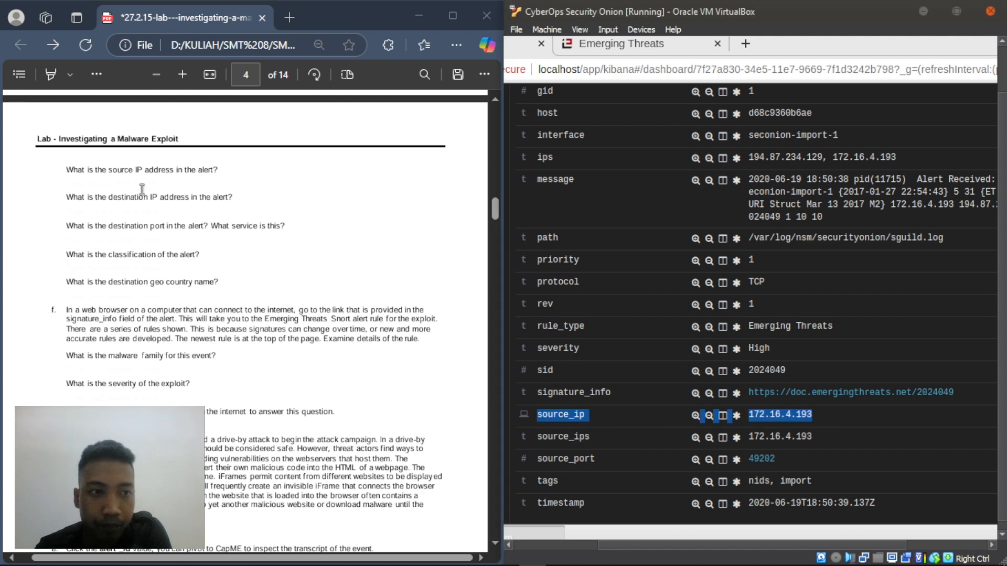
- Write 172.16.4.193 beneath the source IP question in the lab PDF
right_click(73, 180)
left_click(93, 193)
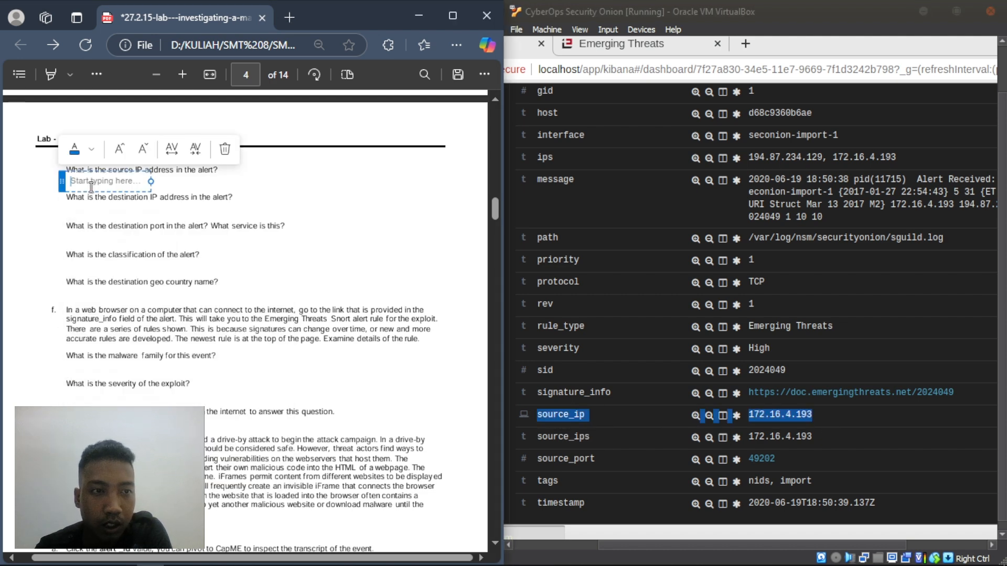
type("172")
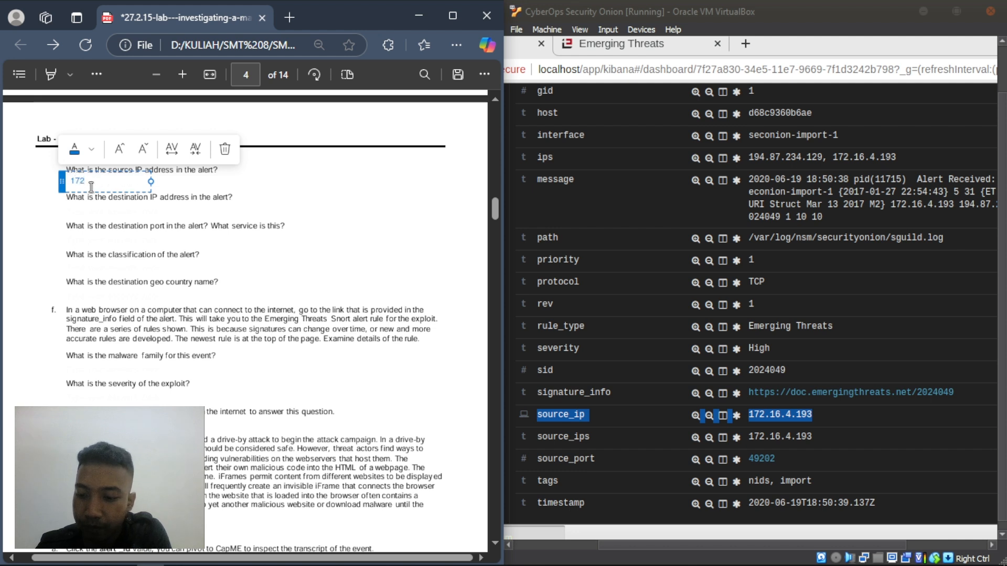
type(".16.4.193")
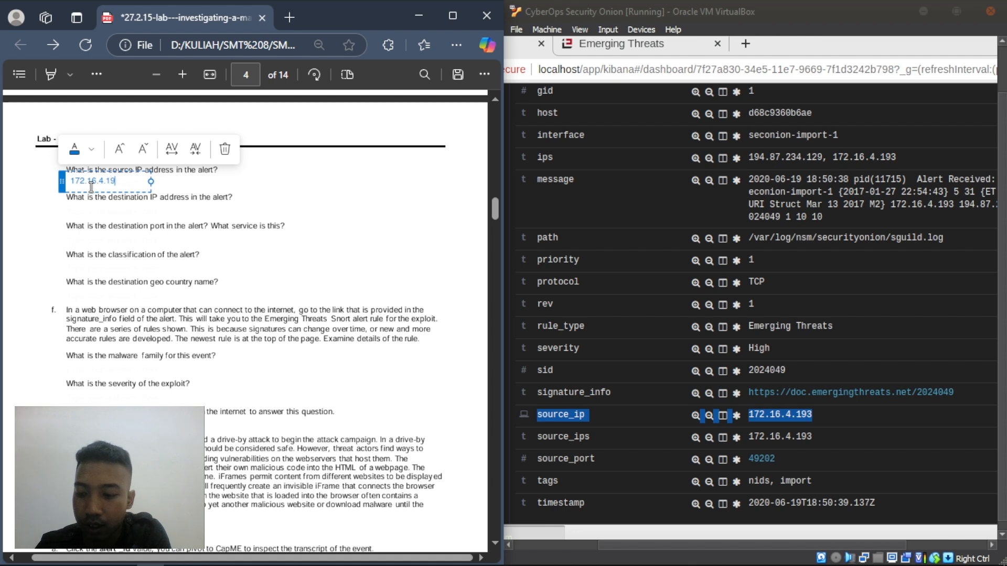
right_click(71, 210)
left_click(70, 208)
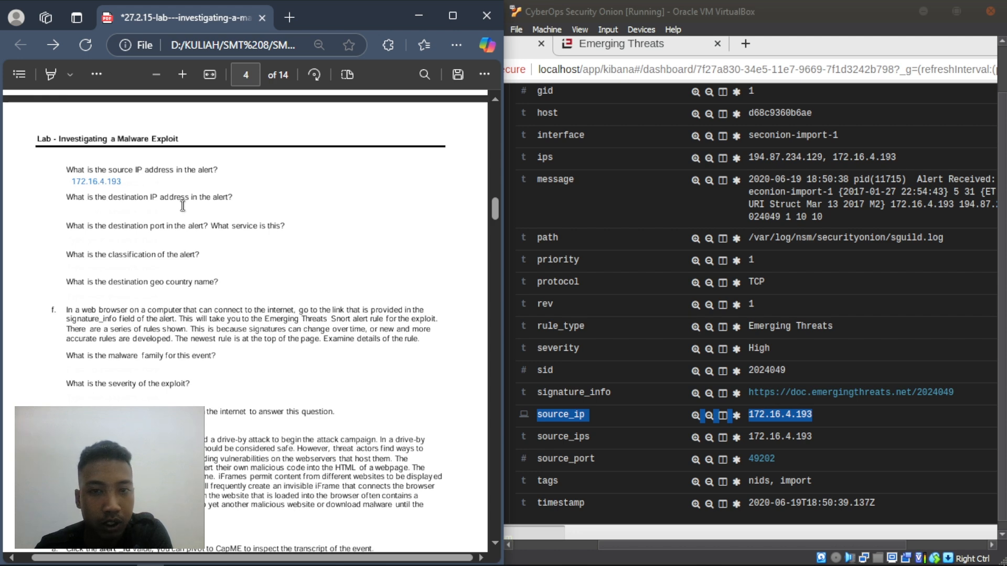
- Answer the destination IP question with 198.87.234.129 in the lab PDF
scroll(860, 287, "up", 3)
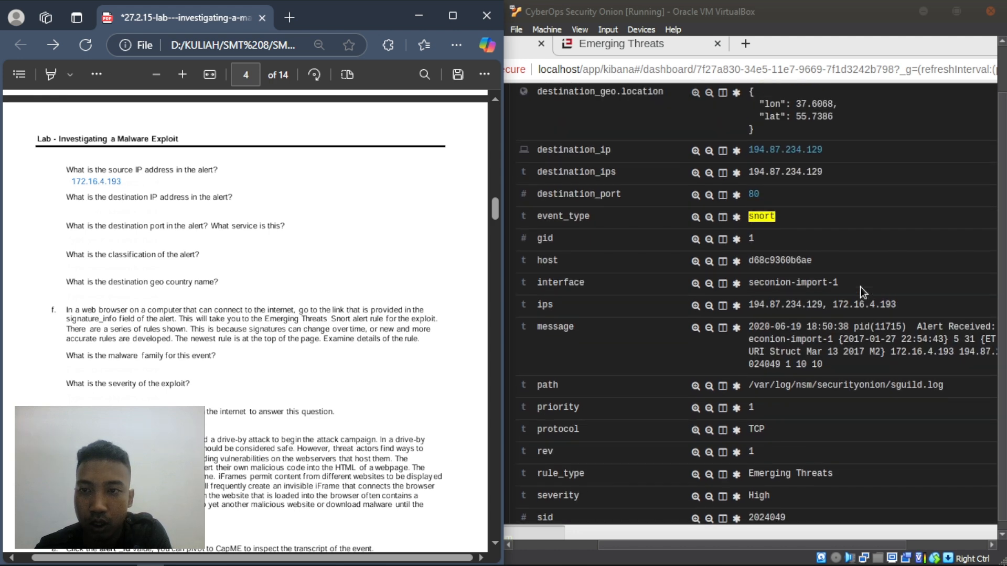
scroll(860, 287, "up", 2)
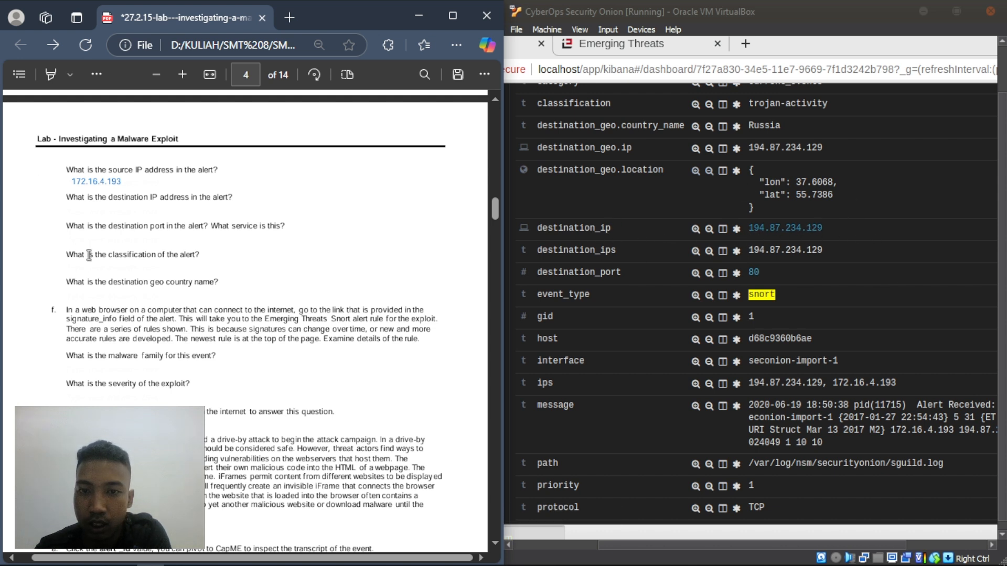
right_click(71, 209)
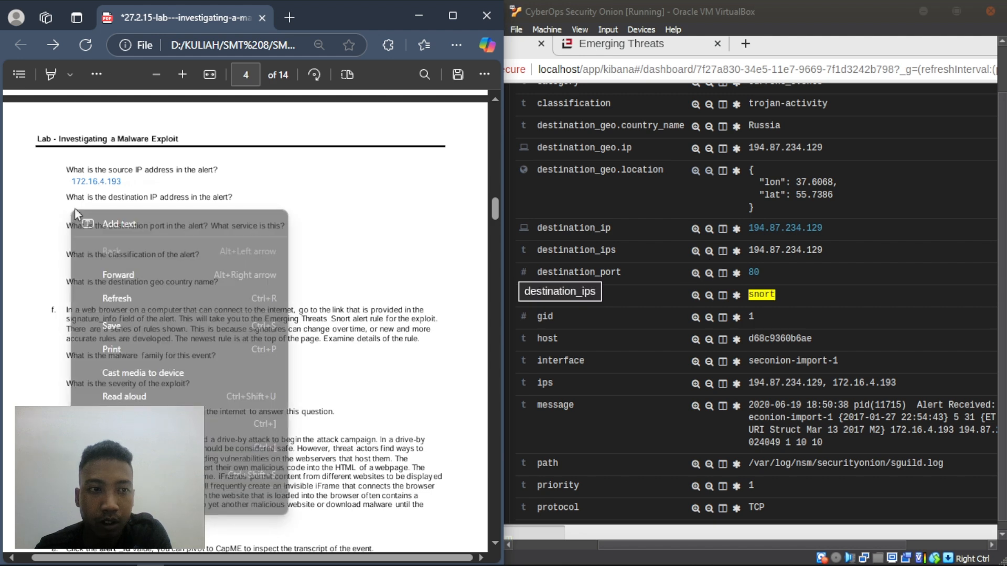
left_click(112, 222)
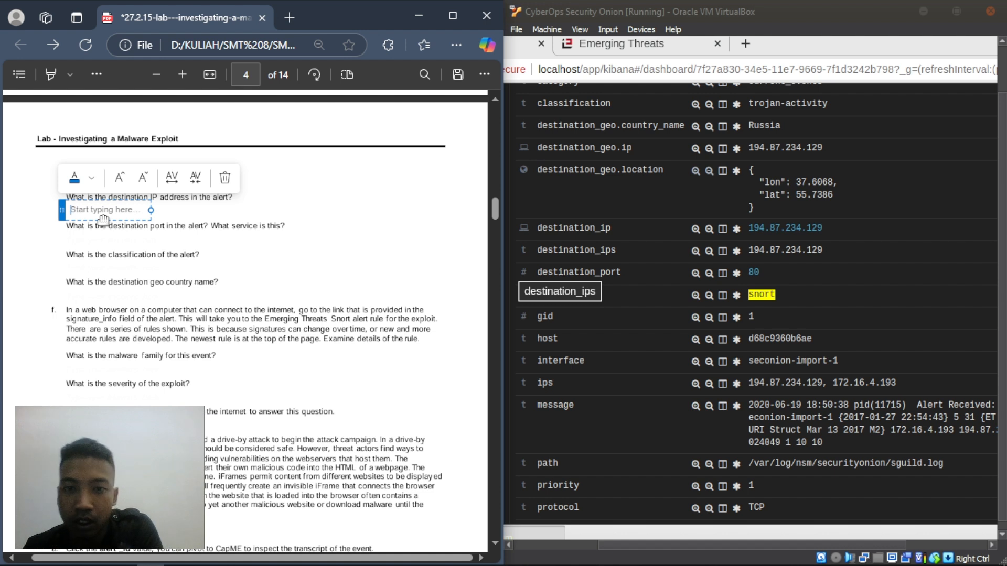
type("198")
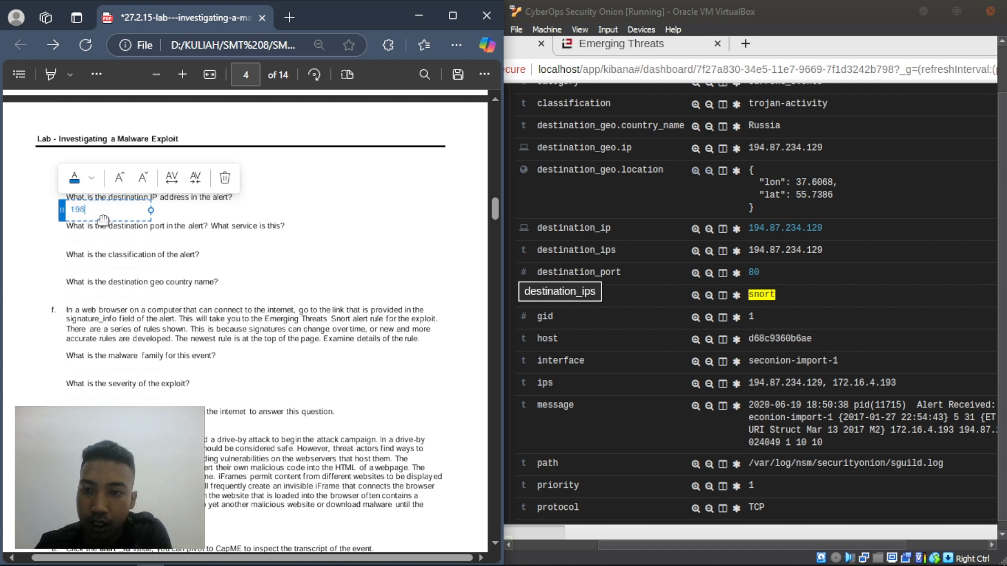
type(".87.")
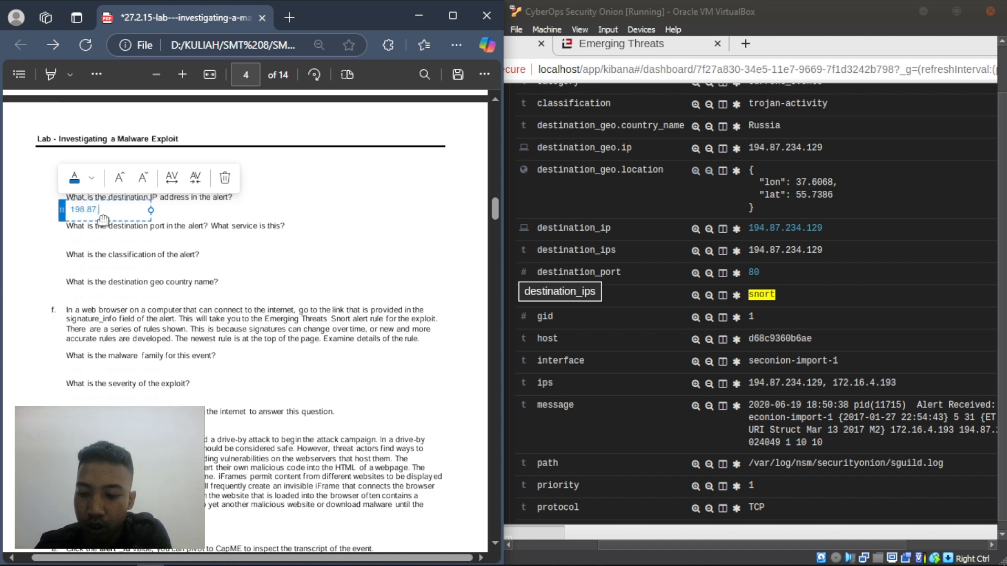
type("234")
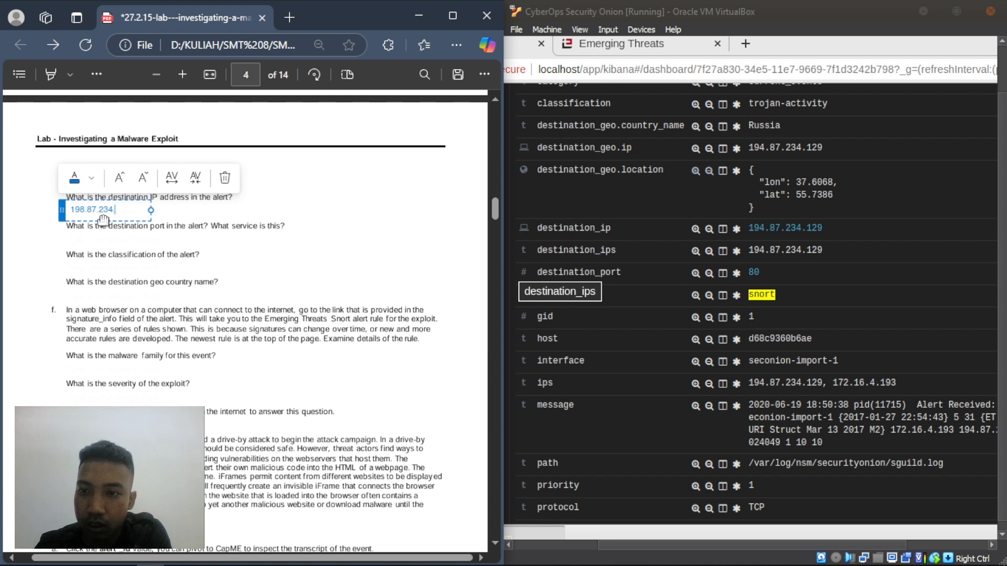
type(".129")
left_click(190, 229)
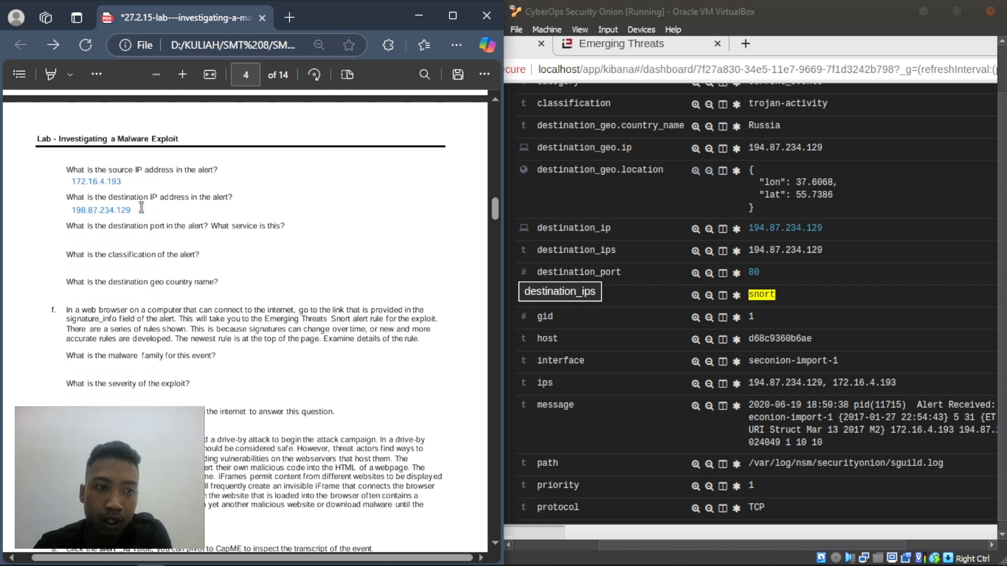
left_click_drag(145, 211, 53, 216)
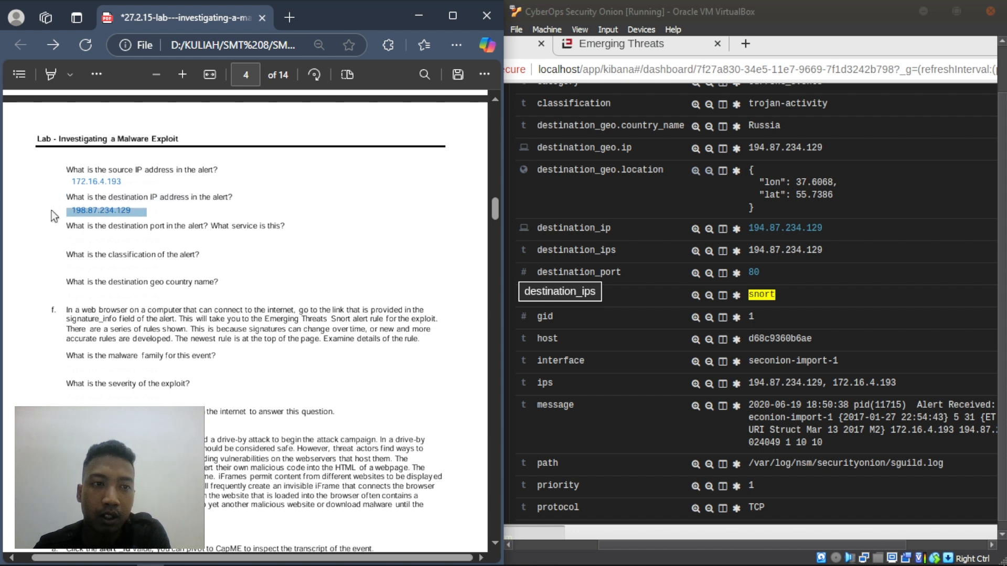
left_click(101, 255)
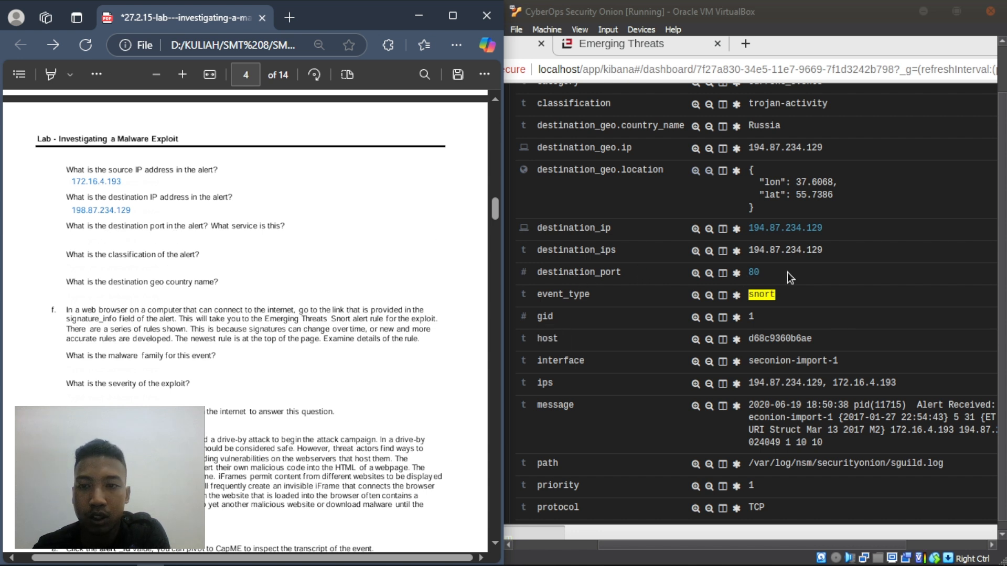
- Start a text answer beneath the destination port question
right_click(73, 239)
left_click(98, 246)
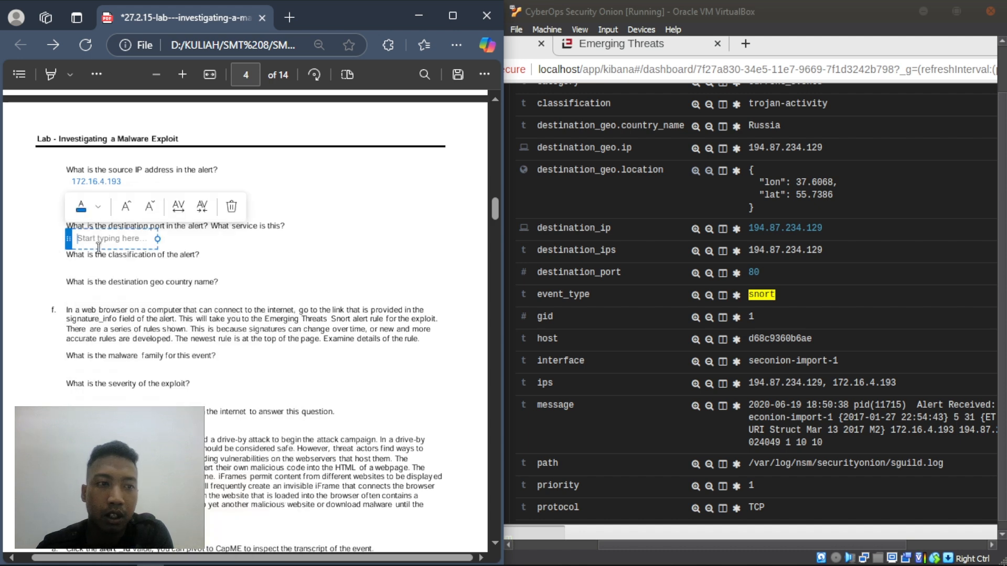
type("8.,")
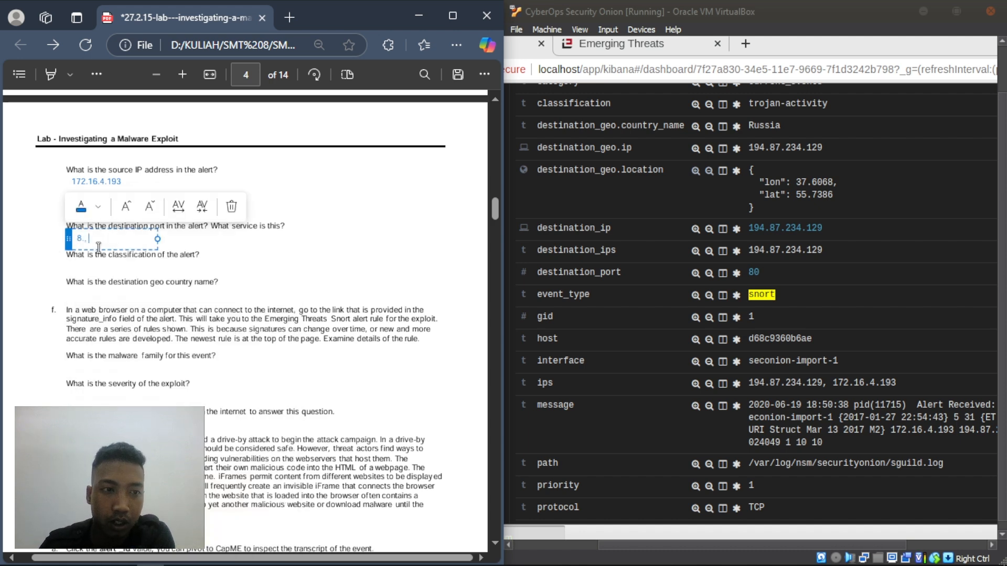
- Finish the destination port/service answer as '80 , http'
key("BackSpace")
type("0")
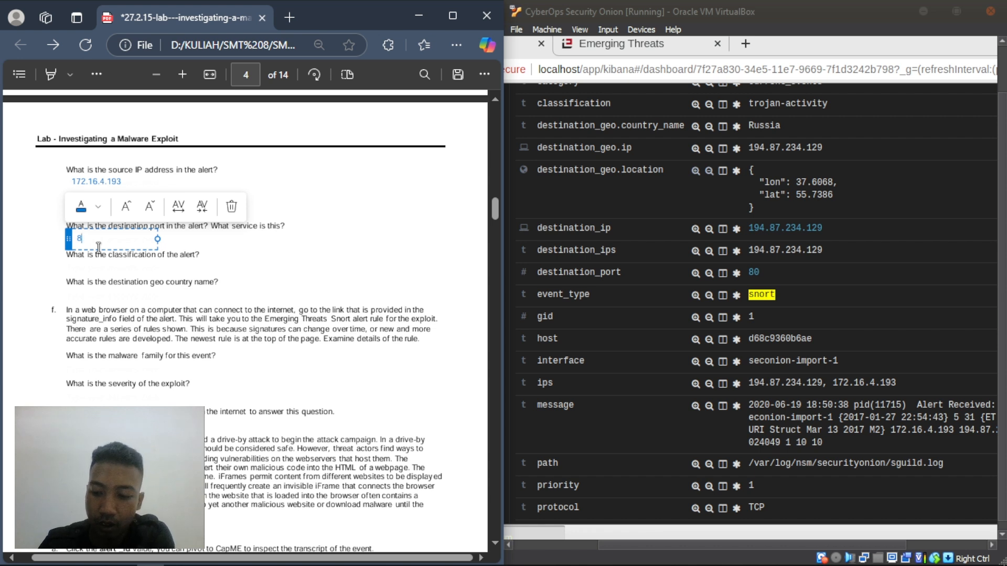
type(" ,")
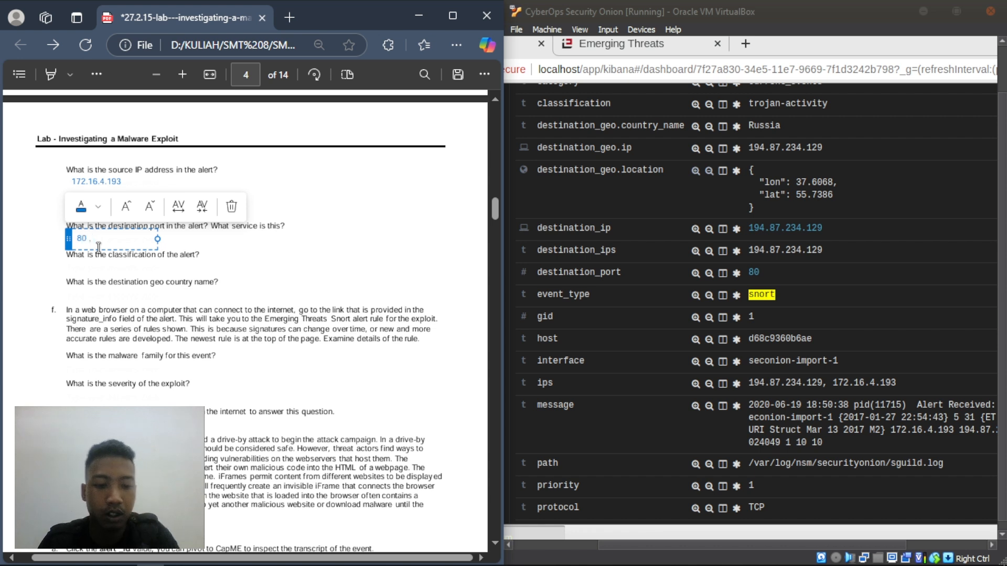
type(" http")
left_click(139, 263)
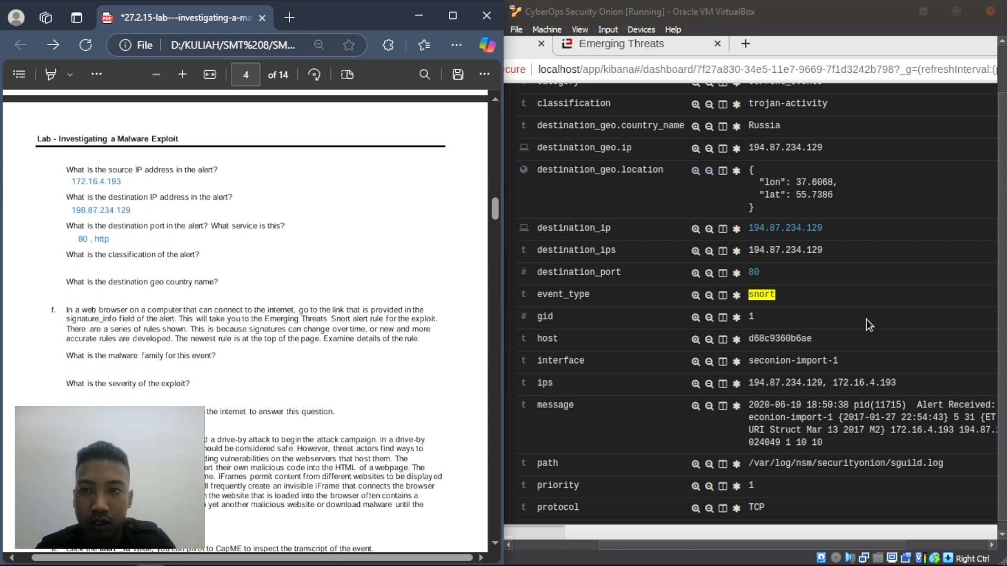
- Answer the classification question with 'trojan-act', taken from the alert's trojan-activity value
scroll(866, 320, "up", 2)
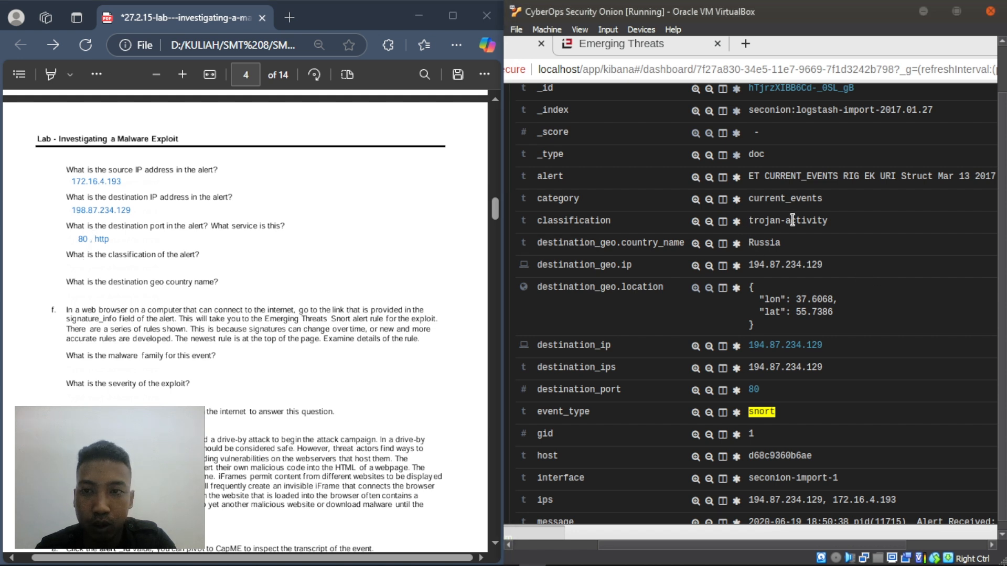
left_click_drag(748, 221, 828, 220)
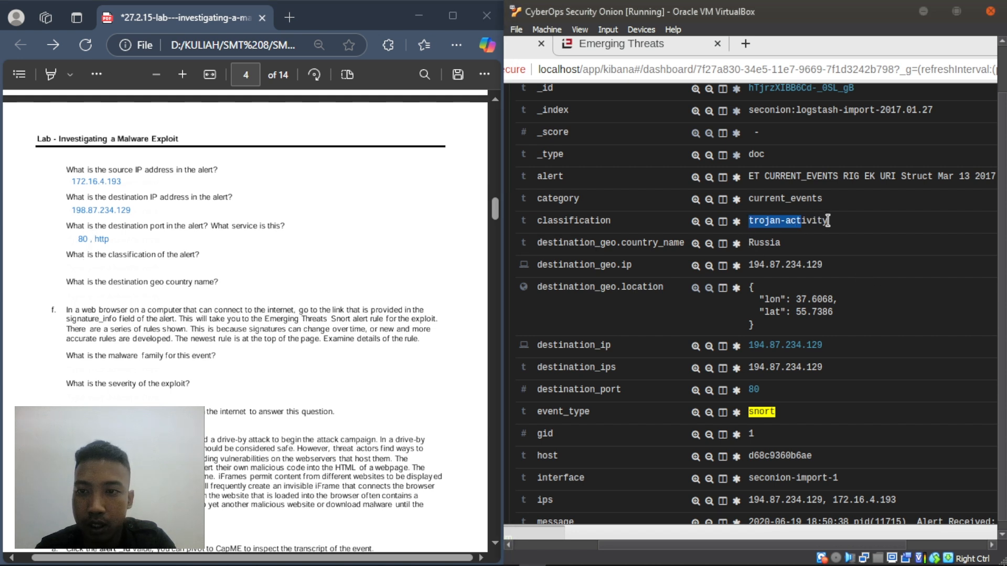
right_click(77, 261)
left_click(97, 275)
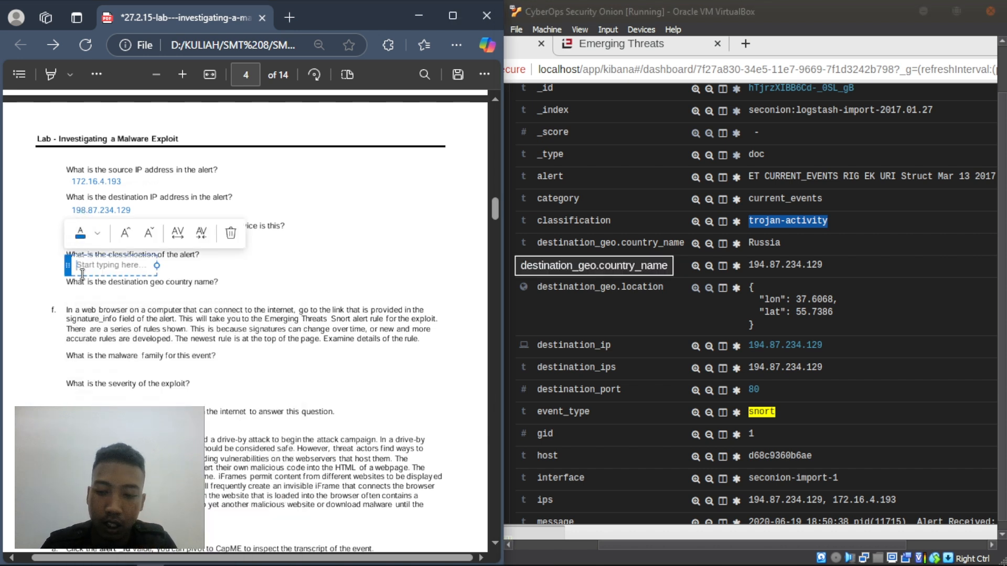
type("tr")
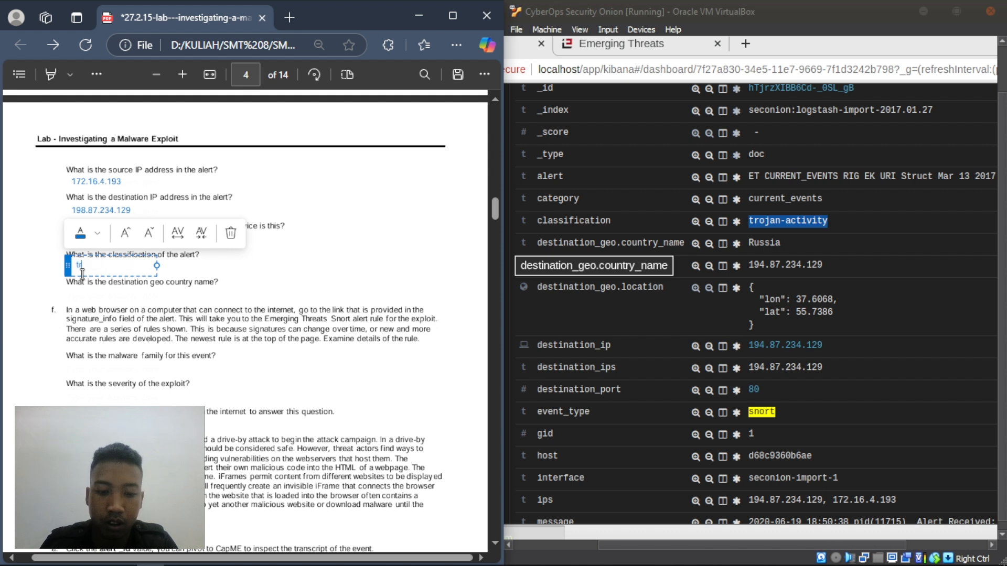
type("ojan-act")
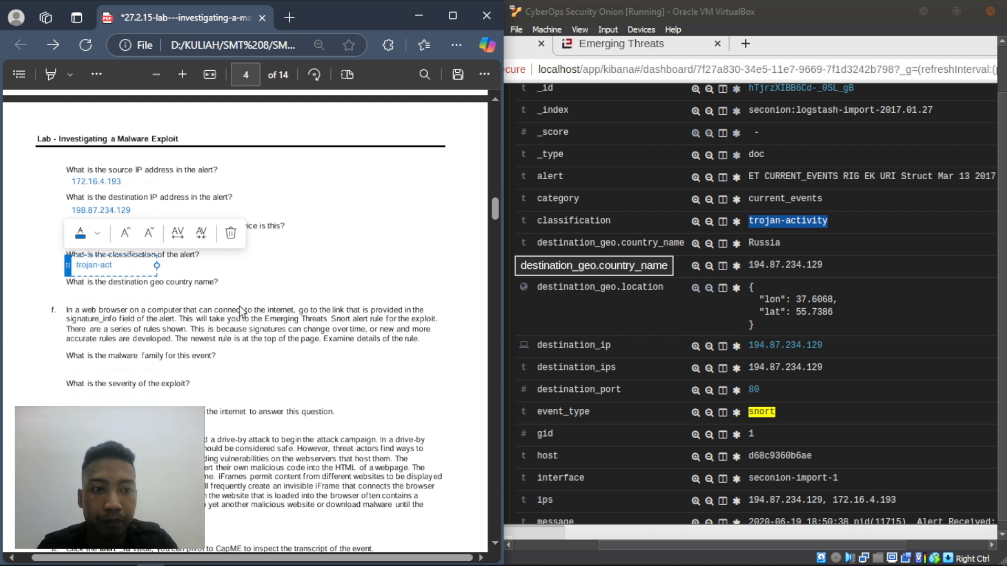
left_click(63, 264)
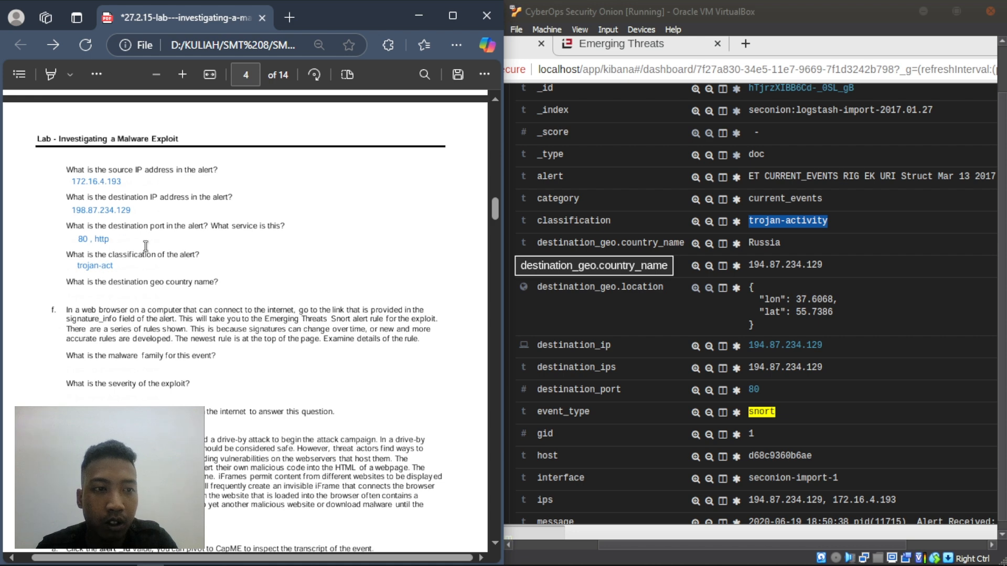
- Answer the country question with 'Russia' and scroll on to step f
right_click(83, 294)
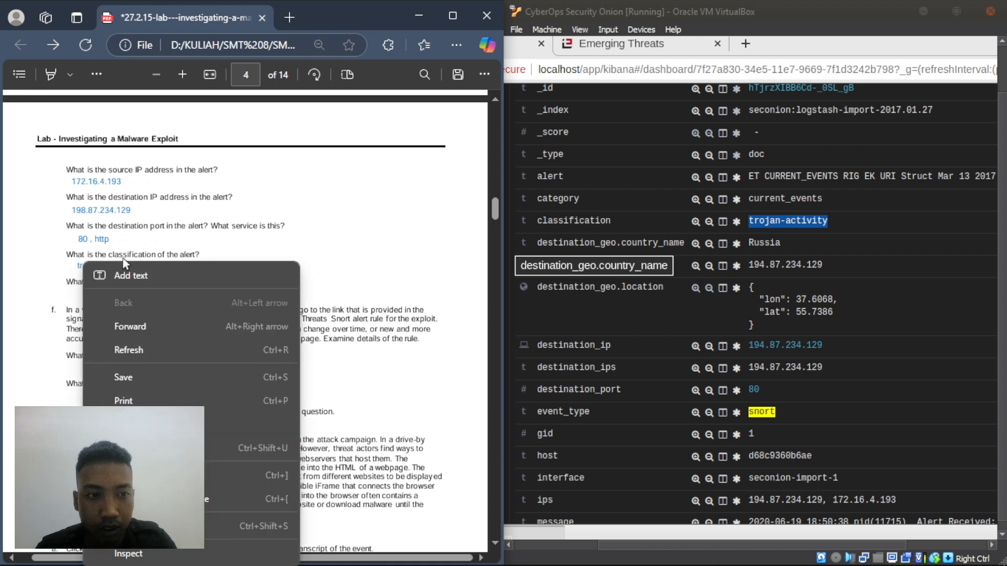
left_click(124, 278)
type("Russia")
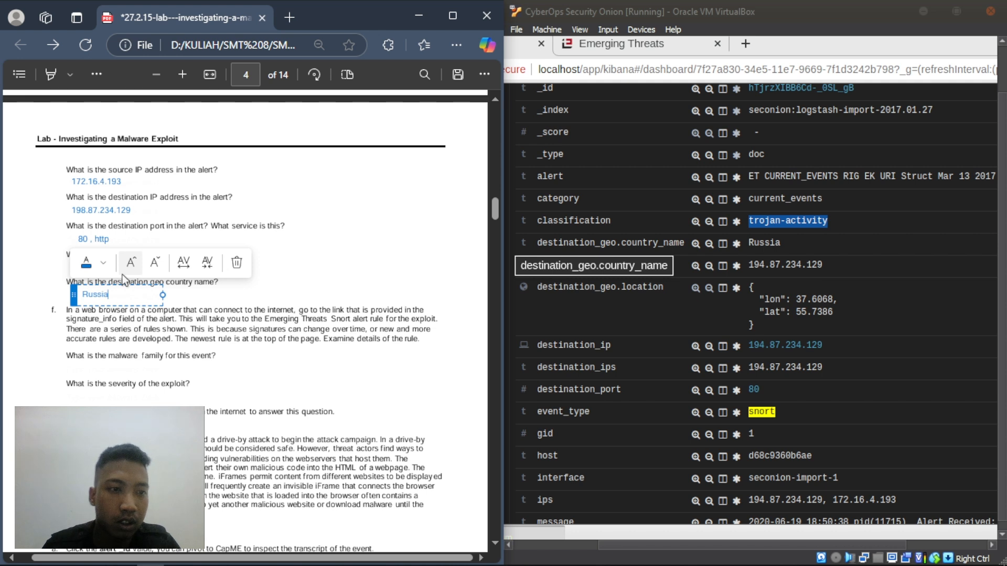
left_click(233, 298)
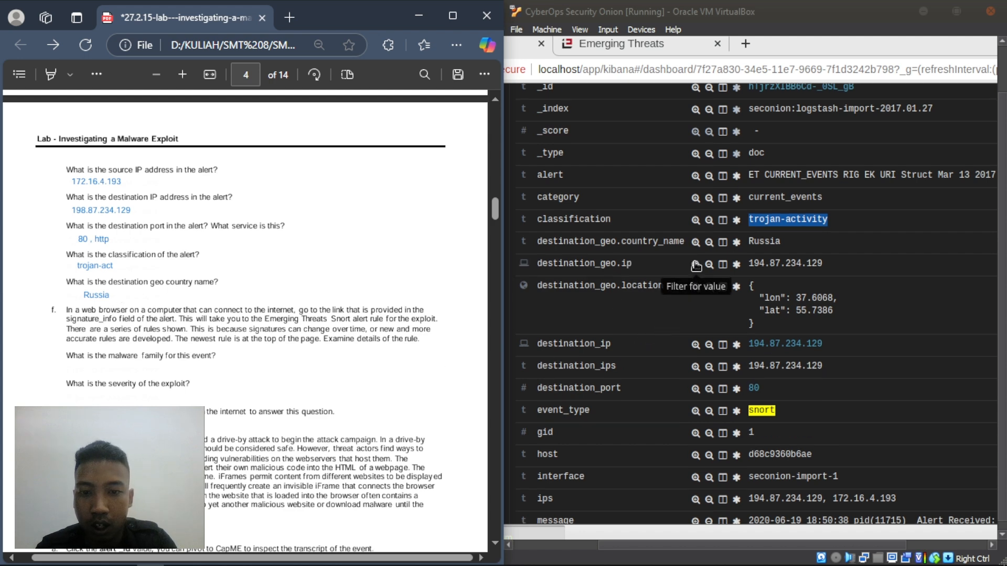
scroll(676, 278, "down", 2)
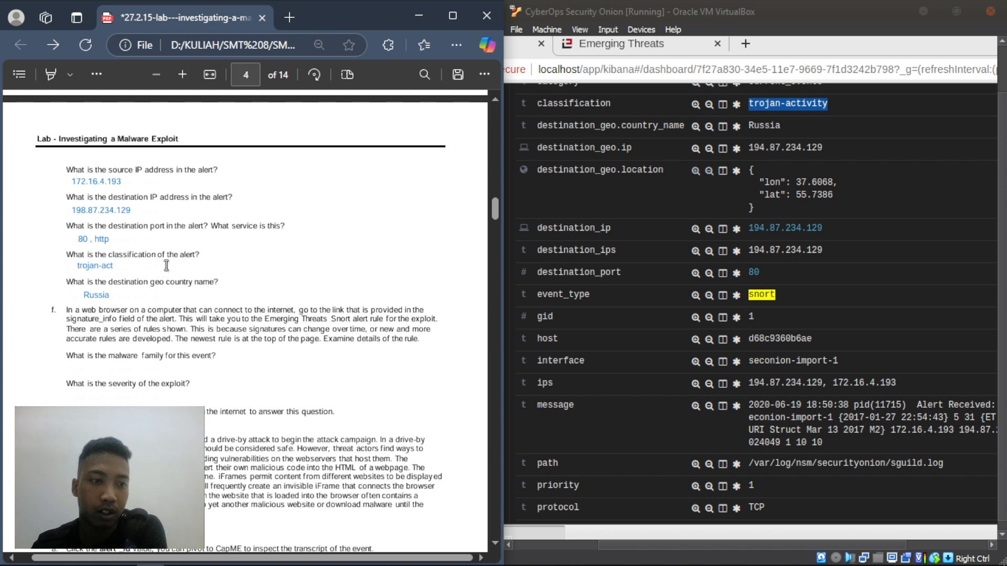
scroll(166, 266, "down", 3)
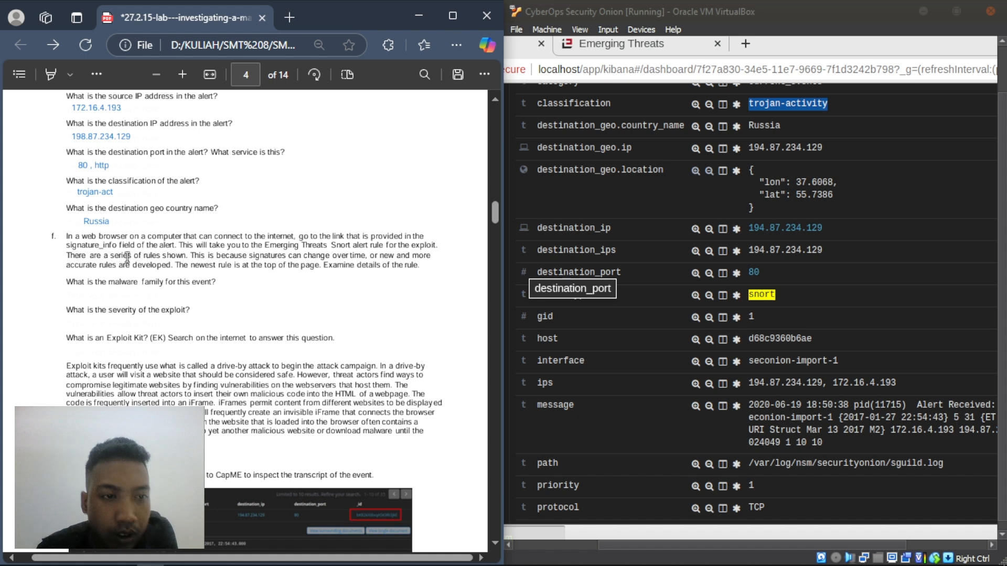
- Open the signature_info link in a new tab, close the duplicate, and view the Emerging Threats page
scroll(666, 332, "down", 1)
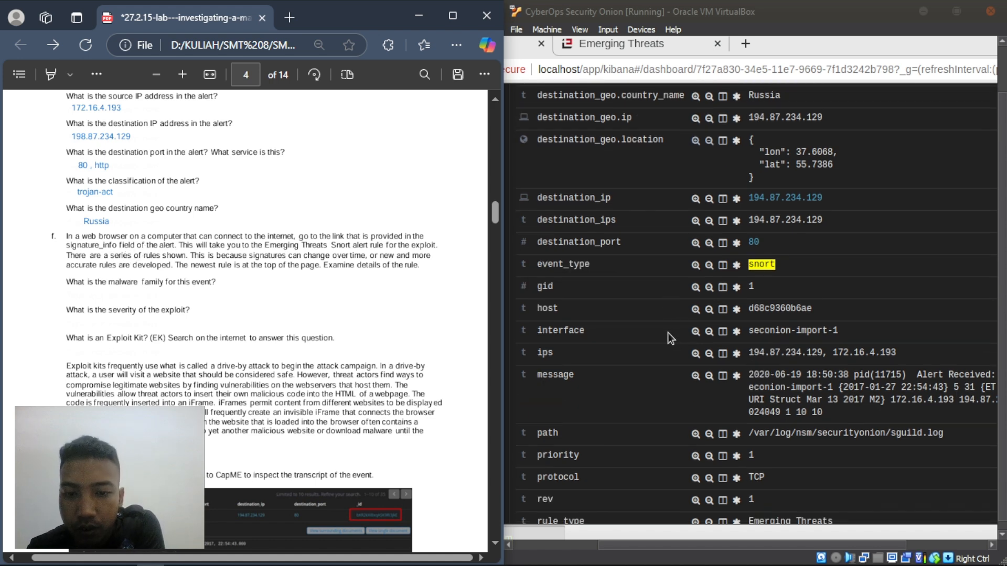
scroll(671, 334, "down", 4)
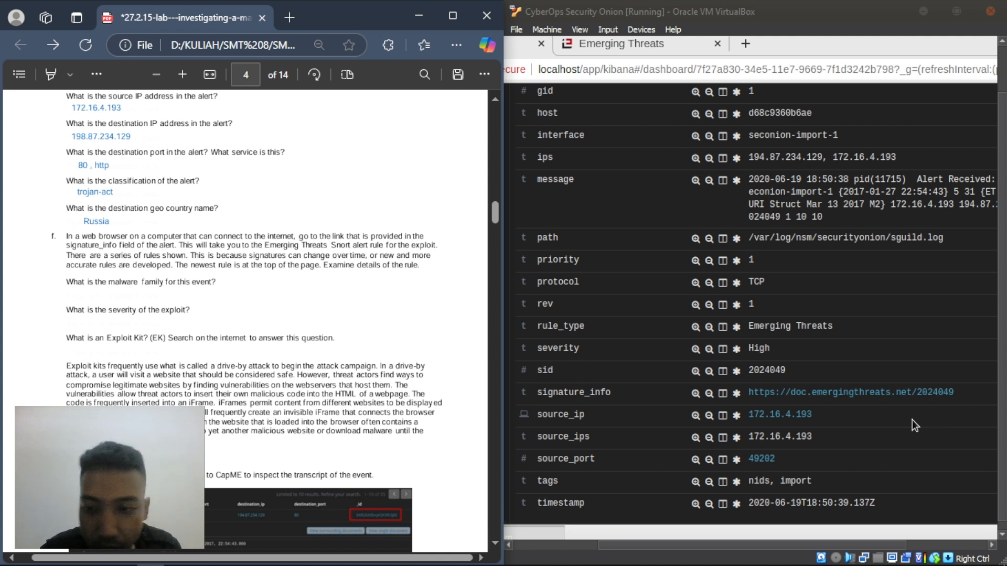
right_click(879, 393)
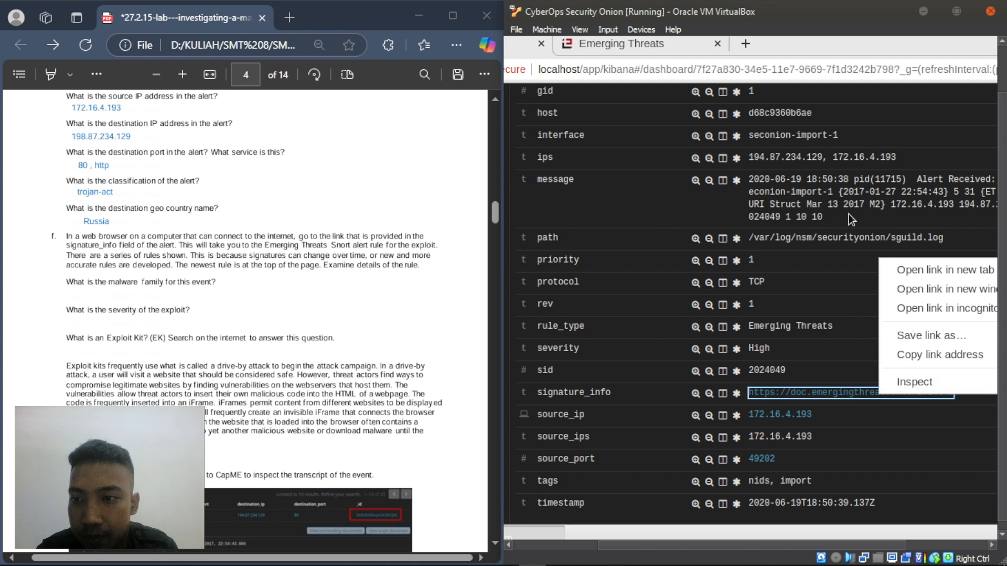
left_click(907, 270)
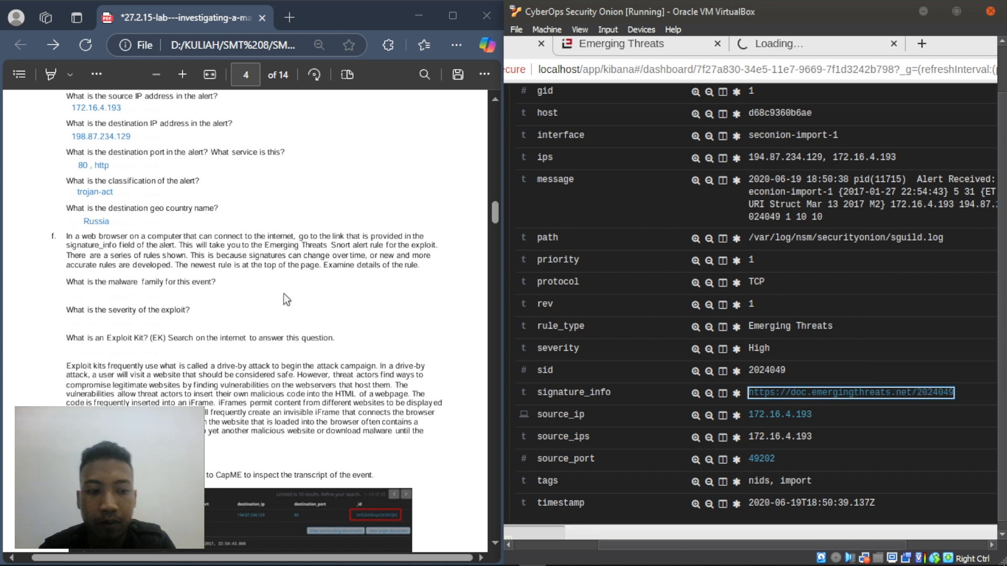
left_click(284, 295)
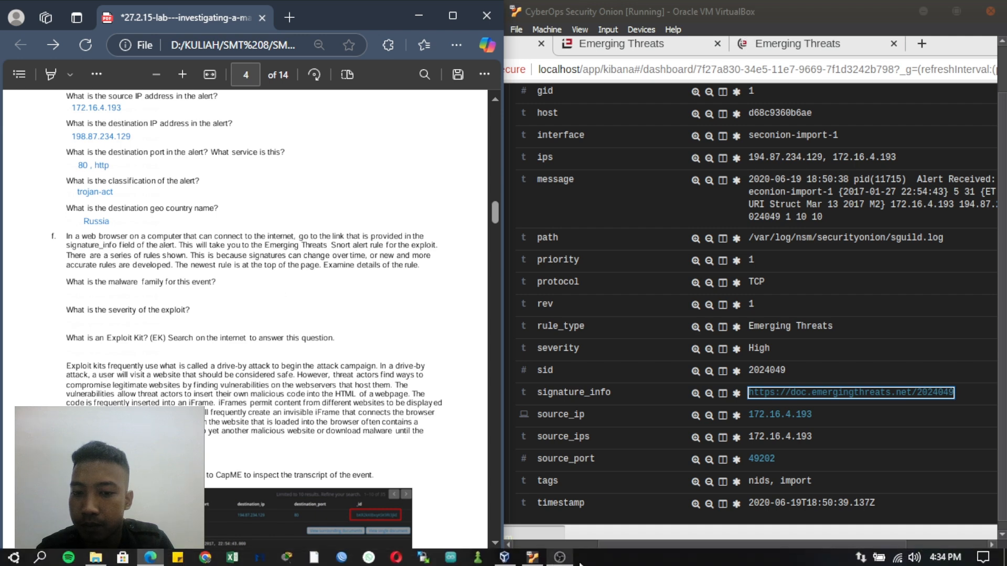
left_click(561, 558)
left_click(565, 559)
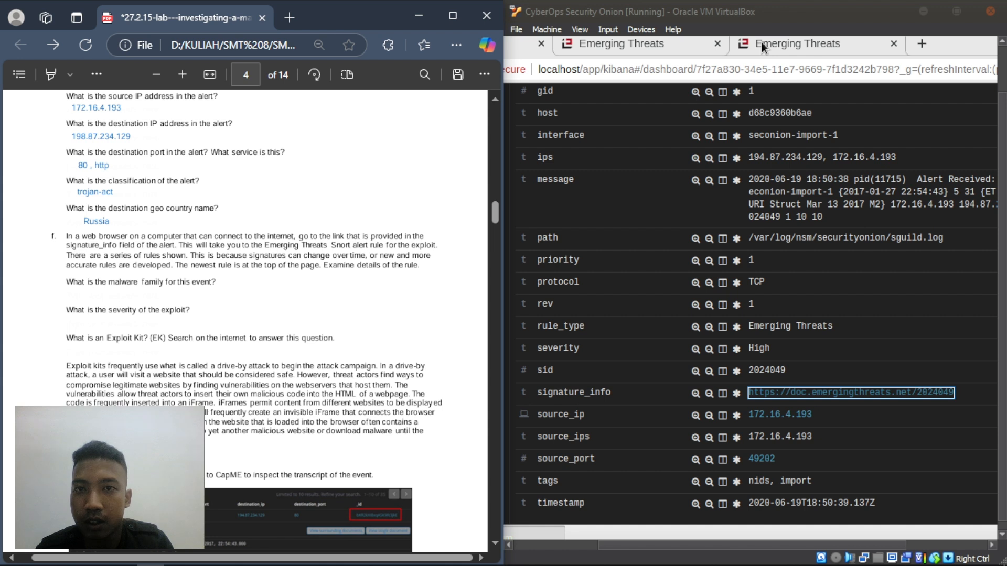
left_click(719, 44)
left_click(718, 44)
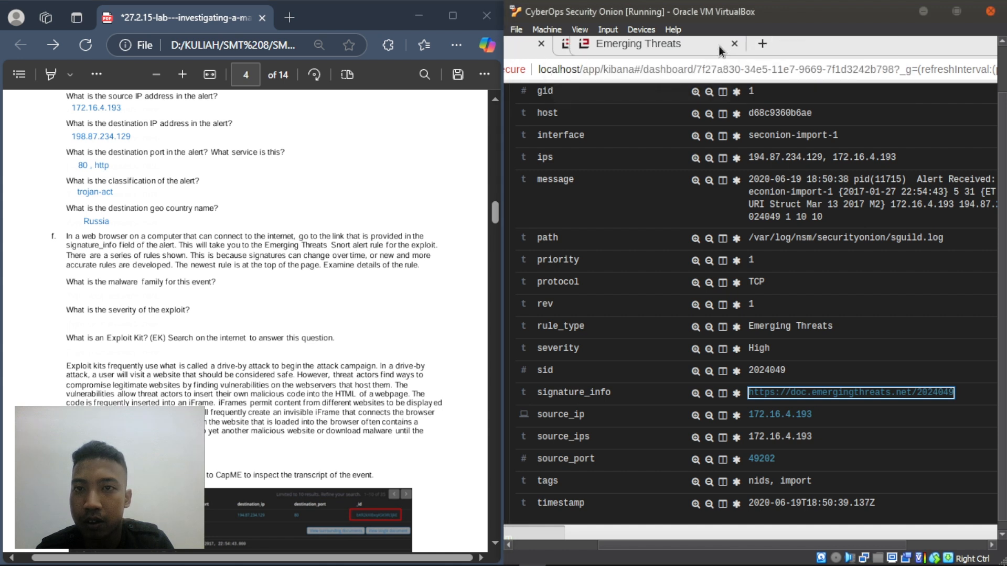
left_click(666, 46)
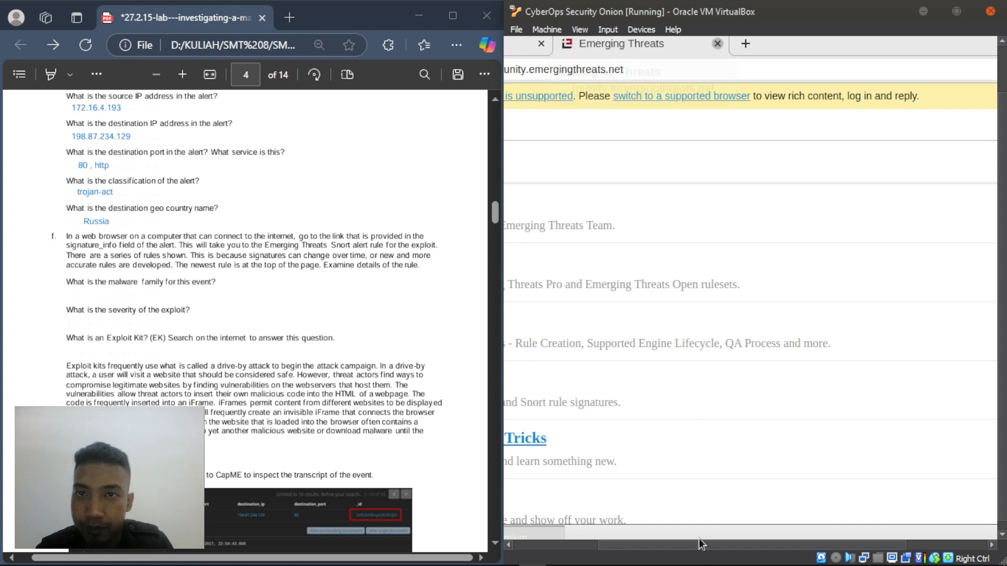
- Open the signature_info link again in a new tab and view the Emerging Threats community page
mouse_move(750, 558)
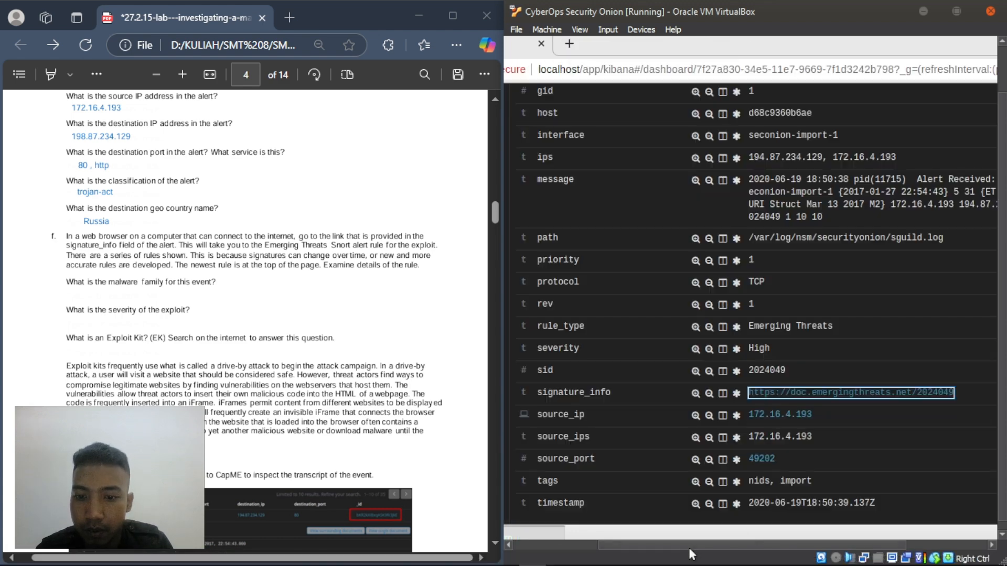
left_click_drag(688, 547, 668, 552)
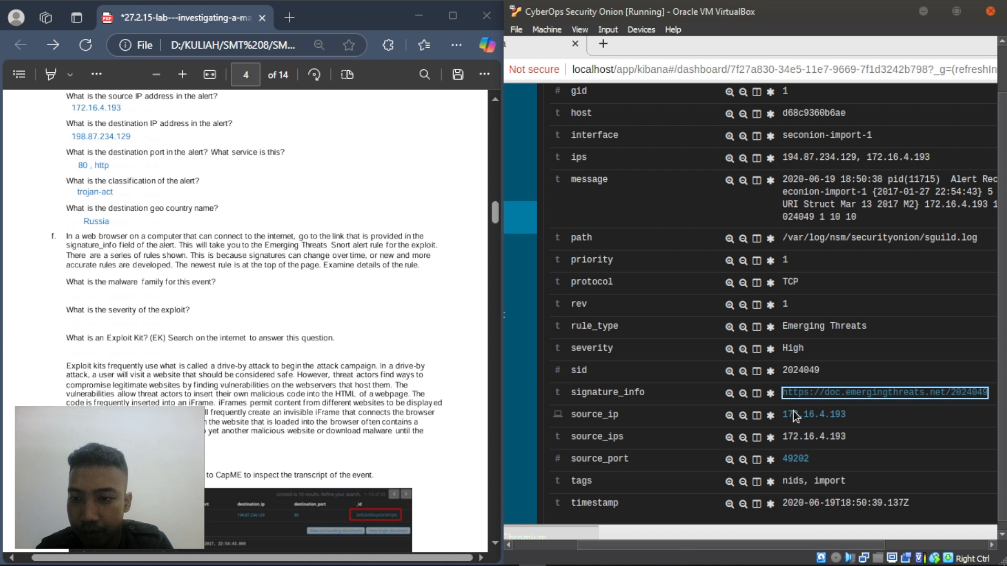
right_click(810, 395)
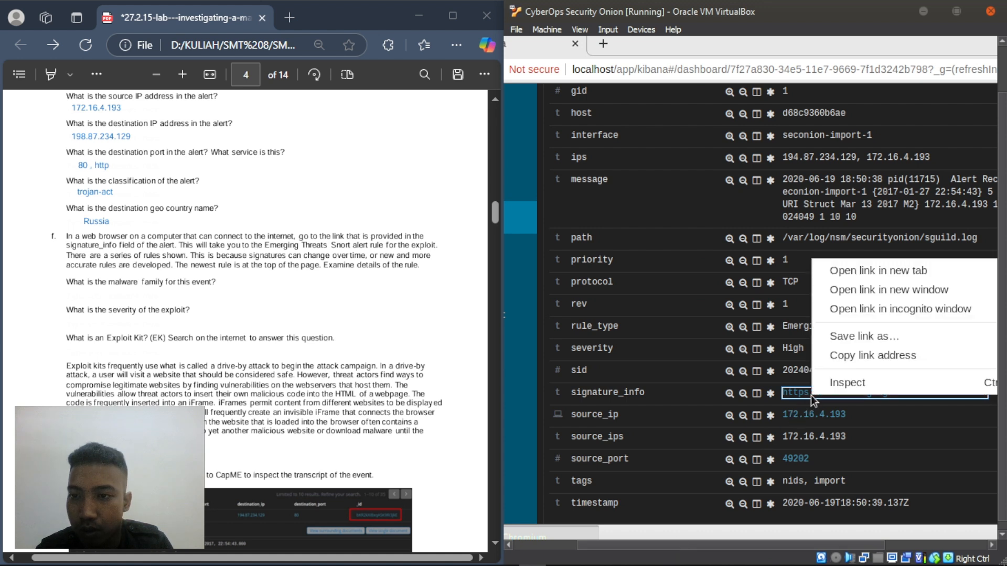
left_click(876, 265)
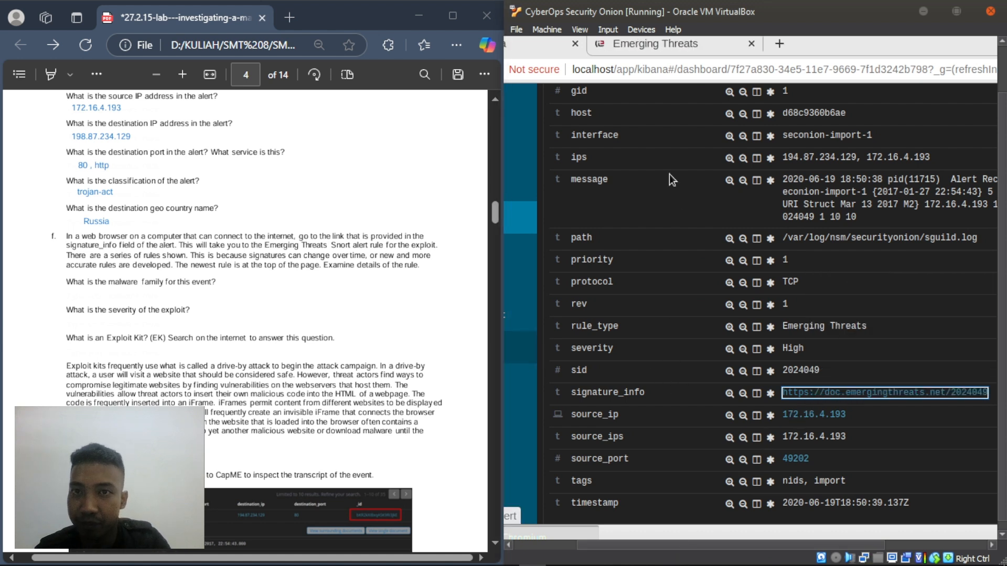
left_click(658, 46)
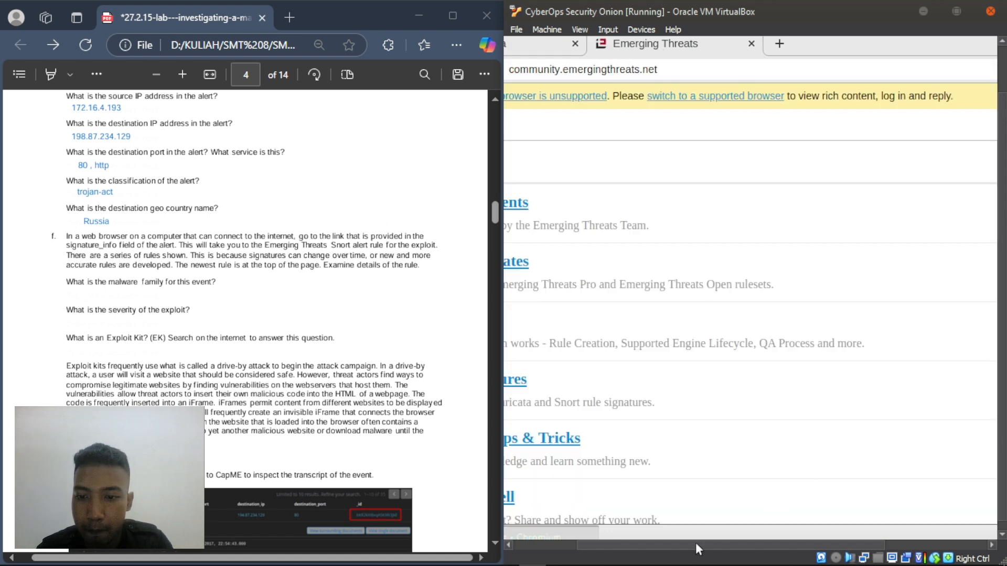
left_click_drag(695, 543, 589, 544)
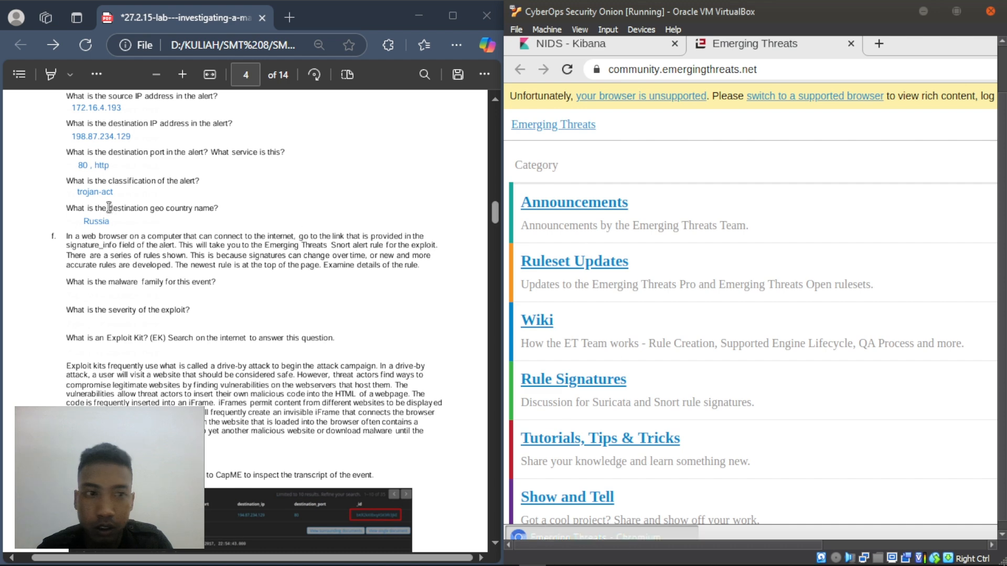
- Return to the NIDS - Kibana alert details and start a blank new Edge tab
left_click(197, 275)
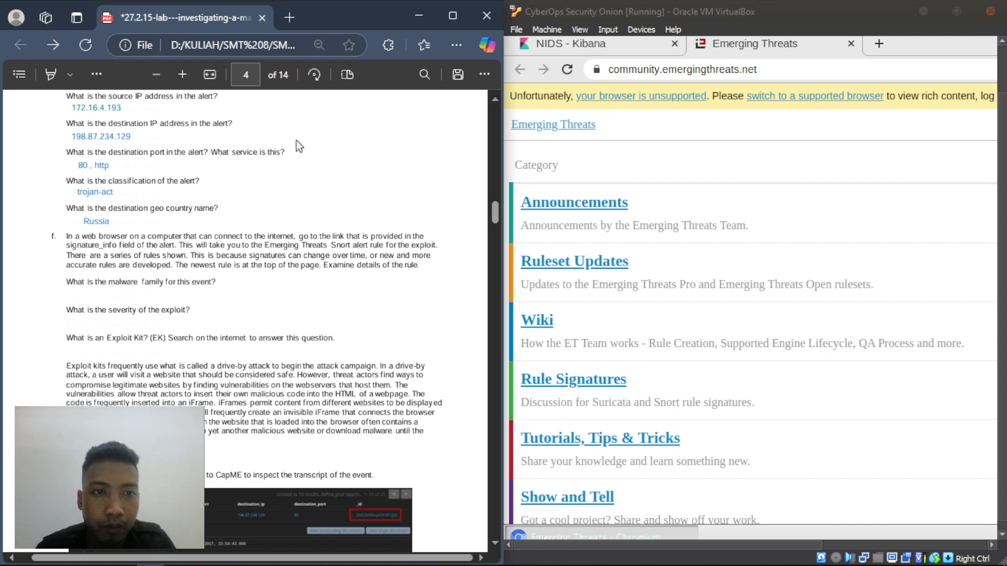
mouse_move(776, 565)
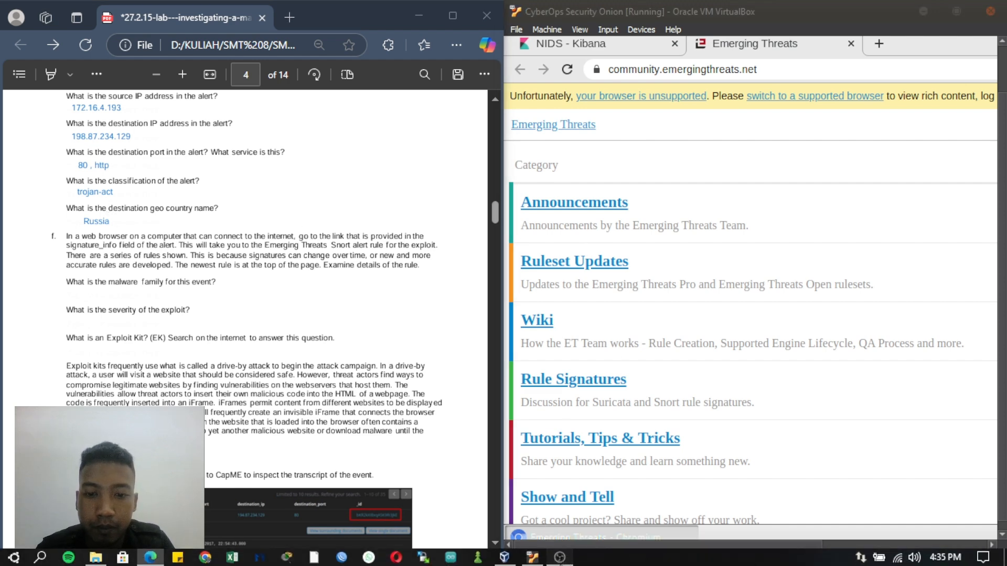
left_click(561, 559)
left_click(560, 559)
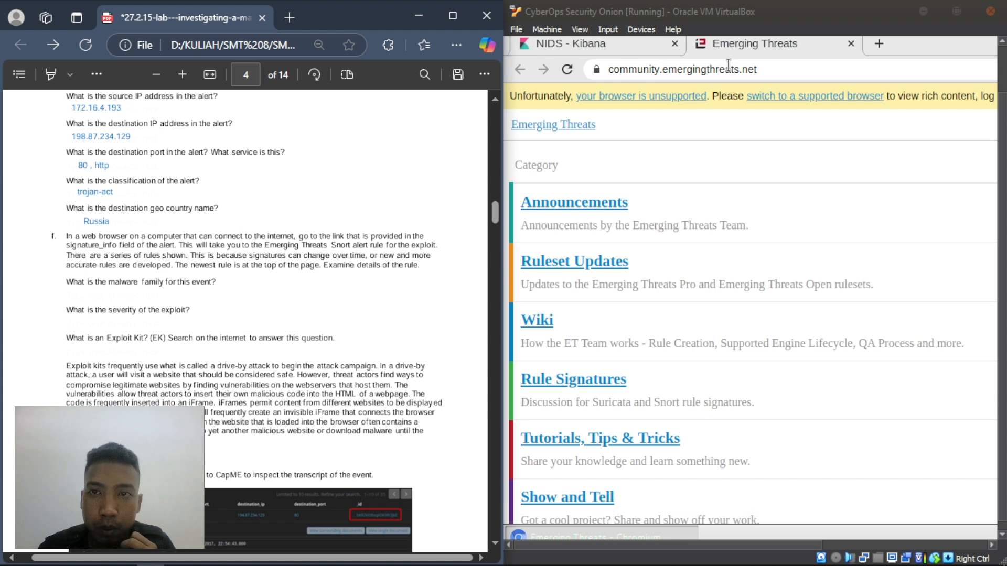
left_click(566, 43)
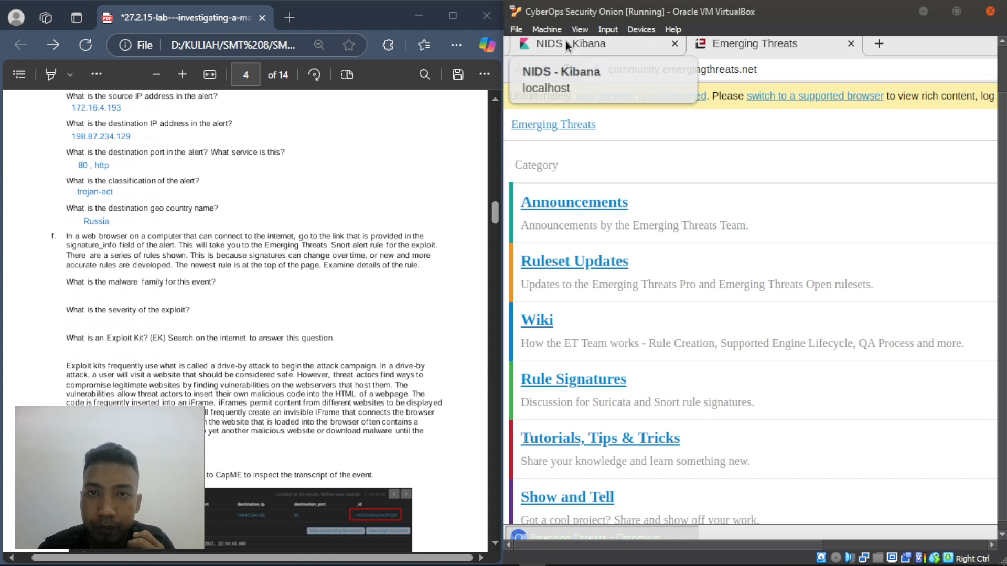
left_click(565, 42)
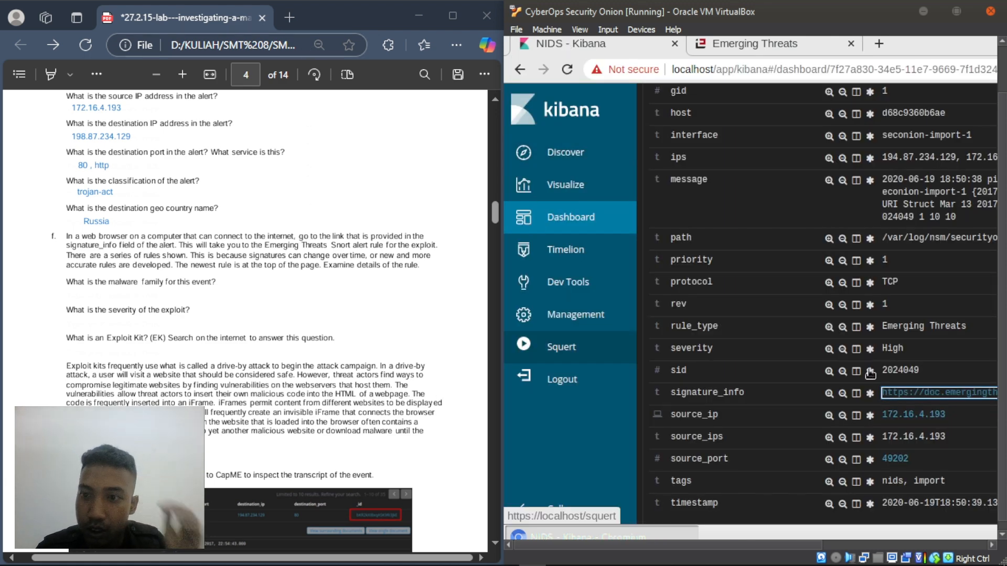
left_click_drag(680, 544, 764, 545)
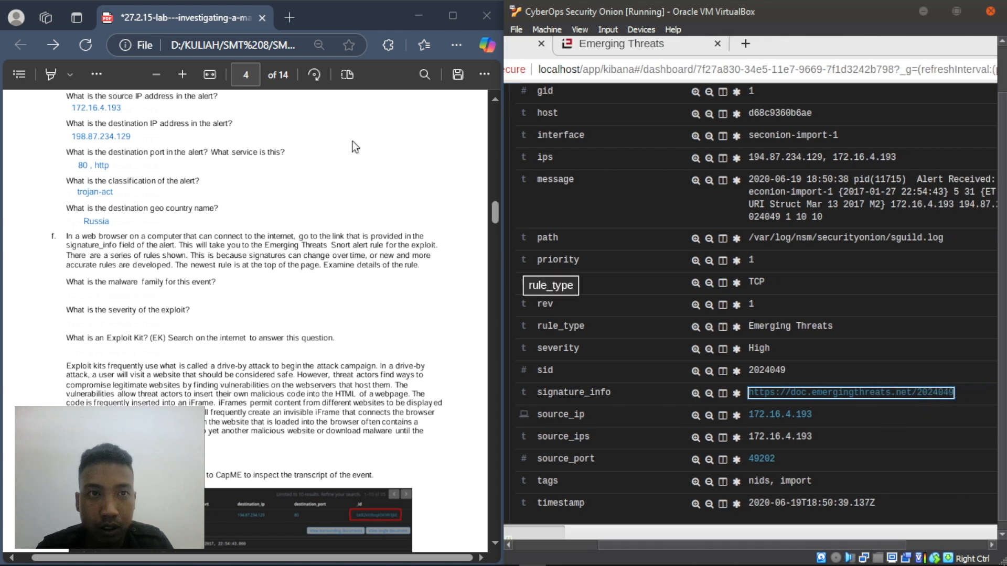
left_click(289, 22)
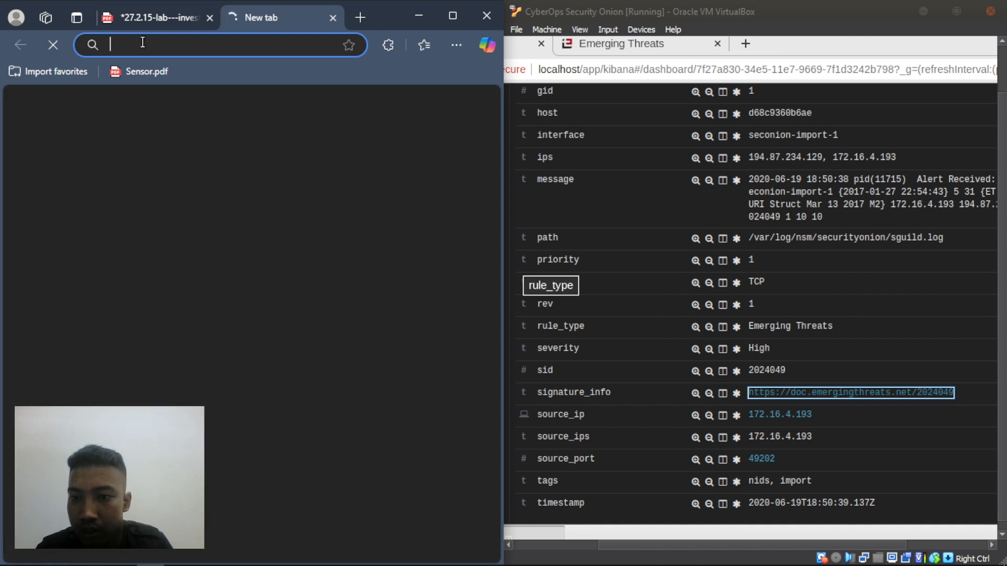
- Copy the signature_info link and load doc.emergingthreats.net/2024049 in the new Edge tab
right_click(795, 393)
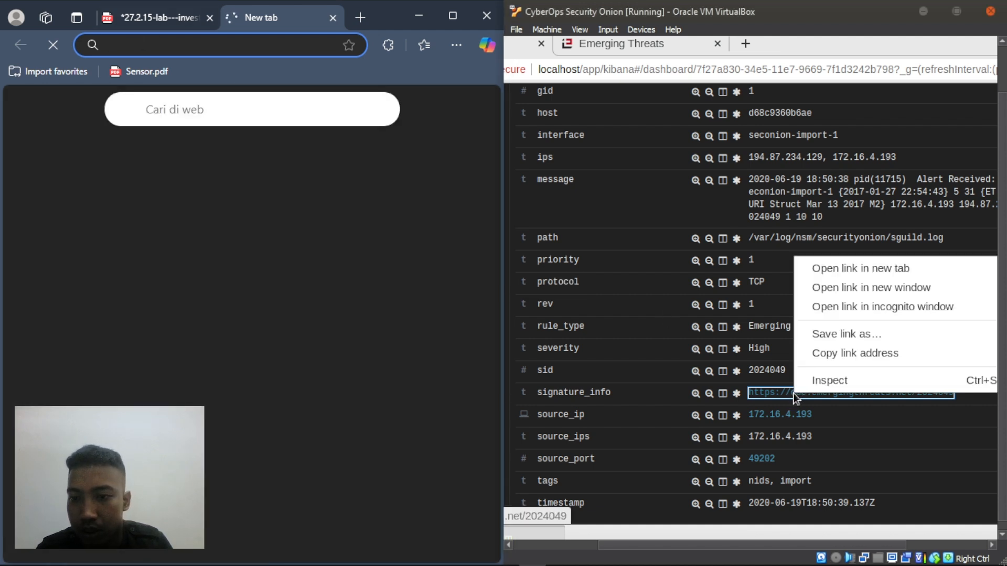
left_click(829, 350)
left_click(115, 42)
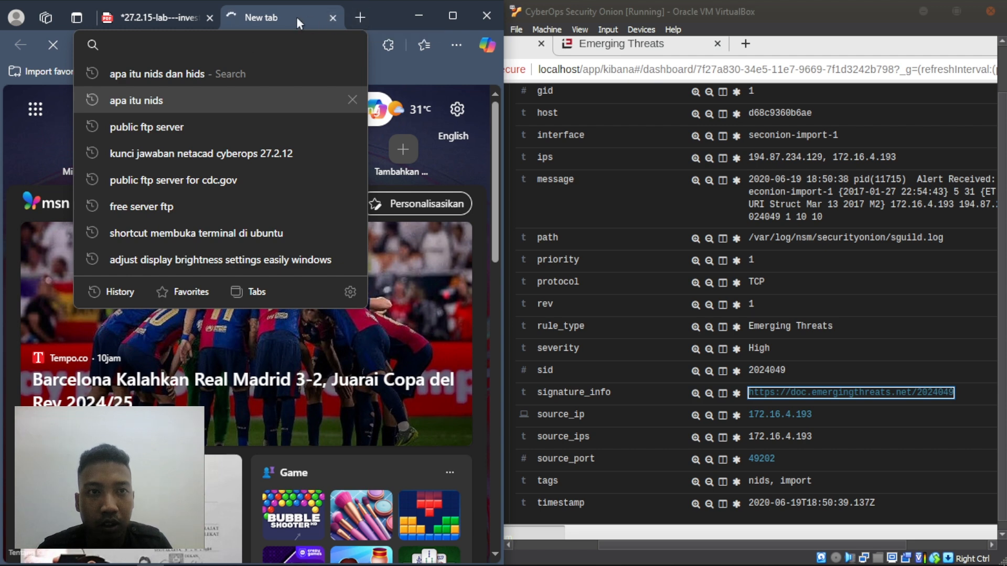
left_click(194, 44)
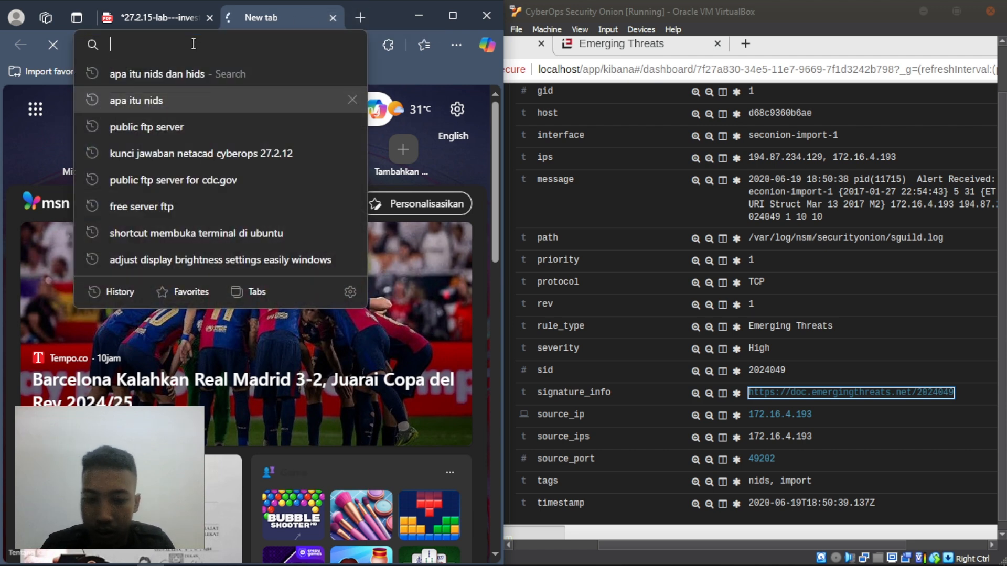
type("doc")
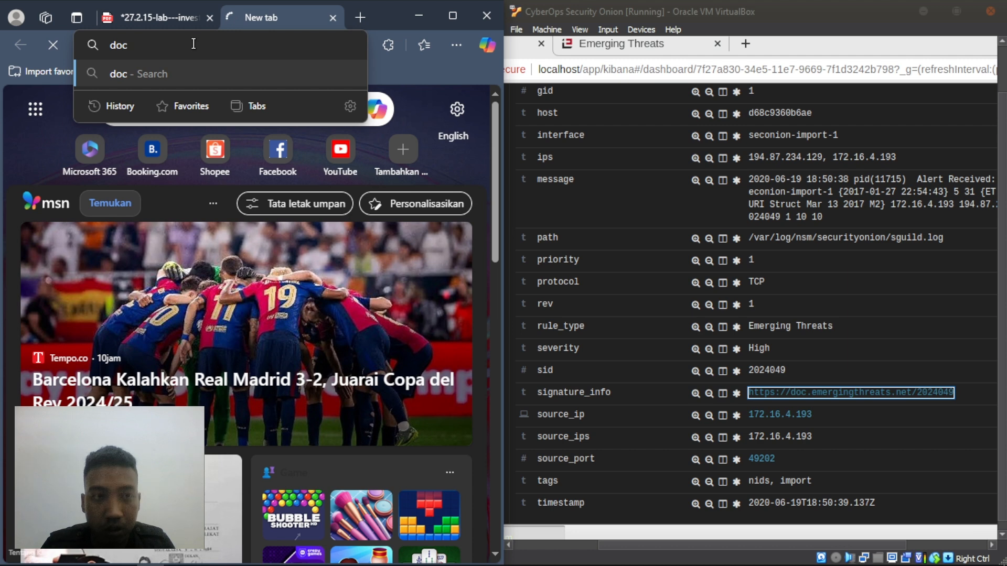
type(".emerging")
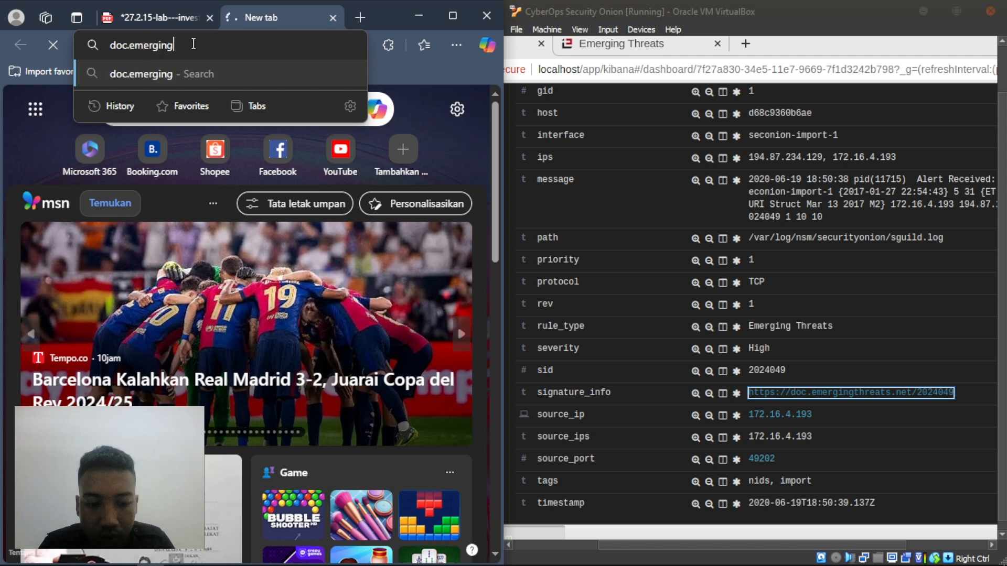
type("threats")
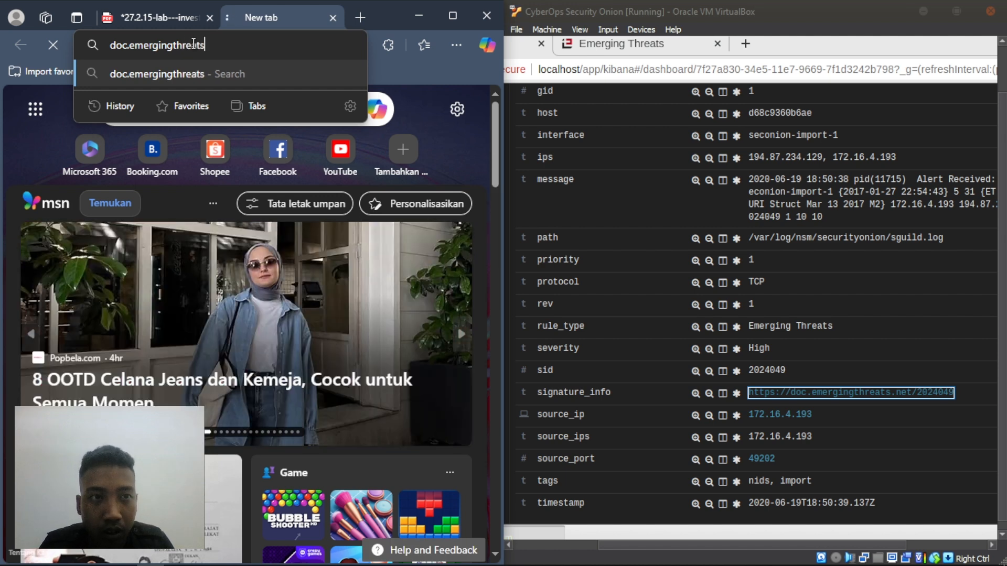
type(".net/")
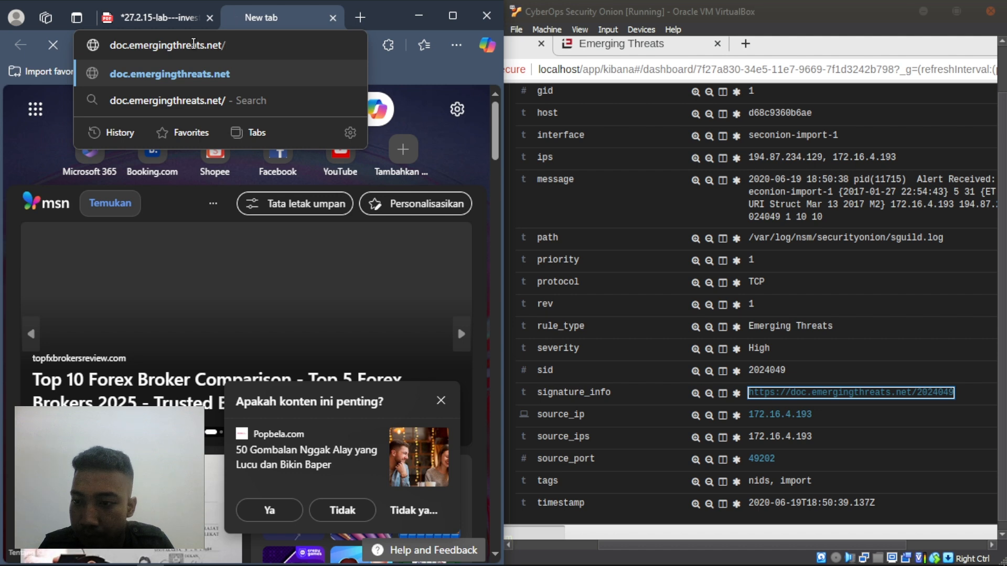
type("202")
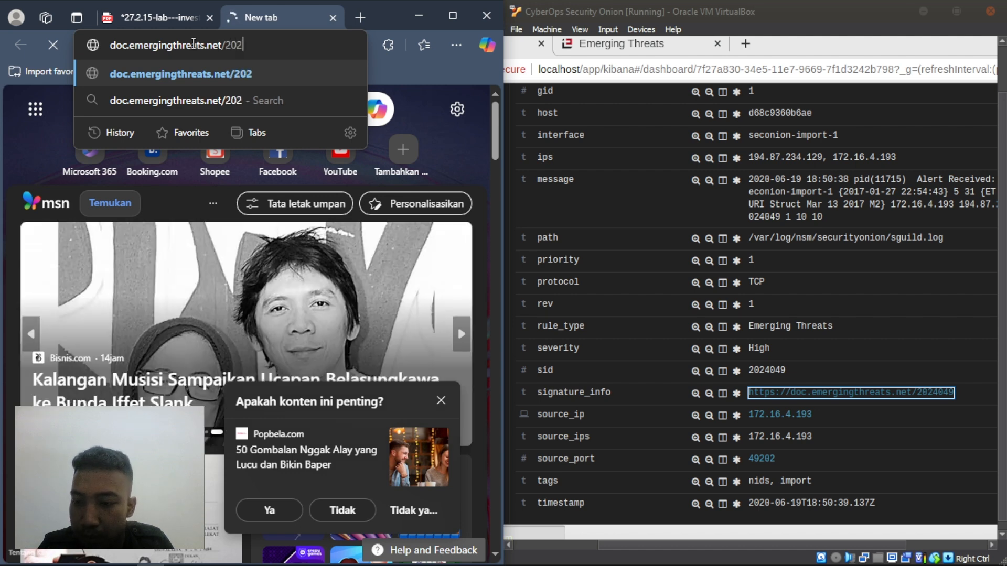
type("4049")
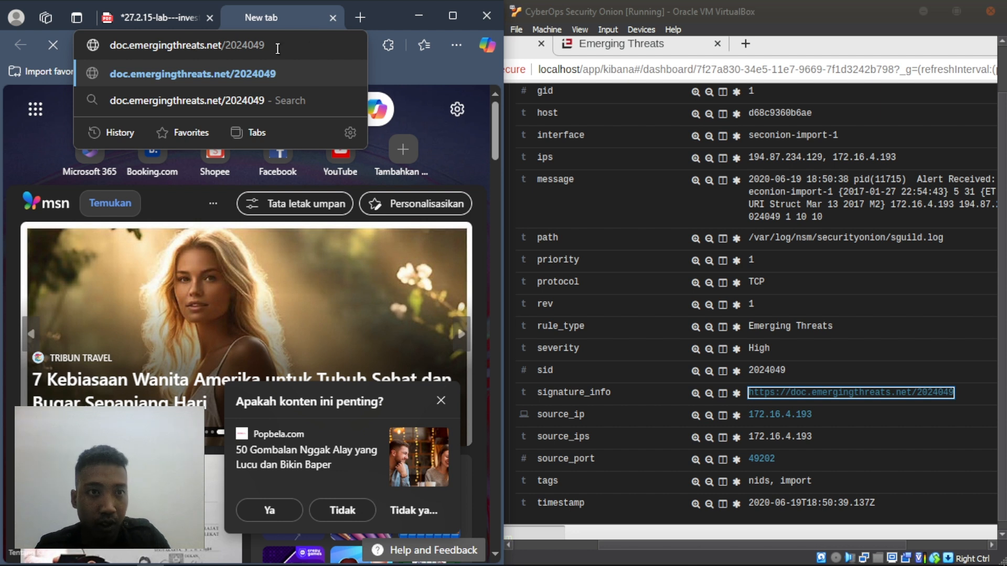
key("Return")
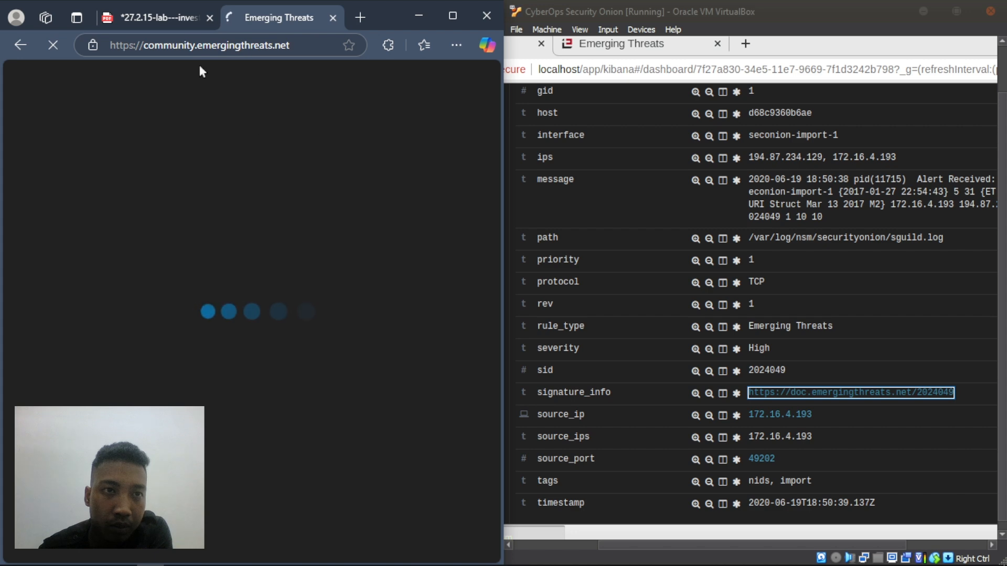
- Glance at the lab PDF, scan the Emerging Threats category list, then return to the page 4 instructions
left_click(162, 17)
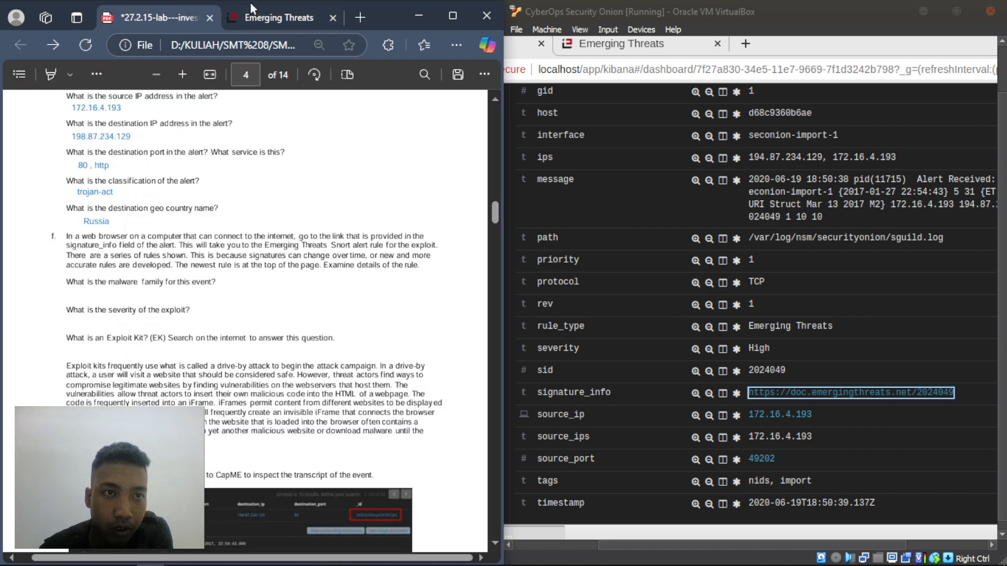
left_click(253, 18)
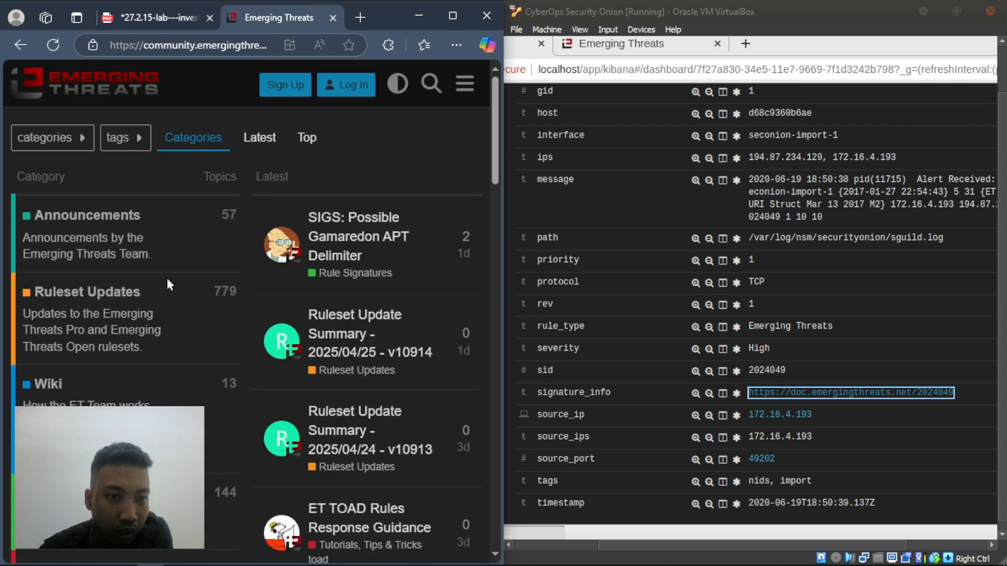
scroll(181, 281, "down", 10)
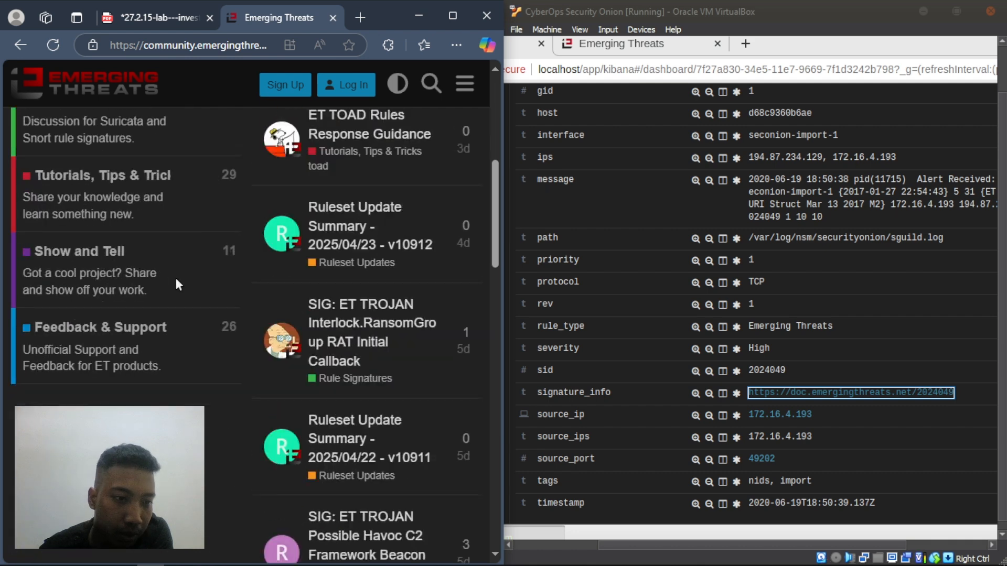
scroll(176, 281, "up", 10)
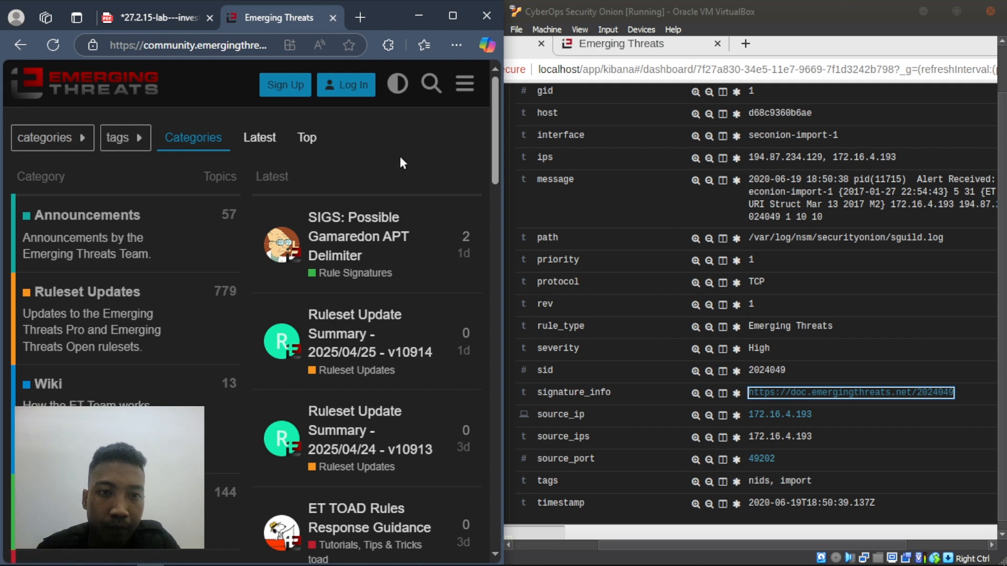
left_click(166, 15)
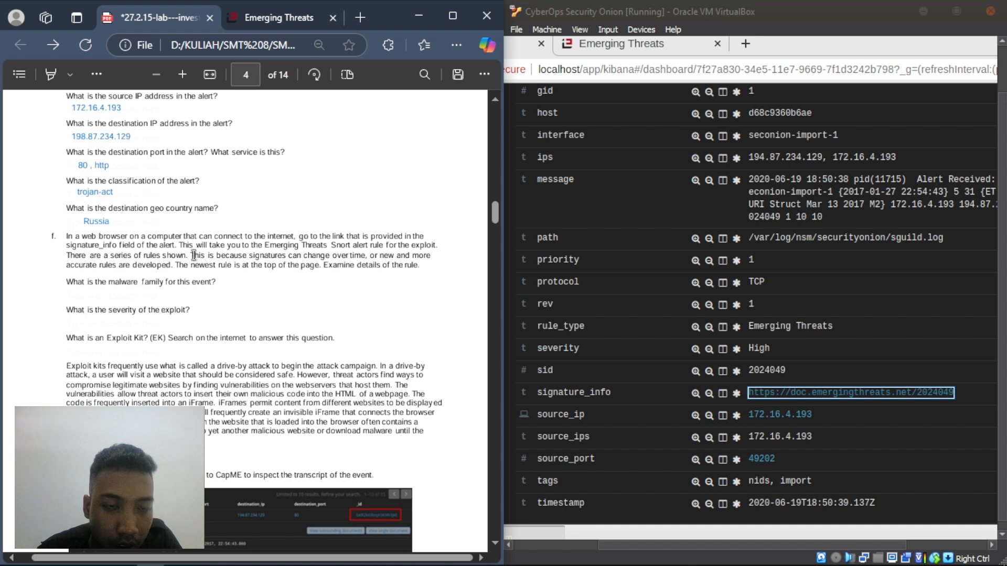
- Highlight phrases in step f about how accurate signature rules are developed, then go back to Emerging Threats
left_click_drag(193, 255, 297, 256)
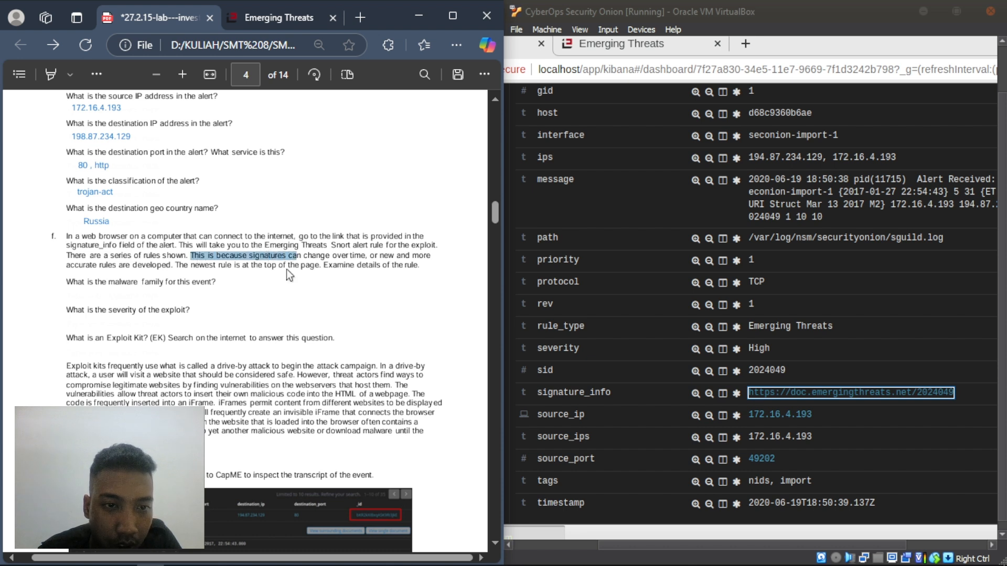
left_click(276, 305)
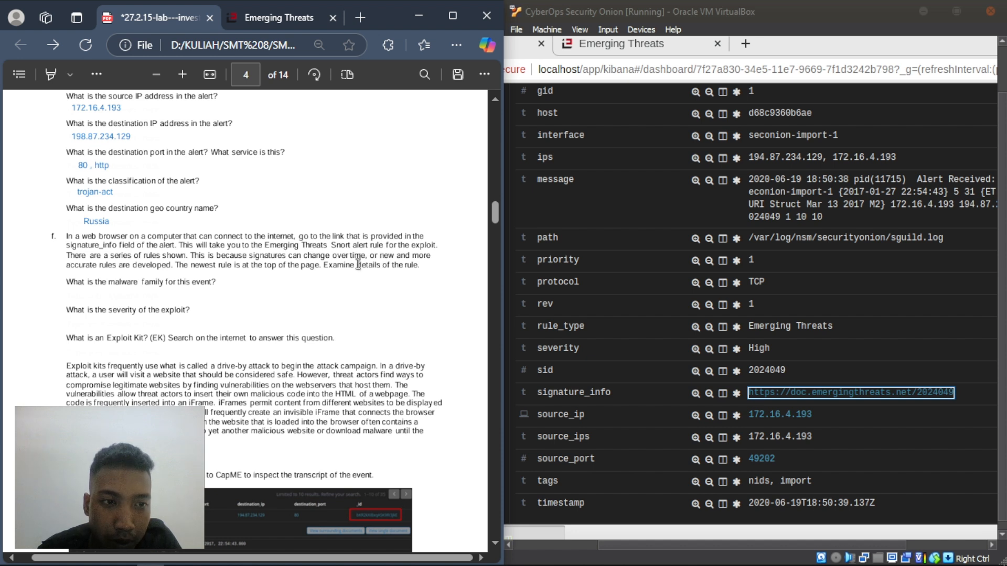
left_click_drag(370, 256, 431, 256)
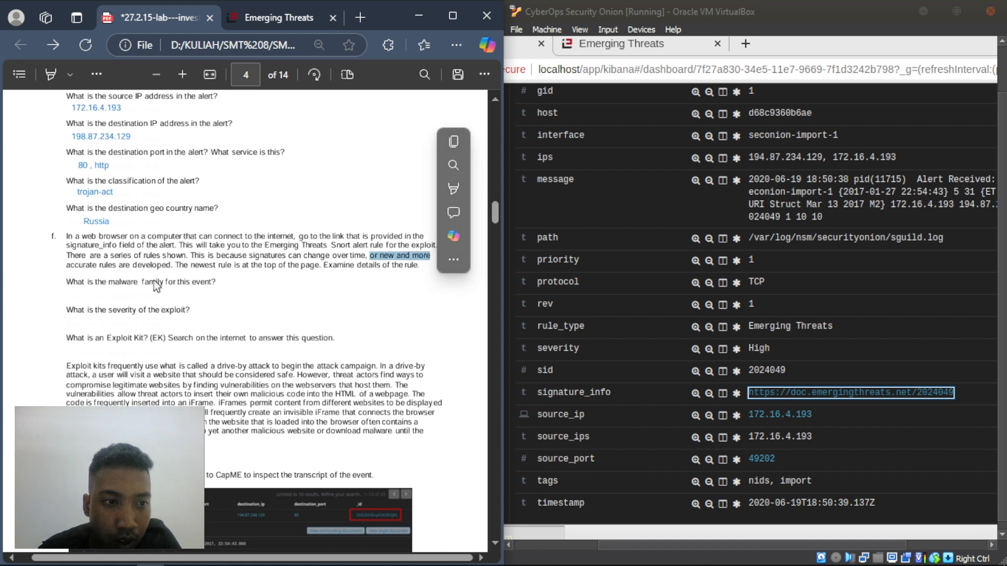
left_click_drag(64, 270, 170, 268)
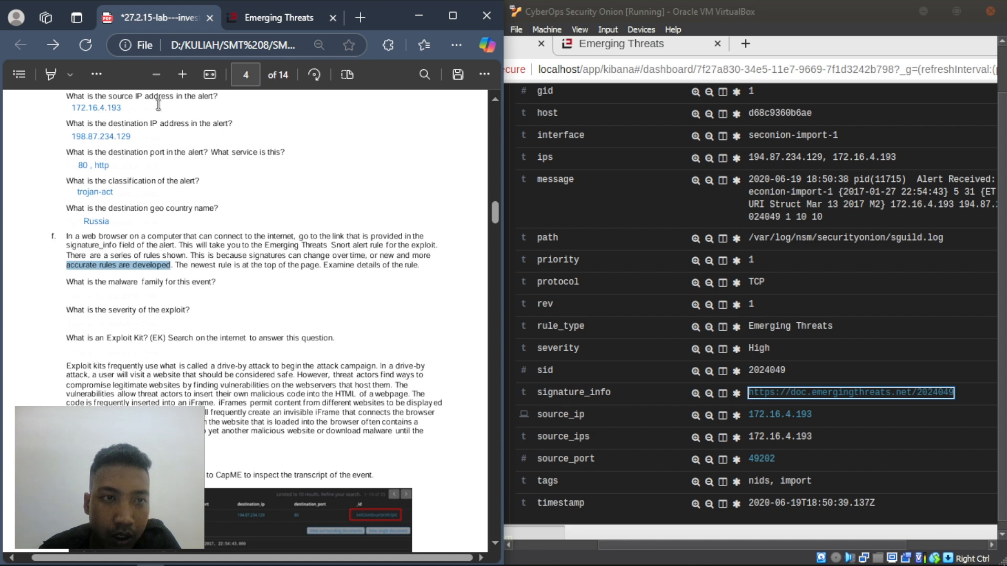
left_click(270, 19)
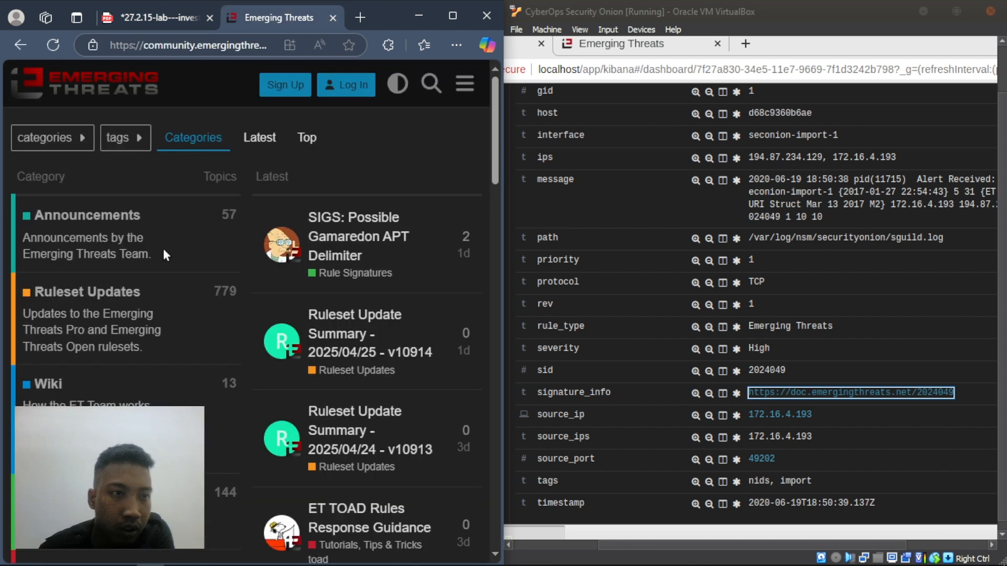
- Open Ruleset Updates, peek at its About topic, then open the 2025/04/25 - v10914 summary
left_click(116, 301)
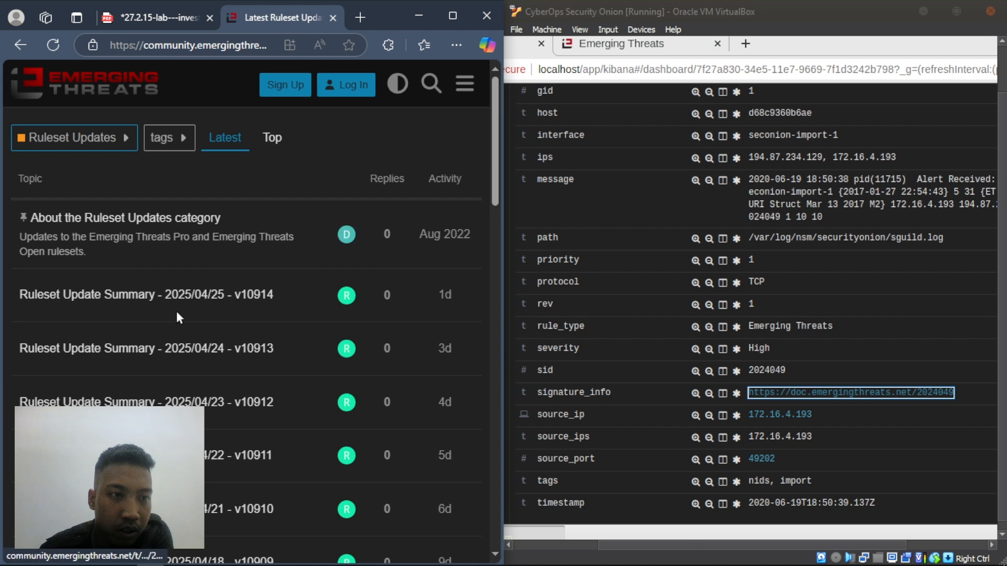
scroll(152, 266, "down", 5)
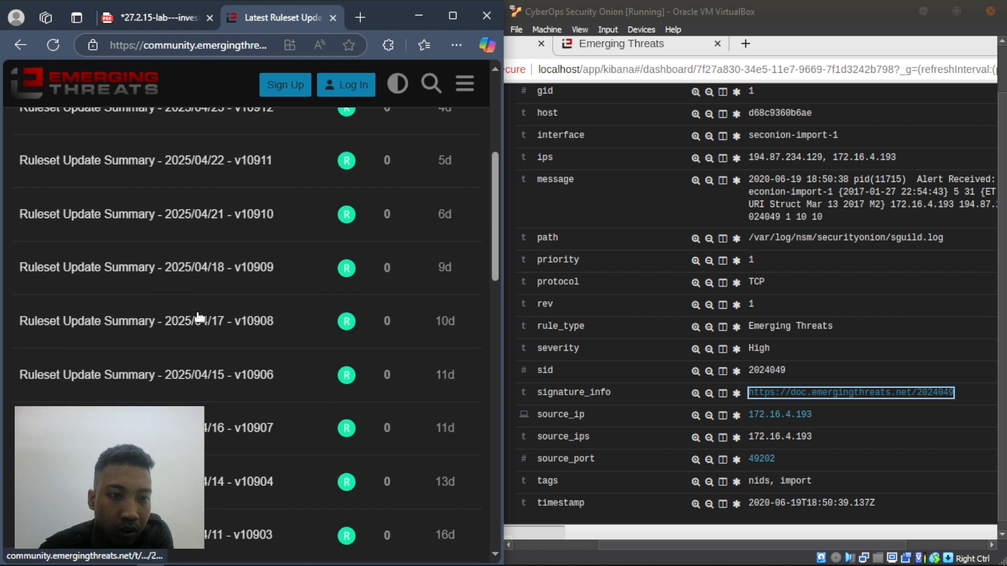
scroll(202, 317, "up", 4)
scroll(209, 234, "up", 2)
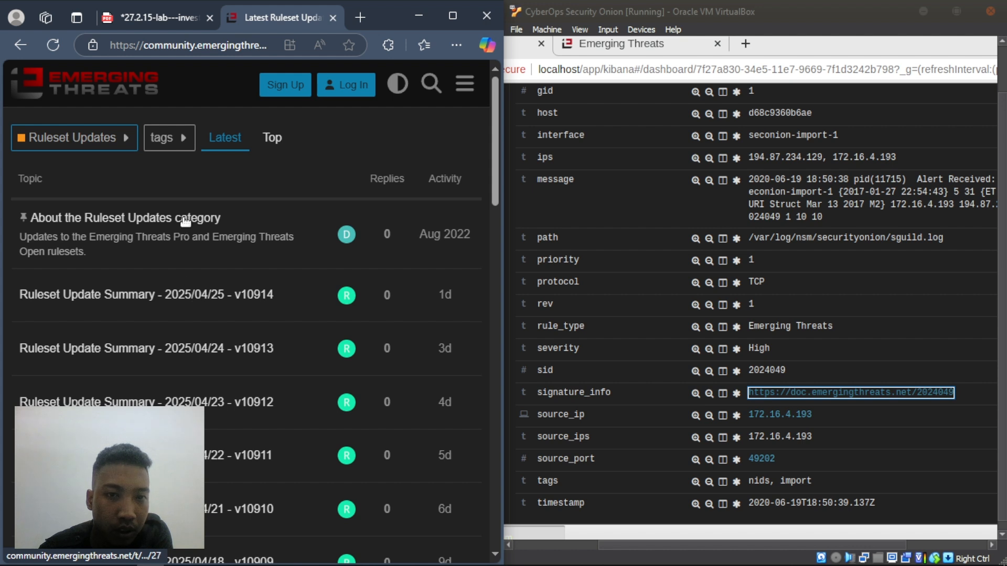
left_click(185, 222)
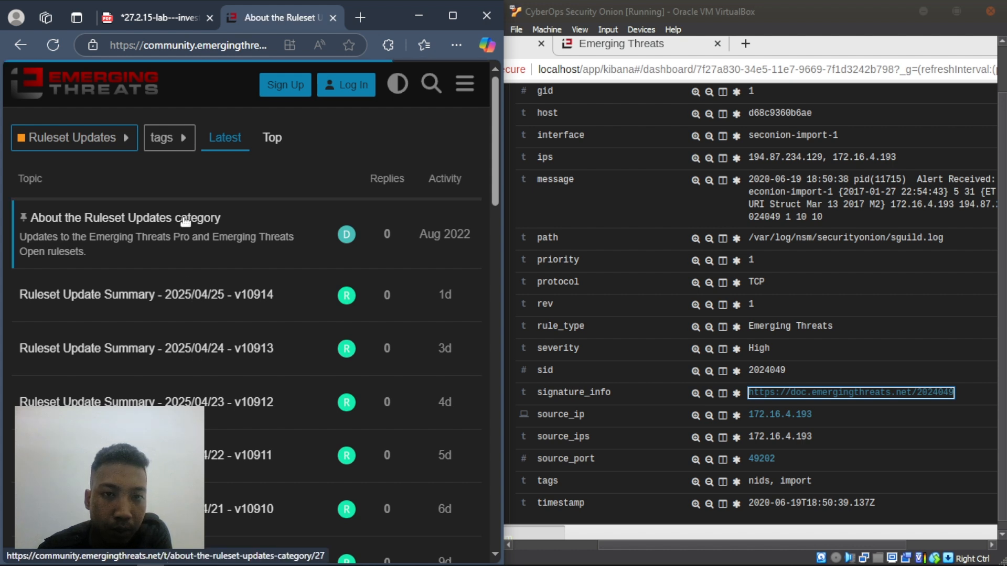
left_click(21, 46)
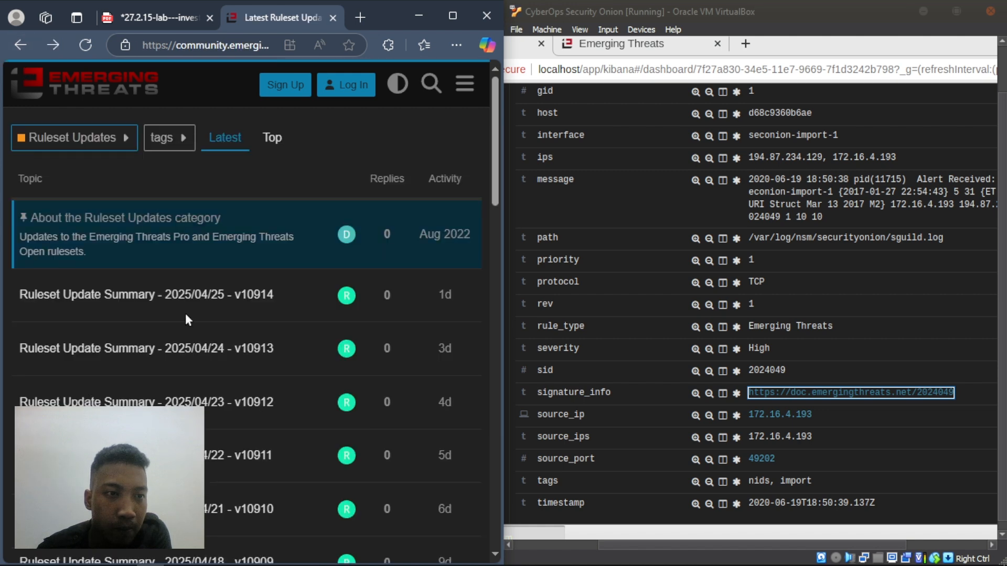
left_click(132, 297)
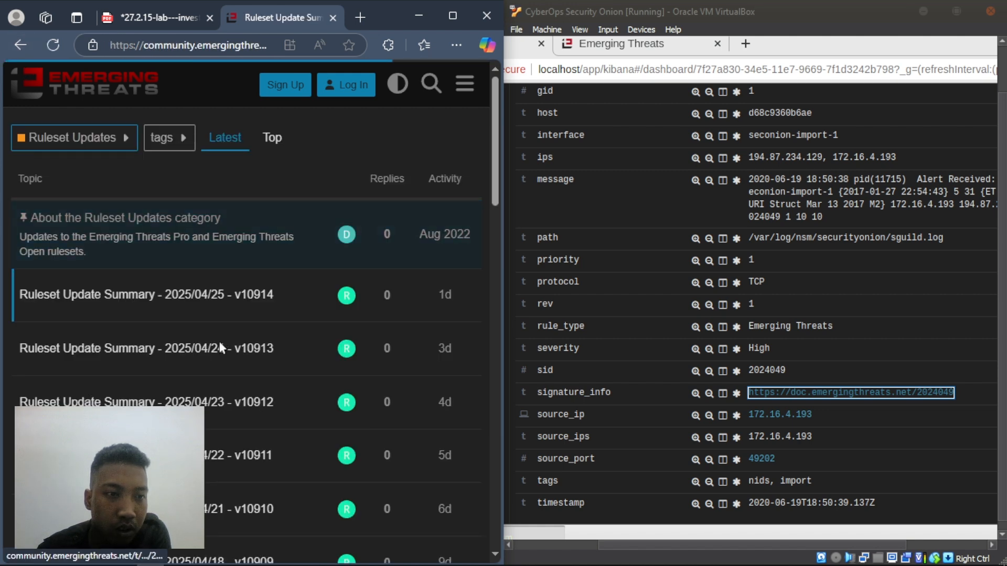
- Scroll the v10914 added rules from the Open list down to the Pro XWorm malware rules
scroll(218, 339, "down", 3)
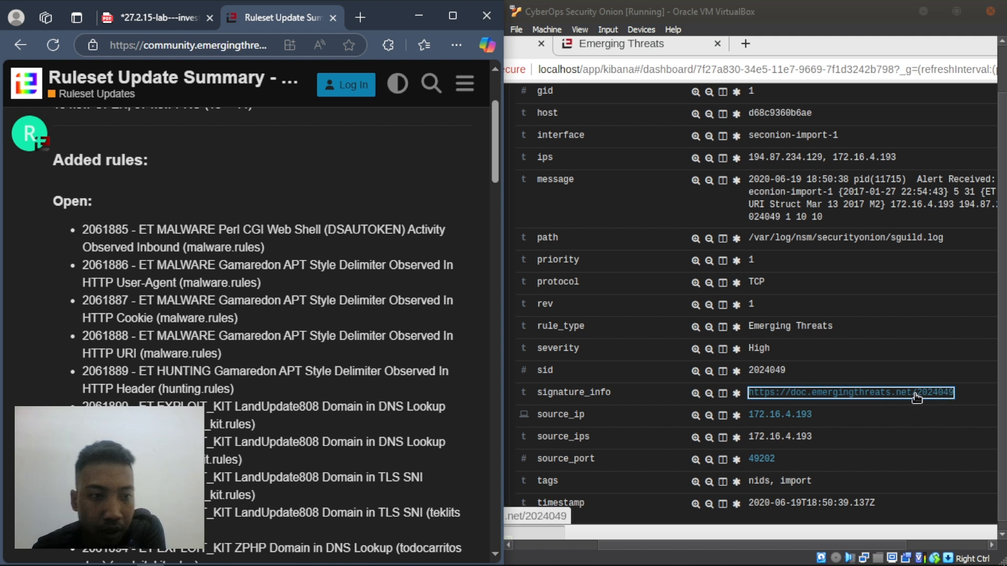
scroll(243, 308, "down", 10)
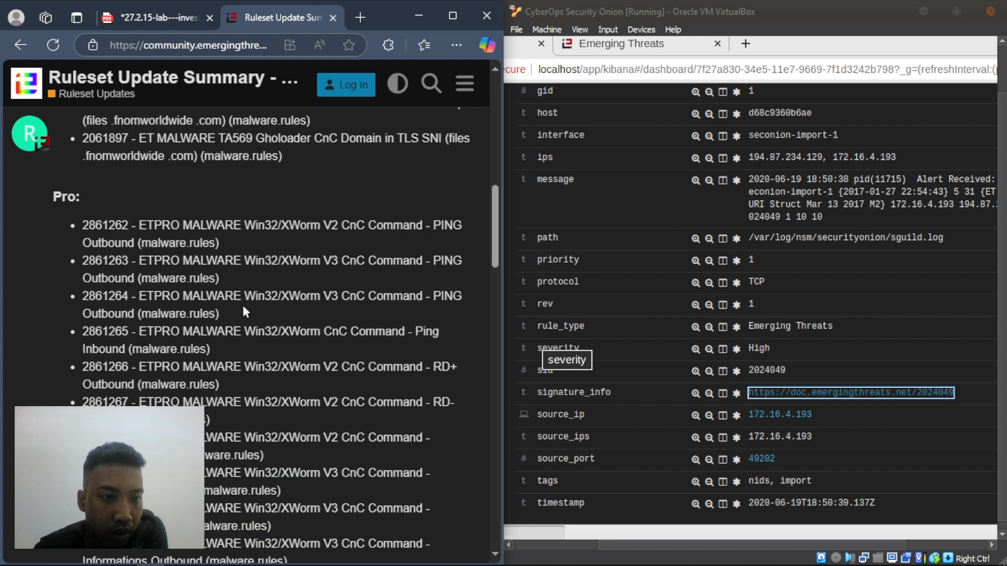
scroll(243, 310, "down", 8)
scroll(243, 310, "down", 10)
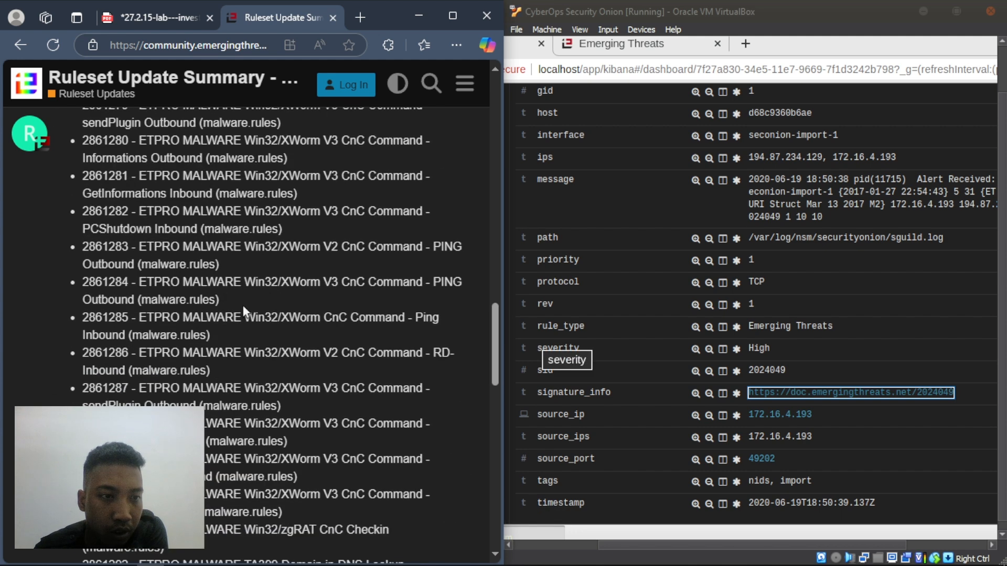
scroll(243, 309, "up", 5)
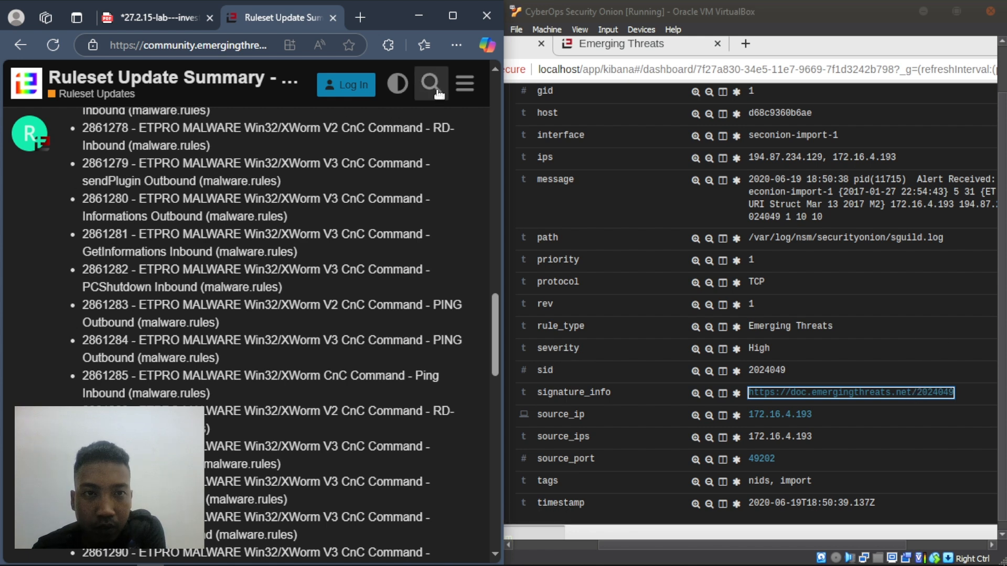
right_click(440, 167)
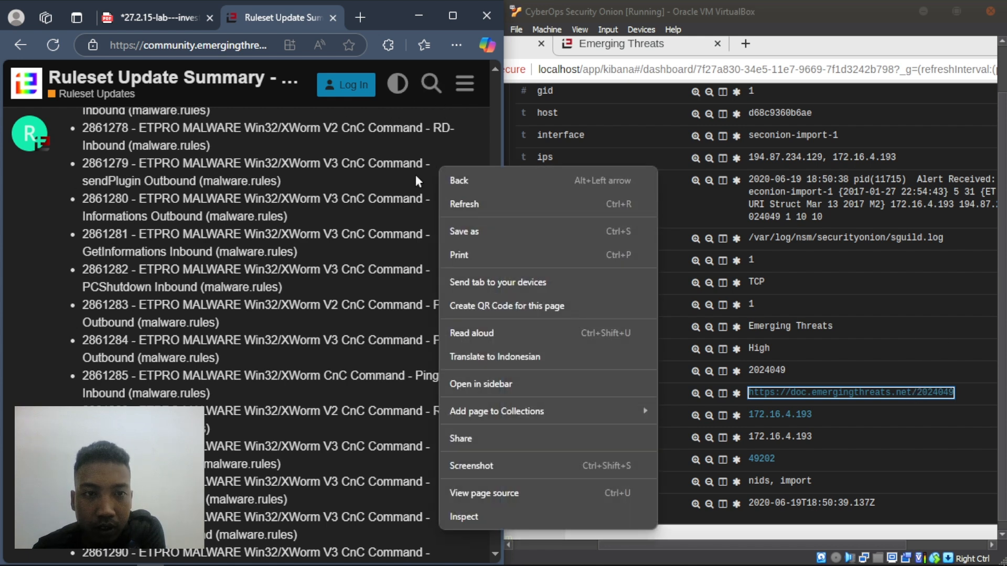
left_click(78, 238)
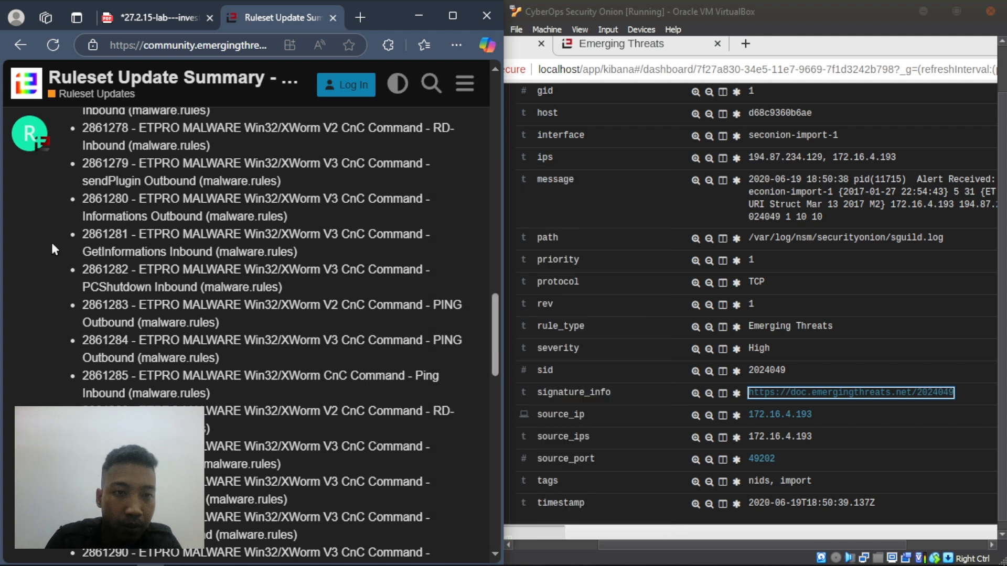
- Find 2024049 on the v10914 summary page with Ctrl+F, get 0/0 matches, and close the find bar
key("ctrl+f")
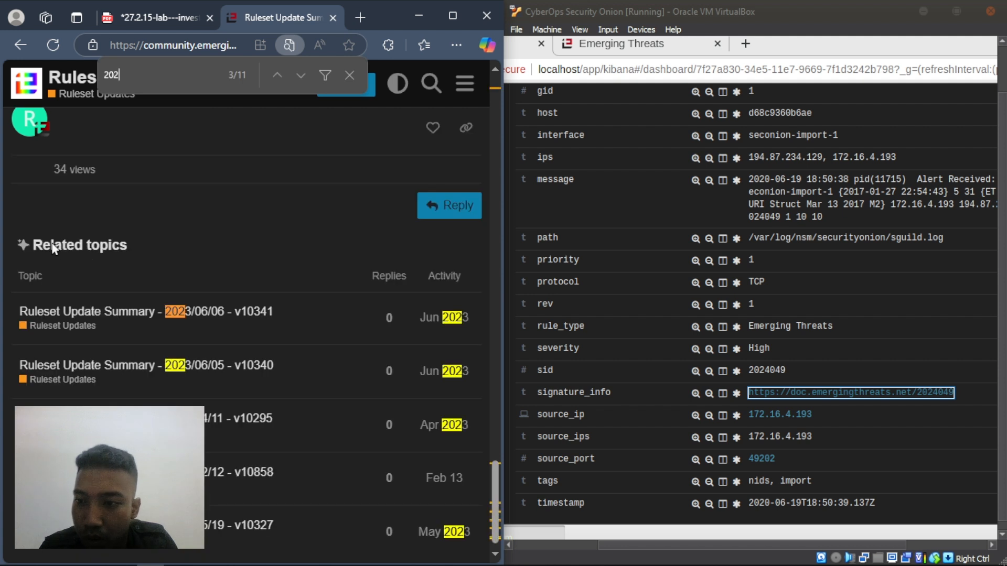
type("2024049")
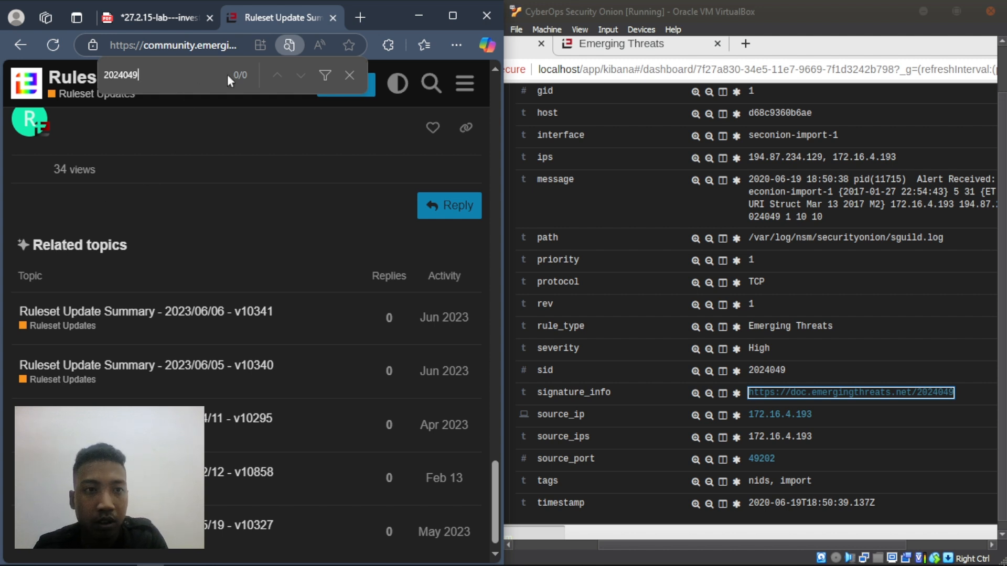
left_click(350, 76)
scroll(282, 295, "up", 10)
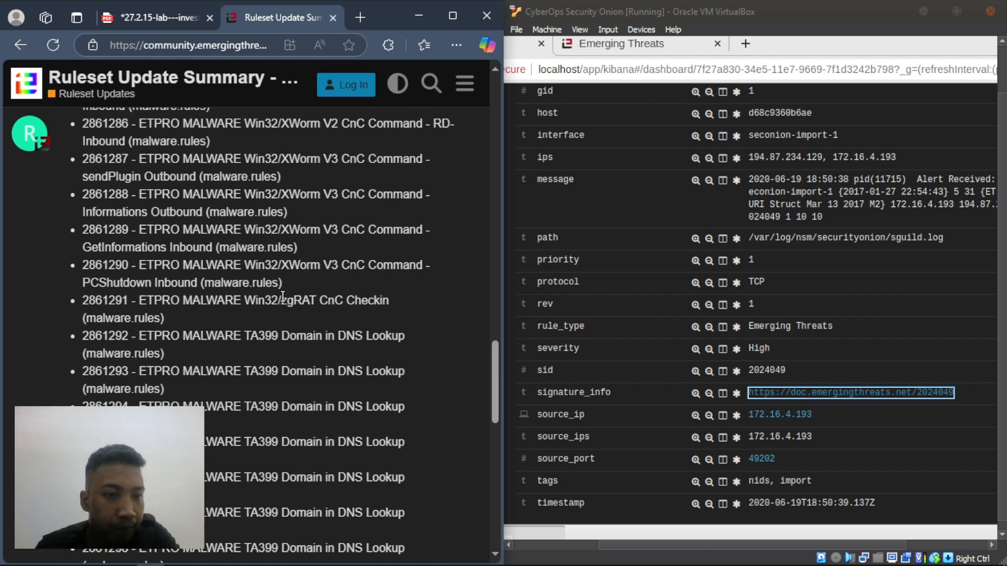
scroll(282, 296, "up", 15)
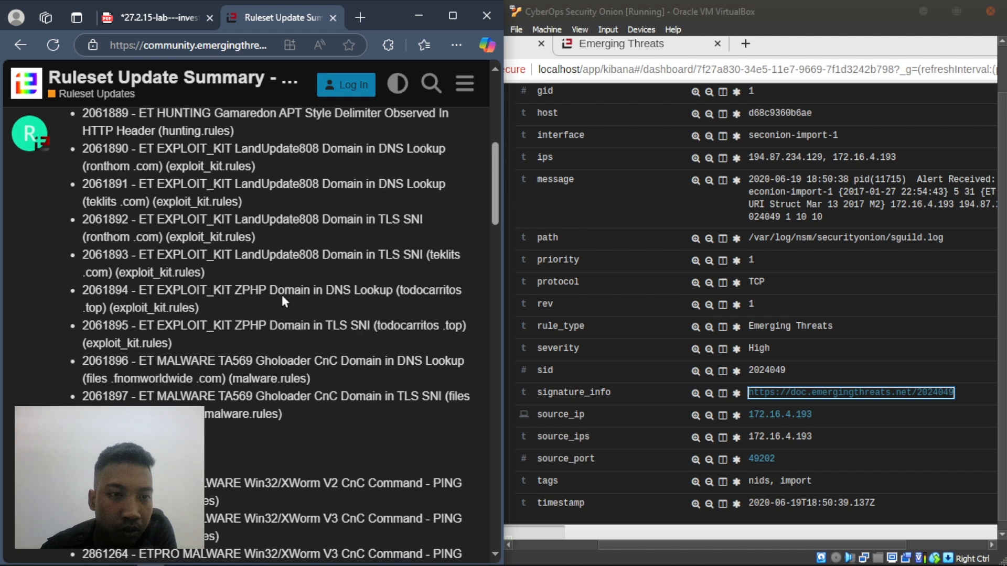
scroll(283, 297, "up", 5)
scroll(283, 295, "down", 4)
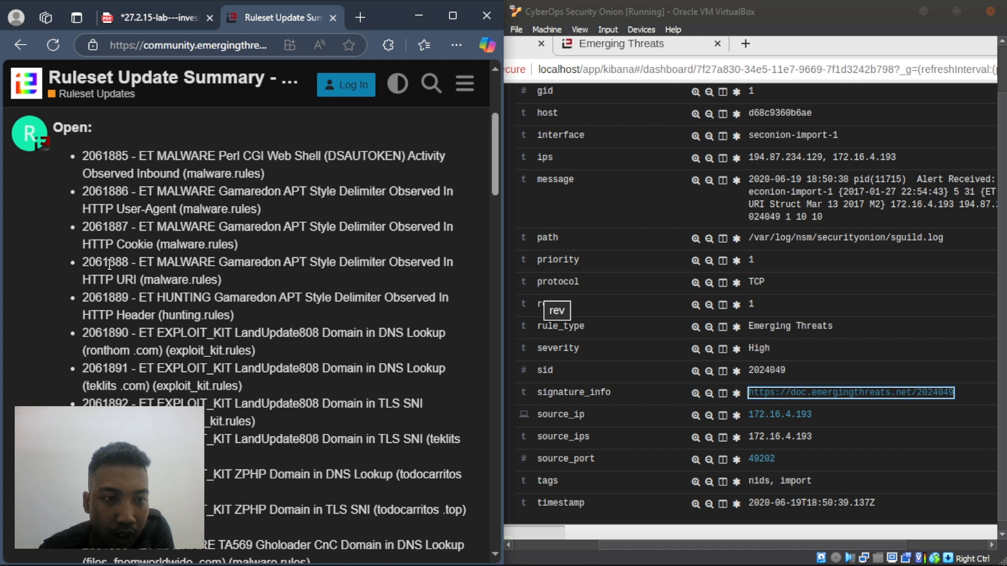
left_click_drag(146, 155, 409, 171)
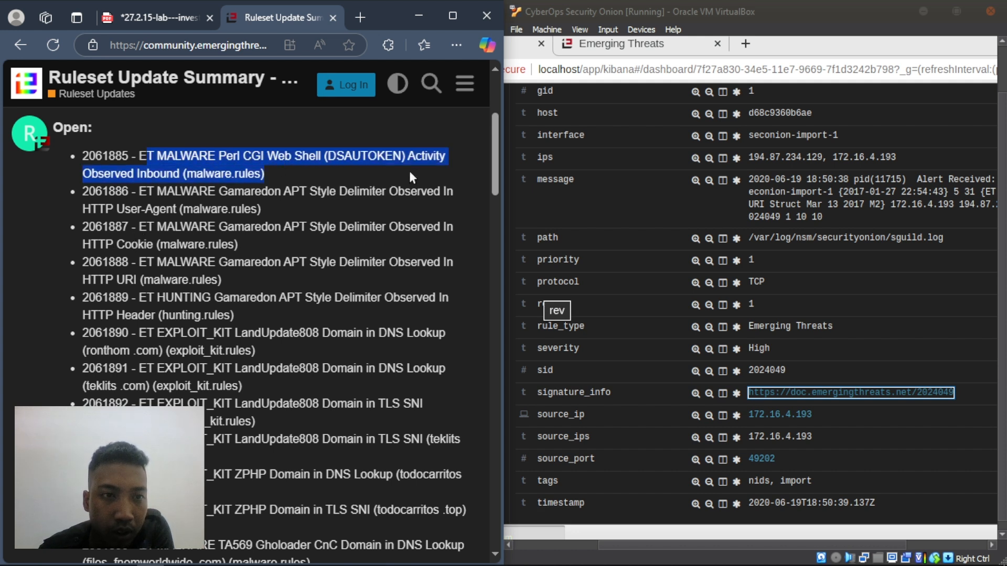
left_click(51, 208)
left_click(148, 27)
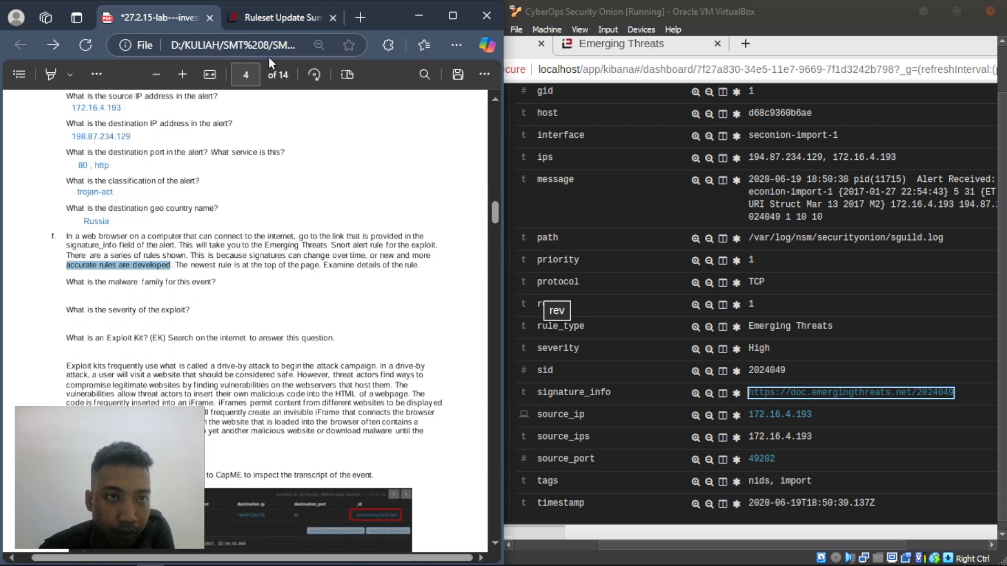
left_click(266, 19)
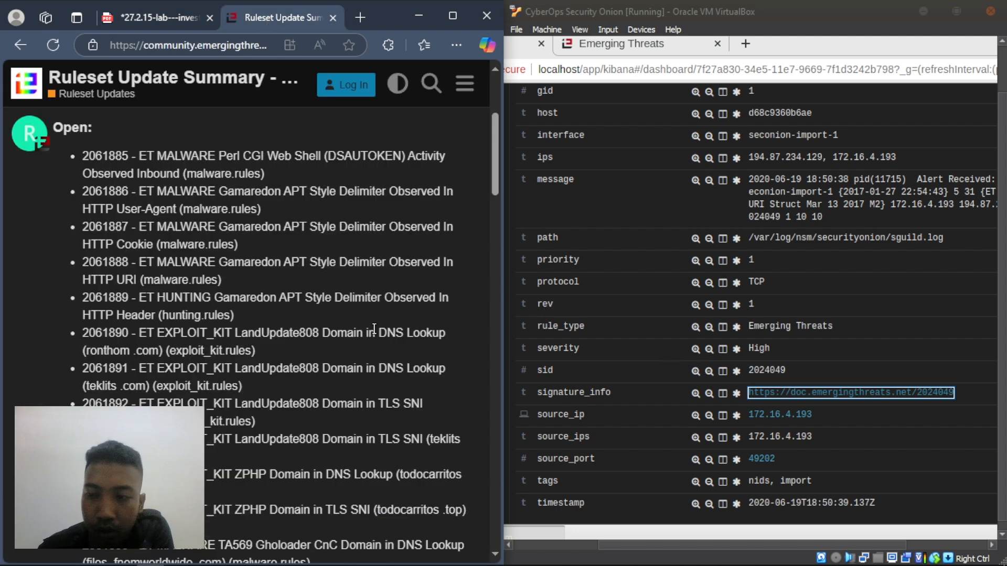
scroll(267, 285, "down", 15)
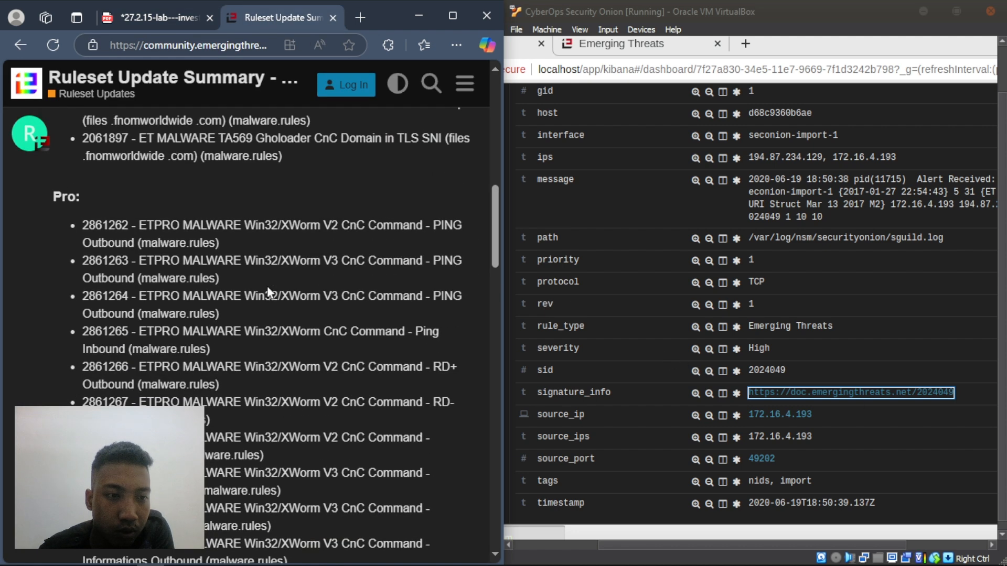
scroll(276, 292, "down", 10)
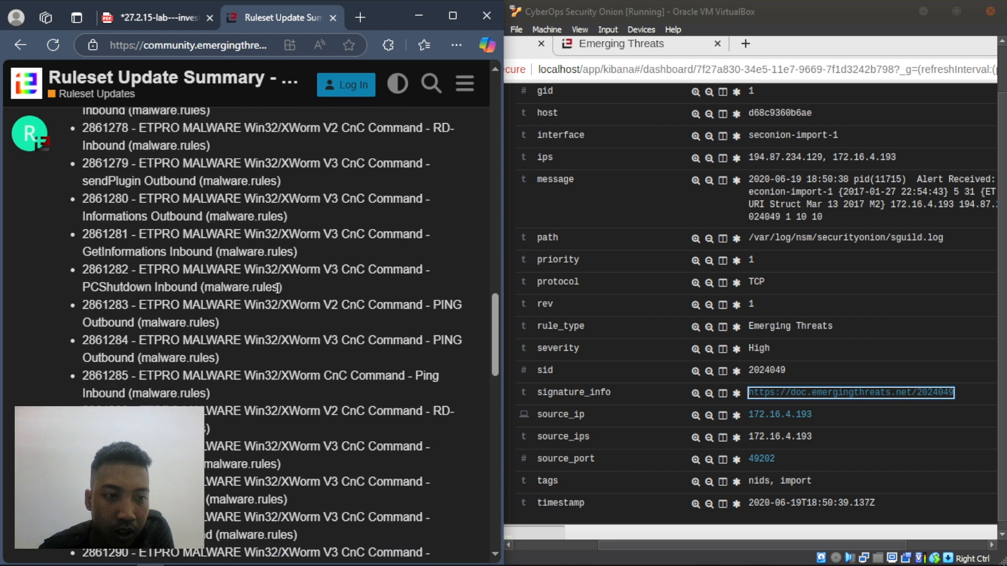
scroll(275, 287, "down", 2)
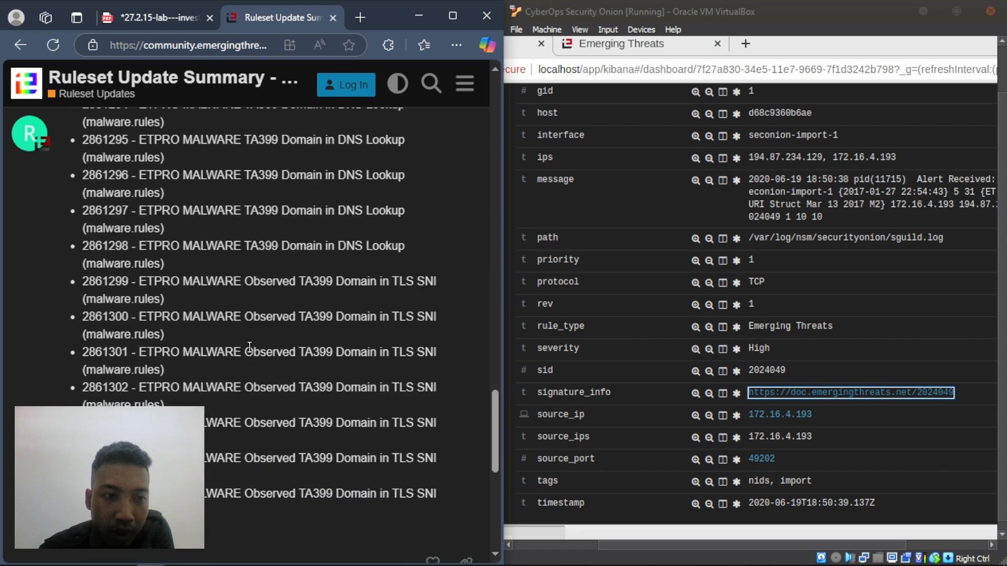
scroll(237, 304, "up", 20)
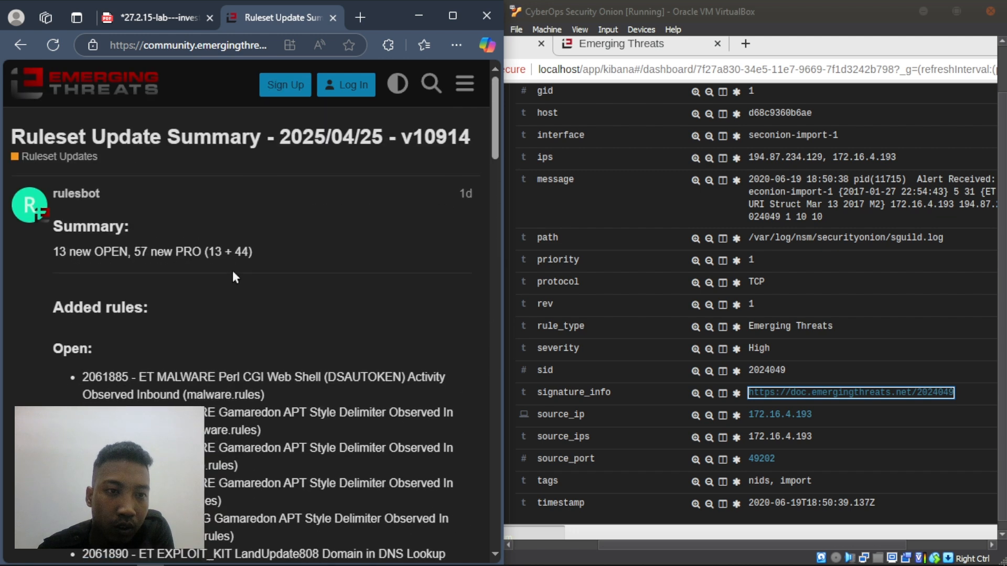
- Go back to the Ruleset Updates list, scroll to March 2025 summaries like v10882, and briefly recheck the PDF
left_click(20, 45)
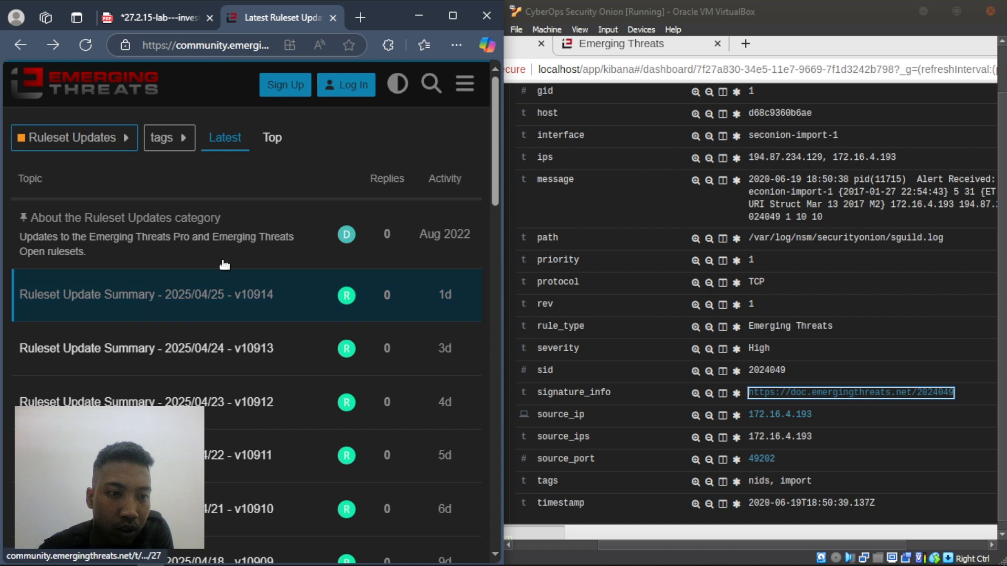
scroll(236, 346, "down", 7)
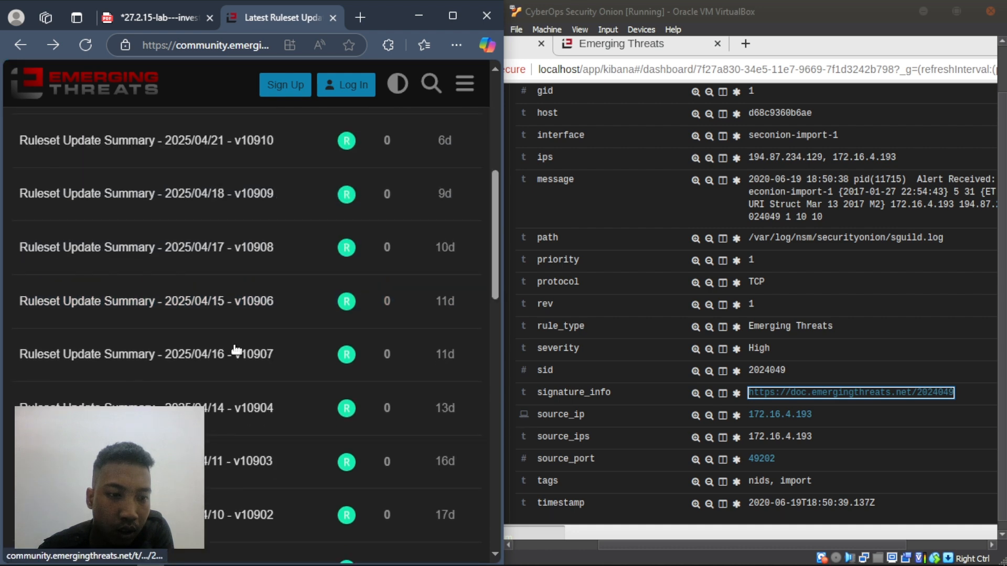
scroll(234, 340, "up", 7)
scroll(262, 223, "down", 20)
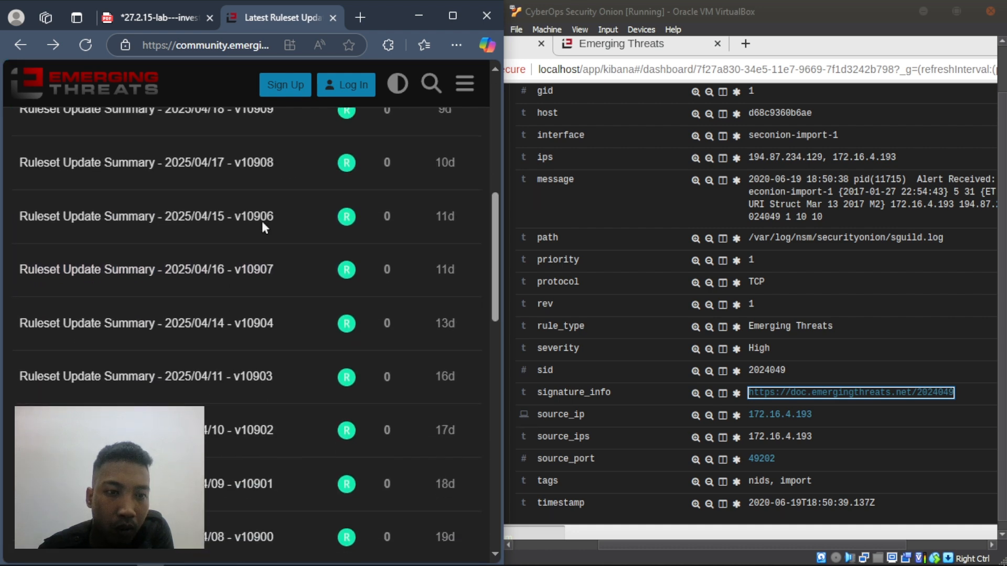
left_click(155, 14)
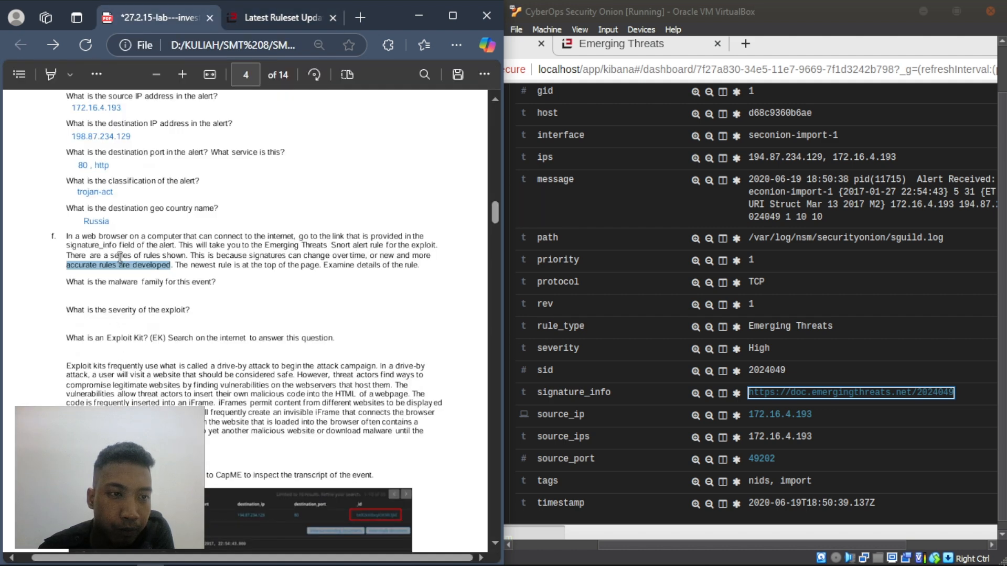
left_click(273, 21)
- Scroll the Ruleset Updates list to load older summaries back to December 2024's v10790
scroll(164, 337, "down", 15)
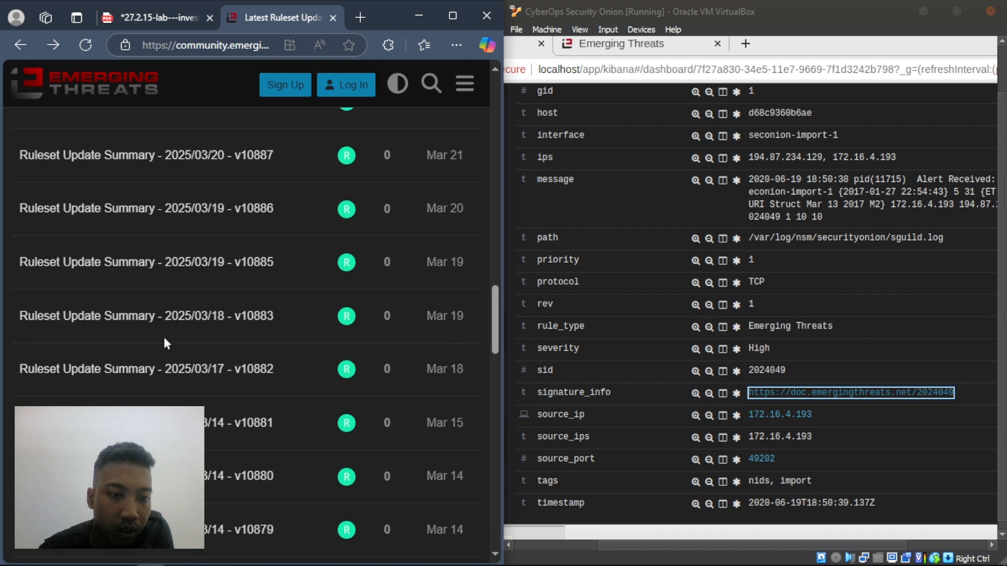
scroll(165, 339, "down", 13)
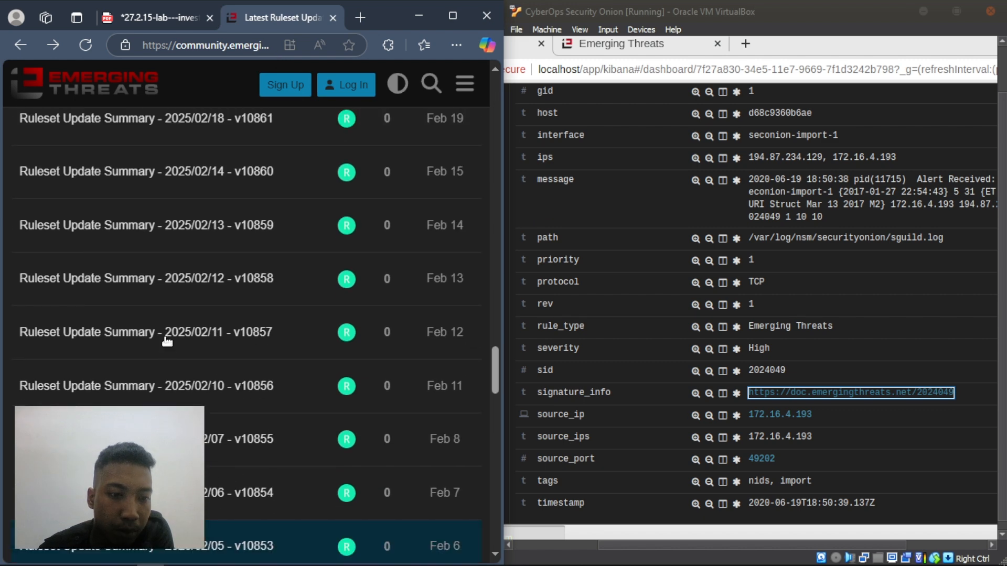
scroll(162, 342, "down", 9)
scroll(165, 343, "up", 6)
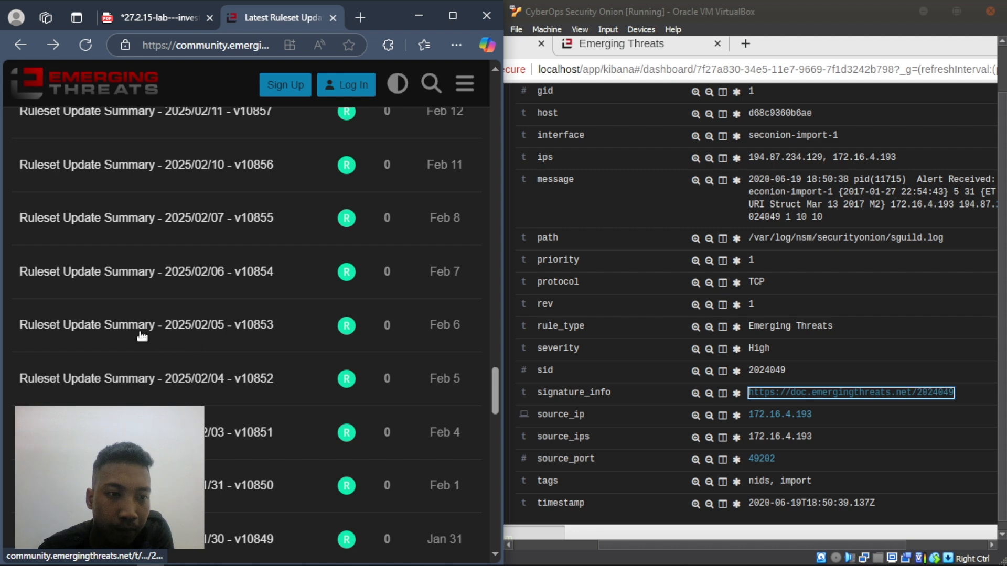
scroll(328, 312, "down", 8)
scroll(323, 327, "down", 17)
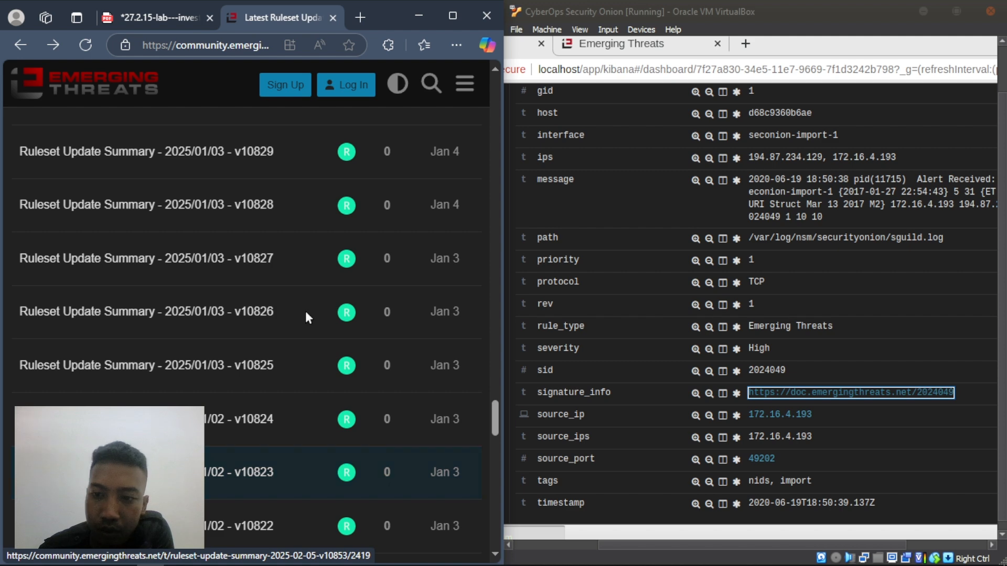
scroll(306, 312, "down", 20)
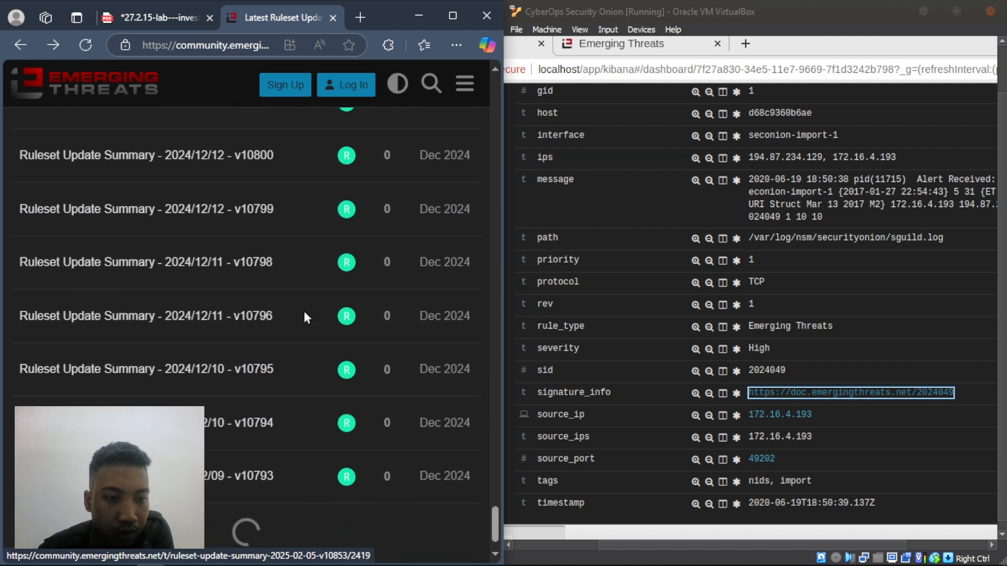
scroll(304, 316, "down", 10)
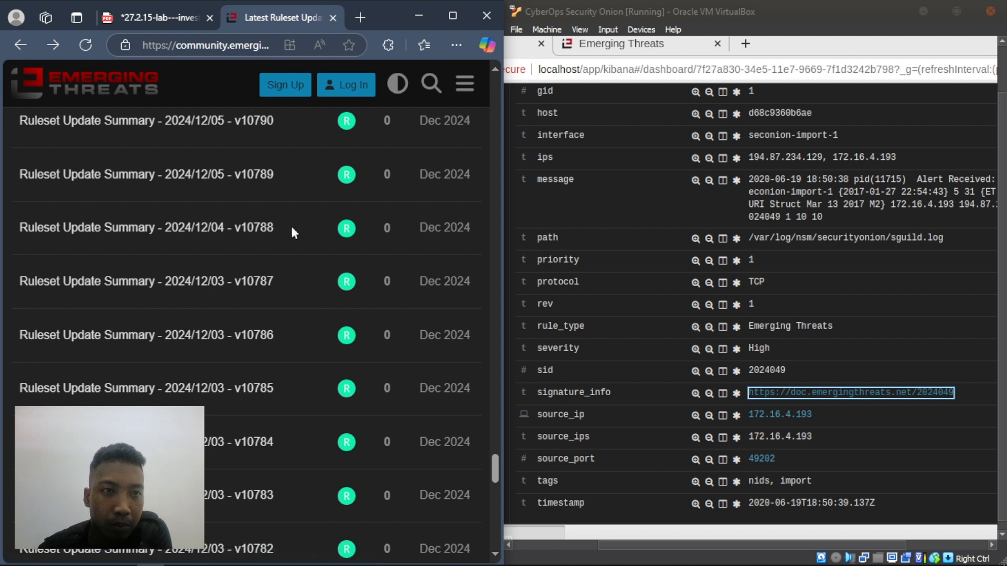
- Search the topic list for 2024049, find 0 matches, and go back to the category overview
key("ctrl+f")
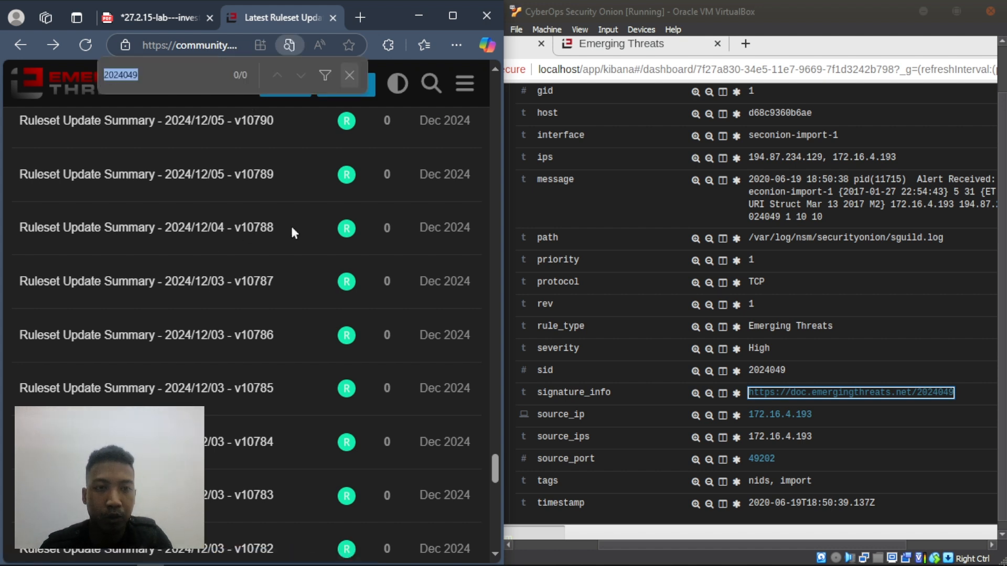
left_click(164, 64)
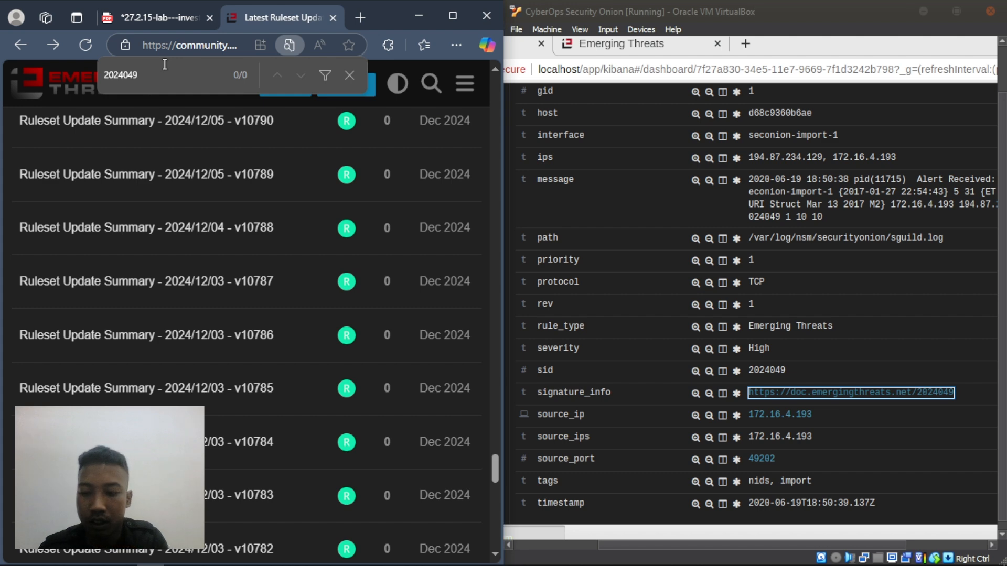
left_click(19, 45)
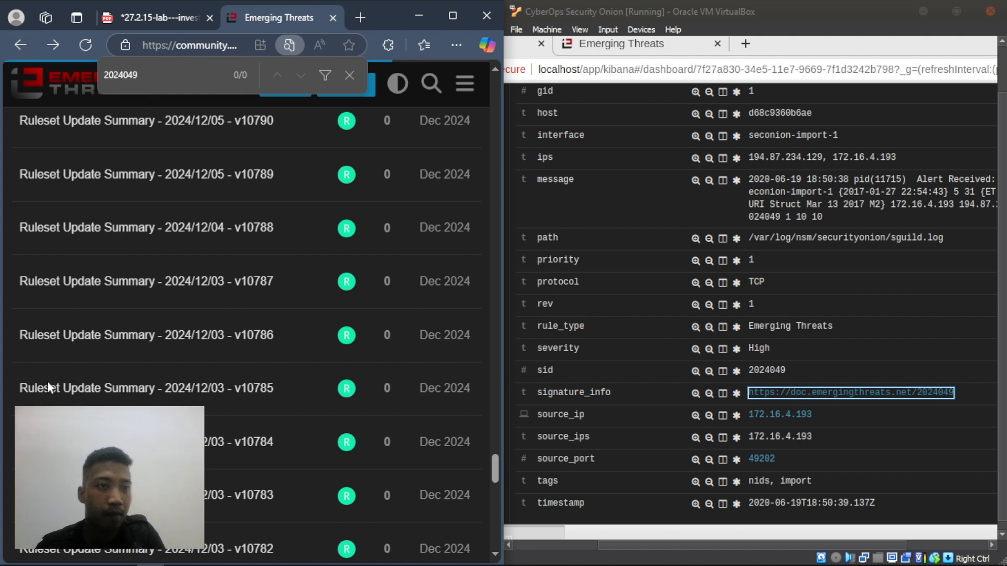
- Close the find bar and read the About the Rule Signatures category topic
left_click(349, 75)
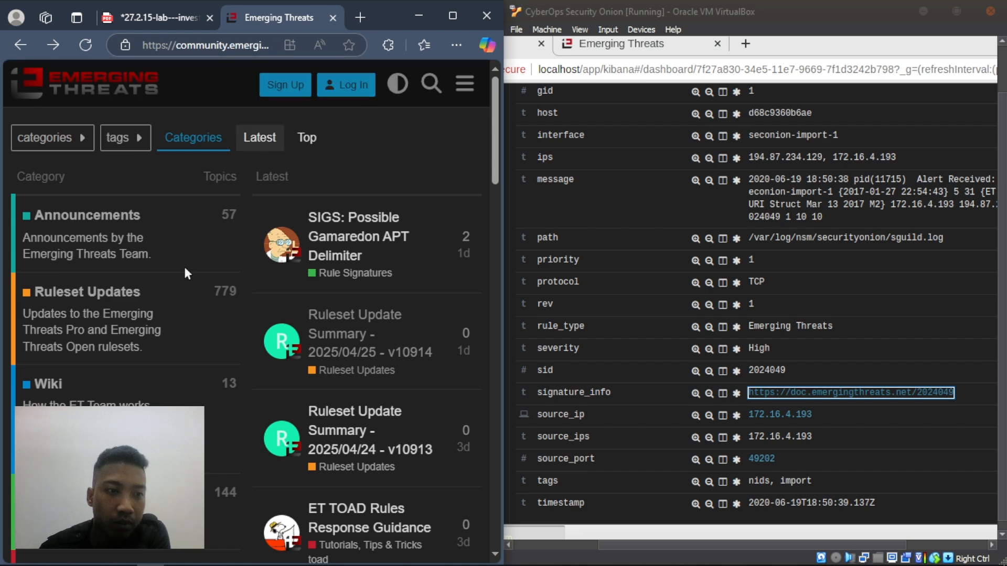
scroll(111, 252, "down", 4)
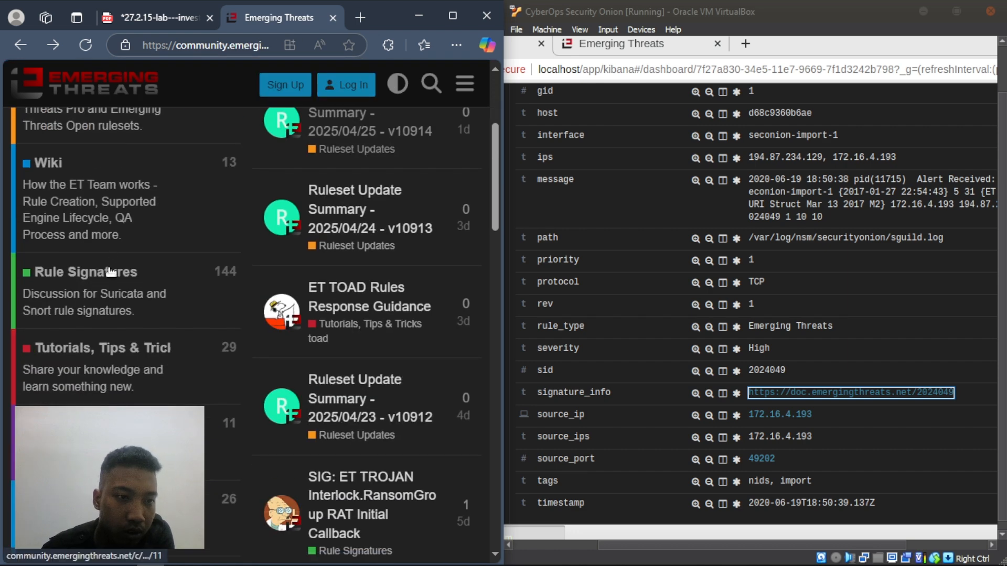
left_click(111, 272)
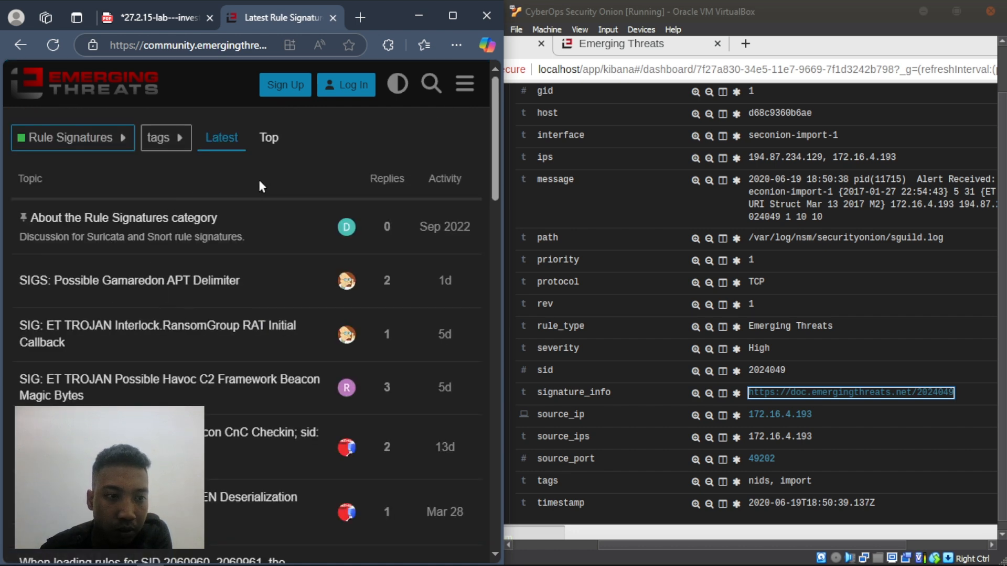
left_click(175, 221)
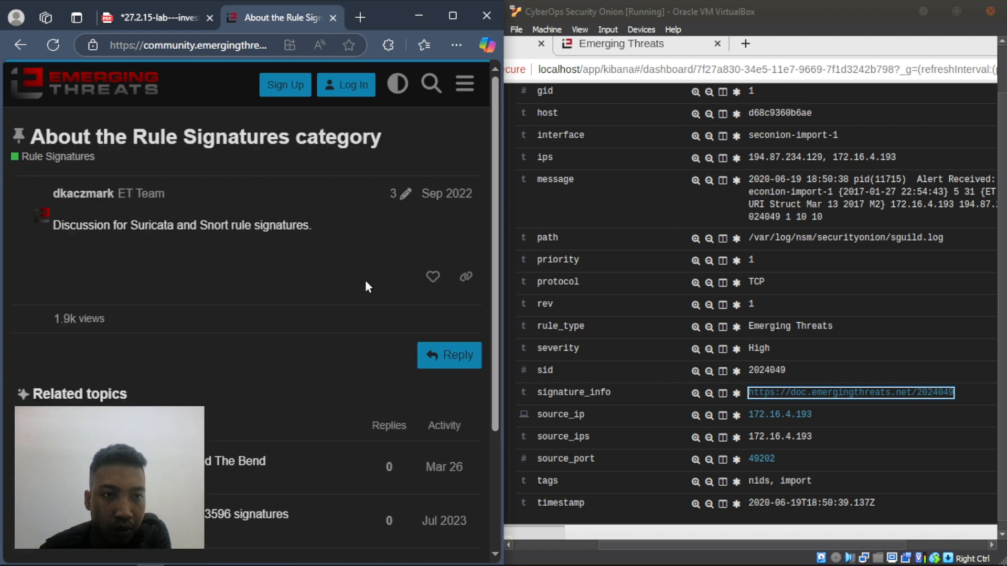
scroll(294, 280, "down", 3)
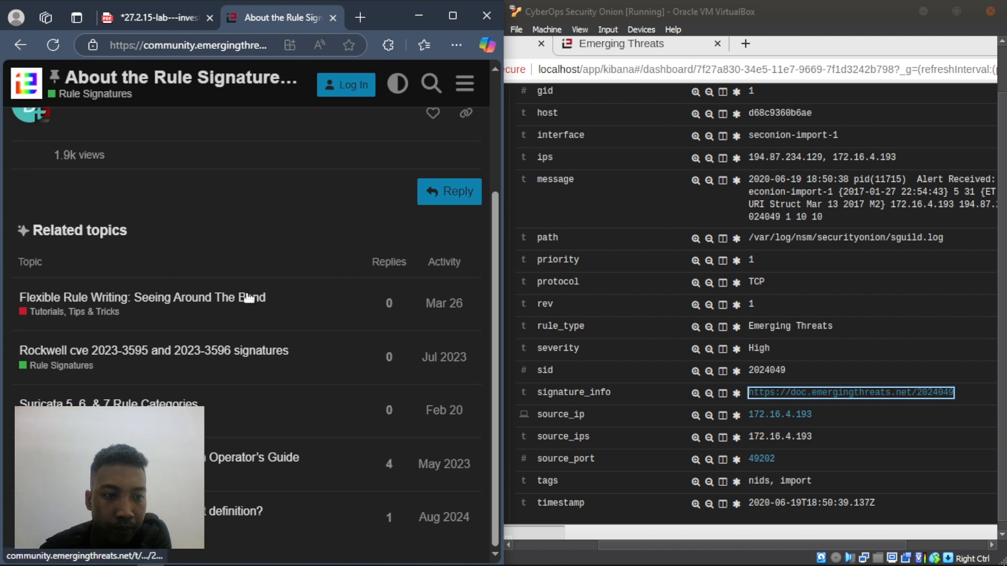
scroll(246, 296, "up", 3)
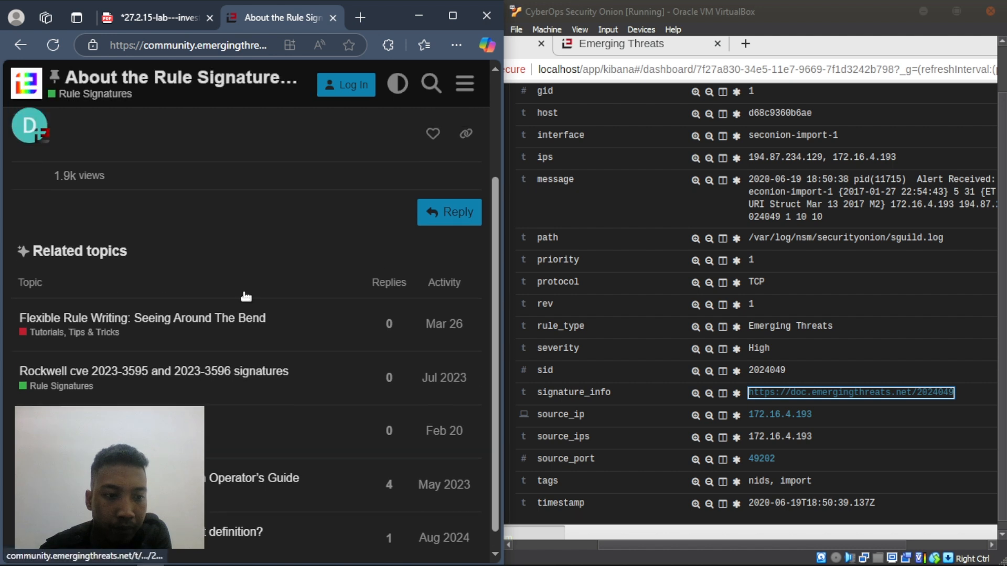
- Navigate back to the v10914 summary and open a blank new tab
left_click(20, 45)
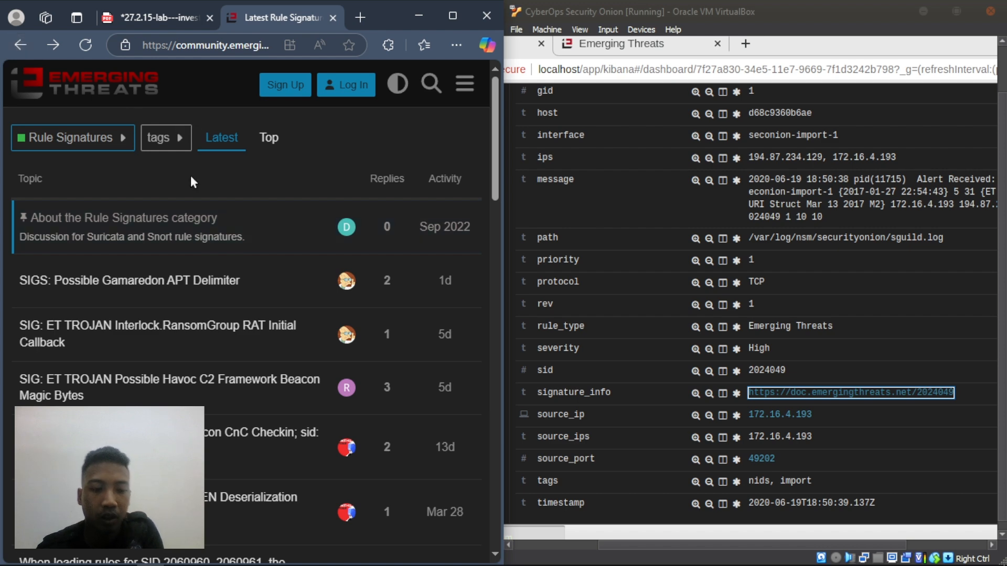
key("alt+Right")
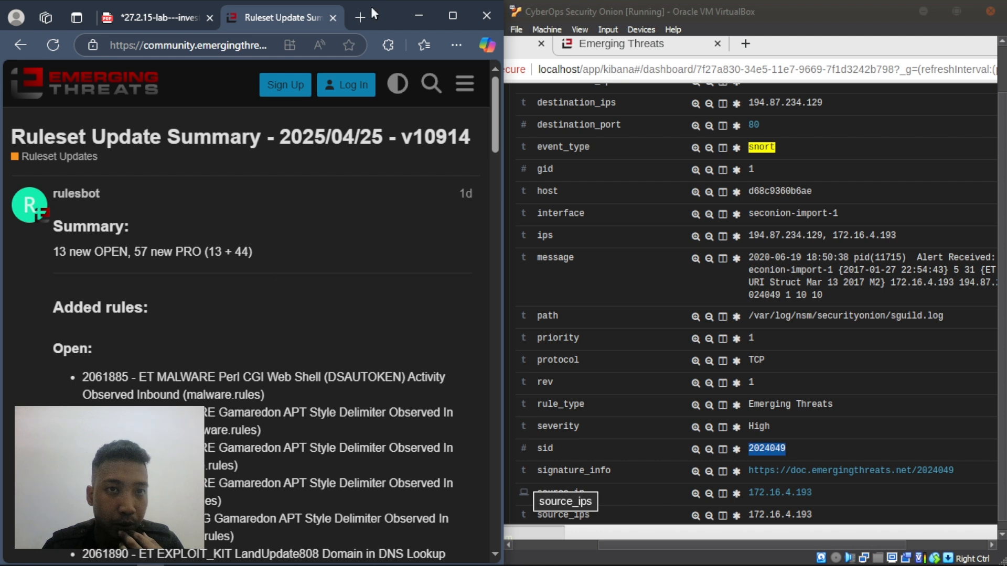
left_click(361, 20)
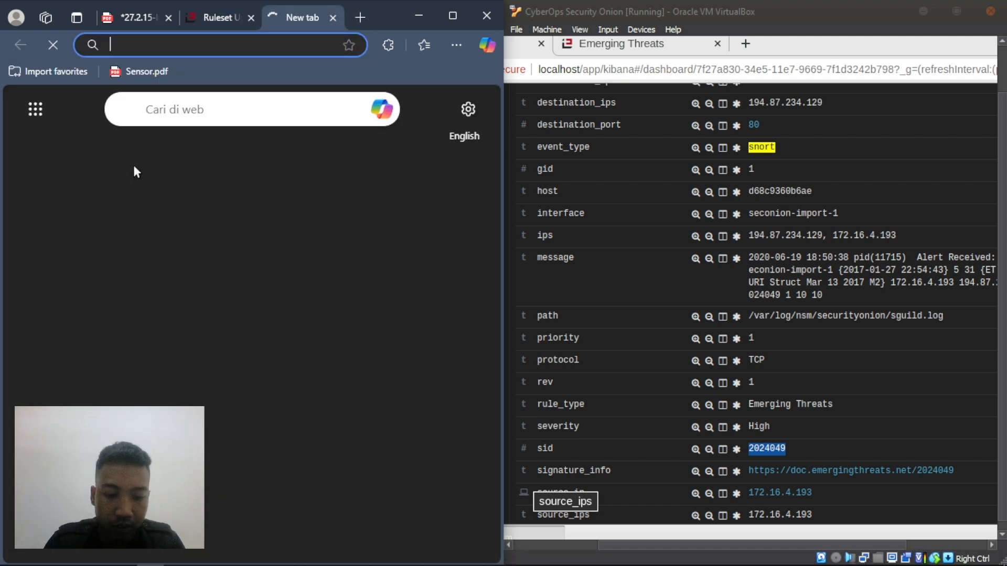
- Search Bing for 'signature info 2024049' and skim the results
type("signa")
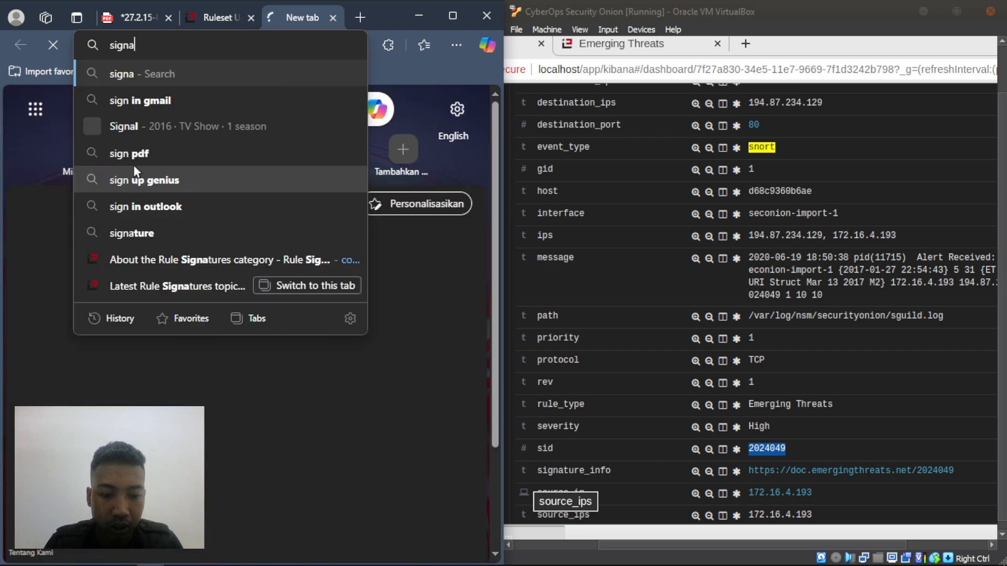
type("ture info")
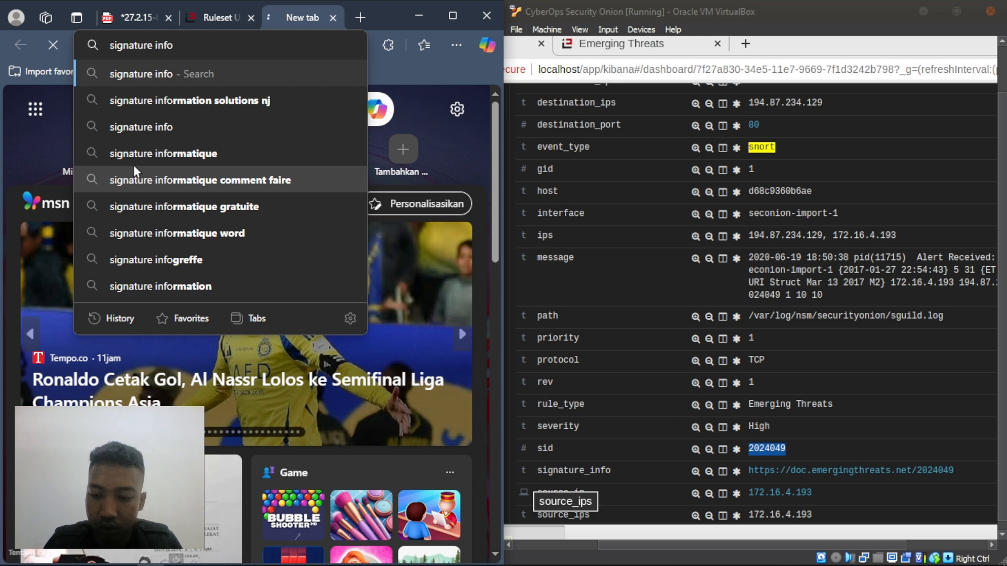
type(" 202")
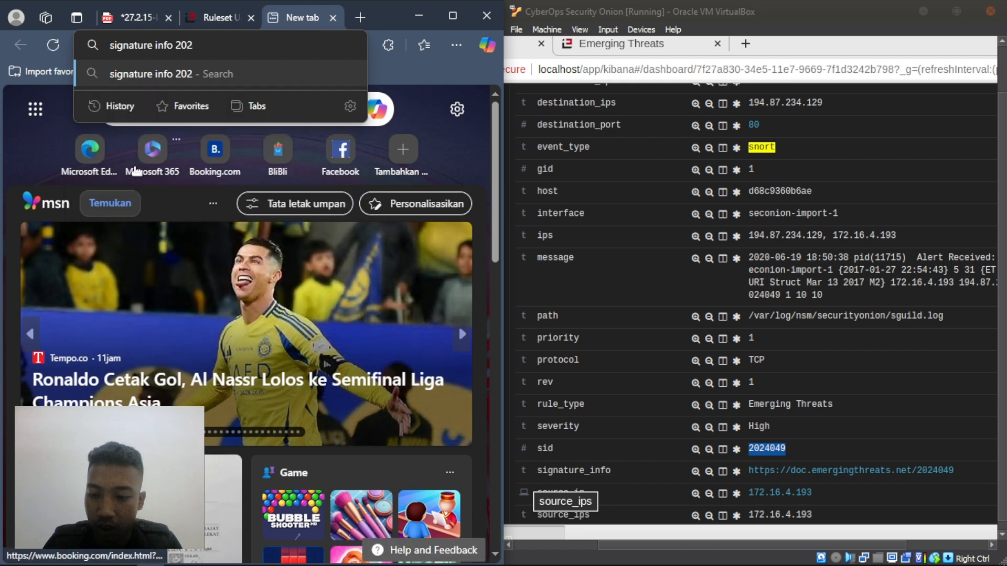
type("4049")
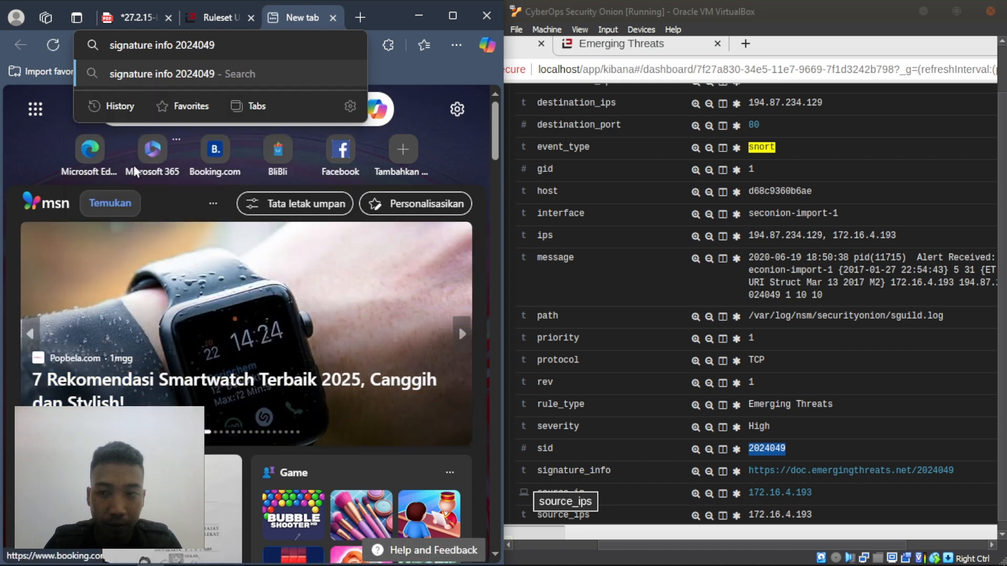
key("Return")
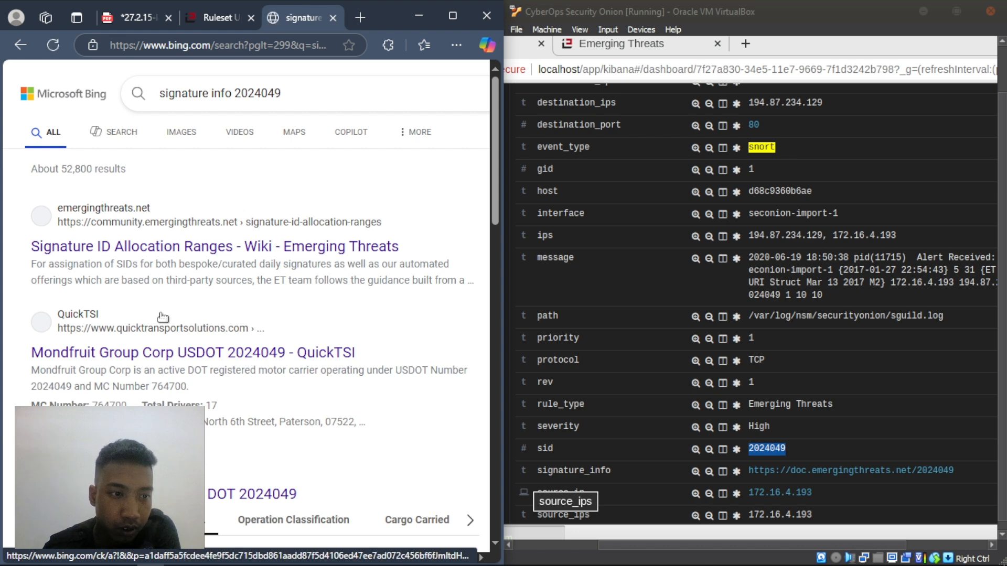
scroll(163, 316, "down", 7)
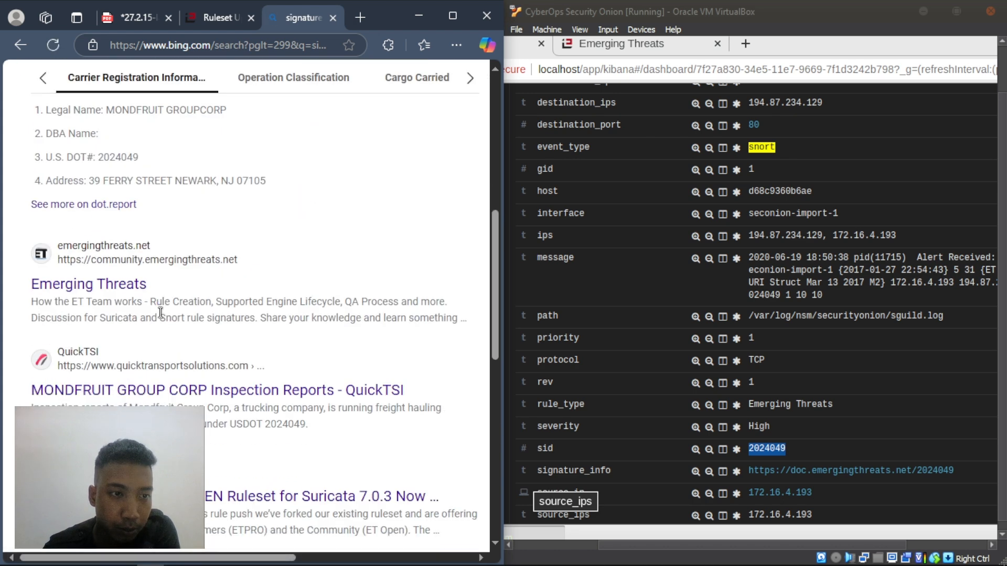
scroll(160, 312, "down", 3)
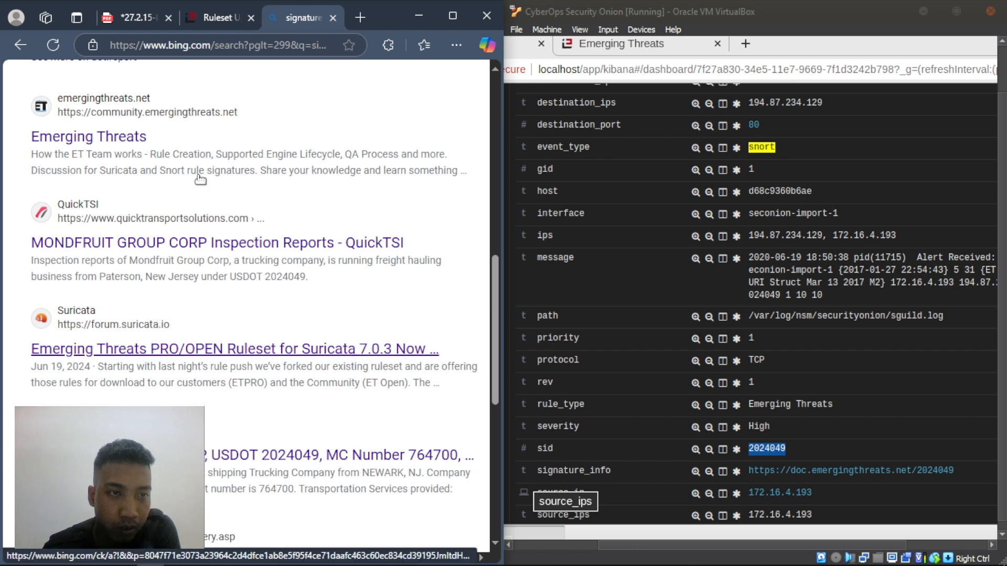
scroll(170, 212, "up", 10)
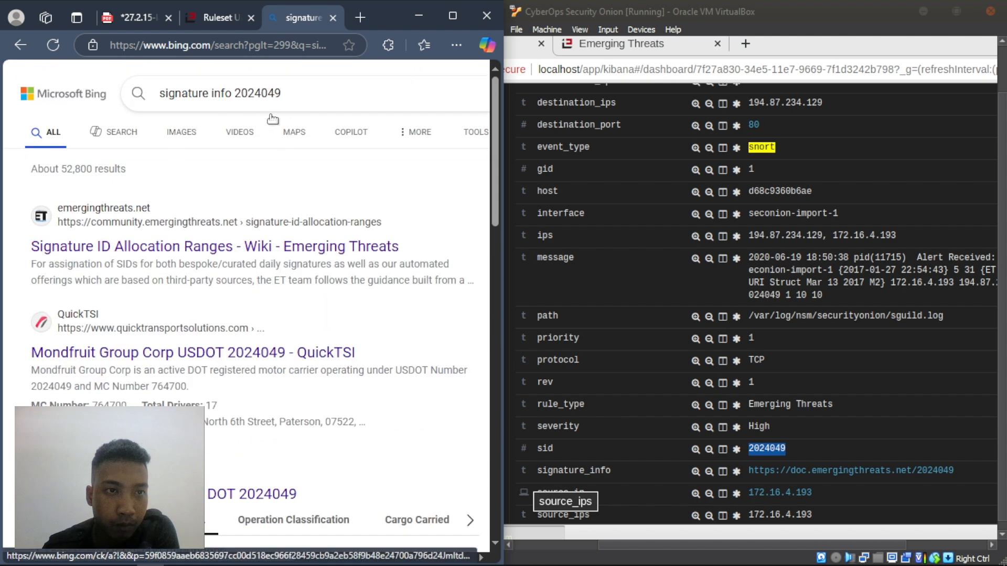
- Refine the query to 'signature info 2024049 emerging threats' and scroll the roughly 177,000 results
left_click(297, 94)
type("emerging threats")
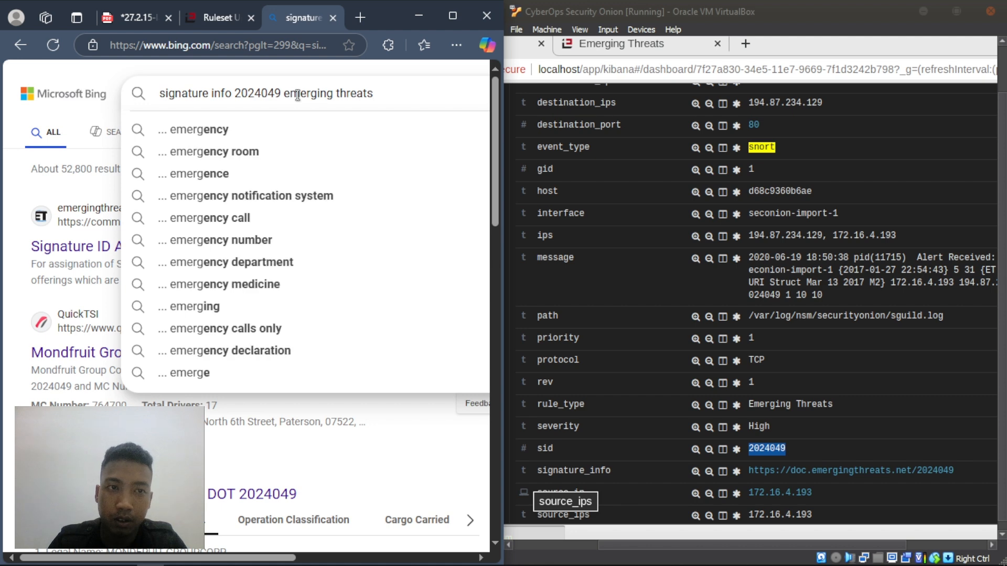
key("Return")
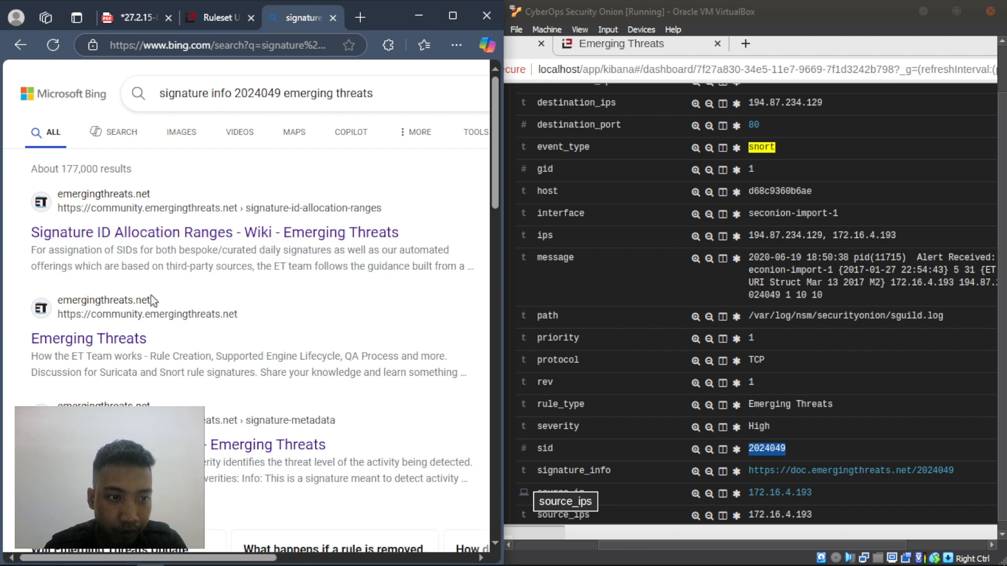
scroll(149, 312, "down", 3)
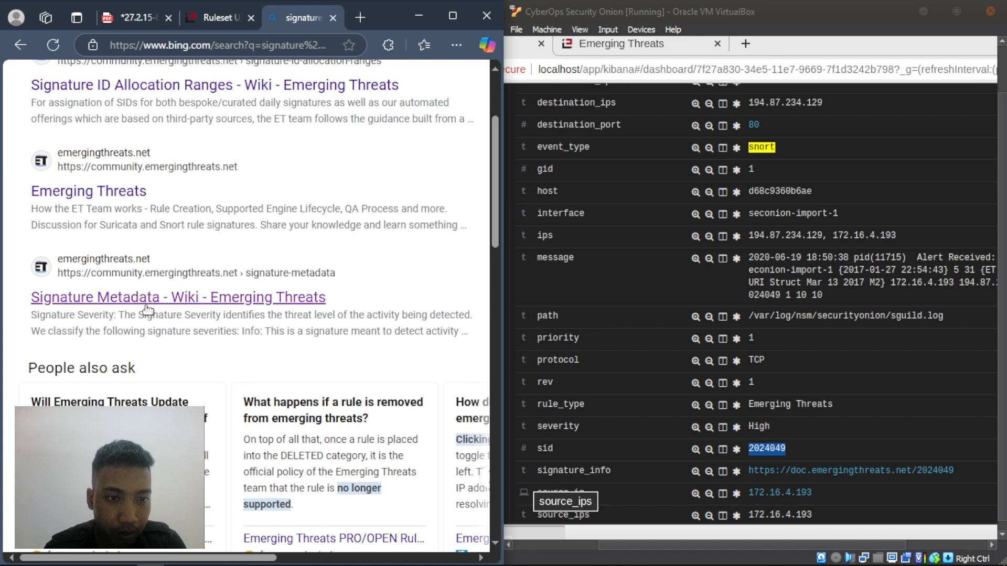
scroll(148, 310, "down", 9)
scroll(152, 308, "down", 4)
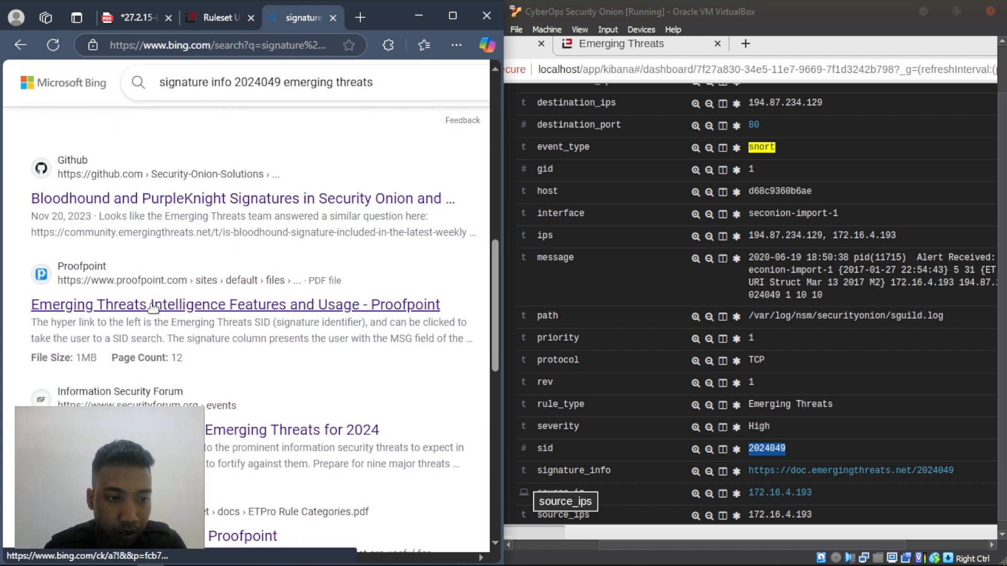
scroll(152, 307, "down", 5)
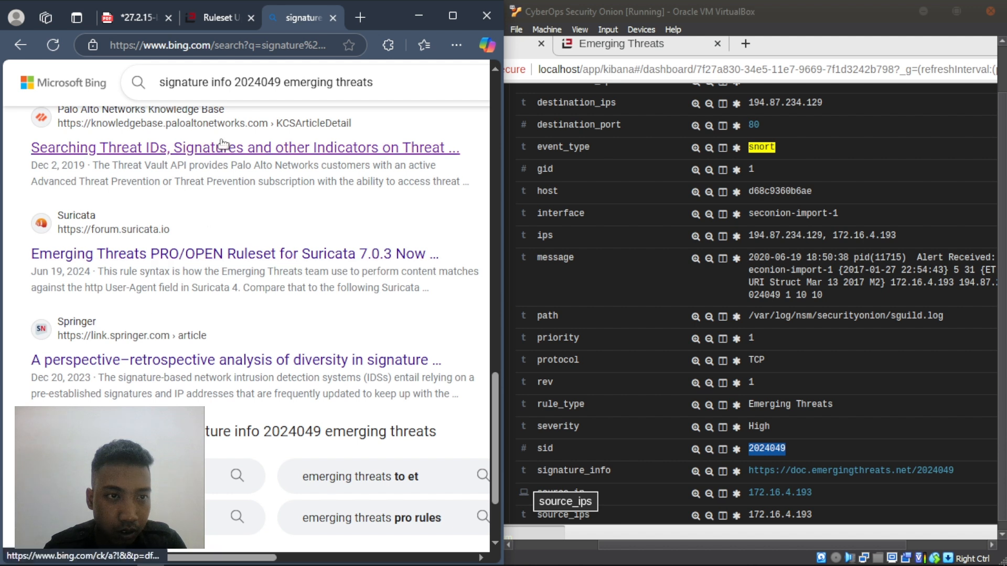
- Read the Palo Alto Networks Threat Vault signature-search article, then return to the Bing results
left_click(314, 291)
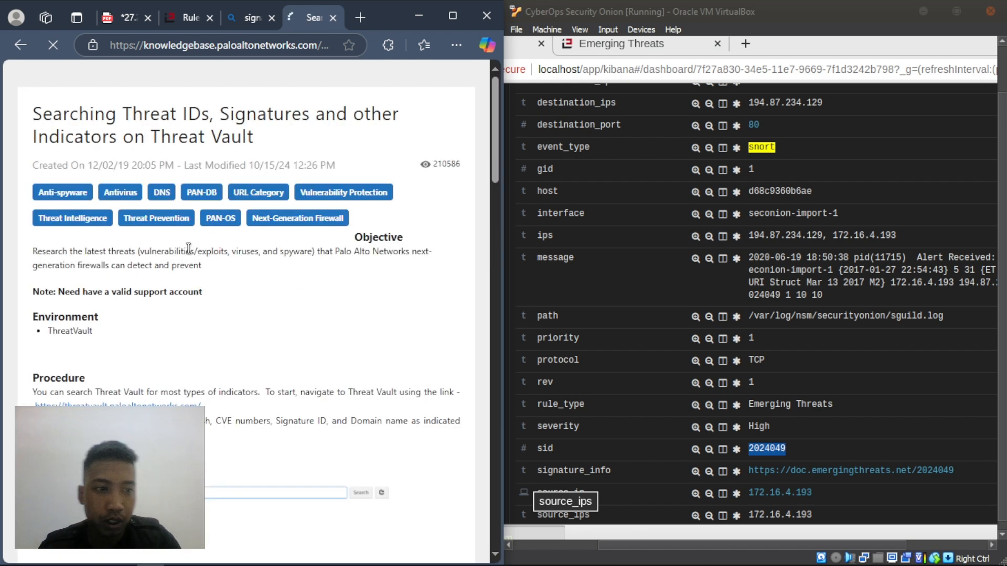
scroll(187, 305, "down", 4)
scroll(139, 261, "down", 15)
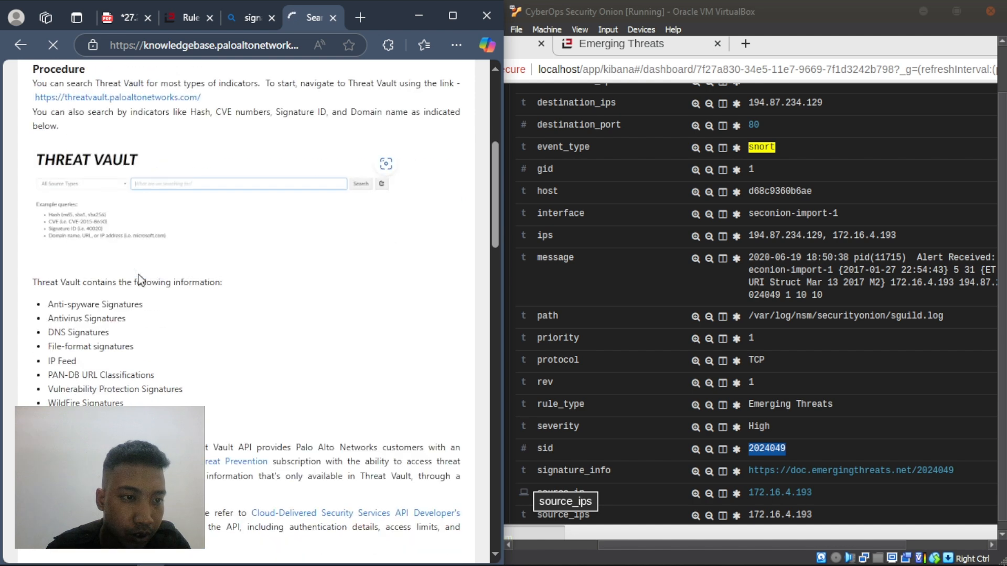
scroll(141, 279, "up", 8)
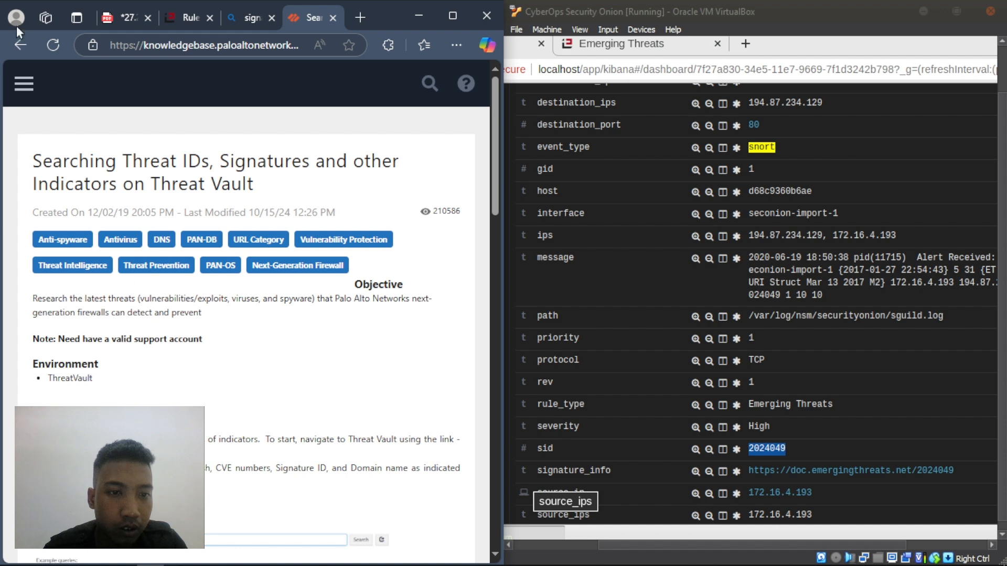
left_click(20, 44)
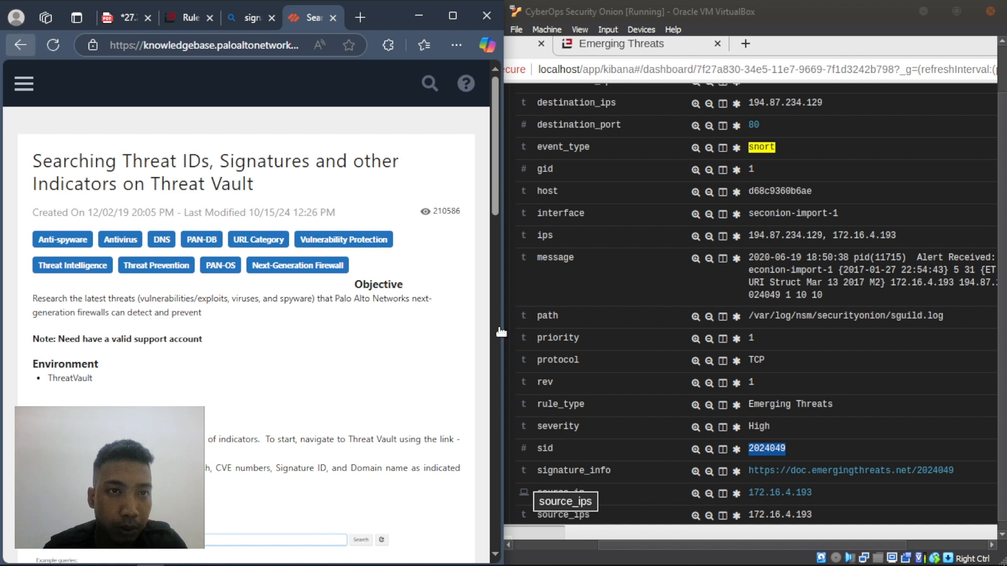
- Open the Emerging Threats Signature ID Allocation Ranges result from the Bing list
scroll(154, 300, "down", 4)
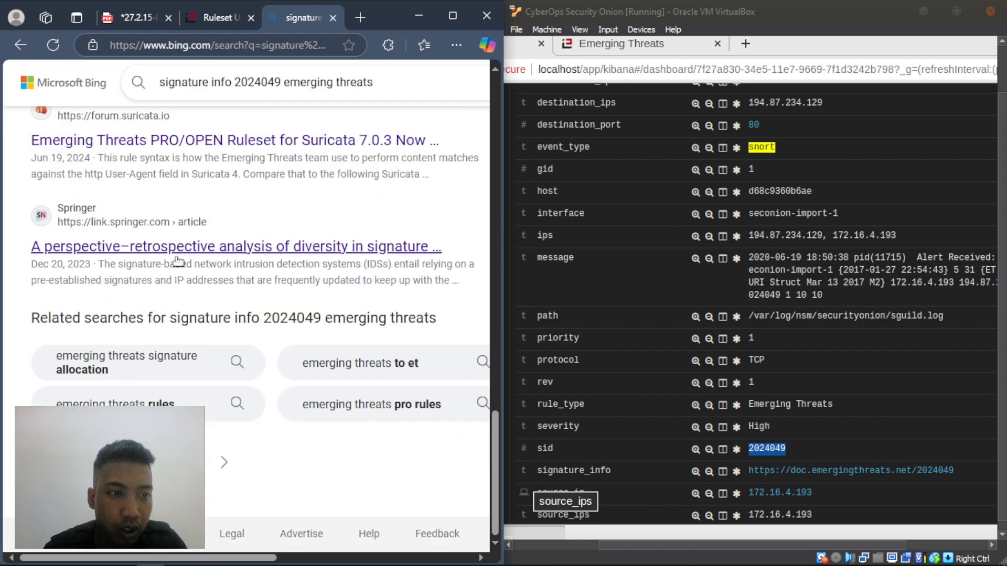
scroll(178, 260, "up", 10)
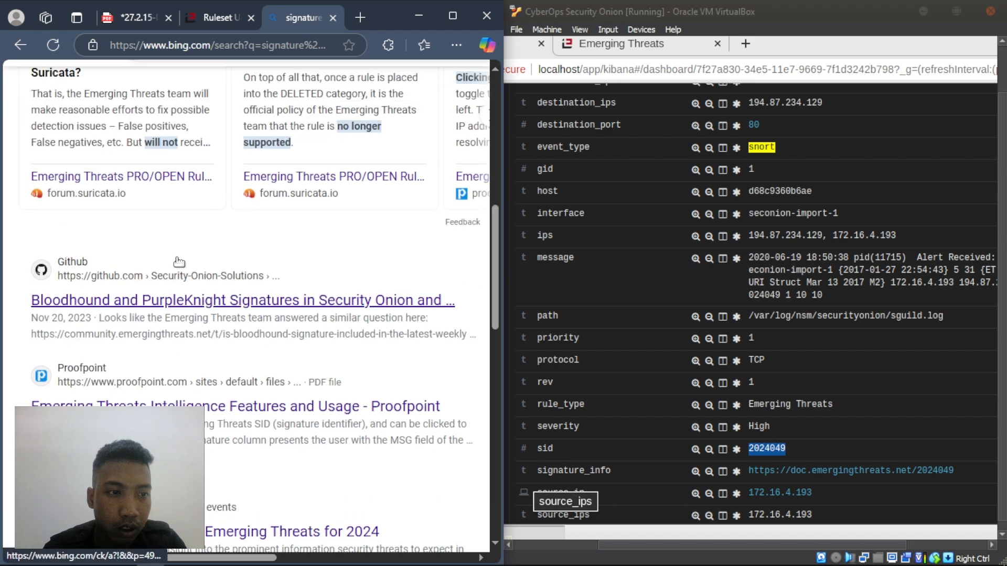
scroll(167, 397, "up", 10)
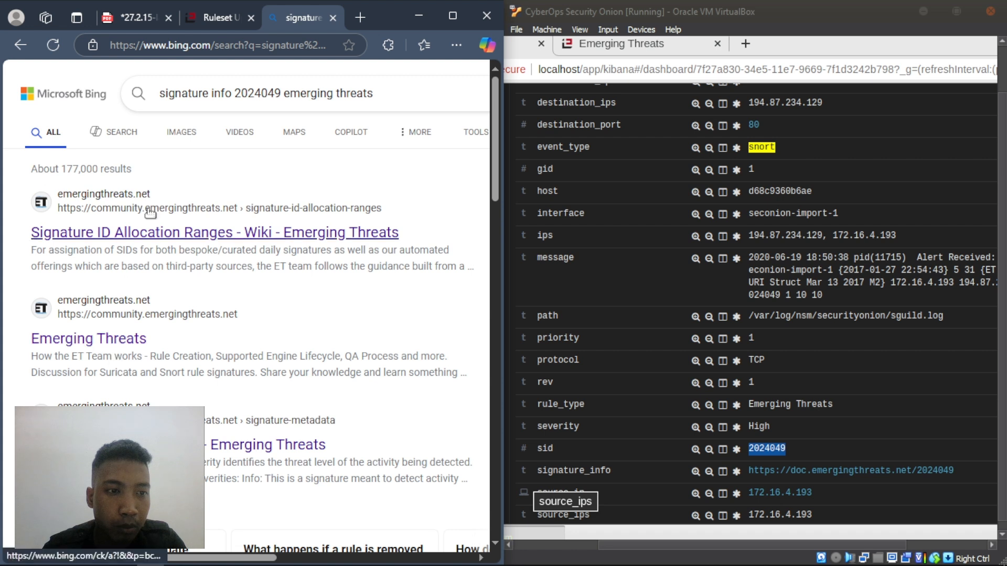
left_click(150, 237)
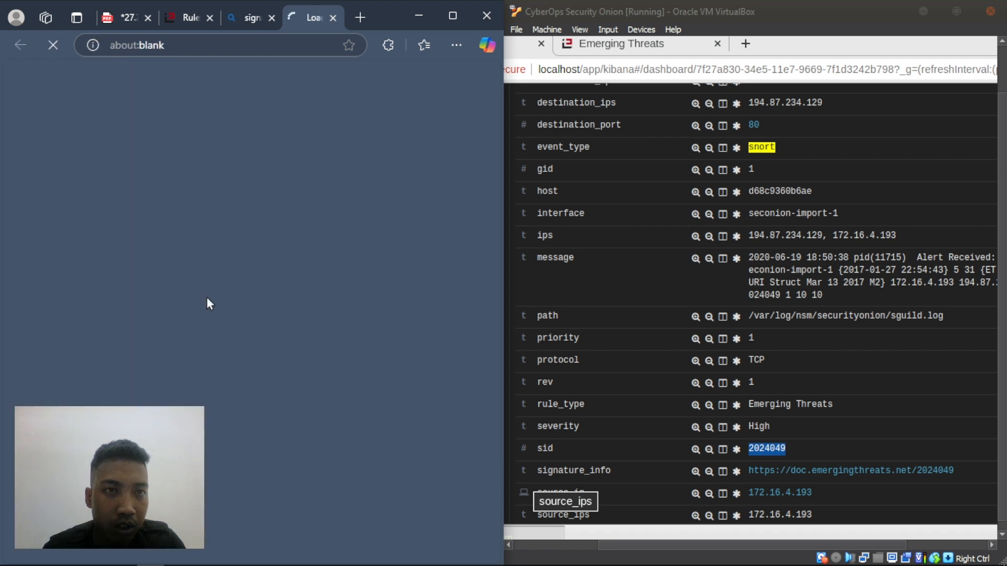
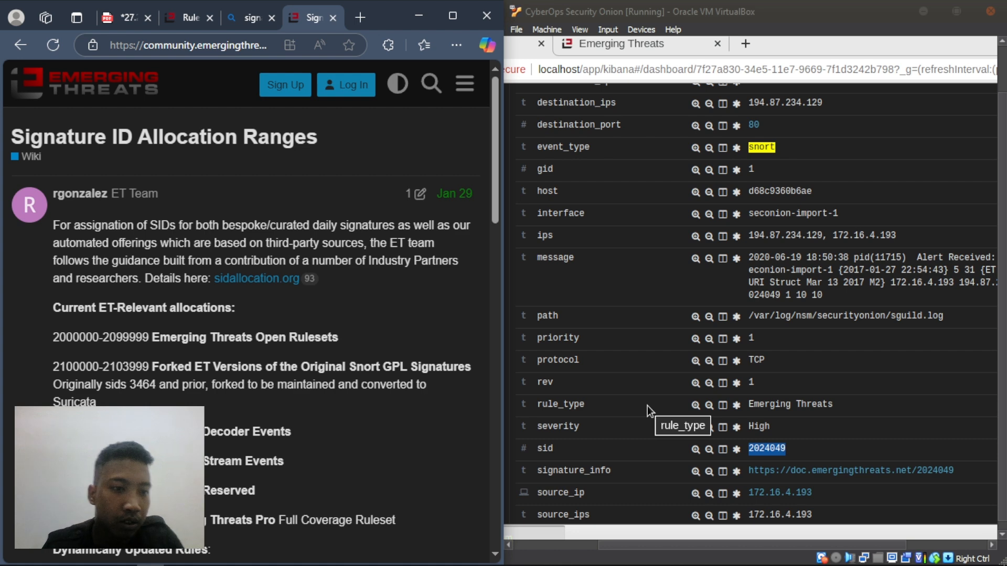
- Scroll the Signature ID Allocation Ranges post, then open its sidallocation.org link in a new tab
scroll(247, 315, "down", 3)
scroll(193, 282, "down", 1)
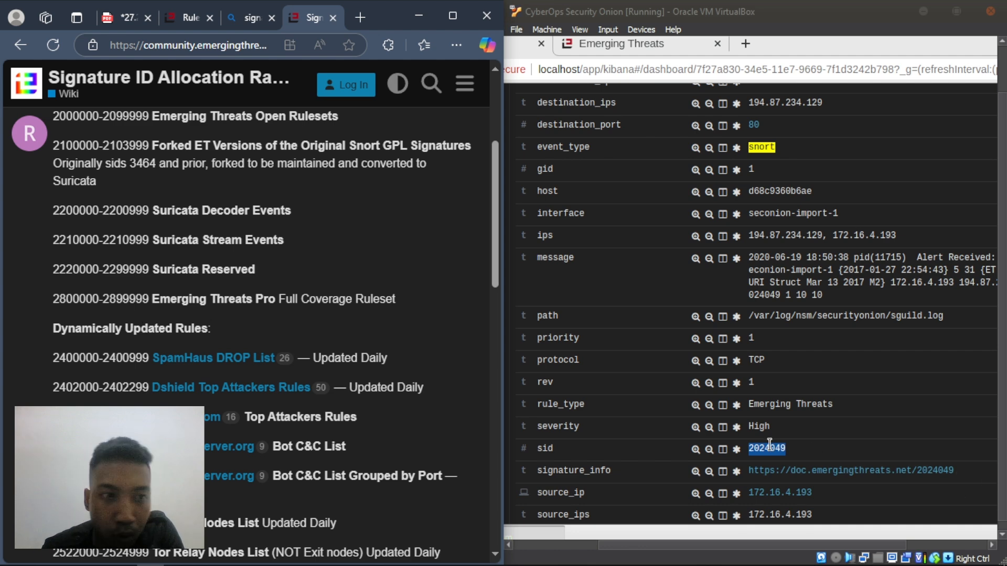
scroll(174, 239, "down", 8)
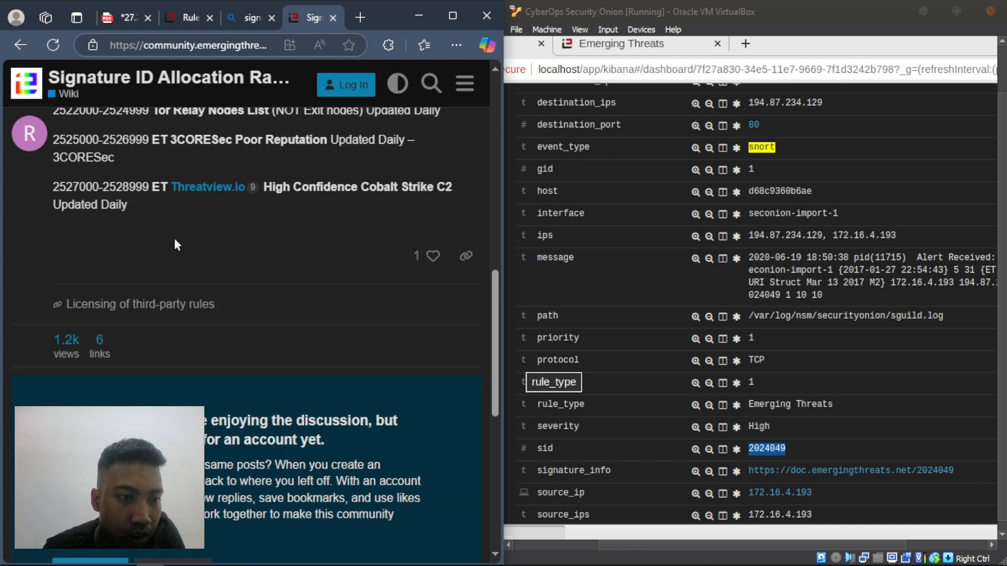
scroll(175, 239, "down", 8)
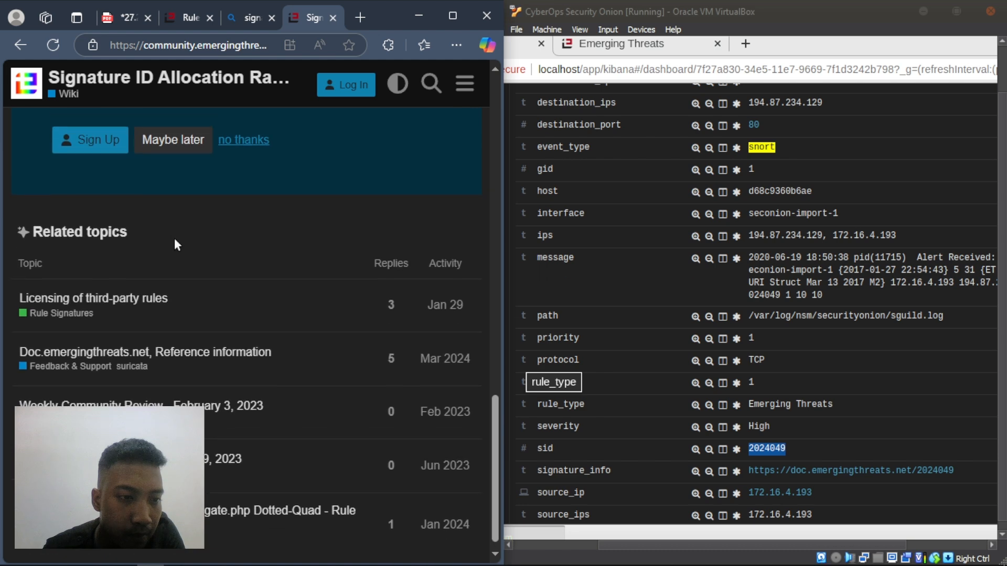
key("Home")
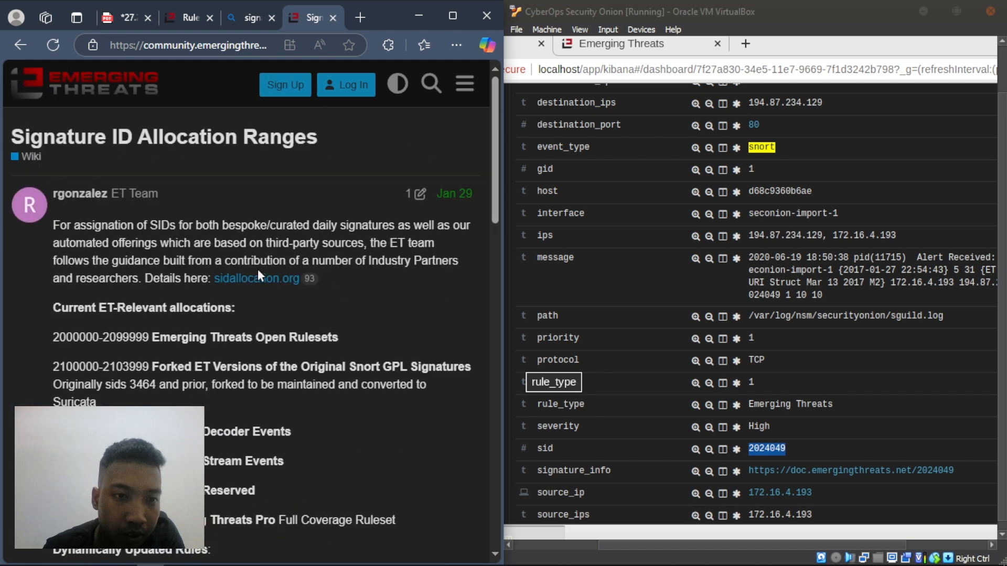
right_click(252, 282)
left_click(276, 290)
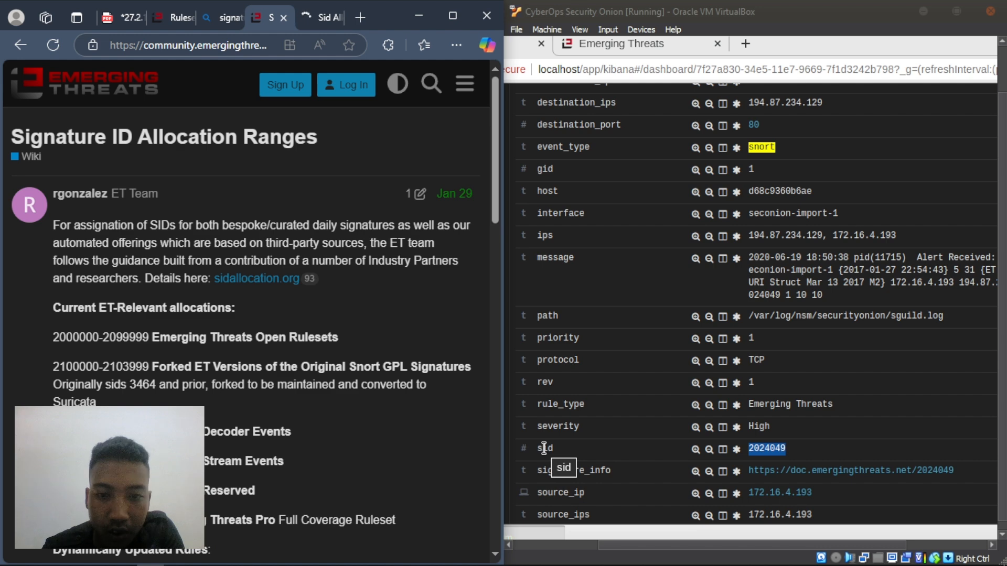
- Browse the sidallocation.org SID range table and open the Emerging Threats Open entry in a new tab
left_click(322, 17)
scroll(211, 245, "down", 5)
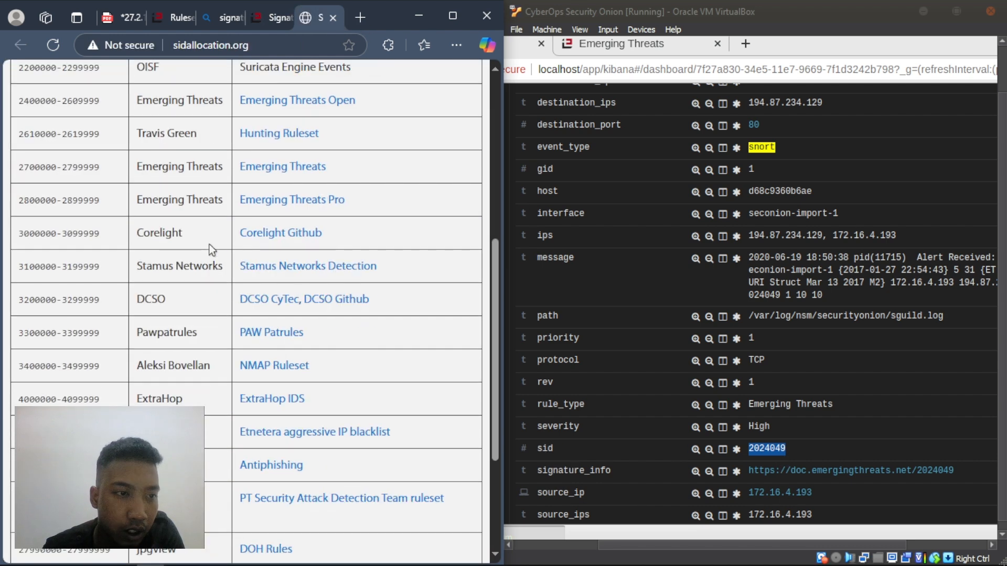
scroll(37, 177, "up", 1)
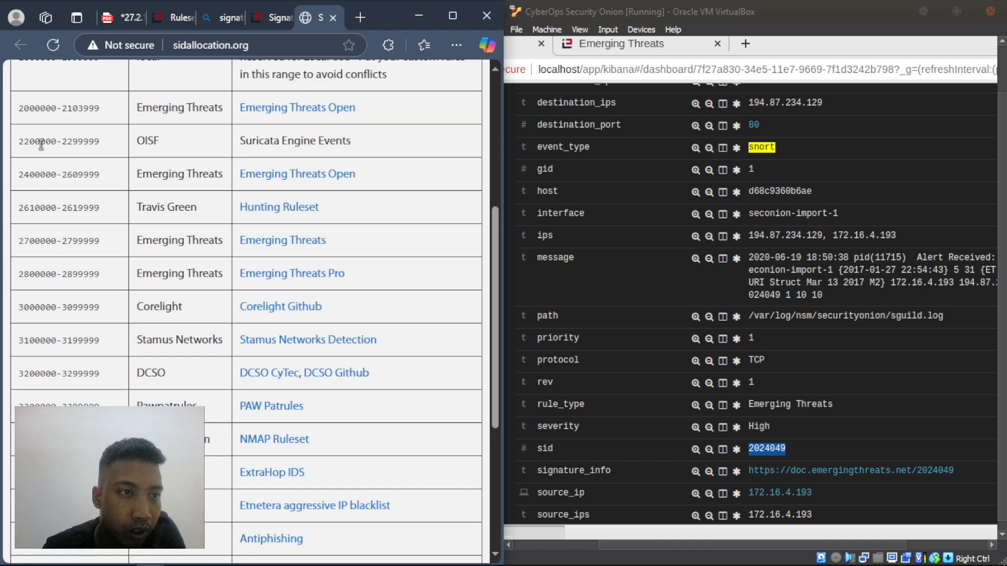
scroll(212, 118, "up", 3)
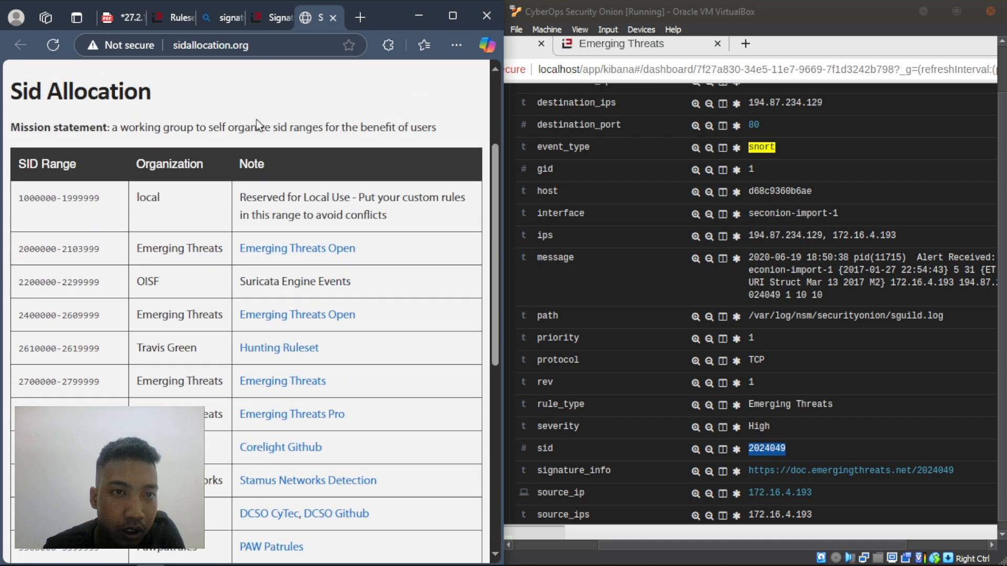
scroll(180, 166, "down", 5)
scroll(177, 172, "up", 1)
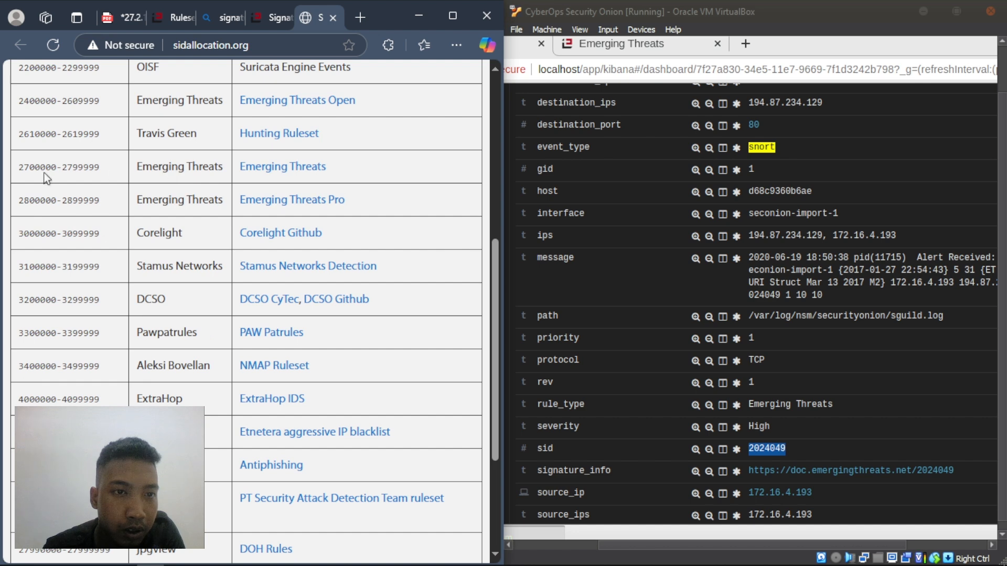
scroll(33, 184, "down", 4)
scroll(67, 205, "up", 7)
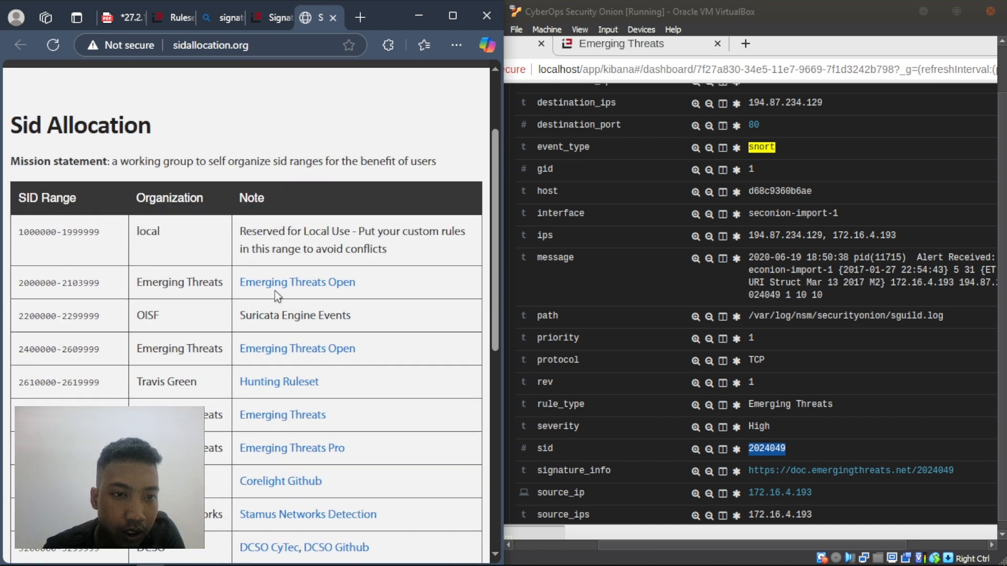
right_click(281, 290)
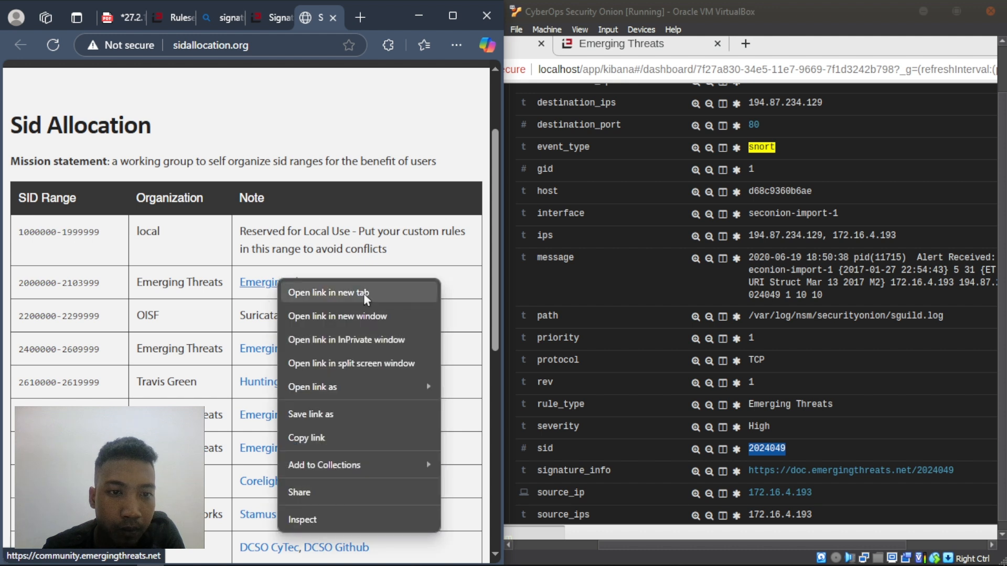
left_click(334, 253)
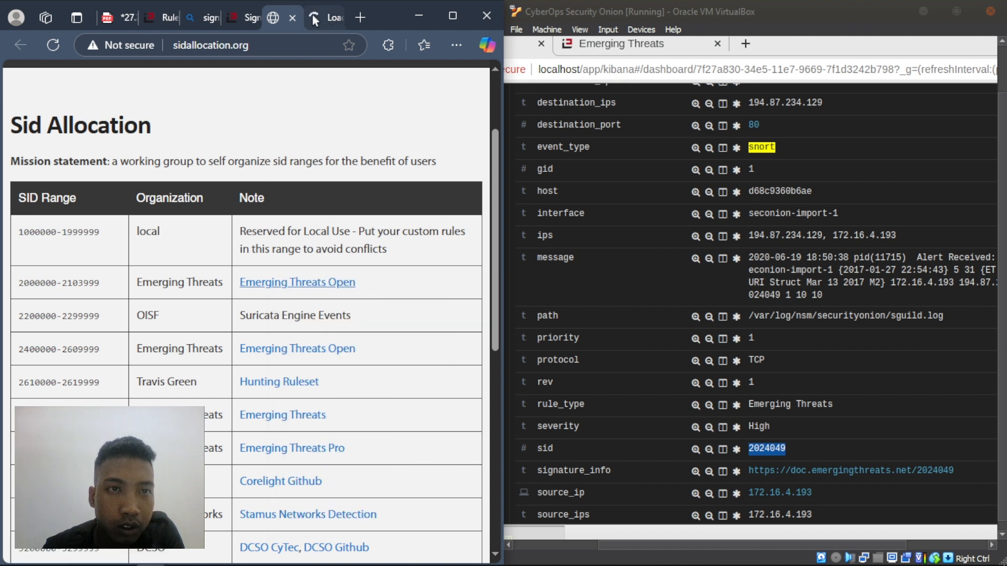
left_click(312, 13)
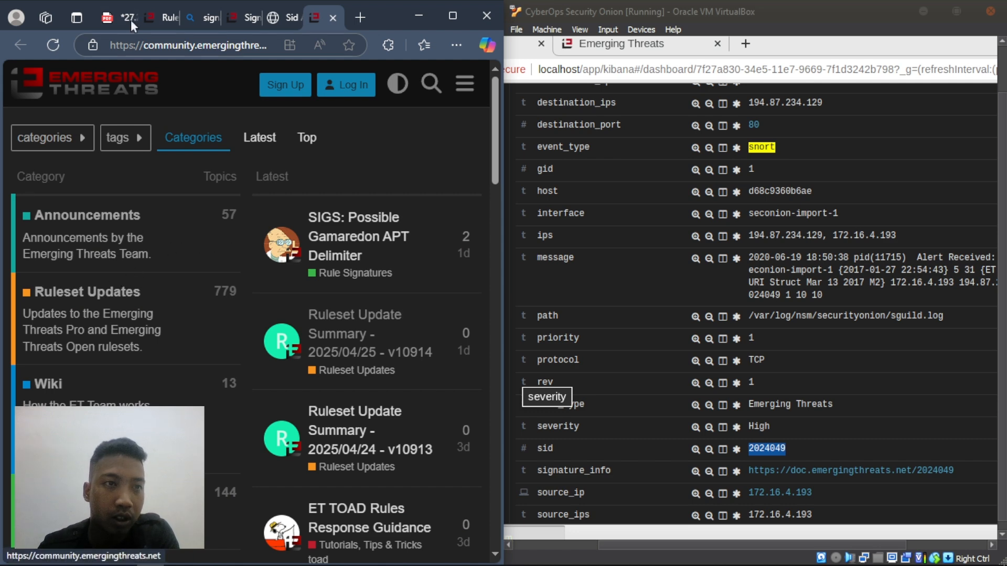
- Close the summary, Bing and two SID allocation tabs, open Ruleset Updates, and return to the PDF
left_click(157, 14)
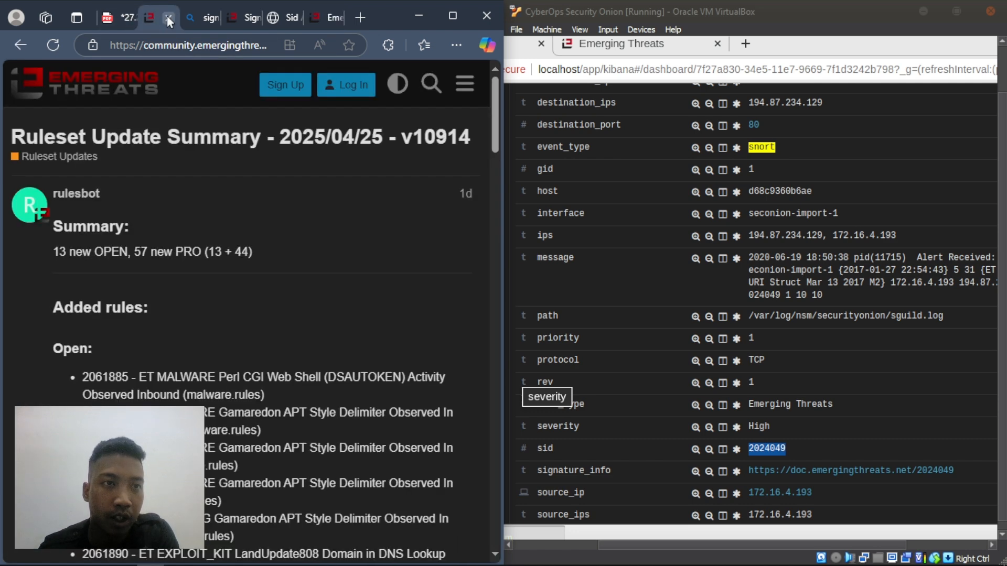
left_click(168, 18)
left_click(167, 17)
left_click(168, 17)
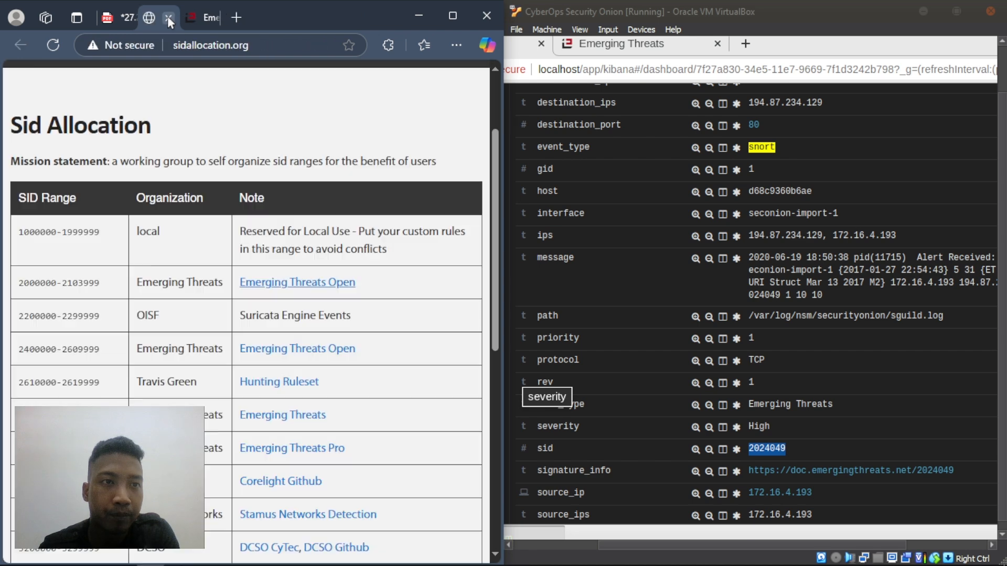
left_click(168, 18)
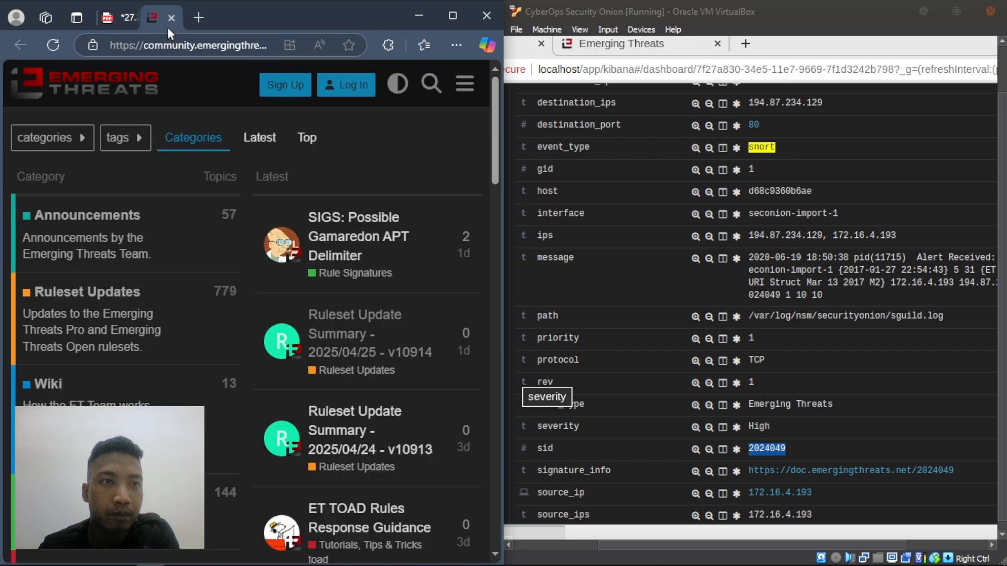
left_click(134, 300)
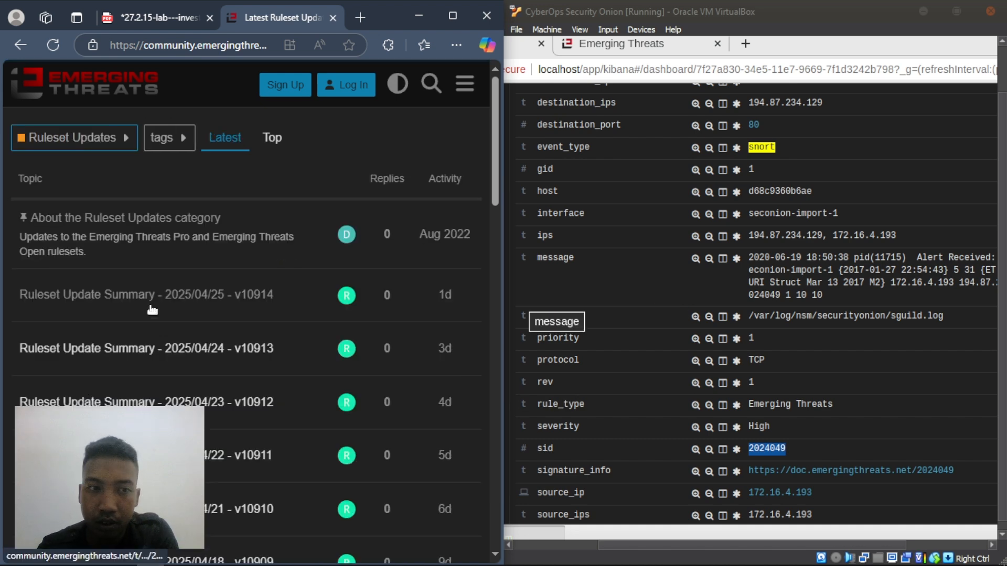
left_click(140, 17)
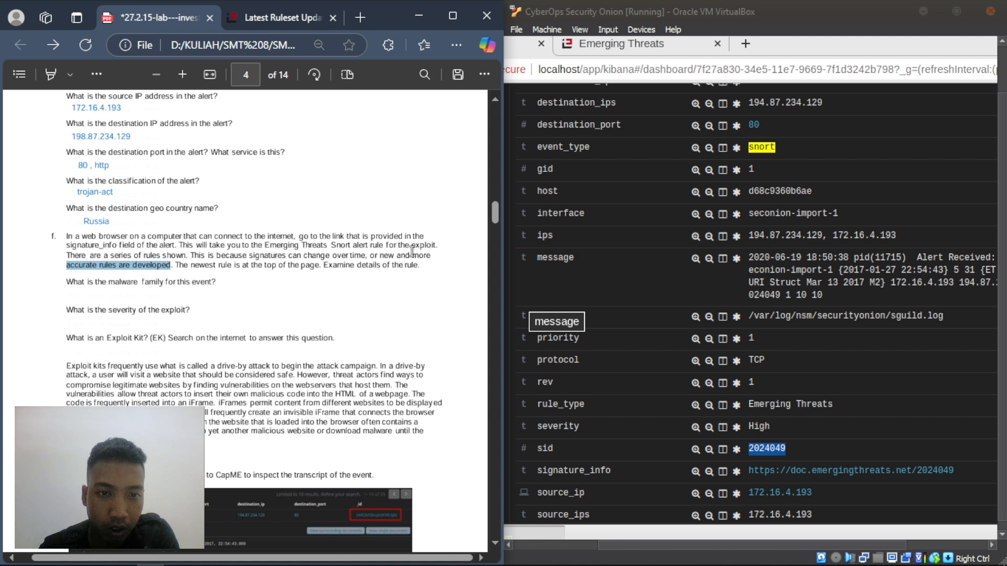
- Read step f's sentences on rule series and why signatures change, then go to Ruleset Updates
left_click(60, 269)
left_click_drag(68, 255, 174, 256)
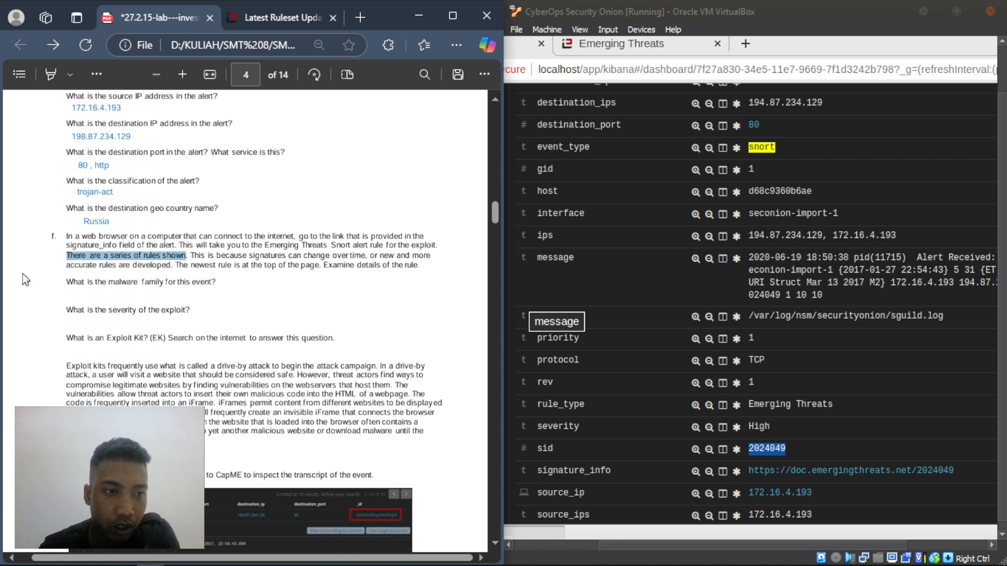
left_click(80, 275)
left_click_drag(189, 256, 427, 266)
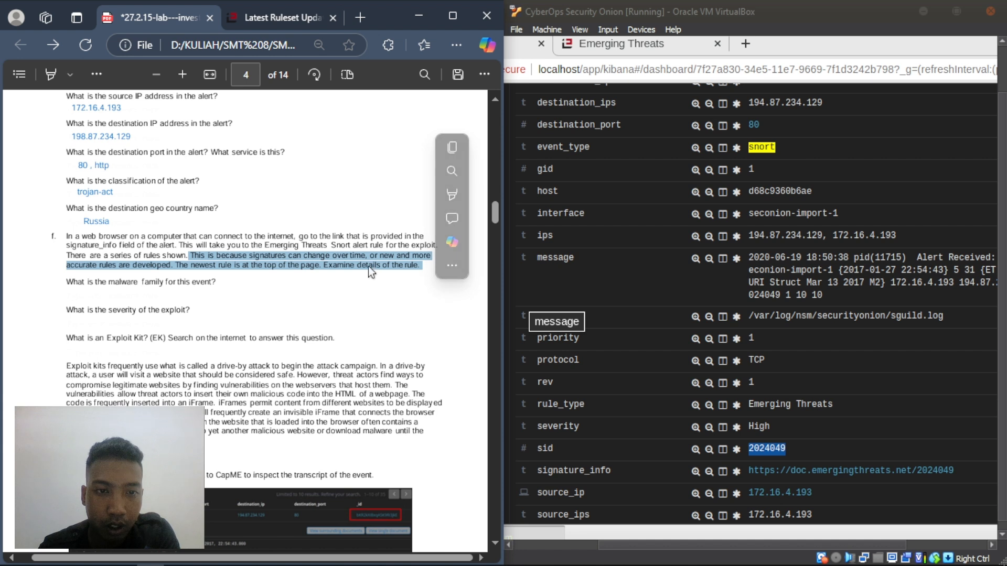
left_click(368, 265)
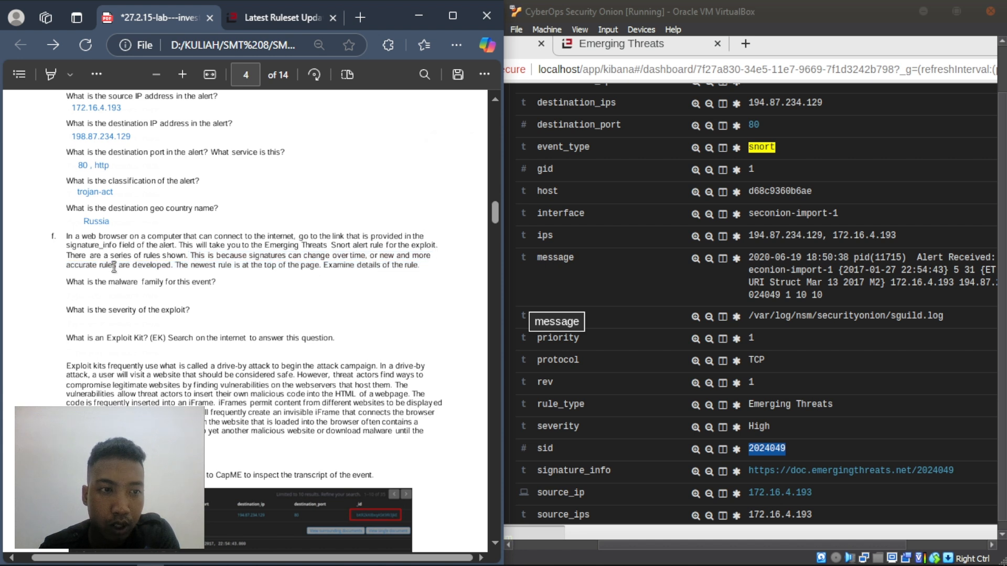
left_click_drag(121, 266, 170, 266)
left_click(188, 276)
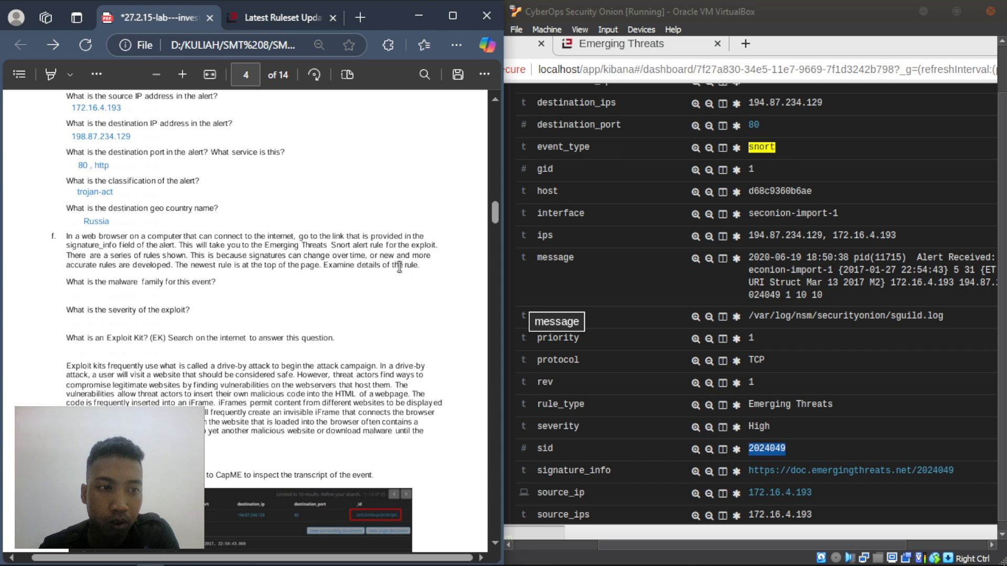
left_click(265, 18)
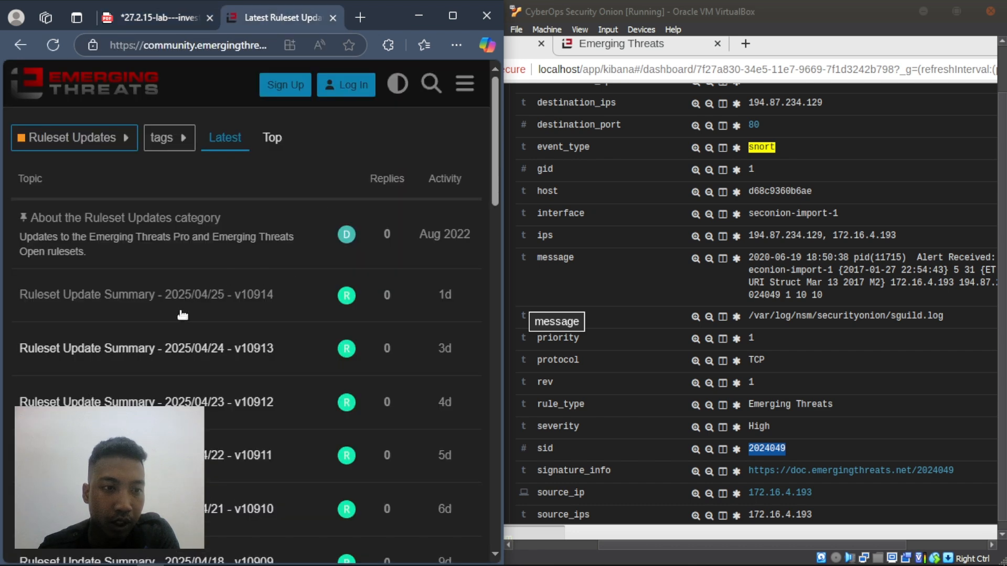
- Open the 2025/04/25 ruleset update summary and scroll through its new rules from 2061885 on
left_click(137, 294)
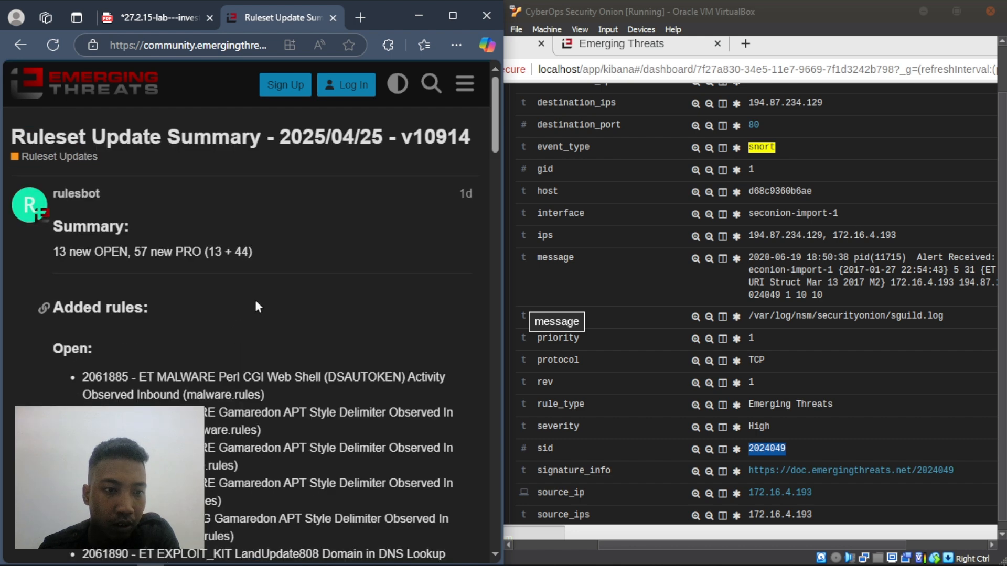
scroll(254, 298, "down", 3)
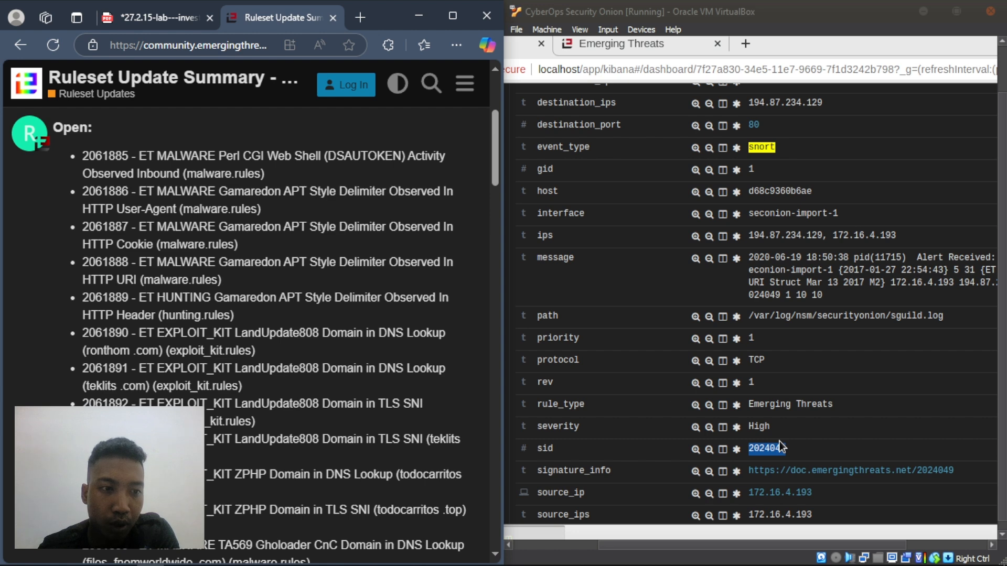
scroll(276, 308, "down", 5)
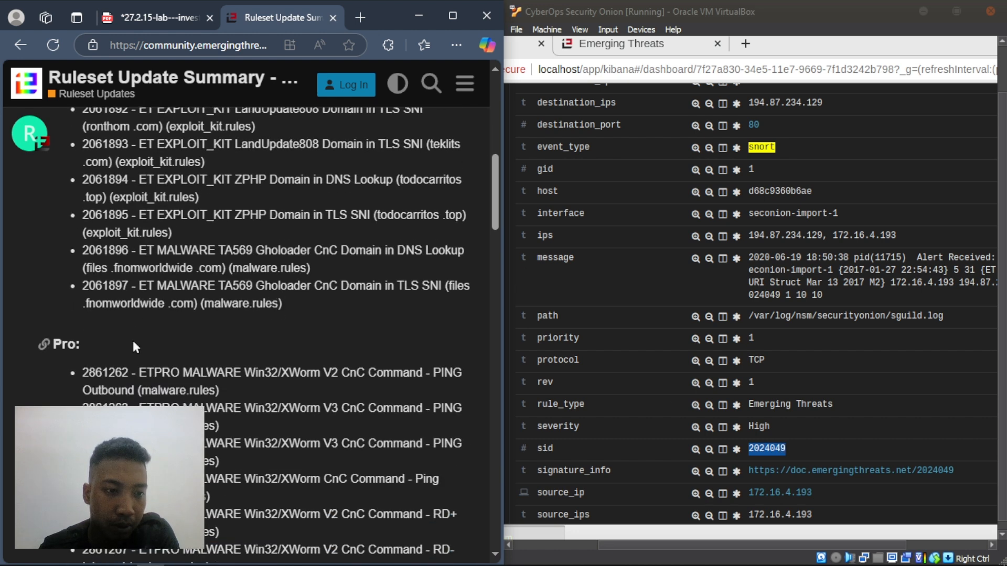
scroll(133, 341, "up", 6)
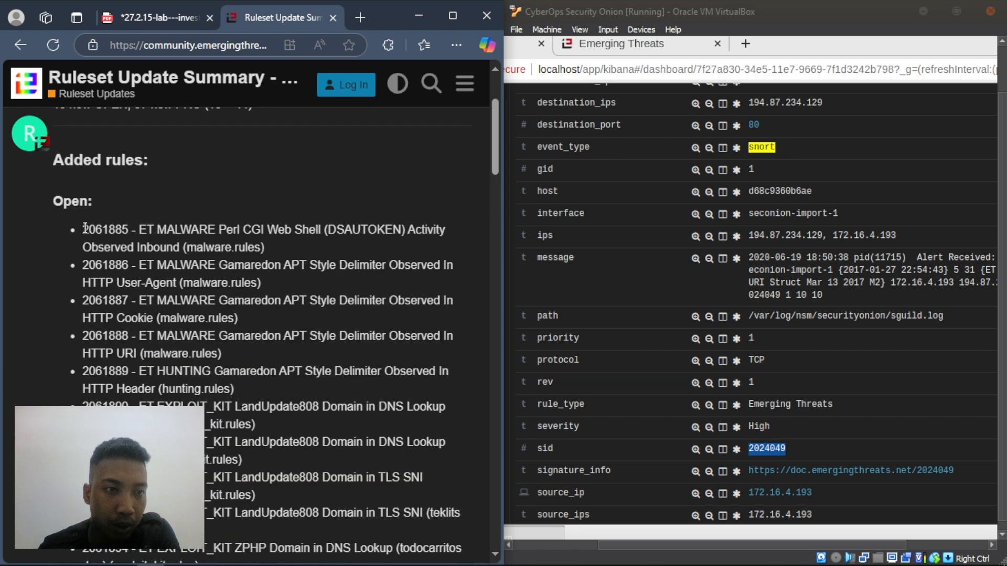
left_click_drag(84, 227, 92, 231)
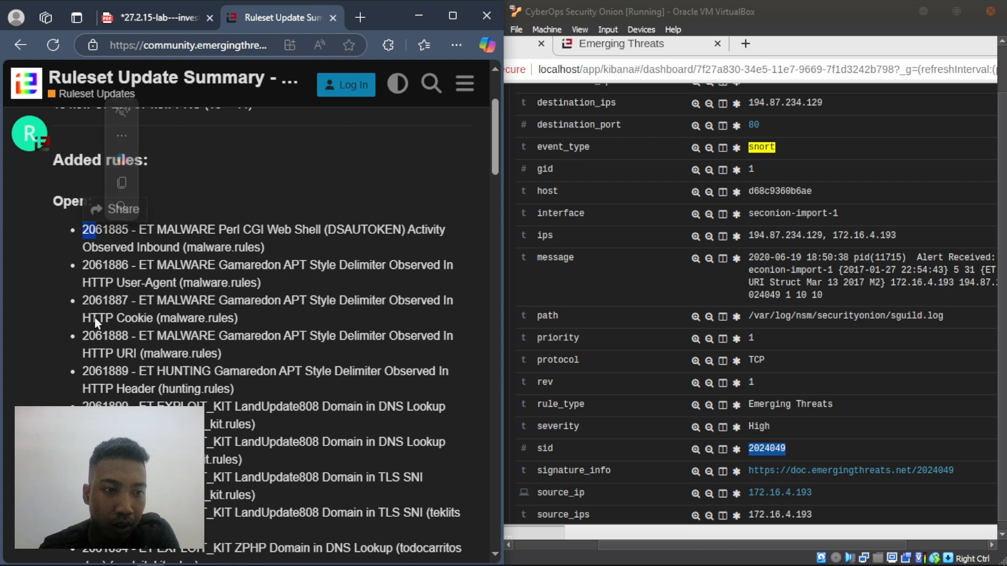
left_click(64, 241)
scroll(124, 320, "down", 3)
scroll(125, 320, "down", 5)
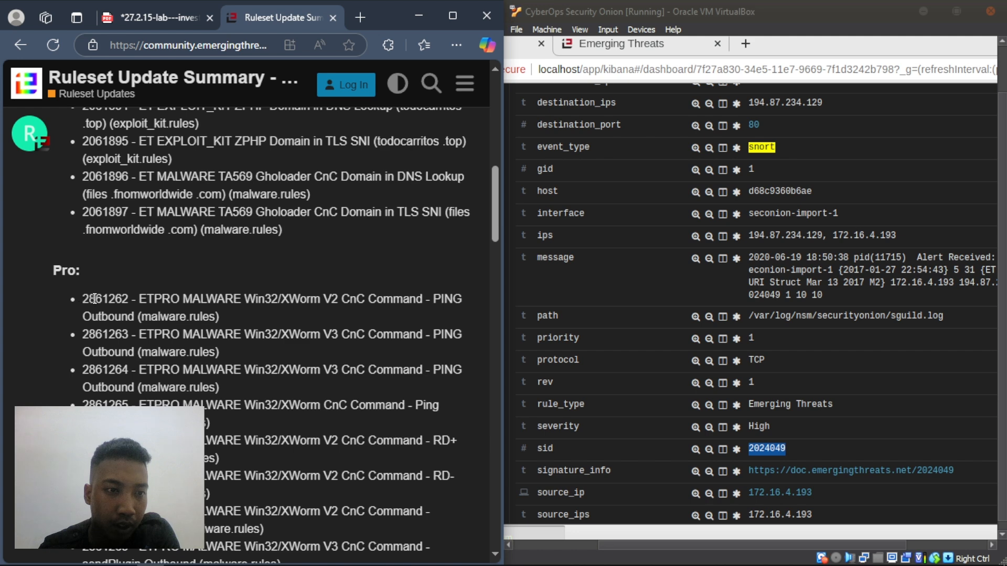
scroll(259, 336, "up", 10)
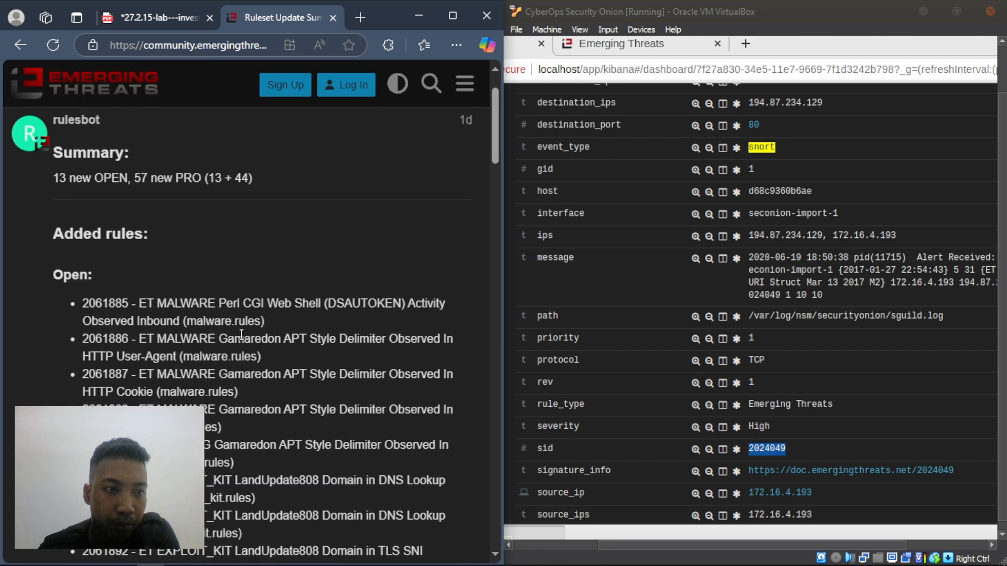
scroll(114, 275, "down", 3)
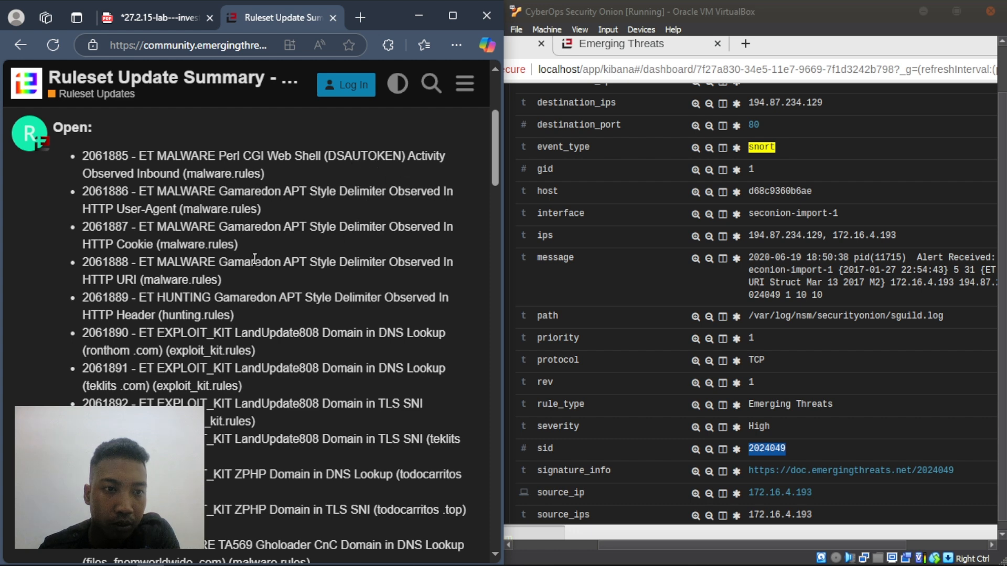
scroll(255, 258, "down", 3)
scroll(254, 258, "up", 2)
scroll(254, 258, "down", 2)
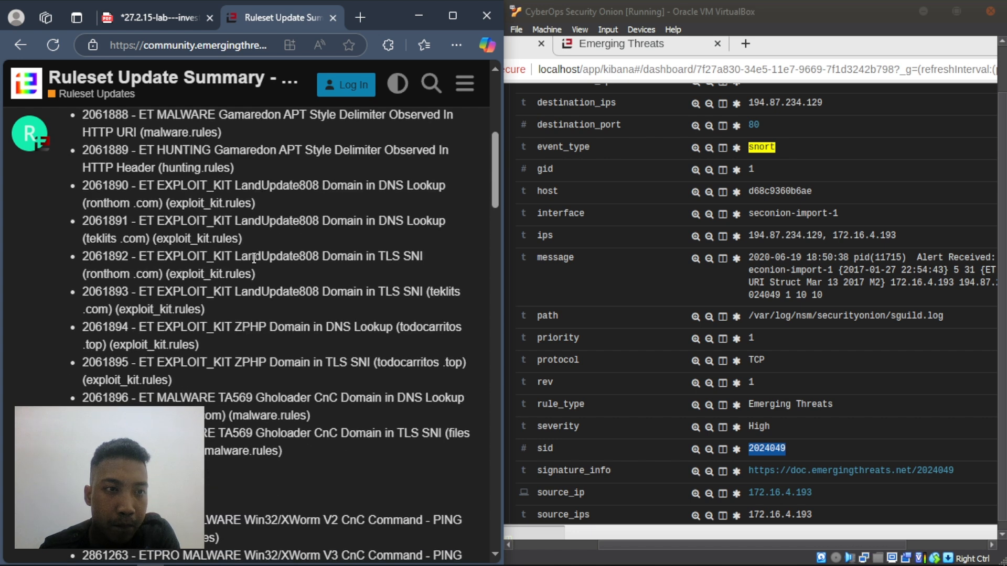
scroll(254, 258, "up", 5)
scroll(255, 263, "down", 3)
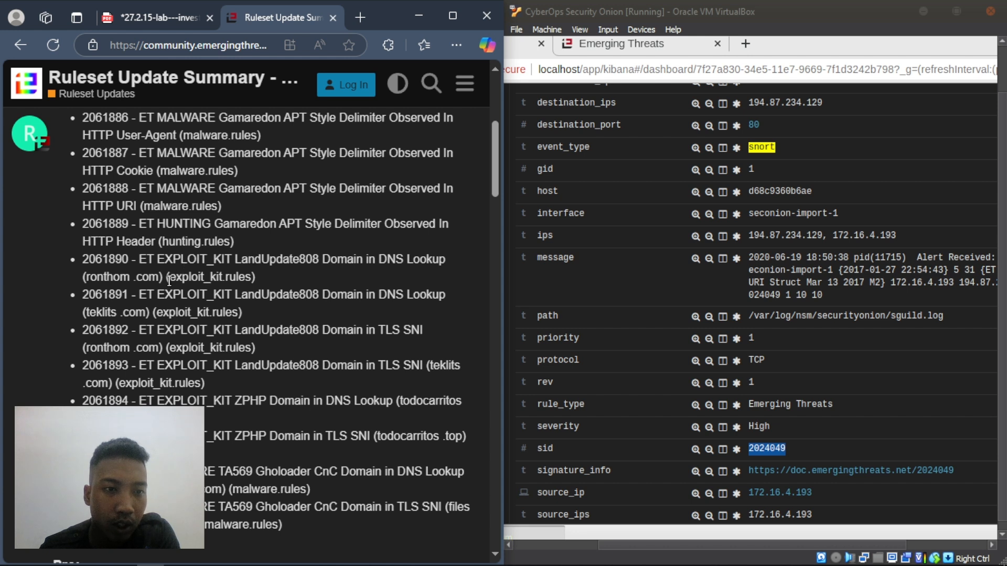
- Compare rule files: exploit_kit.rules, malware.rules for 2061887–2061888, and hunting.rules for 2061889
left_click_drag(169, 282, 252, 278)
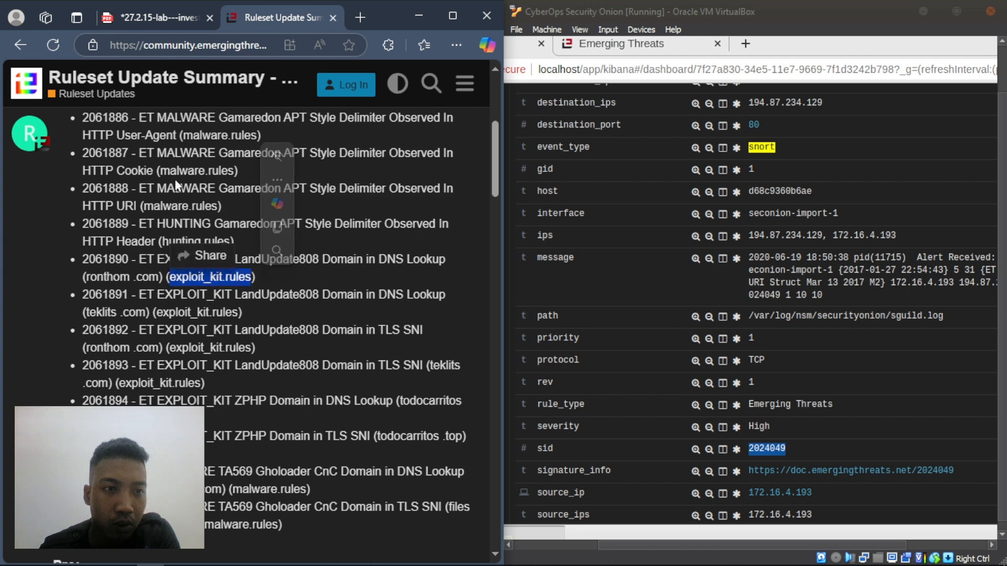
left_click_drag(159, 171, 233, 171)
left_click(144, 202)
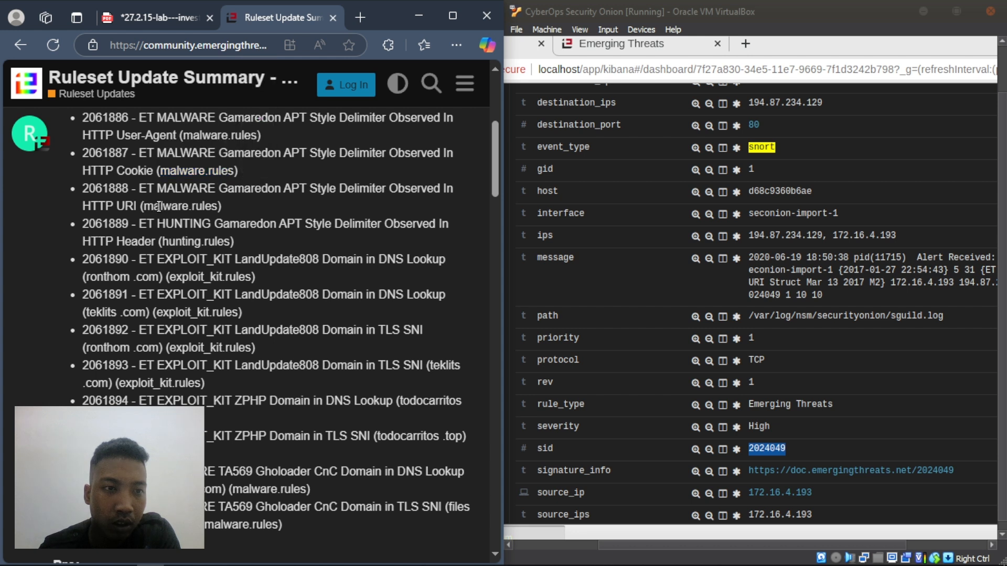
double_click(160, 205)
left_click_drag(159, 242, 234, 242)
left_click(261, 316)
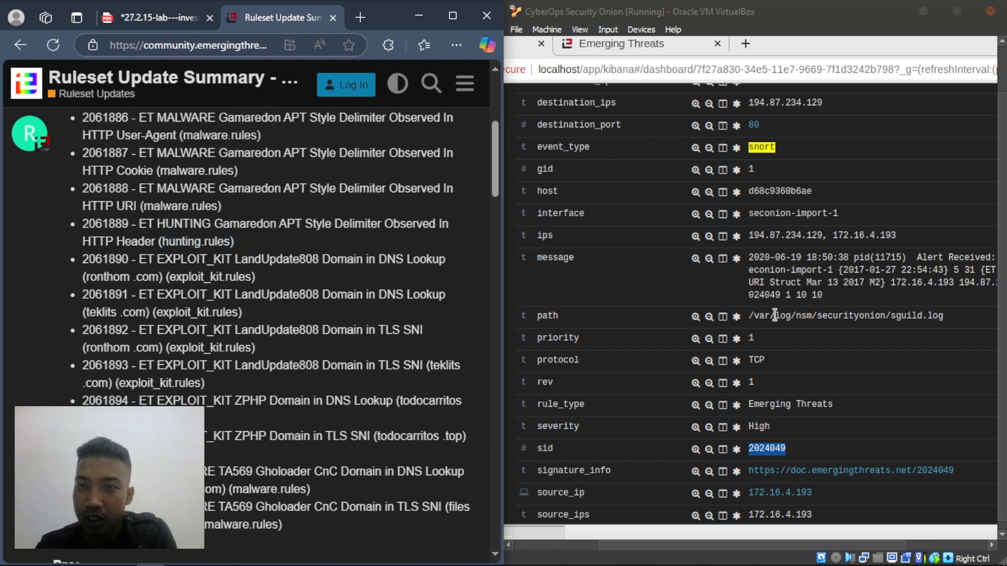
scroll(792, 203, "up", 3)
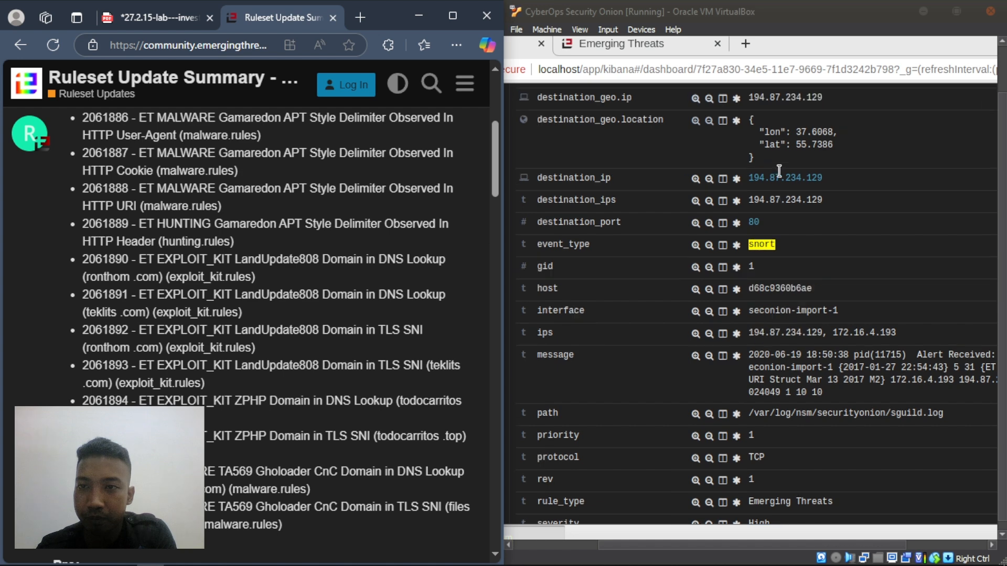
scroll(779, 170, "up", 5)
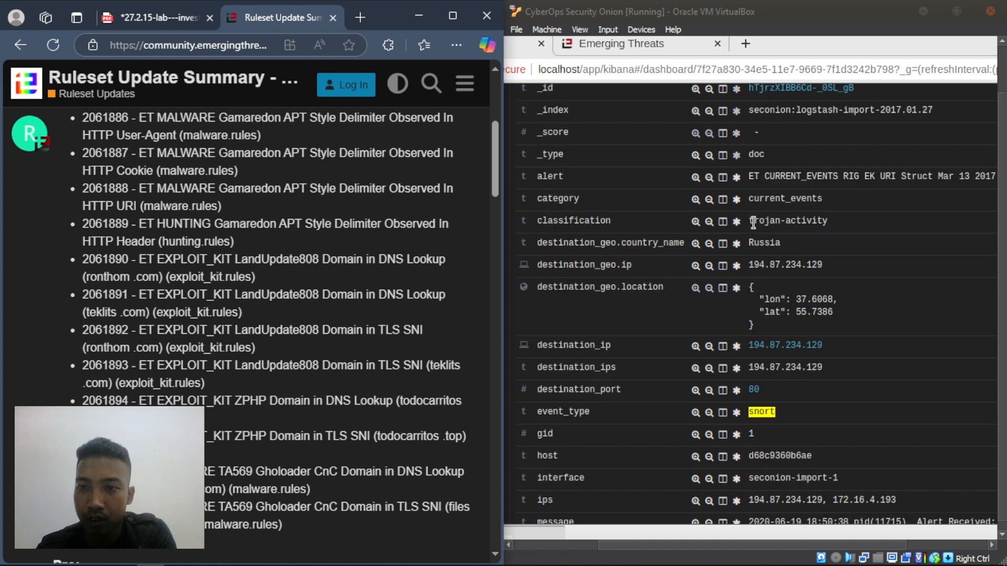
left_click_drag(748, 223, 841, 232)
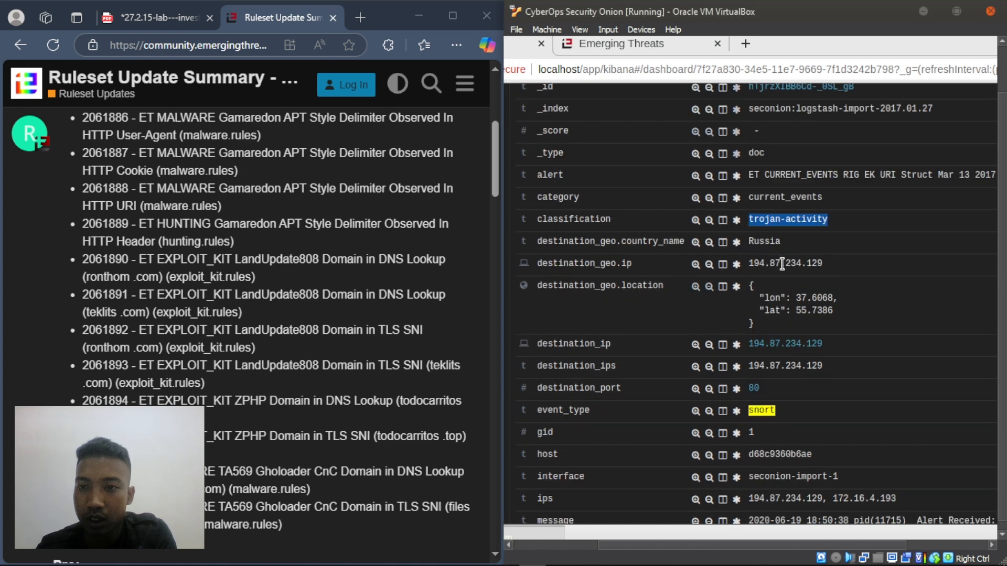
scroll(782, 263, "down", 7)
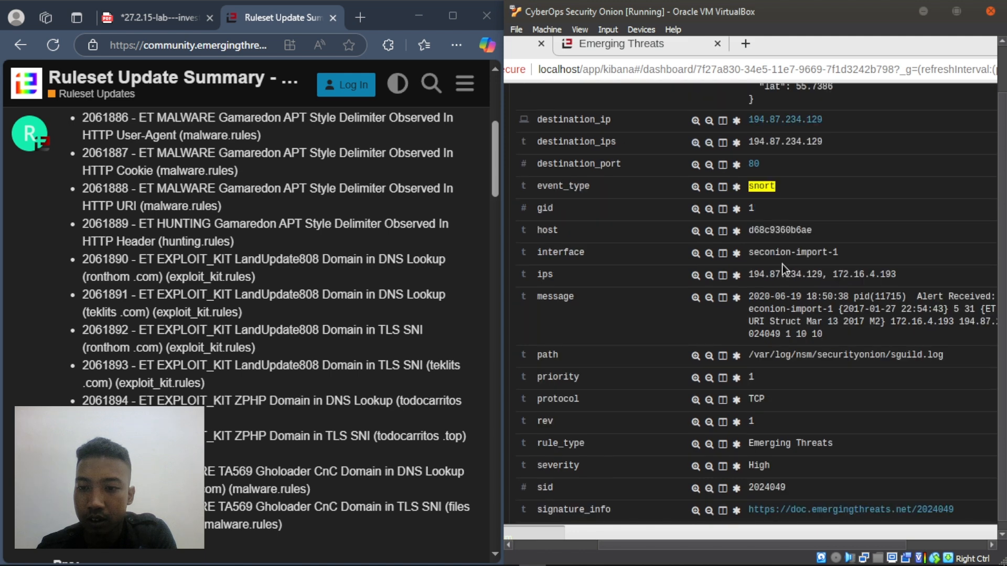
scroll(782, 264, "down", 2)
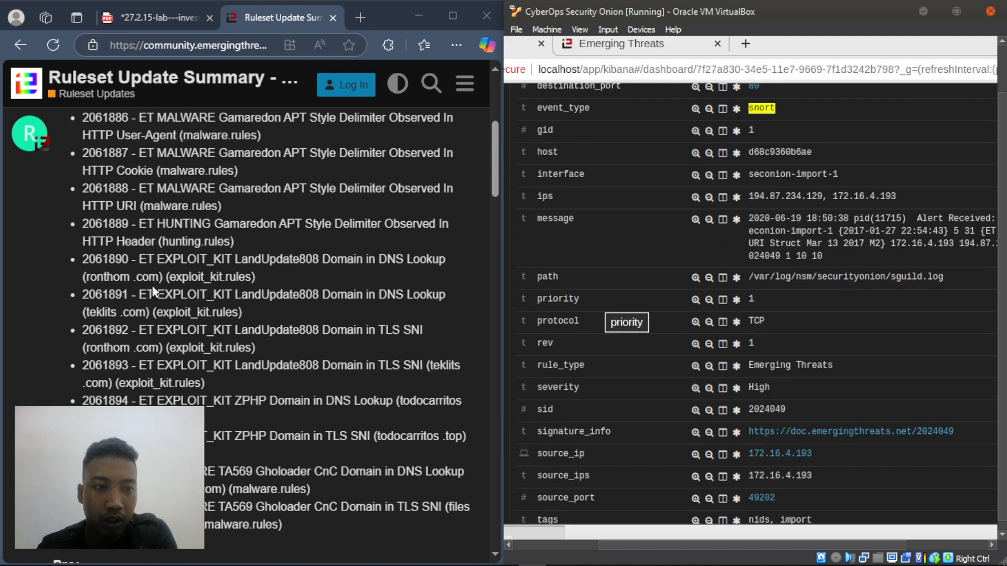
- Highlight exploit_kit.rules in entry 2061891 to confirm the LandUpdate808 rules file
left_click_drag(158, 311, 236, 312)
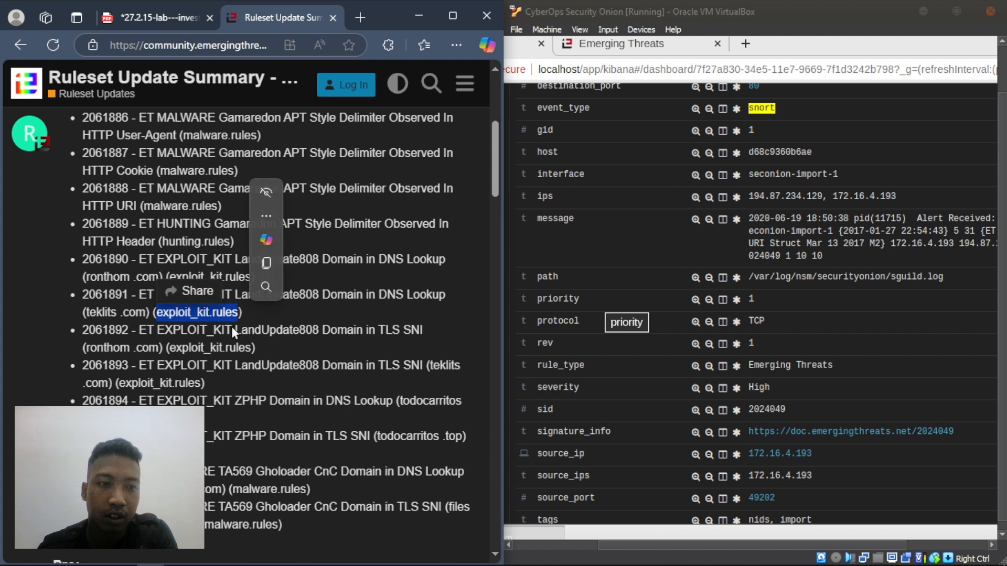
left_click(65, 320)
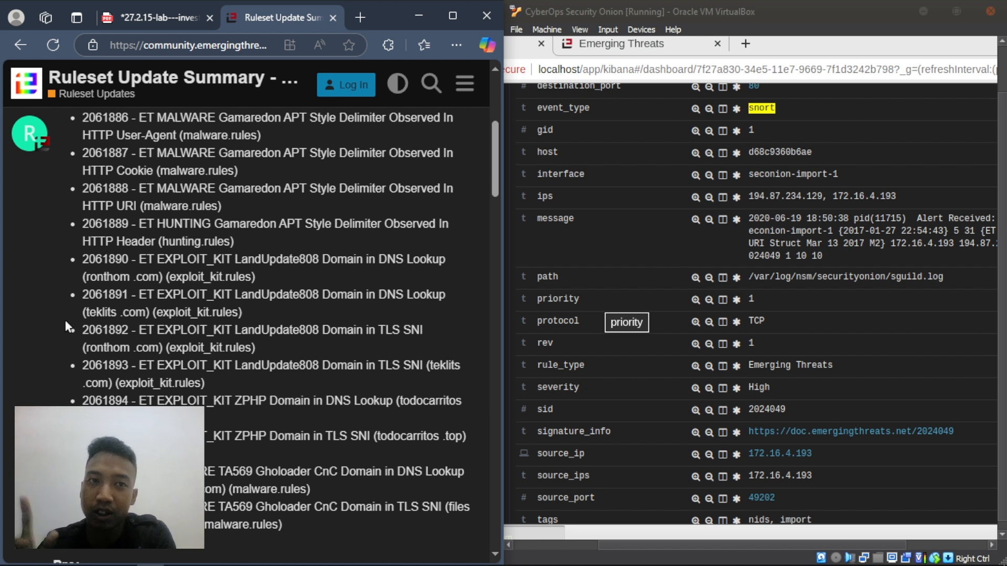
- Add 'exploit_kit.rules' as the answer beneath the malware family question in the lab PDF
left_click(142, 8)
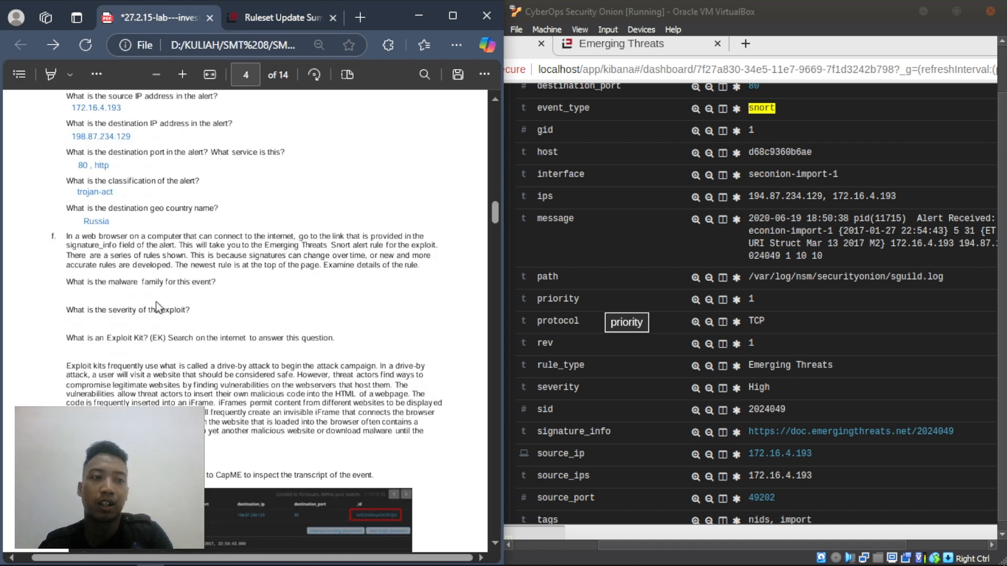
right_click(78, 294)
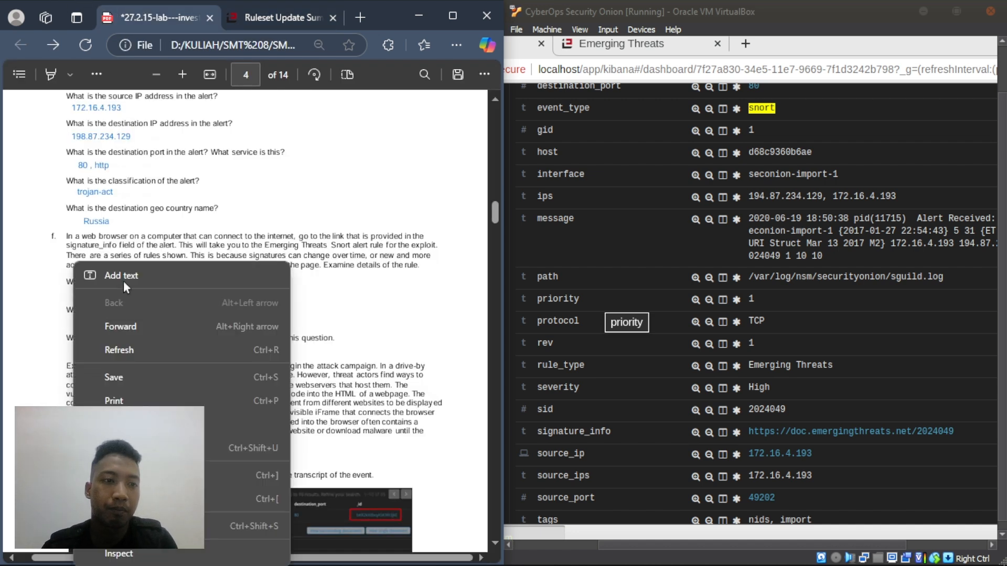
left_click(128, 276)
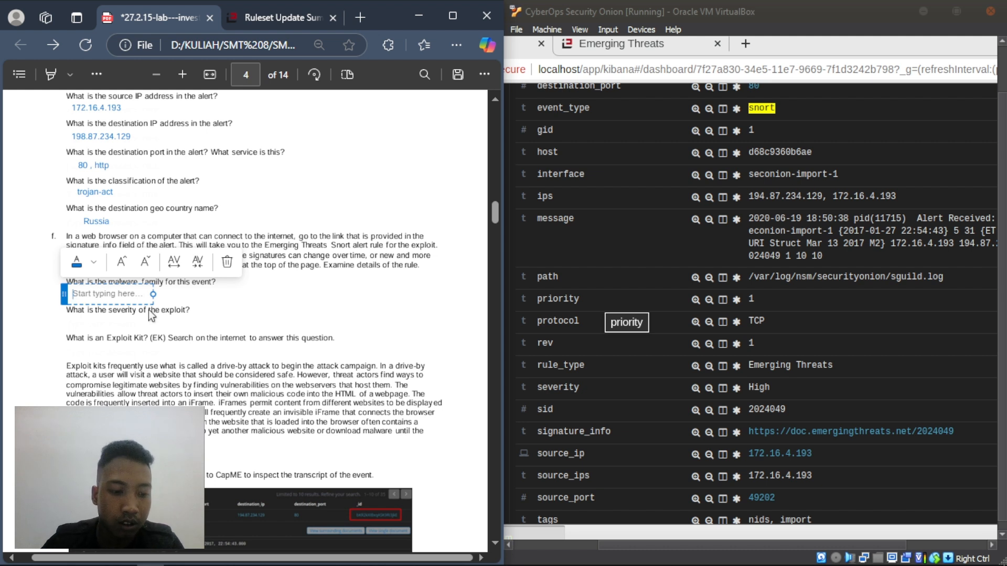
type("exol")
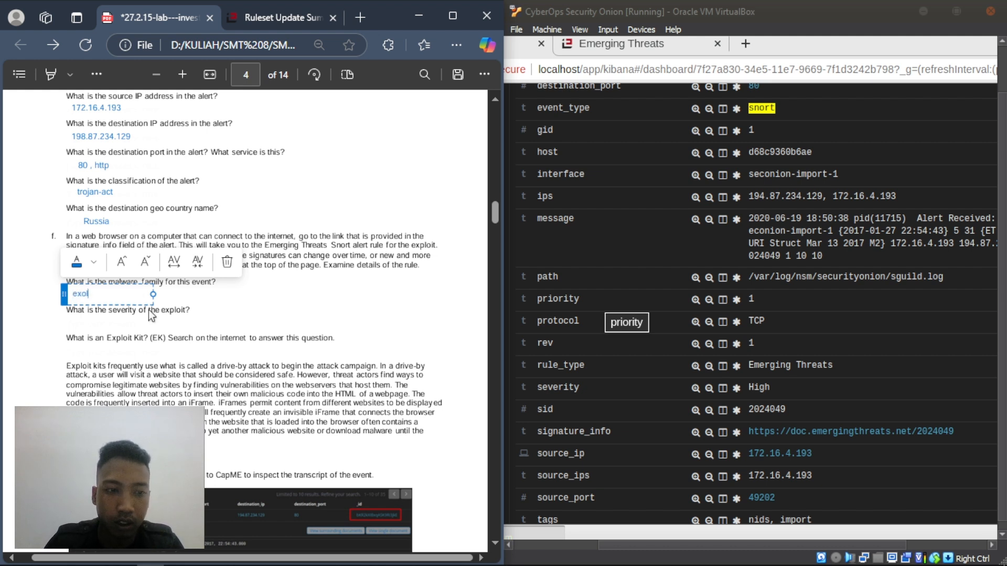
key("BackSpace")
key("BackSpace")
type("plo")
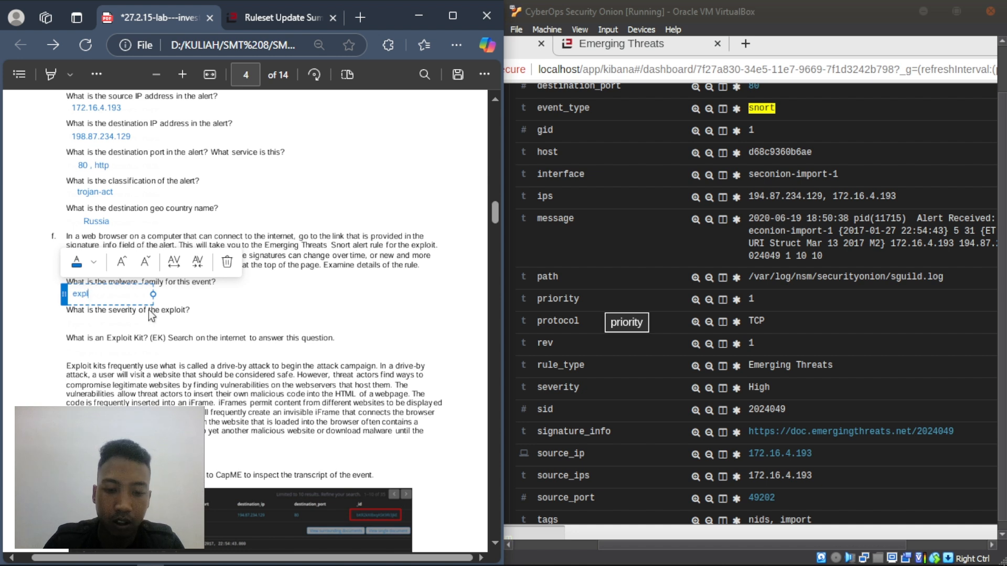
key("BackSpace")
type("oit")
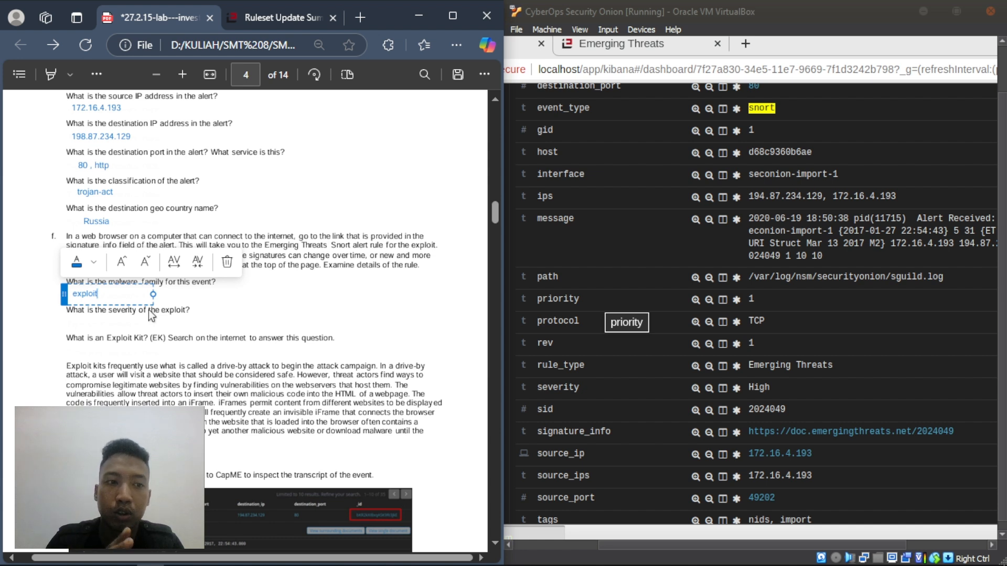
type("_ki")
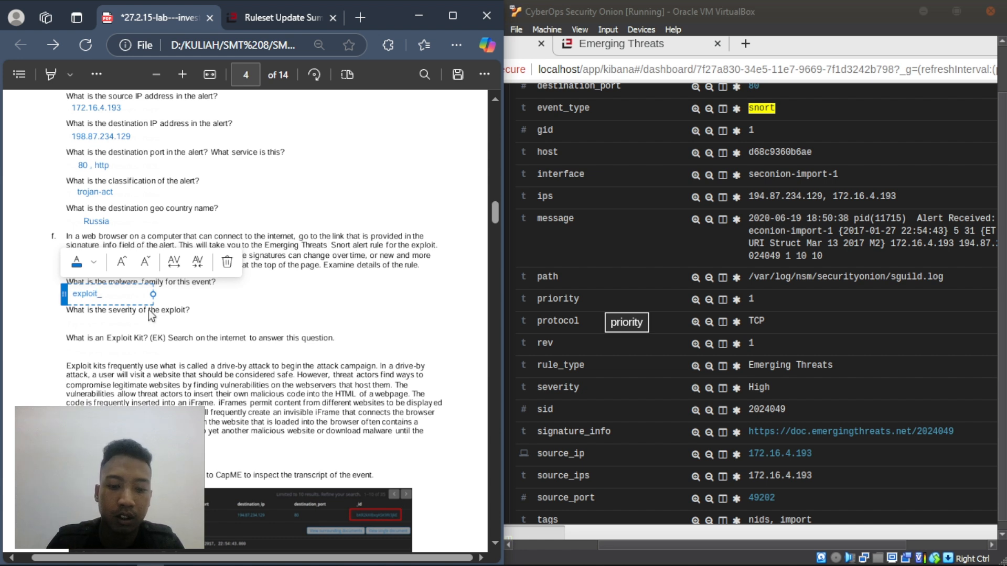
key("BackSpace")
key("BackSpace")
key("BackSpace")
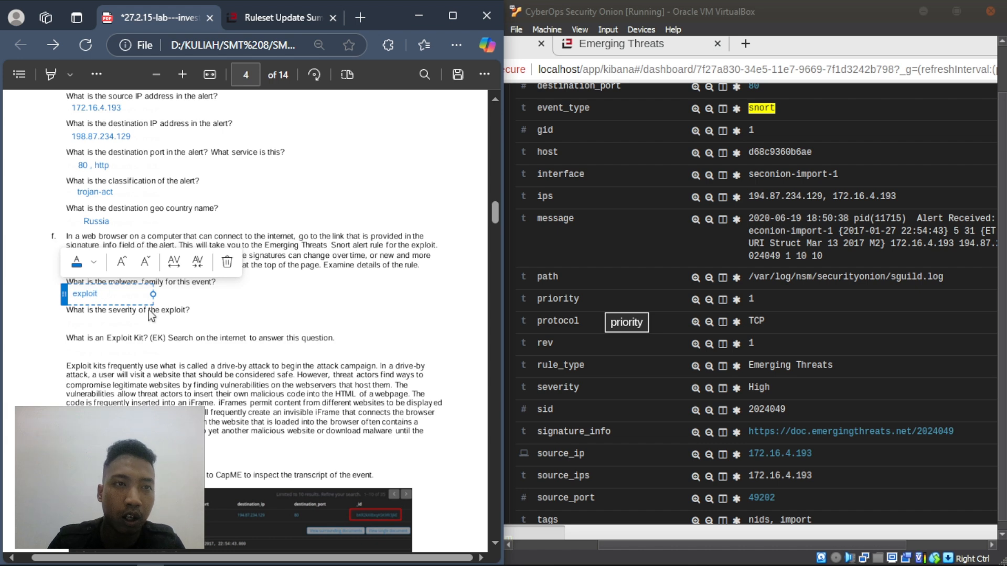
left_click(263, 15)
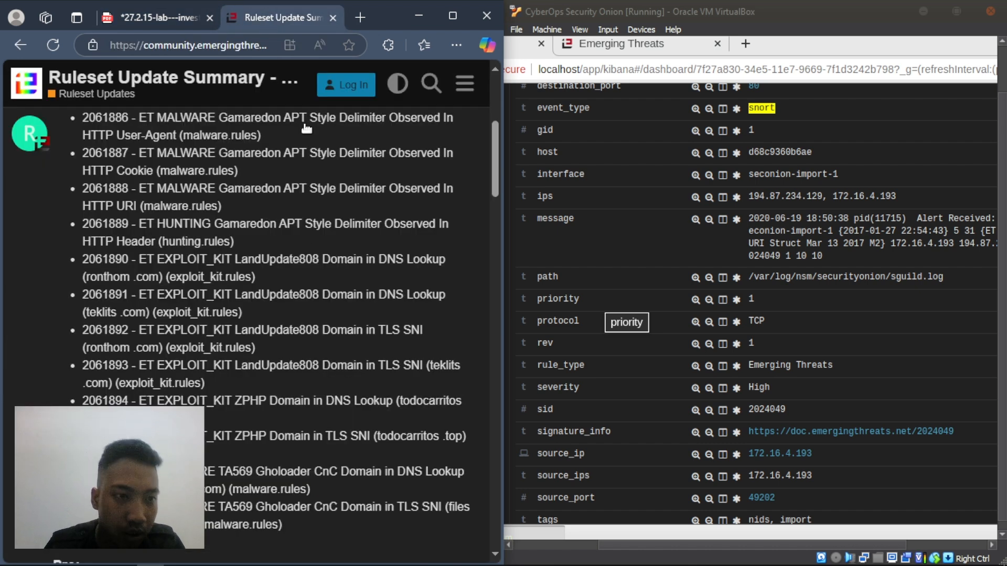
left_click(186, 18)
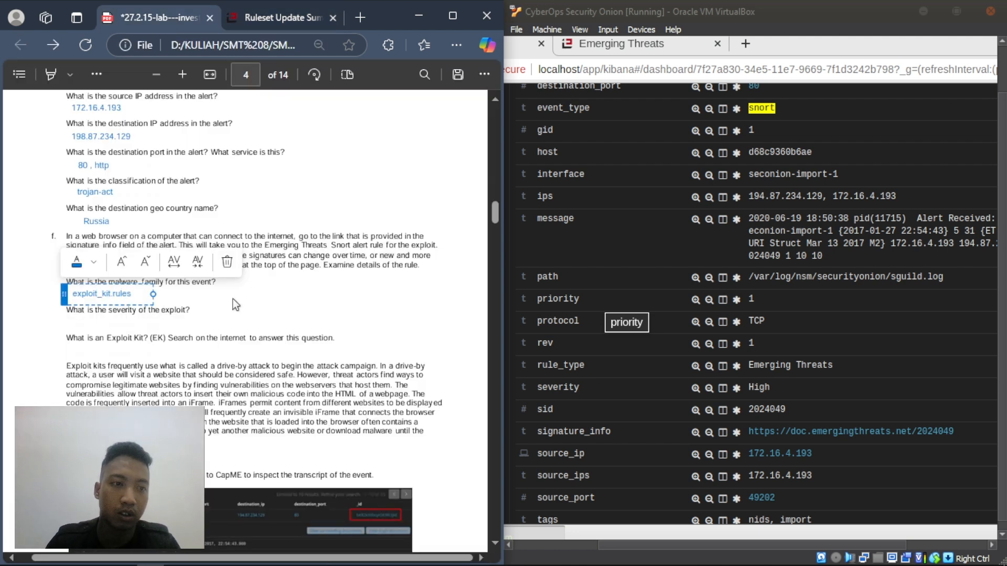
left_click(167, 327)
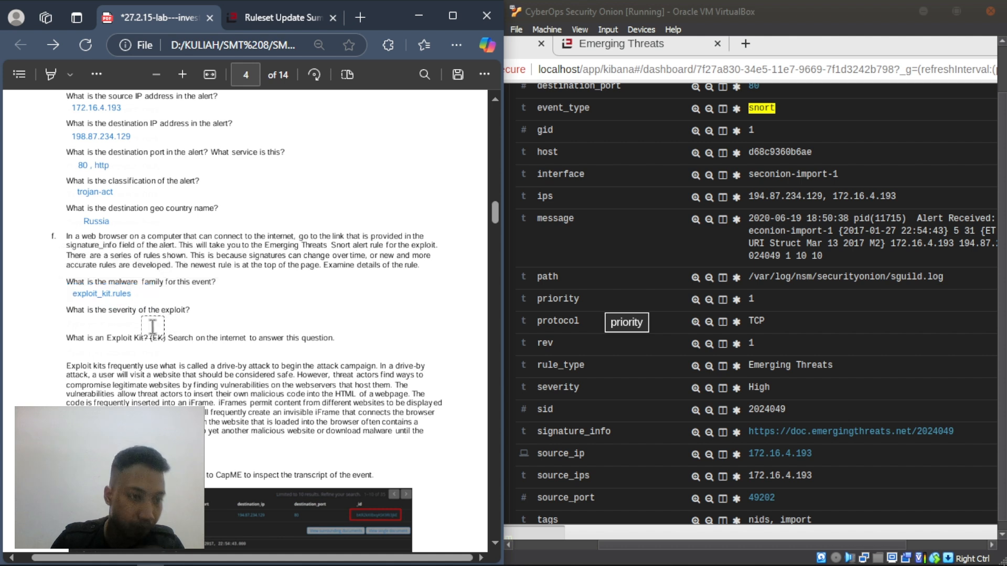
- Add 'high' as the answer beneath the severity question
left_click(113, 328)
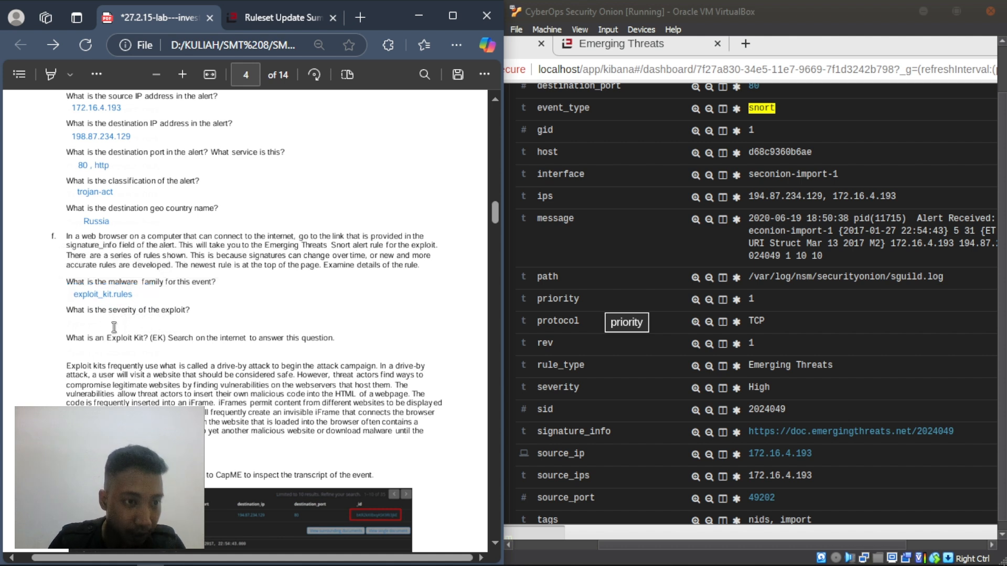
right_click(80, 322)
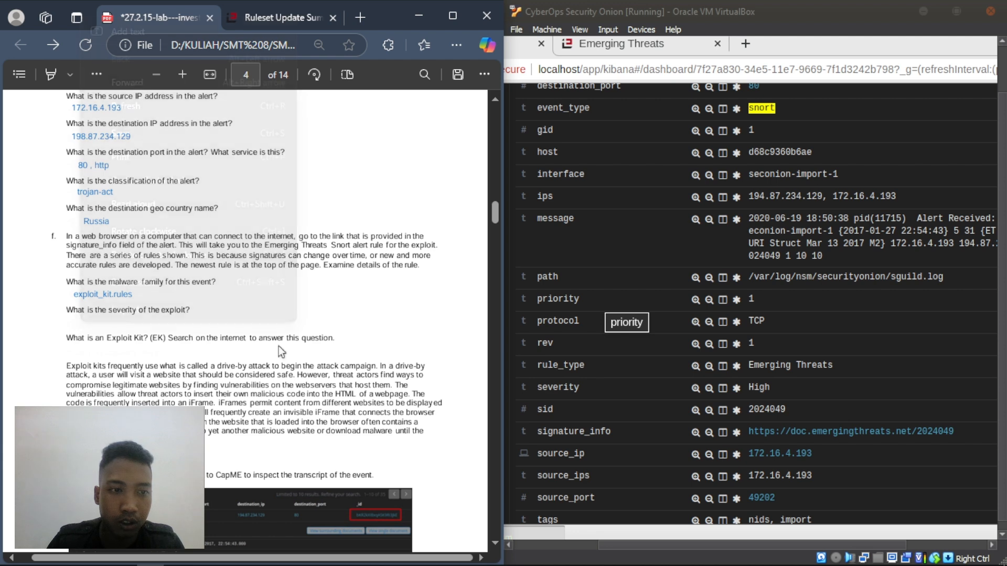
left_click(131, 31)
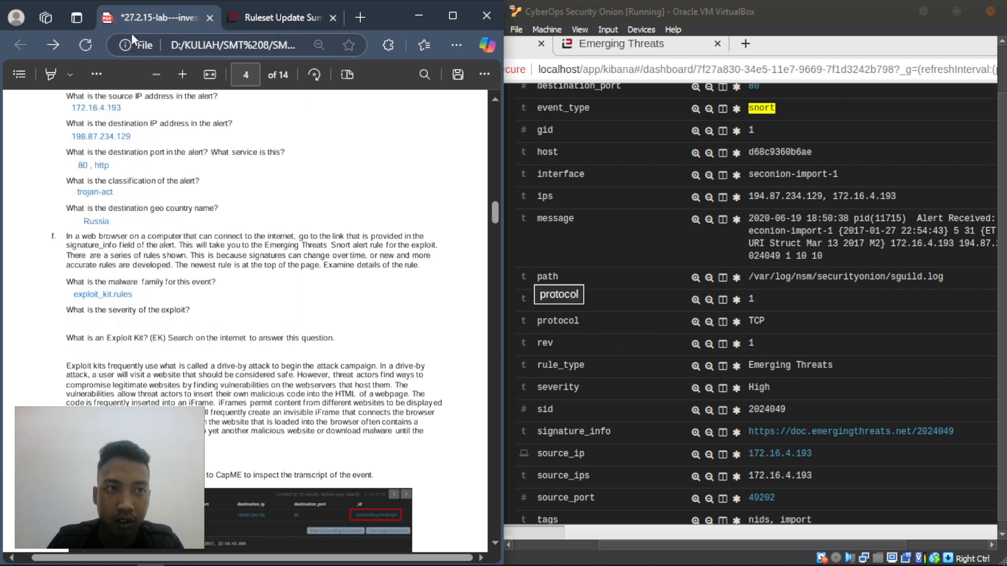
type("high")
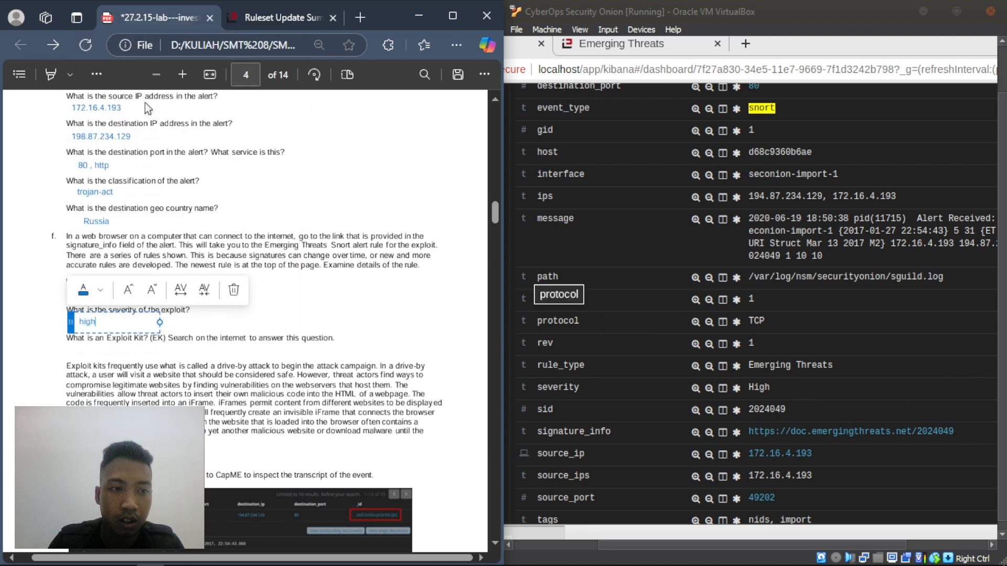
left_click(84, 345)
- Read the next question, 'What is an Exploit Kit?'
left_click_drag(67, 338, 338, 341)
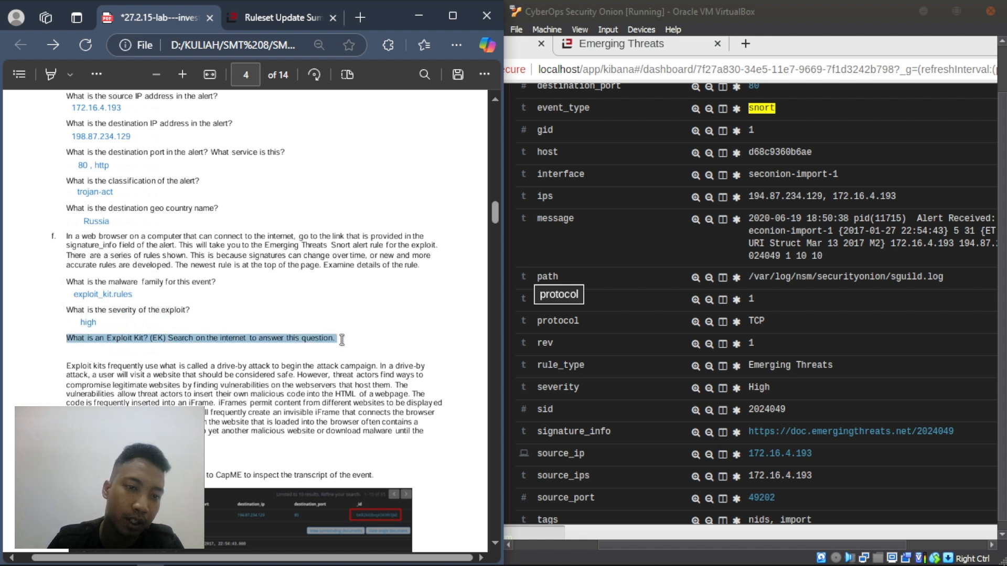
left_click(221, 350)
left_click_drag(68, 337, 150, 341)
left_click(103, 348)
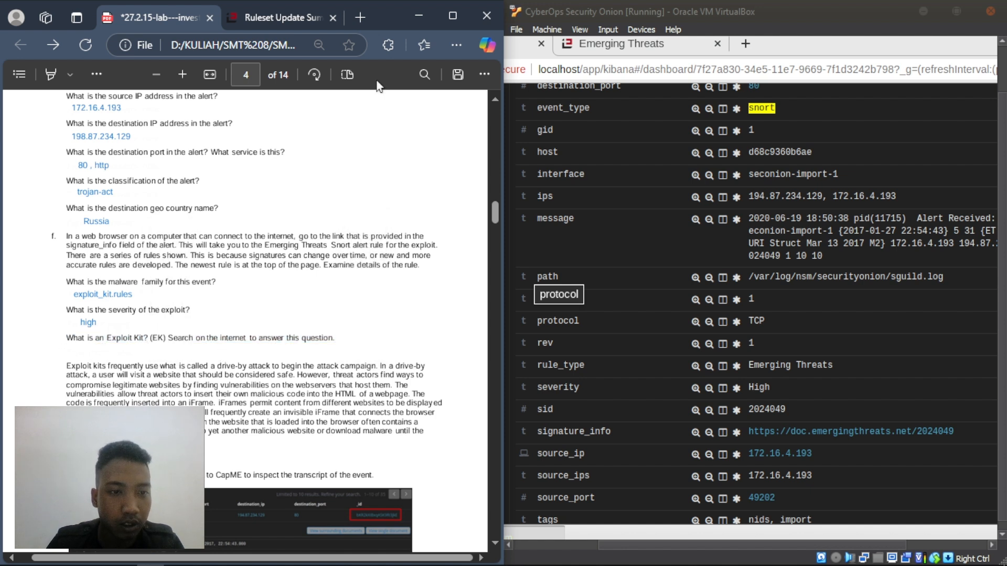
- Search Bing in a new tab for 'exploit kit adalah'
left_click(358, 17)
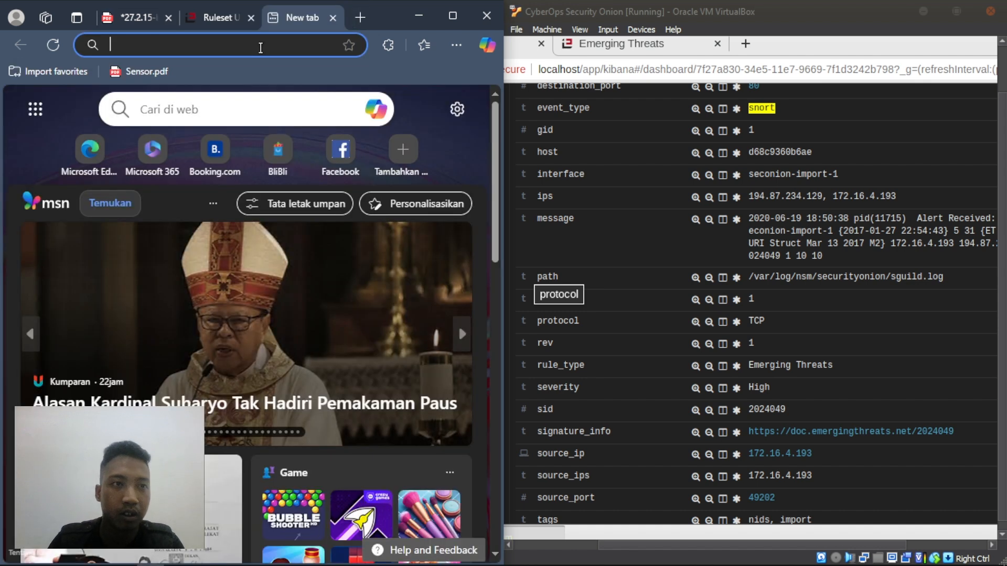
type("exploit")
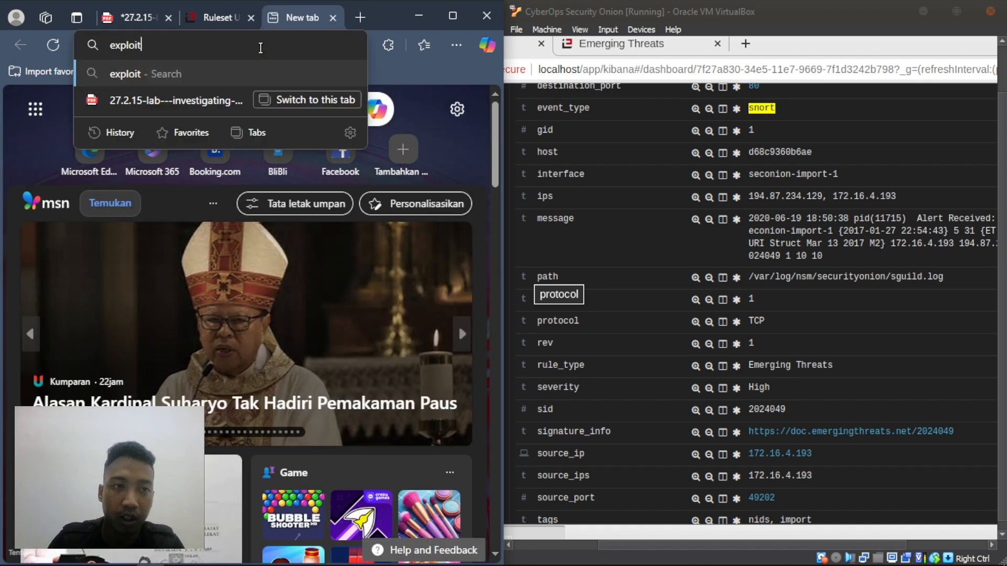
type(" kit adalah")
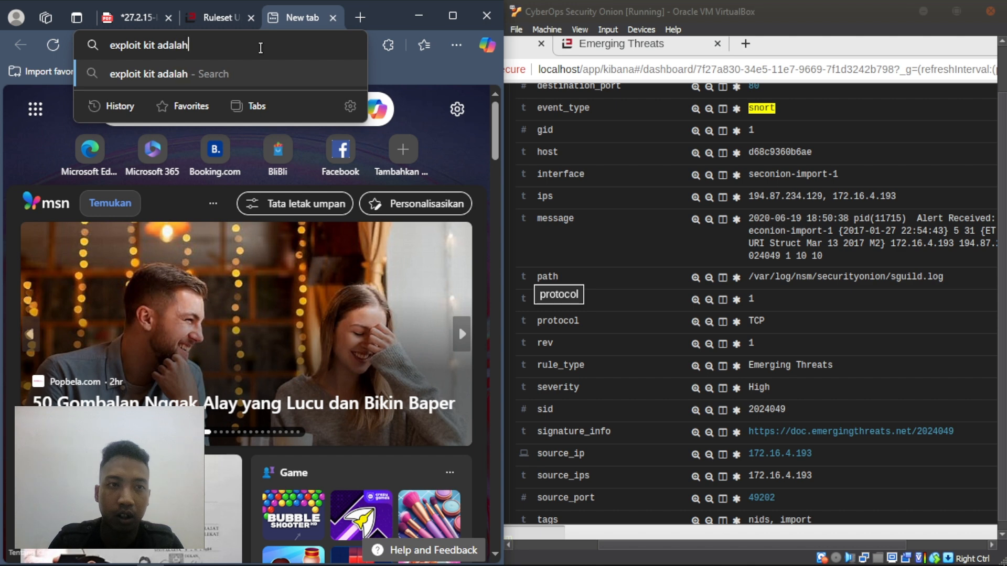
key("Return")
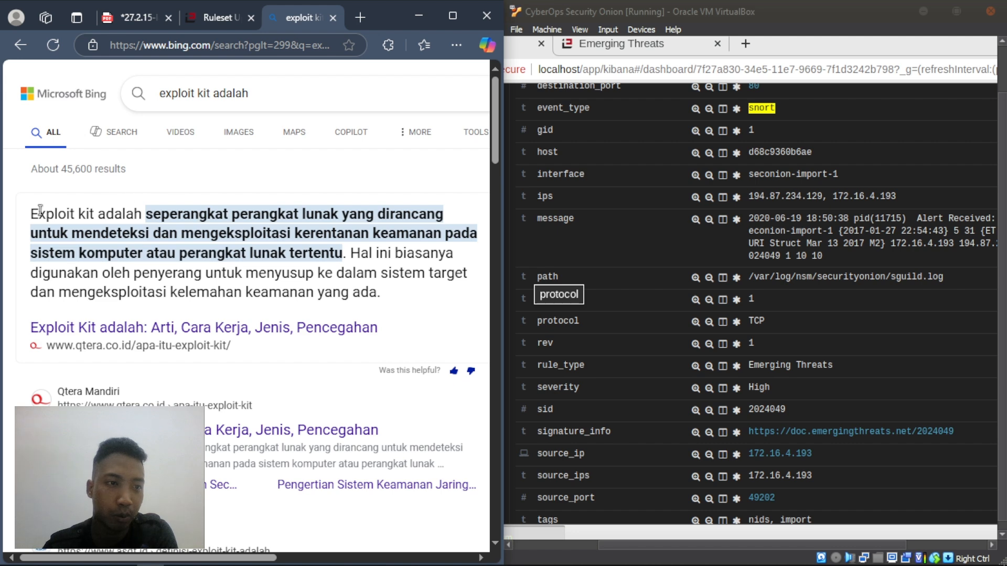
- Copy the exploit-kit definition from Bing's answer and return to the lab PDF
left_click_drag(30, 213, 344, 253)
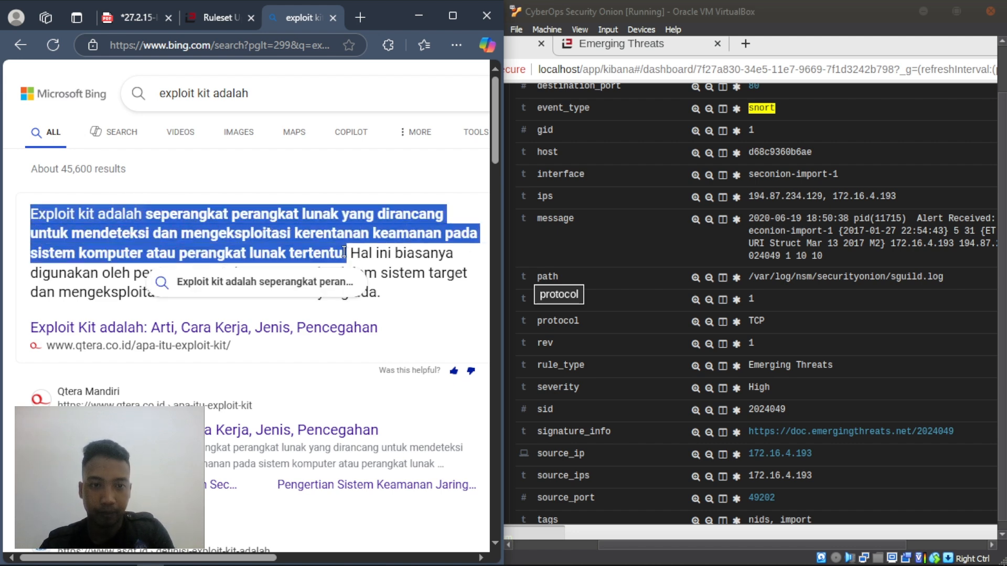
right_click(254, 223)
left_click(284, 242)
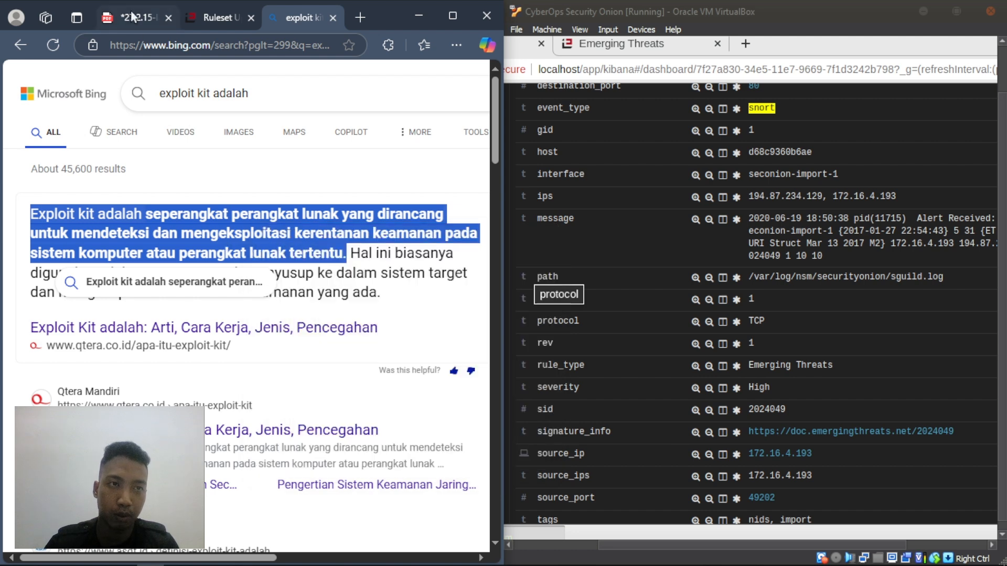
left_click(131, 17)
- Paste the copied definition into a new text box under the Exploit Kit question
right_click(80, 348)
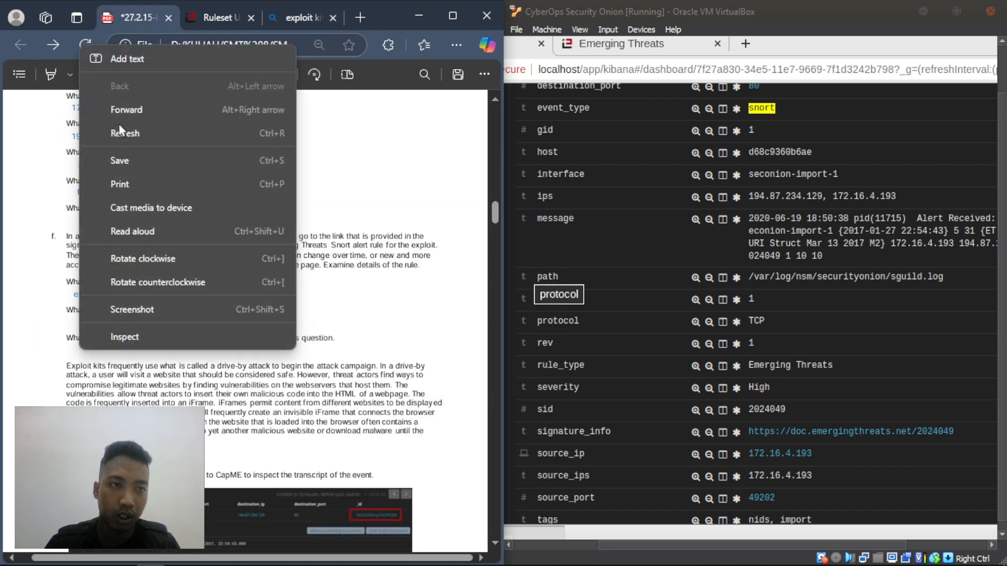
left_click(121, 53)
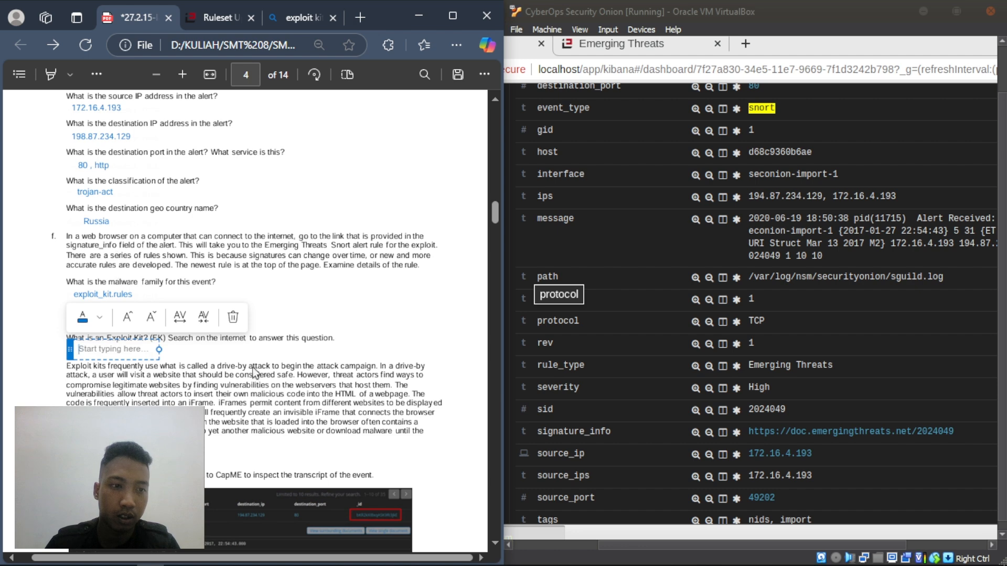
right_click(102, 351)
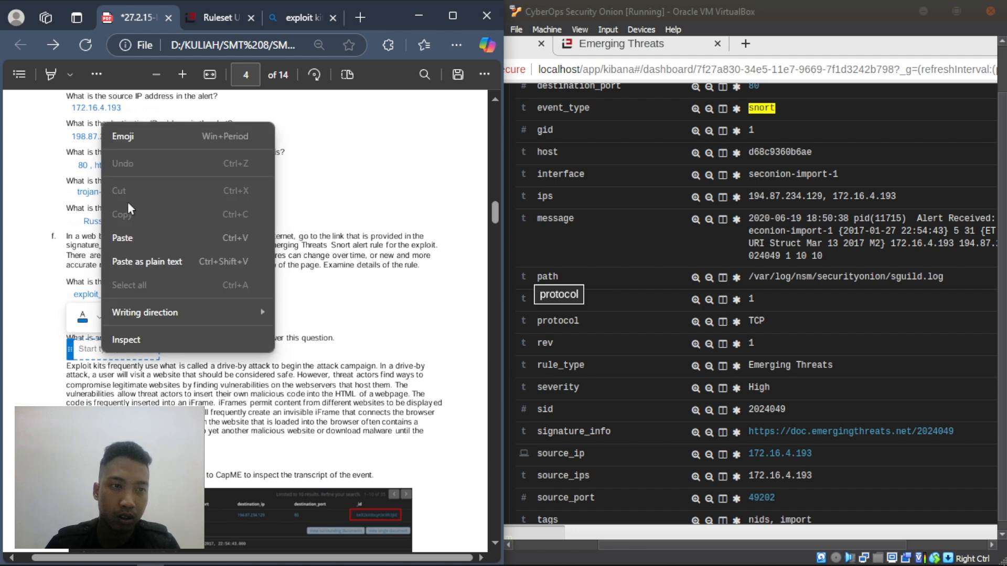
left_click(136, 242)
left_click(273, 330)
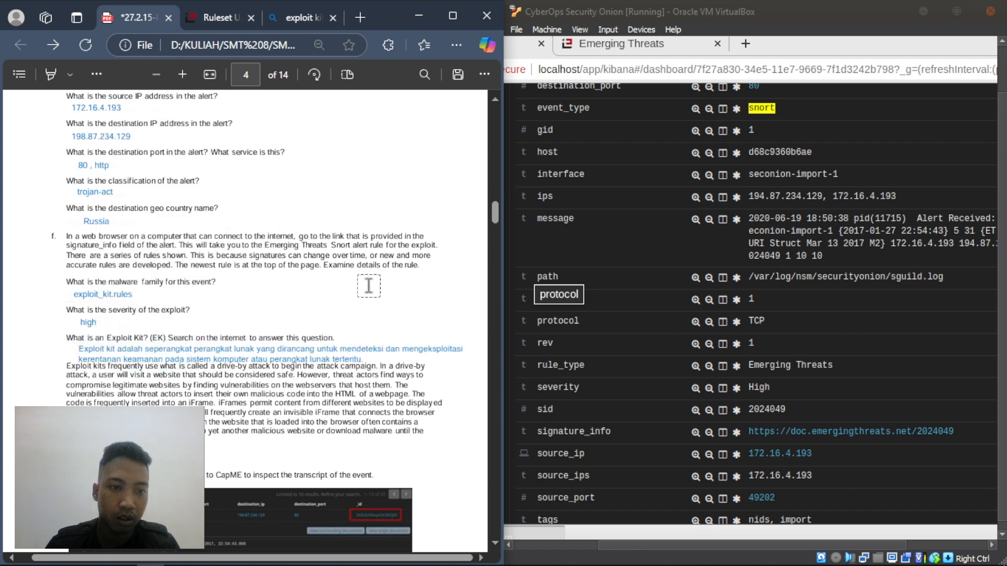
- Move the definition box onto the question line, then delete it and return to Bing's results
left_click(86, 351)
left_click(93, 352)
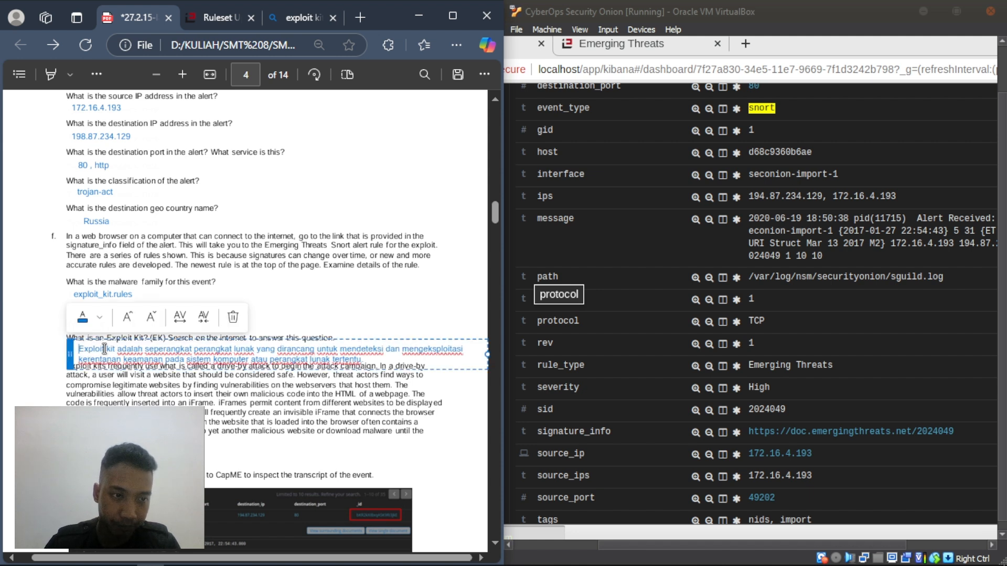
left_click_drag(70, 352, 70, 342)
left_click(227, 309)
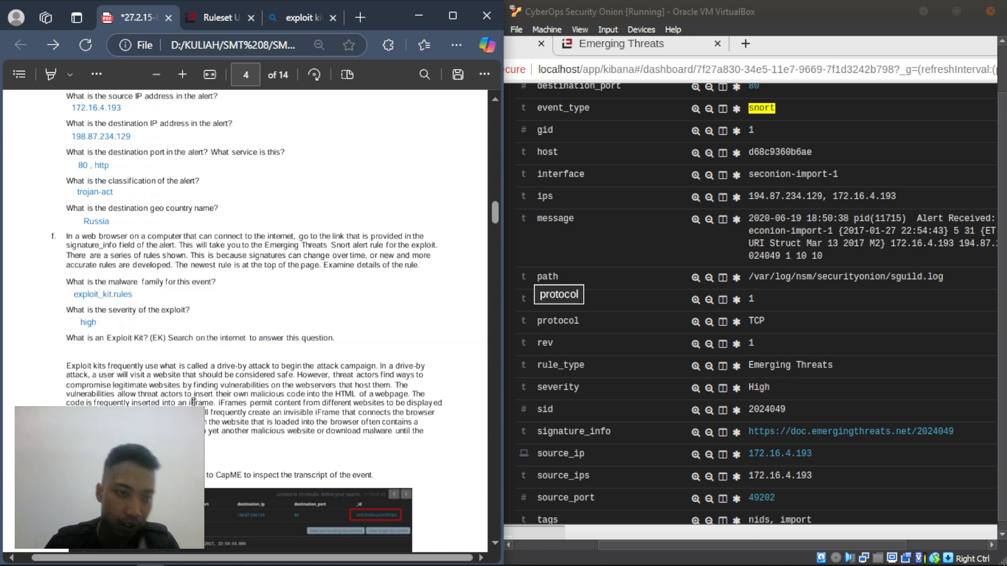
left_click(303, 14)
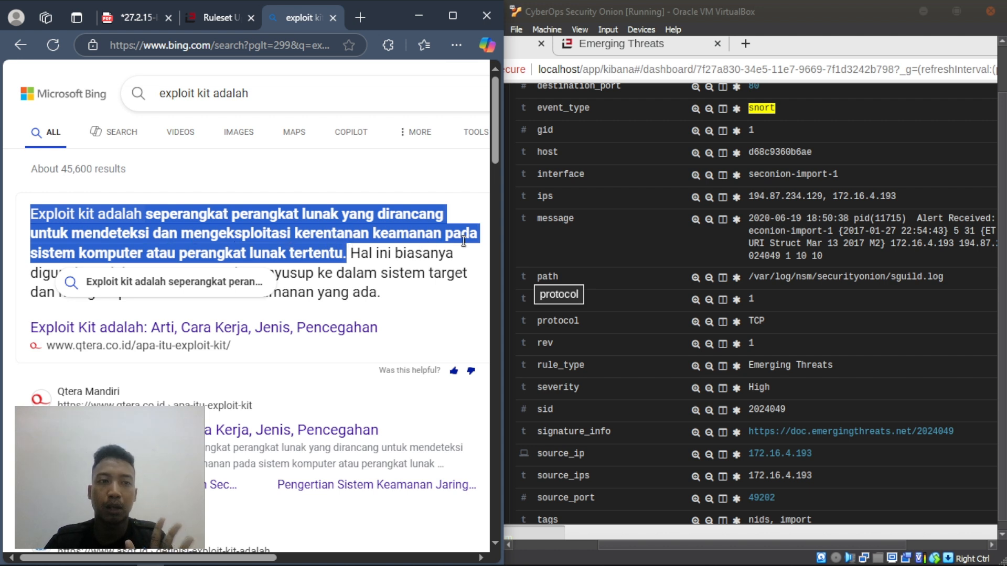
- Scroll the lab PDF down to Step 3: View the Transcript capME!
left_click(140, 17)
scroll(293, 271, "down", 5)
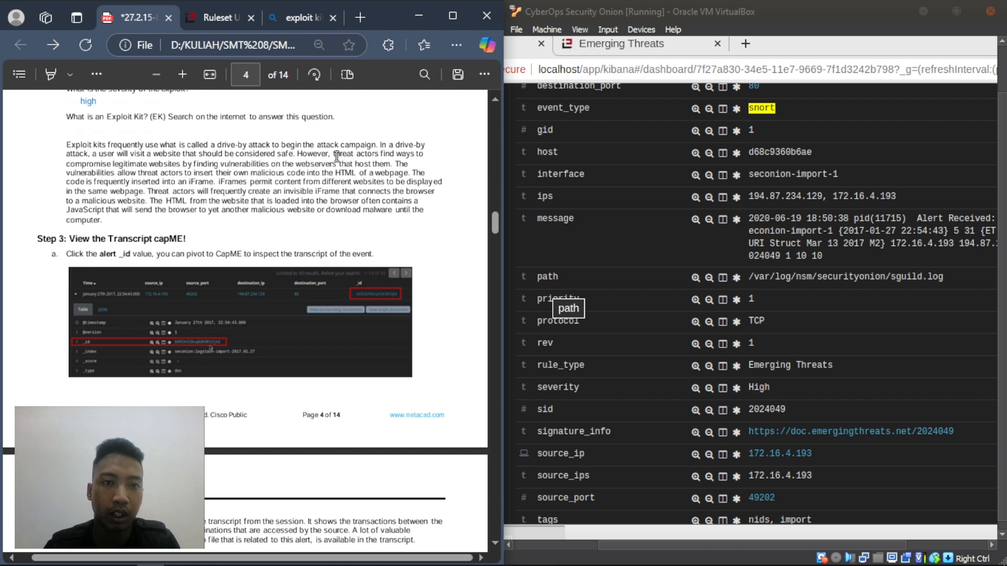
scroll(243, 186, "down", 4)
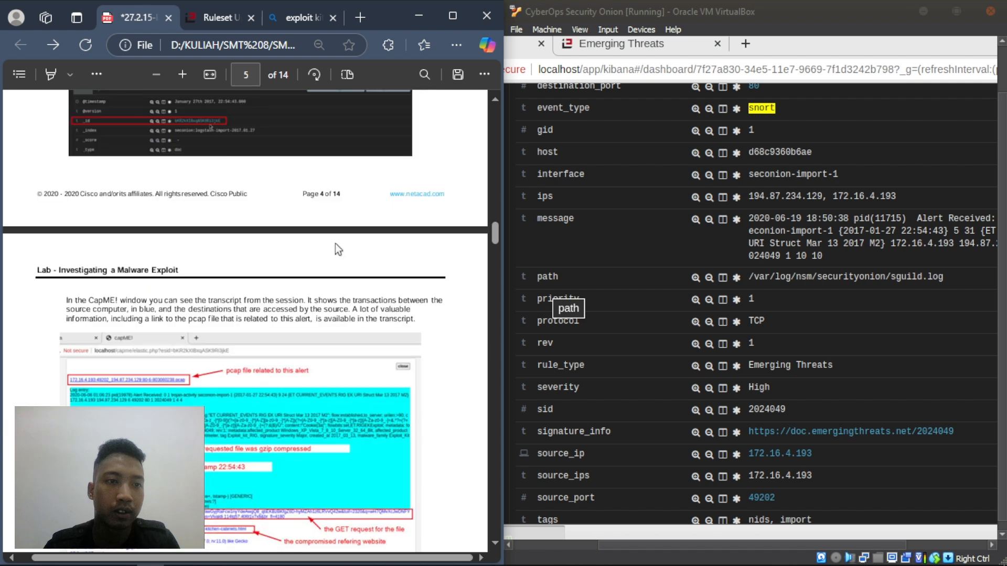
scroll(316, 243, "up", 3)
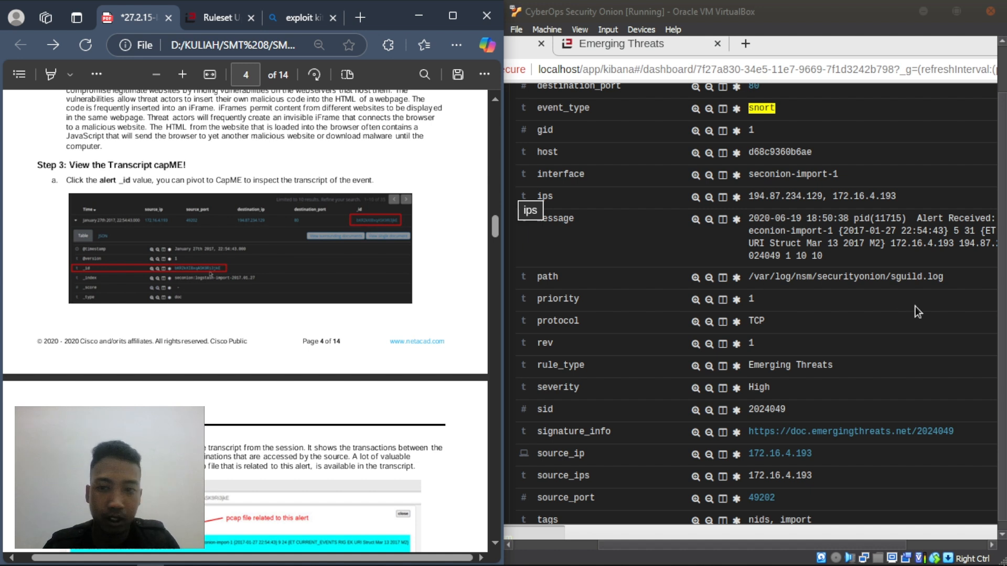
scroll(750, 319, "up", 6)
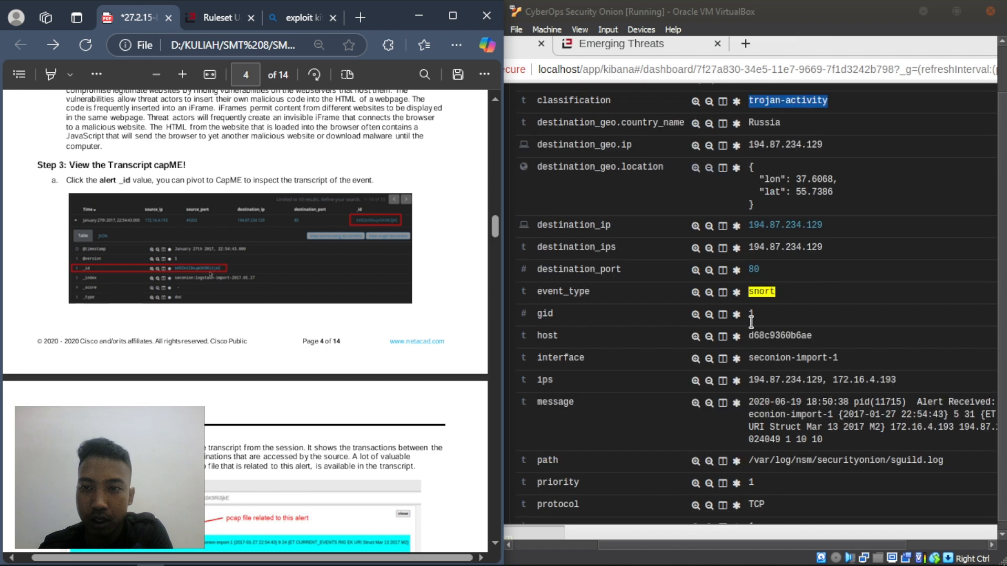
scroll(750, 322, "up", 2)
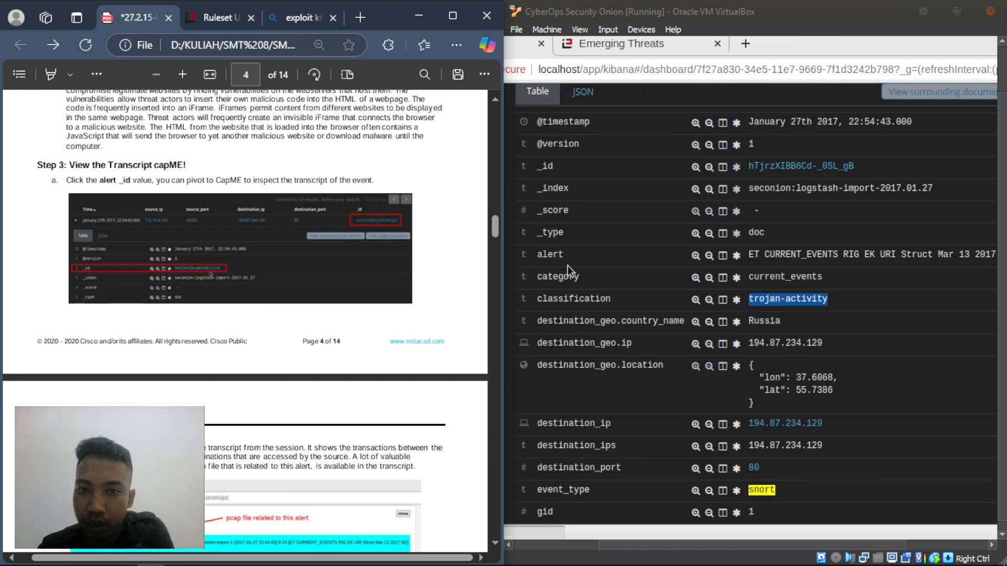
scroll(734, 328, "down", 3)
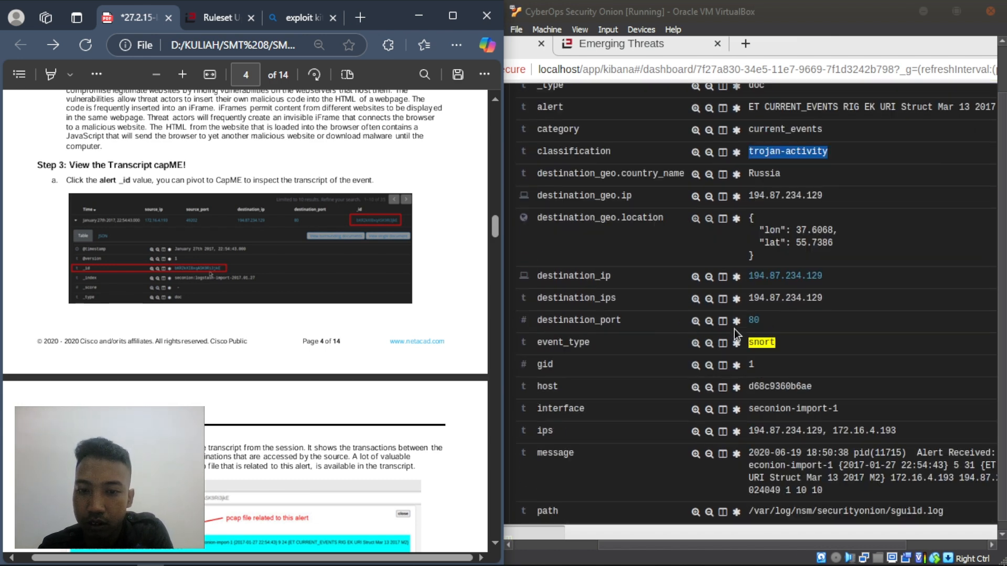
scroll(734, 329, "down", 5)
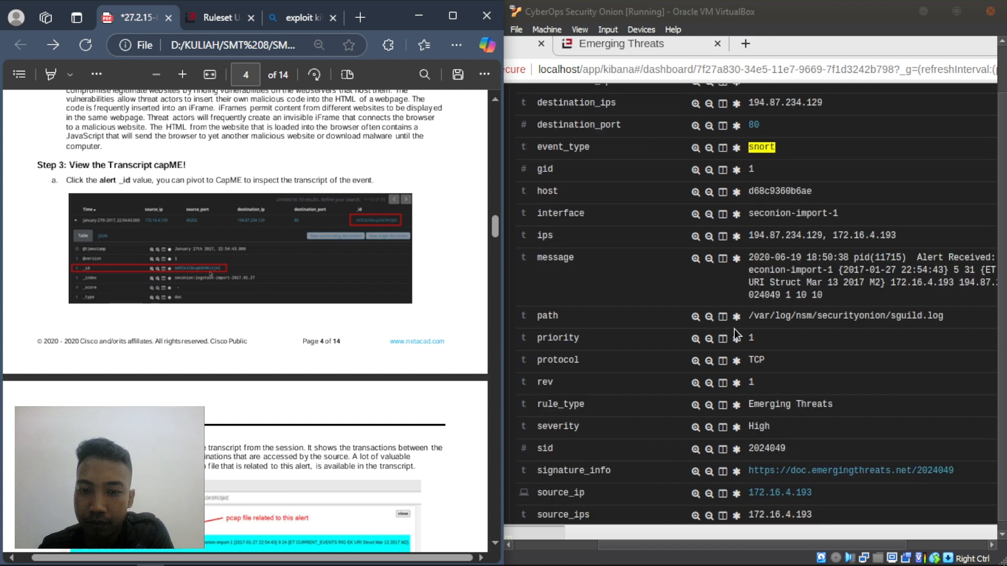
scroll(734, 329, "down", 1)
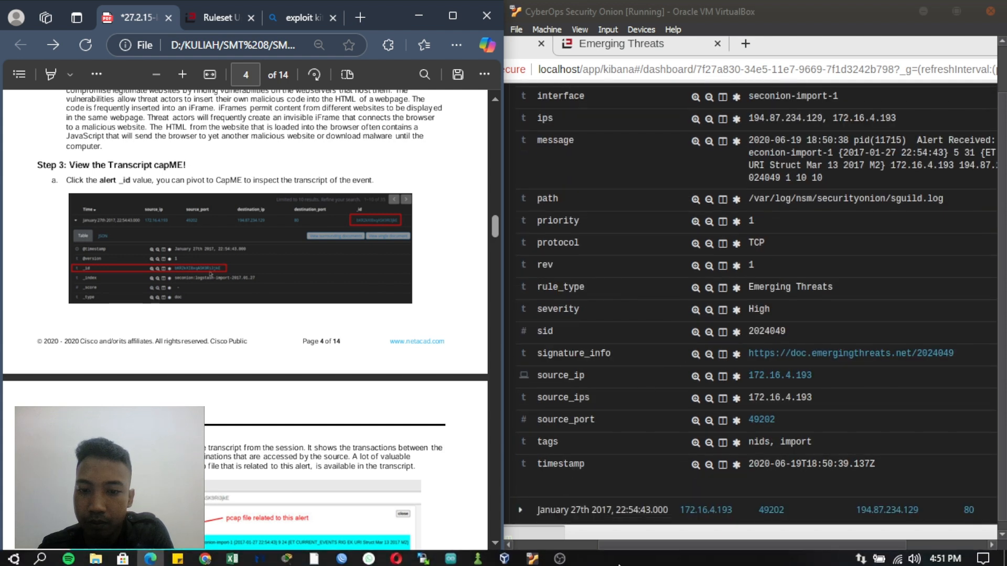
left_click(565, 561)
left_click(566, 561)
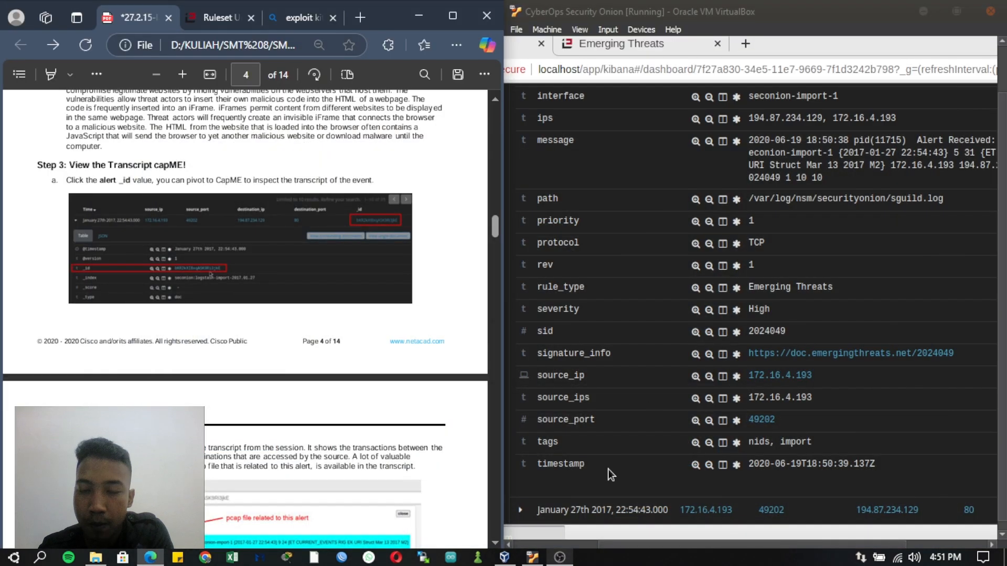
scroll(677, 289, "down", 3)
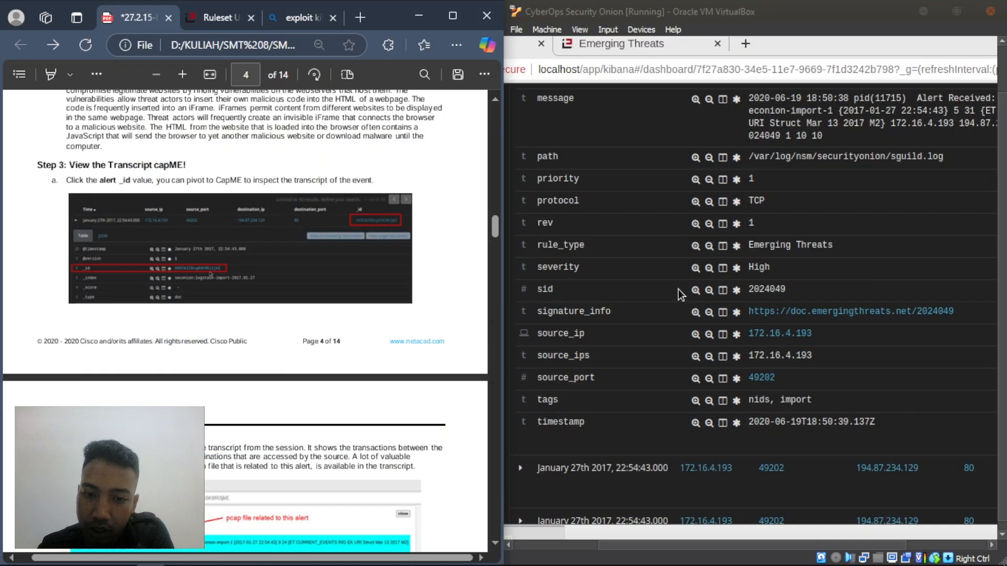
scroll(678, 289, "up", 3)
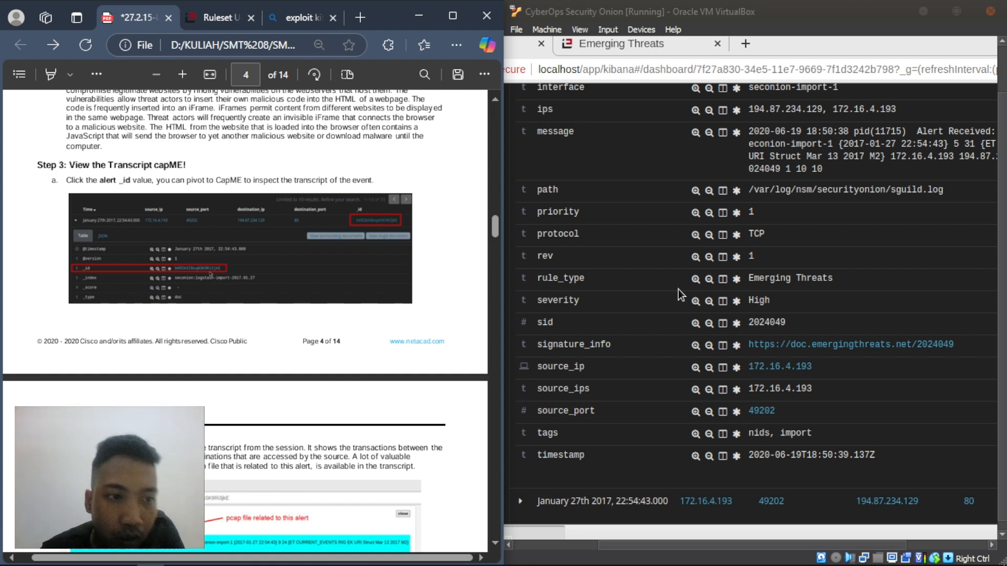
scroll(678, 288, "up", 2)
scroll(678, 290, "up", 3)
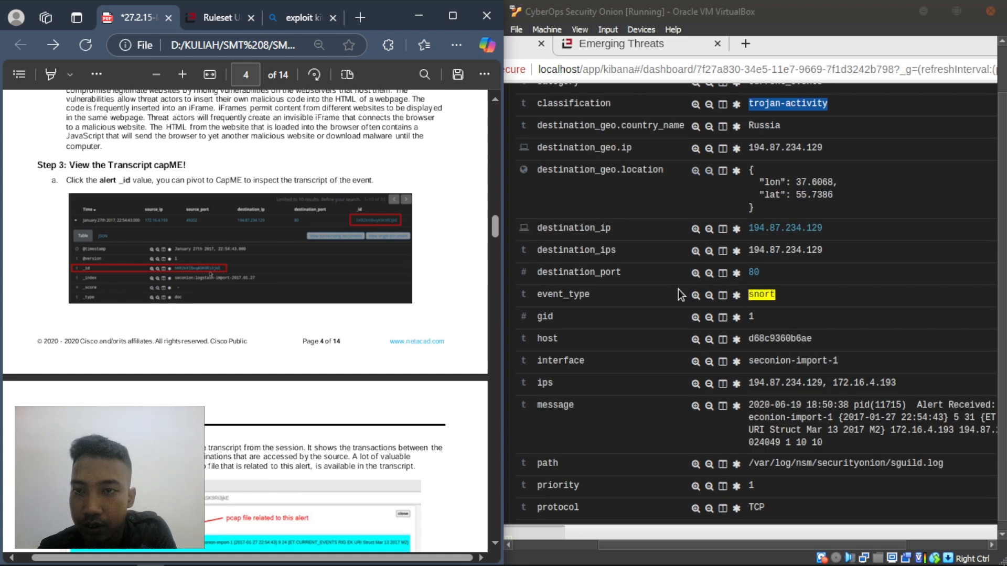
scroll(679, 285, "up", 4)
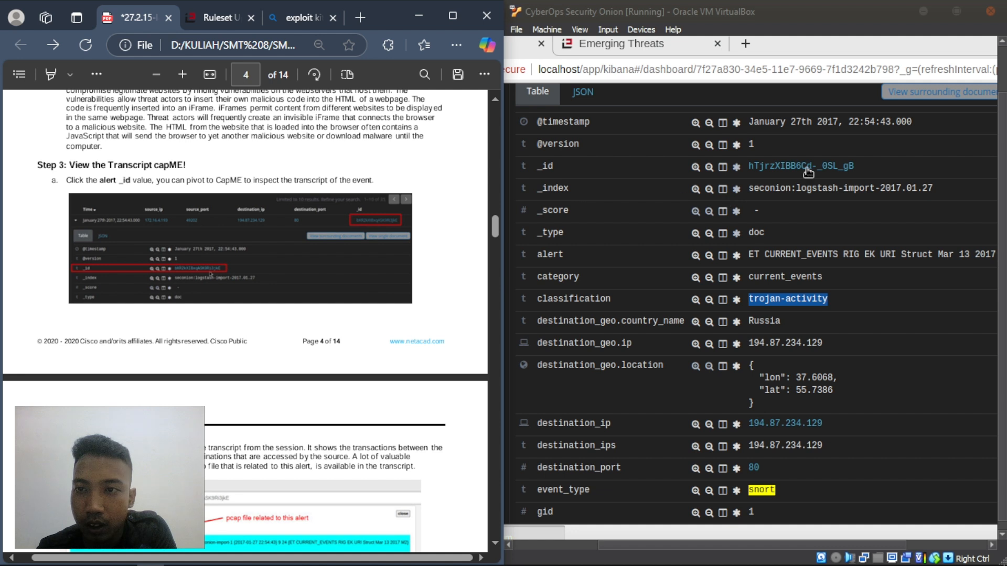
- Open the alert's CapME! transcript in a new tab, close the Emerging Threats dashboard, and mark the blue-block paragraph in the PDF
right_click(807, 168)
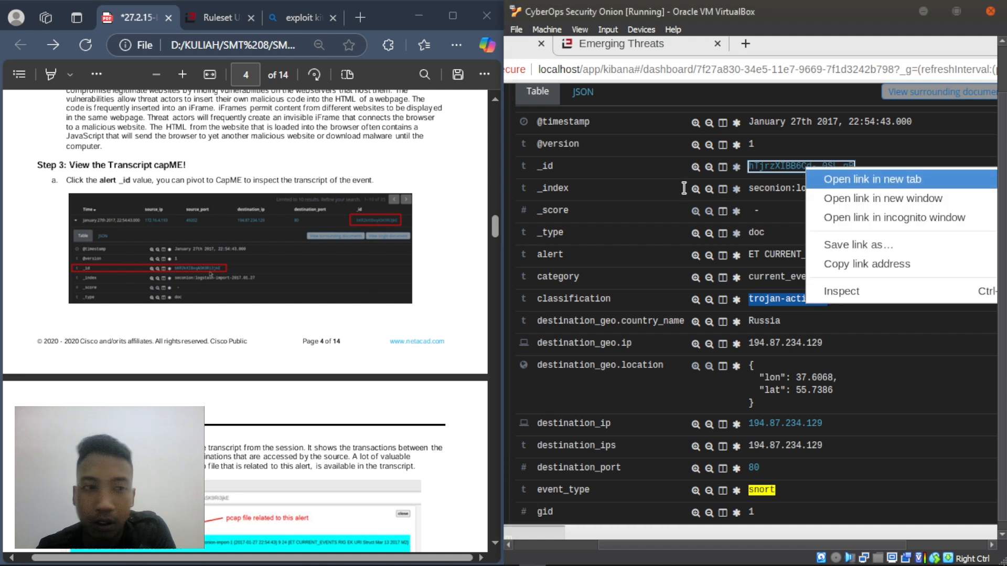
left_click(839, 179)
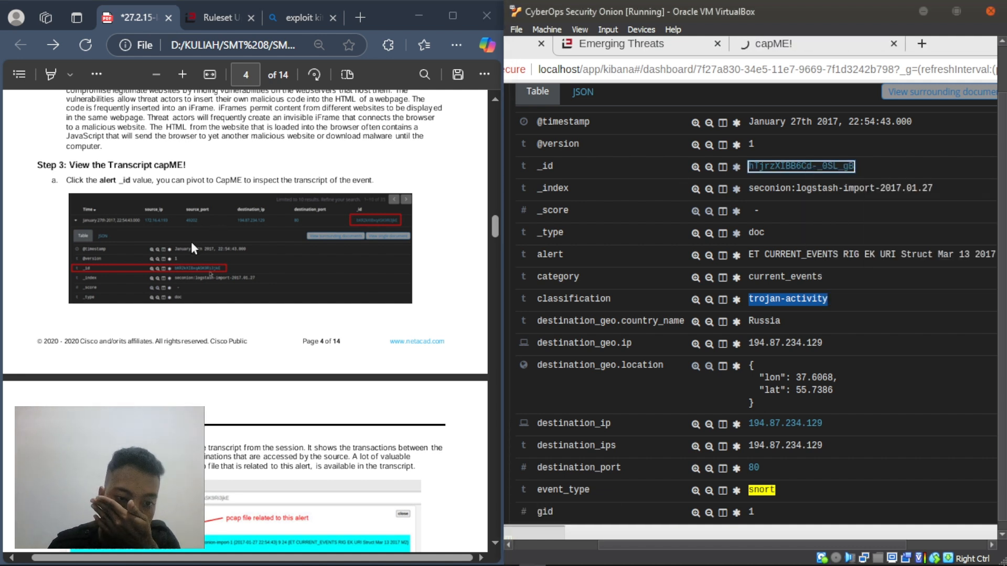
scroll(207, 243, "down", 2)
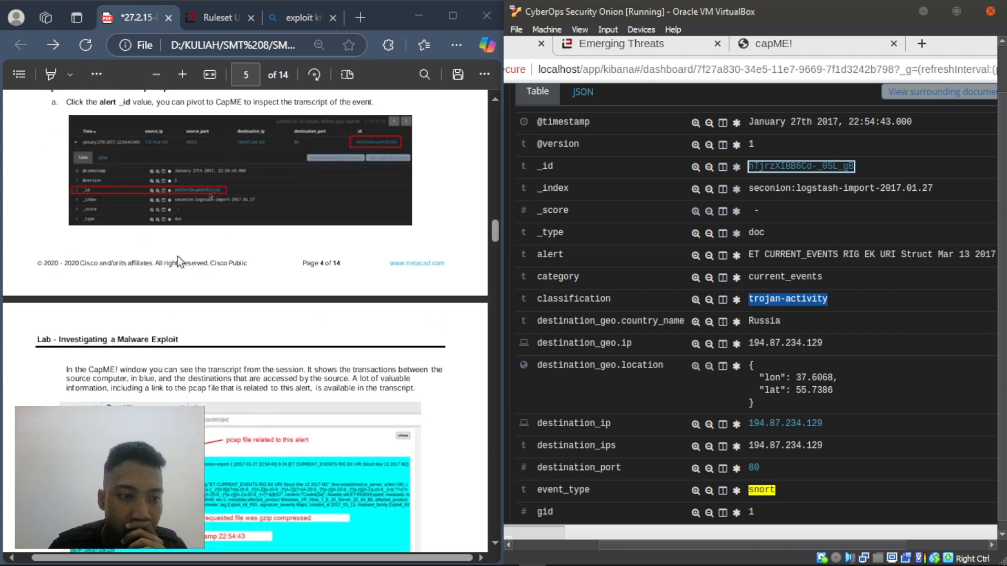
scroll(177, 256, "down", 3)
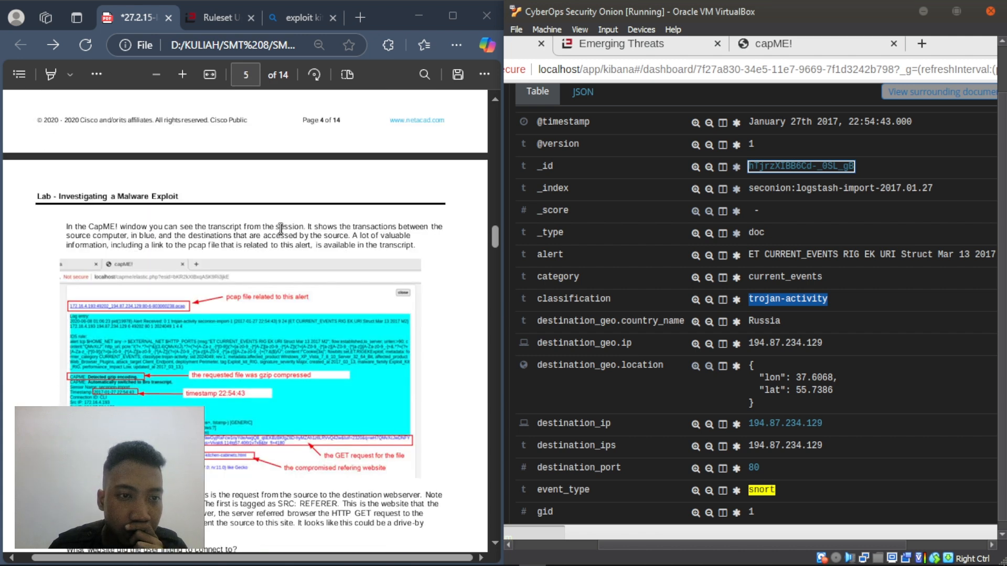
left_click(786, 47)
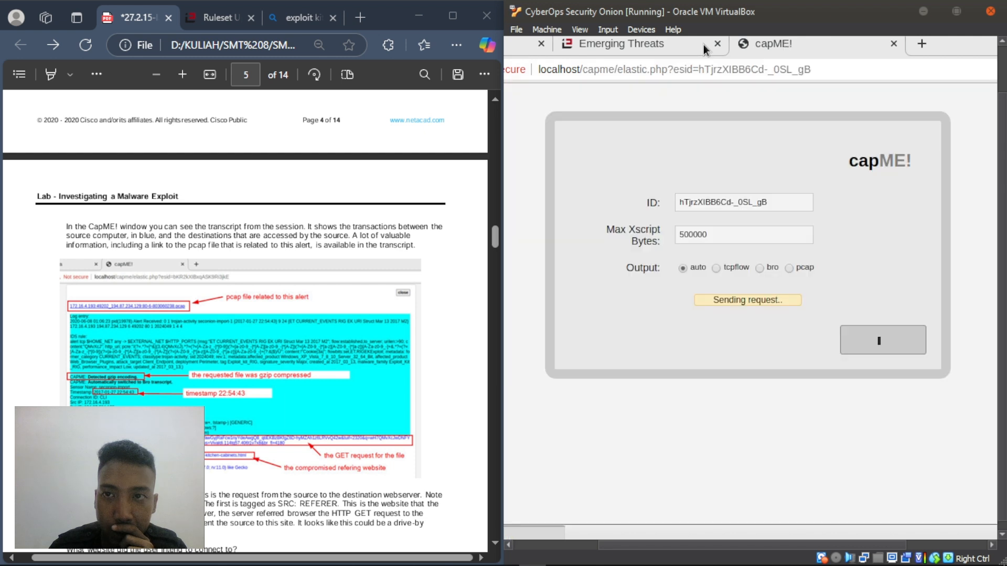
left_click(717, 44)
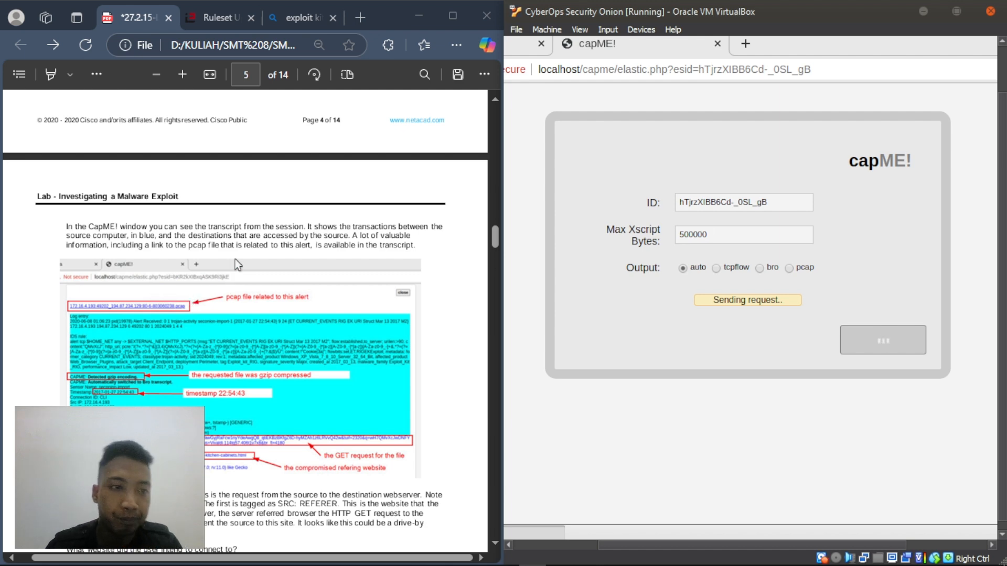
scroll(235, 259, "down", 3)
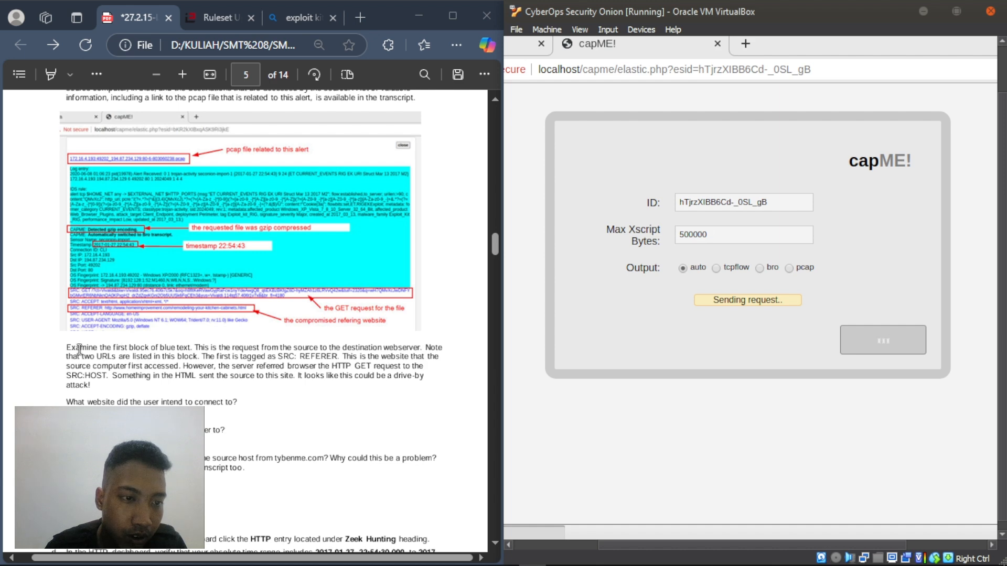
left_click_drag(67, 349, 149, 377)
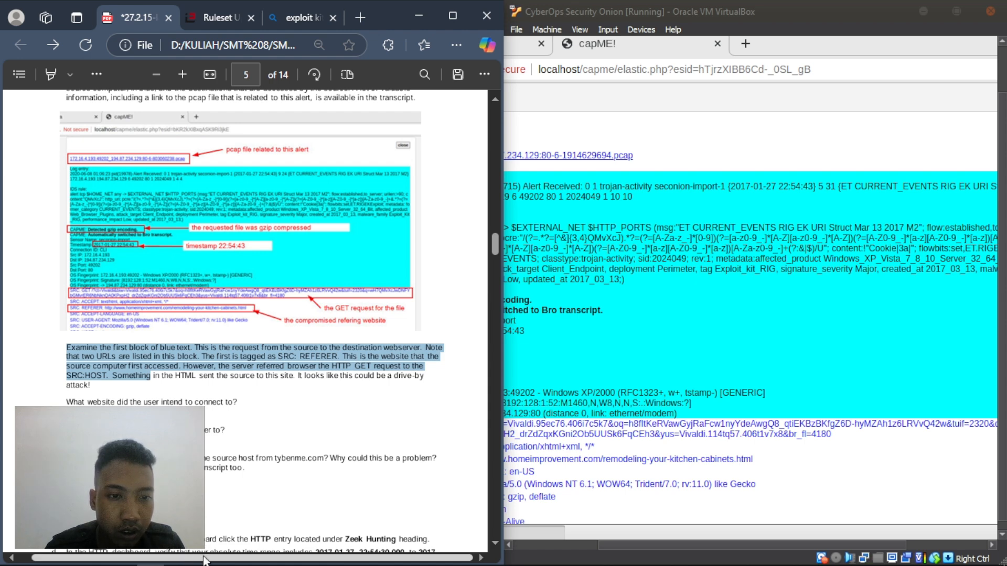
- Scroll the CapME! transcript toward the HTTP request block and clear the PDF paragraph selection
left_click(791, 345)
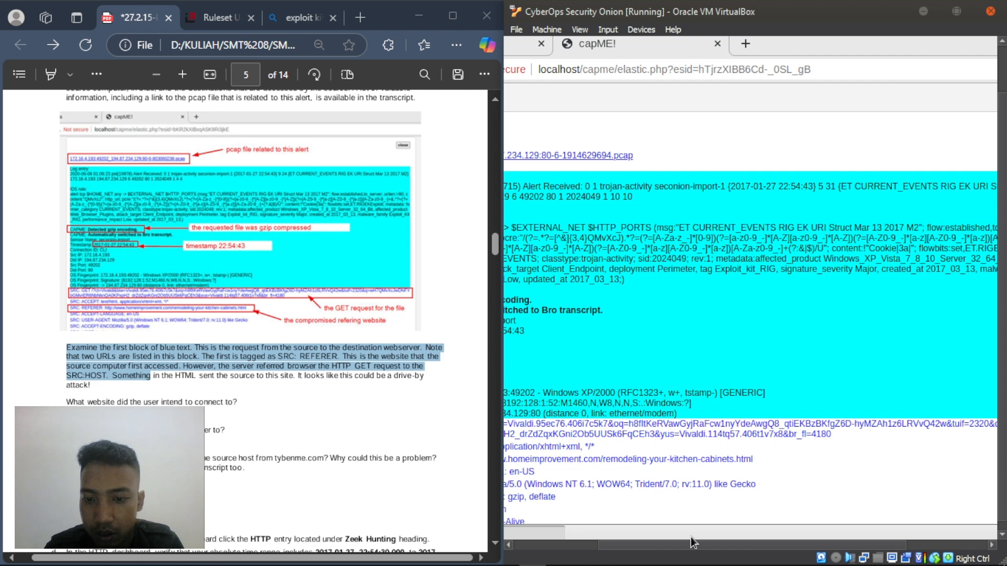
left_click_drag(690, 537, 589, 543)
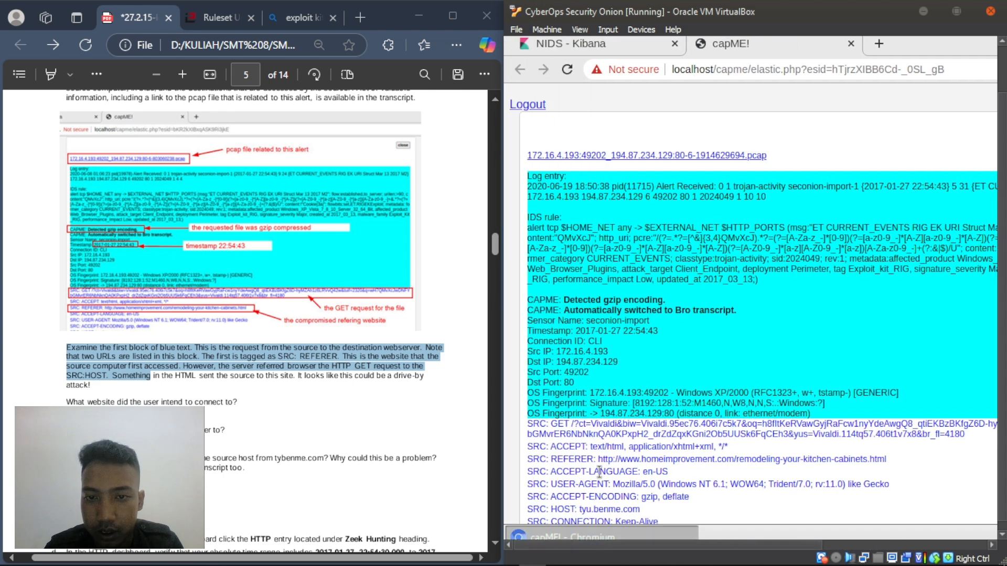
scroll(598, 469, "down", 3)
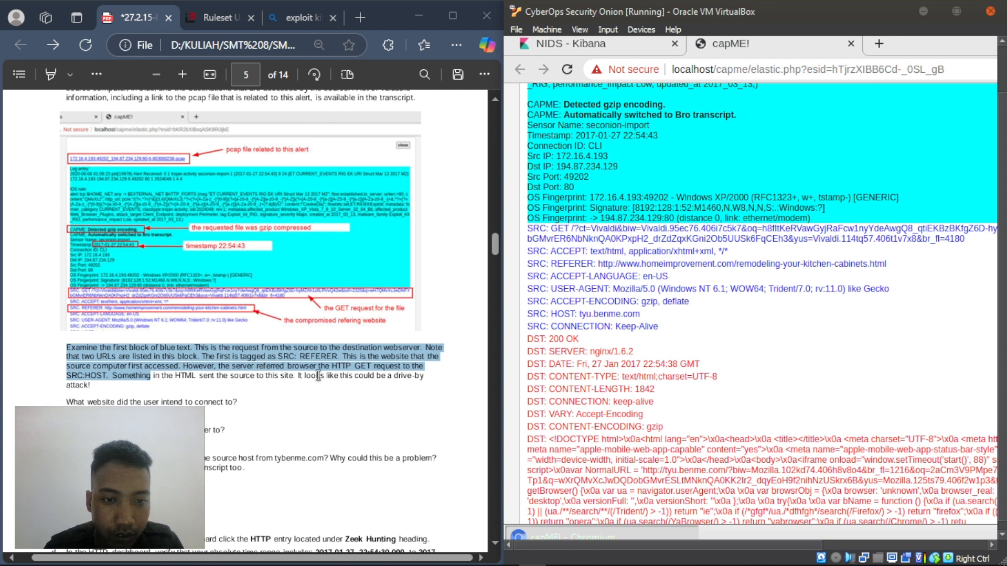
left_click(195, 399)
left_click(195, 399)
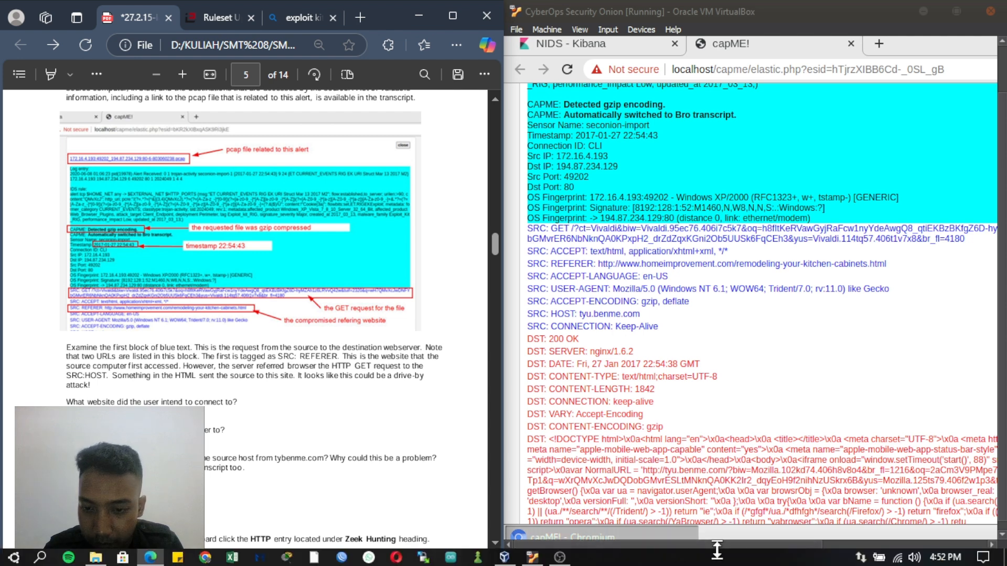
mouse_move(715, 545)
left_mouse_down()
mouse_move(777, 559)
mouse_move(721, 560)
left_mouse_up()
left_click(347, 472)
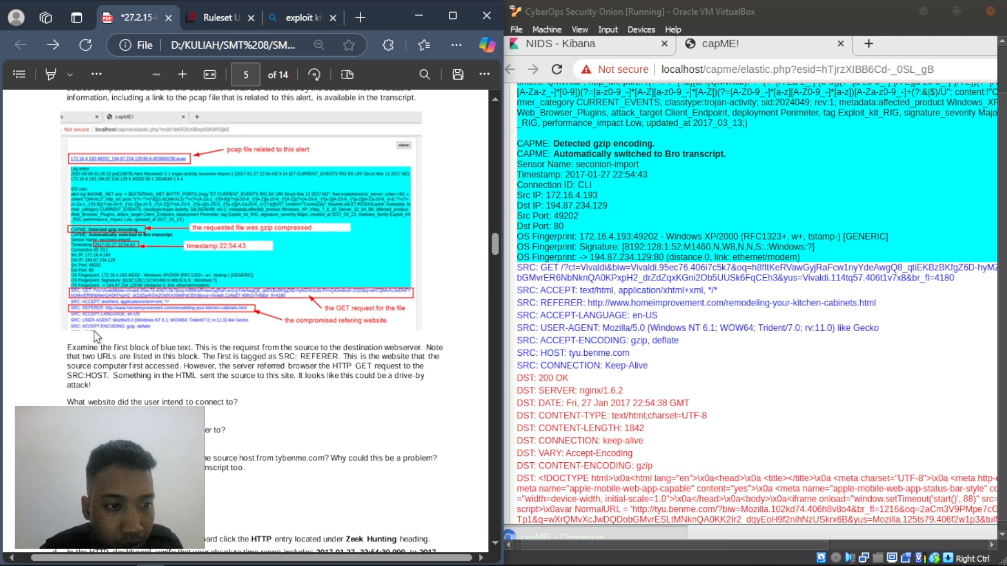
left_click_drag(68, 401, 239, 403)
left_click(195, 401)
left_click(197, 415)
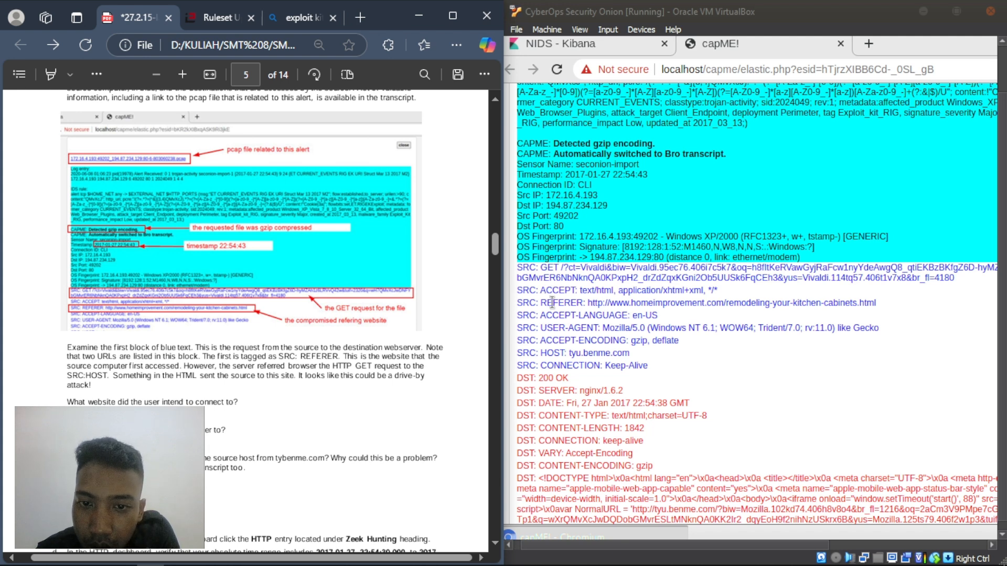
left_click_drag(588, 303, 769, 303)
left_click_drag(840, 306, 880, 308)
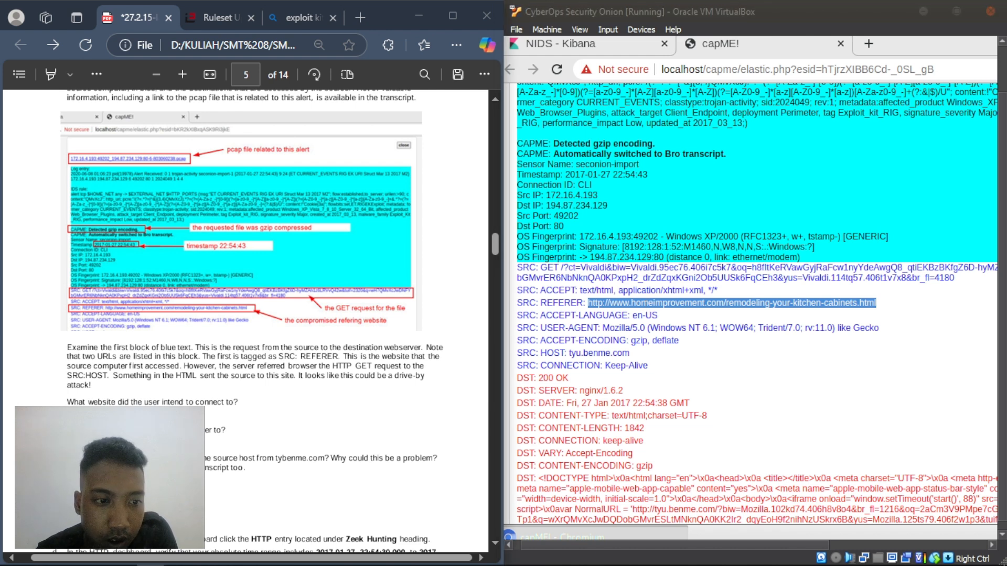
right_click(76, 412)
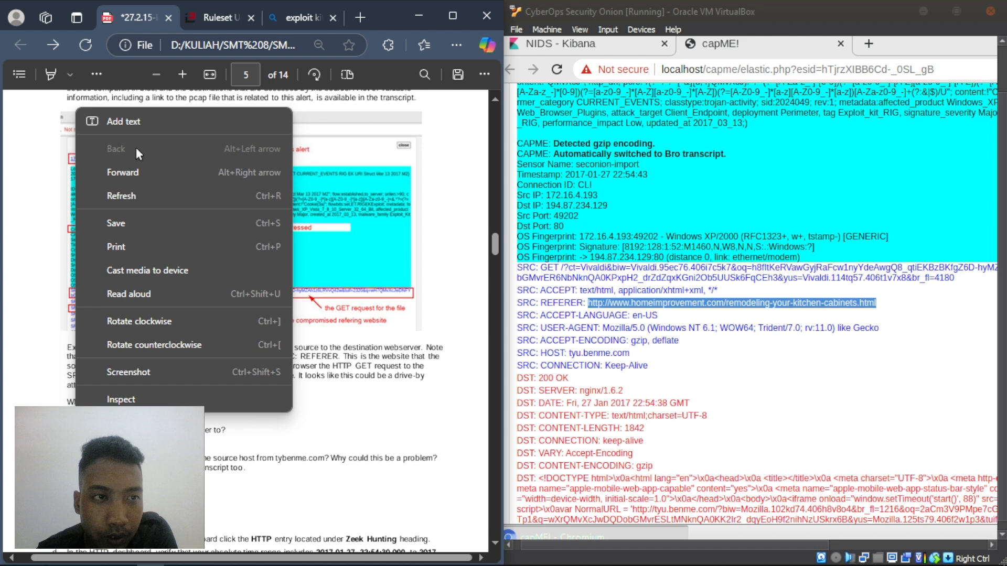
left_click(133, 120)
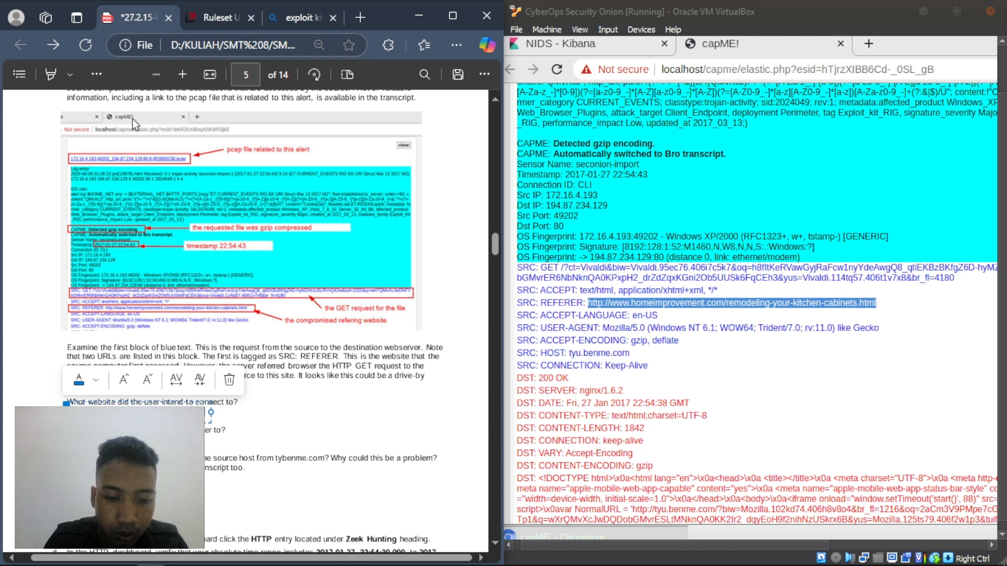
type("deli-")
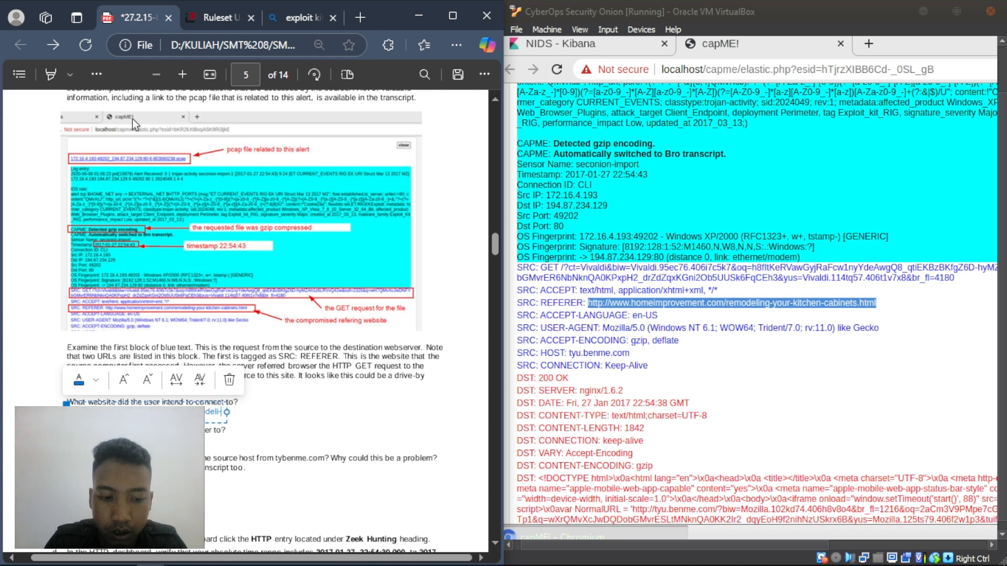
key("BackSpace")
type("ng-yur")
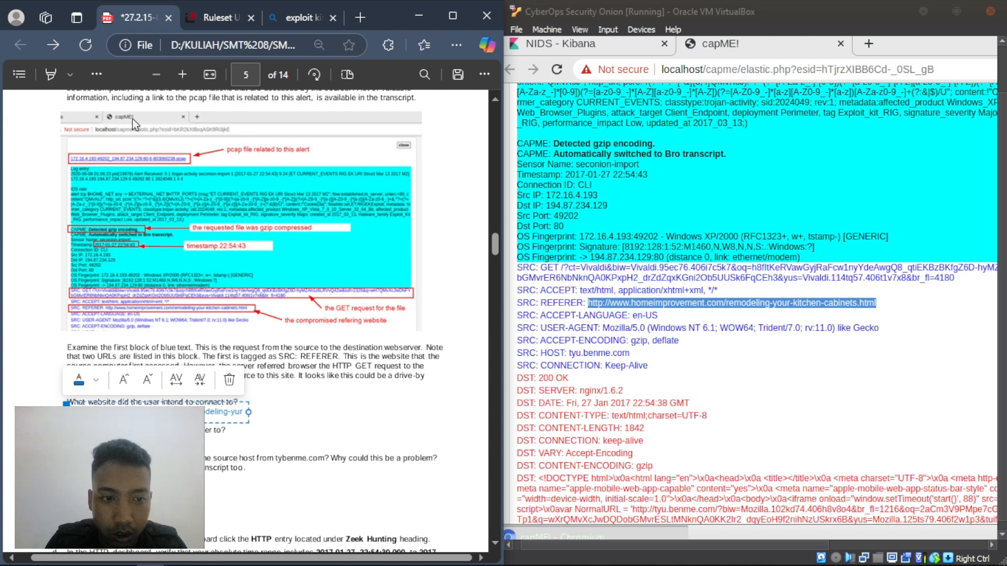
key("BackSpace")
type("=our-")
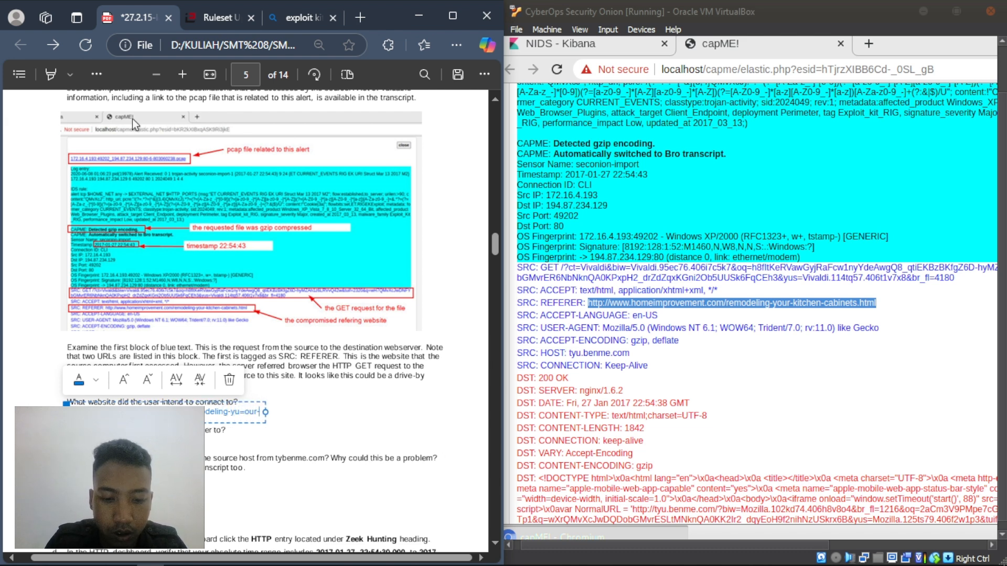
type("ktchen")
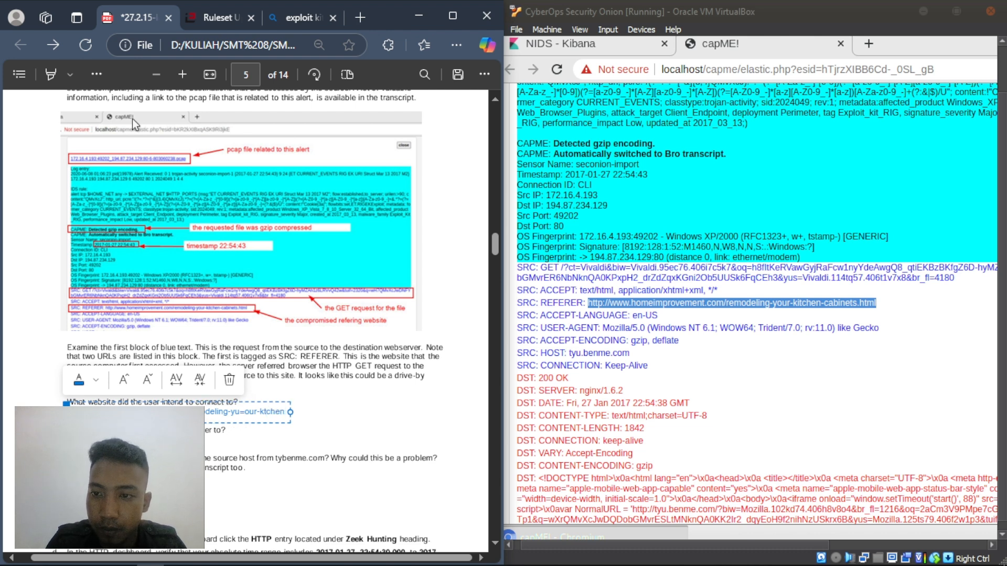
type("-")
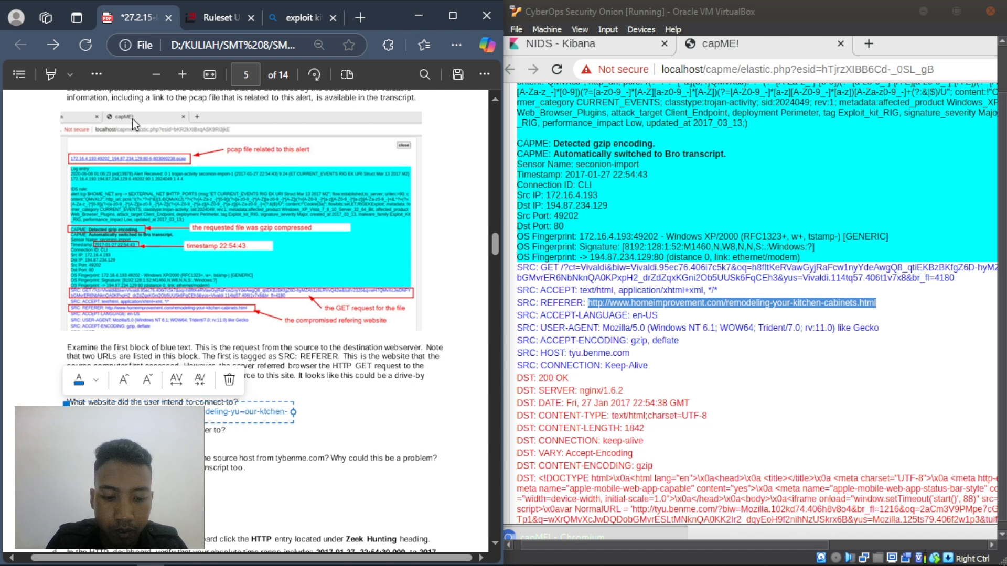
type("cabinets.html")
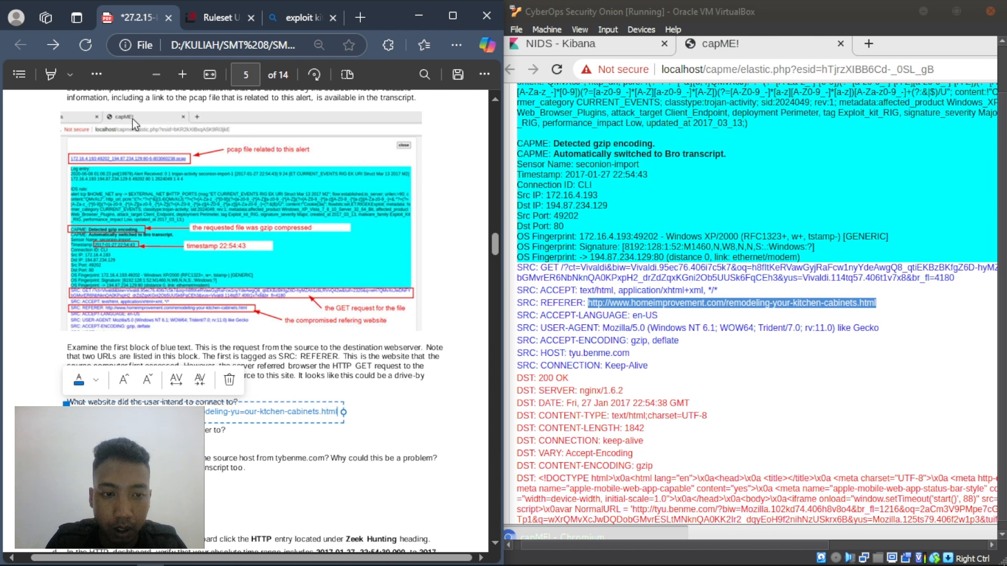
left_click(243, 444)
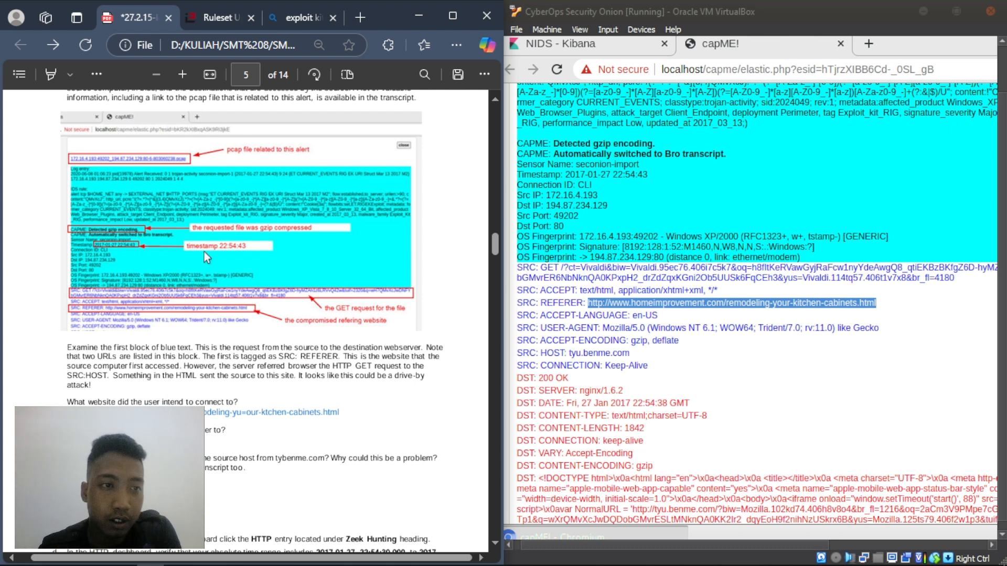
- Nudge the homeimprovement.com answer box left so it sits beneath its question
scroll(201, 279, "up", 10)
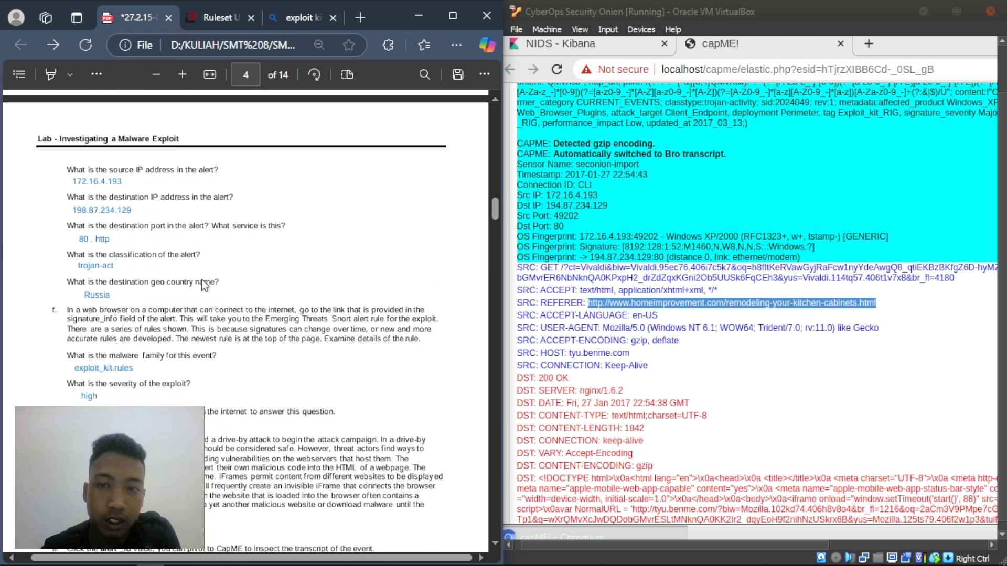
scroll(221, 247, "up", 3)
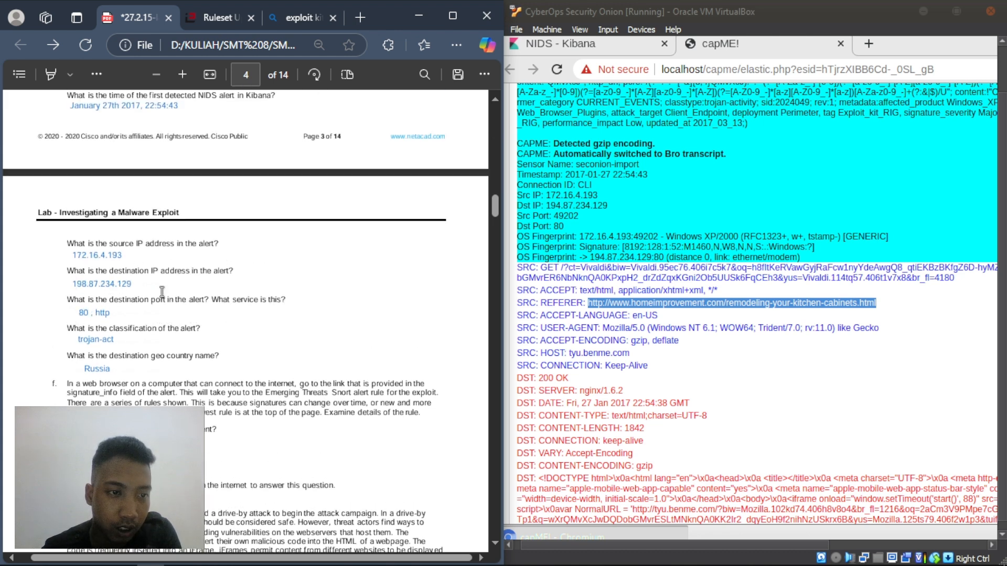
scroll(187, 281, "down", 15)
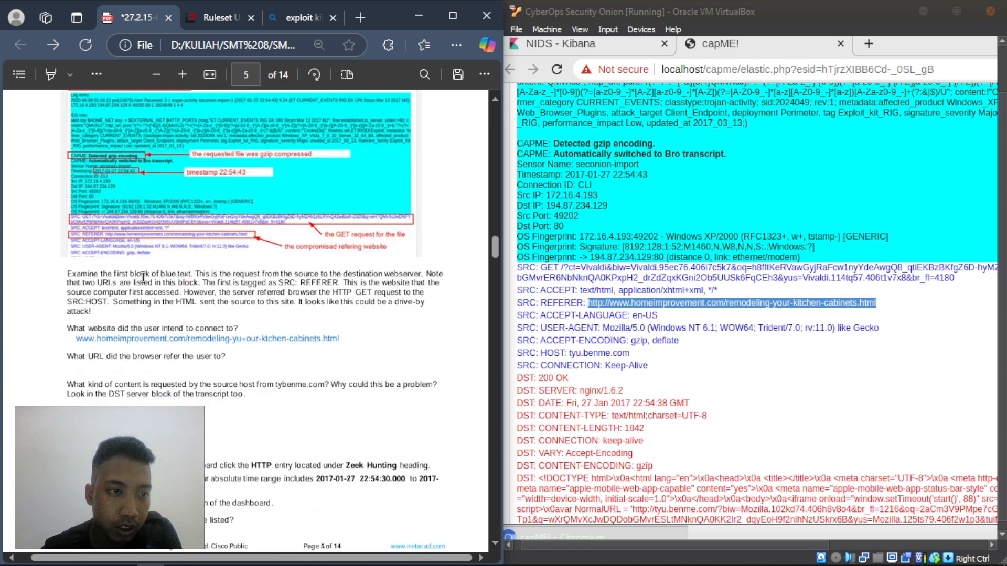
left_click(84, 339)
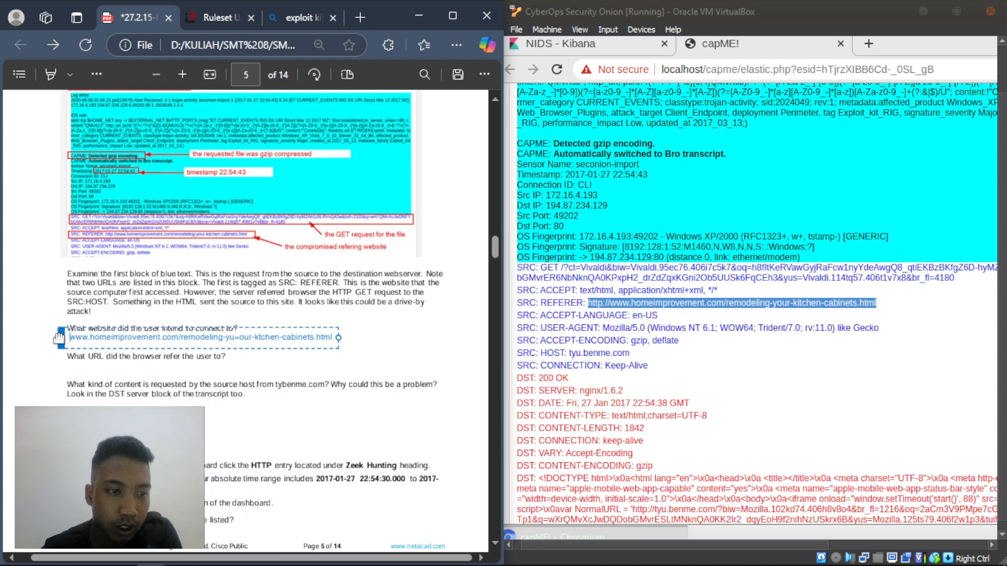
left_click_drag(66, 339, 60, 339)
left_click(81, 348)
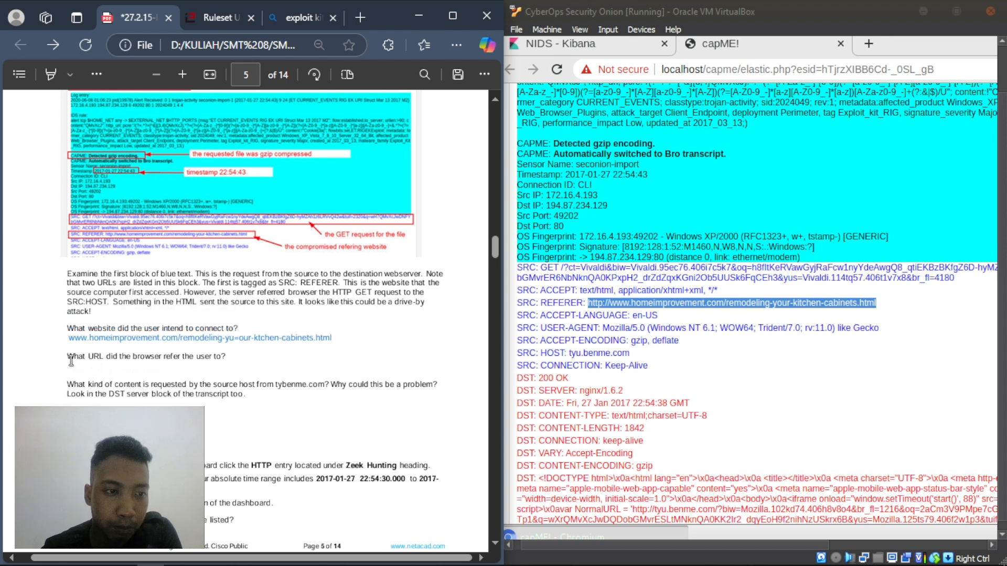
- Highlight the referring-URL question text to read it
left_click_drag(71, 359, 227, 358)
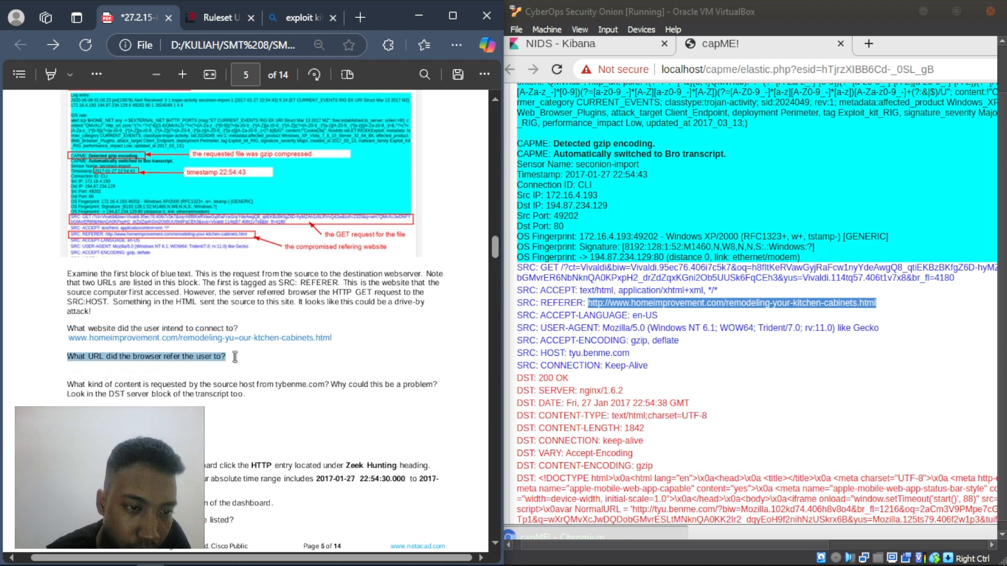
left_click(162, 363)
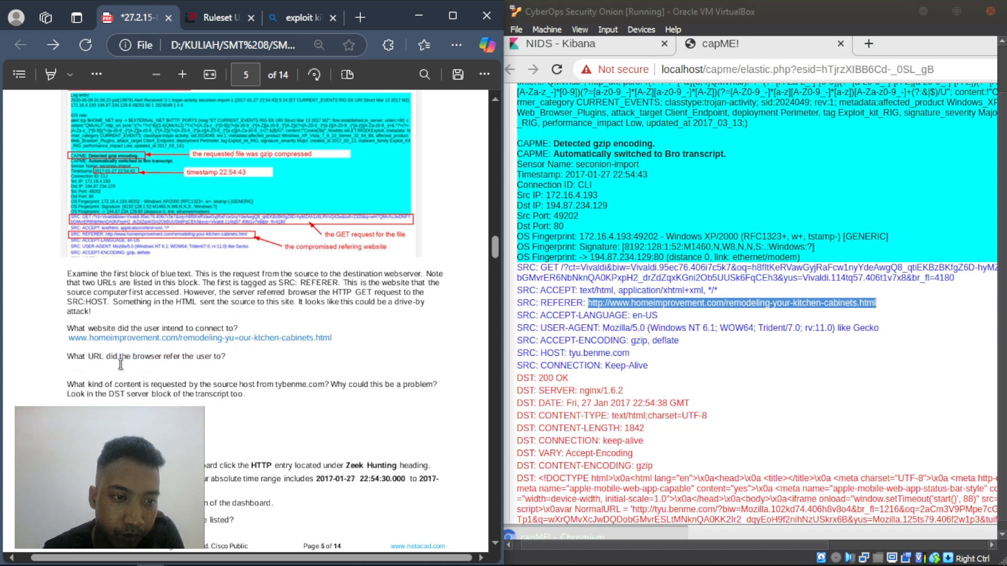
left_click_drag(65, 359, 234, 356)
left_click(178, 367)
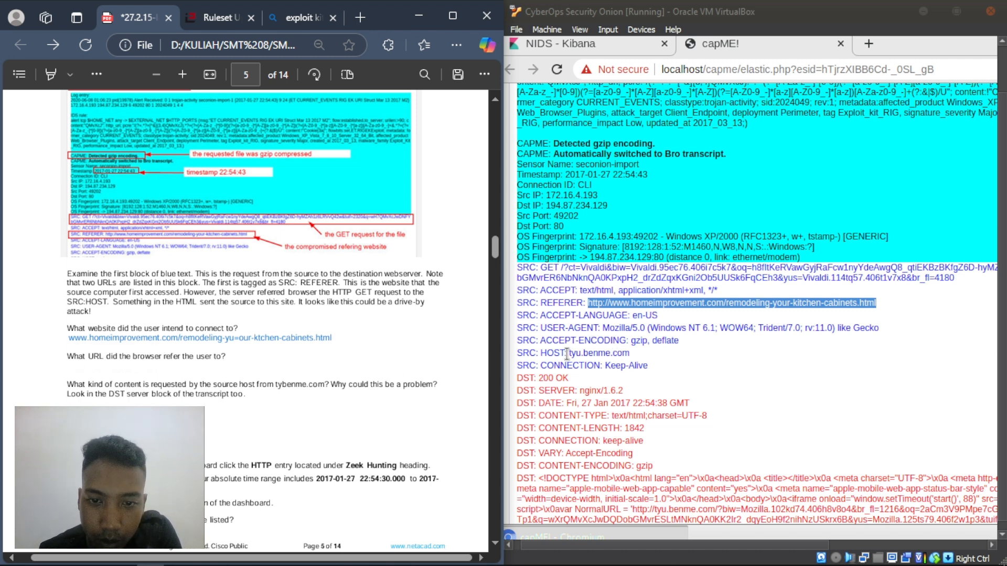
- Copy the host tyu.benme.com from the transcript into a text answer under the referring-URL question
left_click_drag(640, 351, 569, 353)
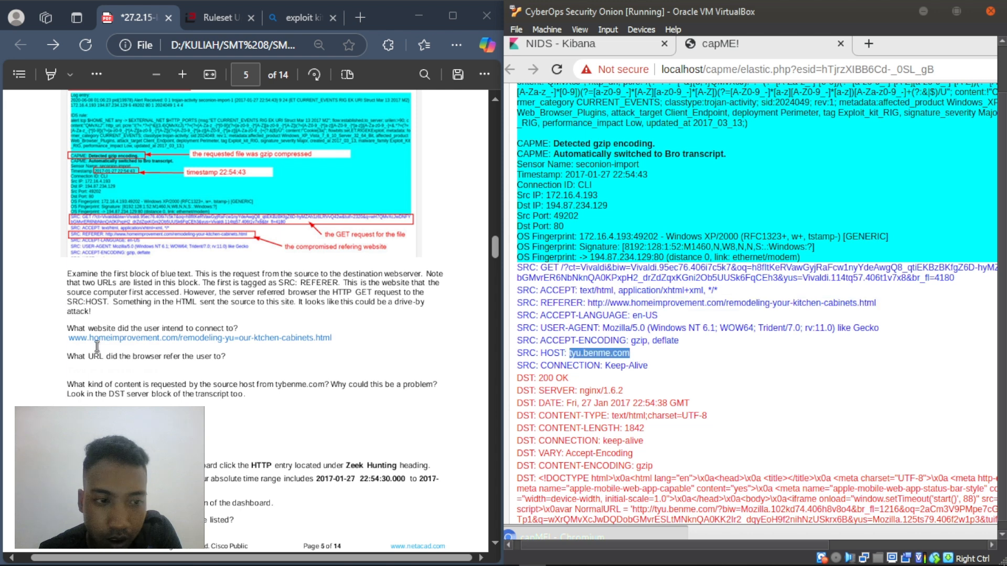
left_click(70, 368)
right_click(70, 369)
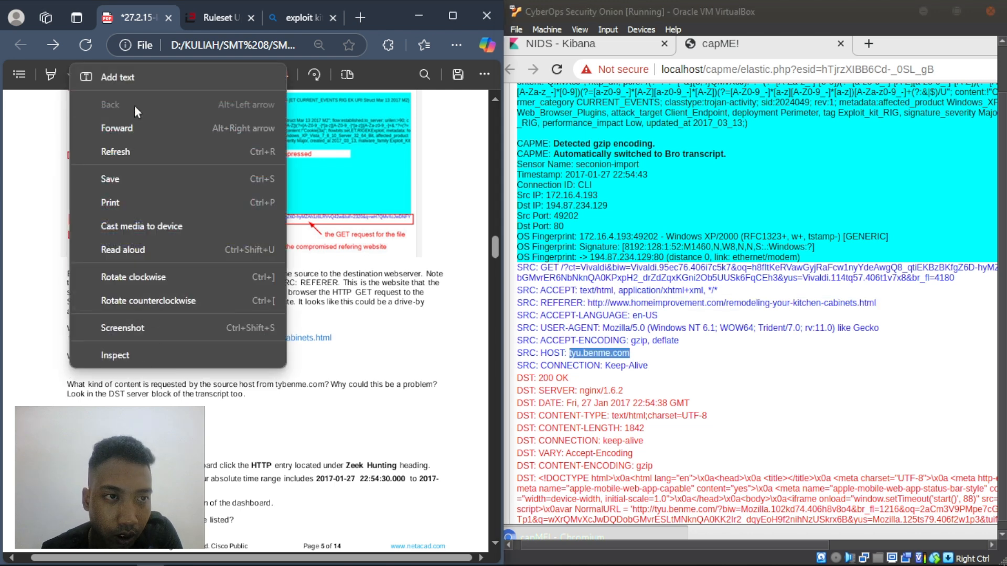
left_click(136, 78)
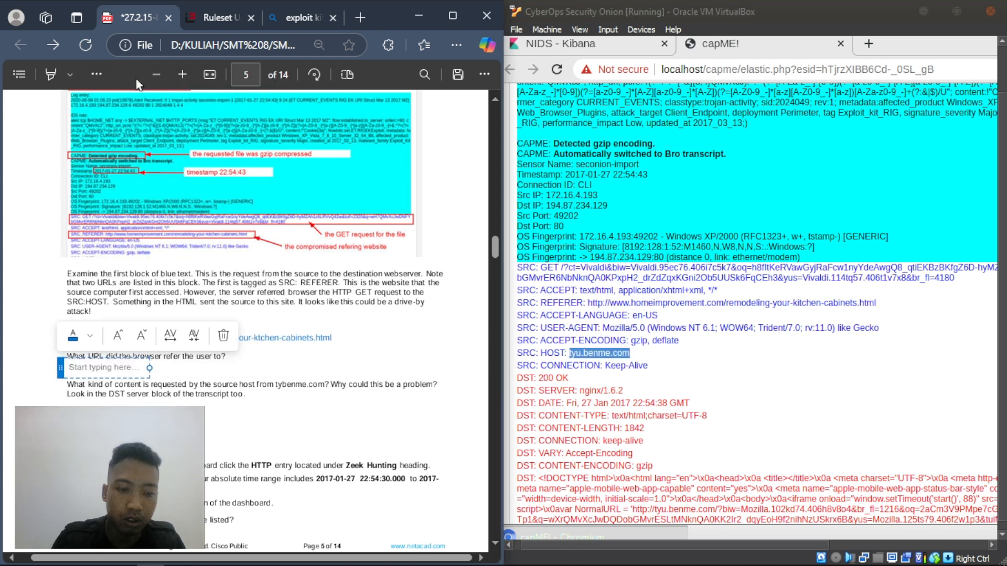
type("tyu.benme.com")
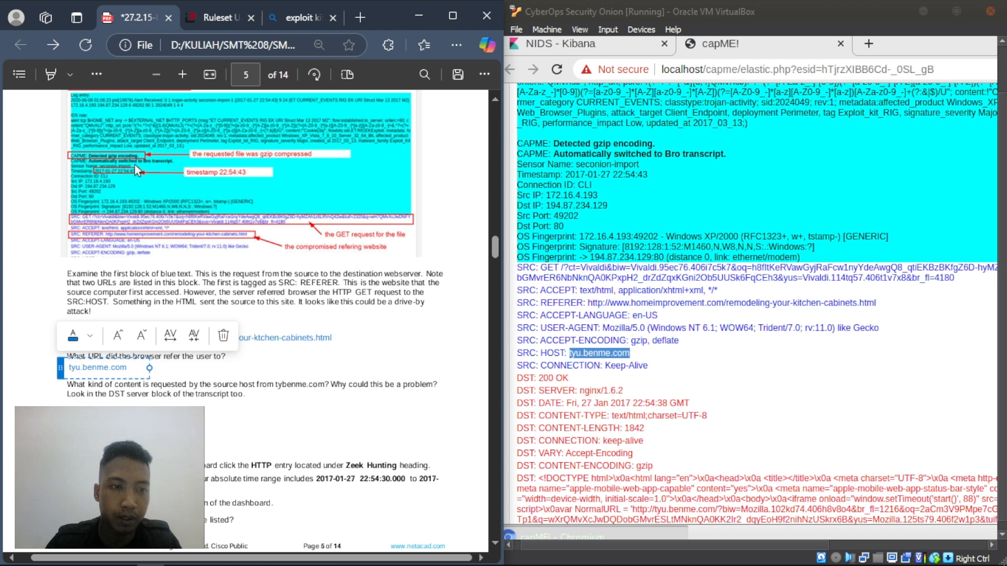
left_click(199, 394)
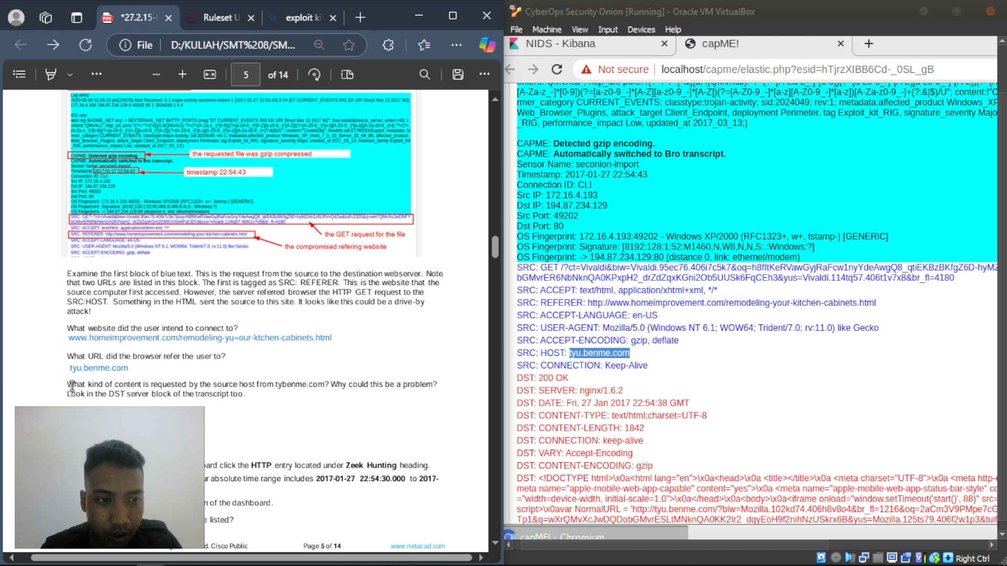
left_click_drag(67, 387, 127, 388)
left_click(83, 398)
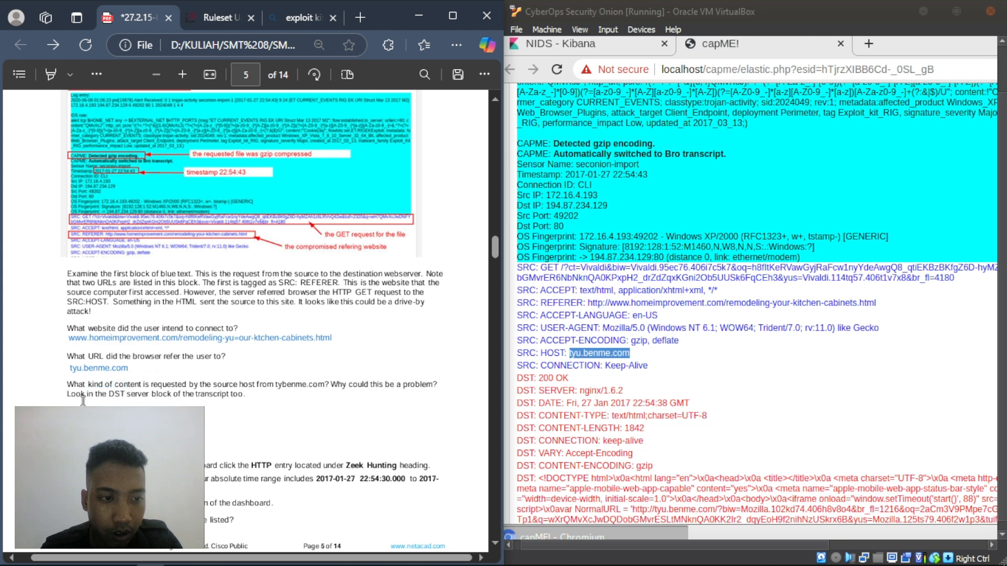
left_click_drag(67, 386, 197, 385)
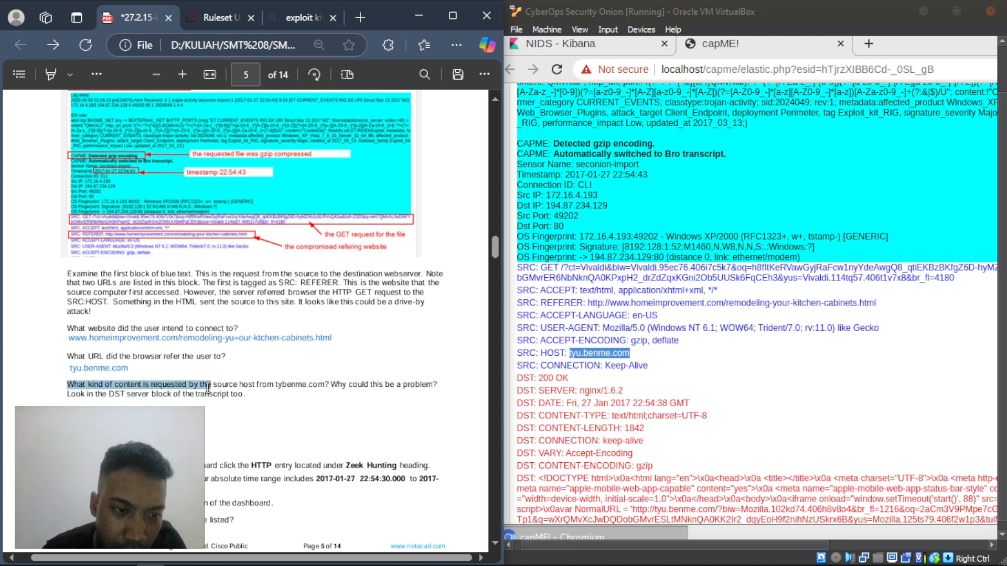
left_click(186, 400)
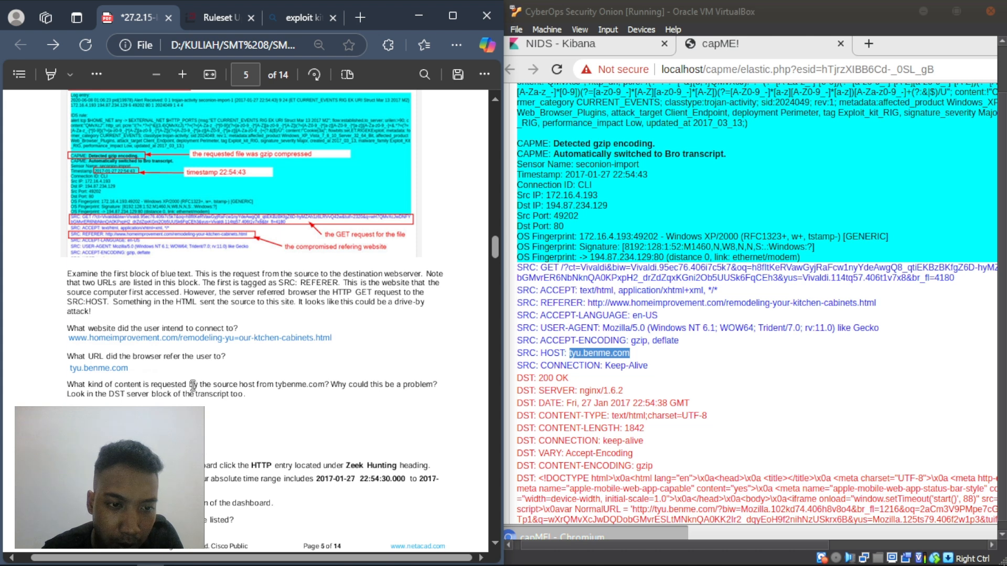
left_click_drag(193, 386, 265, 388)
left_click(262, 388)
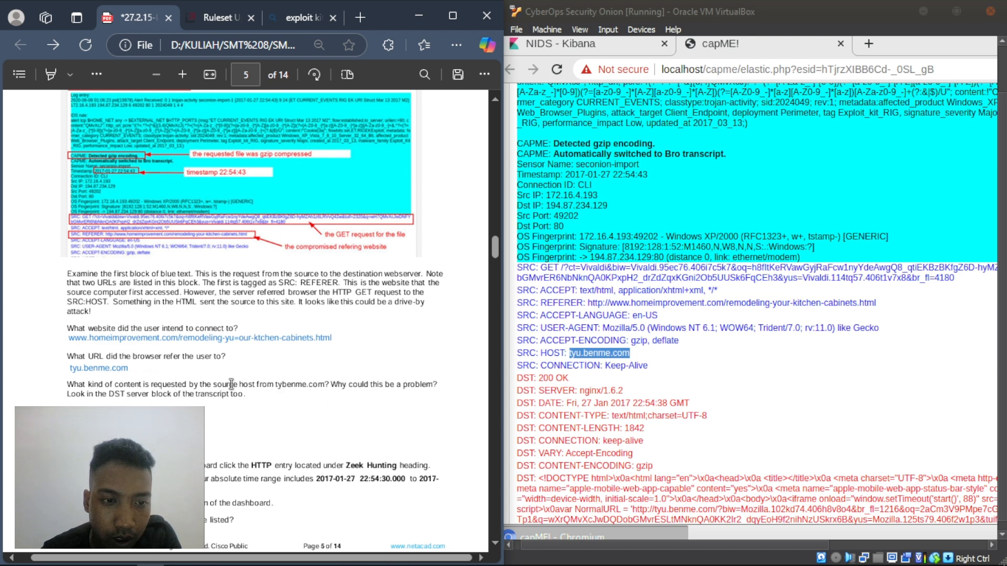
left_click_drag(230, 389, 284, 388)
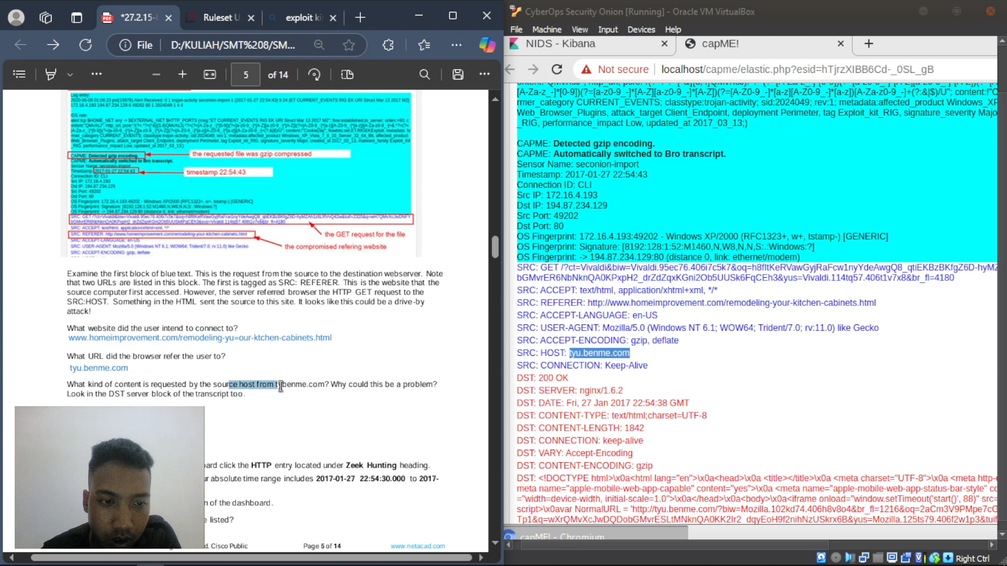
left_click(247, 438)
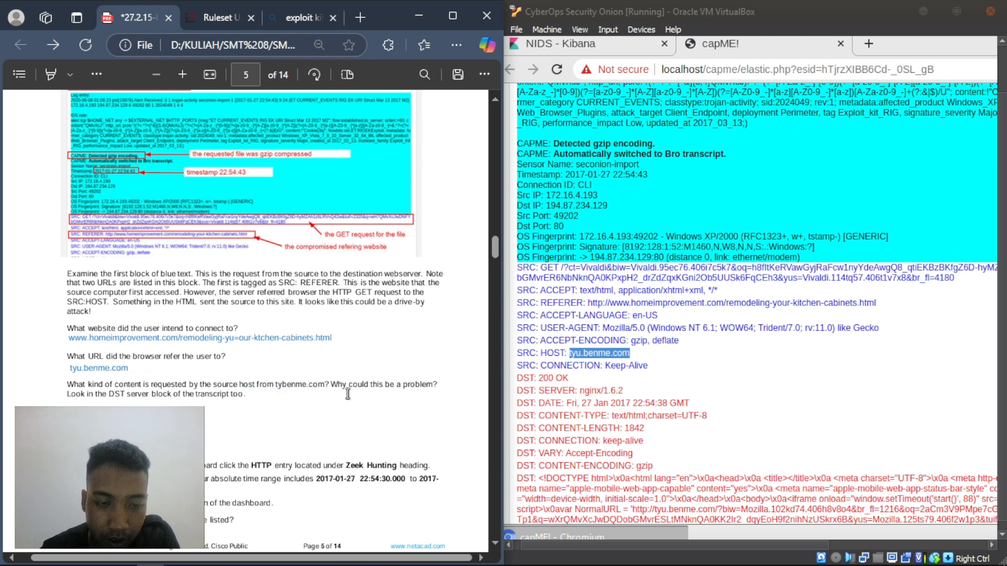
left_click_drag(342, 387, 435, 389)
left_click_drag(67, 395, 237, 396)
left_click(230, 408)
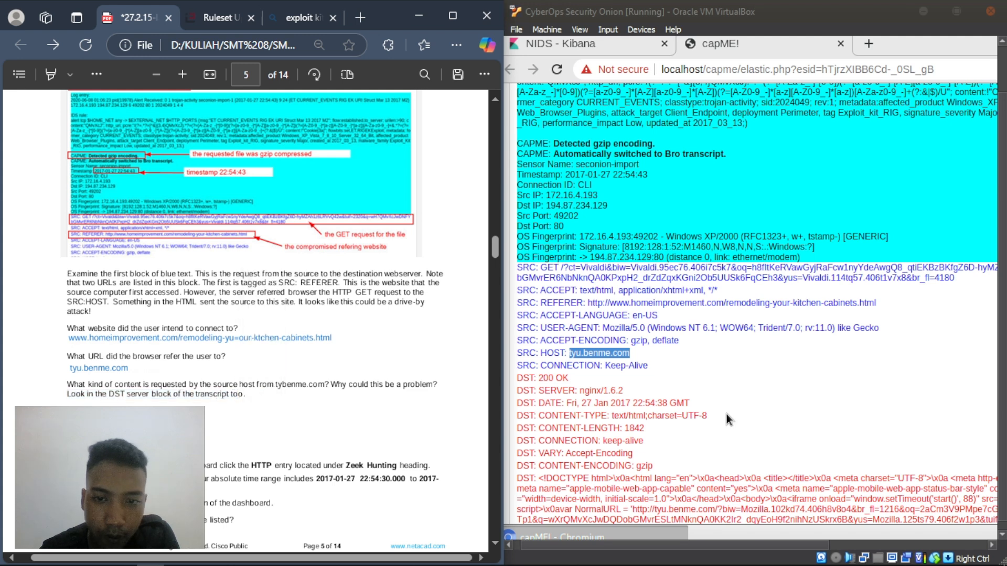
scroll(726, 245, "up", 1)
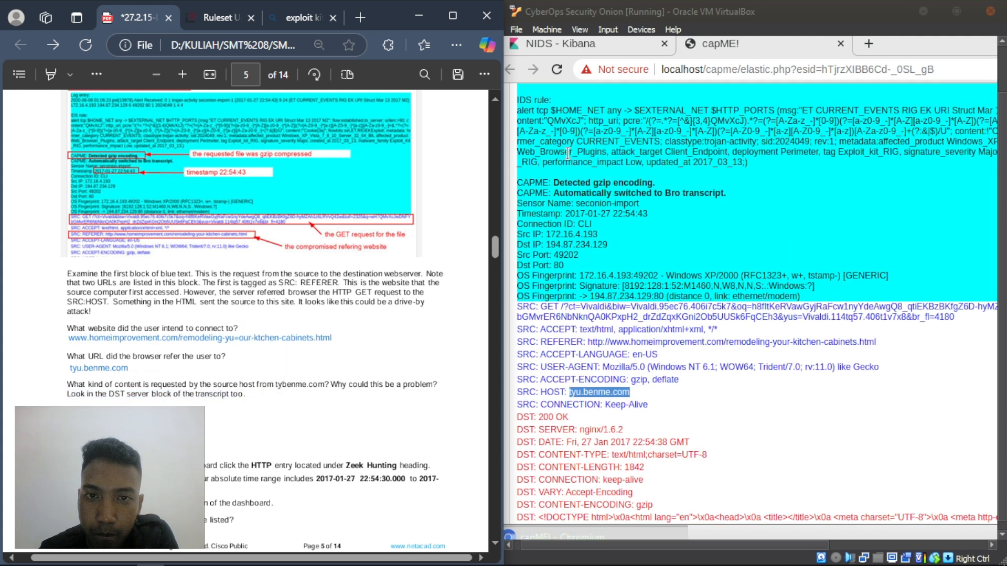
scroll(571, 168, "up", 3)
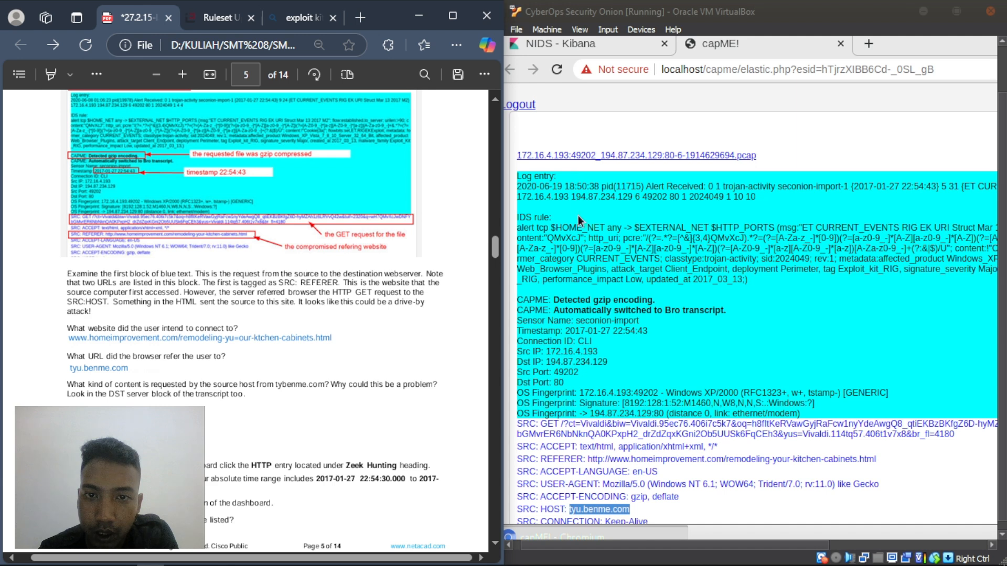
scroll(577, 216, "down", 2)
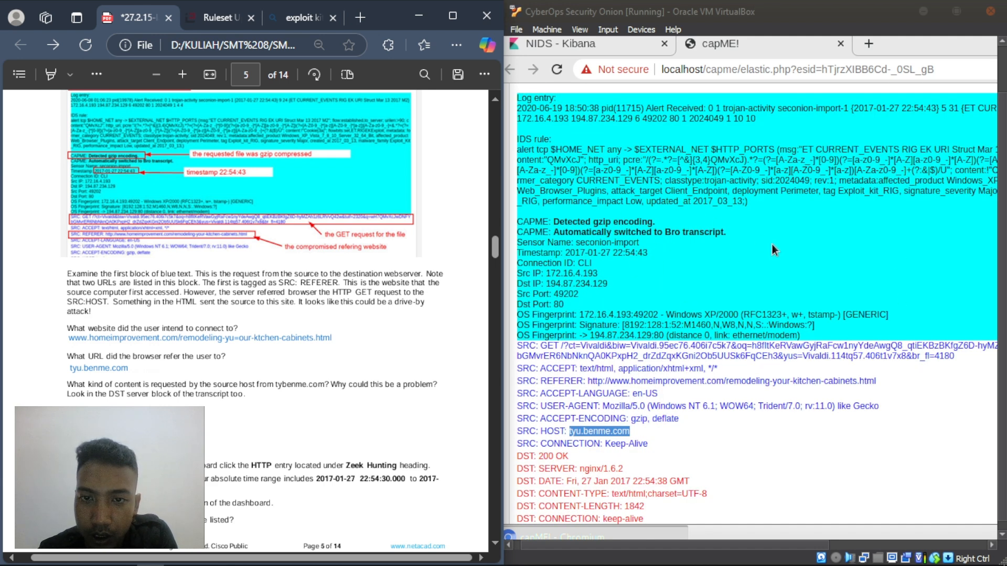
scroll(771, 245, "down", 2)
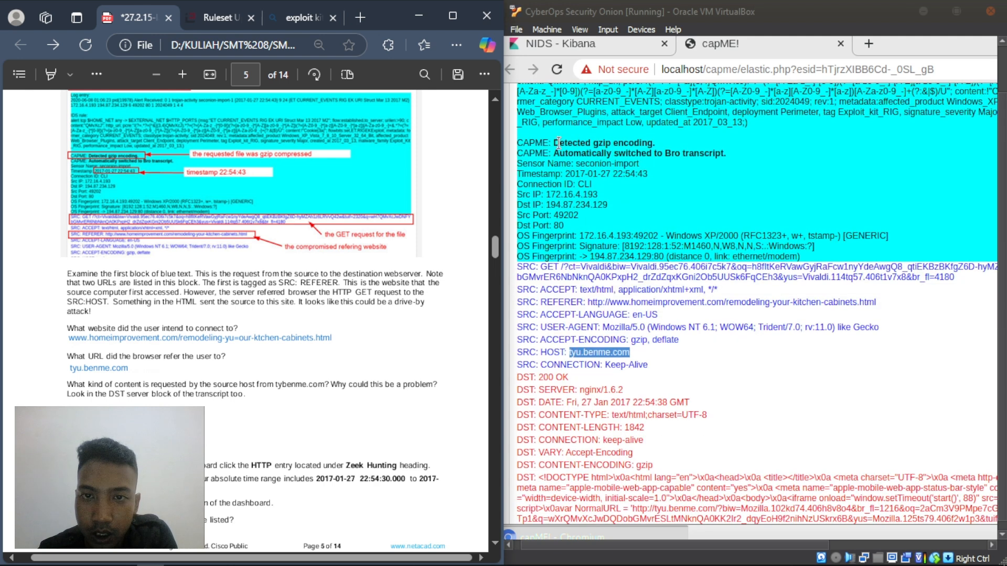
scroll(562, 147, "down", 1)
scroll(562, 156, "up", 1)
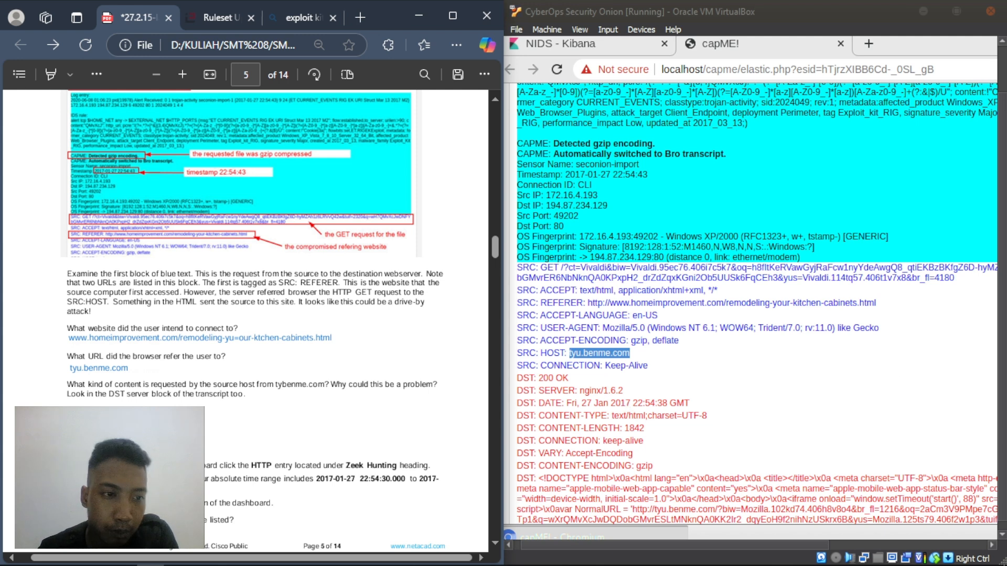
- Add a text box reading 'gzip' below the requested-content question
right_click(76, 405)
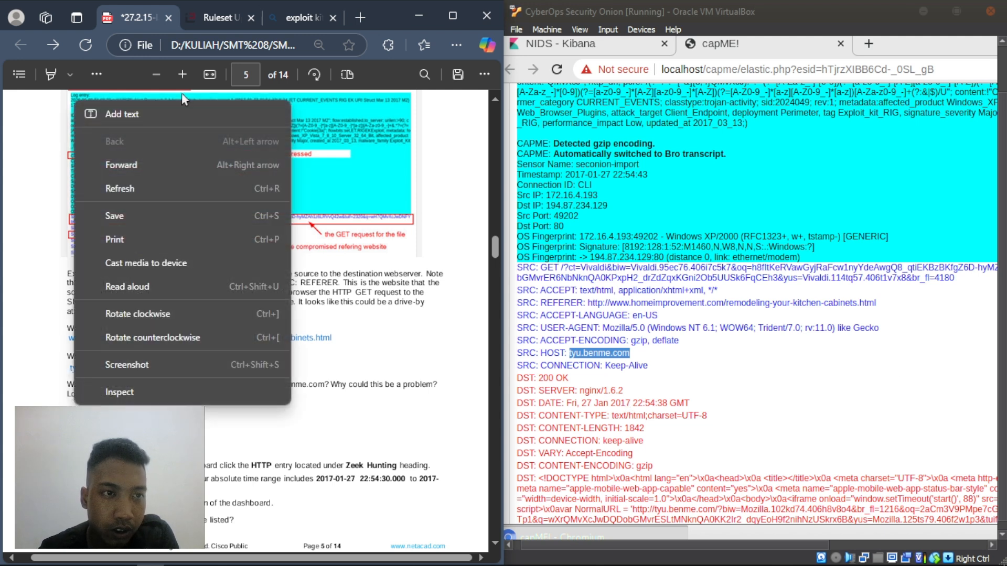
left_click(149, 113)
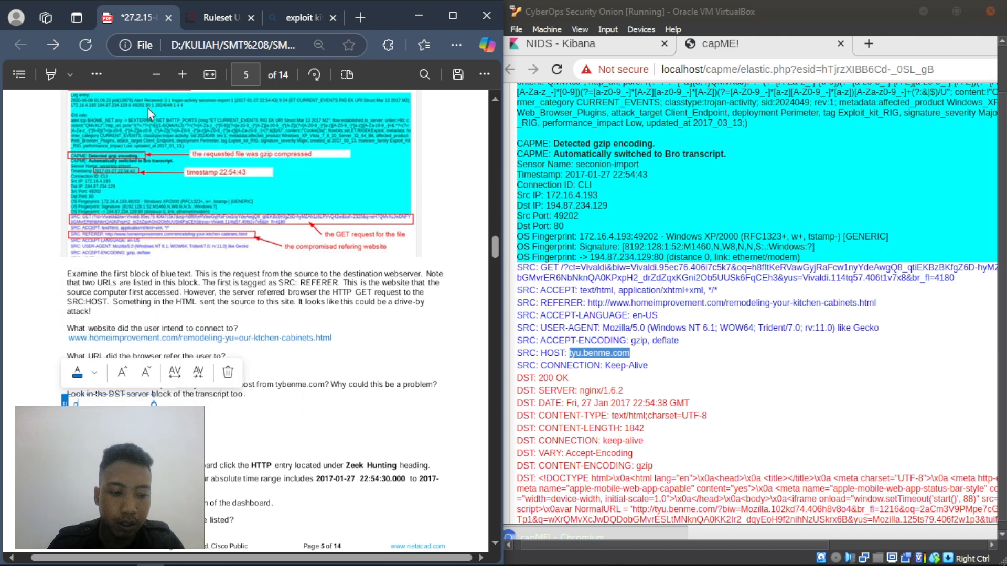
type("gzip")
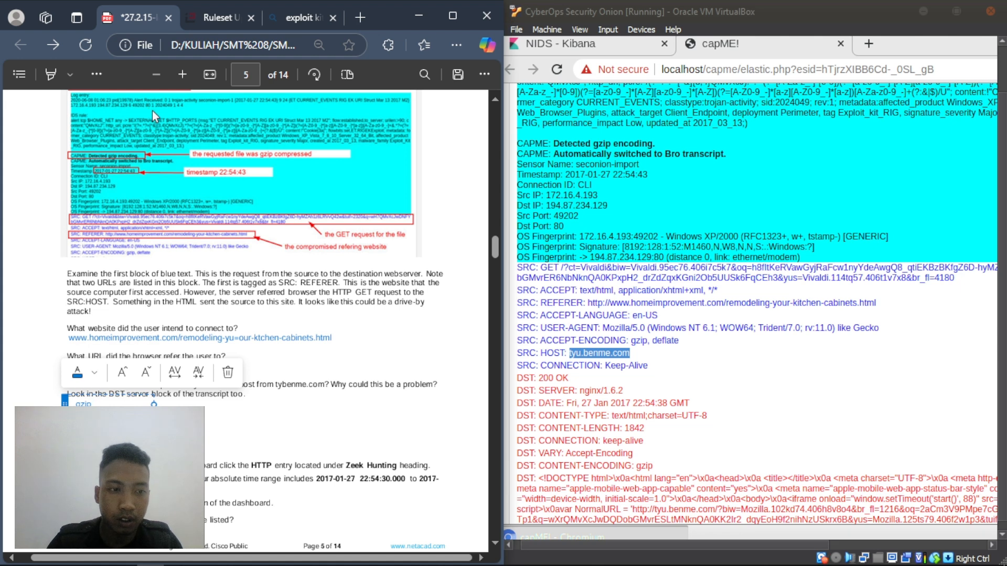
left_click(336, 397)
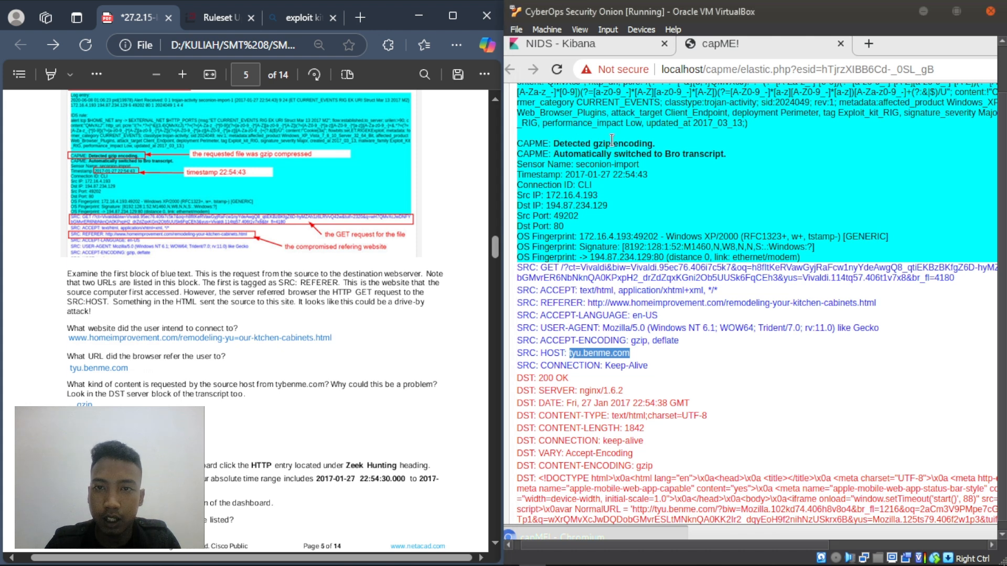
- Confirm 'Detected gzip encoding' in the transcript and extend the answer with 'file telencoding / ekdipsi.. compressed ,'
left_click_drag(554, 144, 654, 143)
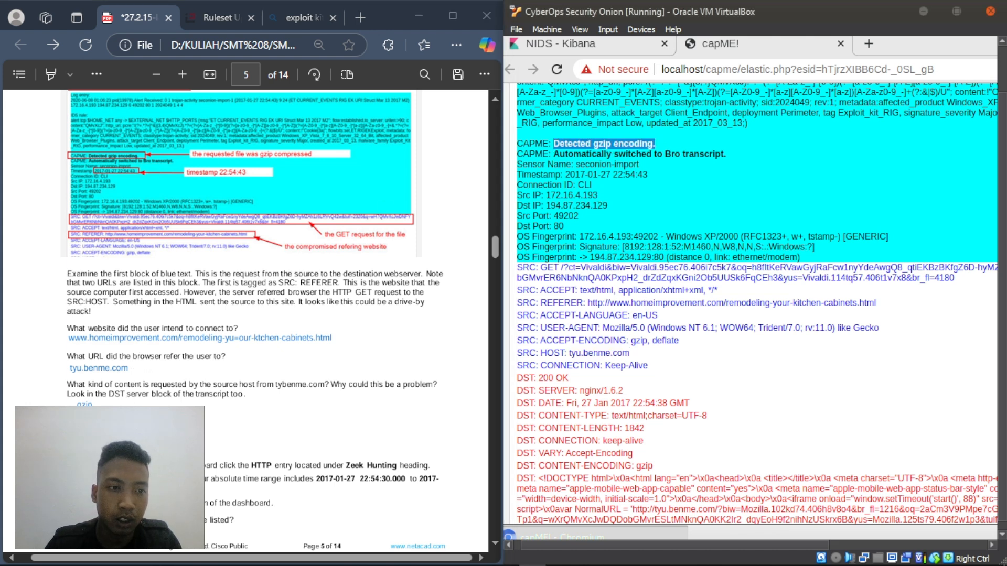
left_click(117, 402)
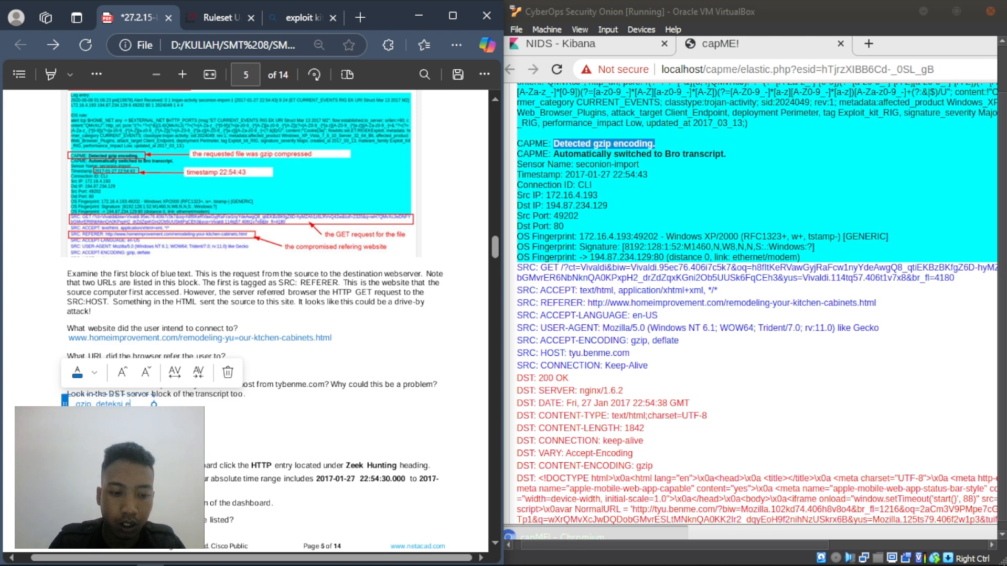
type("file ")
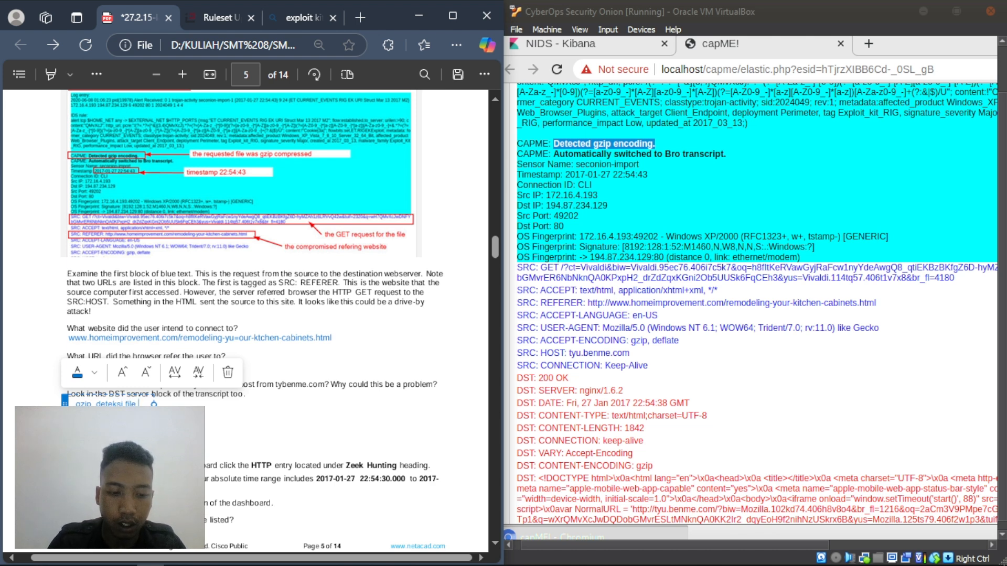
type("telen")
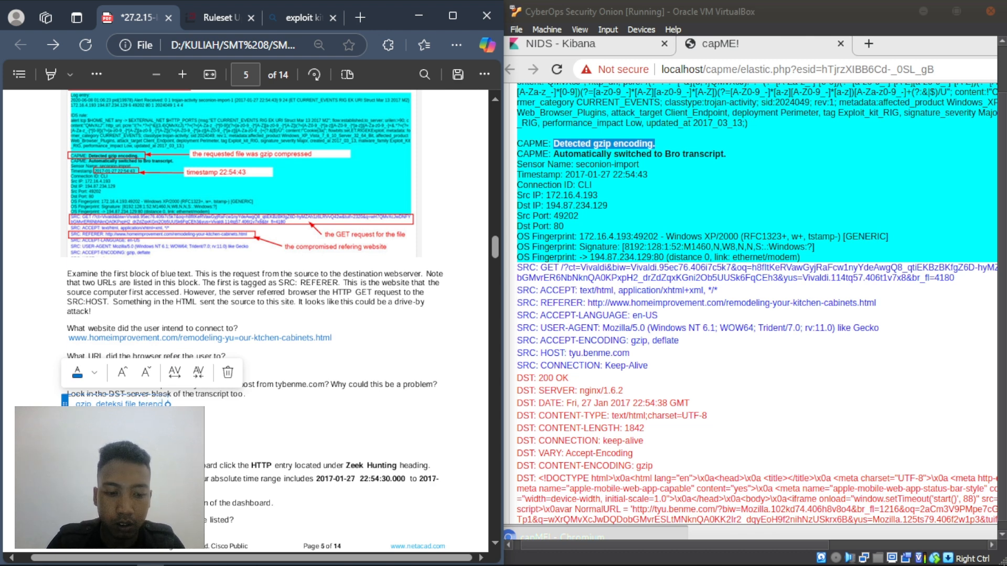
type("coding / ekd")
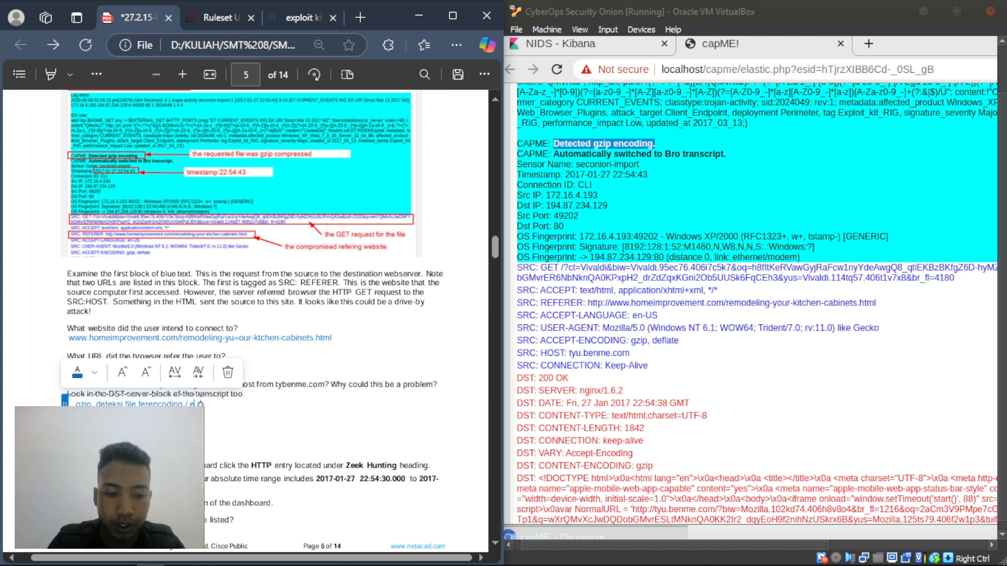
type("ipsi")
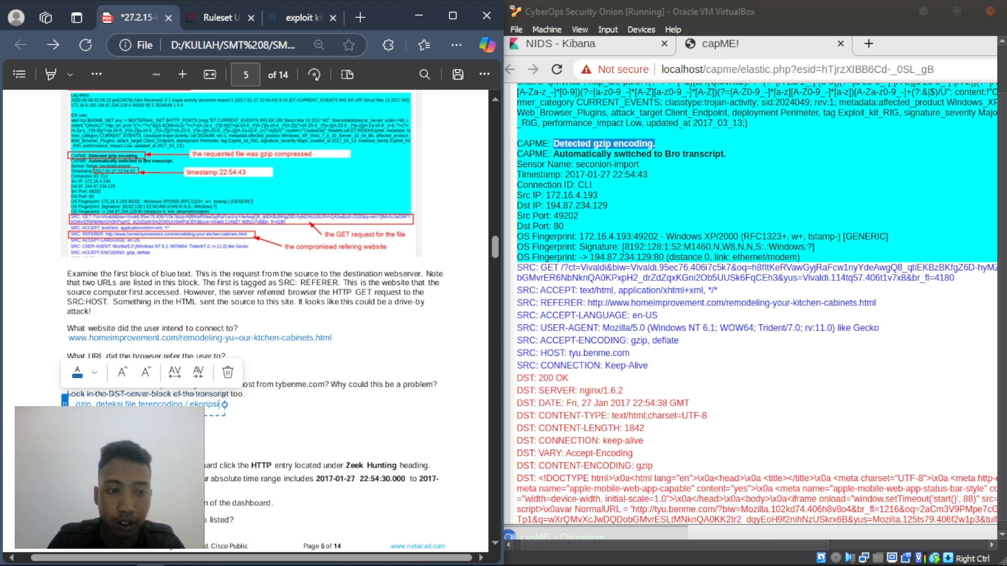
type(".")
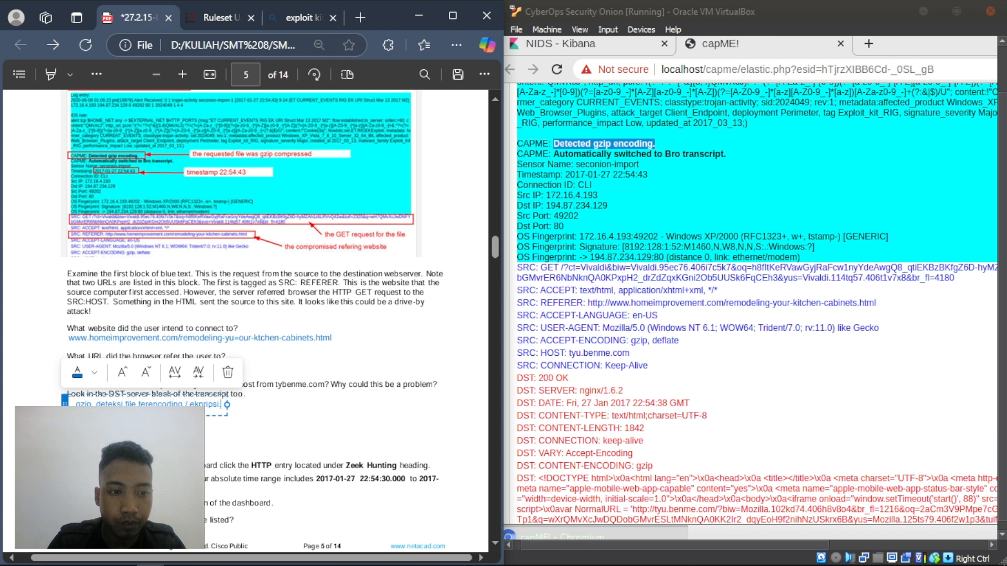
type(".")
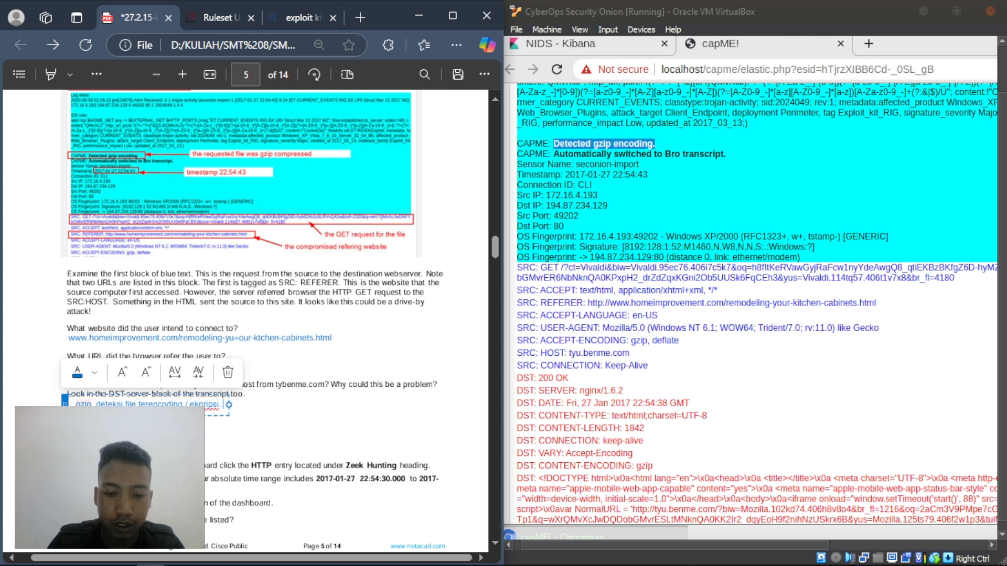
type(" compressed")
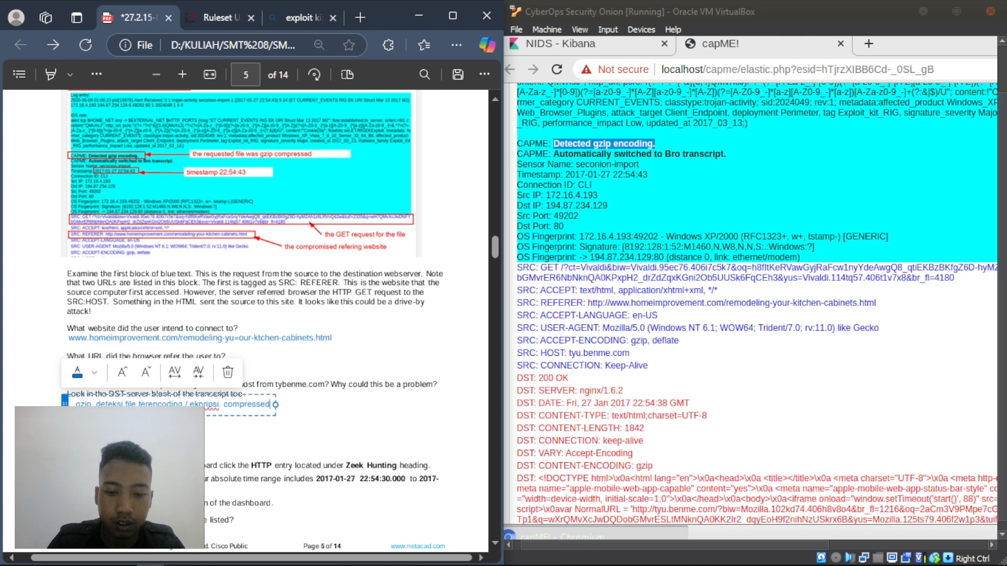
type(" ,")
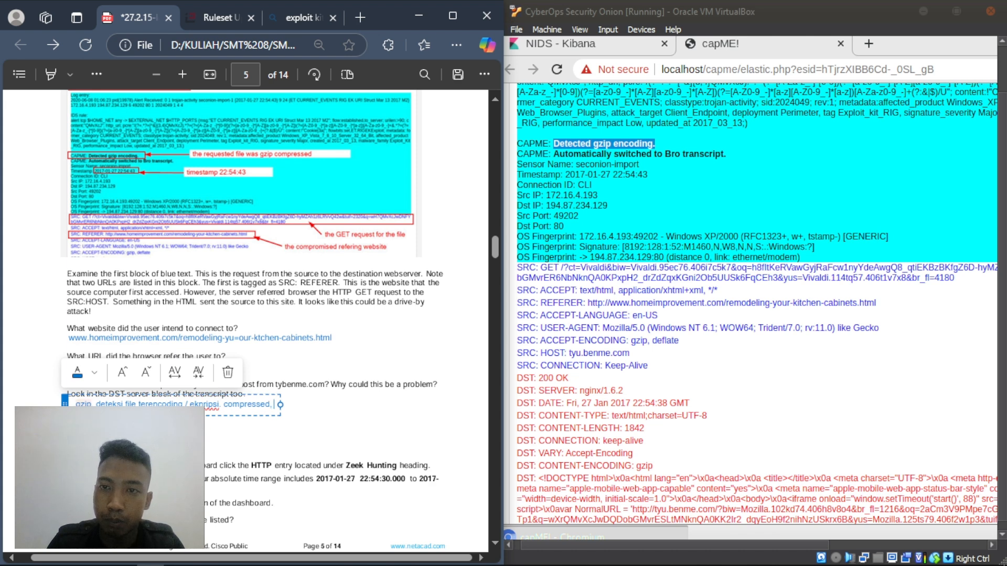
left_click(330, 407)
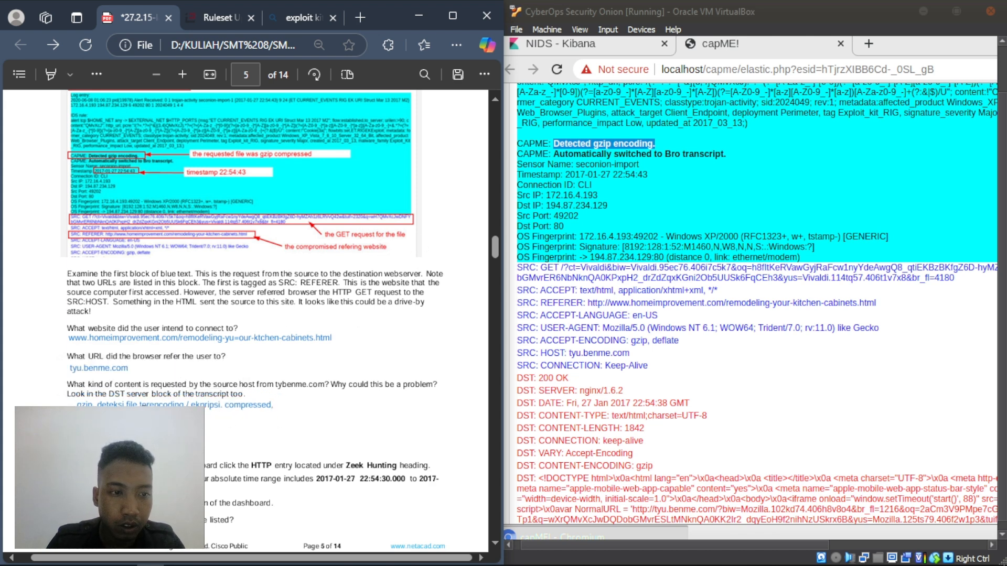
left_click(100, 405)
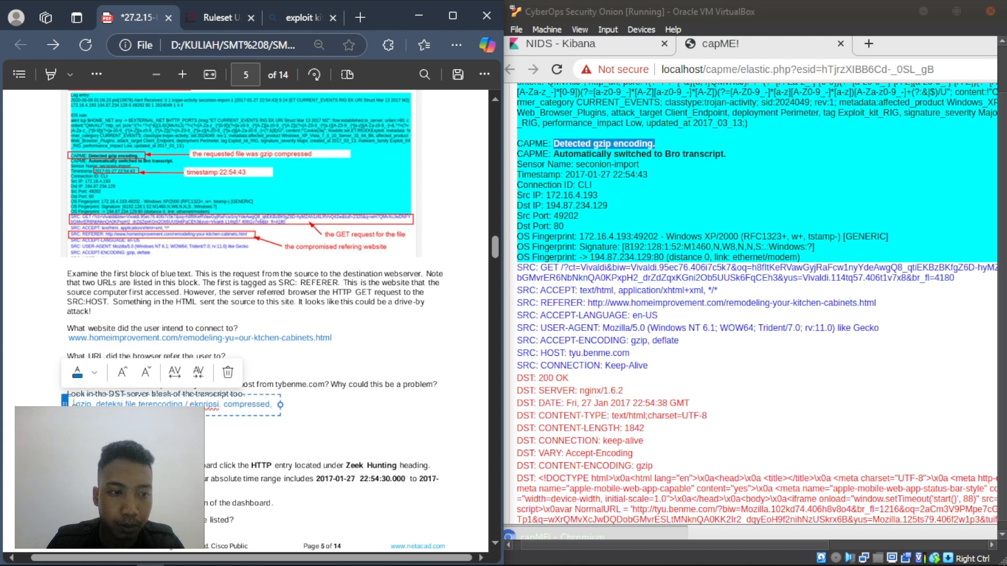
left_click(234, 438)
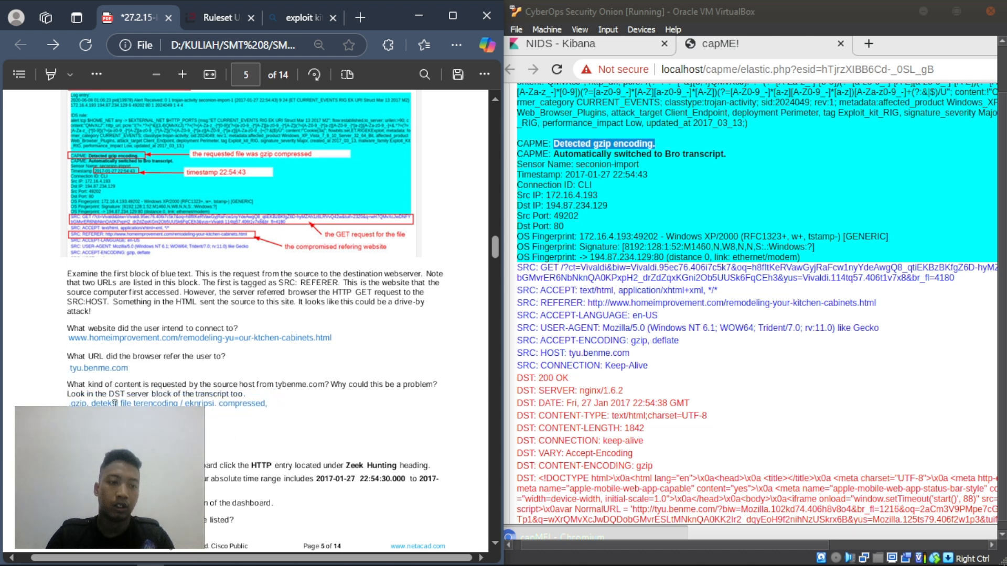
left_click(736, 166)
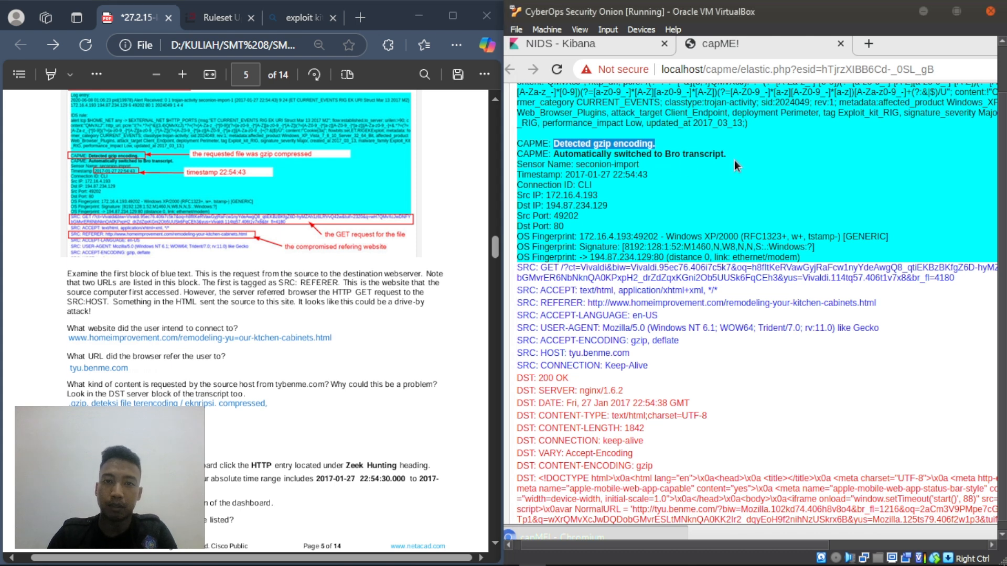
left_click(555, 152)
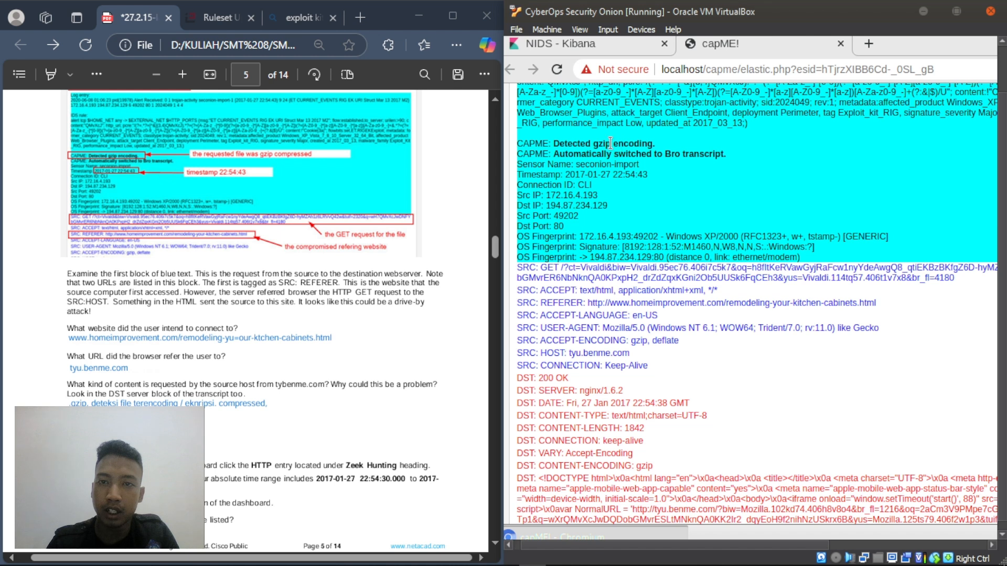
left_click_drag(617, 144, 656, 146)
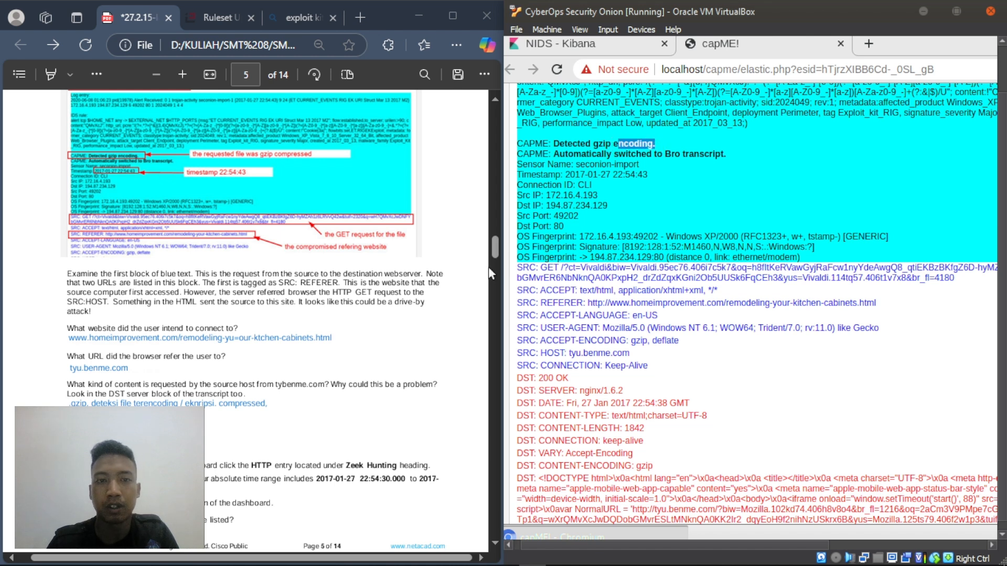
left_click(470, 267)
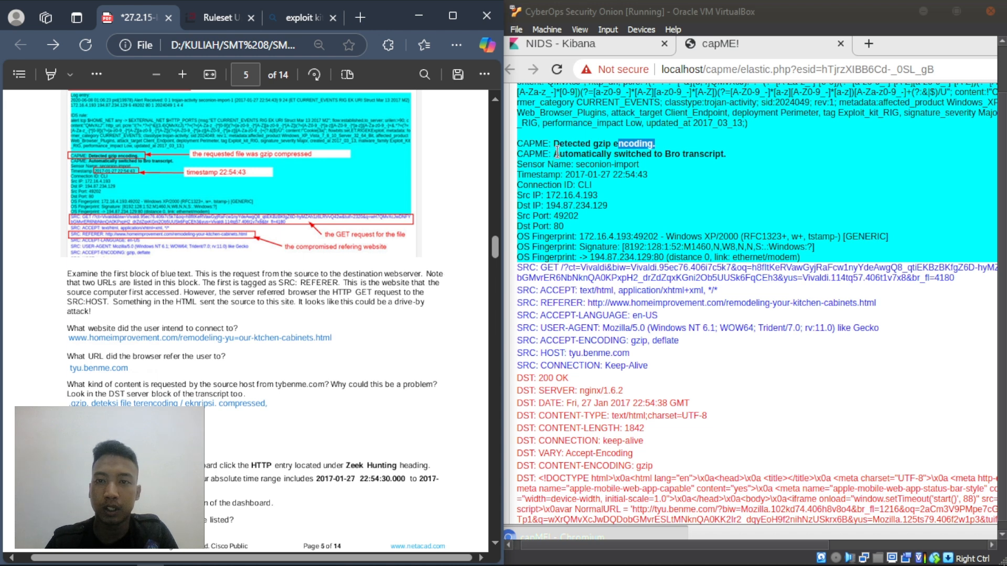
left_click_drag(556, 154, 738, 151)
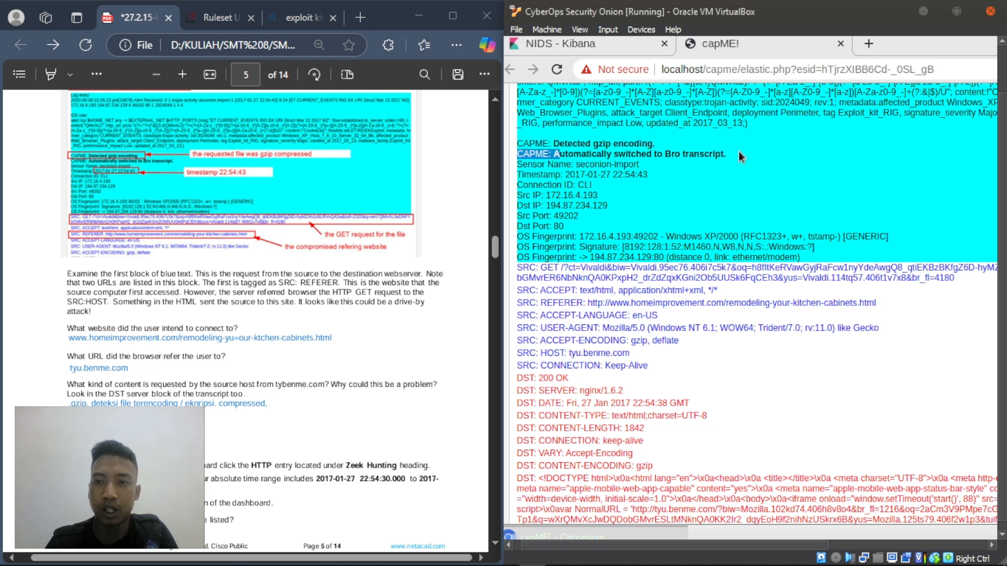
left_click(380, 199)
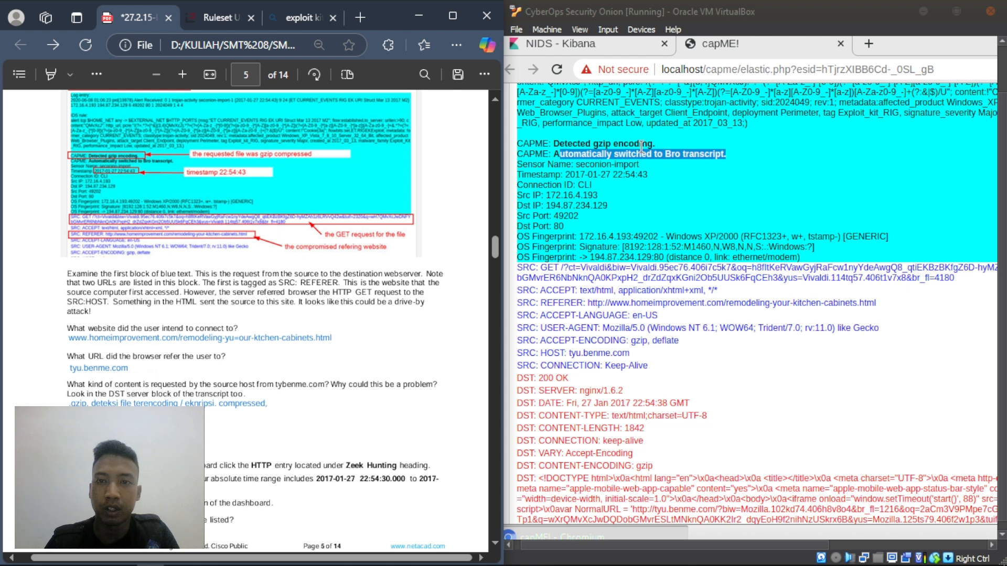
left_click(602, 145)
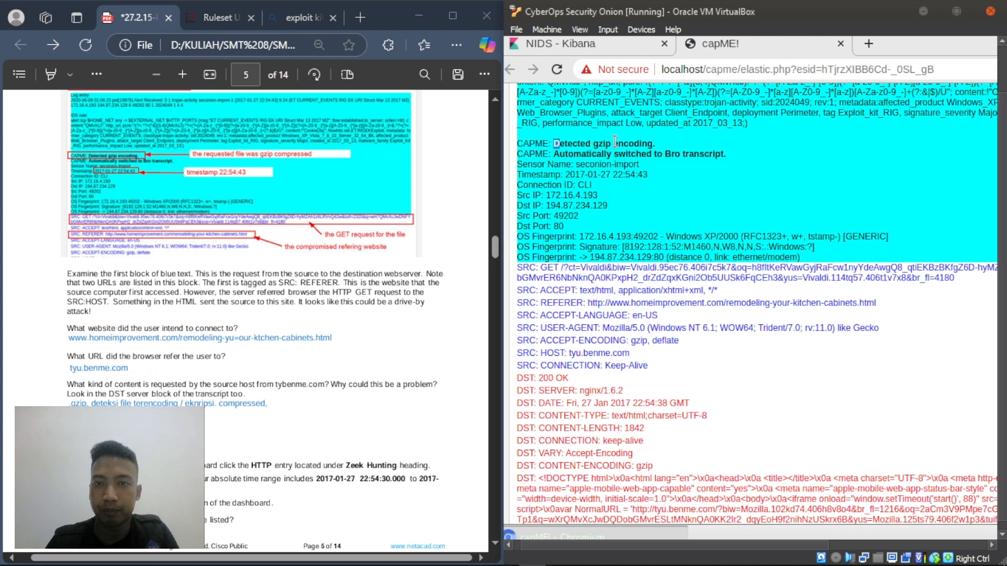
left_click_drag(553, 143, 657, 146)
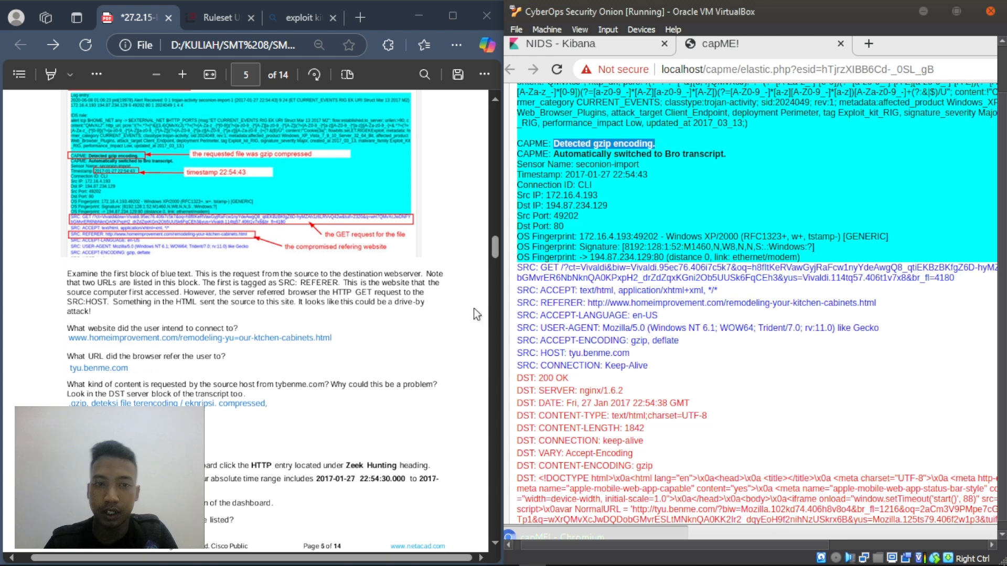
left_click(432, 316)
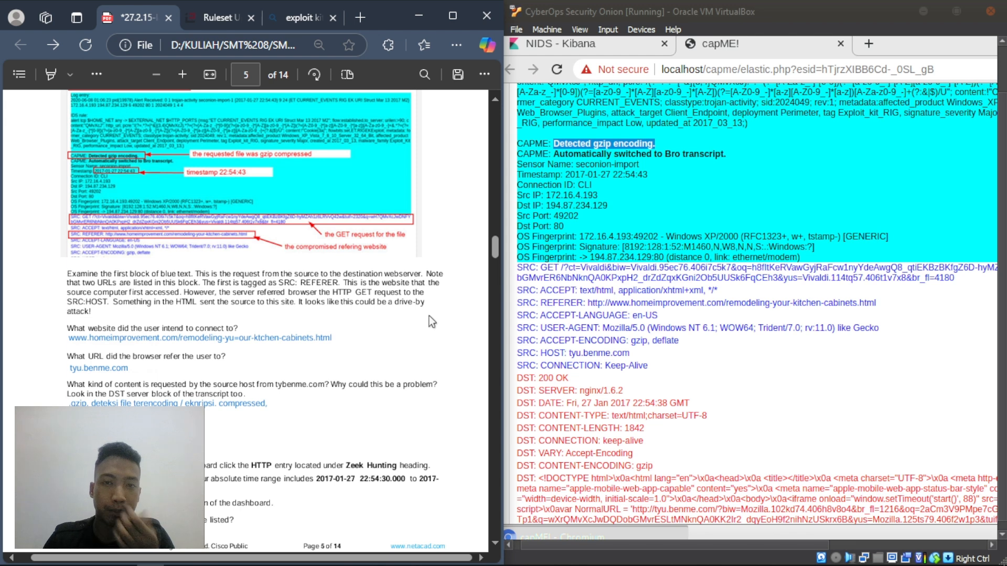
scroll(386, 326, "down", 3)
scroll(388, 332, "down", 1)
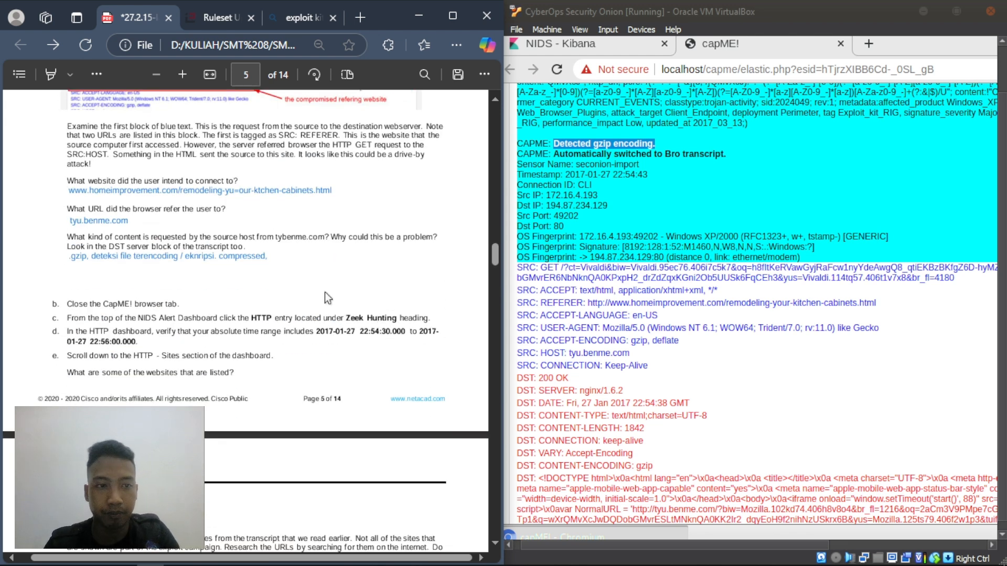
left_click_drag(65, 304, 197, 304)
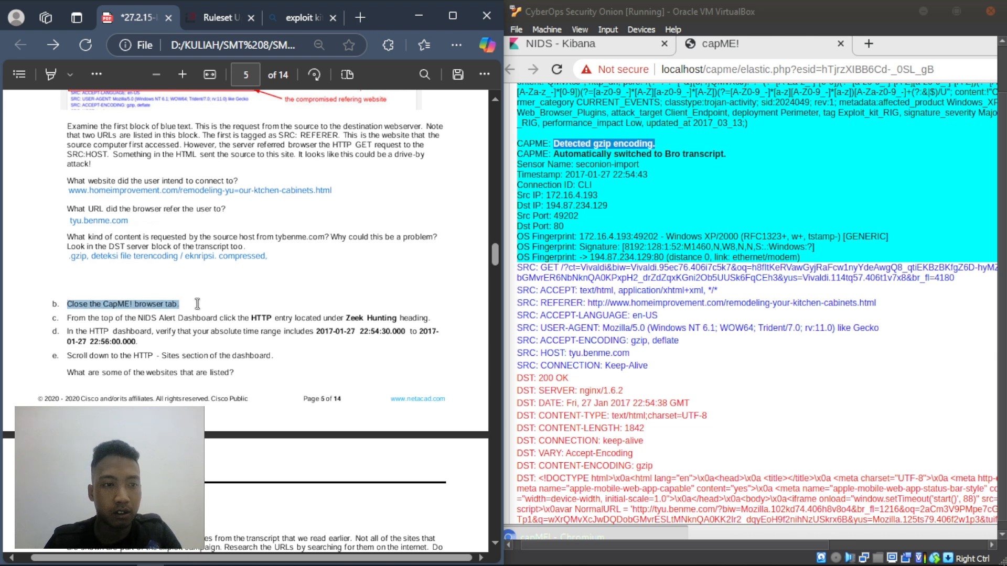
- Close the CapME! tab and scroll the NIDS dashboard back to the Navigation panel
left_click(168, 384)
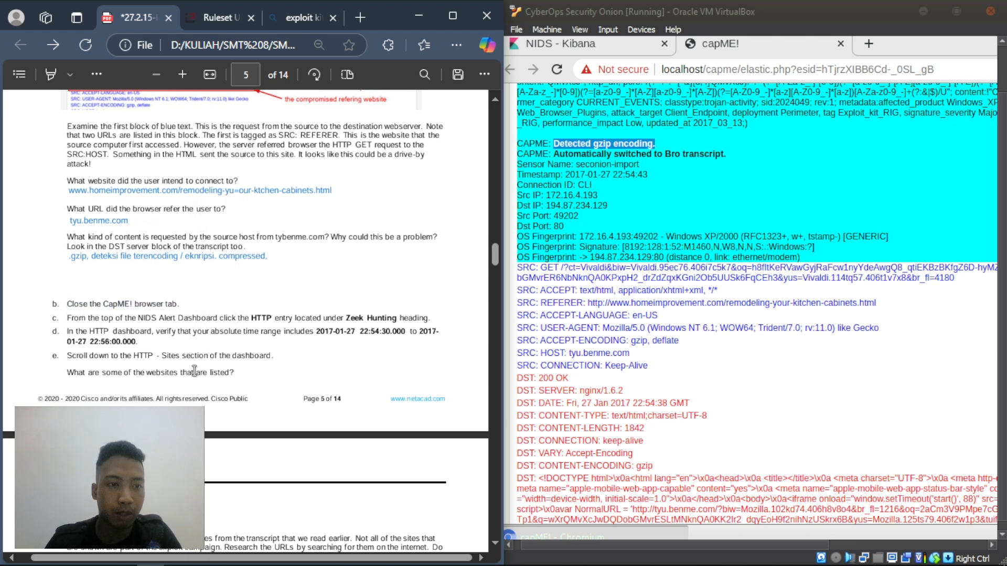
left_click(838, 44)
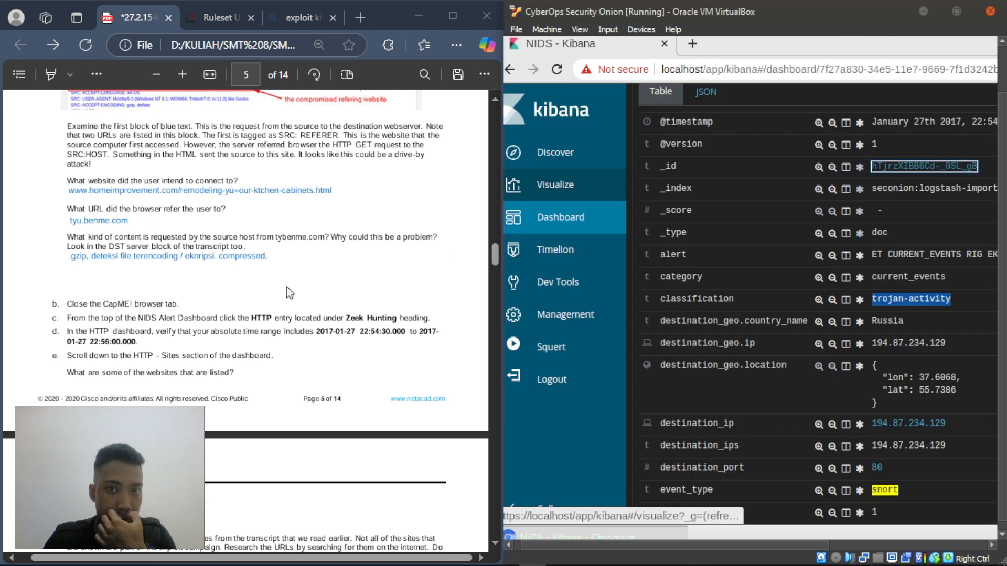
scroll(220, 329, "down", 3)
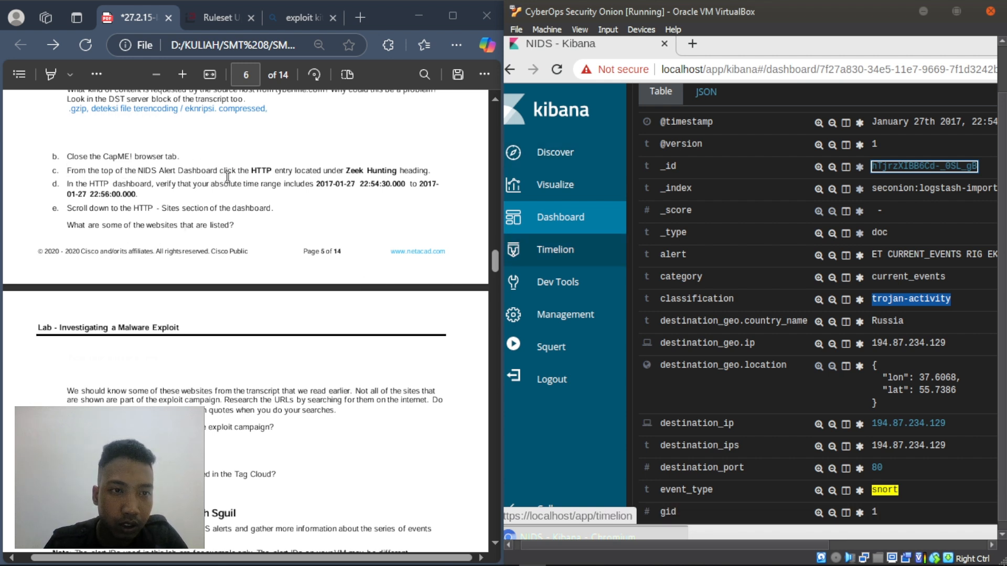
scroll(678, 340, "up", 10)
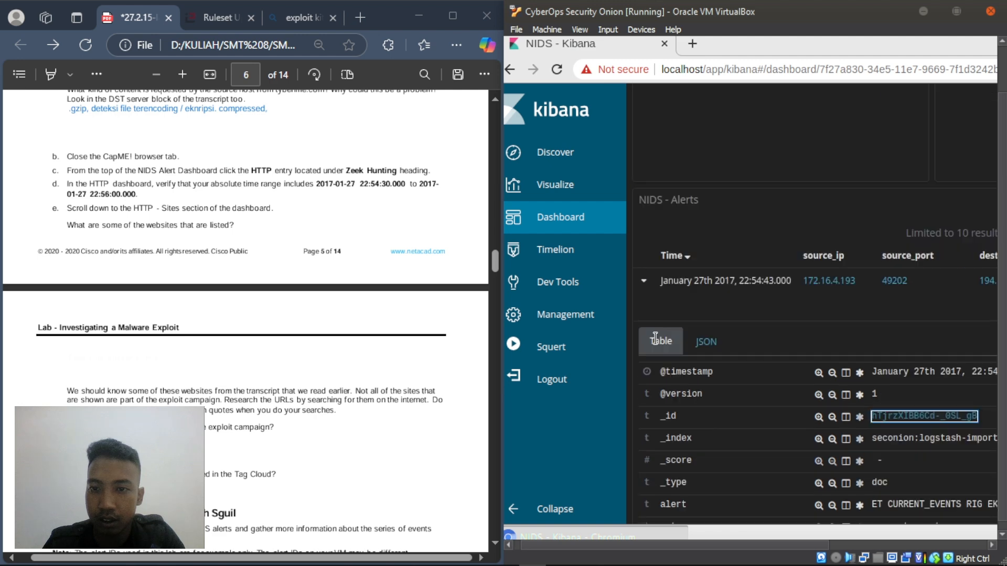
scroll(678, 339, "up", 15)
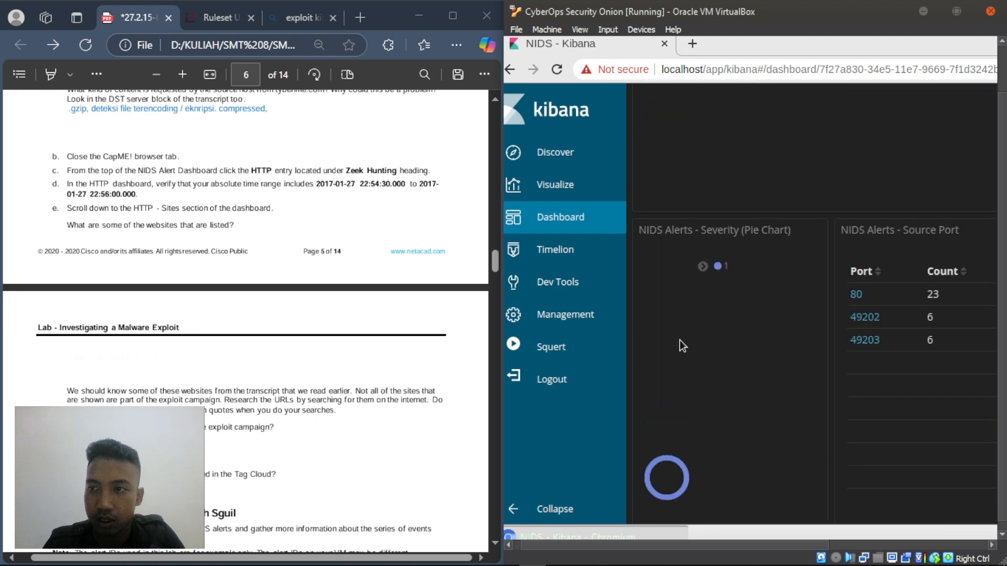
scroll(680, 340, "up", 10)
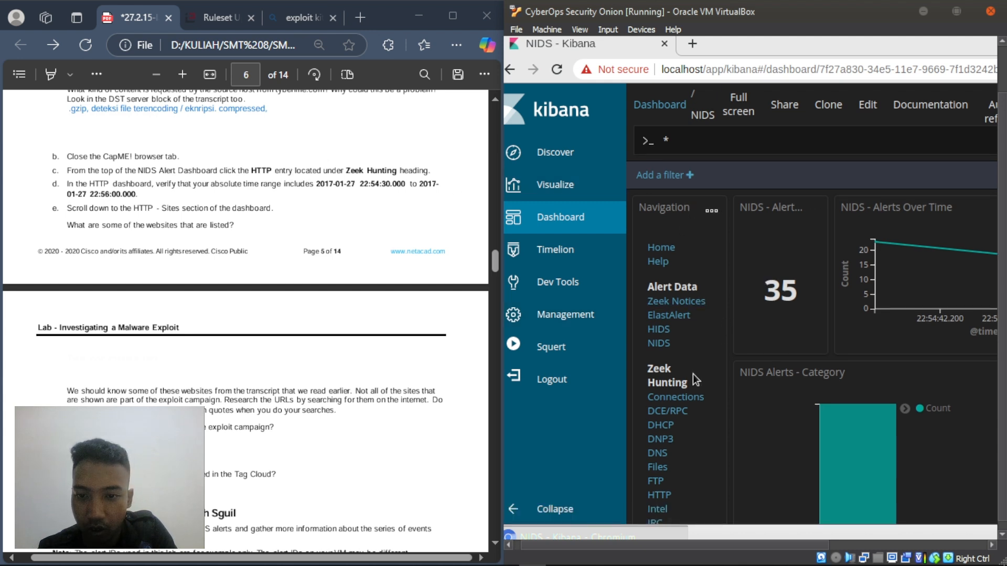
scroll(693, 373, "down", 2)
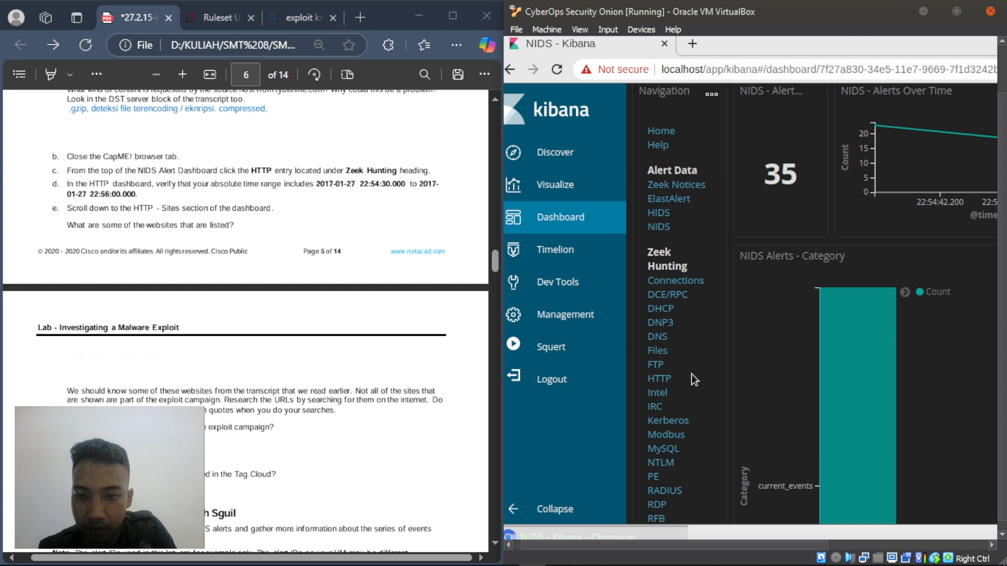
- Open HTTP under Zeek Hunting and look over the resulting HTTP dashboard
left_click(663, 373)
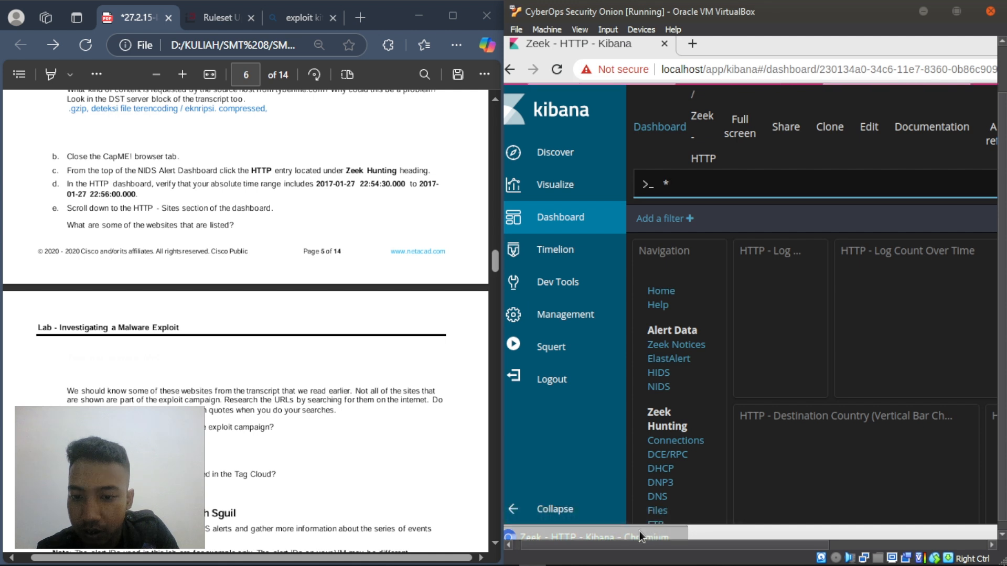
scroll(774, 353, "down", 2)
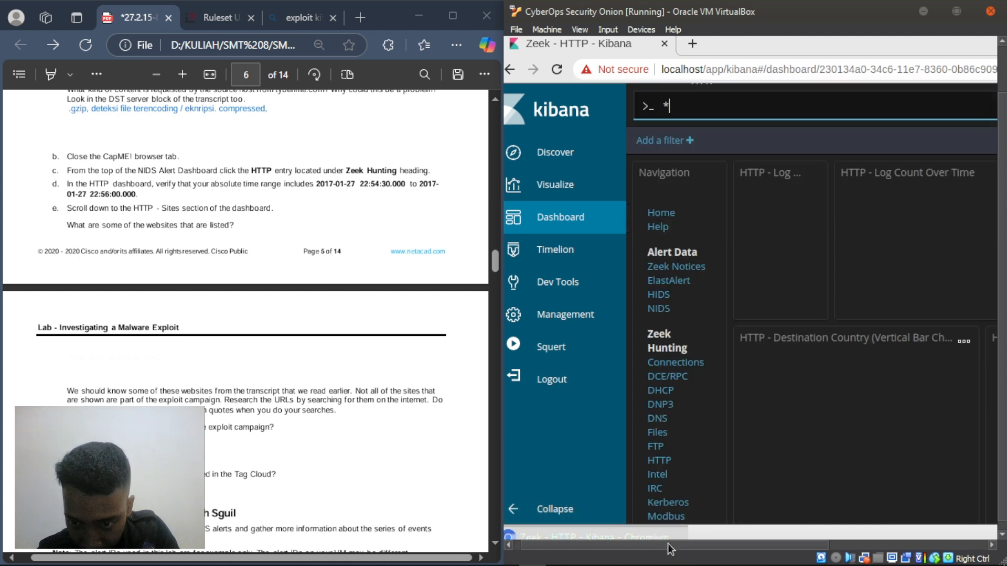
left_click_drag(659, 545, 834, 546)
scroll(948, 290, "up", 2)
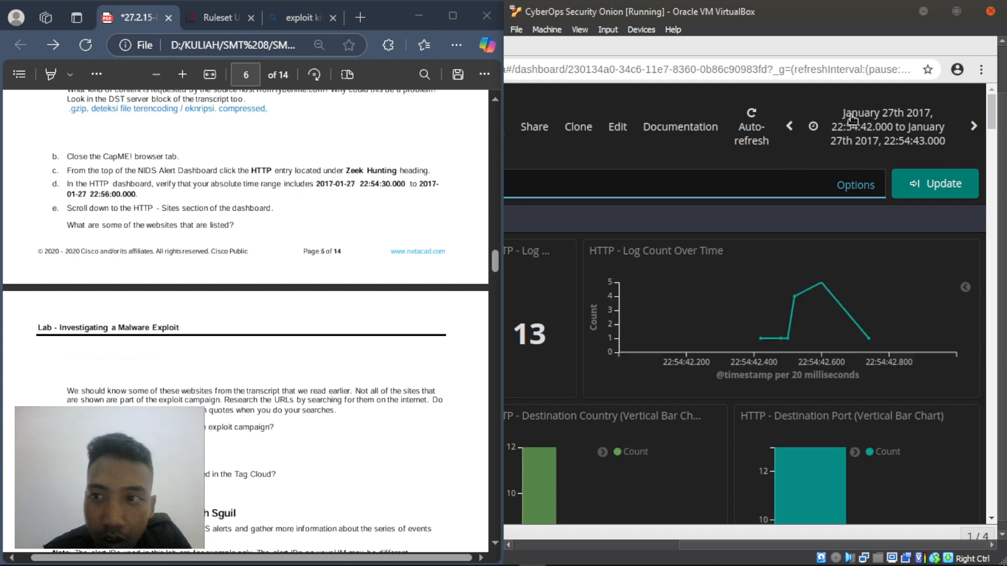
left_click(893, 135)
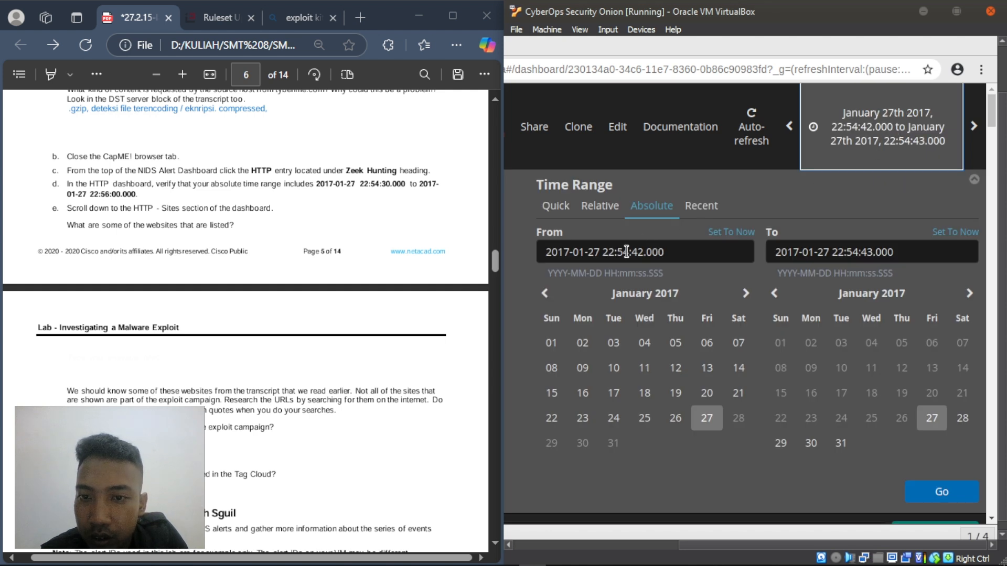
left_click(644, 252)
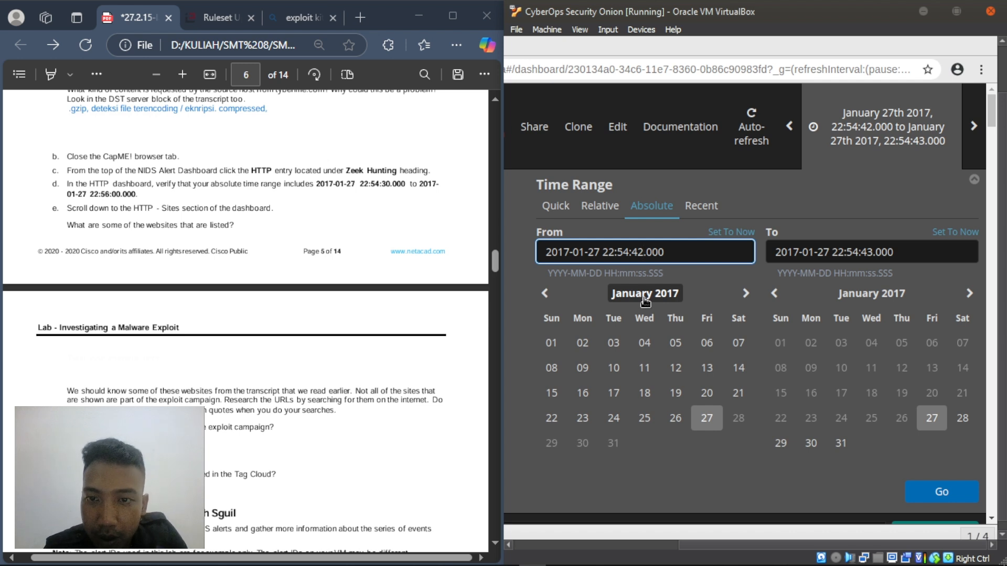
key("BackSpace")
key("BackSpace")
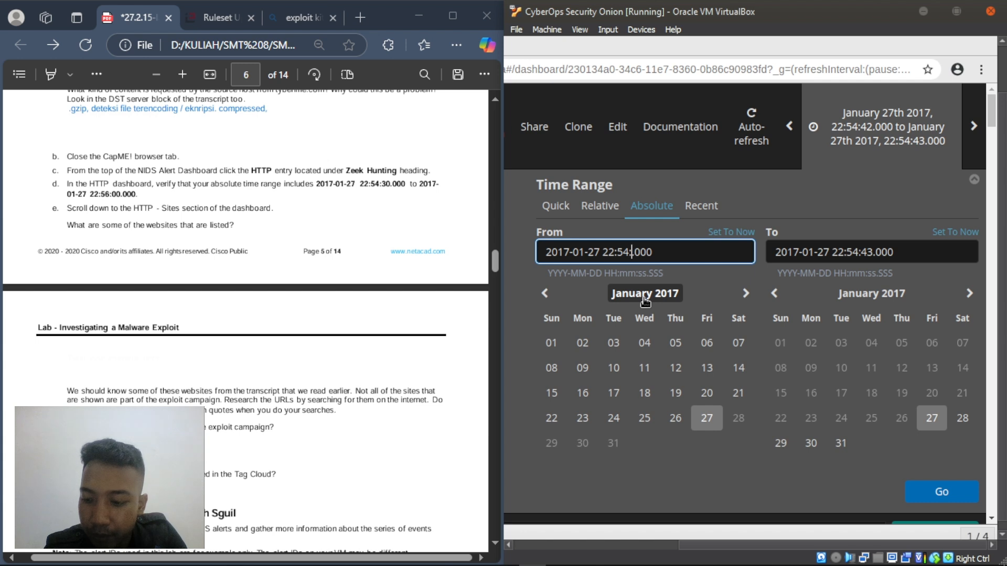
type("30")
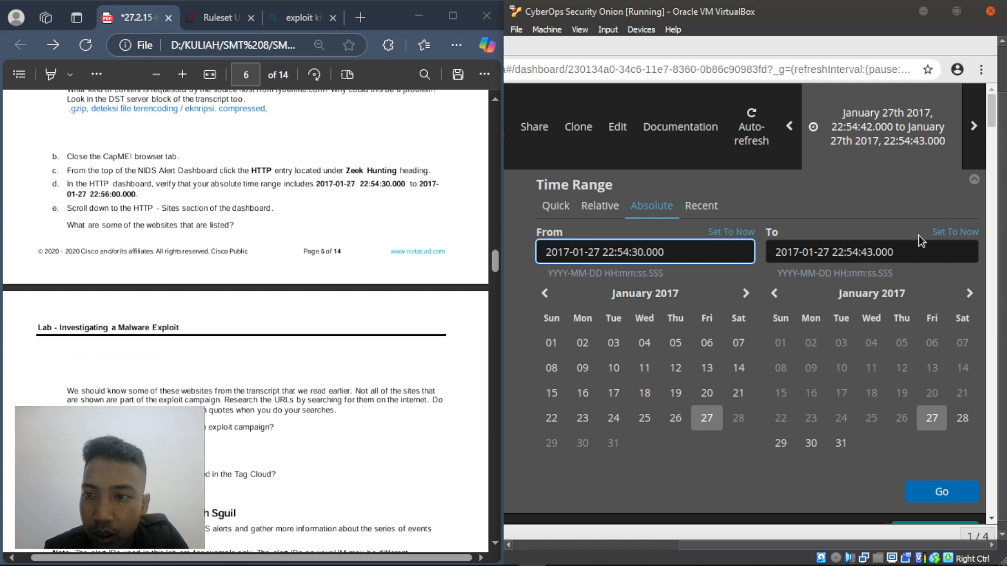
left_click(872, 252)
key("BackSpace")
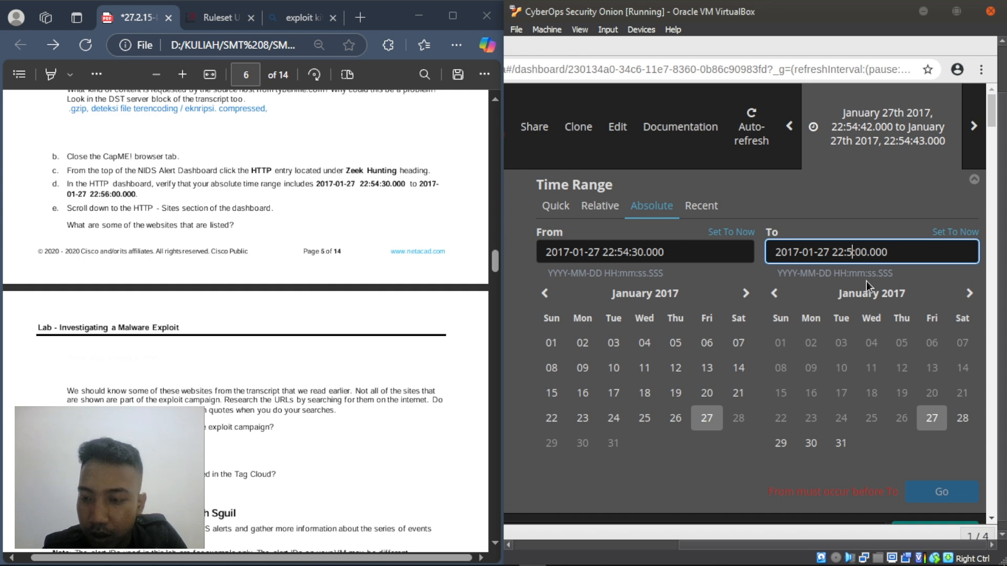
type("6")
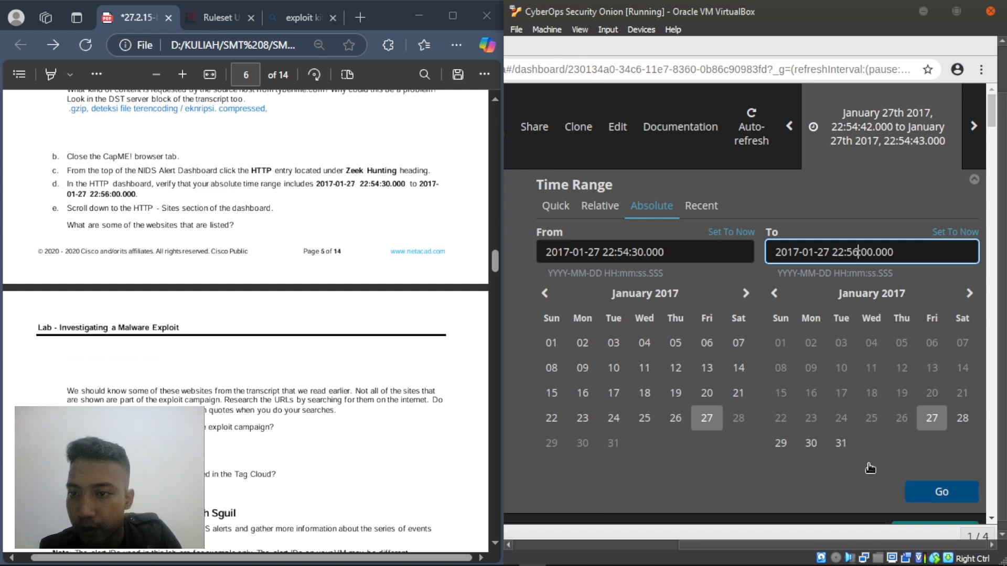
left_click(941, 491)
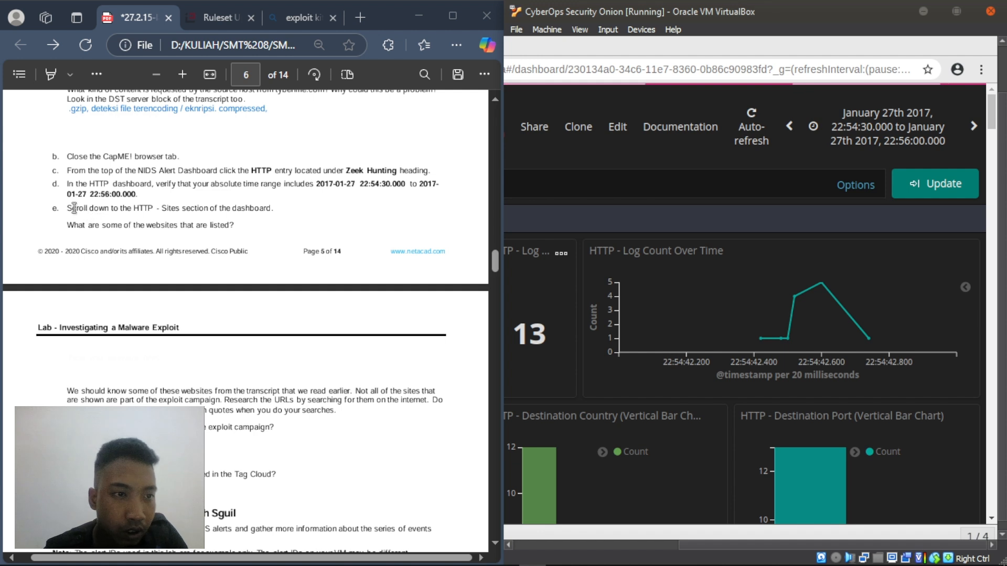
- Note the HTTP Sites step in the PDF, then scroll Kibana down to the HTTP - Sites table
left_click_drag(67, 209, 281, 215)
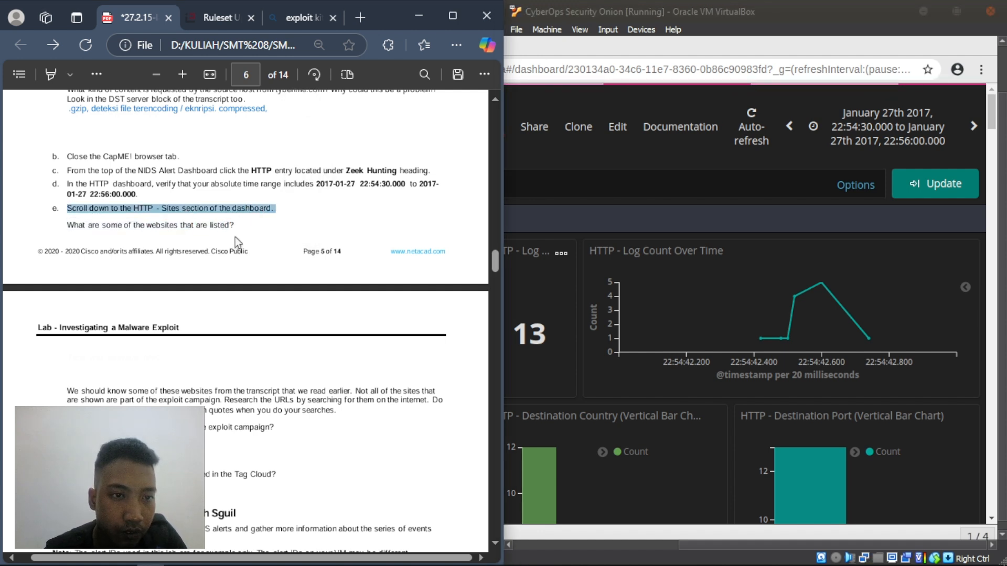
left_click(235, 242)
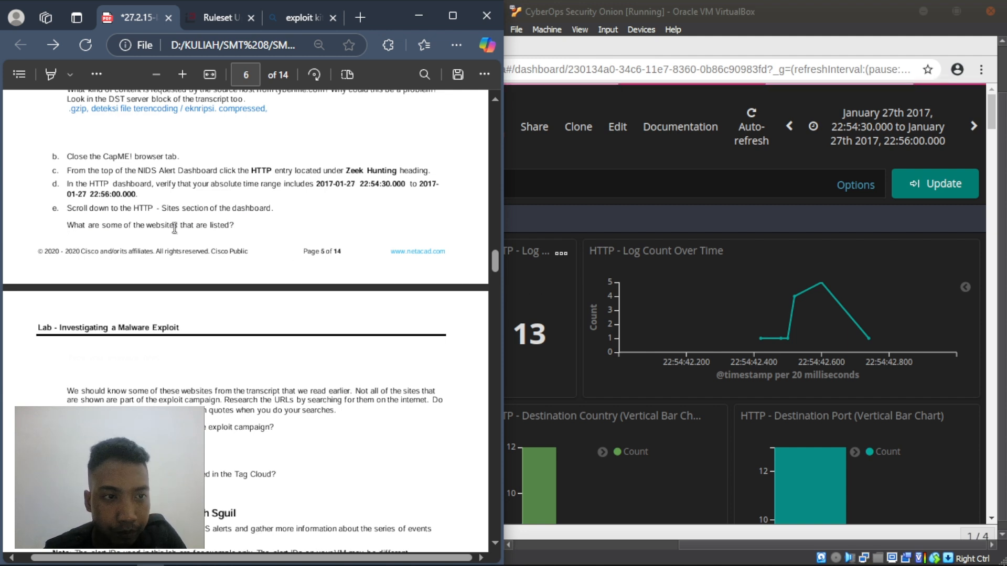
scroll(745, 334, "down", 4)
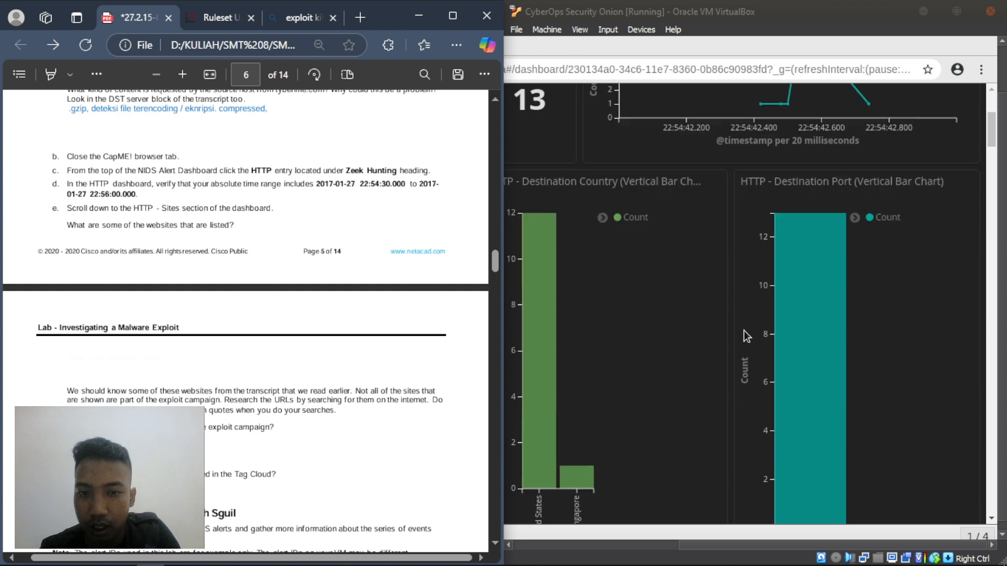
left_click_drag(721, 539, 684, 543)
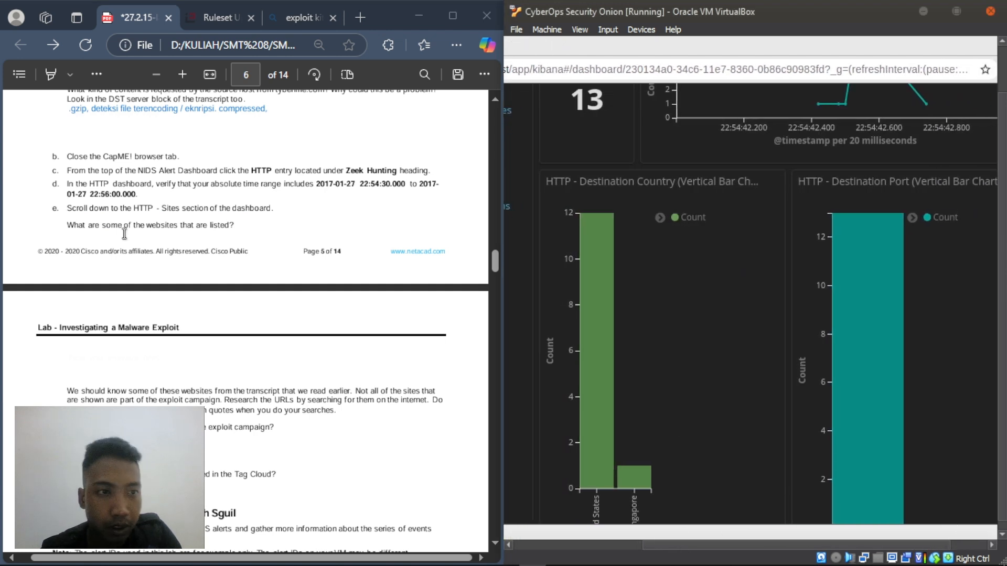
scroll(725, 298, "down", 4)
scroll(725, 297, "down", 9)
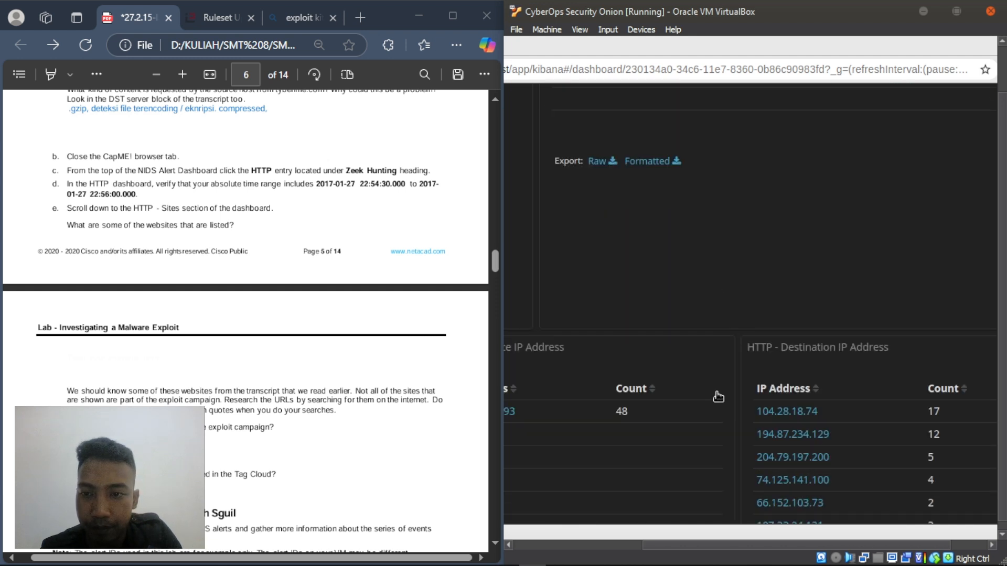
left_click_drag(653, 543, 634, 543)
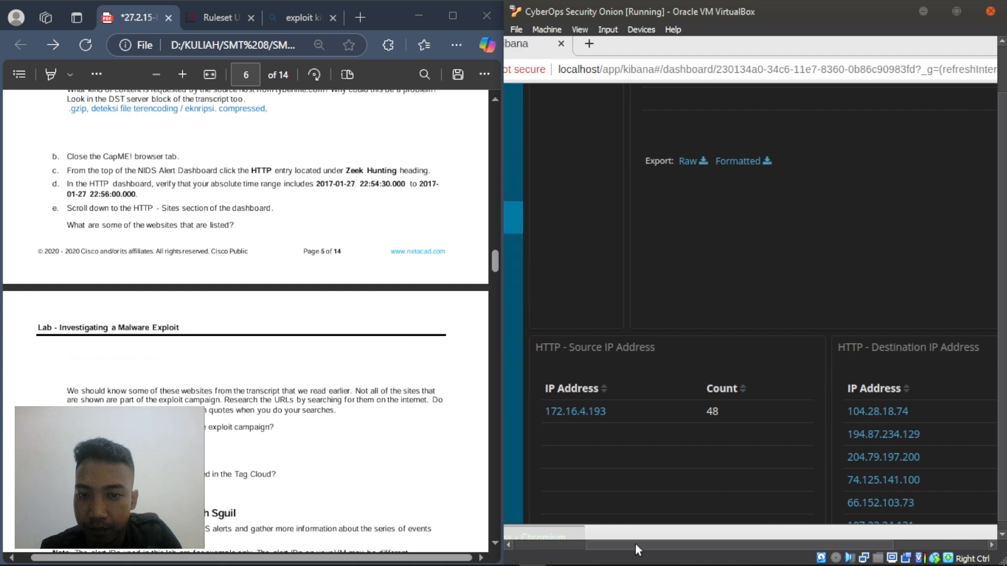
scroll(678, 312, "down", 5)
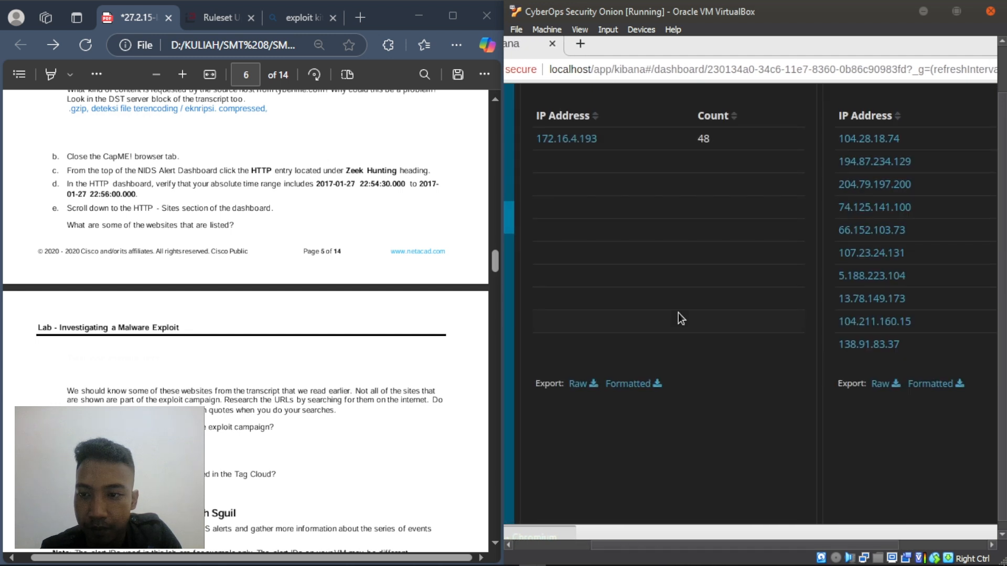
scroll(678, 312, "down", 8)
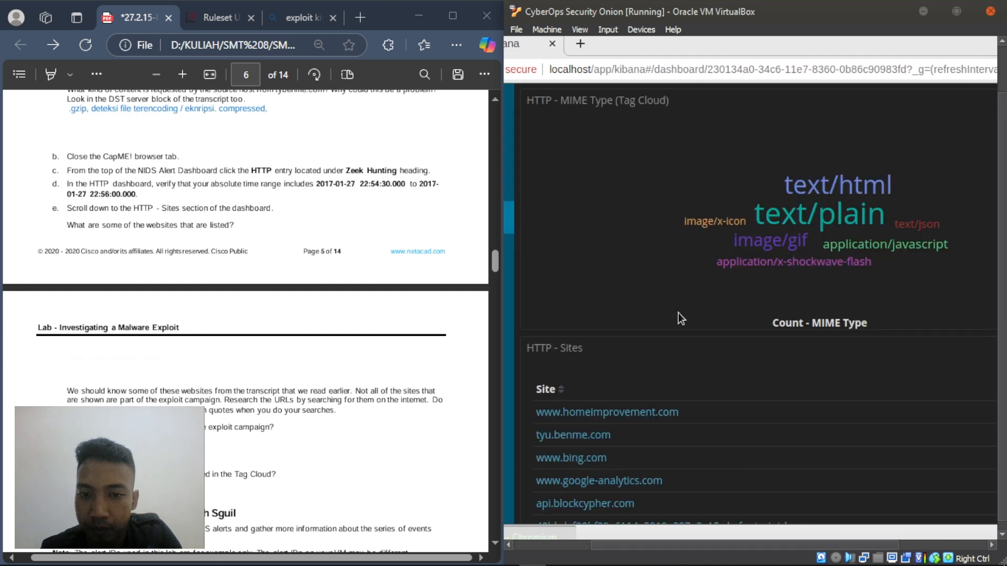
scroll(678, 312, "down", 3)
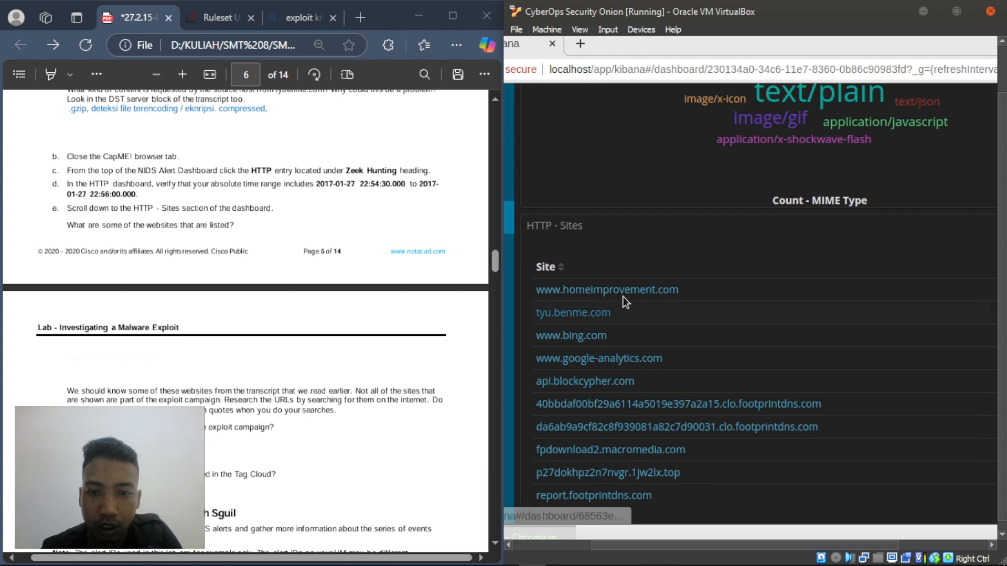
scroll(624, 297, "down", 2)
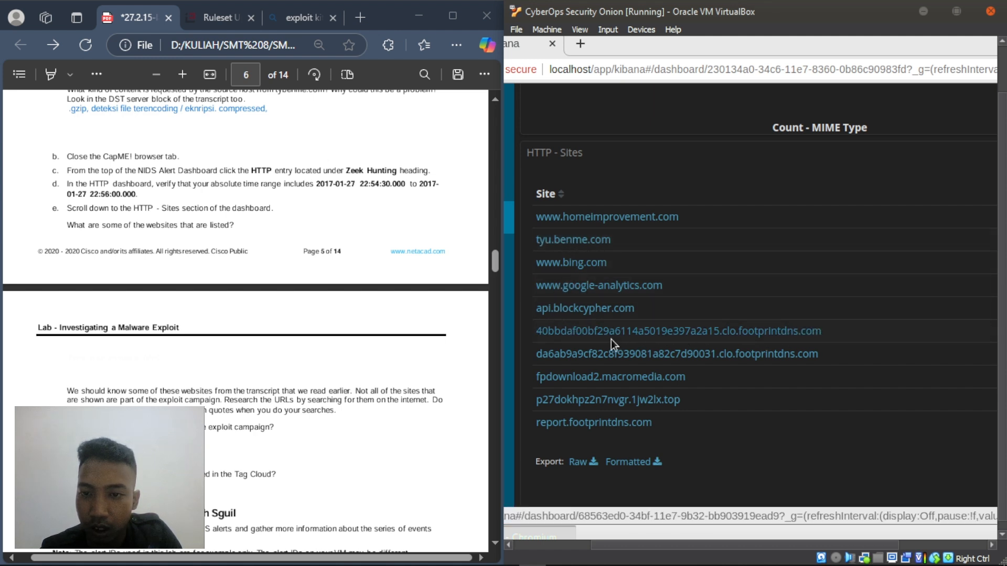
scroll(552, 359, "down", 2)
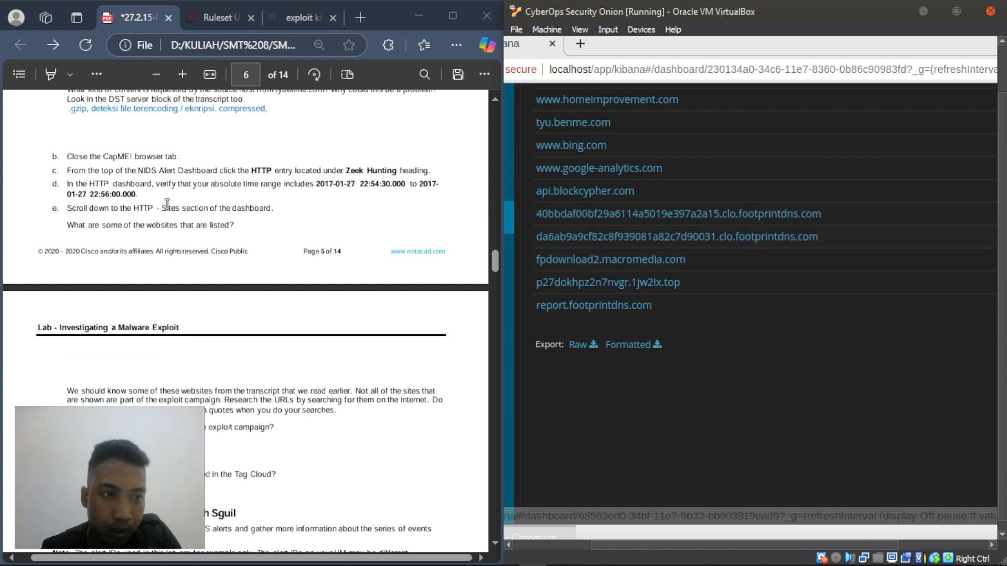
- Switch to the lab PDF and scroll to the campaign-sites question
left_click(119, 353)
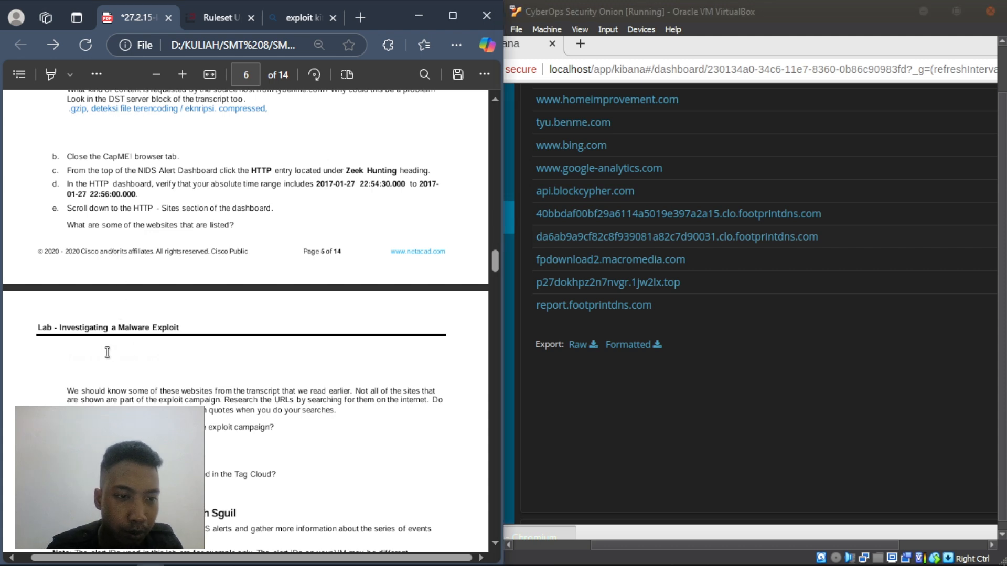
scroll(121, 360, "down", 3)
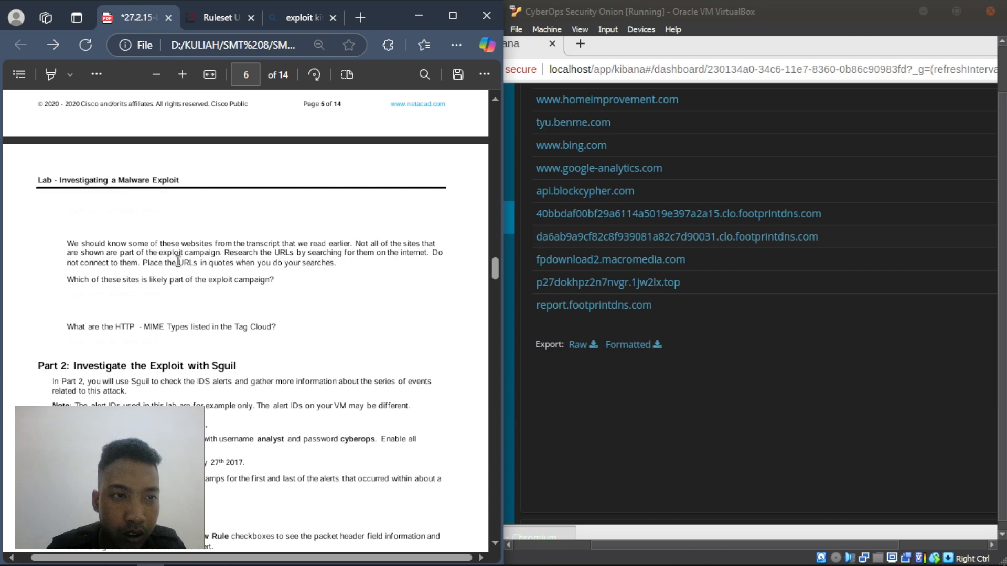
scroll(183, 265, "up", 3)
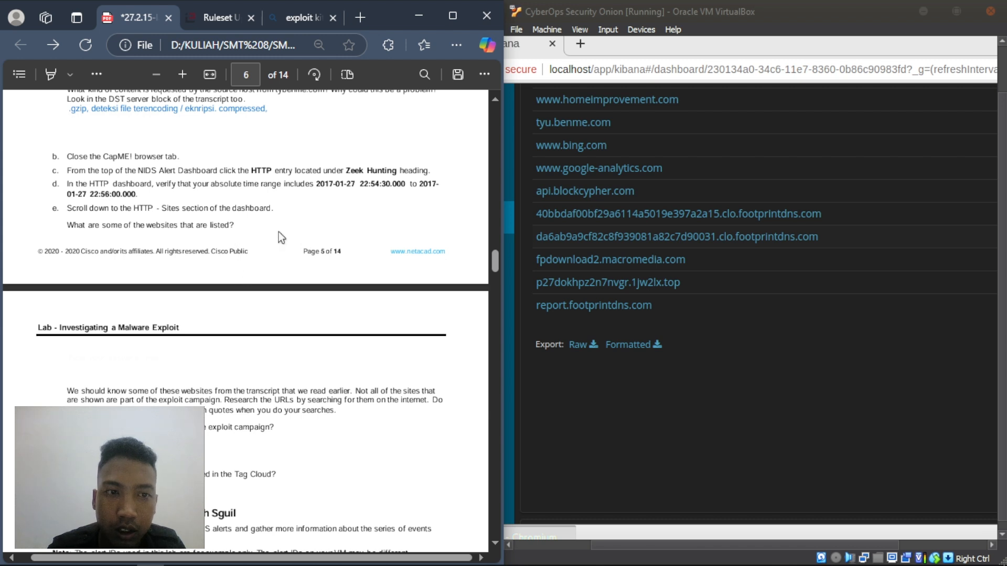
scroll(110, 303, "down", 2)
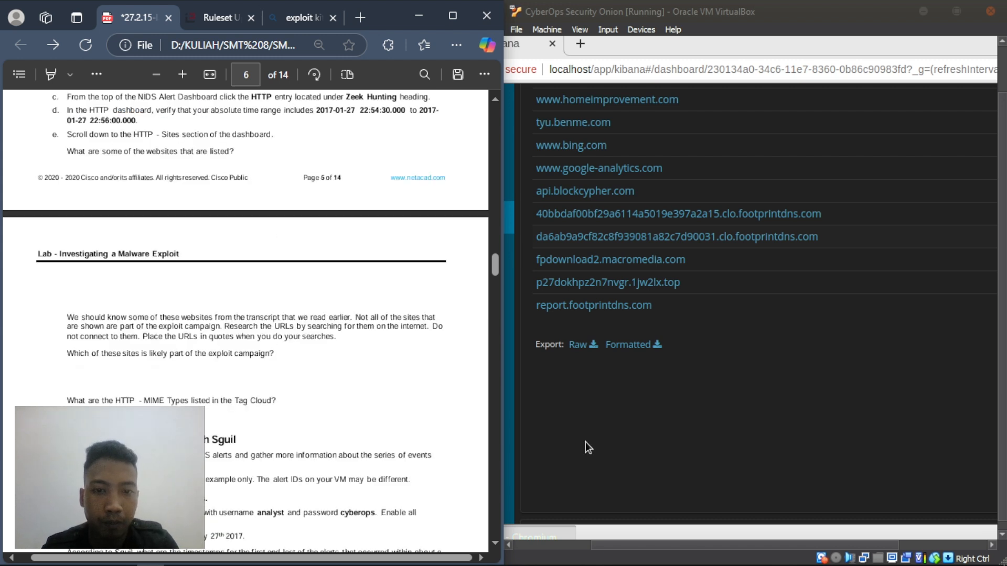
- Minimize OBS Studio from the taskbar so the lab PDF and Kibana show again
mouse_move(676, 561)
left_click(560, 558)
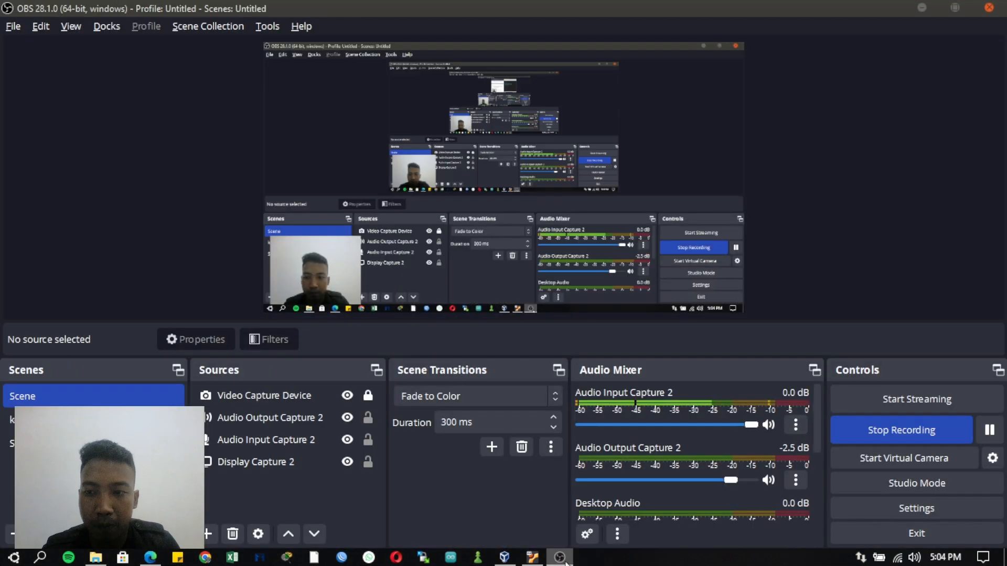
left_click(560, 558)
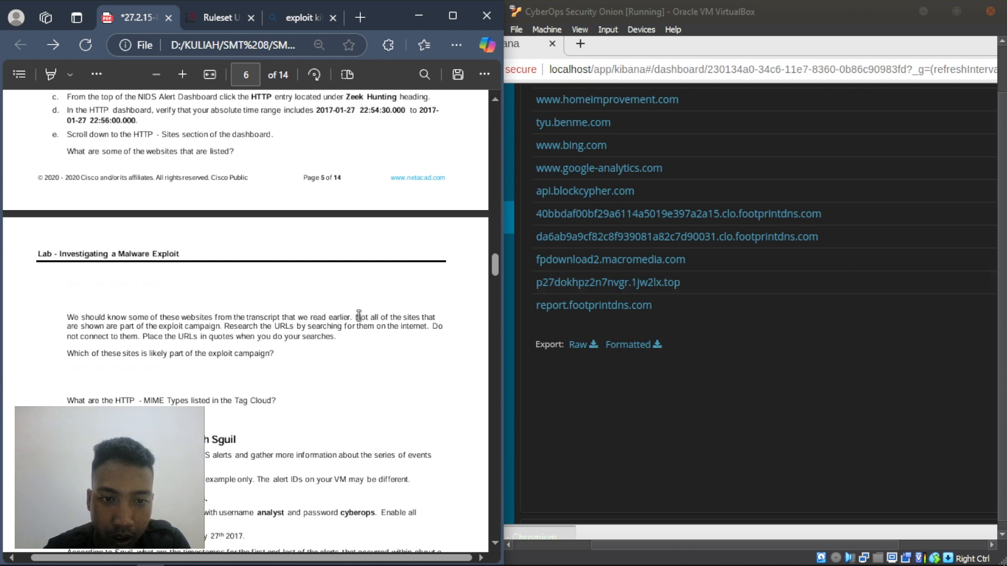
left_click_drag(356, 318, 434, 326)
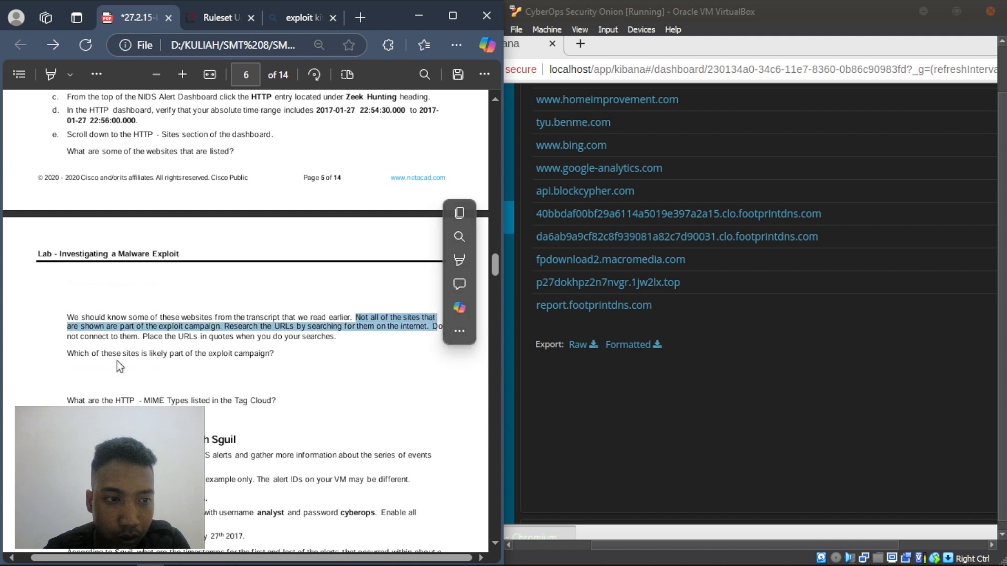
left_click(65, 344)
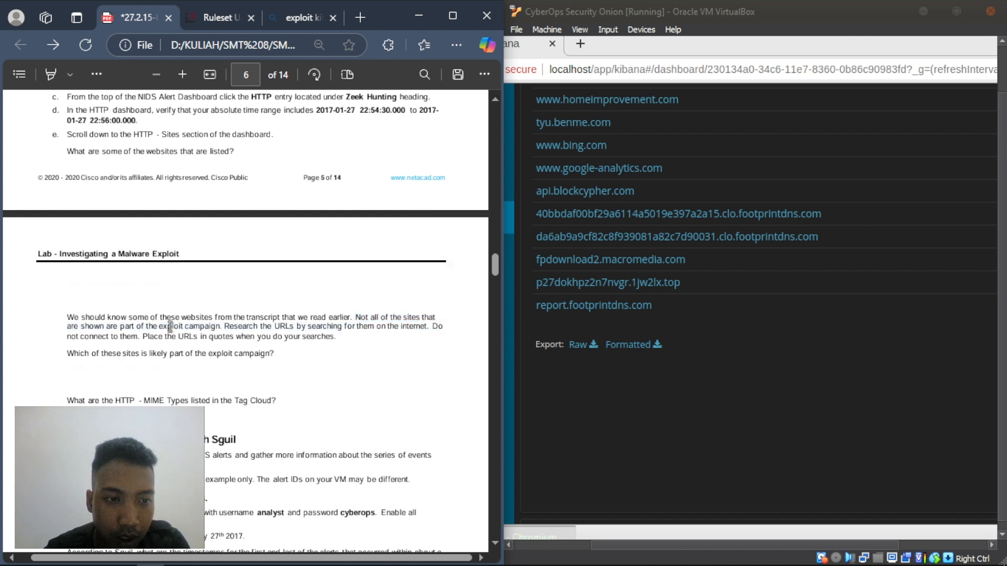
left_click_drag(159, 326, 361, 329)
left_click(221, 328)
left_click(295, 378)
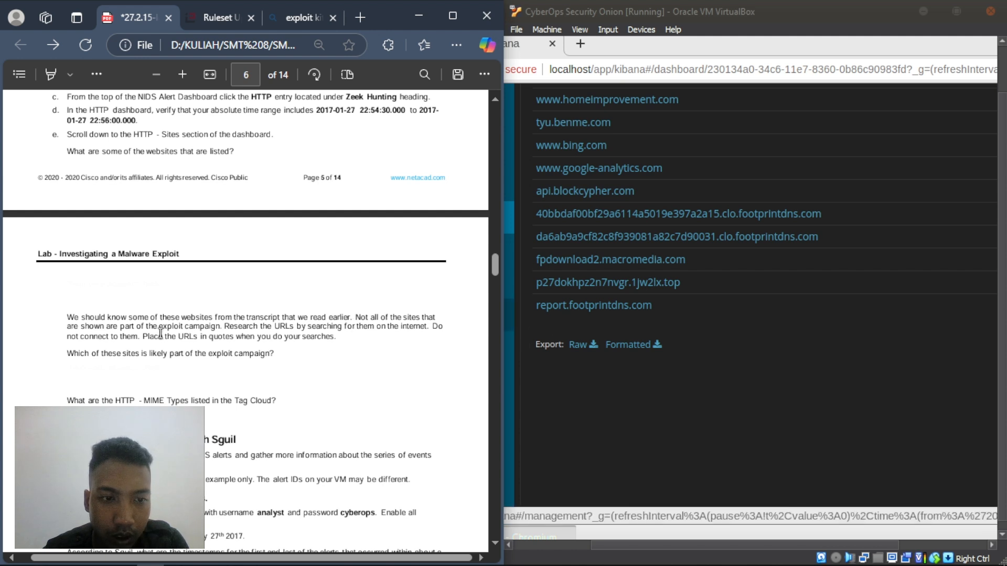
scroll(626, 169, "up", 1)
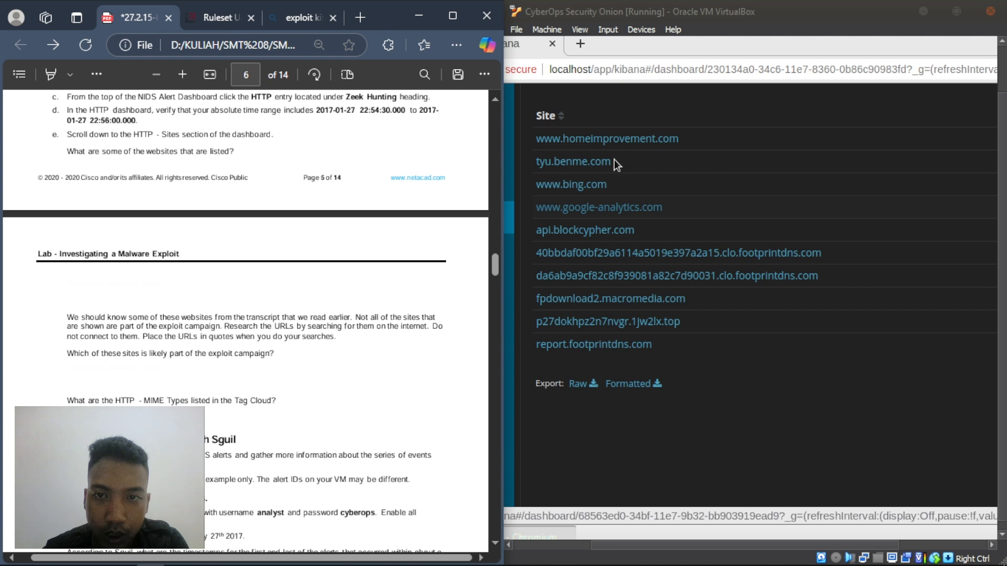
right_click(600, 143)
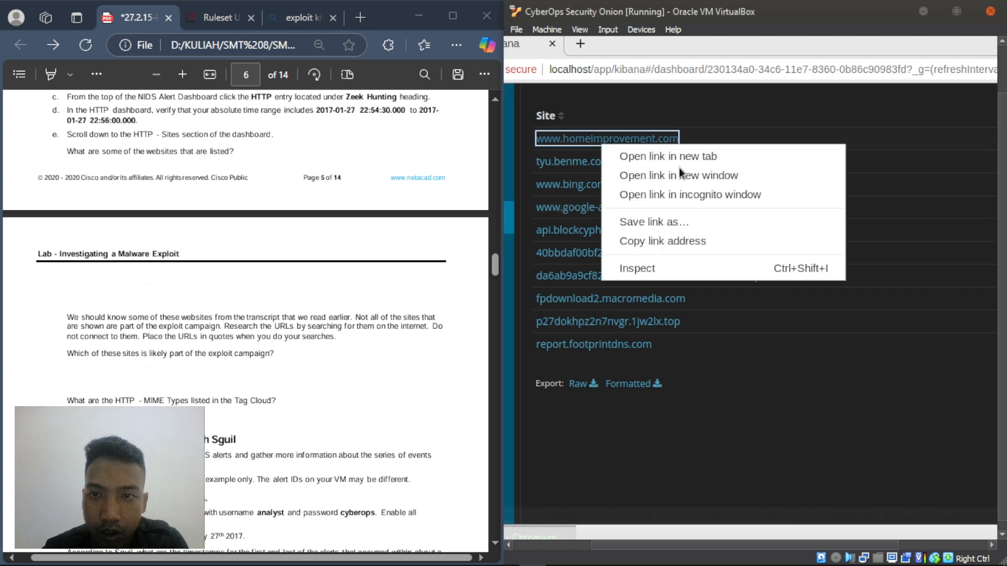
left_click(659, 240)
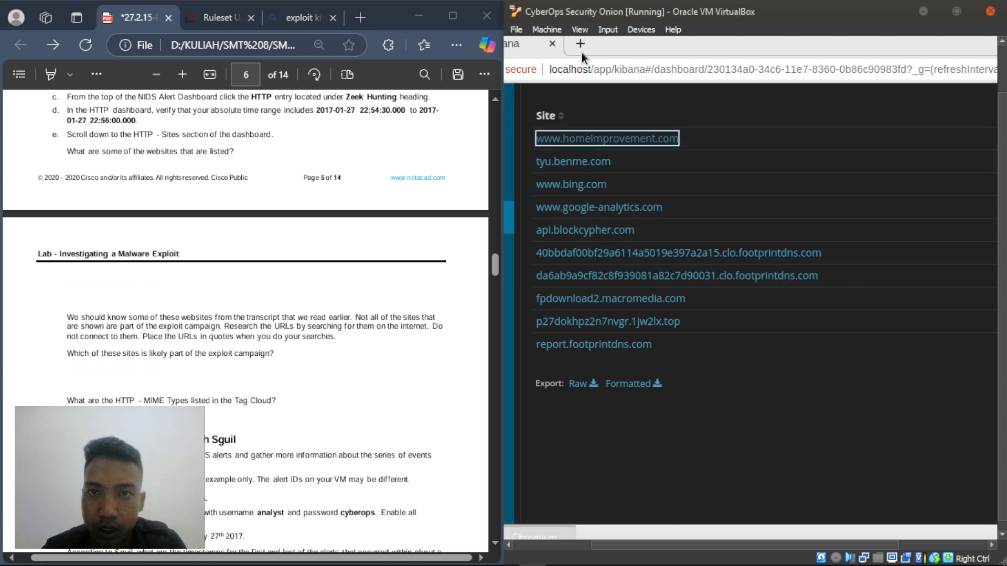
left_click(580, 44)
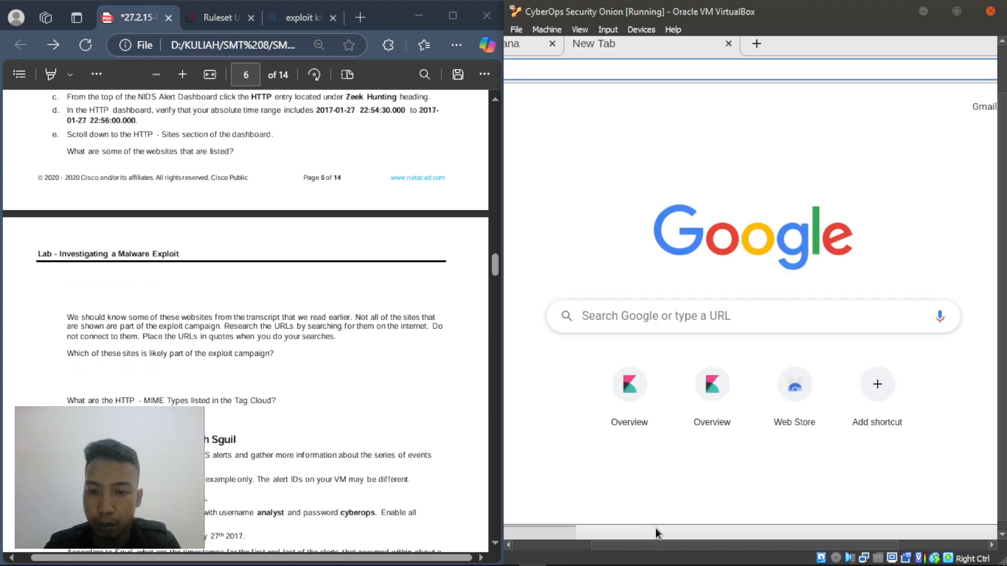
left_click_drag(644, 543, 563, 546)
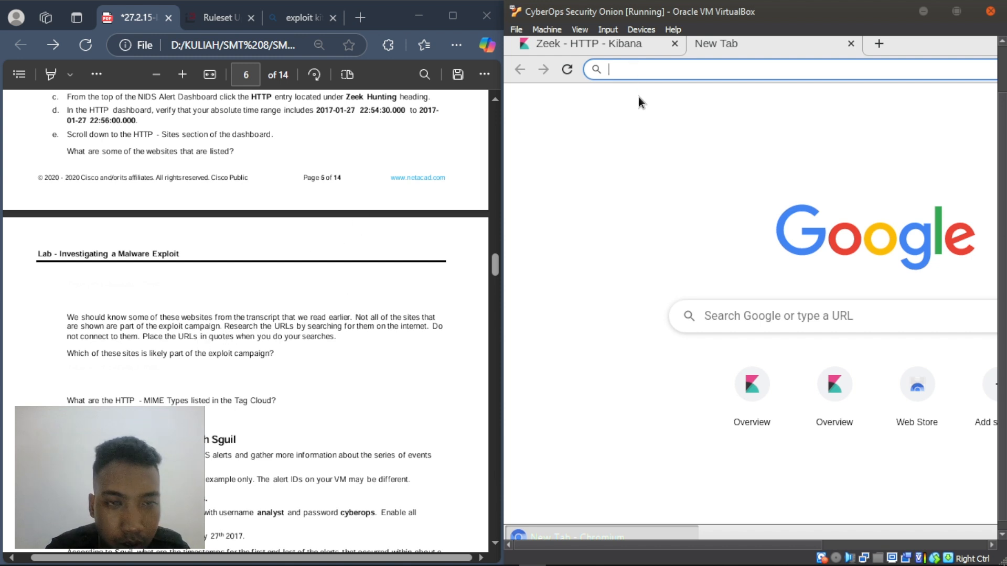
type("\"")
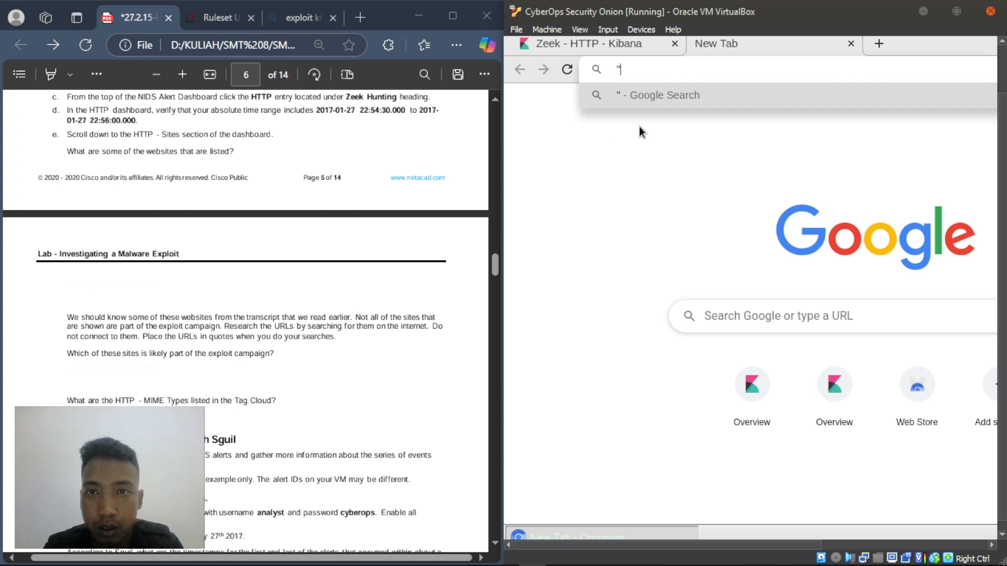
key("ctrl+v")
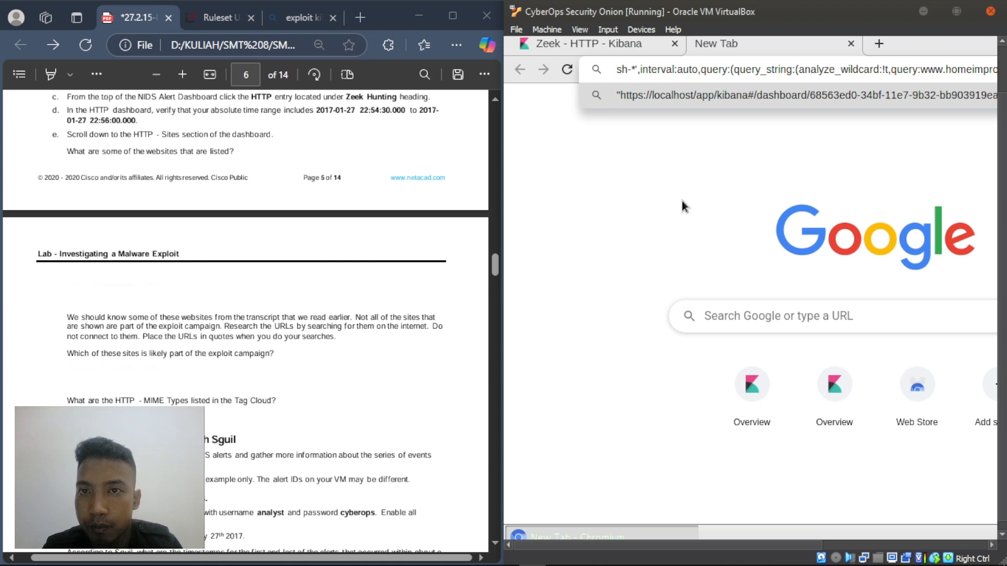
key("ctrl+a")
type("\"")
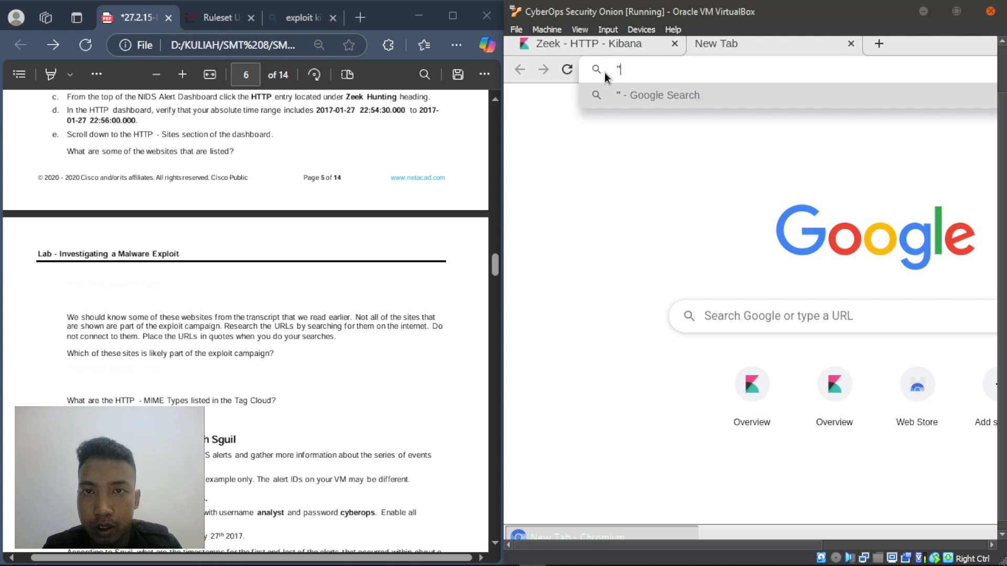
left_click(572, 46)
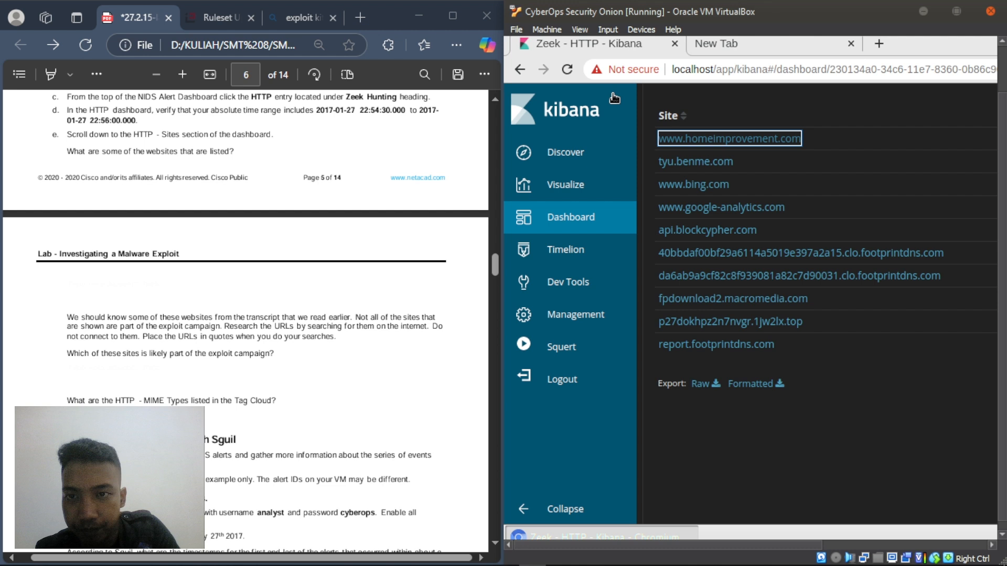
right_click(732, 135)
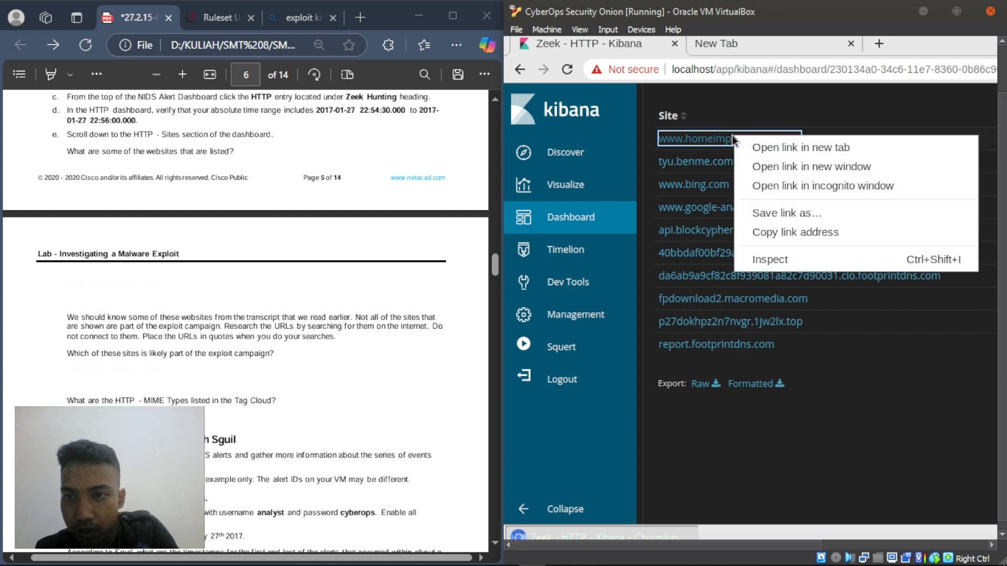
left_click(781, 231)
left_click(734, 47)
type("\"")
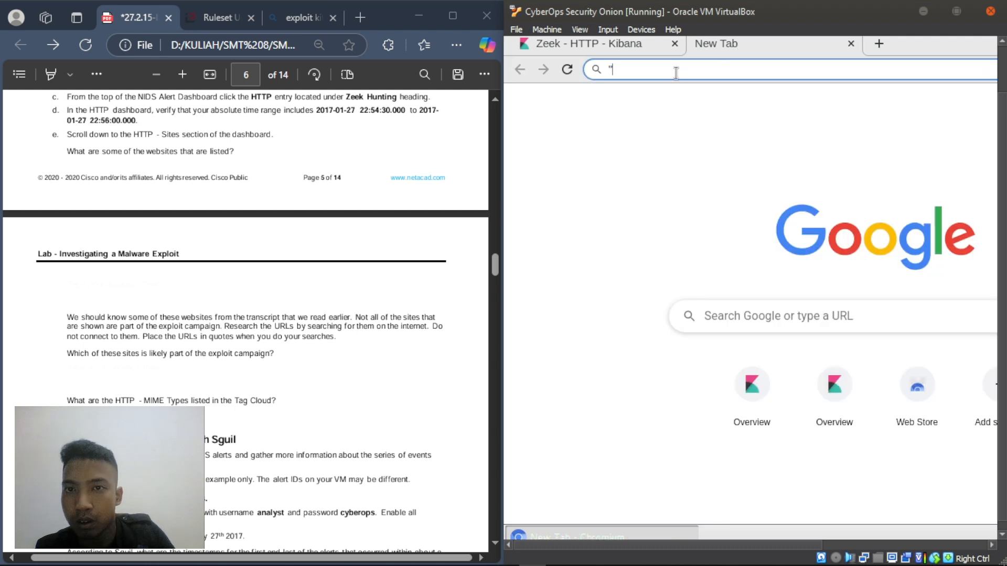
key("ctrl+v")
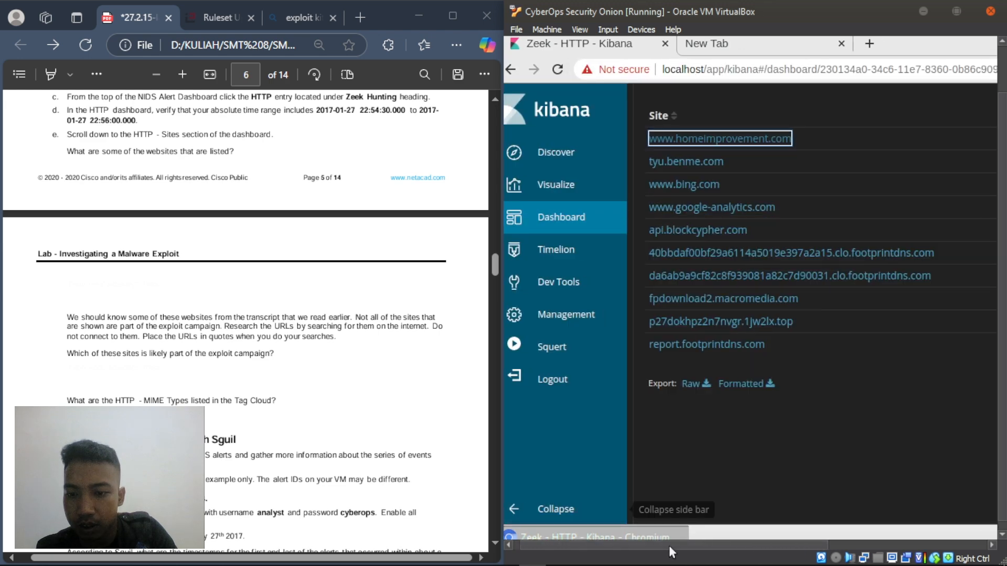
left_click_drag(669, 545, 646, 563)
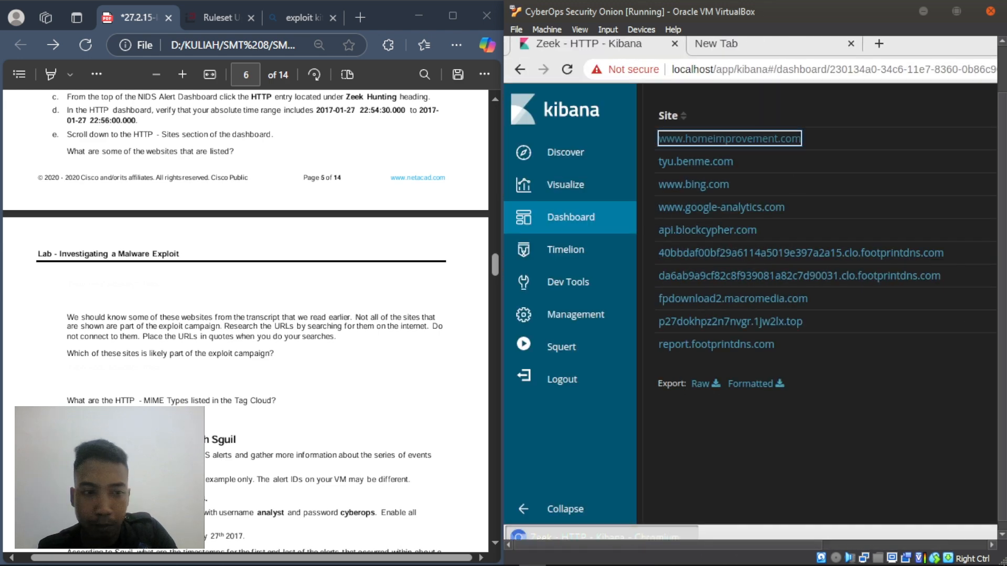
right_click(72, 362)
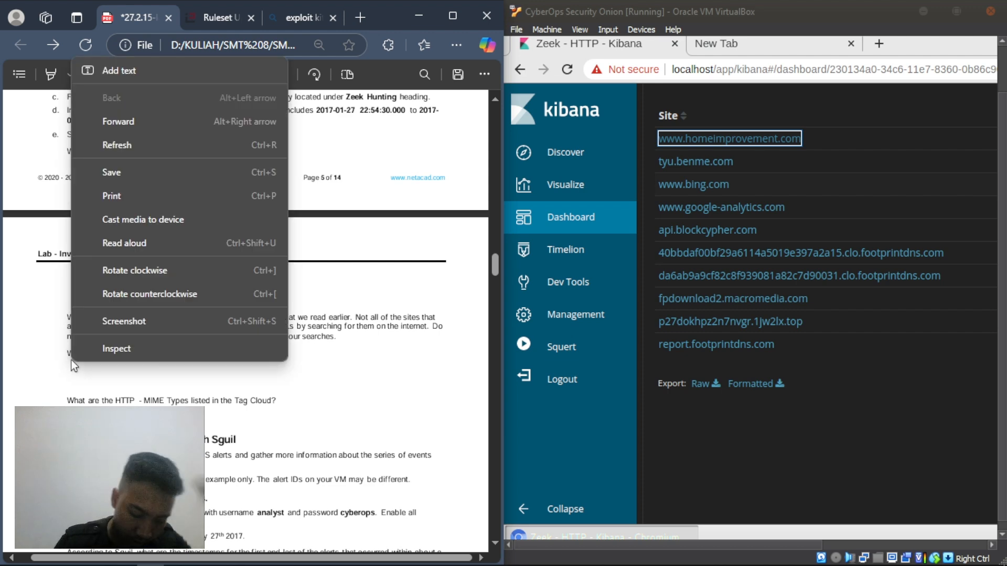
left_click(119, 71)
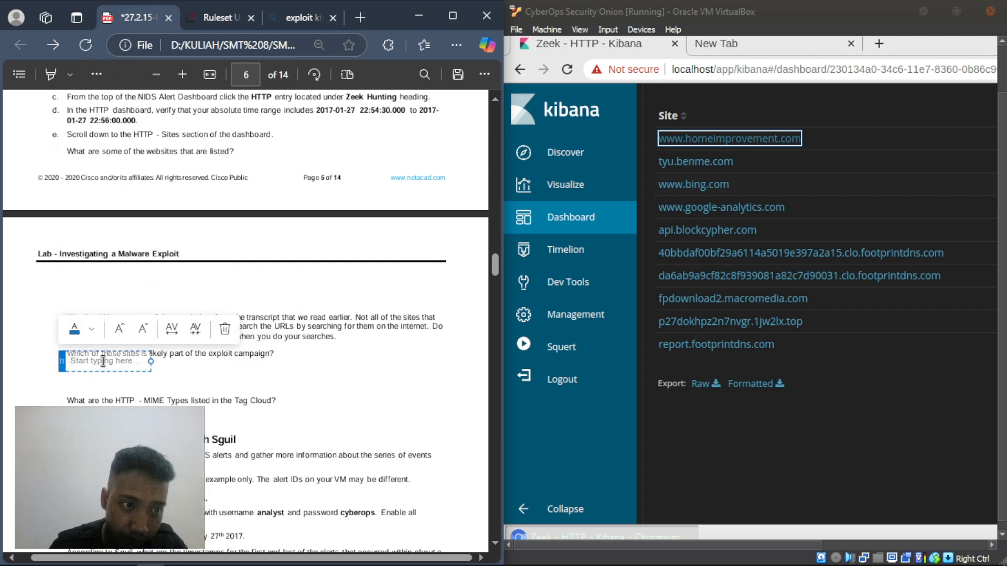
type("www.home")
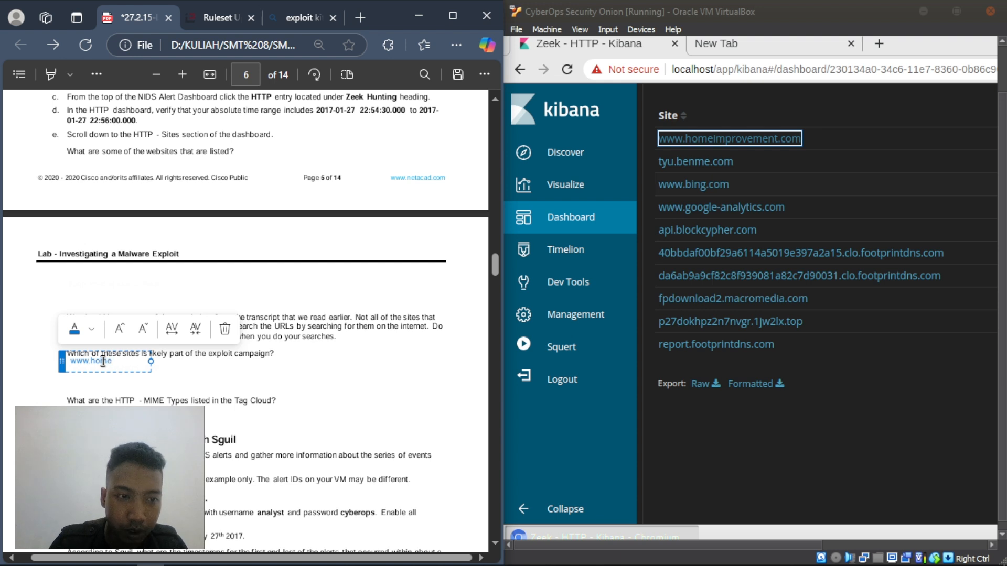
type("improveme")
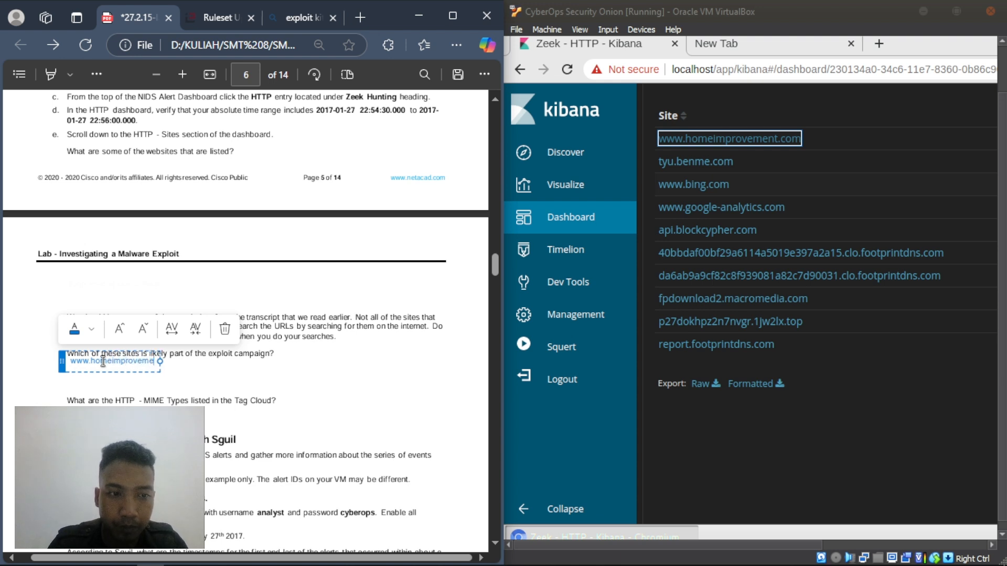
type("nt.")
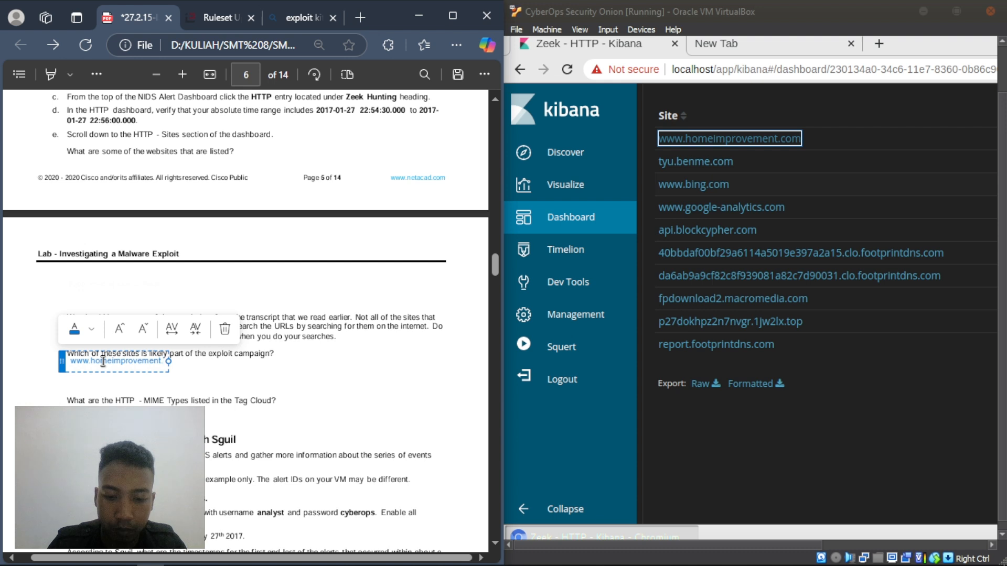
type("com")
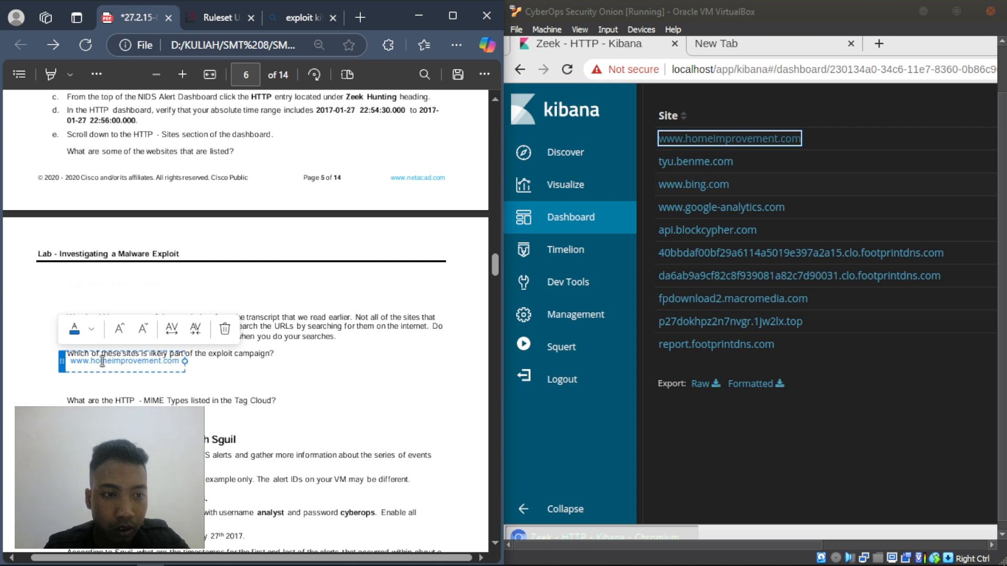
left_click(714, 166)
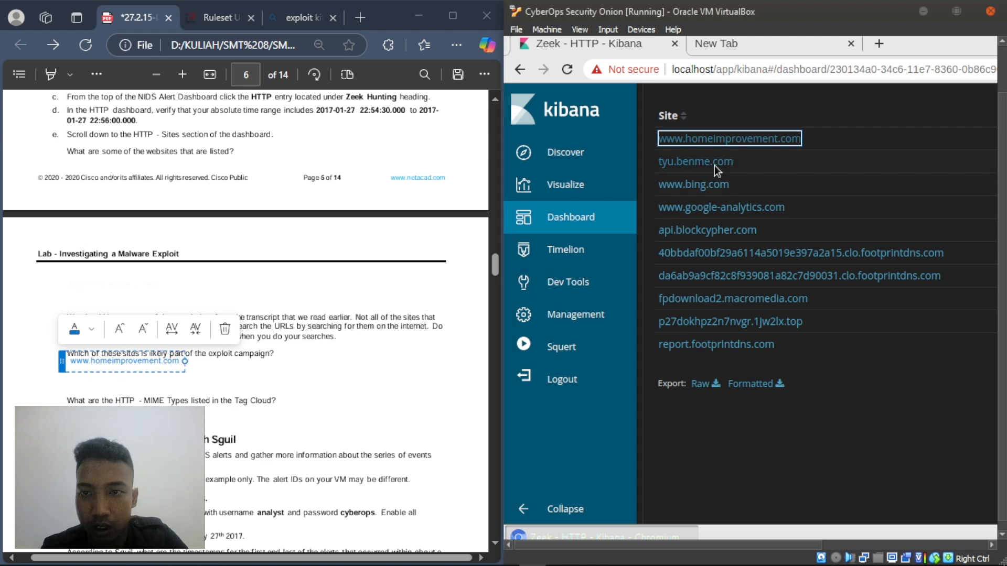
- Paste the copied tyu.benme.com link after a quote mark into the cleared new-tab address bar
right_click(714, 166)
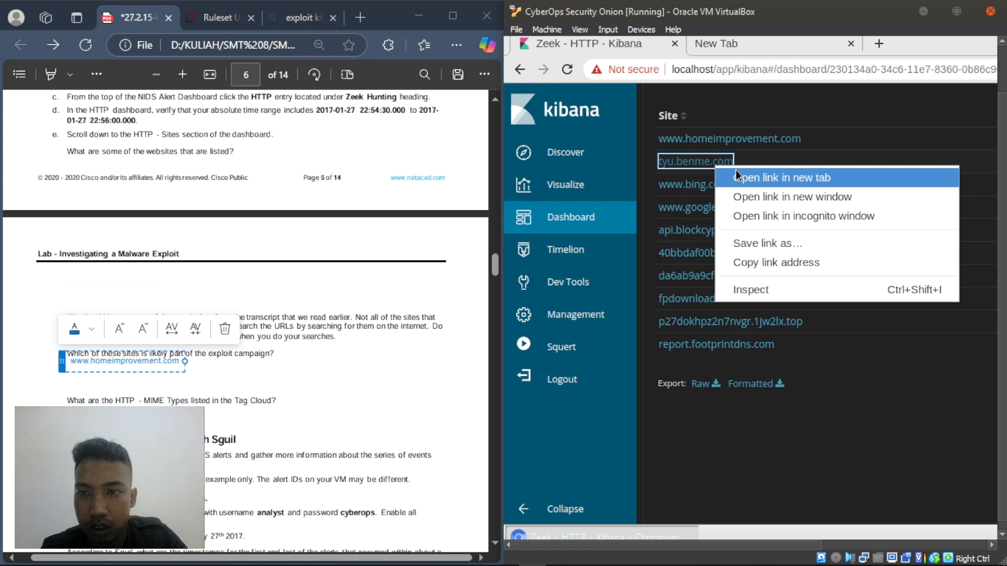
left_click(758, 267)
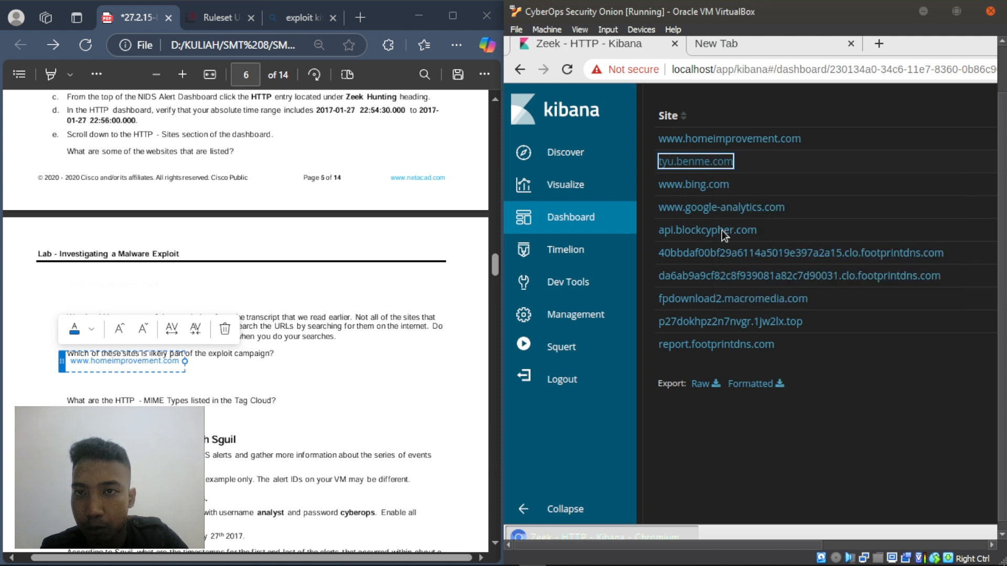
left_click(754, 46)
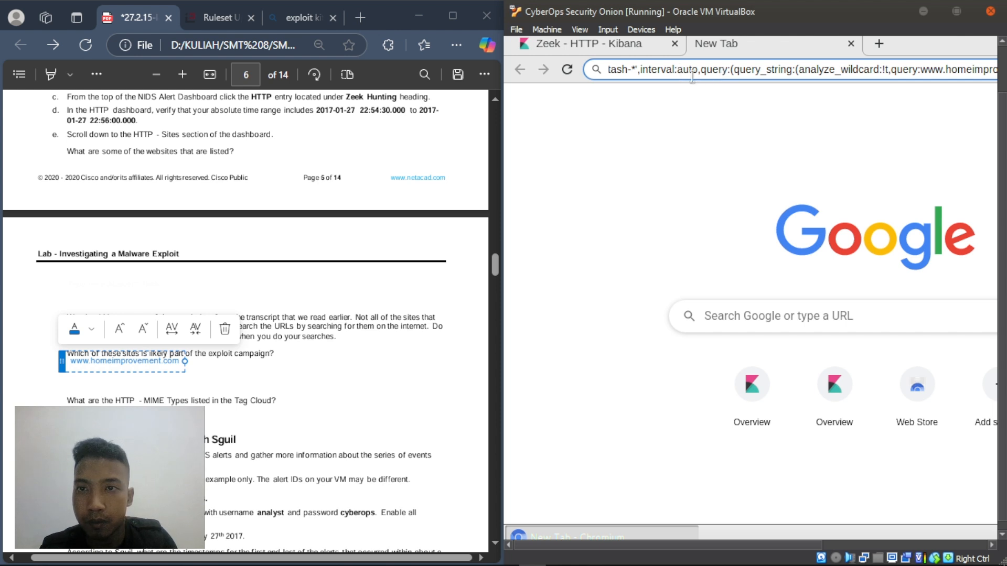
key("ctrl+a")
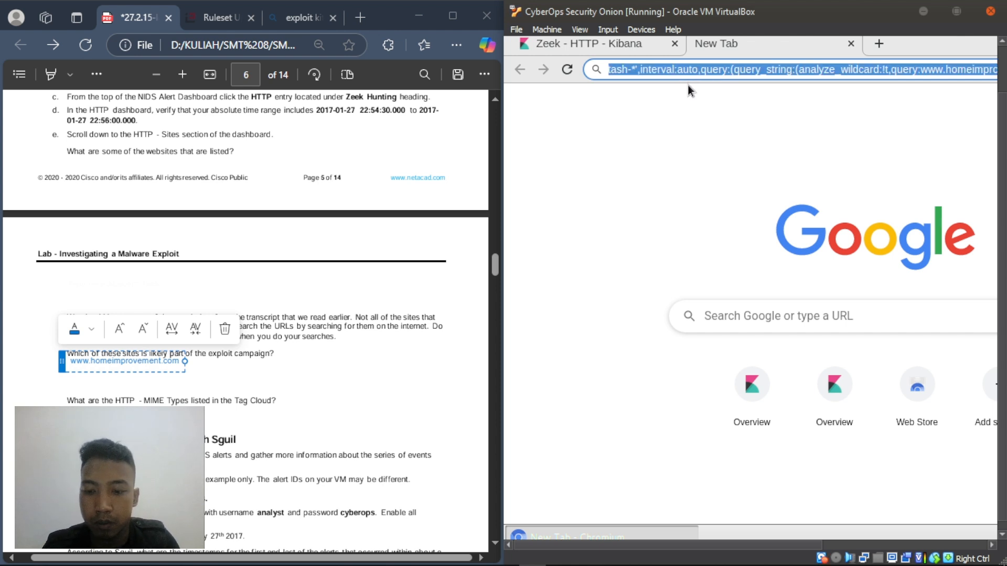
key("BackSpace")
type("\"")
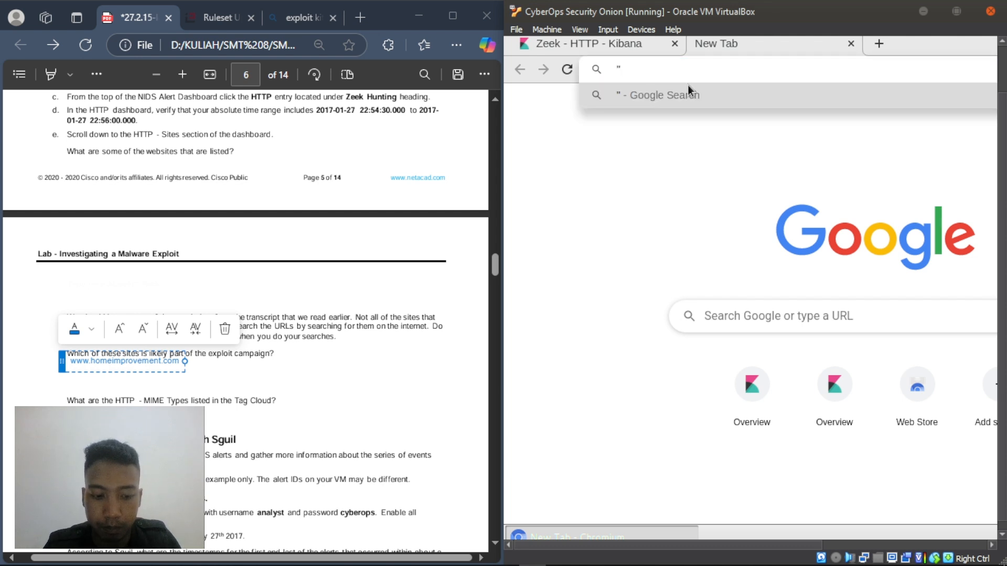
key("ctrl+v")
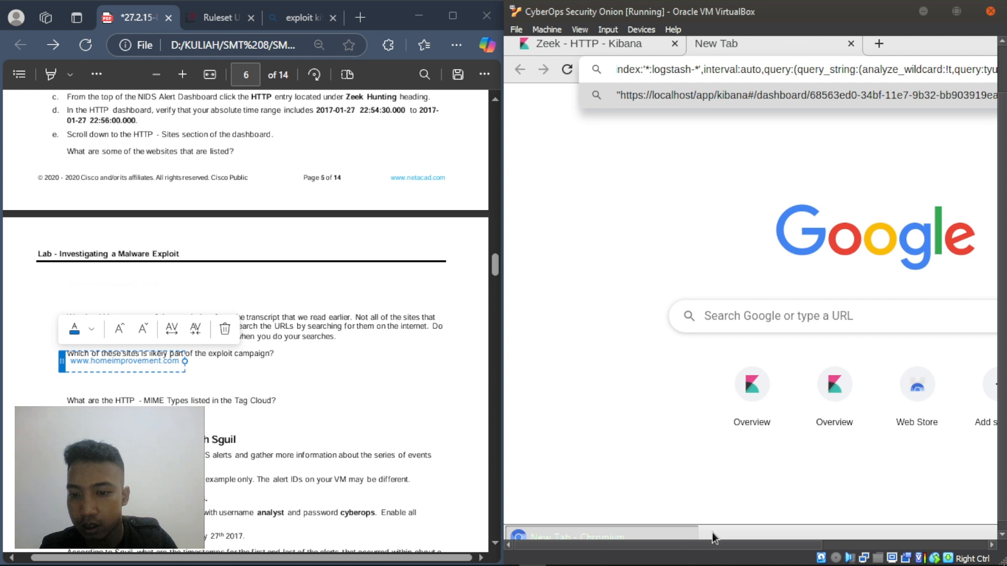
left_click_drag(714, 546, 660, 549)
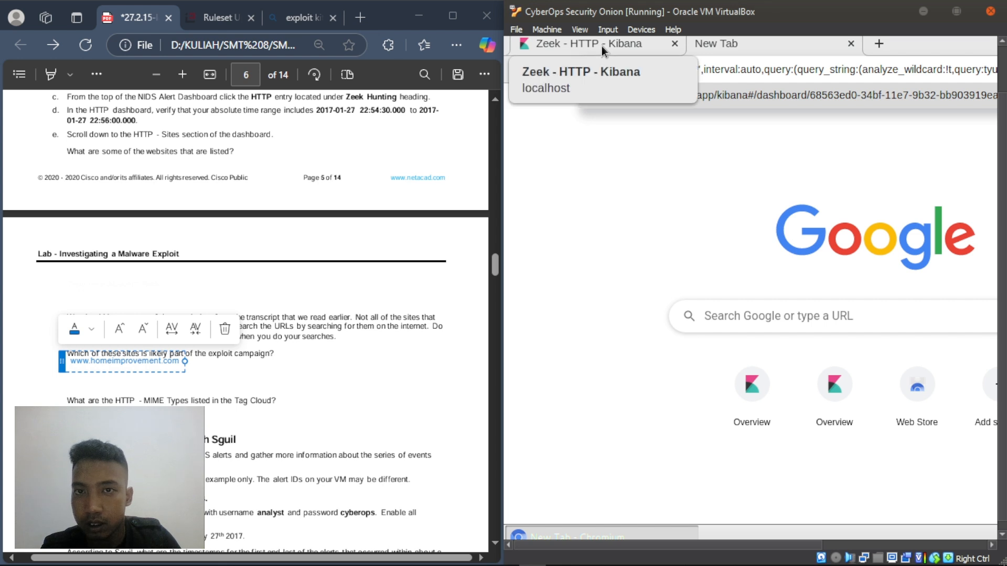
left_click(178, 365)
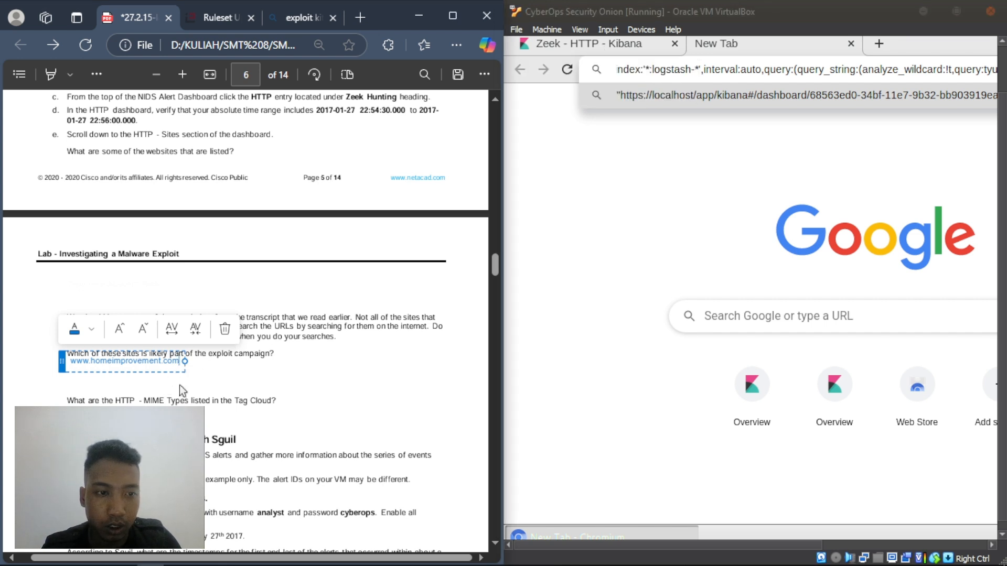
key("Return")
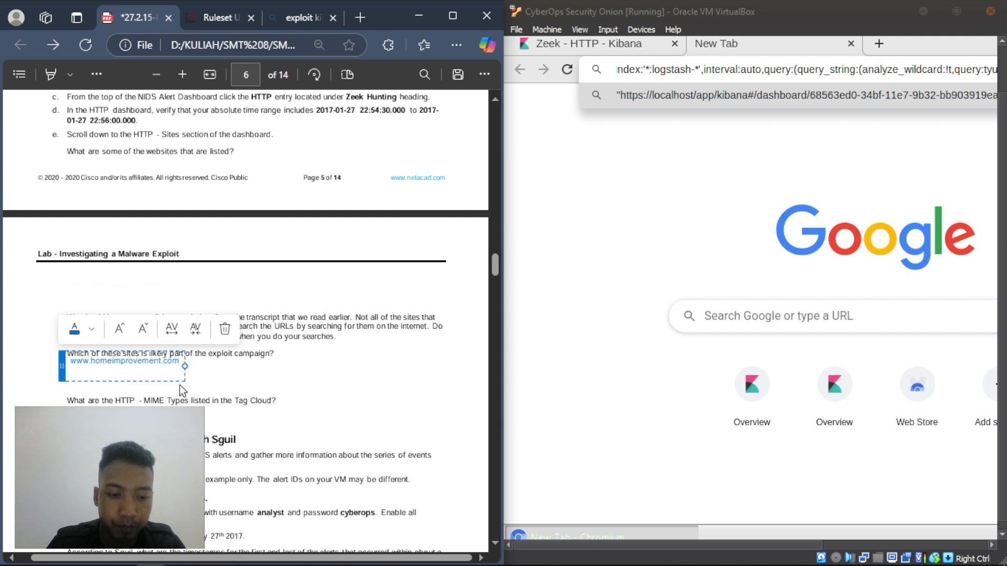
type("ty")
left_click(589, 46)
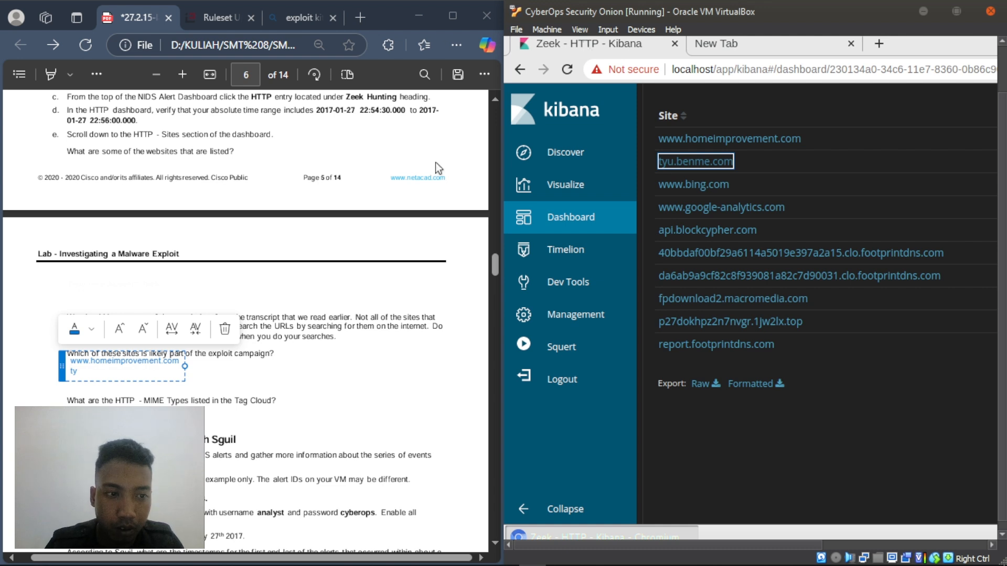
left_click(121, 374)
type("u")
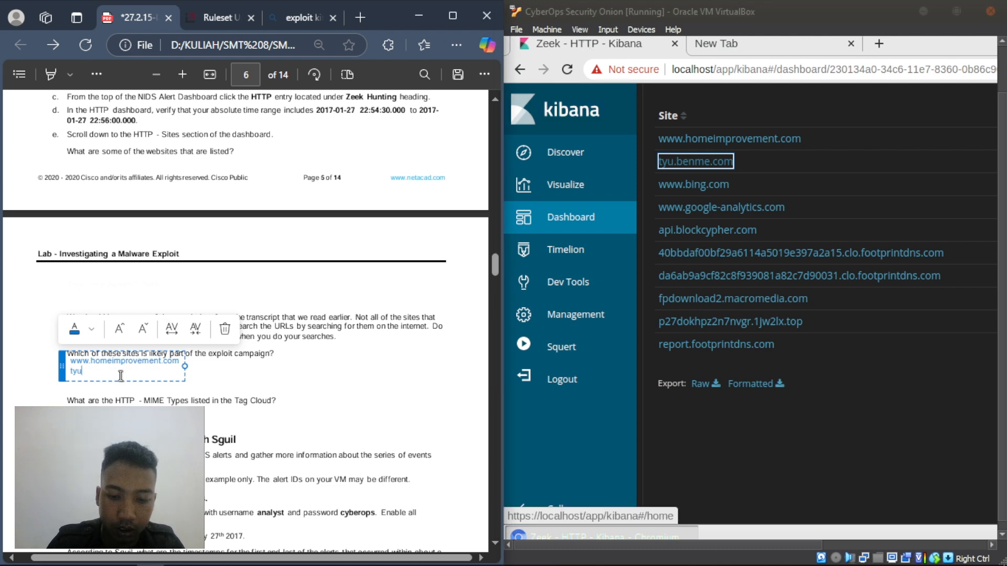
type(".benme")
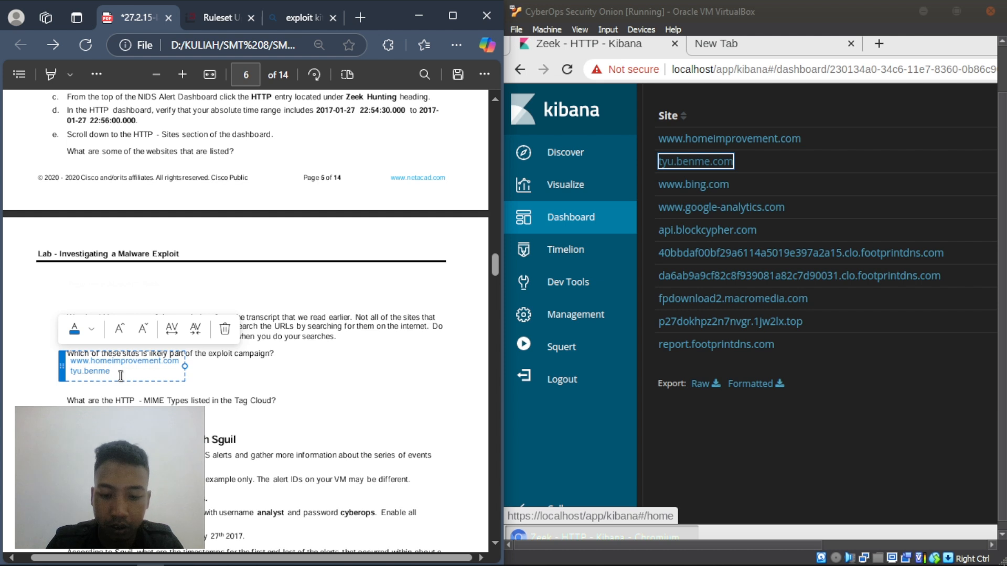
type(".com")
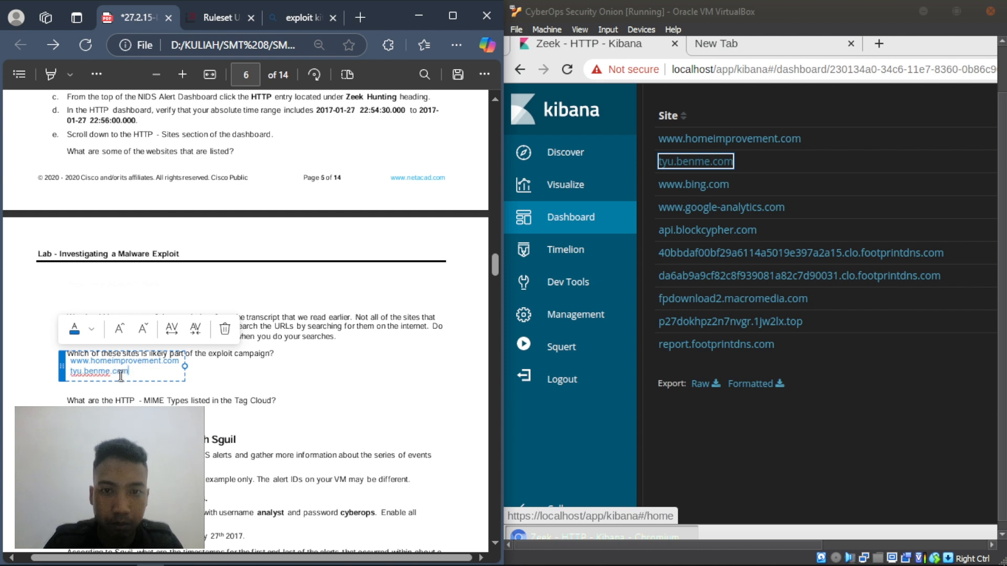
right_click(713, 190)
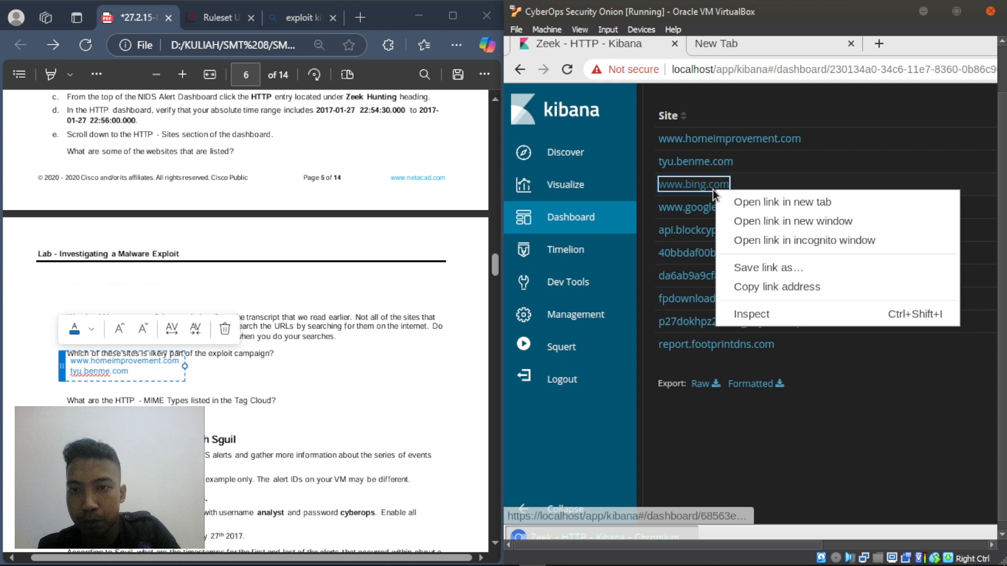
left_click(764, 288)
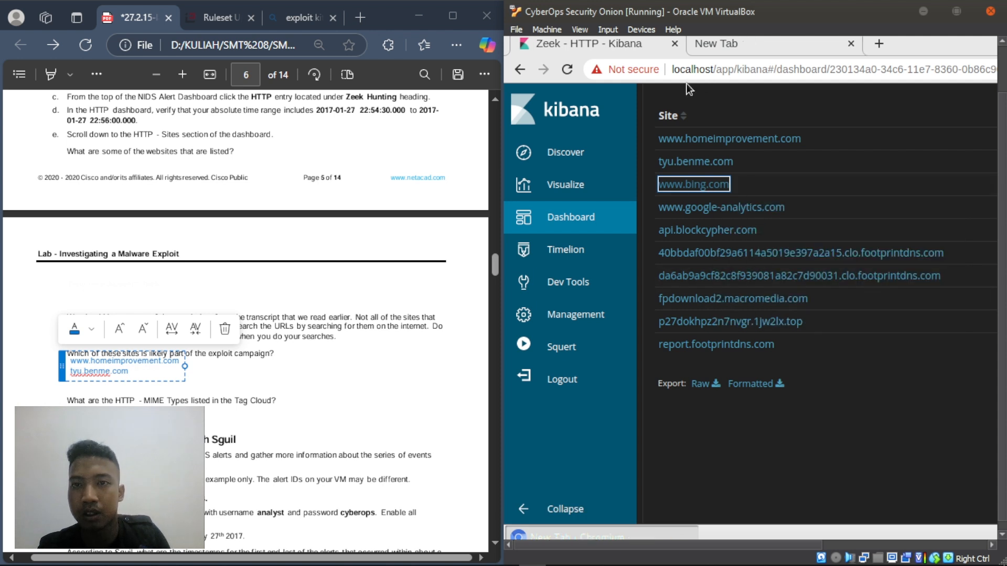
key("ctrl+Tab")
key("ctrl+v")
key("ctrl+a")
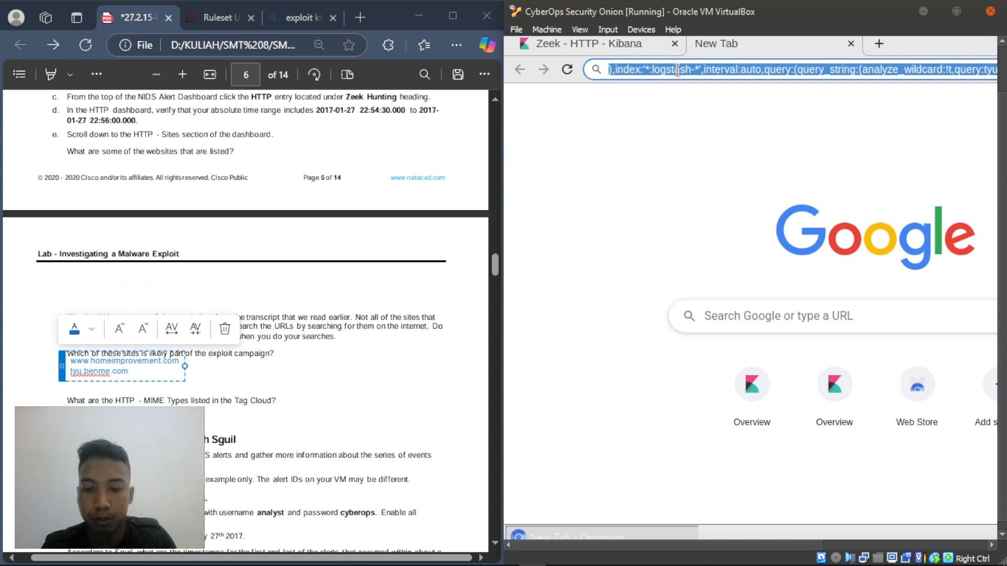
type("\"")
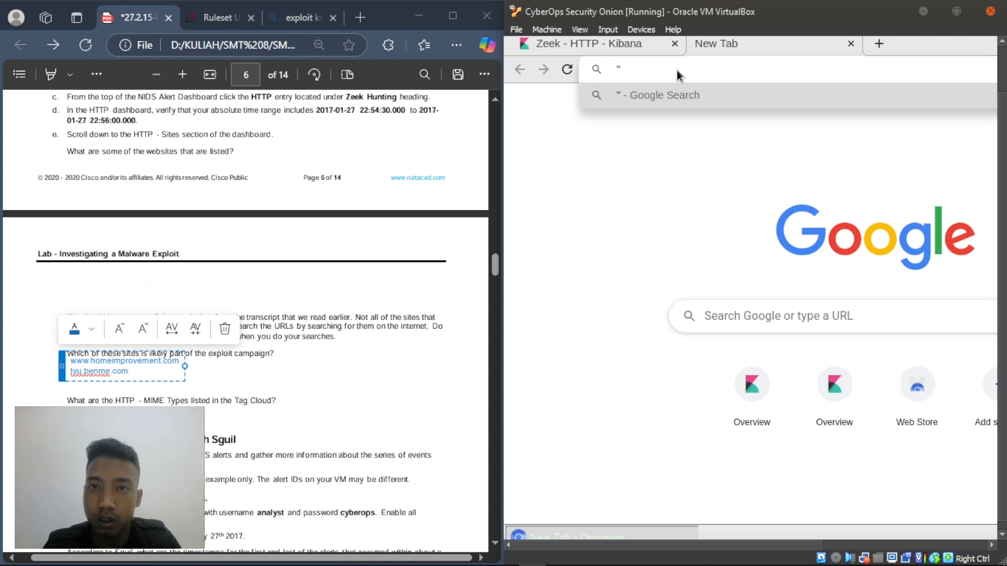
key("ctrl+v")
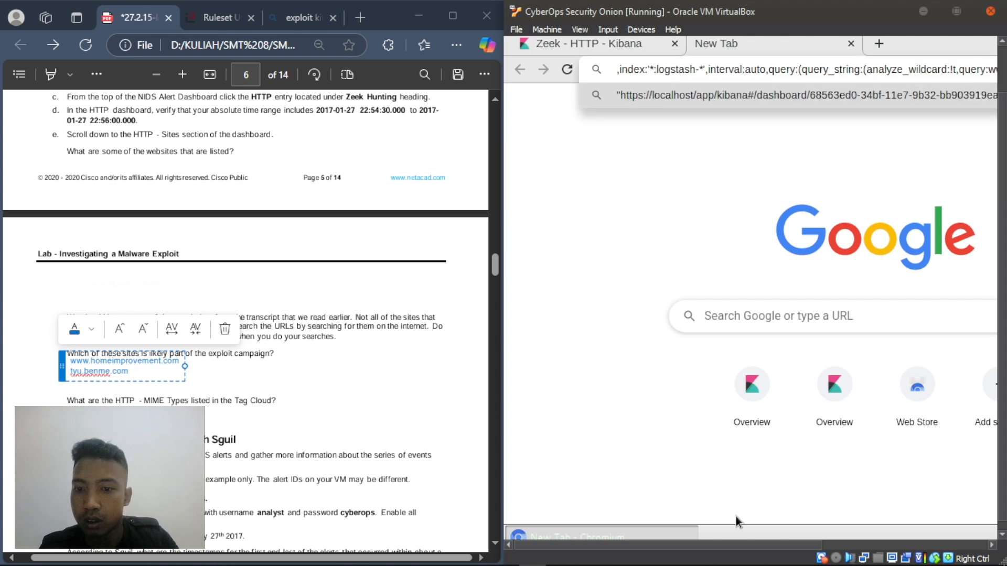
left_click_drag(696, 543, 666, 553)
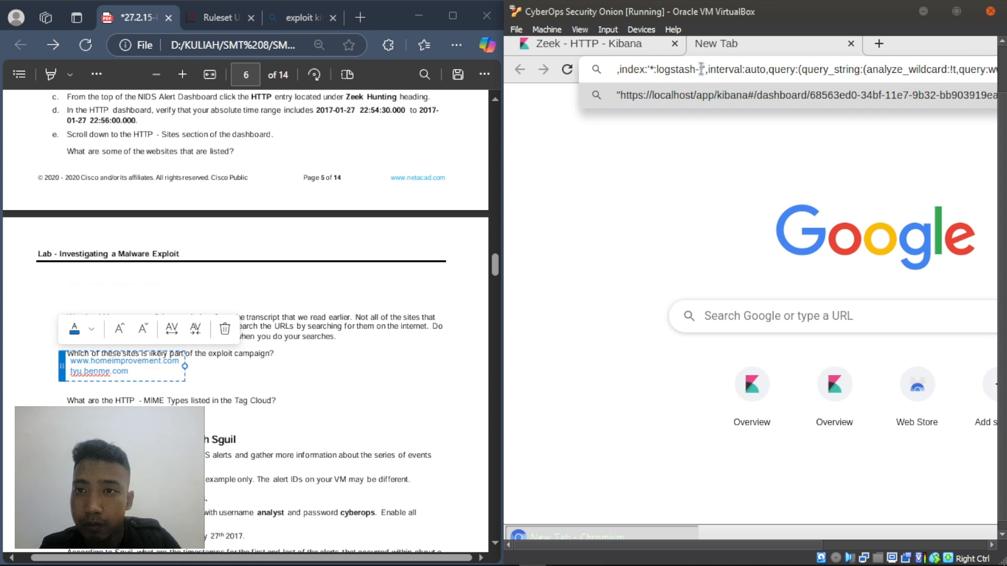
left_click_drag(704, 548, 671, 546)
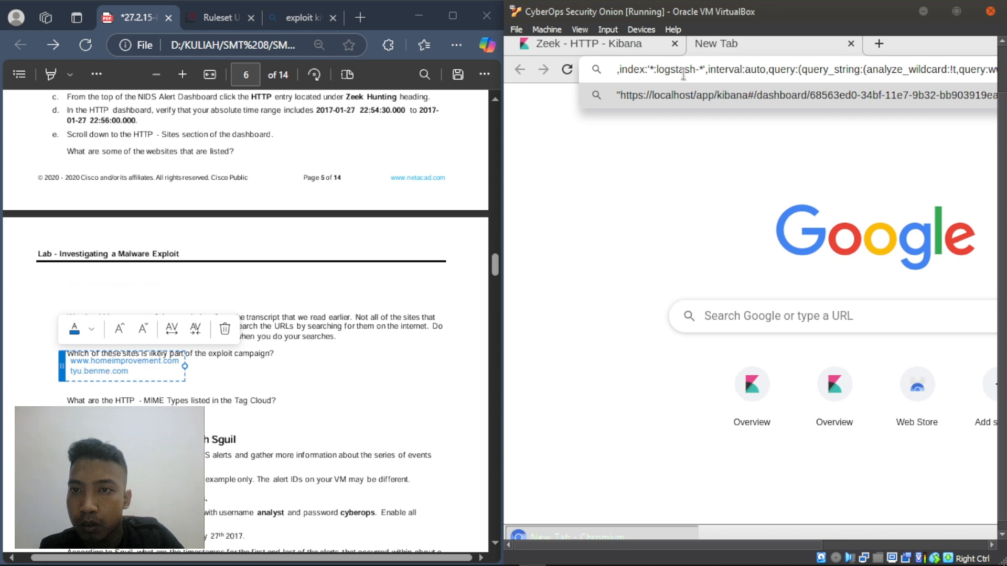
left_click(612, 42)
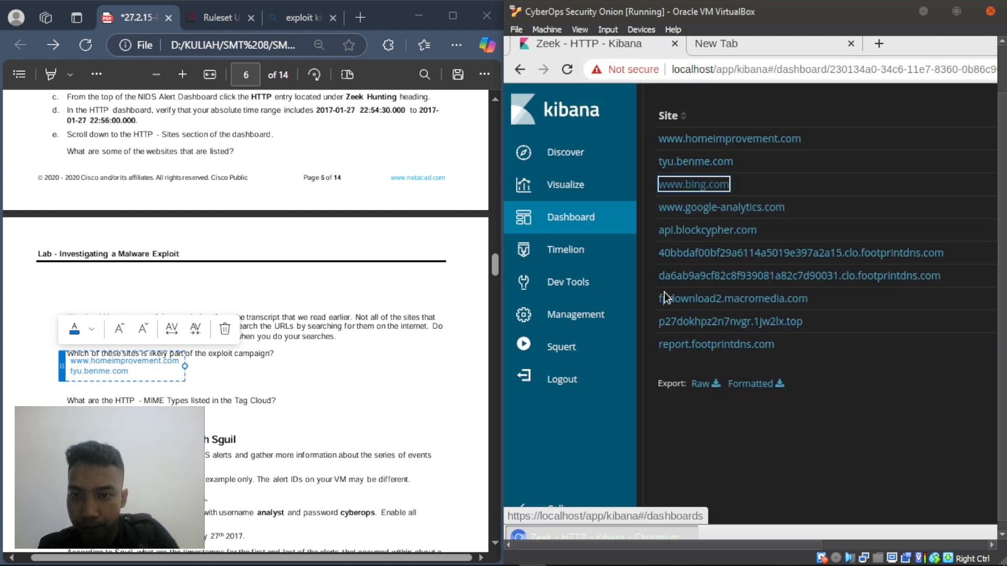
left_click(254, 272)
- Finish the PDF answer box and bring Kibana's HTTP Sites list back into view
left_click(254, 270)
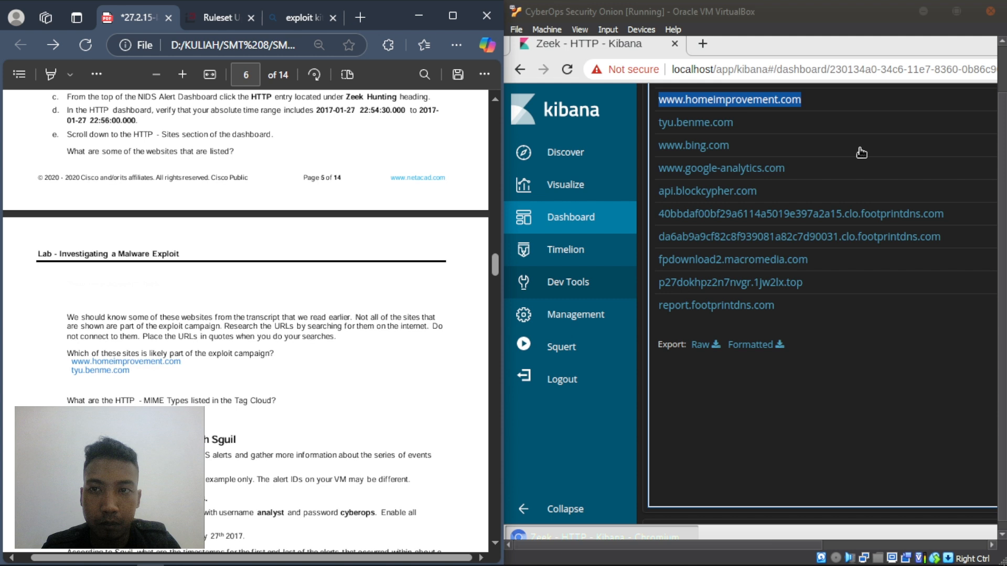
left_click(850, 132)
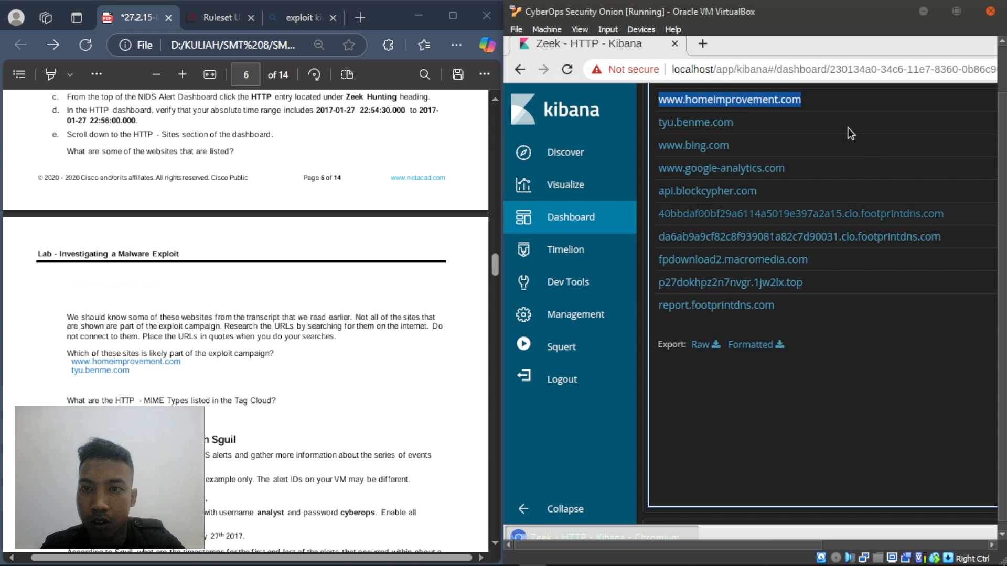
left_click(850, 133)
scroll(846, 130, "up", 2)
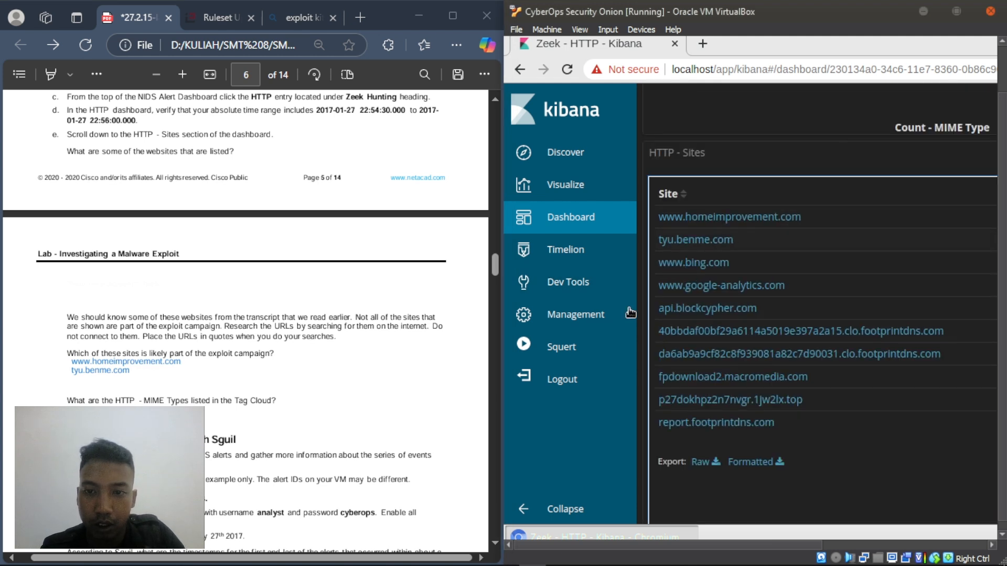
scroll(577, 336, "down", 1)
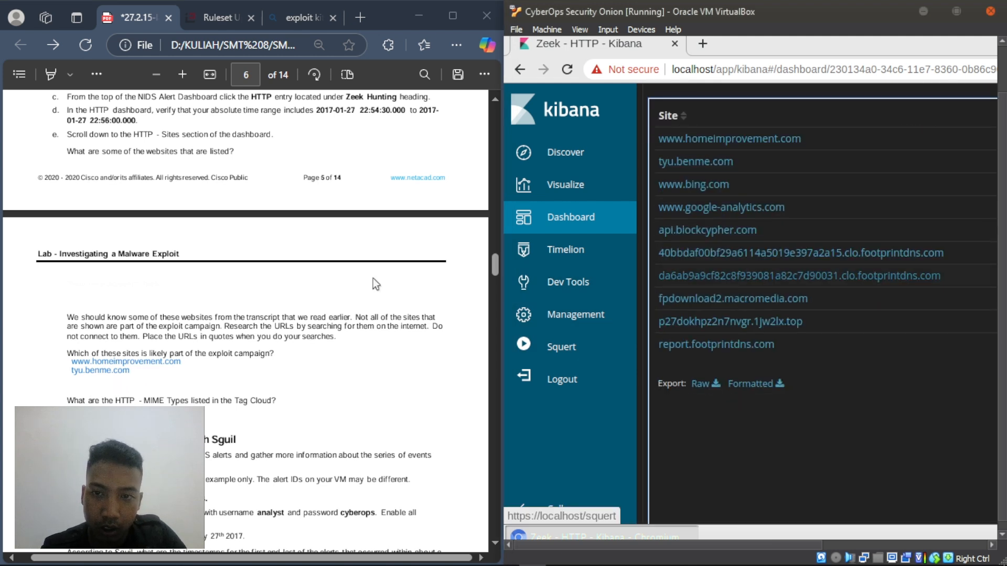
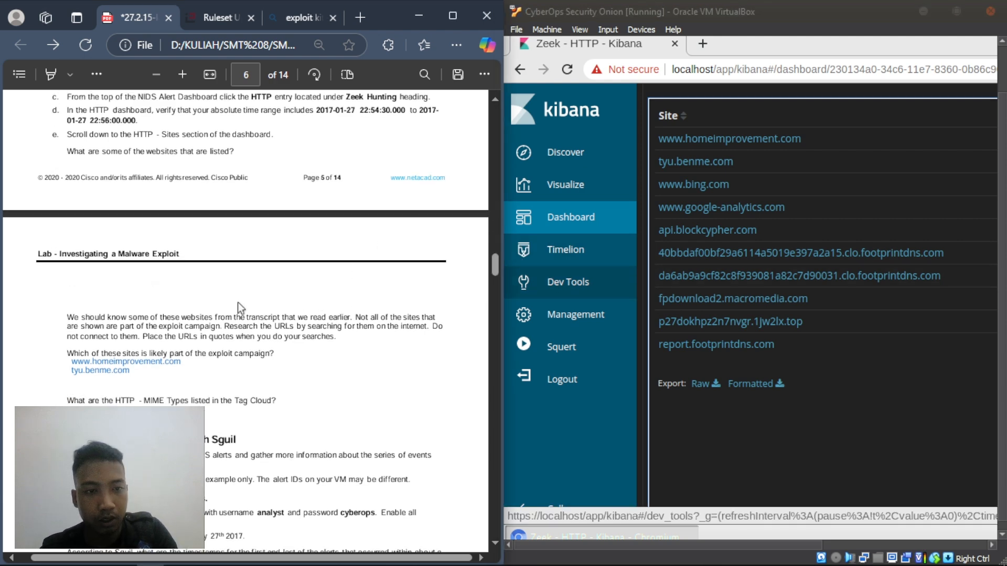
- Highlight the tag cloud question in the lab PDF, then clear the highlight
scroll(241, 309, "down", 4)
left_click_drag(67, 180, 317, 186)
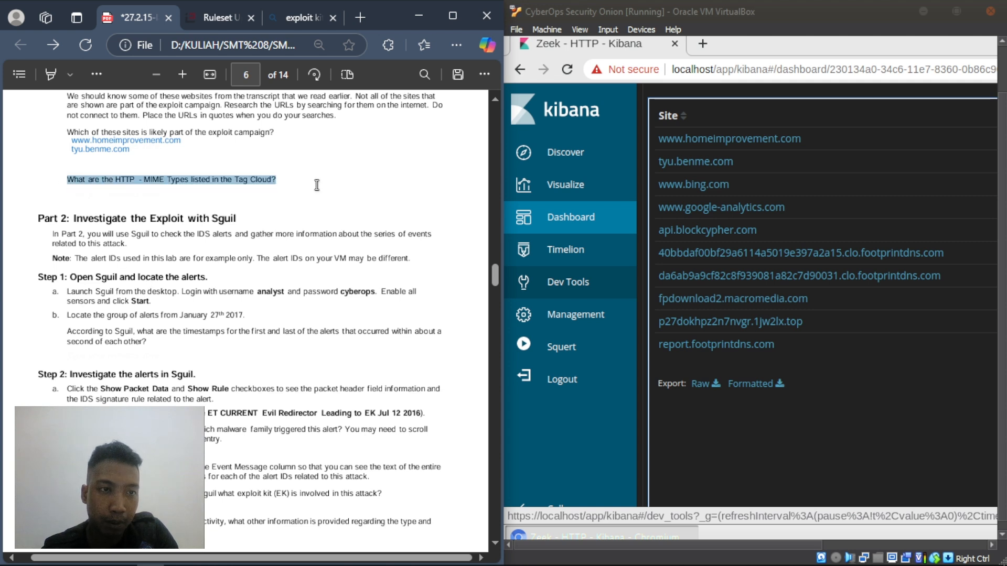
left_click(174, 205)
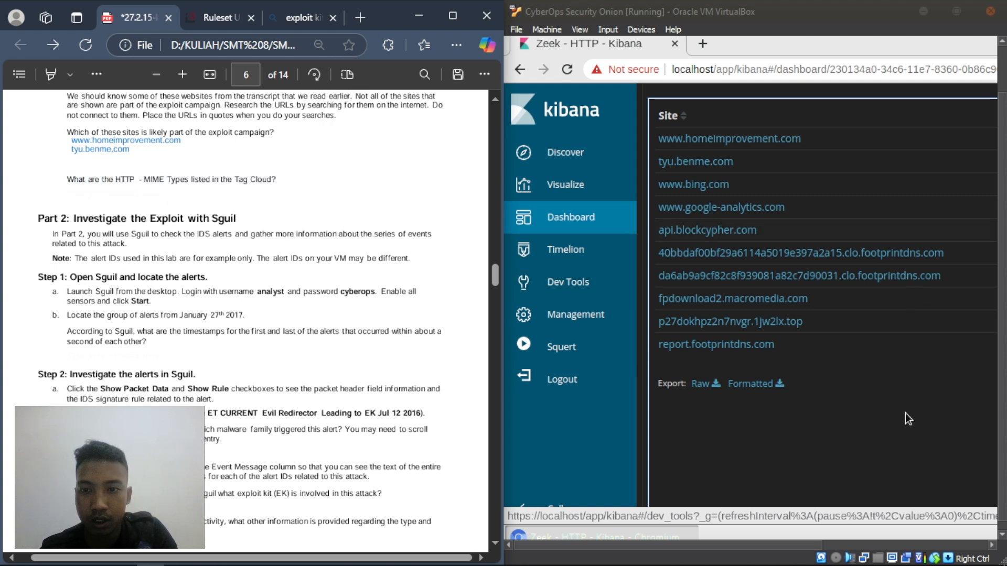
- Scroll through the Zeek HTTP dashboard and back up to the HTTP - MIME Type tag cloud
scroll(818, 242, "down", 5)
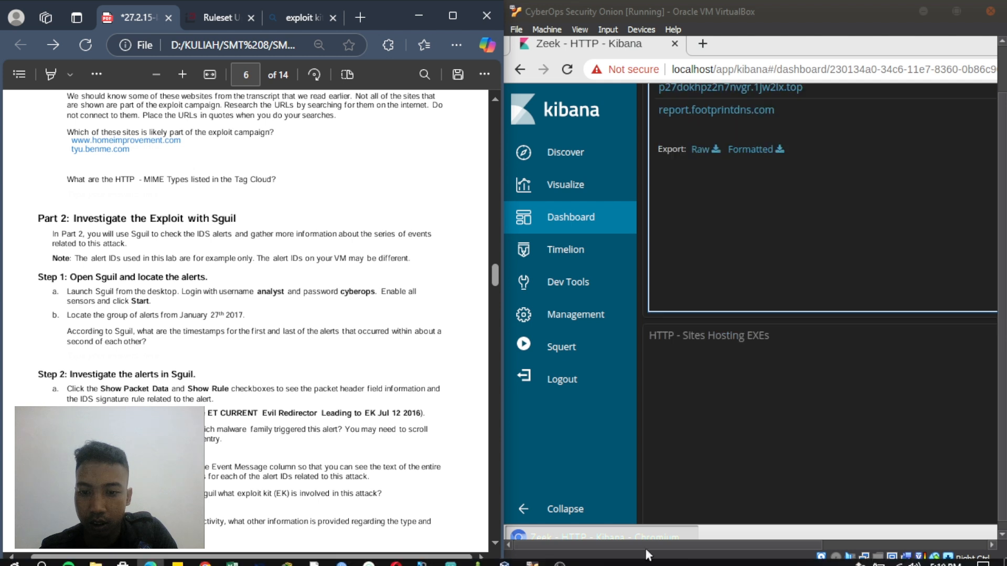
scroll(753, 363, "down", 5)
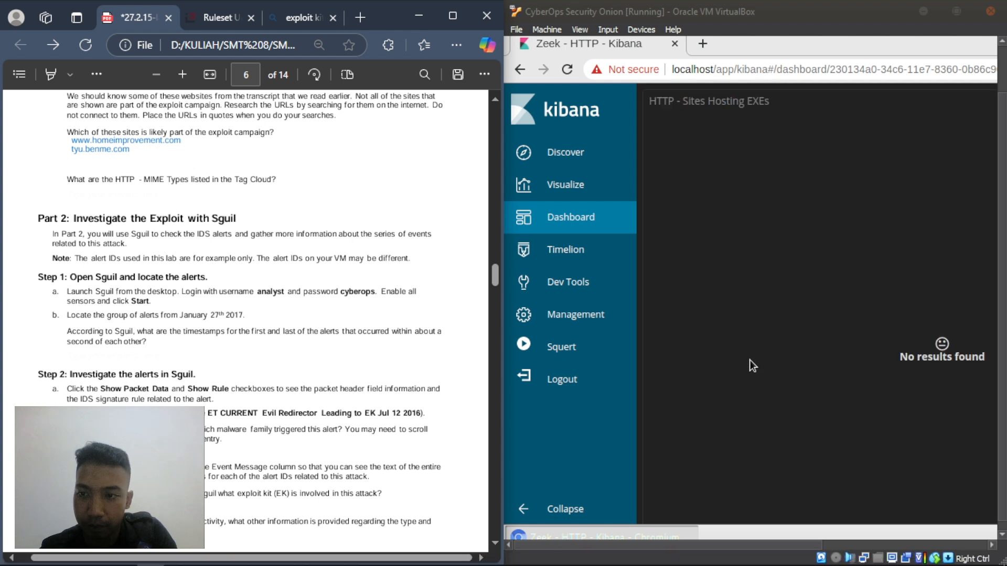
scroll(750, 363, "down", 5)
scroll(751, 364, "down", 5)
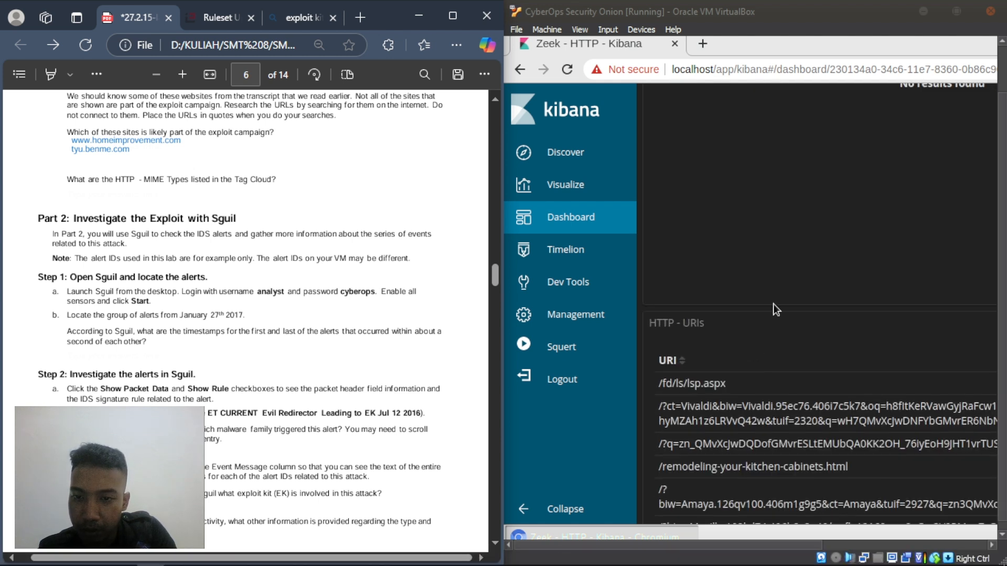
scroll(773, 306, "down", 1)
scroll(772, 303, "down", 3)
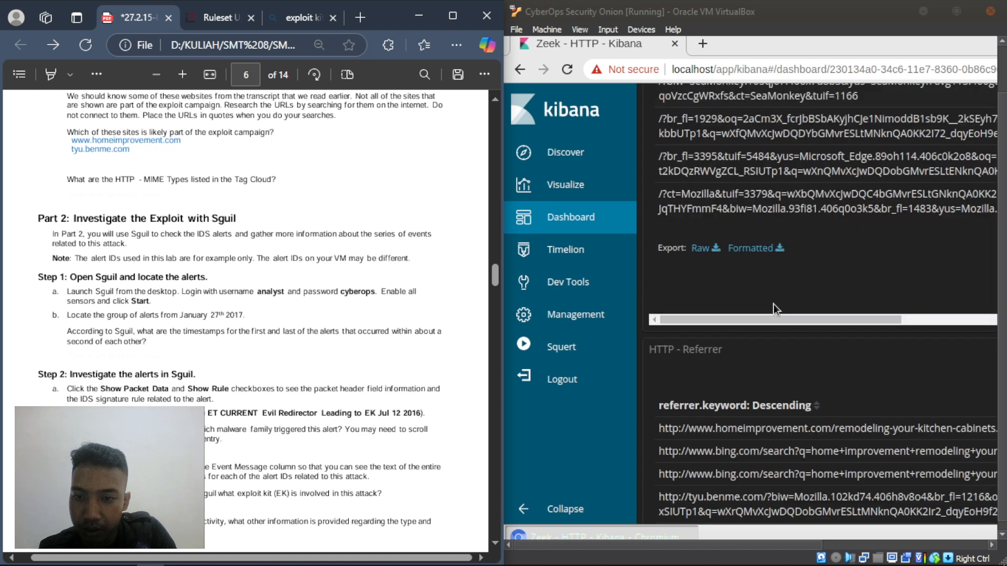
scroll(773, 304, "down", 5)
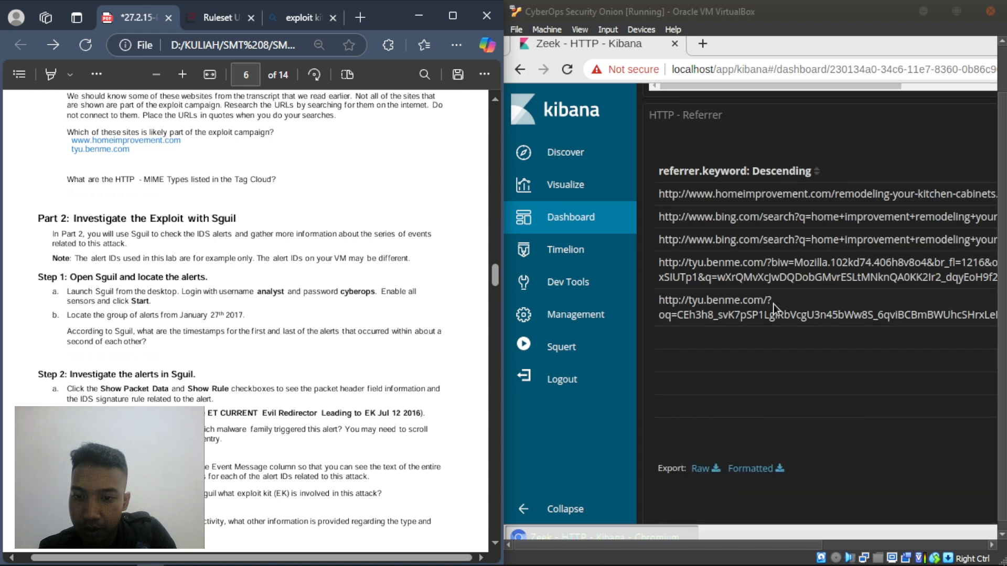
scroll(773, 303, "down", 5)
scroll(774, 308, "down", 5)
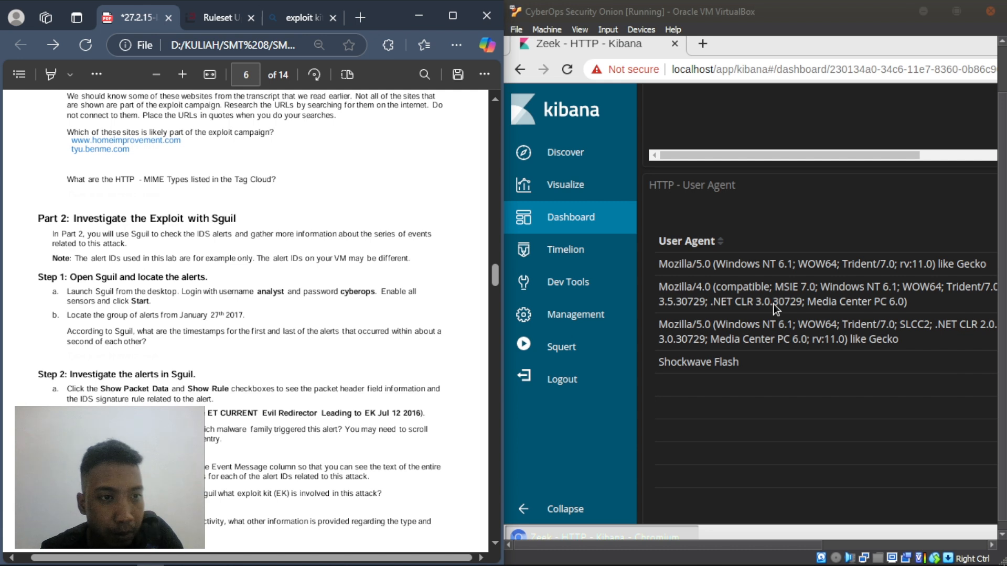
scroll(773, 303, "down", 10)
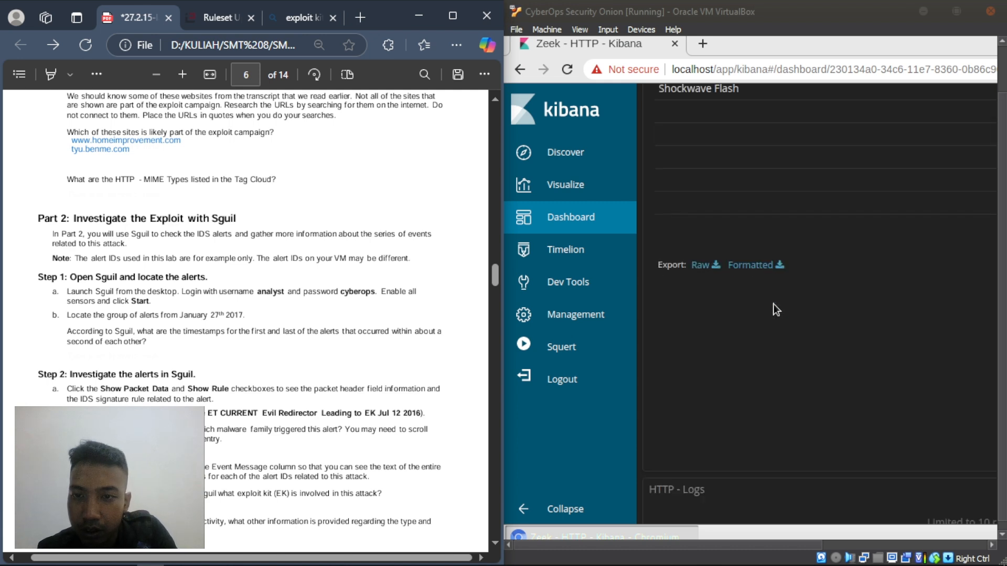
scroll(773, 303, "down", 8)
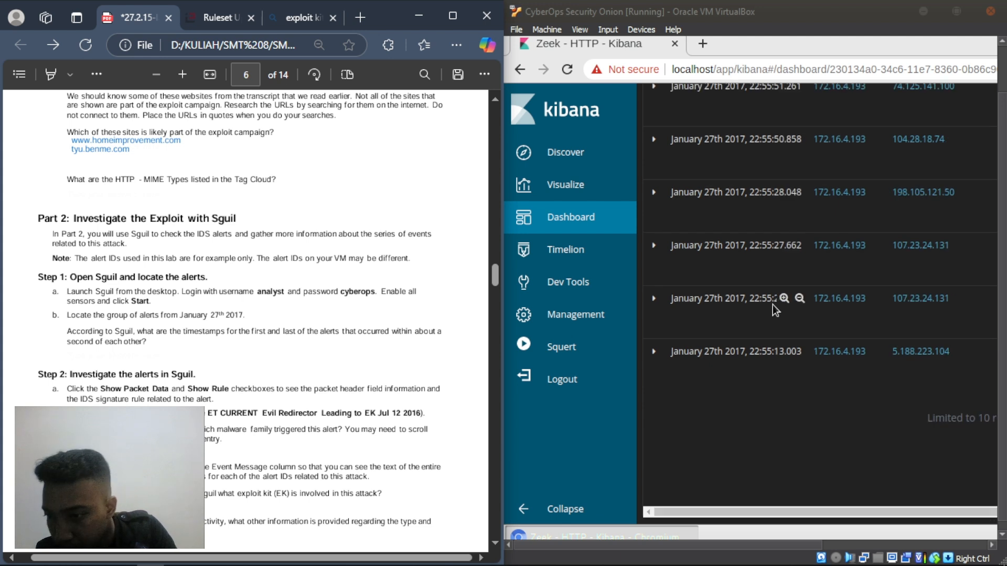
scroll(772, 304, "up", 3)
scroll(772, 304, "down", 3)
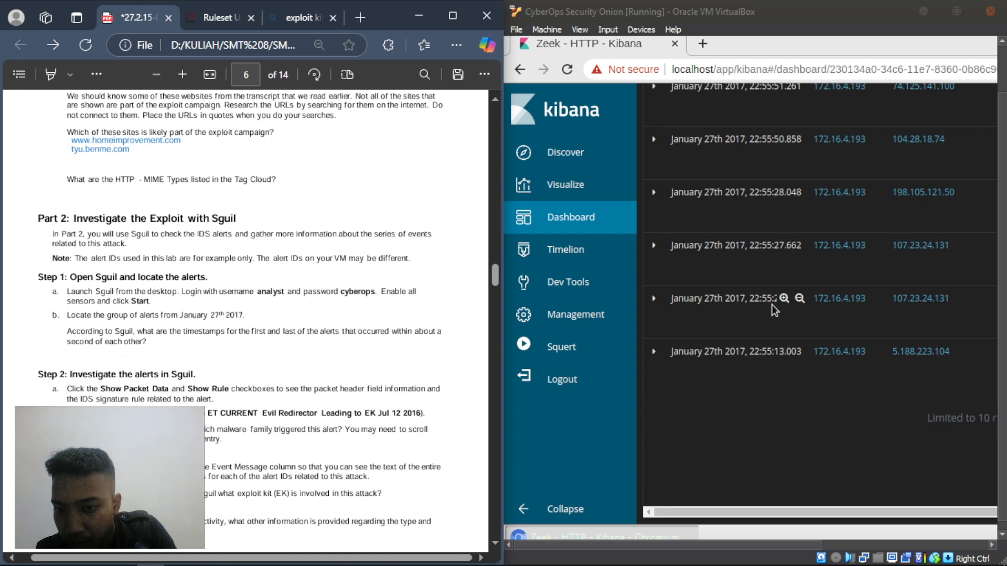
scroll(860, 366, "up", 3)
scroll(998, 350, "up", 1)
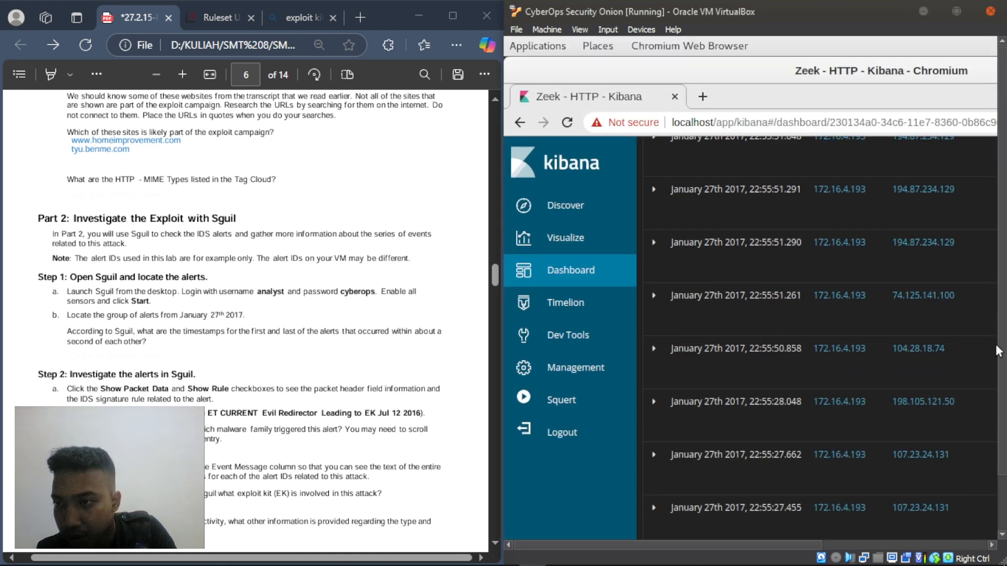
left_click_drag(766, 546, 833, 547)
scroll(685, 304, "down", 5)
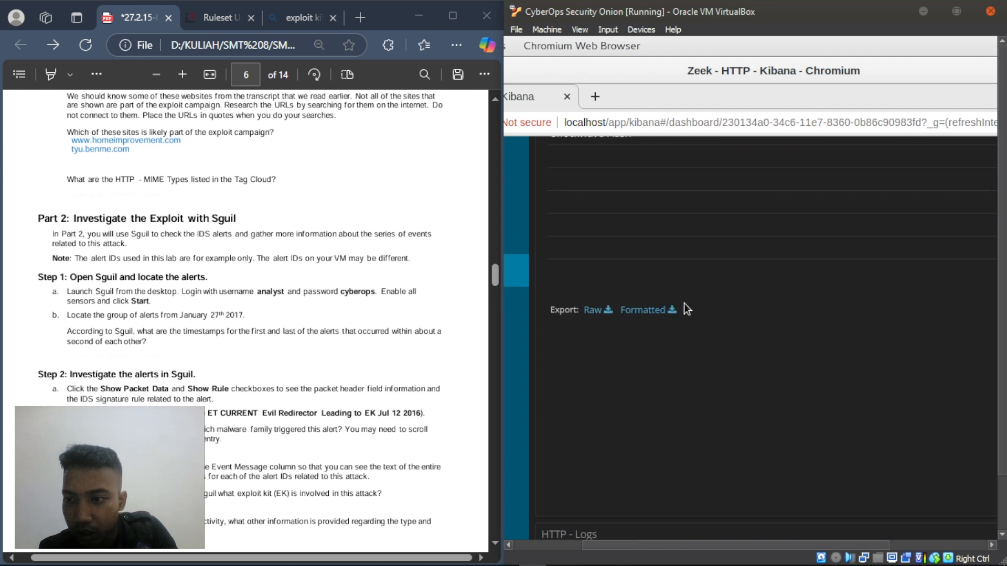
scroll(684, 309, "down", 10)
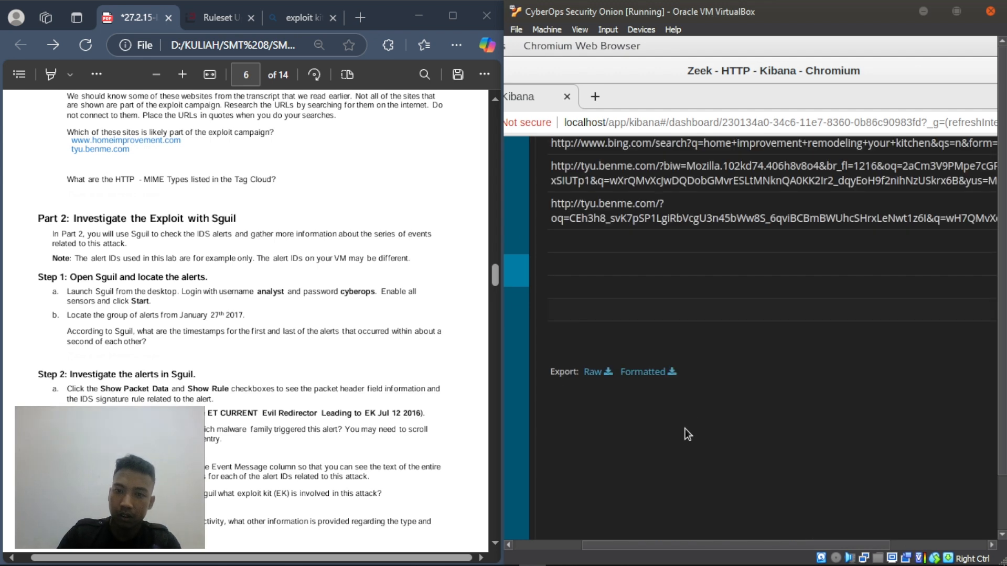
scroll(679, 423, "up", 4)
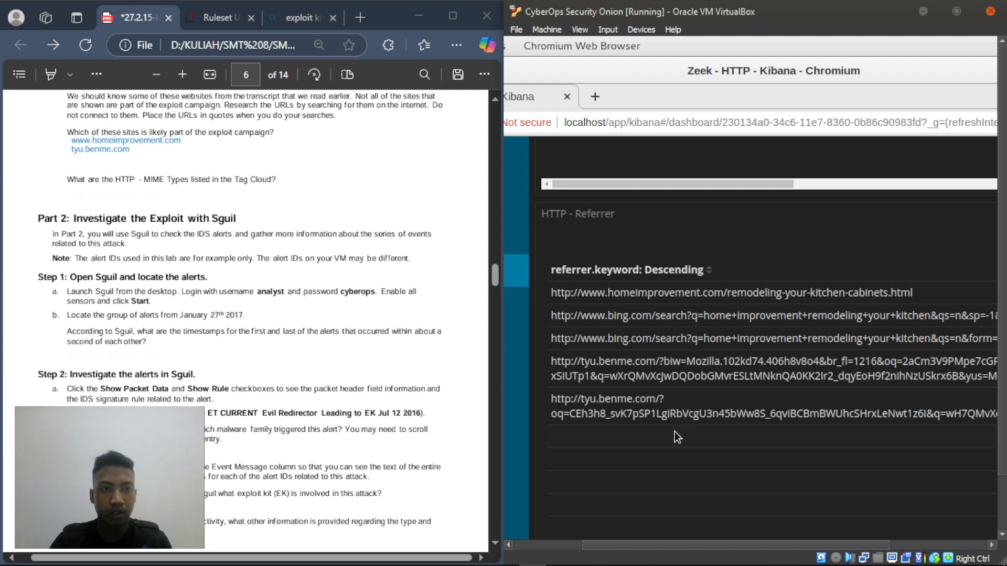
scroll(674, 431, "up", 7)
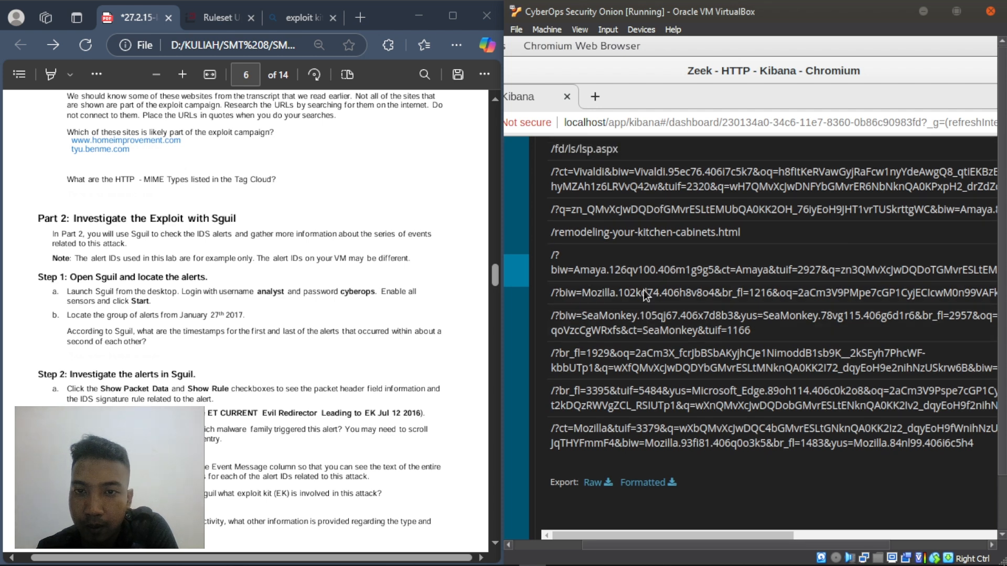
scroll(645, 291, "up", 10)
scroll(644, 290, "up", 10)
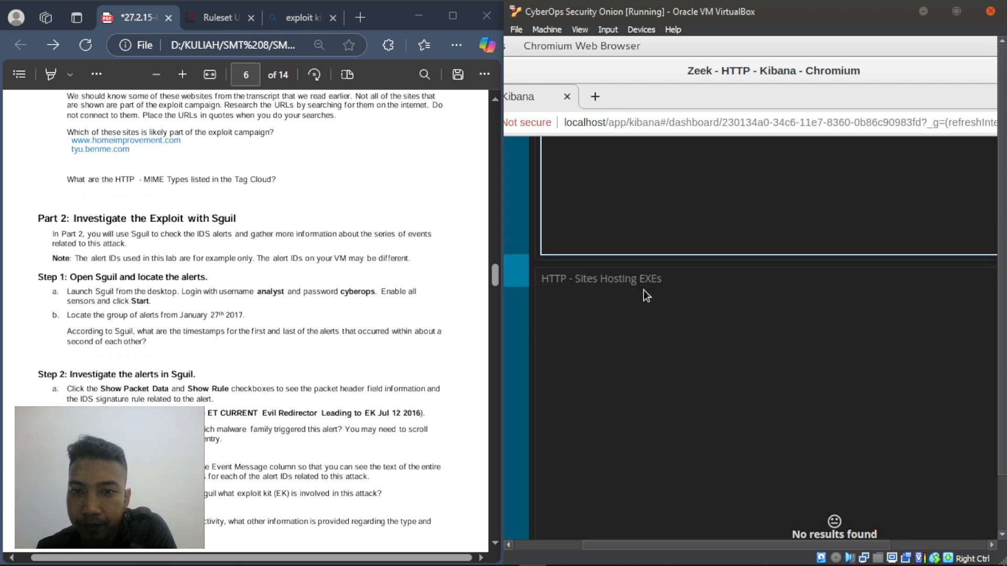
scroll(643, 291, "up", 10)
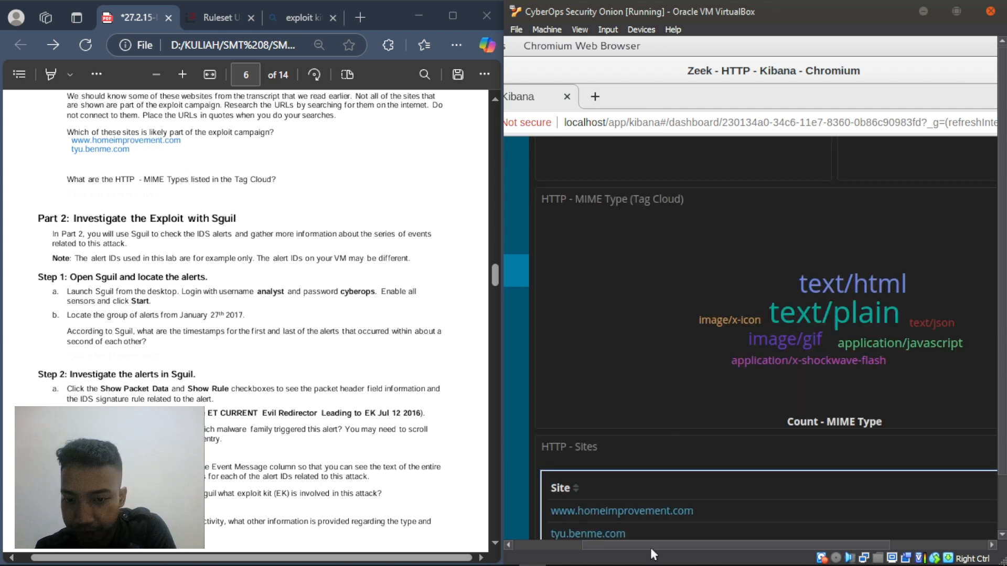
left_click_drag(654, 545, 678, 542)
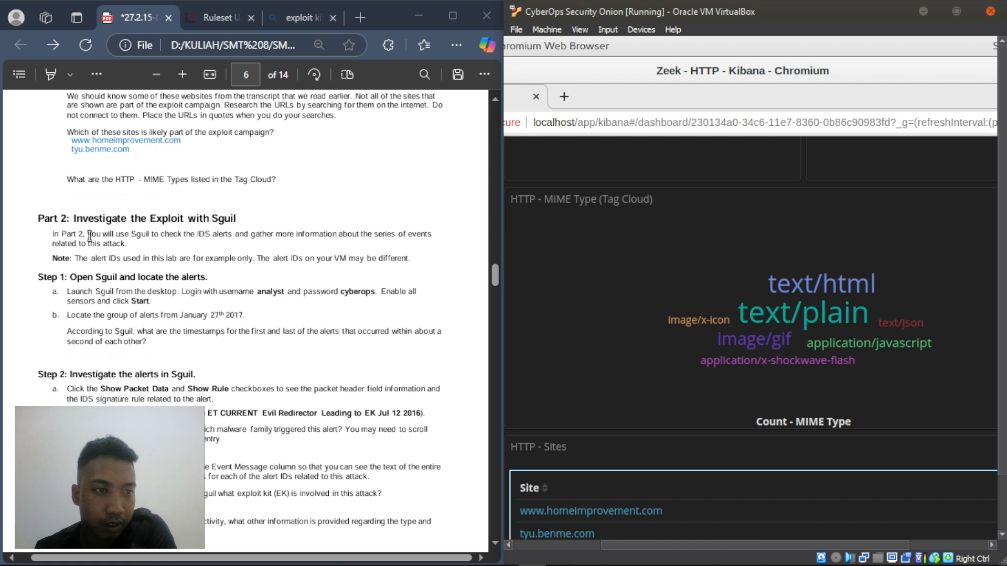
scroll(169, 244, "down", 2)
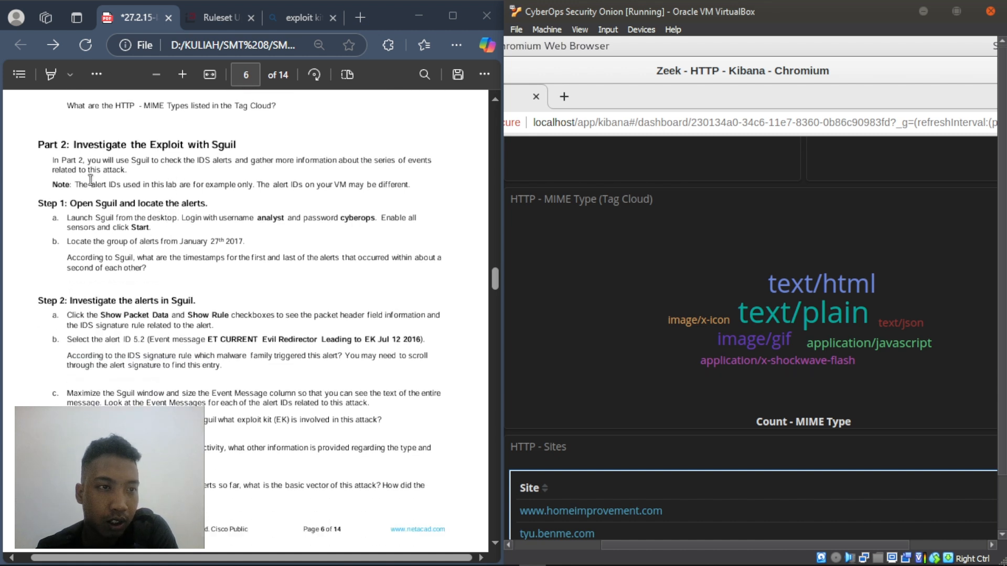
left_click(46, 166)
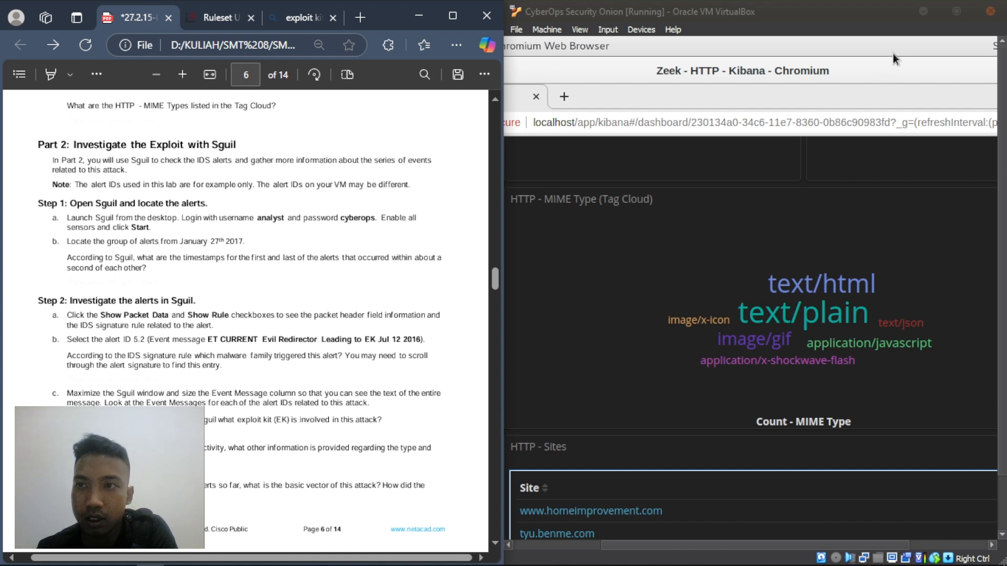
- Hide the Kibana Chromium window to reveal the Security Onion desktop
left_click_drag(770, 74, 740, 103)
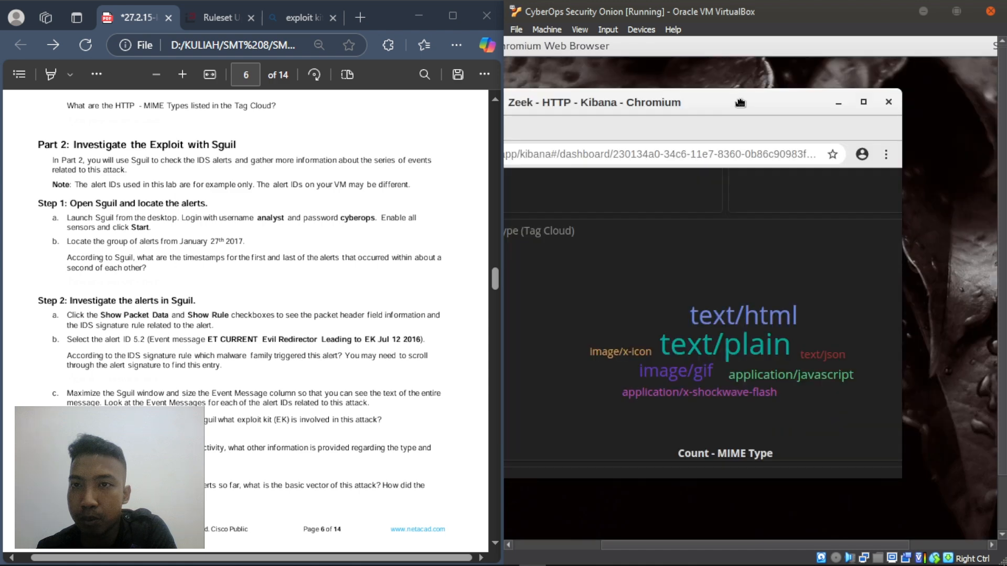
left_click(838, 104)
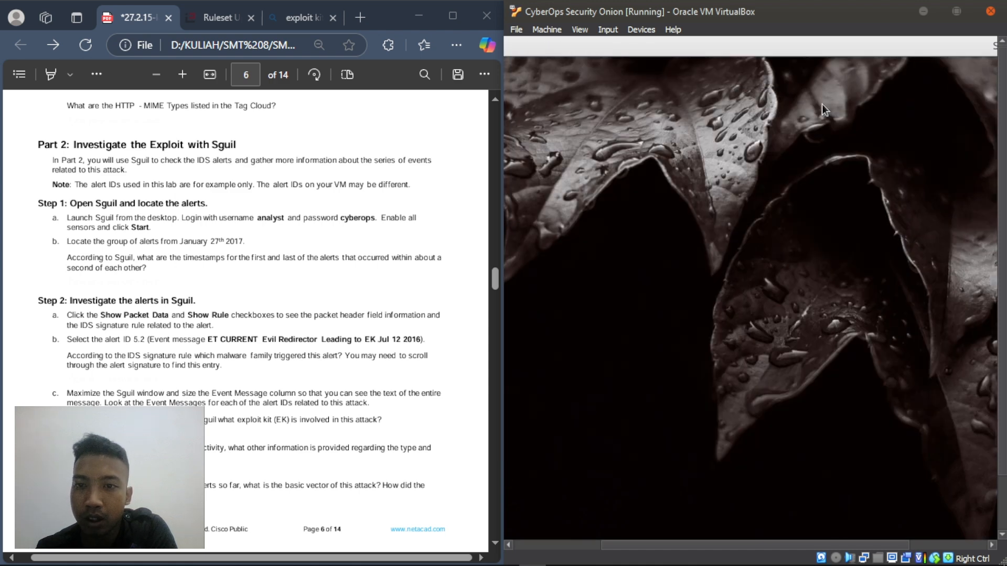
left_click_drag(789, 545, 642, 547)
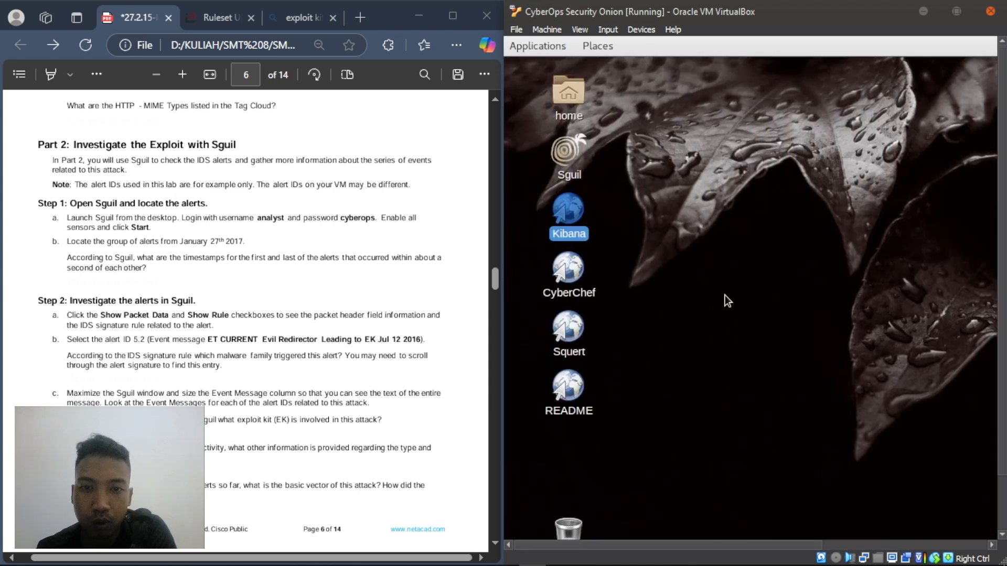
left_click(754, 266)
scroll(143, 202, "down", 1)
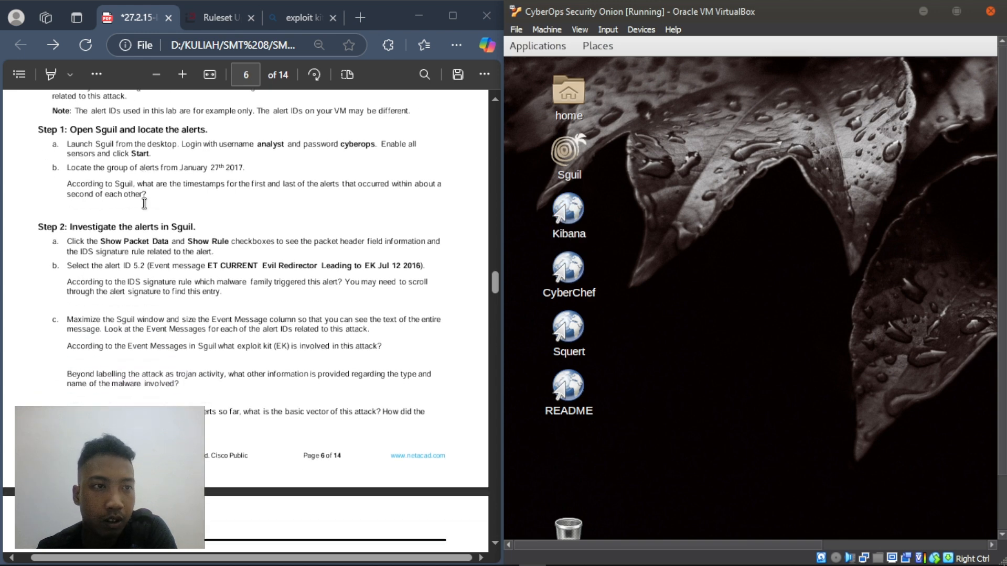
scroll(144, 204, "up", 1)
- Read the opening line of Part 2 in the PDF, then launch Sguil from the VM desktop
left_click(54, 161)
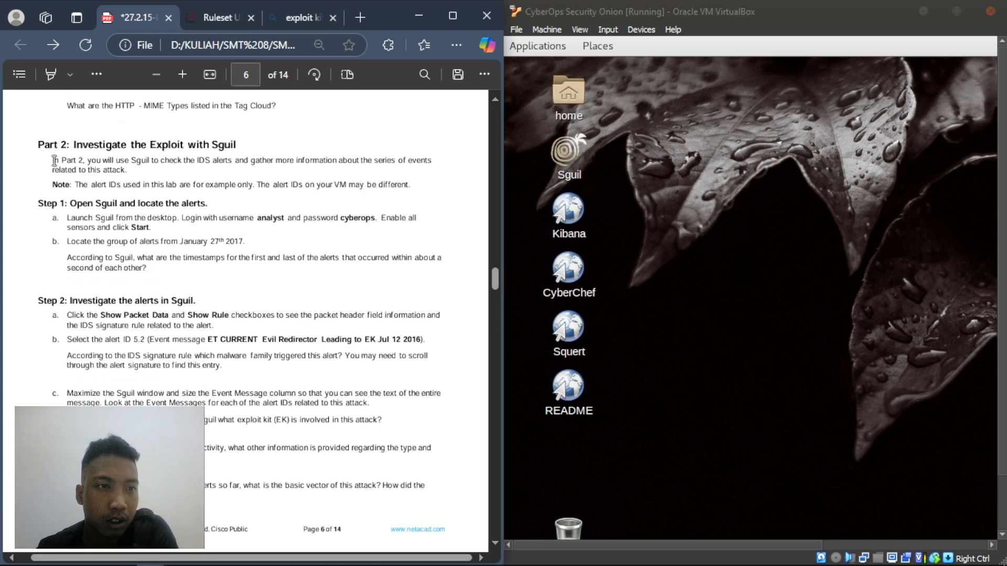
left_click_drag(54, 161, 159, 166)
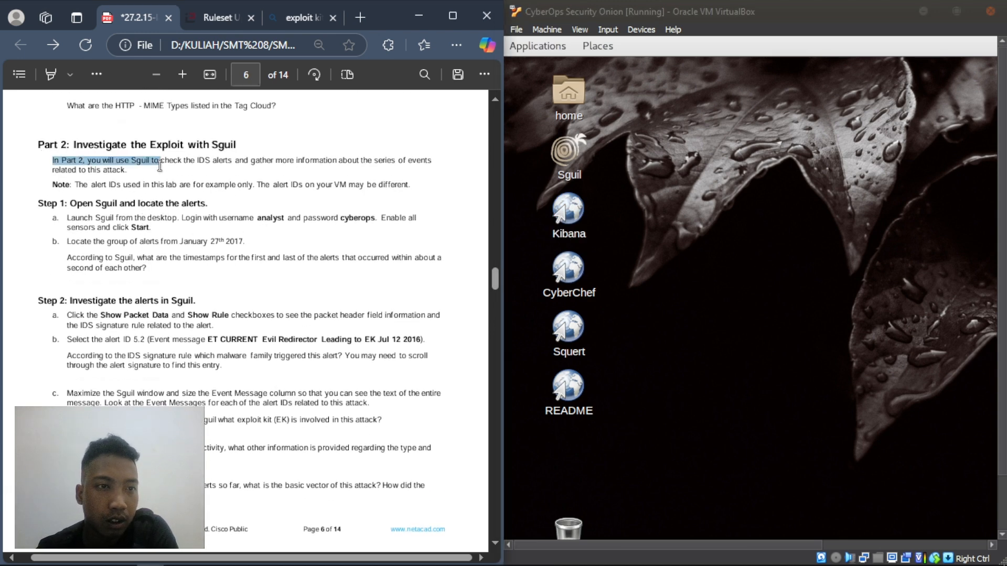
left_click(25, 194)
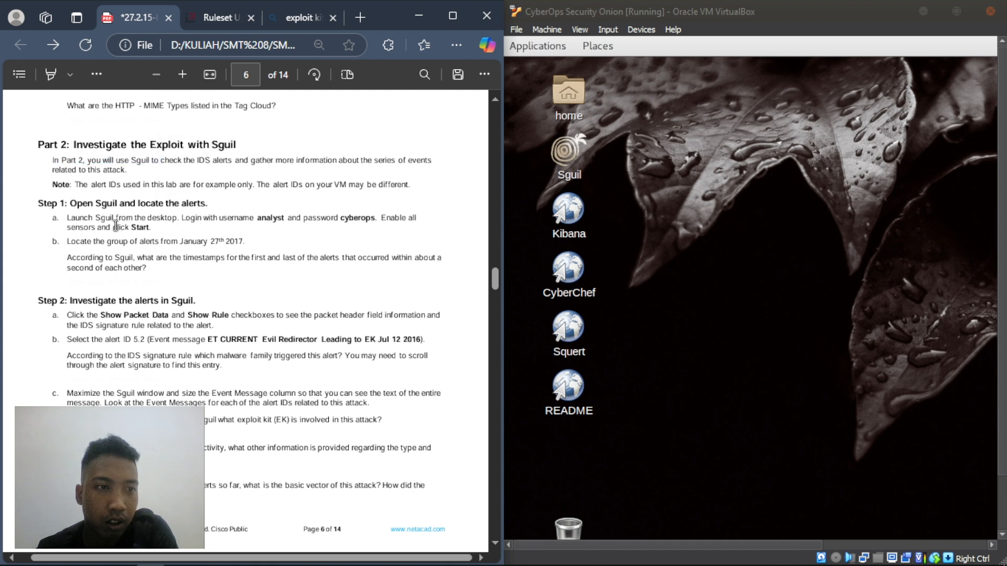
left_click(760, 263)
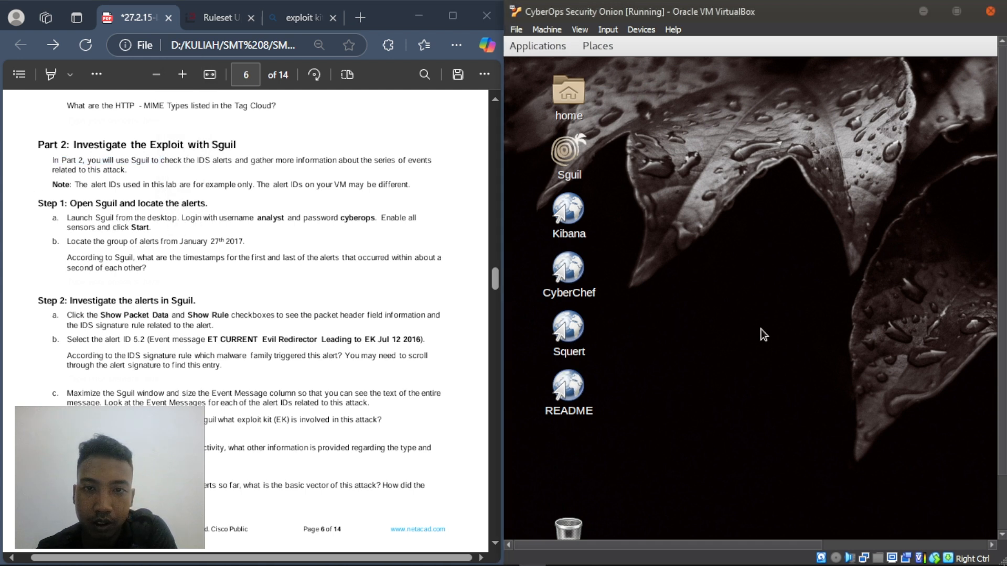
double_click(568, 152)
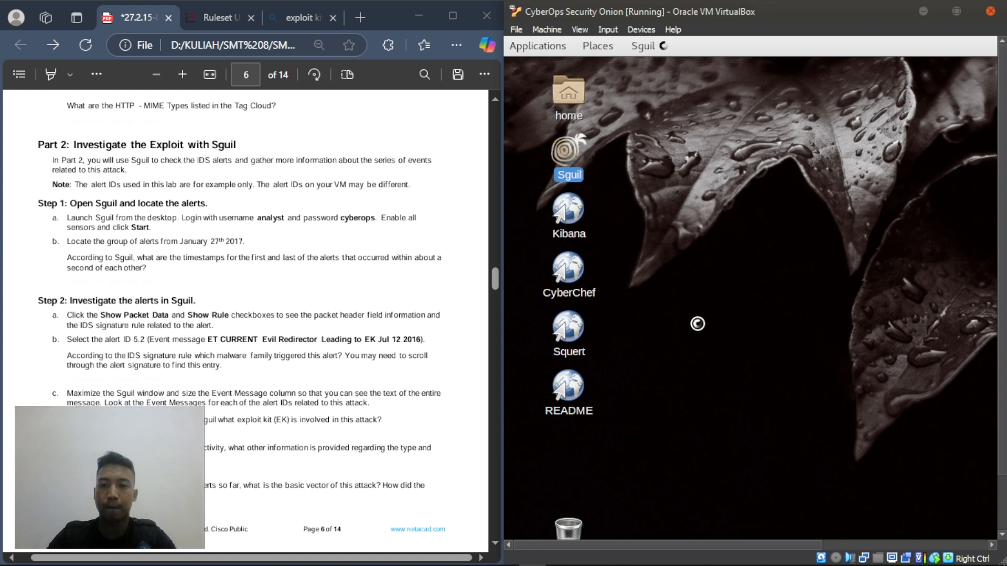
- Log in to Sguil as analyst with the lab password
left_click(398, 287)
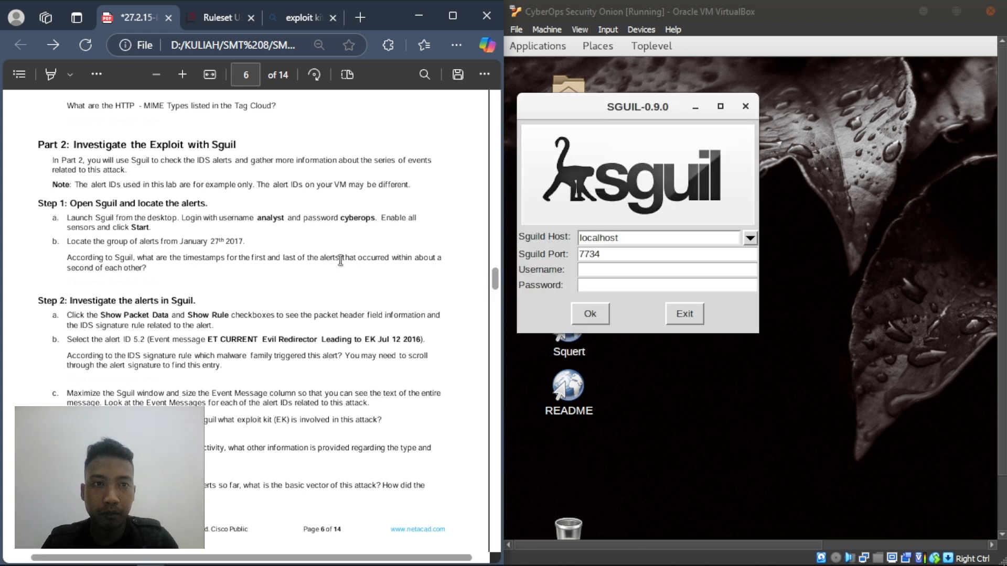
left_click(642, 272)
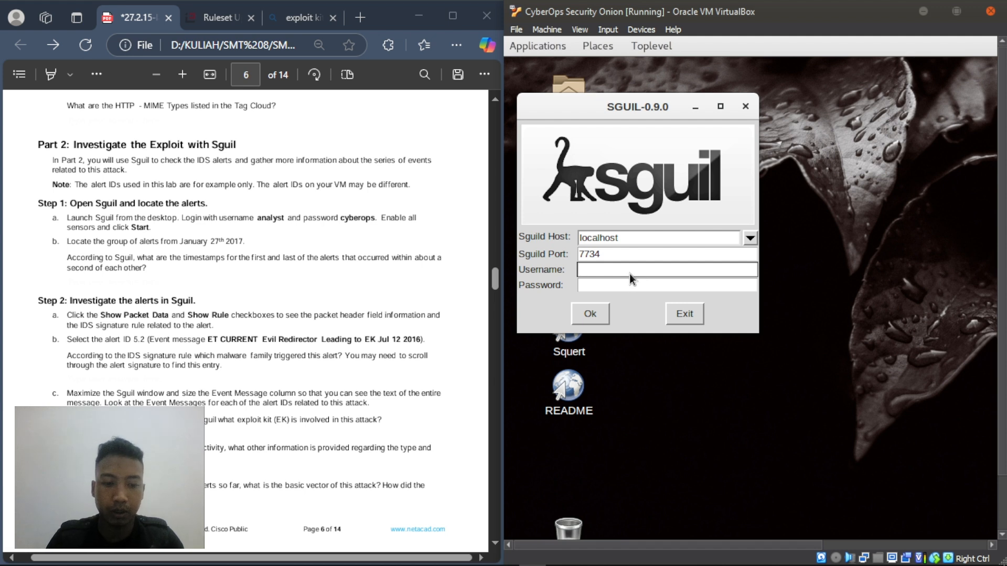
type("aba")
key("BackSpace")
key("BackSpace")
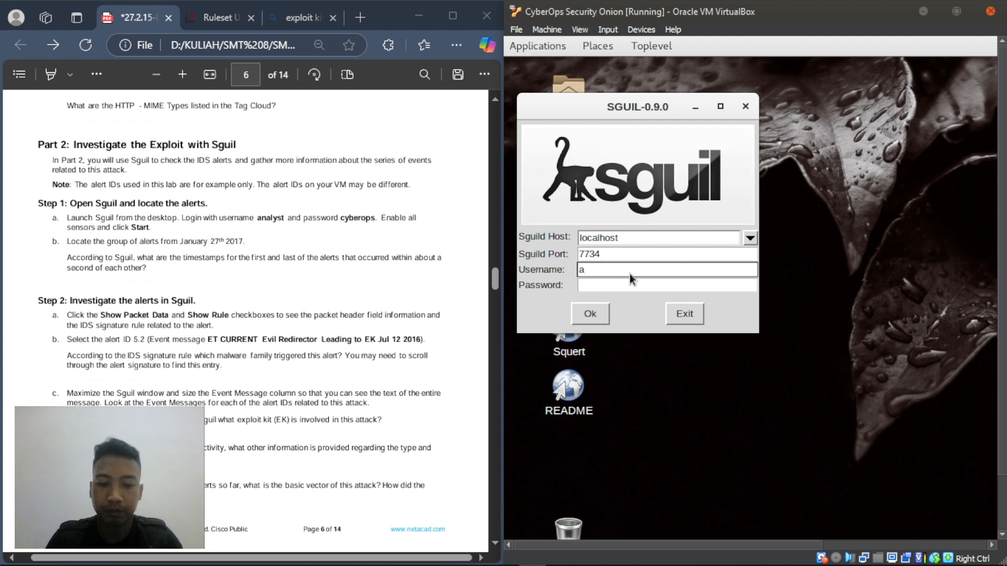
type("nalyst")
key("Tab")
type("cybero")
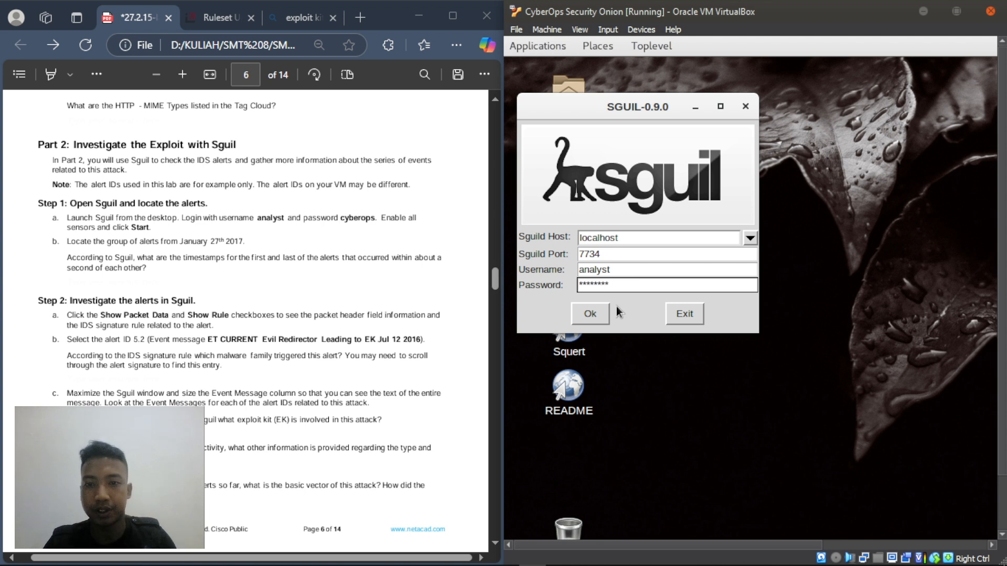
type("ps")
left_click(590, 314)
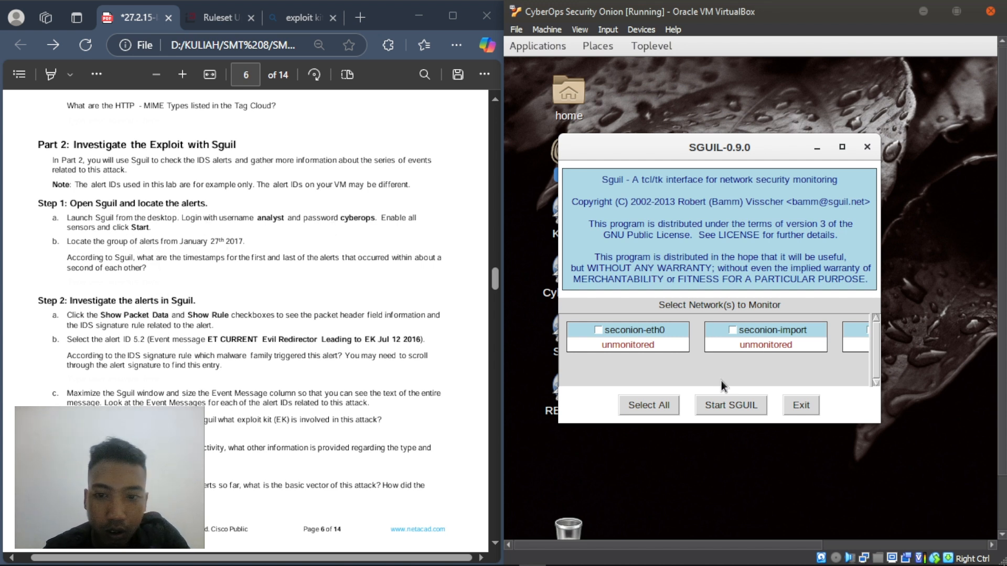
- Select seconion-eth0, seconion-import and seconion-ossec for monitoring and start Sguil
left_click(598, 330)
left_click(731, 328)
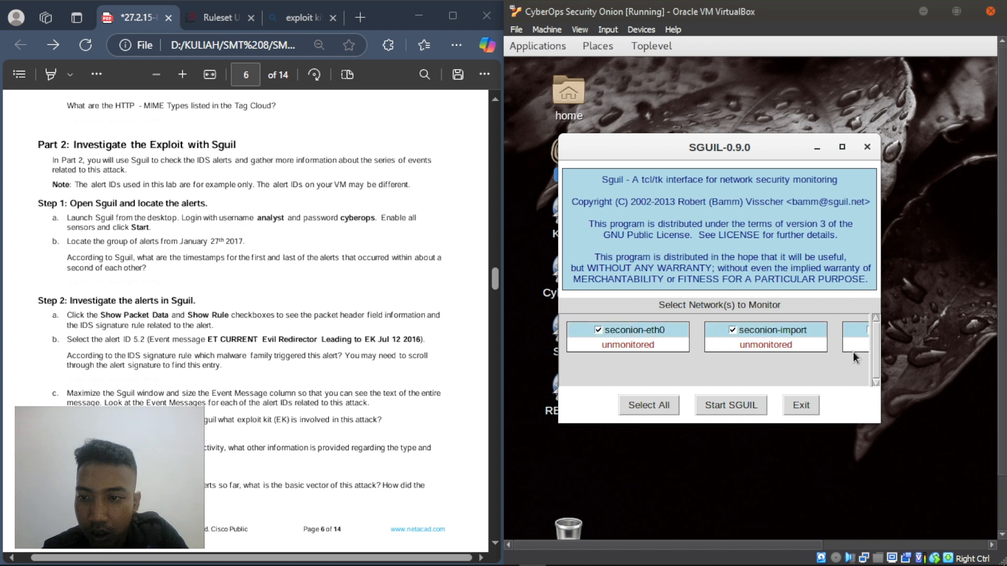
left_click(866, 328)
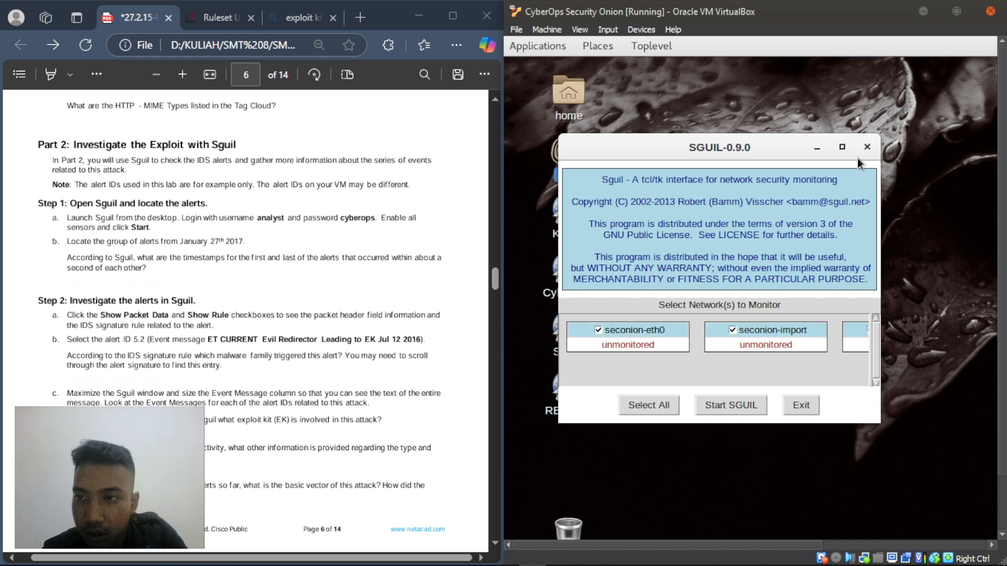
left_click(842, 147)
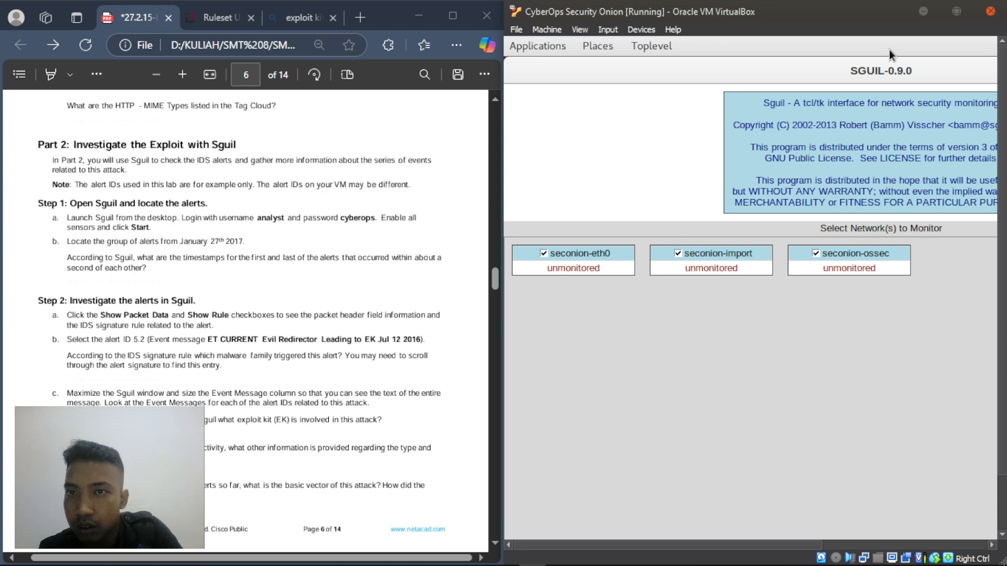
left_click_drag(826, 68, 818, 102)
left_click_drag(881, 64, 737, 140)
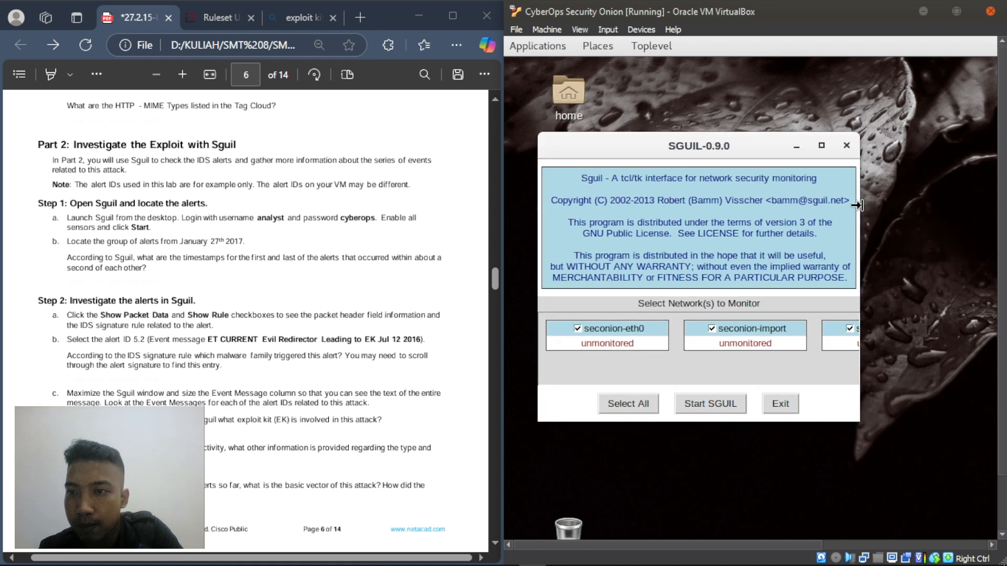
left_click_drag(1000, 221, 1002, 221)
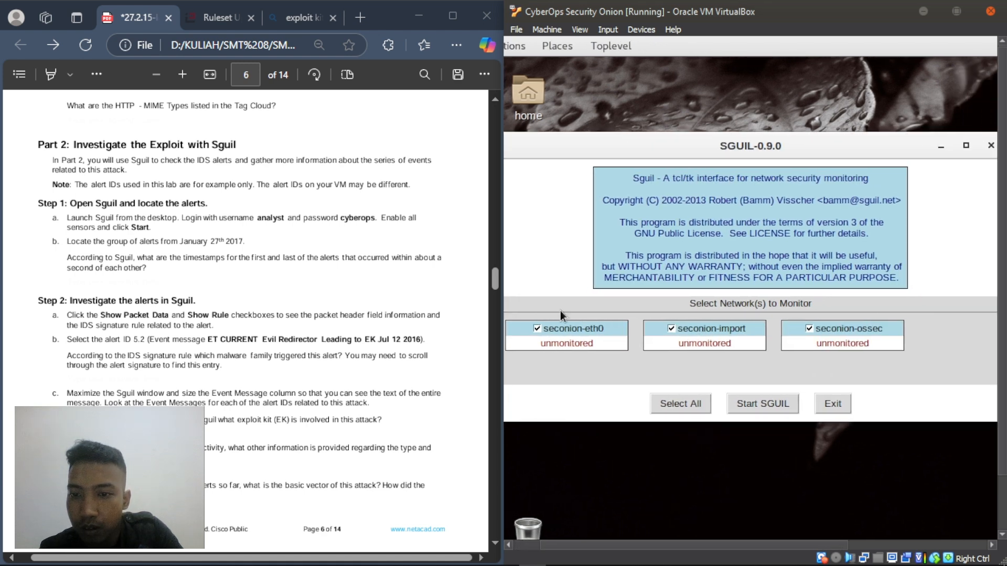
left_click(756, 402)
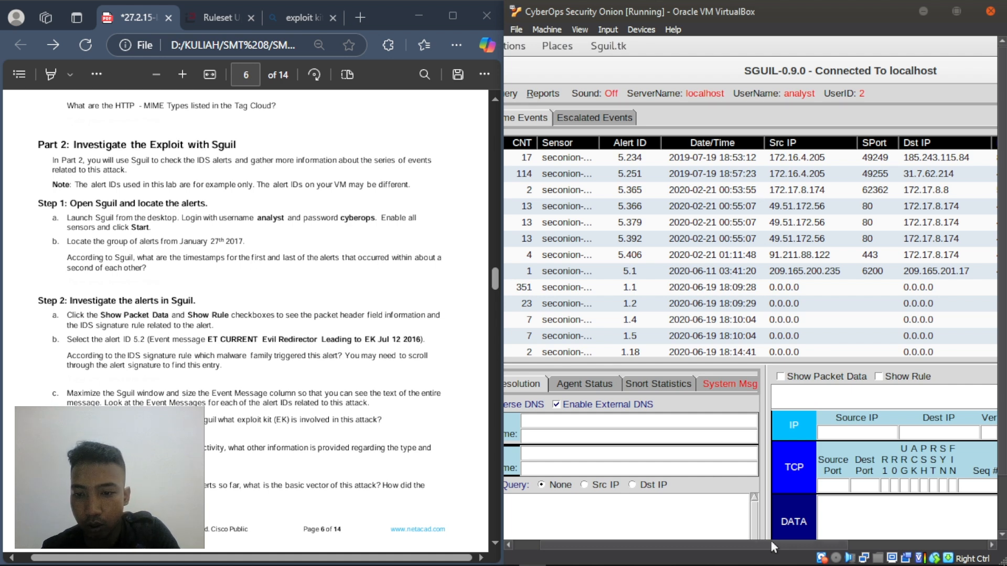
- Scroll Sguil's event list to the 2017-01-27 alerts, from 5.2 at 22:54:42 to 5.78 at 22:55:28
left_click_drag(770, 543, 729, 563)
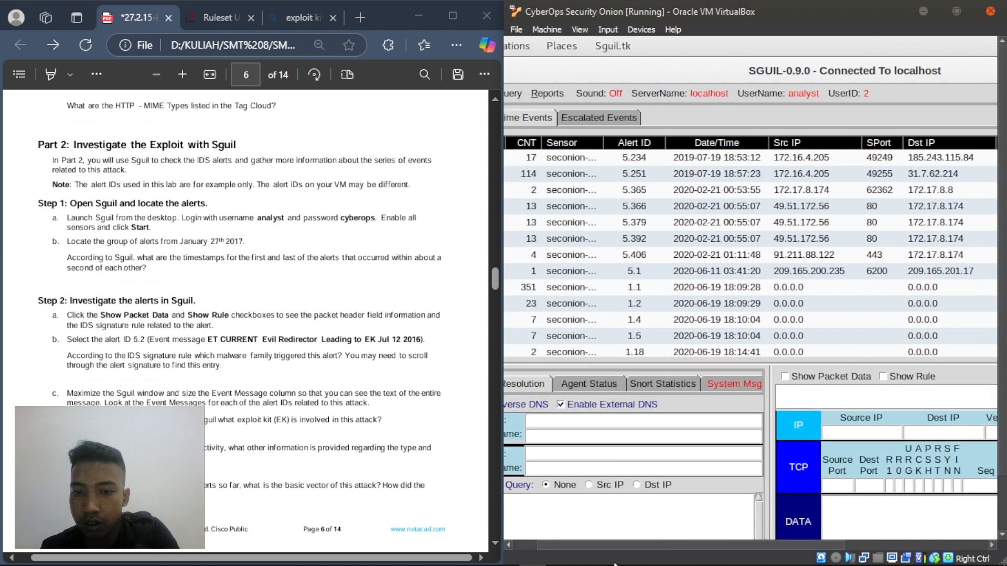
left_click_drag(757, 546, 615, 563)
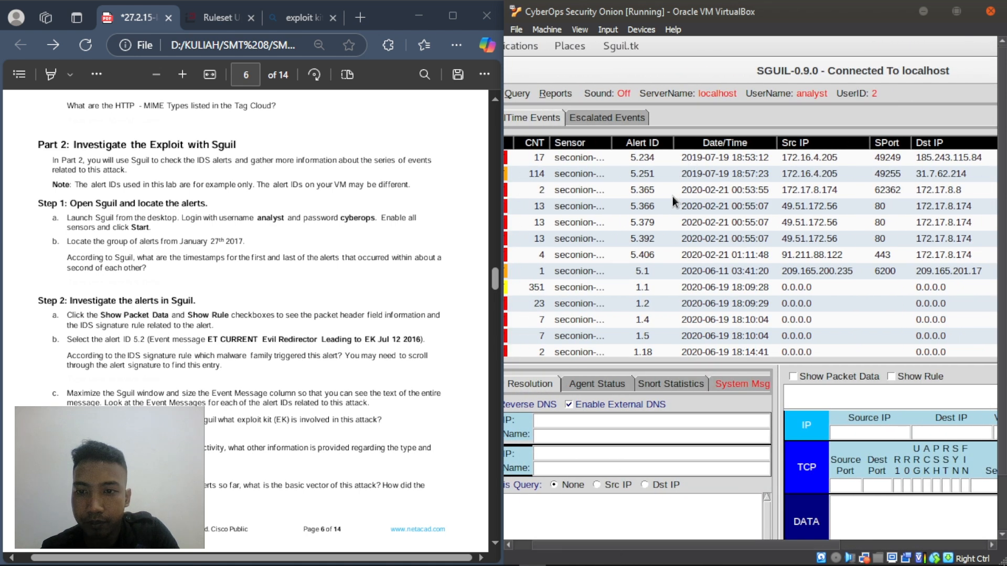
scroll(672, 199, "down", 5)
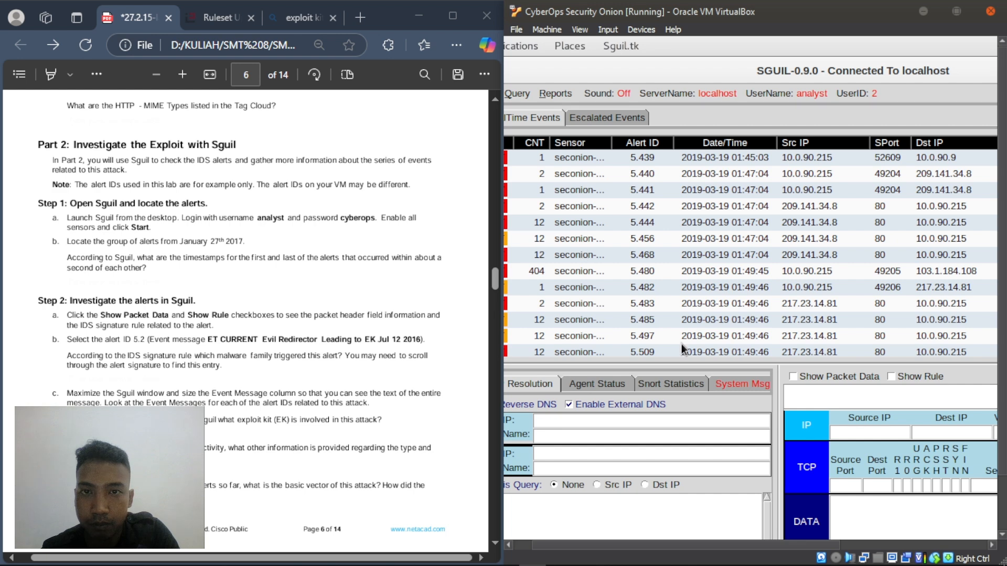
left_click_drag(713, 545, 646, 545)
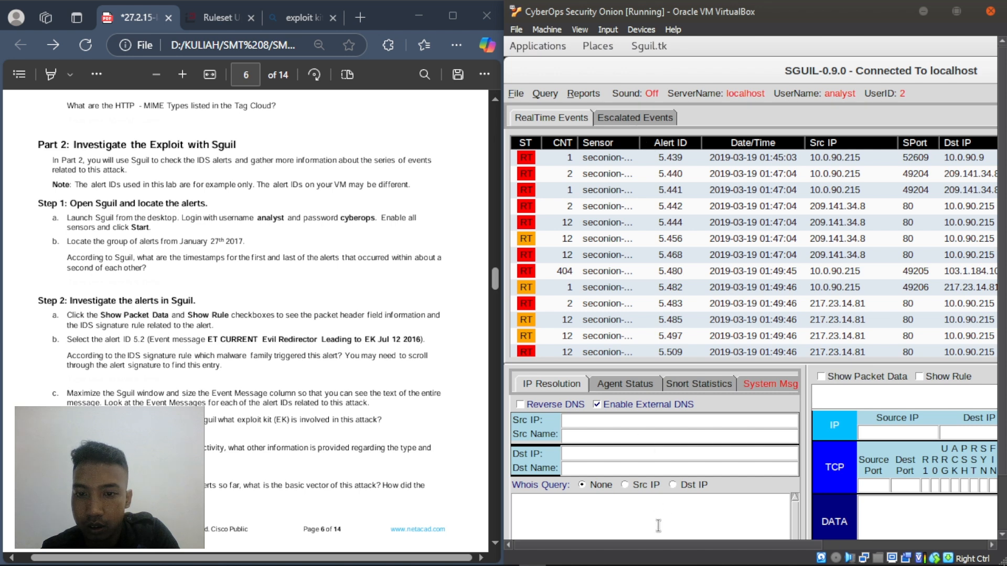
left_click_drag(646, 545, 813, 545)
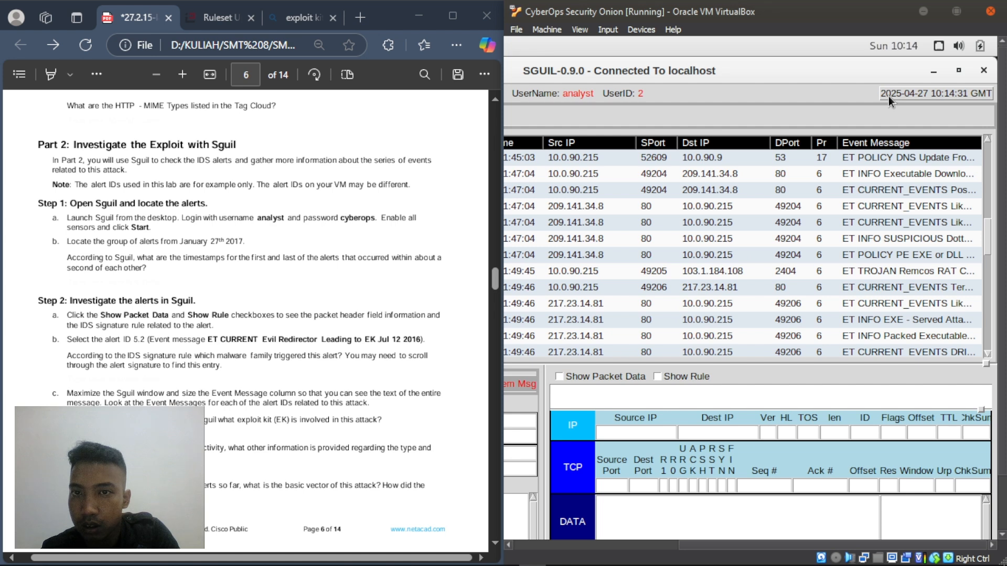
left_click_drag(707, 547, 541, 546)
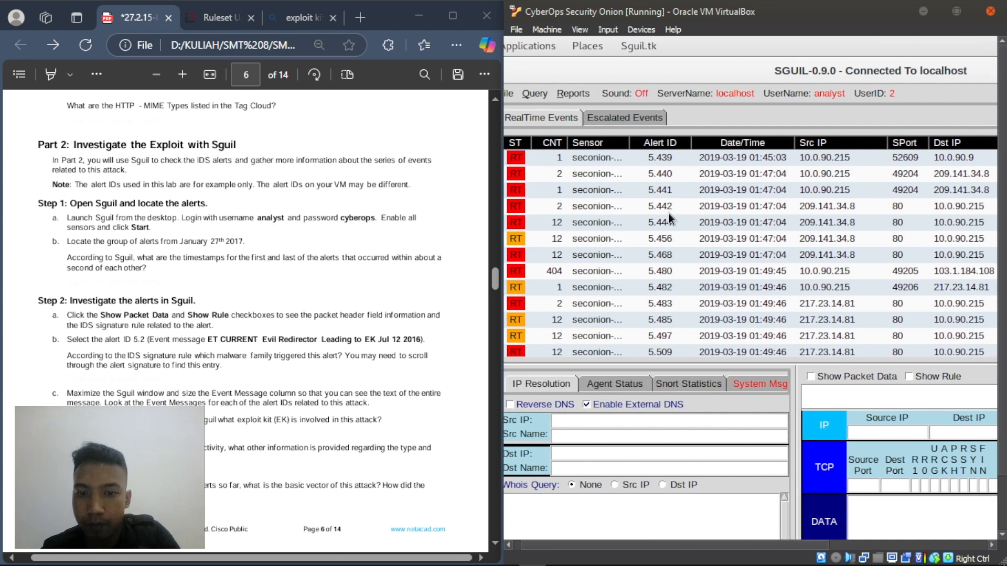
- Read the first-and-last alert timestamp question in the lab PDF
left_click(346, 275)
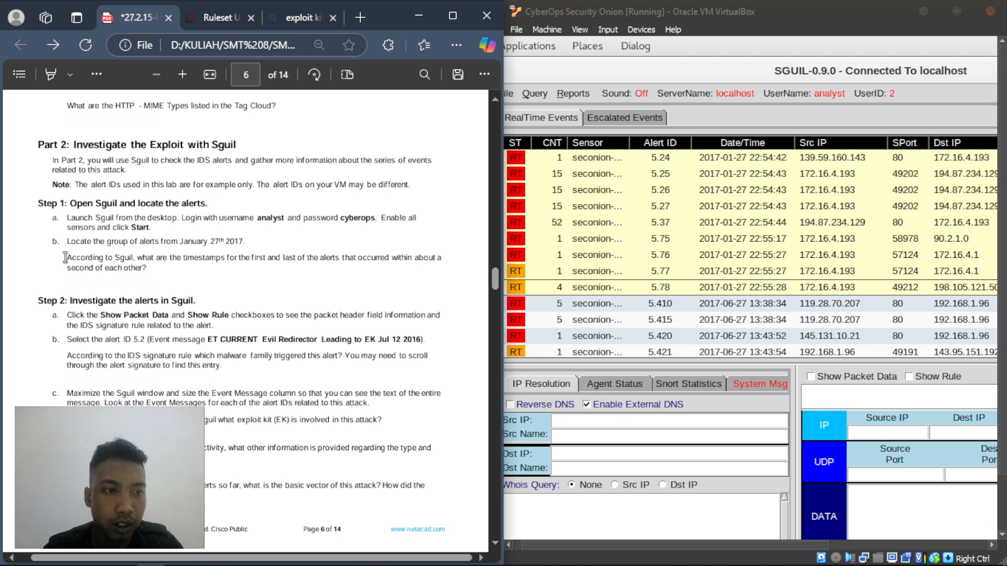
left_click_drag(65, 256, 162, 273)
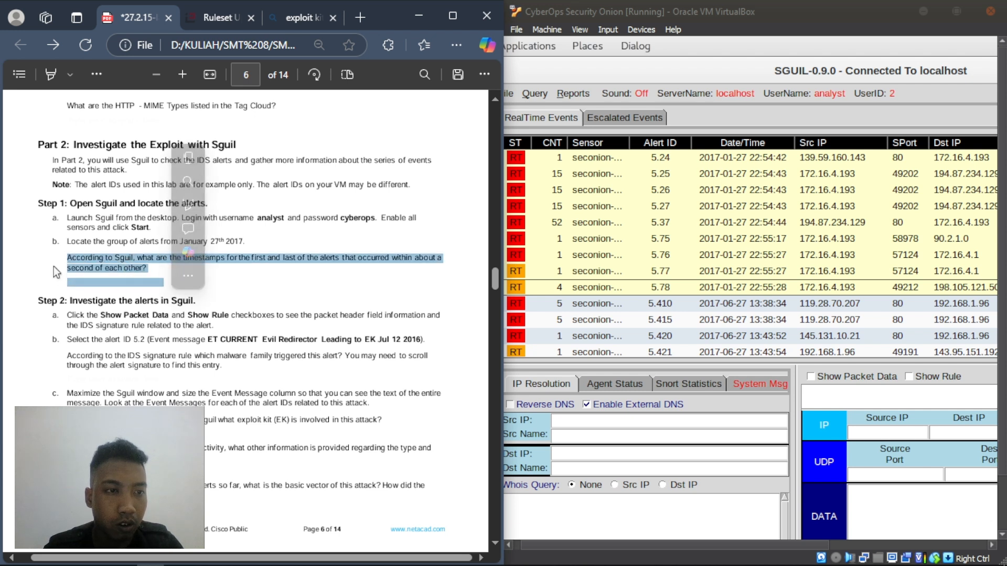
left_click(67, 259)
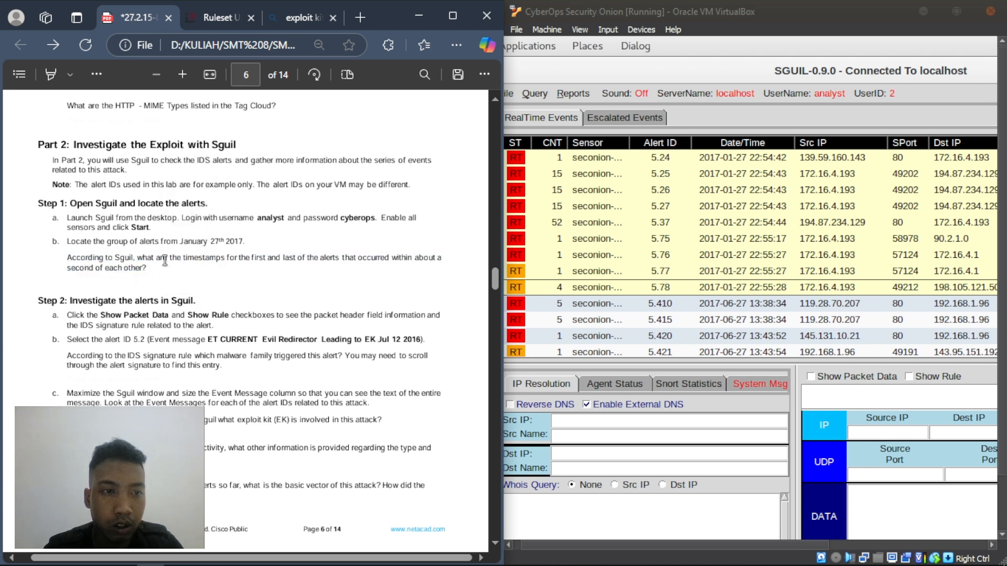
left_click_drag(144, 260, 259, 259)
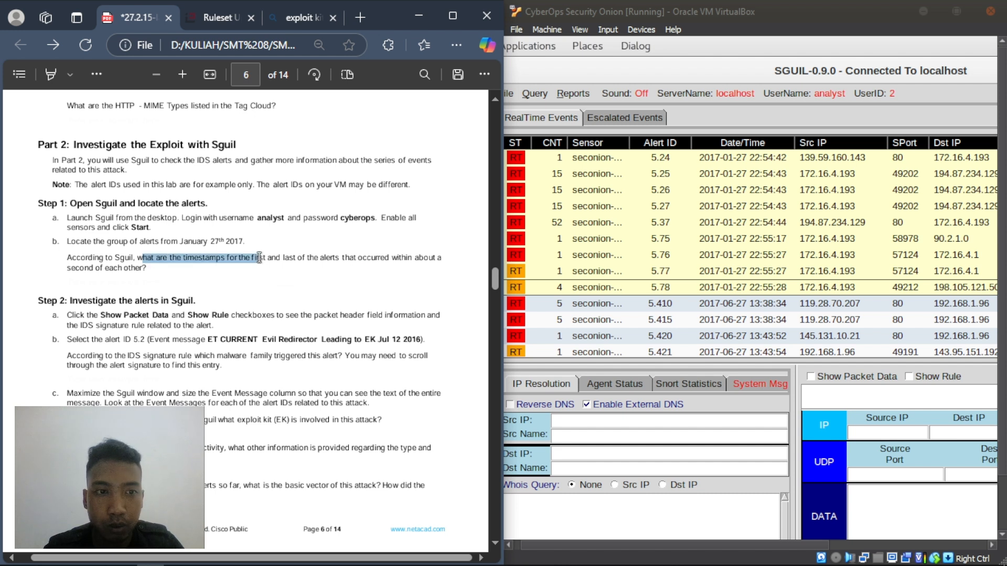
left_click(220, 276)
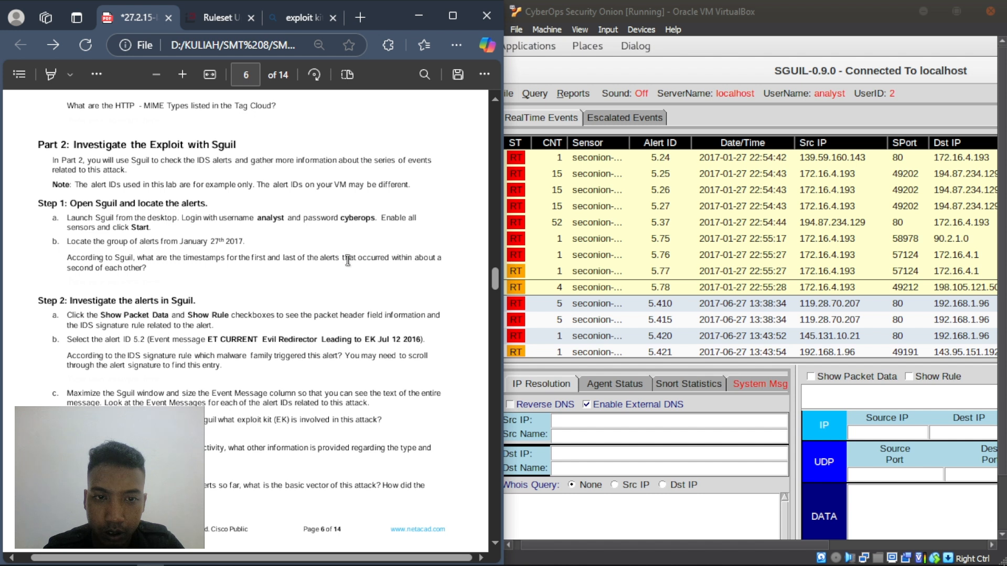
left_click_drag(344, 258, 400, 258)
left_click(317, 285)
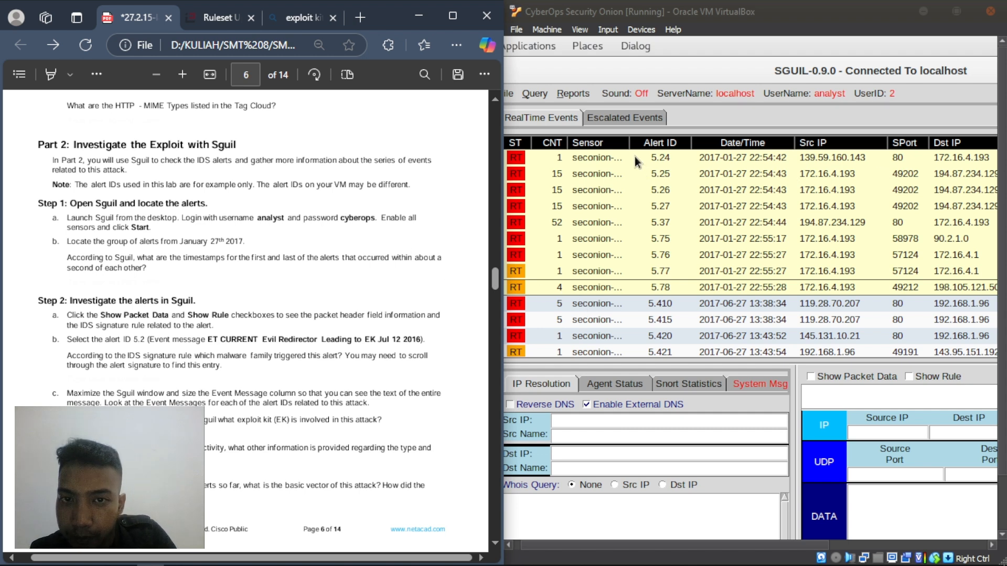
scroll(635, 156, "up", 2)
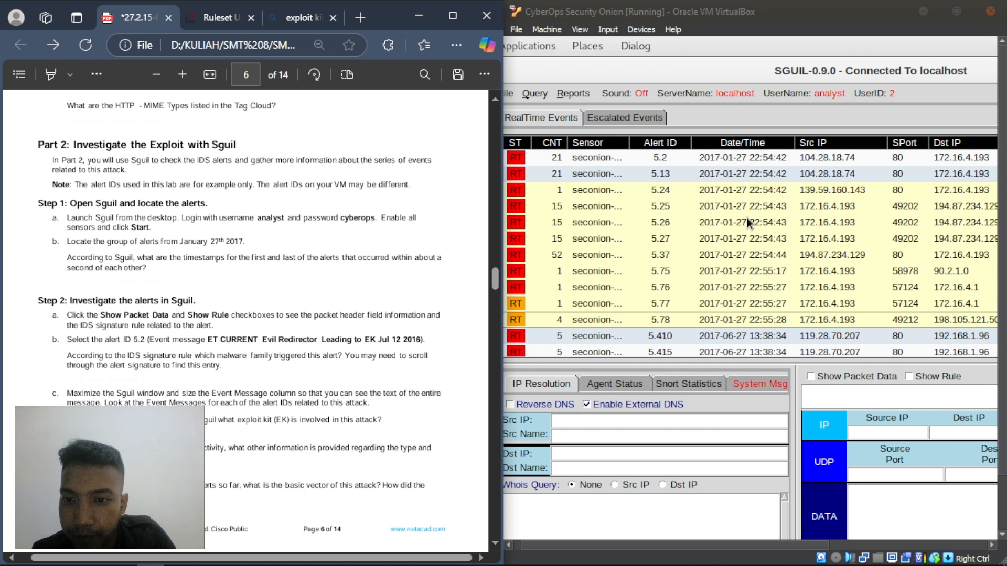
scroll(747, 234, "down", 5)
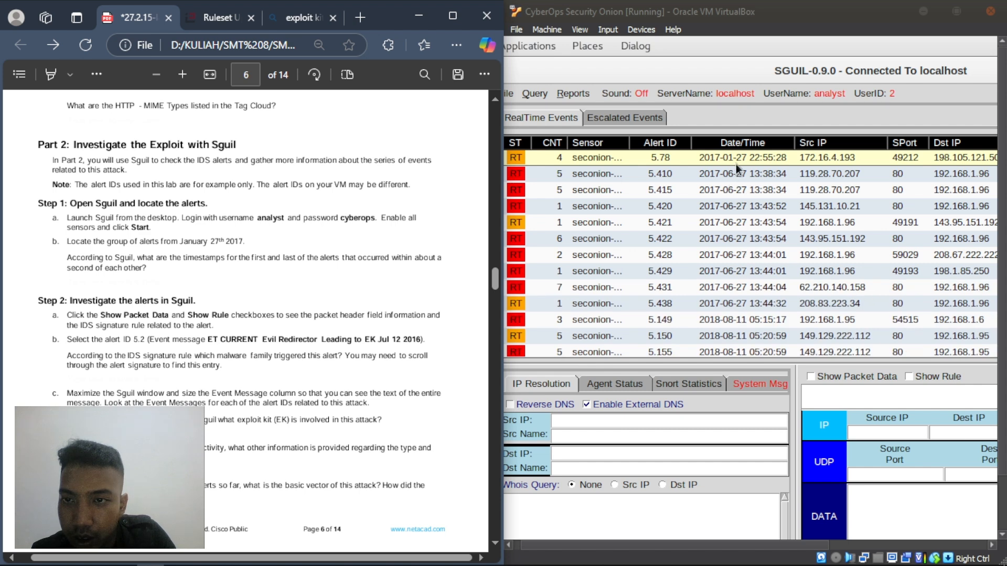
scroll(735, 164, "up", 5)
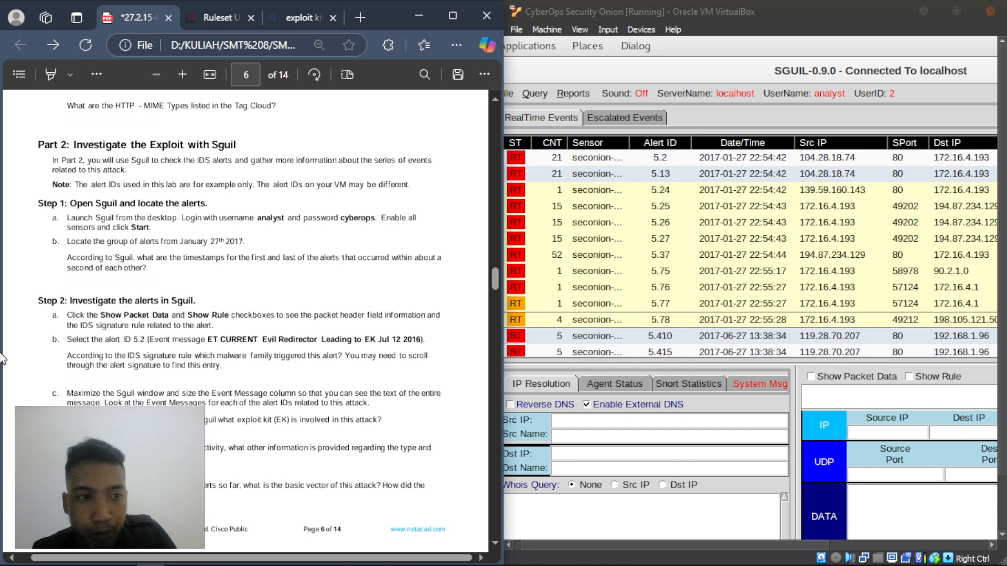
- Add a text box under step 1b reading '22:54:42 sampai 22:55:28'
right_click(73, 277)
left_click(111, 271)
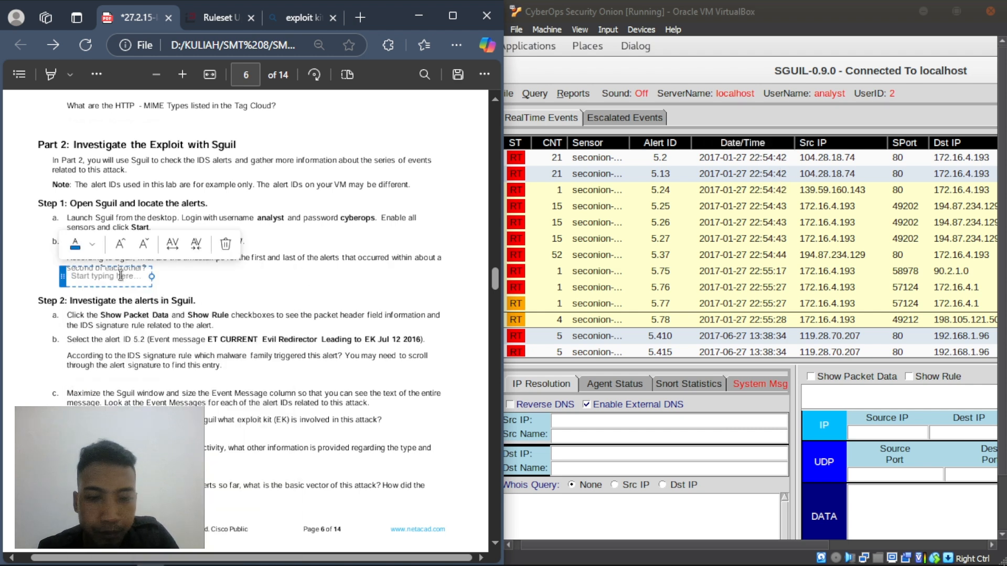
type("22")
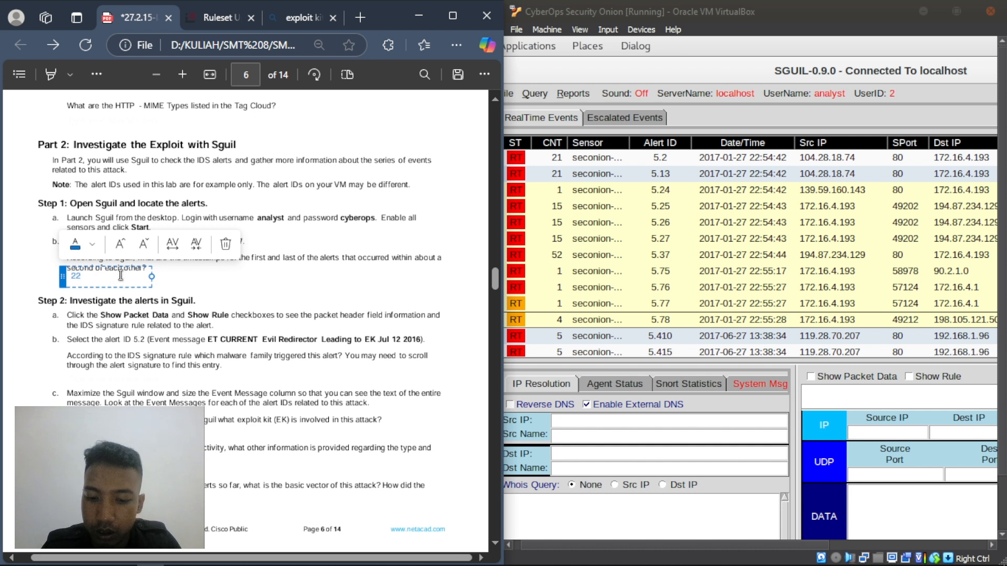
type(":54")
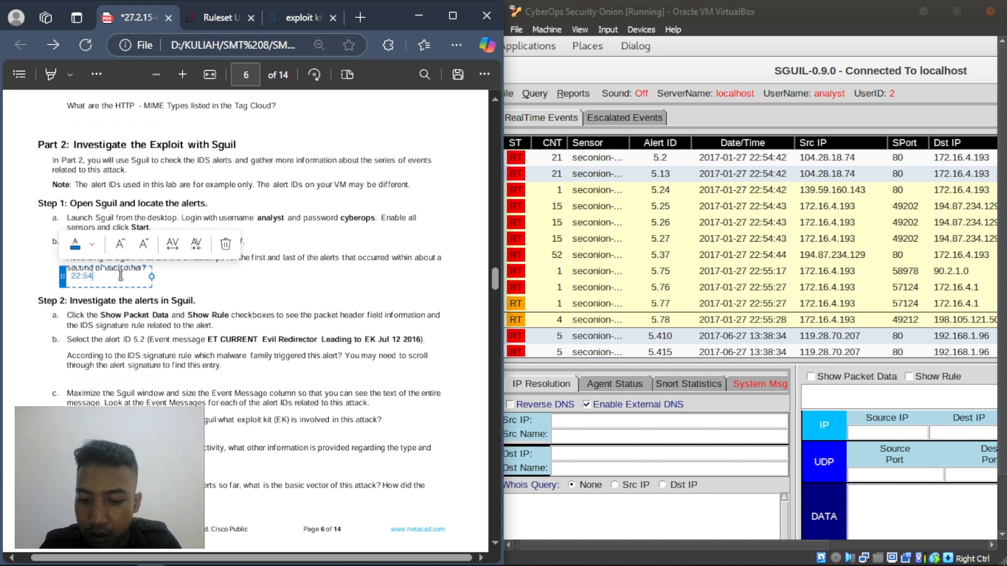
type(":42")
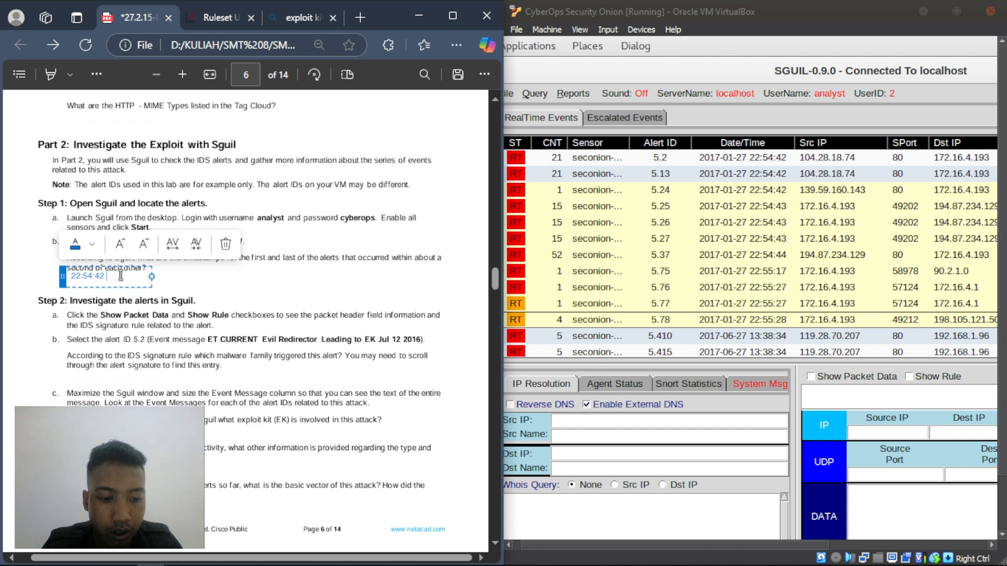
type(" sampai")
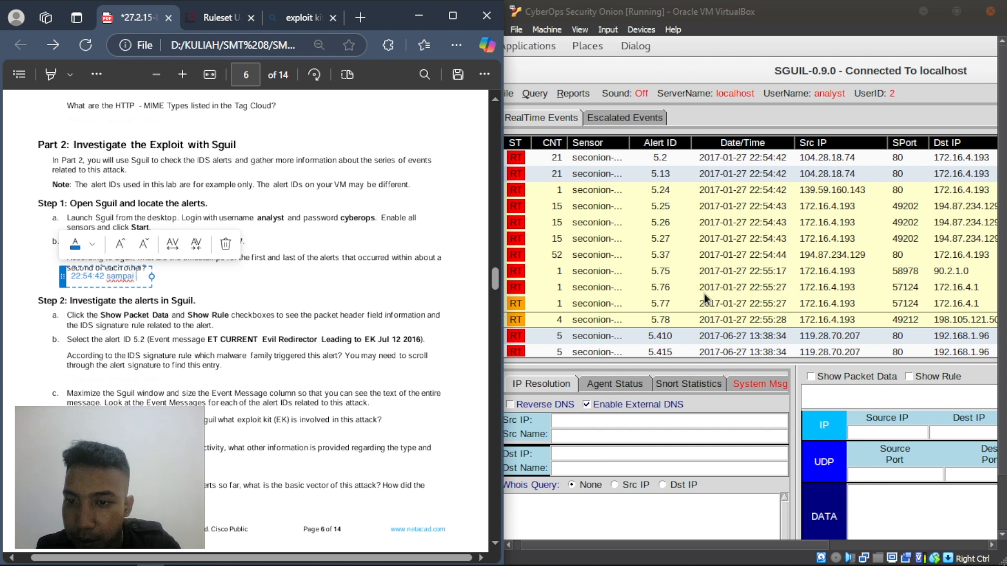
scroll(732, 287, "down", 5)
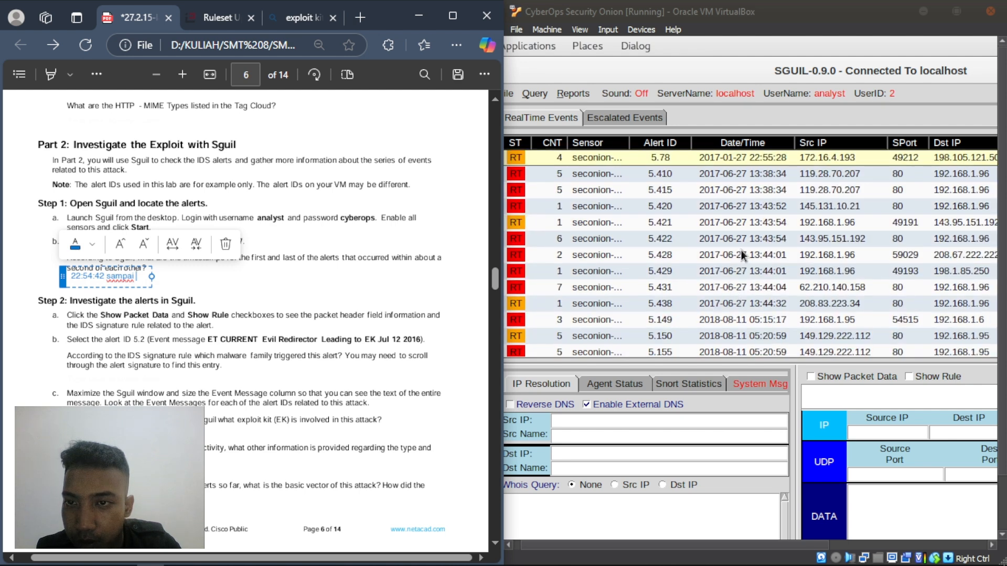
scroll(741, 250, "up", 3)
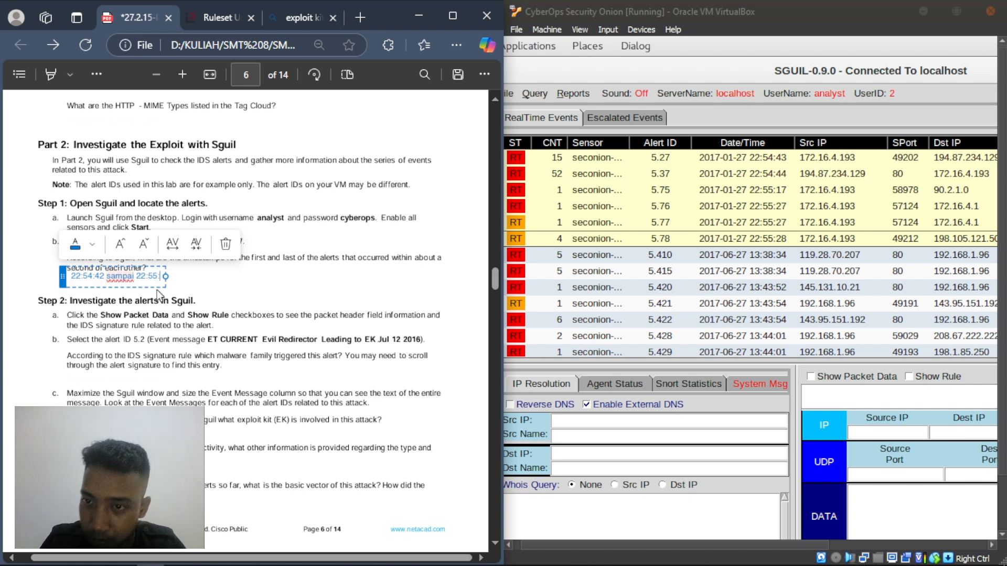
type("28")
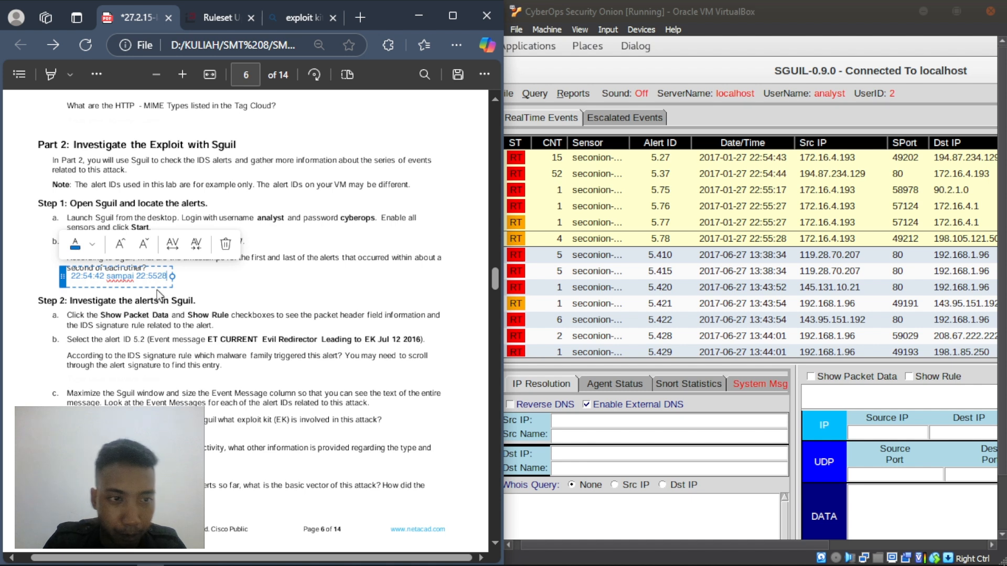
key("BackSpace")
key("BackSpace")
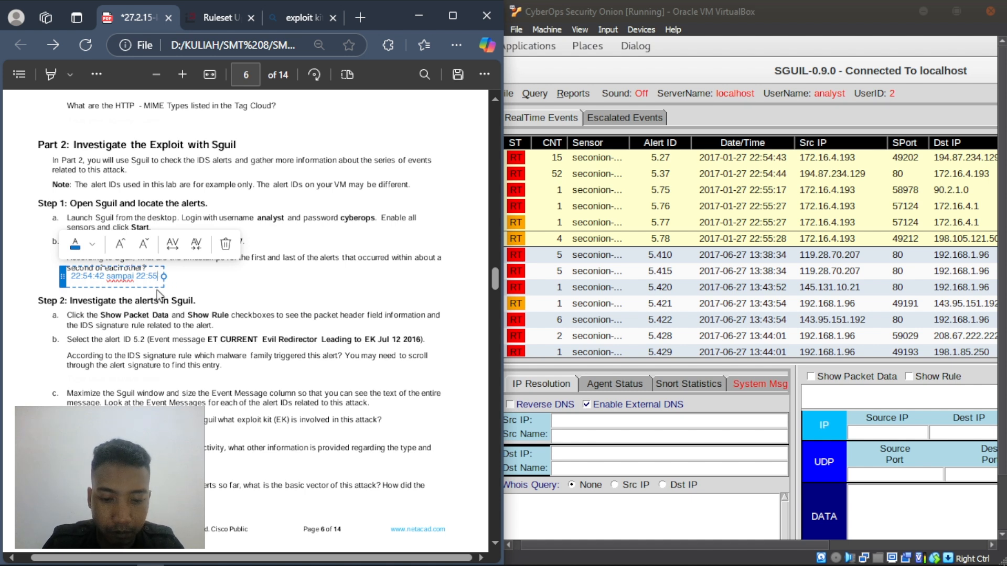
type("28")
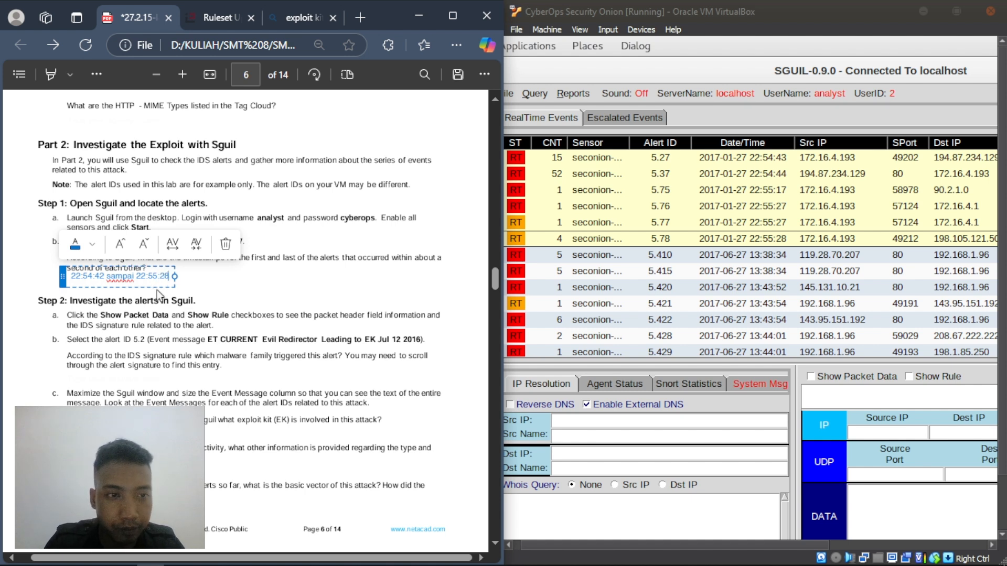
- Commit the timestamp answer and nudge it slightly left and down
left_click(266, 279)
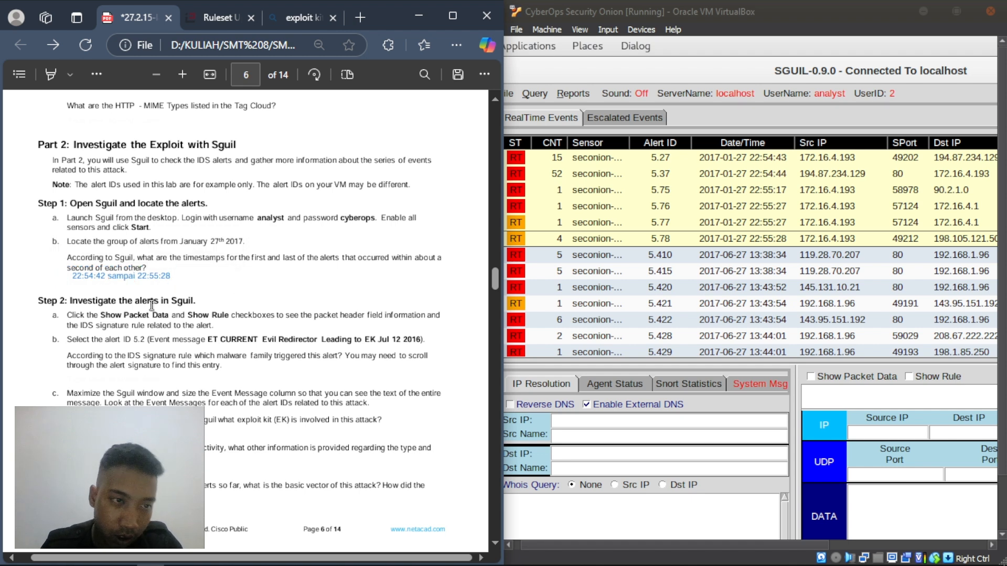
left_click(116, 274)
left_click_drag(65, 273, 60, 278)
left_click(338, 304)
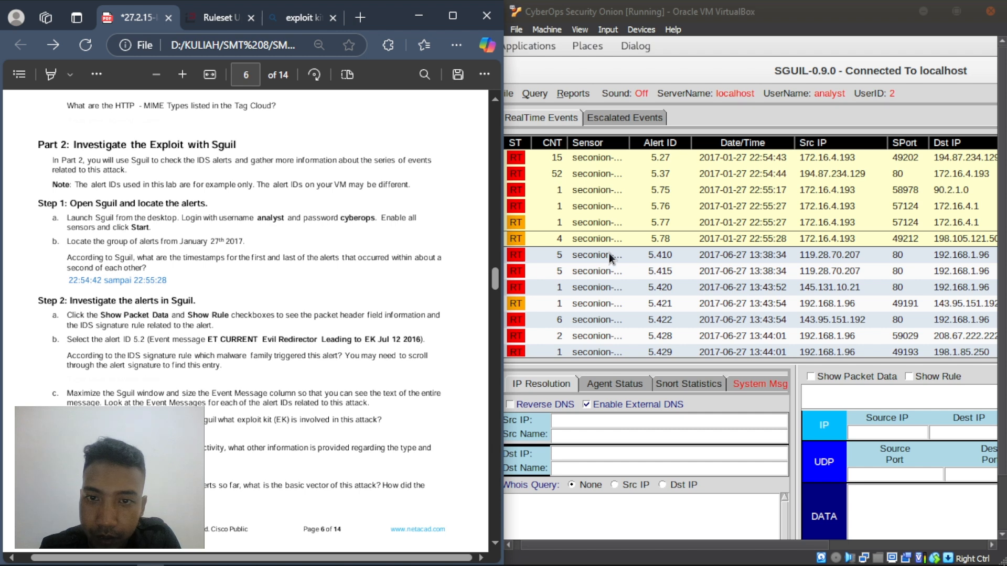
- Read the Step 2 instructions and item a in the lab PDF
scroll(627, 232, "up", 1)
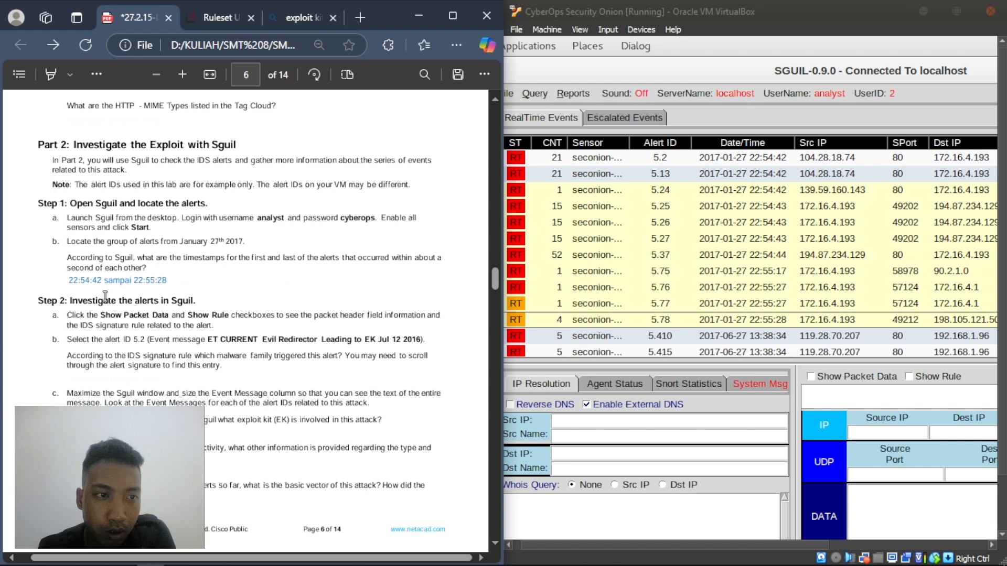
scroll(205, 292, "down", 2)
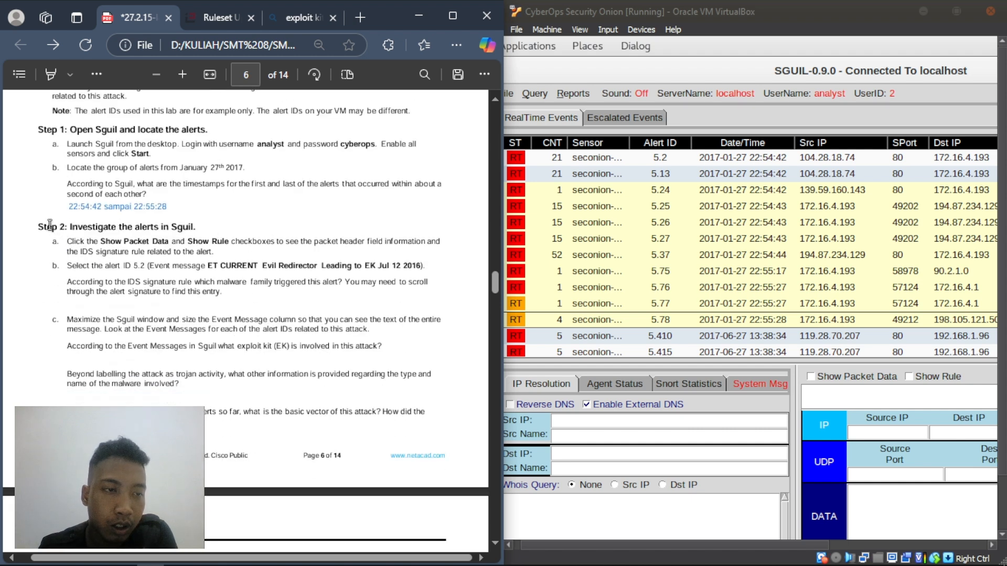
left_click_drag(37, 224, 278, 243)
left_click(110, 287)
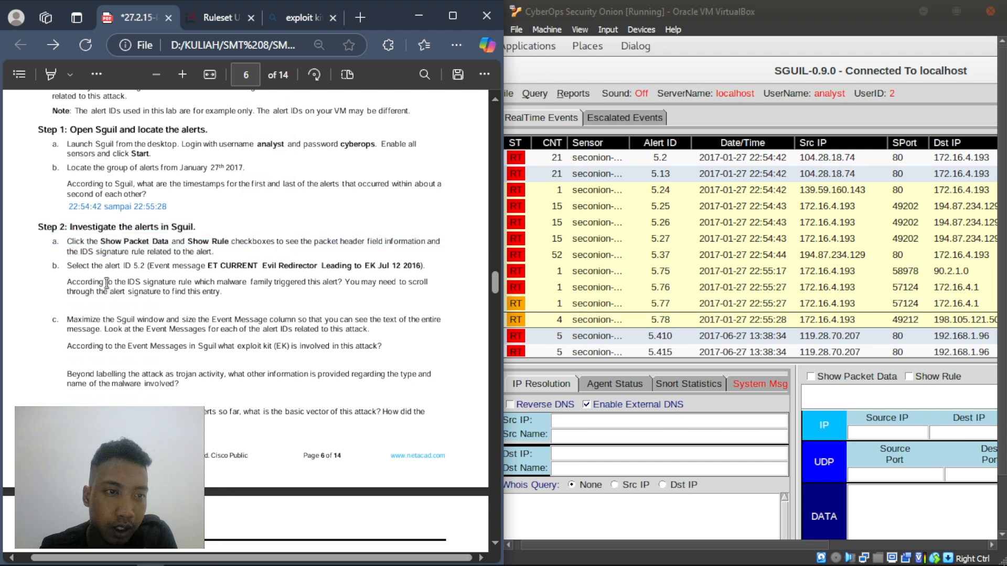
left_click_drag(67, 241, 233, 252)
left_click(139, 322)
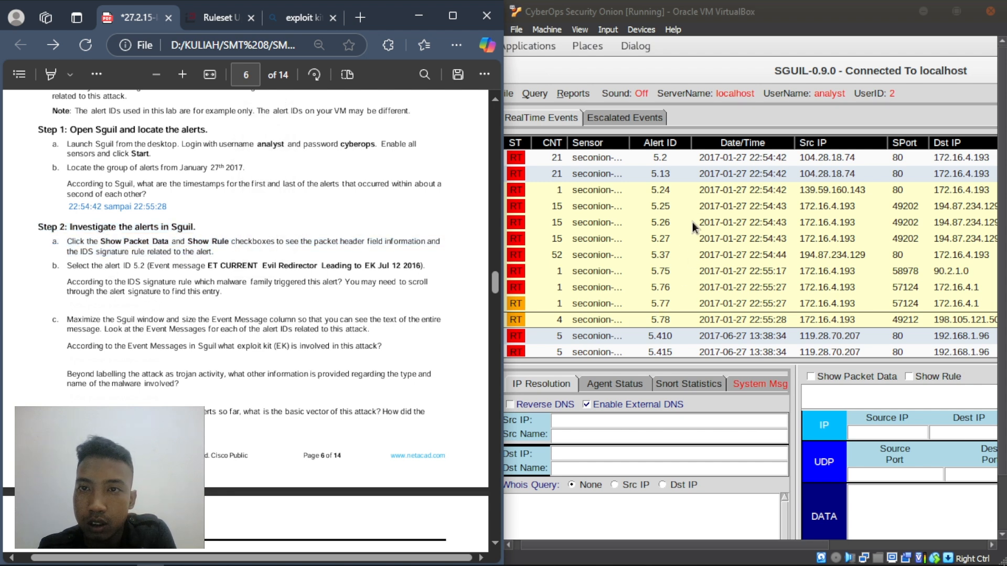
- Tick Show Packet Data and Show Rule in Sguil
left_click(736, 535)
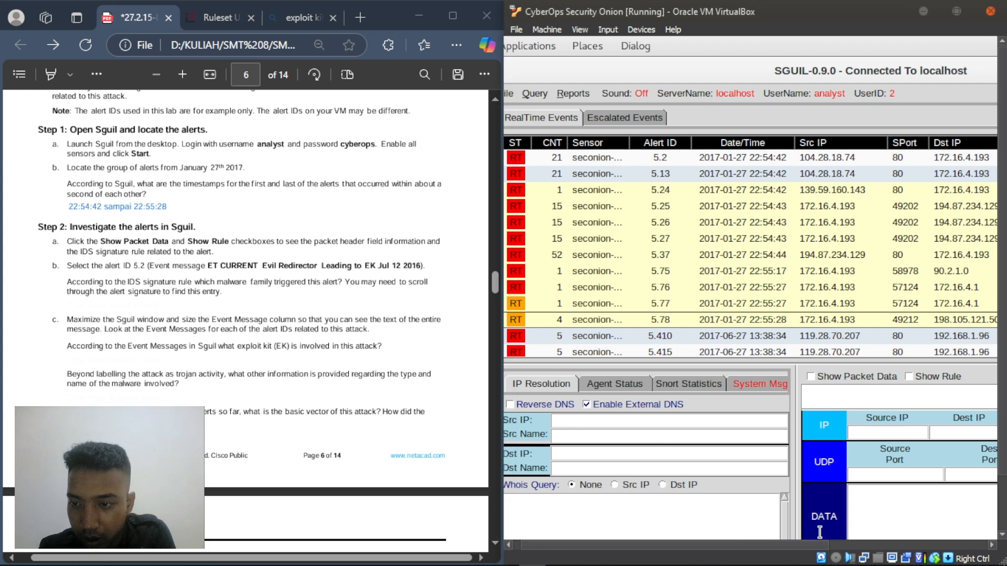
left_click(809, 376)
left_click(910, 376)
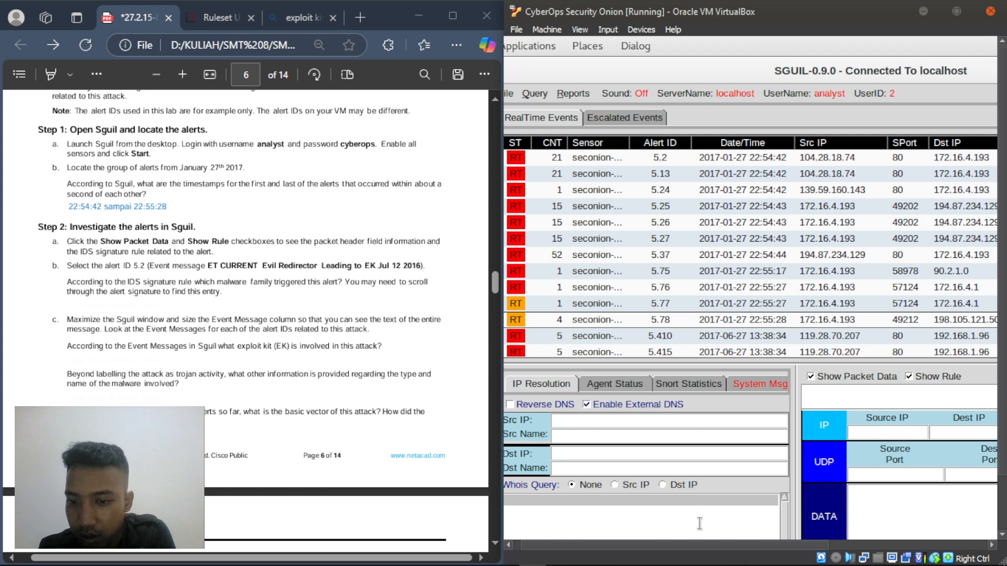
left_click_drag(687, 542, 844, 544)
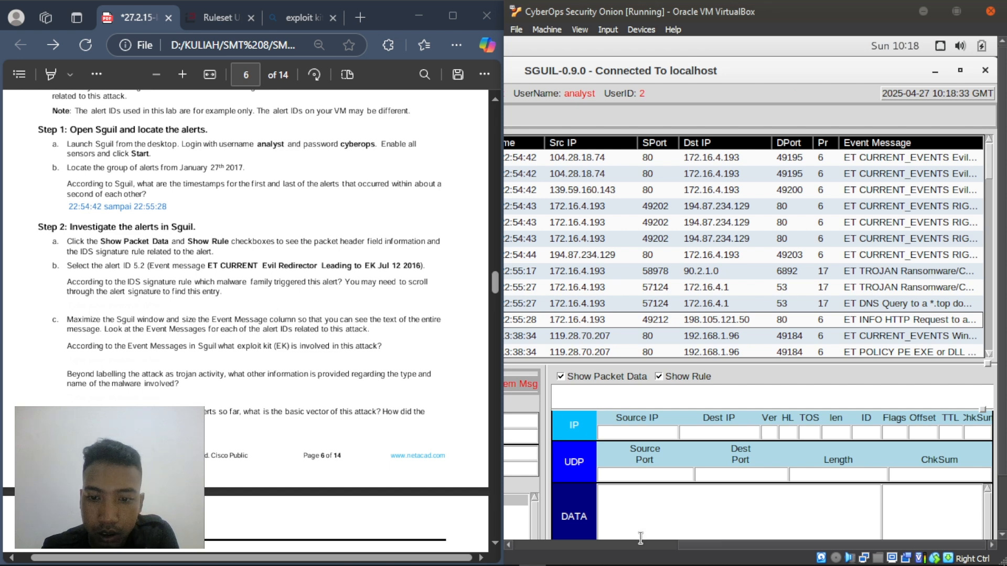
left_click_drag(701, 544, 544, 557)
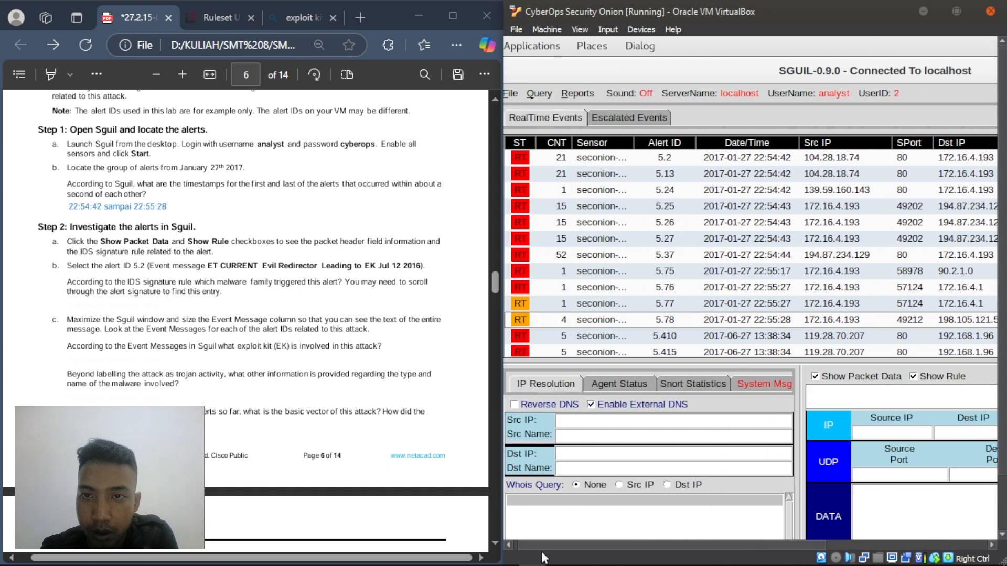
- Select alert 5.2 to show its Evil Redirector rule and packet data
left_click(627, 159)
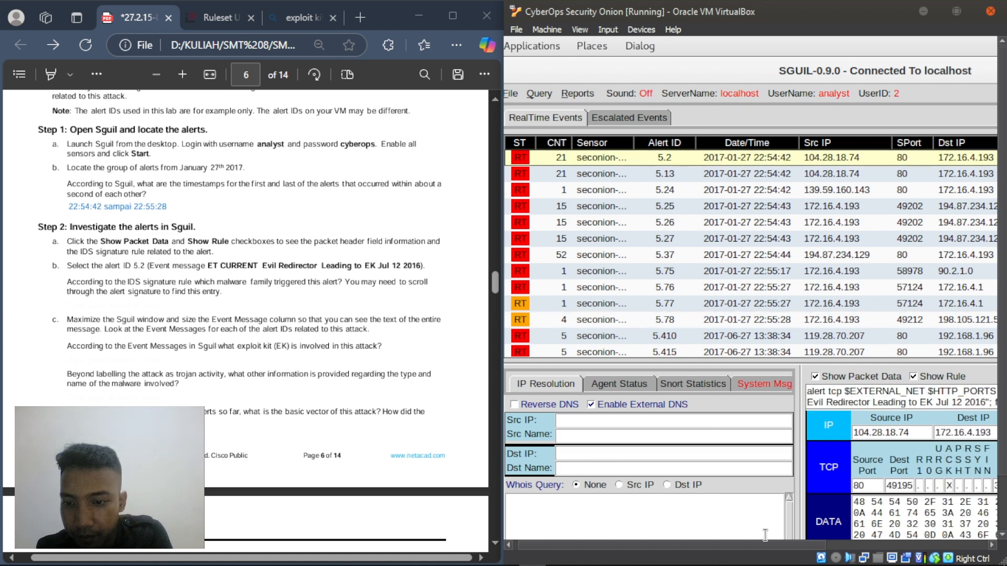
left_click_drag(765, 545, 890, 545)
scroll(801, 304, "down", 6)
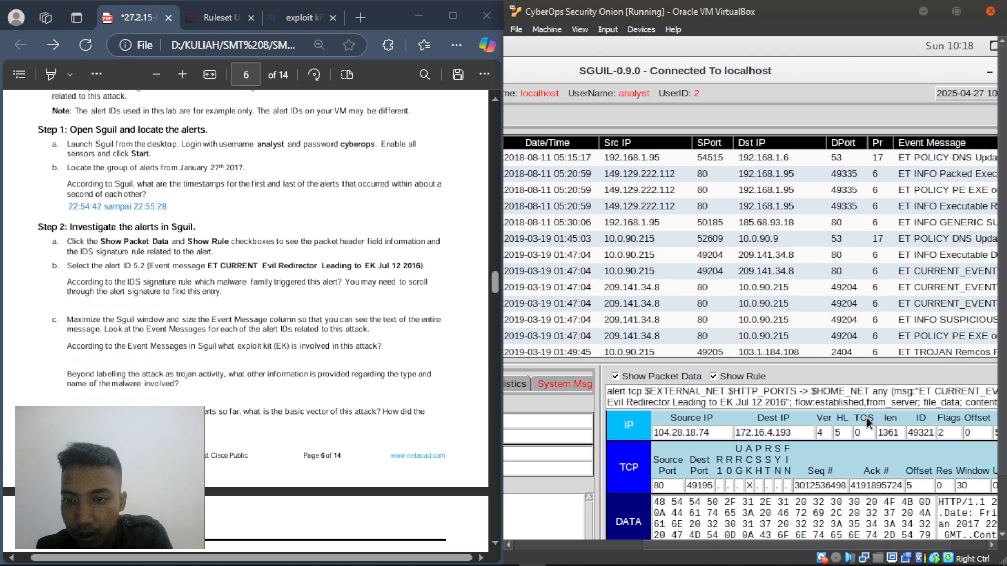
left_click_drag(1002, 311, 1005, 363)
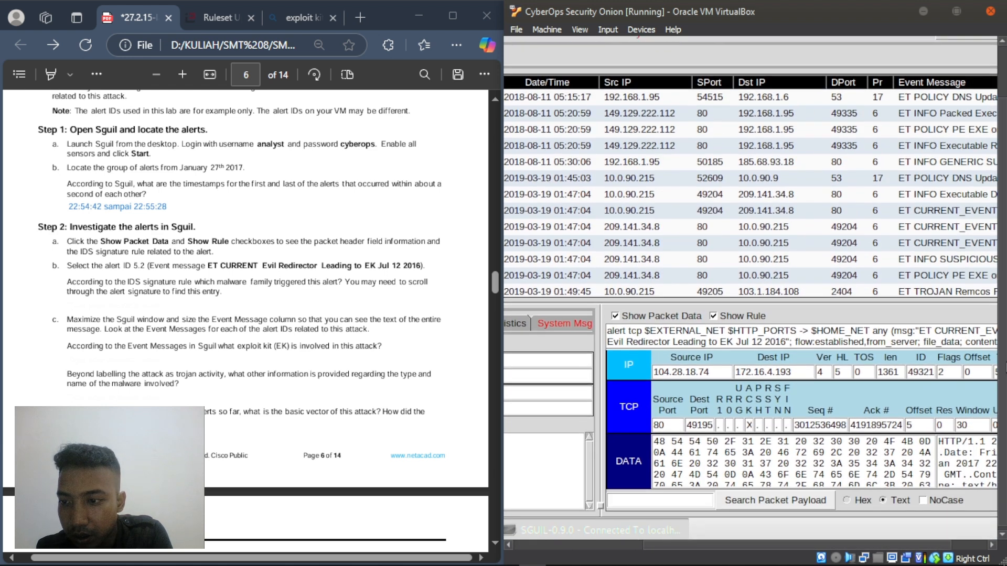
left_click_drag(691, 542, 772, 545)
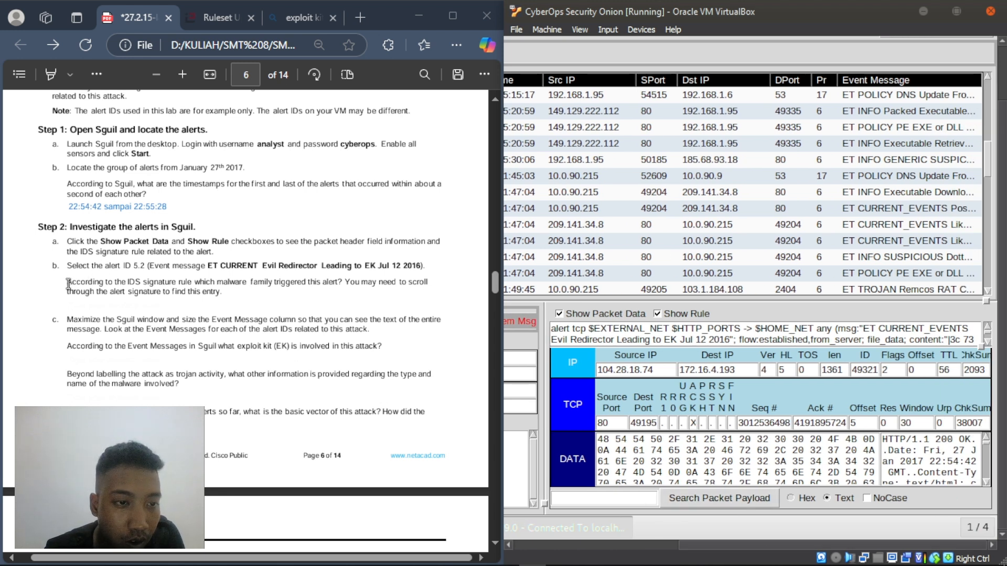
- Read the IDS signature and malware family question, then maximize the VirtualBox window
left_click_drag(68, 284, 226, 292)
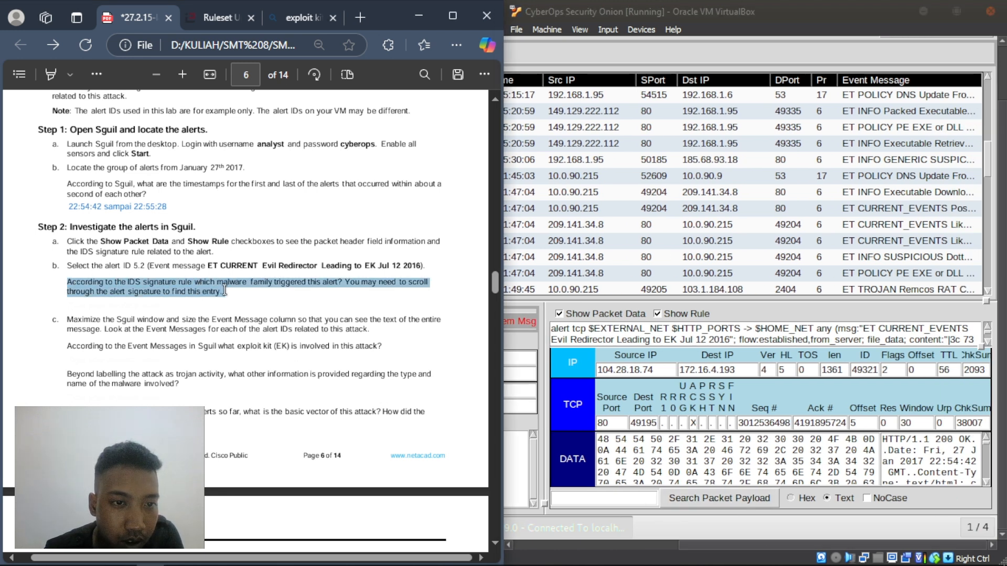
left_click(152, 269)
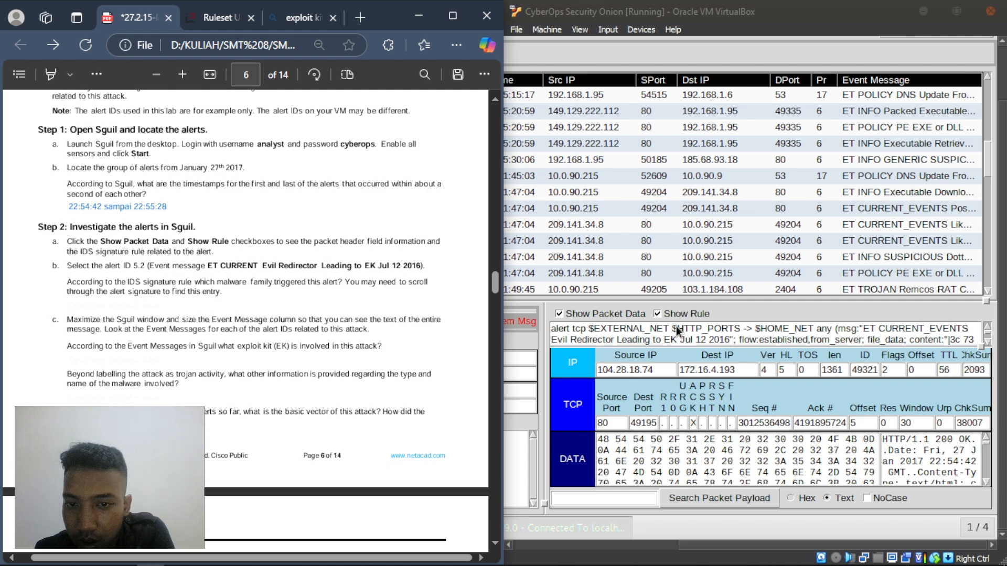
left_click(869, 326)
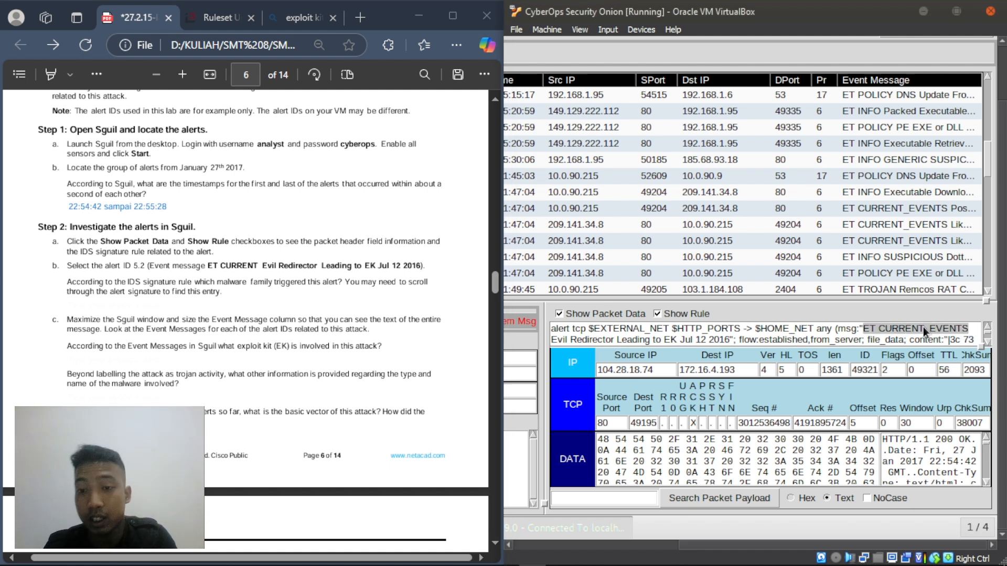
left_click(556, 341)
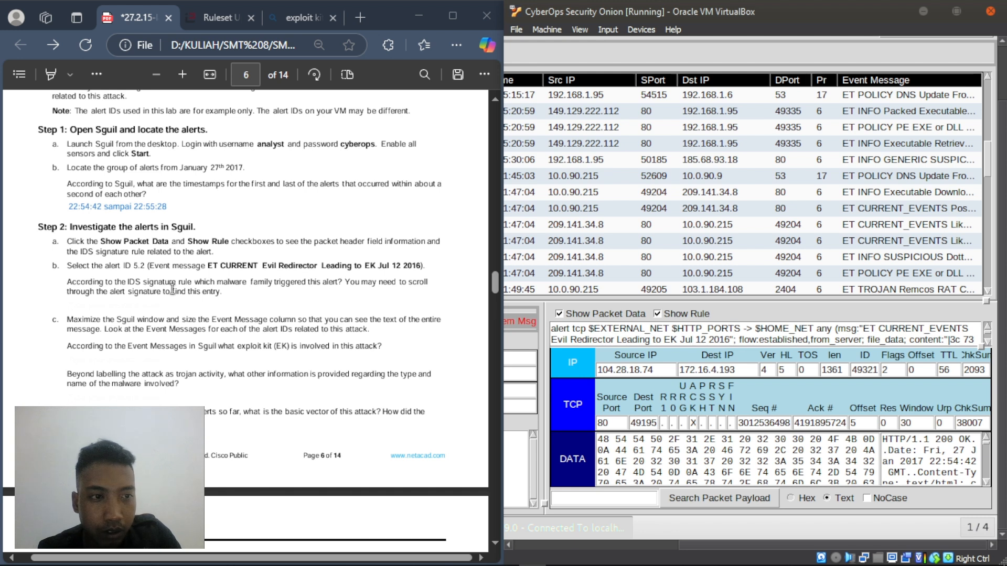
left_click_drag(65, 282, 241, 304)
left_click(190, 304)
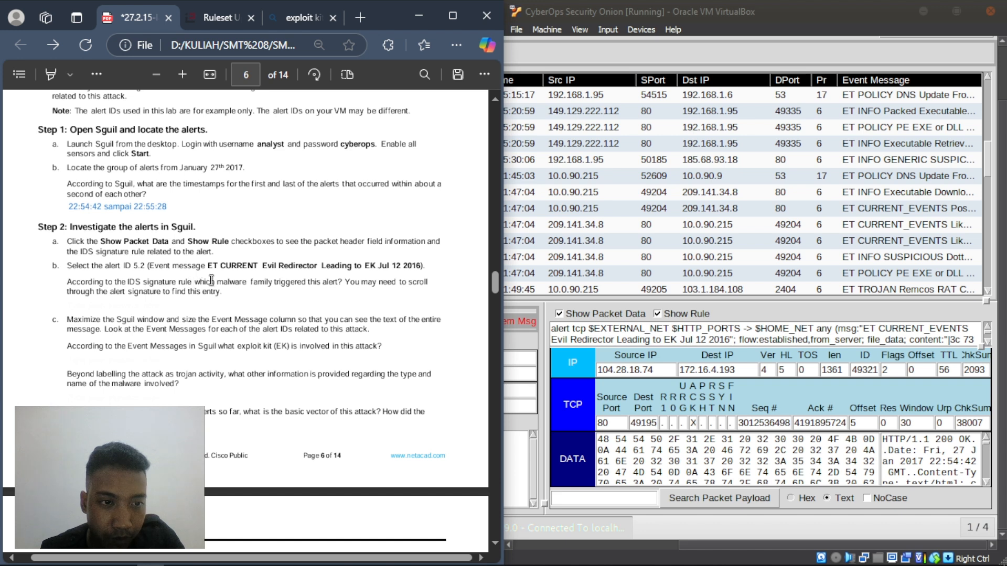
left_click_drag(211, 283, 339, 284)
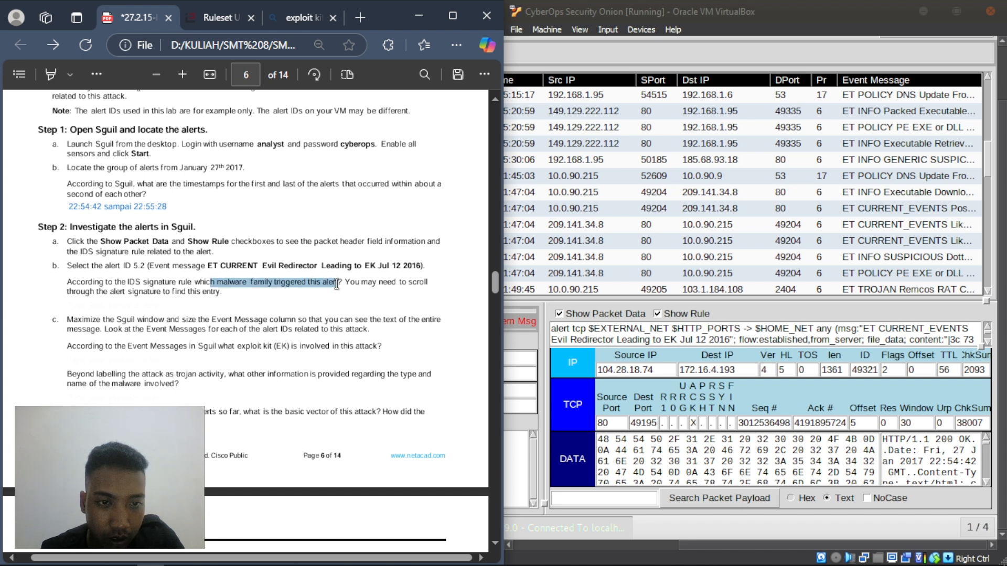
left_click(265, 298)
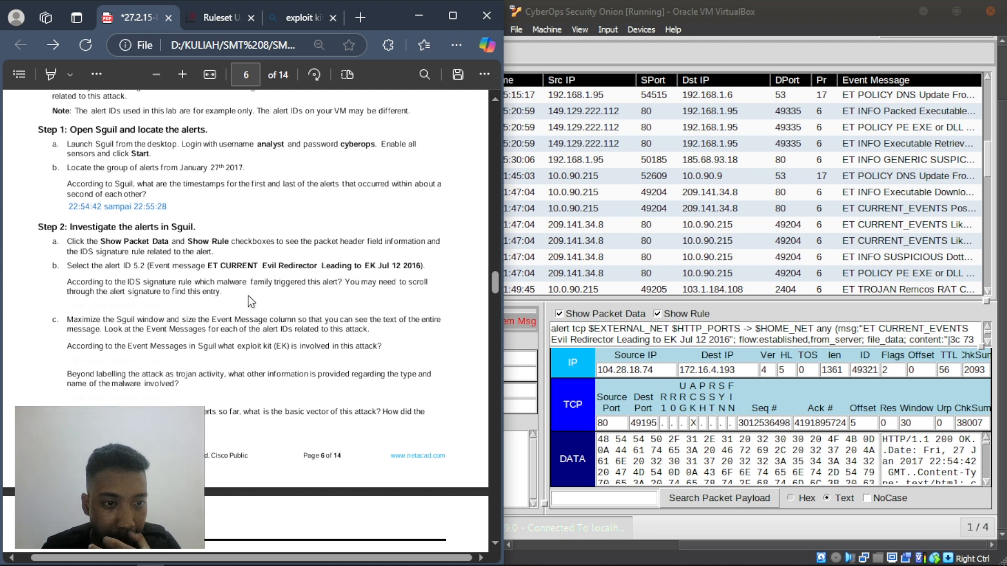
left_click(955, 12)
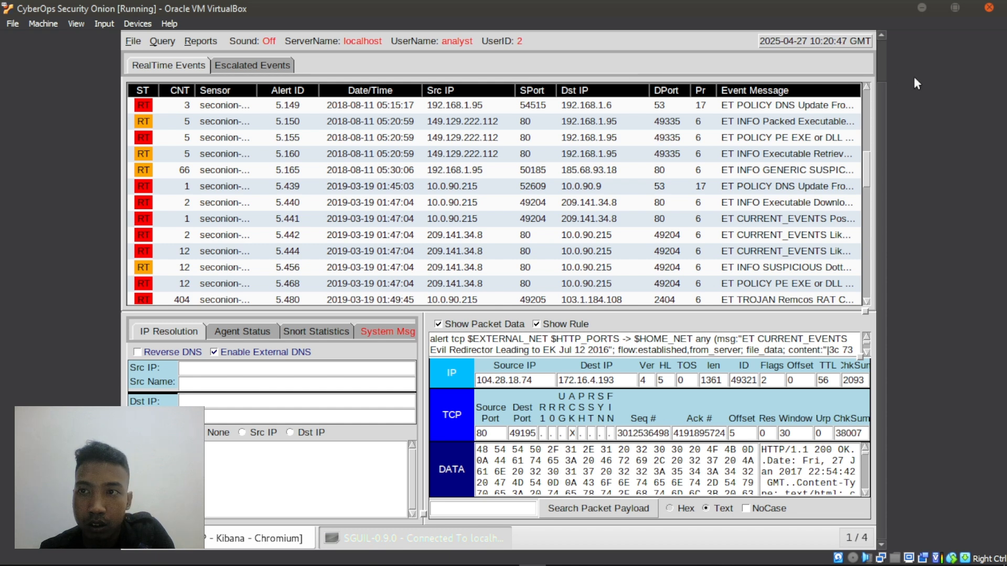
- Minimise the Sguil and Kibana windows to bare the Security Onion desktop
scroll(882, 77, "up", 2)
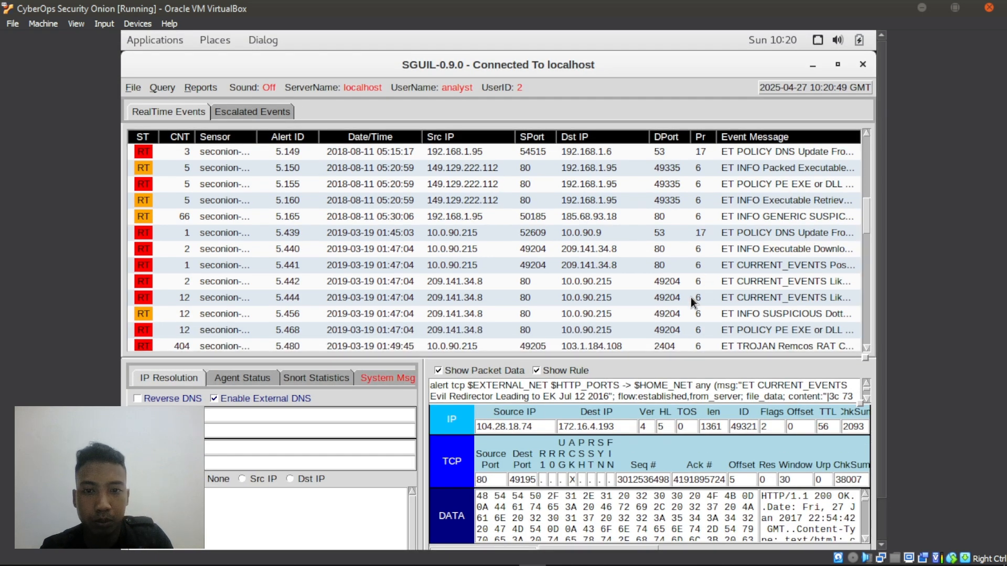
key("alt+Tab")
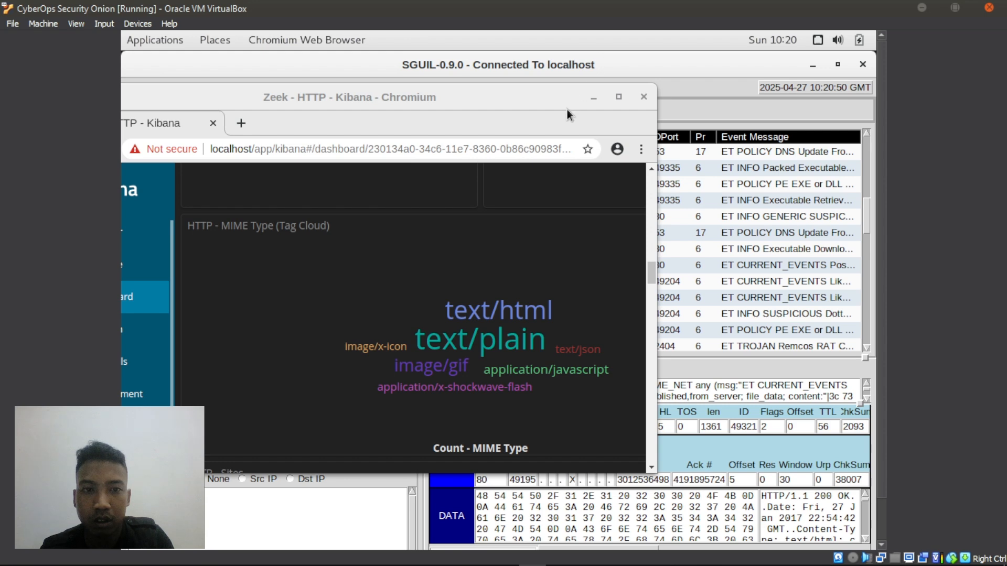
left_click(812, 65)
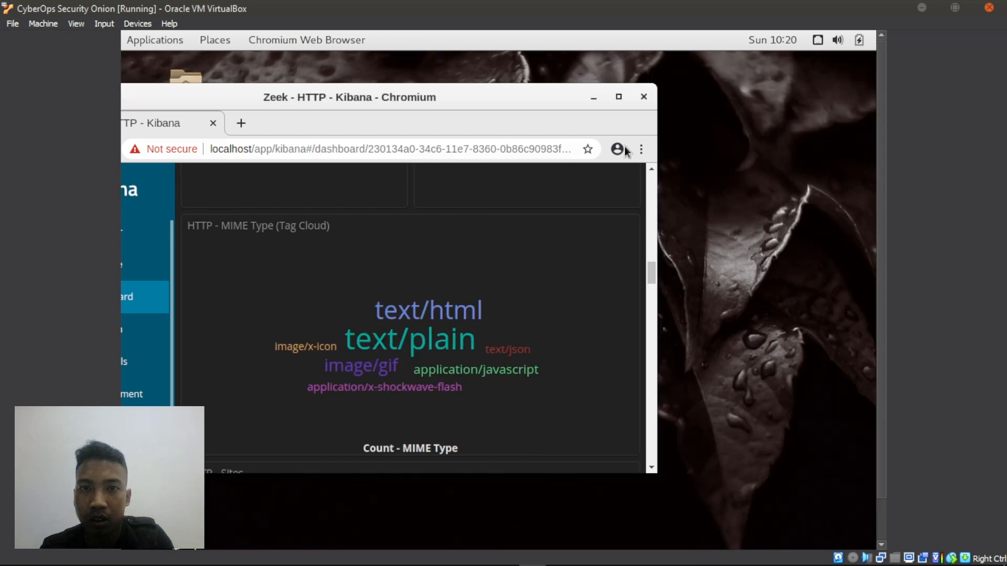
left_click(593, 98)
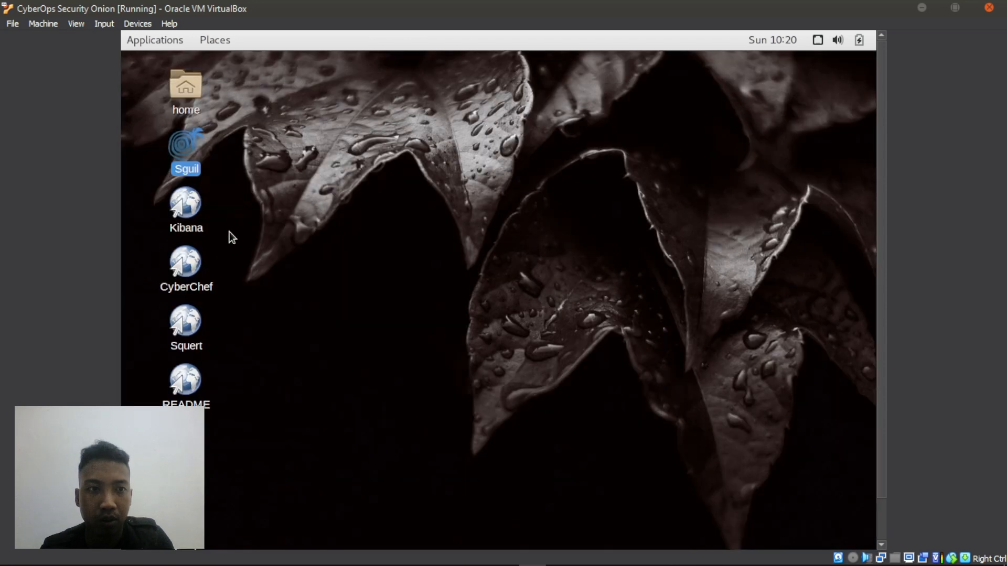
- Launch Chromium from Applications > Internet, then switch back to Sguil
left_click(139, 40)
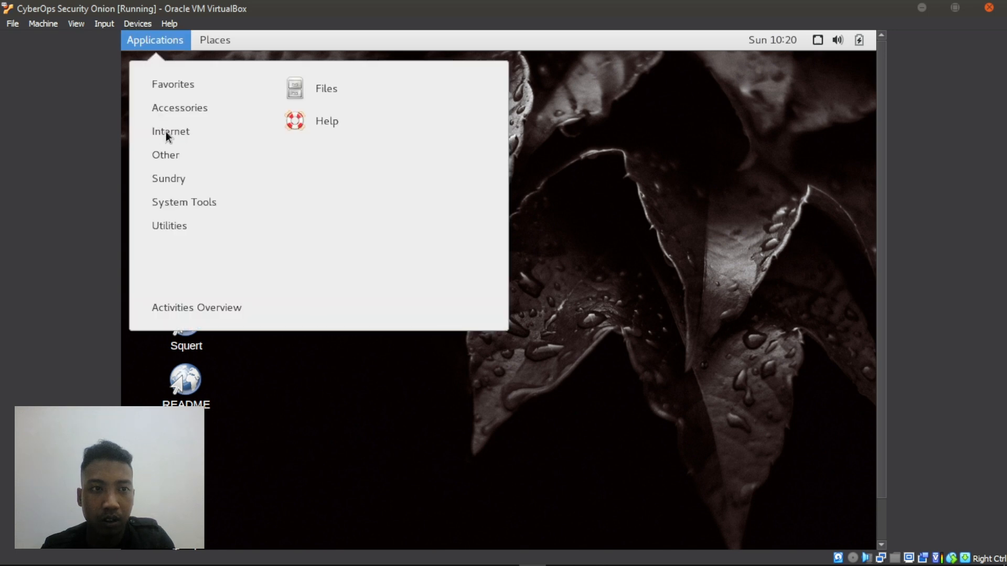
left_click(212, 153)
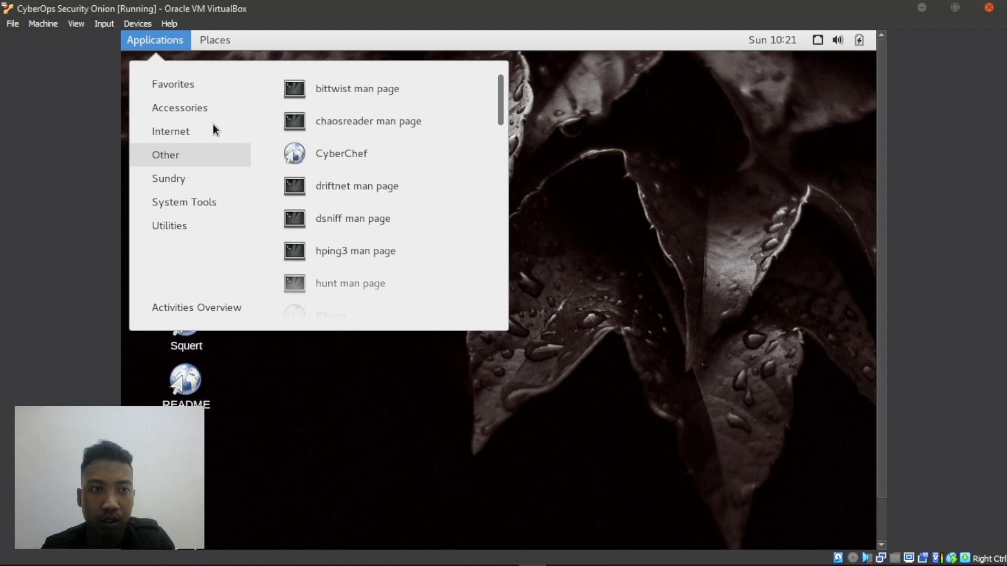
left_click(204, 134)
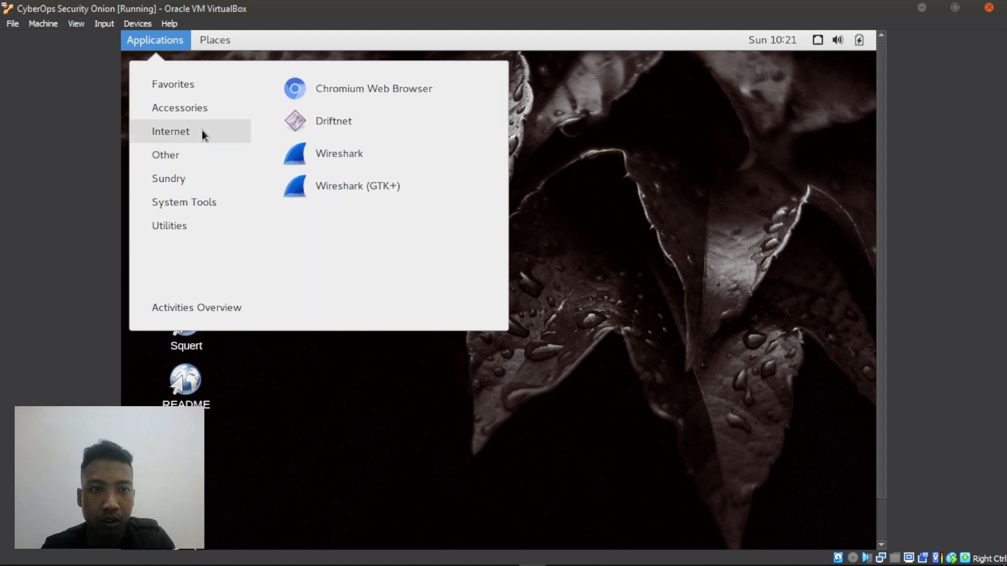
left_click(369, 87)
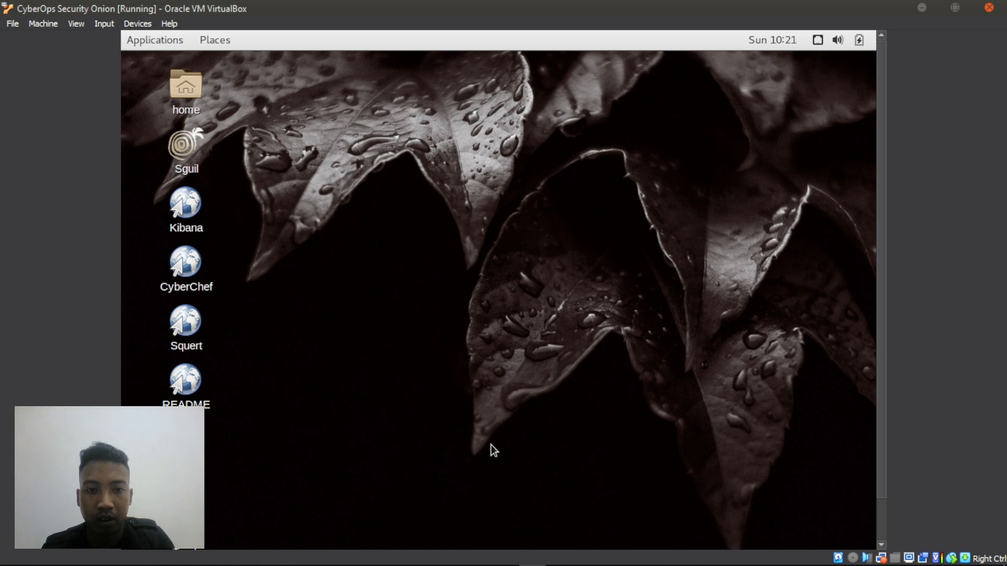
key("alt+Tab")
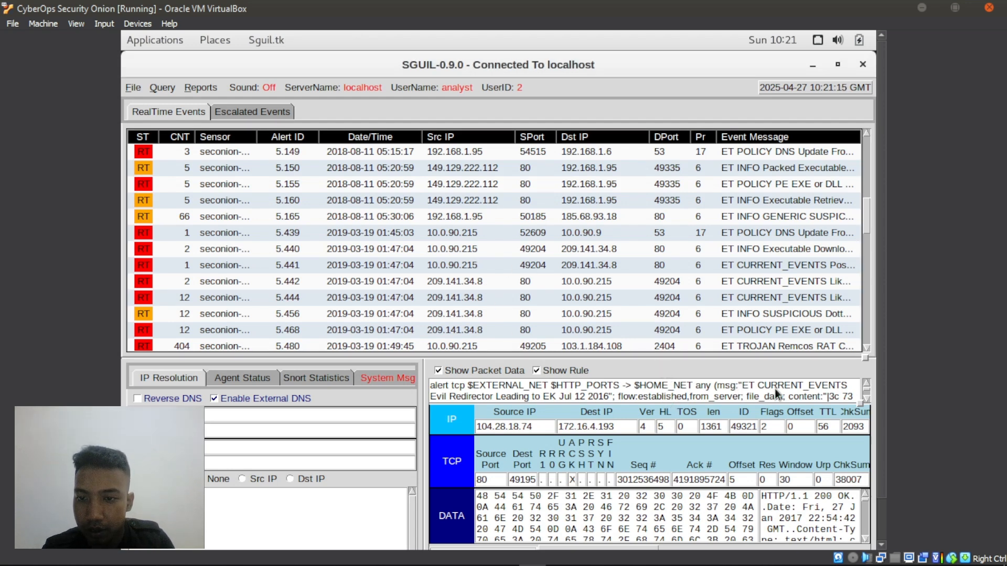
- Highlight the Evil Redirector text in Sguil's rule, then bring the new Chromium tab forward
left_click_drag(805, 390, 605, 382)
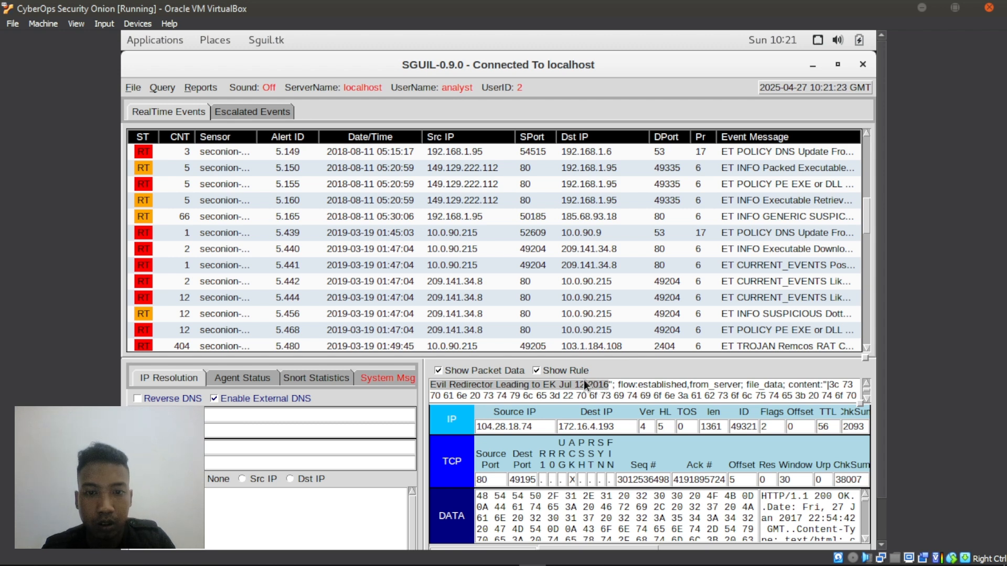
key("alt+Tab")
key("Escape")
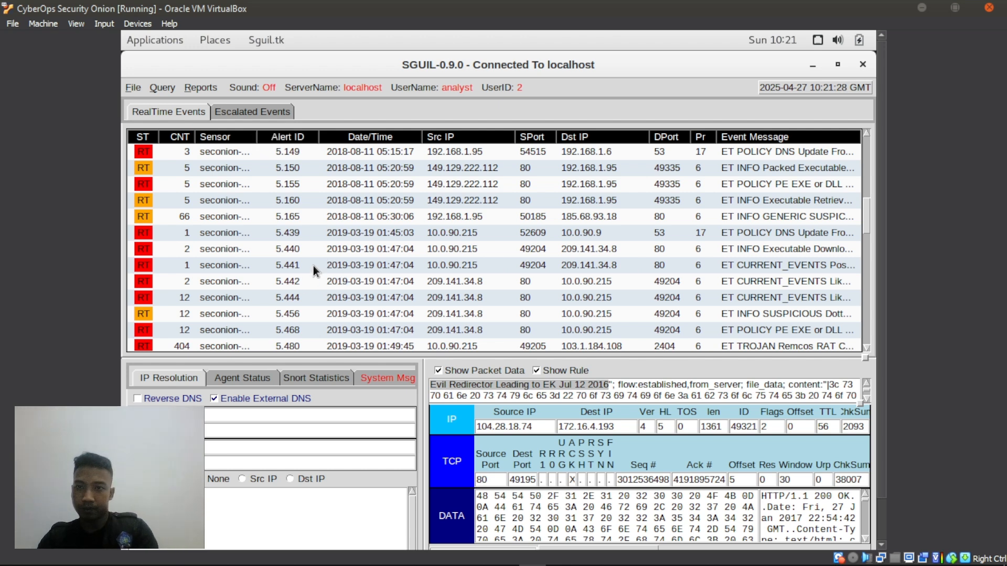
key("alt+Tab")
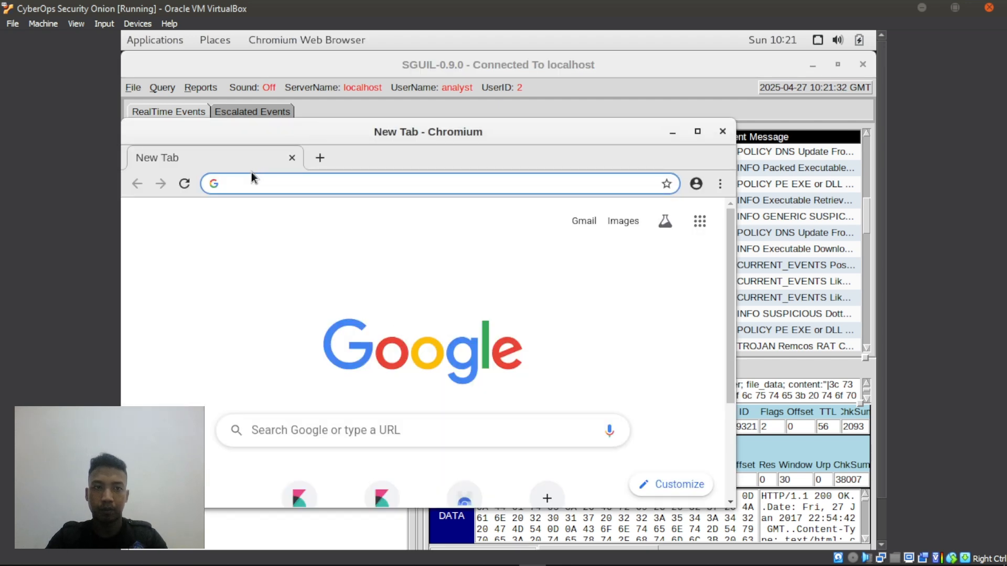
- Paste the copied host into Chromium's address bar, erase it, and minimise the browser
type("www.homeimprovement.com")
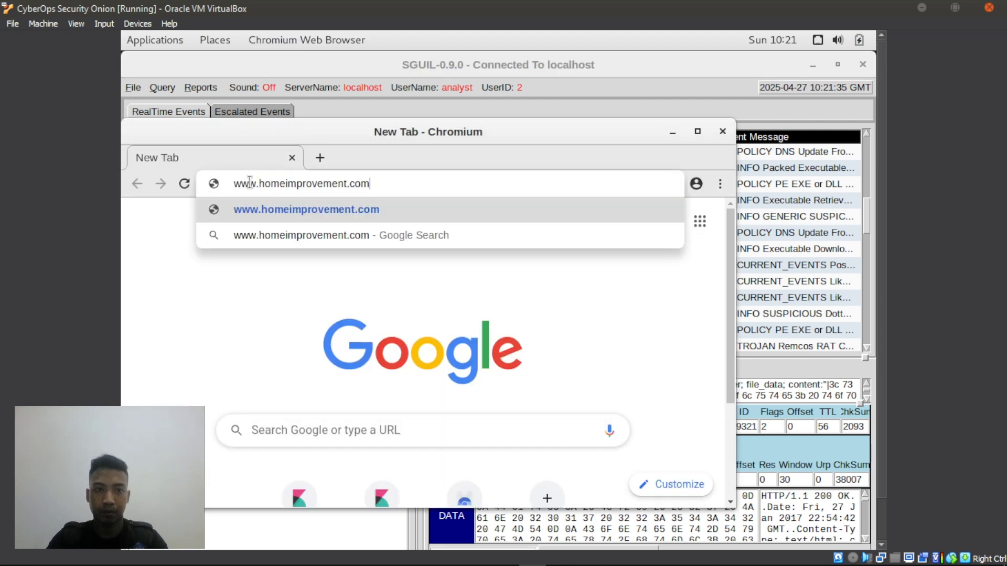
key("BackSpace")
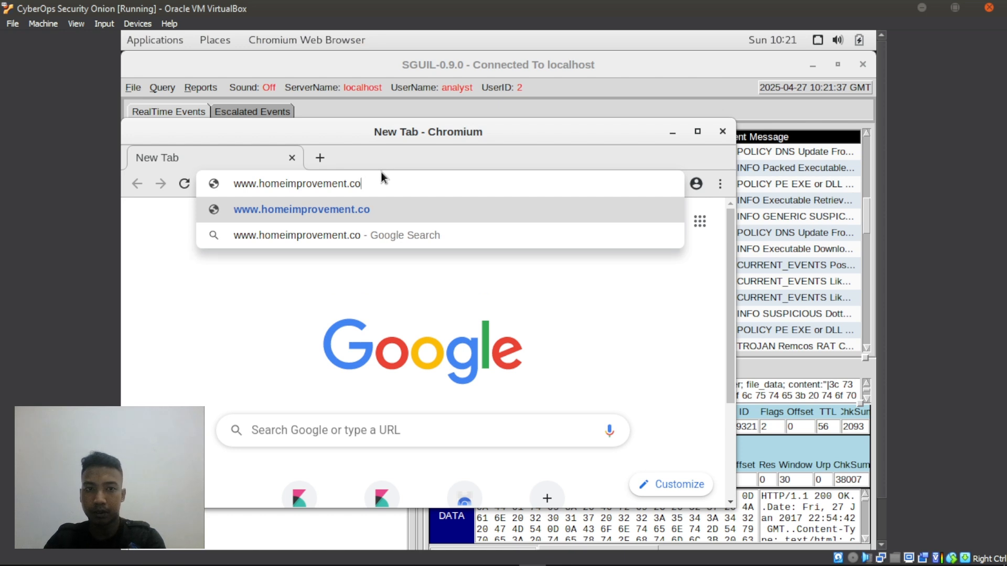
key("BackSpace")
key("BackSpace")
key("BackSpace")
key("BackSpace")
key("BackSpace")
key("BackSpace")
key("BackSpace")
key("BackSpace")
key("BackSpace")
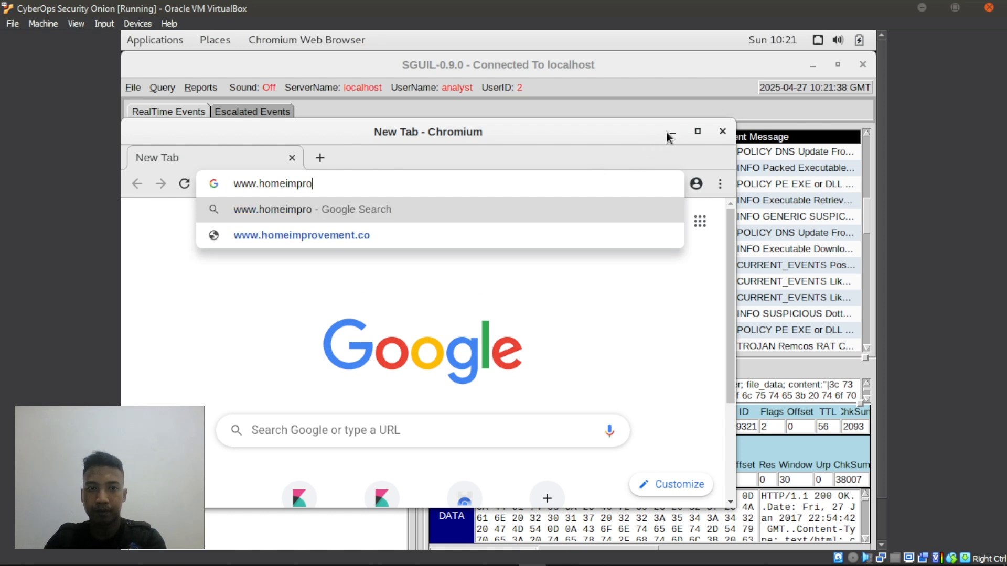
key("BackSpace")
key("BackSpace")
key("BackSpace")
key("BackSpace")
key("BackSpace")
key("BackSpace")
key("BackSpace")
key("BackSpace")
key("BackSpace")
key("BackSpace")
key("BackSpace")
key("BackSpace")
key("BackSpace")
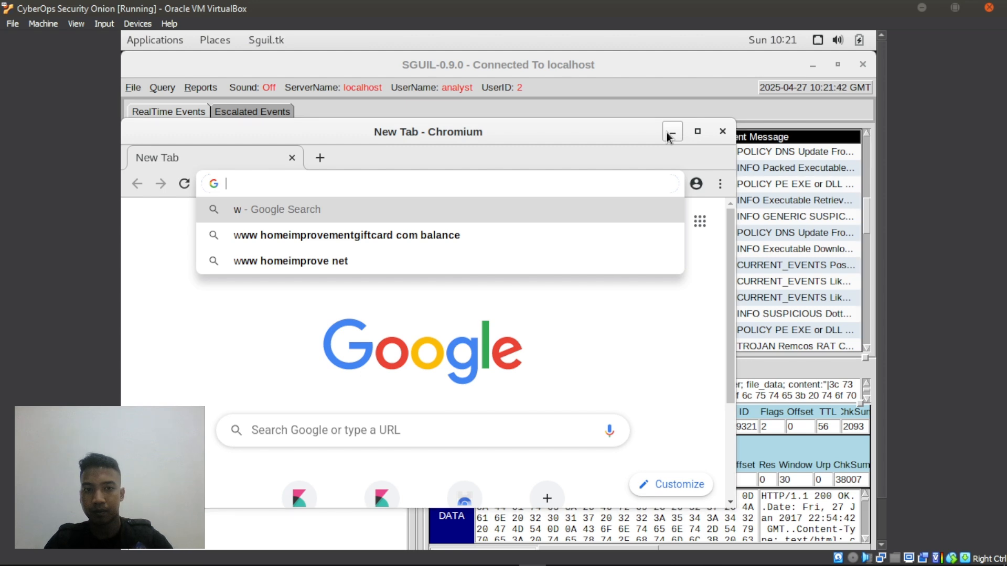
left_click(671, 132)
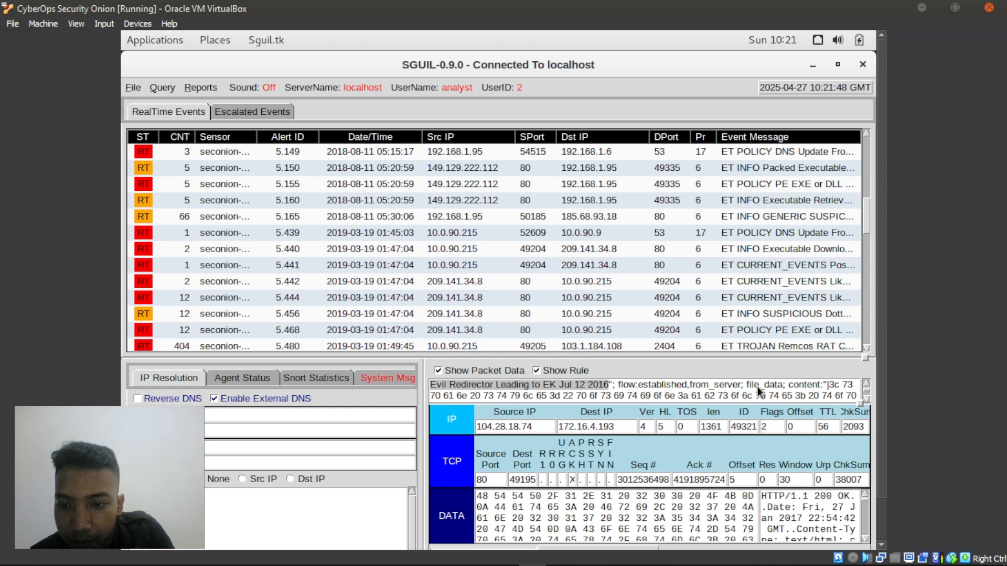
- Scroll the rule text to its metadata: malware_family PsuedoDarkLeech, signature_severity Major
scroll(757, 386, "down", 3)
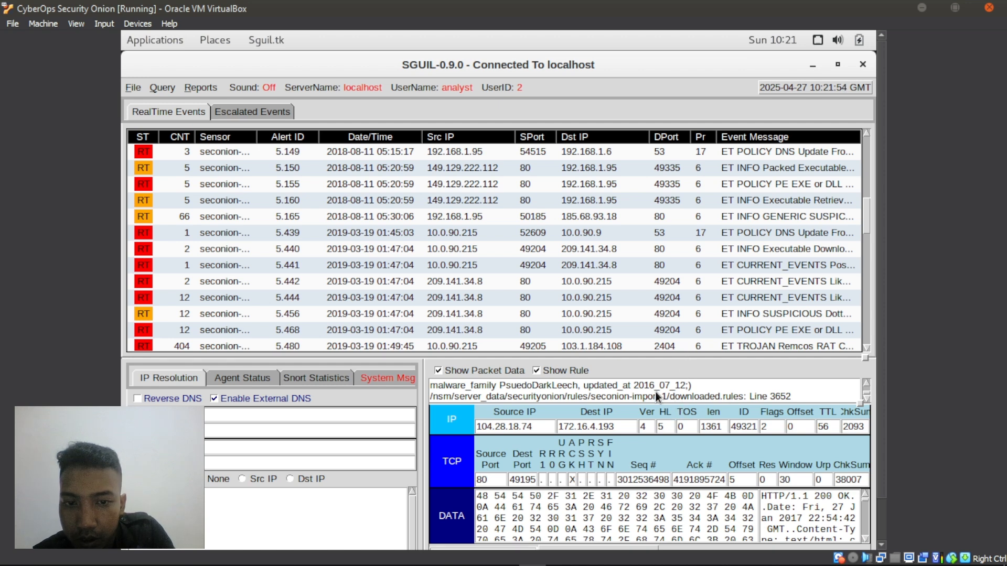
scroll(655, 391, "up", 3)
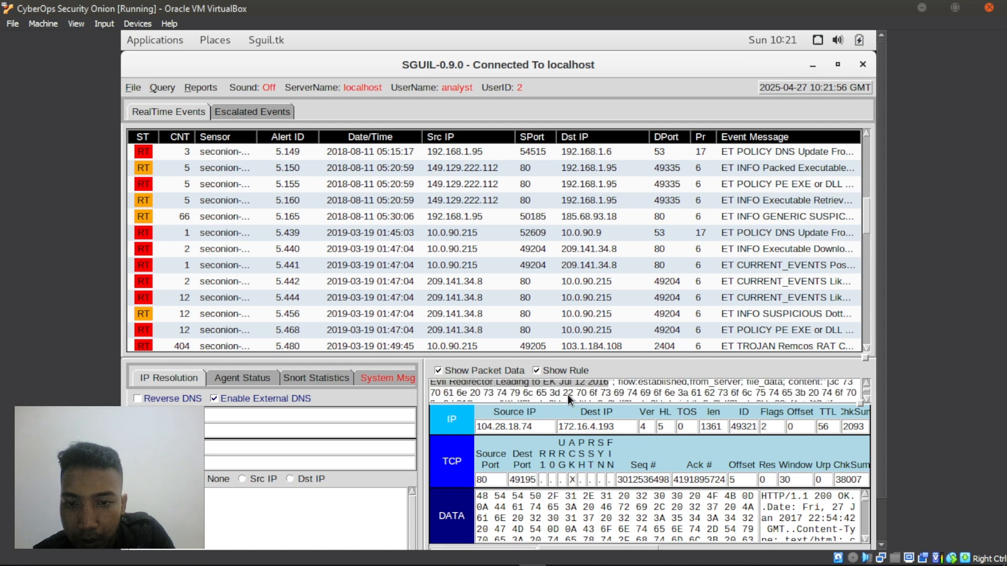
scroll(669, 396, "down", 2)
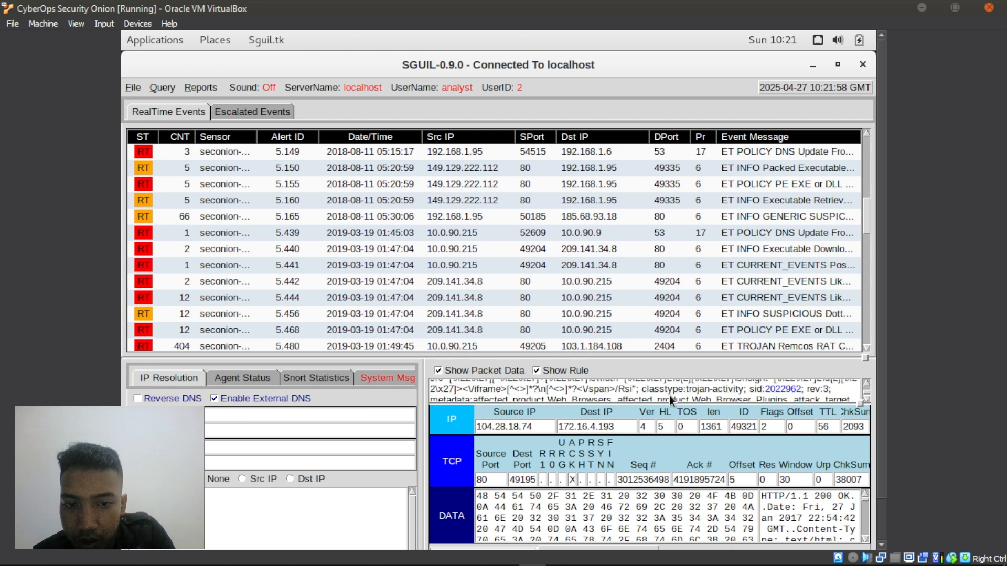
scroll(669, 396, "down", 2)
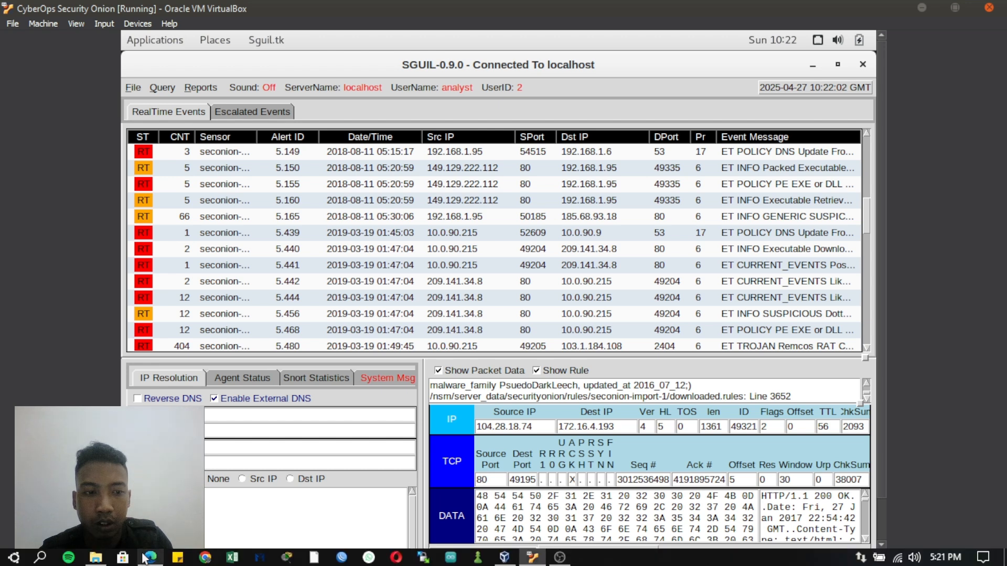
- Glance at the lab PDF, then return to Sguil and re-maximise its window
left_click(150, 557)
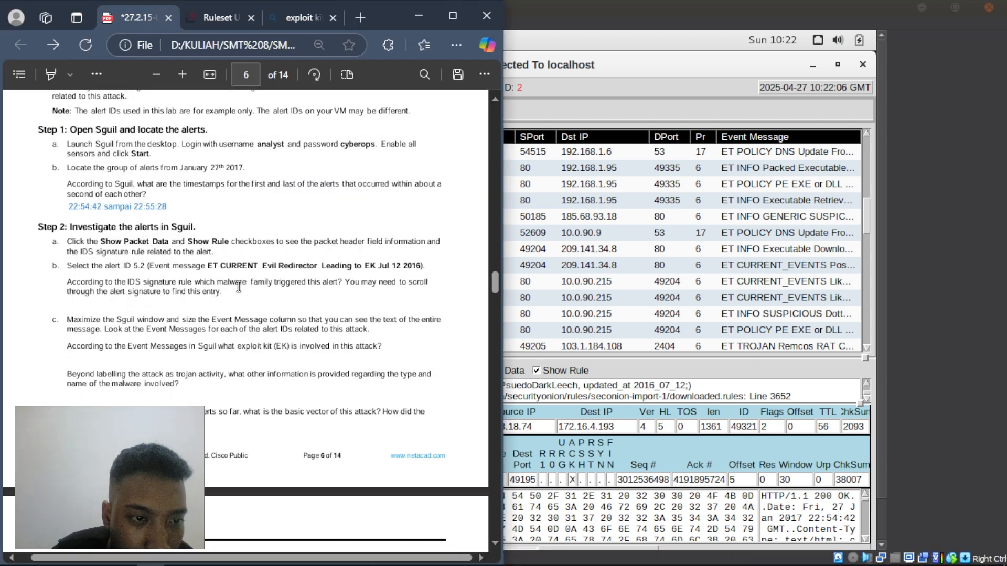
left_click(677, 388)
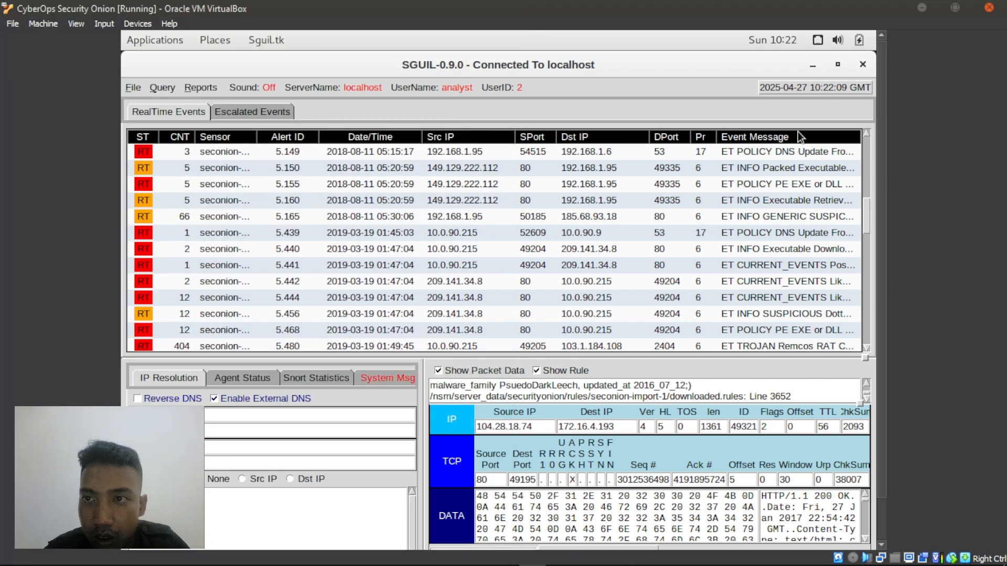
left_click(837, 64)
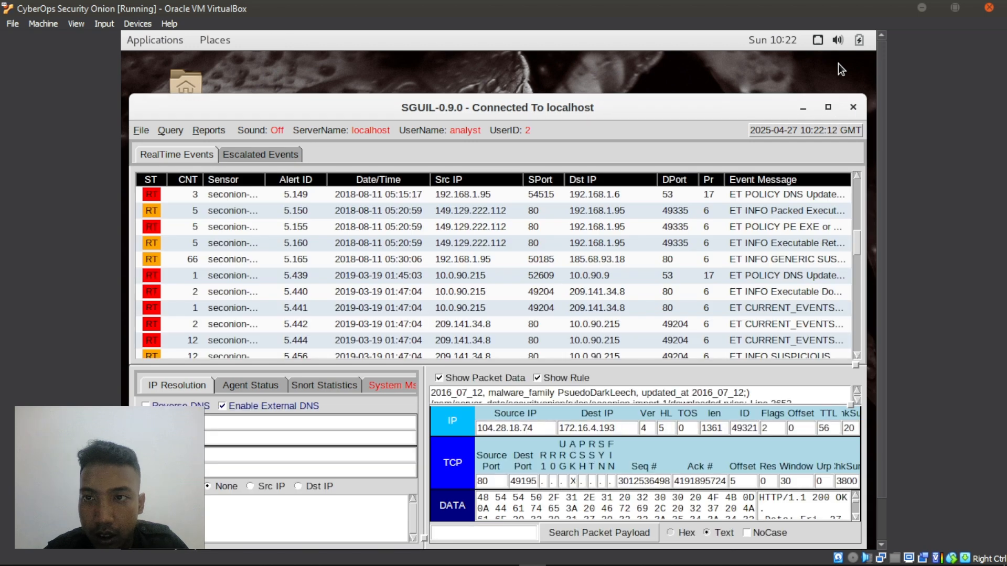
left_click(828, 109)
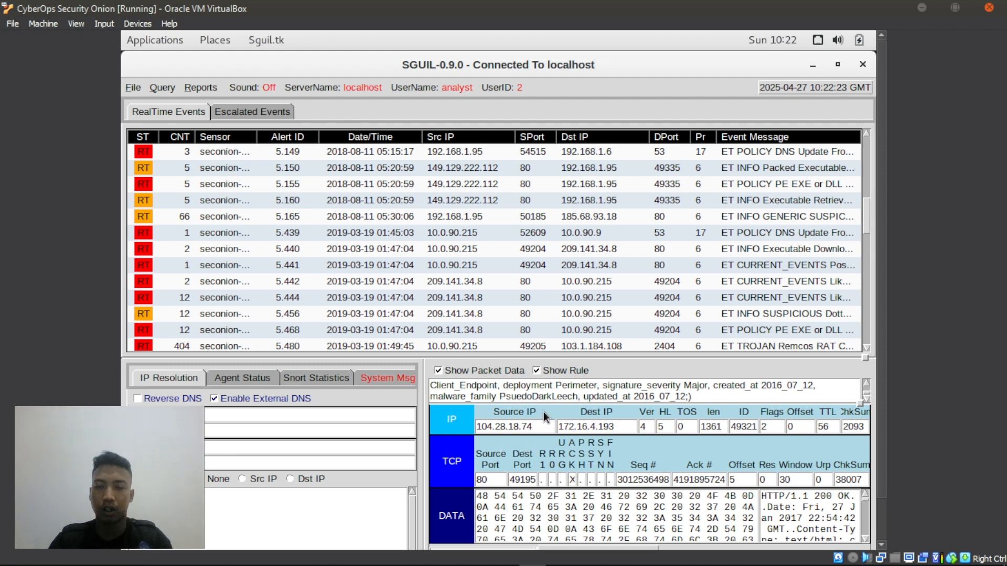
- Add 'malware_family PseudoDarkLeech' as the step 2b answer in the PDF, then return to Sguil
left_click(151, 557)
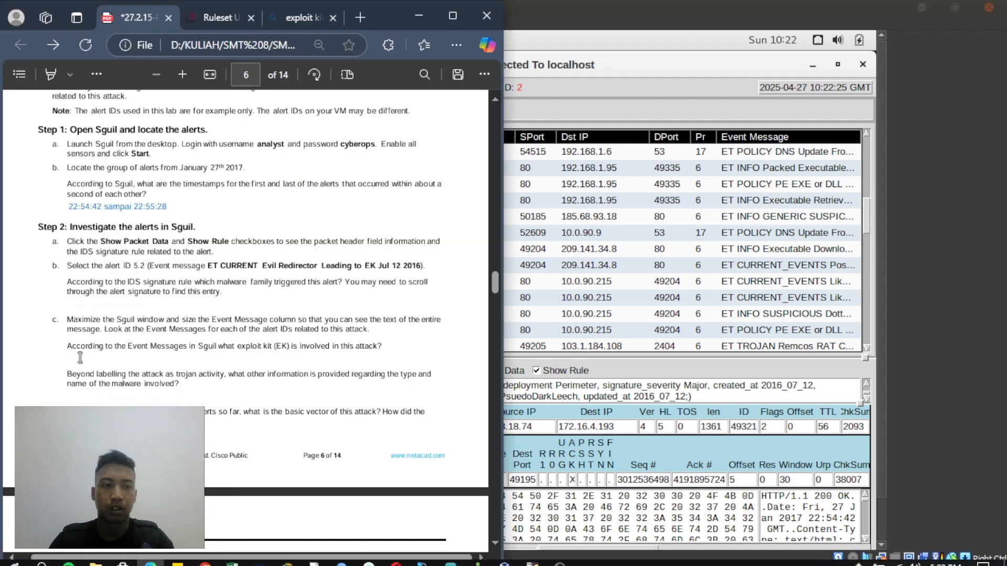
right_click(74, 304)
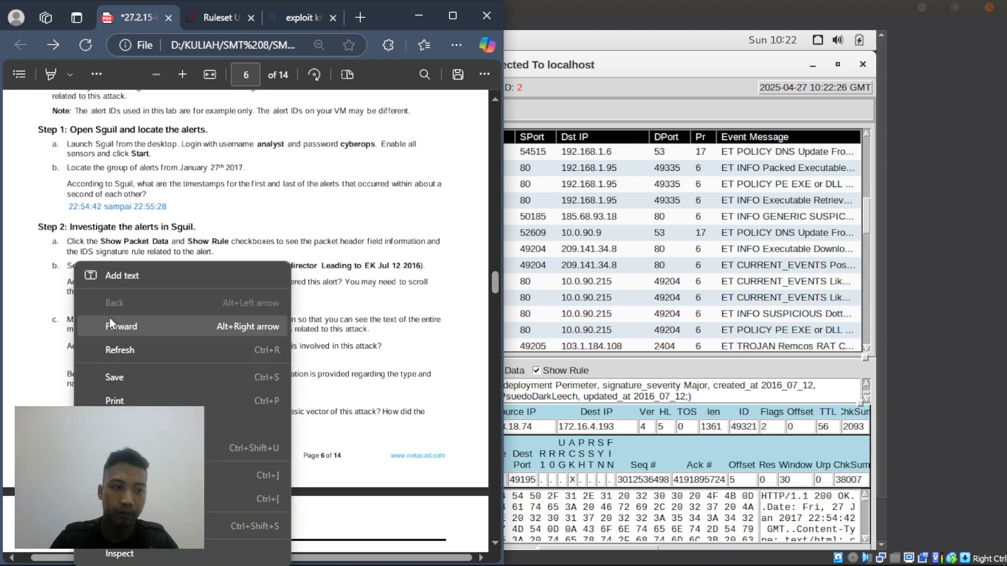
left_click(122, 272)
type("malware")
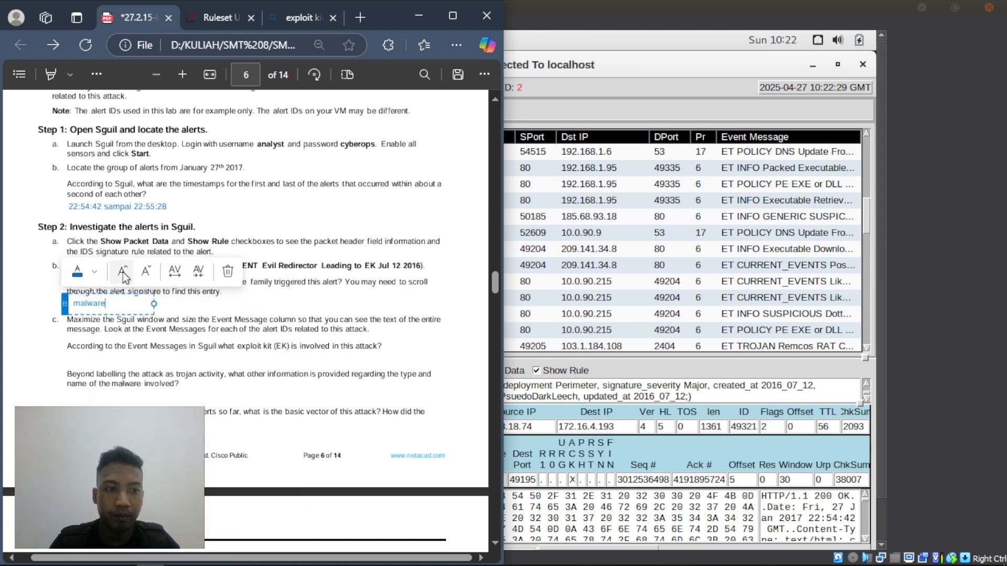
type("_famil")
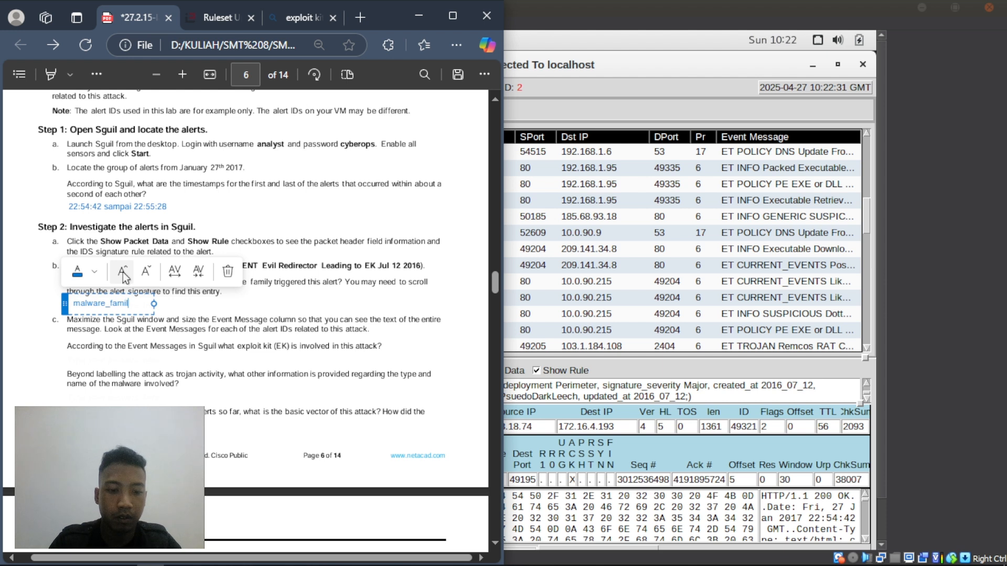
type("y Pseudo")
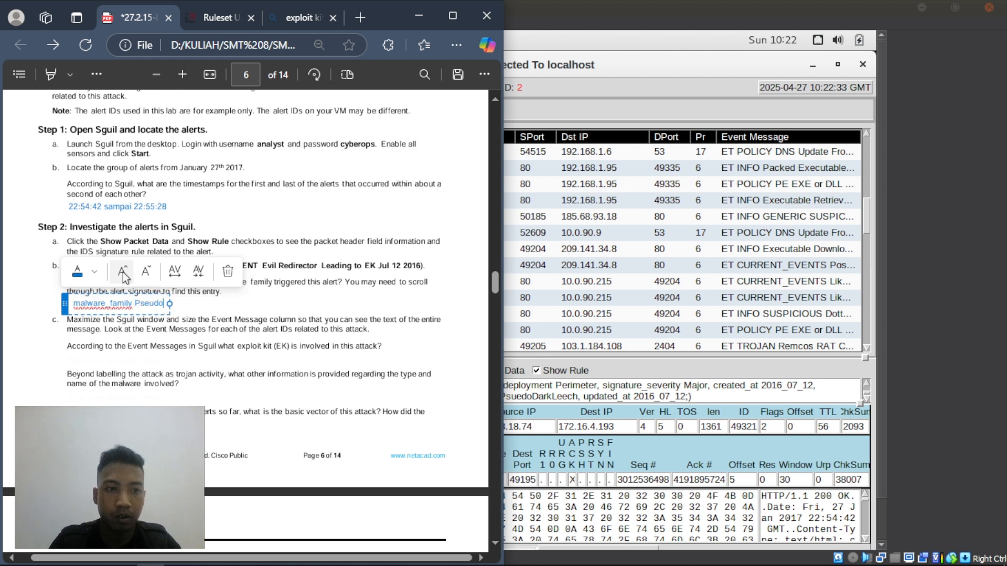
type("Dar")
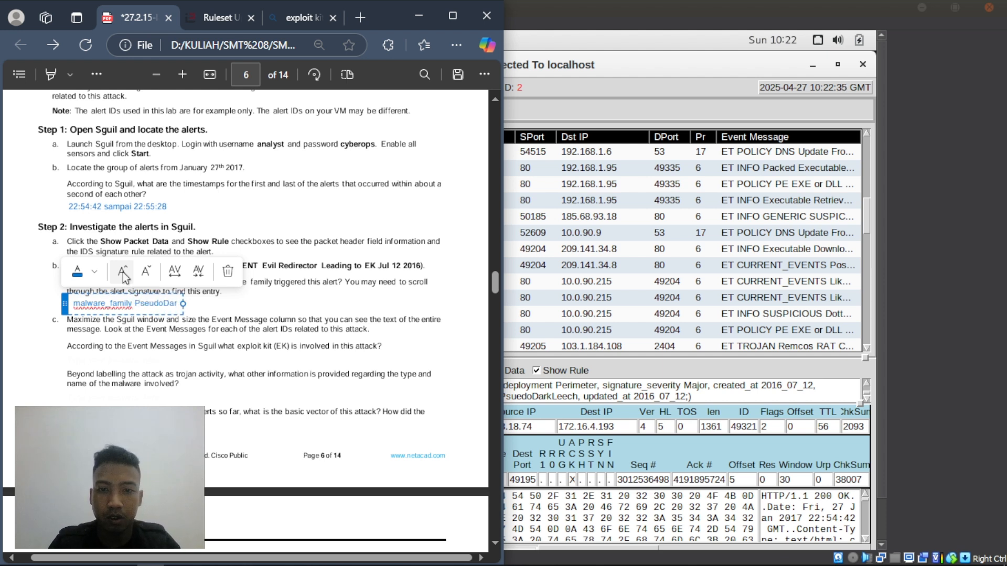
type("kLee")
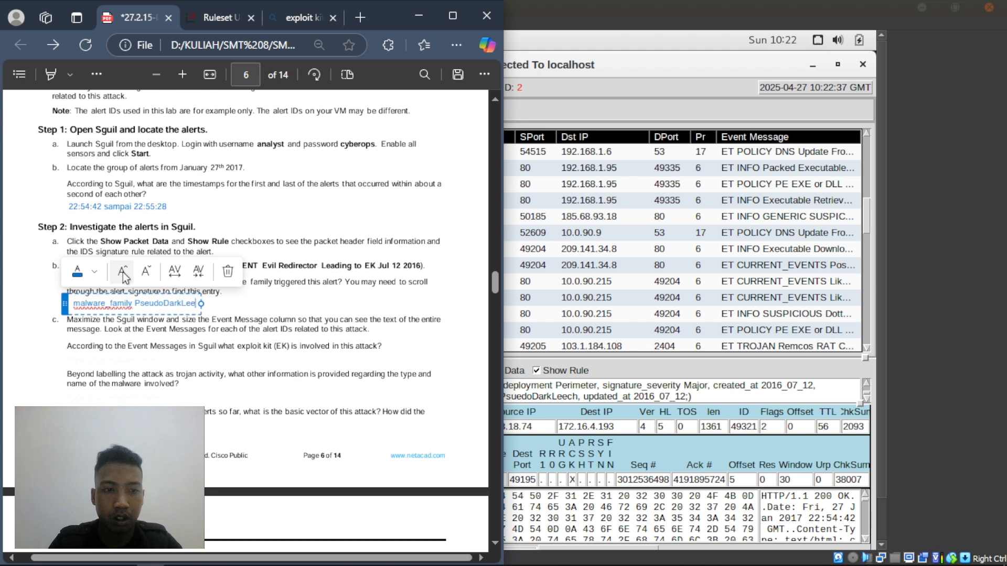
type("ch")
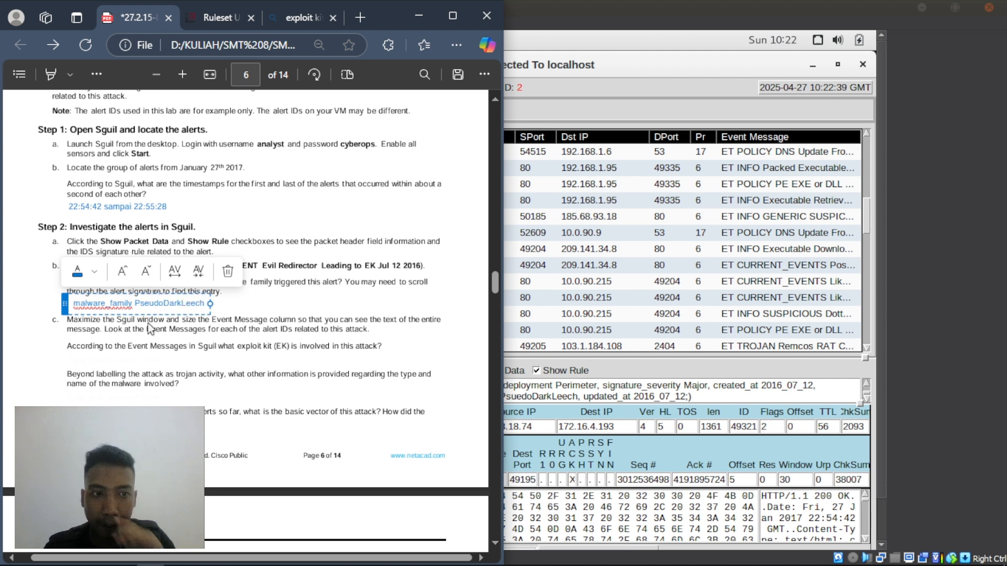
left_click(105, 354)
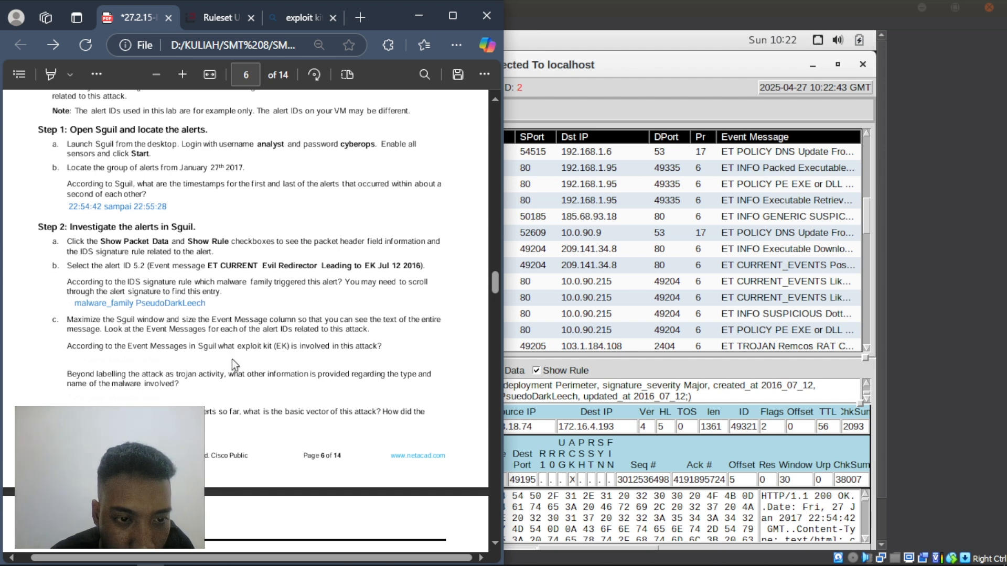
left_click(618, 387)
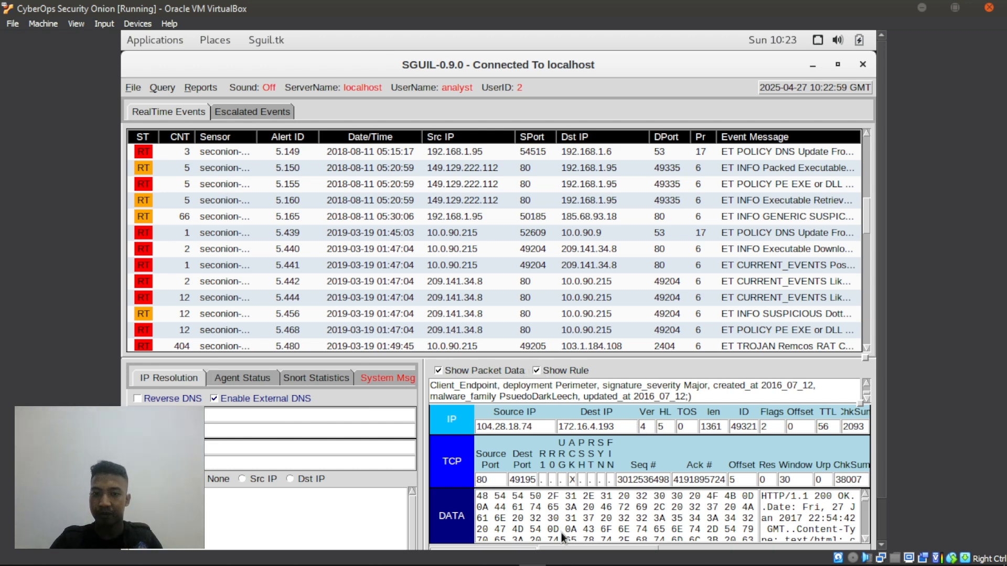
left_click(812, 66)
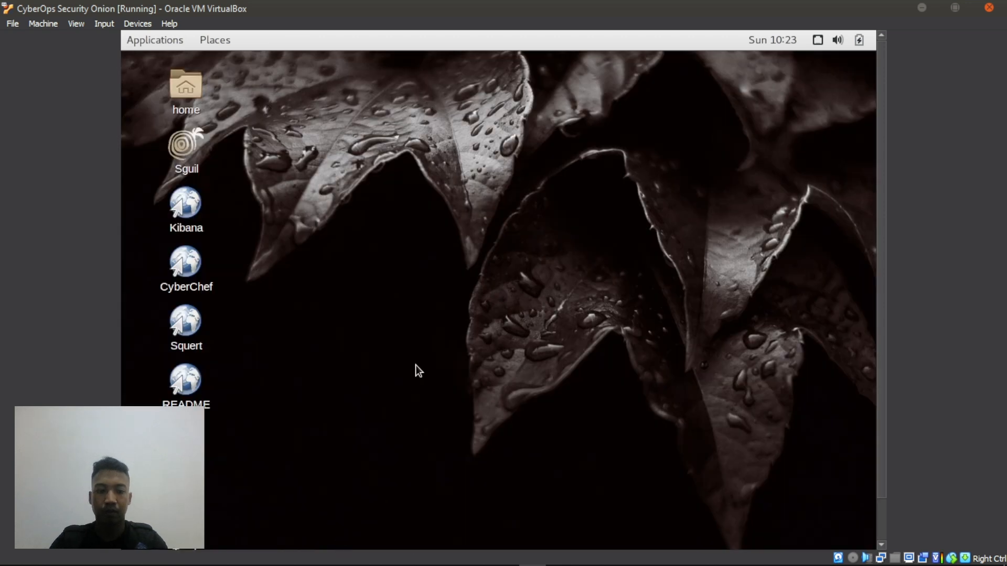
key("alt+Tab")
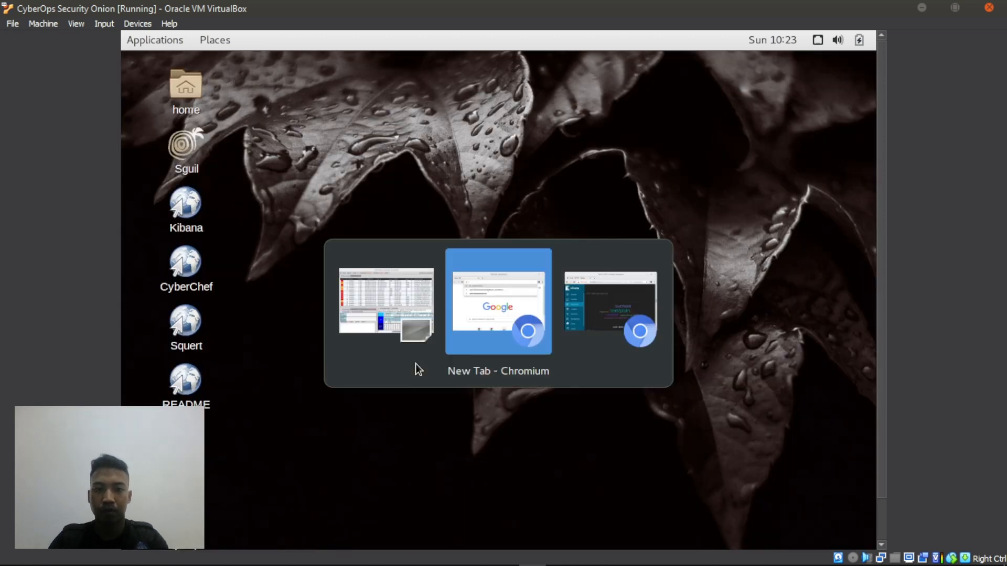
key("alt+shift+Tab")
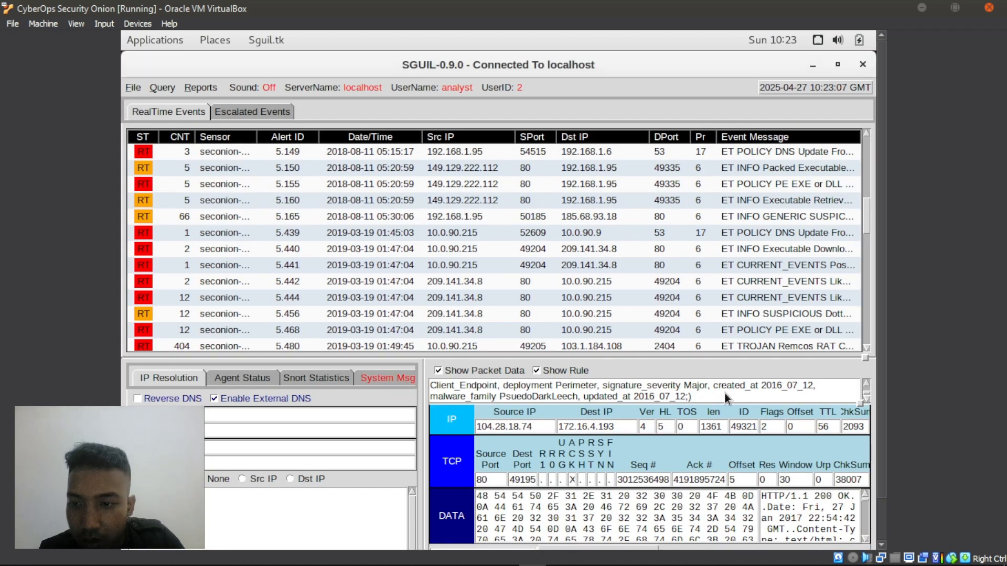
scroll(724, 393, "up", 5)
scroll(723, 392, "down", 3)
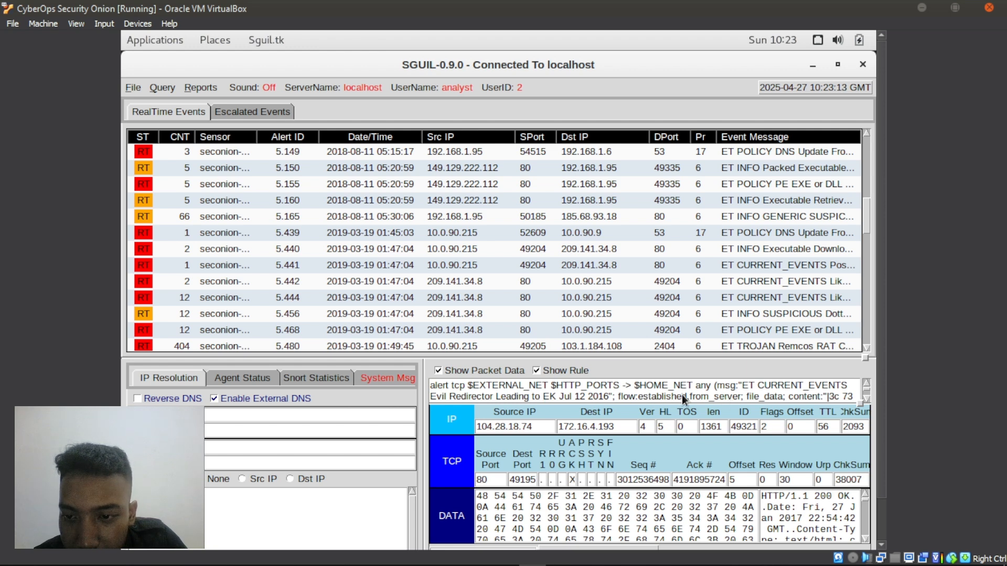
scroll(682, 394, "down", 2)
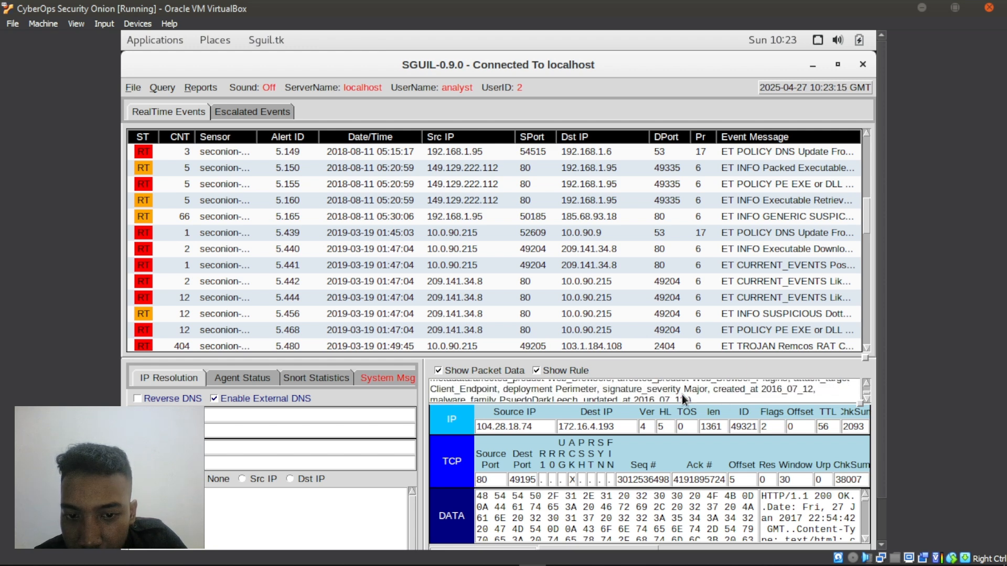
scroll(682, 395, "down", 1)
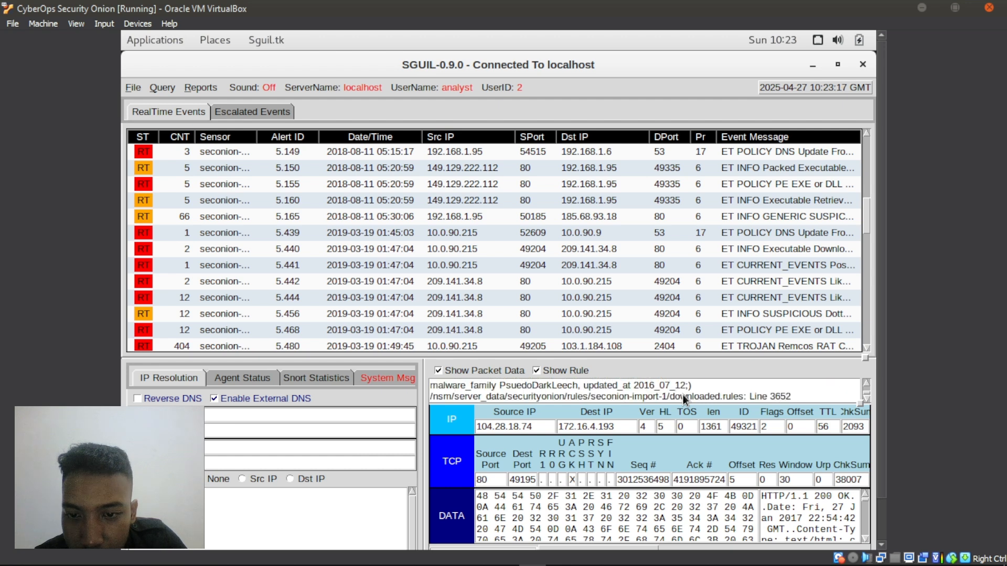
scroll(681, 394, "up", 3)
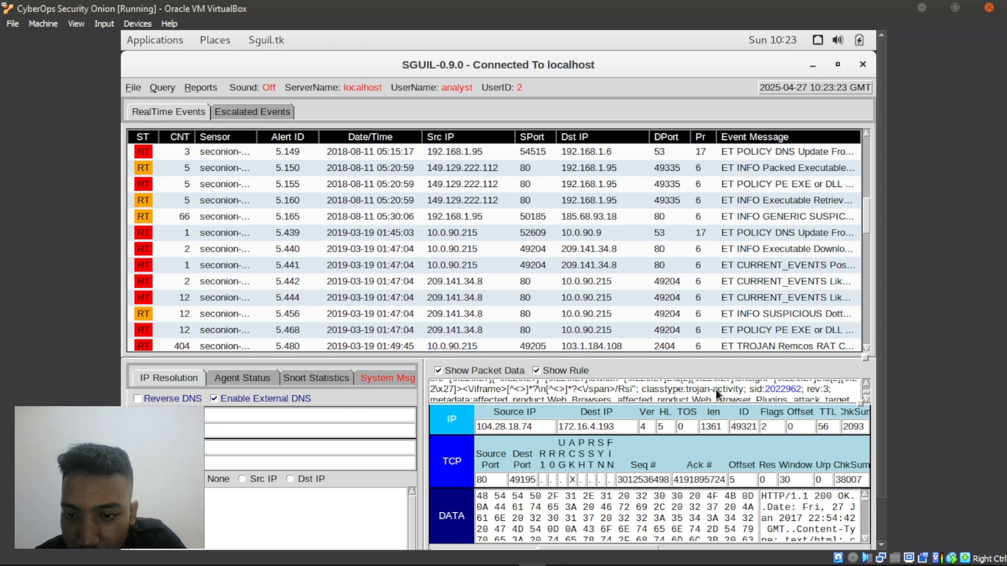
scroll(716, 389, "up", 1)
scroll(716, 389, "up", 1)
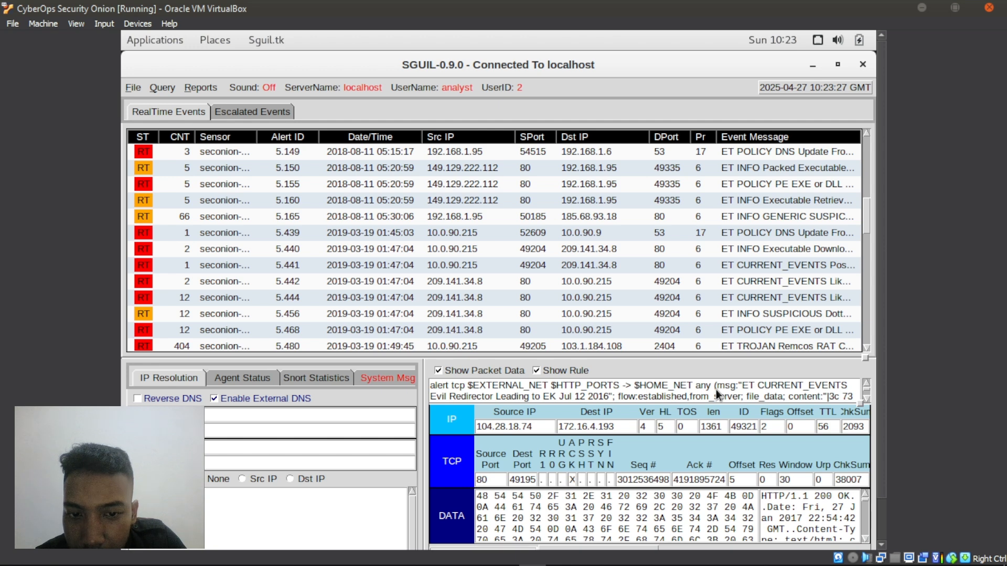
scroll(716, 389, "down", 2)
scroll(716, 389, "down", 2)
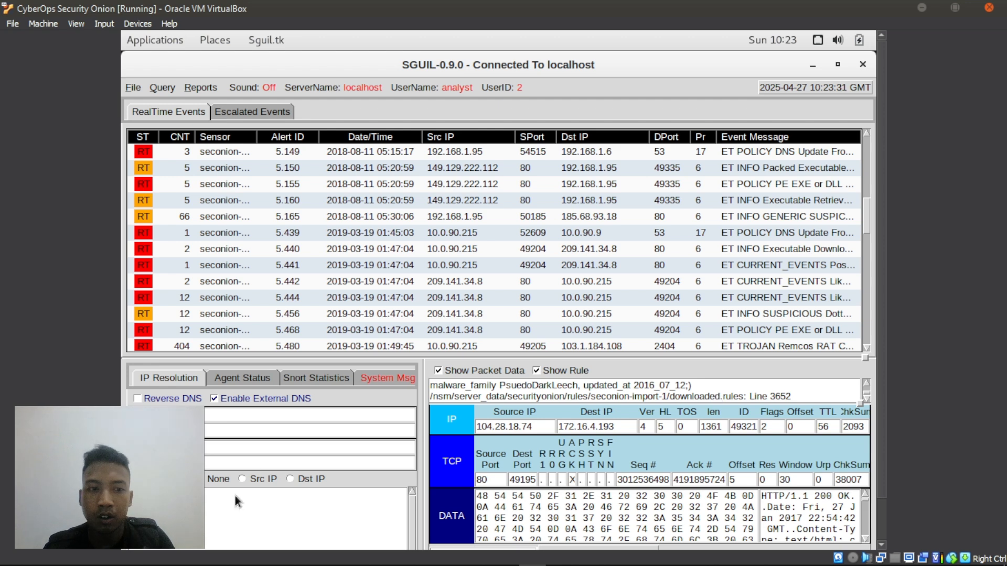
- Add 'Exploit Kit' as the exploit kit answer in the lab PDF
left_click(151, 557)
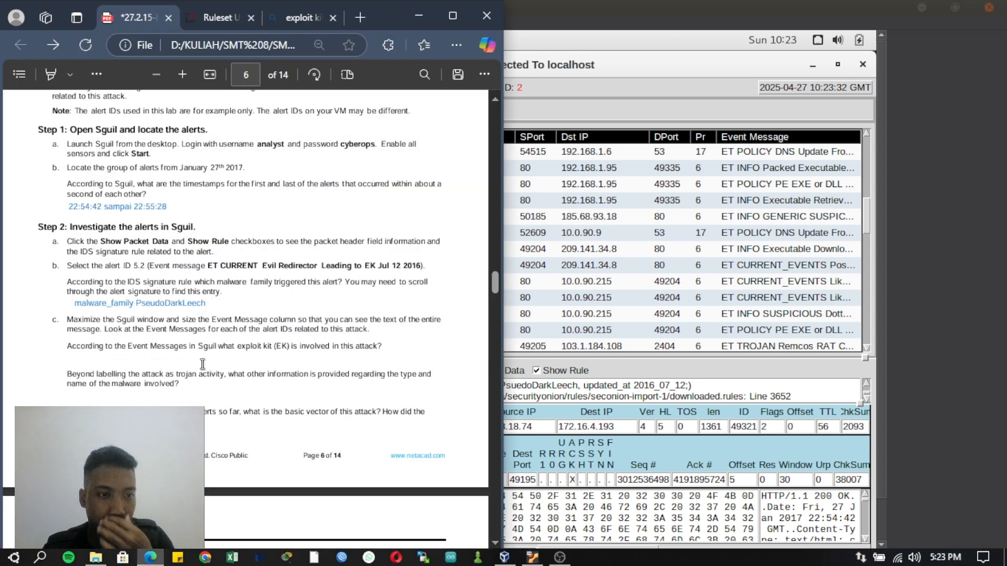
right_click(68, 357)
left_click(126, 68)
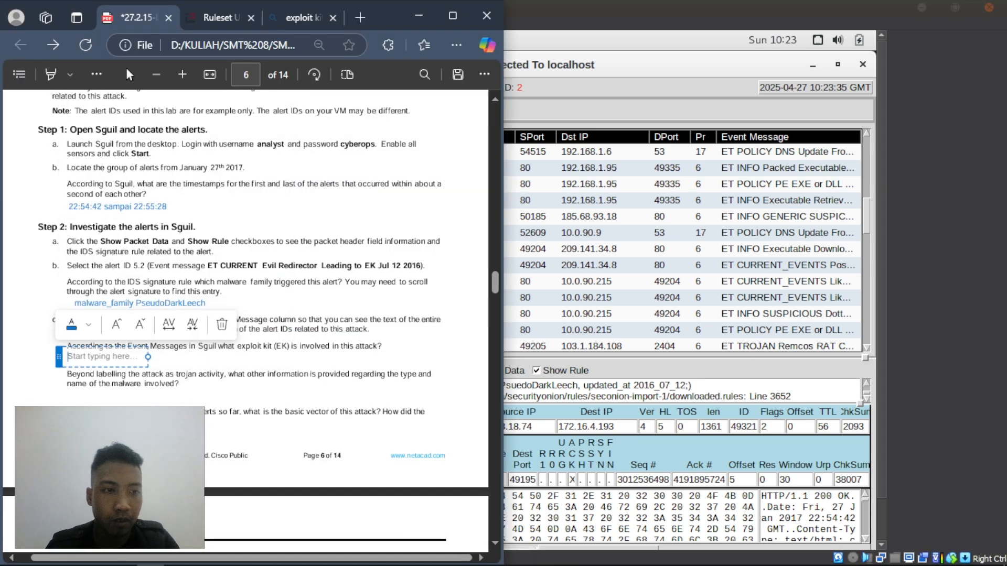
type("Explo")
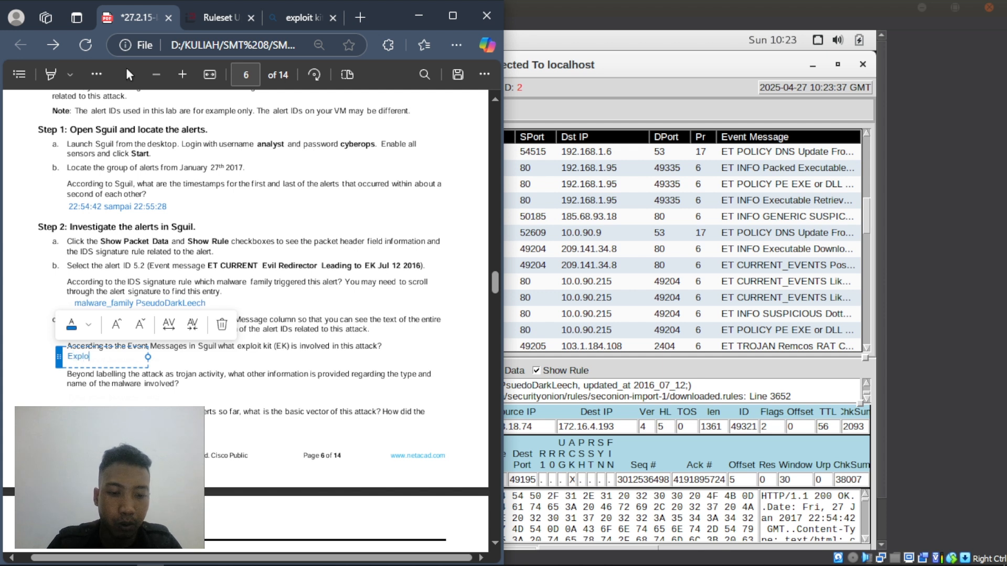
type("it Kit")
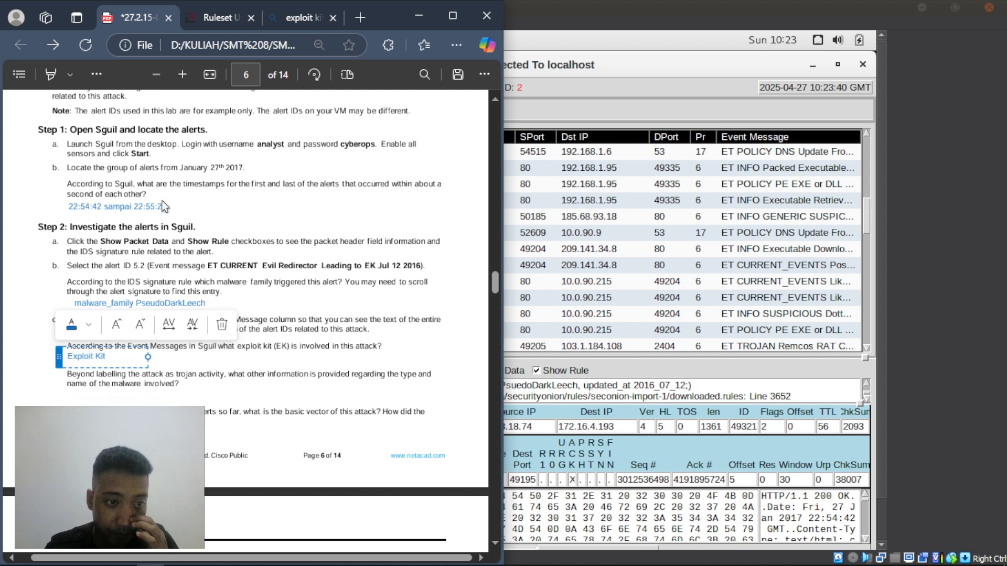
left_click(138, 395)
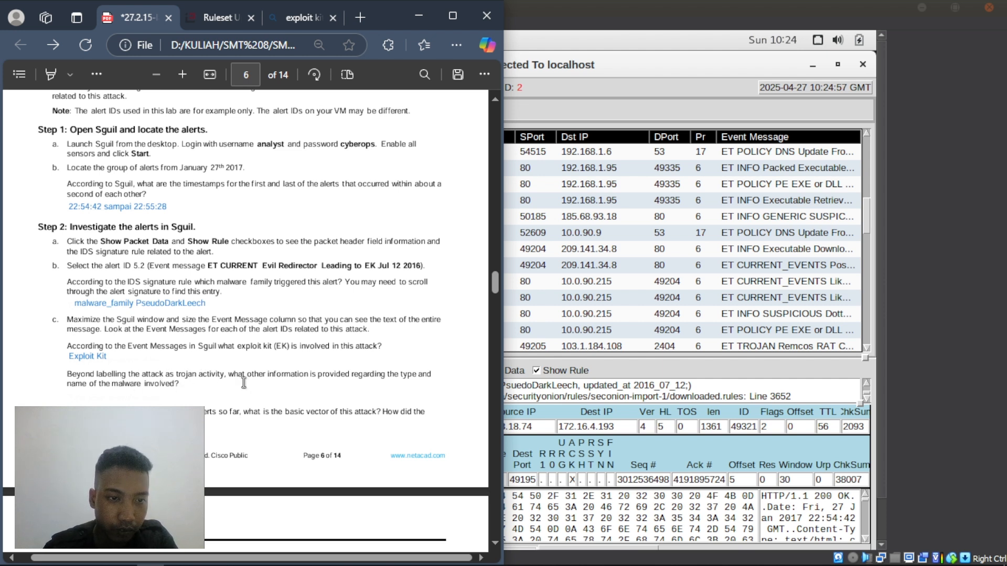
- Select the 'what other information' words in the next question, then return to Sguil
left_click_drag(234, 377, 308, 379)
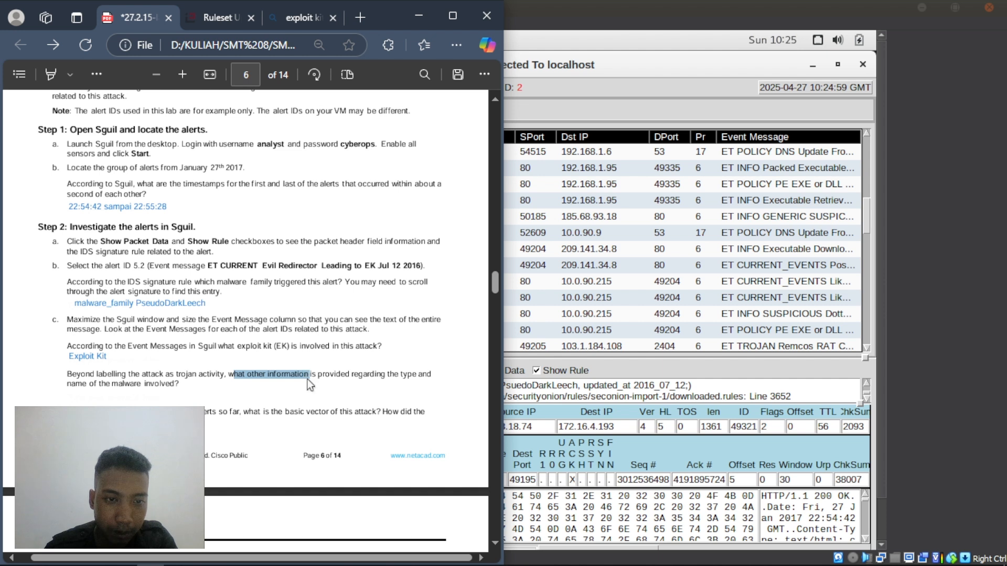
left_click(285, 393)
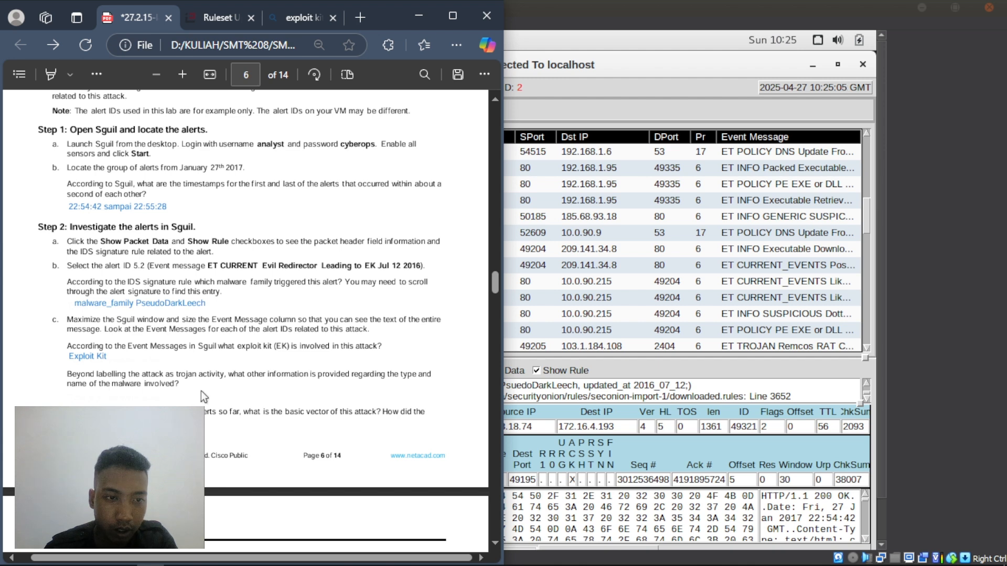
left_click(719, 394)
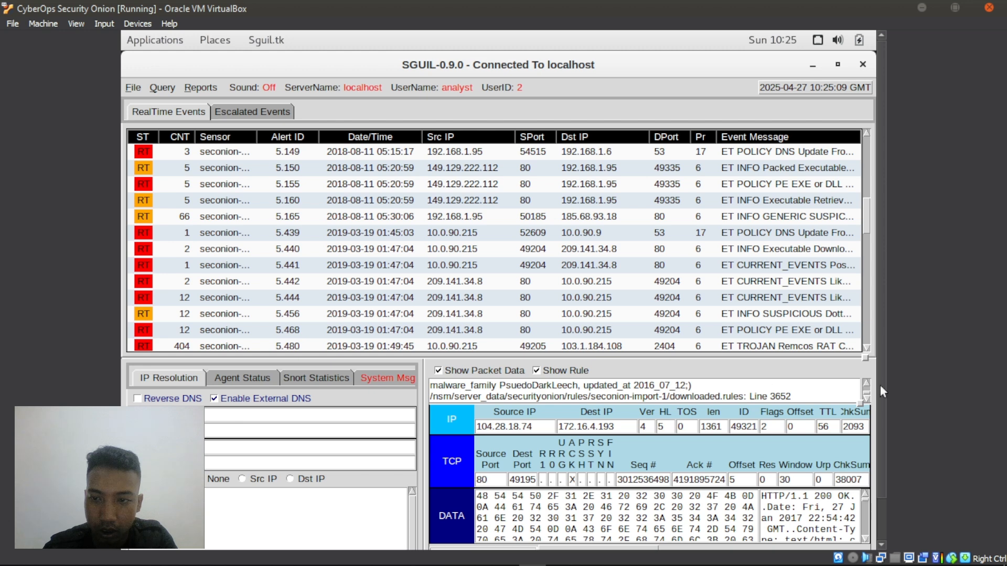
- Check Sguil's rule text for classtype:trojan-activity and sid:2022962, then bring the lab PDF forward
scroll(823, 388, "up", 5)
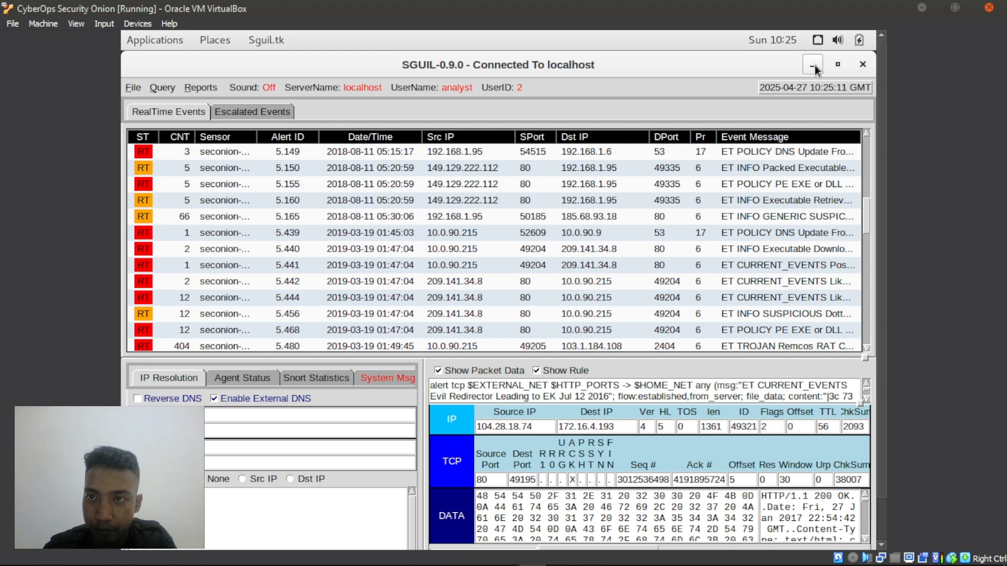
scroll(666, 395, "down", 2)
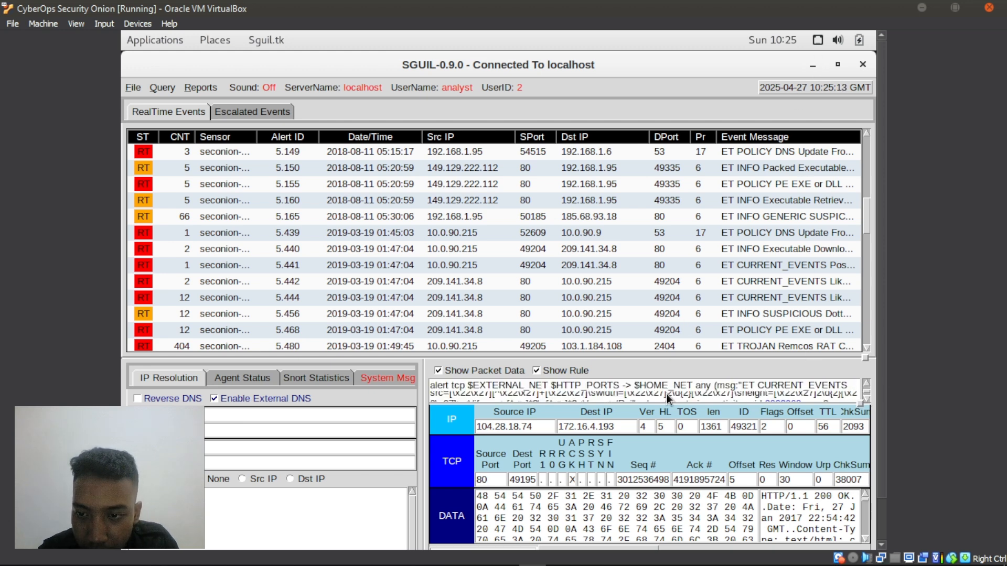
scroll(666, 394, "down", 5)
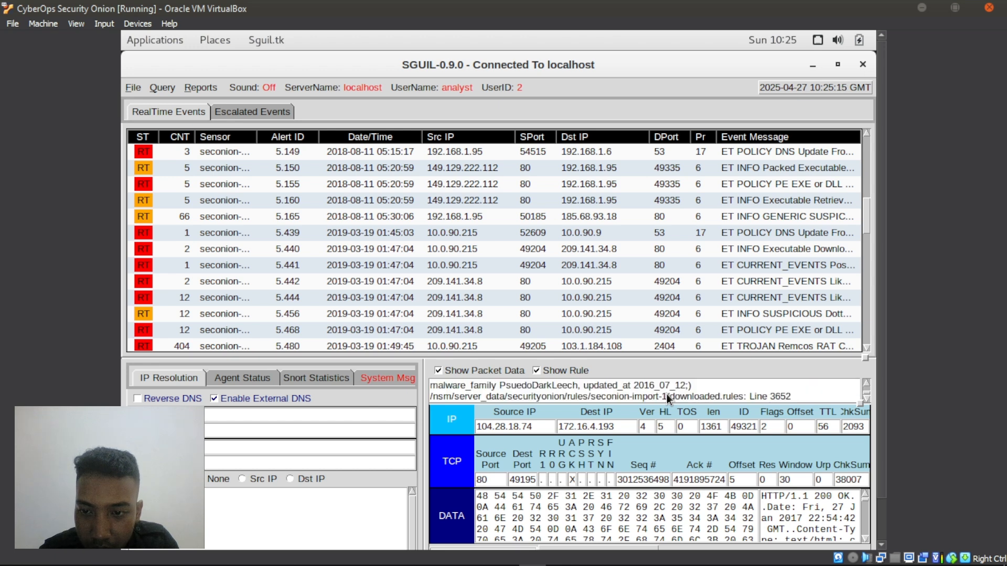
scroll(666, 394, "up", 2)
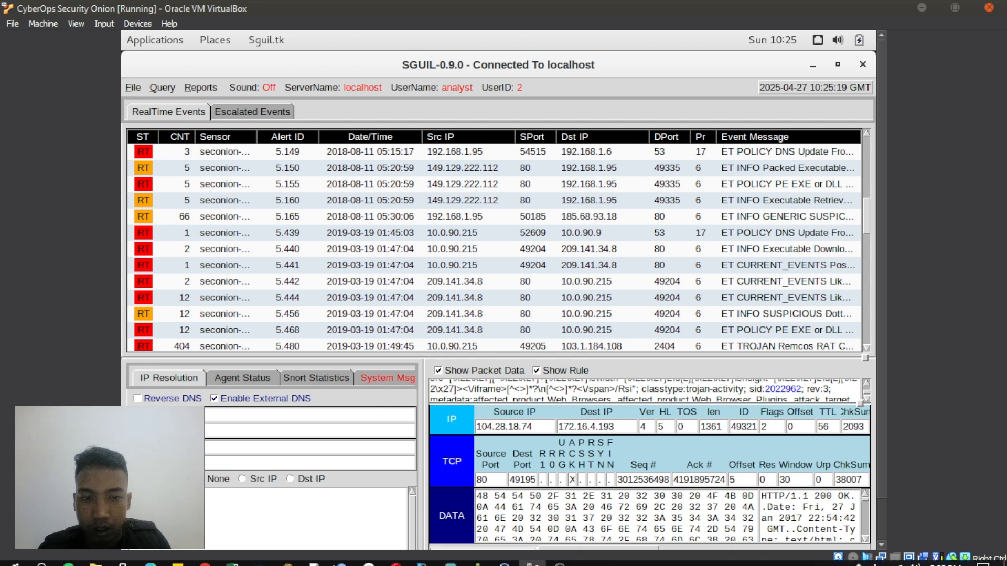
left_click(151, 559)
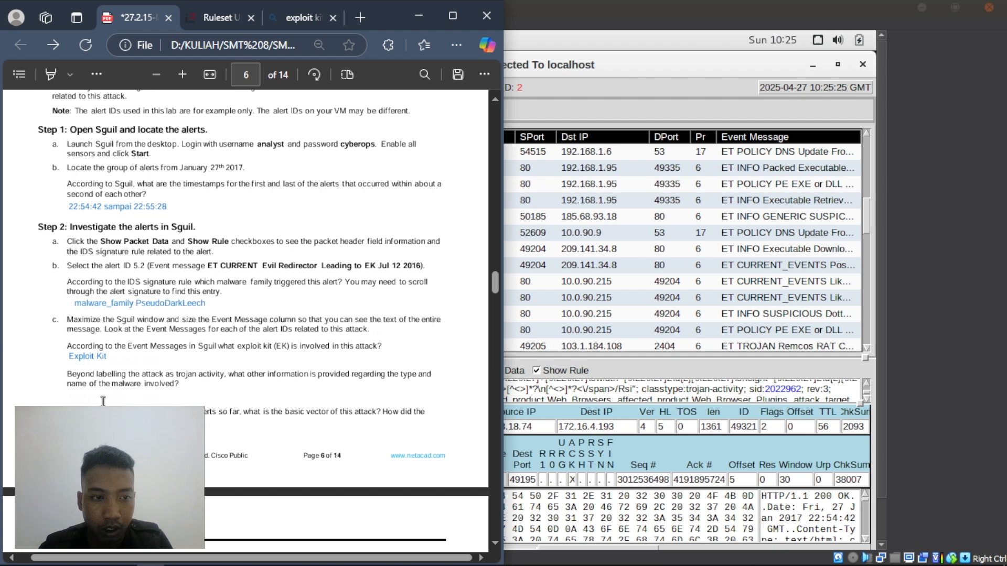
- Add 'ransomware' as the malware-type answer in the PDF and switch back to Sguil
right_click(73, 392)
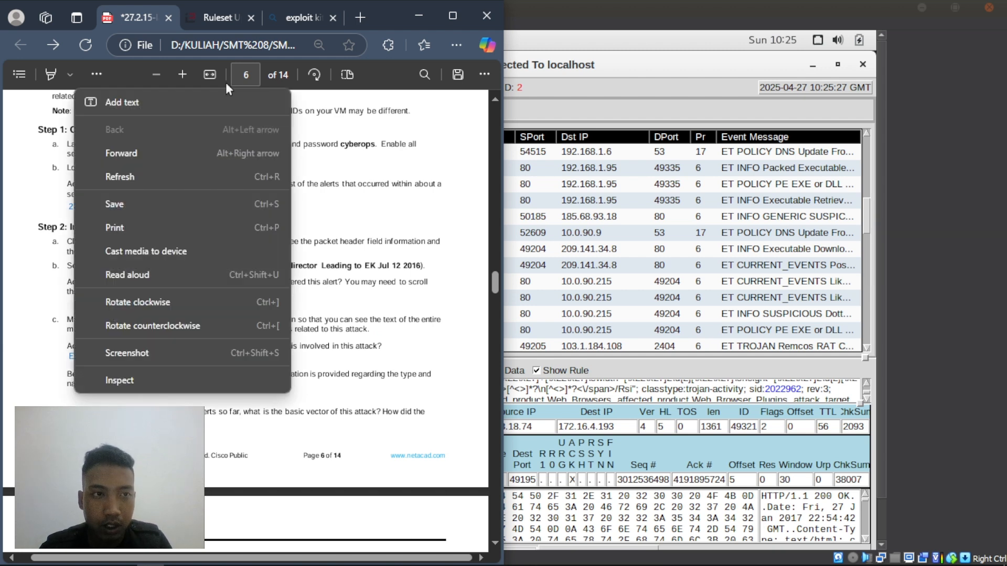
left_click(138, 99)
type("r")
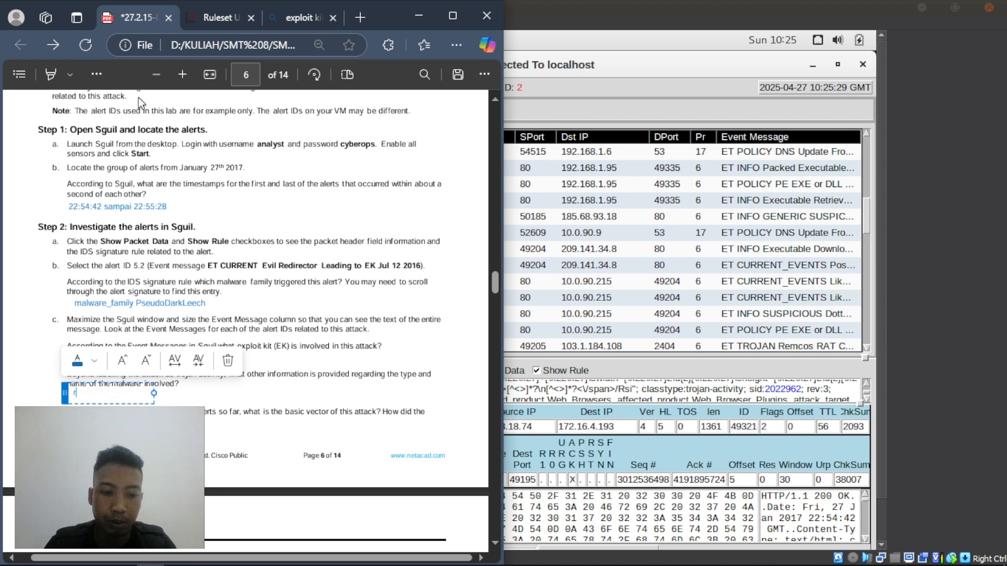
type("ansomwa")
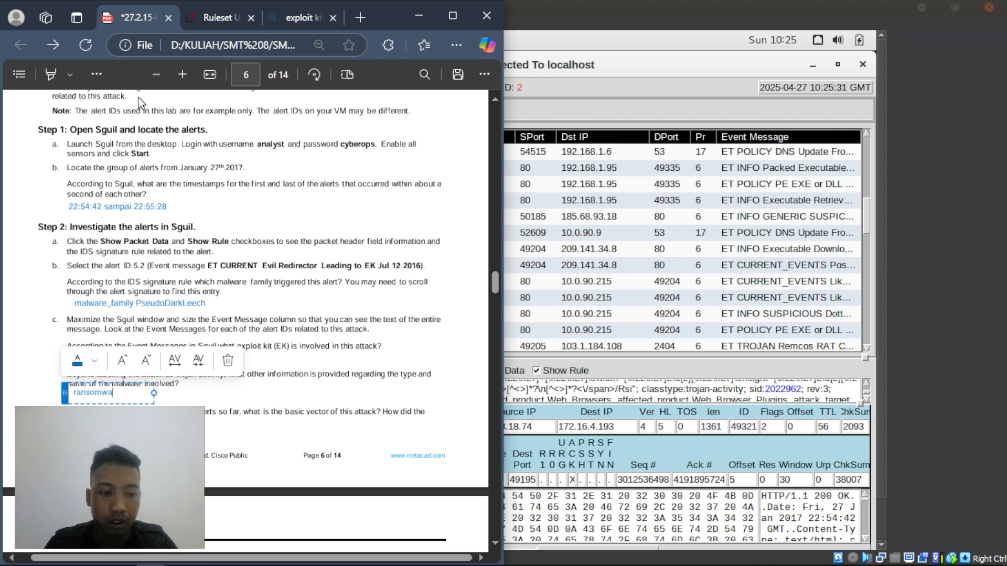
type("re")
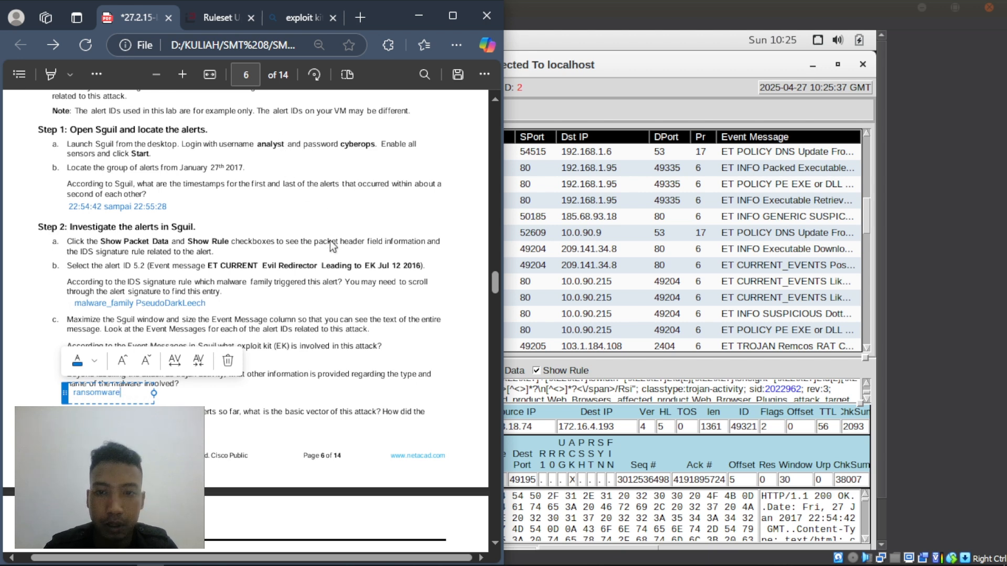
left_click(643, 390)
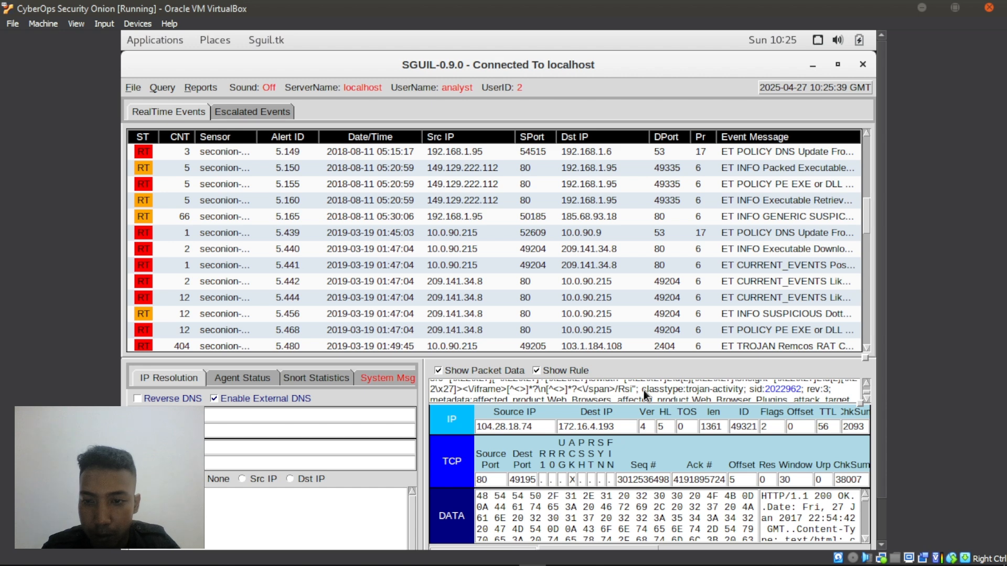
- Scroll through Sguil's rule, packet data and event list, then bring the lab PDF back
scroll(643, 390, "up", 3)
scroll(644, 390, "down", 1)
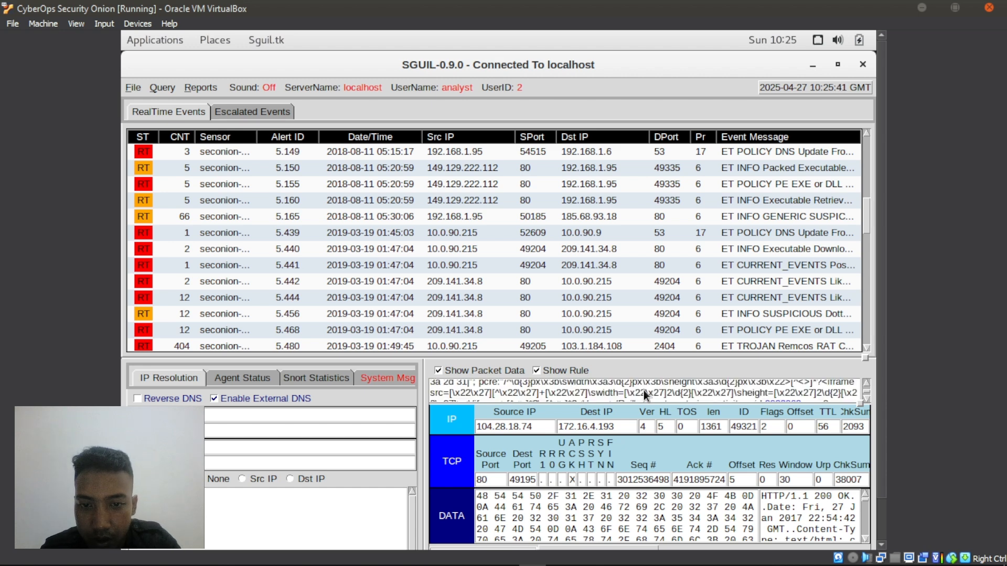
scroll(643, 394, "down", 2)
scroll(645, 395, "down", 1)
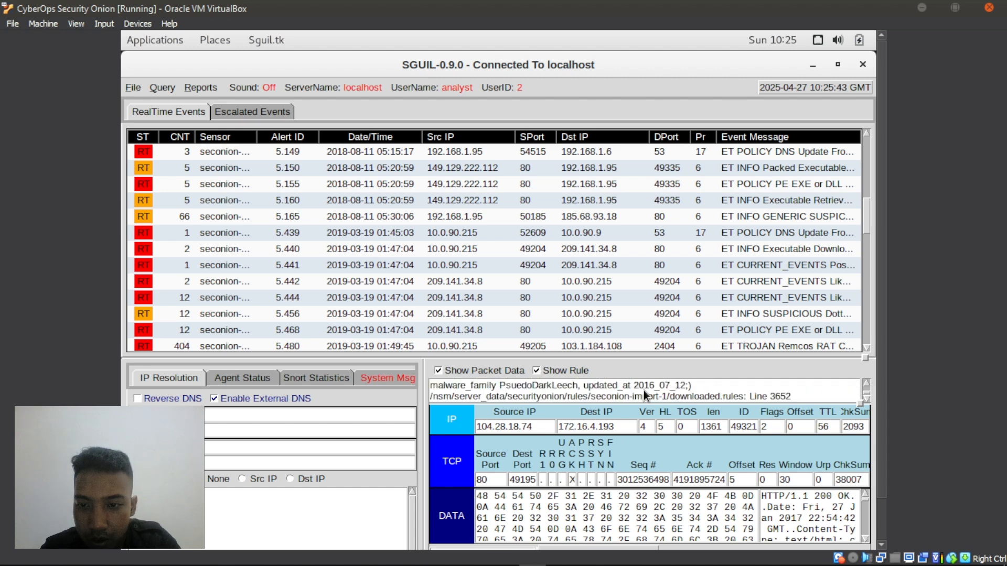
scroll(651, 498, "down", 3)
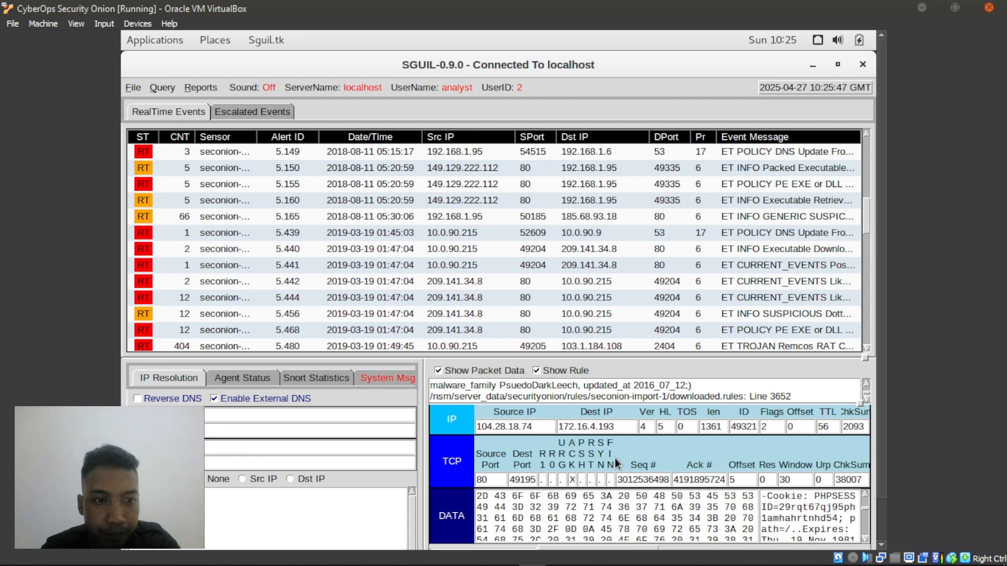
scroll(735, 295, "up", 3)
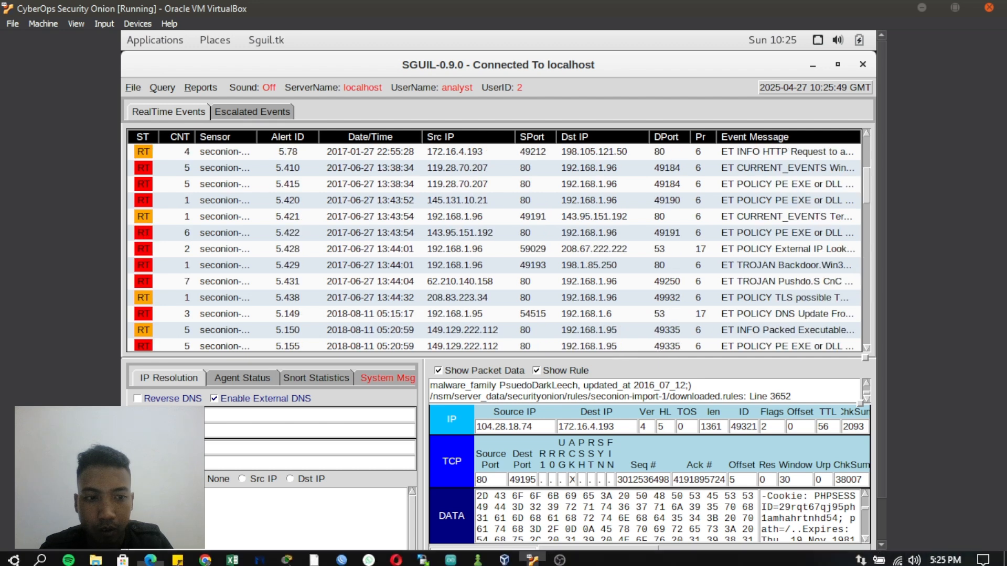
left_click(150, 557)
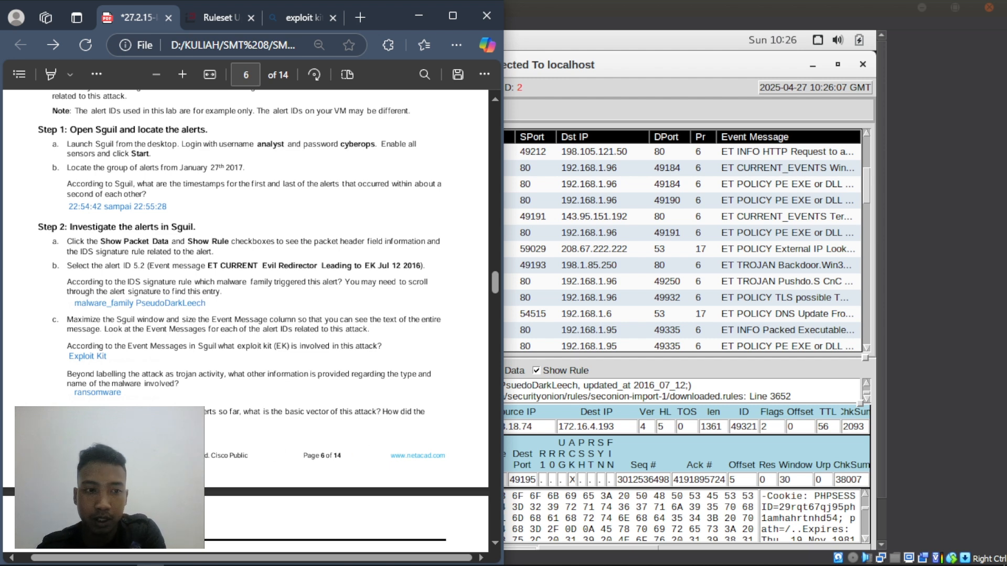
- Add the Indonesian answer: accessible malware-laden content, social engineering targeting user psychology
right_click(67, 449)
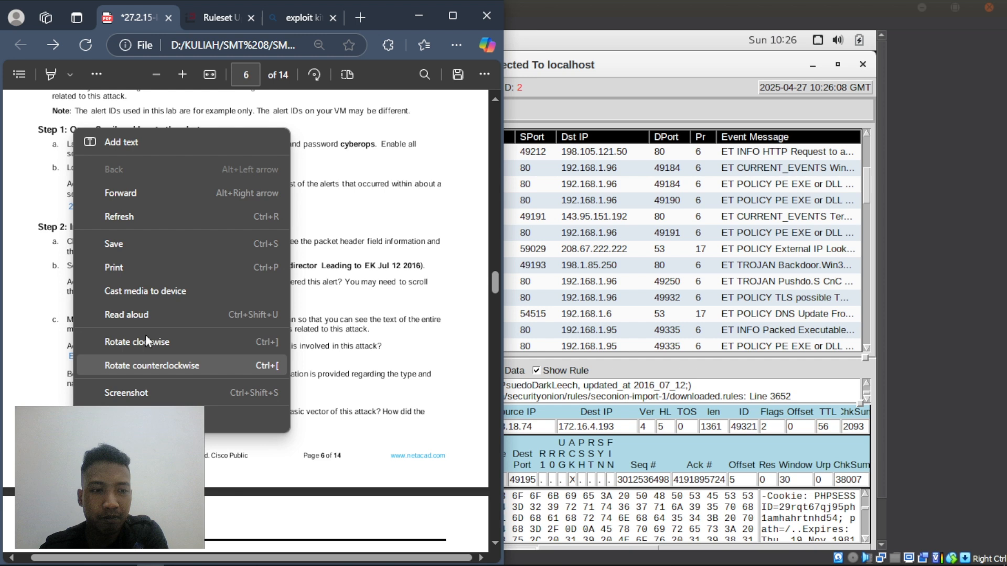
left_click(123, 147)
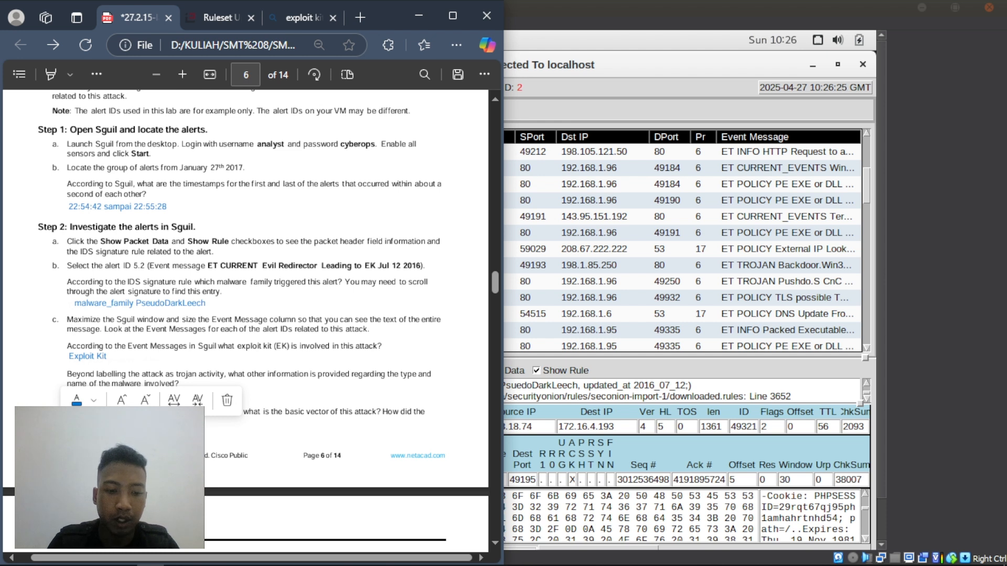
type("g")
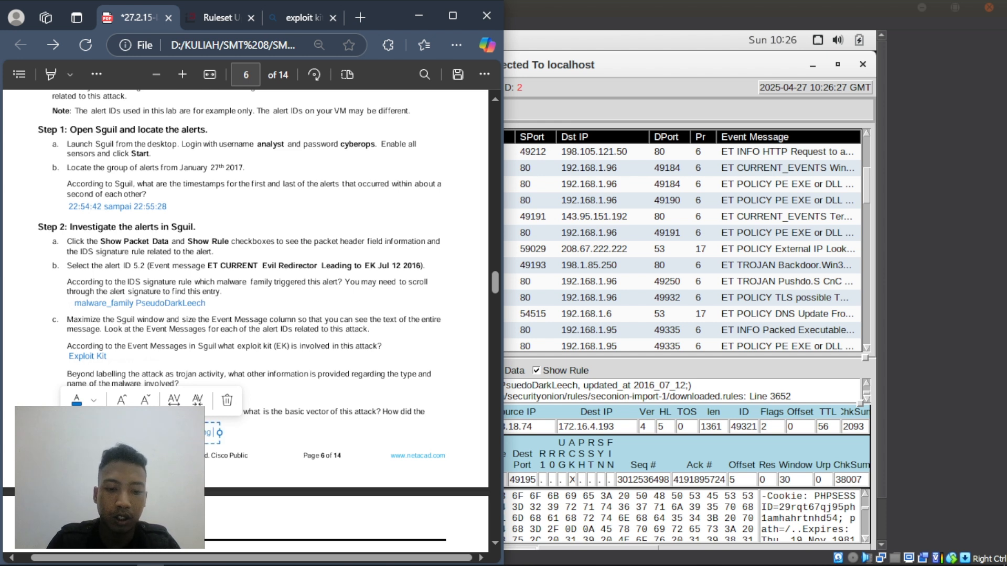
type(" bisa diakses dan")
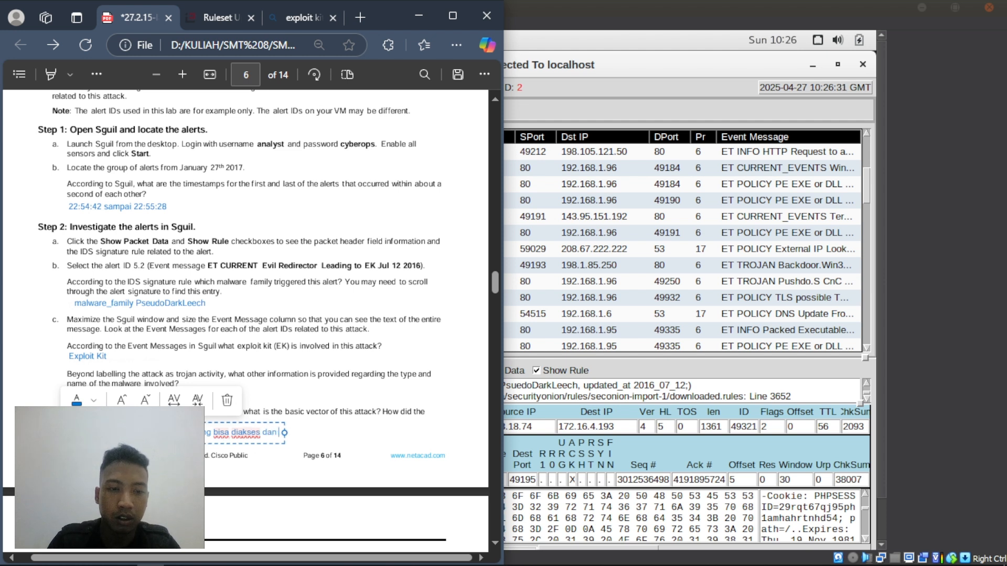
type(" mengan")
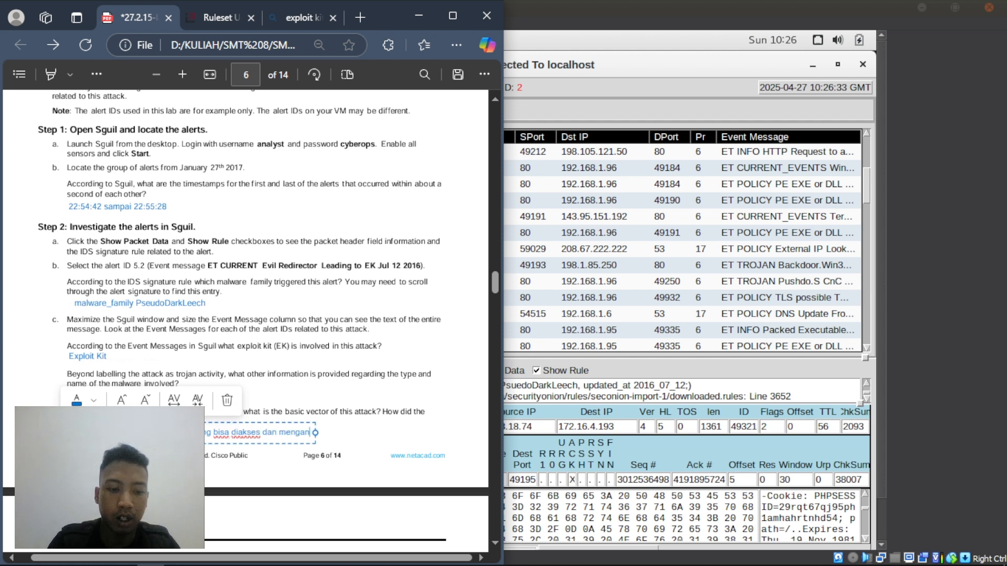
type("dung mal")
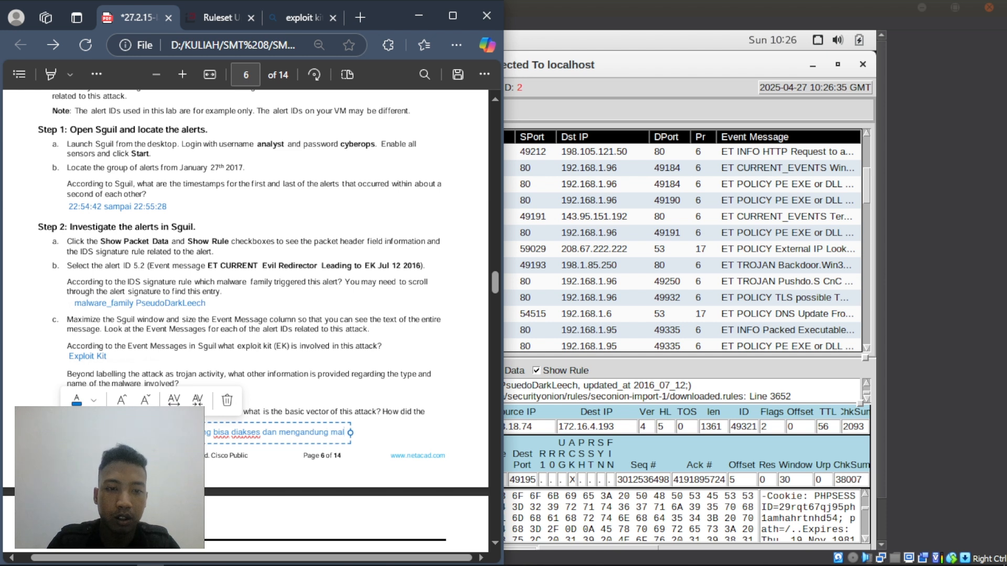
type("ware")
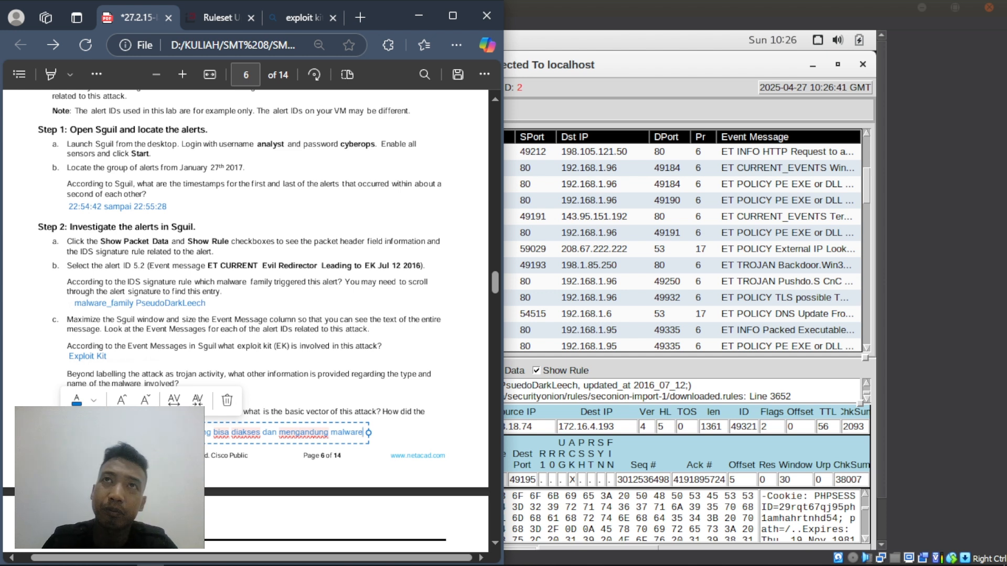
type(".")
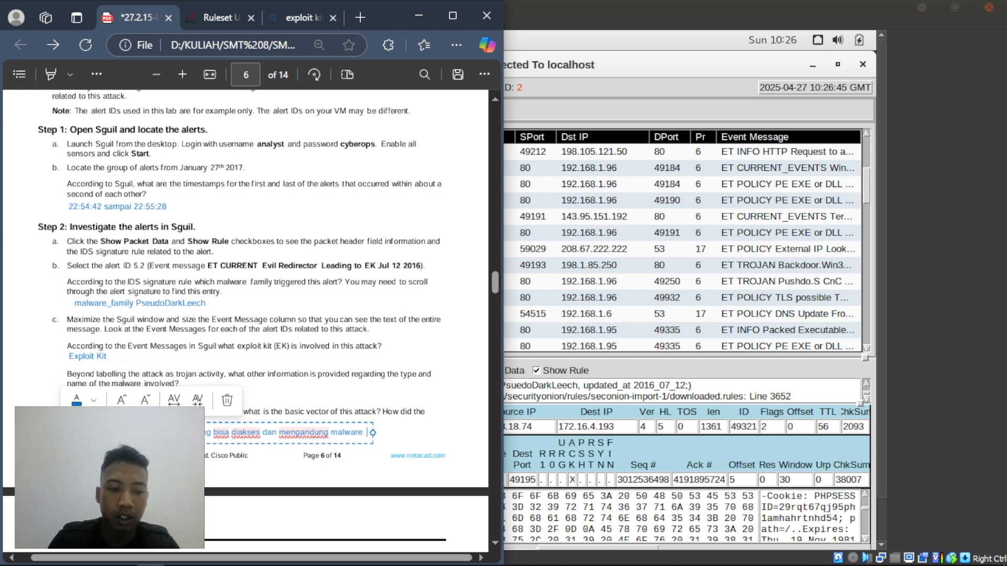
type(" Bagian dari")
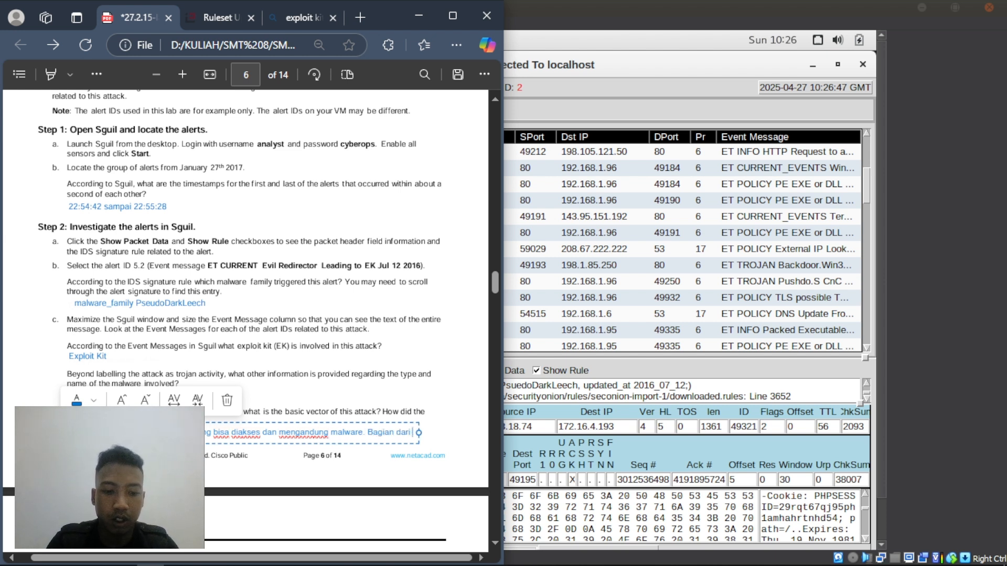
type(" social")
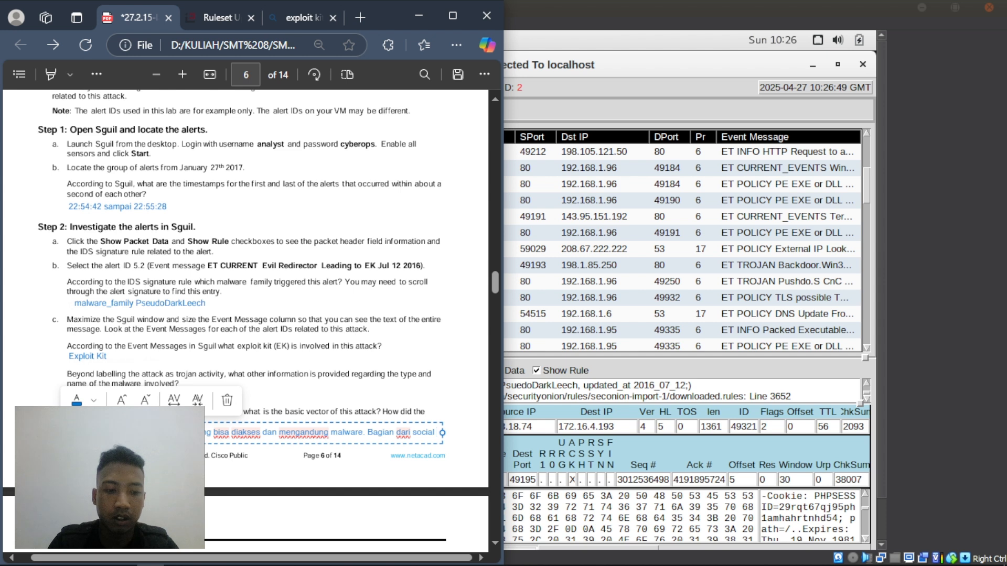
type(" engineering")
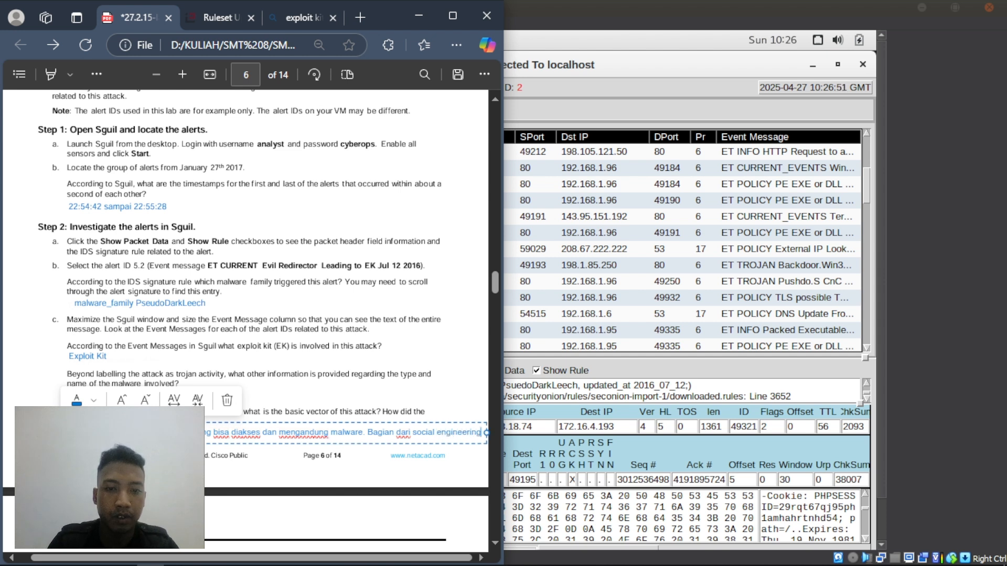
type(".")
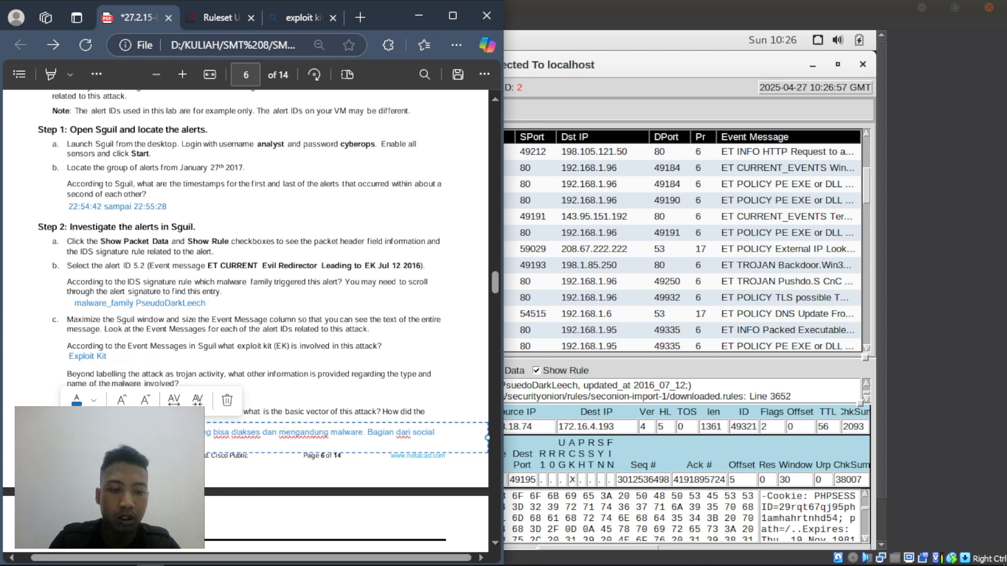
type("ngn")
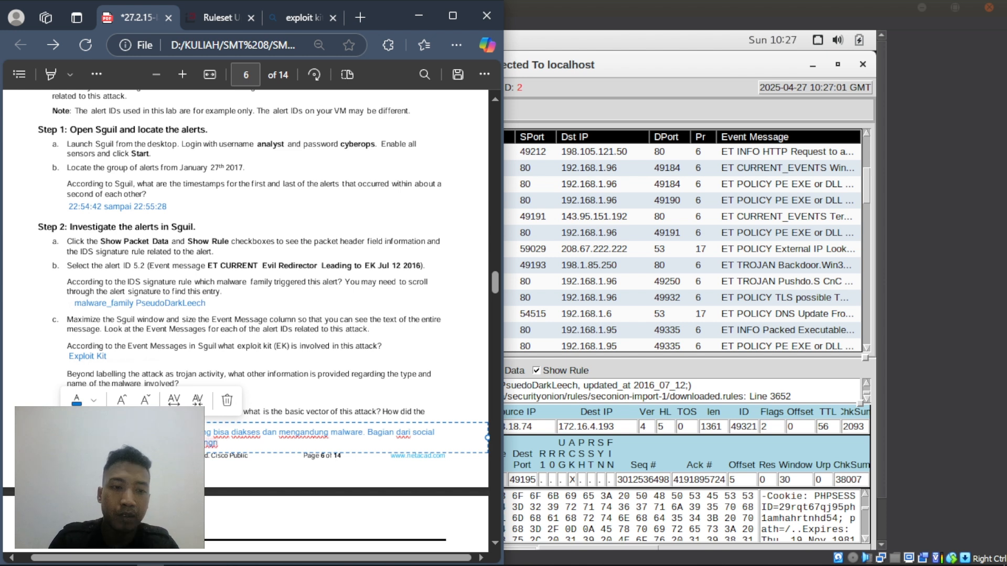
key("BackSpace")
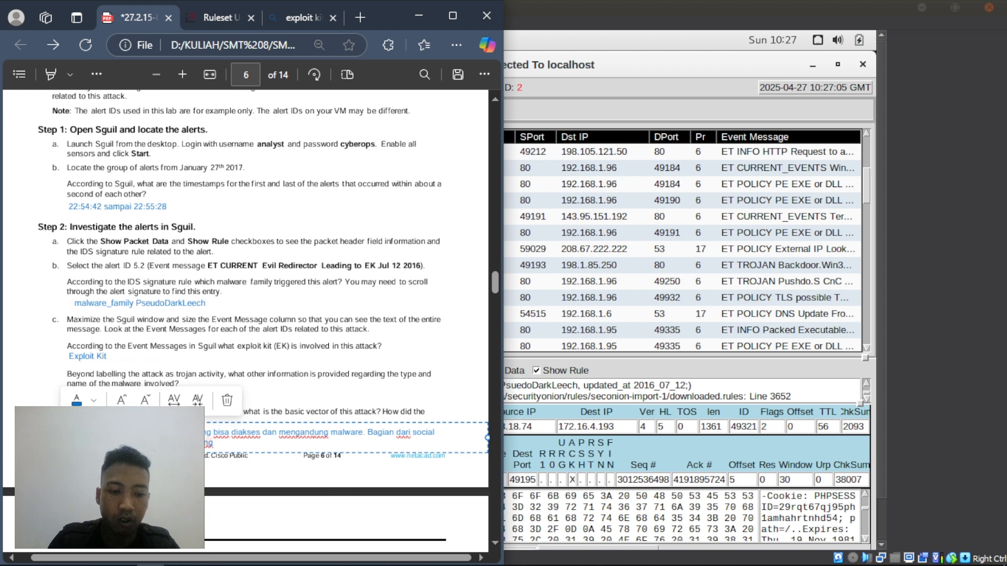
type("psikologi")
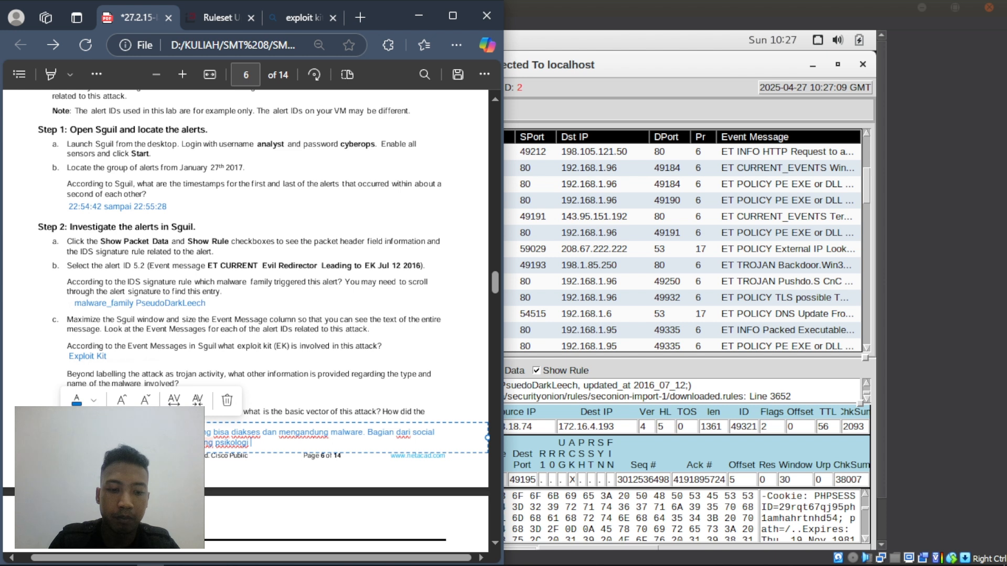
type(" pengguna")
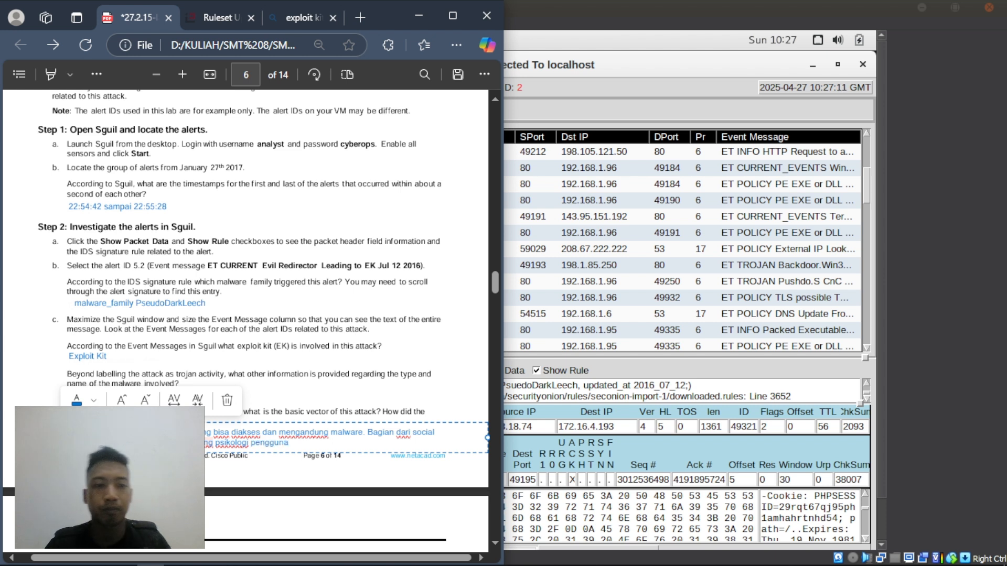
left_click(341, 401)
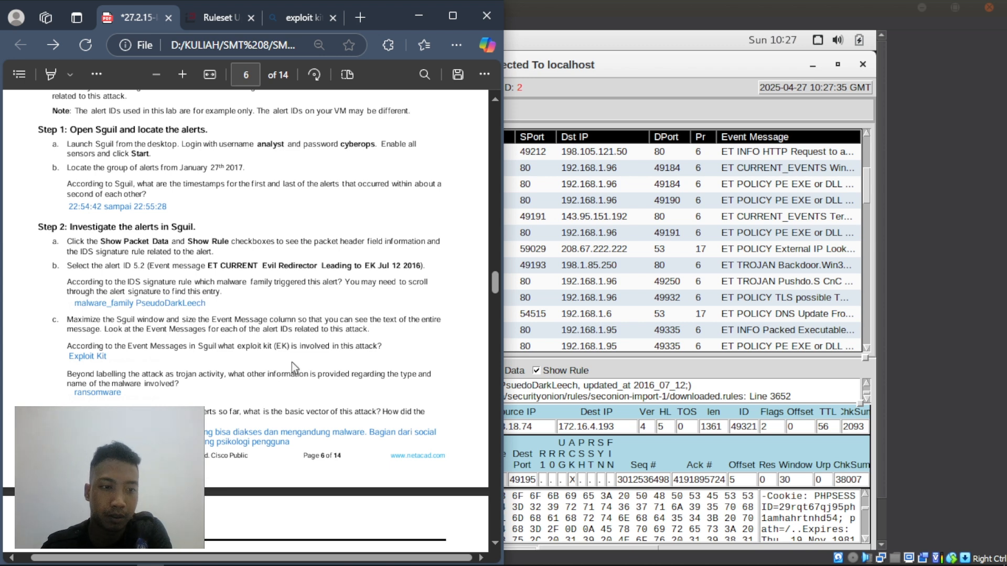
- Snap the lab PDF left and the Security Onion VM right, scrolling Sguil up to alert 5.2
scroll(311, 376, "down", 5)
scroll(310, 375, "down", 3)
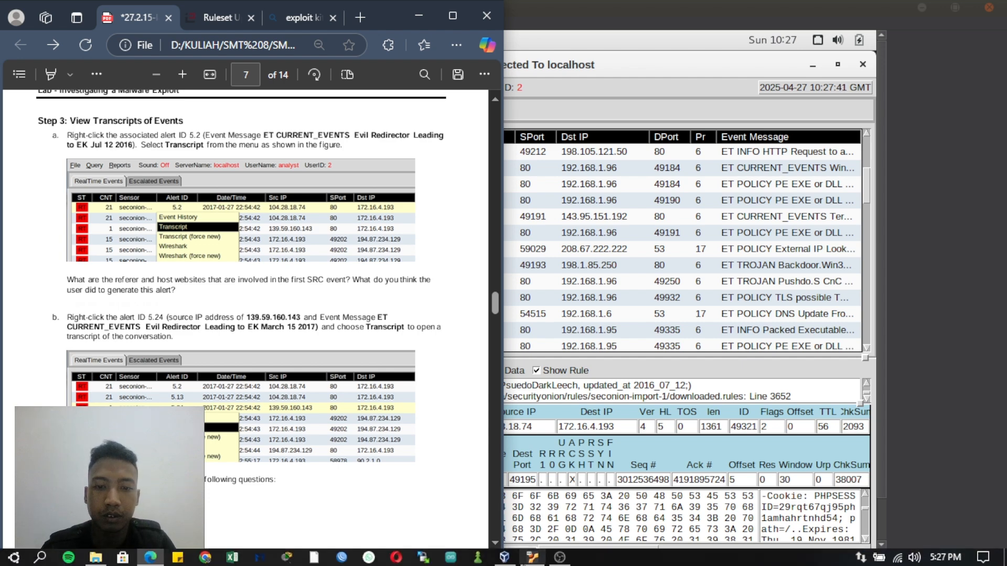
left_click(556, 559)
left_click(557, 559)
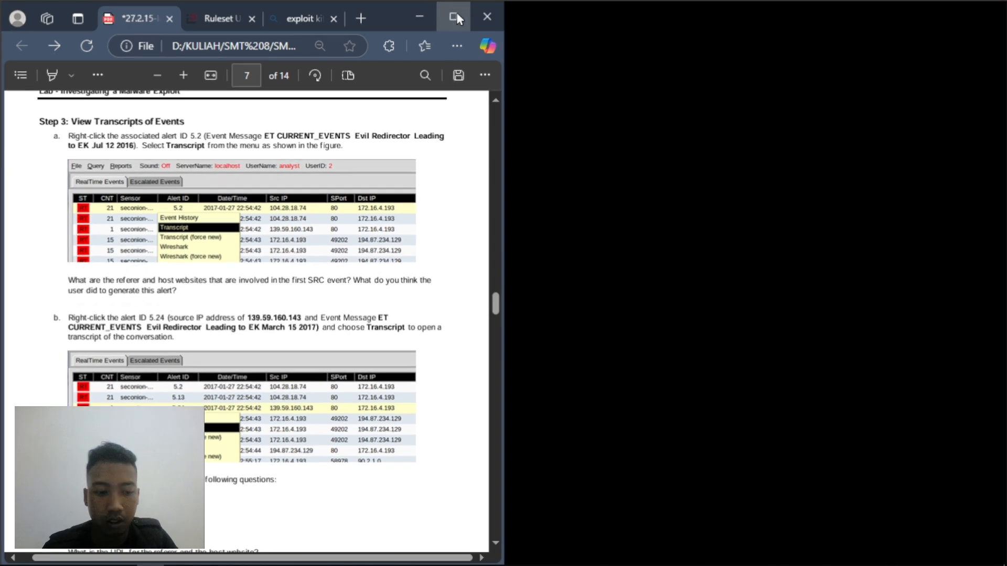
left_click(456, 15)
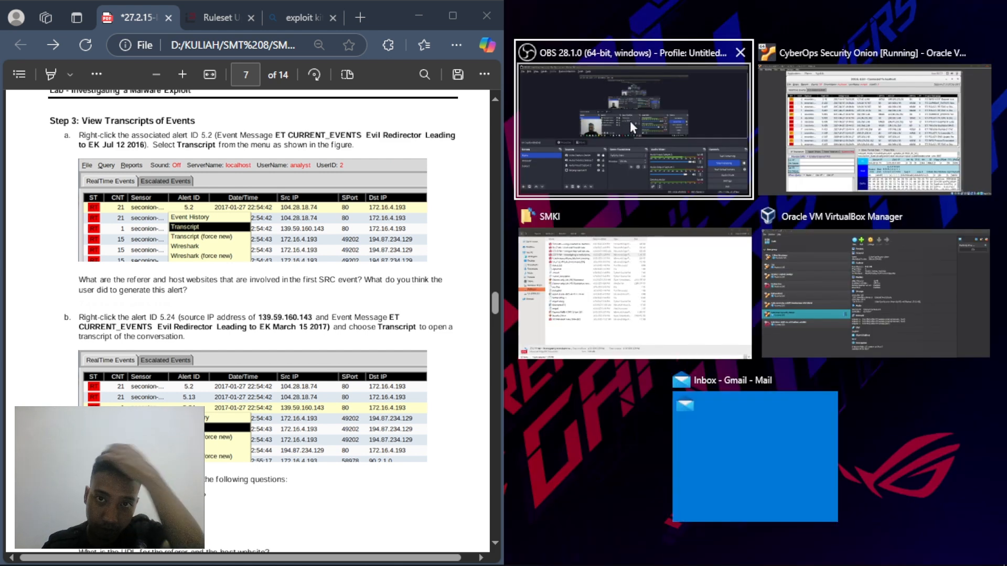
left_click(839, 142)
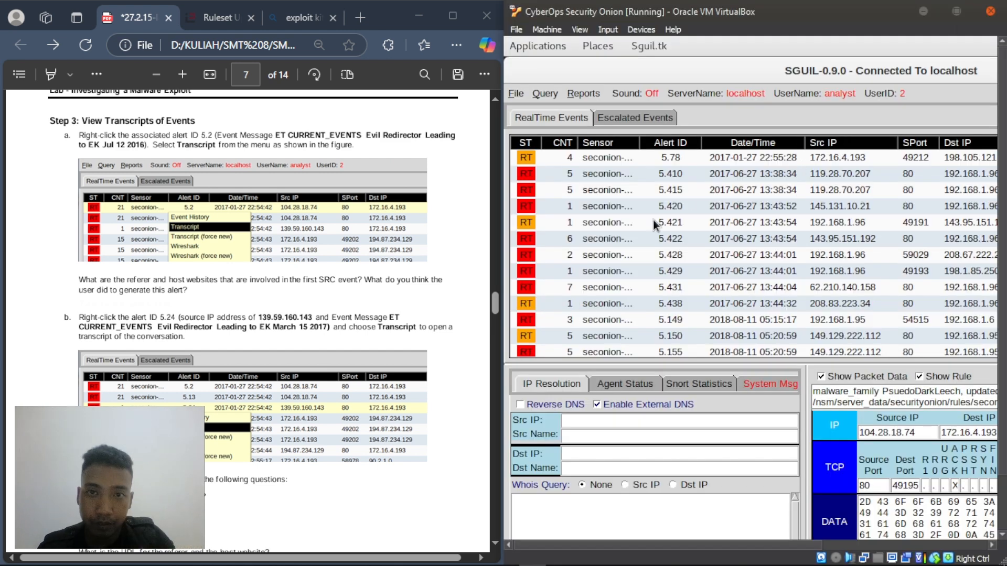
scroll(651, 219, "up", 5)
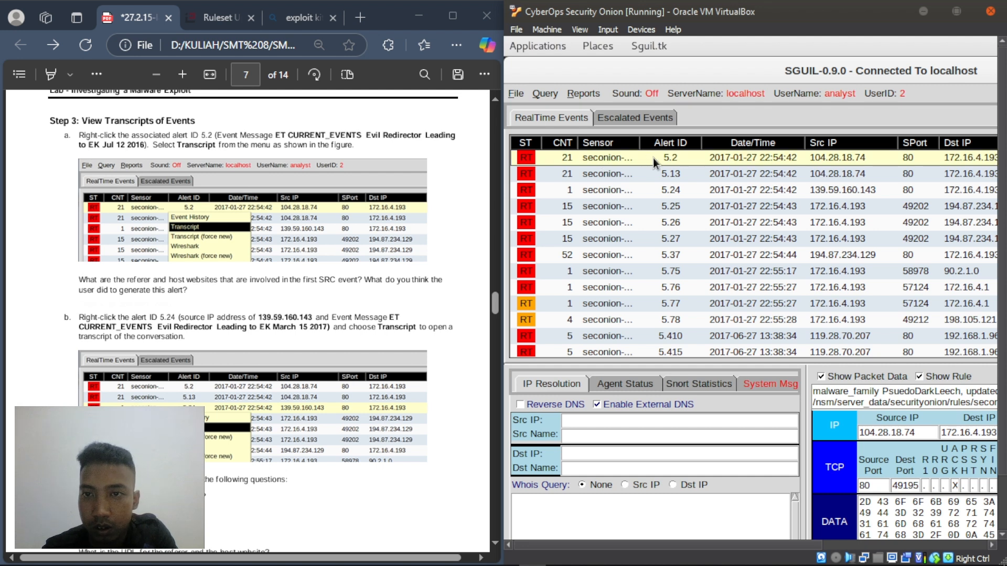
right_click(669, 157)
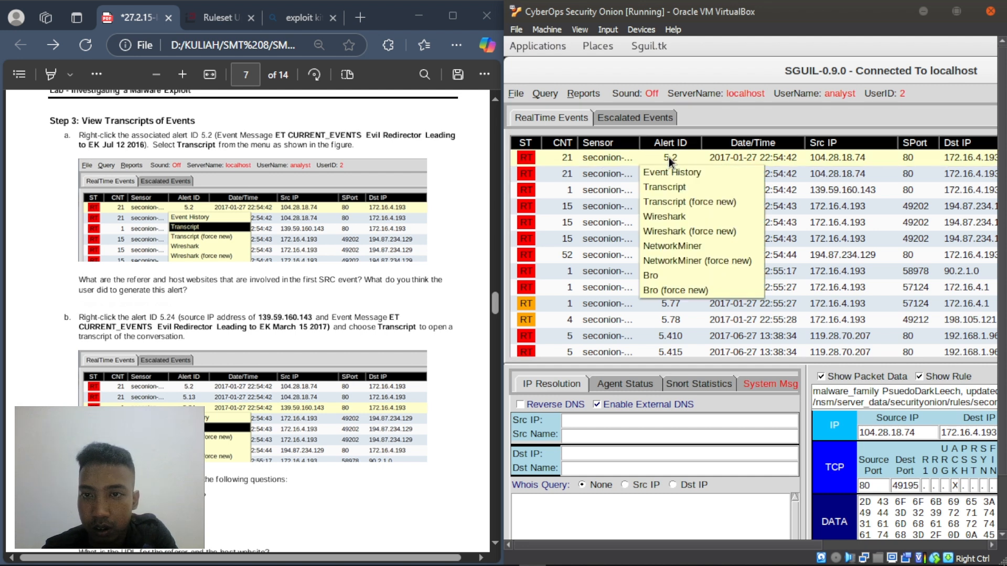
left_click(679, 192)
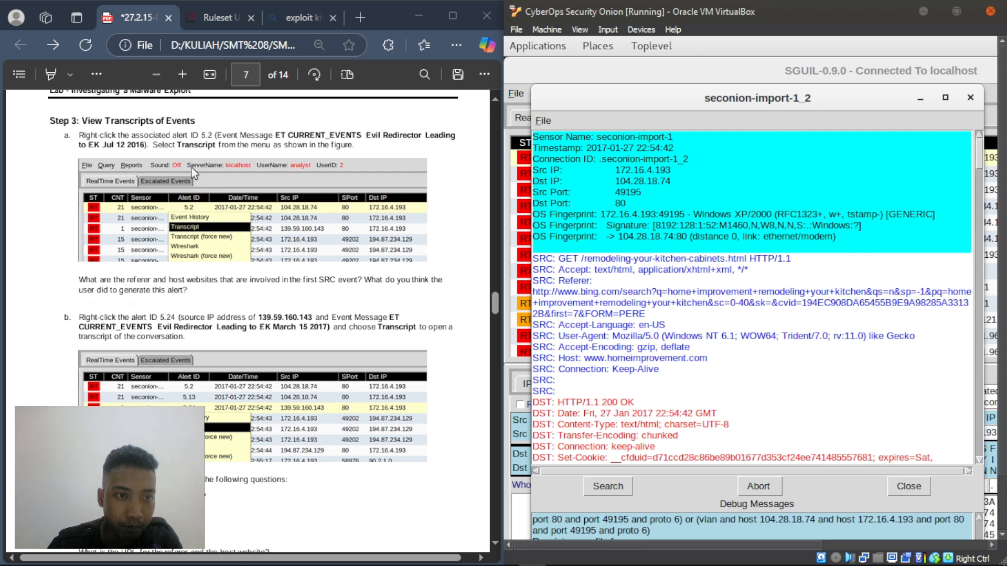
scroll(191, 168, "down", 3)
scroll(191, 168, "up", 2)
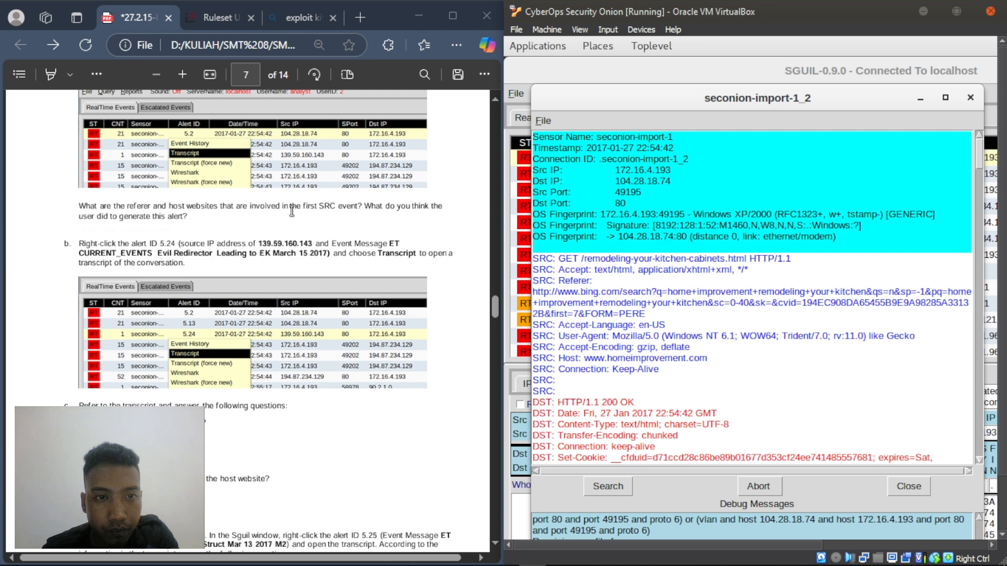
- Re-read the Step 3a referer and host question in the lab PDF
left_click(190, 226)
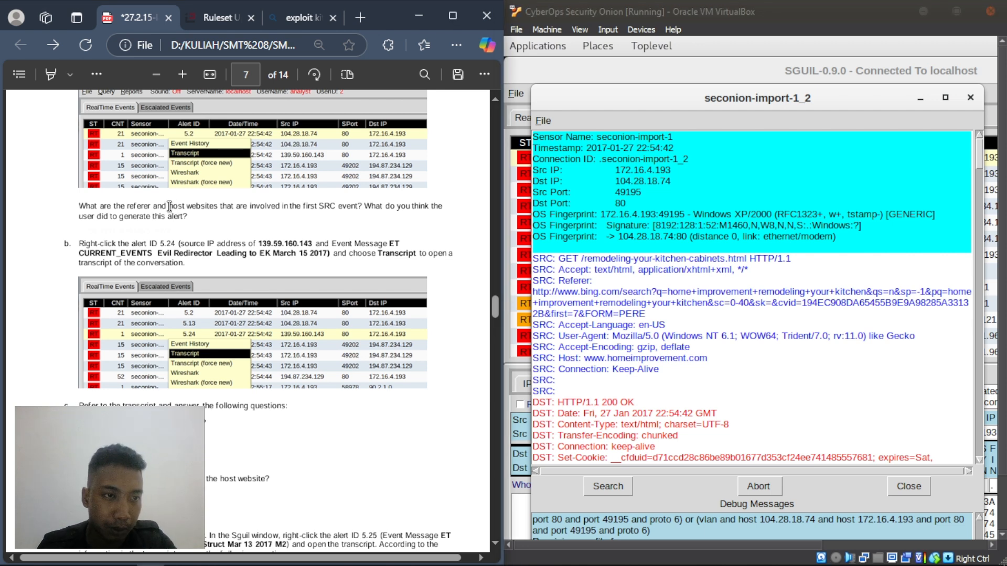
scroll(197, 194, "up", 2)
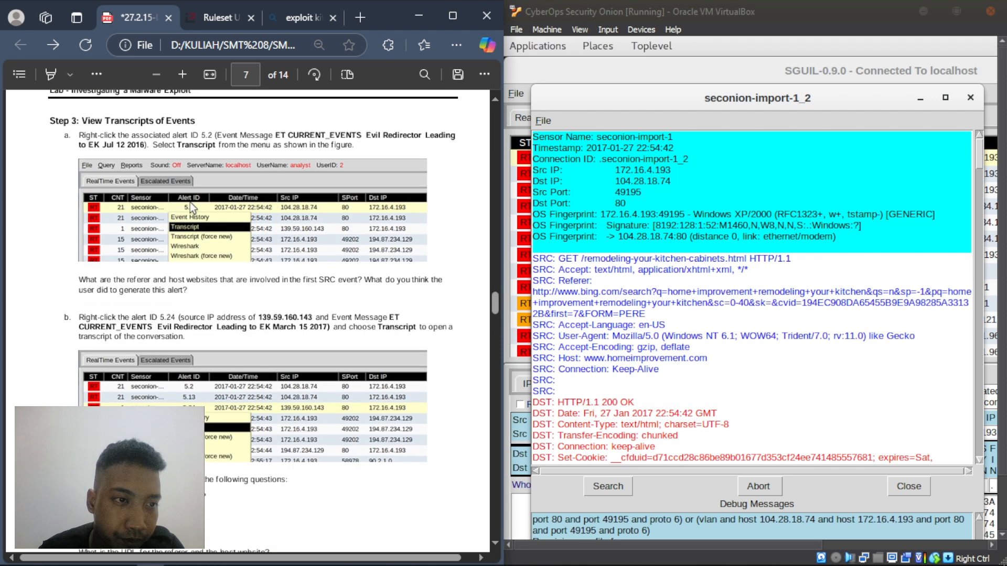
left_click_drag(81, 277, 352, 284)
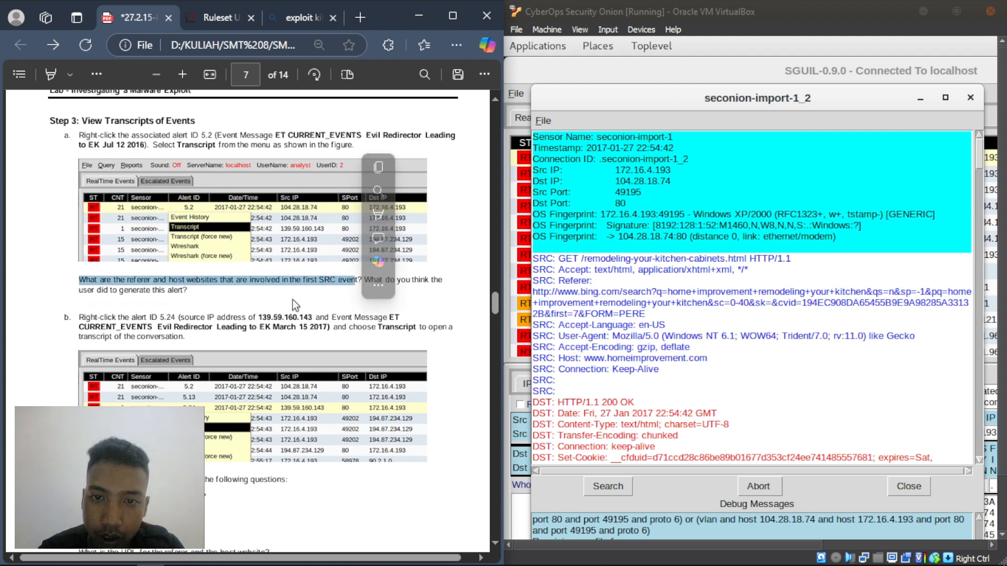
left_click(345, 290)
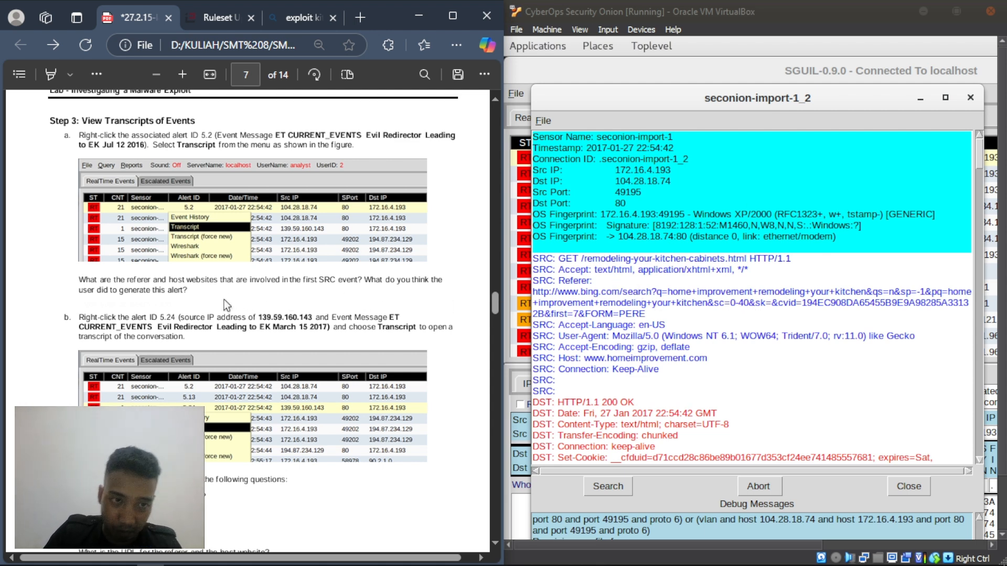
scroll(169, 295, "up", 5)
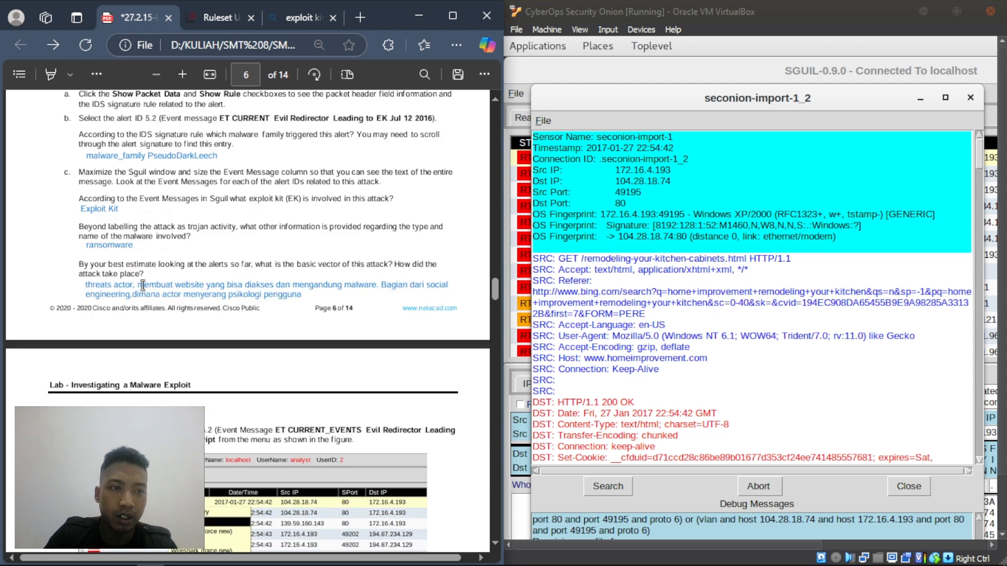
scroll(211, 304, "down", 5)
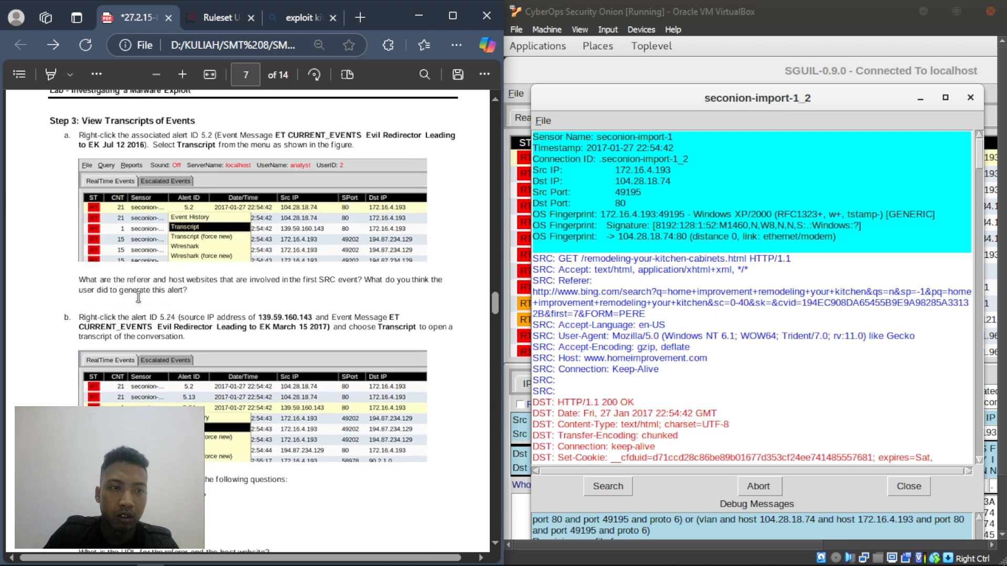
scroll(86, 304, "up", 2)
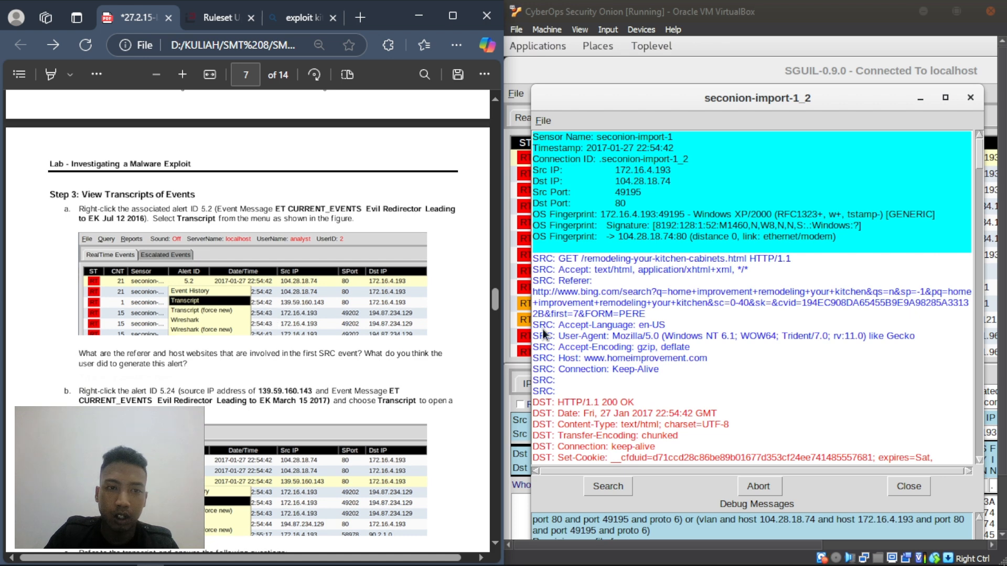
- Add a text note below the question: the user searched Bing for 'home improvement remodelling your kitchen'
right_click(79, 371)
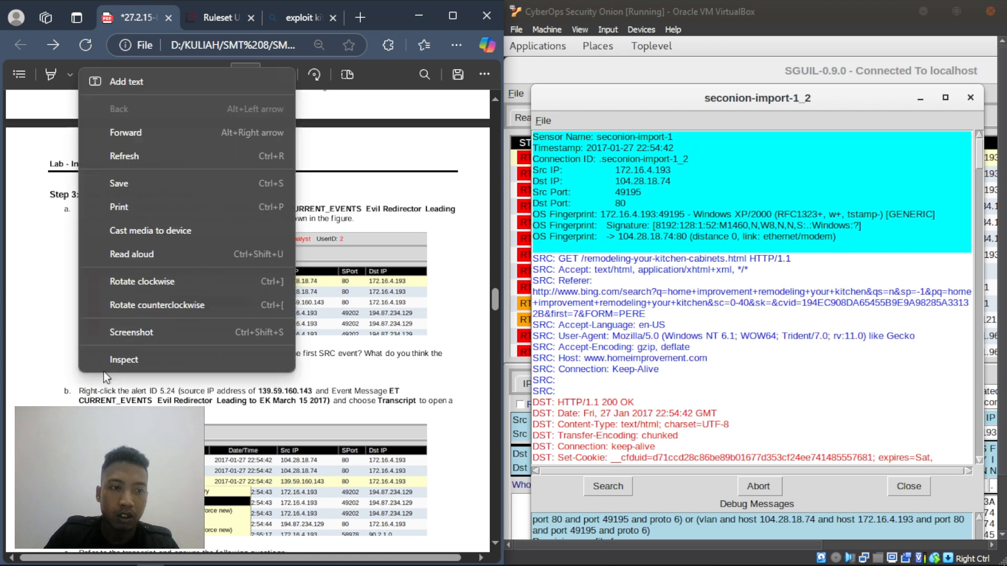
left_click(161, 84)
type("us")
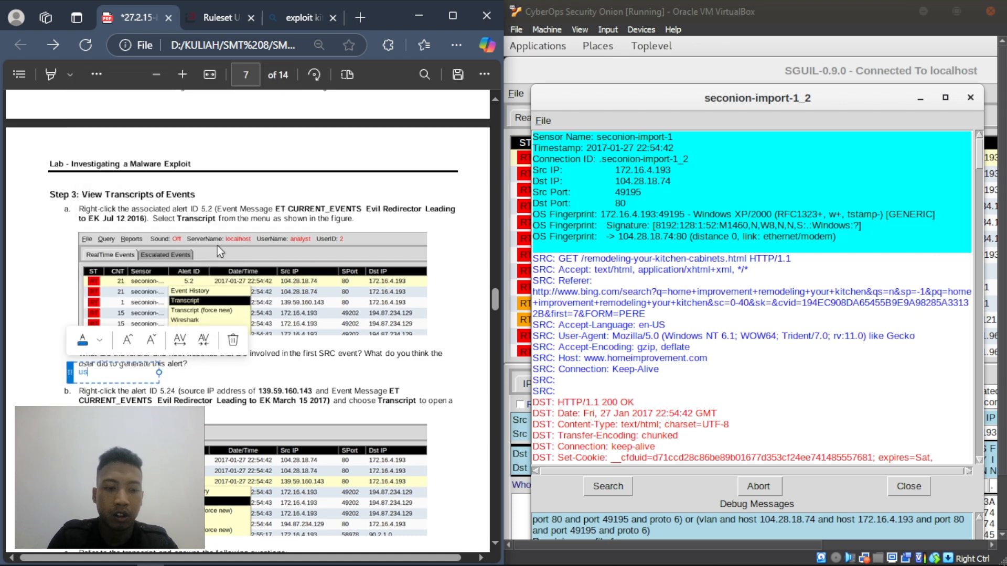
type("er mencoba")
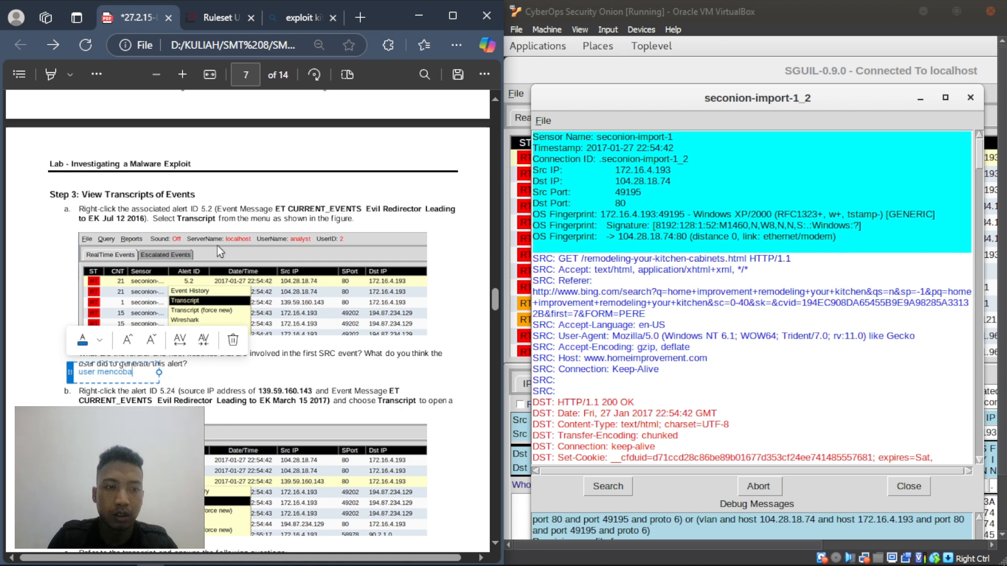
type(" mencari di")
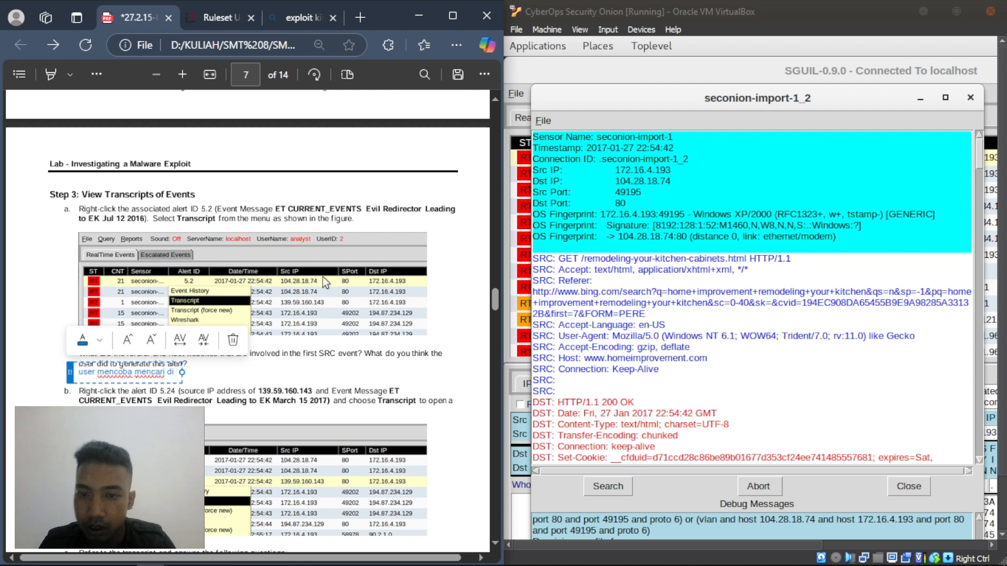
type(" bing de")
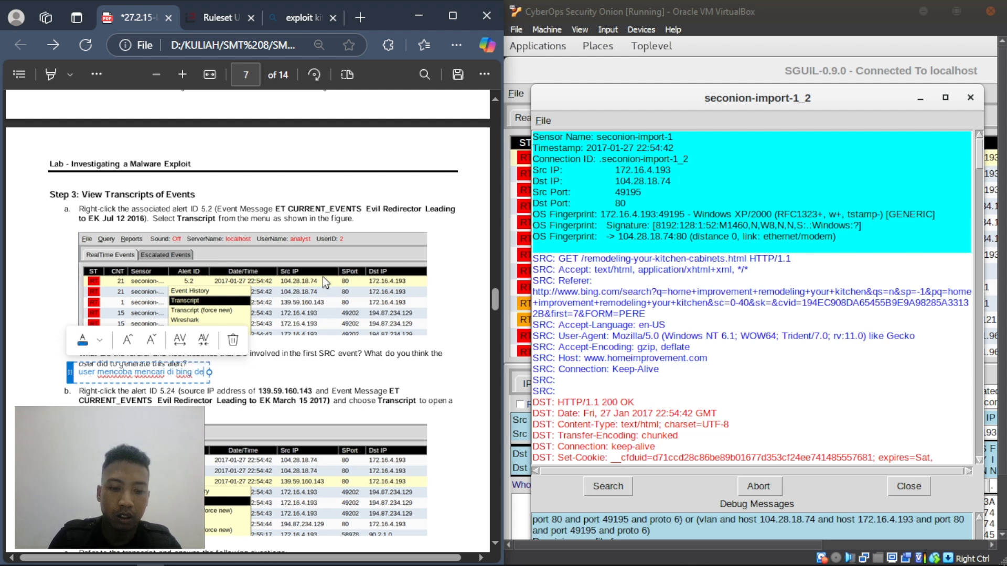
type("ngan ka")
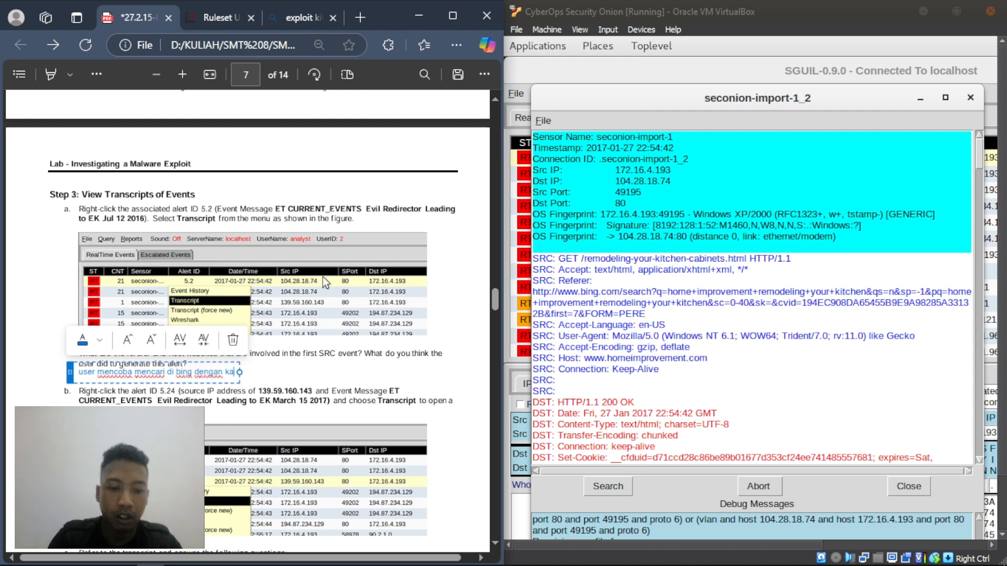
type("ta kunci '")
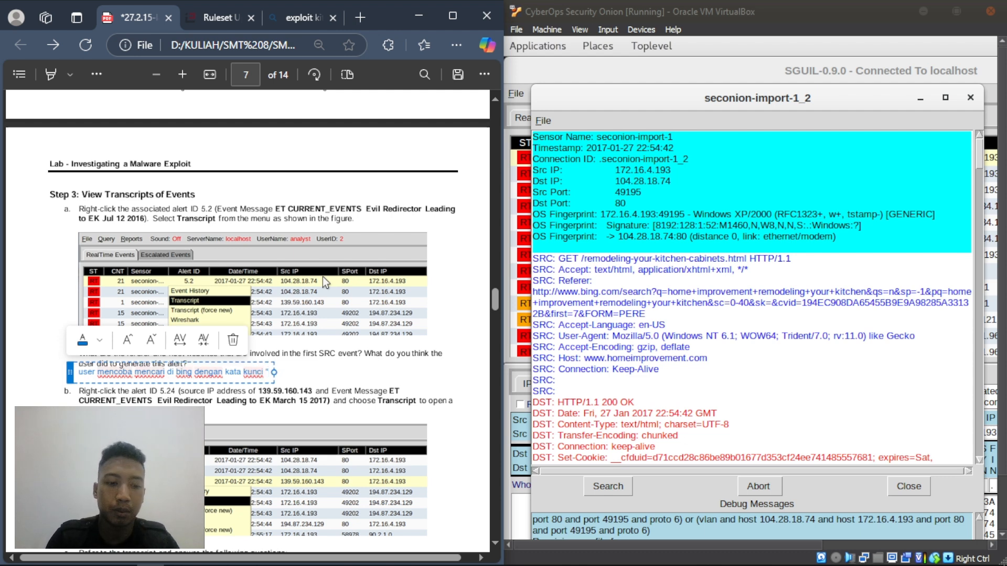
type("ho")
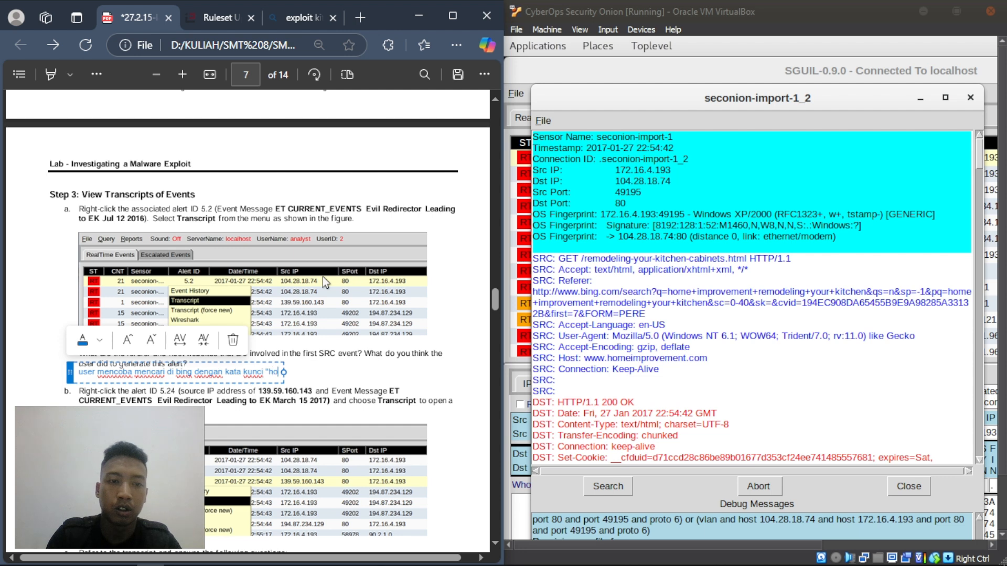
type("me improve")
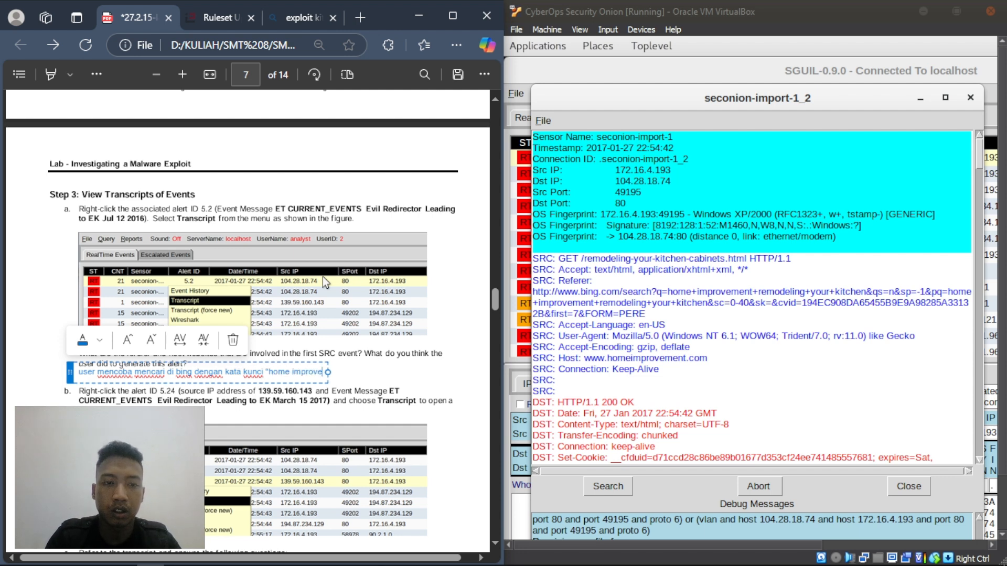
type("me")
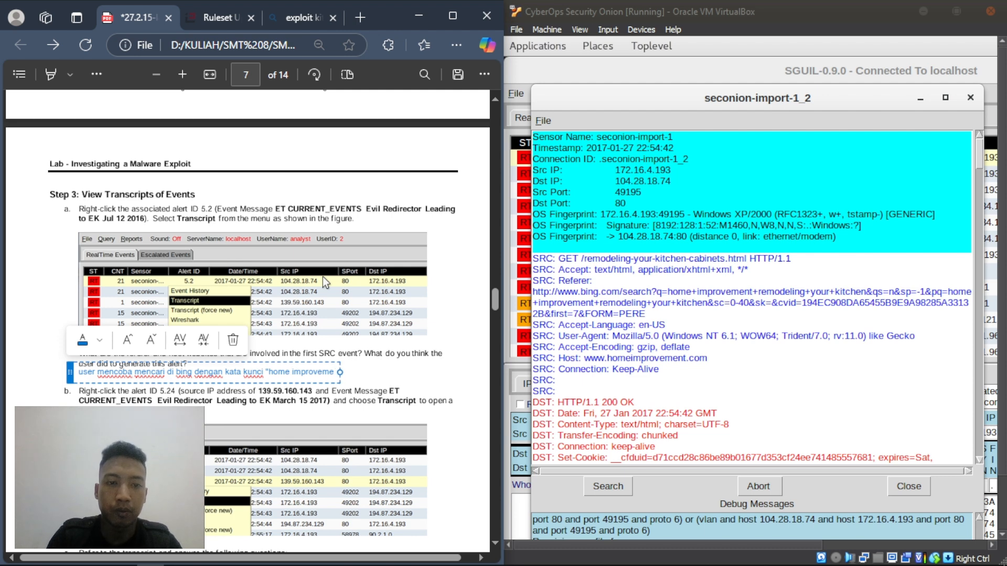
type("nt")
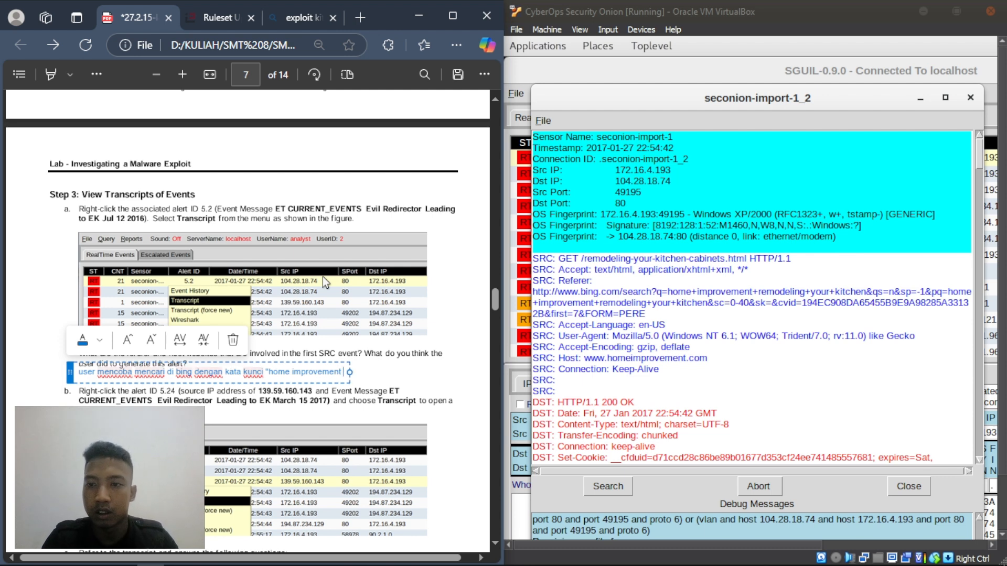
type(" remod")
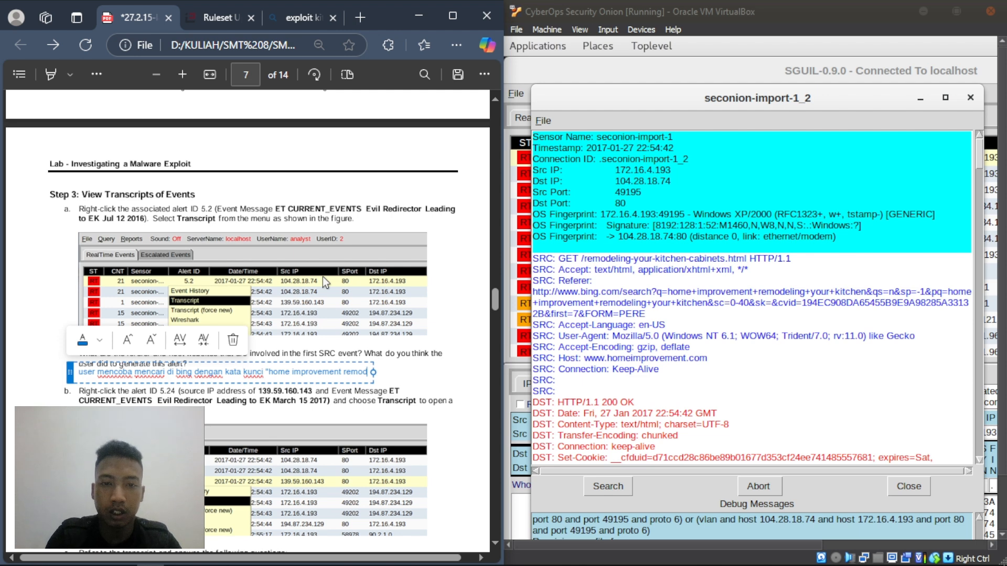
type("elling")
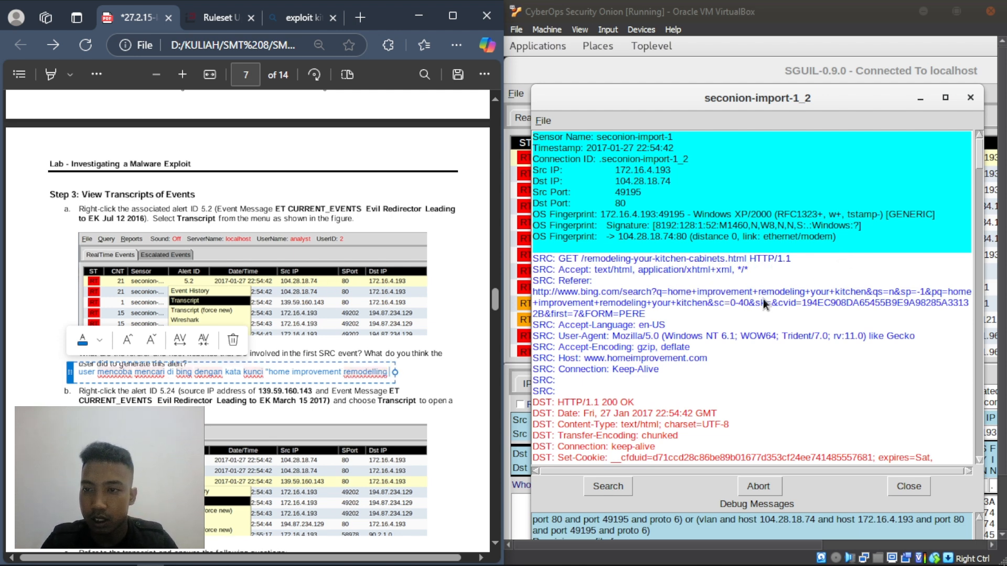
type(" yo")
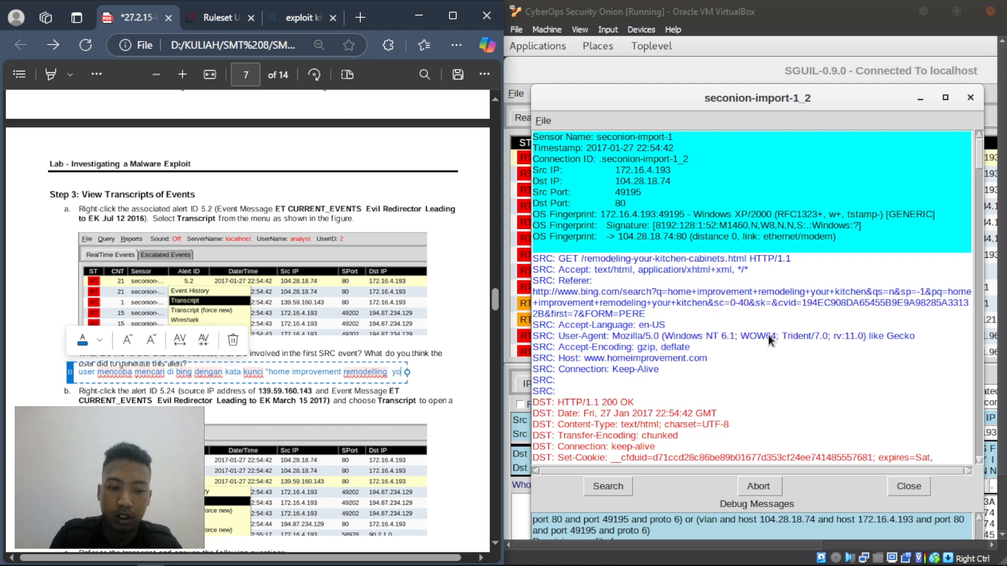
type("ur kith")
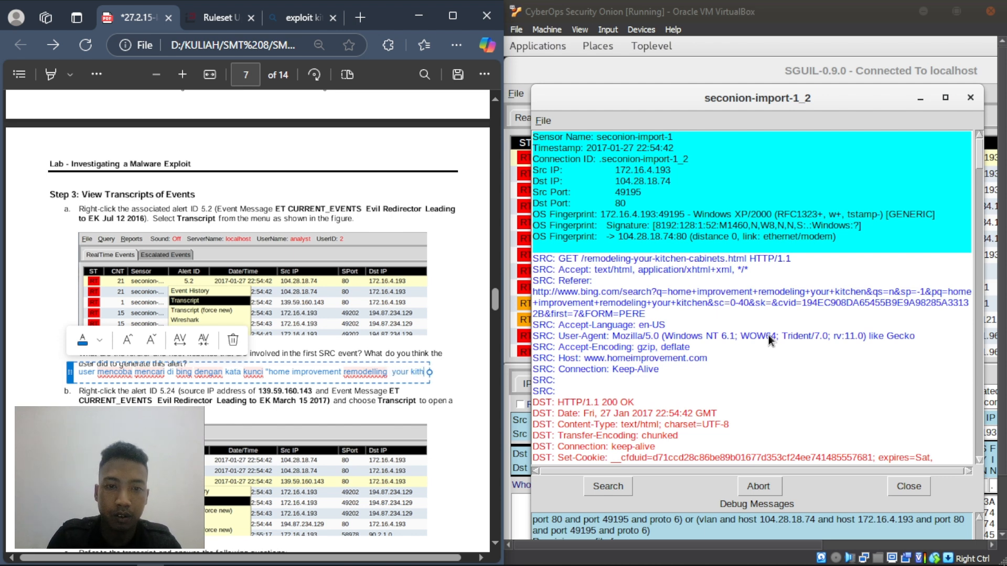
key("BackSpace")
type("chen")
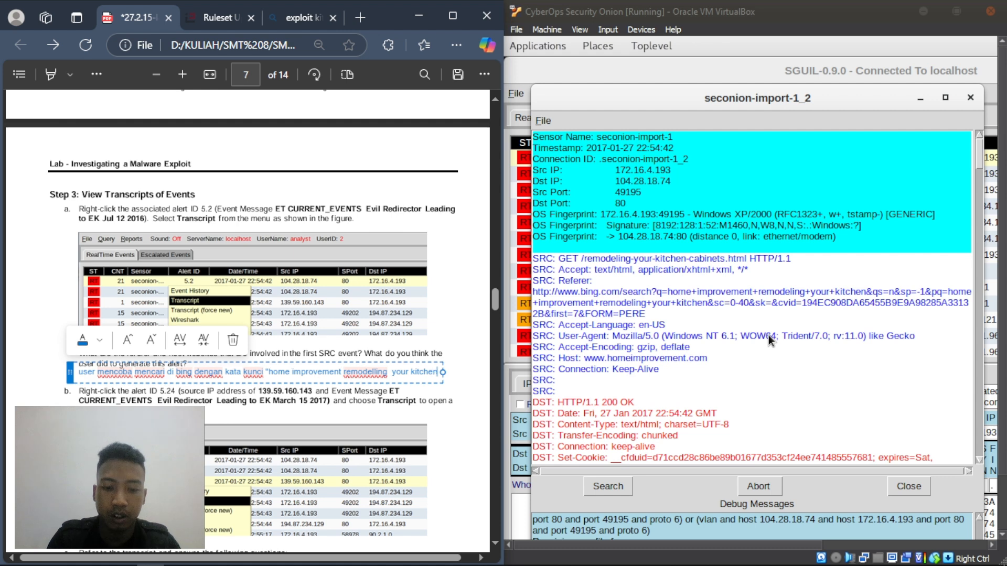
type(". ")
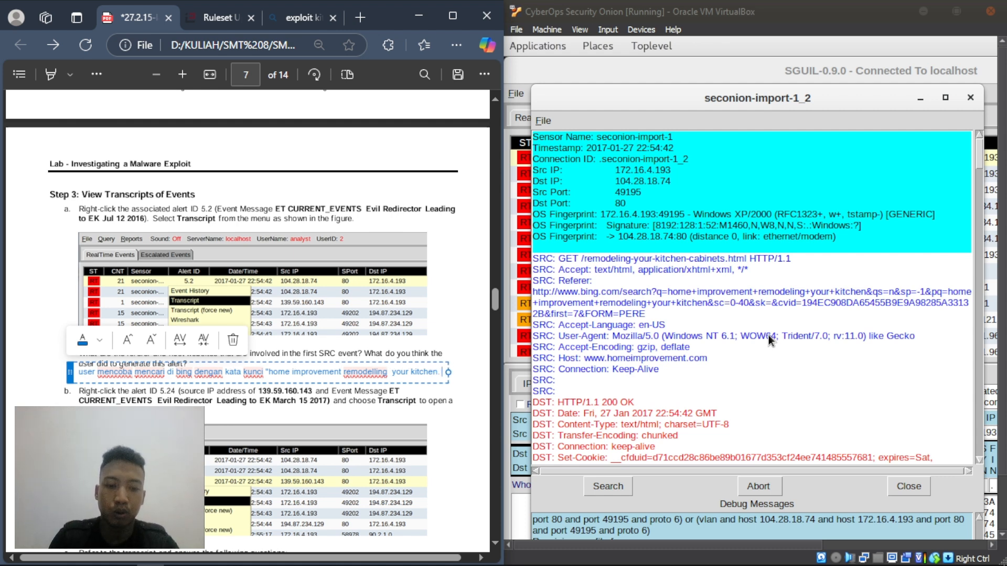
type("muncullah")
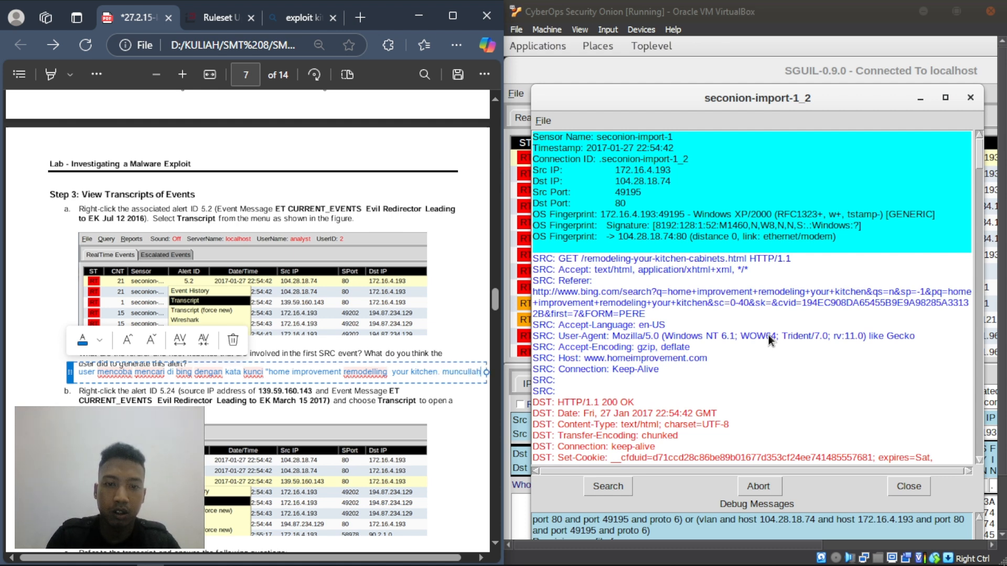
- On a new line, finish the answer with 'website homeimprovement.com'
key("Return")
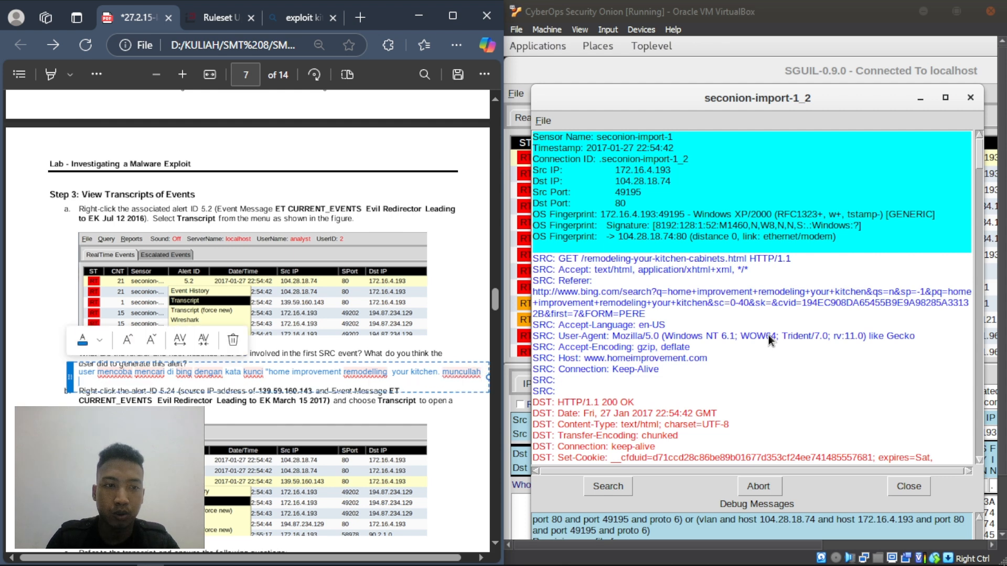
type("web")
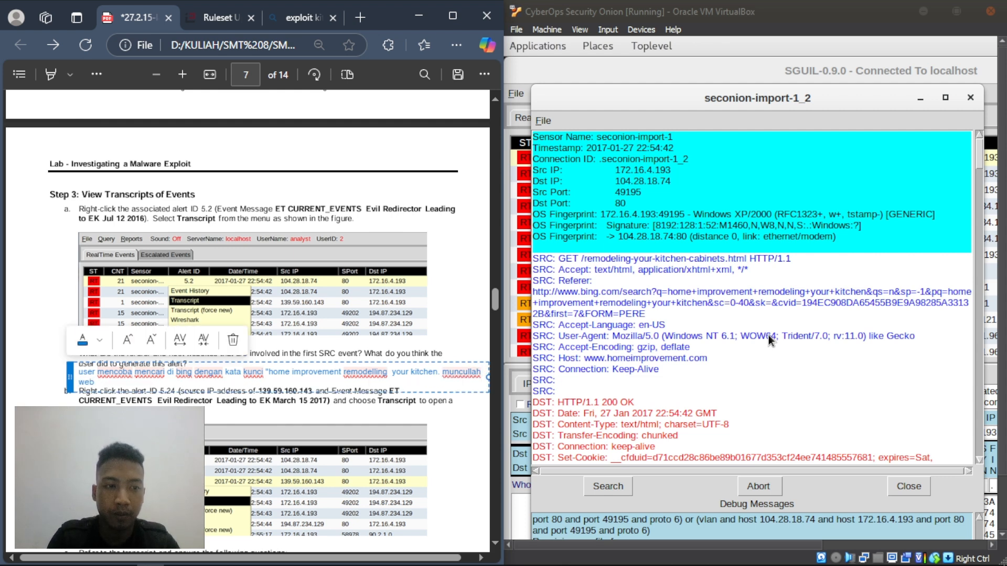
type("site ho")
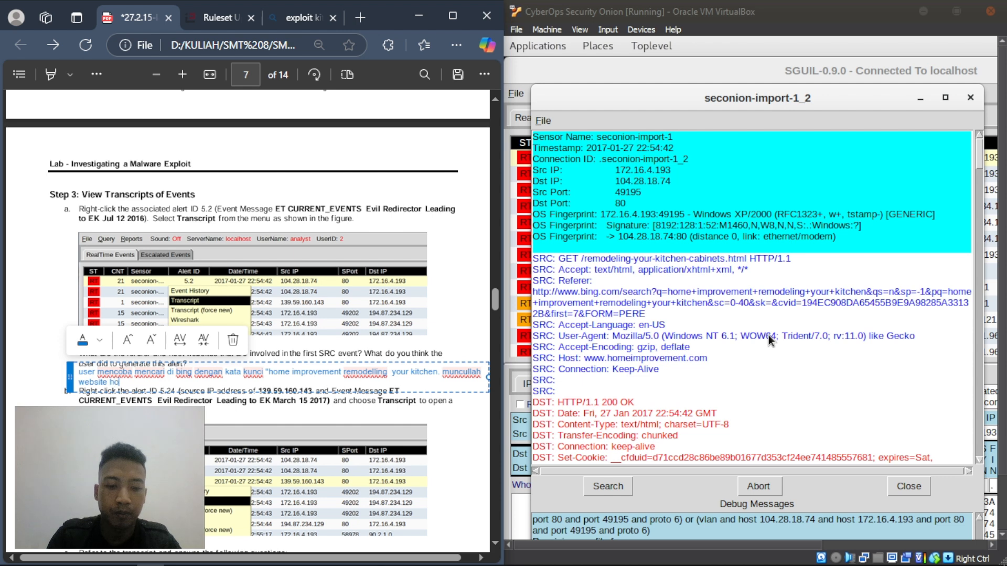
type("meimprovemnet")
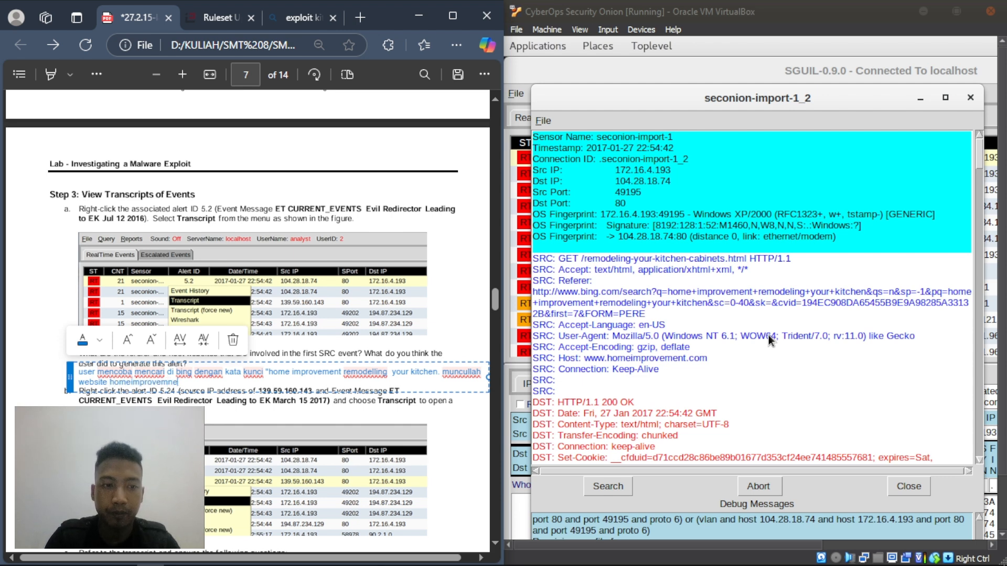
key("BackSpace")
key("BackSpace")
type("ent")
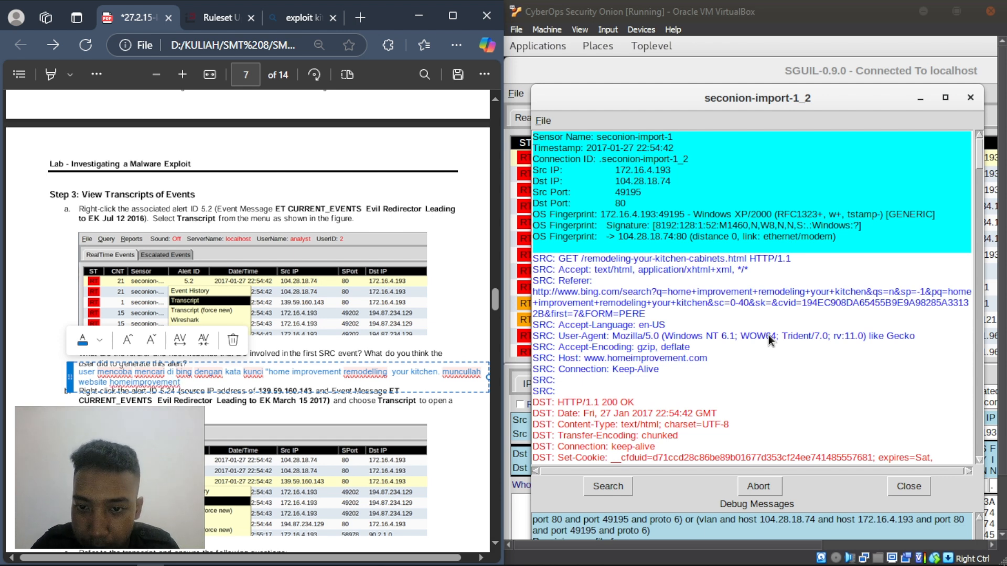
type(".com")
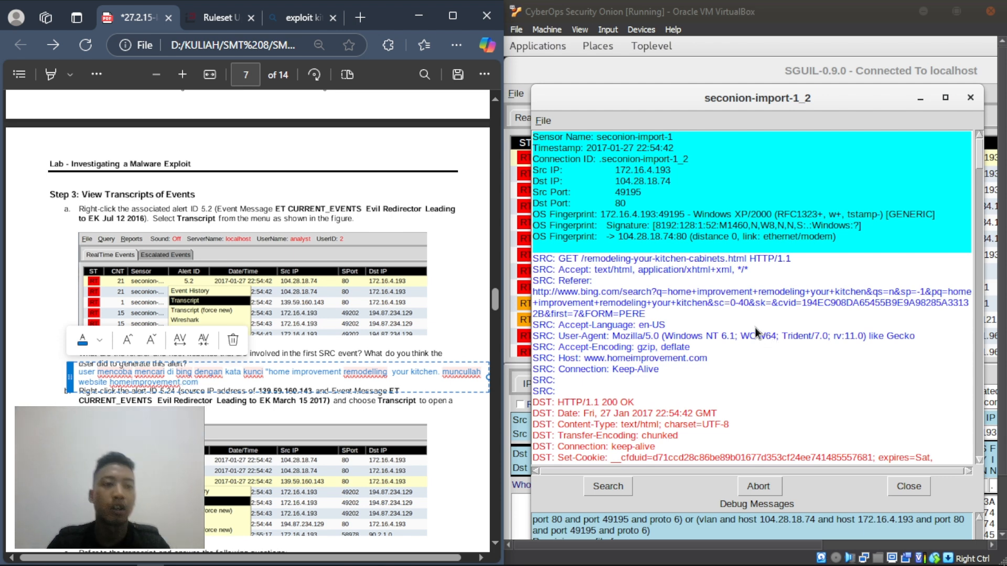
- Commit the step 3a answer, scroll to step 3b, and close the alert 5.2 transcript
left_click(341, 404)
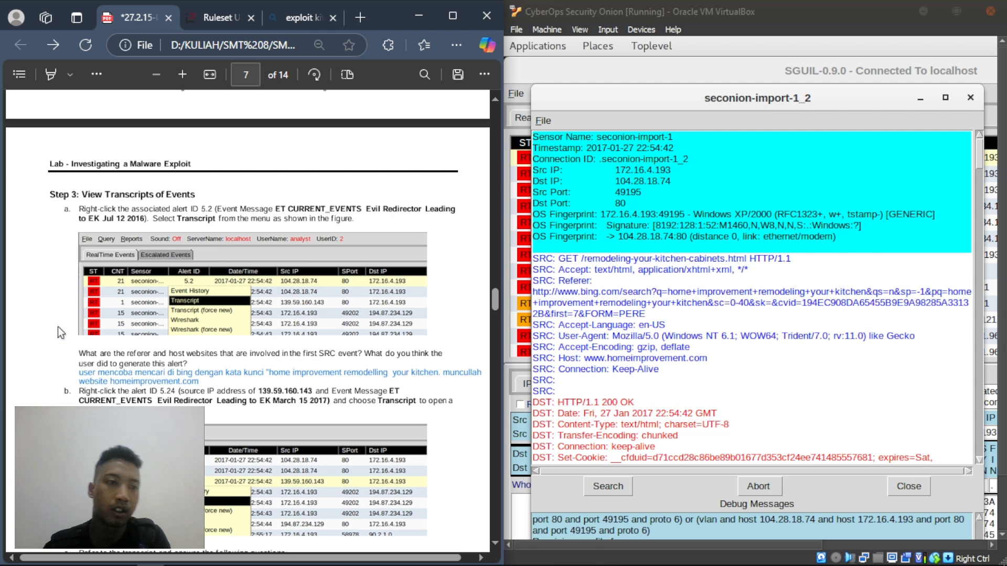
scroll(272, 350, "down", 2)
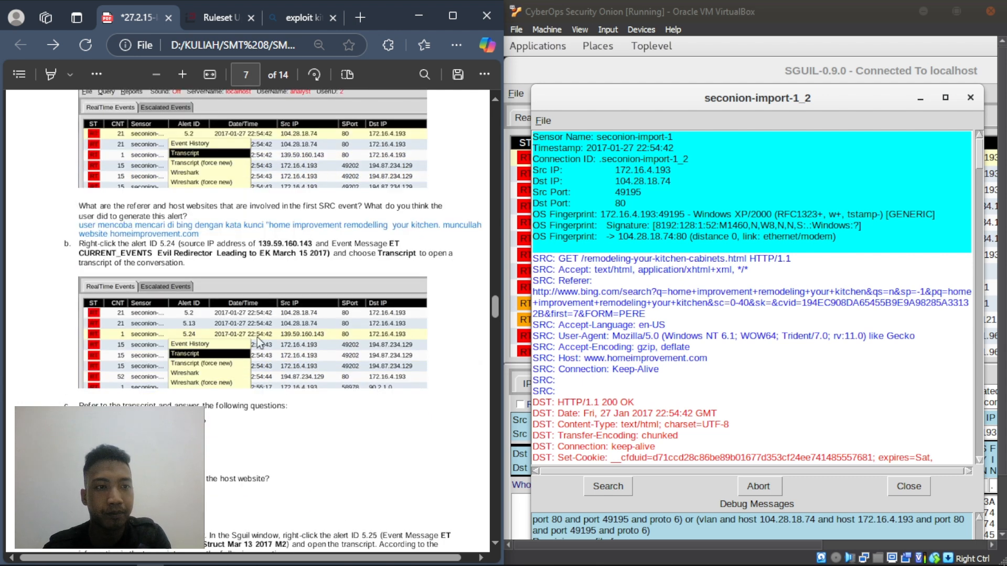
scroll(96, 263, "down", 2)
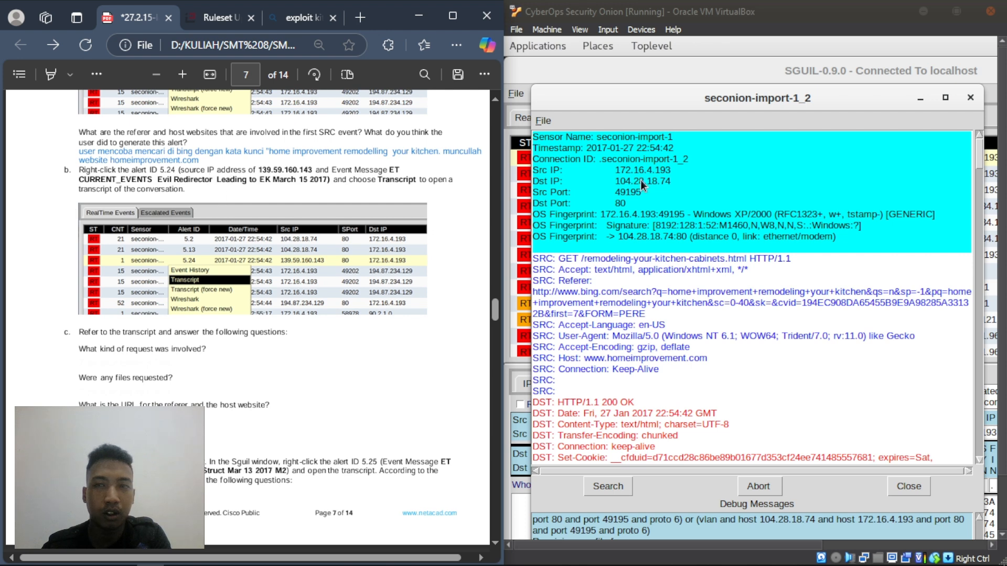
left_click(970, 97)
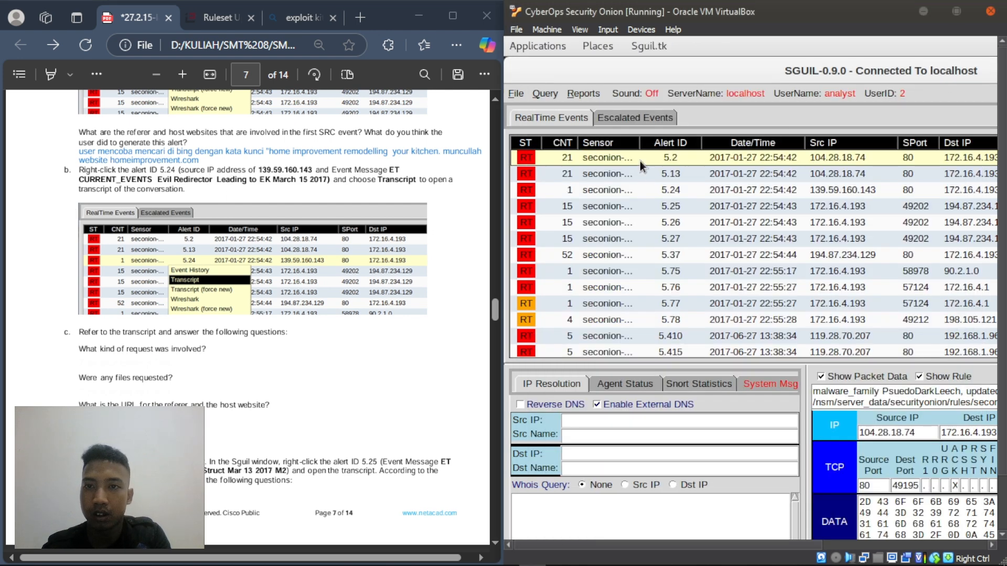
left_click(662, 190)
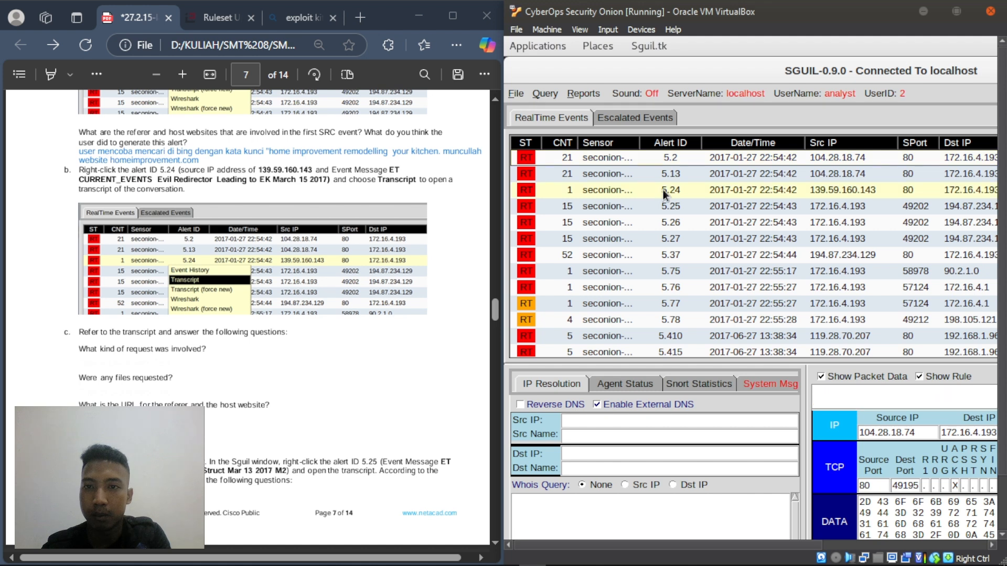
right_click(662, 190)
left_click(675, 220)
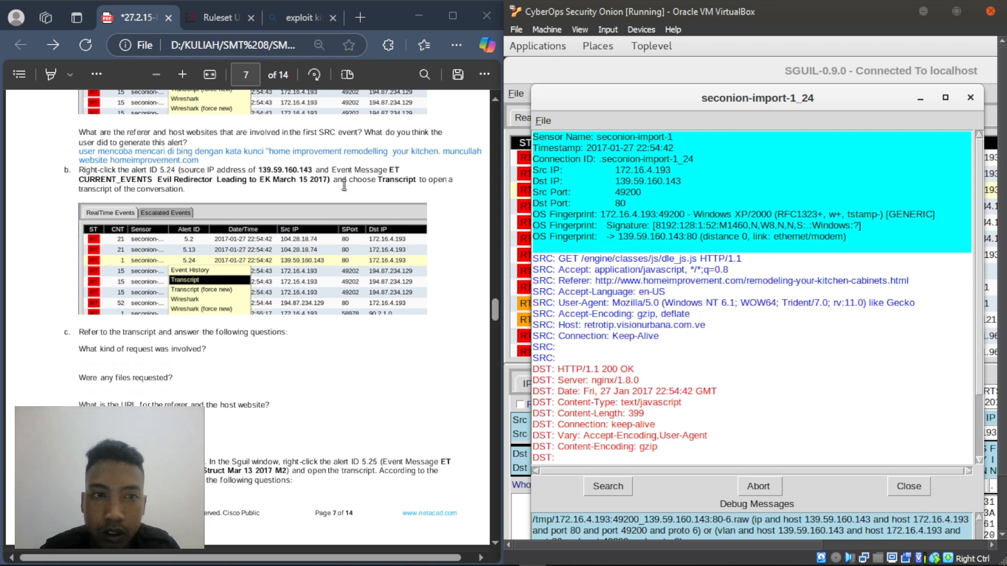
left_click(969, 97)
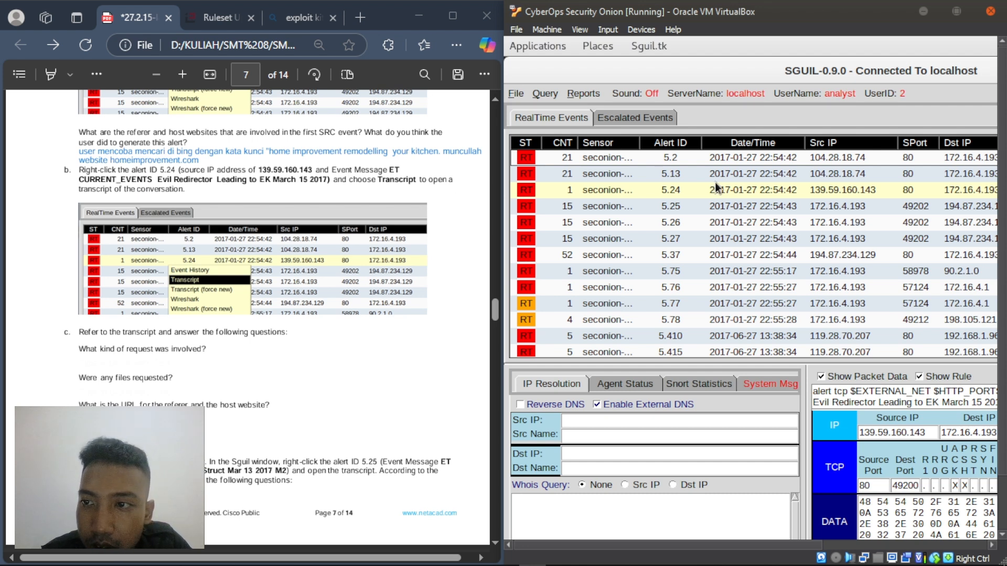
- Reopen the Sguil transcript for alert 5.24, the GET for /engine/classes/js/dle_js.js
right_click(676, 187)
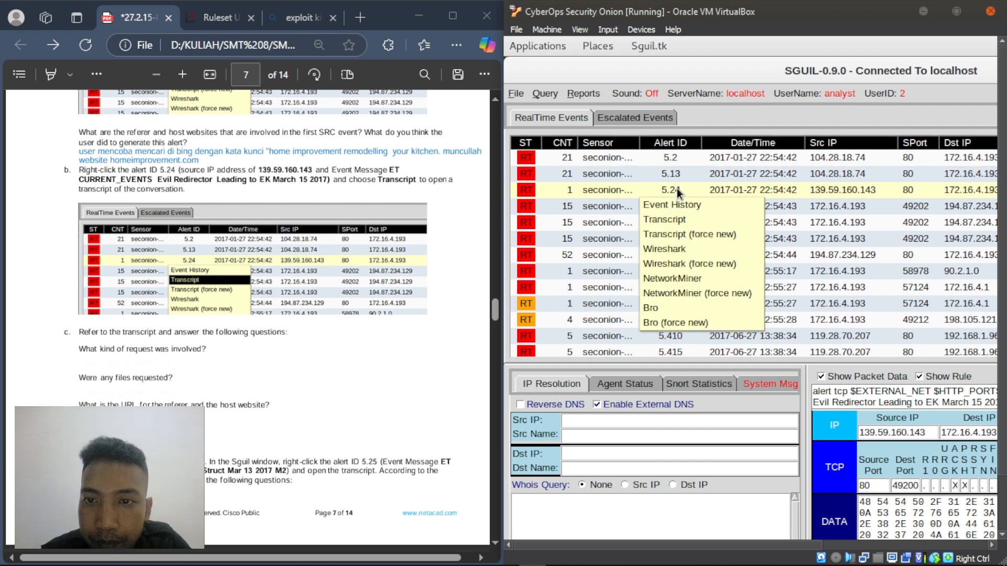
left_click(665, 221)
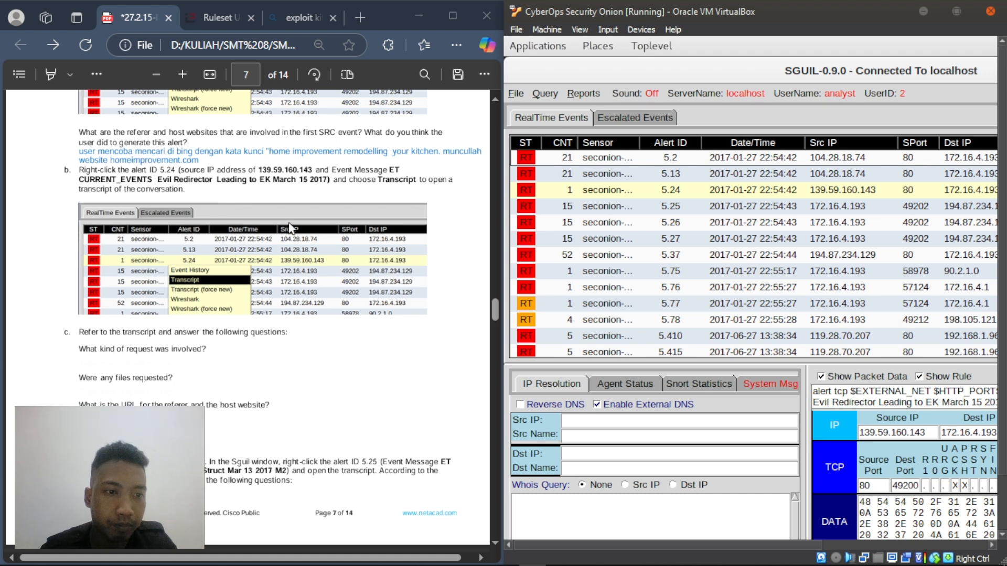
scroll(281, 226, "down", 8)
scroll(281, 226, "up", 7)
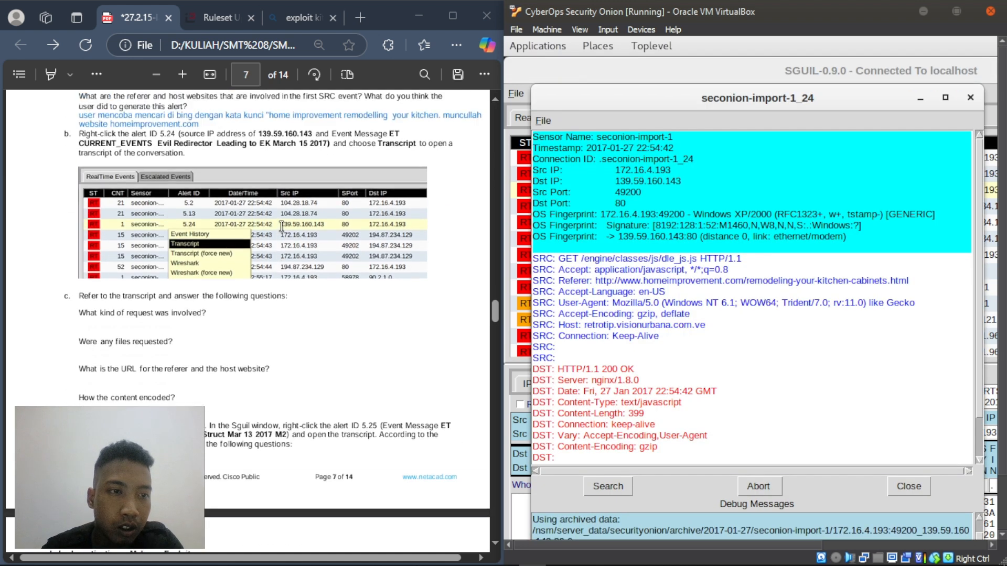
scroll(281, 226, "up", 1)
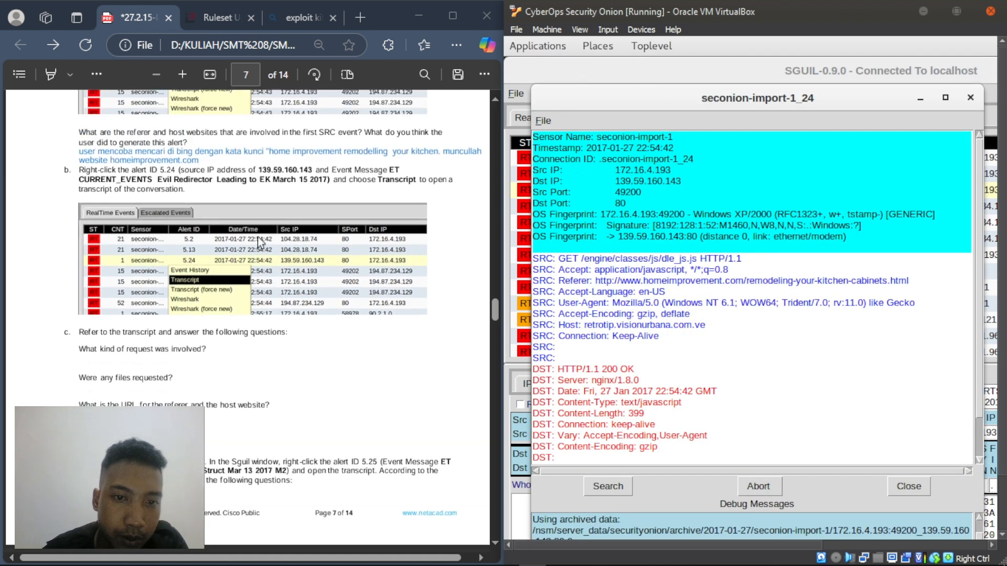
- Scroll the lab document to the step 3c question 'What kind of request was involved?'
left_click(237, 370)
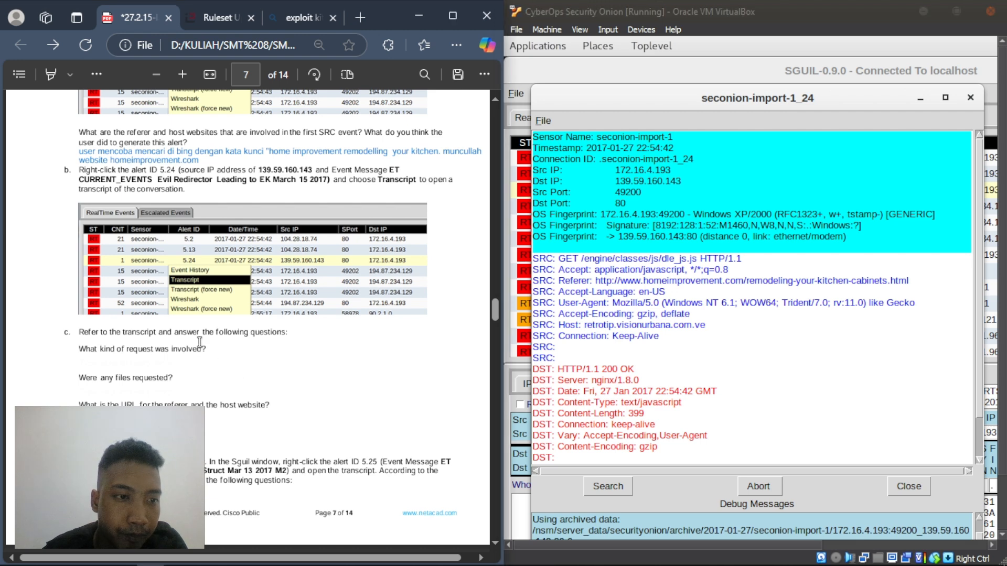
scroll(199, 341, "down", 2)
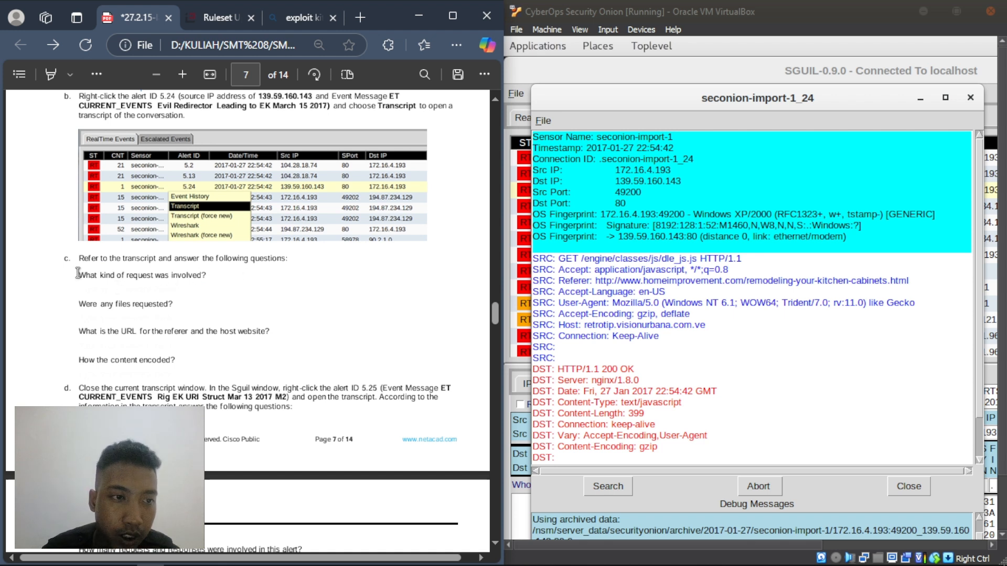
left_click_drag(79, 275, 222, 278)
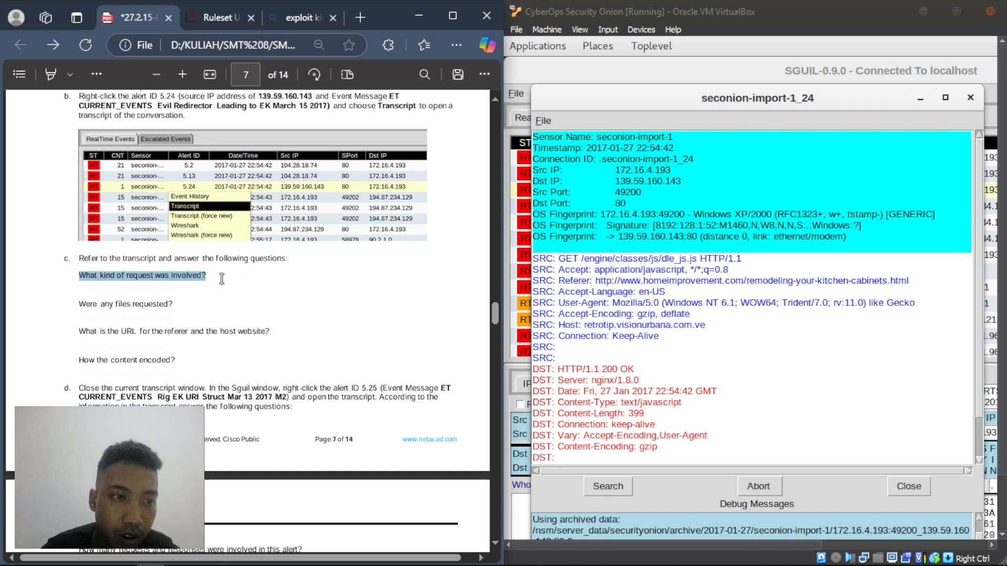
left_click(167, 291)
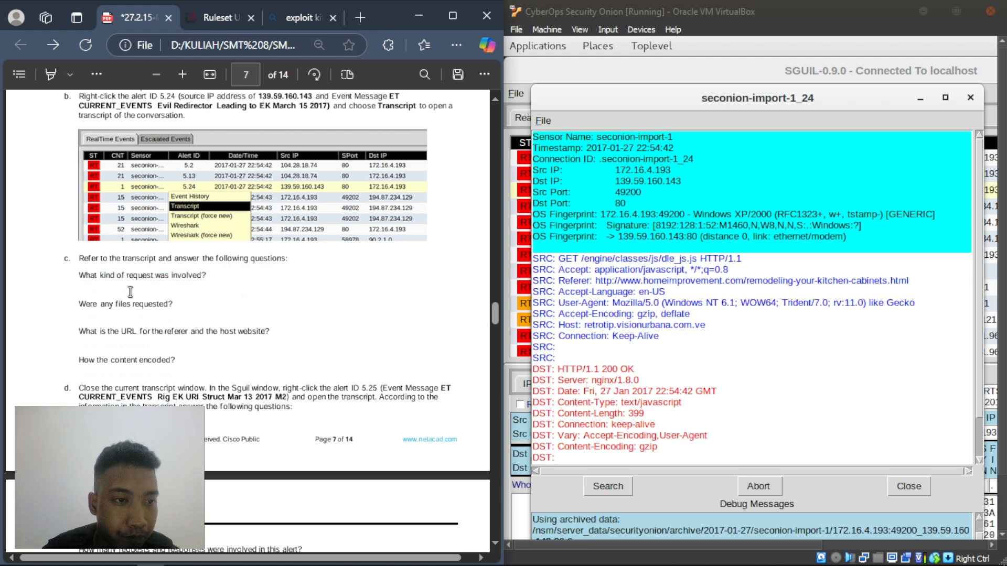
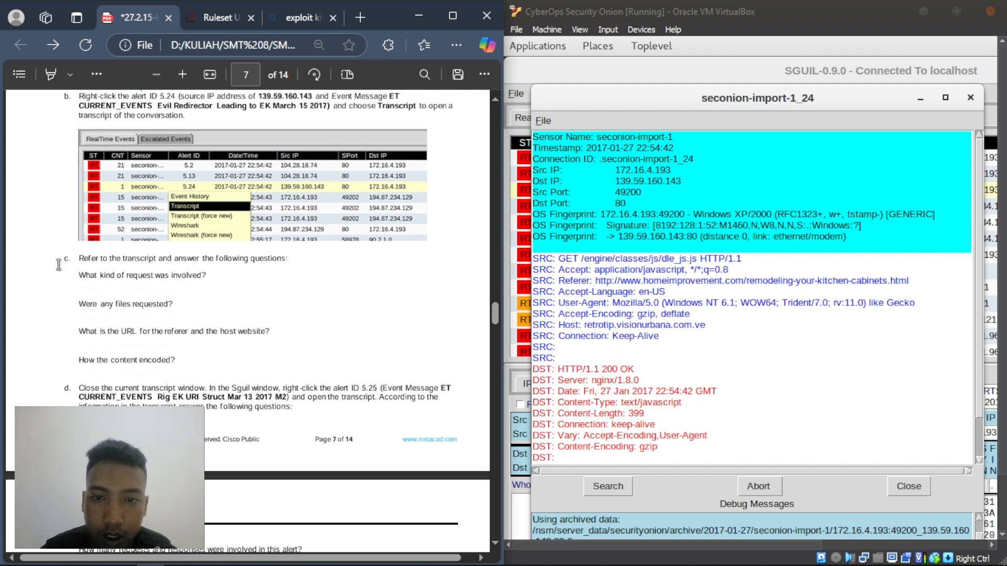
- Answer the request-type question with GET
right_click(85, 262)
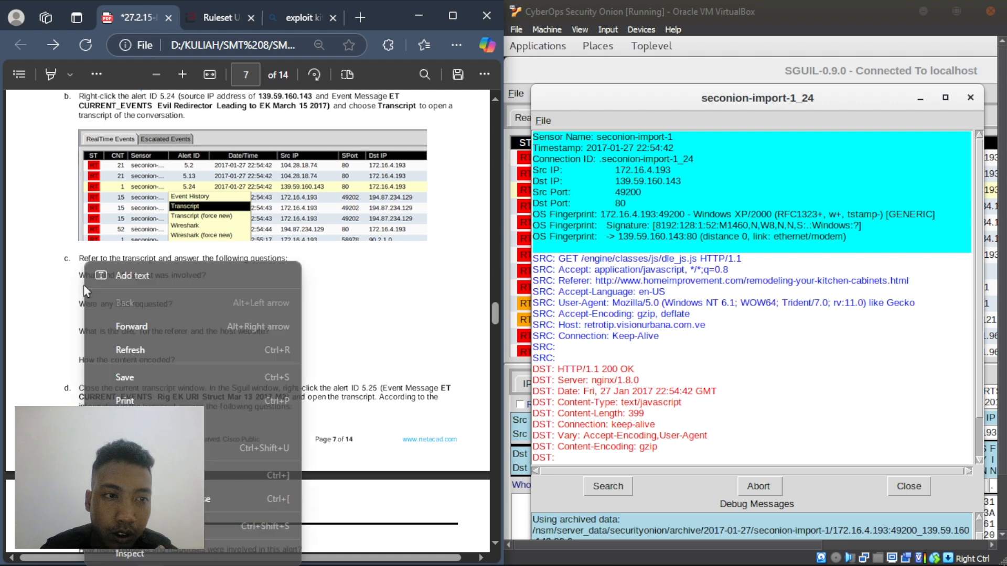
left_click(120, 276)
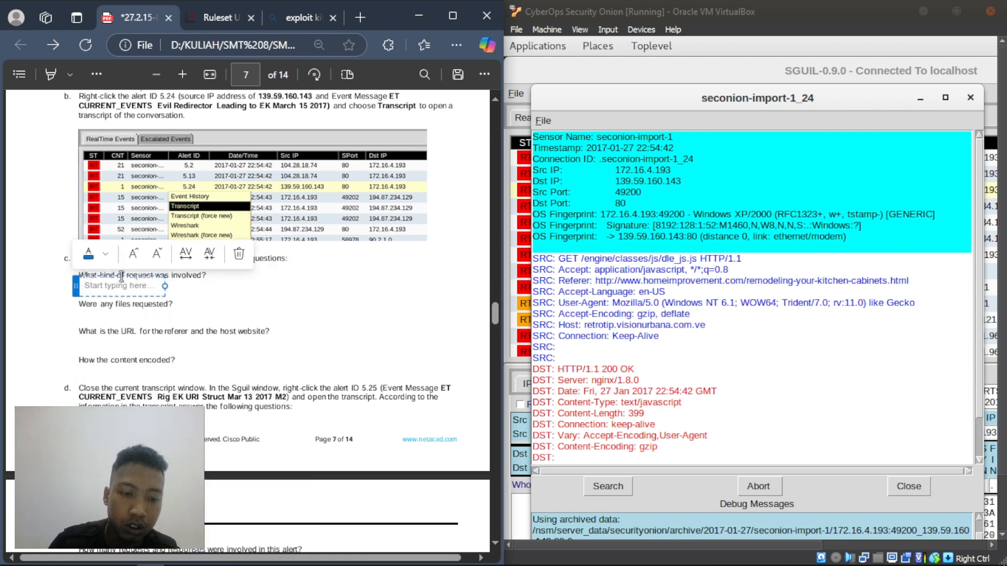
type("GET")
left_click(105, 318)
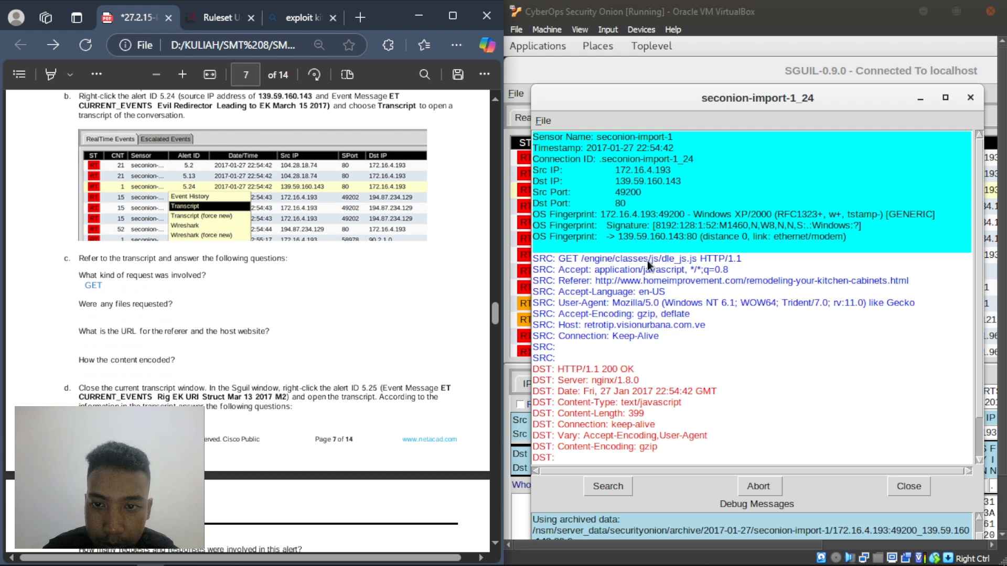
- Find the file name in the transcript's GET line and answer dle_js.js as the requested file
left_click(587, 259)
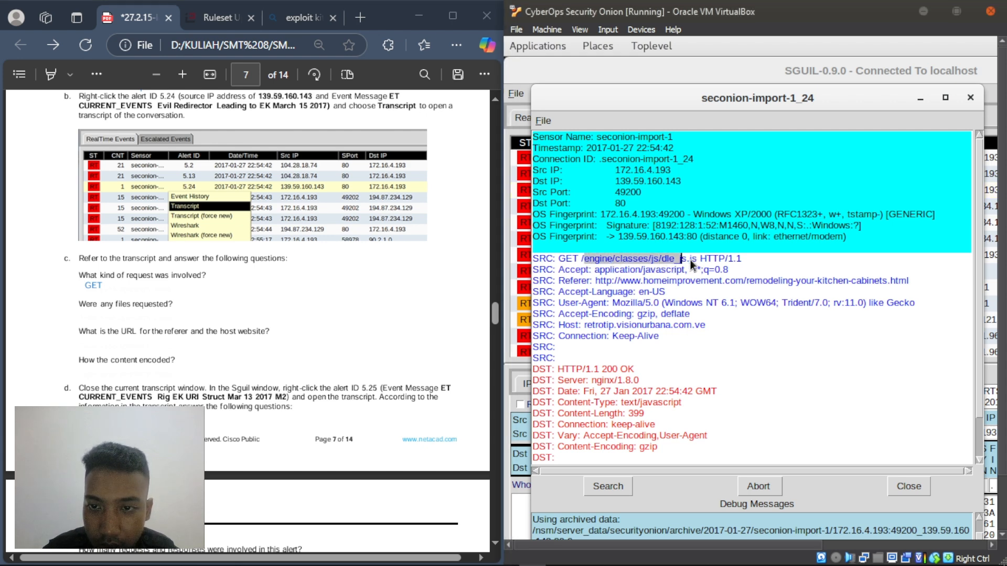
left_click_drag(690, 260, 686, 260)
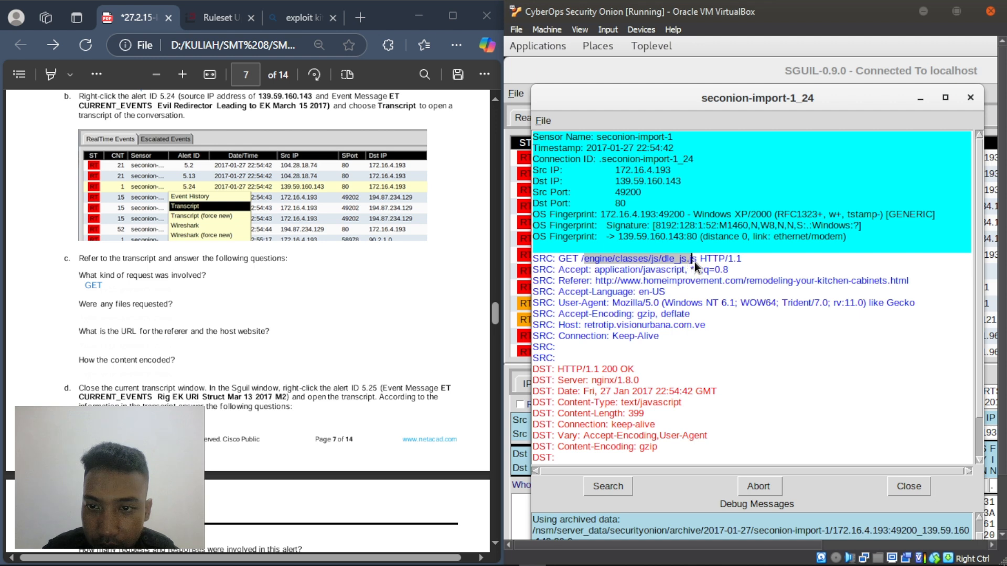
left_click(668, 259)
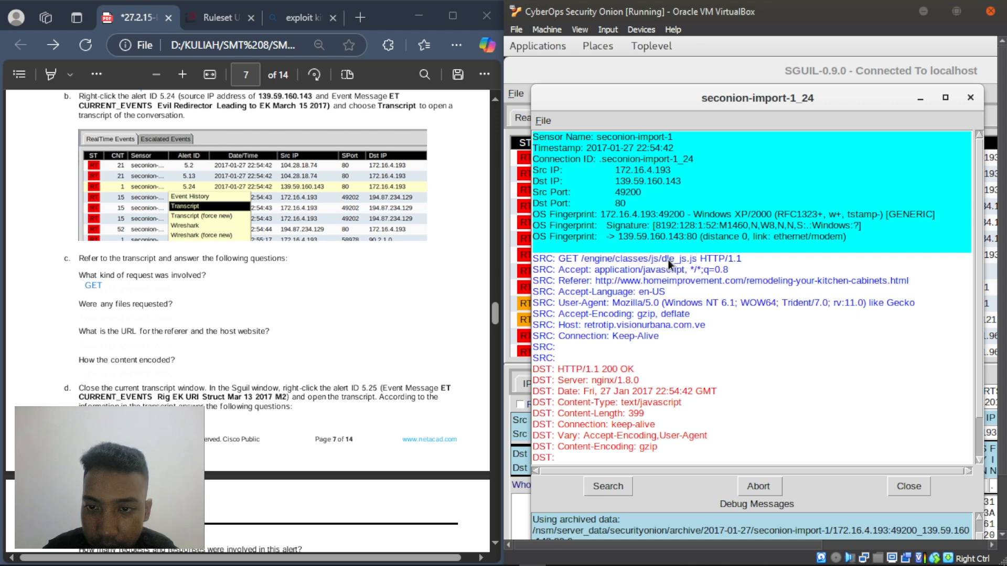
left_click_drag(668, 259, 690, 260)
right_click(89, 315)
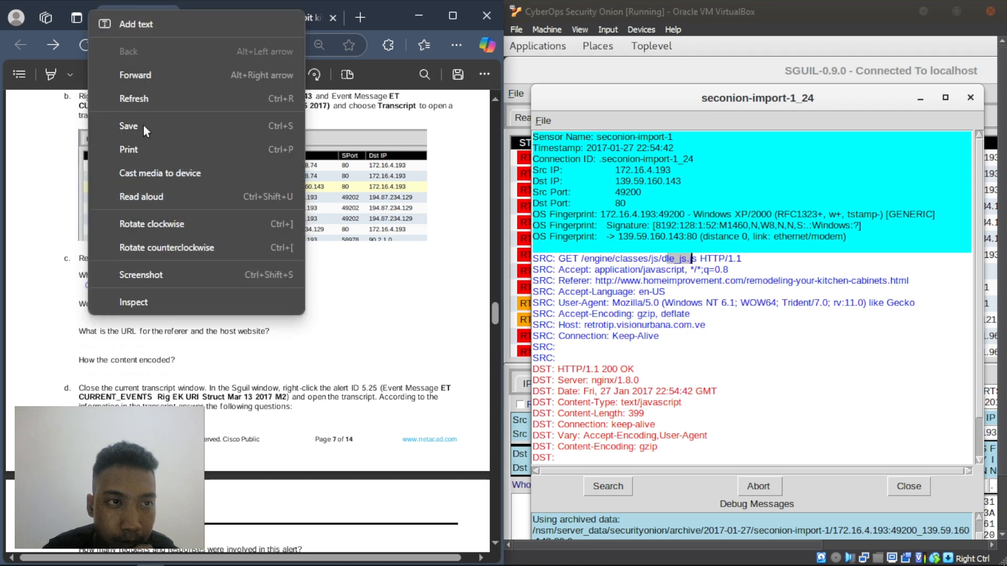
left_click(152, 24)
type("d")
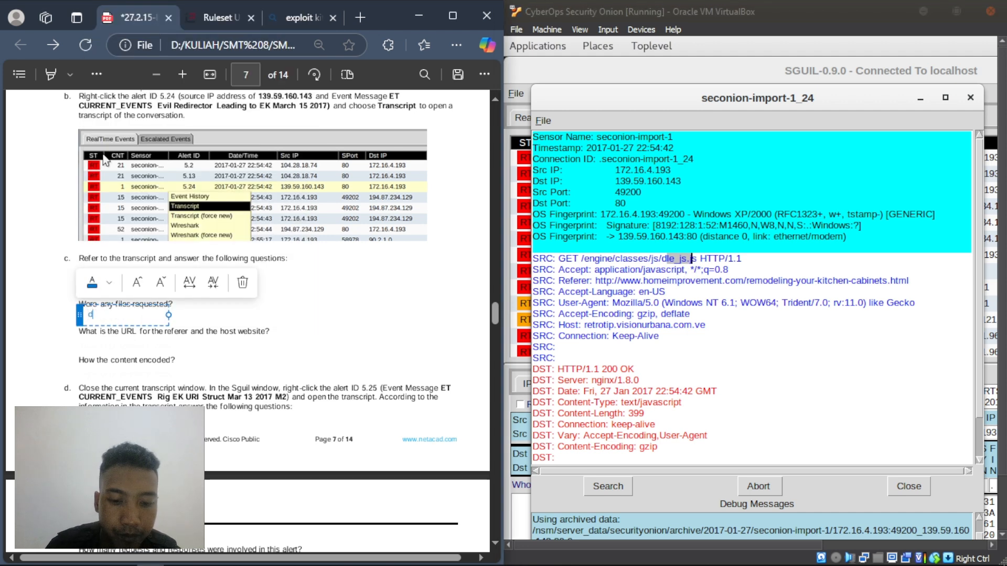
type("le")
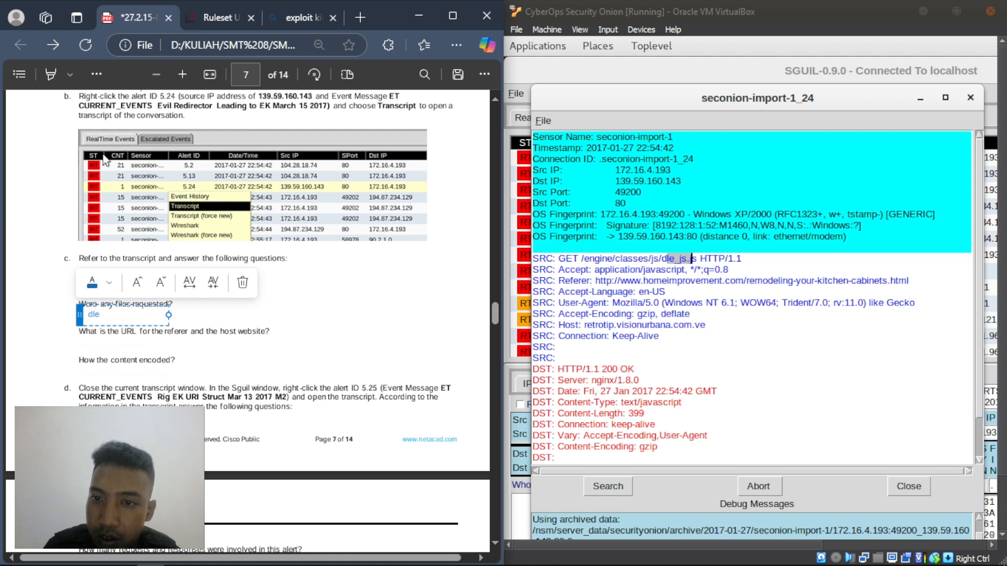
type("_js.")
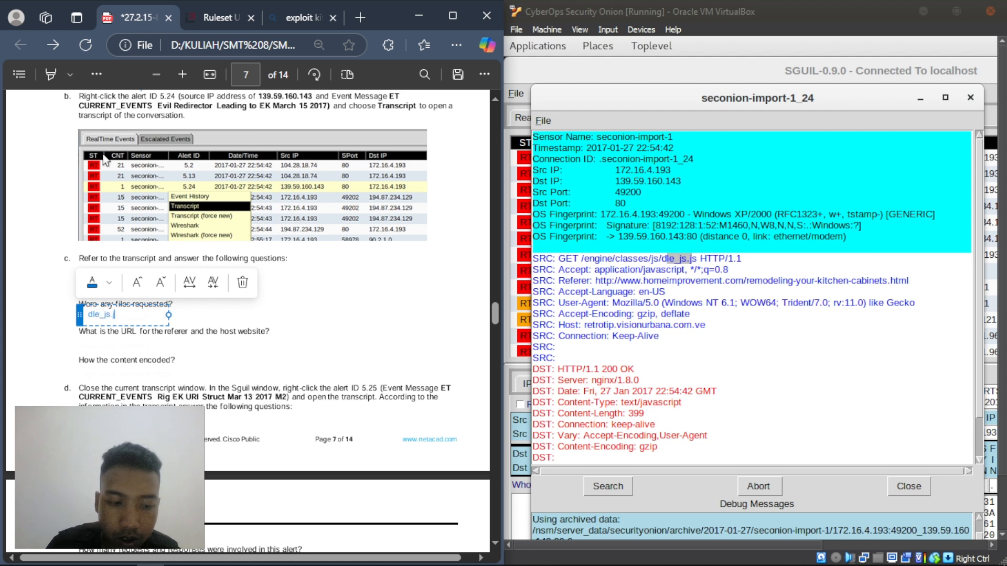
type("js")
left_click(136, 342)
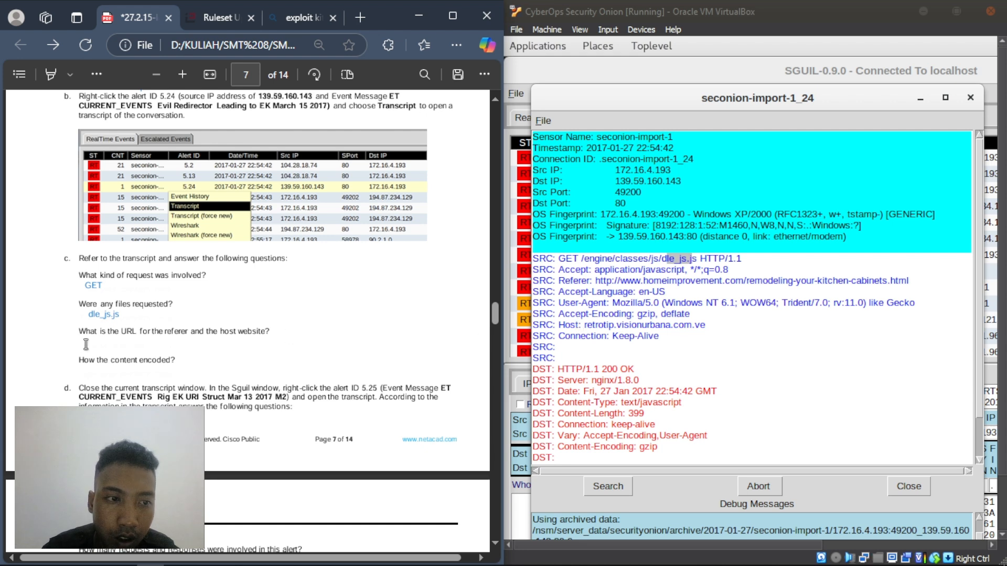
- Write 'refer to homeimprovement.com dan host by : retrotip visionurbana.com.ve' under the URL question
right_click(86, 344)
left_click(137, 51)
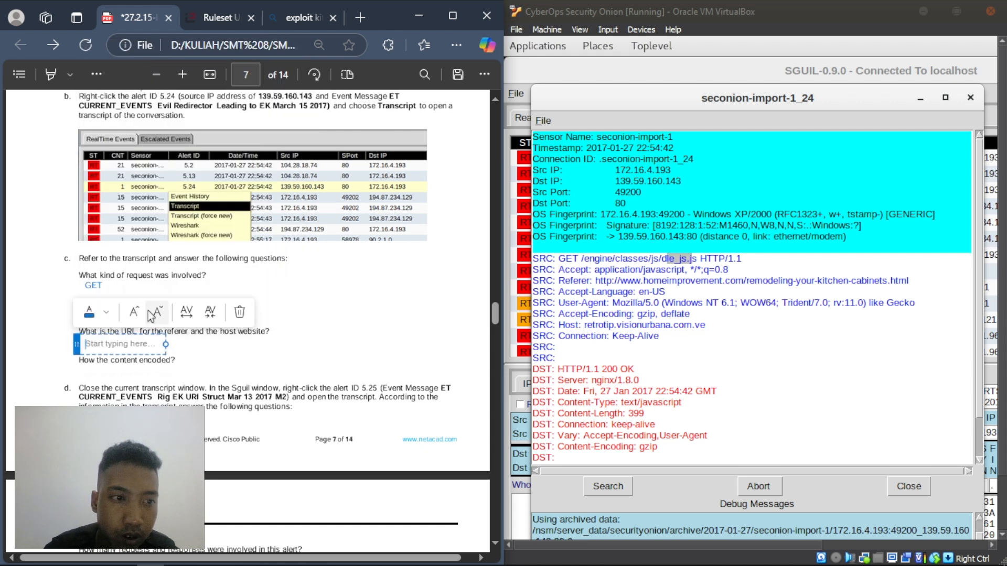
type("refer")
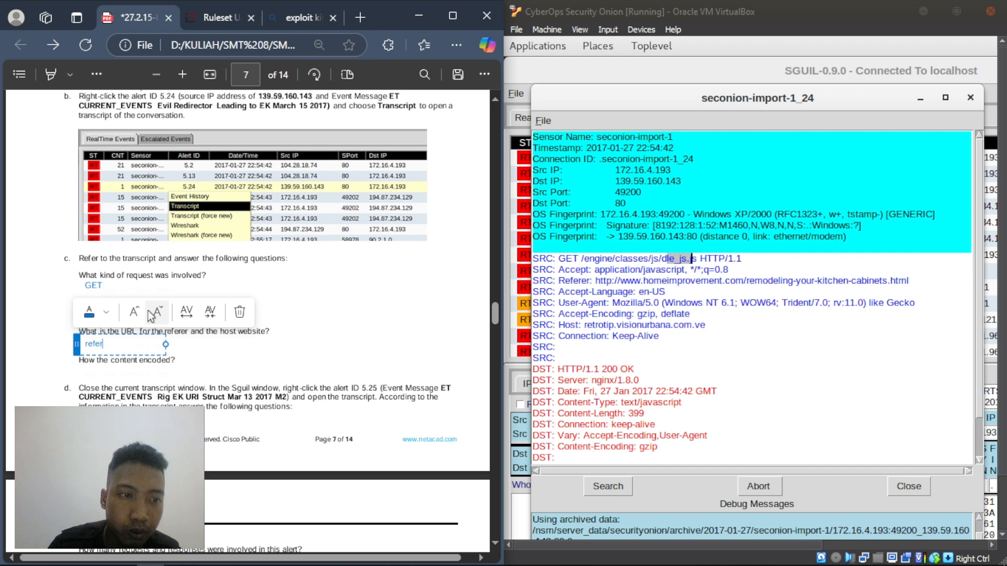
type(" to ")
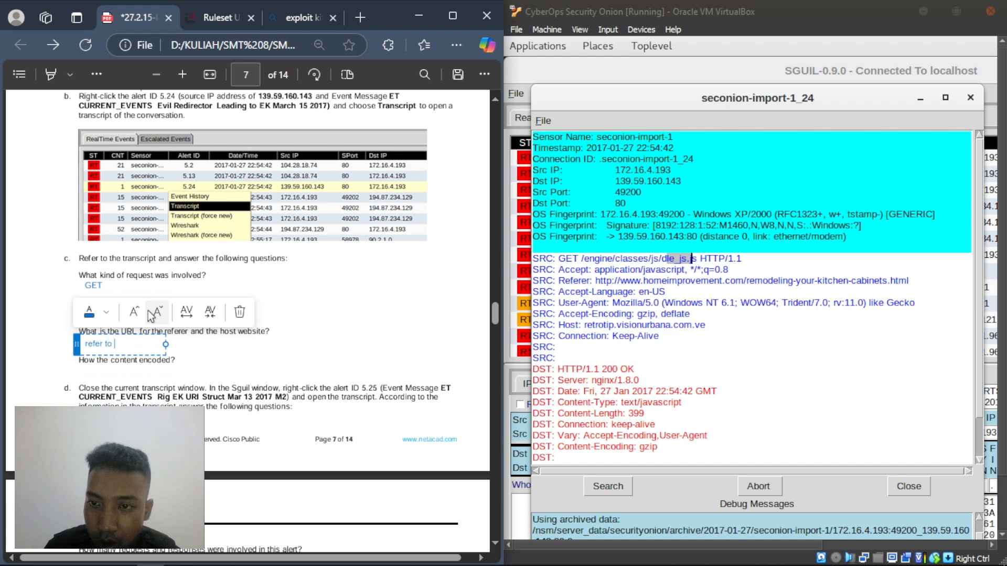
type("home")
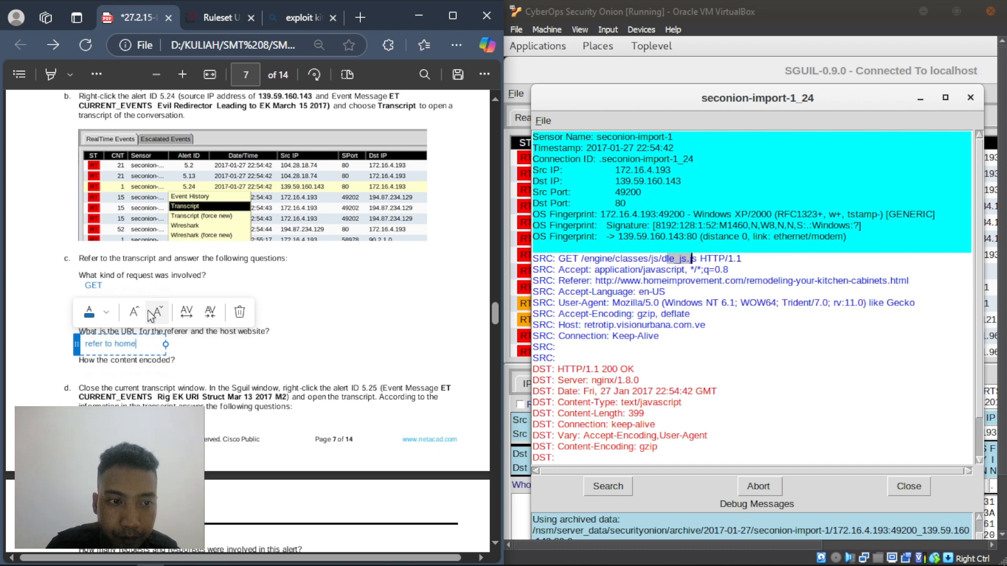
type("improve")
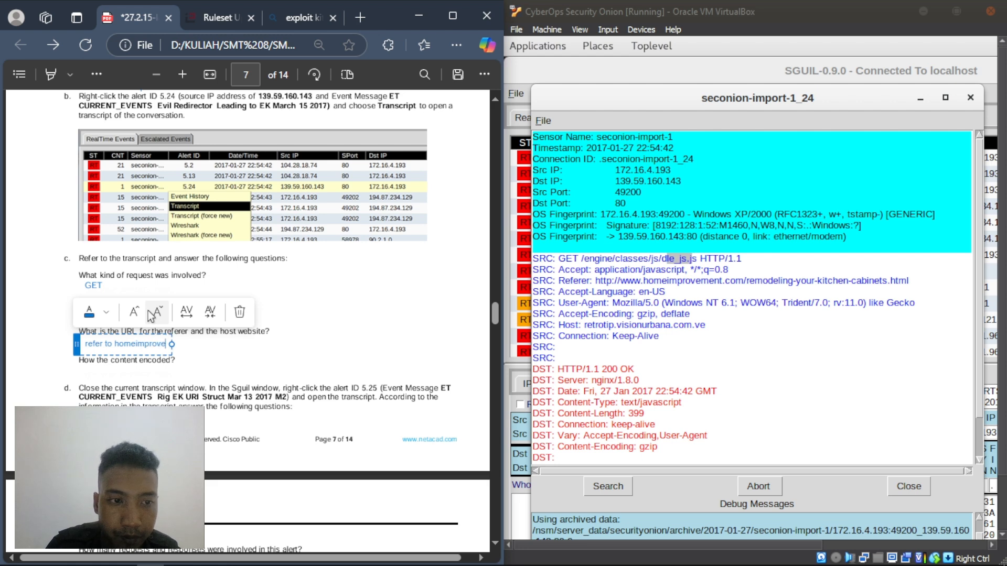
type("men")
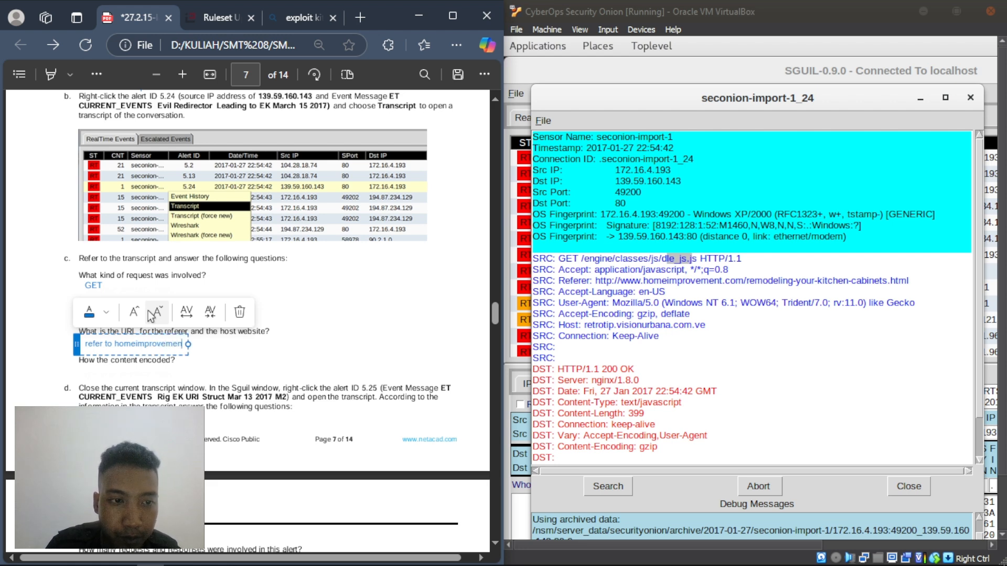
type("t.com")
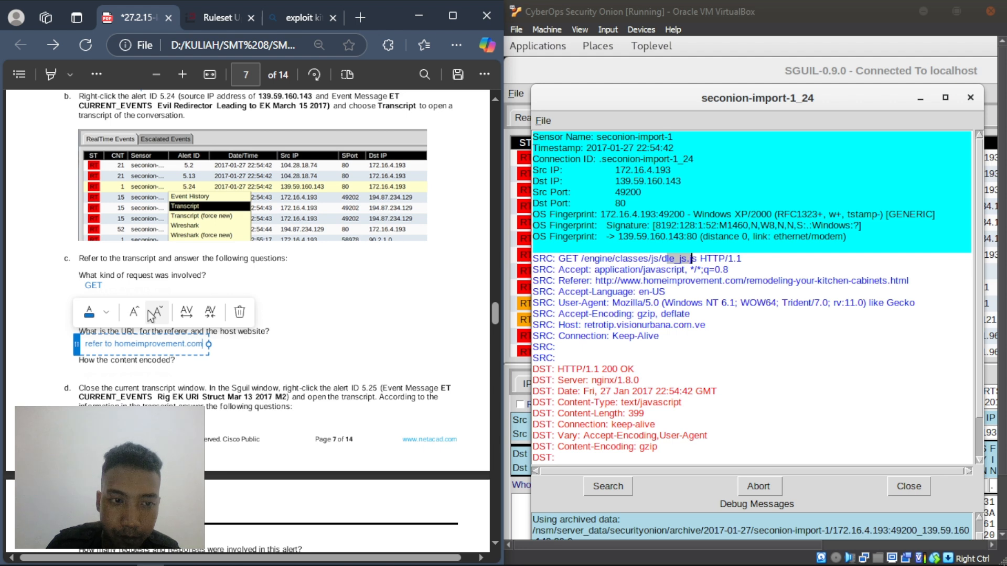
type(" dan h")
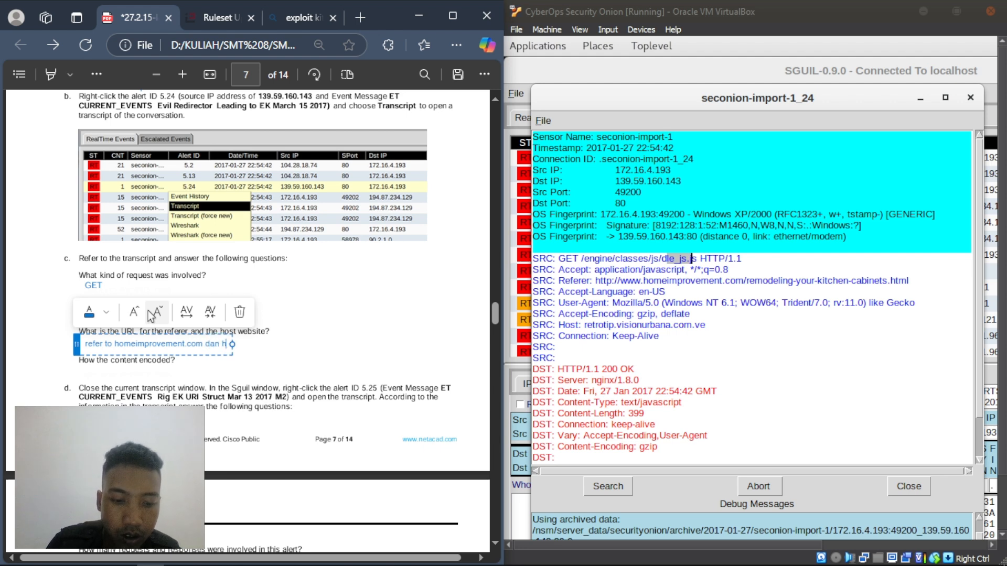
type("ost by")
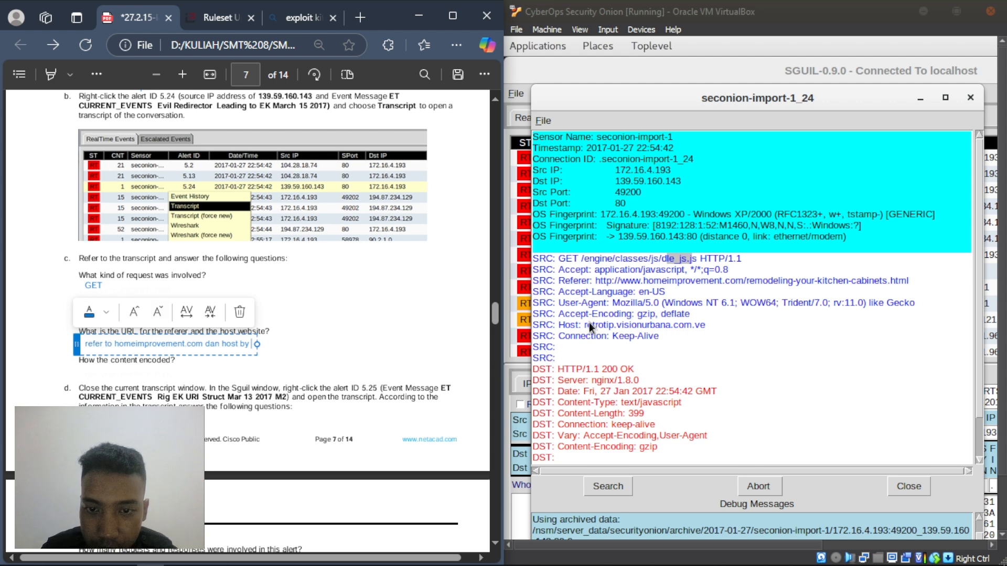
type(" : re")
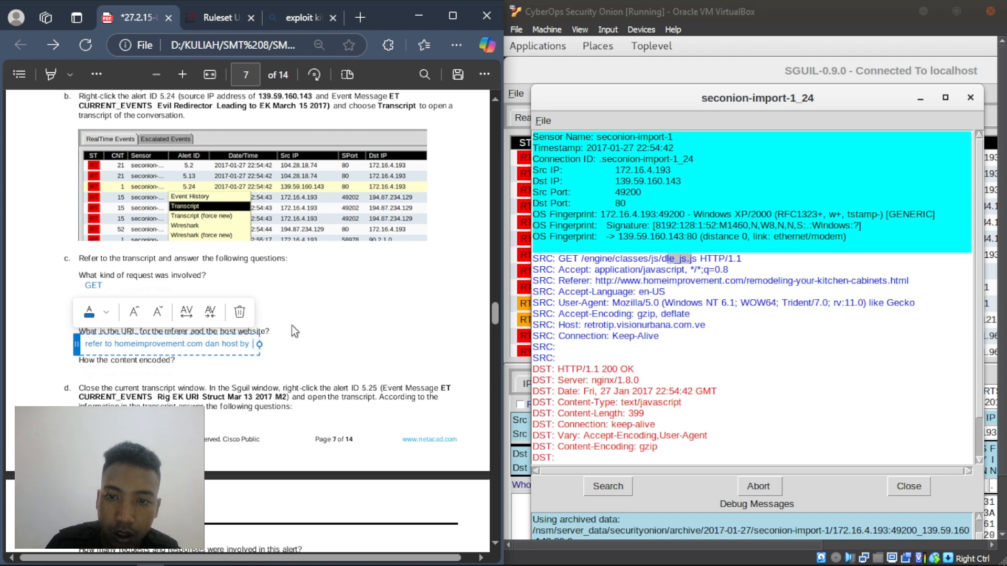
type("tro")
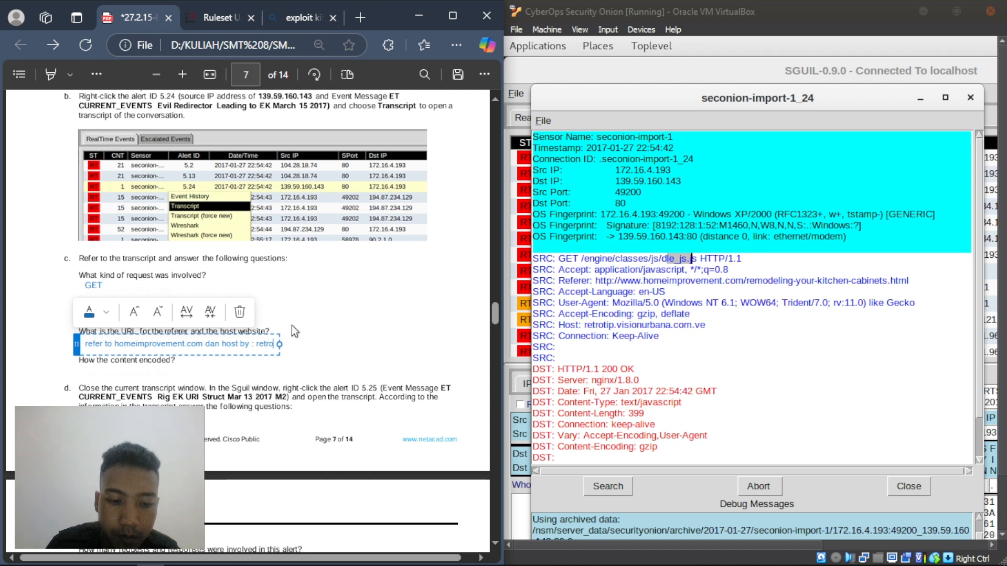
type("tip")
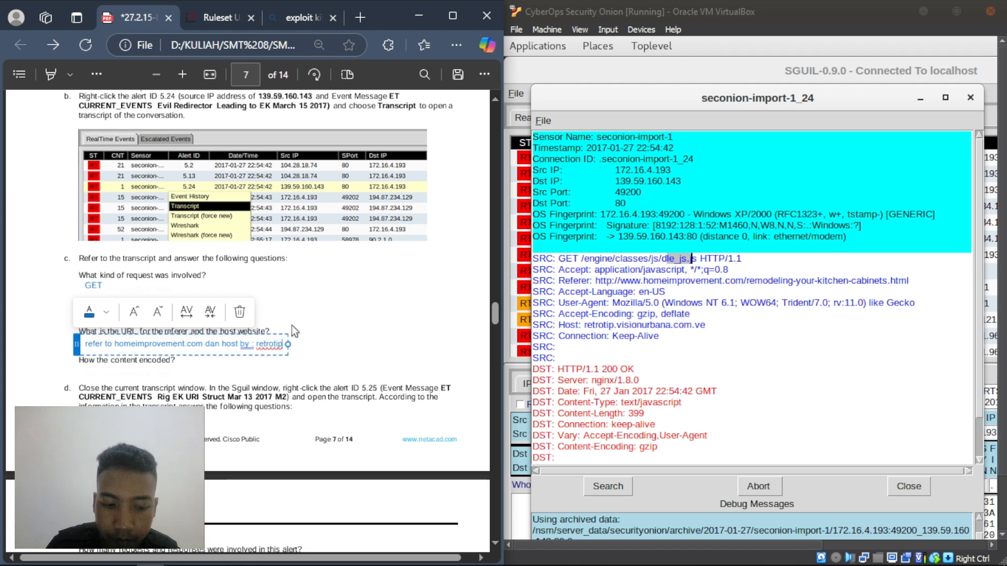
type(" vision")
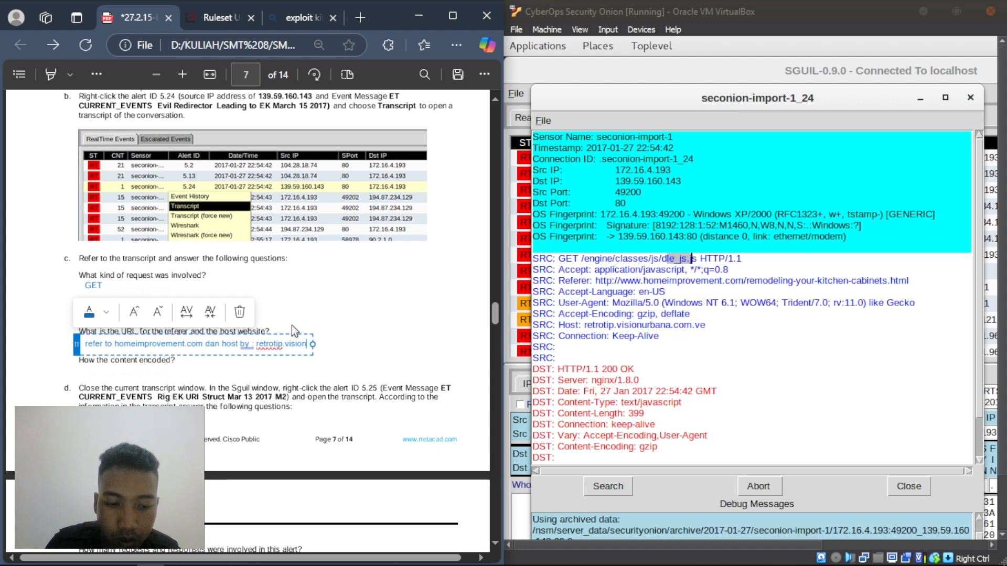
type("urbana")
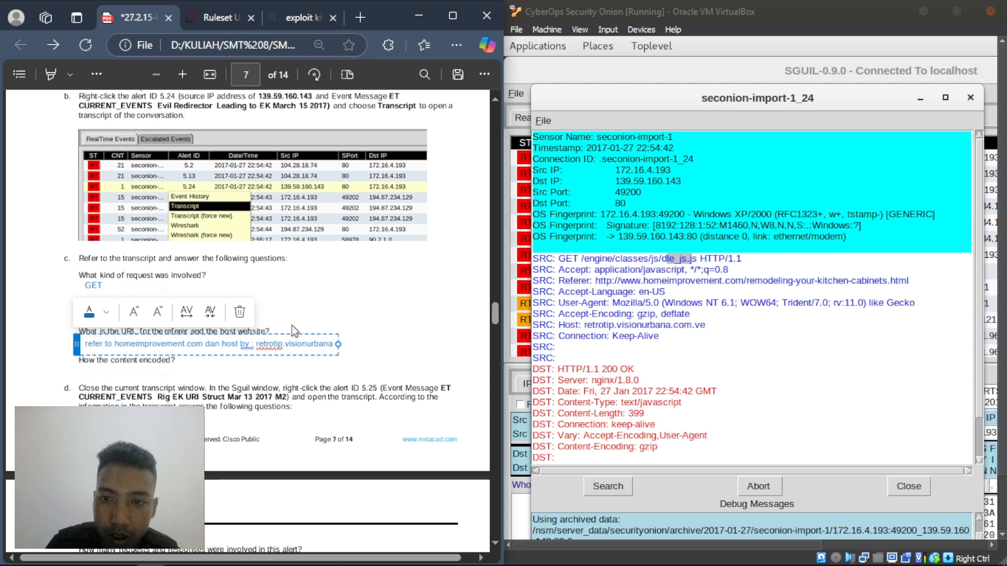
type(".com")
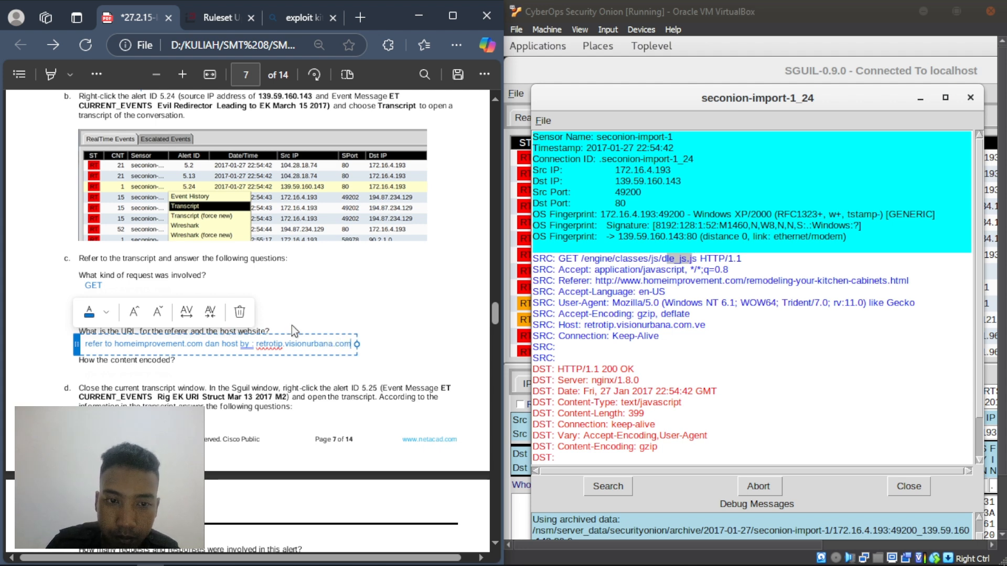
type(".ve")
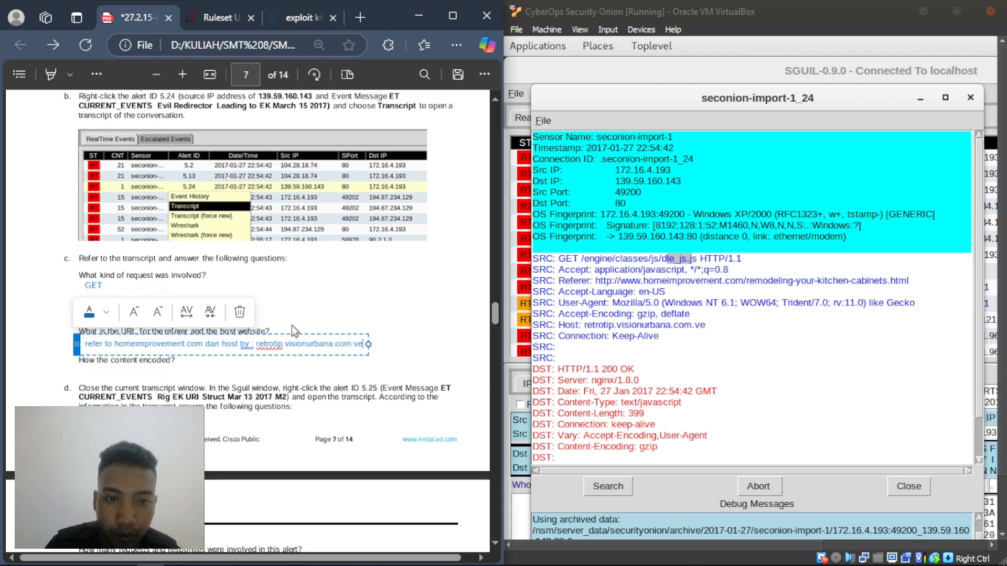
left_click(348, 310)
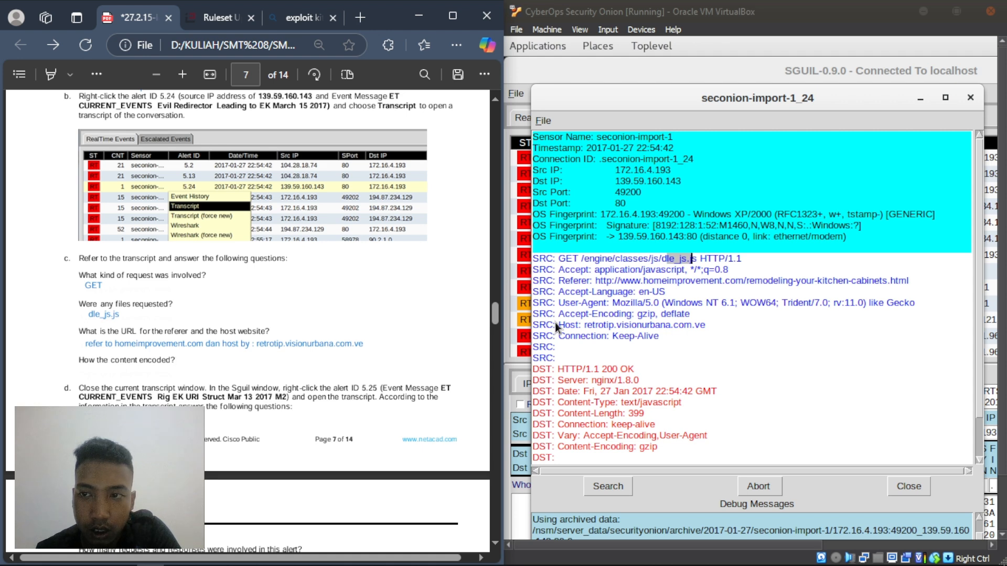
- Take gzip from the Content-Encoding line as the encoding answer, then scroll to page 8
left_click(726, 190)
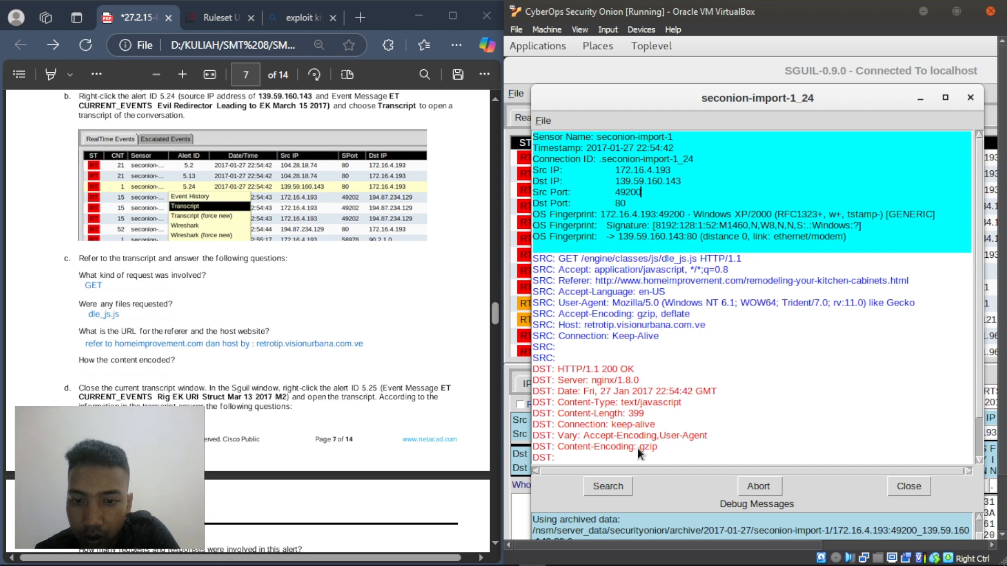
left_click_drag(653, 447, 659, 449)
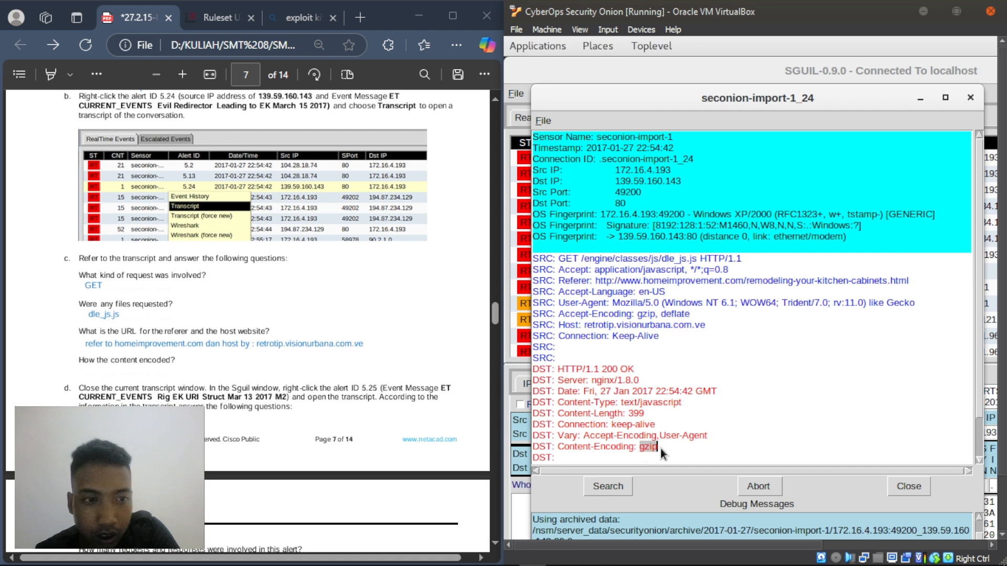
left_click(93, 376)
right_click(93, 377)
left_click(153, 90)
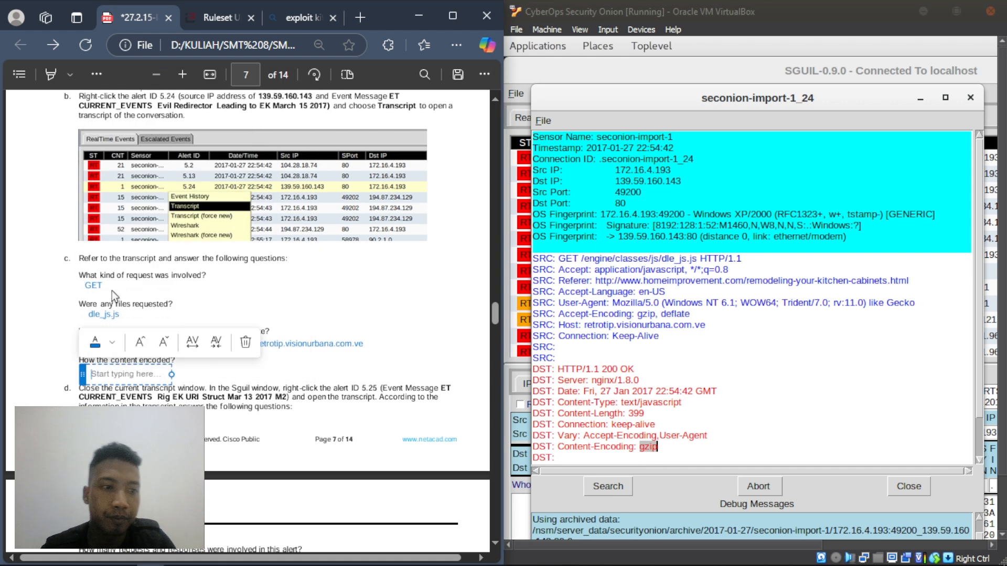
type("gzip")
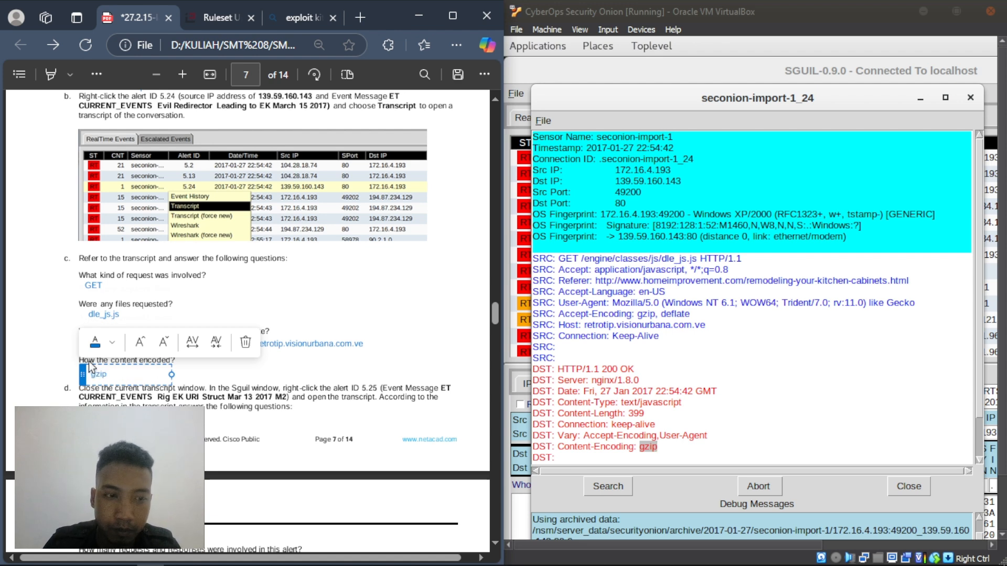
left_click(225, 371)
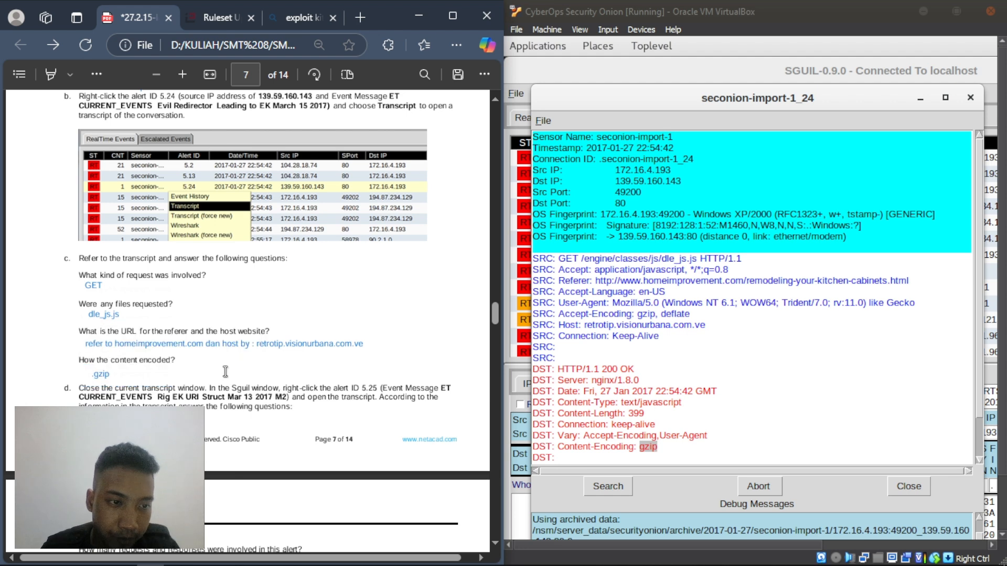
scroll(225, 370, "down", 3)
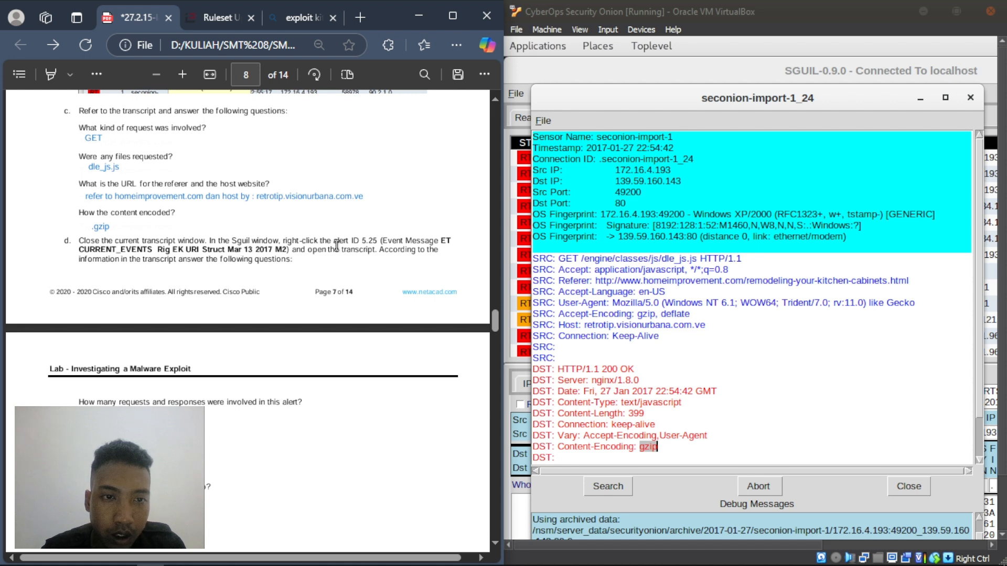
- Close the alert 5.24 transcript and open the transcript for alert 5.25
left_click(970, 98)
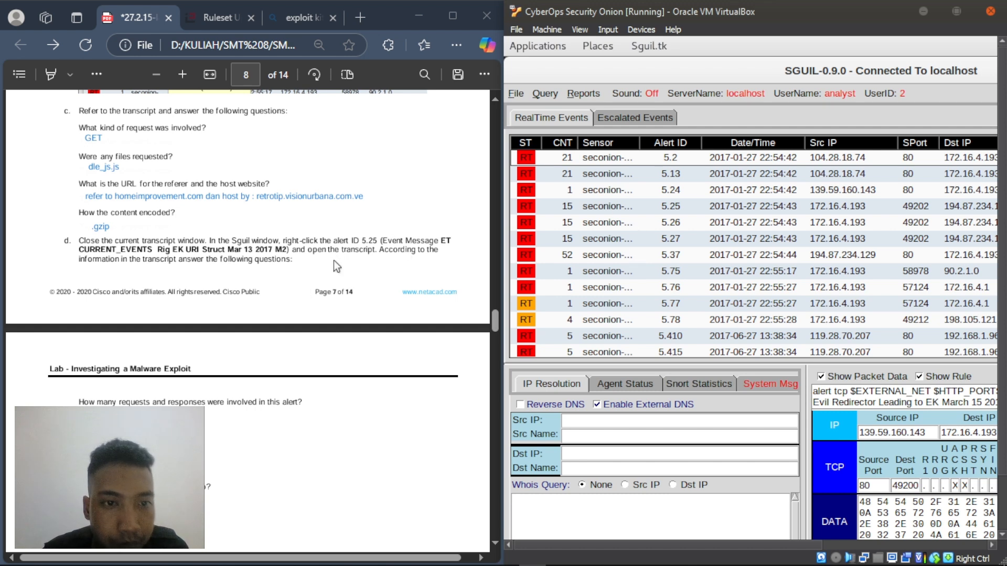
right_click(676, 206)
left_click(658, 235)
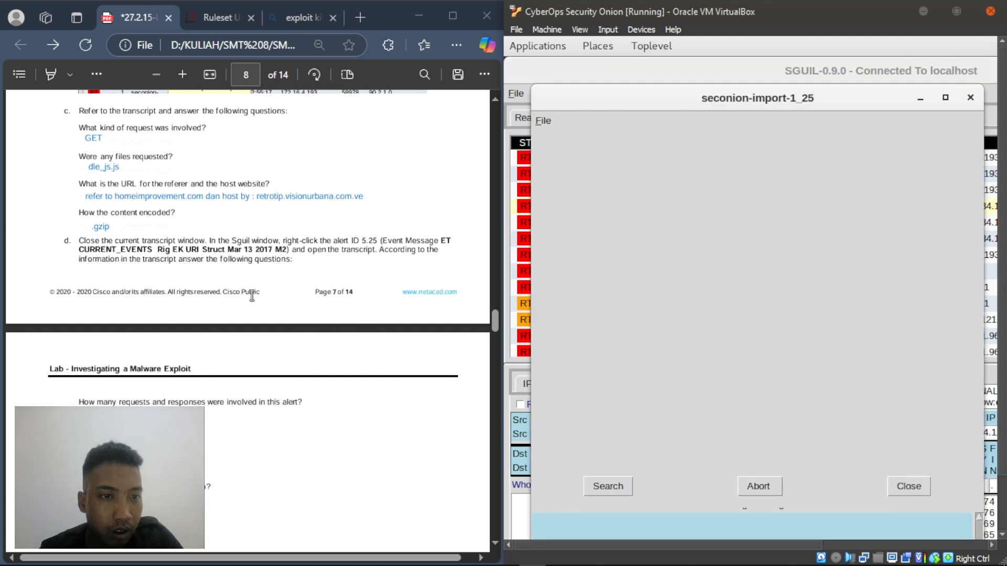
- Scroll through the alert 5.25 transcript to read its HTTP requests and responses
scroll(234, 287, "down", 4)
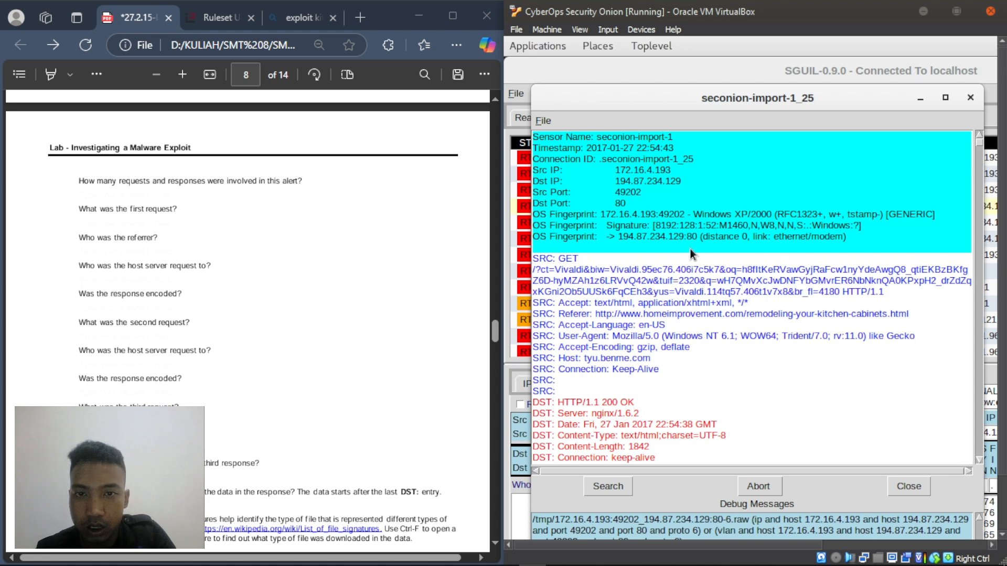
scroll(690, 248, "down", 12)
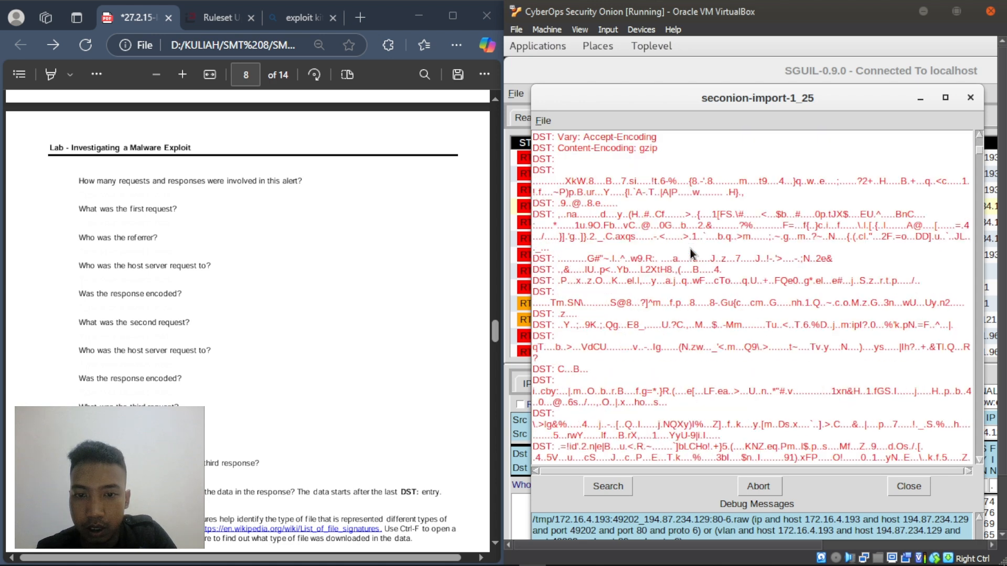
scroll(690, 249, "down", 12)
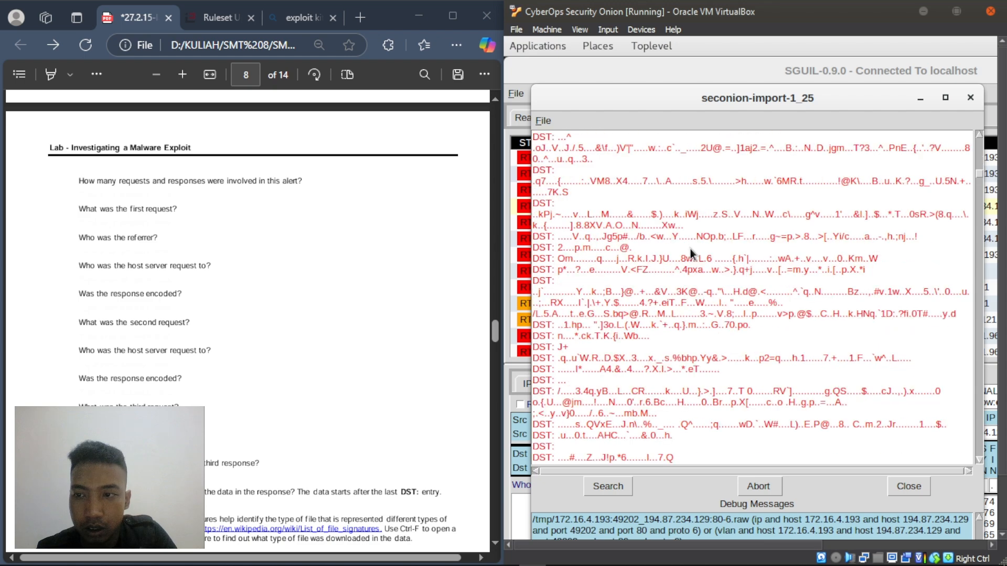
scroll(690, 248, "down", 12)
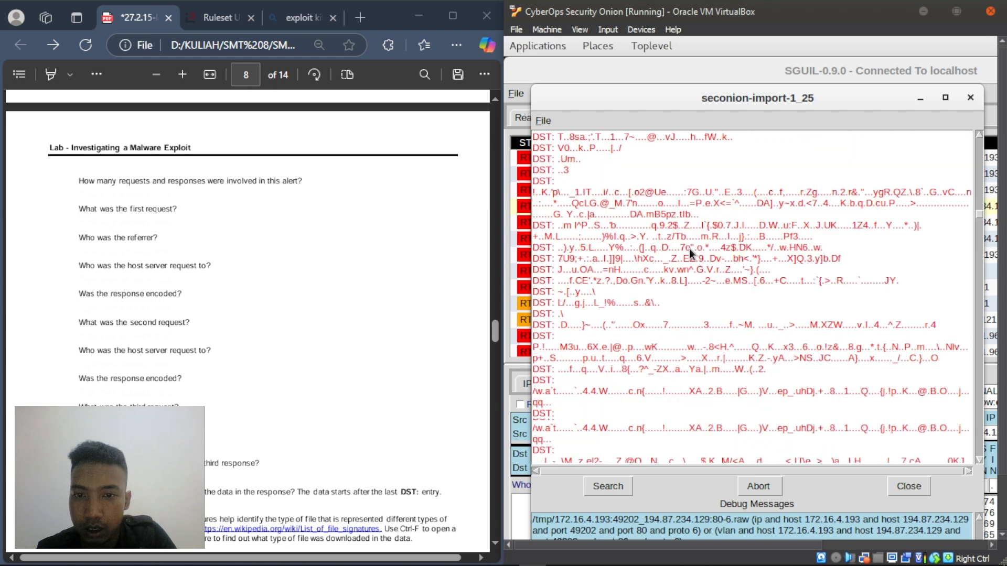
scroll(689, 248, "down", 12)
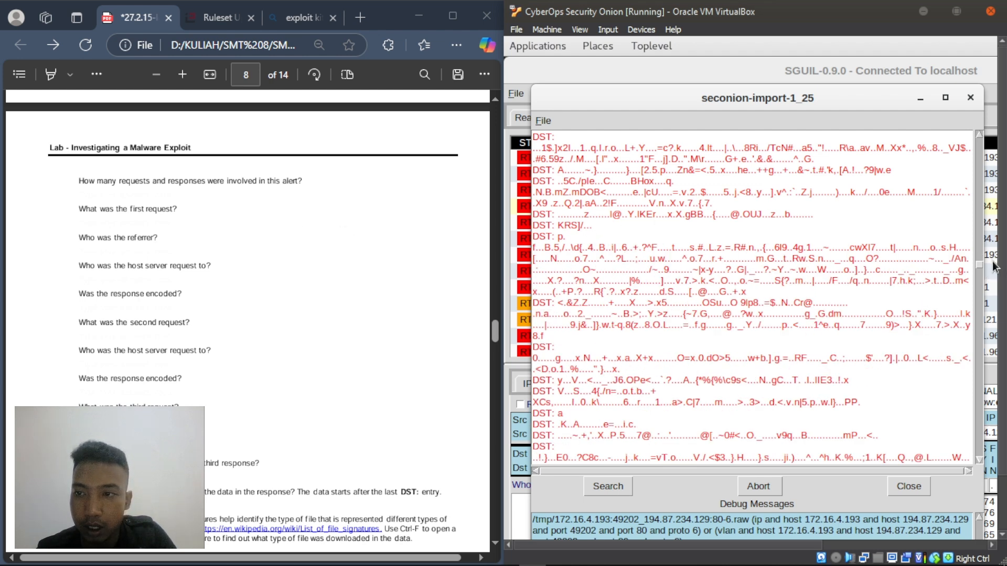
left_click_drag(977, 263, 965, 136)
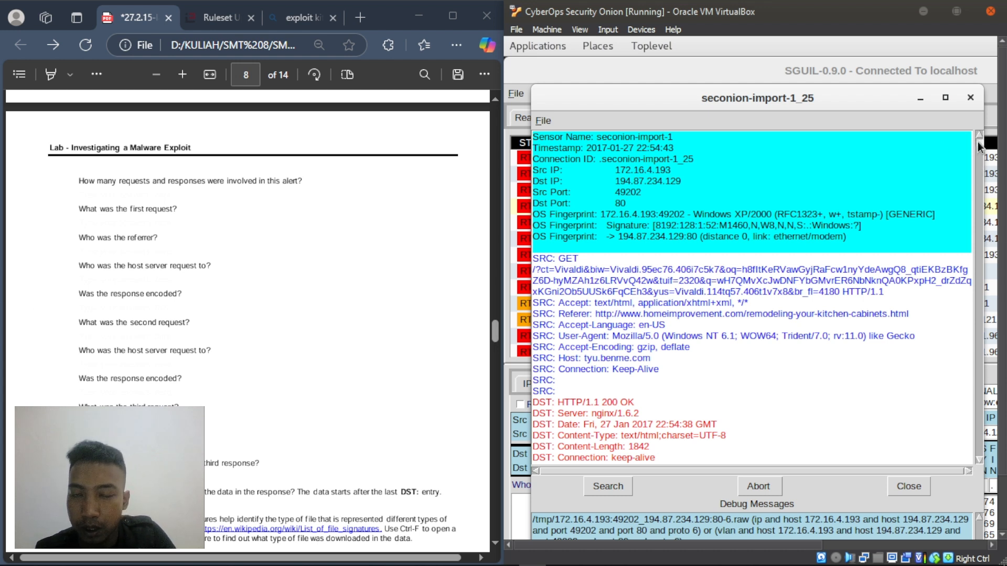
scroll(978, 147, "down", 15)
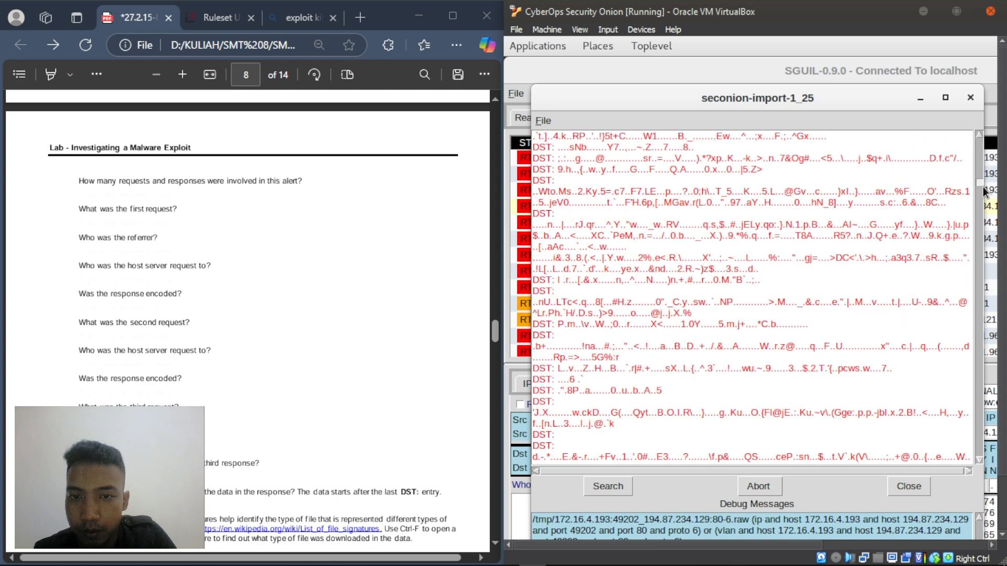
scroll(986, 160, "up", 15)
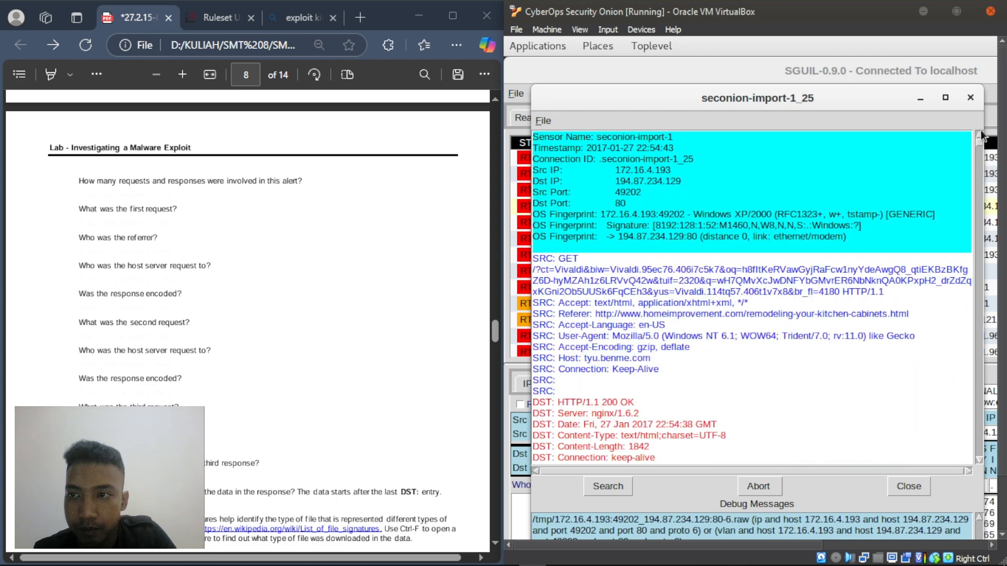
scroll(982, 150, "down", 5)
left_click_drag(981, 148, 963, 477)
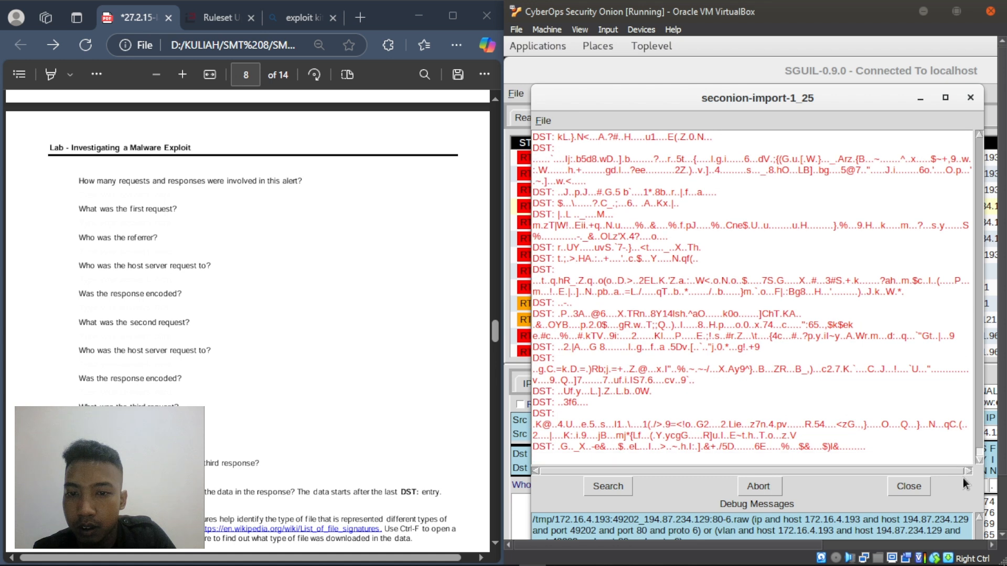
- Answer the requests question with '3 requests dan 3 response'
right_click(82, 192)
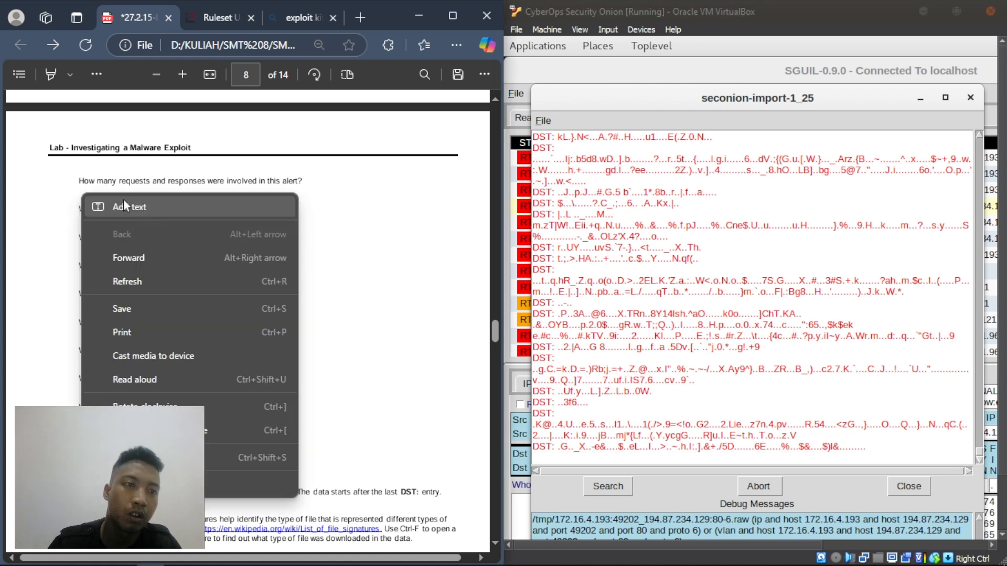
left_click(130, 212)
type("3 requ")
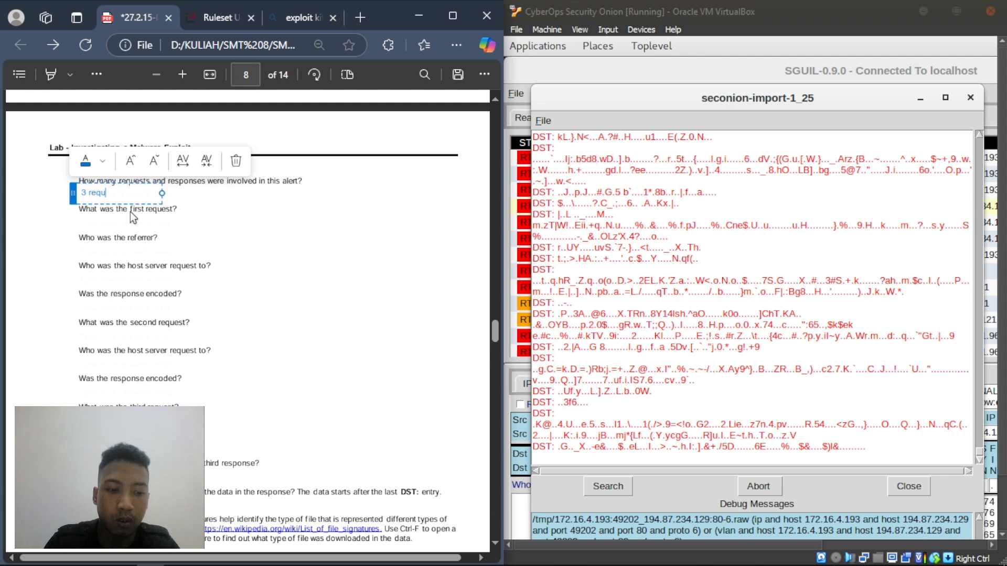
type("s")
key("BackSpace")
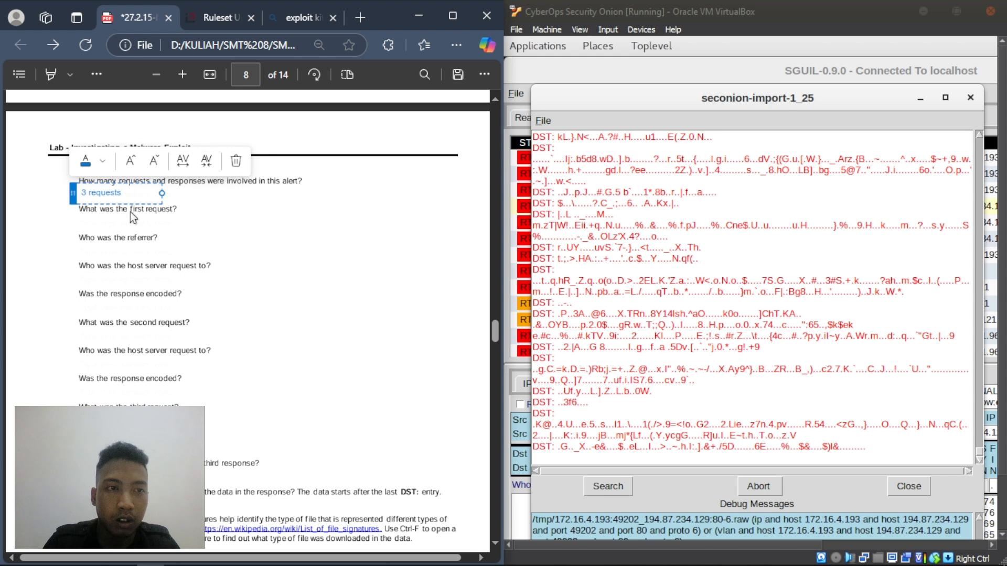
type("ests dan 3")
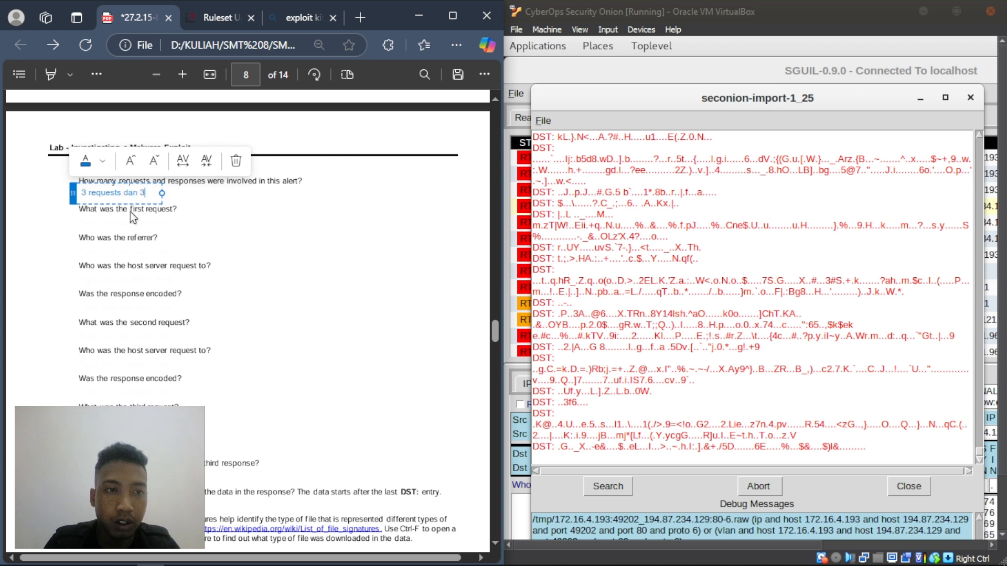
type(" response")
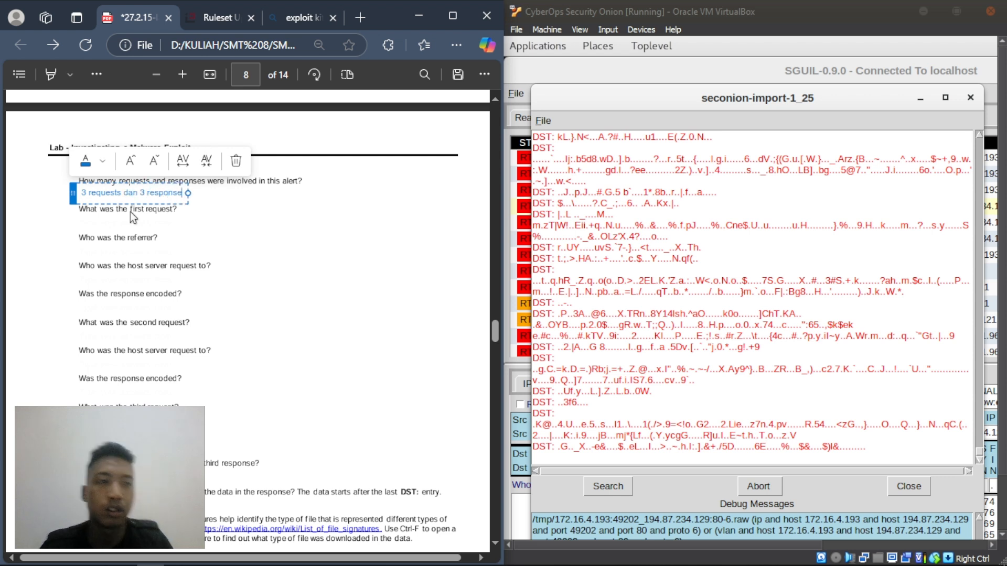
left_click_drag(979, 451, 971, 128)
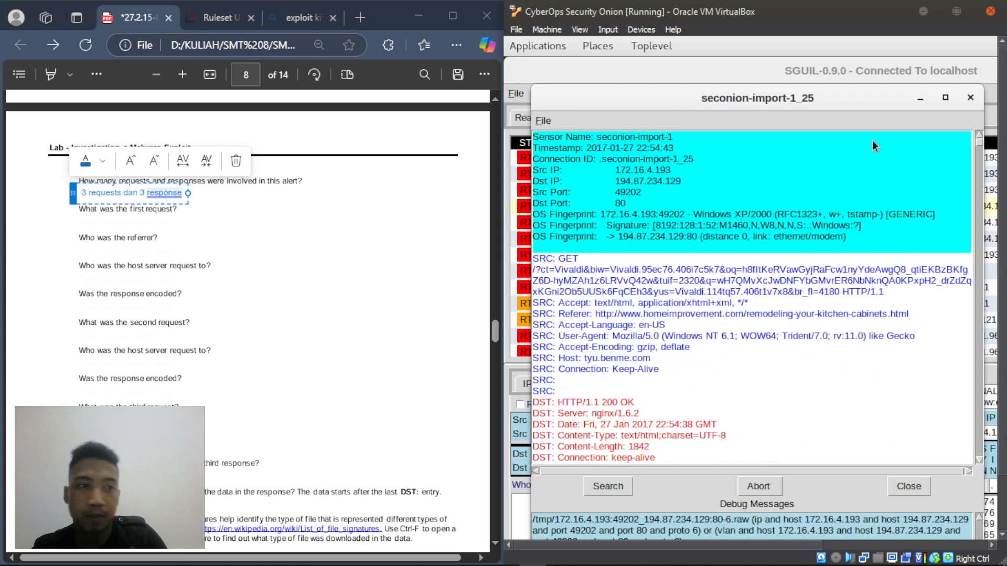
left_click(143, 223)
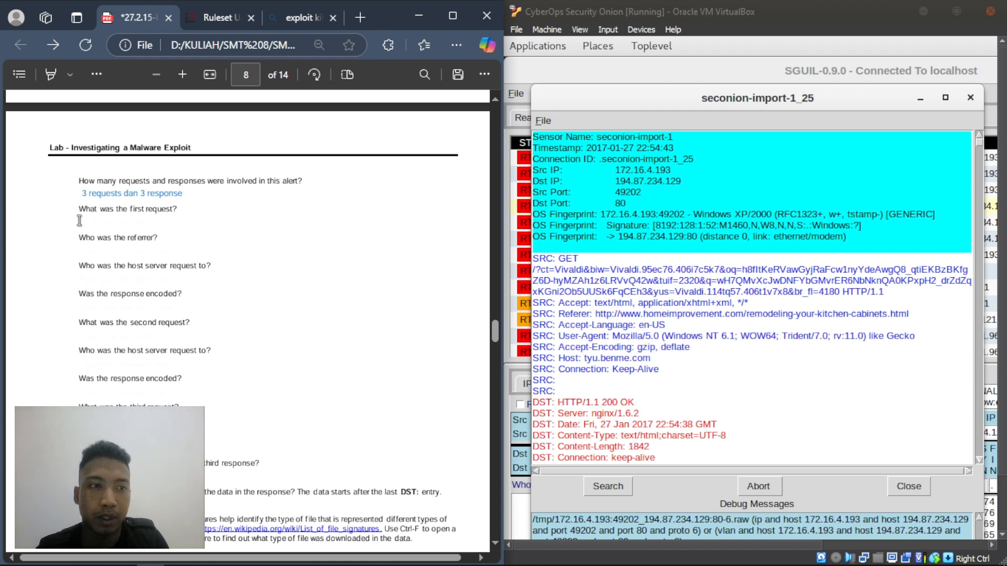
- Answer the first-request question with 'HTTP/1.1 GET'
right_click(118, 224)
left_click(152, 232)
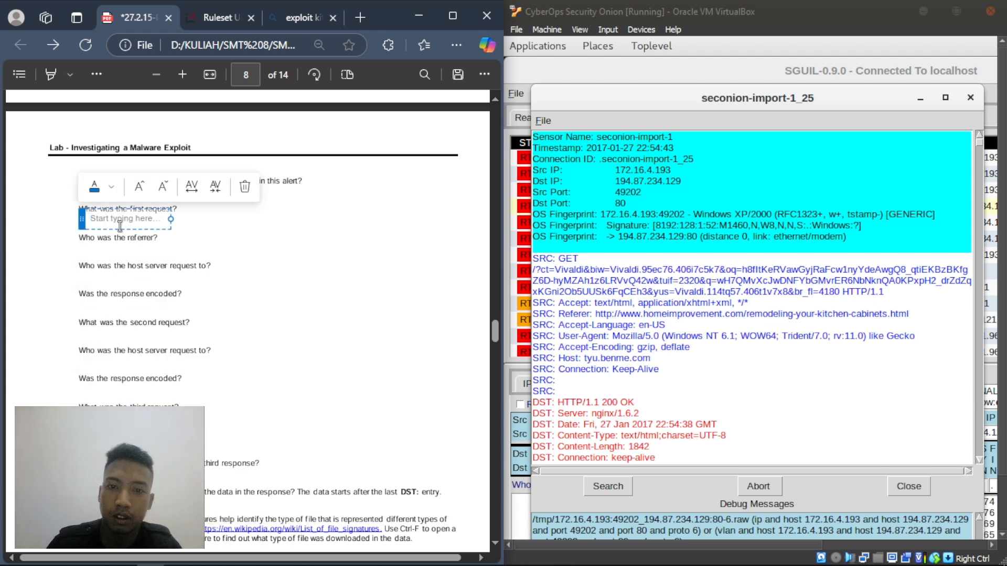
type("H")
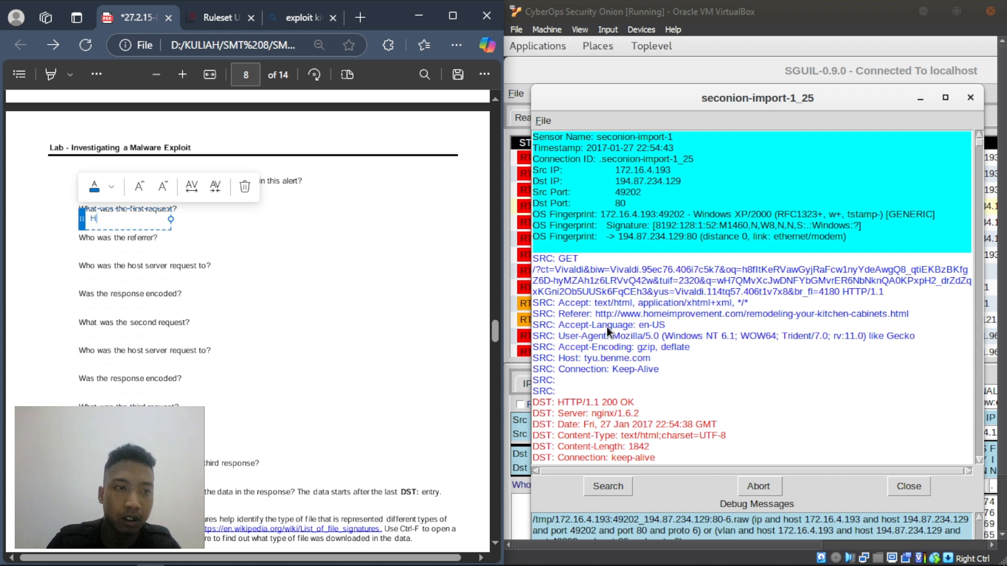
key("BackSpace")
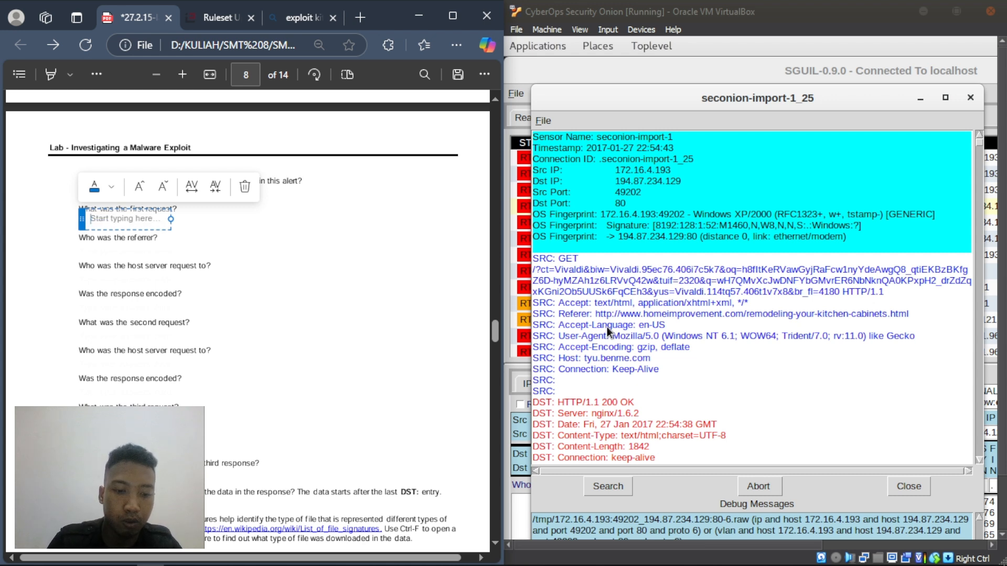
type("HTTP")
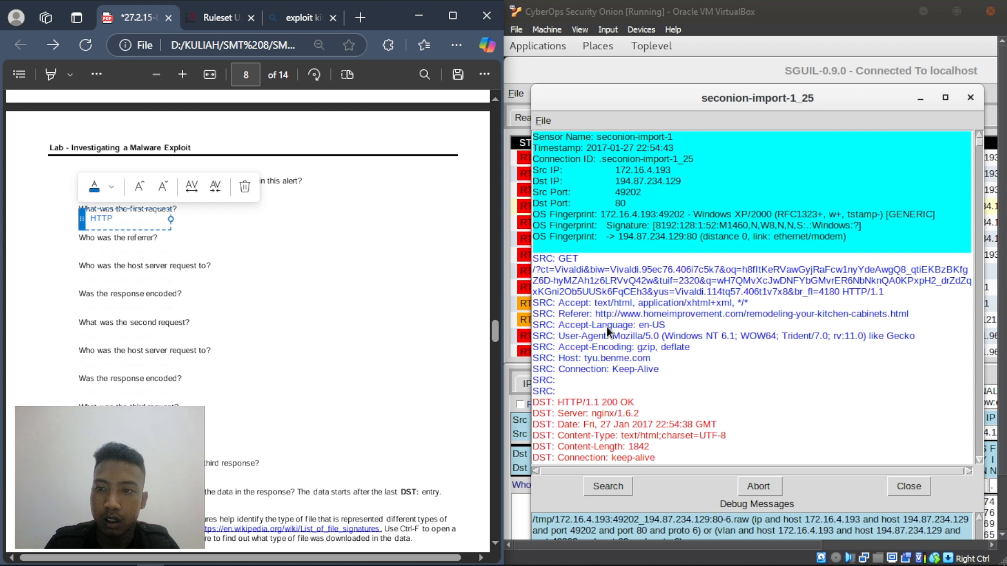
type("/1.1 GET")
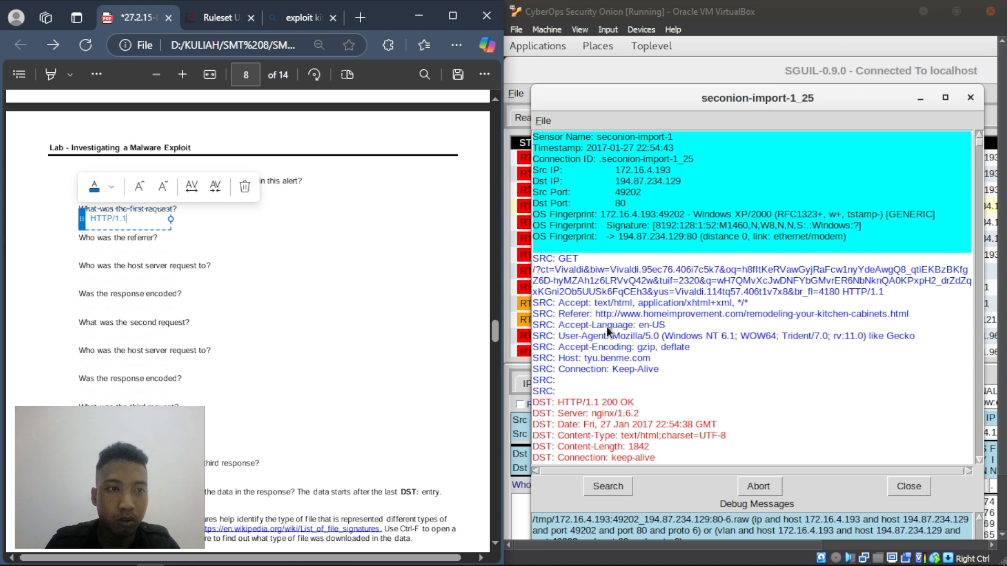
left_click(260, 283)
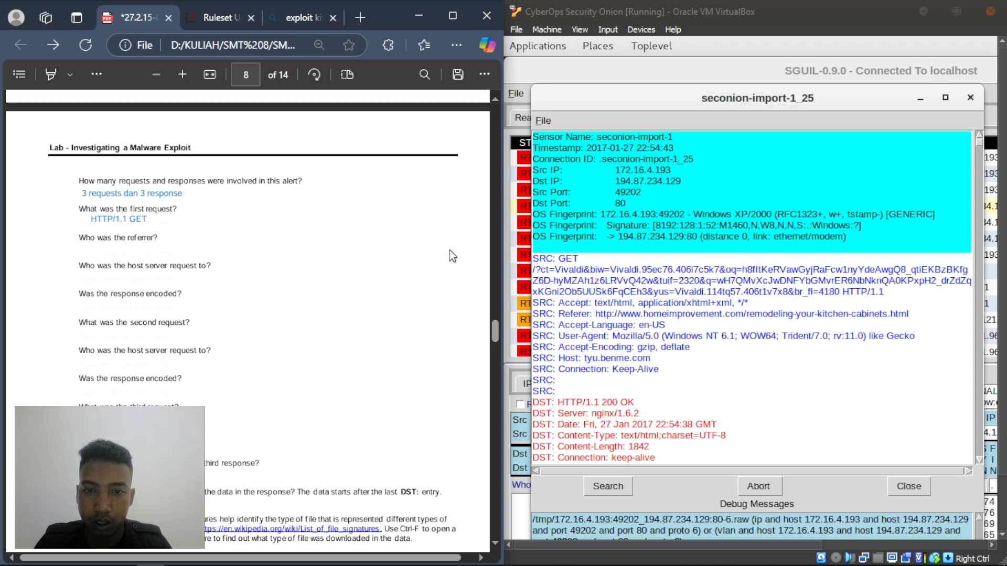
- Answer the first request's referrer question with homeimprovement
right_click(85, 249)
left_click(128, 258)
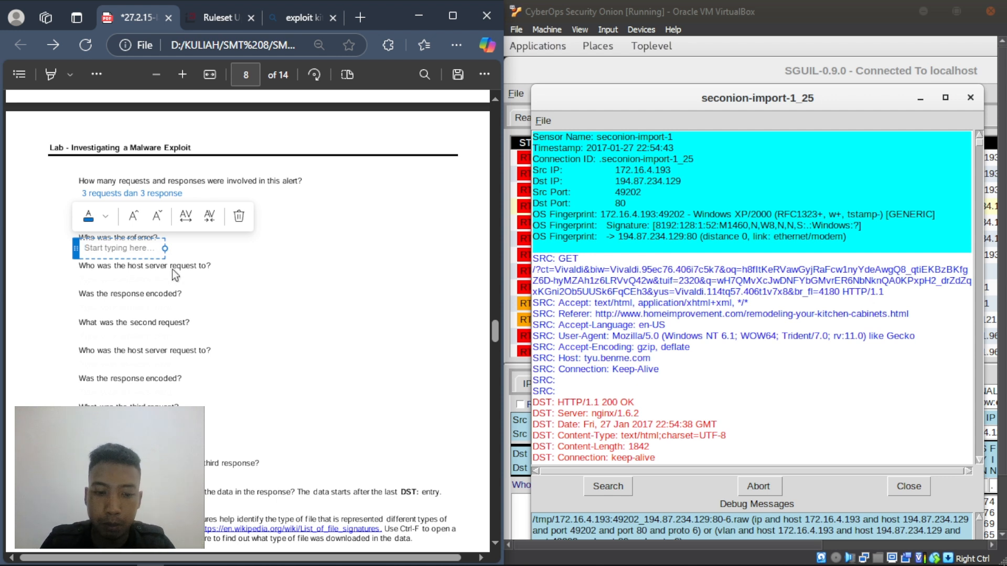
type("home")
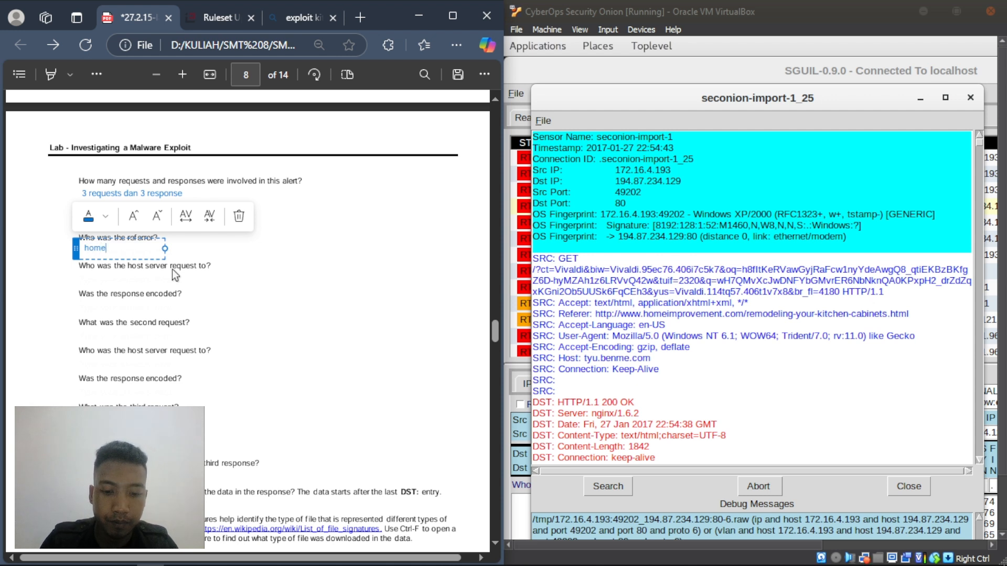
type("improvem")
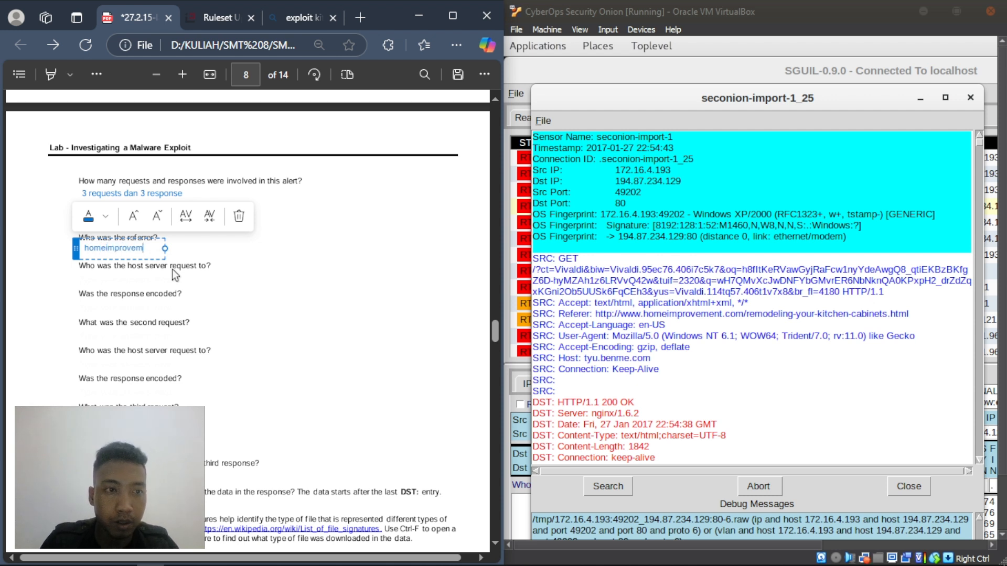
type("ent.v")
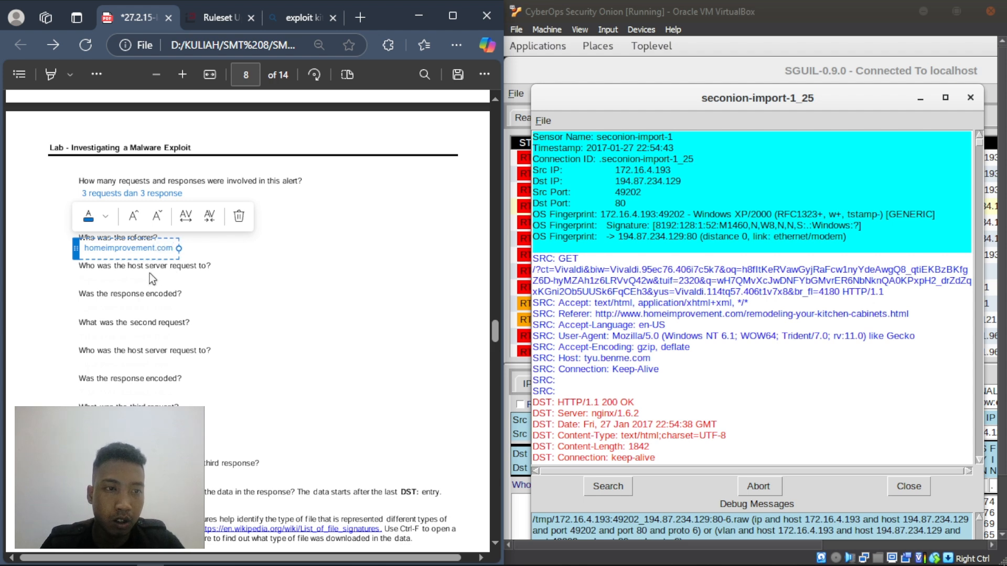
right_click(148, 274)
left_click(118, 278)
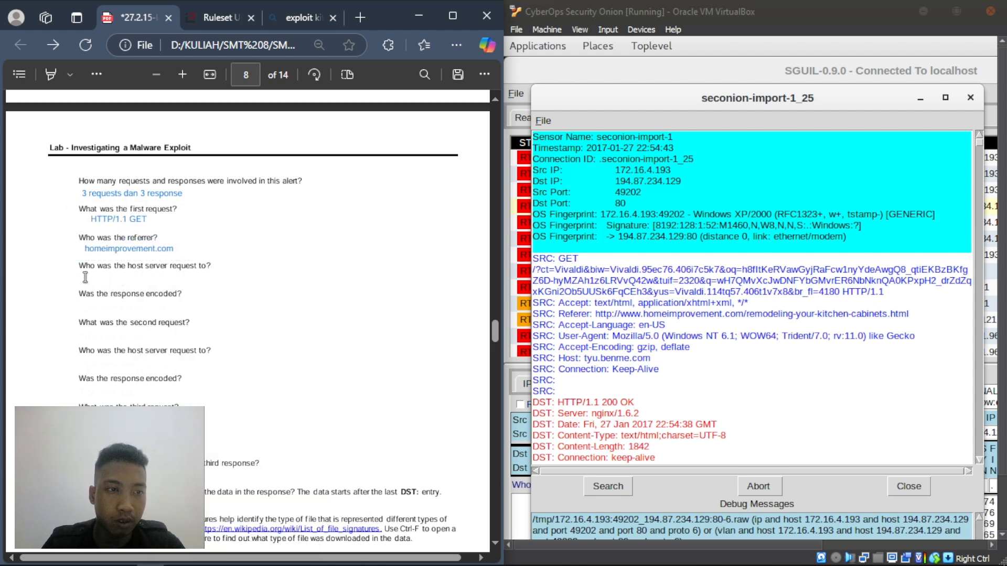
- Enter tyu.benme.com as the first request's host server
right_click(85, 277)
left_click(125, 273)
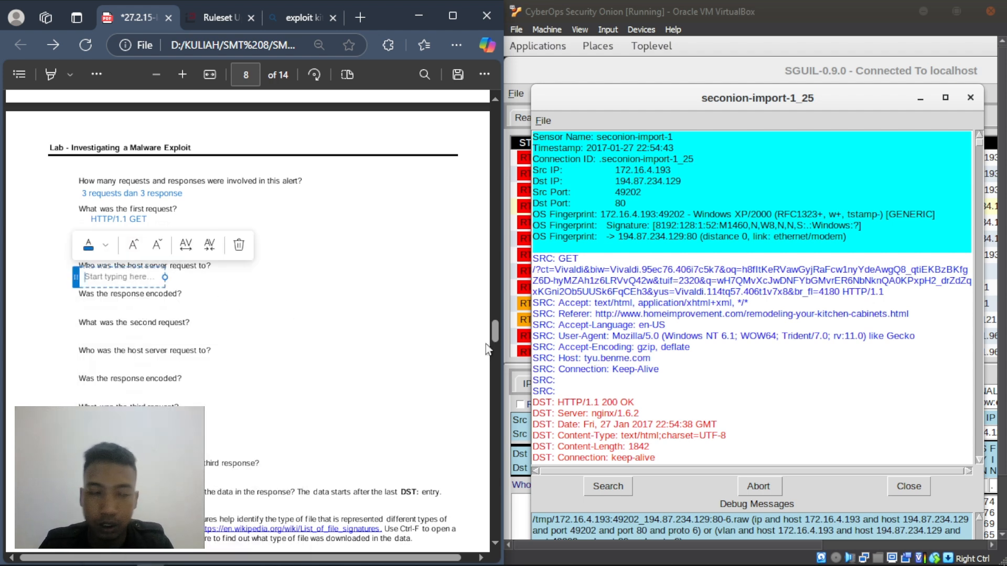
type("tyu.b")
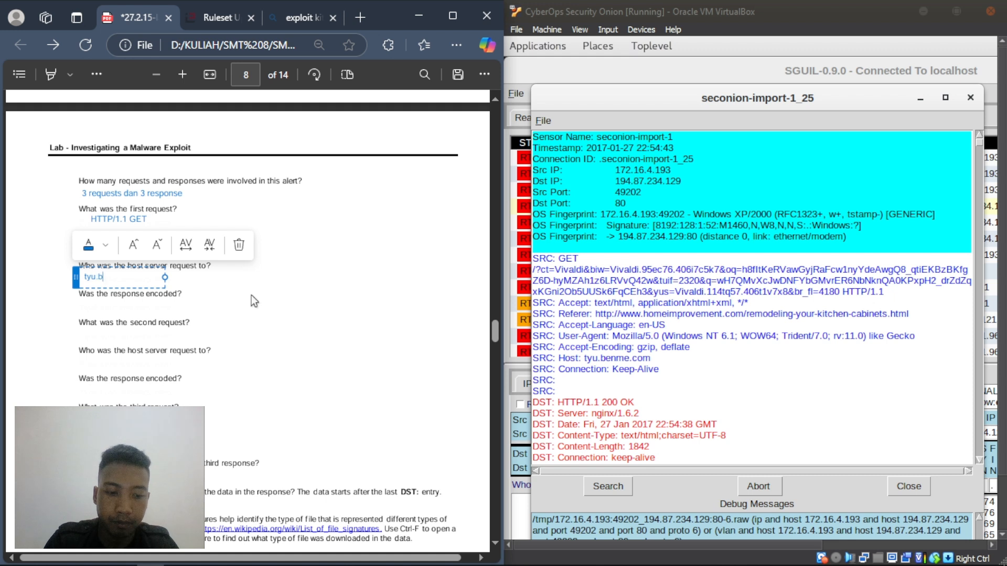
type("enme.com")
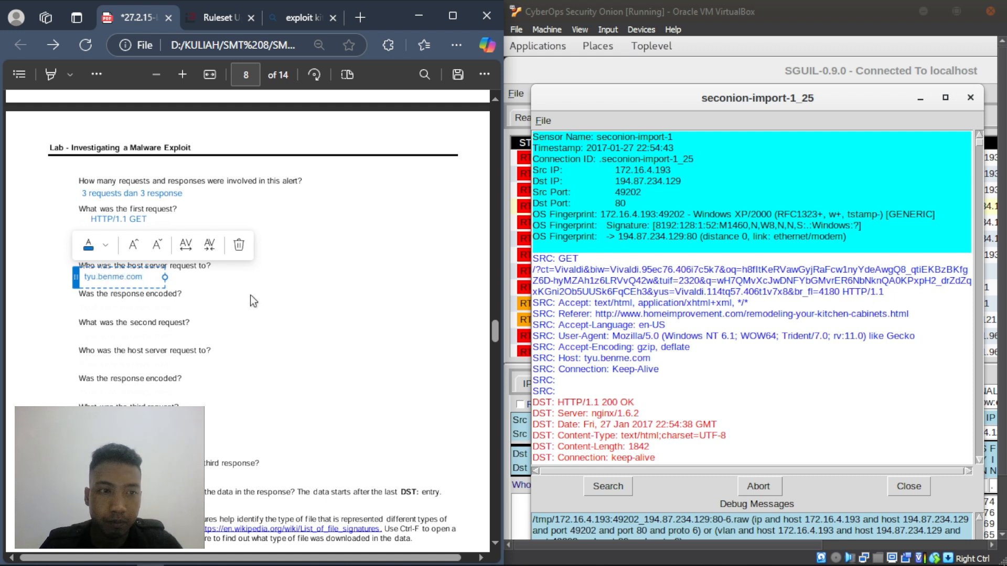
left_click(185, 306)
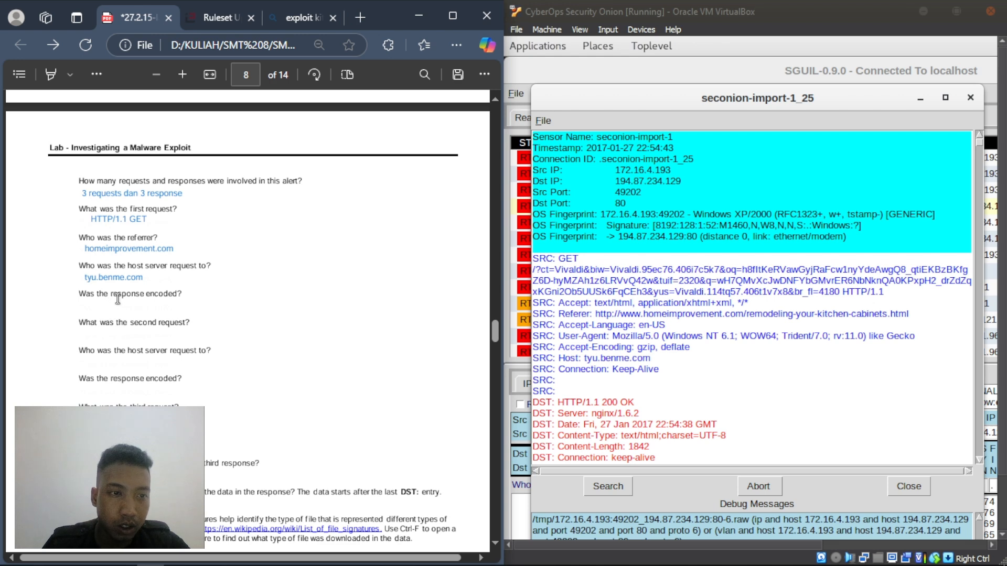
- Scroll down and write 'Iya, dalam bentuk .gzip' under 'Was the response encoded?'
scroll(740, 336, "down", 3)
scroll(739, 341, "down", 2)
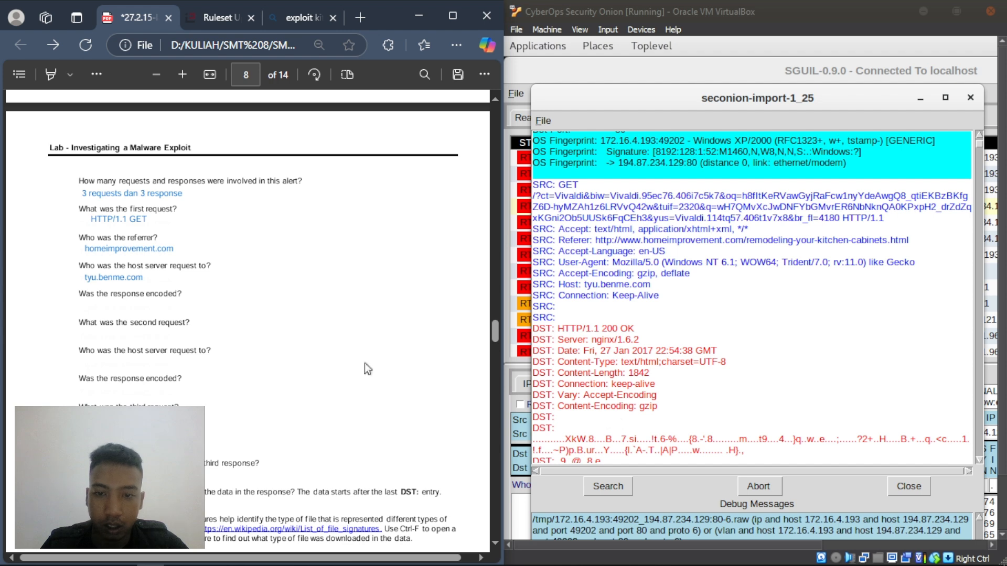
right_click(80, 306)
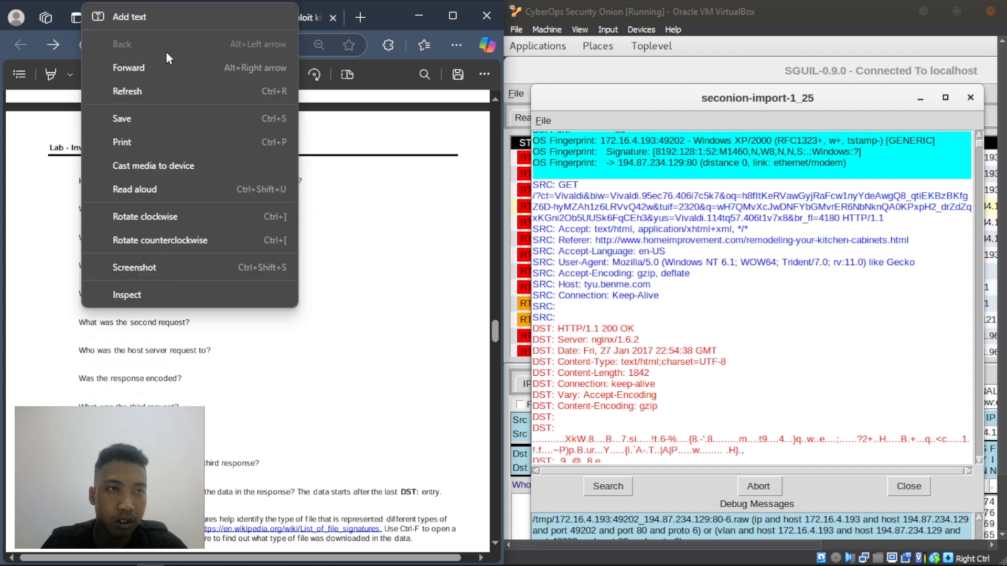
left_click(151, 18)
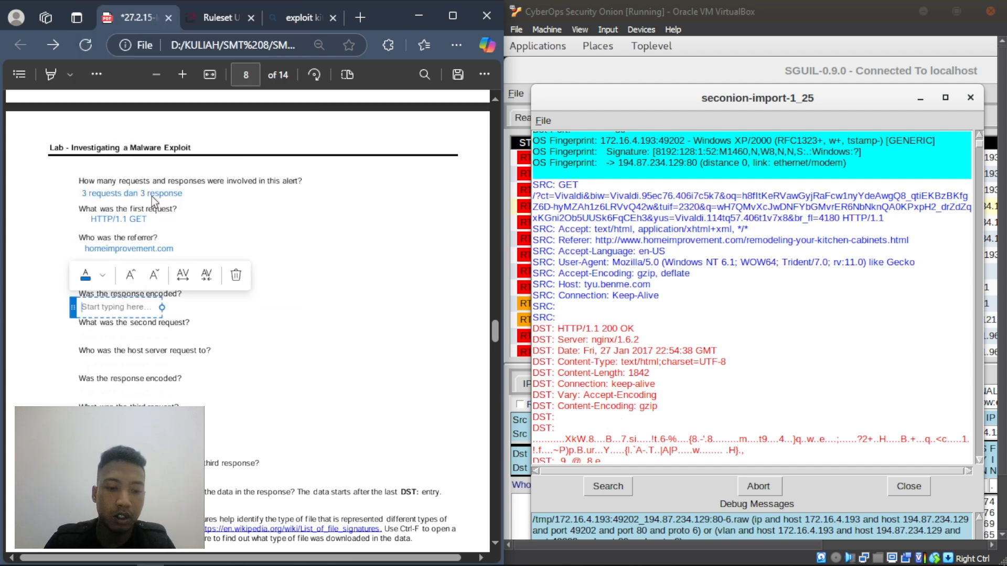
type("Iya")
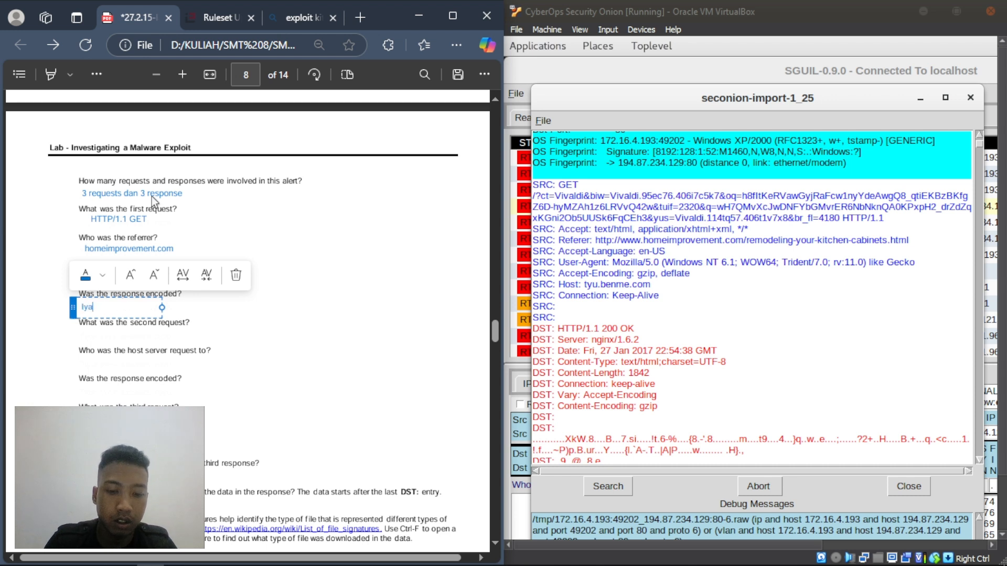
type(", d")
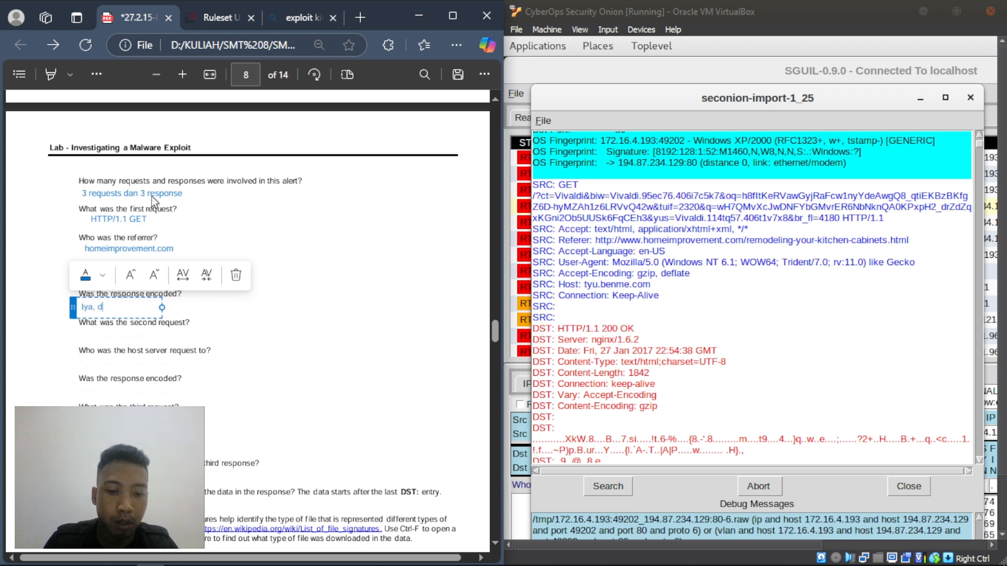
type("alam bentuk")
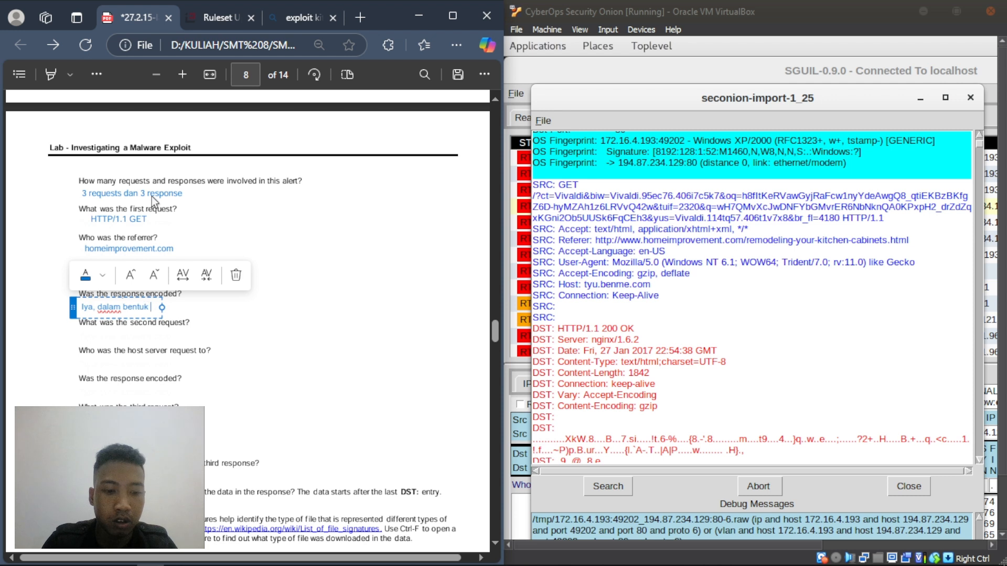
type(" .gzip")
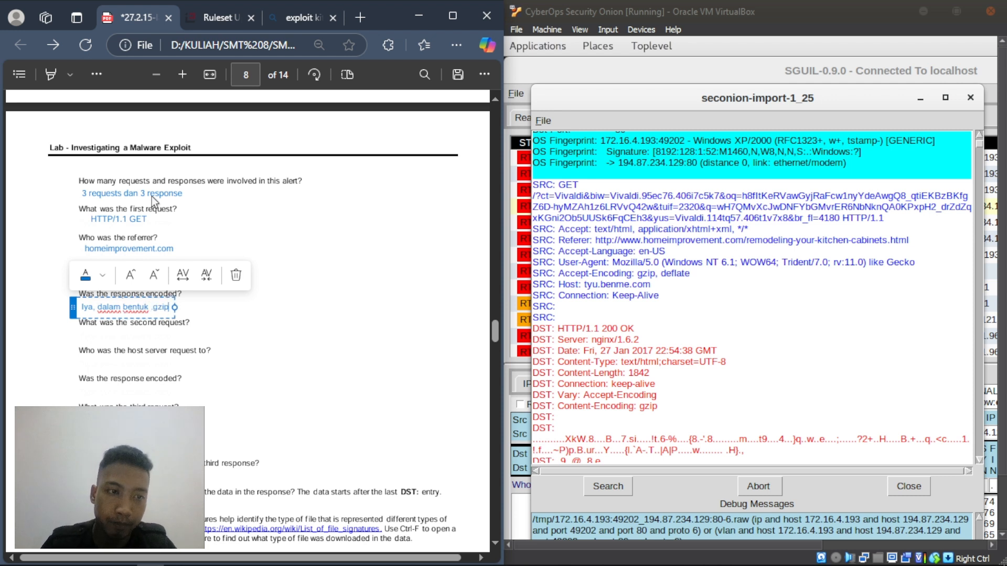
left_click(136, 330)
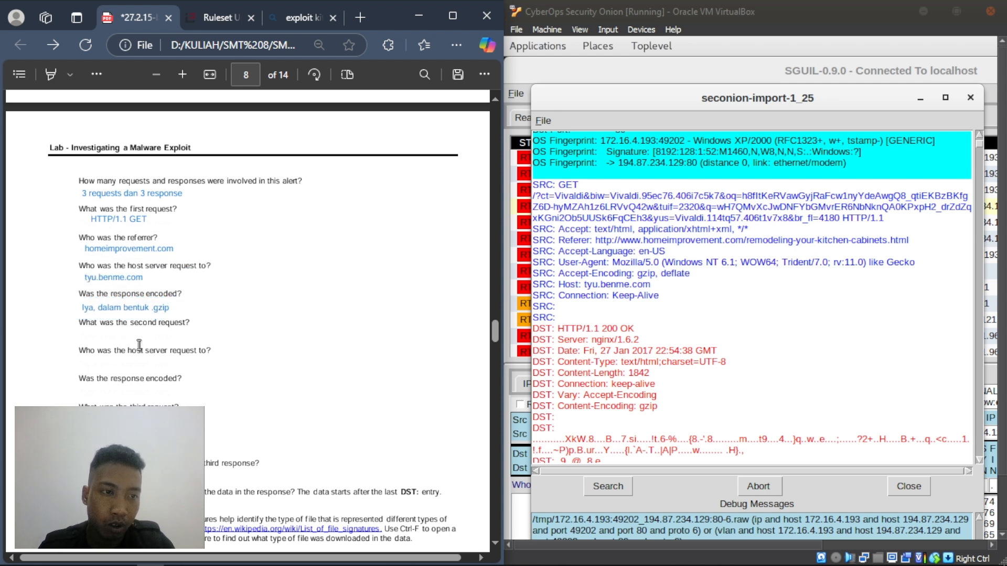
- Answer the second request's type with 'HTTP/1.1 POST'
scroll(775, 247, "down", 3)
scroll(776, 247, "down", 15)
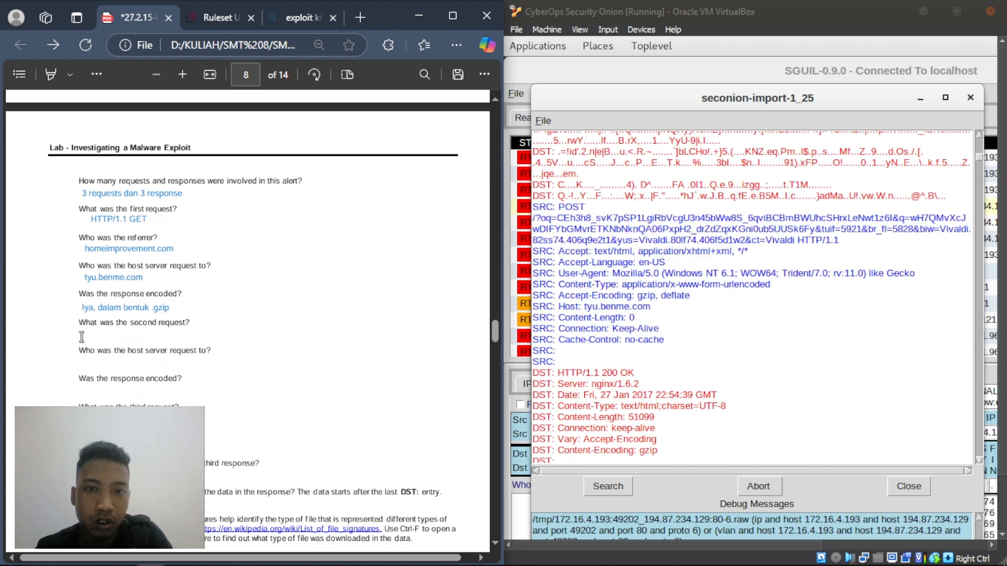
right_click(80, 336)
left_click(134, 52)
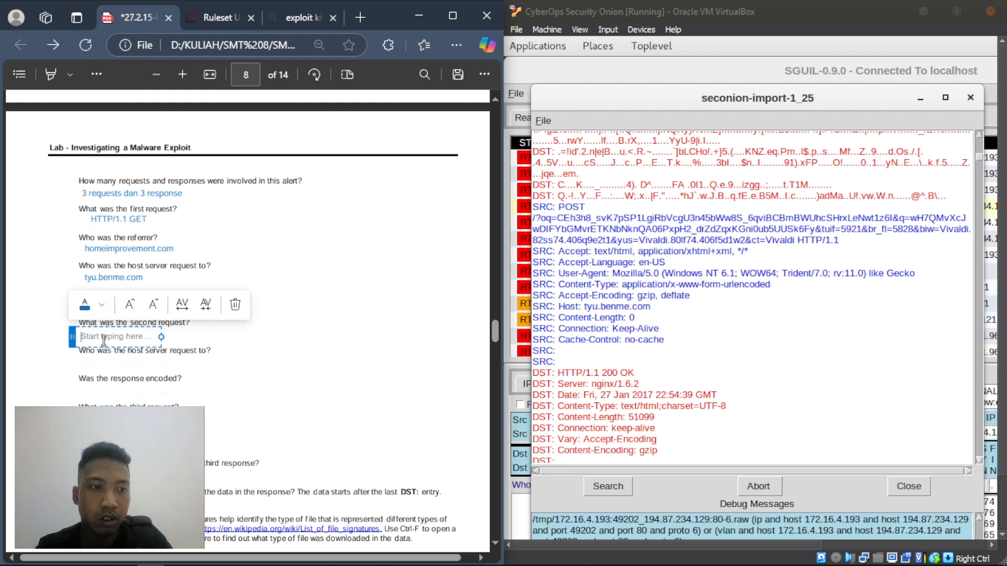
type("POST")
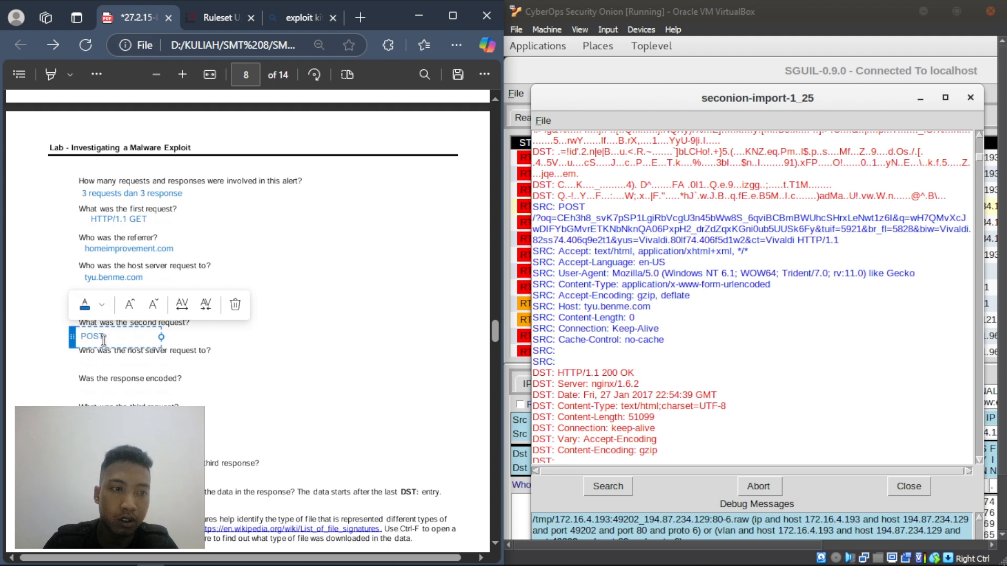
key("BackSpace")
key("BackSpace")
key("BackSpace")
key("BackSpace")
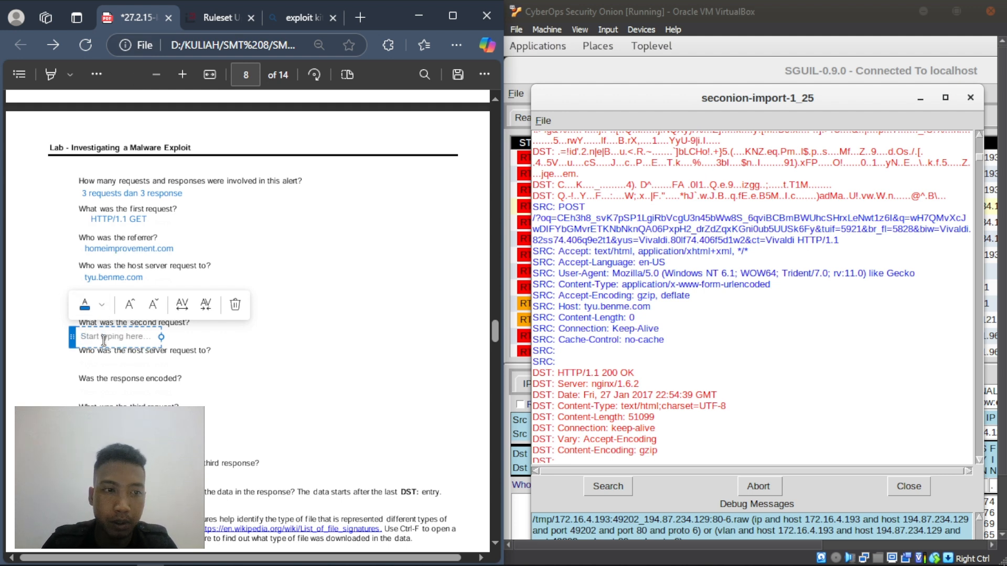
type("HTTP")
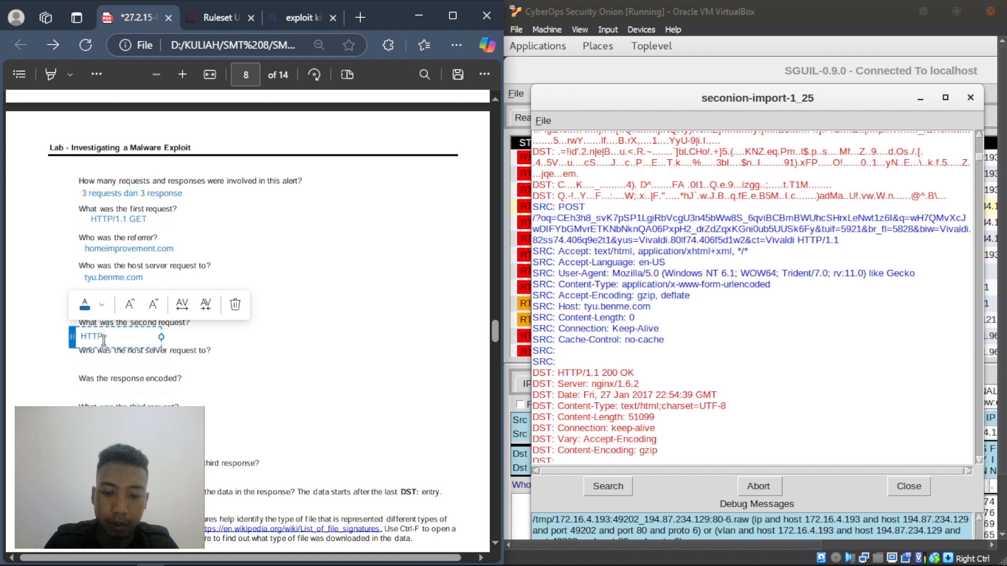
type("/1.")
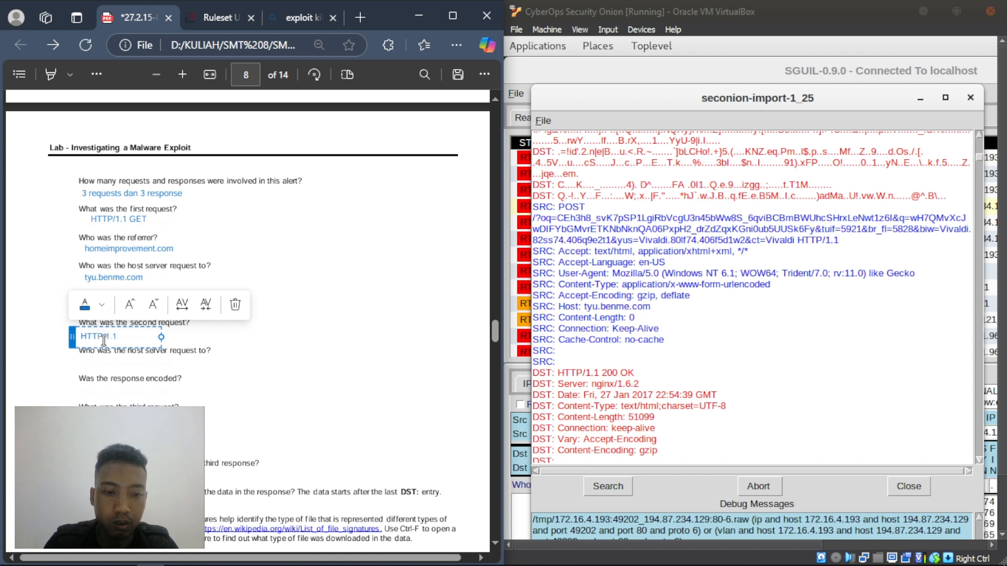
type("1 POST")
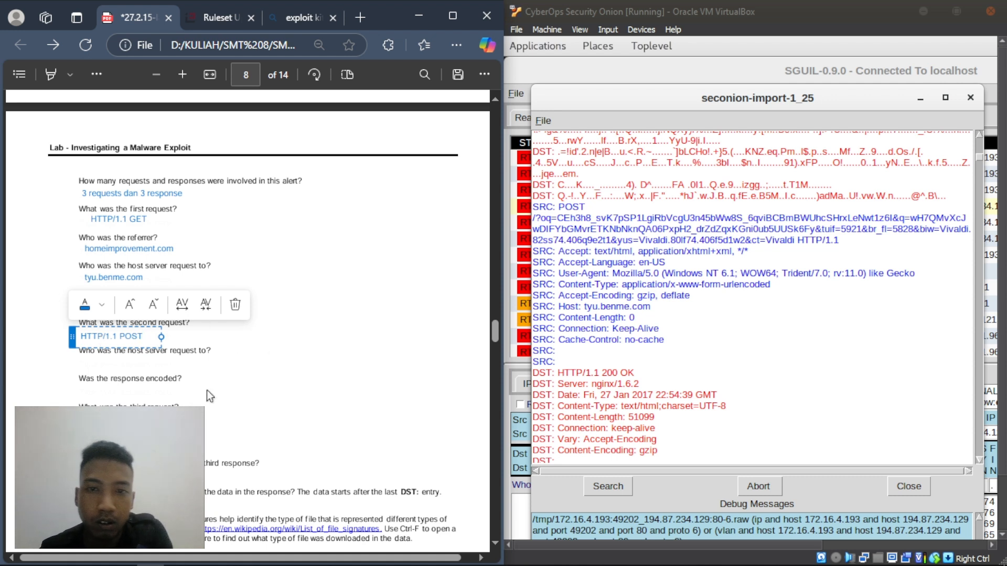
left_click(109, 357)
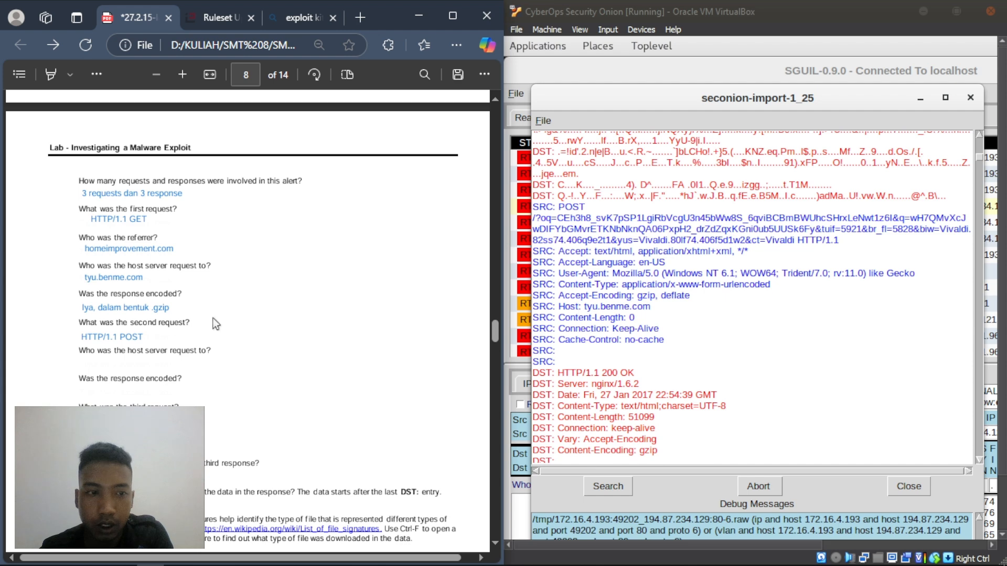
- Enter tyu.benme.com as the second request's host server
right_click(88, 360)
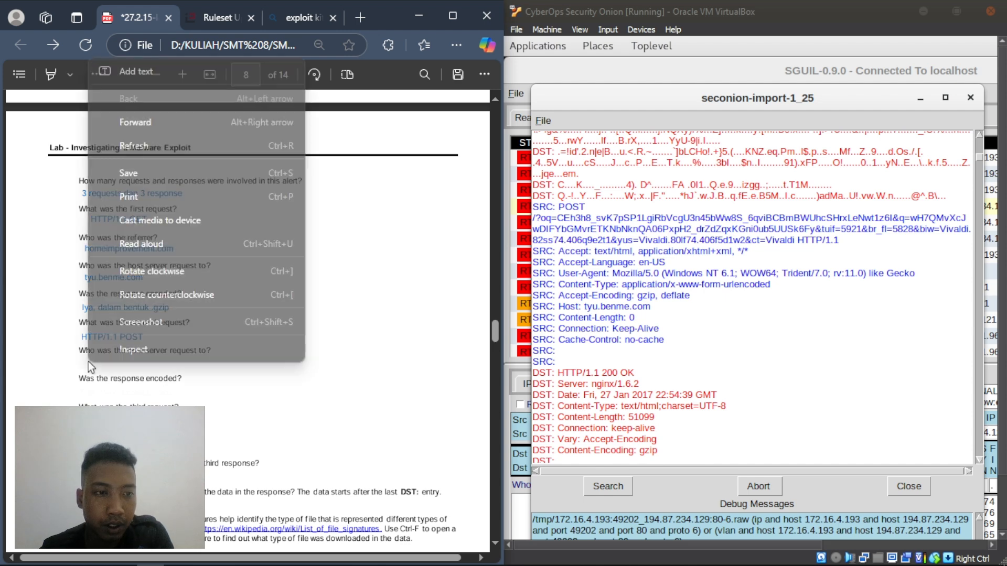
left_click(156, 76)
type("ty")
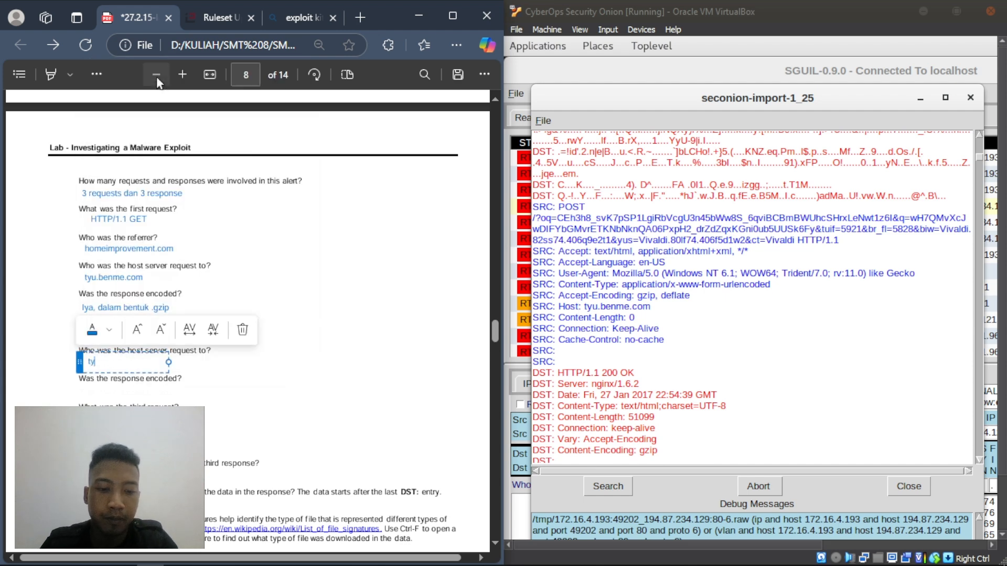
type("u.b")
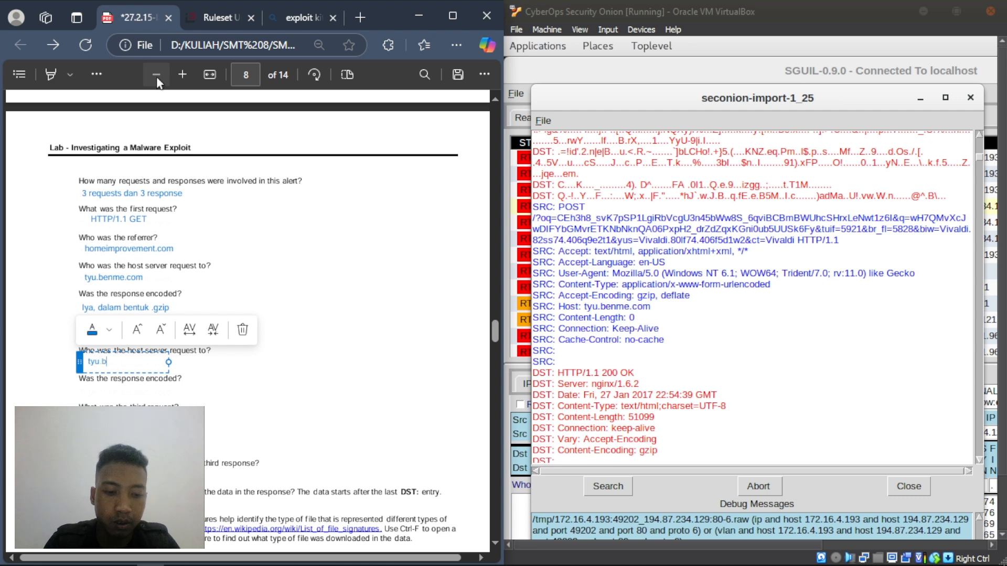
type("enme.com")
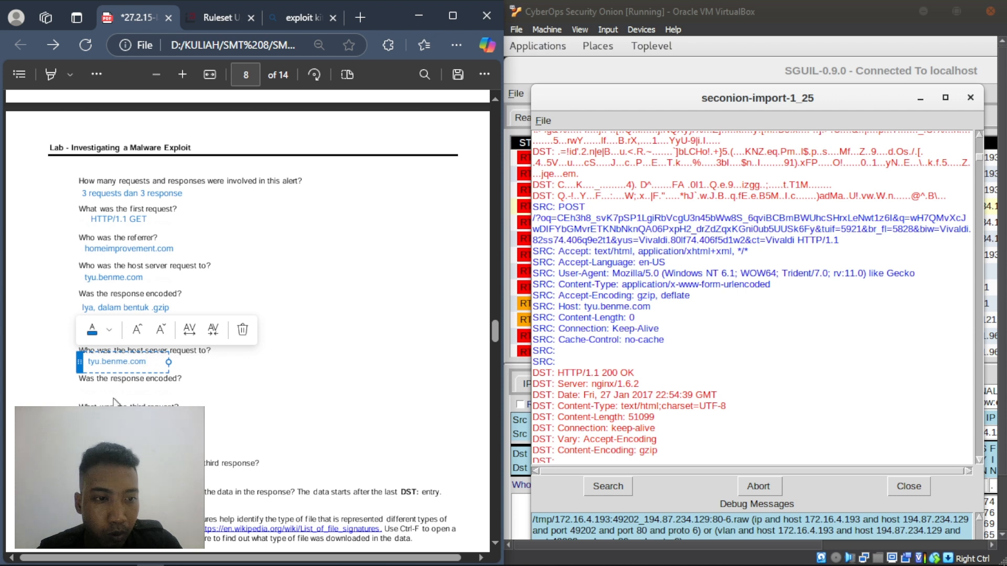
left_click(439, 391)
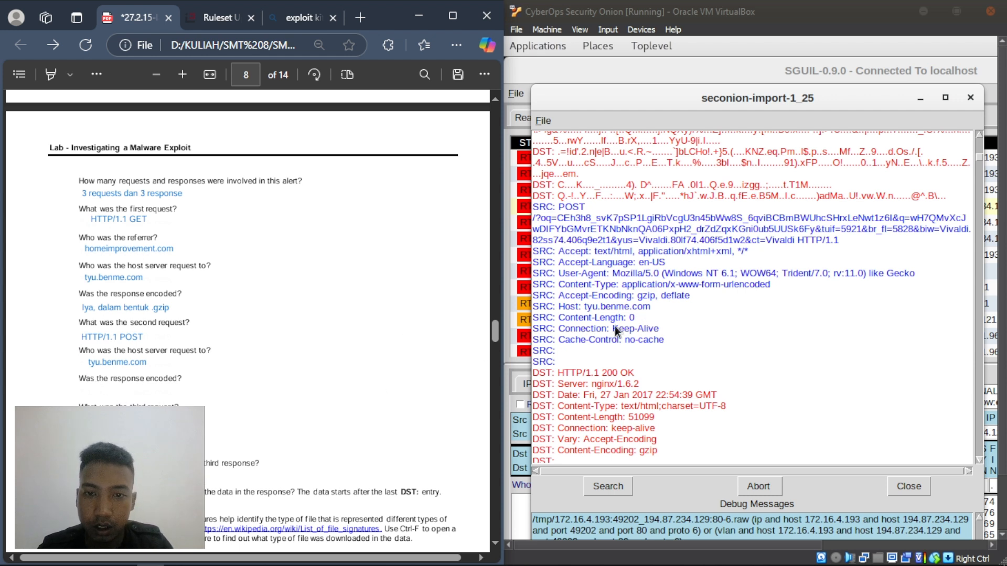
- Answer the second response's encoding with 'iya, dalam bentuk .gzip'
right_click(87, 385)
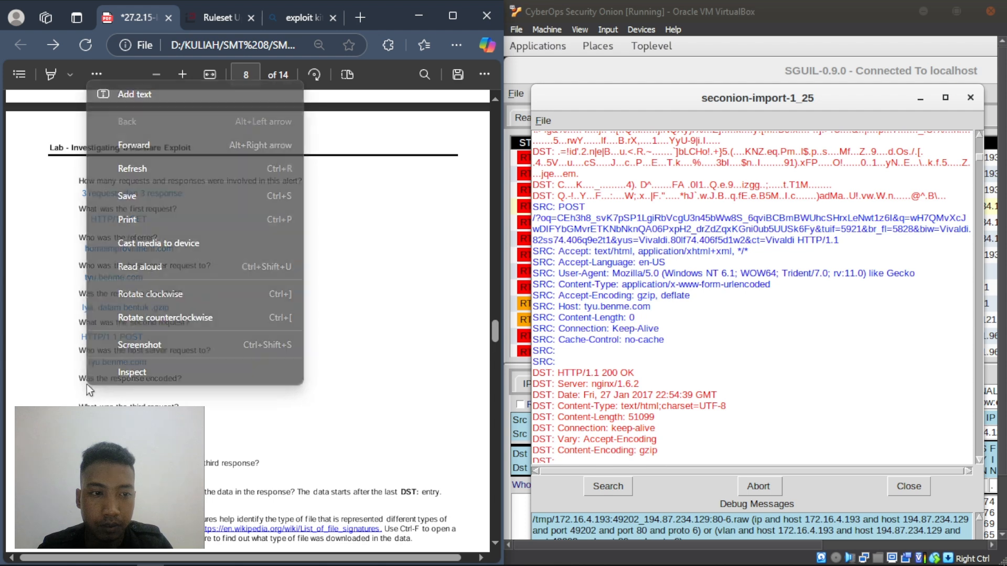
left_click(134, 94)
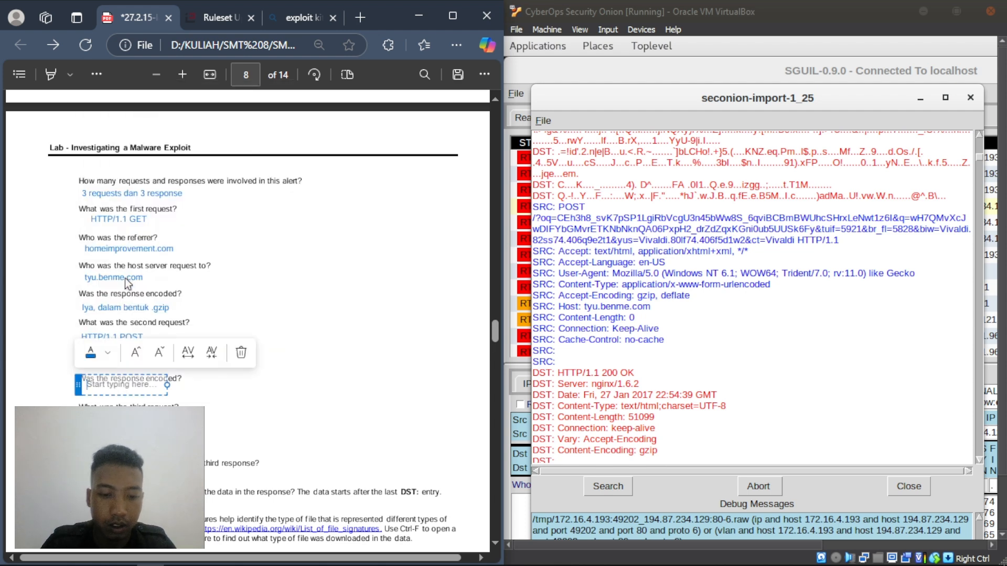
type("iya,")
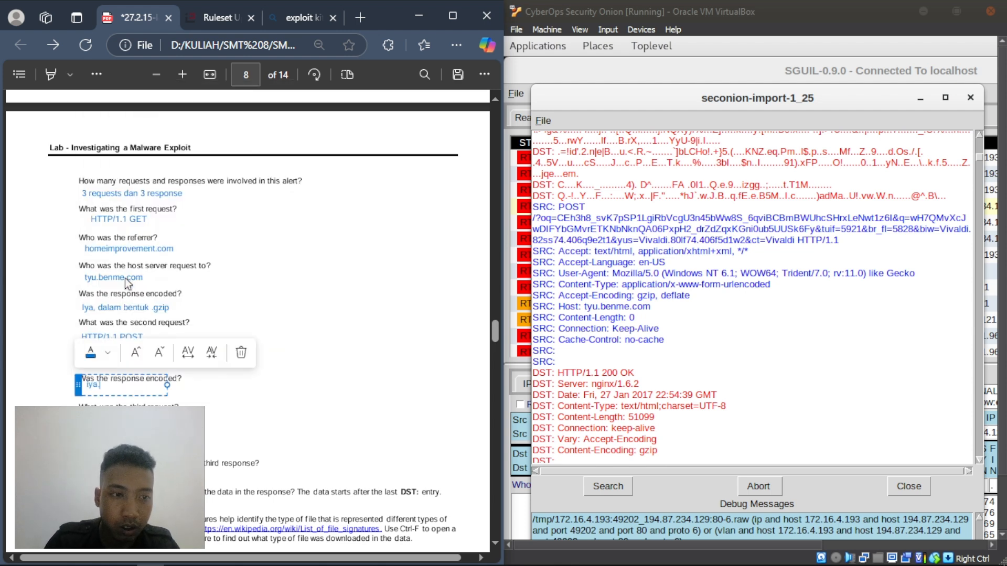
type(" dalam")
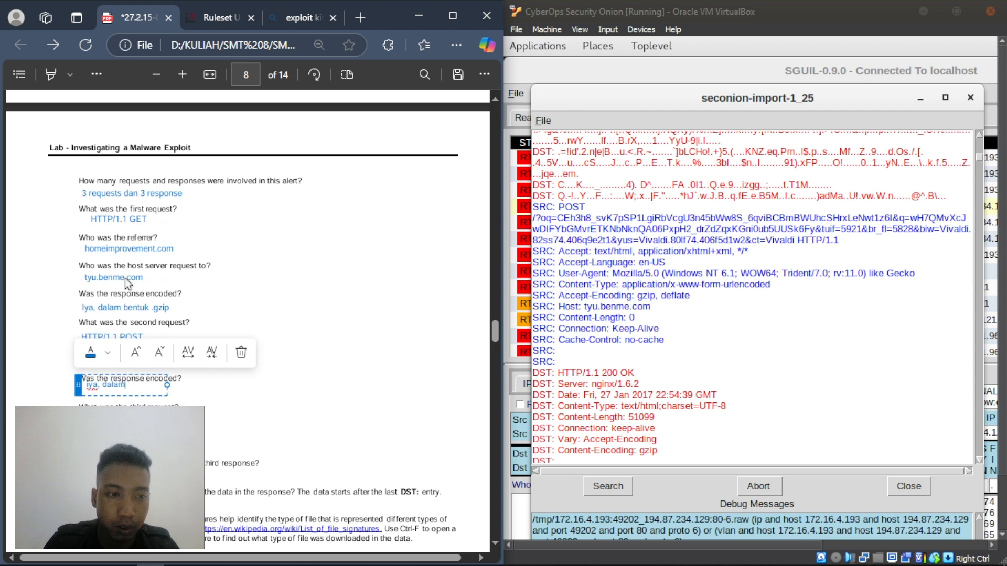
type(" bentuk")
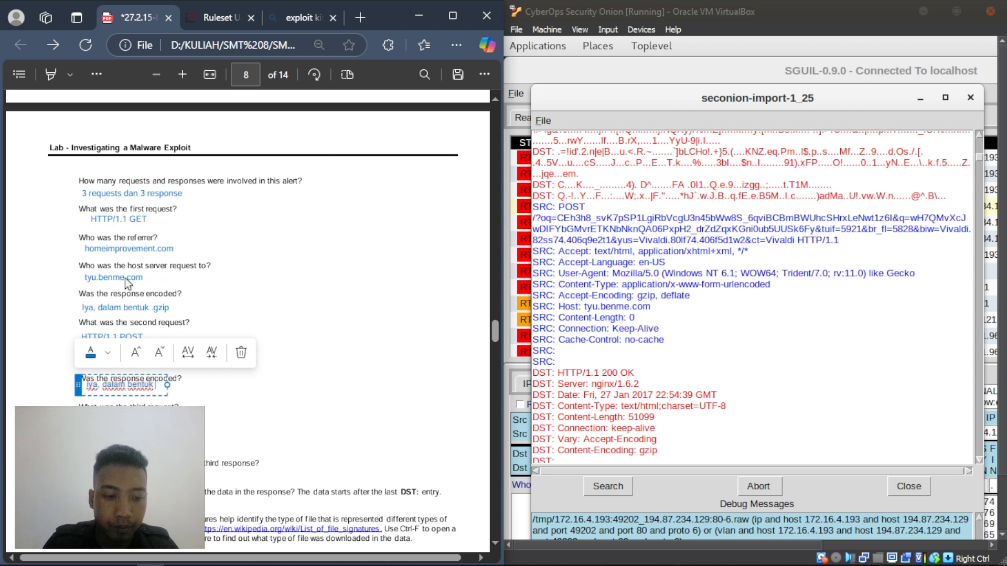
type(" .gzip")
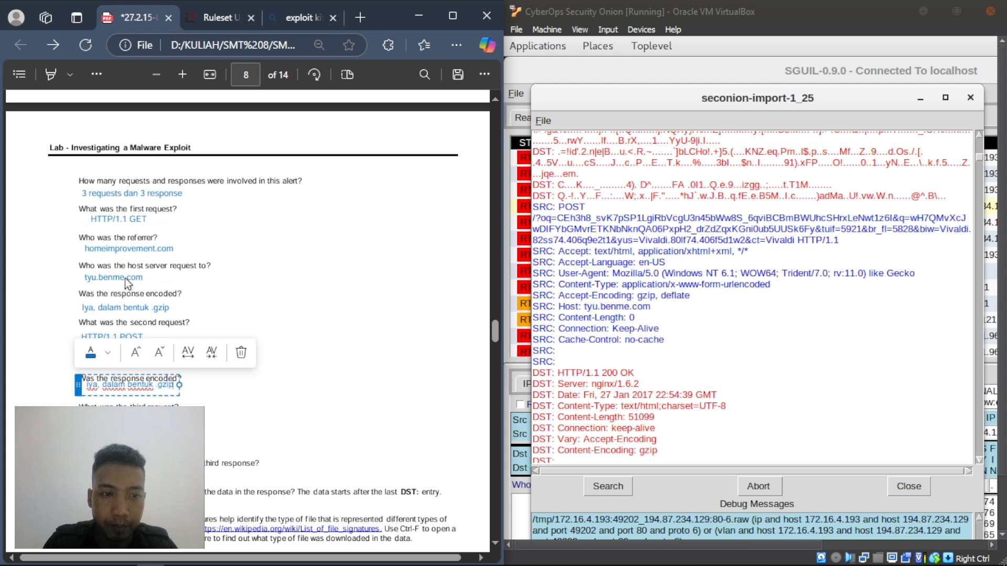
left_click(75, 383)
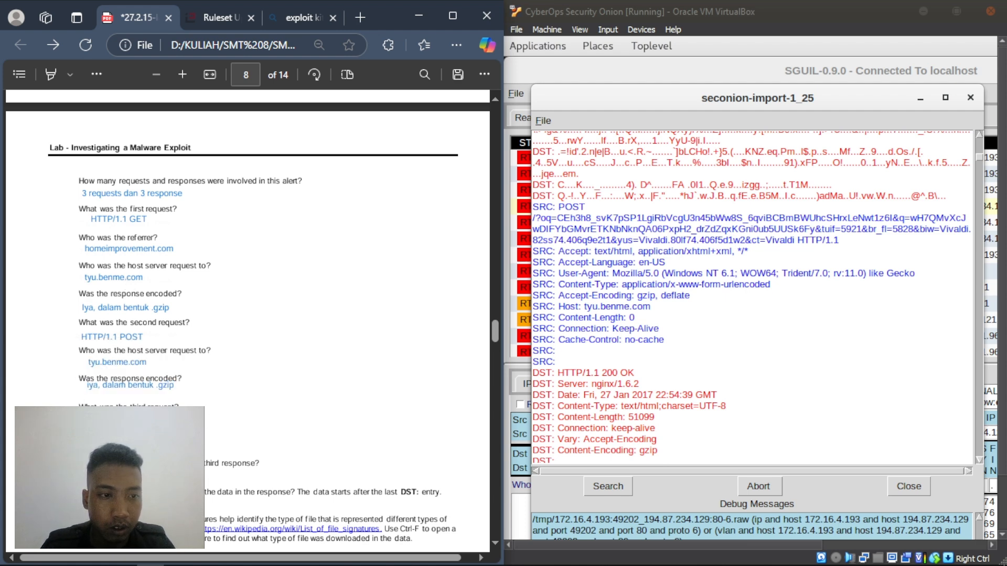
- Scroll the transcript to the third request and enter HTTP/1.1 GET as its answer
scroll(658, 283, "down", 10)
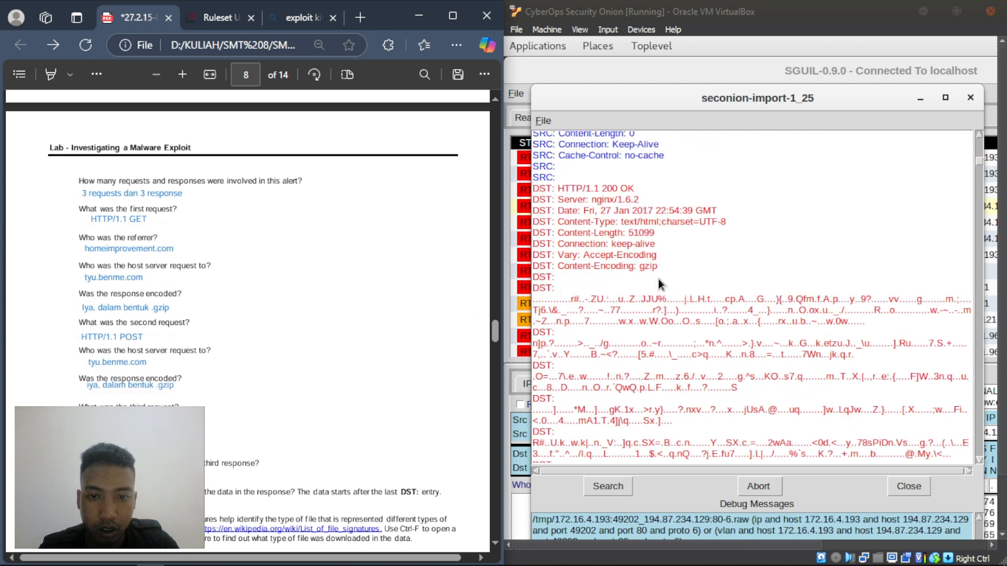
scroll(668, 278, "down", 10)
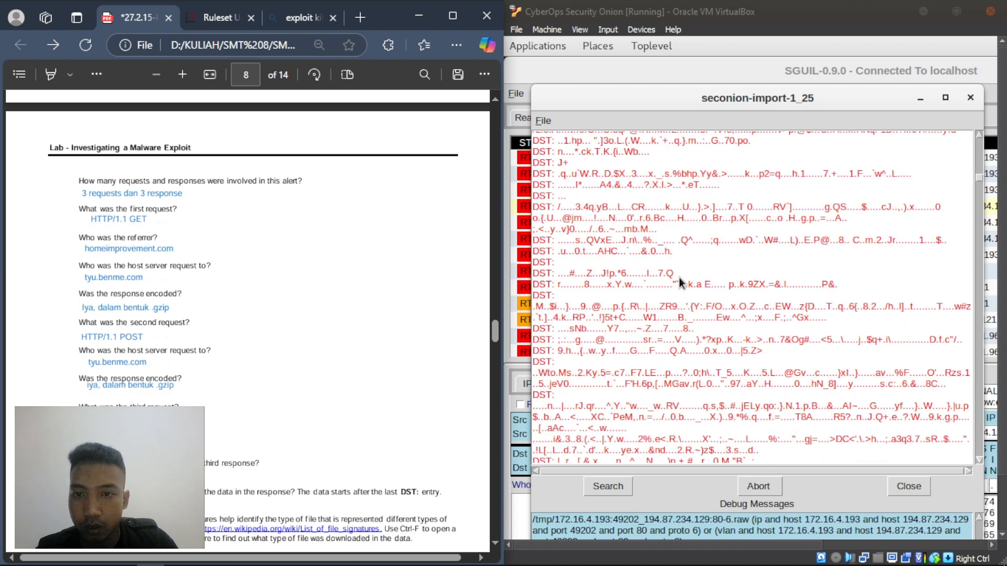
left_click_drag(978, 202, 974, 382)
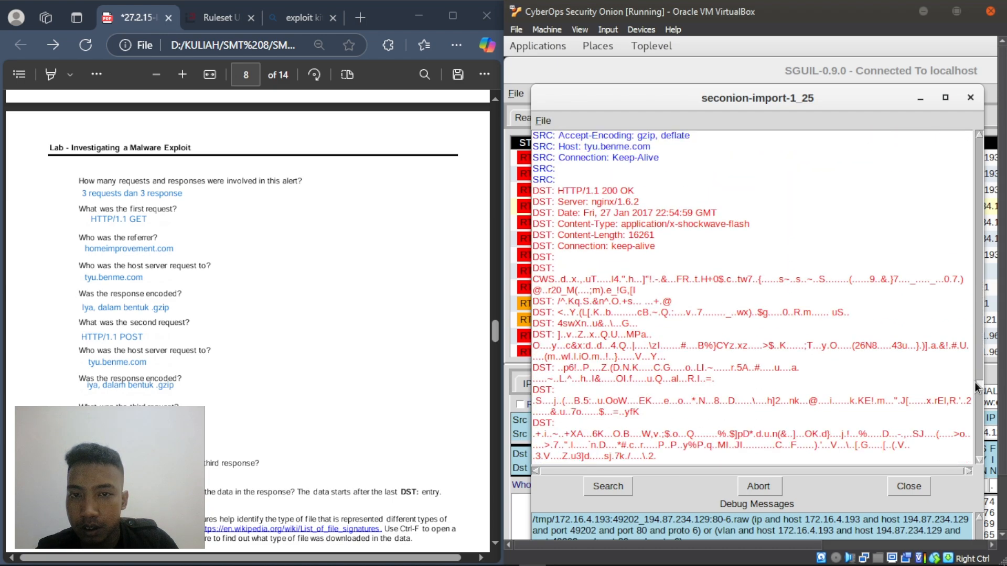
scroll(741, 293, "up", 2)
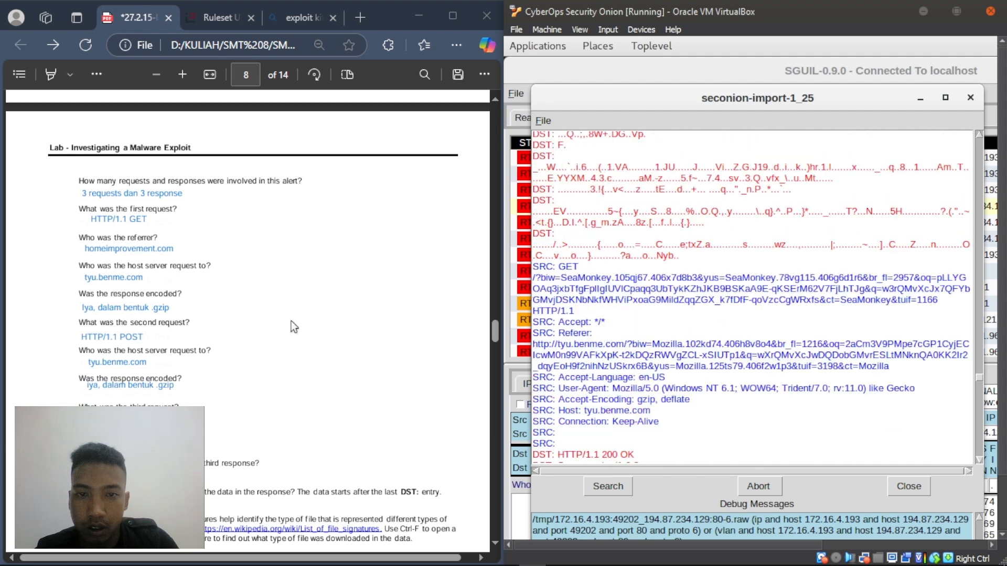
scroll(90, 347, "down", 2)
scroll(90, 347, "down", 3)
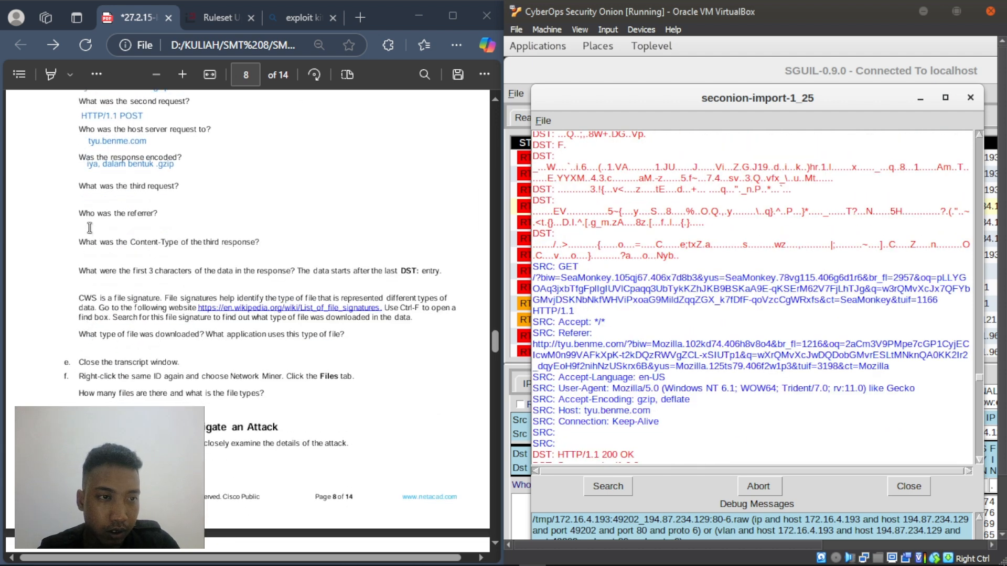
right_click(87, 197)
left_click(141, 210)
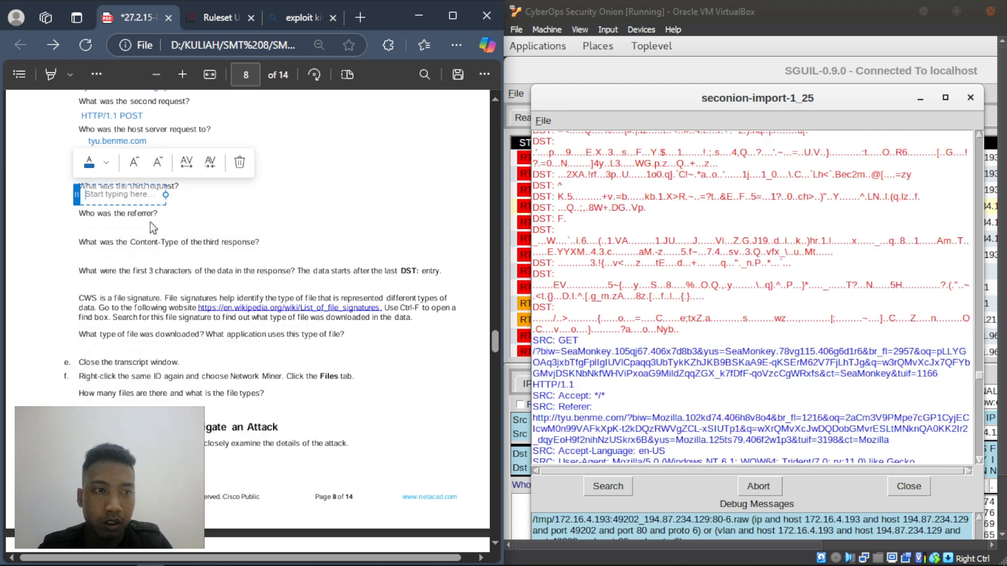
type("HTTP")
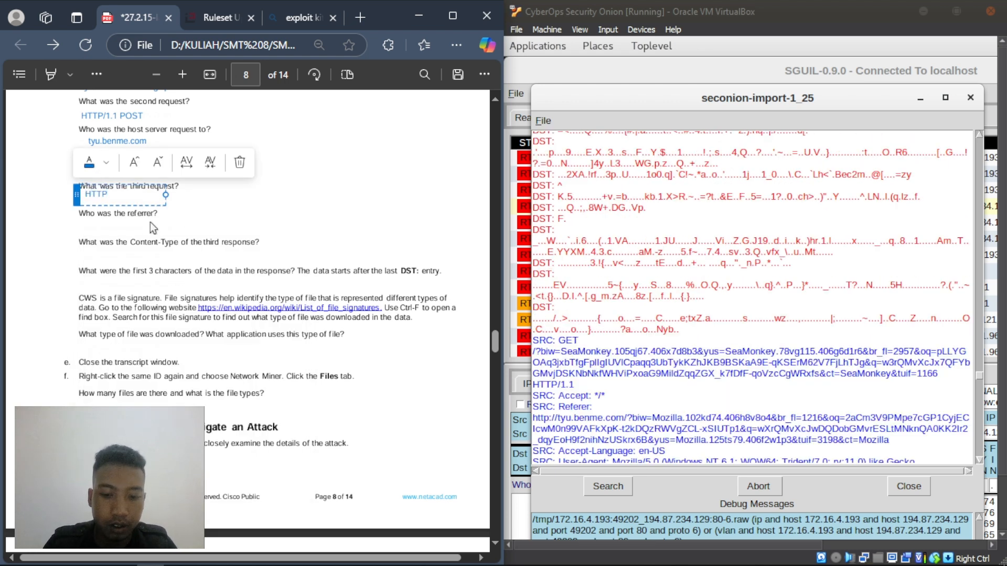
type("/1.1 GET")
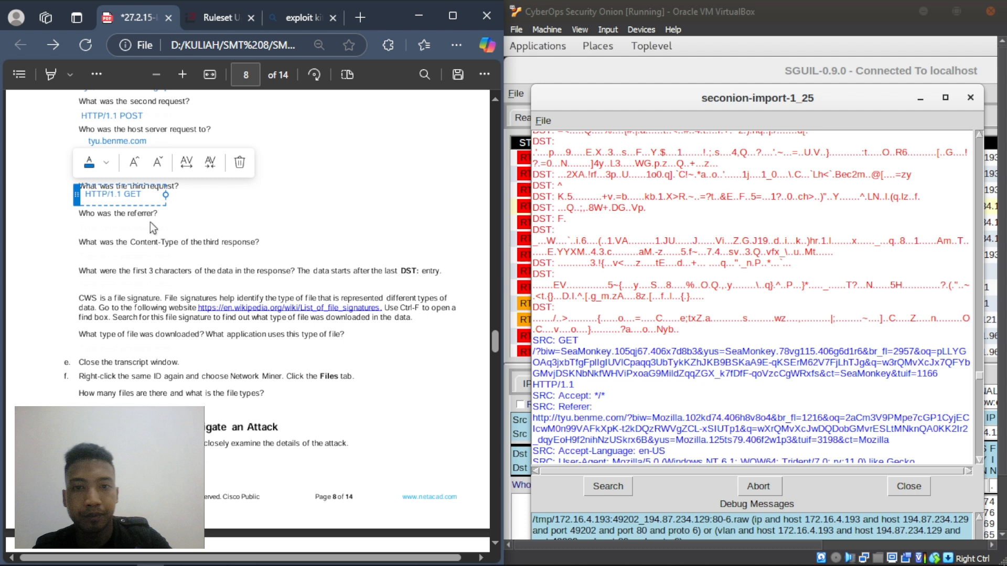
left_click(150, 221)
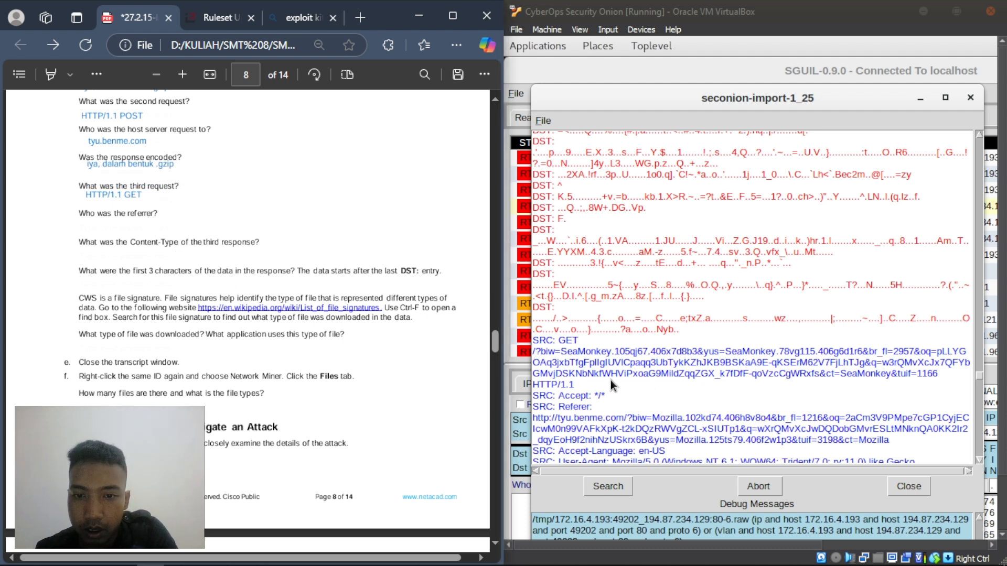
- Select the third request's GET URL in the transcript to check it
left_click_drag(949, 368, 568, 352)
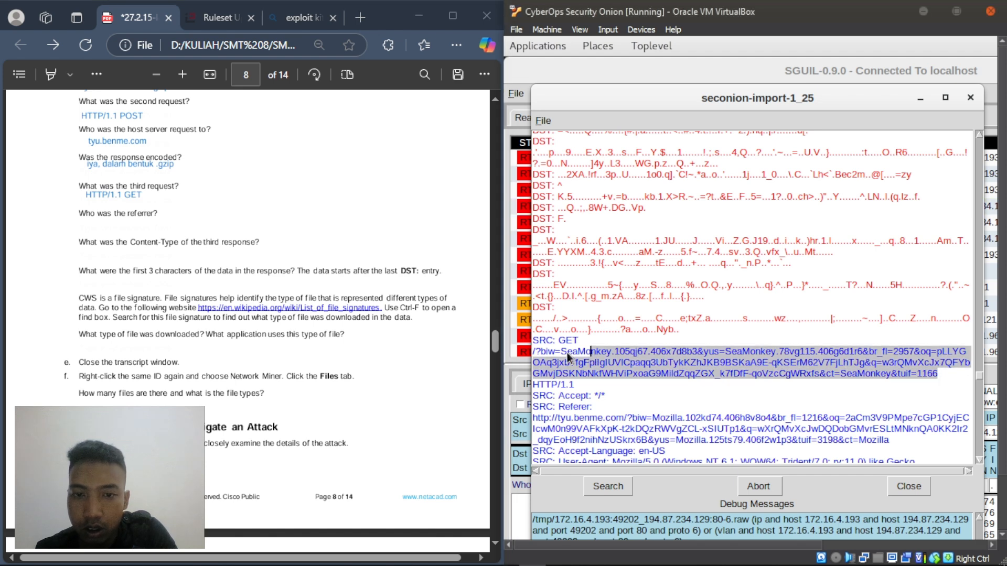
left_click(557, 351)
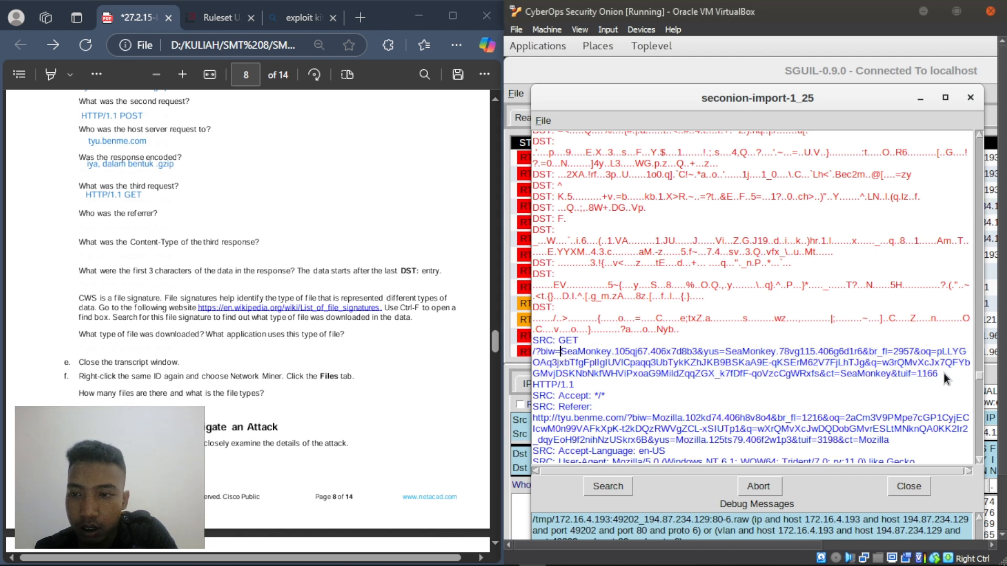
left_click_drag(943, 373, 536, 347)
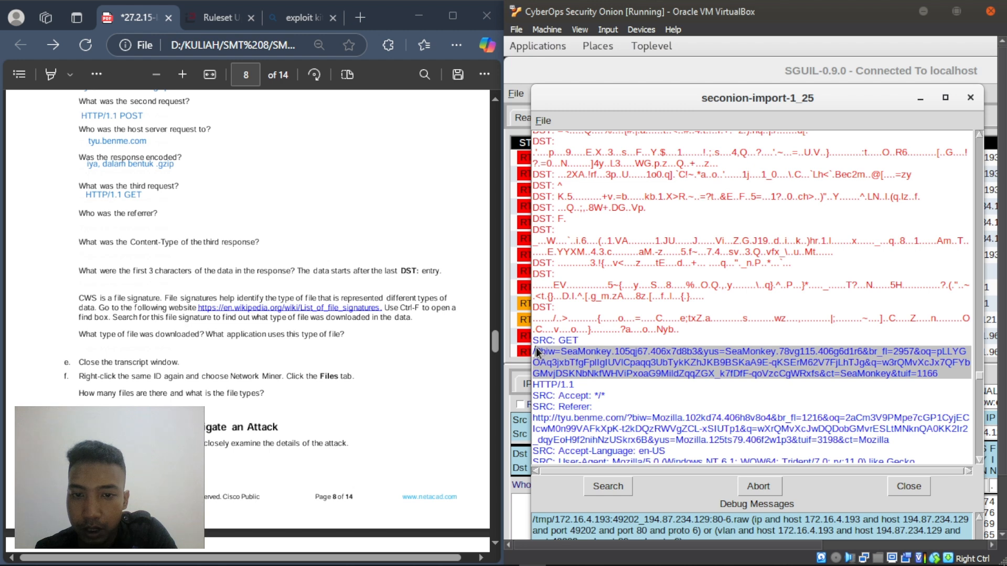
left_click(633, 386)
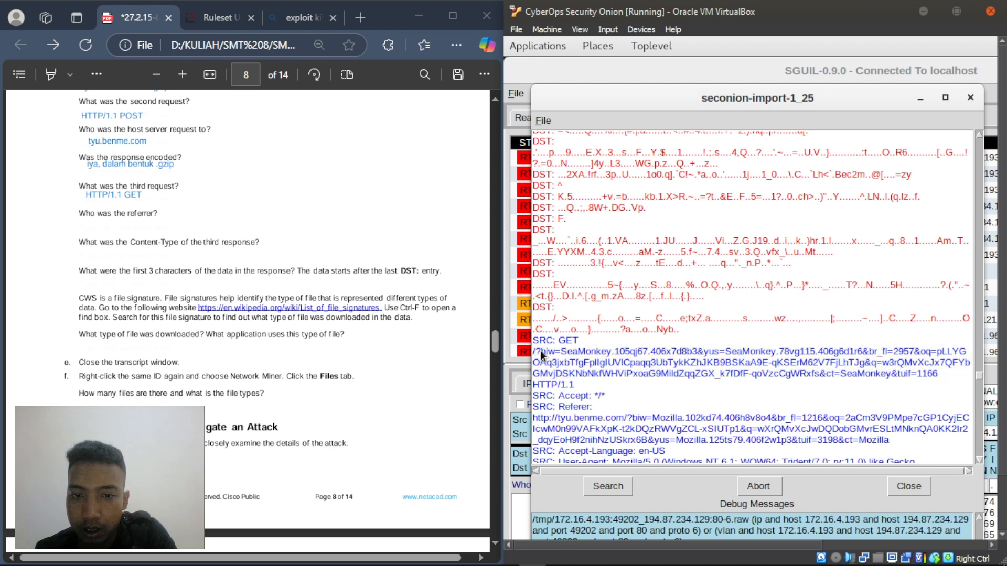
left_click_drag(540, 350, 917, 372)
left_click(127, 220)
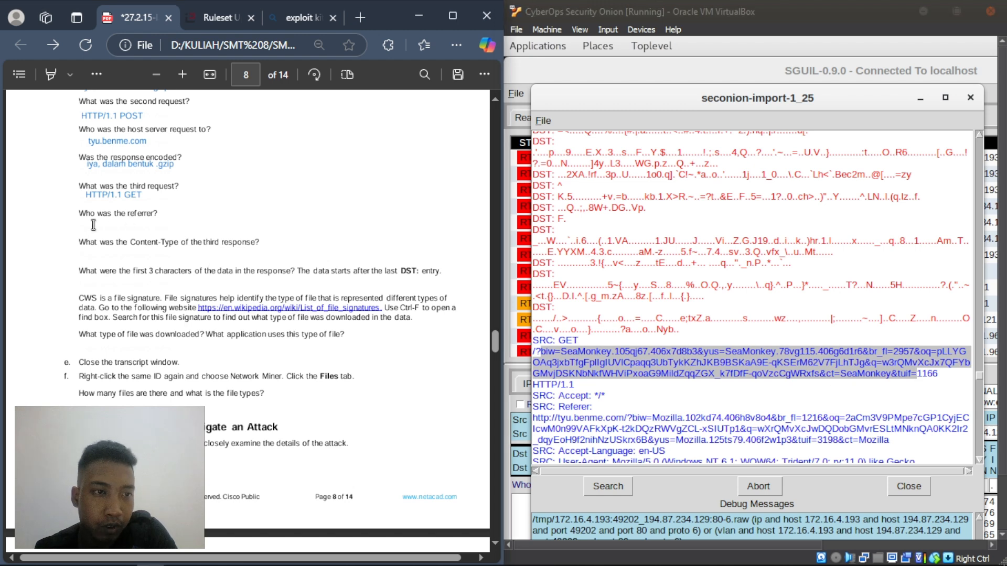
scroll(671, 291, "down", 3)
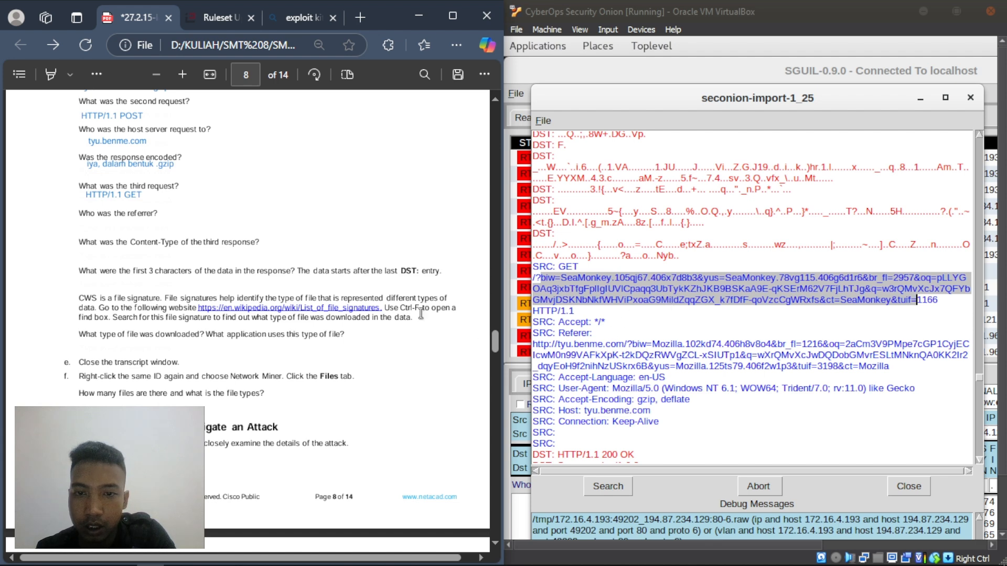
- Answer the third request's referrer question with tyu.benme.com
right_click(87, 224)
left_click(218, 202)
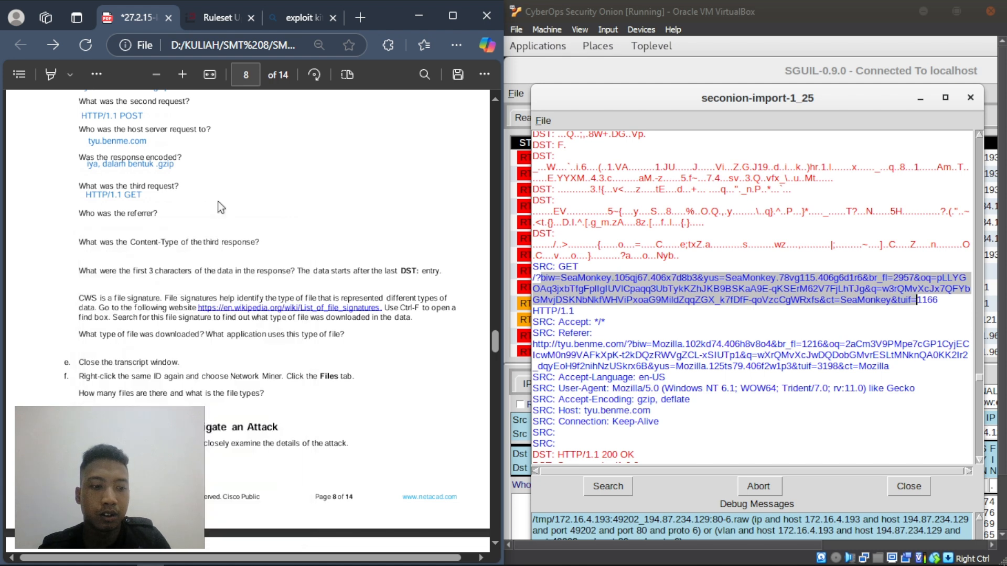
right_click(83, 222)
left_click(119, 229)
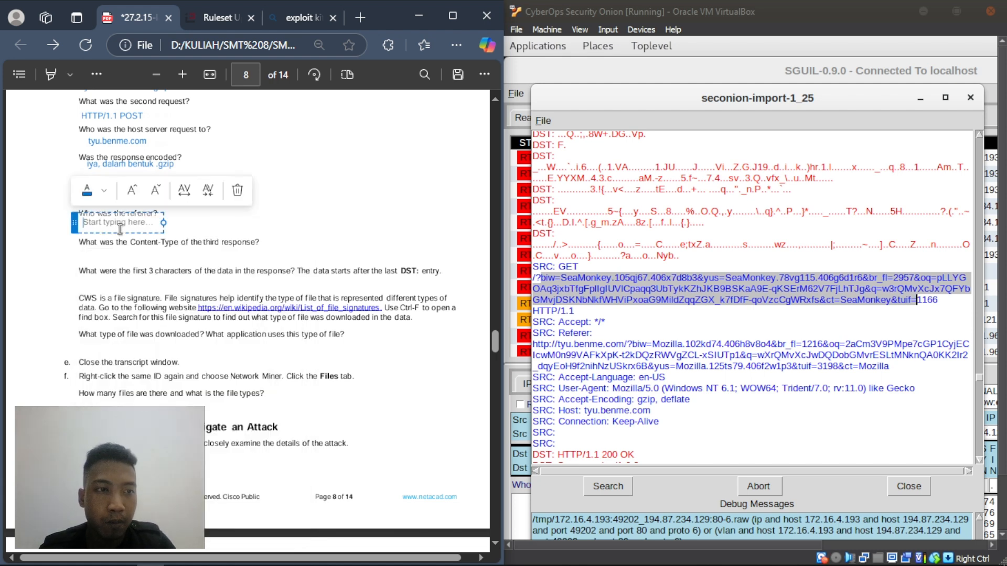
type("tyu")
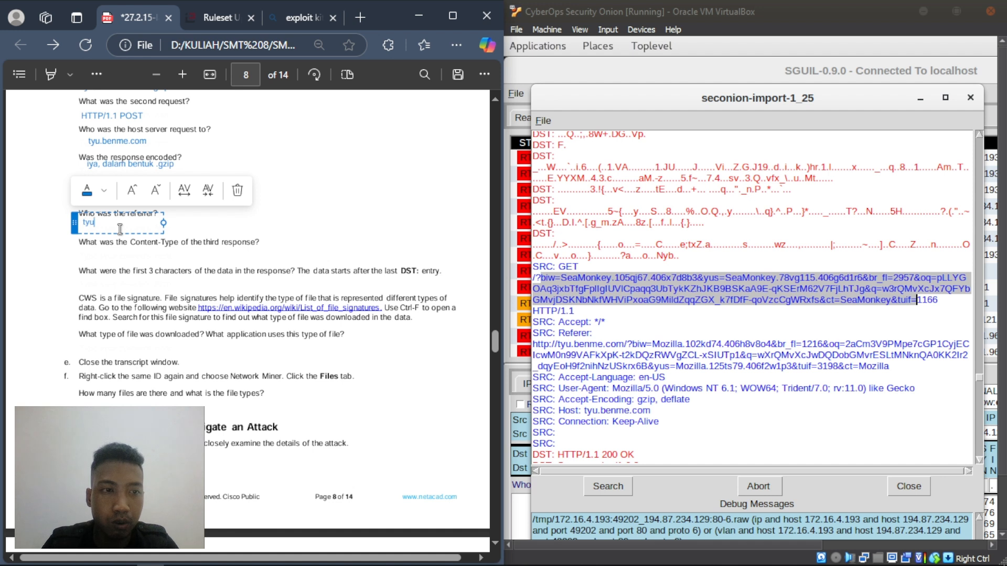
type(".benme")
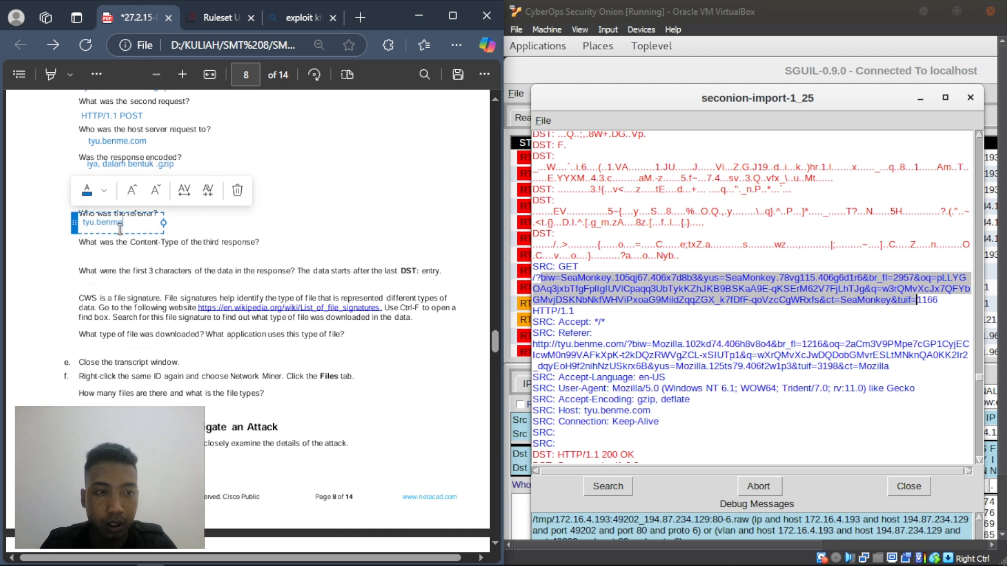
type(".com")
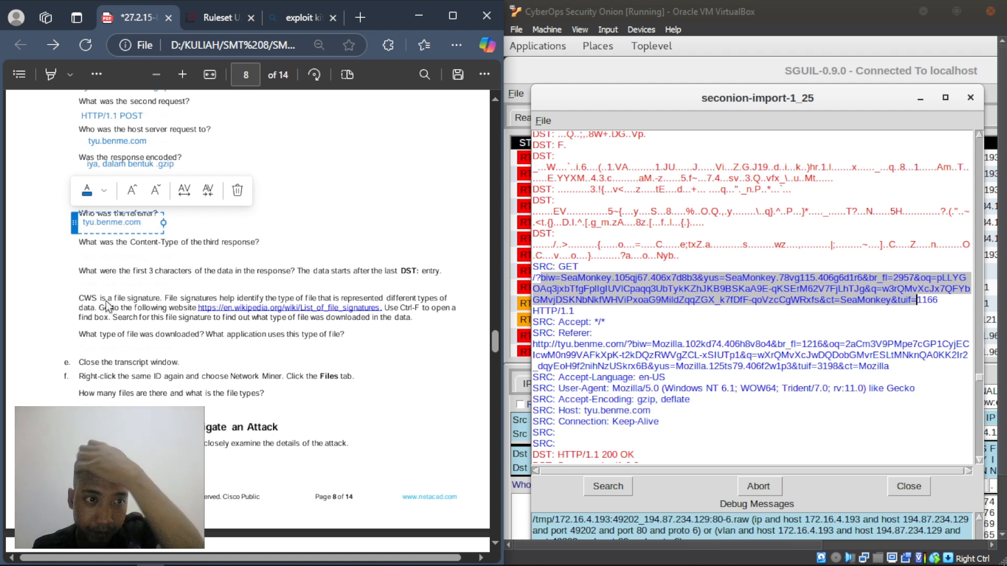
left_click(101, 256)
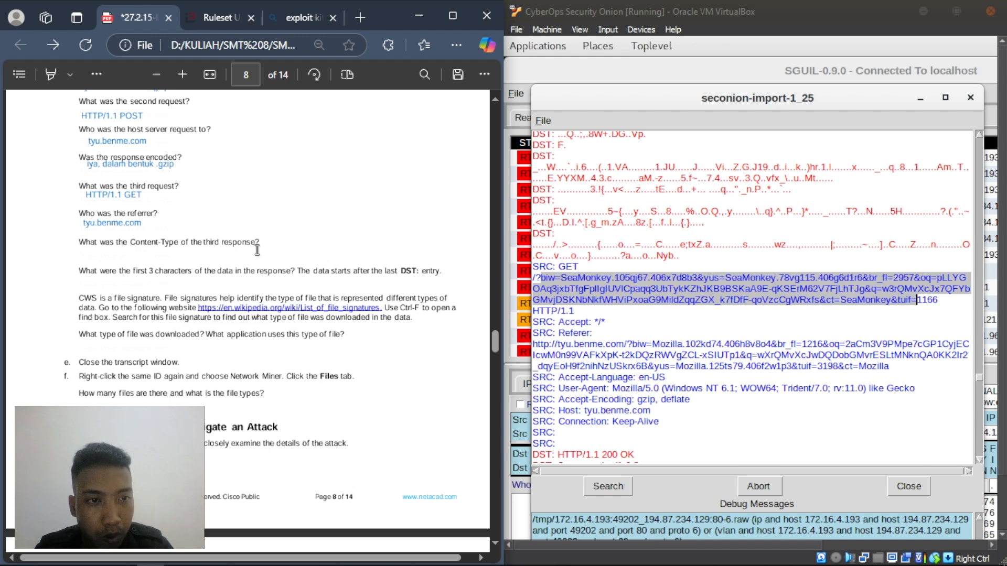
- Answer the third response's Content-Type question in the PDF with 'application/x-shockwave-flash'
scroll(709, 307, "down", 4)
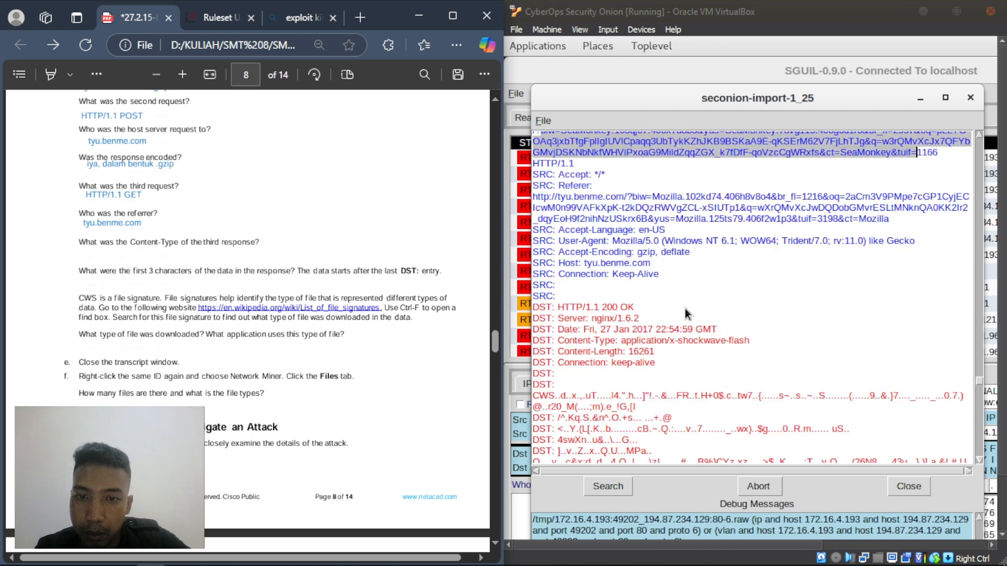
scroll(685, 309, "down", 2)
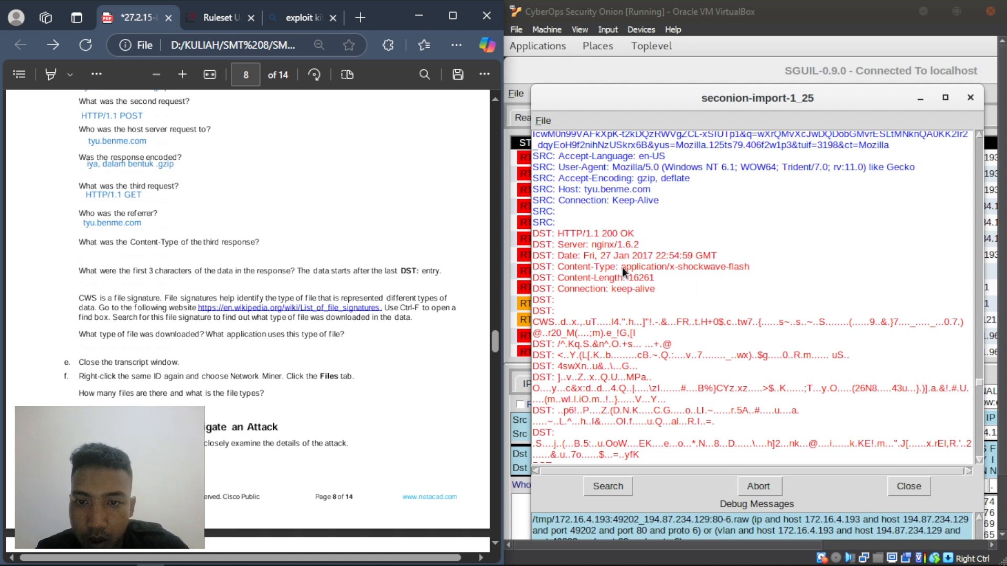
right_click(84, 251)
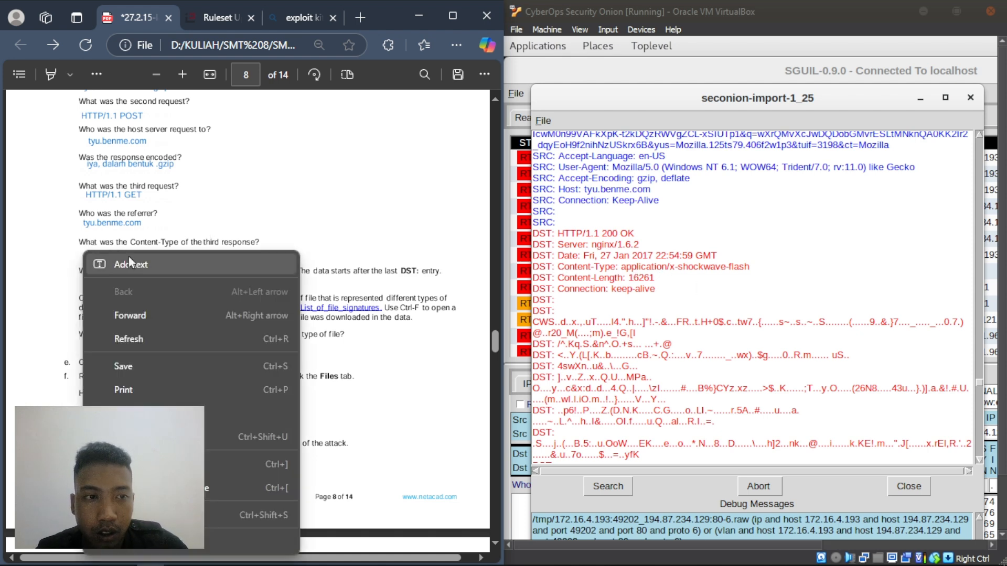
left_click(129, 259)
type("appl")
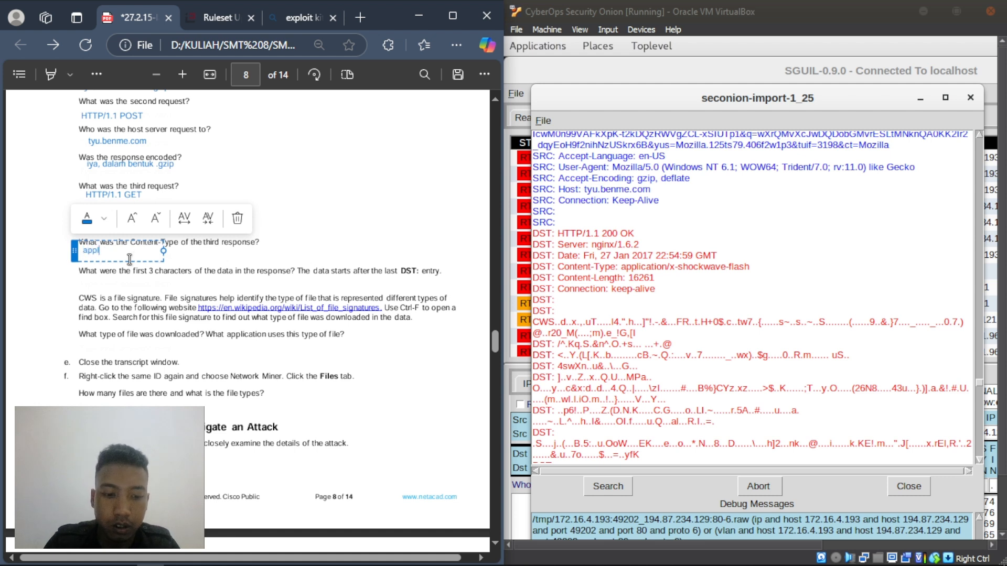
type("ication/x-")
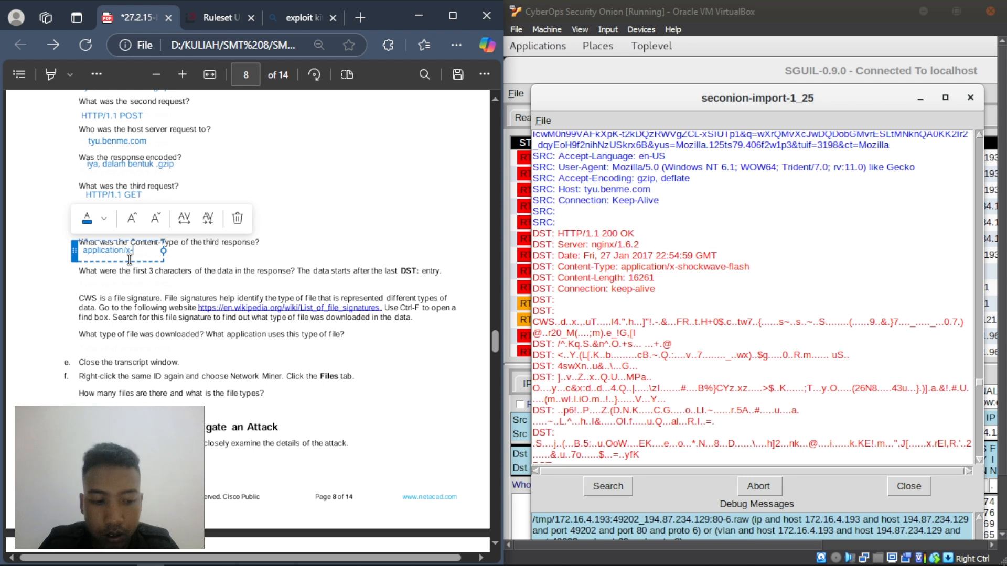
type("shockwa")
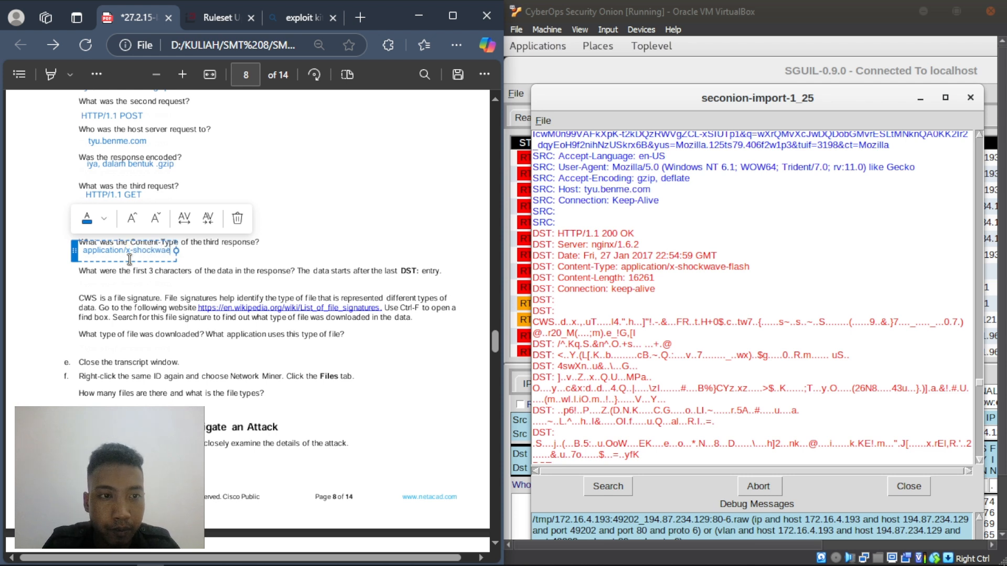
type("ve")
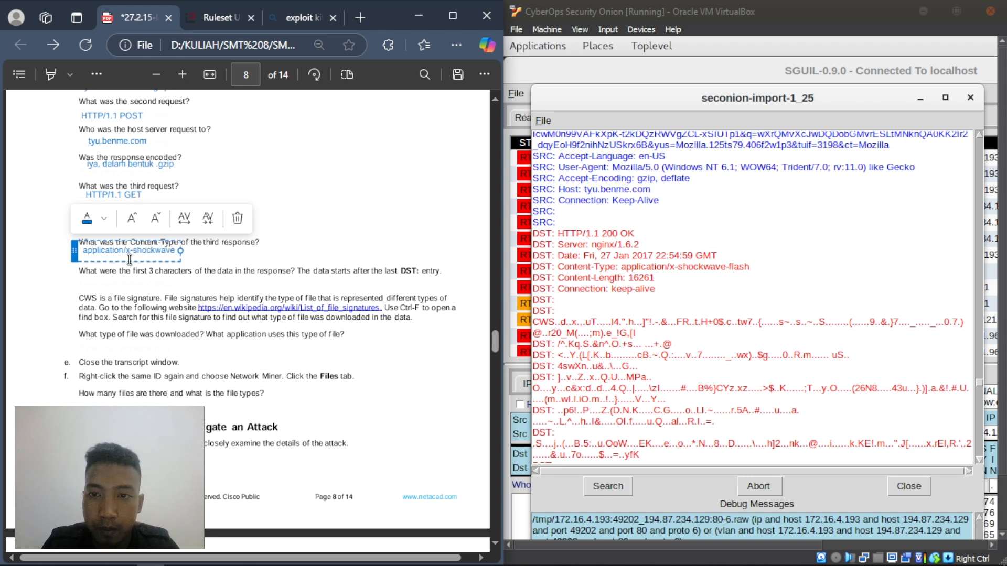
type("-flash")
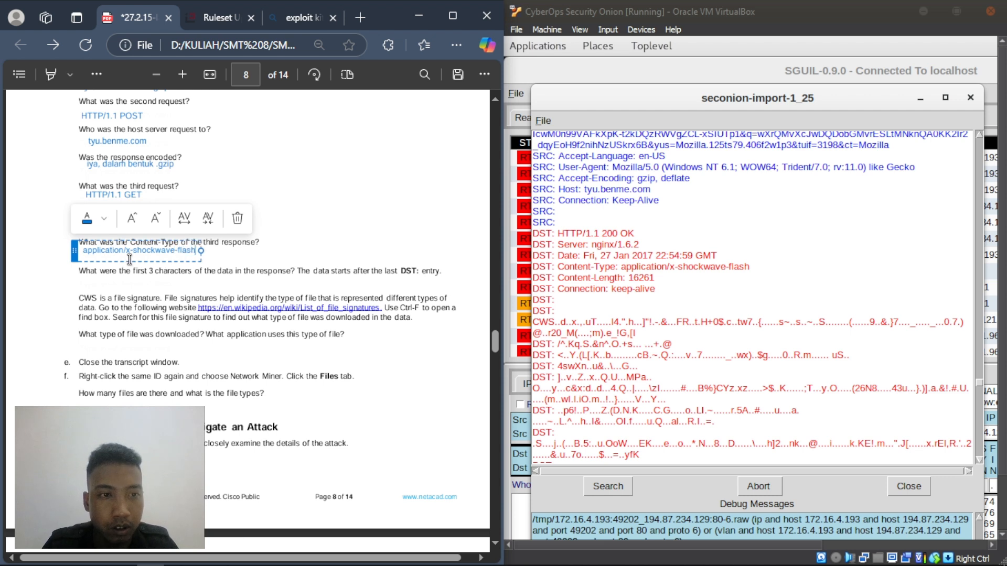
left_click(128, 279)
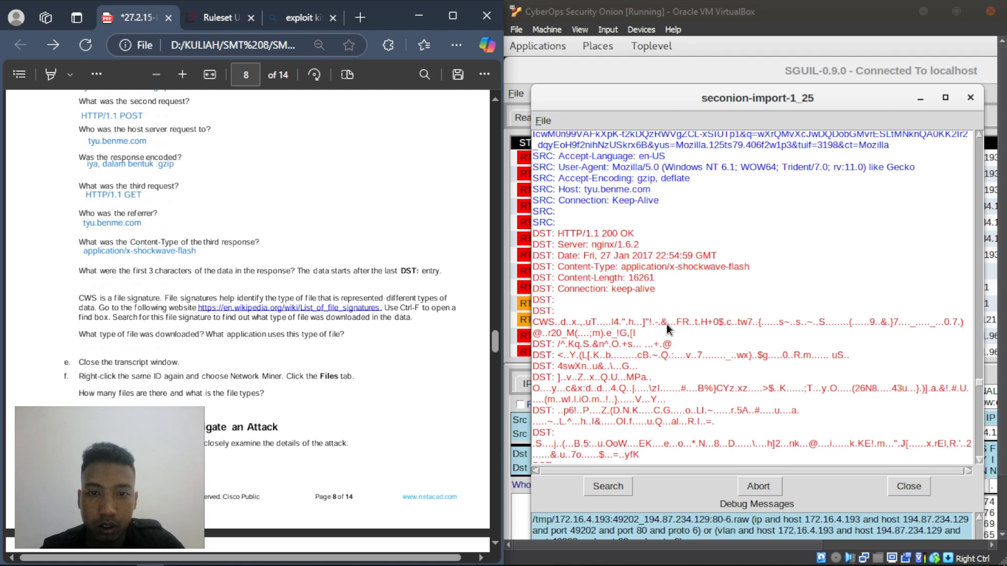
scroll(665, 324, "down", 2)
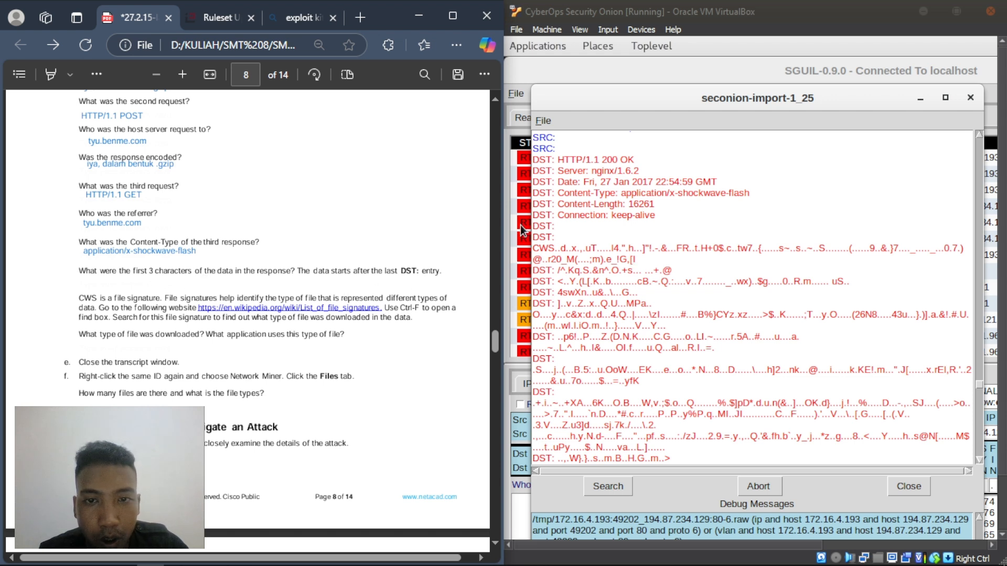
- Answer the first-characters question with 'CWS' and bring up the List of file signatures link's options
right_click(83, 281)
left_click(98, 276)
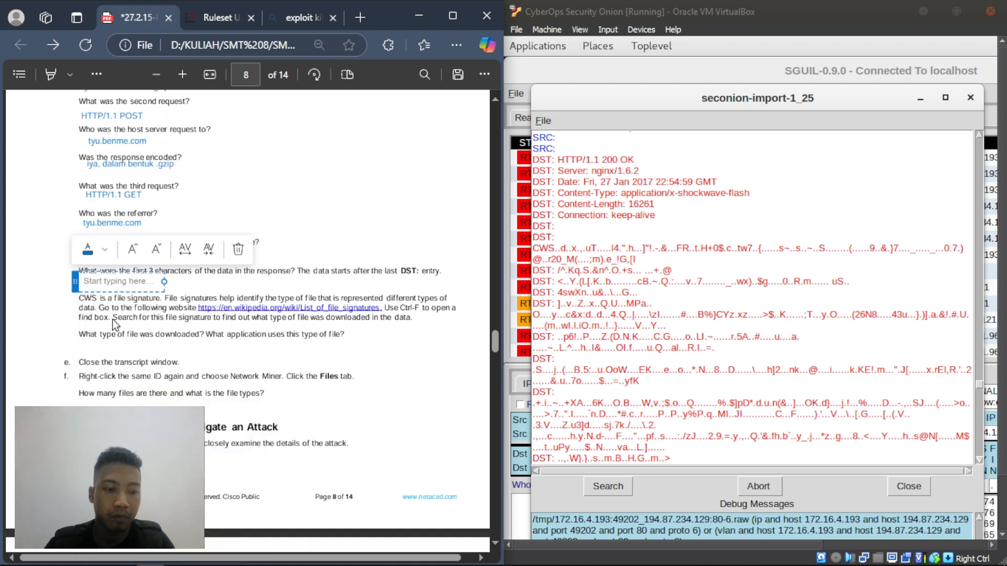
type("CWS")
left_click(216, 284)
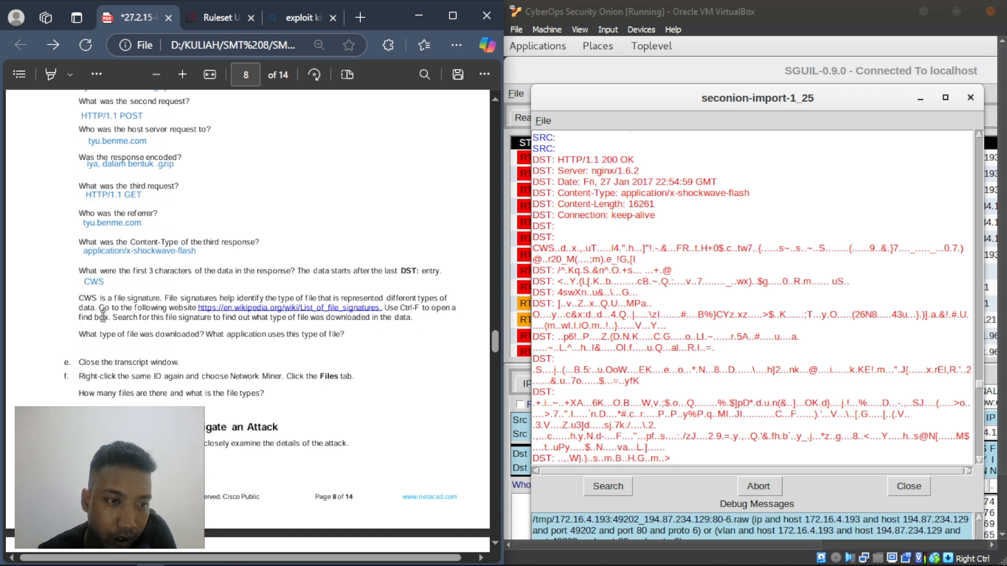
right_click(238, 310)
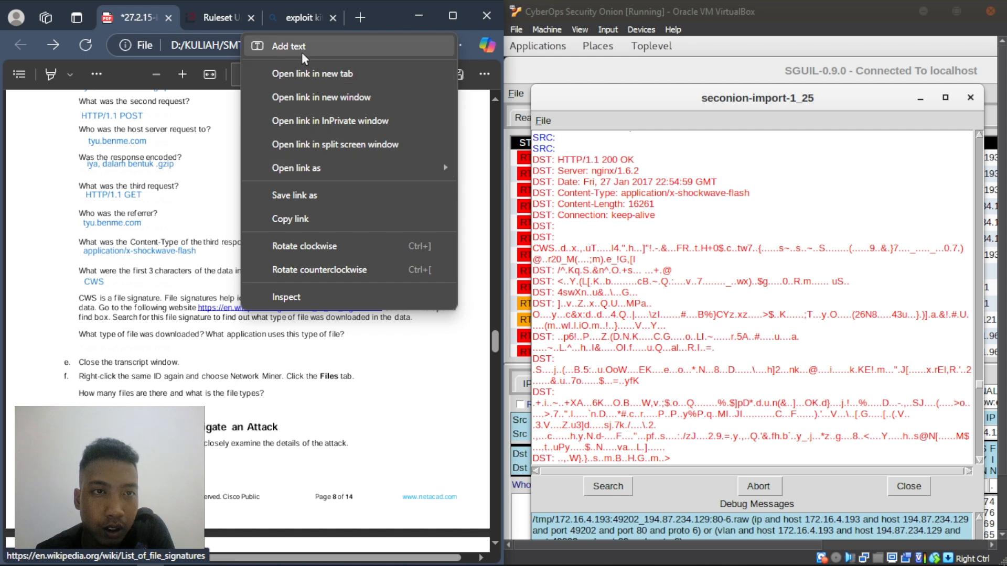
- Open Wikipedia's List of file signatures in a new tab and browse its table
left_click(280, 74)
scroll(220, 301, "down", 3)
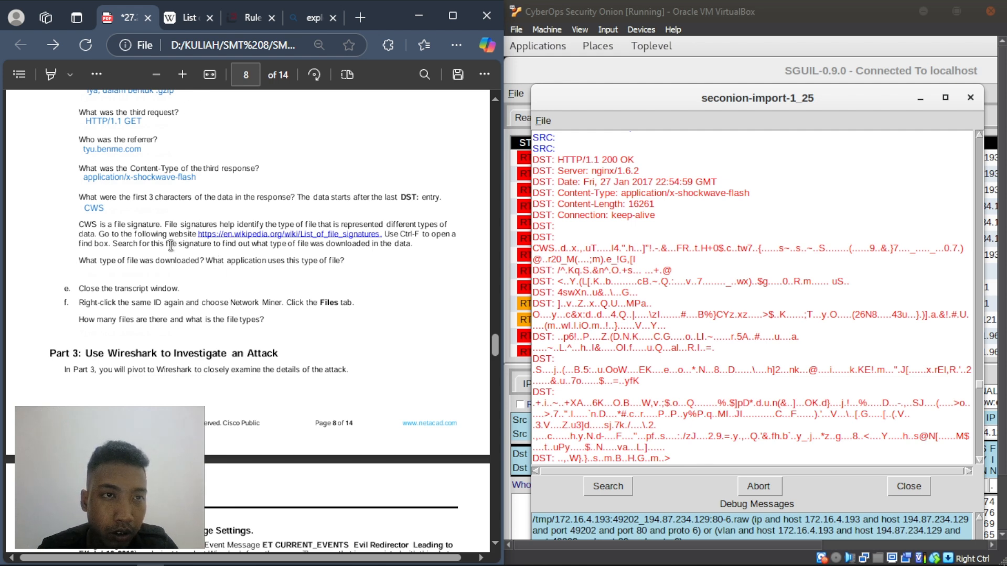
left_click(191, 18)
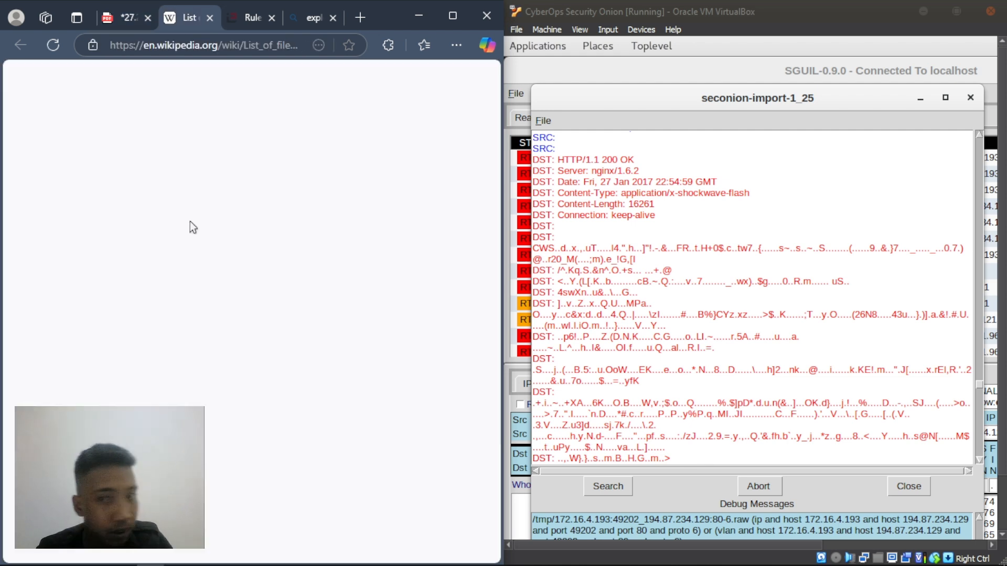
scroll(196, 246, "down", 5)
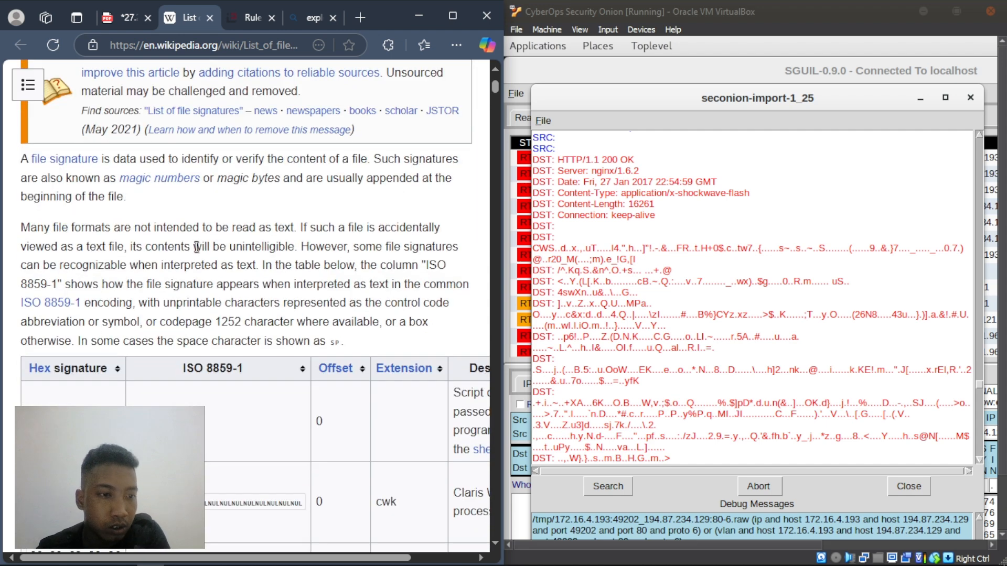
scroll(197, 249, "down", 1)
scroll(196, 247, "down", 10)
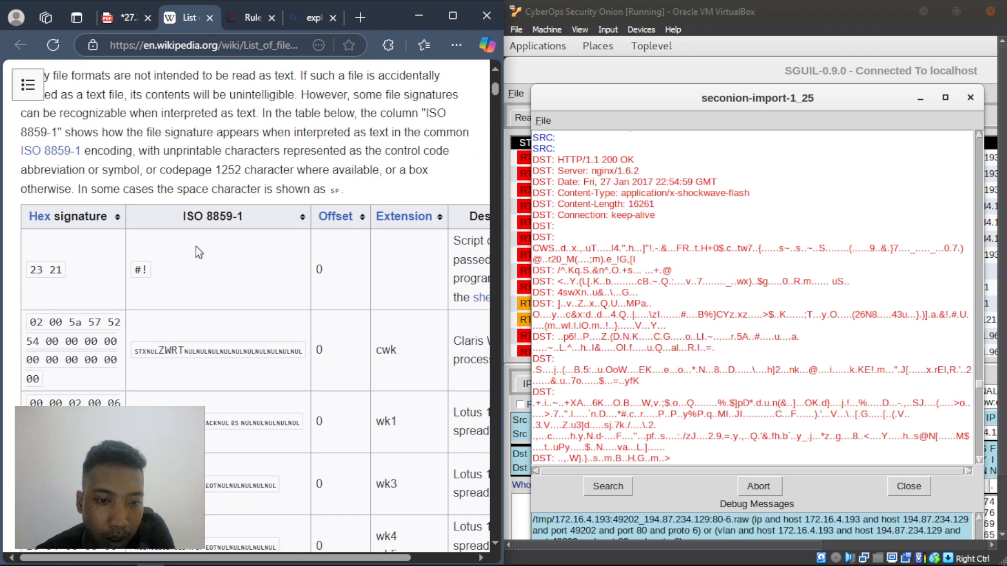
scroll(196, 247, "down", 7)
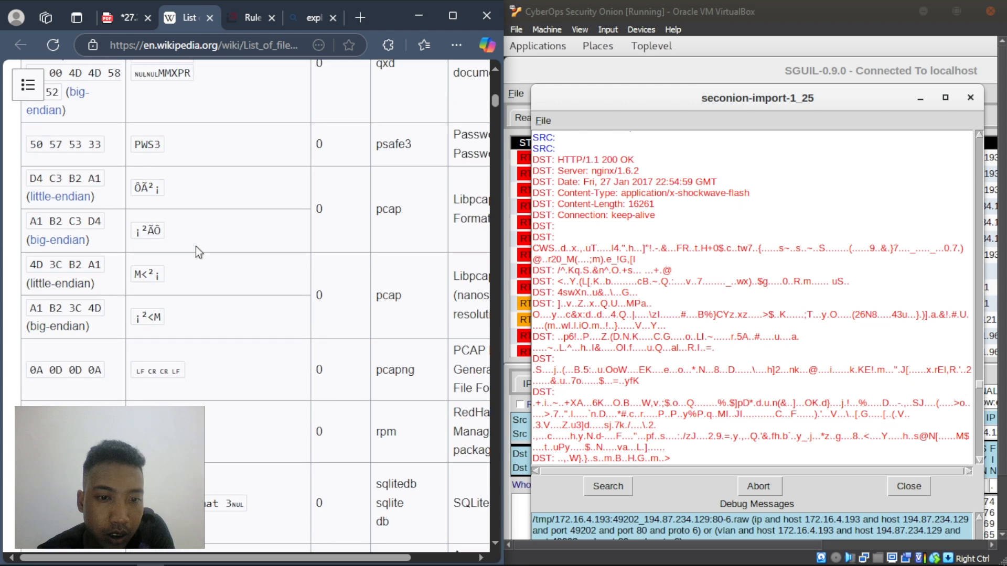
scroll(196, 247, "down", 15)
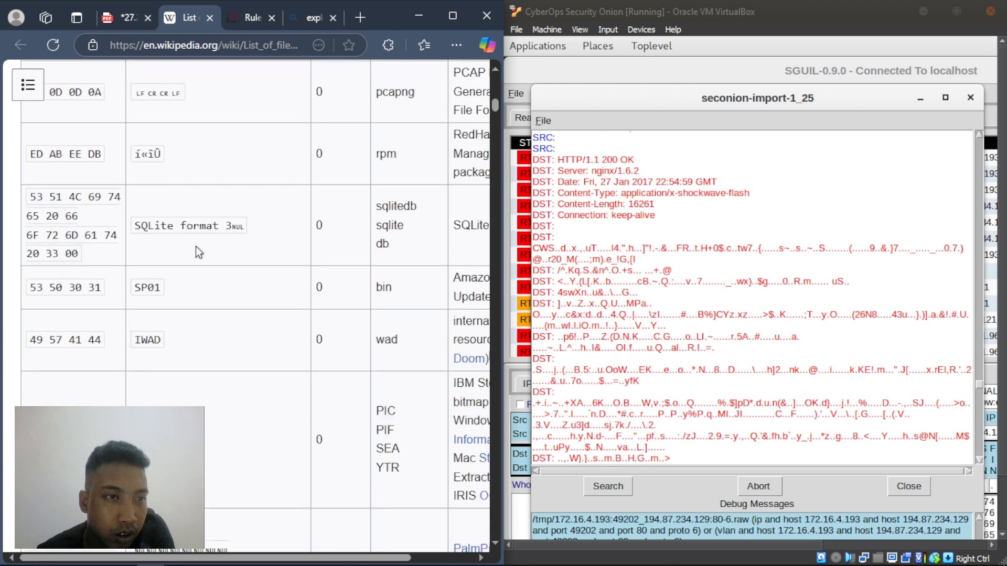
scroll(196, 246, "down", 15)
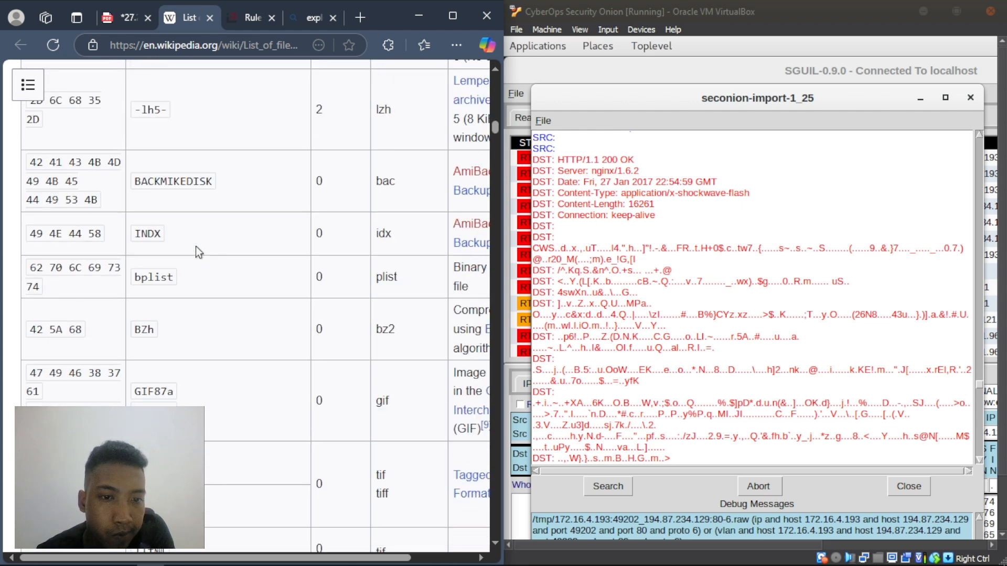
scroll(196, 247, "down", 15)
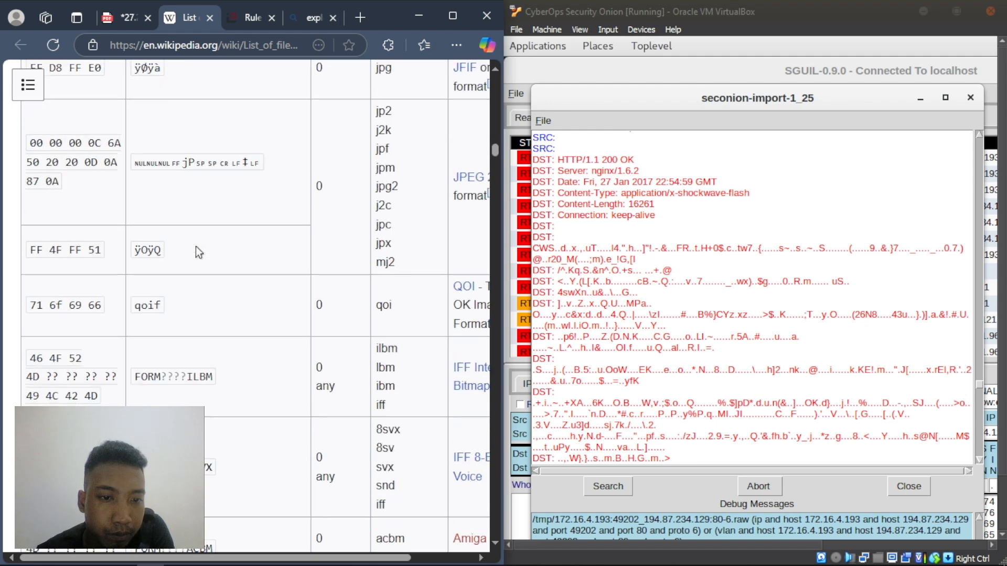
scroll(197, 246, "down", 5)
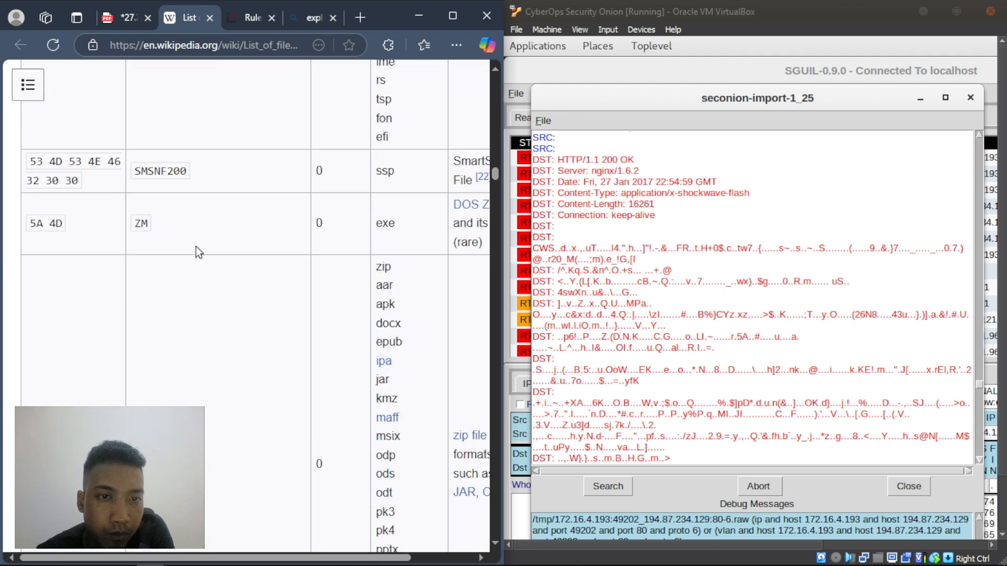
scroll(196, 247, "up", 8)
left_click(128, 18)
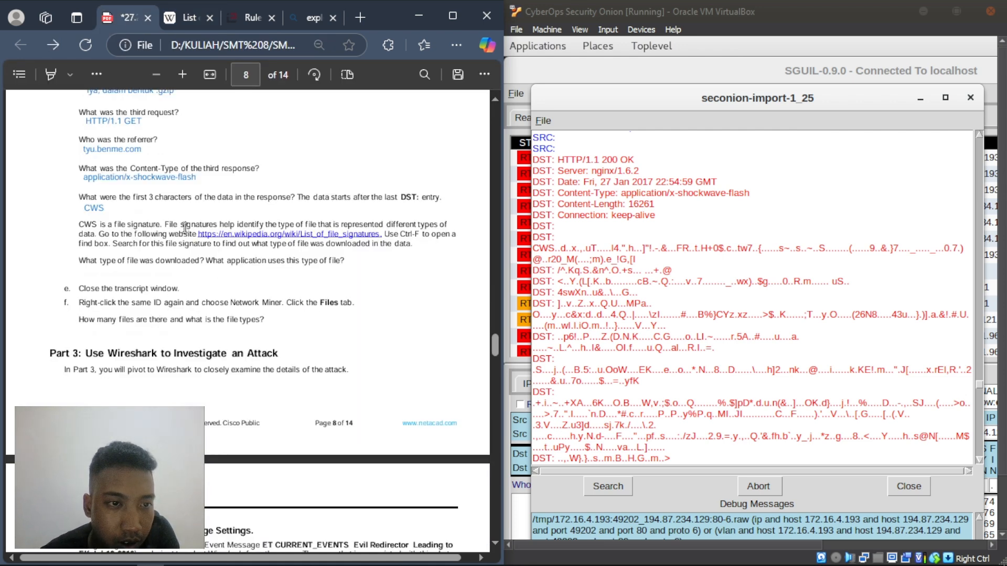
- Search the file-signatures page for 'cws', confirming it marks an Adobe Flash .swf file
left_click(169, 17)
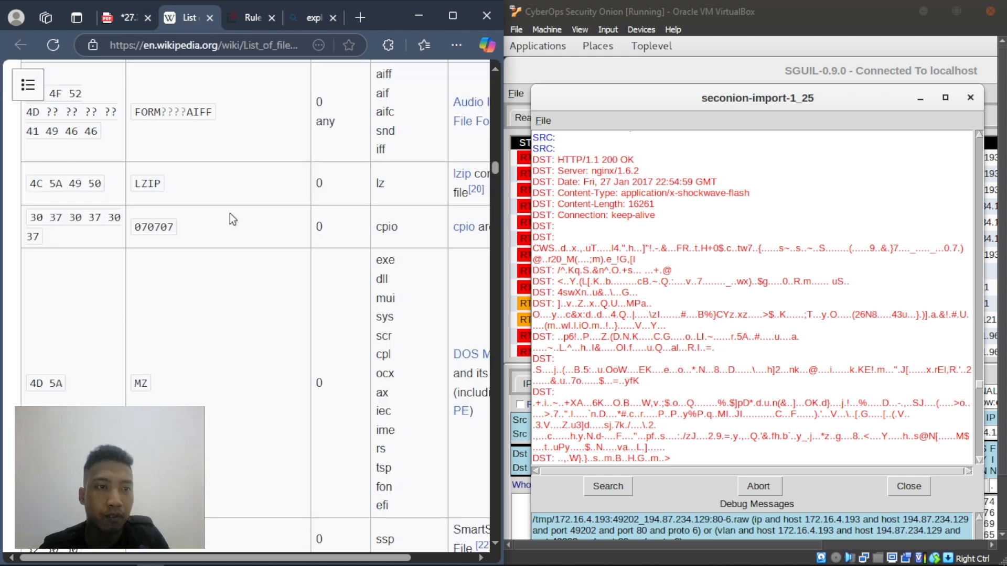
key("ctrl+f")
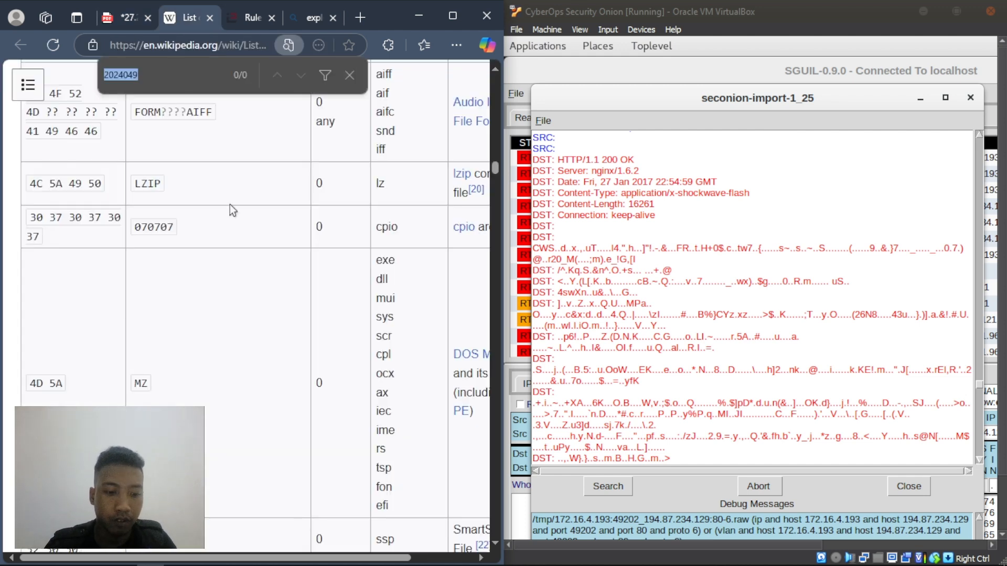
type("cws")
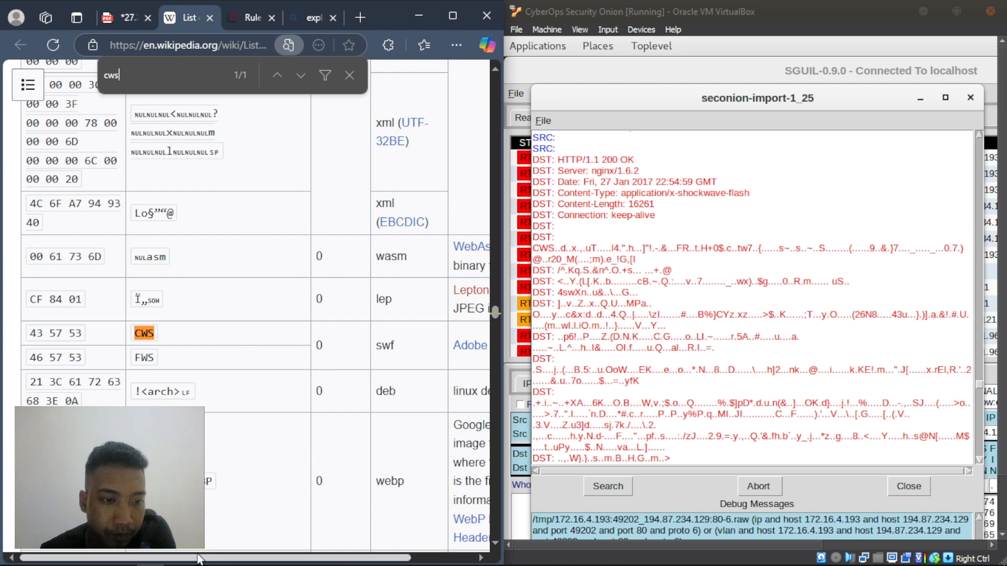
left_click_drag(199, 557, 227, 565)
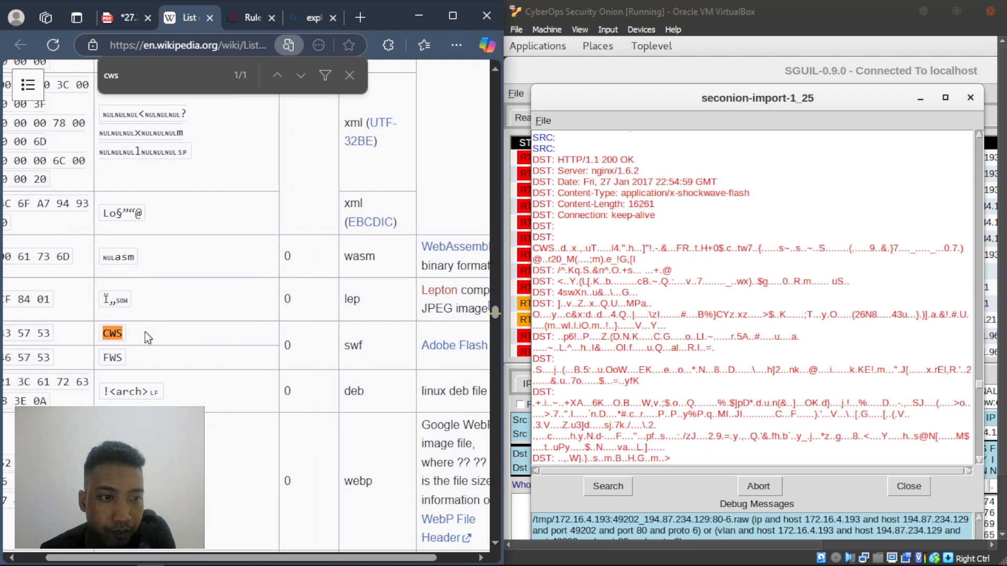
left_click(112, 20)
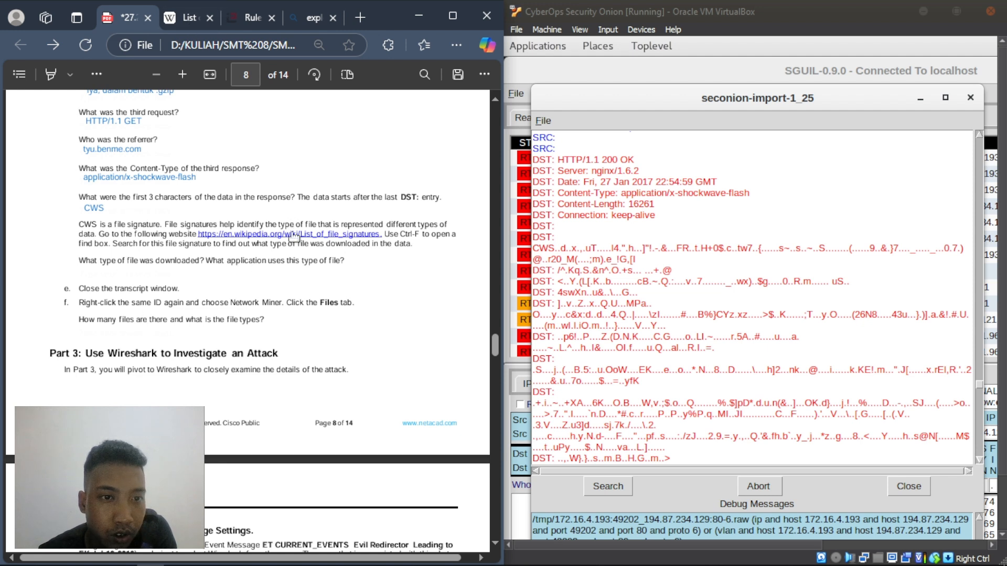
left_click(178, 16)
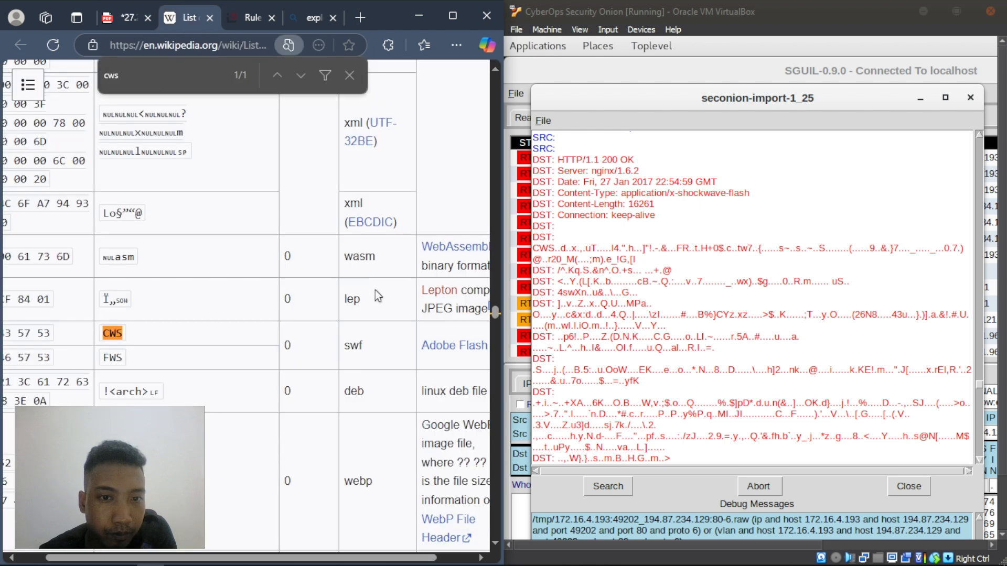
left_click_drag(251, 558, 288, 557)
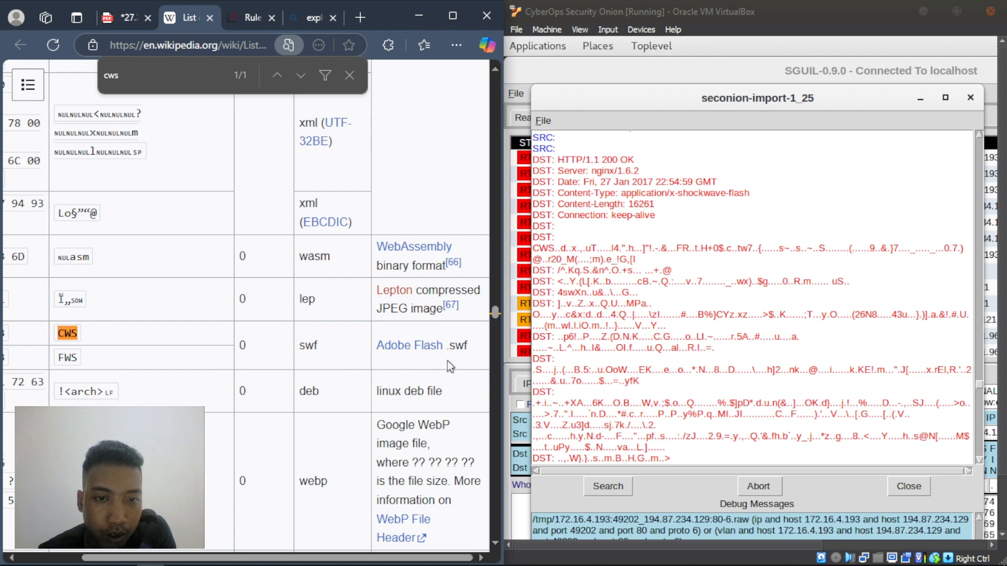
left_click(106, 17)
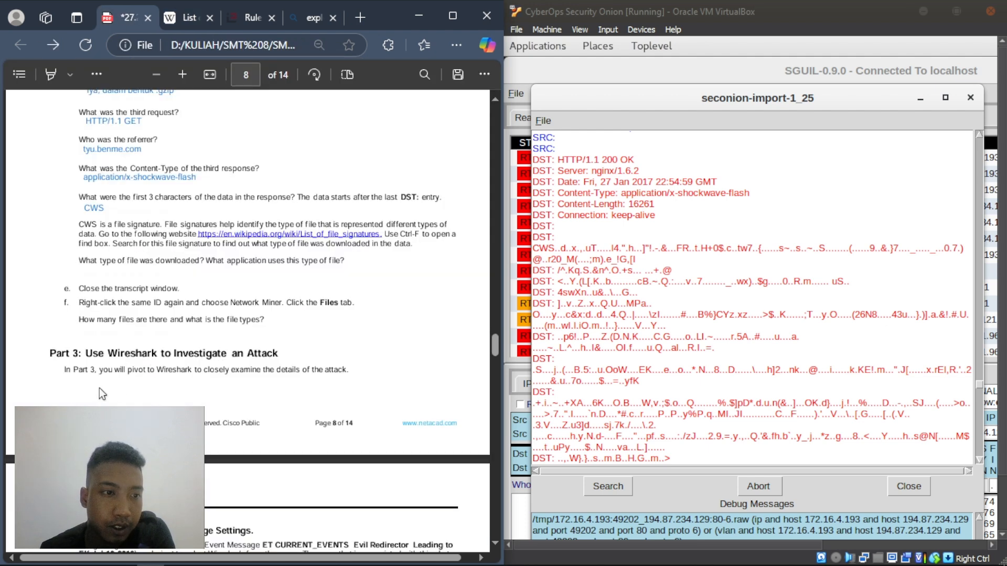
- Answer the file-type question with 'type : swf , aplikasi yang digunakan Adobe Flash'
right_click(90, 273)
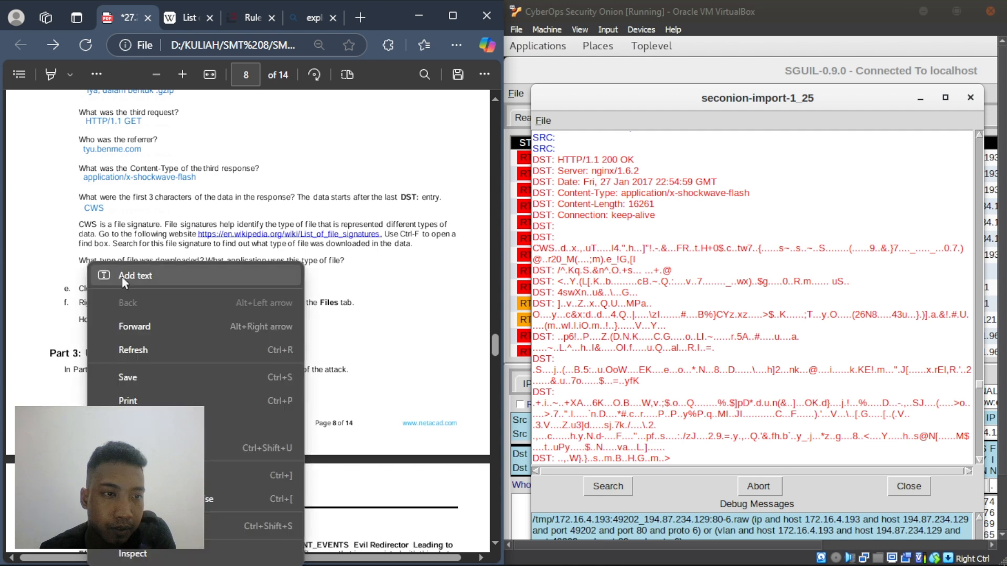
left_click(121, 276)
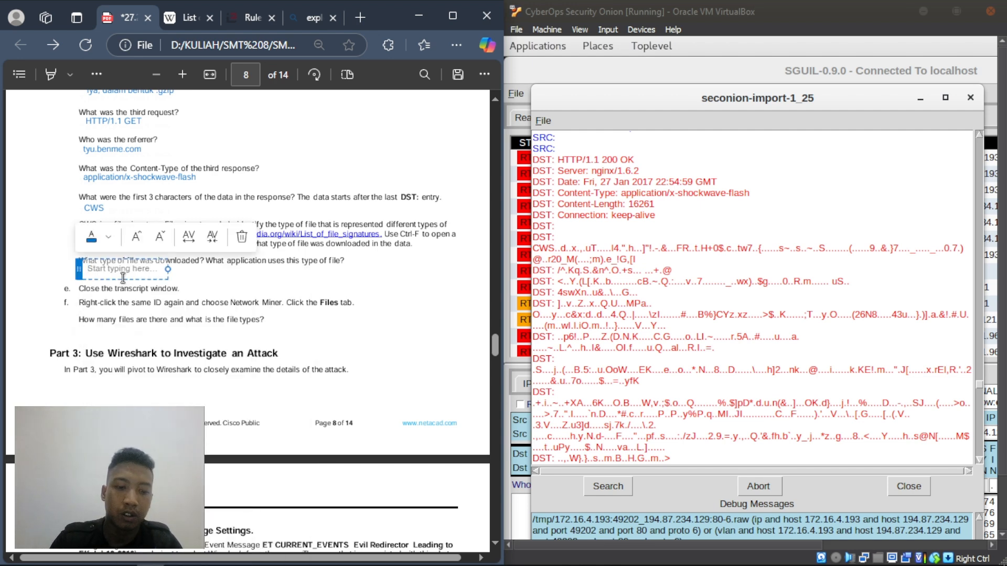
type("type")
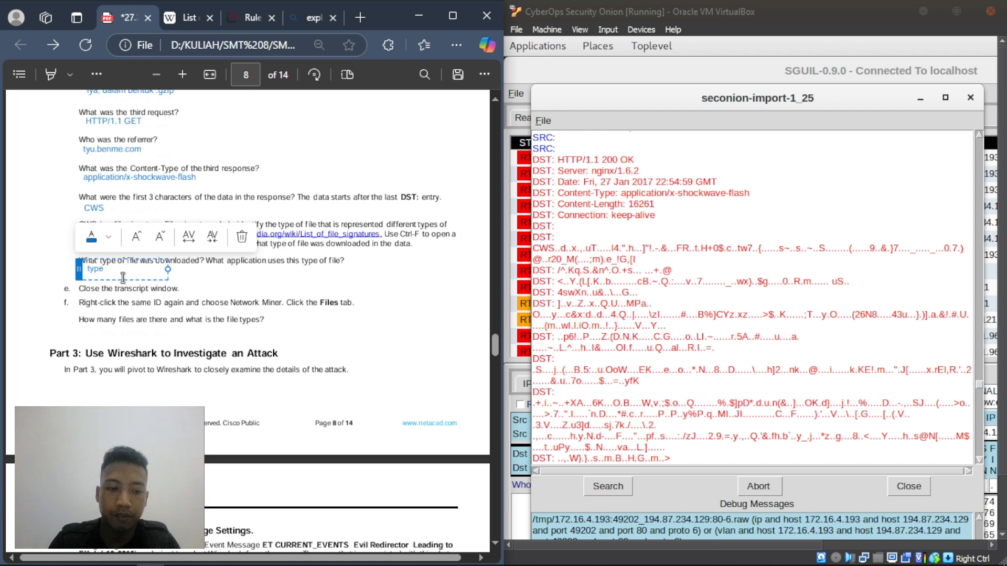
type(" : swf , aplikasi")
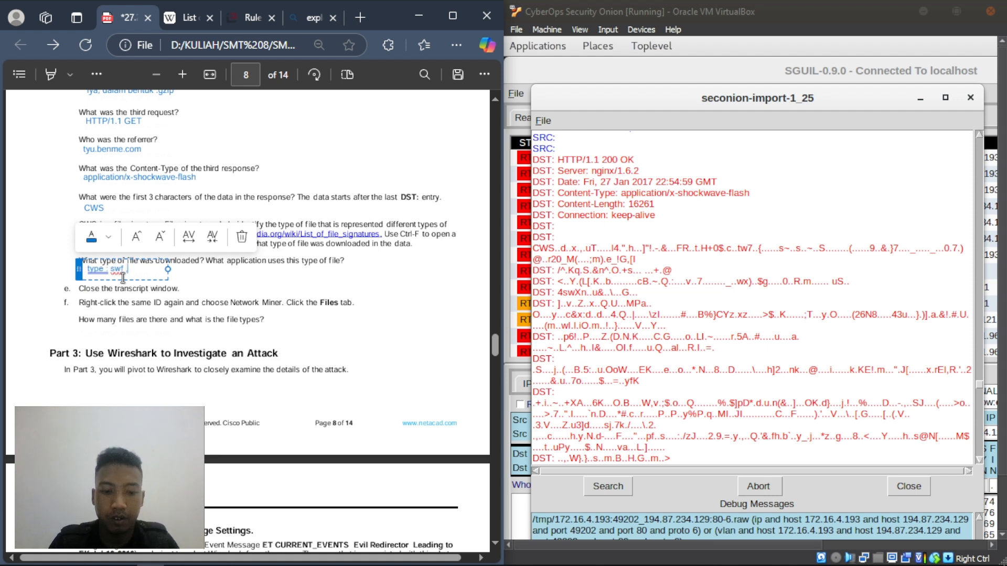
type(" y")
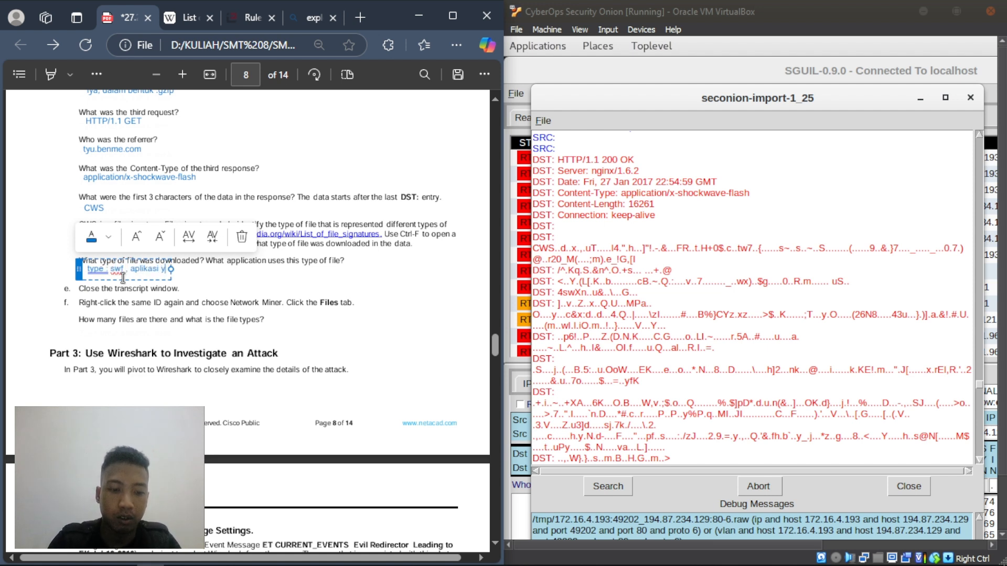
type("ang digunakan A")
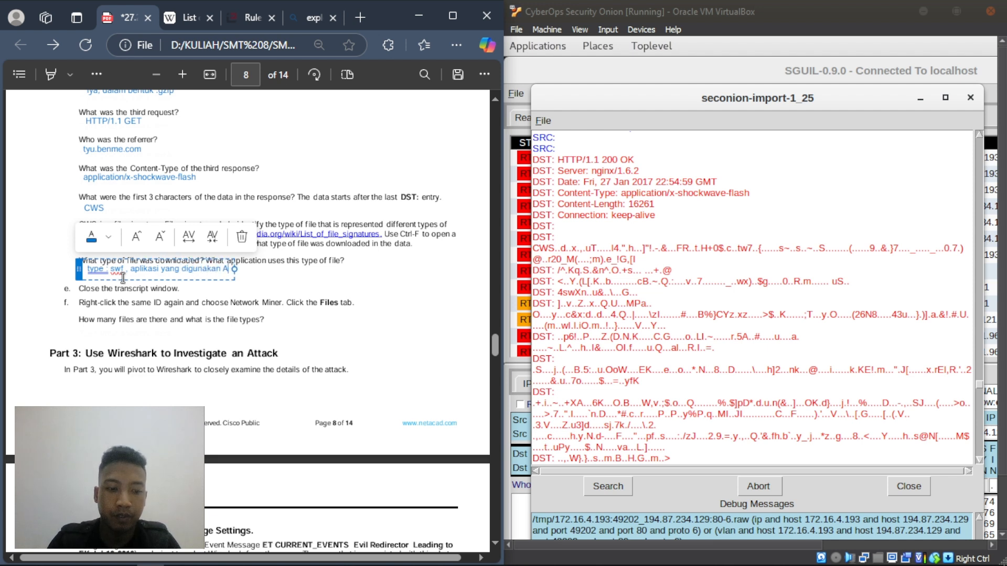
type("dobe Flash")
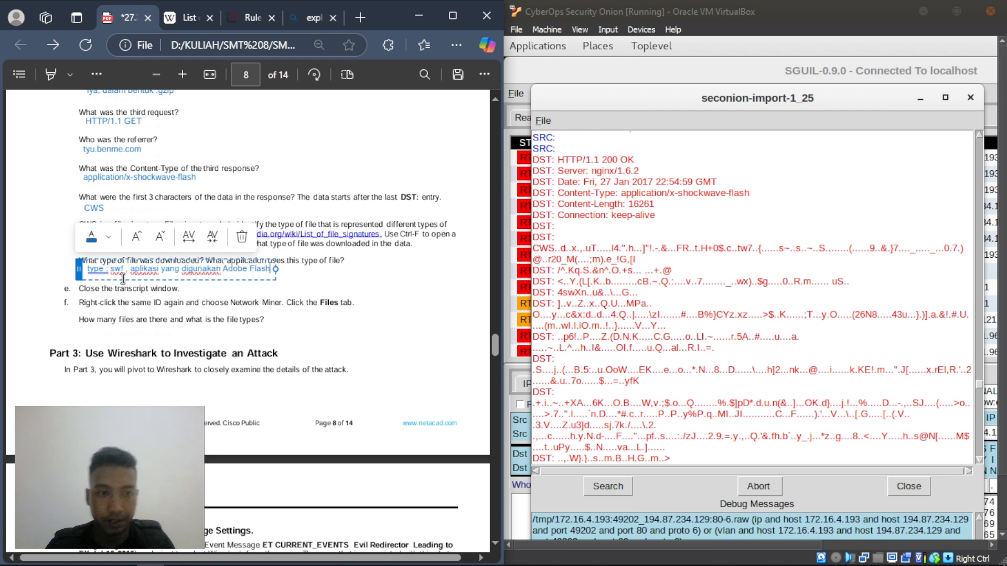
left_click(190, 305)
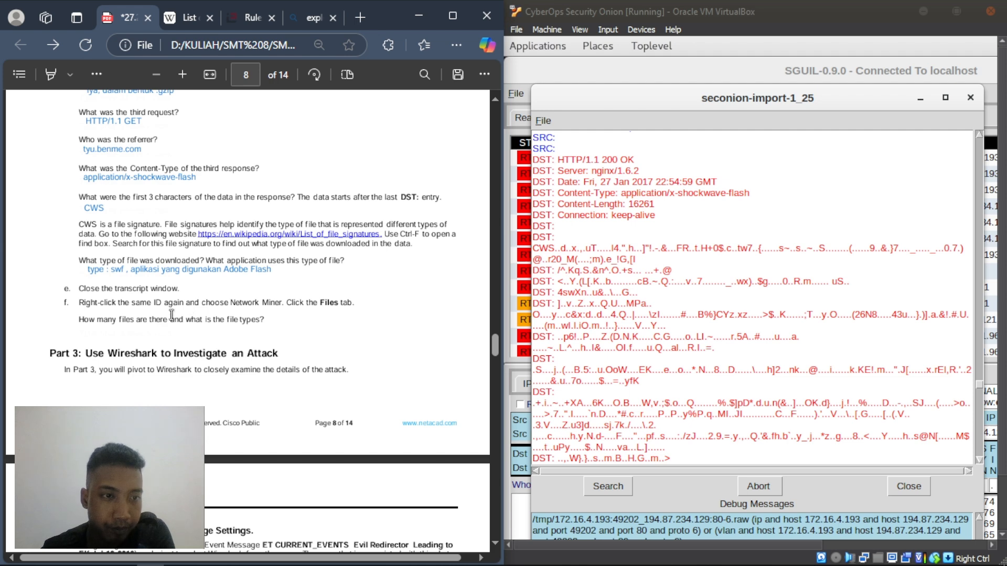
- Close the Sguil transcript window to return to the alert list
left_click(975, 97)
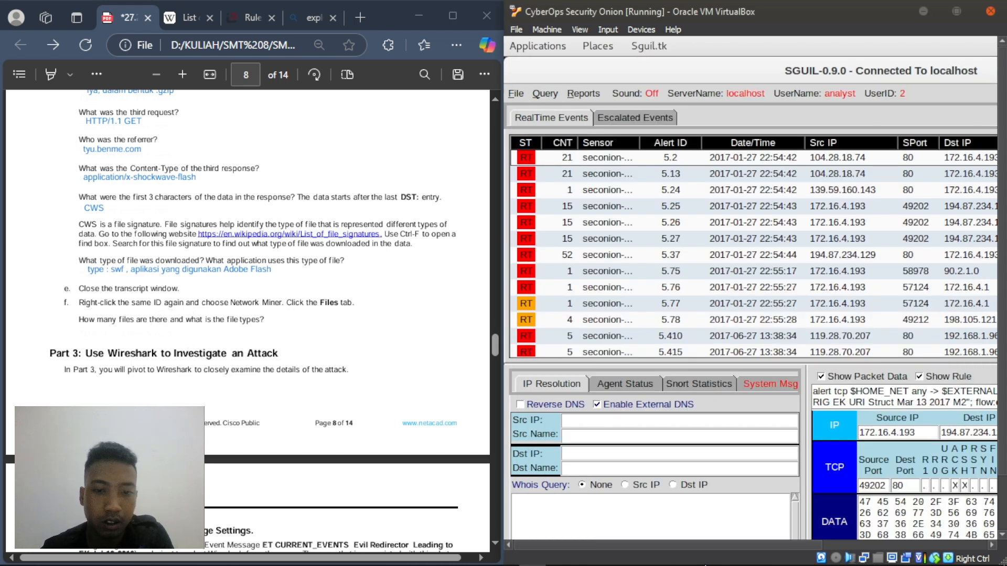
left_click(559, 557)
left_click(560, 557)
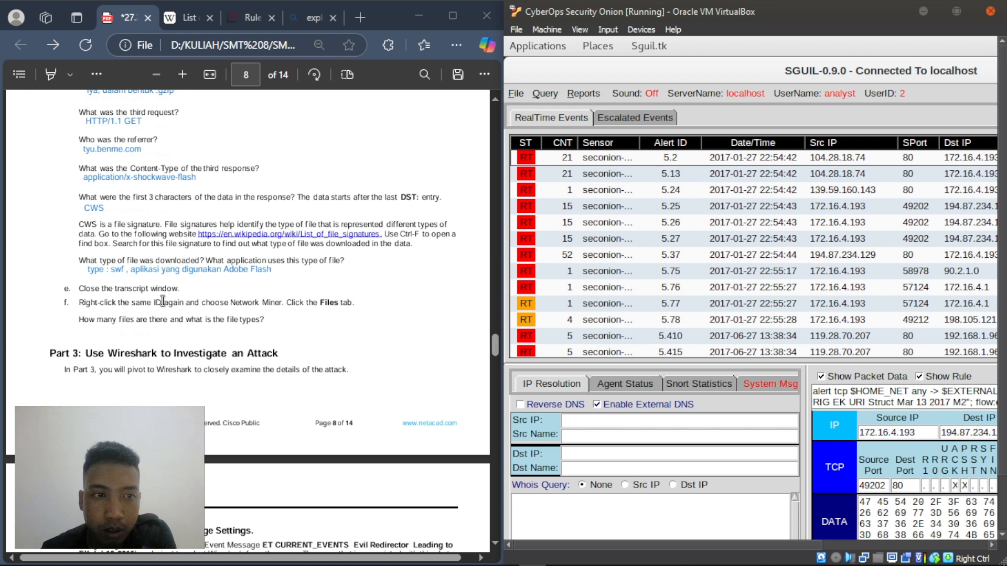
- Open alert 5.25 in NetworkMiner, dismissing the raw file location notice
right_click(675, 205)
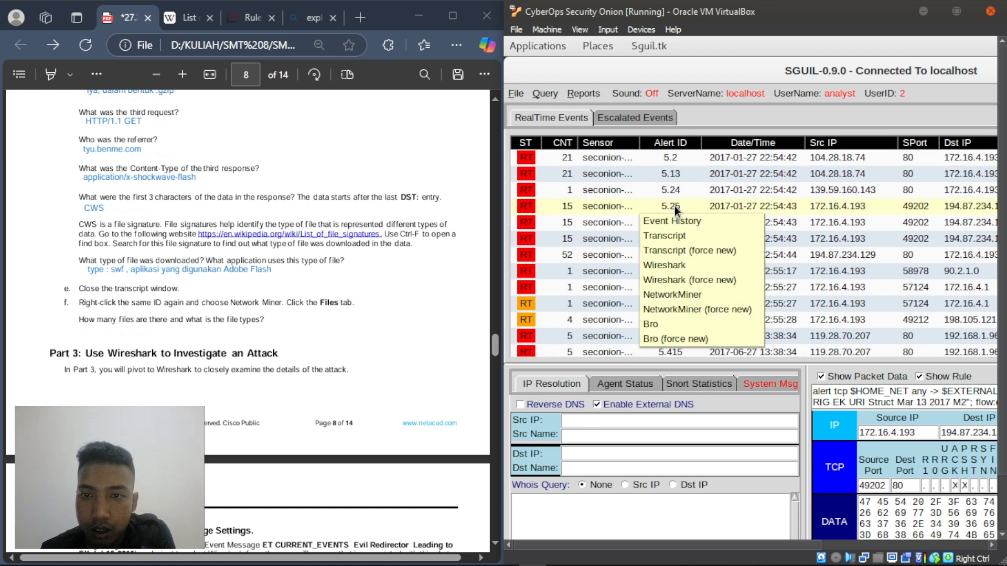
left_click(697, 293)
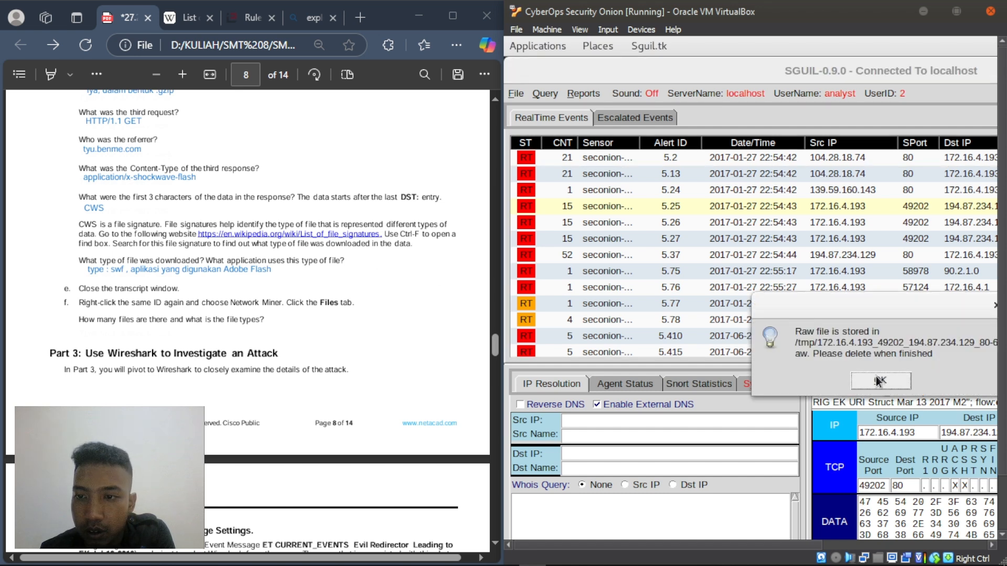
left_click(879, 381)
left_click(517, 95)
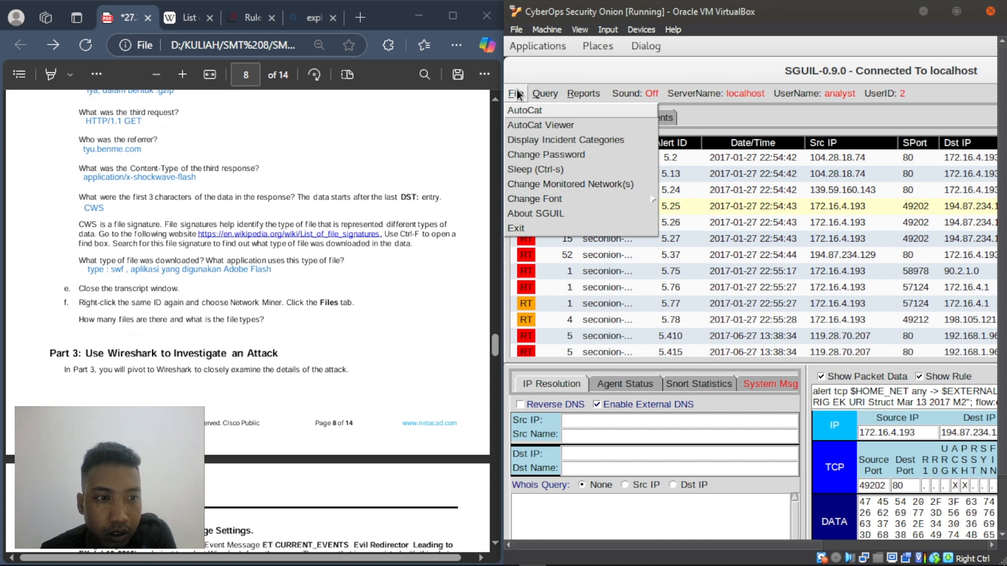
left_click(272, 324)
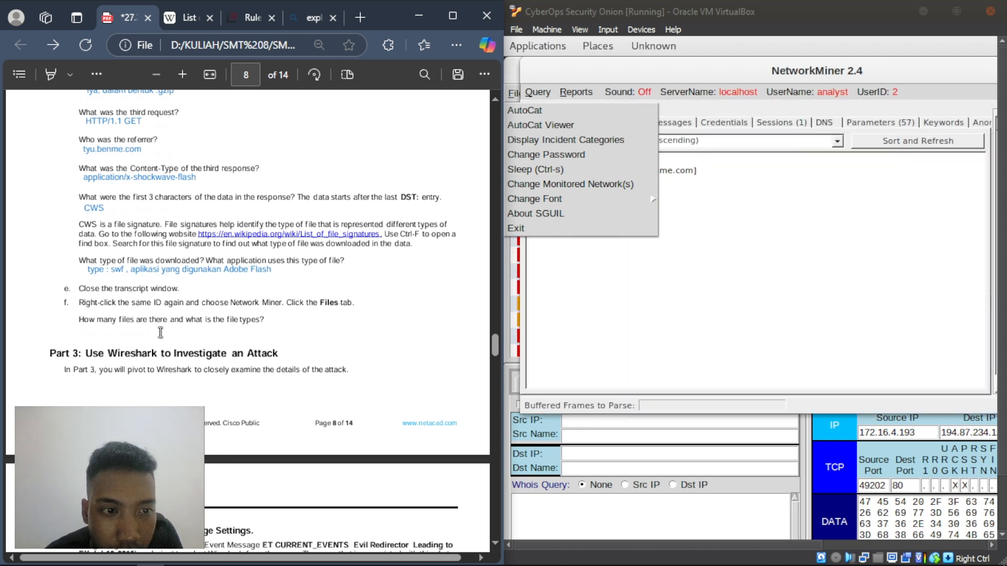
- List the 3 extracted files (two index.html, one .swf) in NetworkMiner's Files tab
left_click(708, 293)
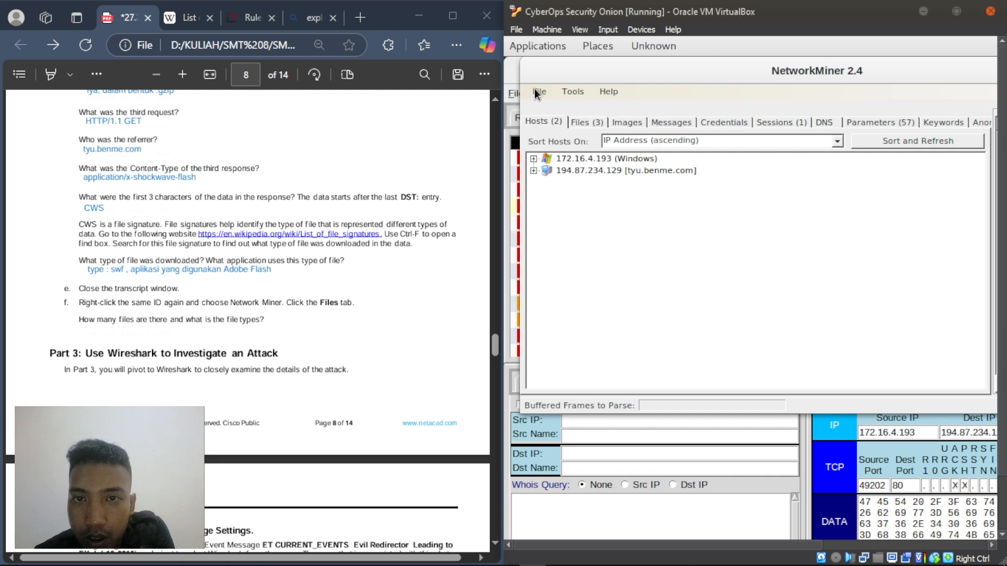
left_click(588, 118)
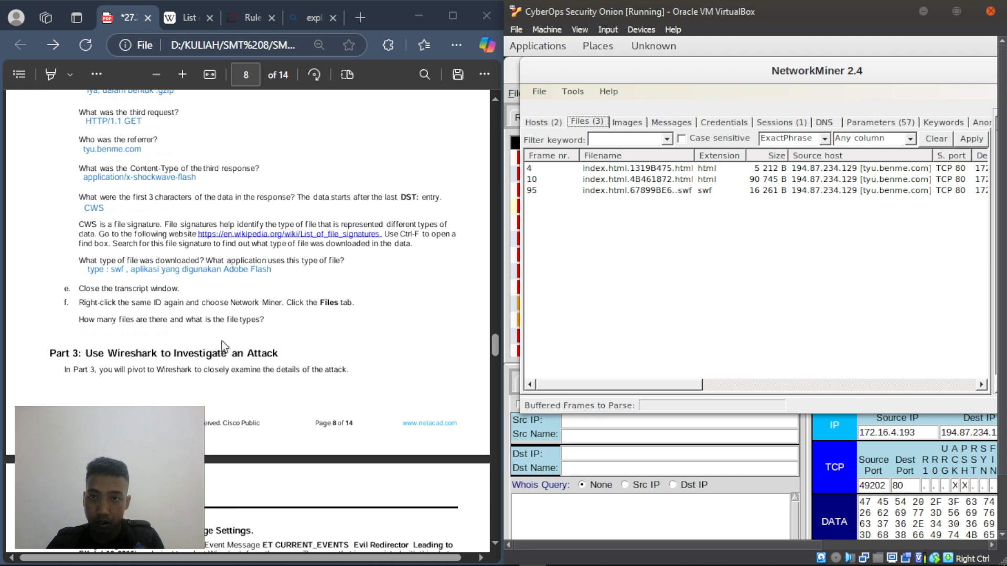
left_click(175, 319)
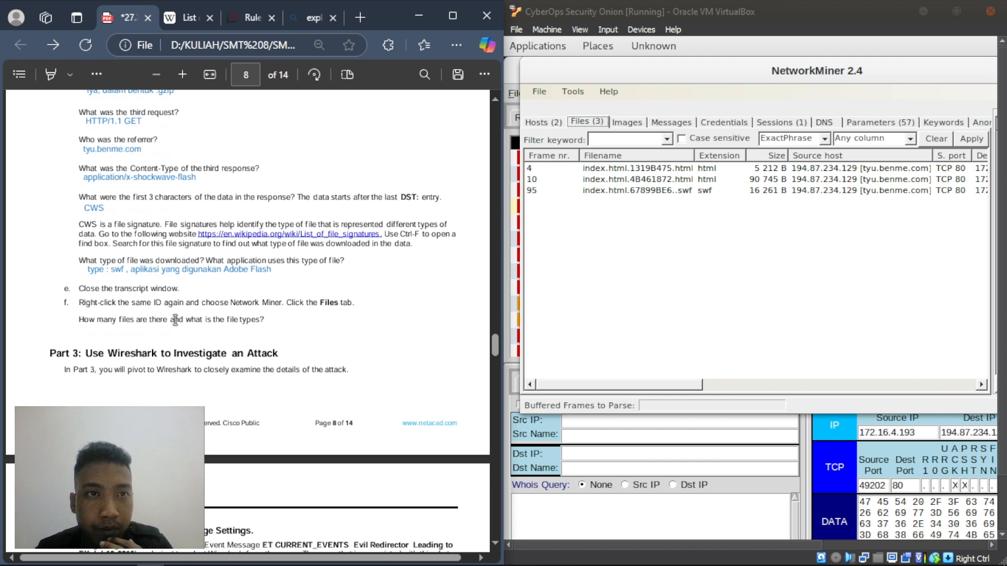
mouse_move(559, 563)
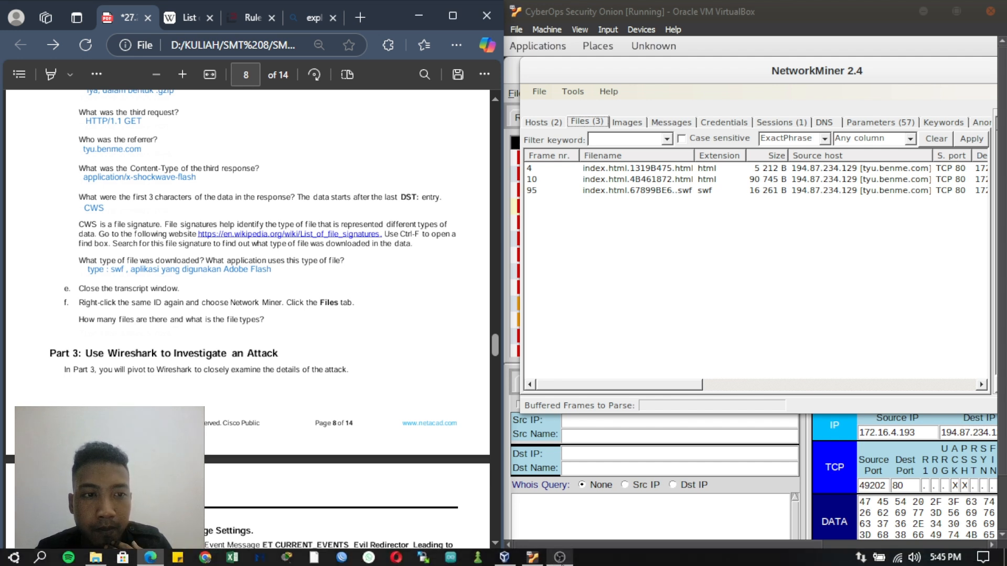
left_click(559, 559)
left_click(559, 559)
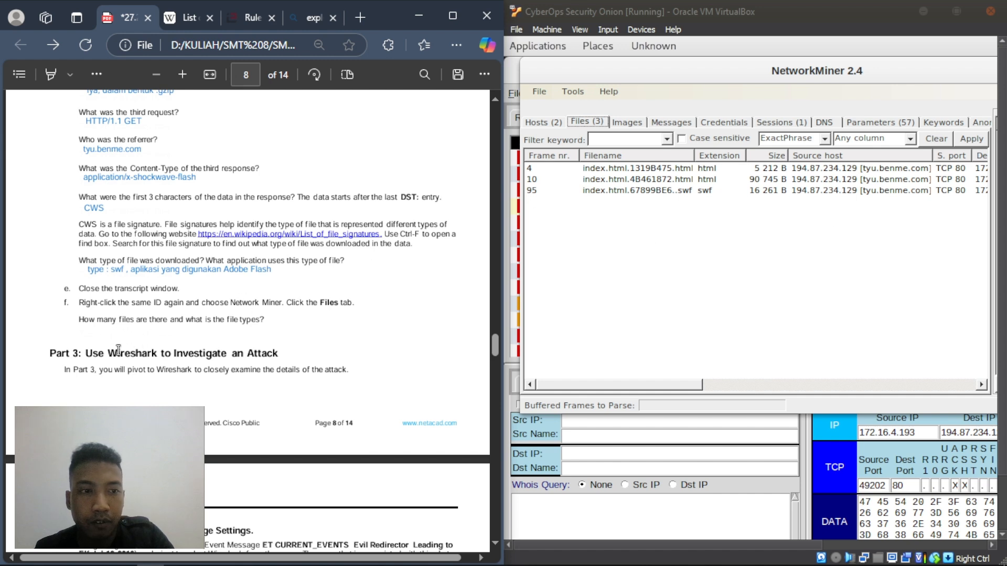
right_click(80, 331)
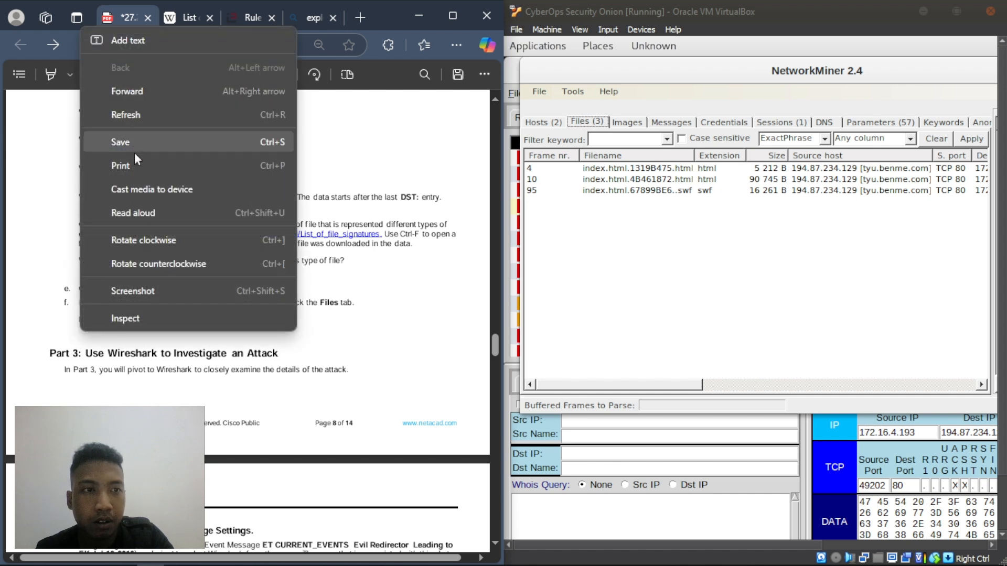
- Add 'ada 3 file. 2 html dan 1 swf' as the answer under the files question
left_click(125, 43)
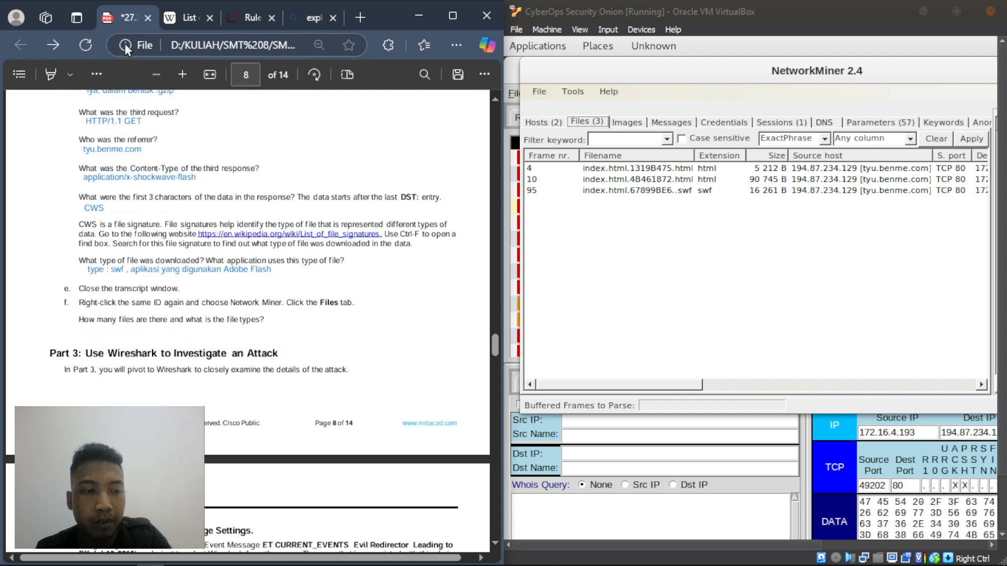
type("ada")
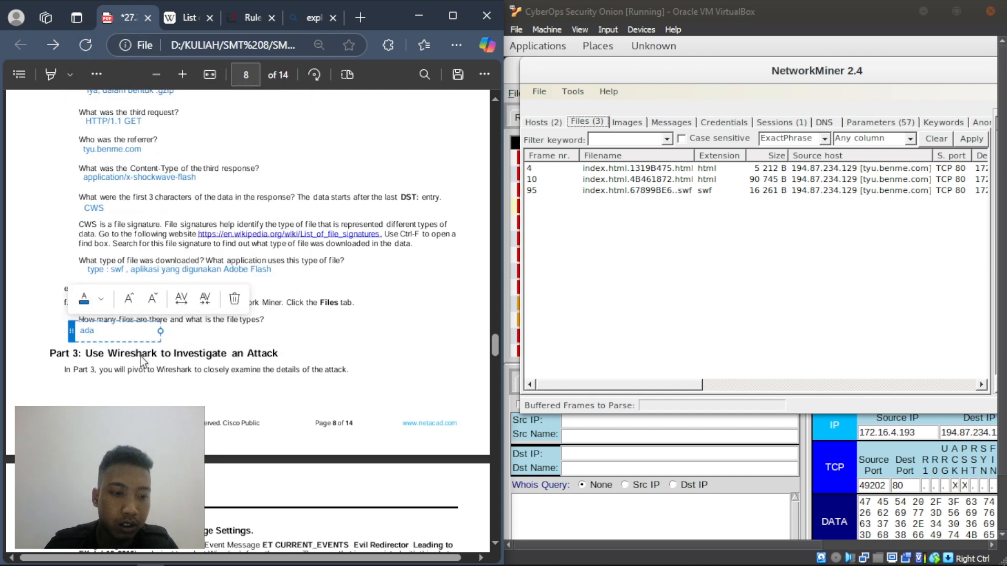
type(" 3 file")
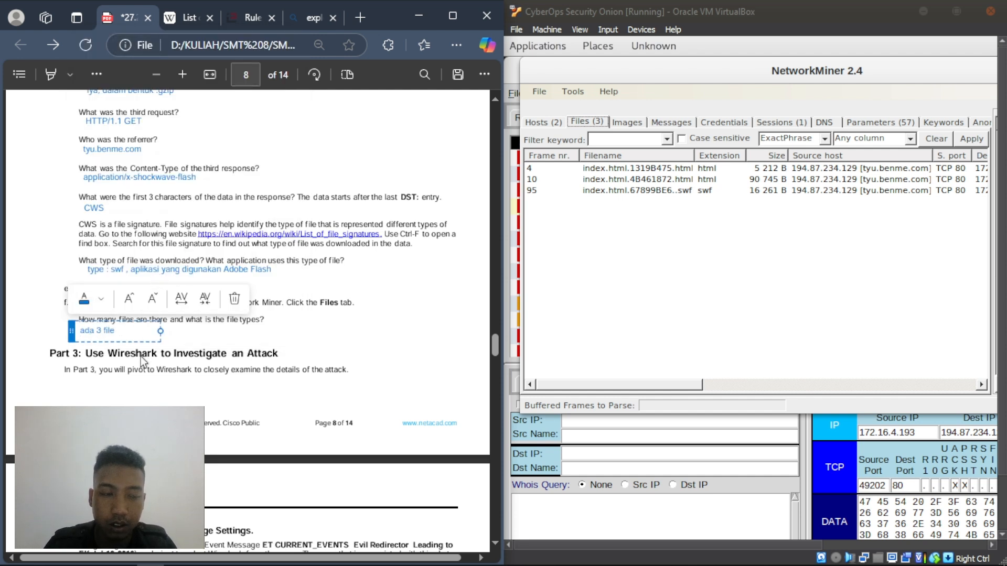
type(".")
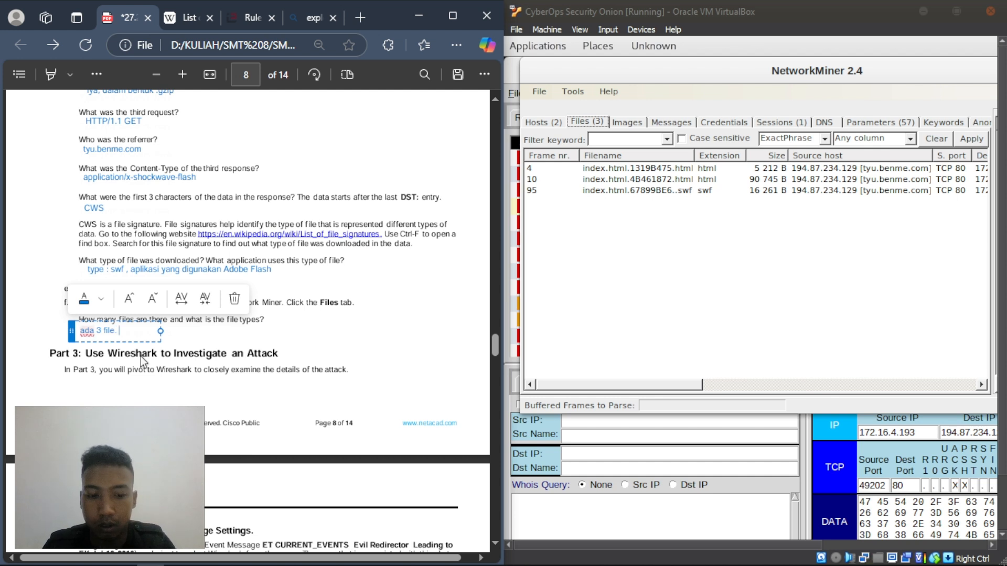
type(" 2 html")
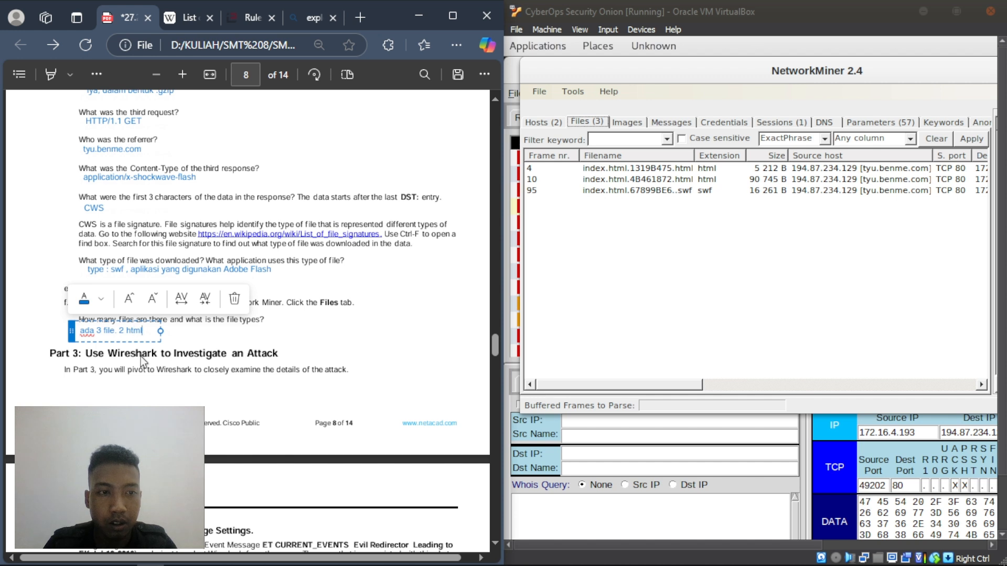
type(" dan 1")
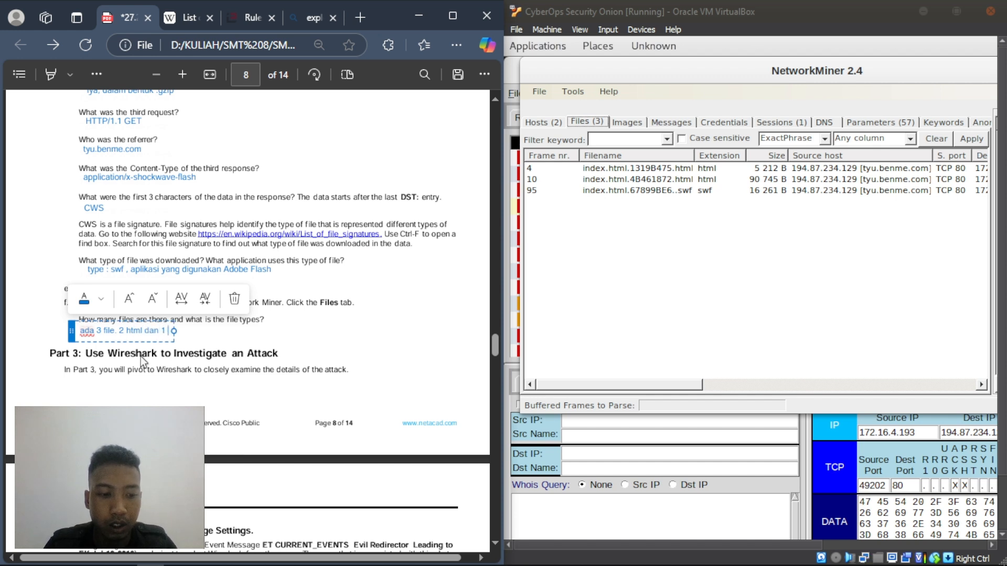
type(" swf")
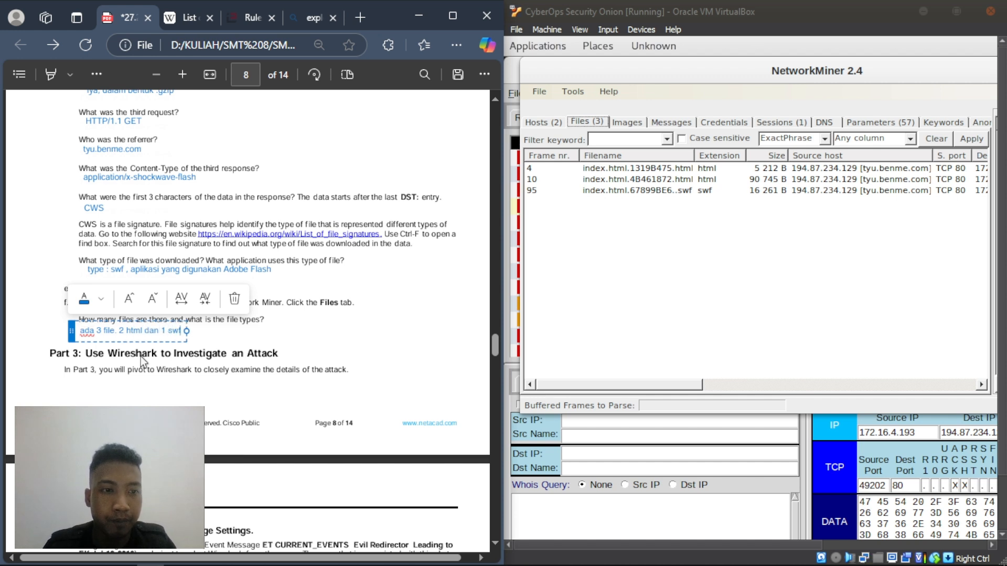
left_click(255, 335)
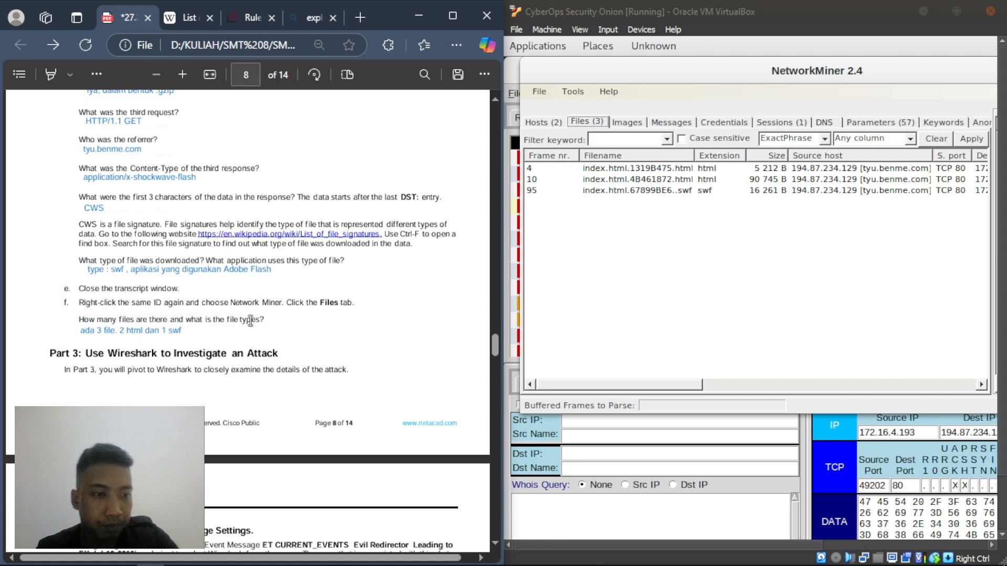
- Minimize NetworkMiner and the Sguil window in the VM
scroll(250, 321, "down", 2)
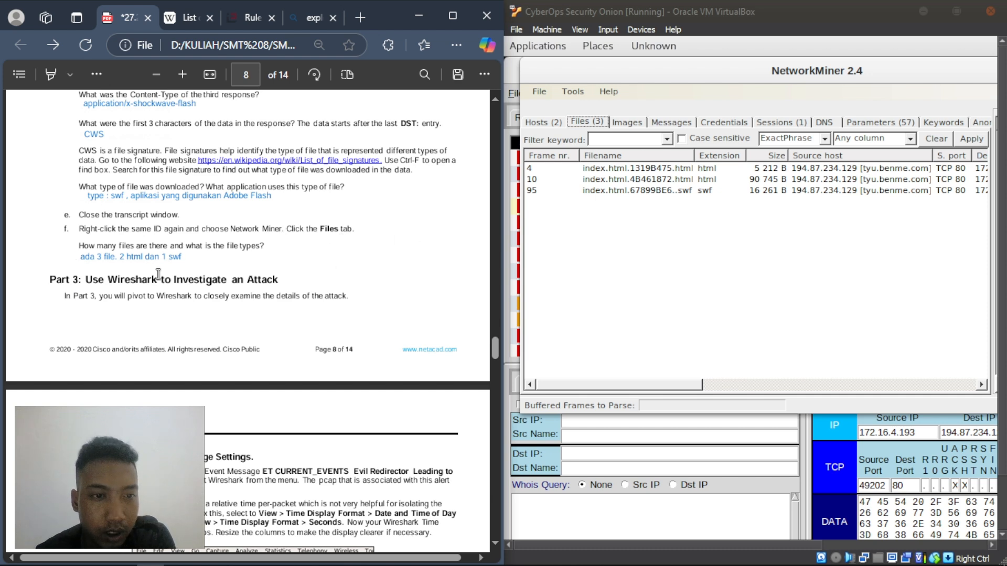
scroll(159, 274, "down", 2)
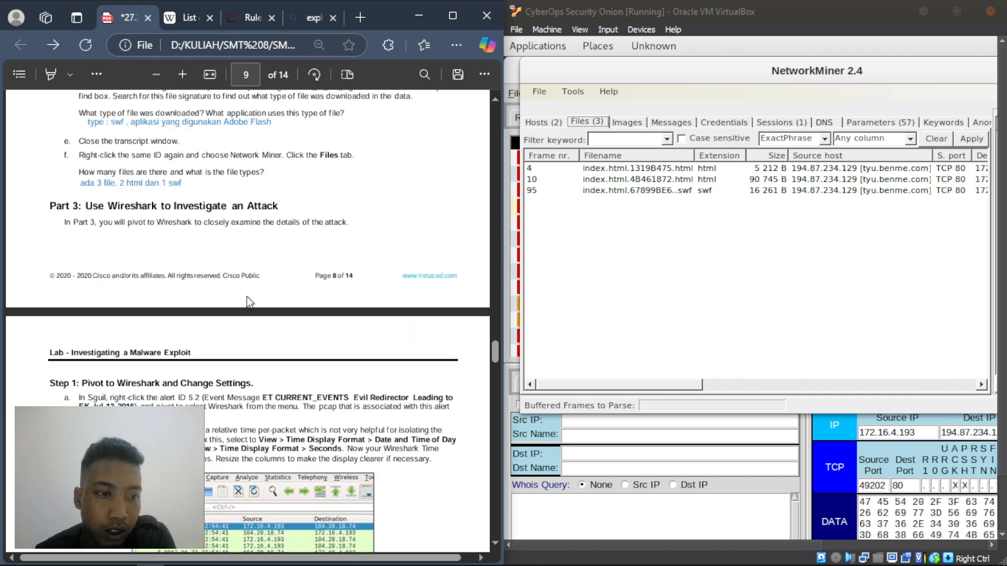
left_click_drag(913, 66, 876, 108)
left_click(873, 107)
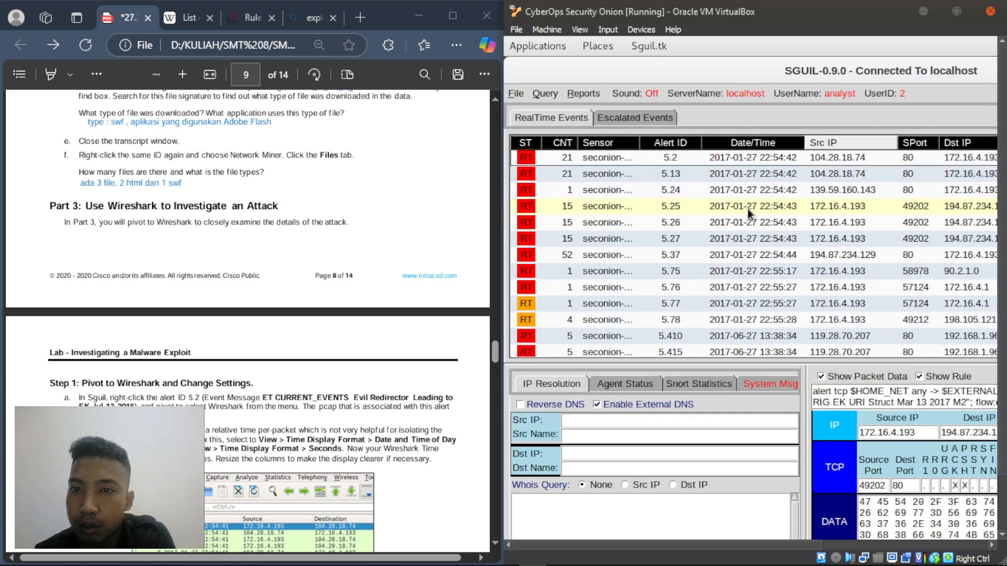
double_click(941, 63)
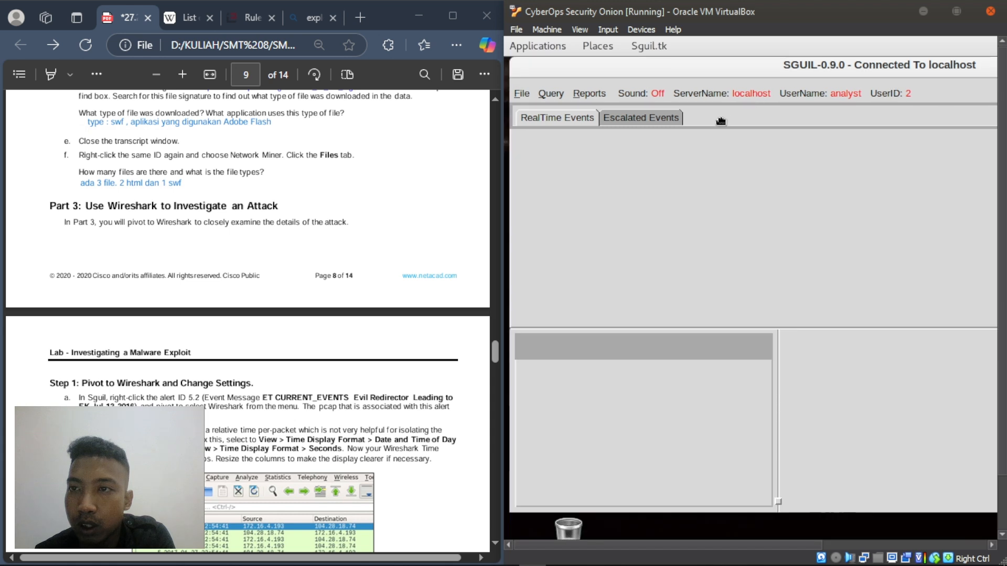
left_click(894, 130)
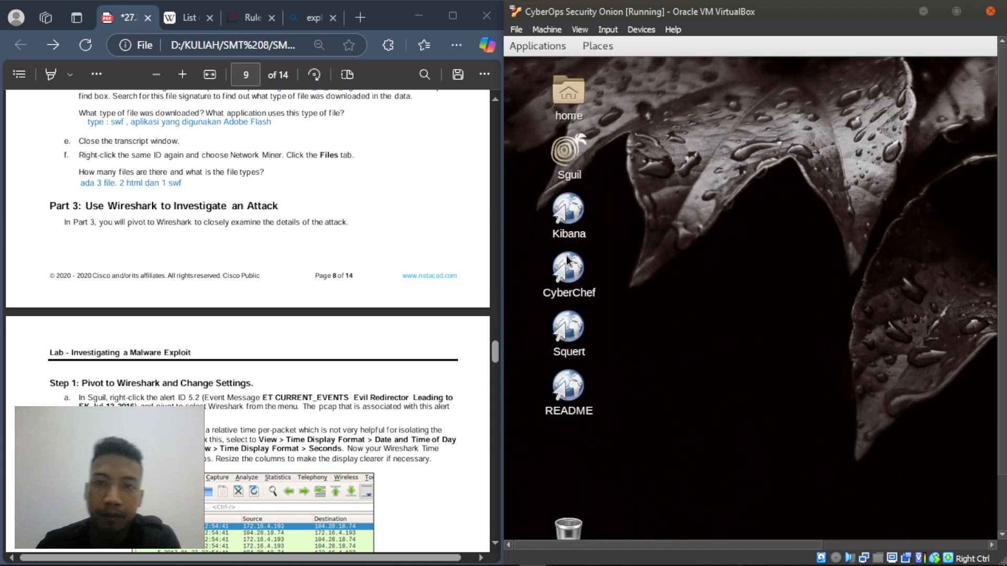
- Scroll the lab PDF to Part 3 Step 1 and bring Sguil's alert window back with Alt+Tab
left_click(220, 369)
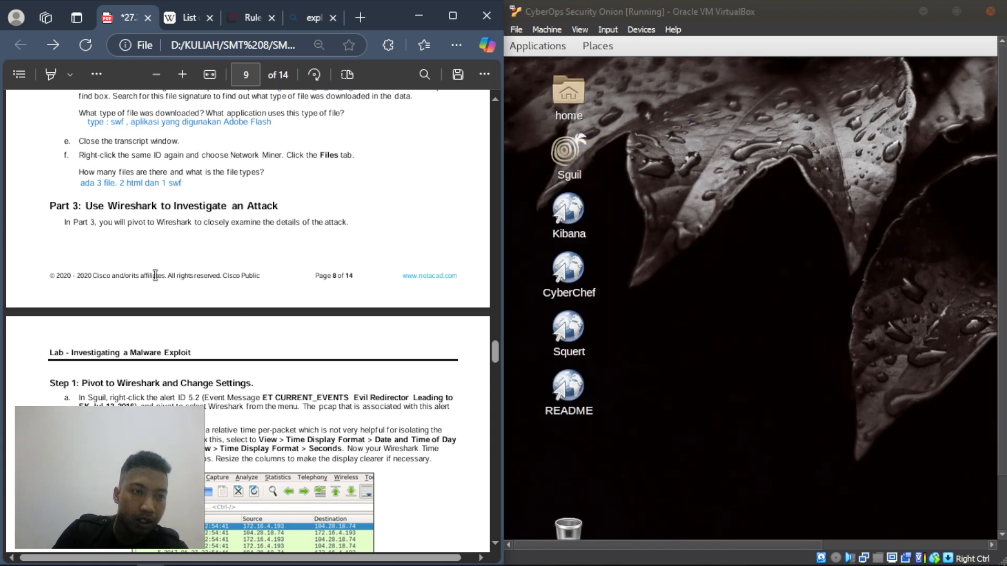
scroll(179, 299, "down", 2)
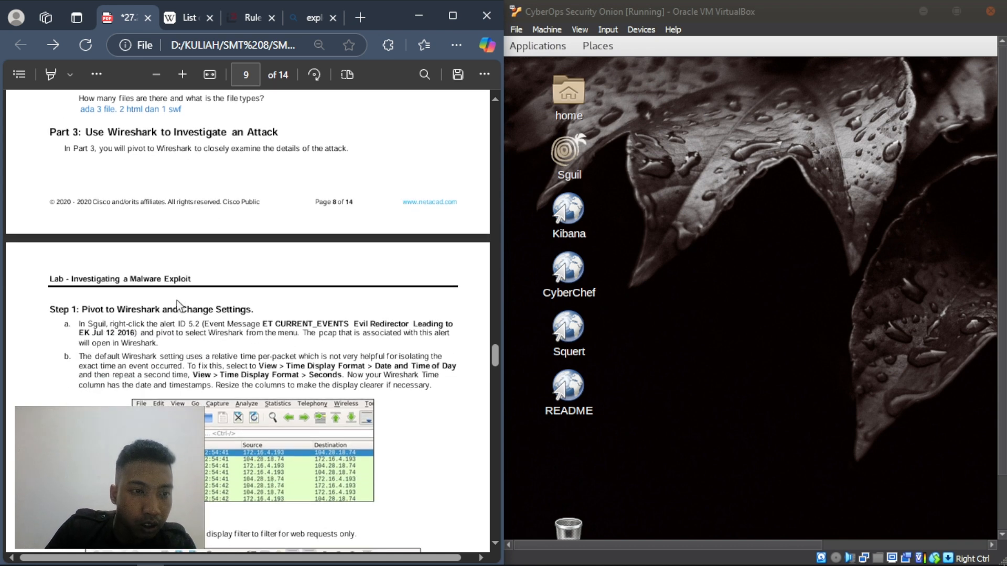
scroll(177, 304, "down", 4)
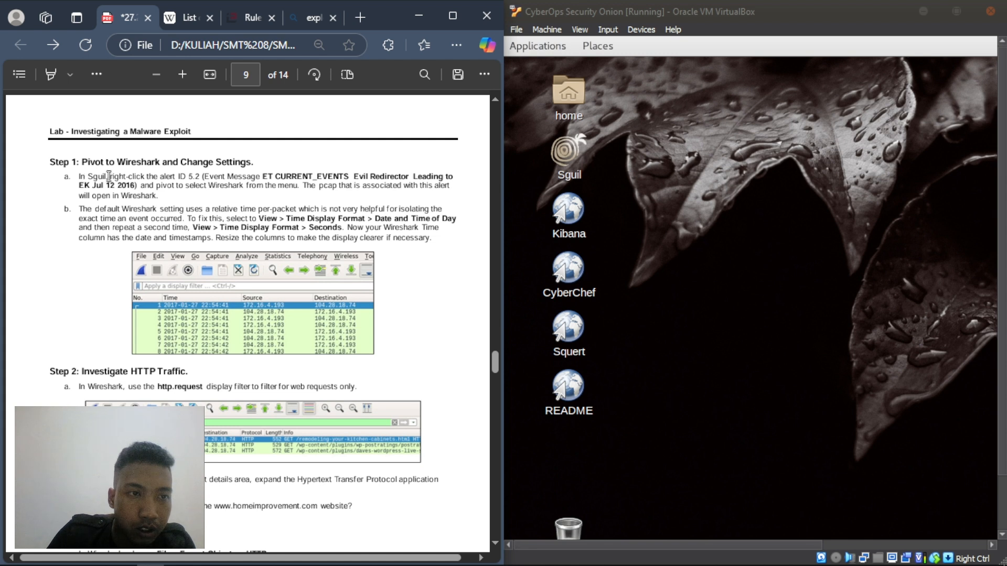
left_click(693, 367)
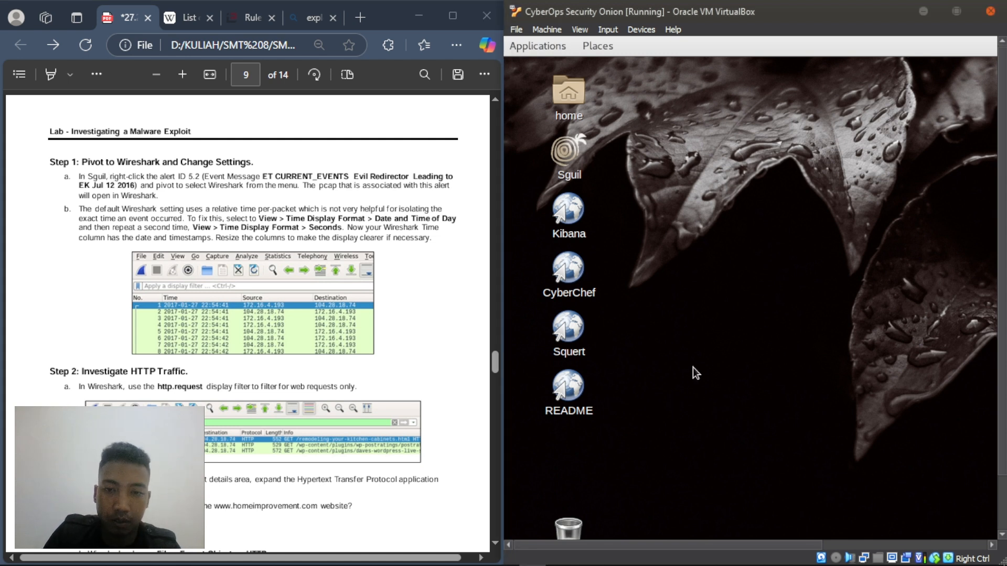
key("alt+Tab")
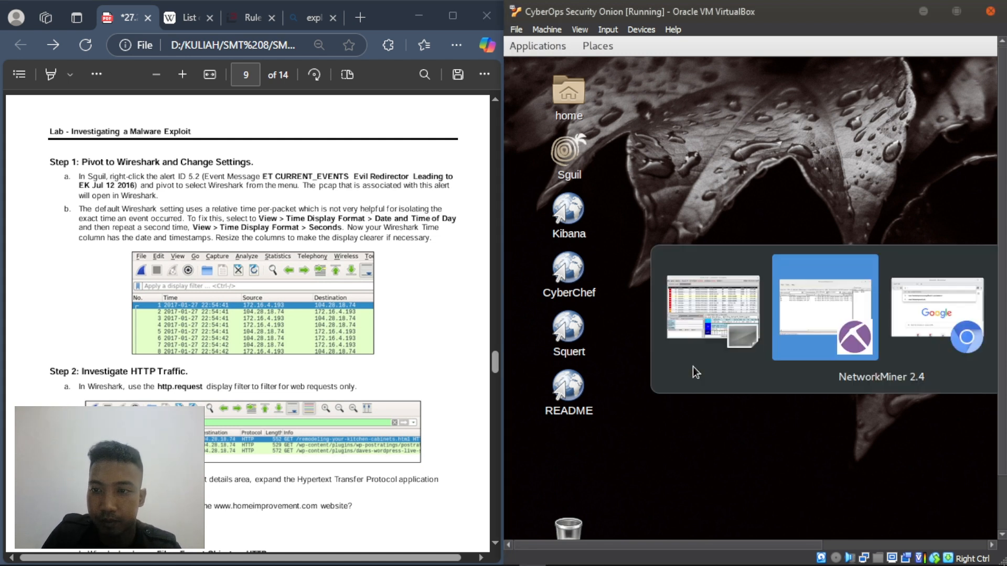
key("alt+Tab")
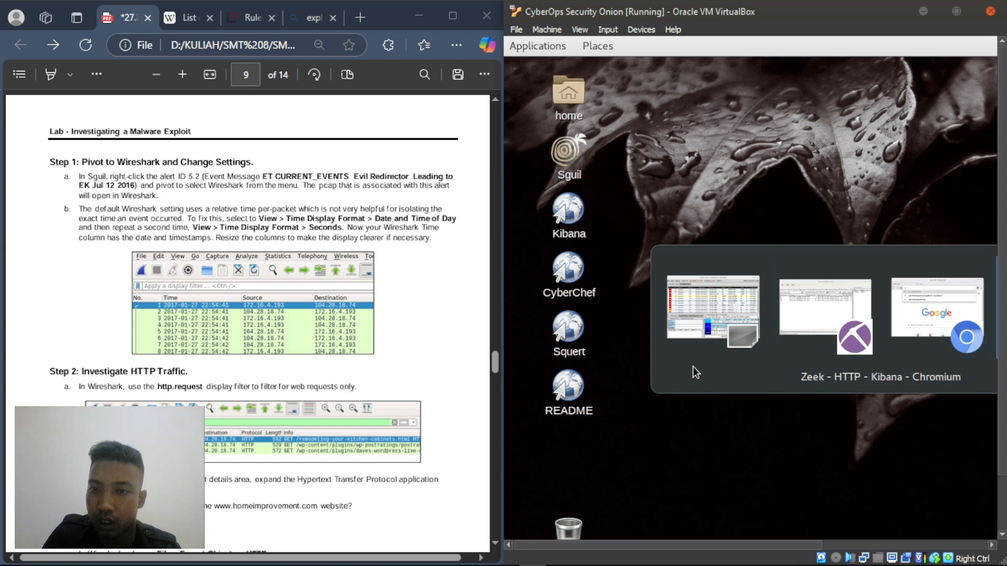
key("alt+Tab")
- Reposition Sguil and open alert 5.2's 37-packet capture in Wireshark
left_click(684, 360)
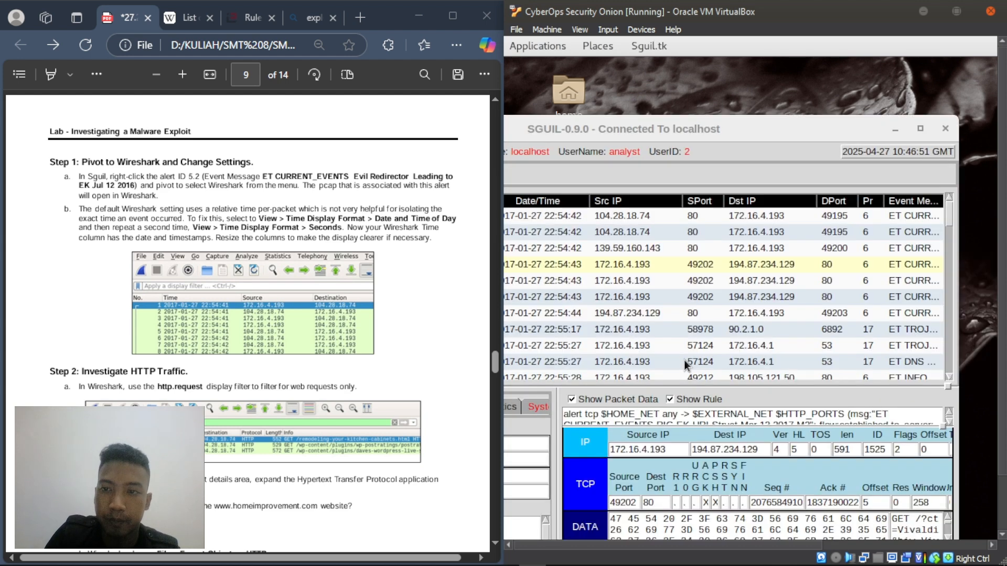
left_click_drag(705, 130, 757, 80)
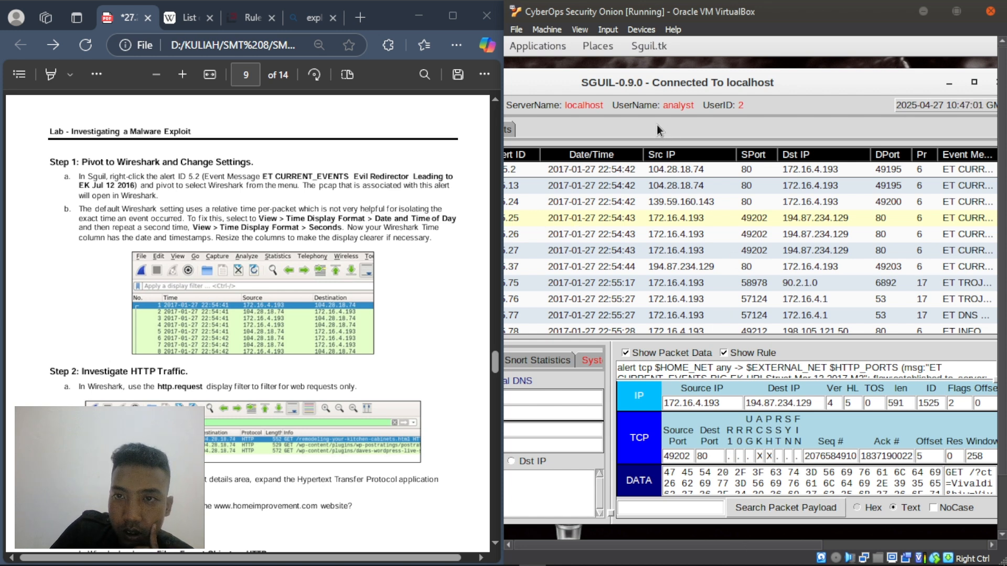
left_click_drag(590, 87, 739, 85)
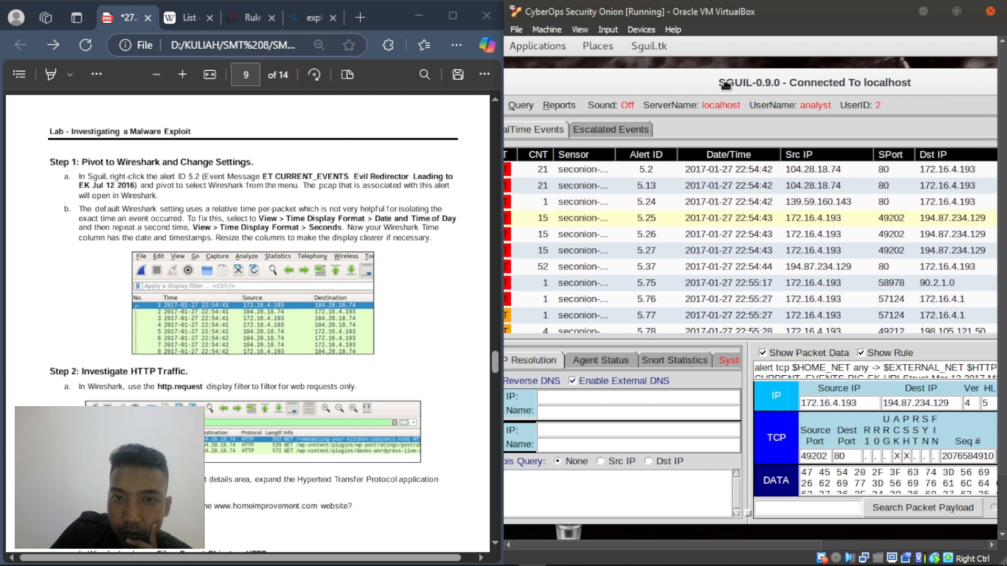
left_click(649, 168)
right_click(649, 169)
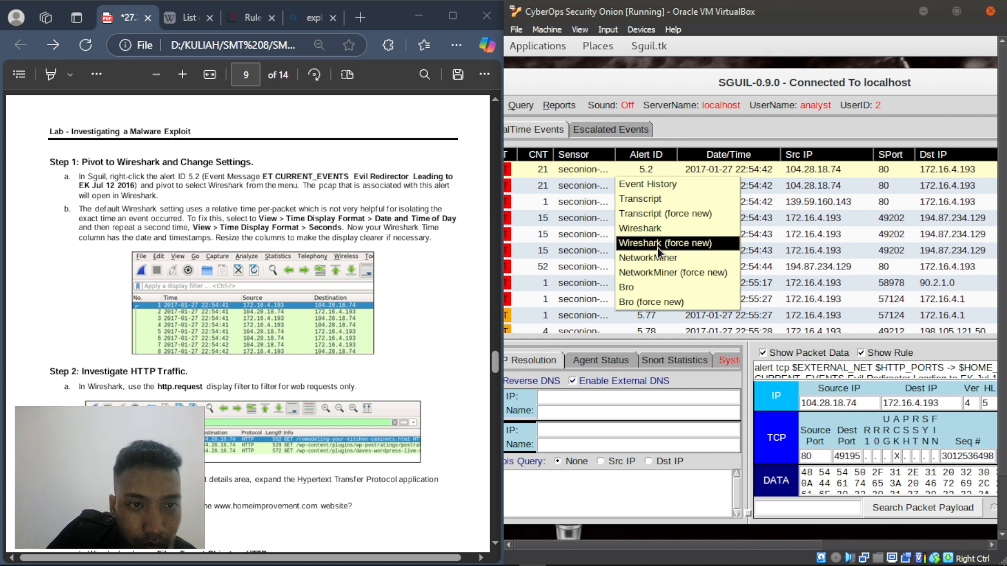
left_click(671, 229)
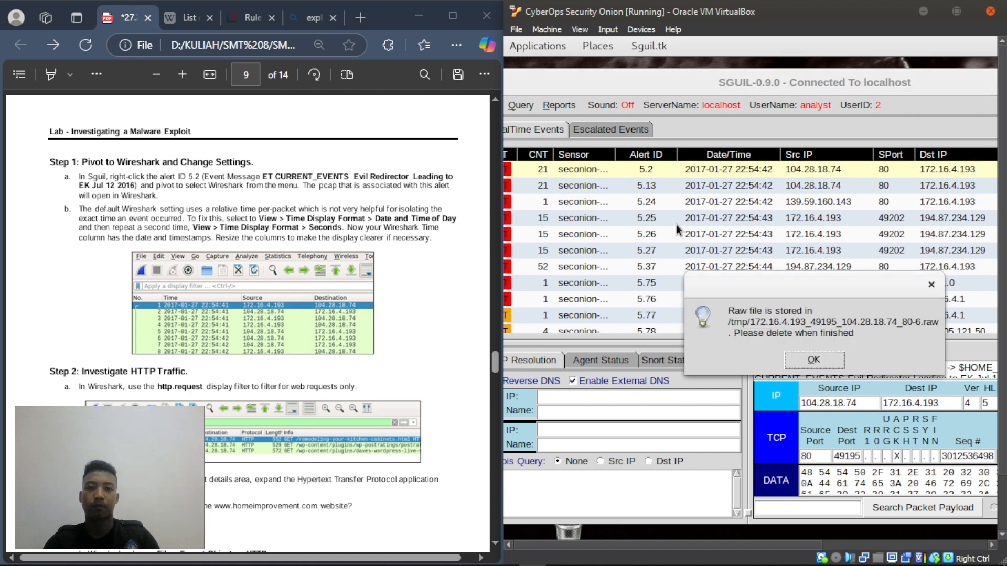
left_click(816, 362)
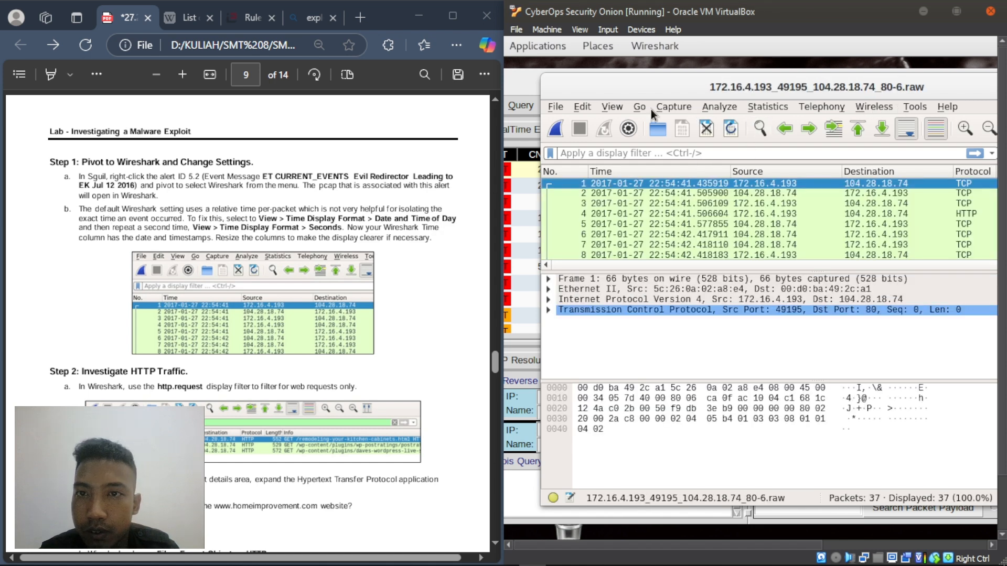
- Set Wireshark's time display to Date and Time of Day and maximize the window
left_click(610, 107)
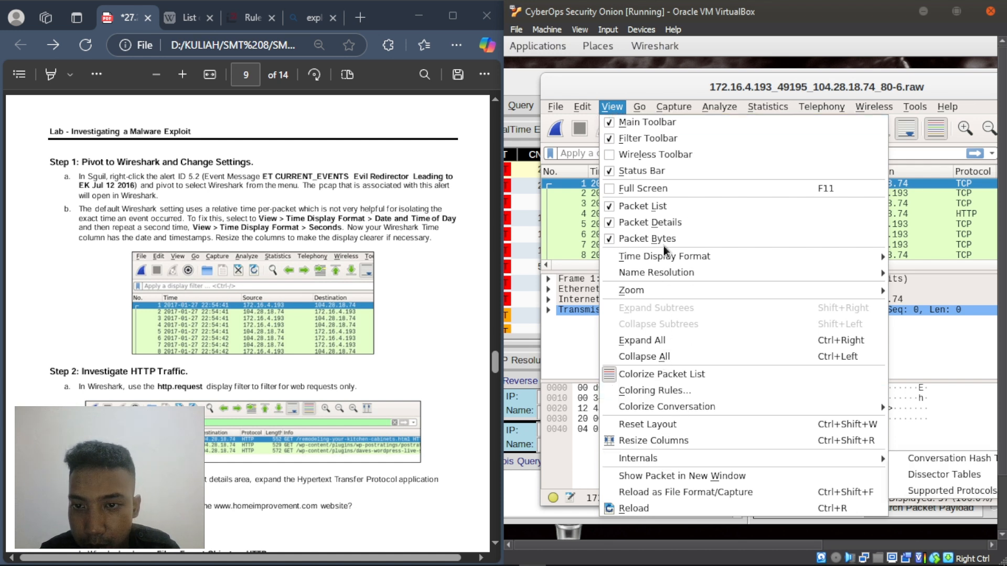
mouse_move(663, 255)
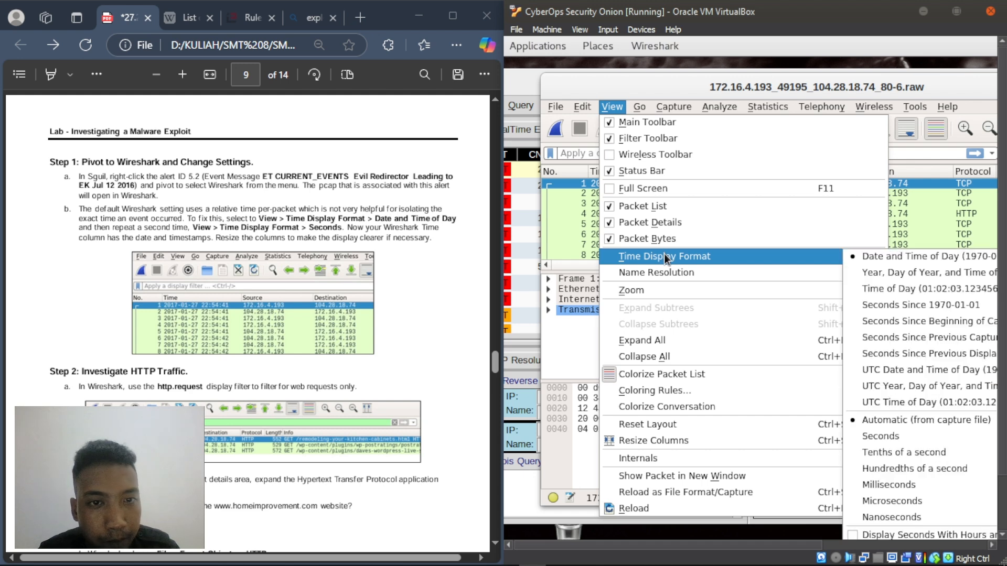
left_click(869, 260)
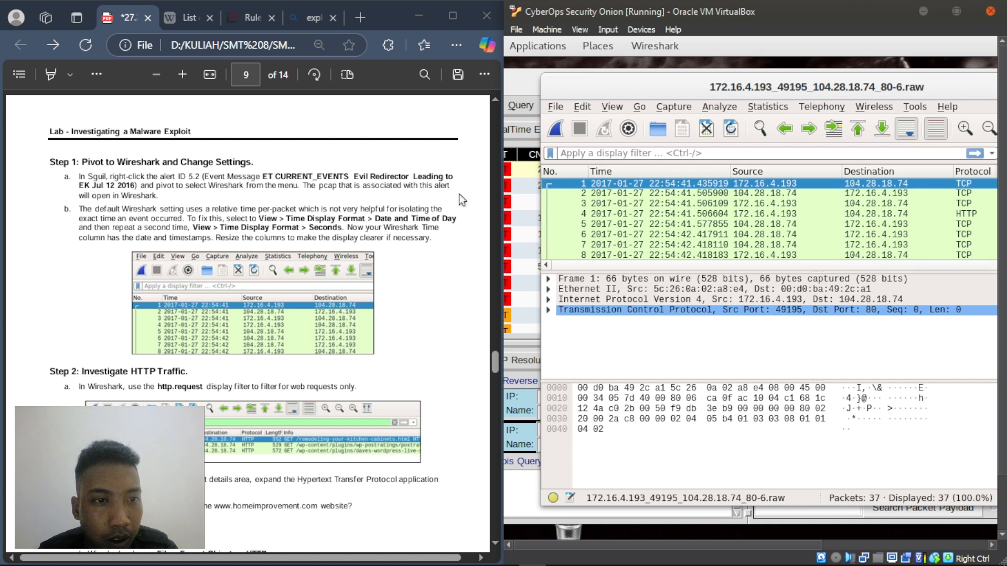
left_click(611, 107)
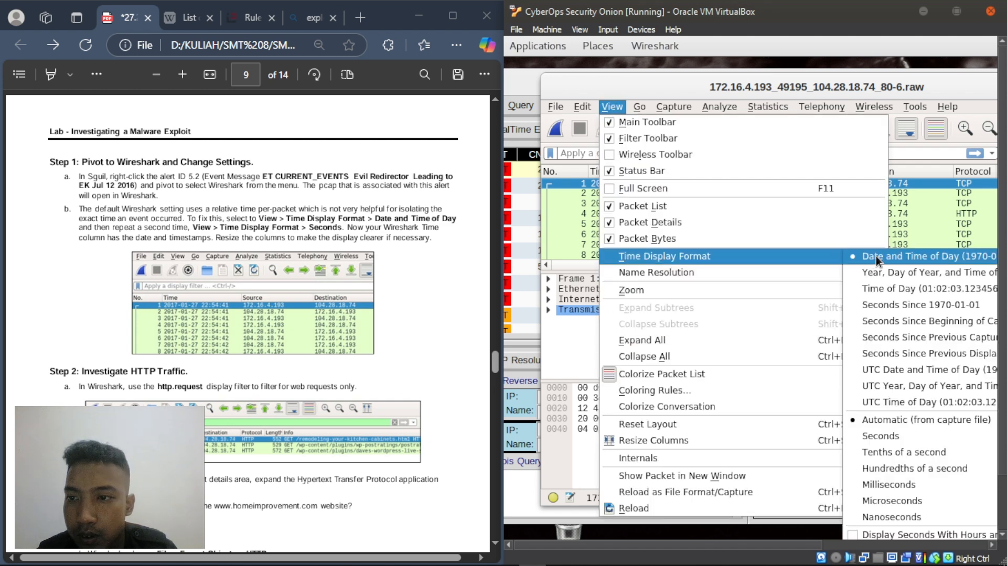
left_click(914, 253)
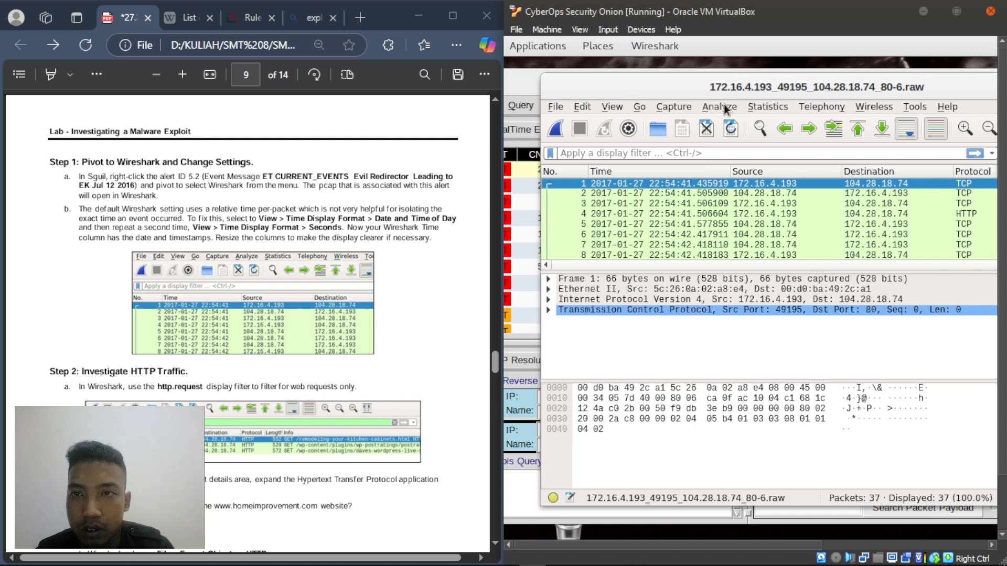
double_click(833, 85)
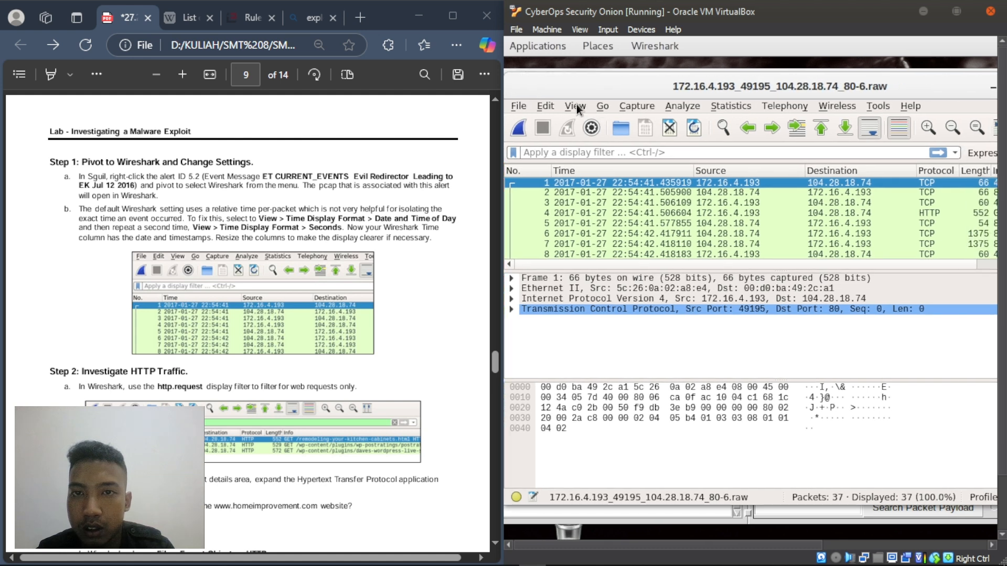
left_click(573, 107)
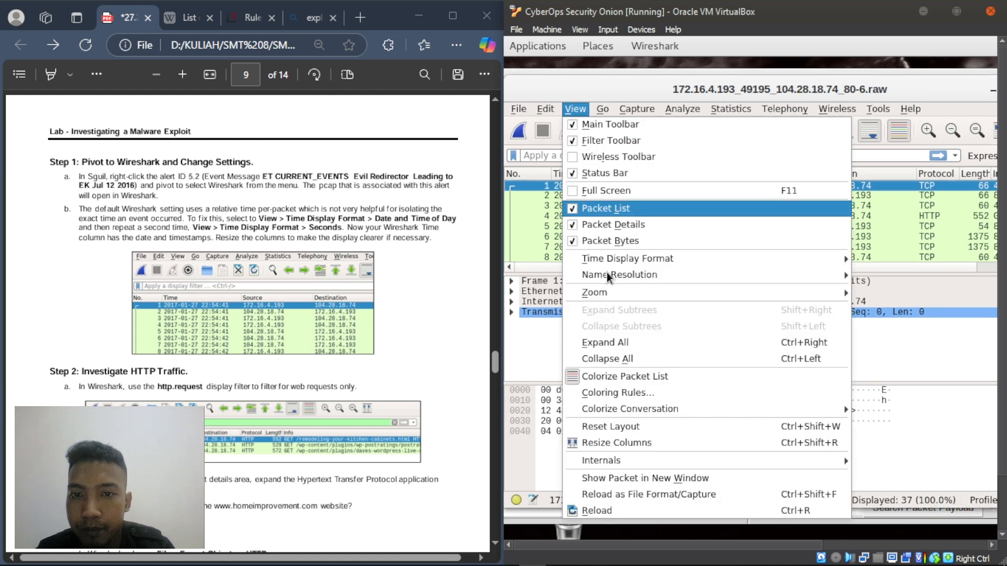
mouse_move(616, 262)
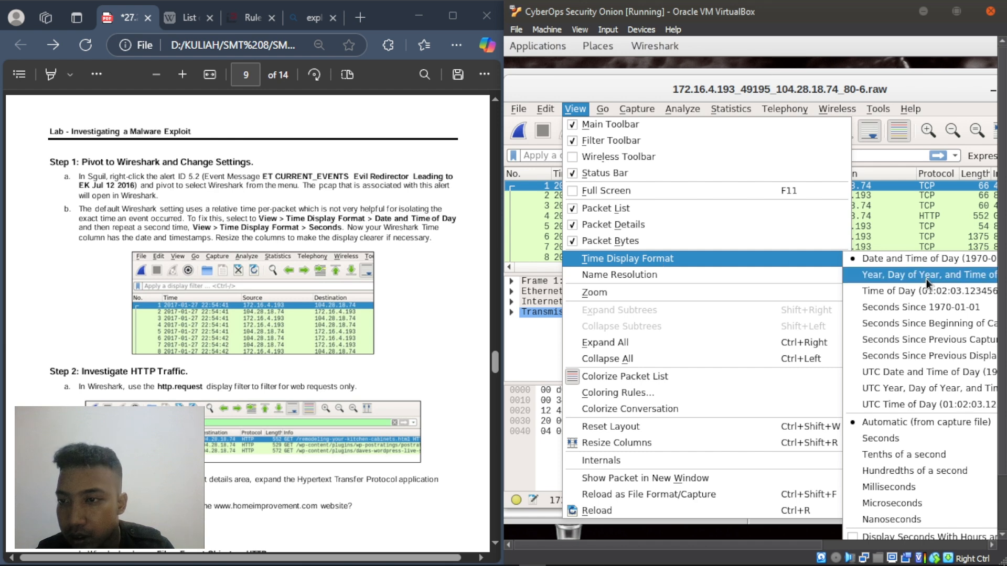
left_click(892, 439)
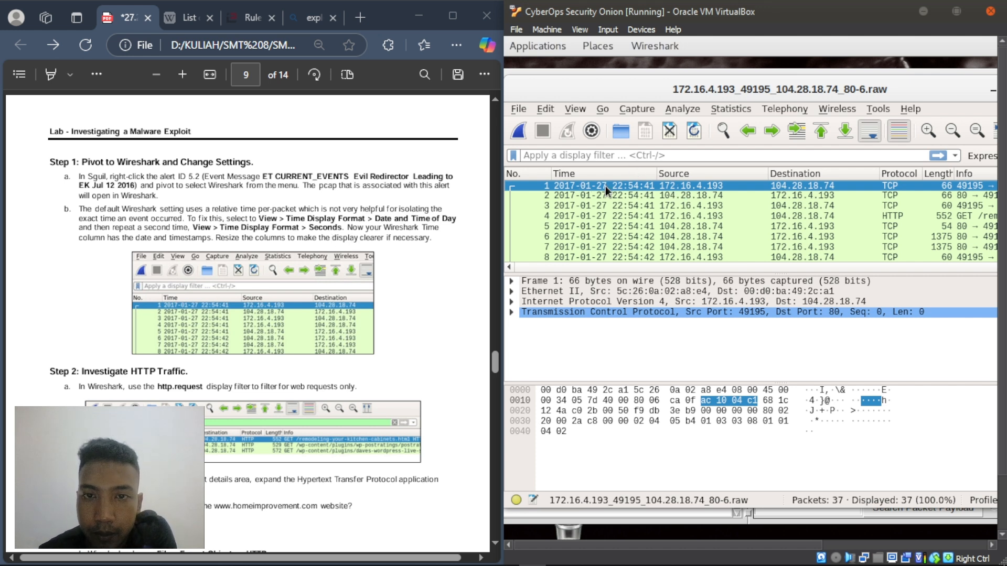
scroll(127, 347, "down", 3)
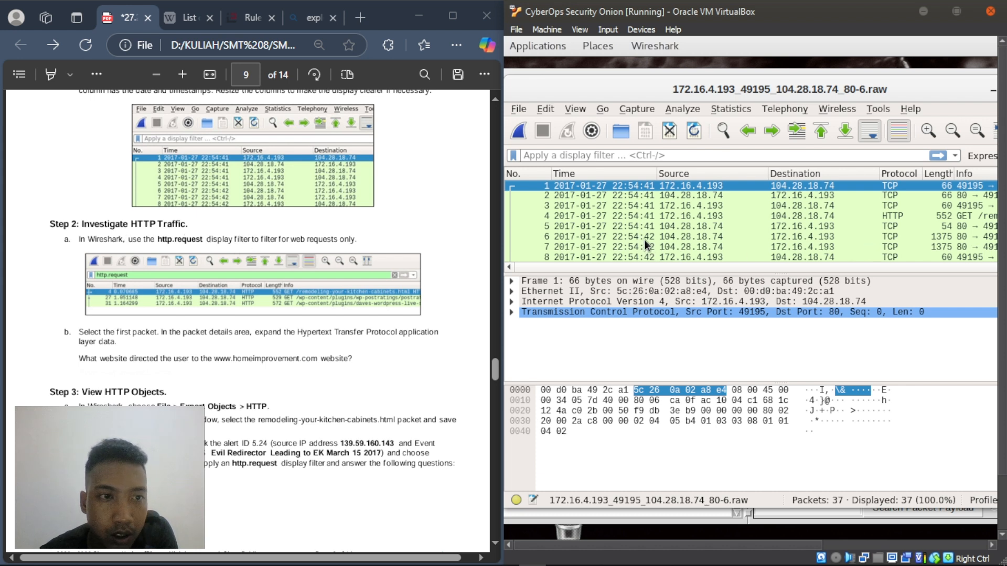
- Filter the alert 5.2 capture with http.request to list only the 3 HTTP requests
left_click(558, 157)
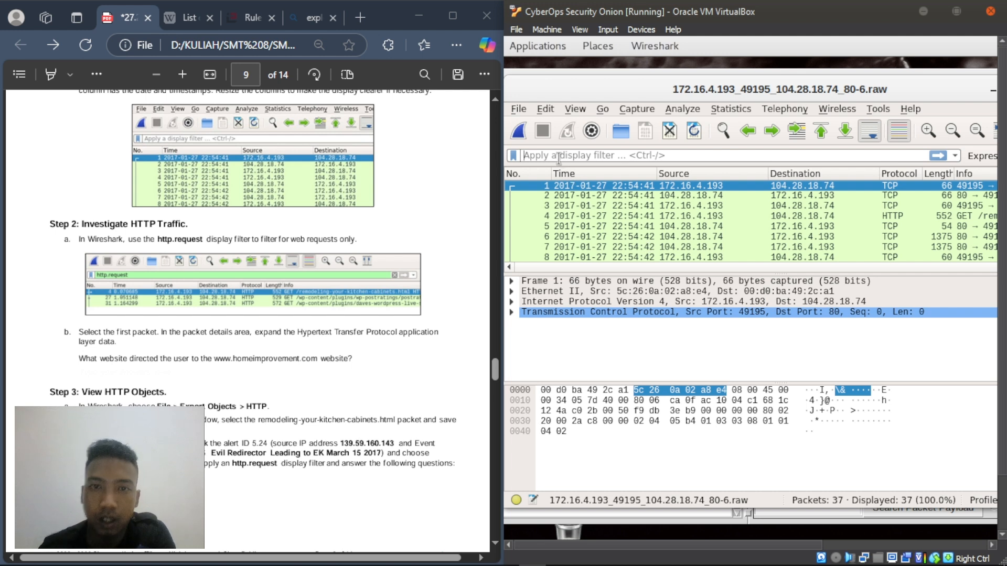
type("htt")
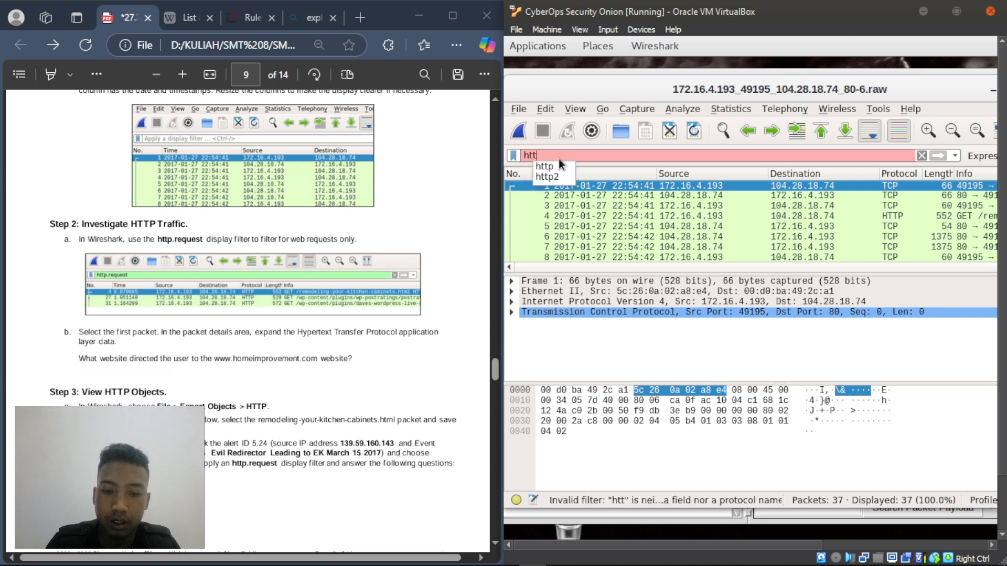
type("p.")
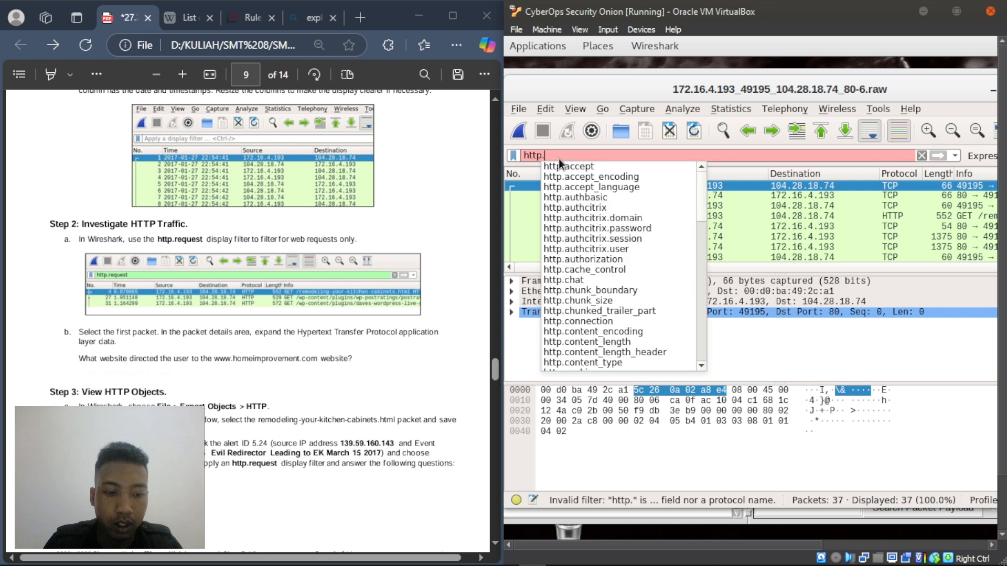
type("request")
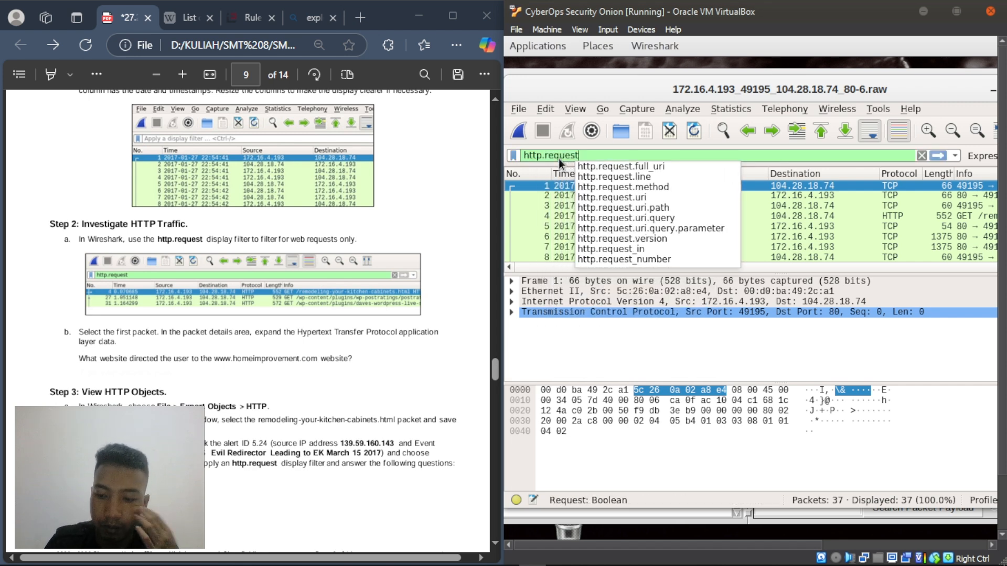
key("Return")
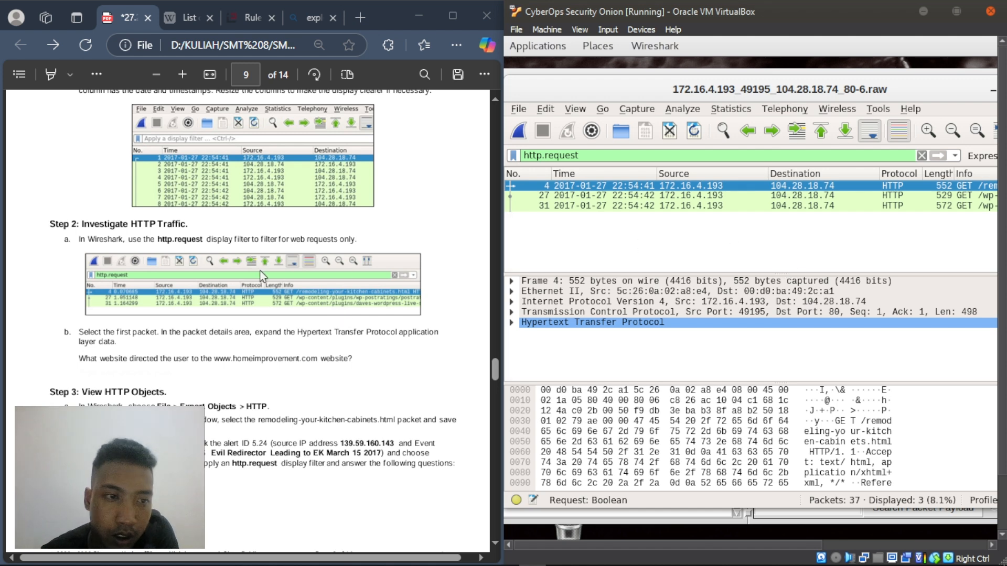
scroll(234, 287, "down", 2)
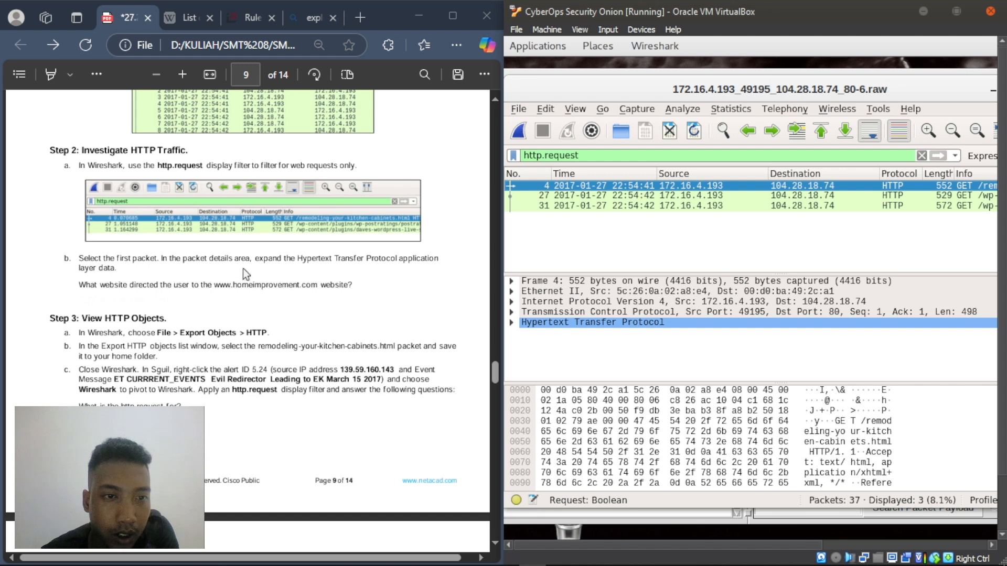
- Open packet 4 with its HTTP headers fully expanded, showing the bing.com search referrer
double_click(600, 185)
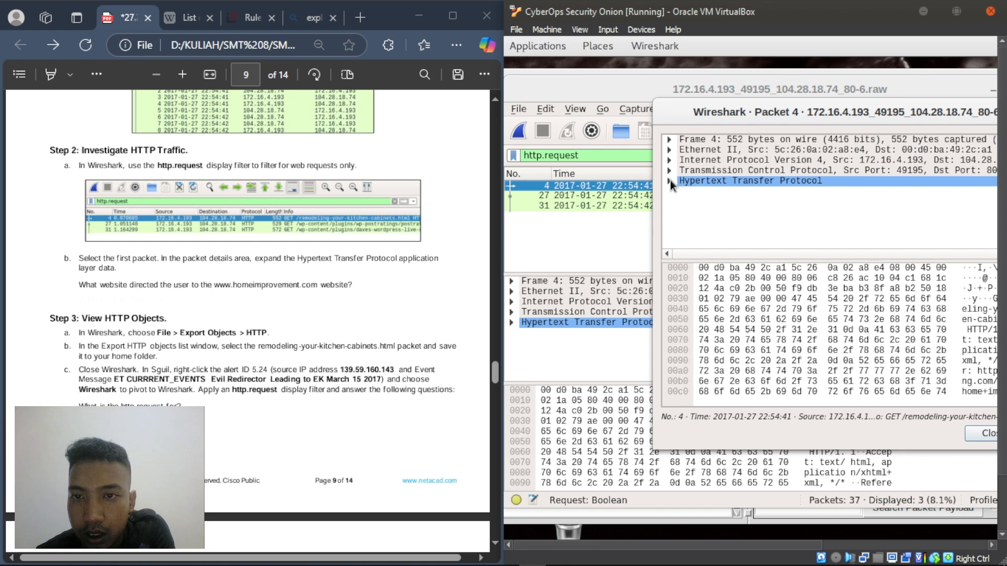
left_click(669, 181)
left_click_drag(806, 101, 641, 103)
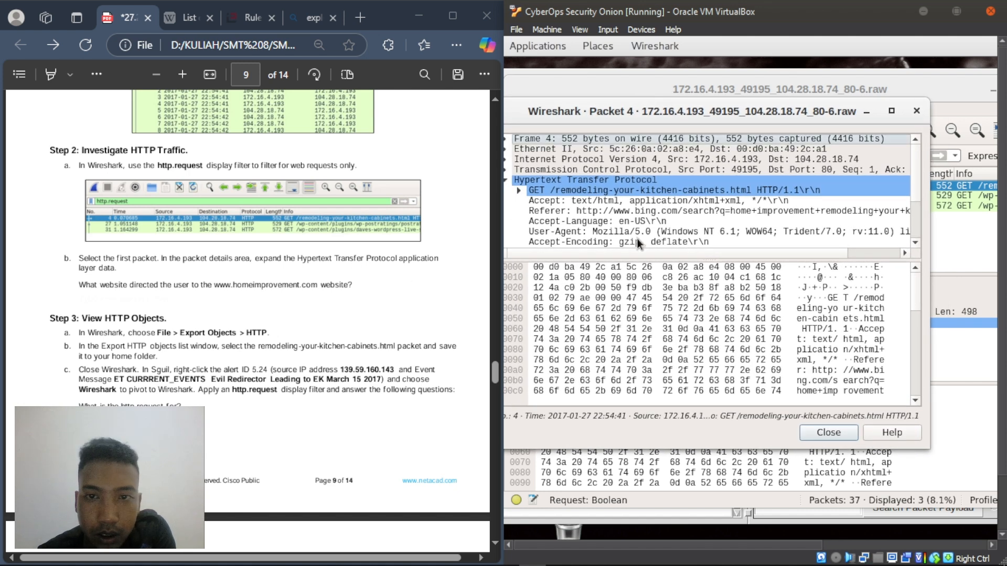
left_click_drag(654, 257, 652, 360)
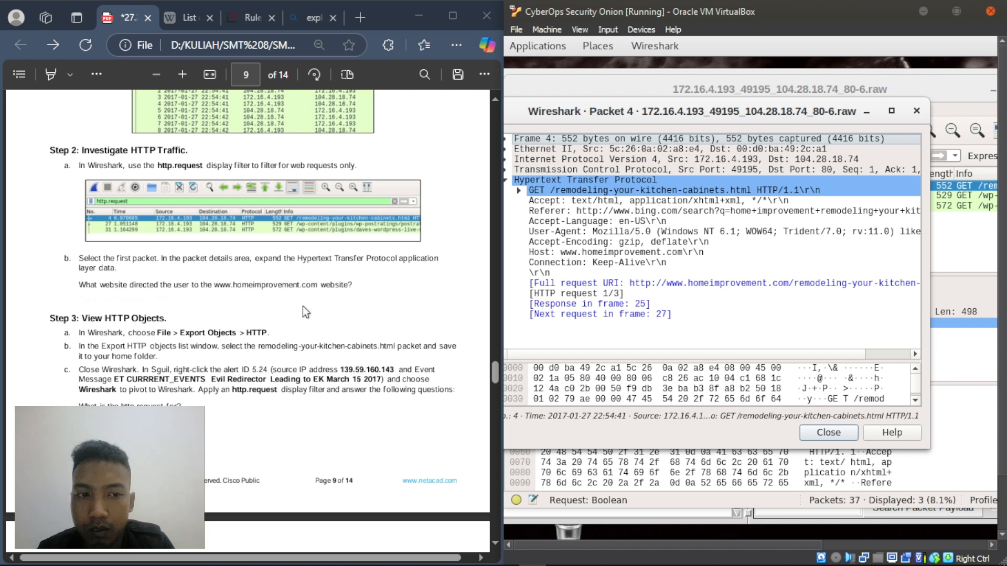
left_click(260, 303)
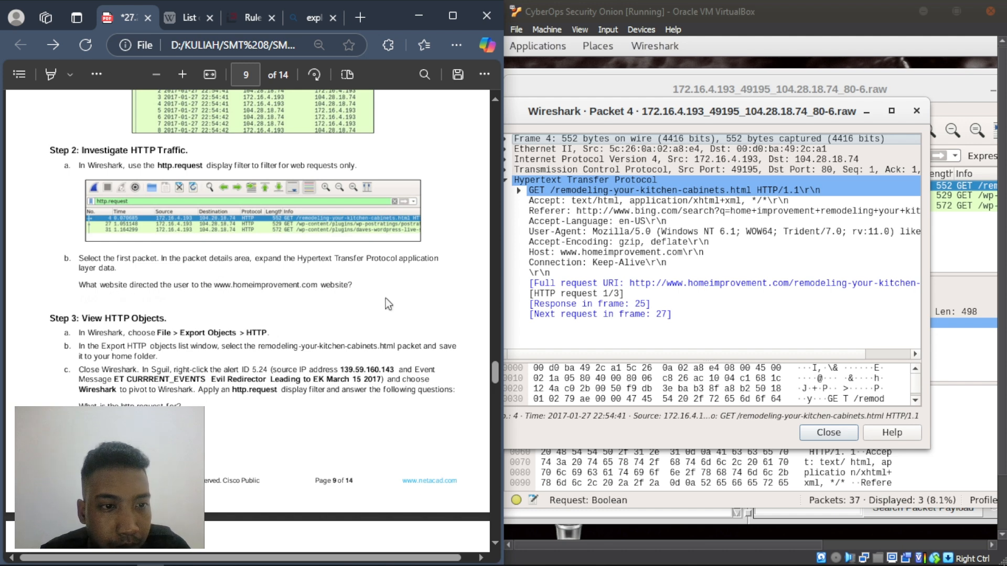
- Add the text 'bing.com' beneath the PDF's question about which website referred the user
right_click(87, 300)
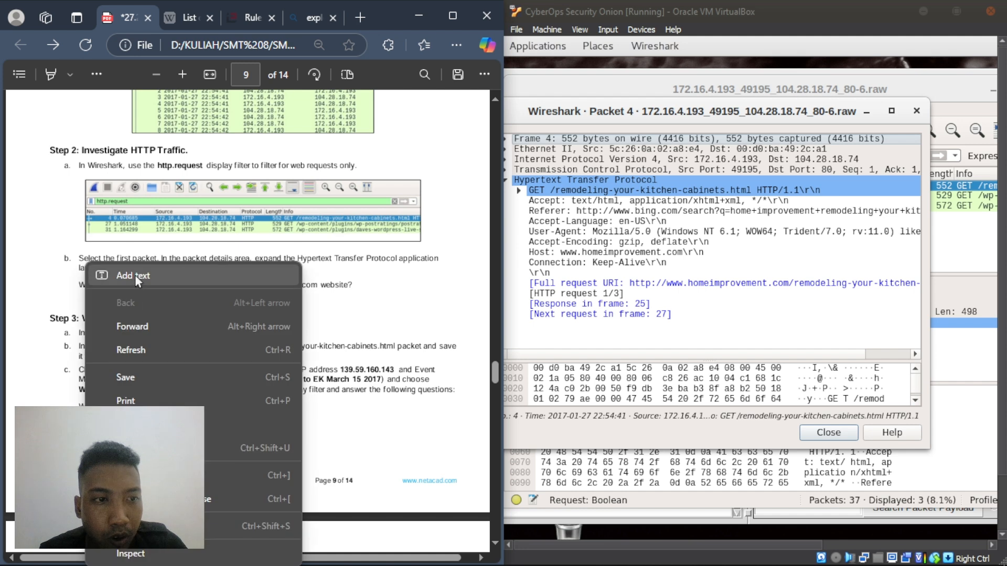
left_click(134, 274)
type("bing")
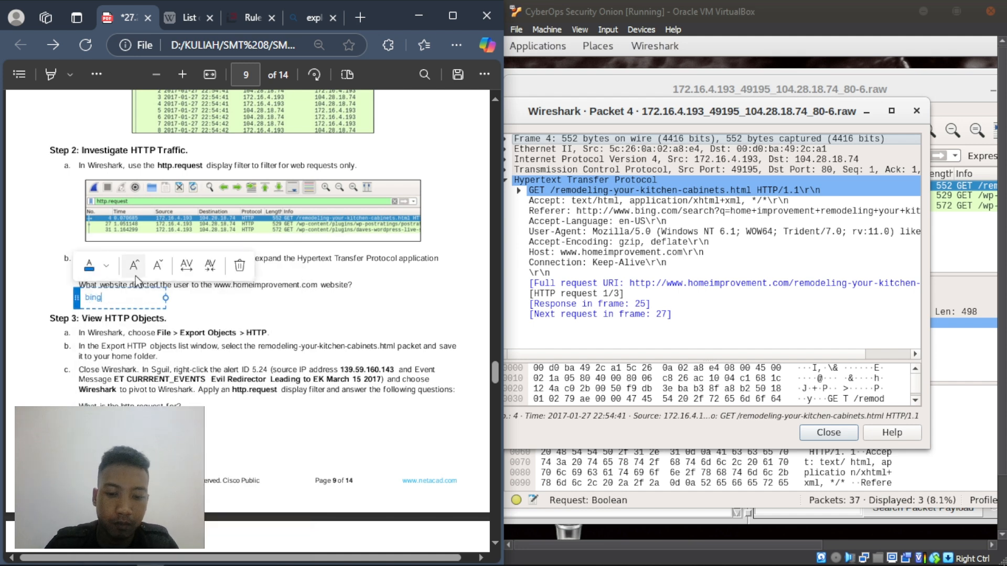
type(".com")
left_click(198, 316)
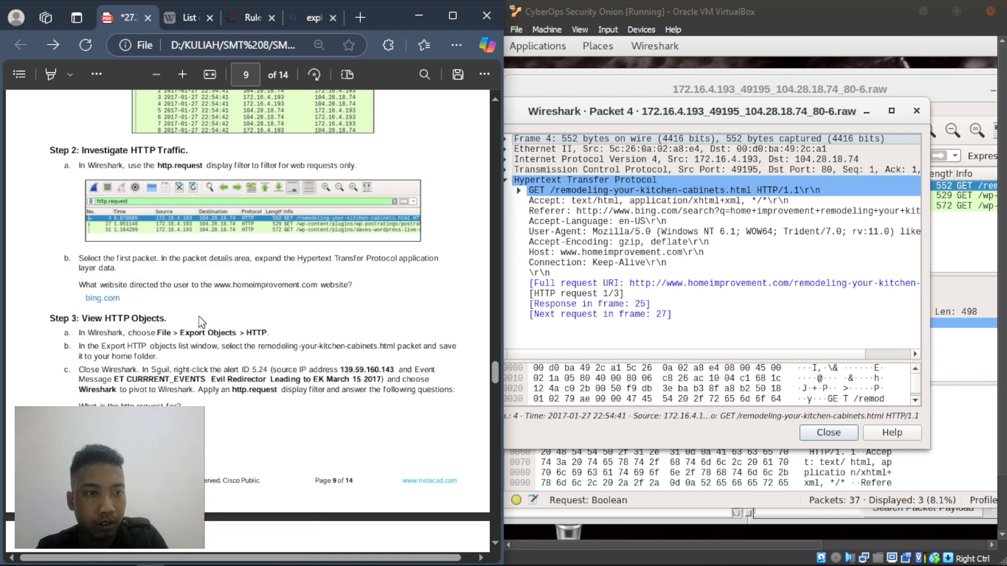
scroll(195, 315, "down", 3)
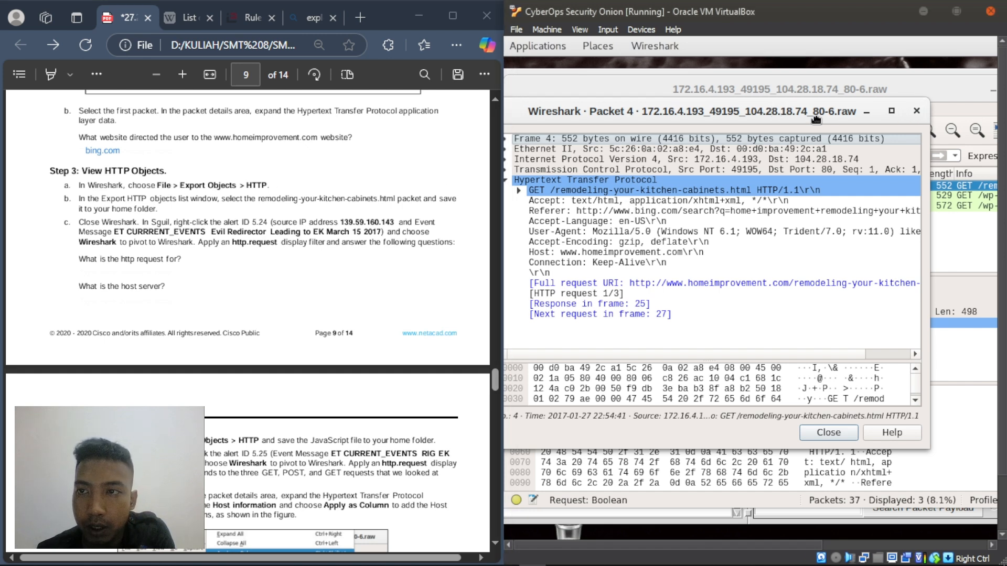
left_click_drag(820, 119, 836, 126)
left_click(841, 92)
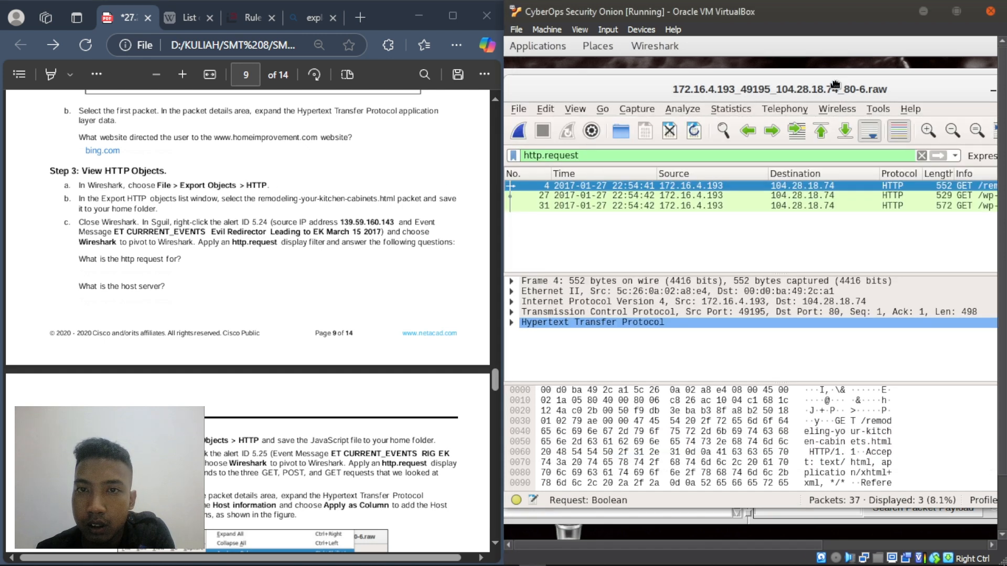
left_click(518, 109)
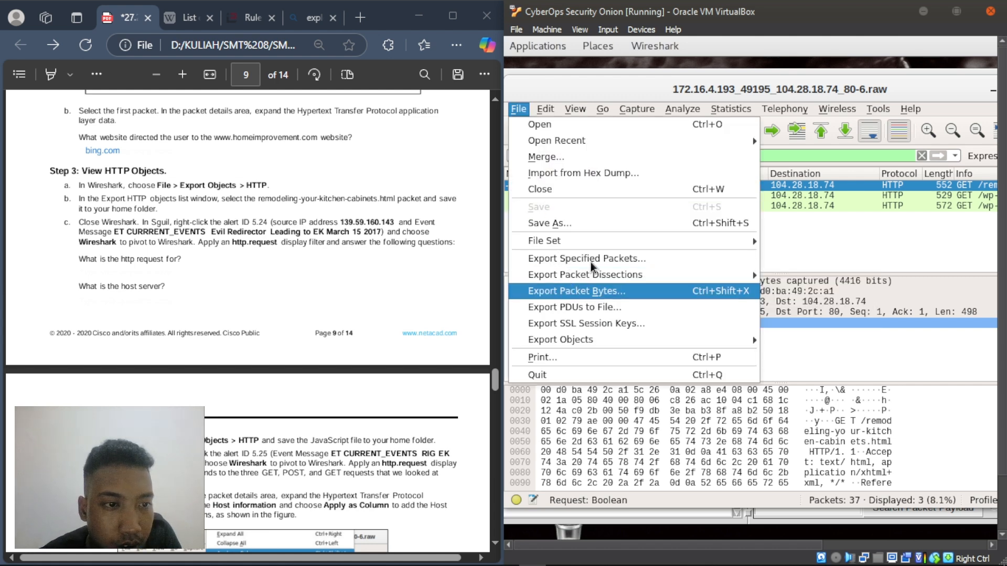
mouse_move(589, 273)
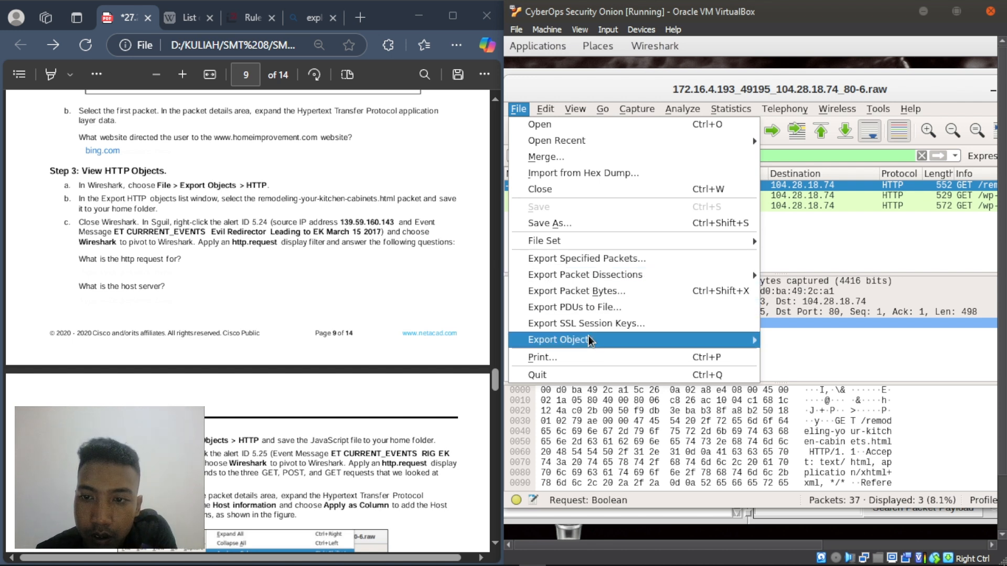
mouse_move(591, 341)
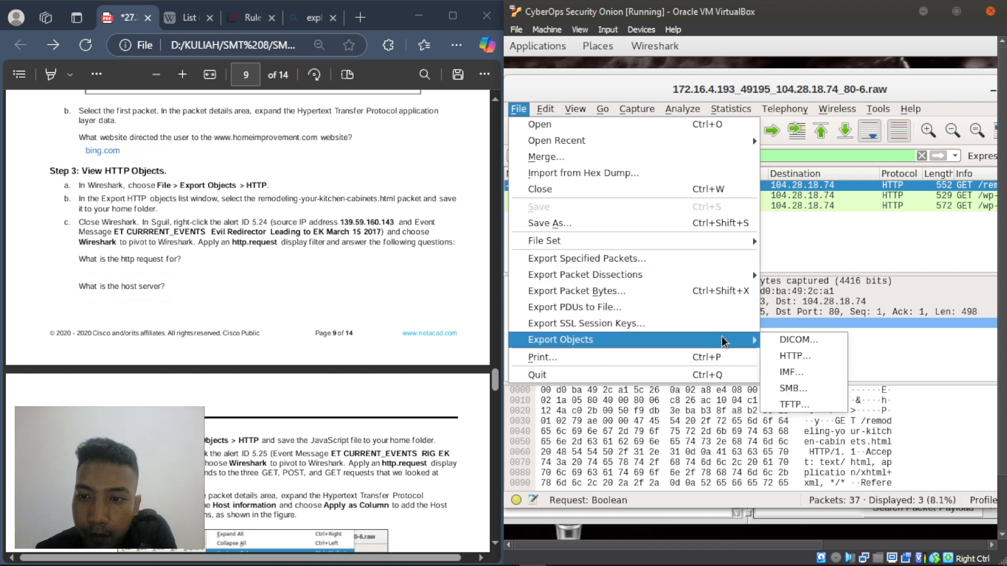
left_click(782, 357)
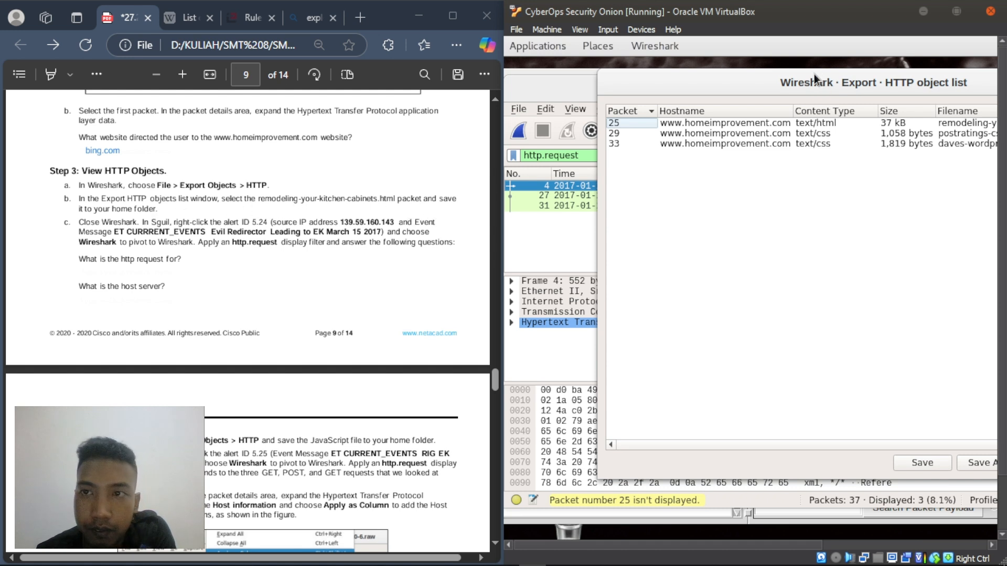
- Export remodeling-your-kitchen-cabinets.html into /home/analyst, then close the HTTP object list
left_click_drag(813, 76, 659, 82)
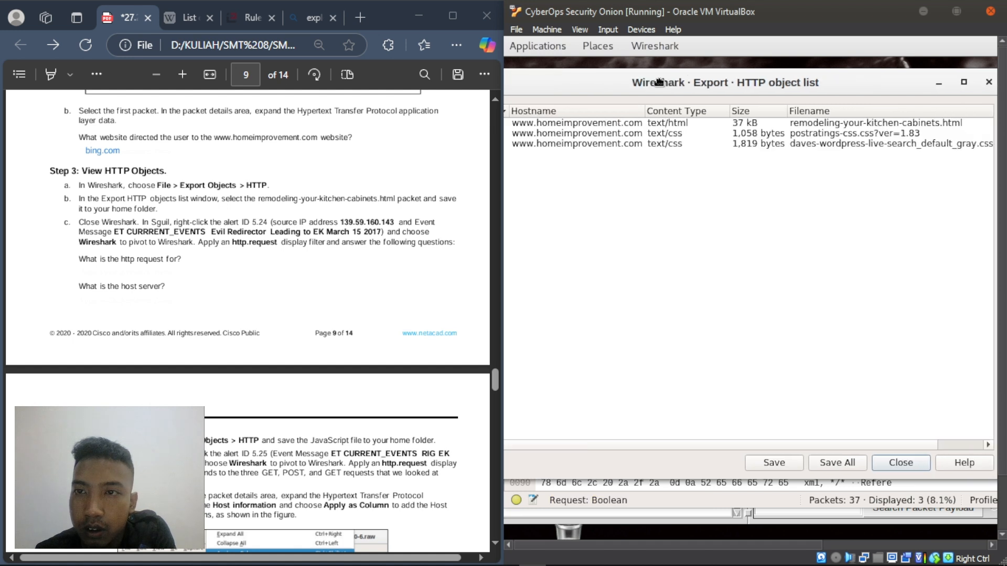
left_click(825, 122)
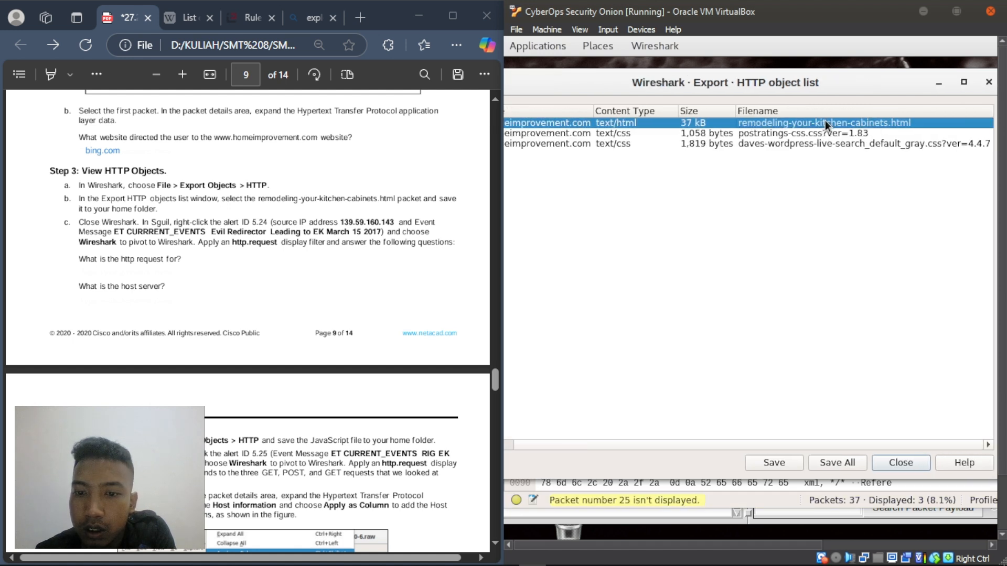
left_click(776, 464)
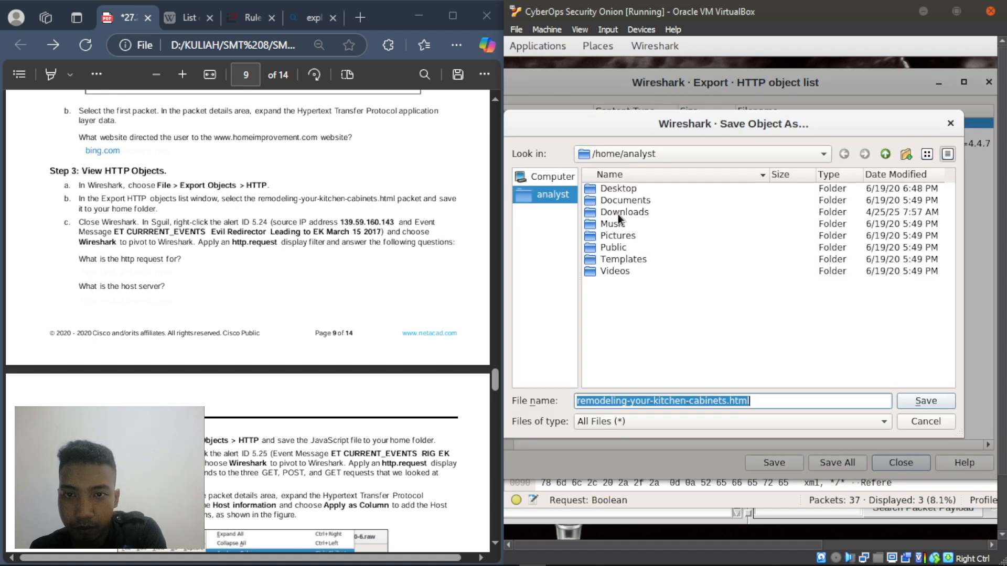
left_click(921, 400)
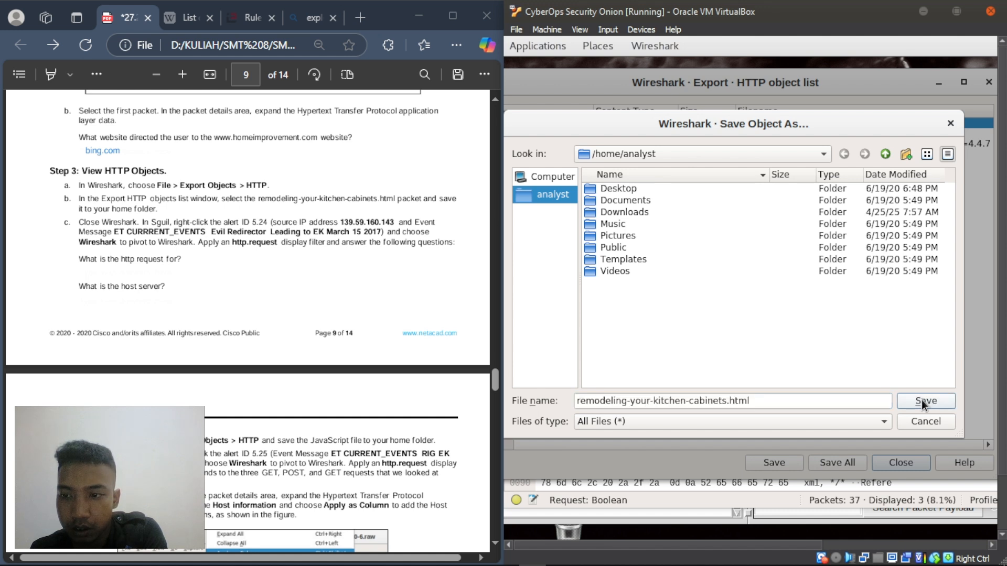
left_click(988, 83)
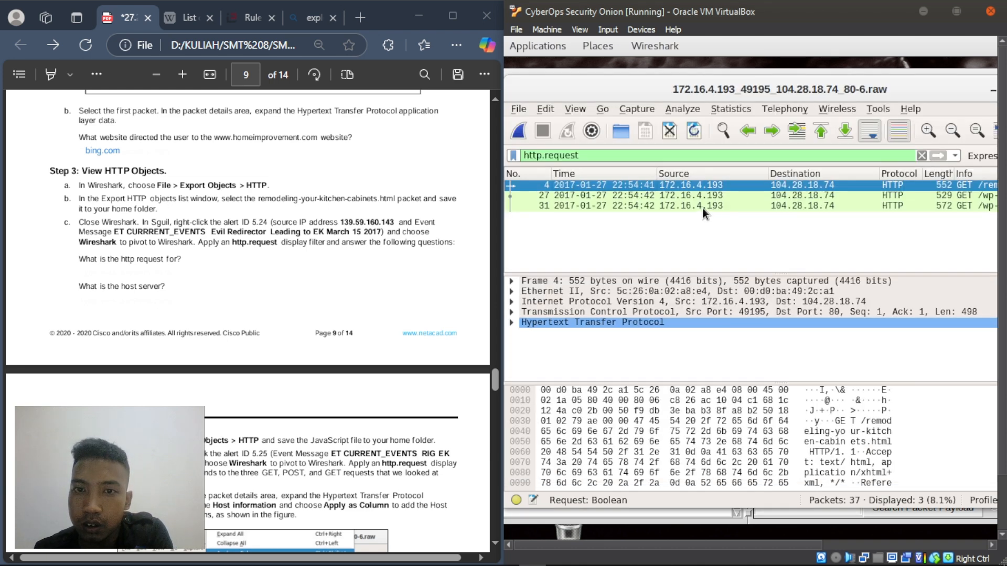
- Close the current capture and pivot alert 5.24 from Sguil into Wireshark, dismissing the raw-file notice
double_click(909, 96)
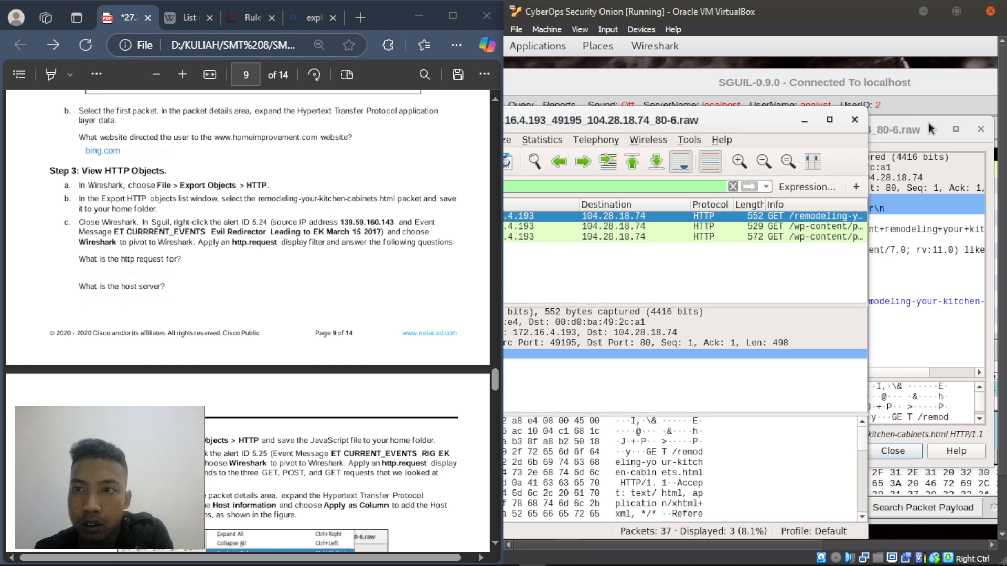
left_click(851, 120)
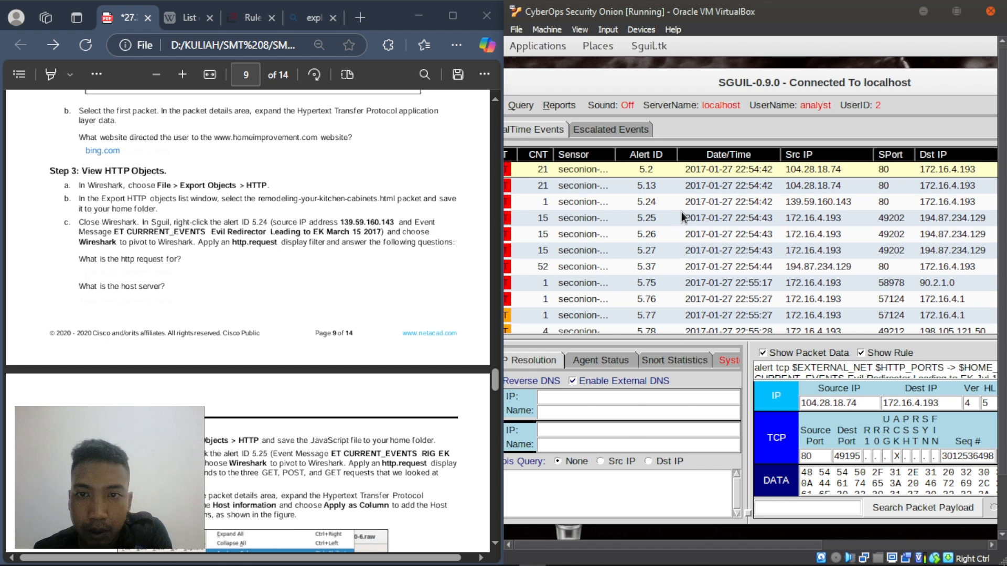
right_click(649, 203)
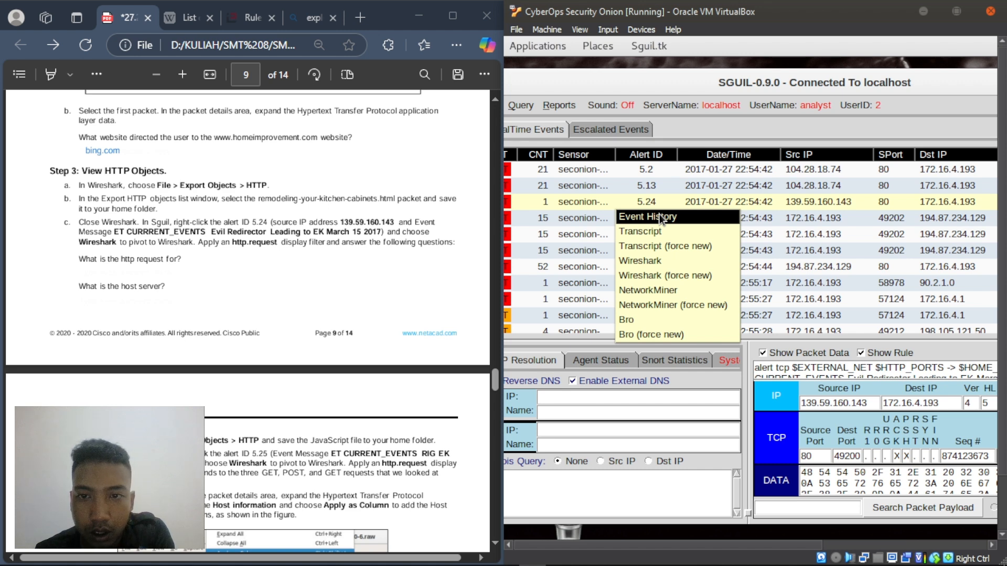
left_click(649, 262)
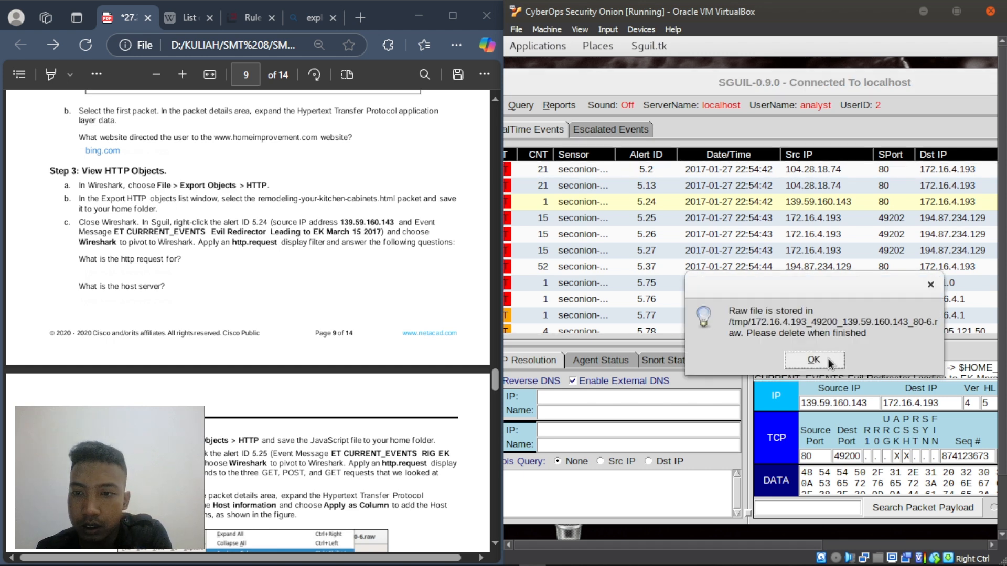
left_click(819, 354)
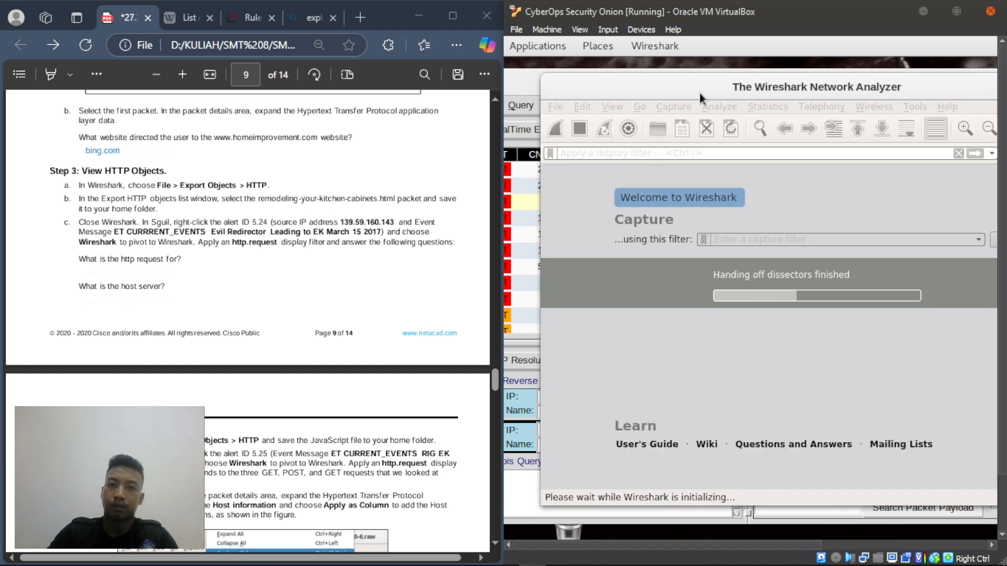
- Apply the http.request filter to alert 5.24's capture, leaving a single HTTP request
left_click_drag(707, 92, 621, 74)
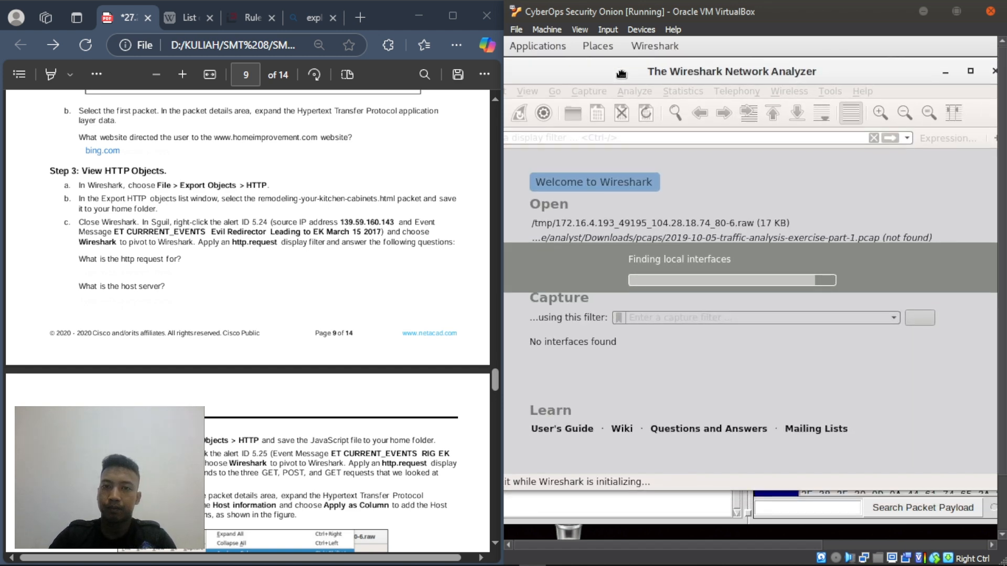
left_click(562, 139)
type("http")
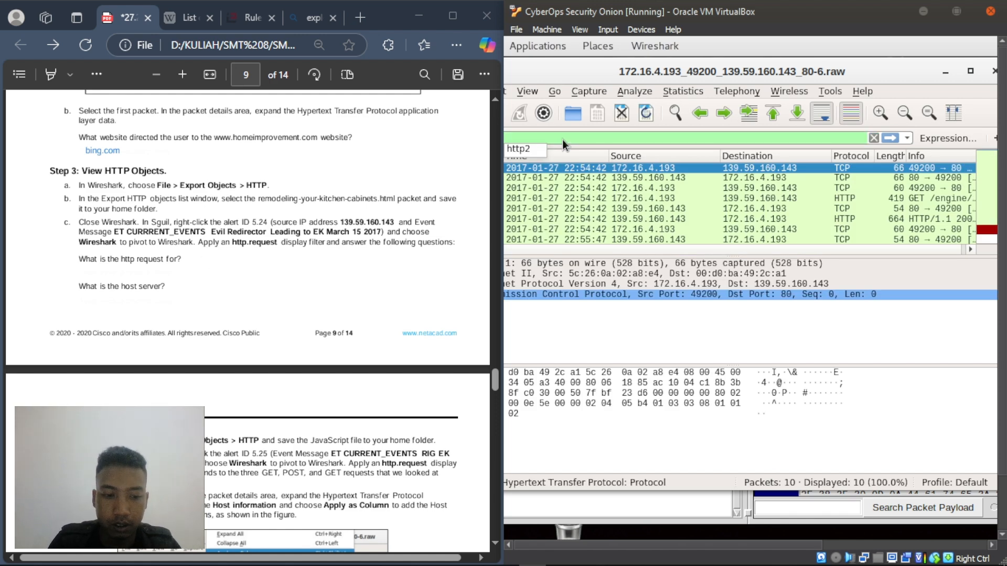
type(".reques")
type("t")
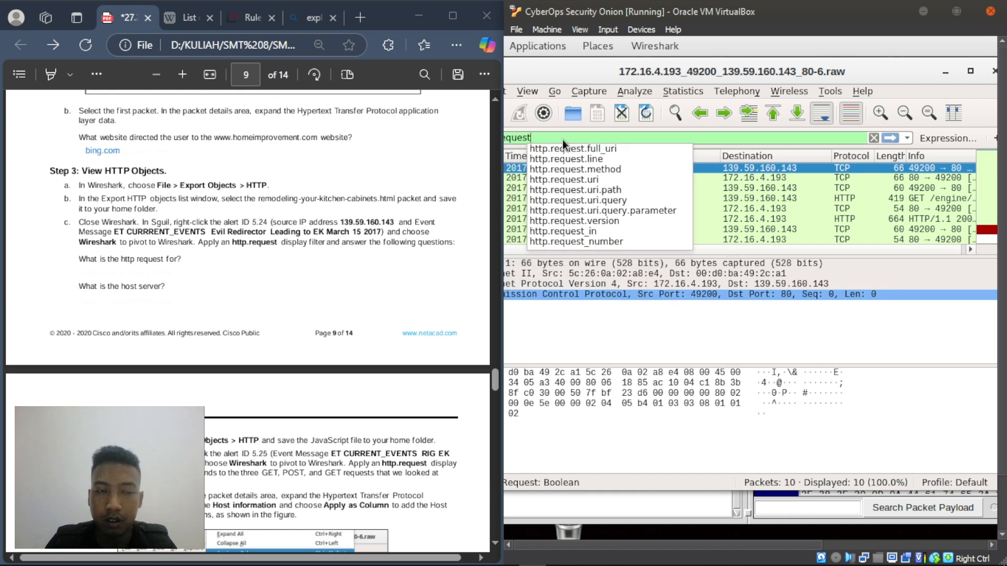
key("Return")
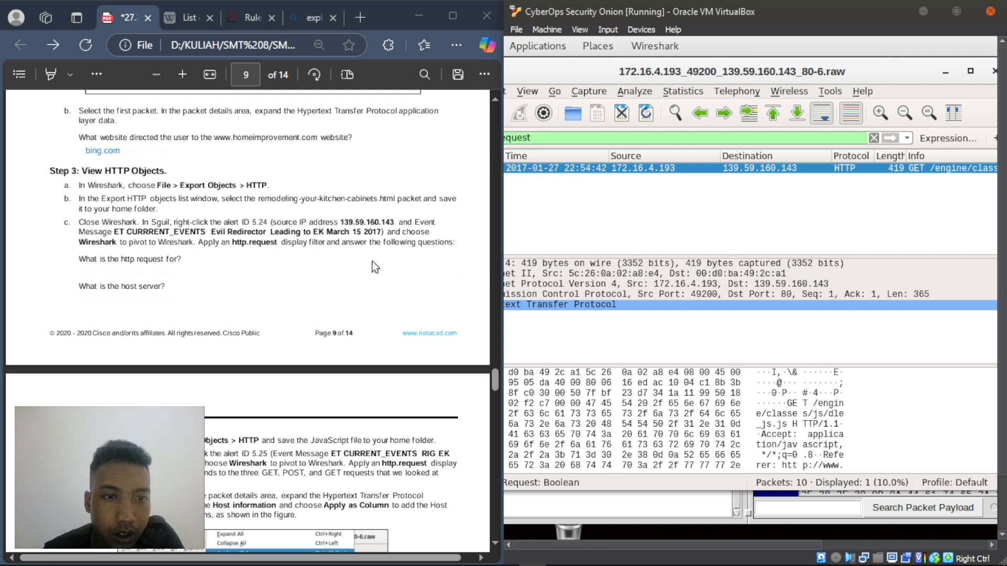
left_click(713, 461)
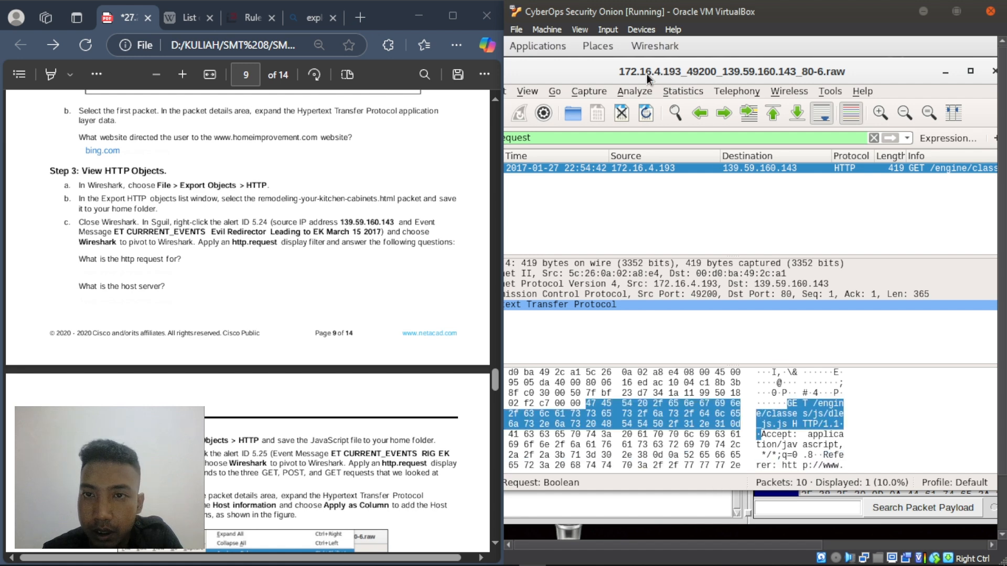
left_click_drag(629, 73, 700, 82)
left_click_drag(697, 81, 690, 77)
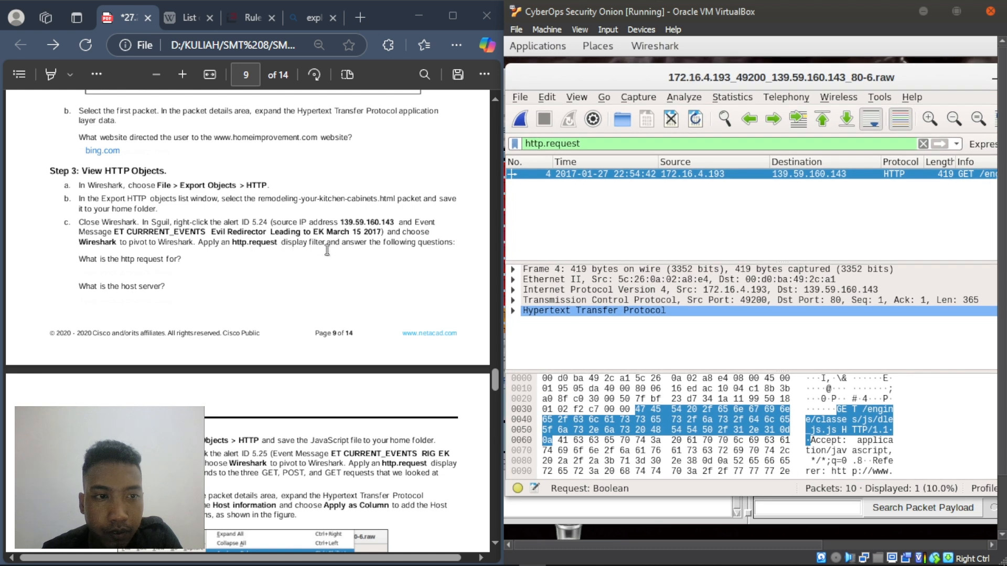
- Open packet 4 and expand its HTTP section to read GET /engine/classes/js/dle_js.js
double_click(603, 179)
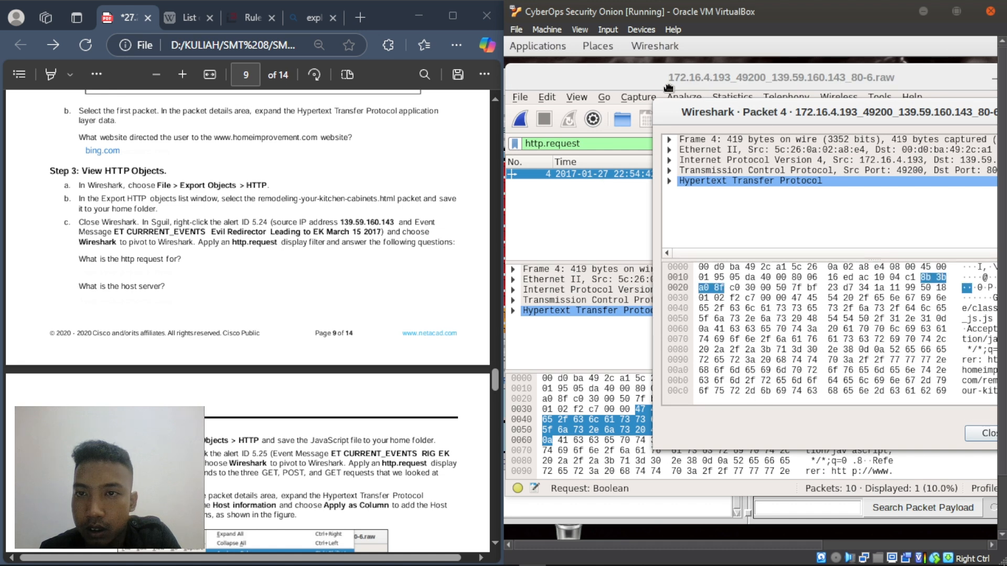
left_click_drag(763, 112, 613, 77)
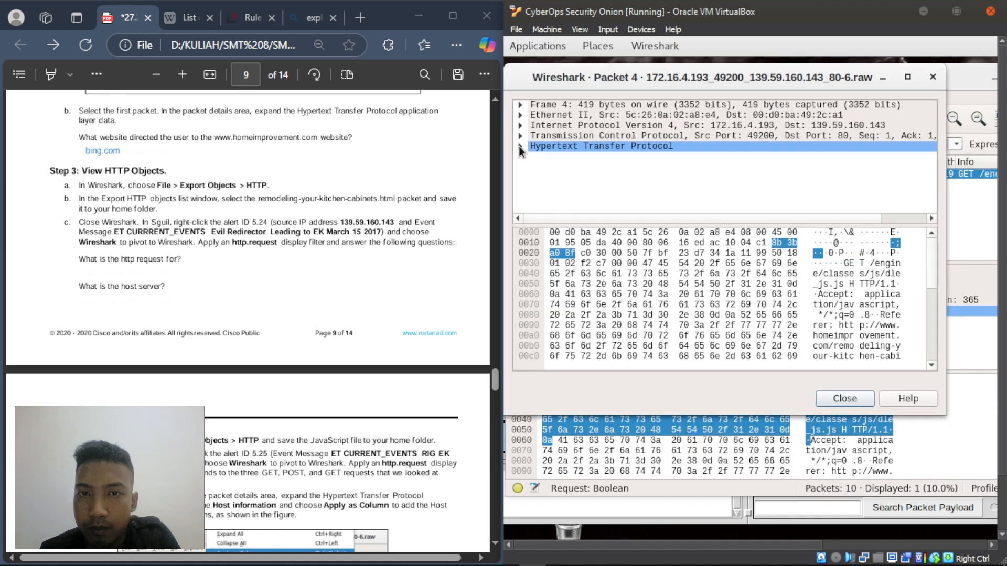
left_click(520, 148)
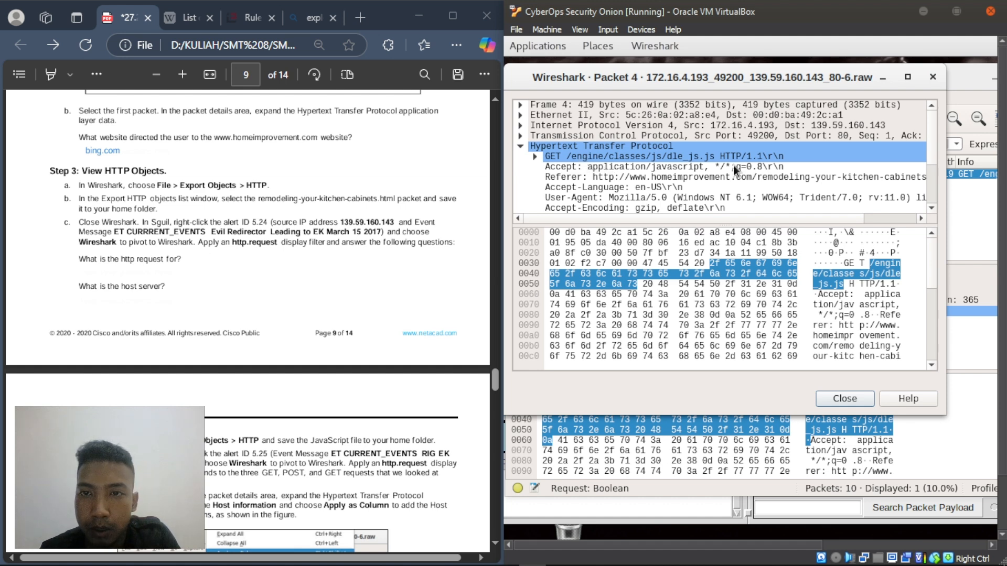
left_click(790, 150)
left_click(580, 156)
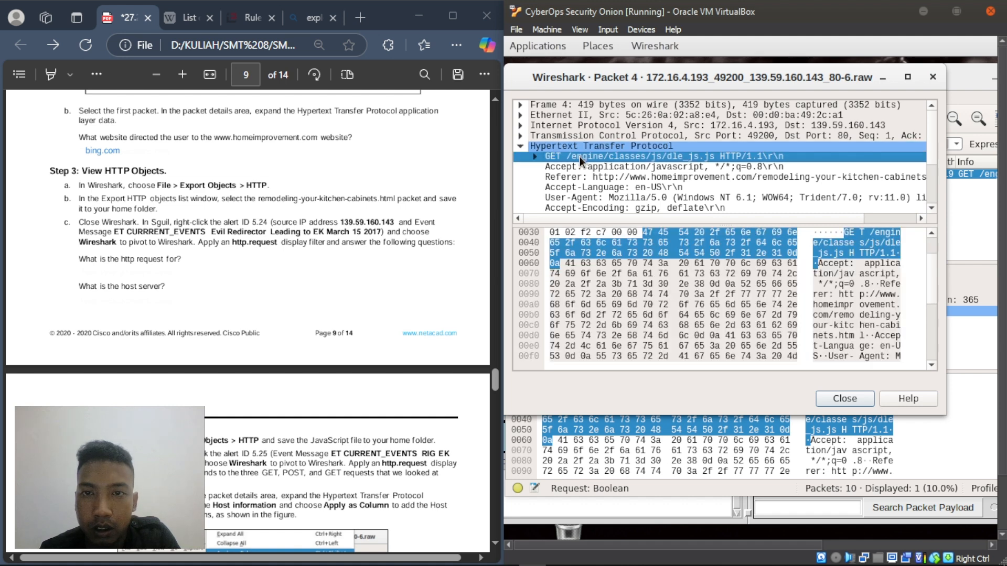
left_click(88, 273)
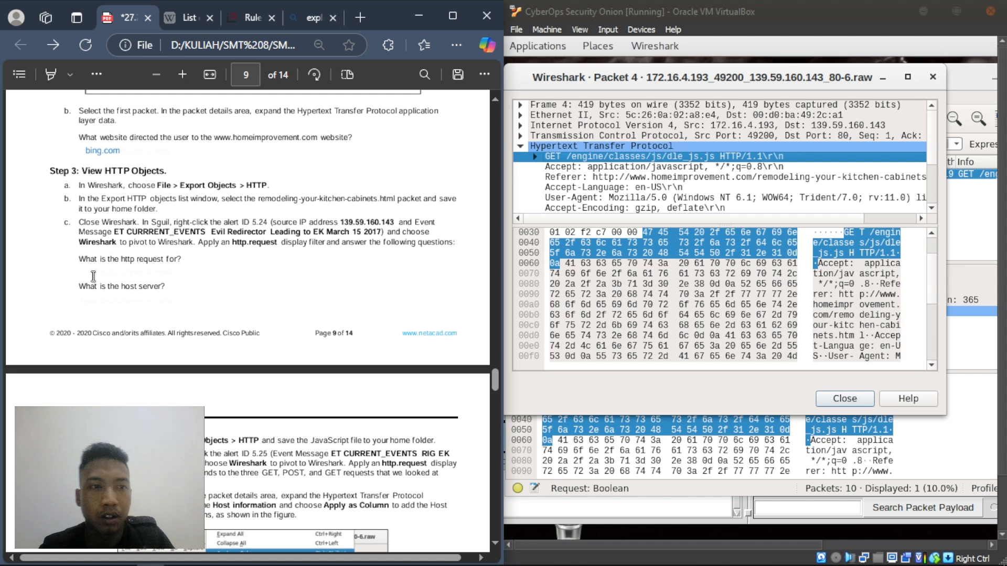
- Add 'GET /engine/classes/js/dle_js.js' as the answer beneath the http request question
right_click(89, 271)
left_click(193, 273)
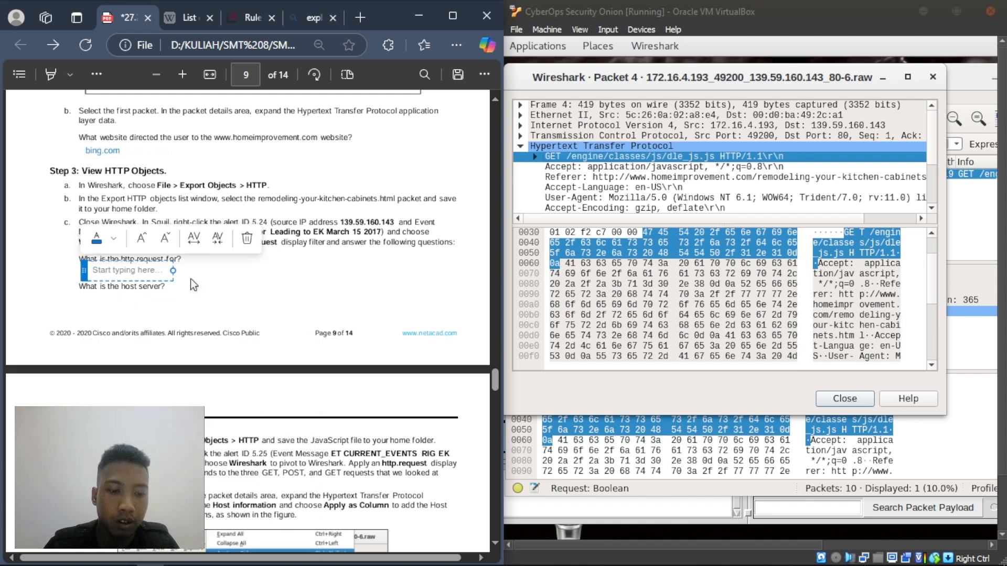
type("GET /engine")
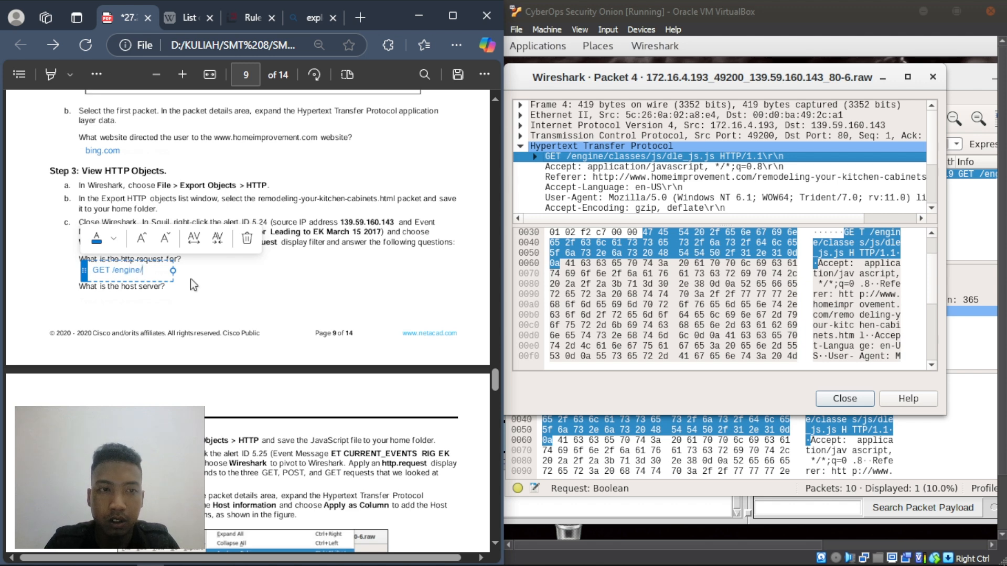
type("/classes")
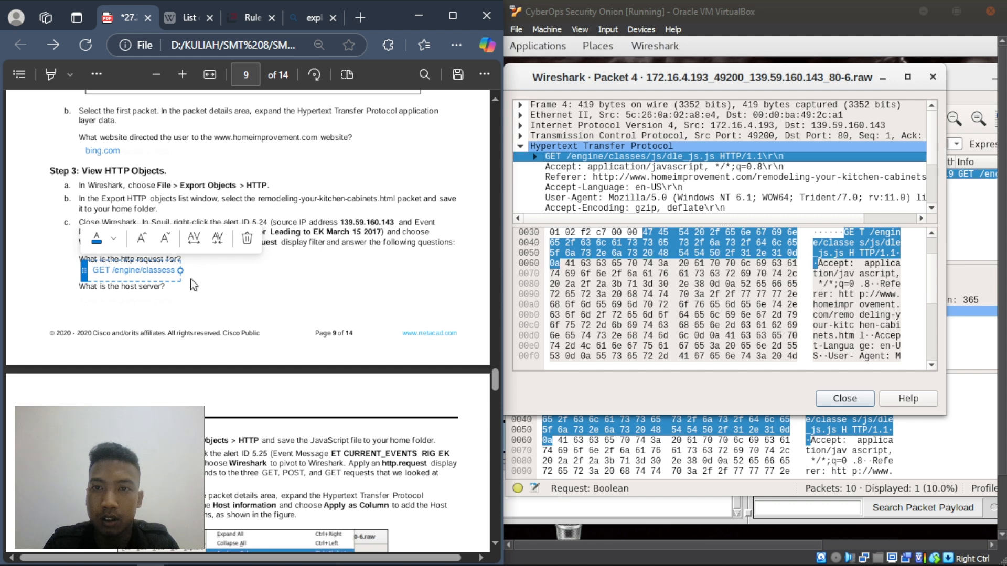
type("/js")
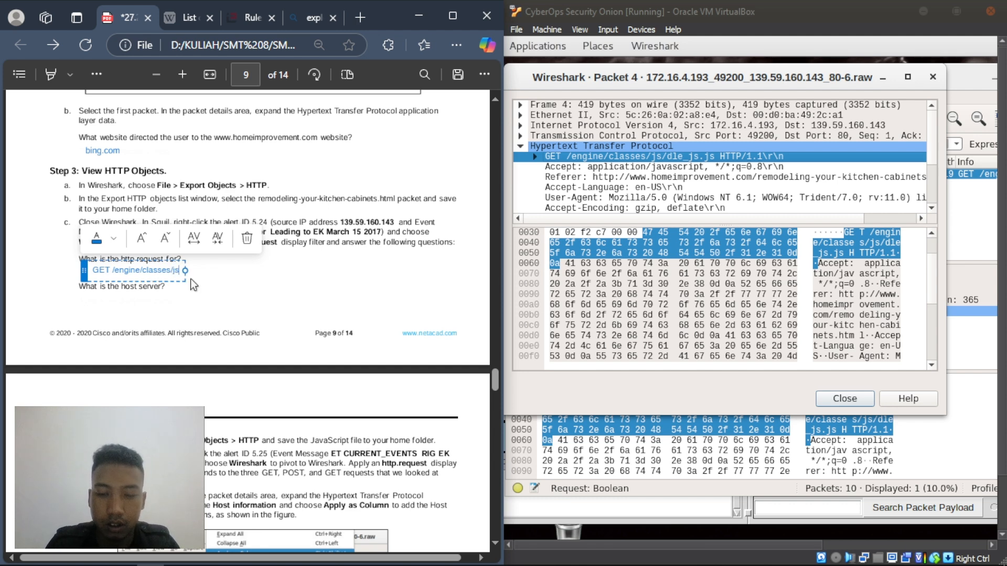
type("/")
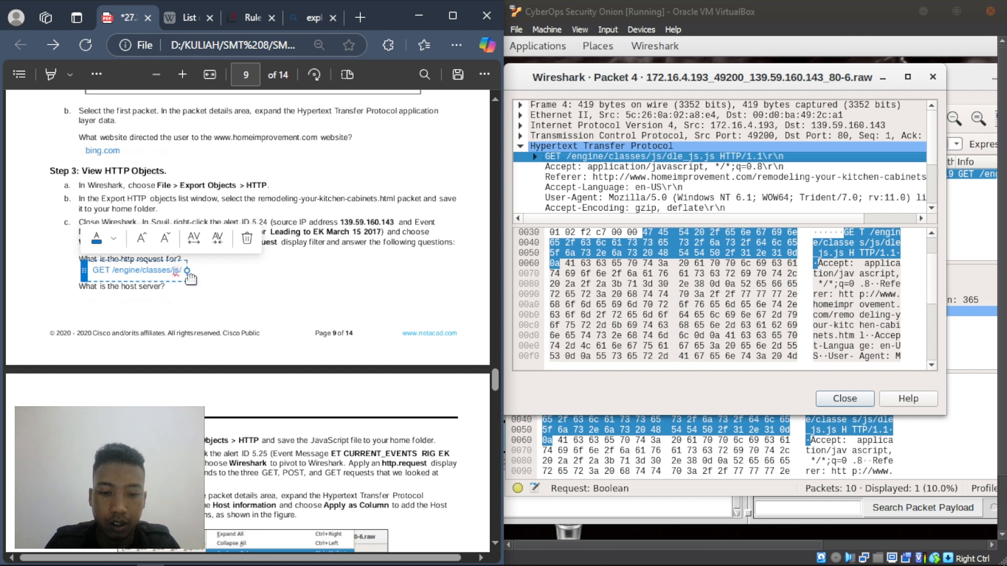
type("dle_js")
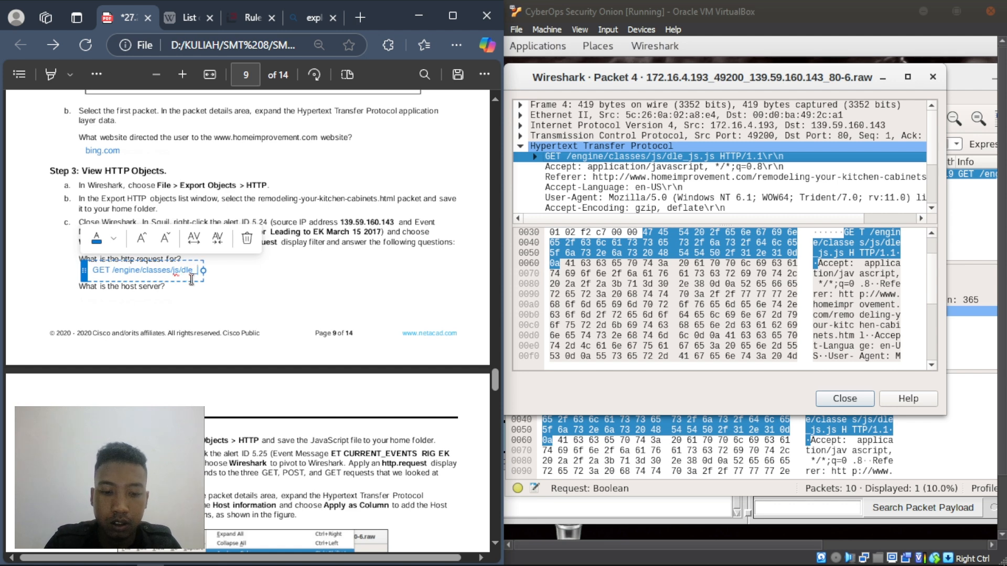
type(".js")
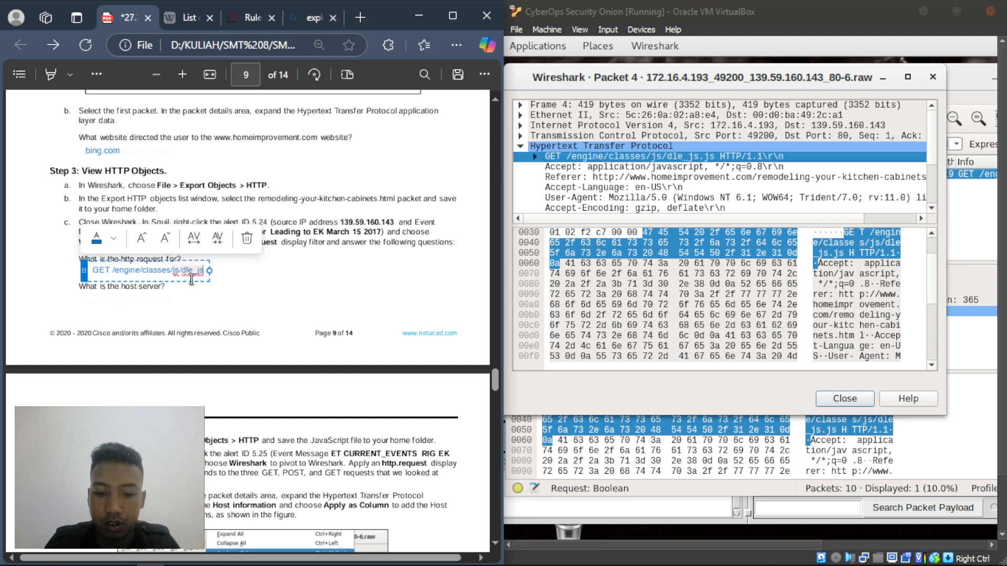
left_click(188, 304)
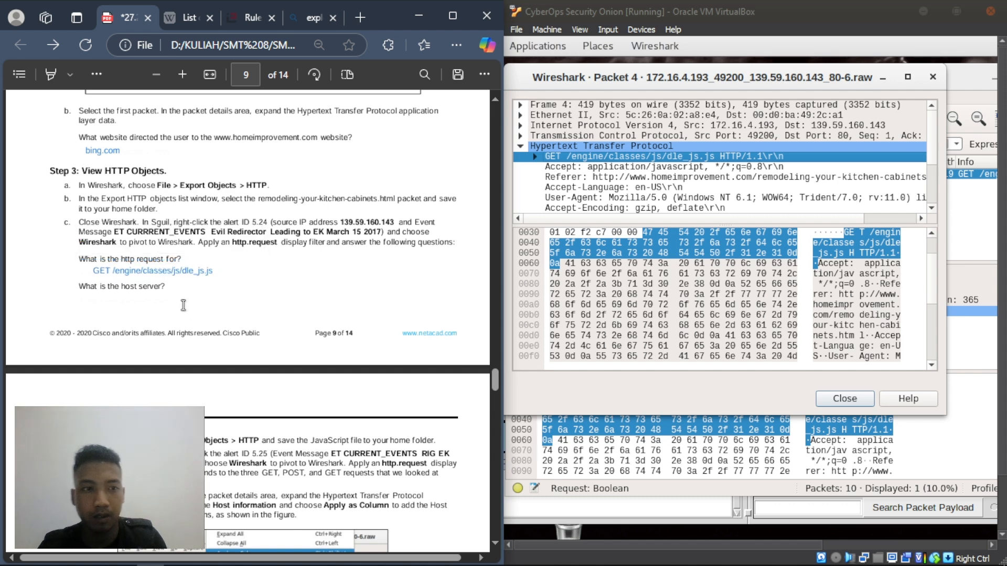
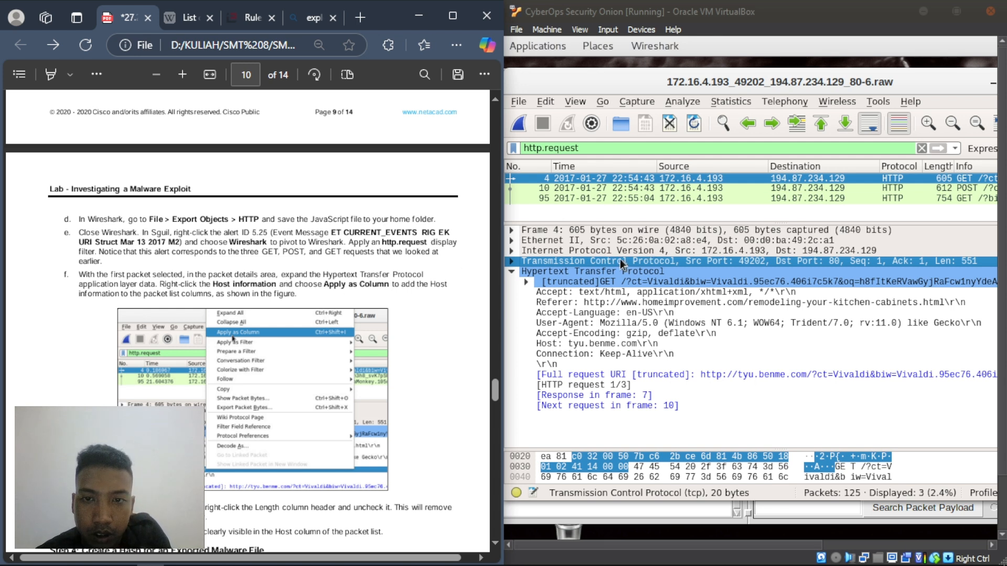
- Add the HTTP GET request line as a new column in Wireshark's filtered packet list
right_click(623, 279)
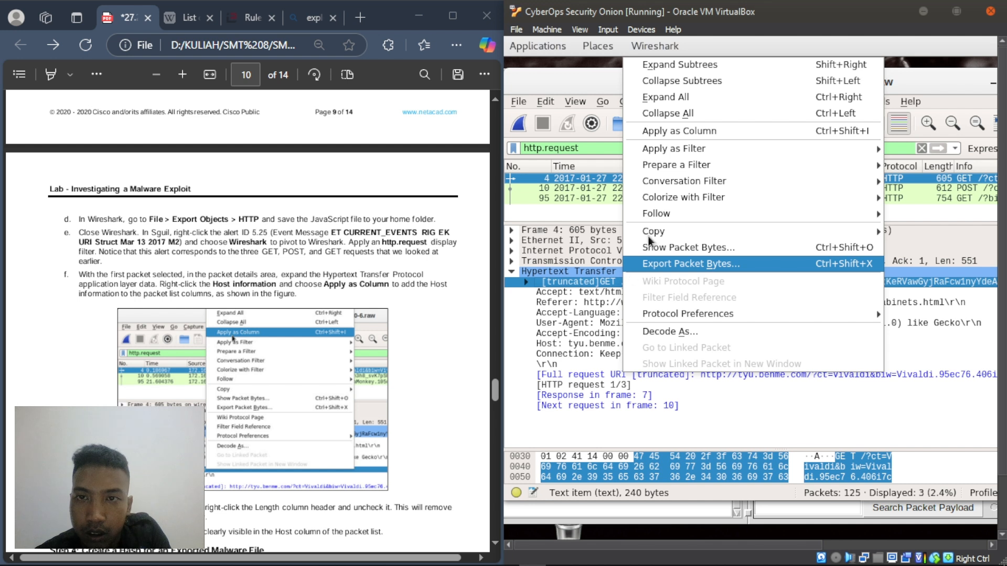
left_click(688, 137)
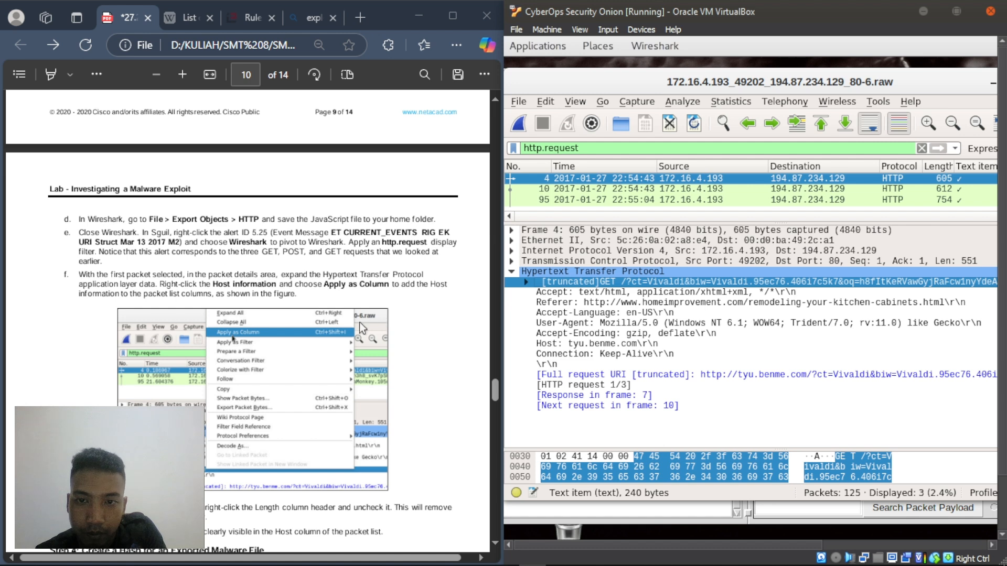
scroll(342, 323, "down", 4)
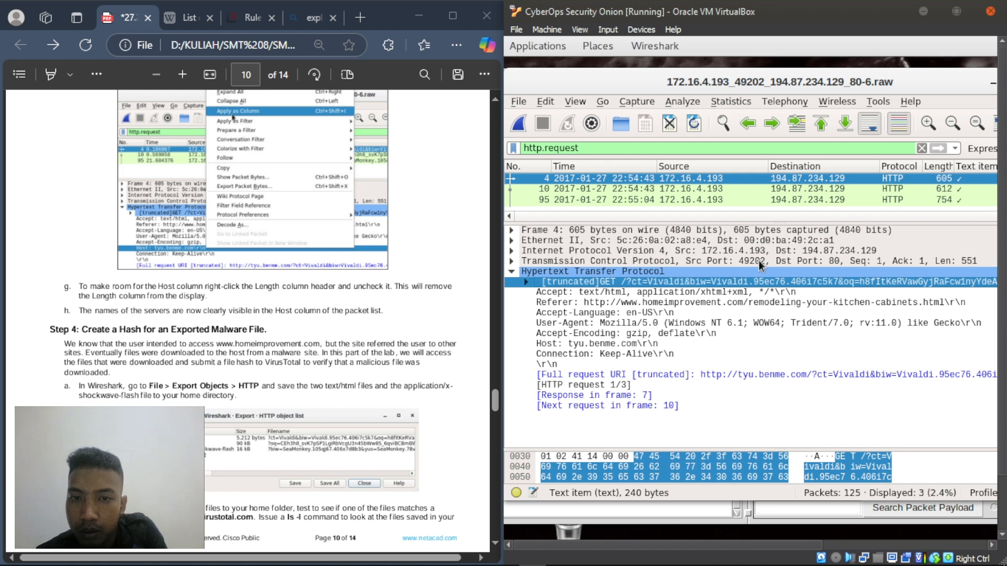
left_click(341, 308)
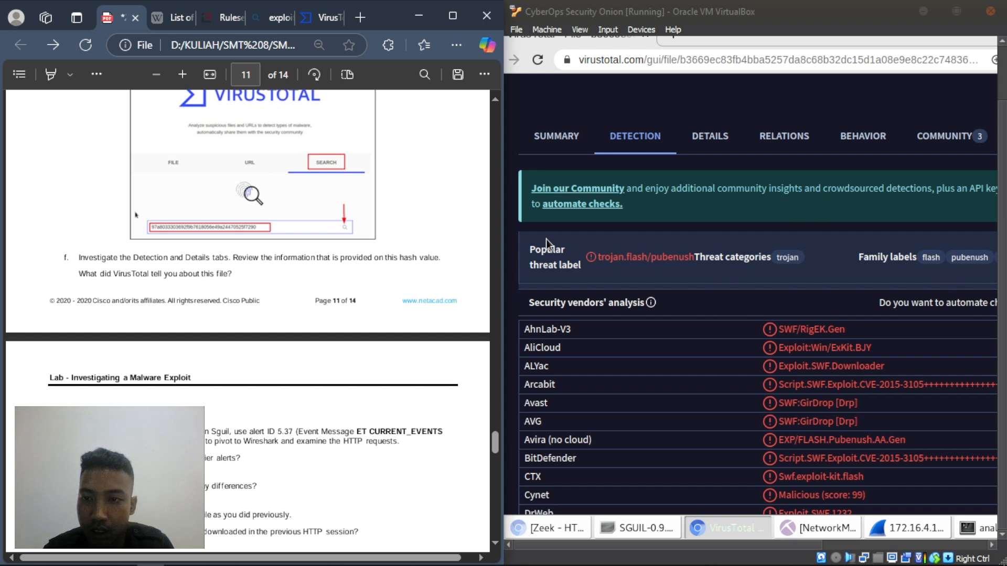
scroll(773, 389, "down", 7)
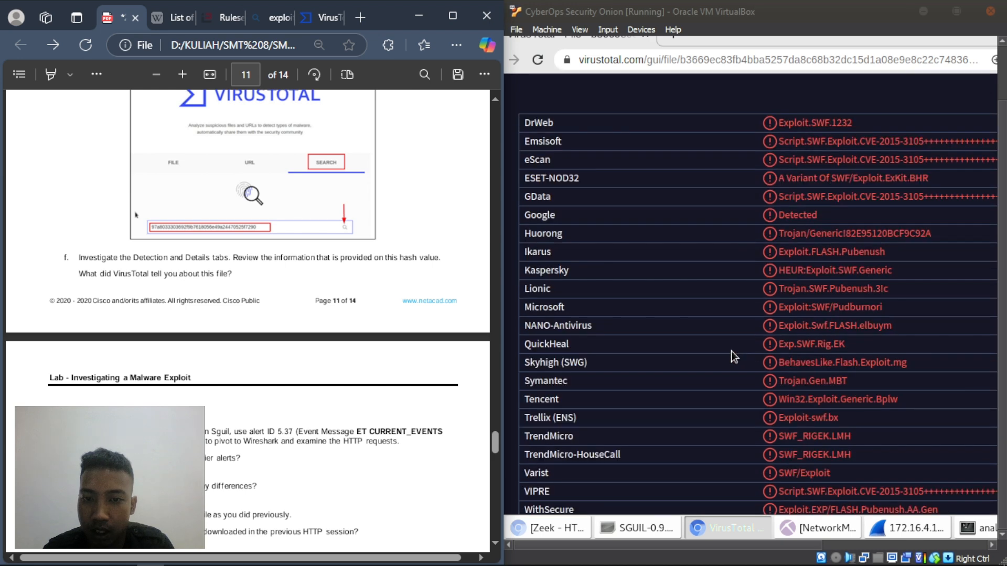
scroll(730, 350, "down", 5)
scroll(731, 350, "up", 4)
scroll(730, 351, "up", 3)
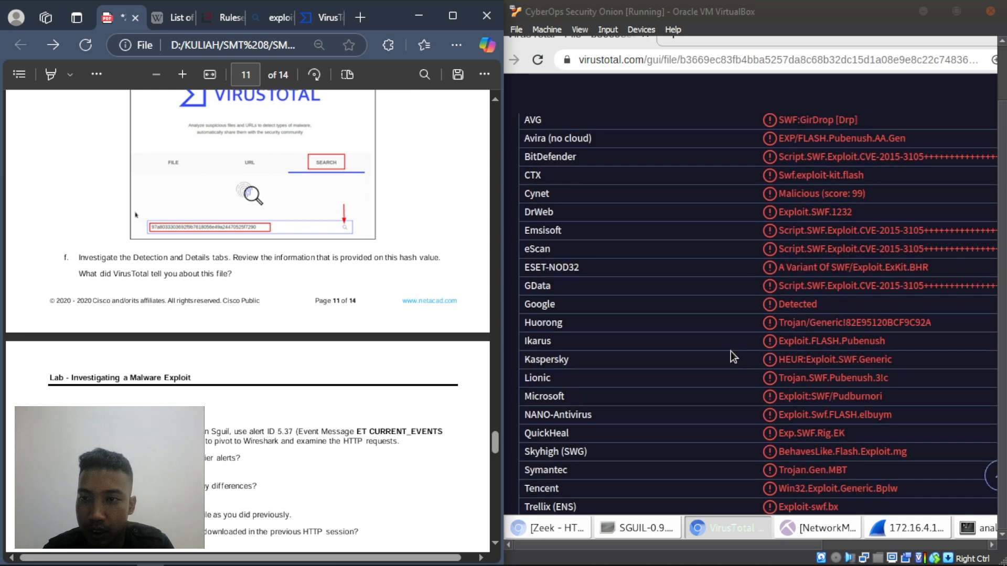
scroll(731, 351, "up", 5)
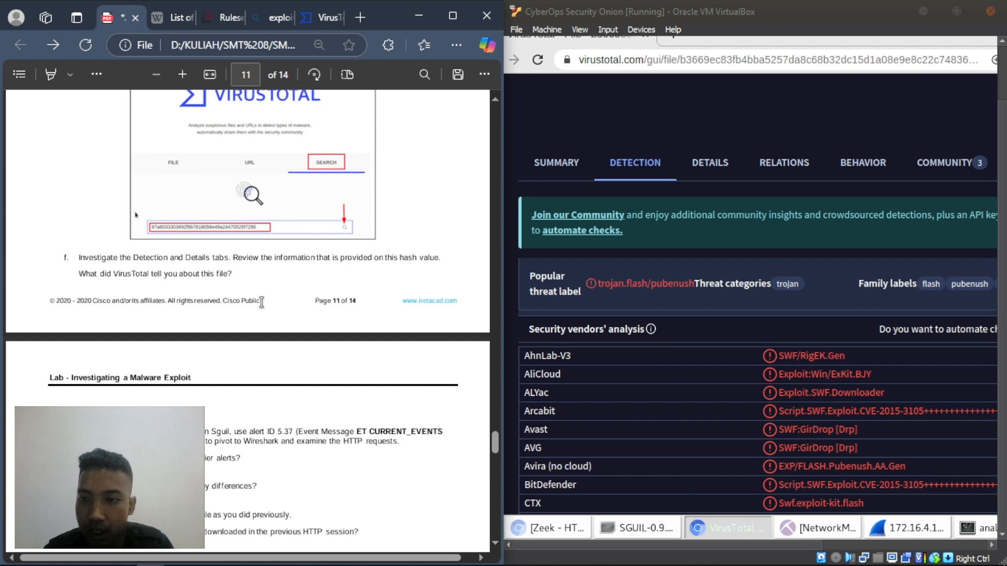
- Under question f, add the note 'jawabannya bervariasi, tapi kesimpulannya ini adalah file Exploit Kit swf/RigEK.Gen'
right_click(88, 286)
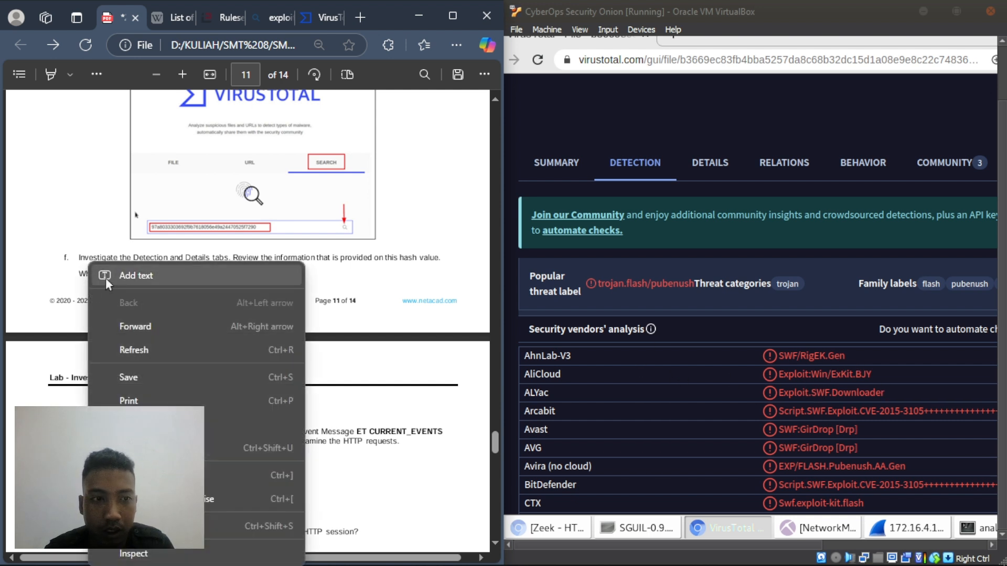
left_click(105, 277)
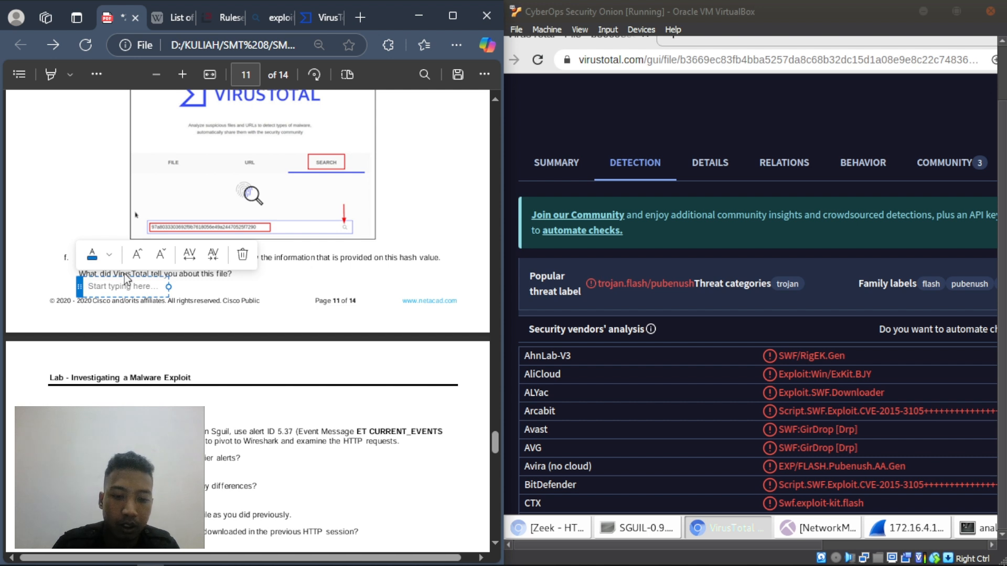
type("jawabannya ")
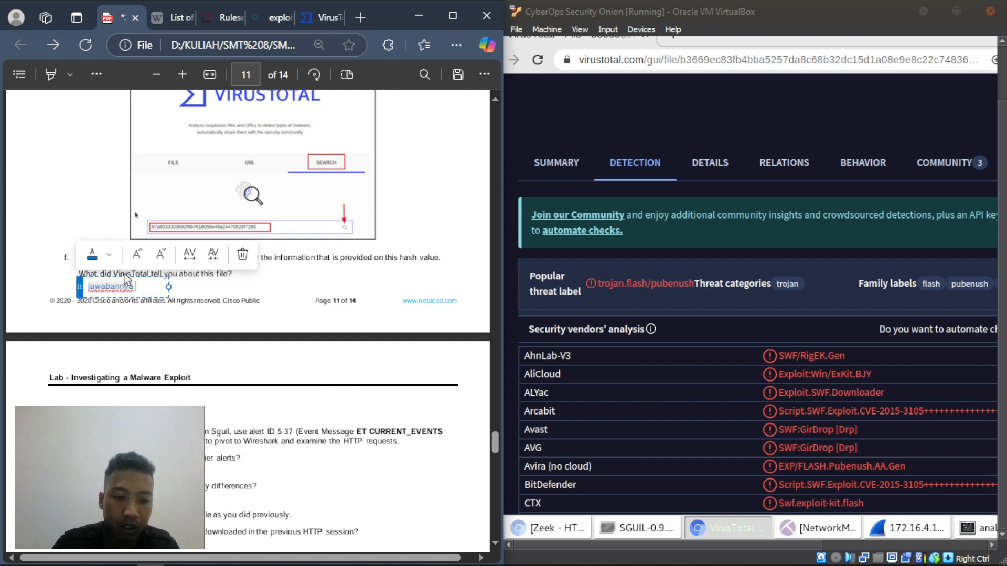
type("bervariasi, tapi ")
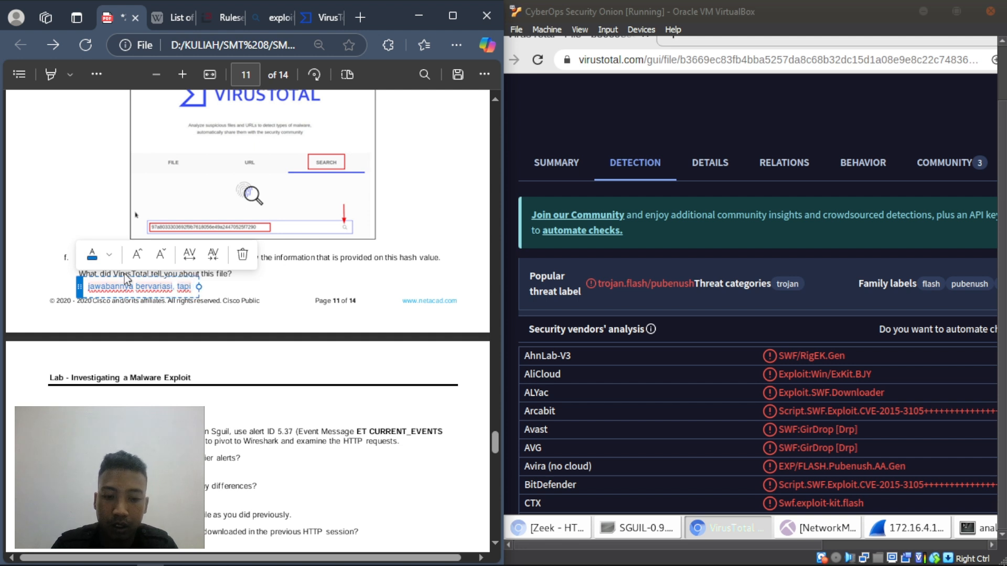
type("kesimp")
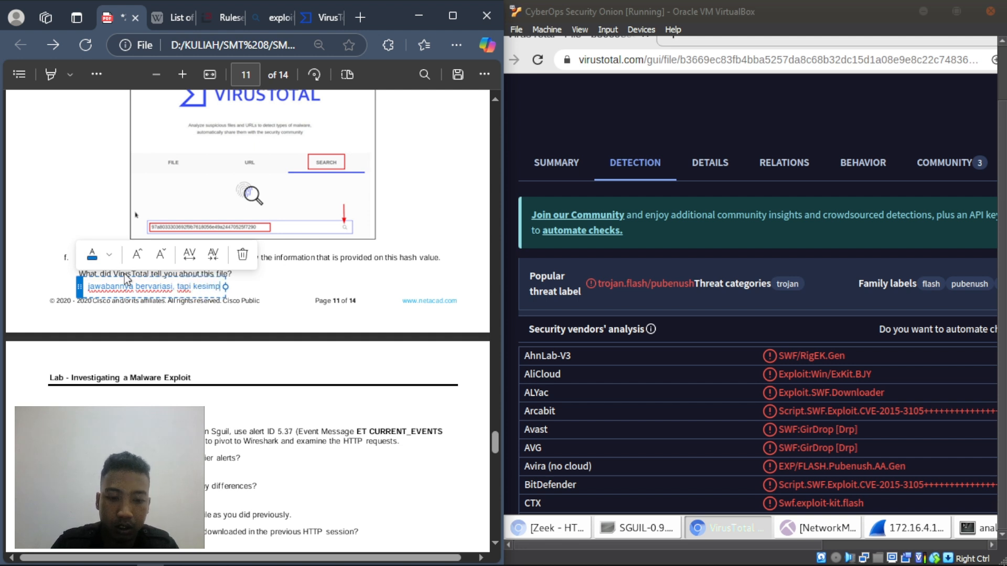
type("ulannya ini a")
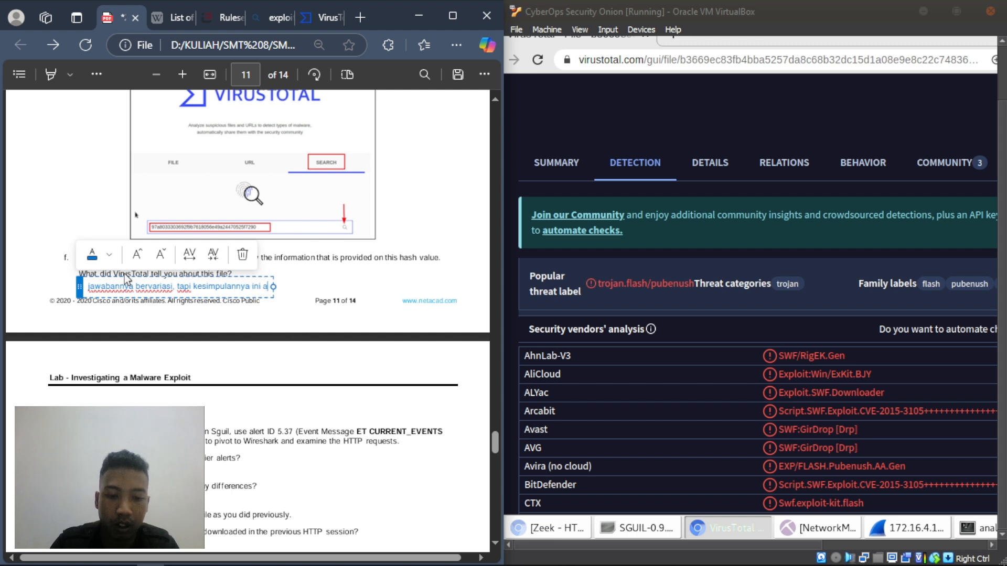
type("dalah file")
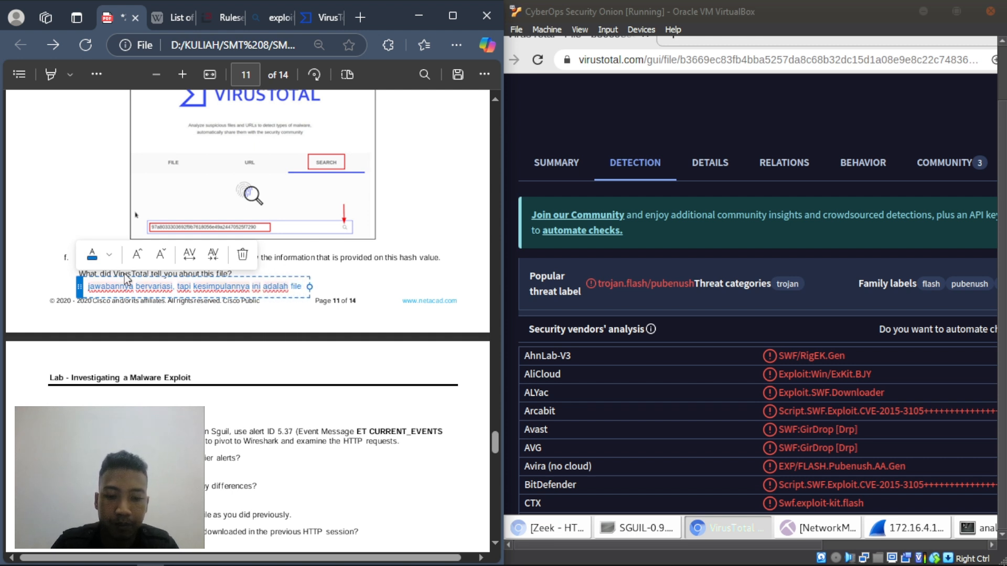
type(" Expl")
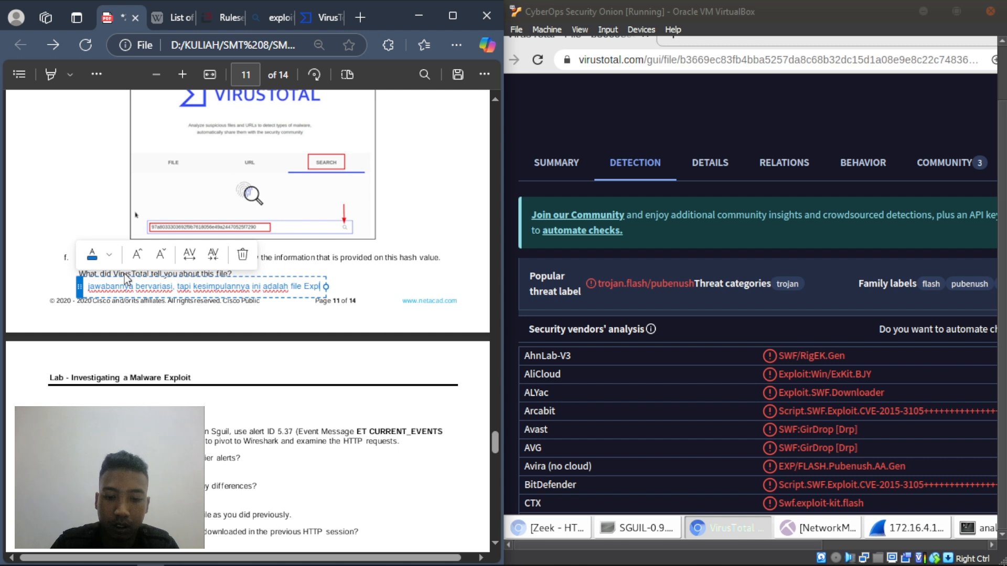
type("oit Kit")
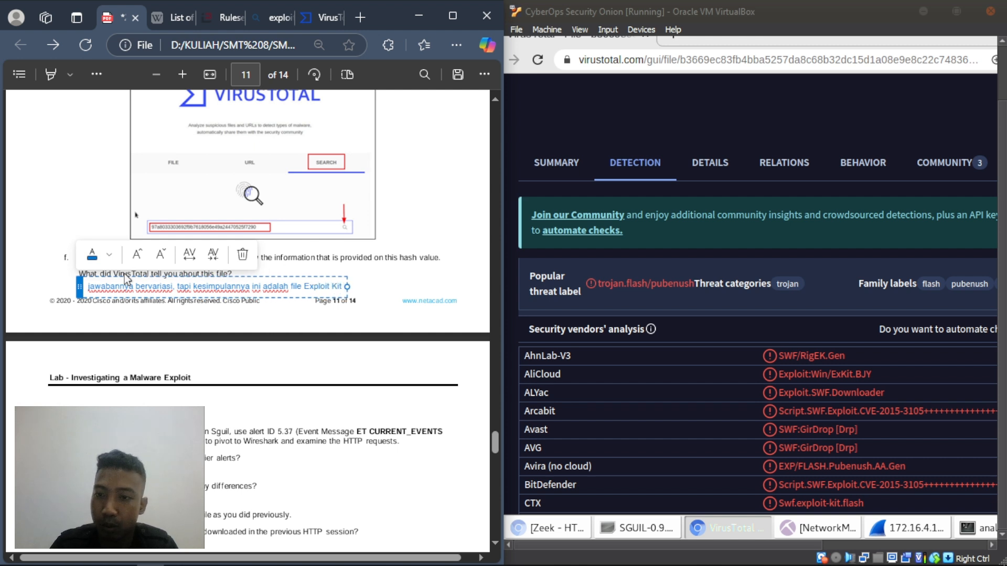
type(" s")
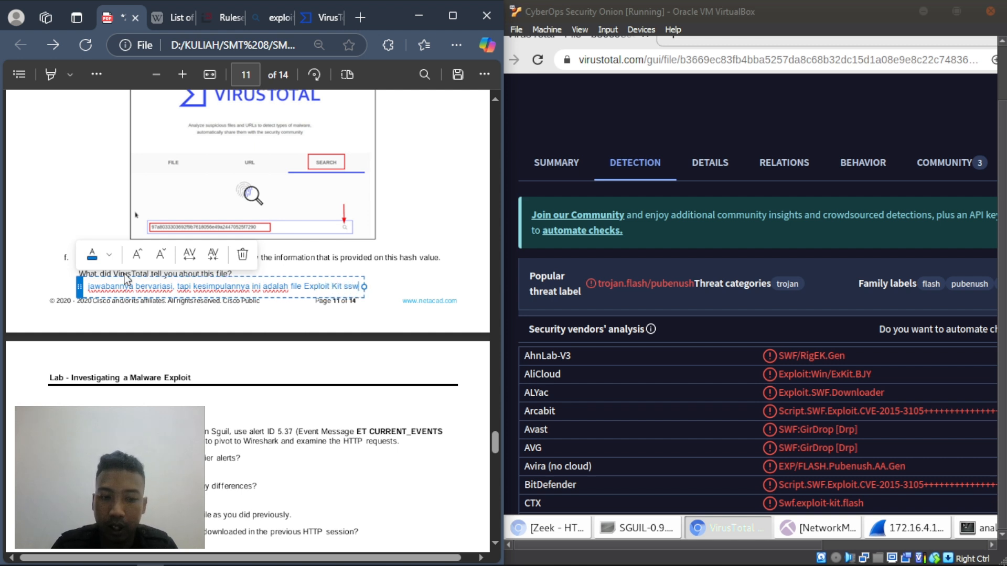
type("w")
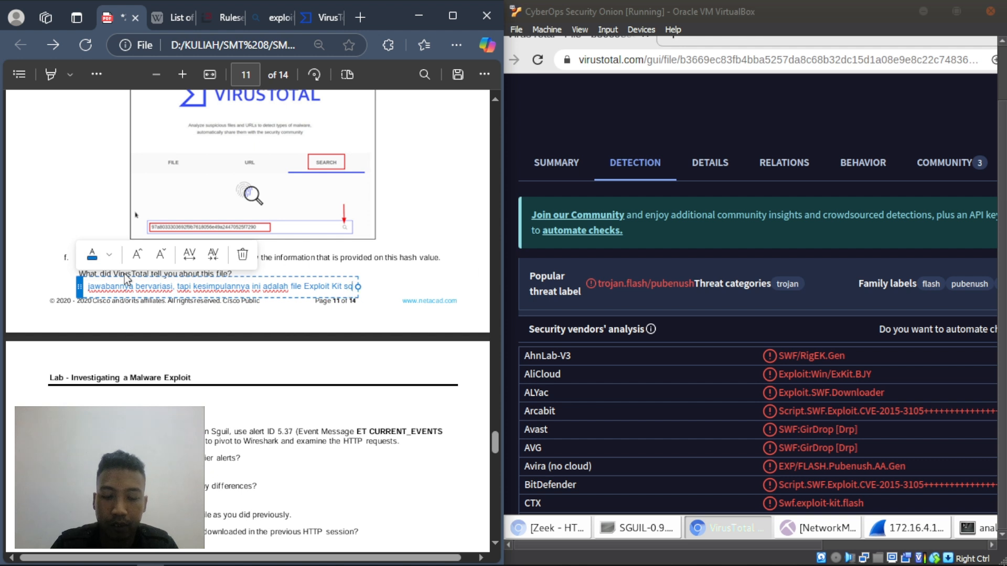
type("f")
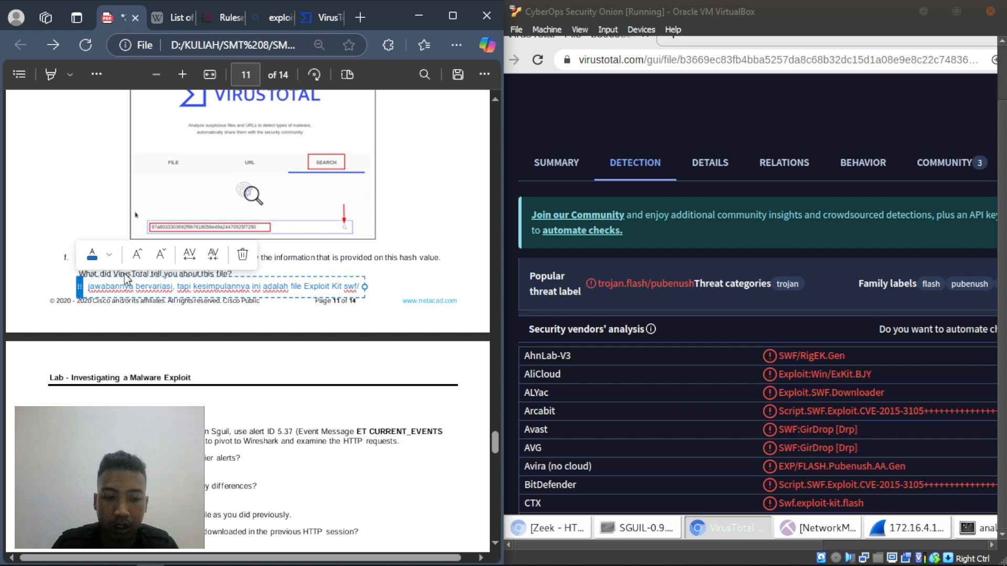
type("/Rif")
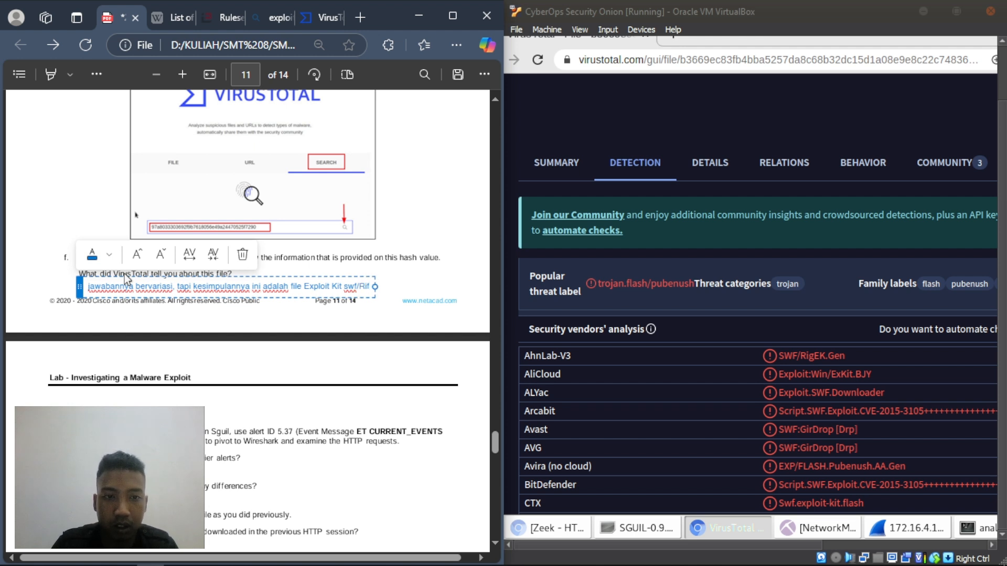
key("BackSpace")
type("gEF")
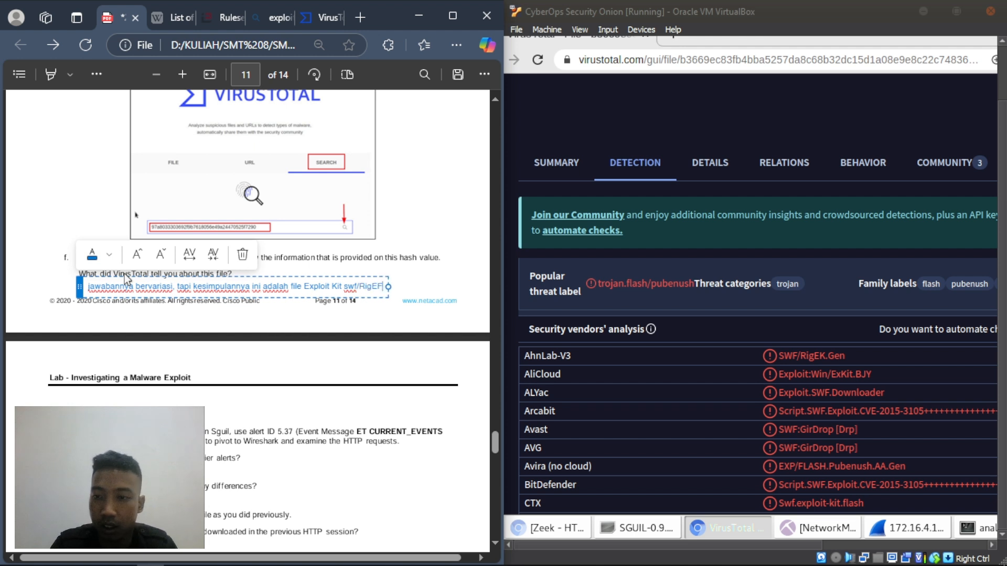
key("BackSpace")
type("K")
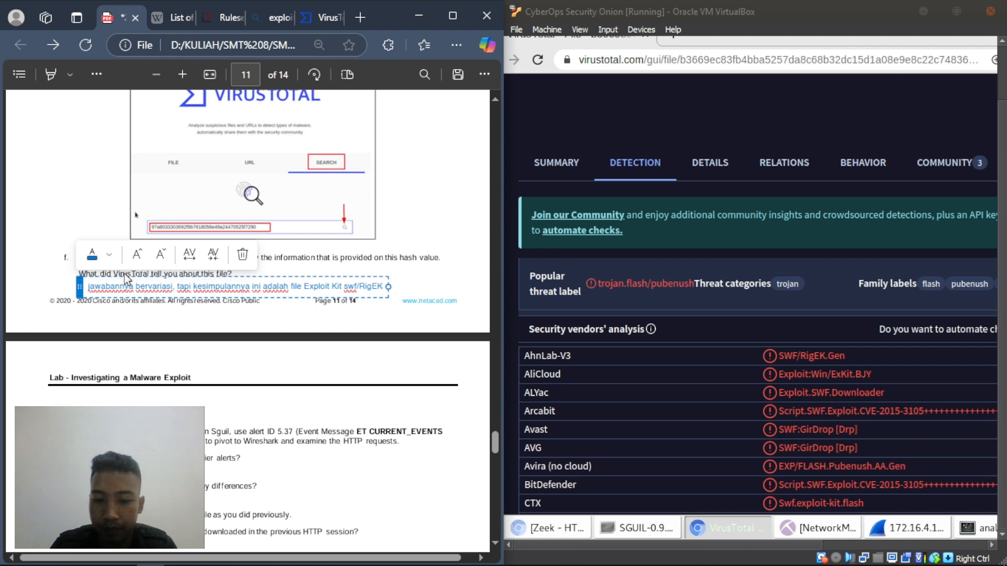
type(".Gen")
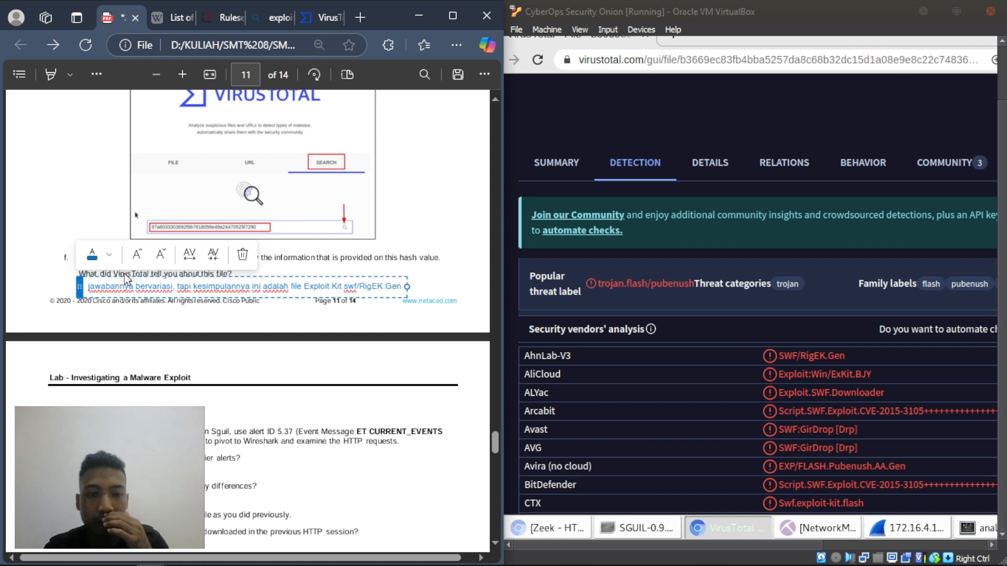
left_click(125, 392)
scroll(161, 318, "down", 3)
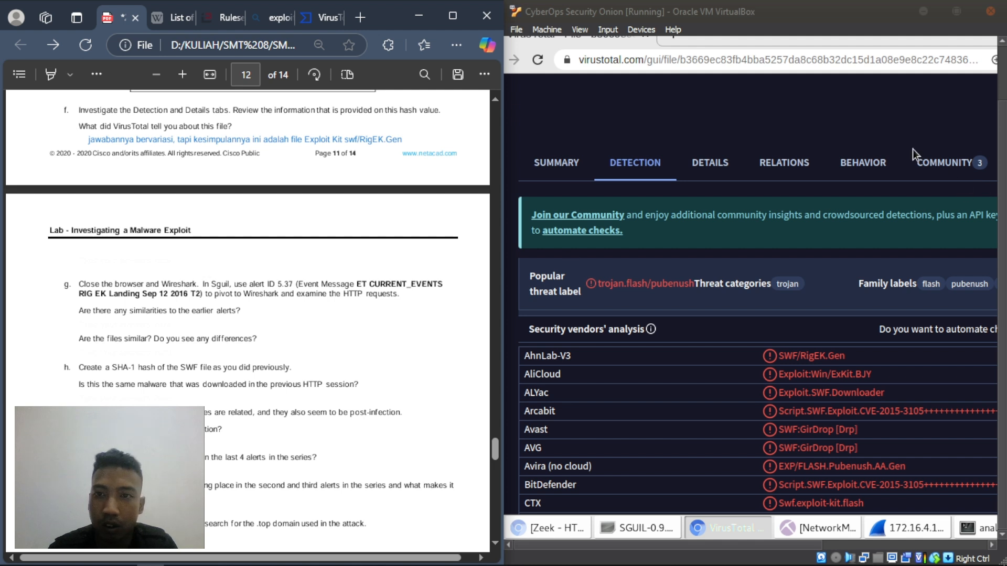
- Close the VirusTotal browser window and the previous Wireshark capture inside the VM
left_click(765, 102)
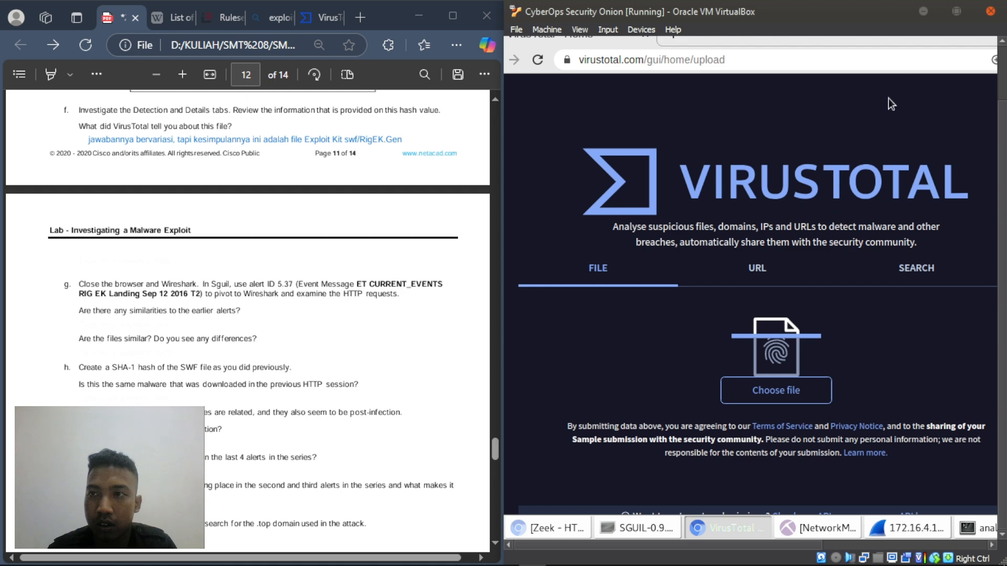
left_click_drag(888, 45, 889, 98)
left_click_drag(894, 62, 876, 151)
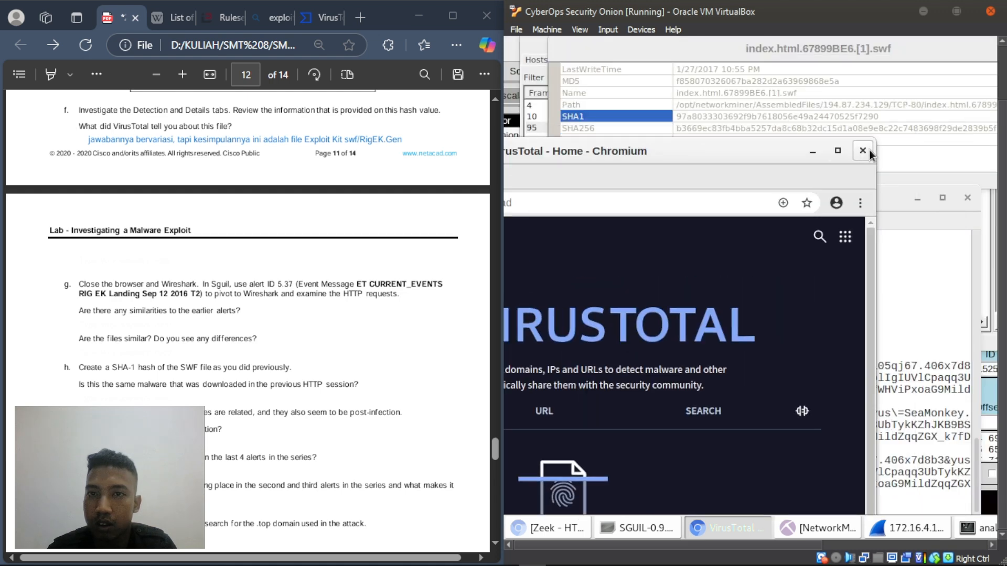
left_click(863, 151)
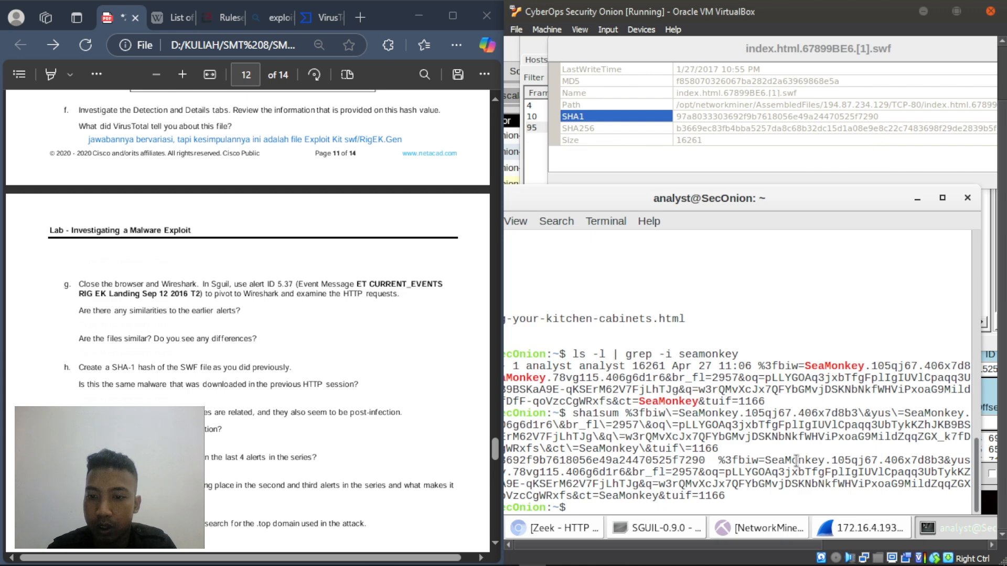
left_click(839, 527)
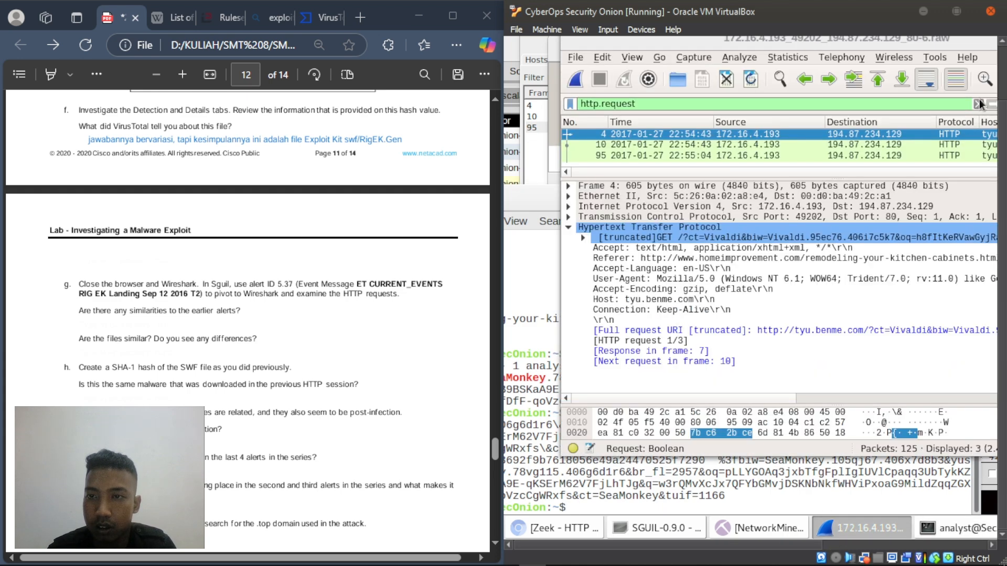
left_click_drag(767, 166, 717, 214)
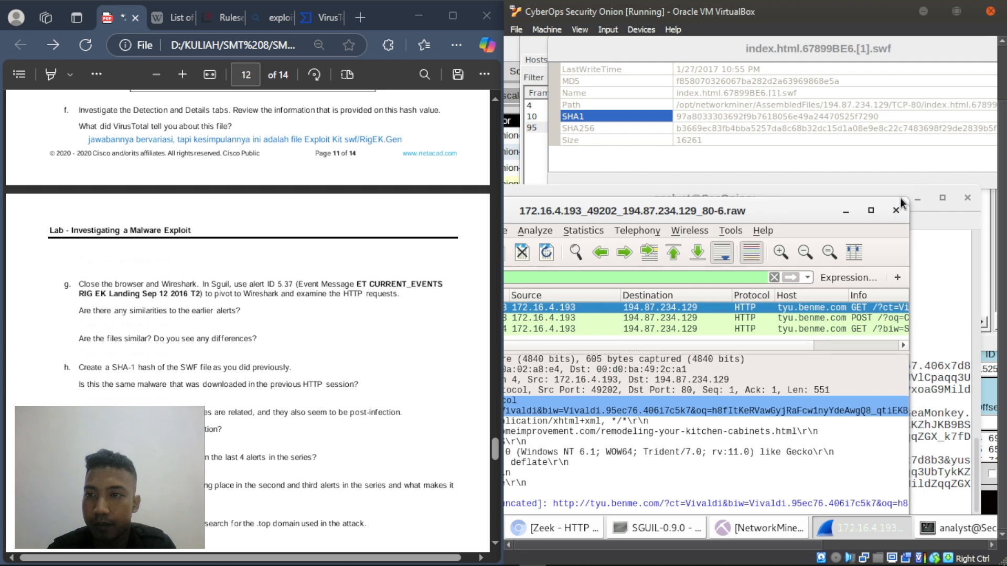
left_click(897, 210)
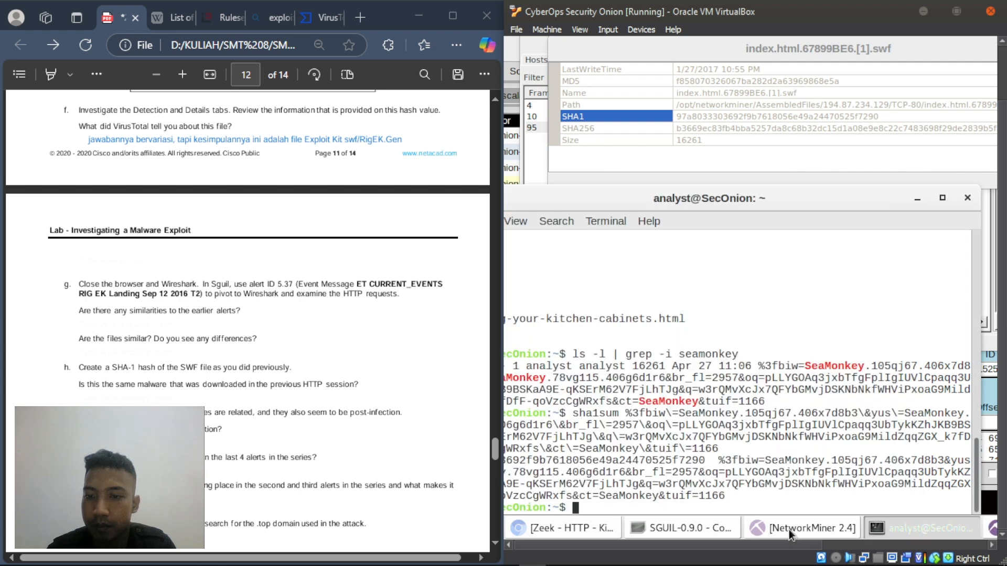
- Select the SWF file's SHA1 value in NetworkMiner, then return to Sguil's alert list
left_click(917, 199)
double_click(762, 119)
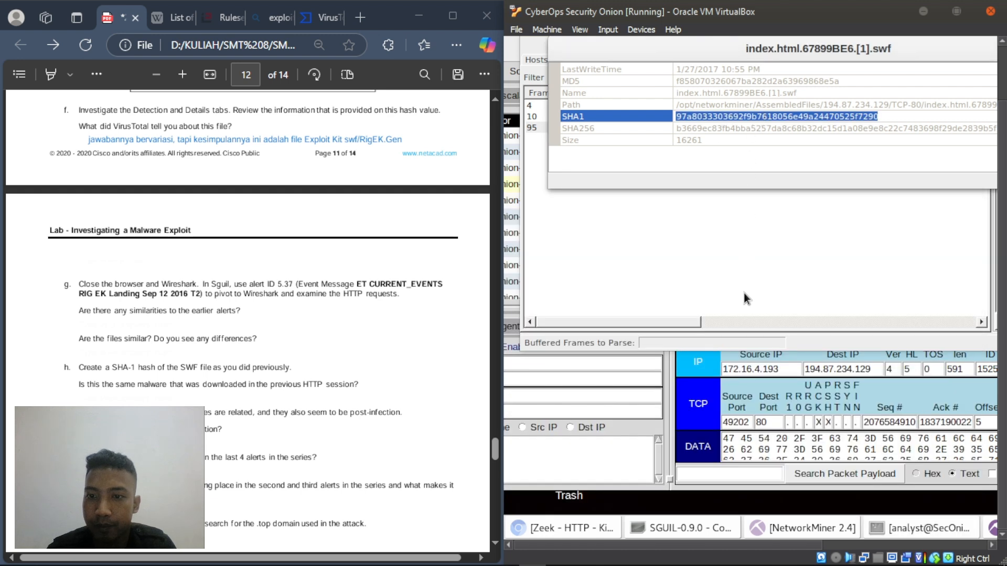
left_click(677, 526)
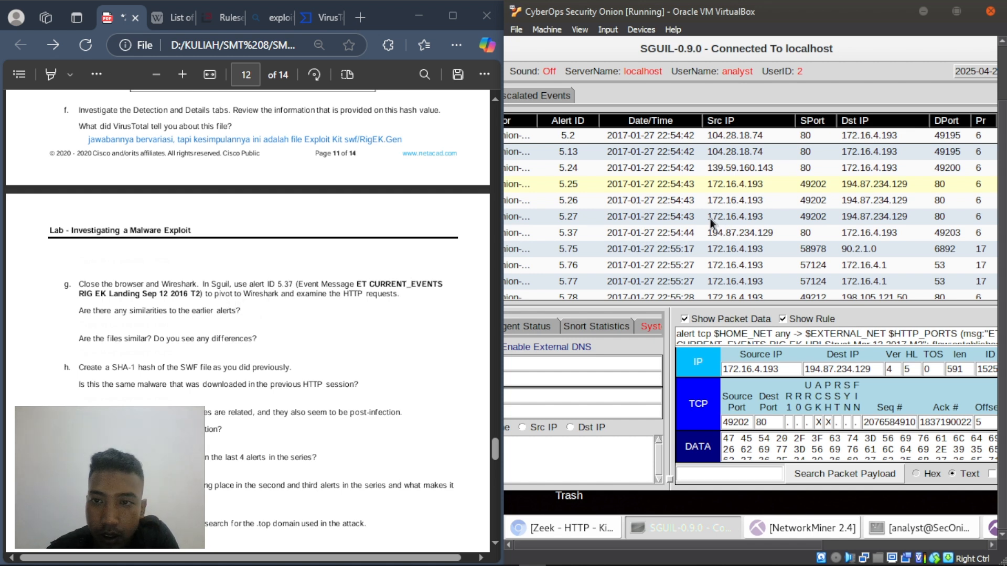
- Pivot alert 5.37 into Wireshark, opening its 123-packet capture, and expand the first packet's TCP details
right_click(580, 232)
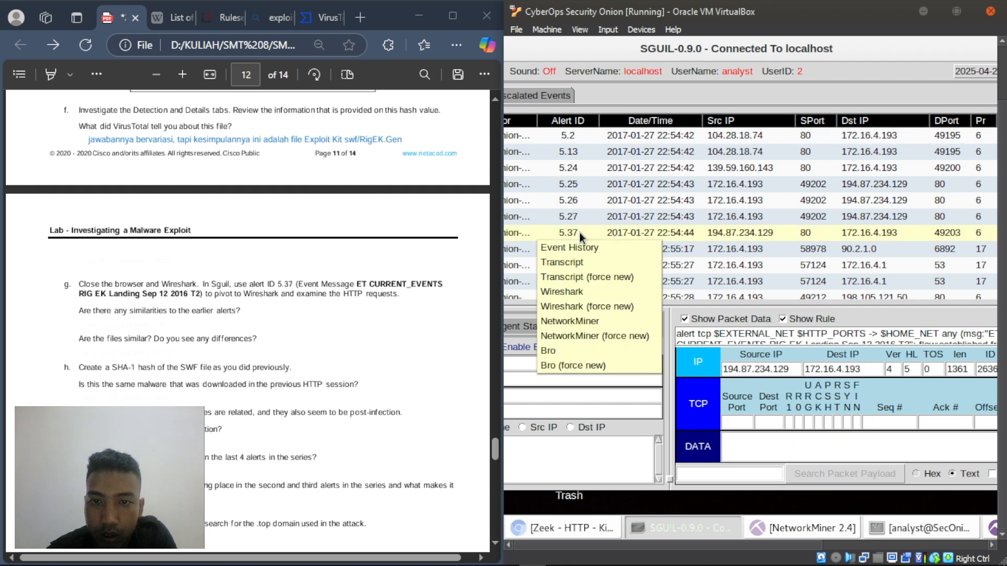
left_click(575, 288)
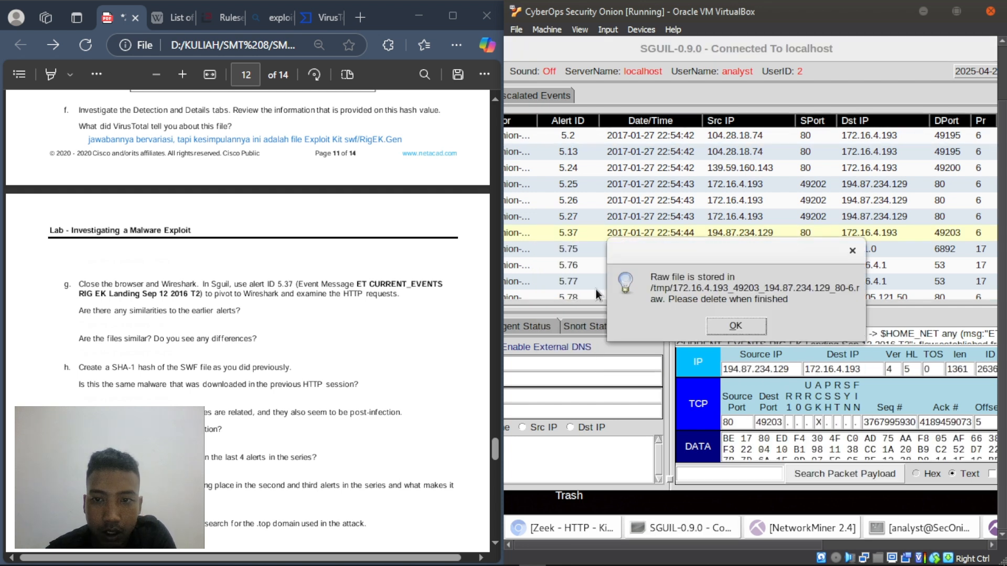
left_click(724, 326)
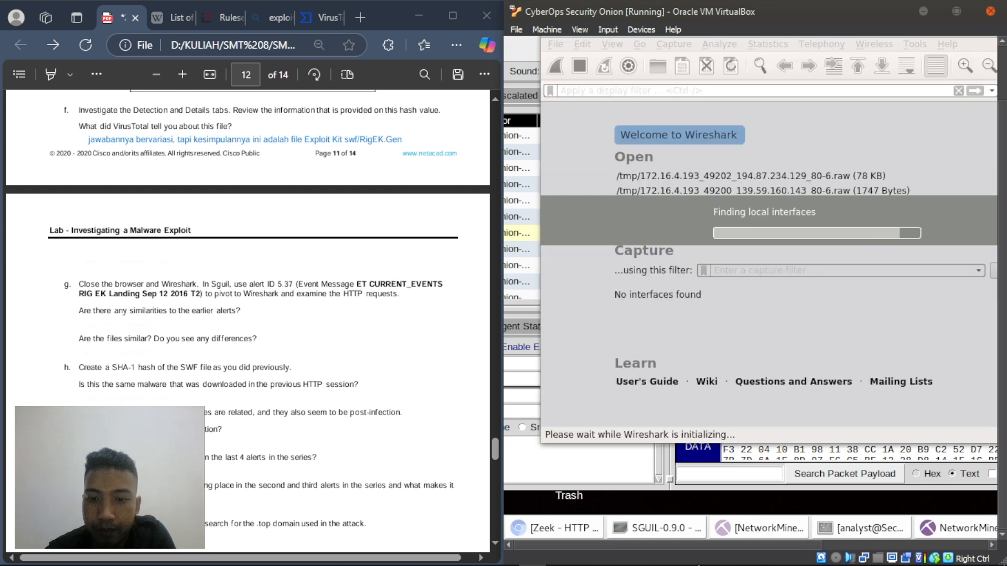
left_click(560, 558)
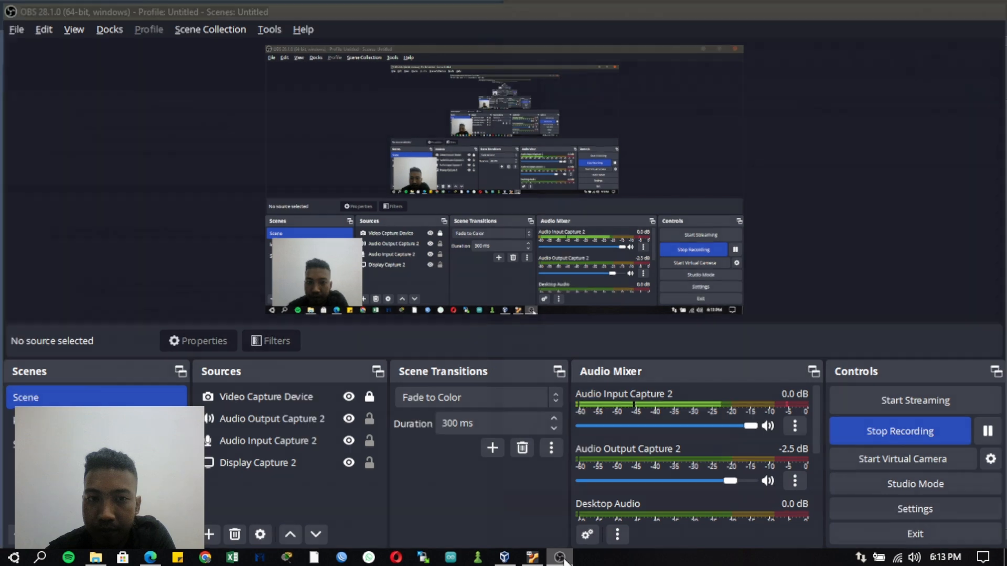
left_click(561, 558)
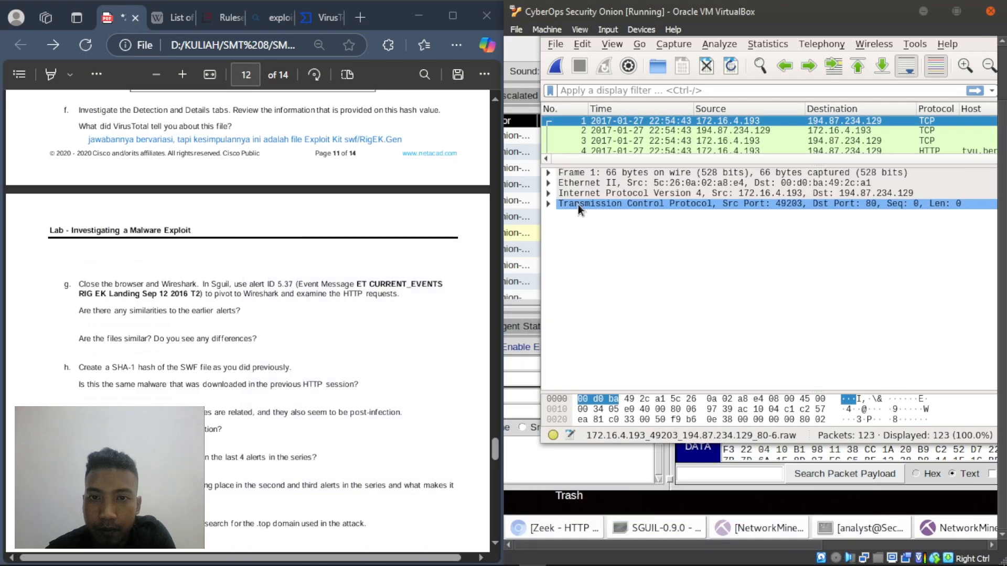
left_click(552, 203)
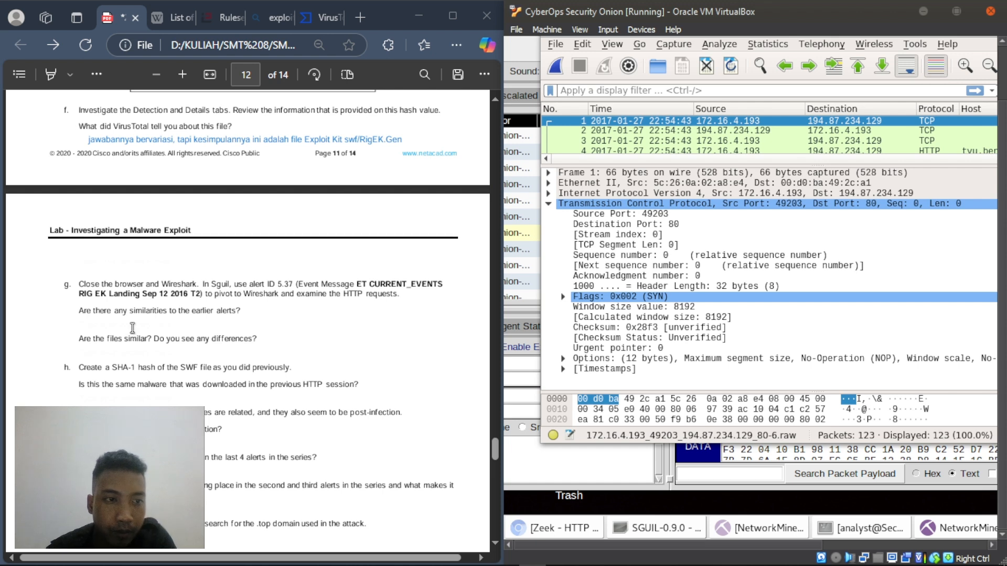
left_click(176, 260)
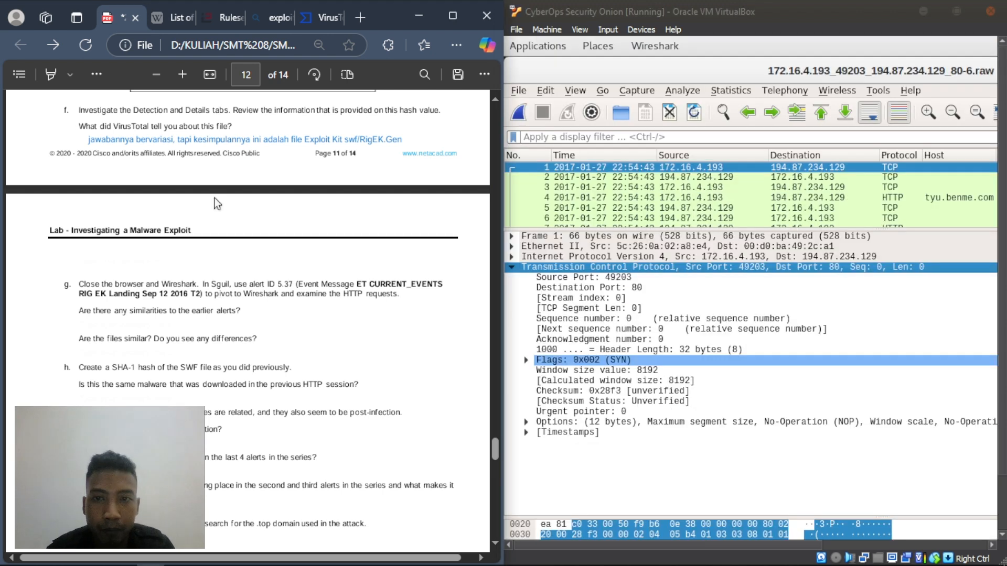
- Filter alert 5.37's capture with http.request, leaving packets 4, 10 and 93 (GET, POST, GET)
left_click(573, 138)
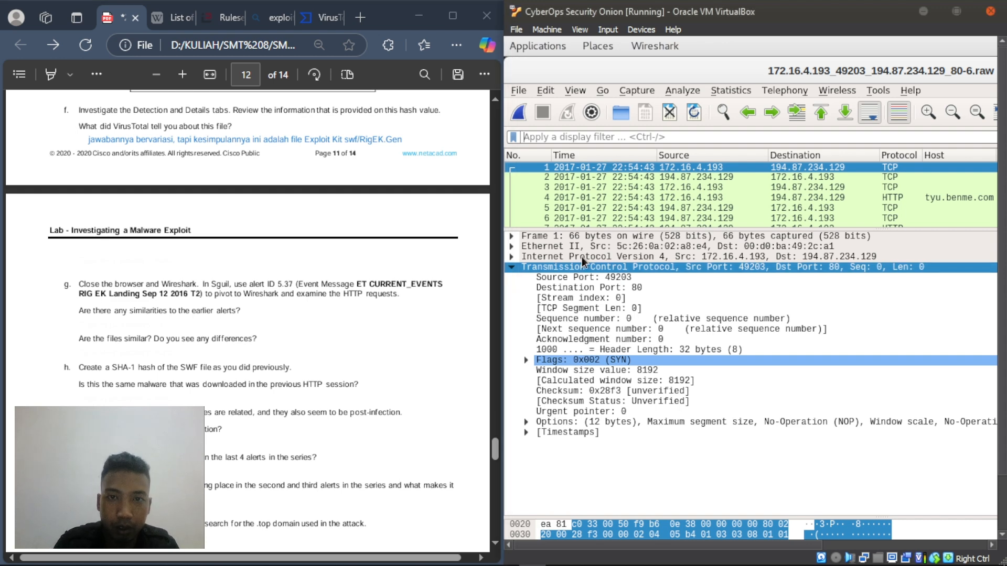
type("htt")
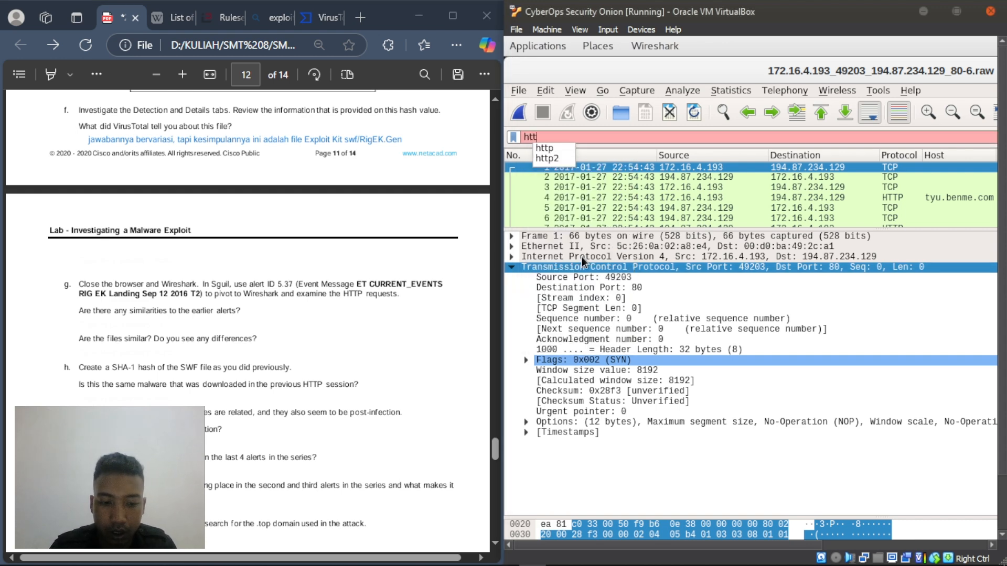
type("p.reque")
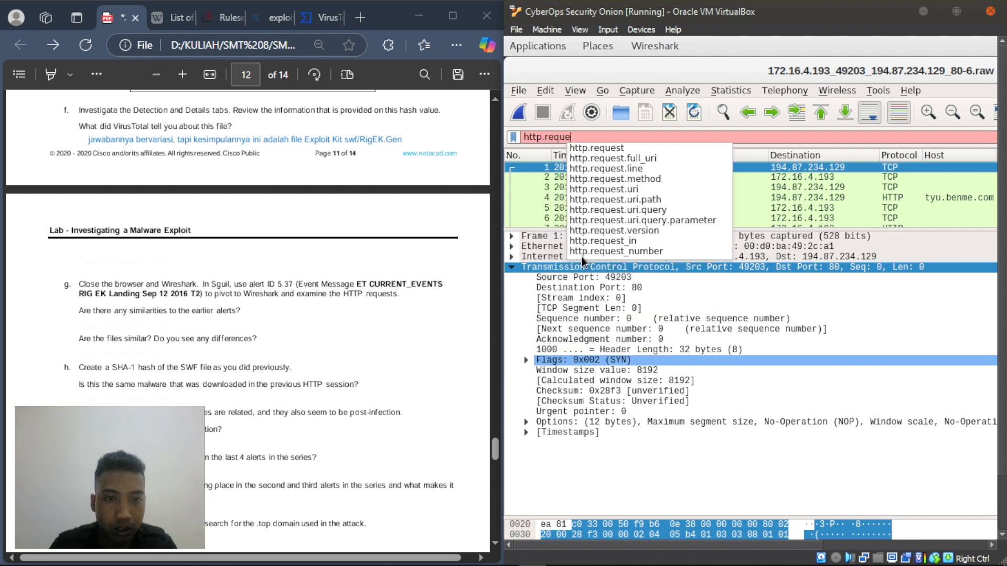
type("st")
key("Return")
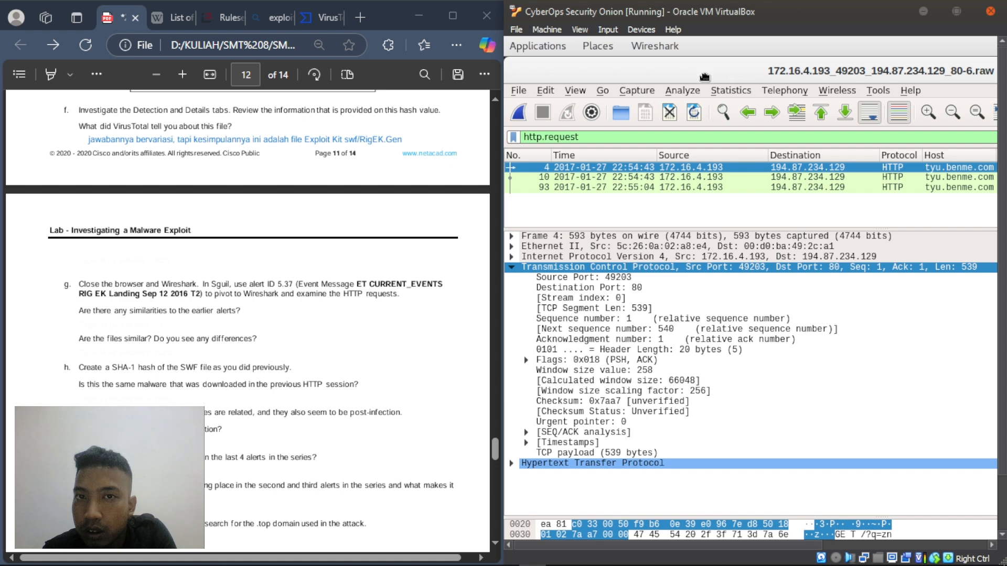
left_click_drag(631, 91, 734, 80)
- Add the answer 'ada, GET, POST, dan GET' below part g's similarities question
left_click(108, 324)
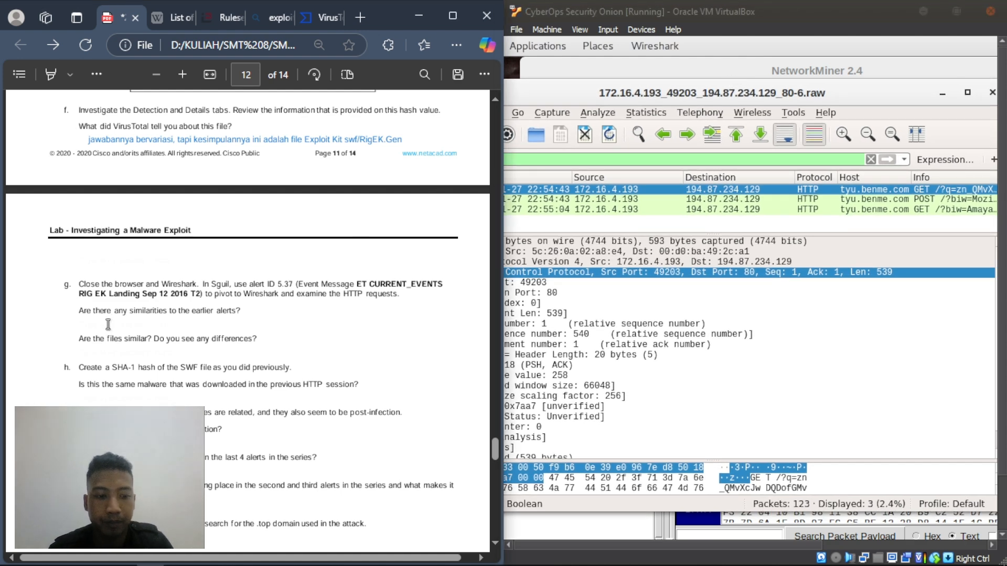
right_click(108, 324)
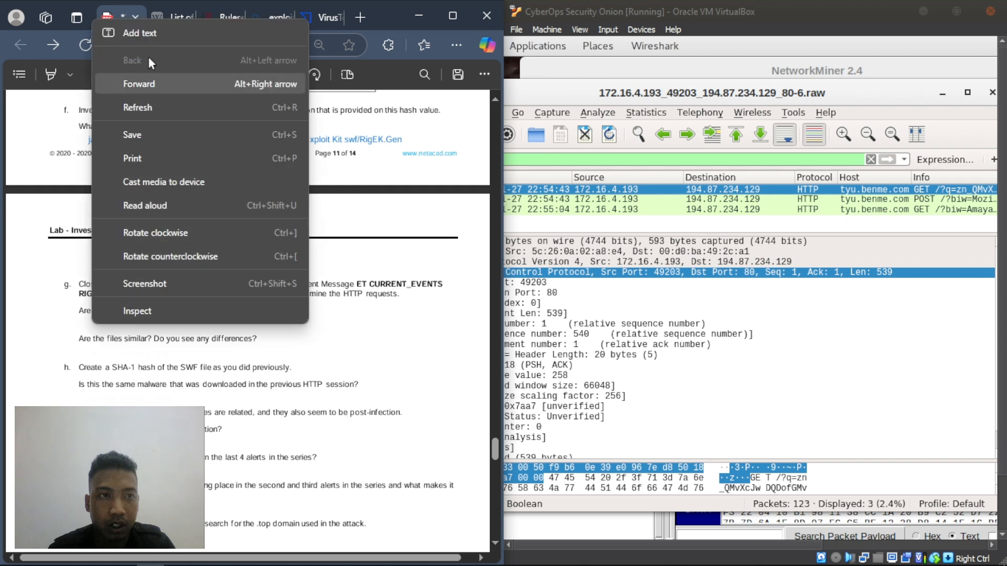
left_click(149, 34)
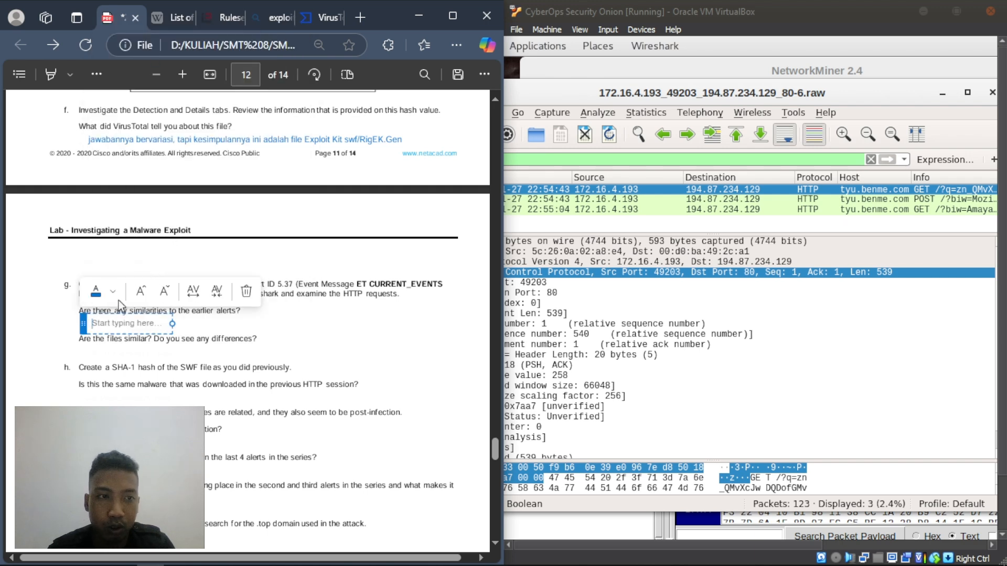
type("ada")
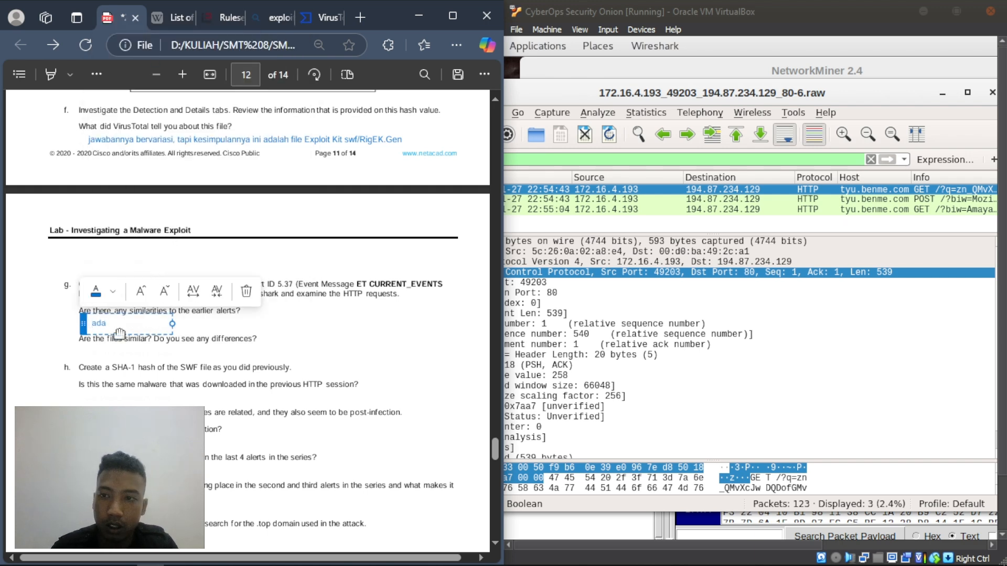
type(", GE")
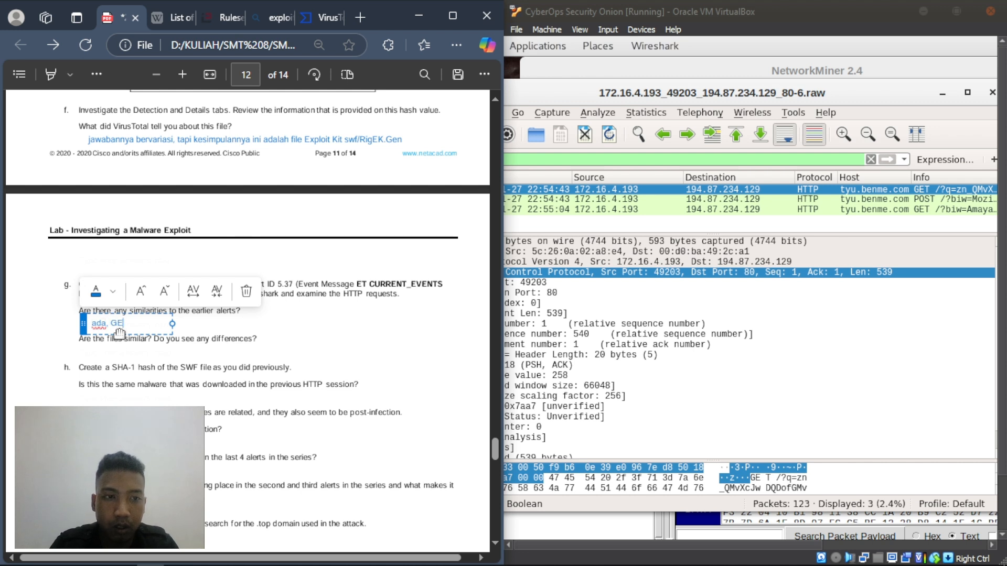
type("T, POST")
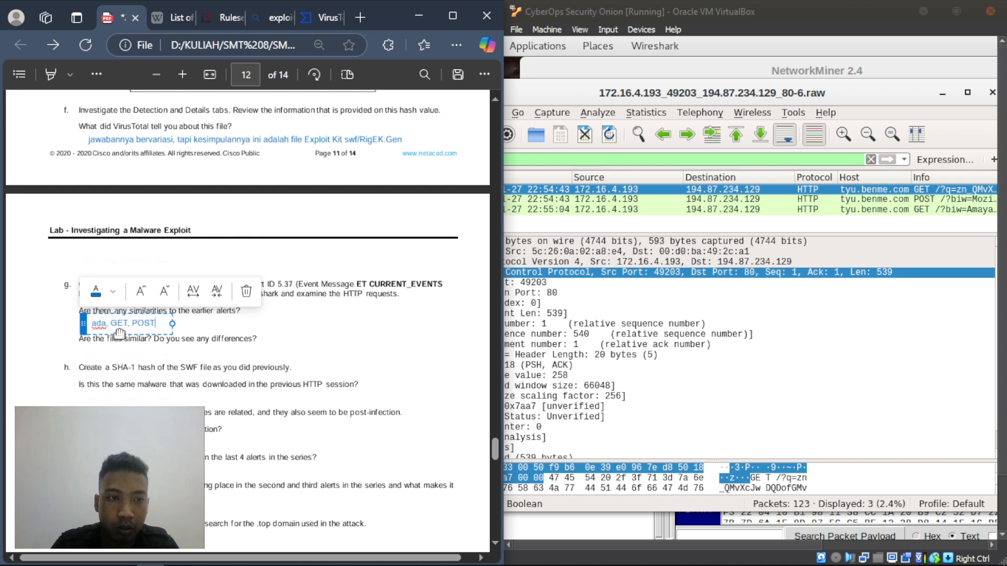
type(", dan GET")
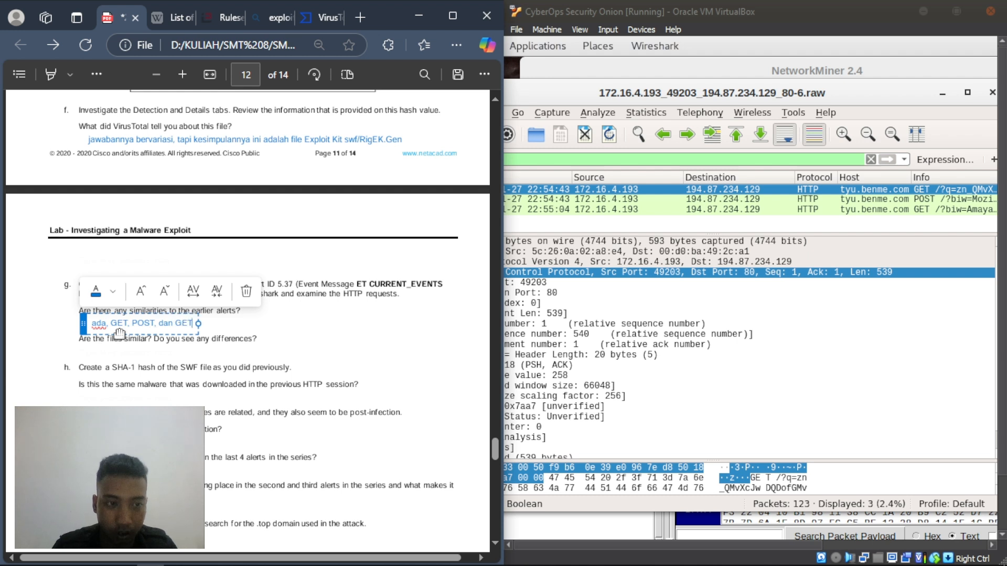
left_click(88, 352)
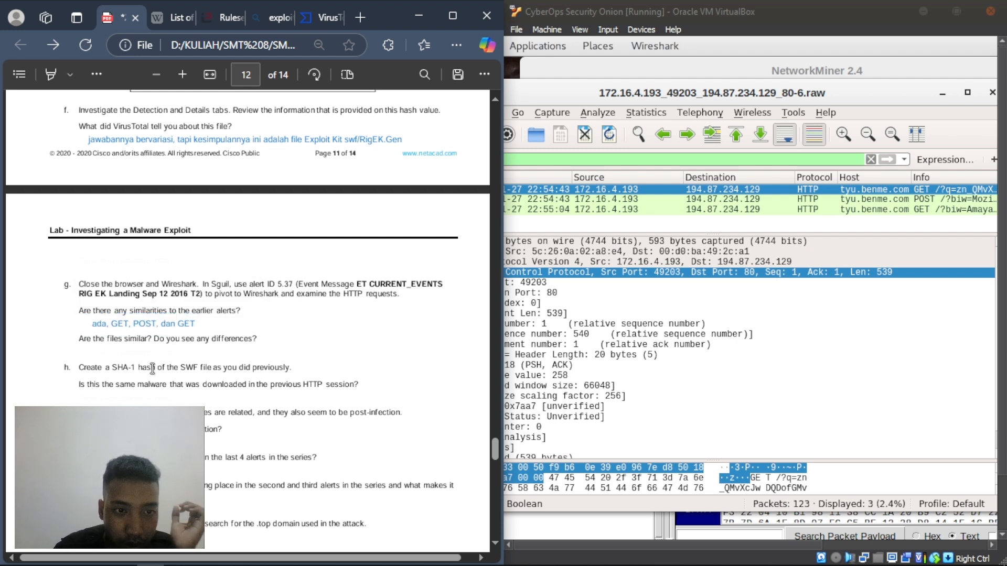
- List the capture's HTTP objects in Wireshark's Export Objects window, showing three tyu.benme.com files
scroll(139, 350, "down", 2)
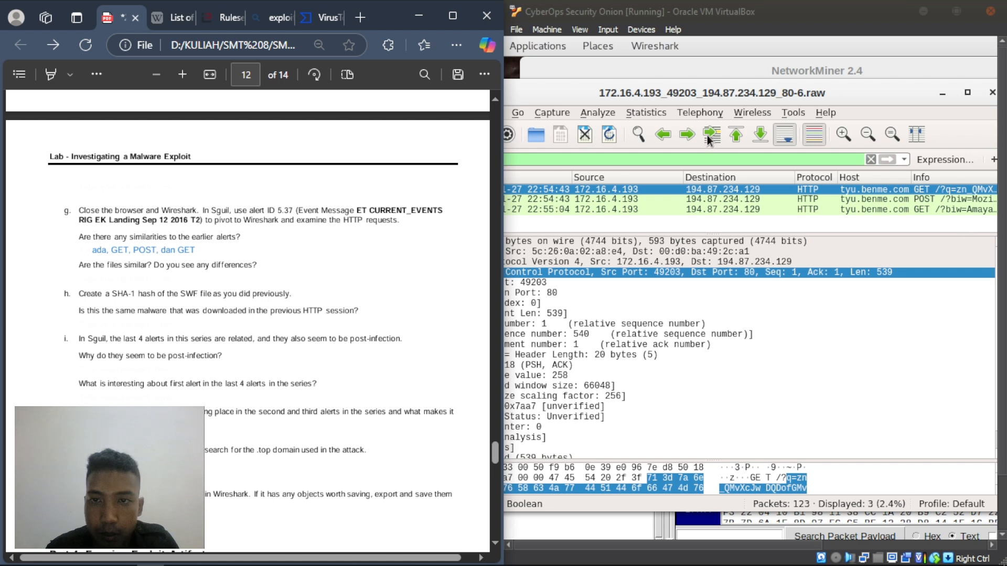
left_click_drag(664, 91, 713, 90)
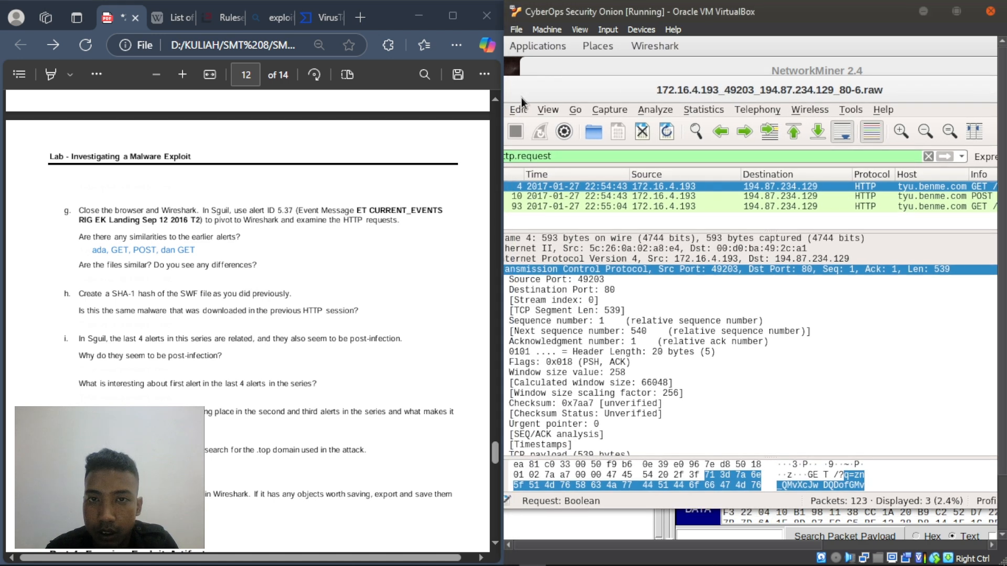
left_click_drag(540, 93, 646, 84)
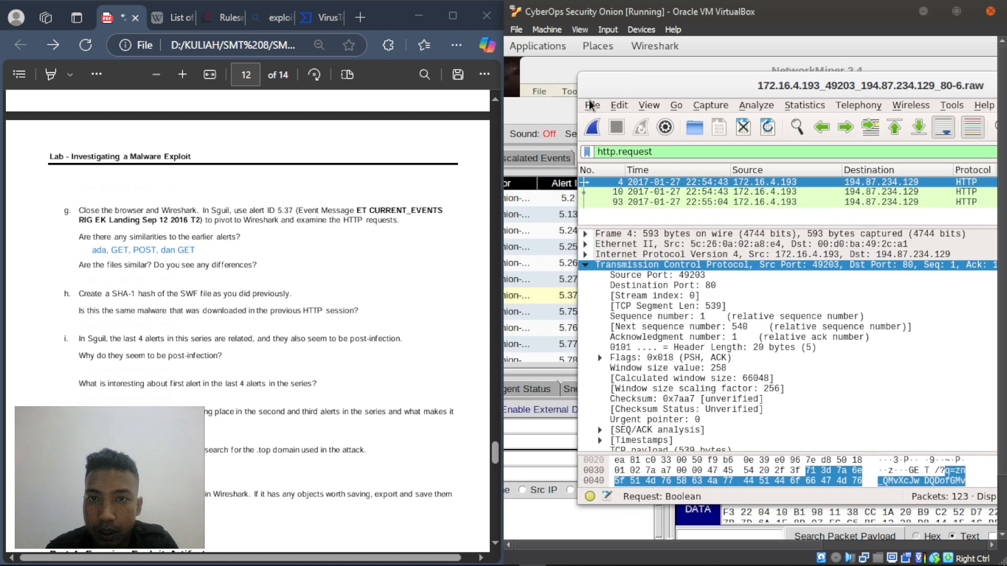
left_click(593, 105)
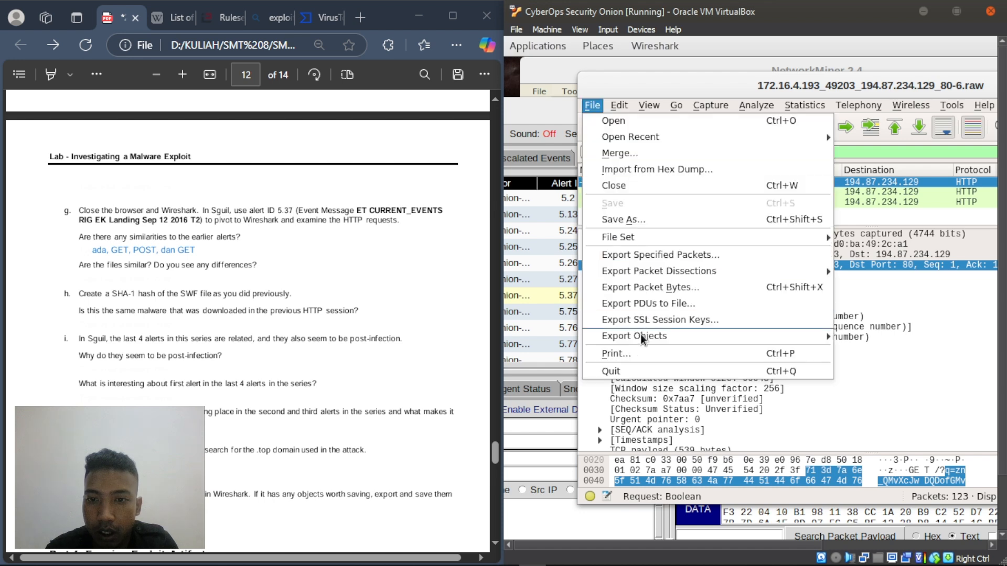
mouse_move(684, 336)
left_click(896, 353)
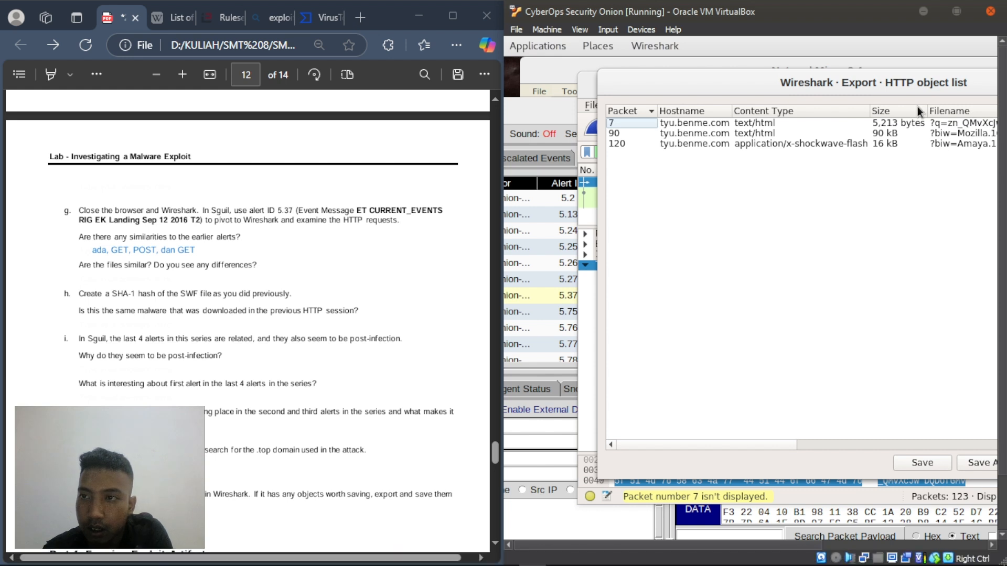
left_click_drag(857, 74, 687, 85)
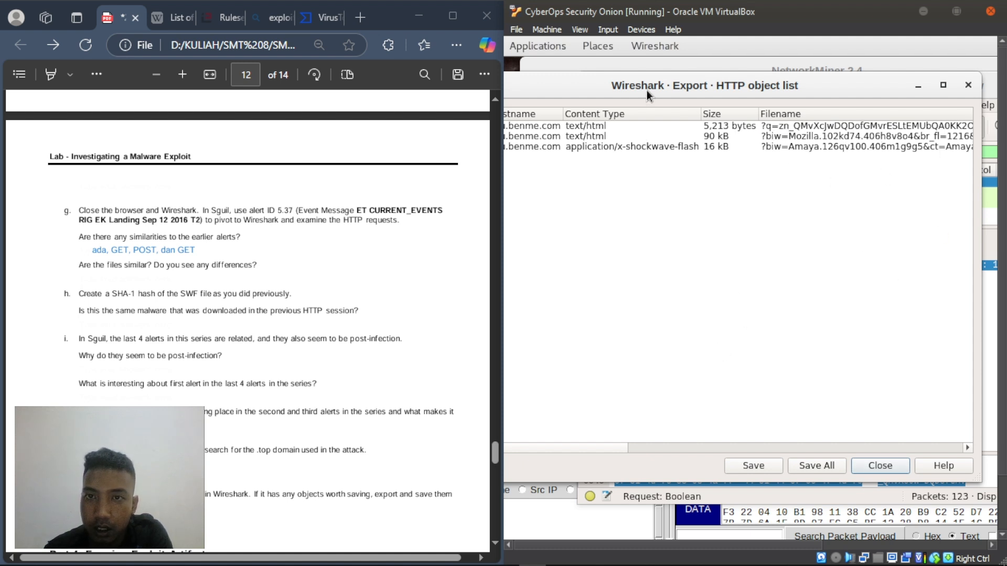
left_click_drag(647, 90, 703, 83)
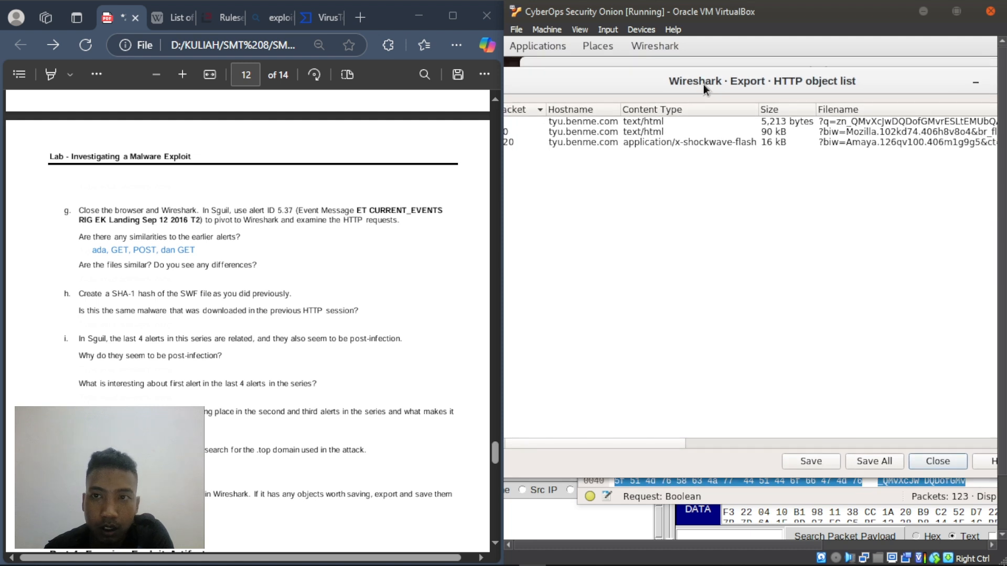
- Save all three HTTP objects into the /home/analyst folder
left_click(863, 458)
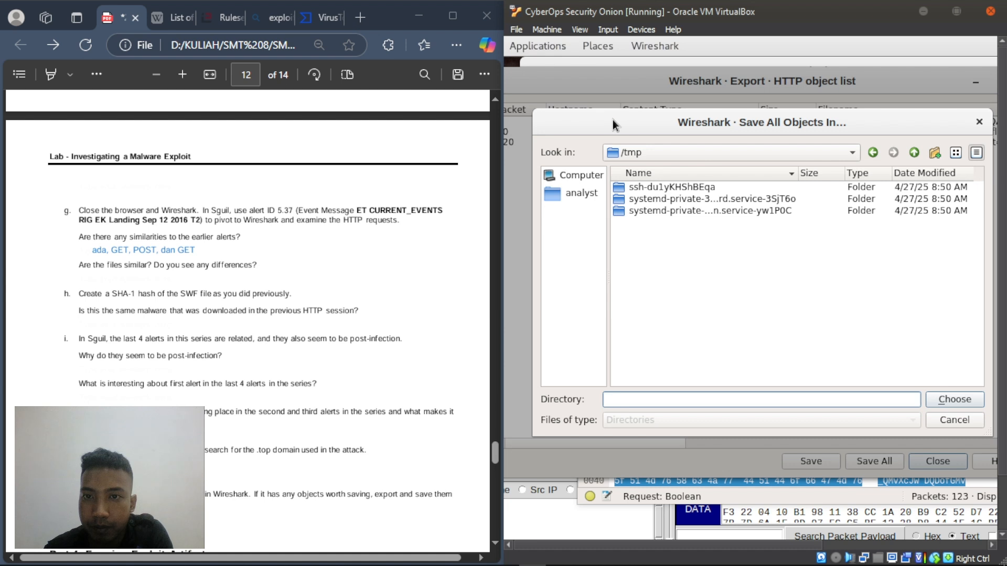
left_click(679, 155)
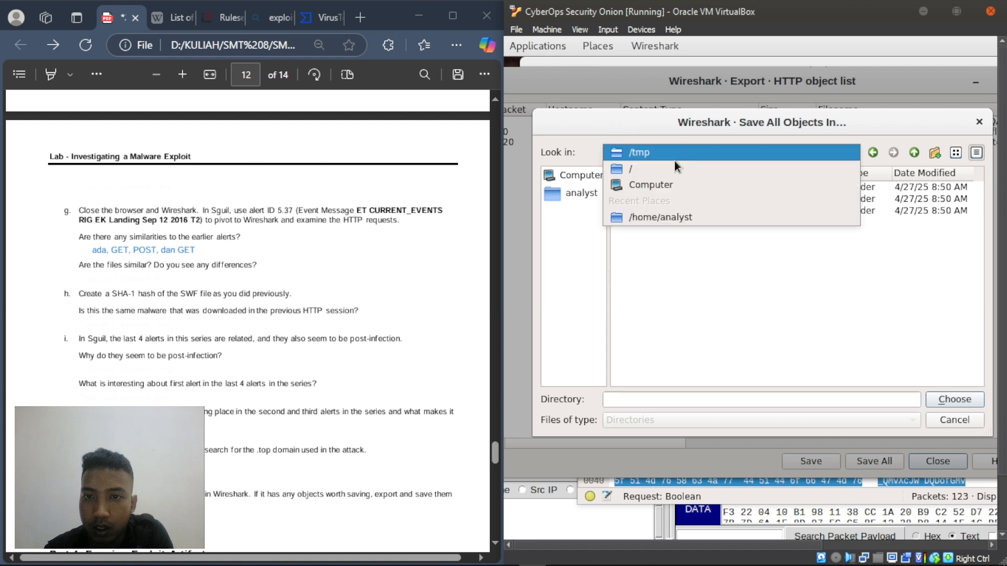
left_click(654, 216)
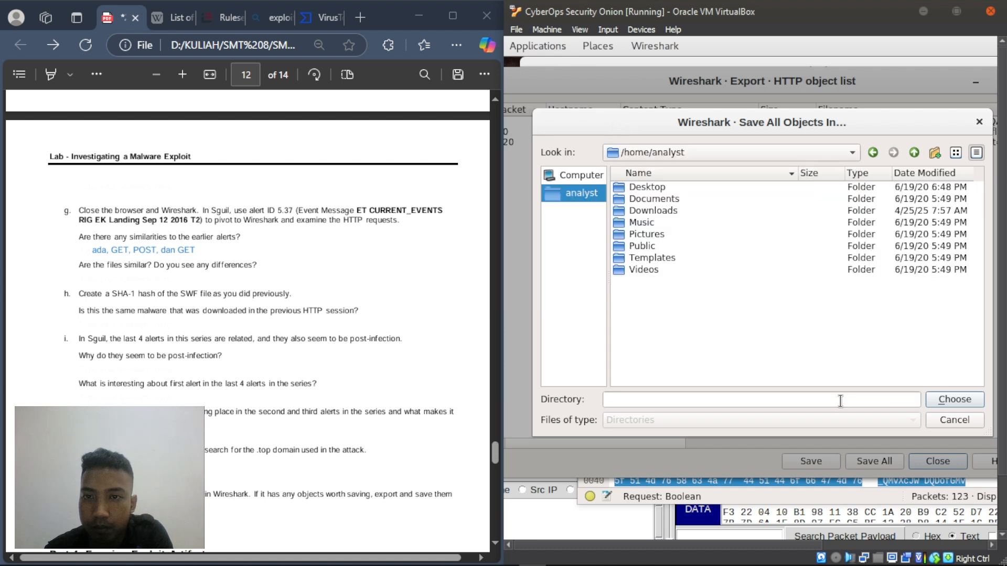
left_click(960, 400)
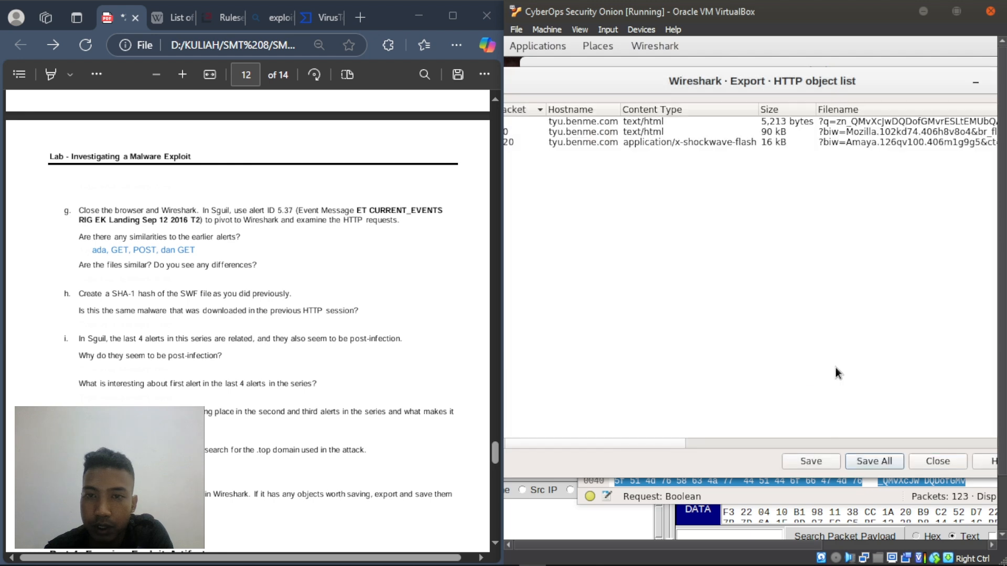
right_click(90, 268)
- Write 'Ya, nama filenya berbeda' beneath the question asking whether the files are similar
left_click(121, 271)
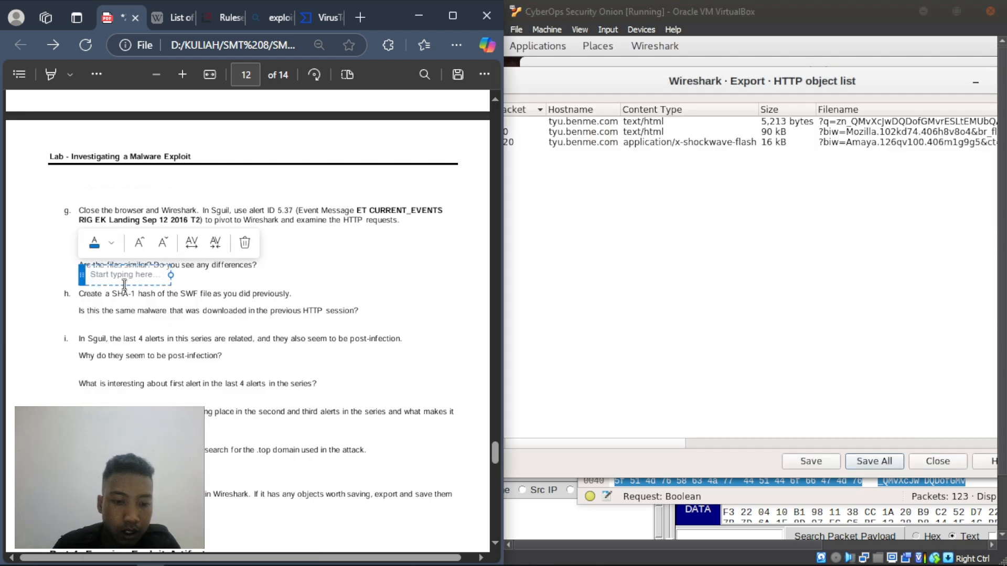
type("Ya")
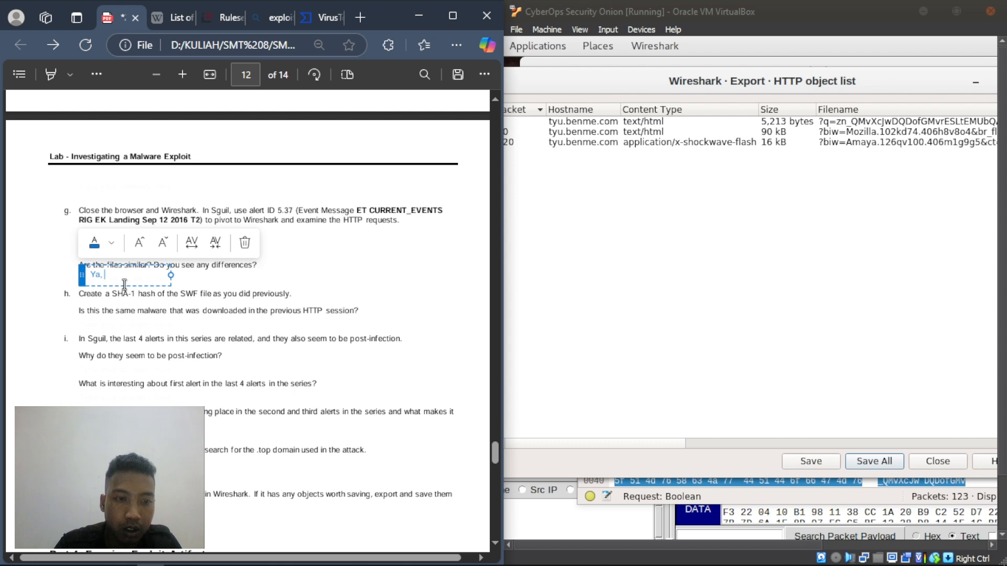
type(", nama filen")
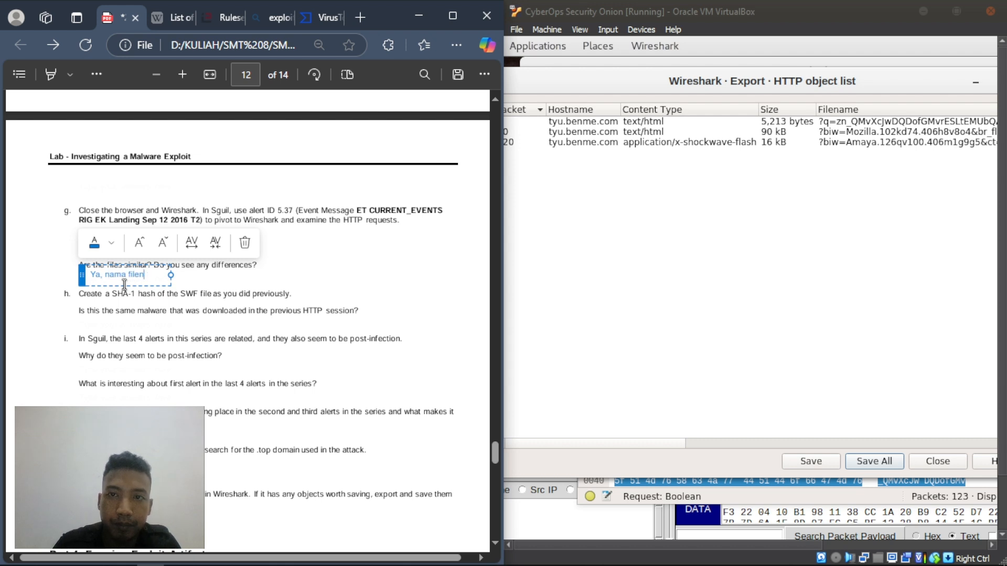
type("ya berbeda")
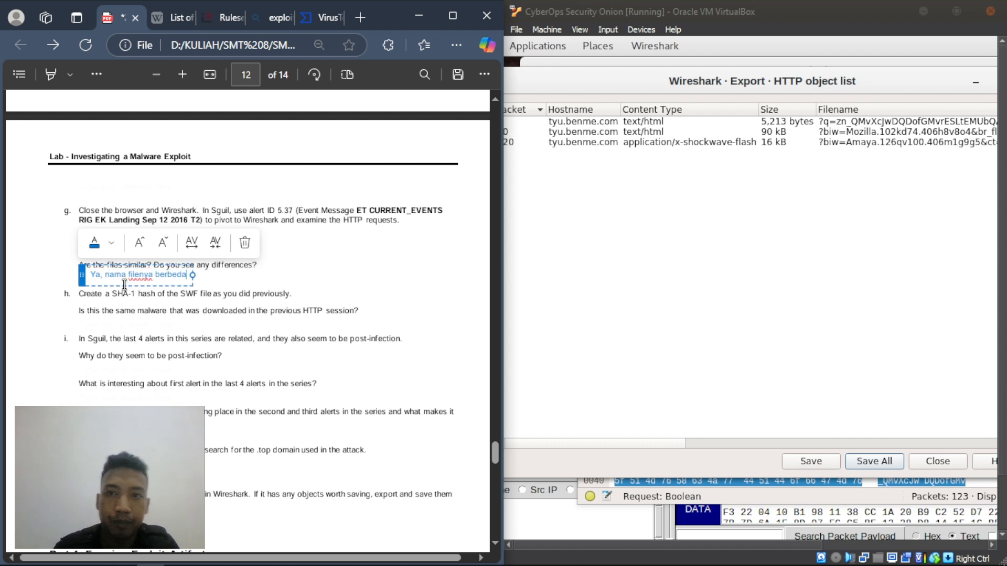
left_click(286, 276)
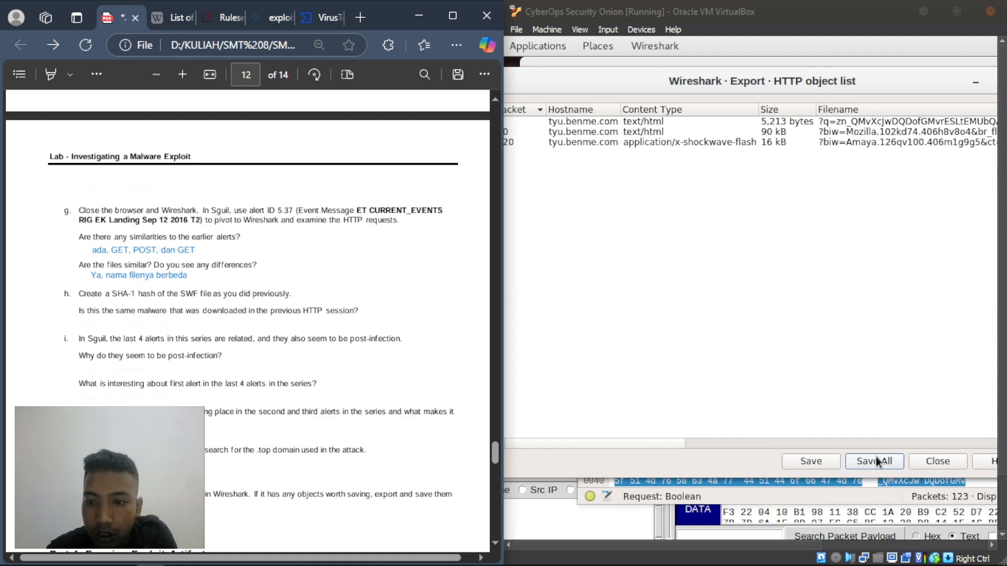
- Close Wireshark's HTTP object export list and switch back to the Sguil alert window
left_click(949, 462)
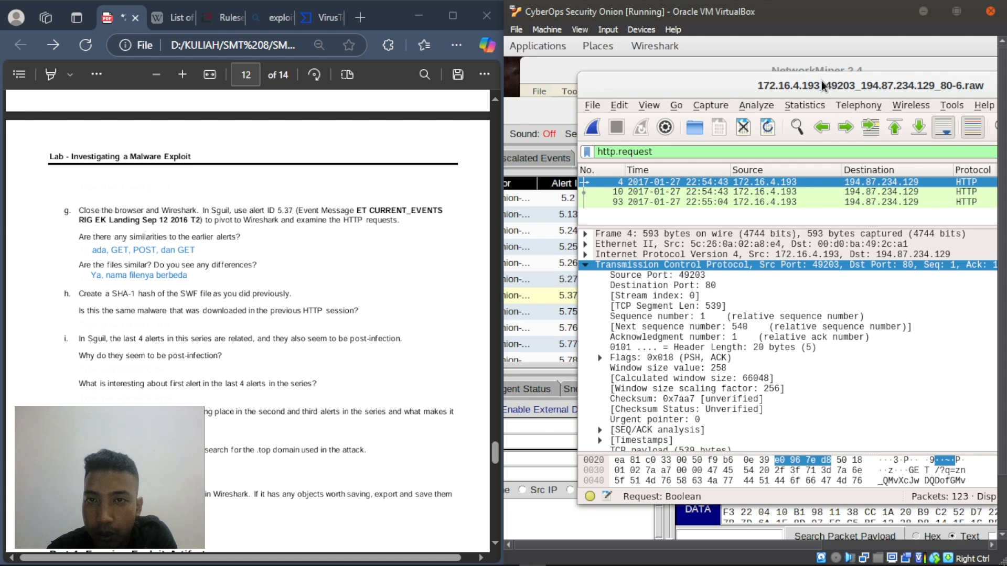
left_click_drag(801, 83, 727, 83)
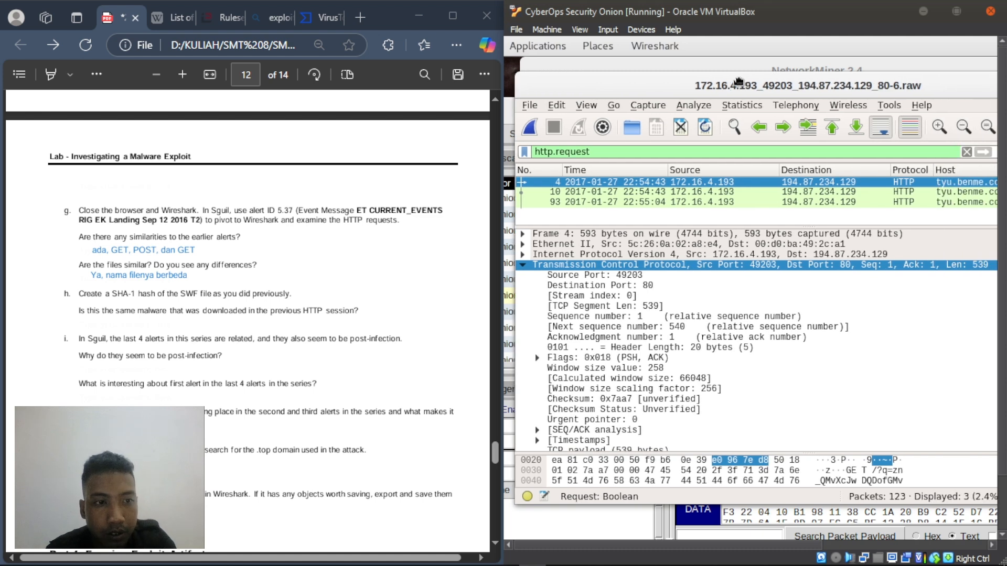
left_click(776, 409)
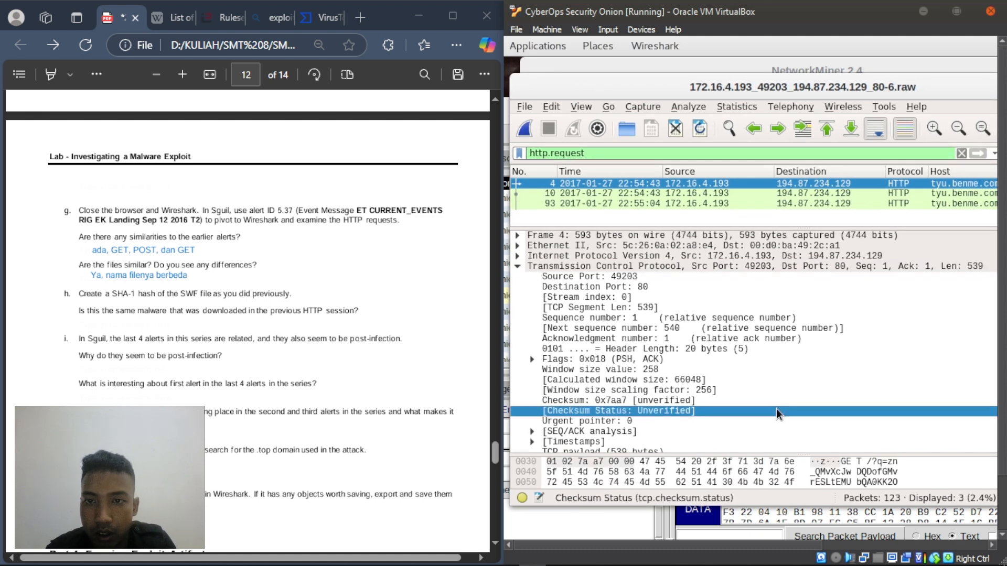
key("alt+Tab")
key("alt+Tab")
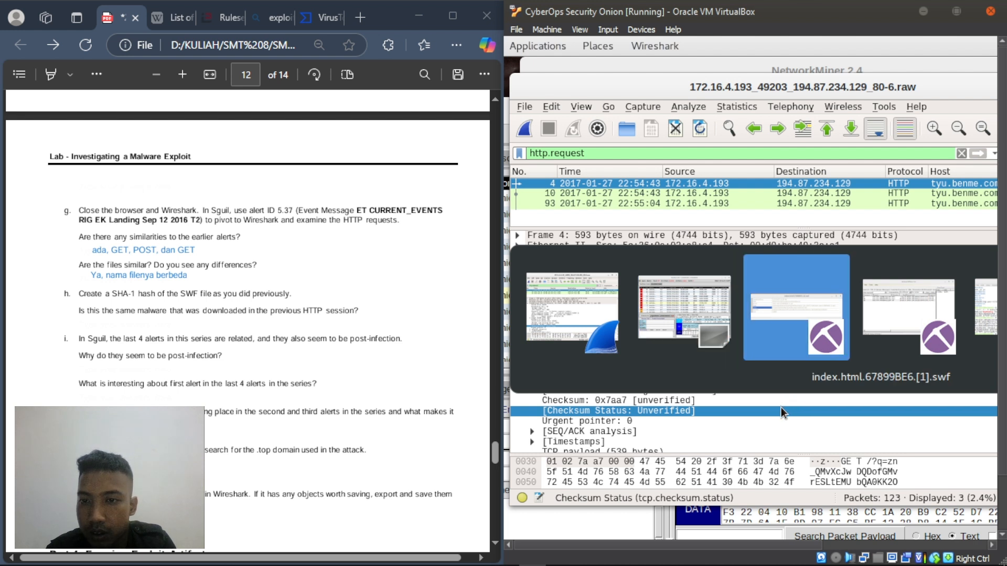
key("alt+shift+Tab")
key("alt+shift+Tab")
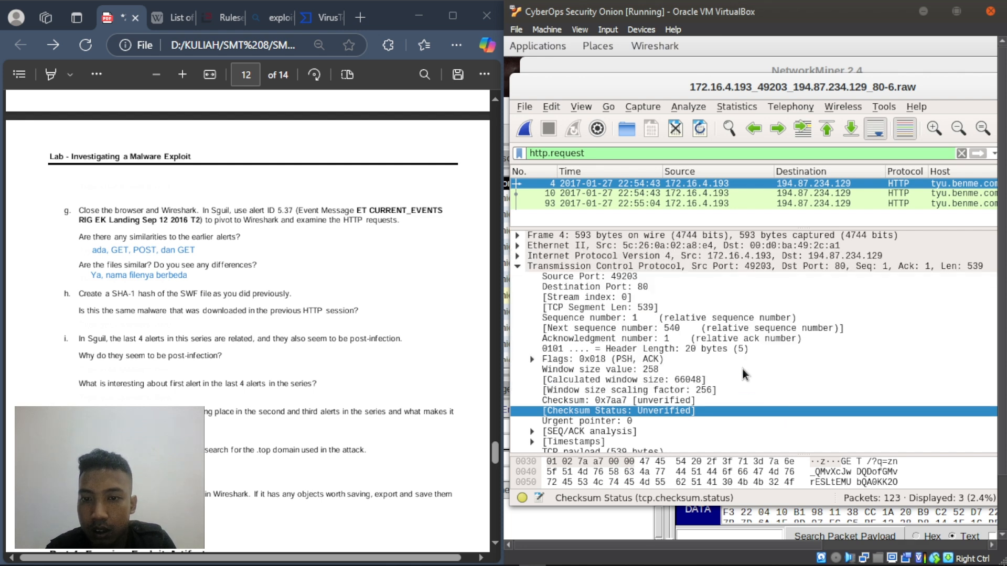
key("alt+Tab")
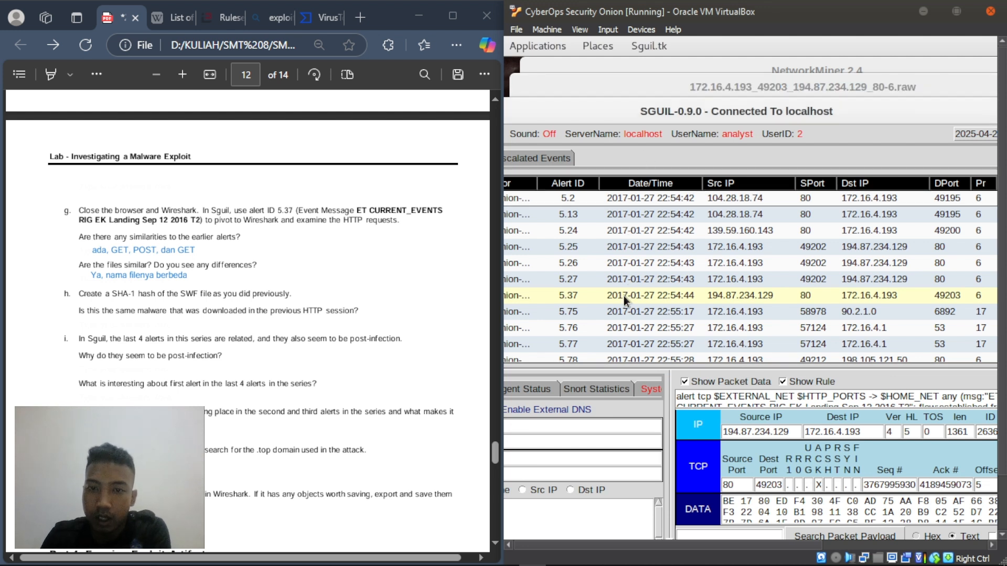
- Pivot alert 5.37 into NetworkMiner and acknowledge the raw-file location notice
right_click(573, 292)
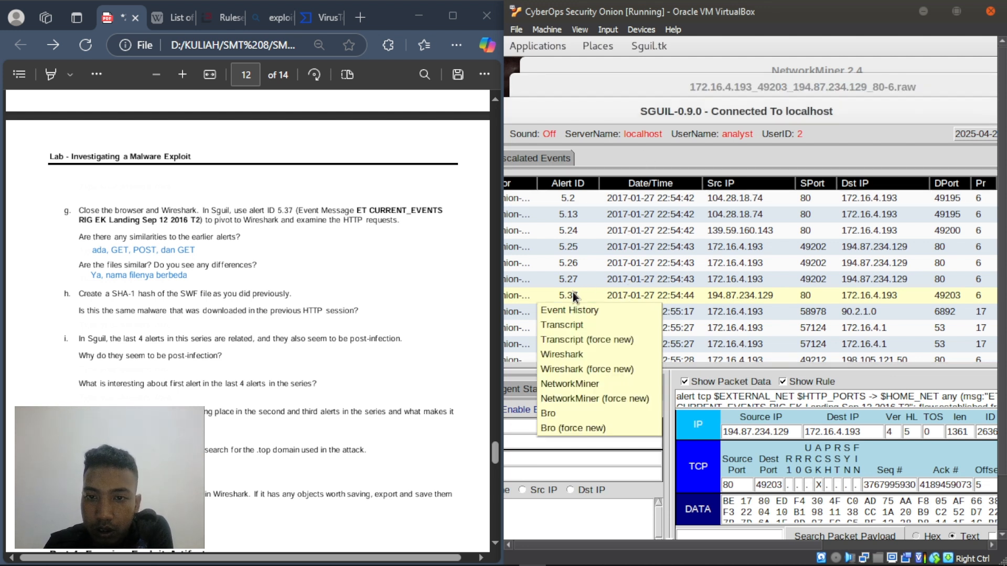
left_click(599, 383)
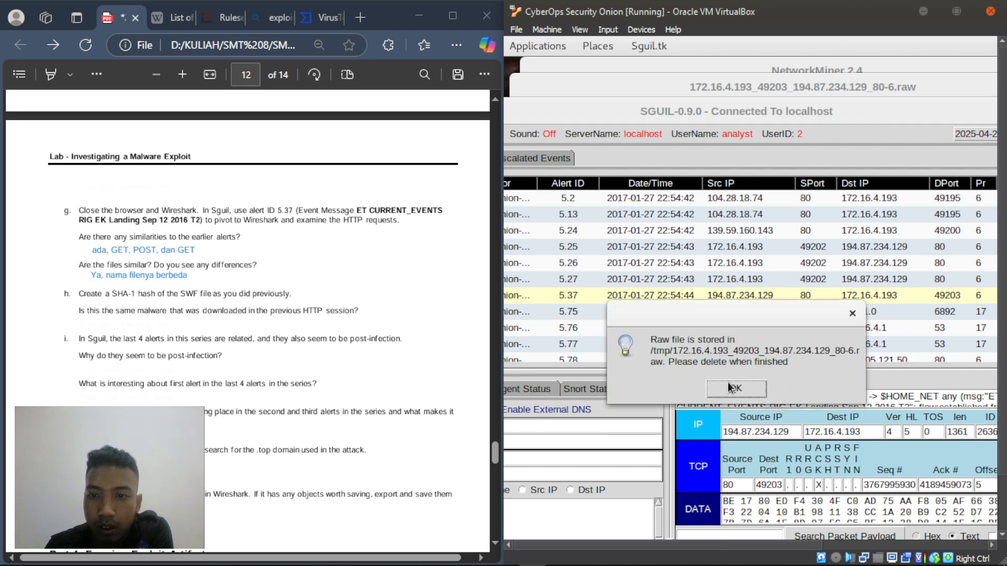
left_click(729, 385)
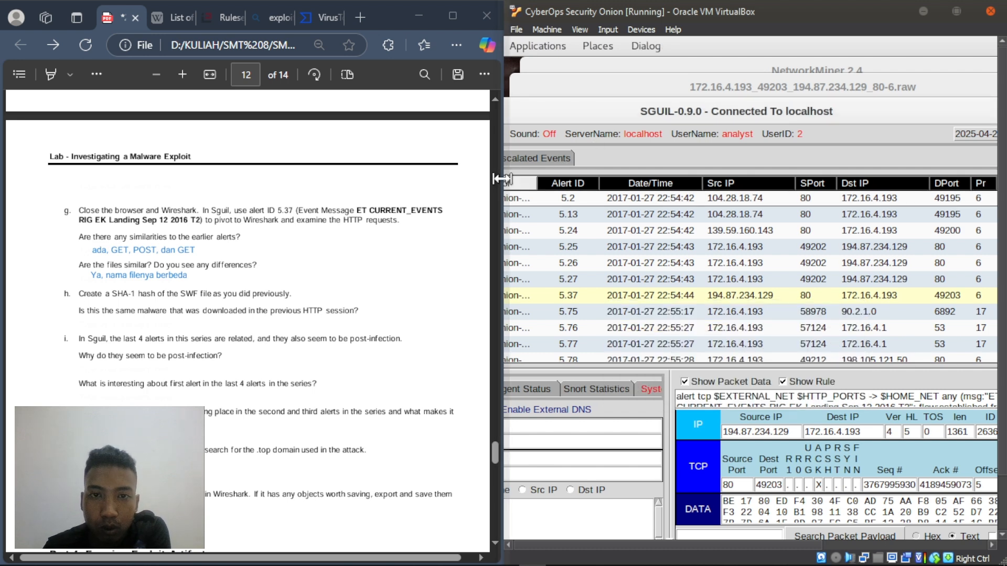
left_click_drag(504, 179, 430, 178)
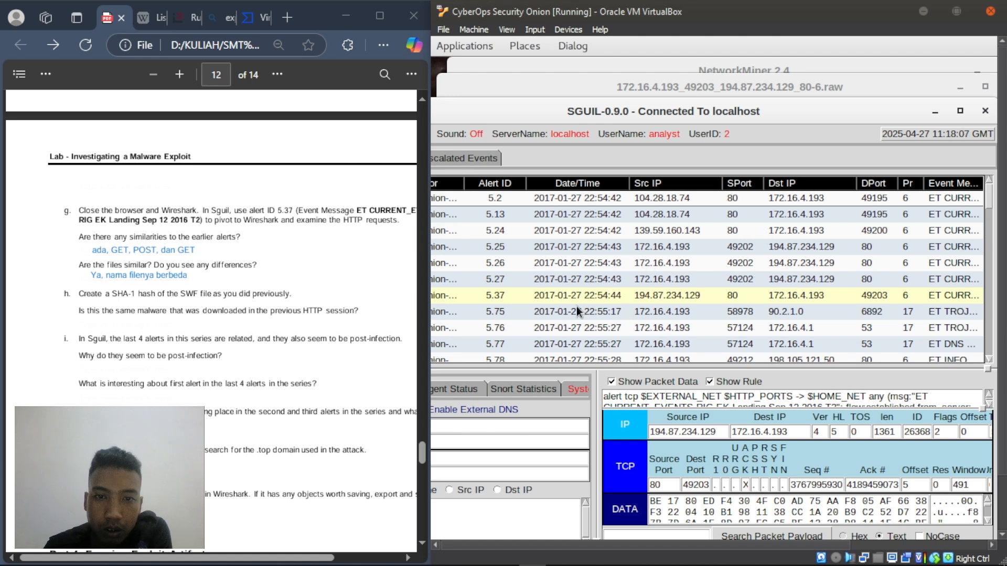
mouse_move(699, 564)
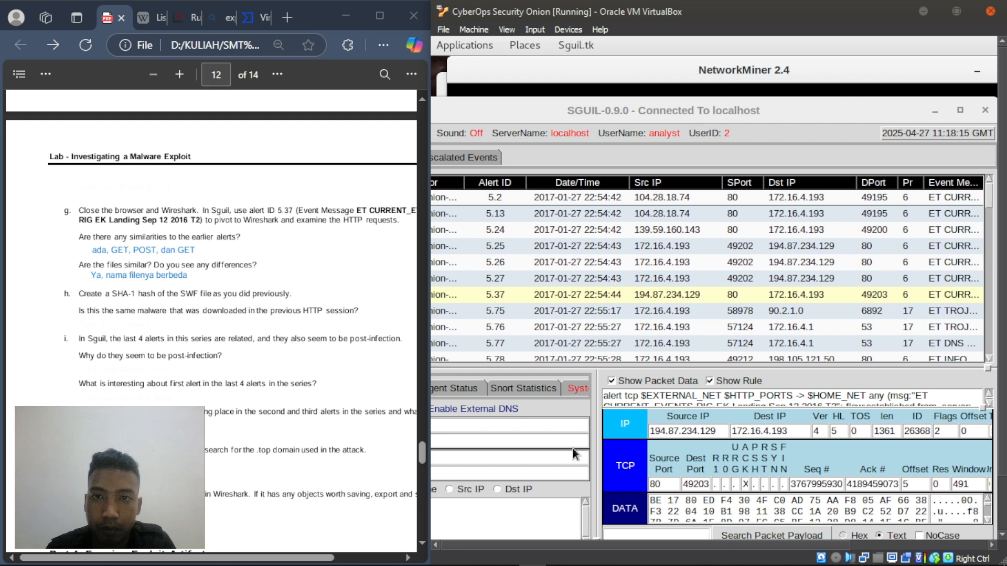
- In NetworkMiner's extracted files, calculate the hashes of the swf file from row 93
left_click(687, 68)
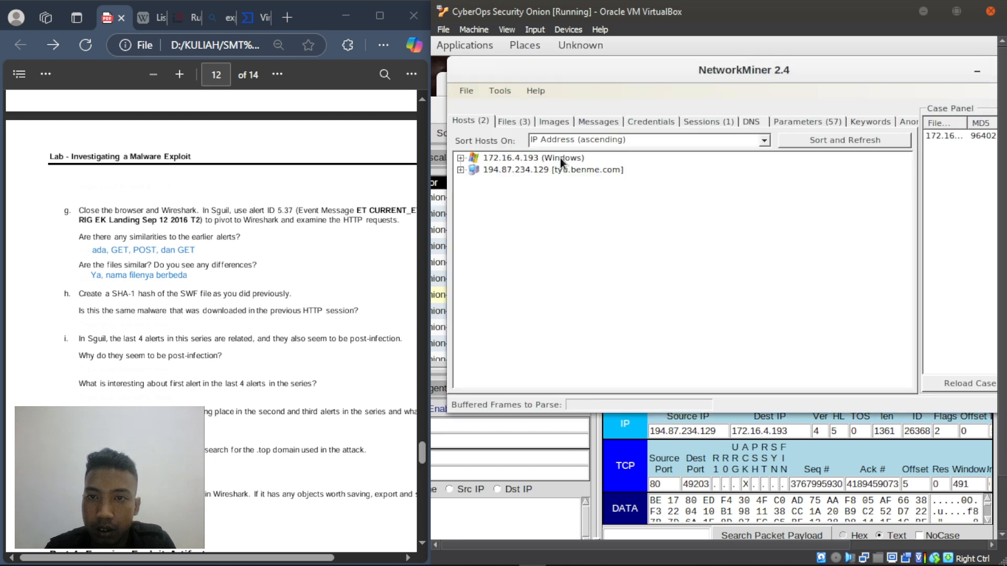
left_click(512, 121)
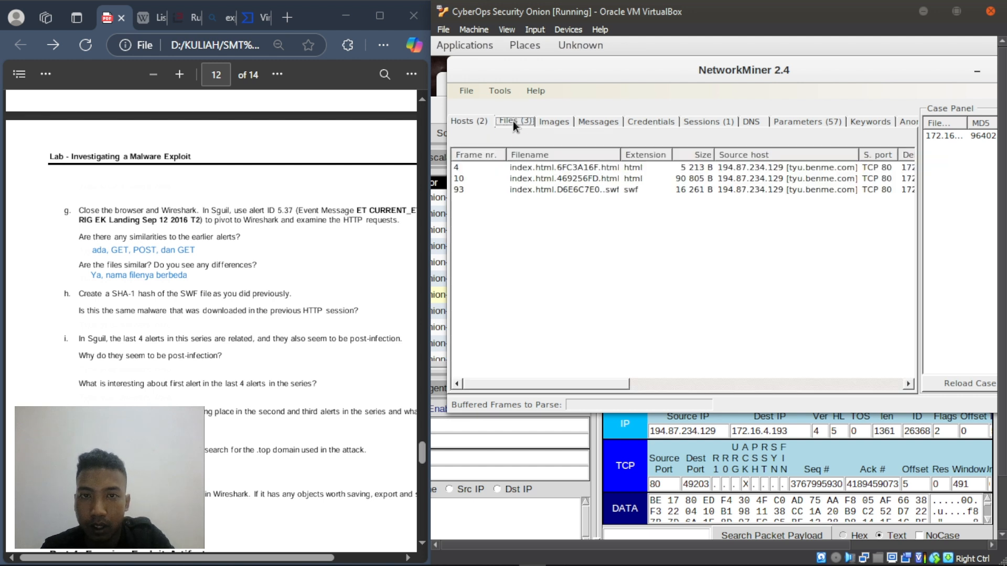
right_click(541, 191)
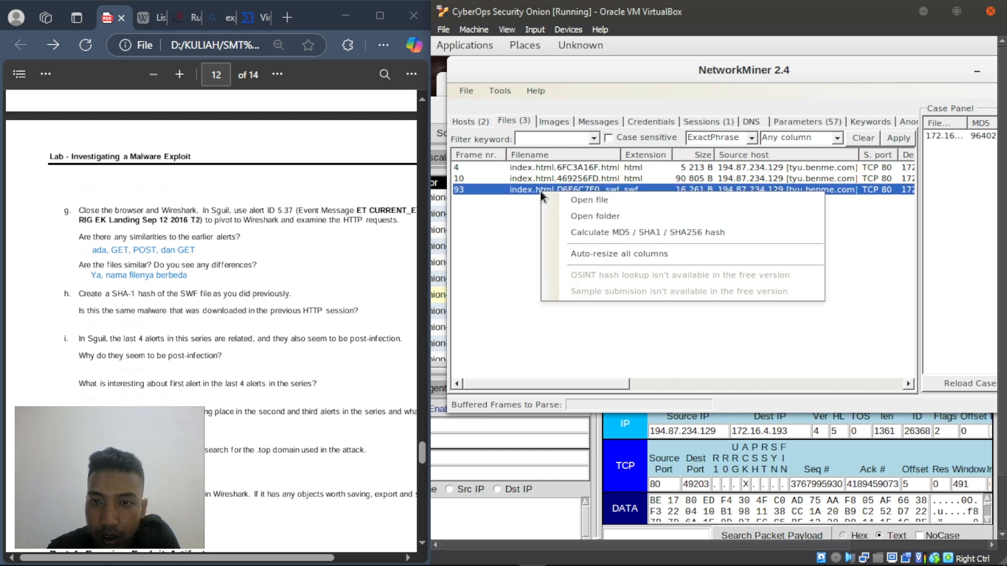
left_click(540, 330)
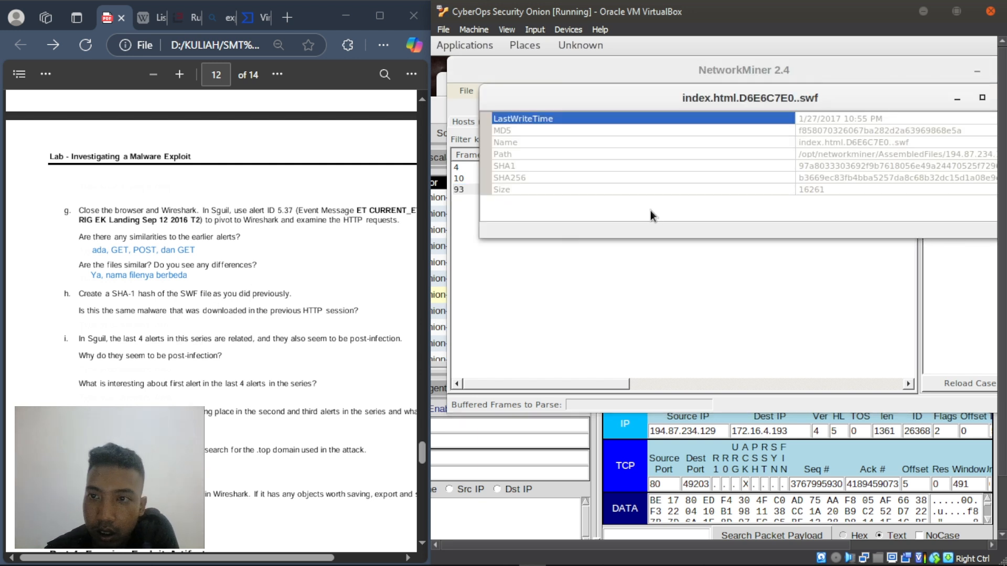
left_click_drag(577, 89, 502, 101)
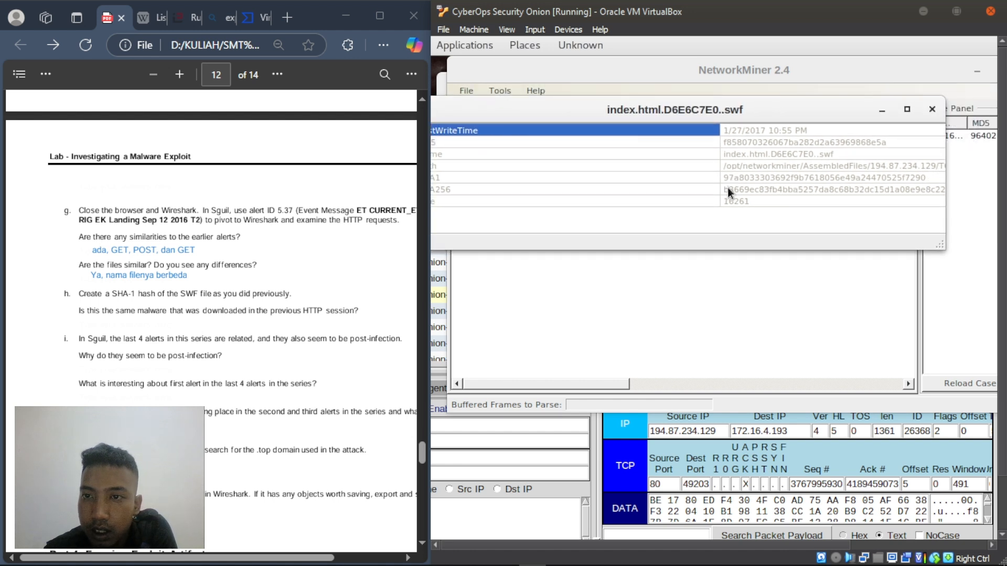
- Place the terminal's sha1sum result 97a80333…7290 beside NetworkMiner's SWF details to compare hashes
left_click(221, 322)
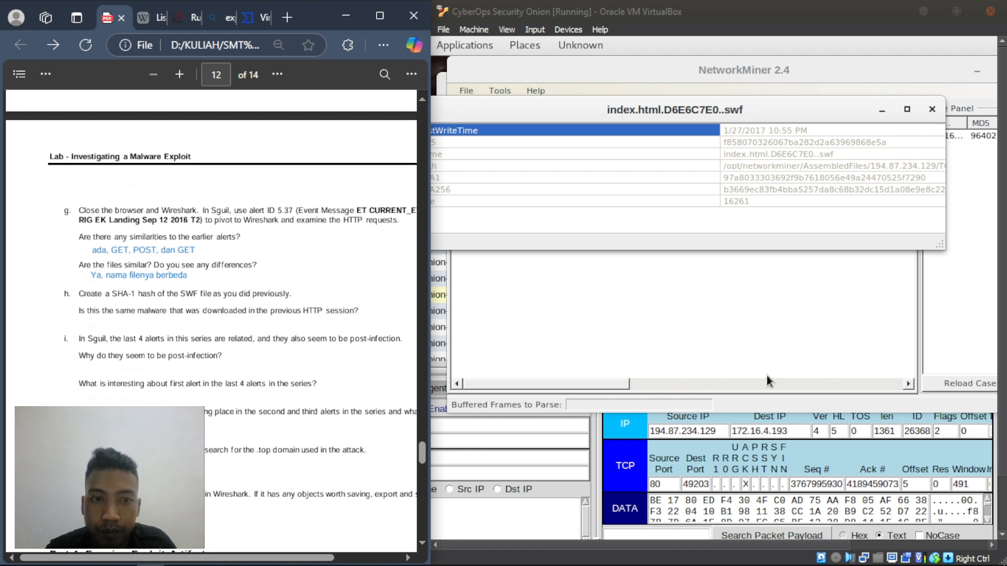
left_click(721, 354)
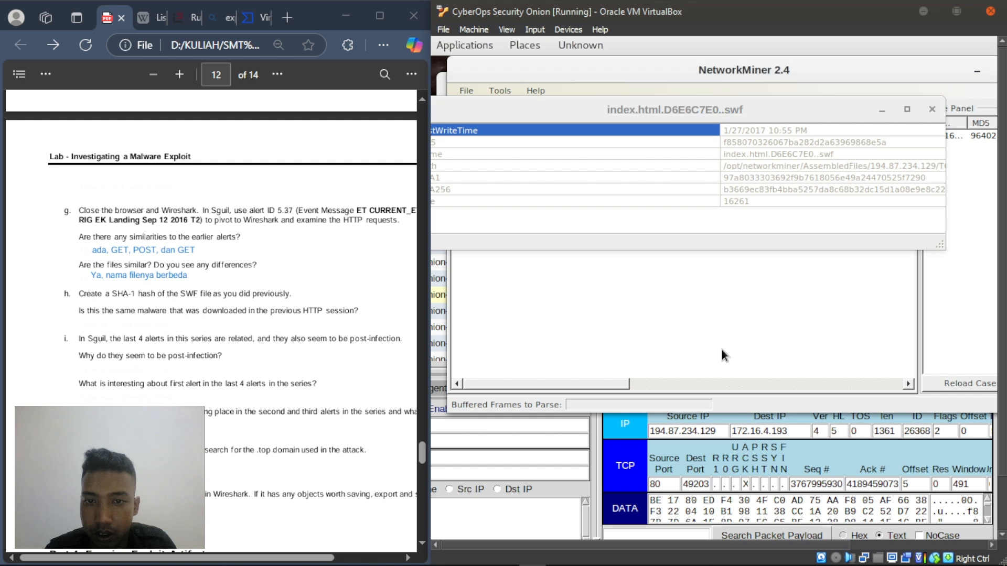
key("alt+Tab")
key("Tab")
key("Tab")
key("Tab")
key("Tab")
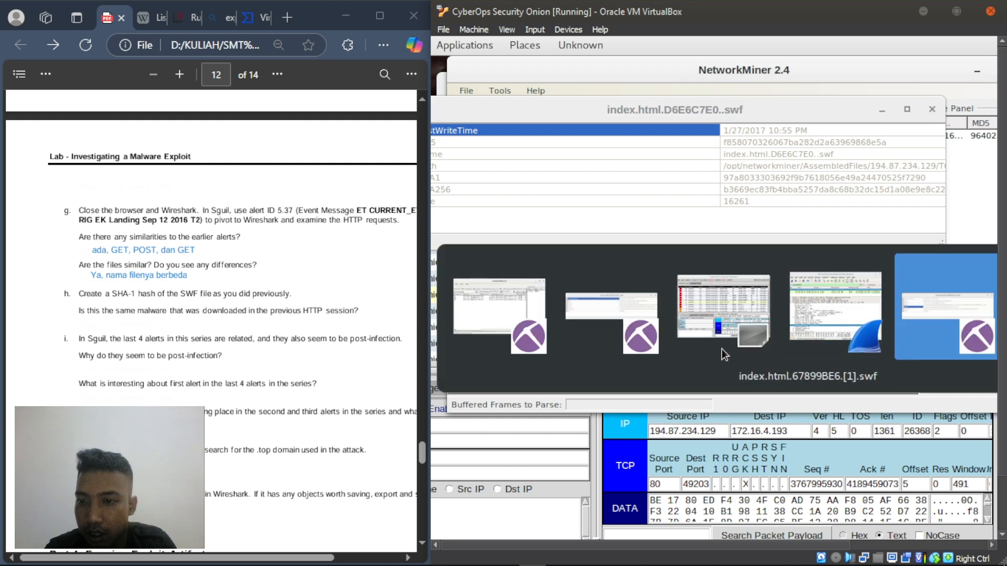
key("Tab")
key("Tab")
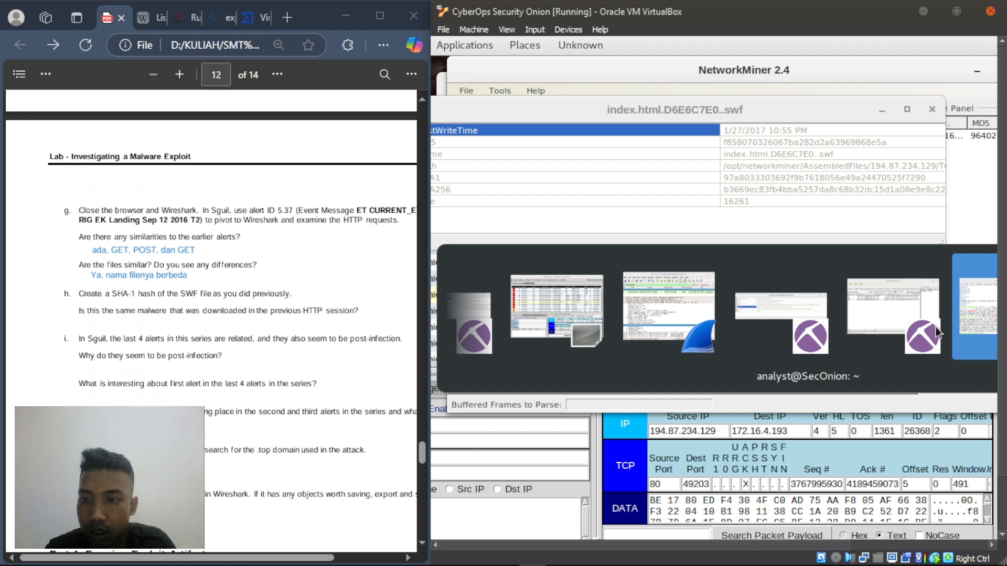
left_click_drag(624, 258, 726, 242)
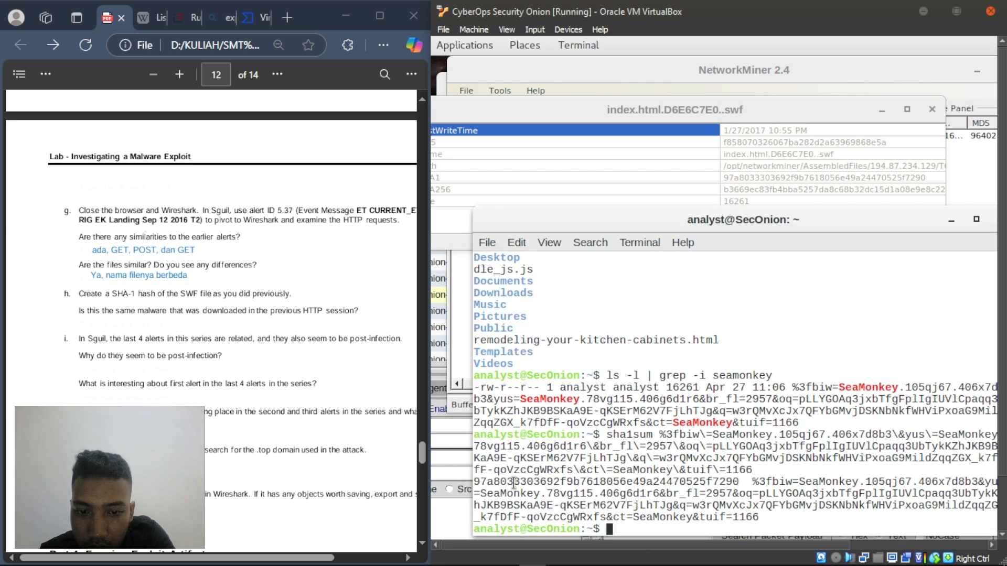
- Select the SeaMonkey file's SHA-1 hash and answer question h with 'Ya, sama' in the PDF
left_click_drag(474, 481, 737, 480)
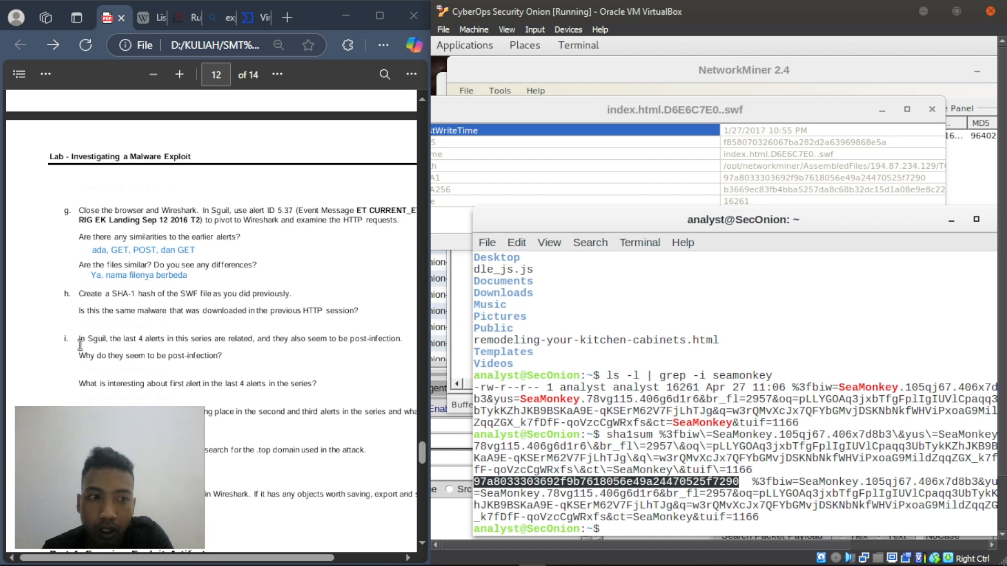
right_click(83, 316)
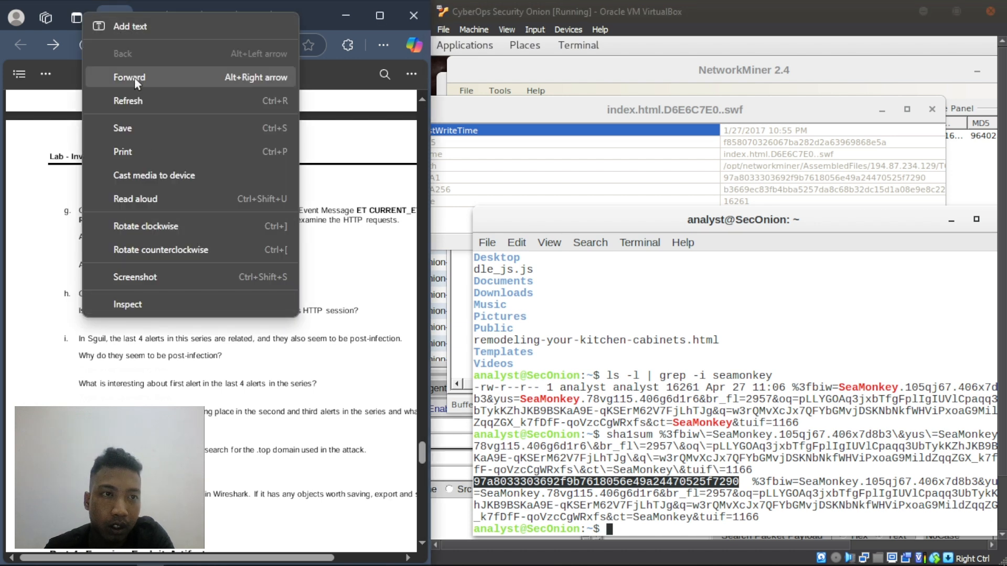
left_click(139, 23)
type("Ya, sama")
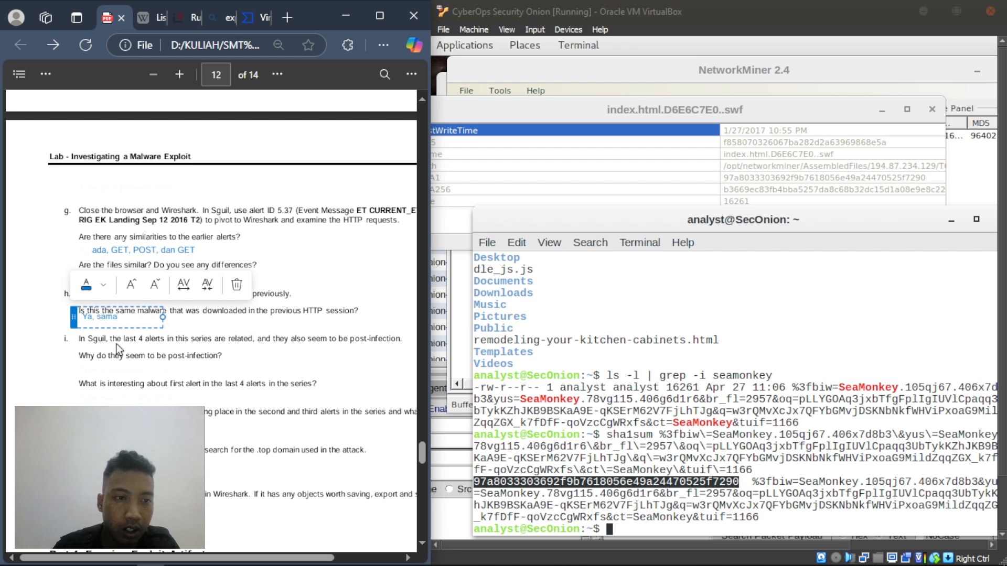
left_click(180, 333)
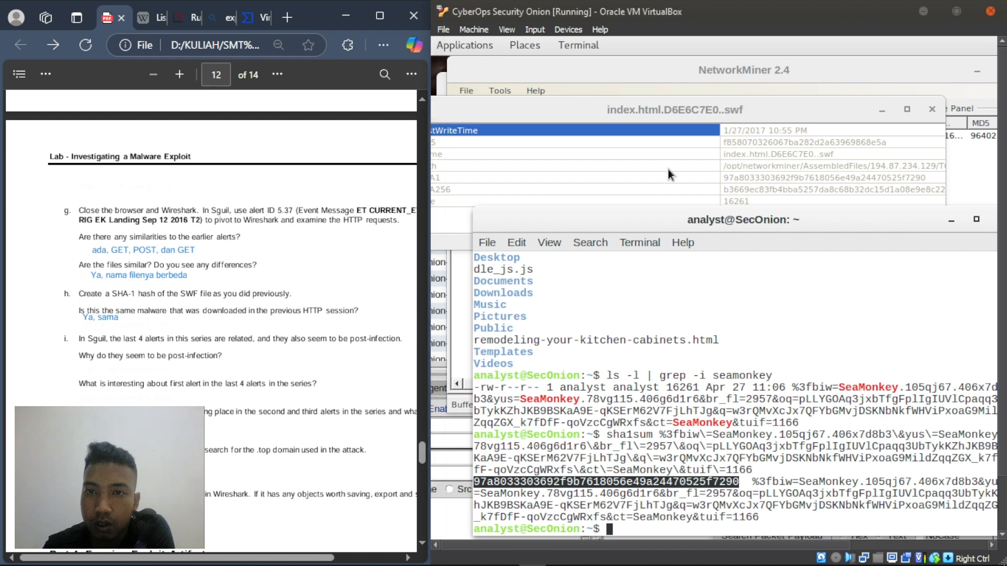
left_click(971, 114)
- Close the swf file details and move NetworkMiner and the terminal aside to raise Sguil
left_click(930, 110)
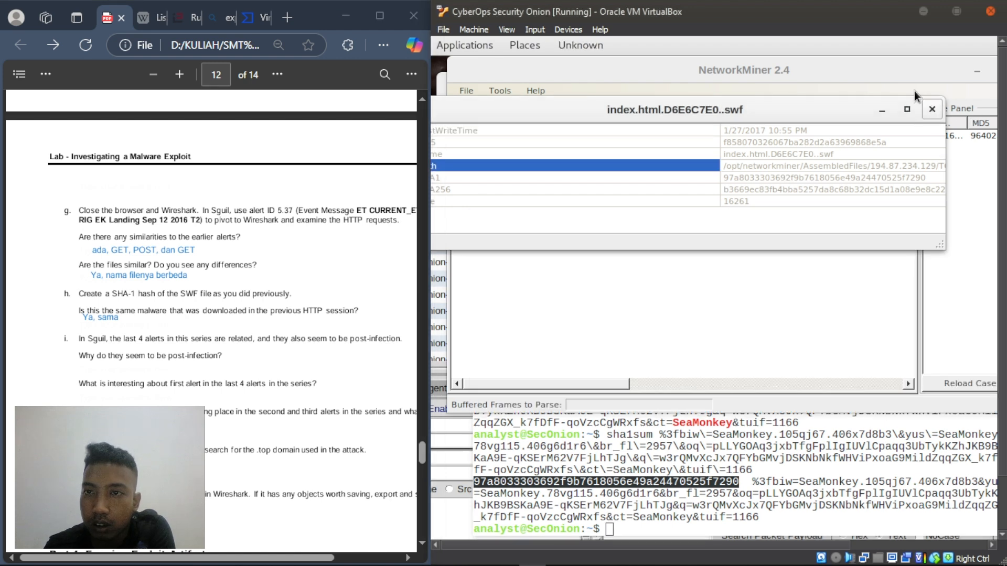
left_click_drag(858, 69, 714, 100)
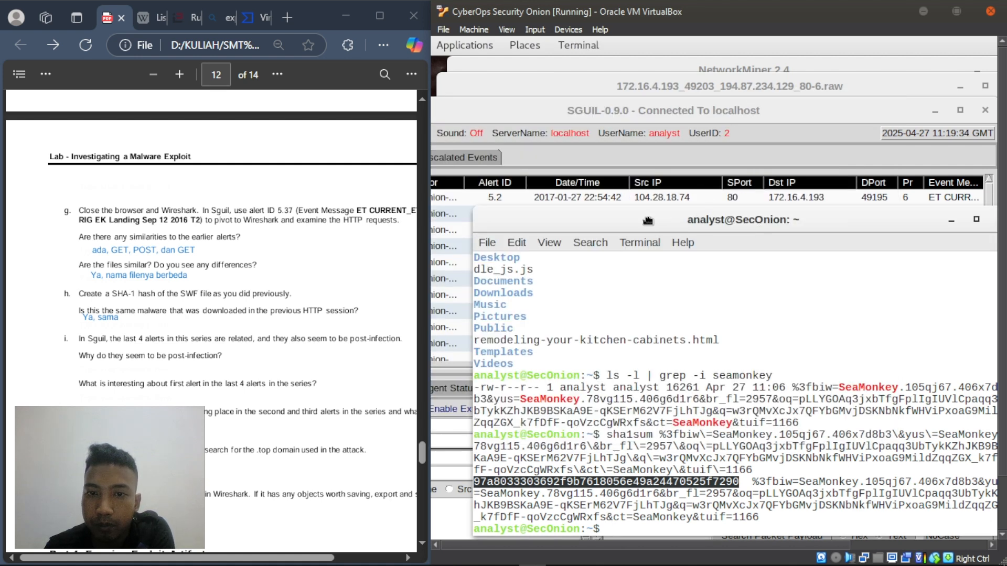
left_click_drag(657, 235, 674, 214)
left_click_drag(557, 111, 589, 77)
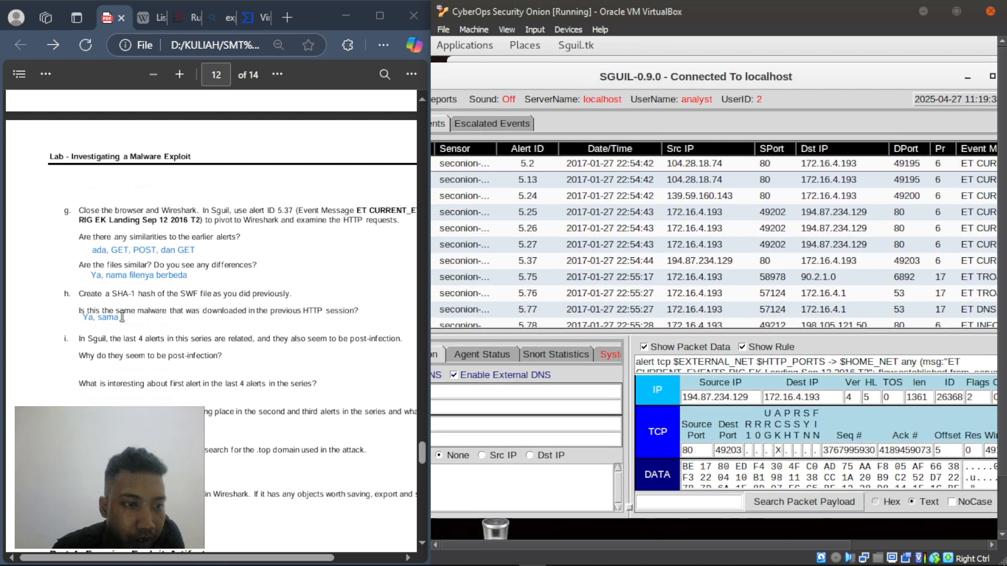
- Read question i in the PDF, highlighting 'the last 4 alerts' and 'Why do they seem to be post-infection?'
scroll(109, 343, "down", 1)
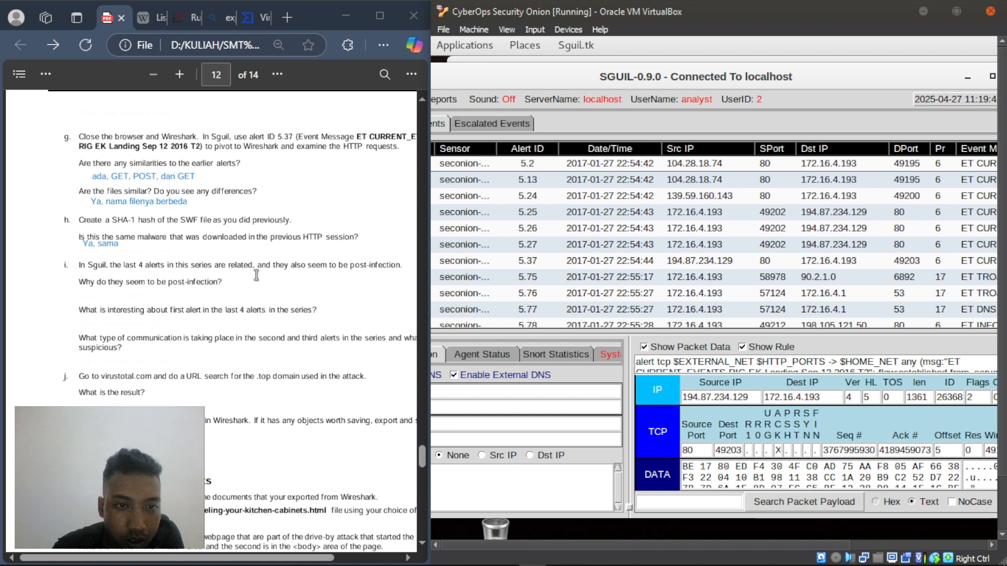
right_click(135, 293)
left_click(310, 293)
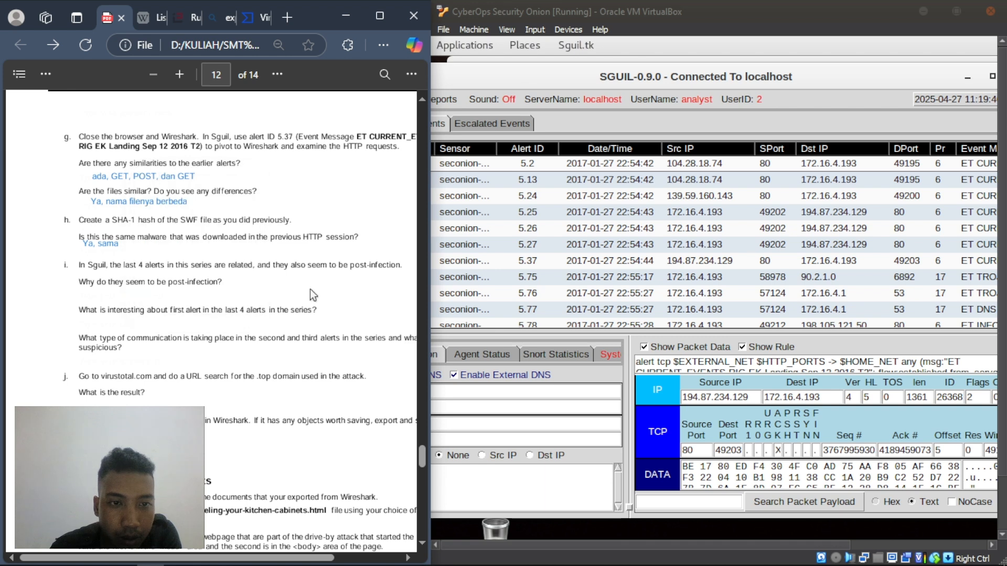
scroll(616, 225, "down", 2)
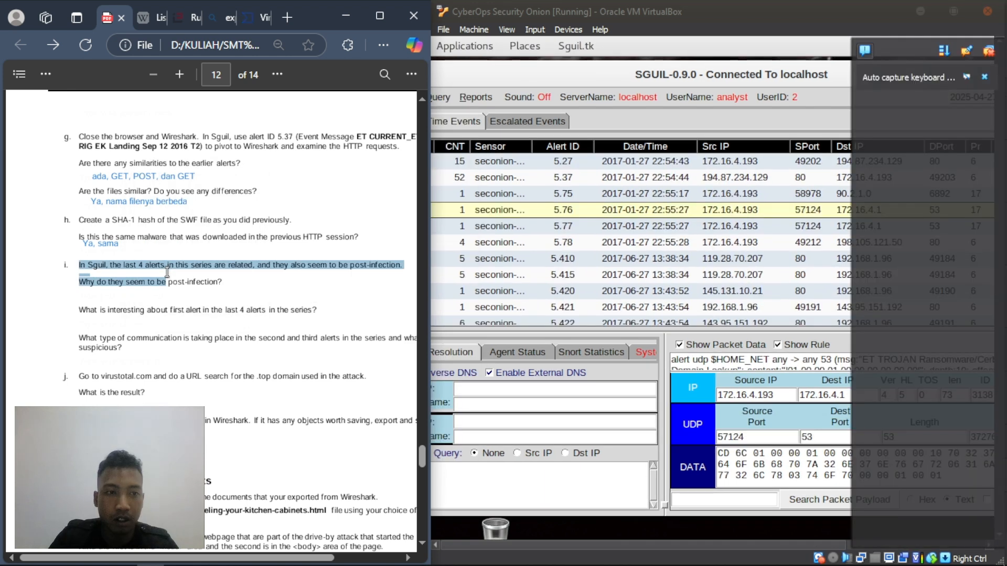
left_click_drag(167, 274, 212, 275)
left_click(149, 305)
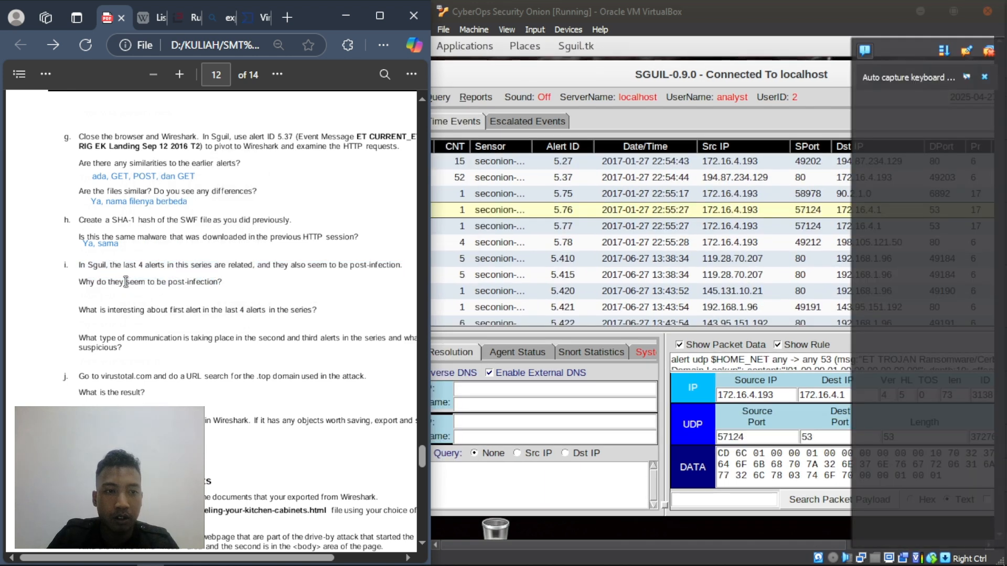
left_click_drag(112, 264, 166, 265)
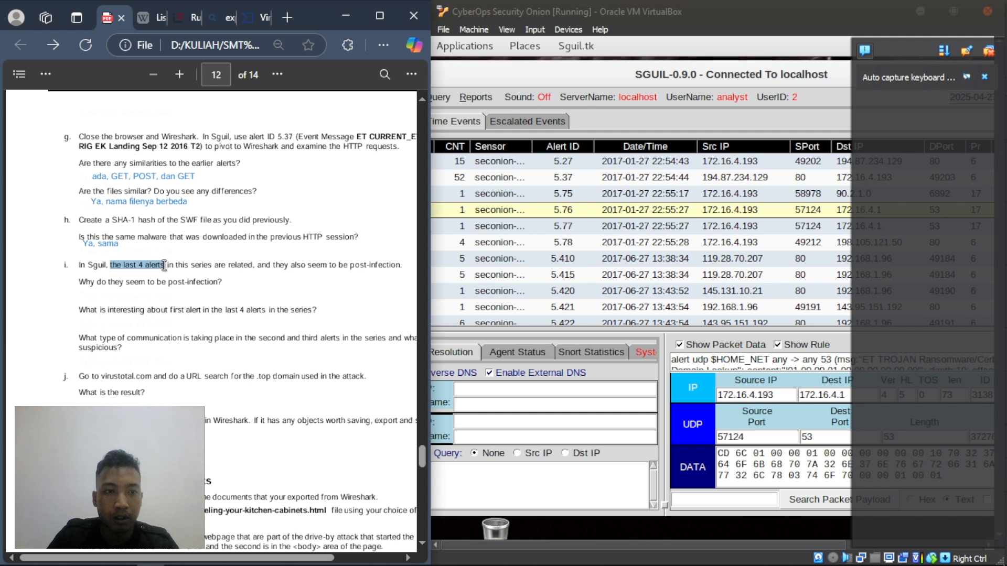
left_click(158, 289)
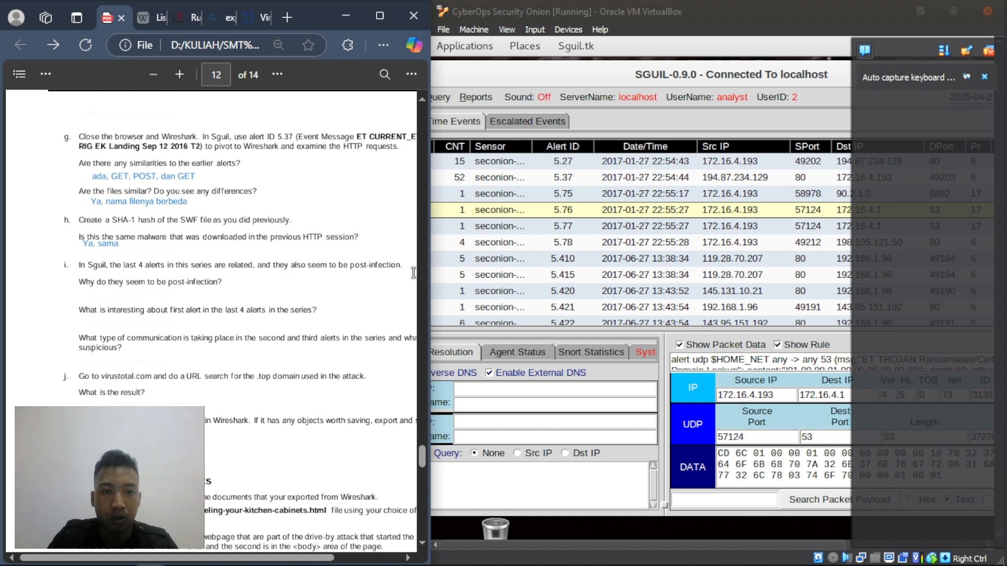
left_click_drag(84, 285, 223, 286)
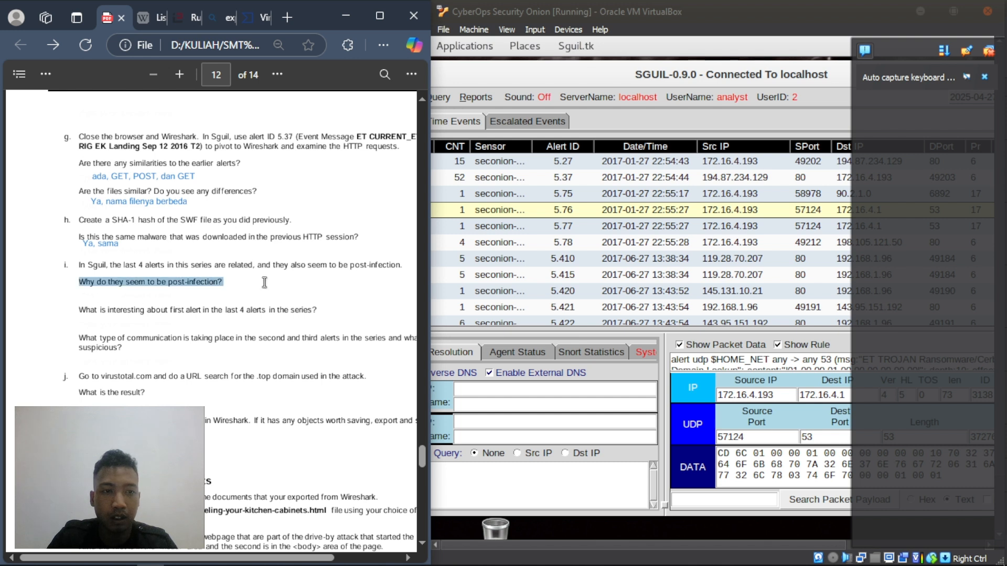
left_click(188, 298)
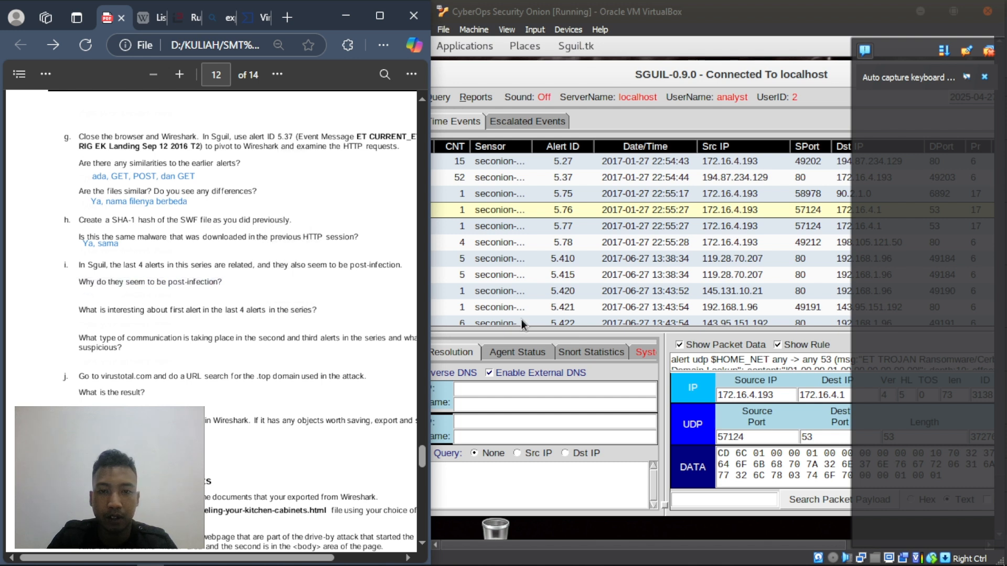
- Dismiss the VirtualBox keyboard capture notification so Sguil's alert console shows fully
left_click(579, 46)
left_click(639, 41)
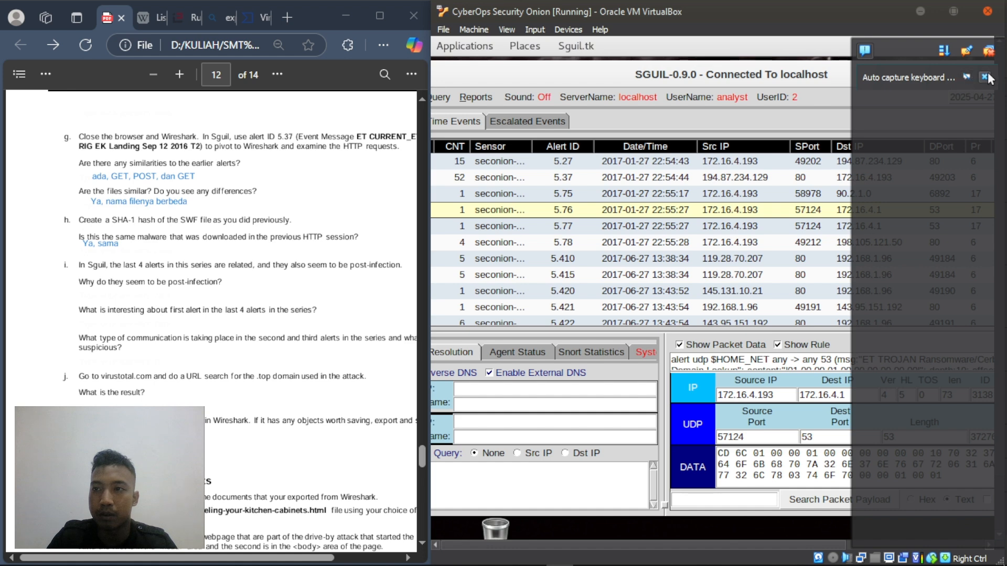
left_click(985, 77)
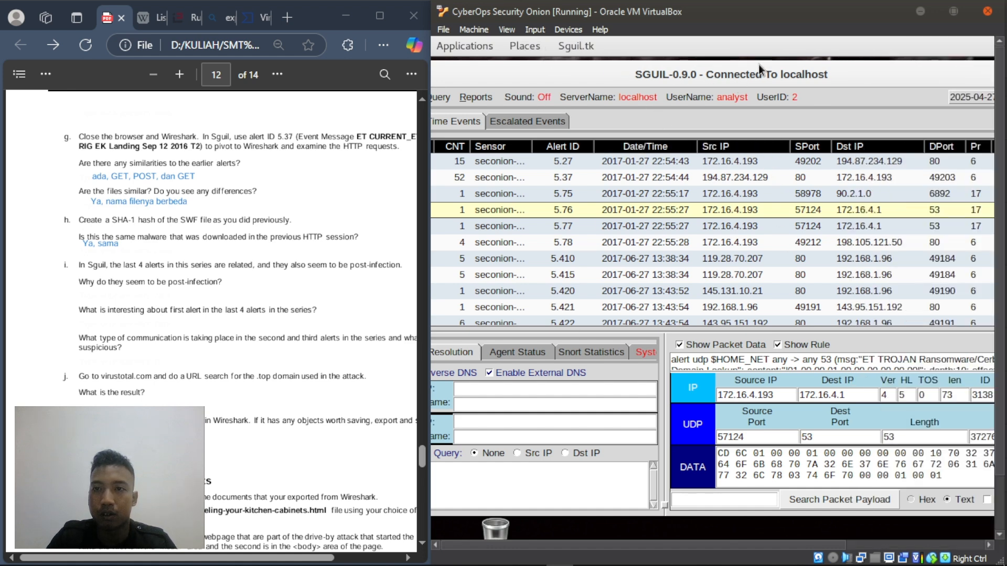
- Select alert 5.78 (172.16.4.193 to 198.105.121.50) and scroll its rule down to the file path
left_click_drag(595, 68, 661, 67)
scroll(717, 257, "down", 5)
scroll(711, 261, "up", 5)
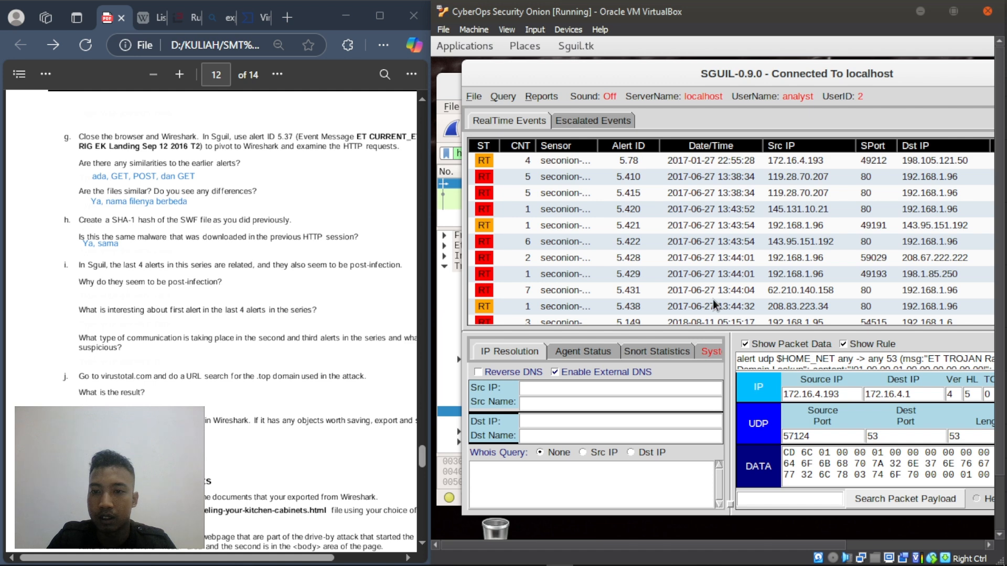
scroll(718, 267, "up", 2)
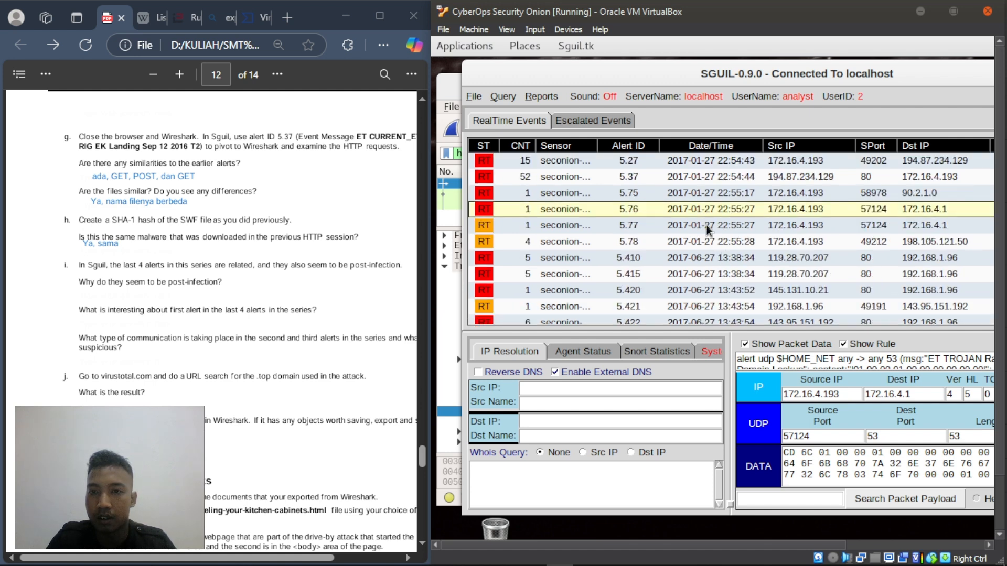
left_click(709, 242)
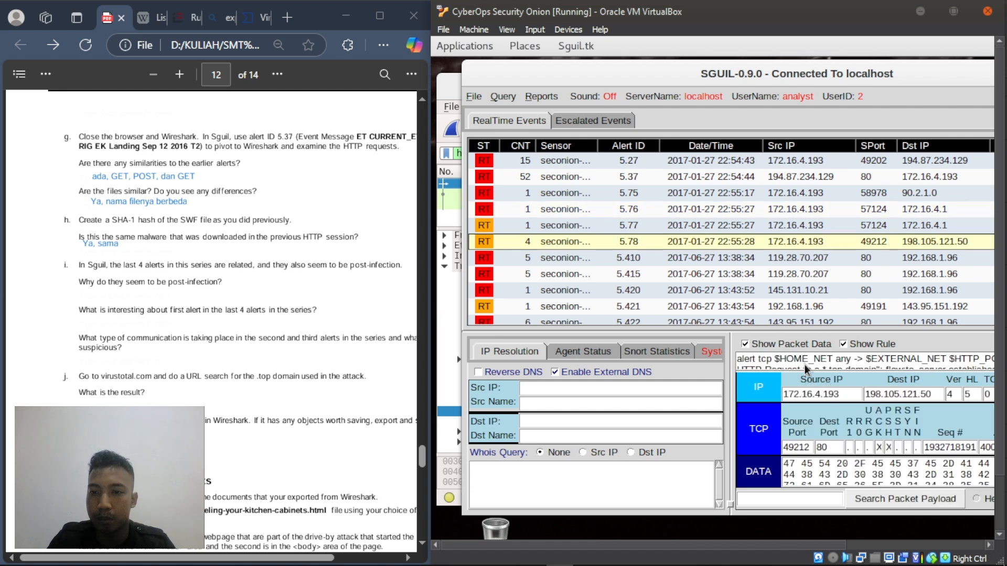
scroll(834, 366, "down", 2)
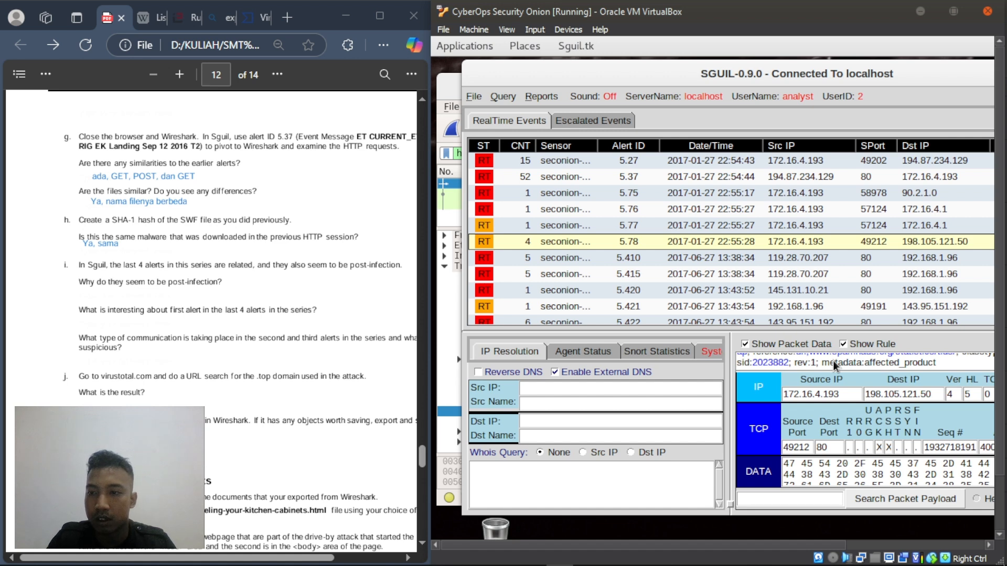
scroll(834, 366, "down", 1)
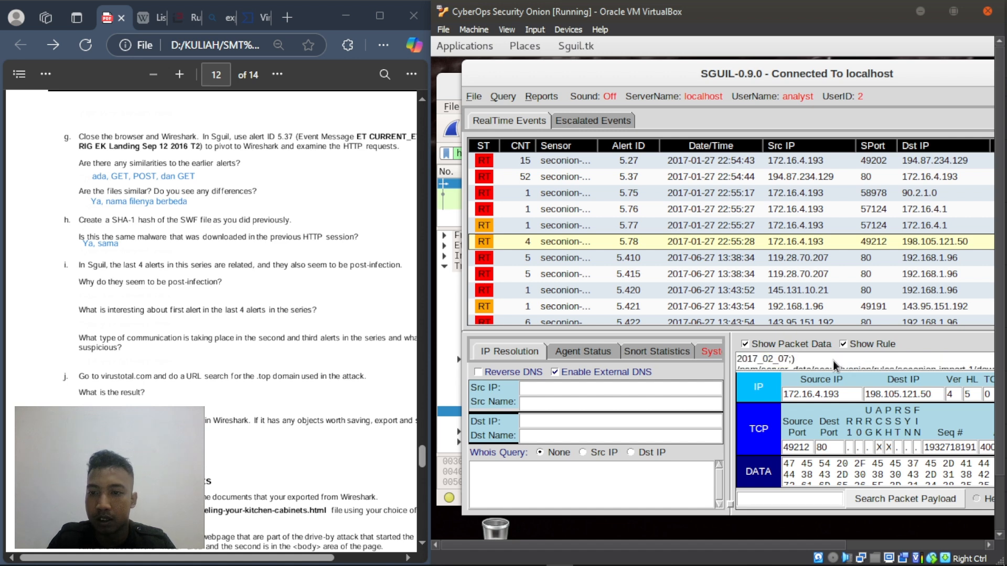
scroll(834, 365, "down", 1)
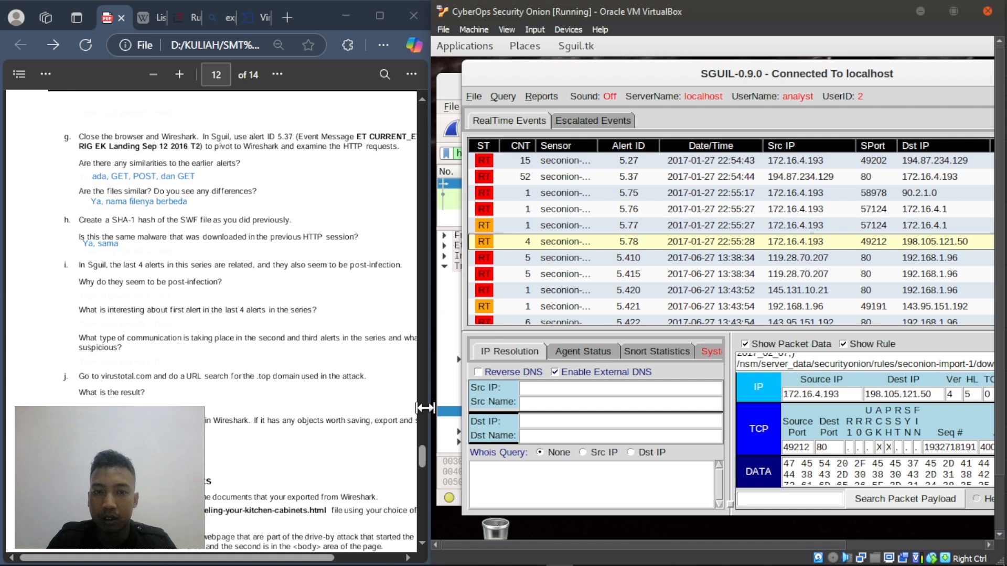
- Answer 'client dengan server malware' under the post-infection question, then load alert 5.410 in Sguil
scroll(198, 217, "up", 7)
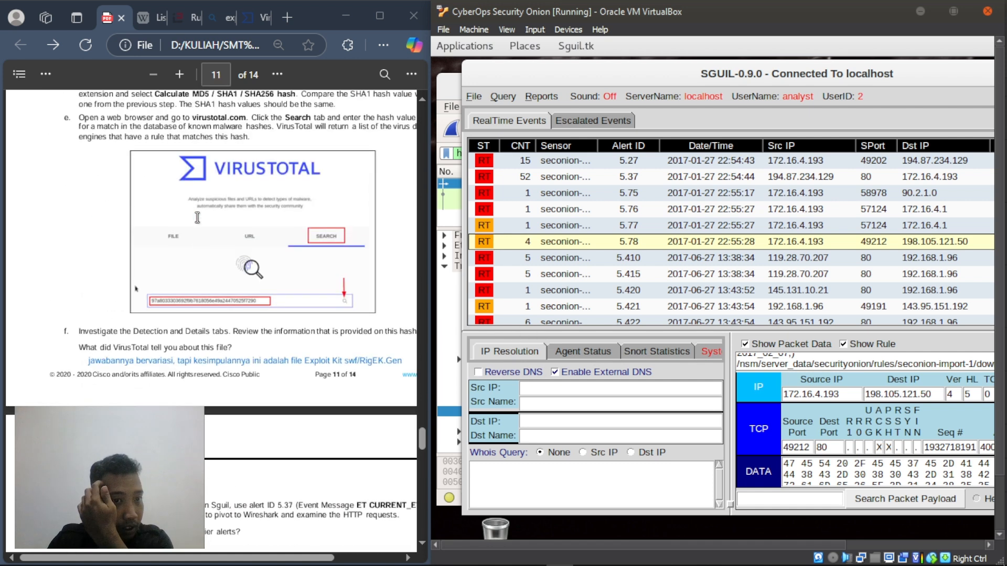
scroll(197, 217, "down", 4)
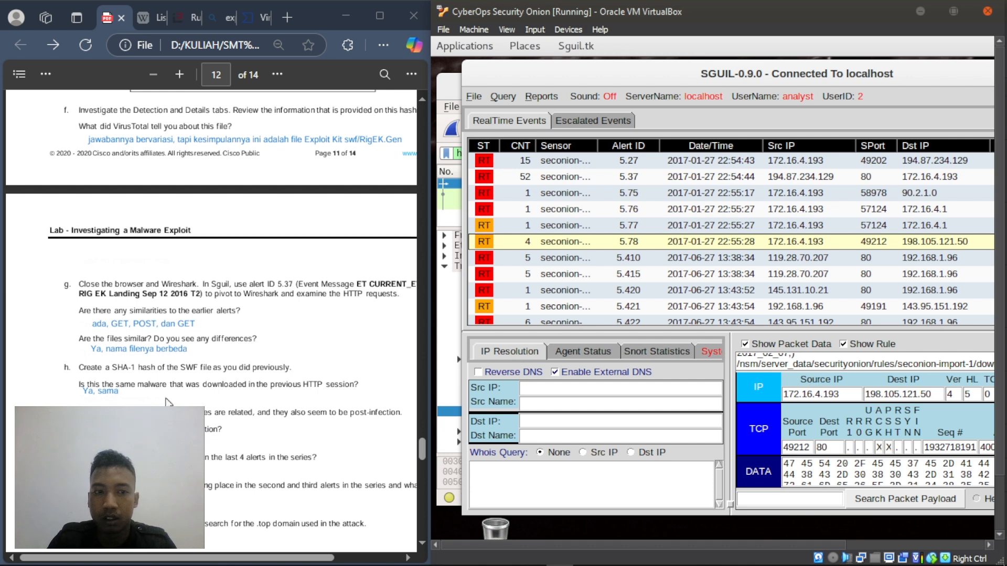
right_click(84, 455)
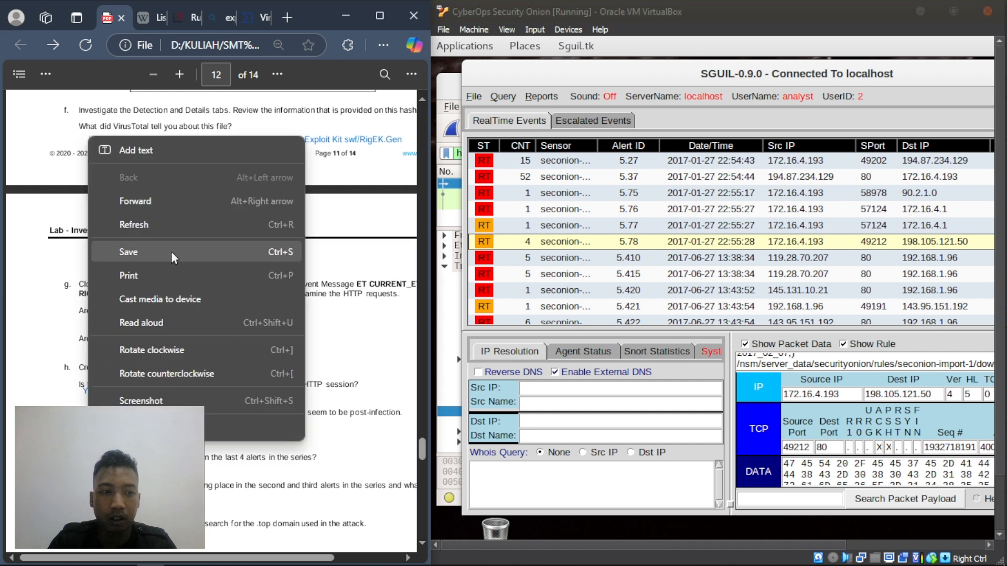
left_click(186, 156)
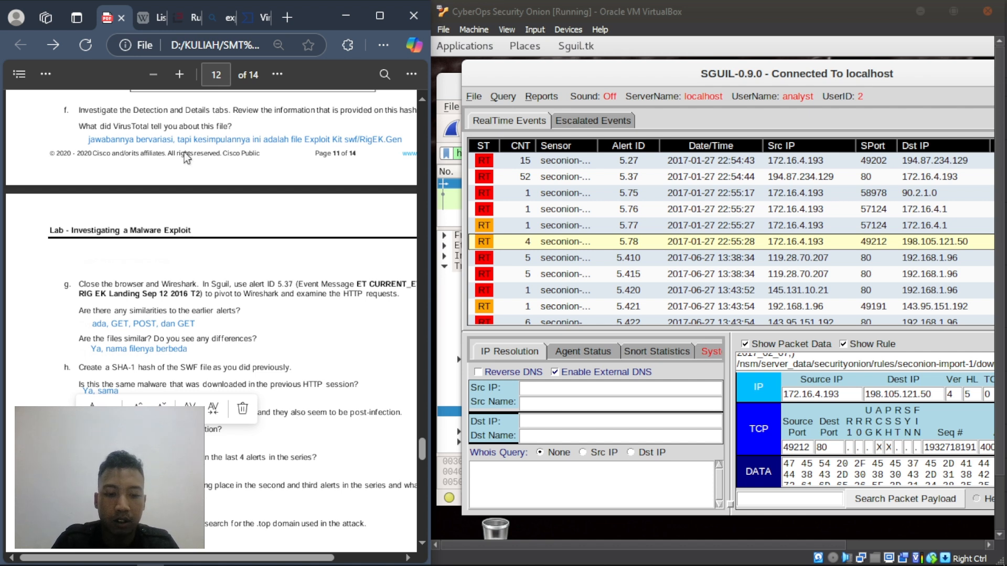
type("client dengan")
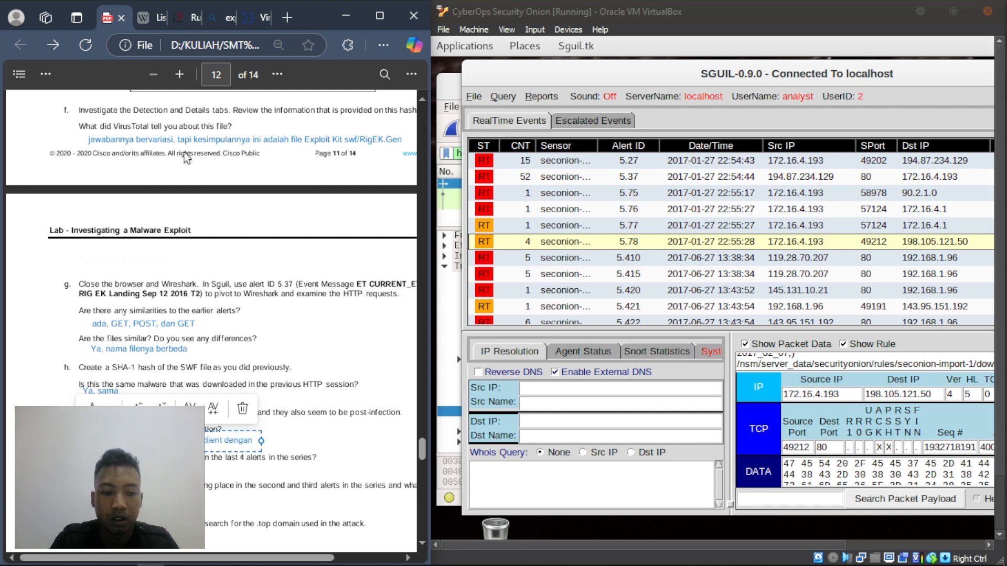
type(" server")
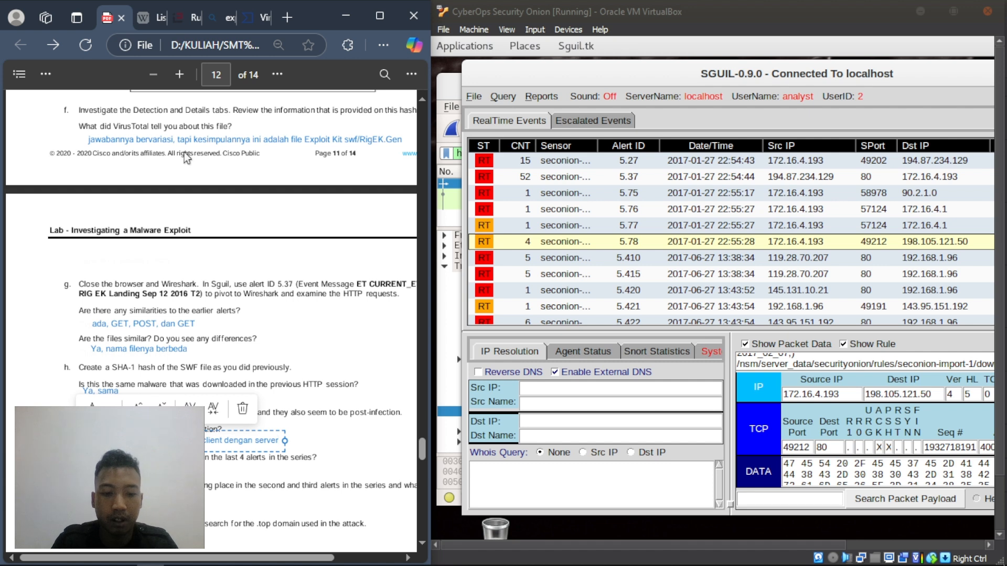
type(" malware")
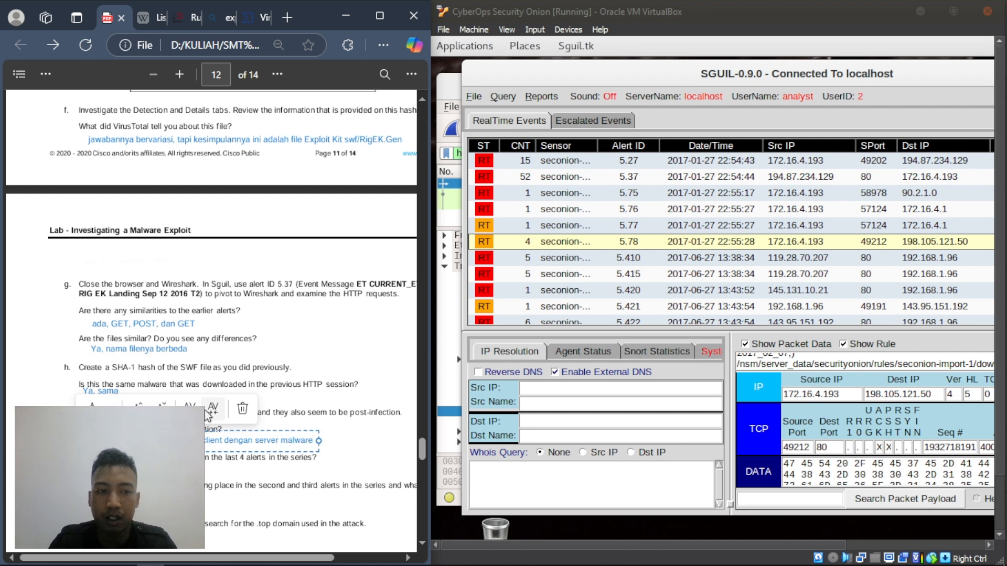
left_click(342, 455)
left_click(587, 258)
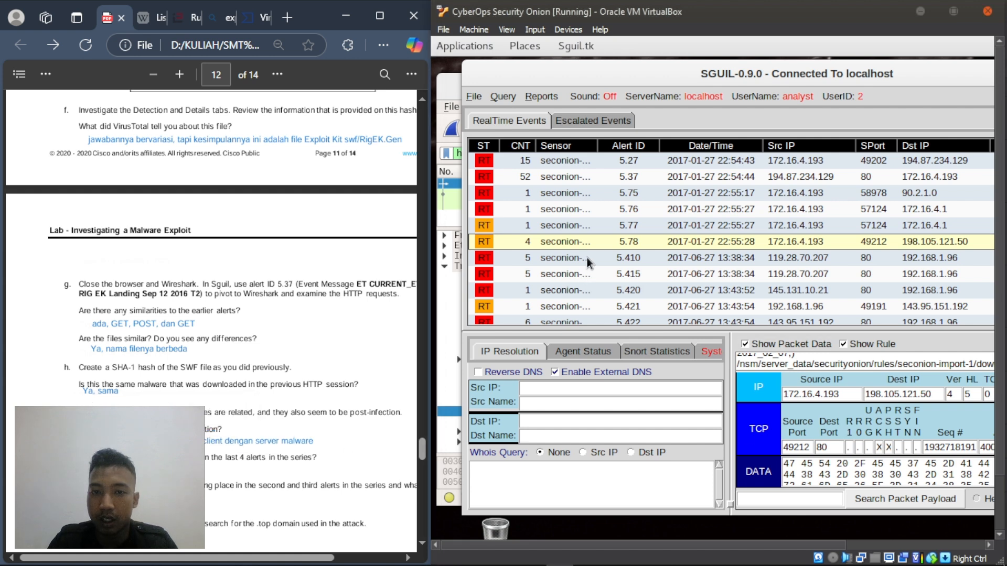
left_click(587, 258)
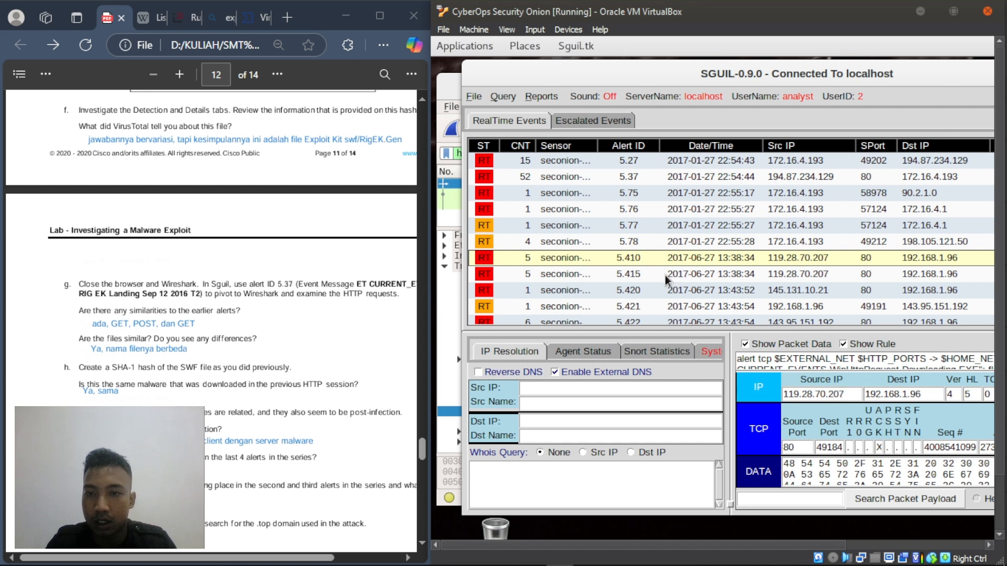
- Load the packet and rule details of alerts 5.78, 5.77 and 5.76 in turn
left_click(662, 241)
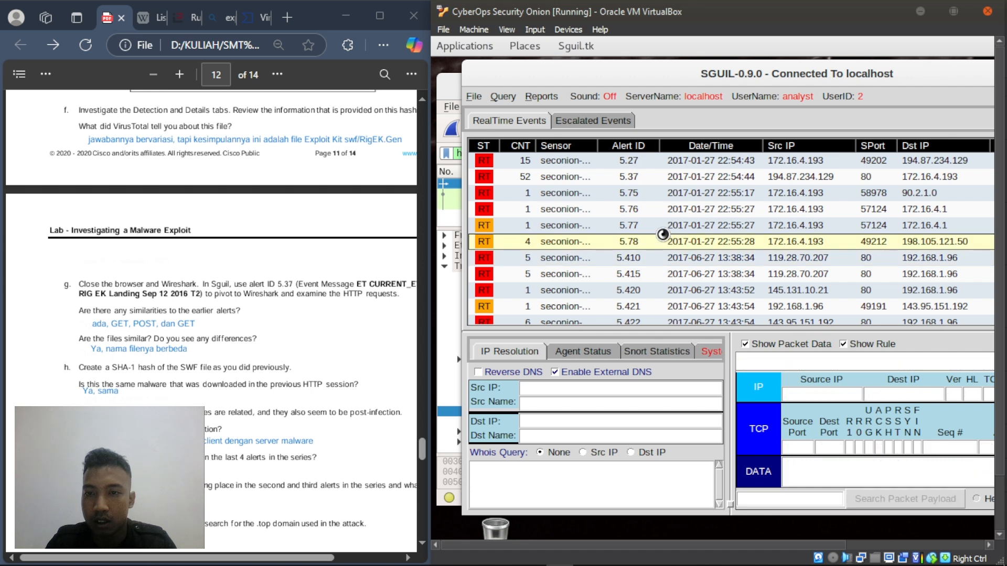
left_click(658, 226)
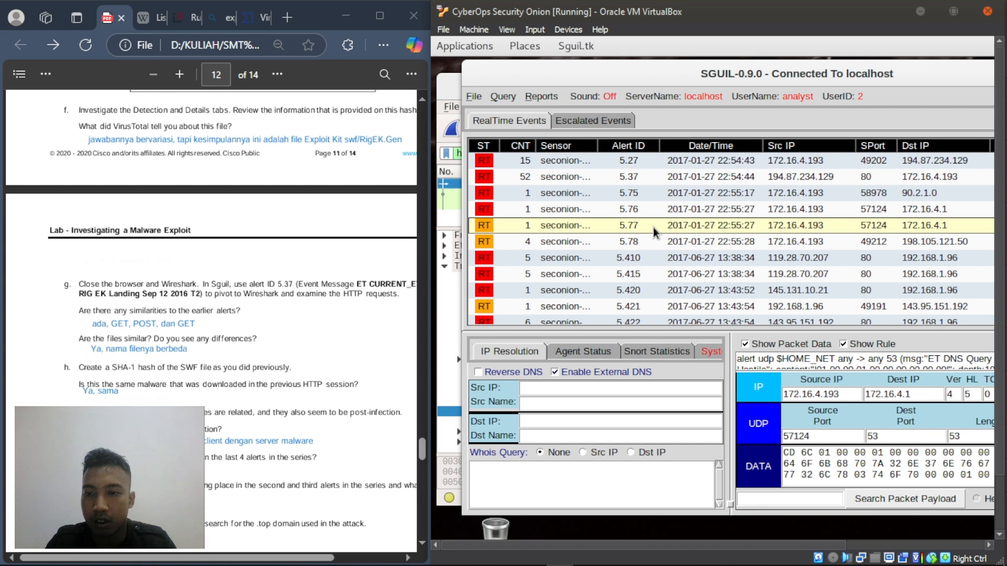
left_click(662, 210)
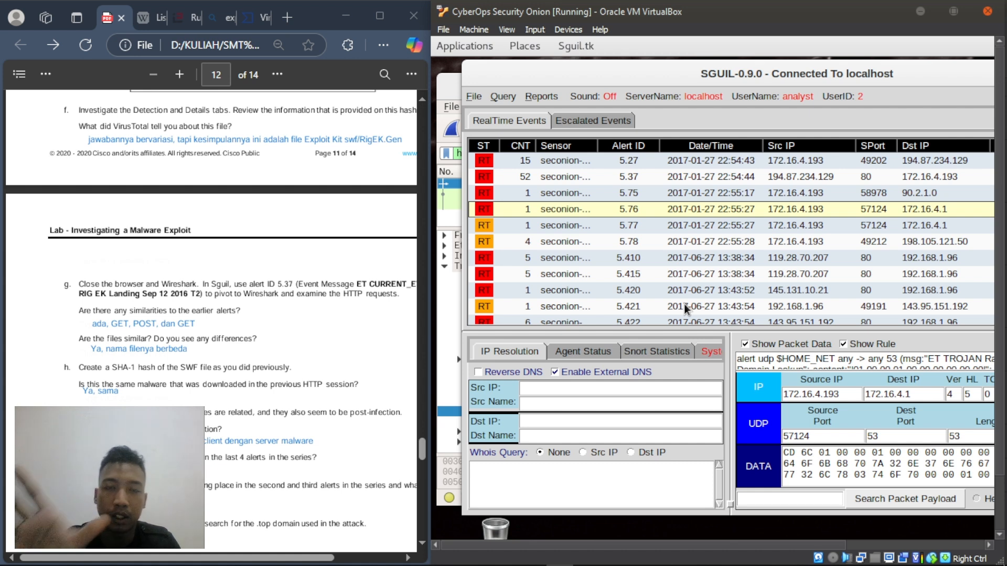
scroll(281, 382, "down", 3)
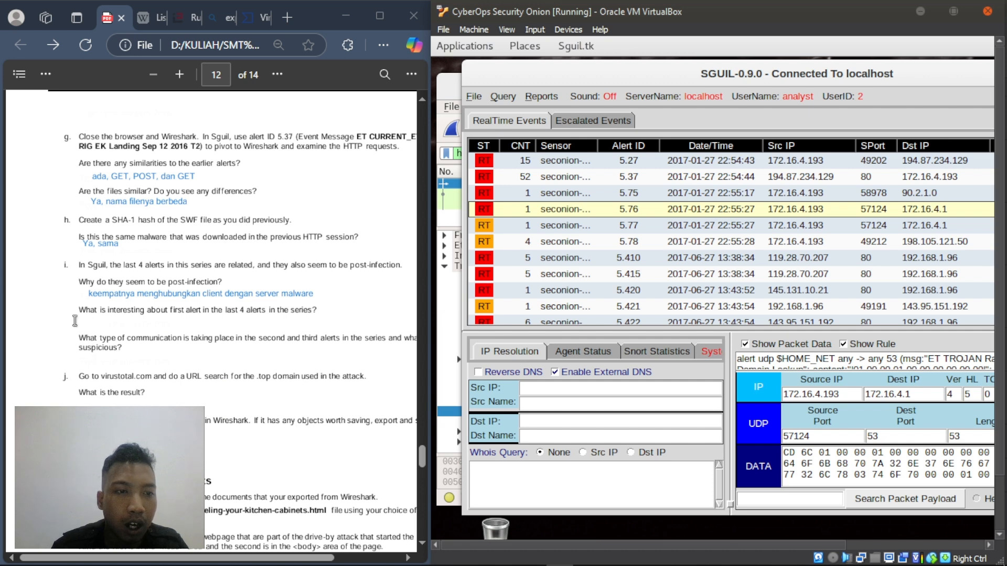
- Highlight the placeholder answer line under the question in the PDF
left_click_drag(80, 324, 213, 322)
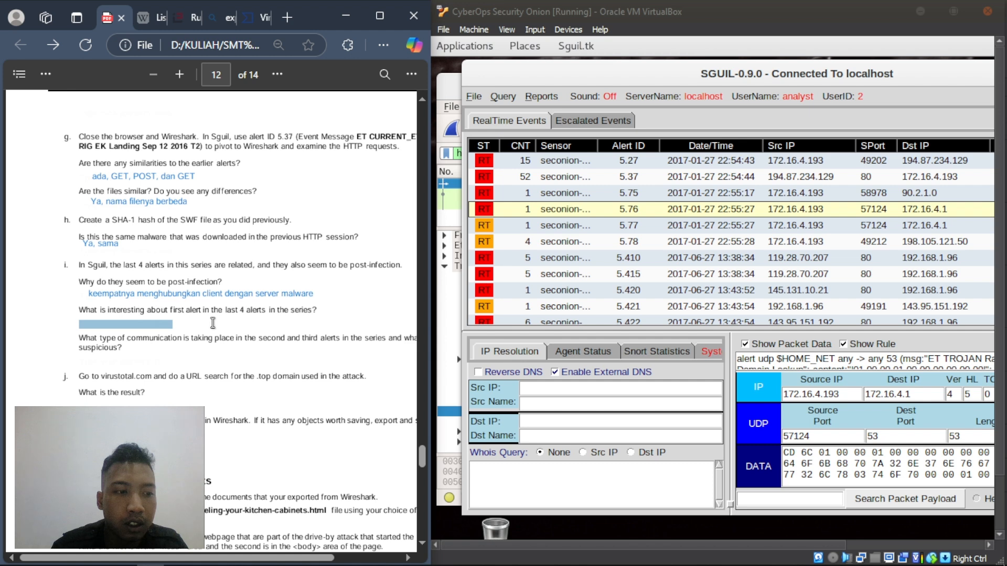
right_click(212, 323)
left_click(209, 320)
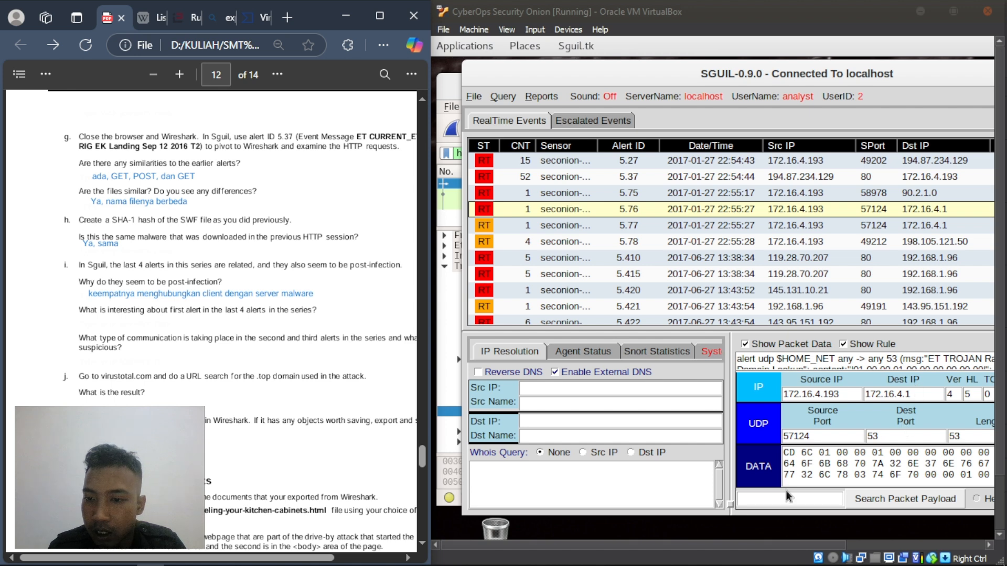
left_click_drag(703, 542, 810, 542)
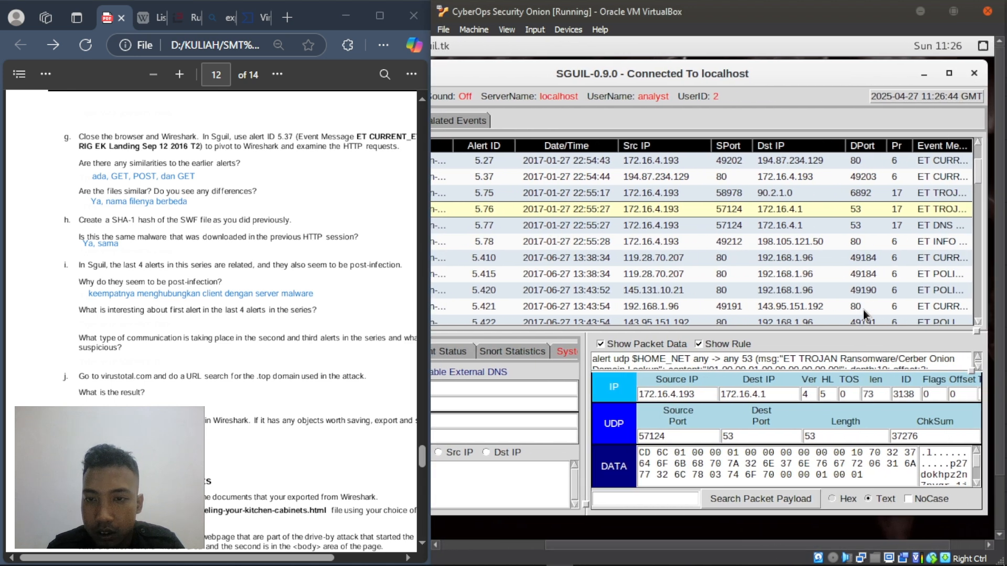
scroll(705, 362, "down", 2)
scroll(716, 363, "down", 2)
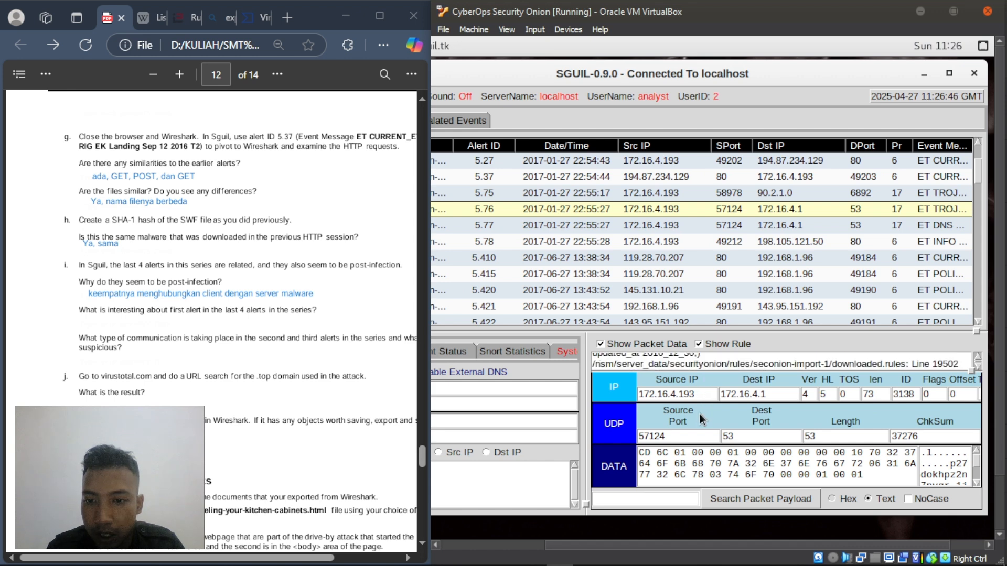
left_click(571, 227)
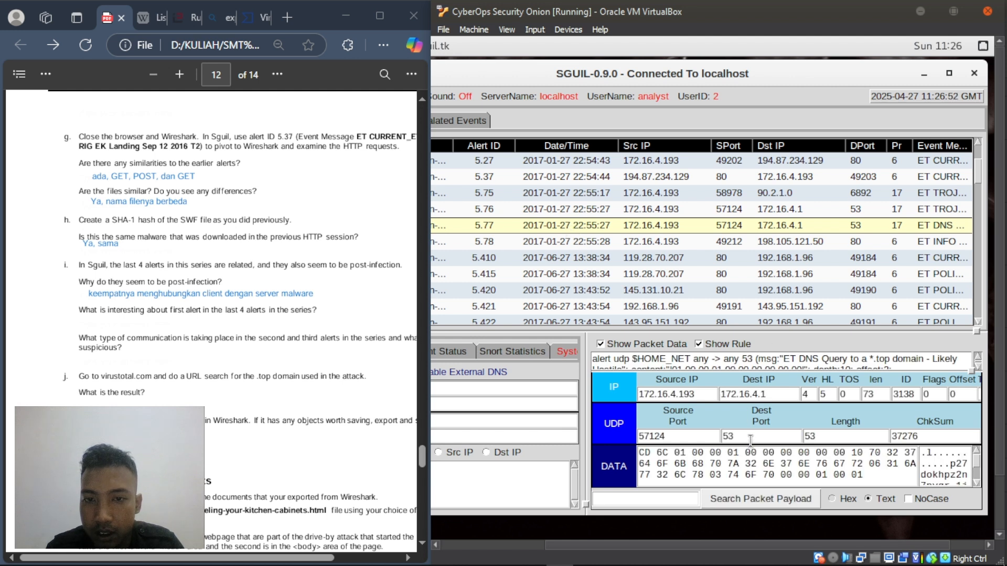
left_click(561, 240)
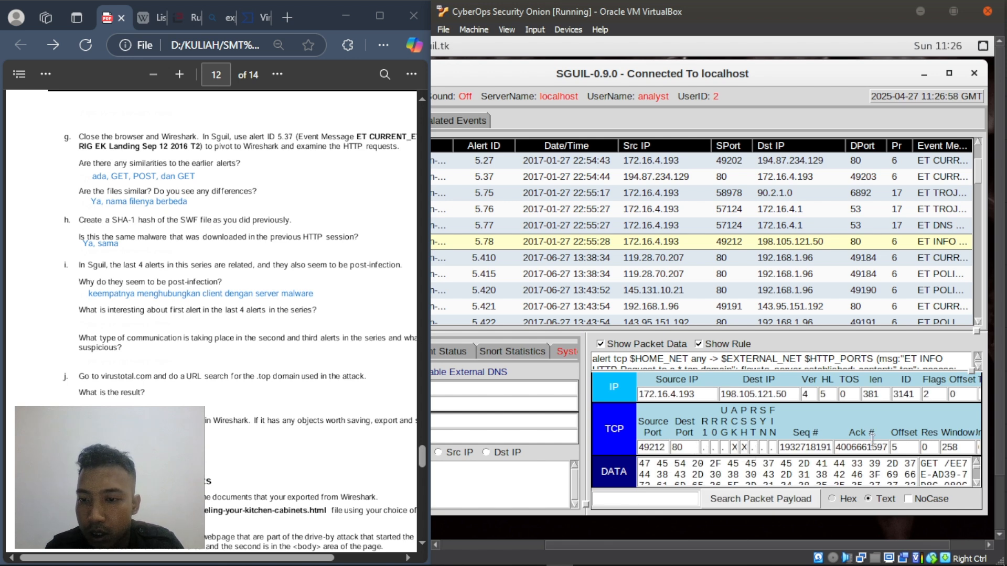
left_click_drag(779, 447, 845, 447)
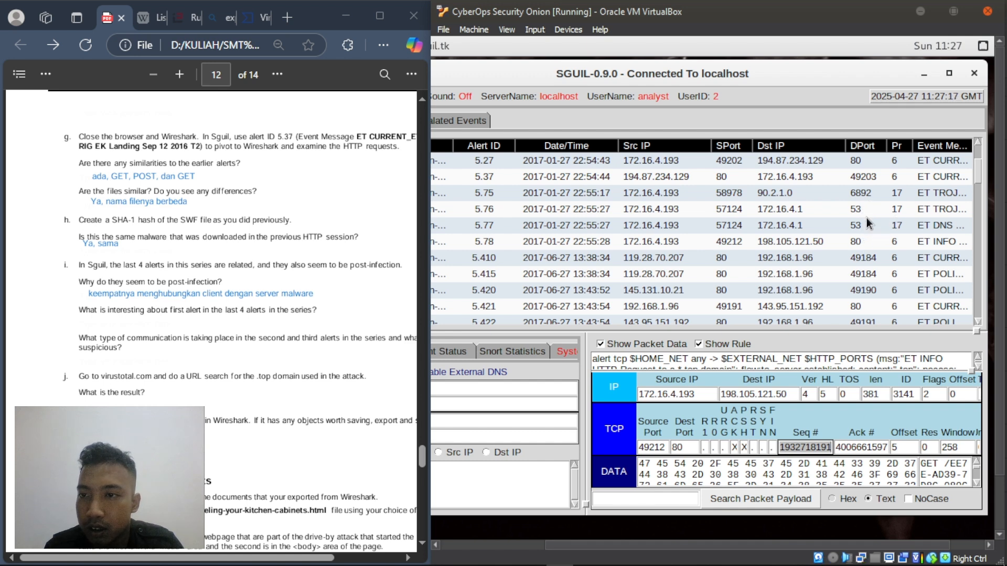
scroll(866, 218, "up", 1)
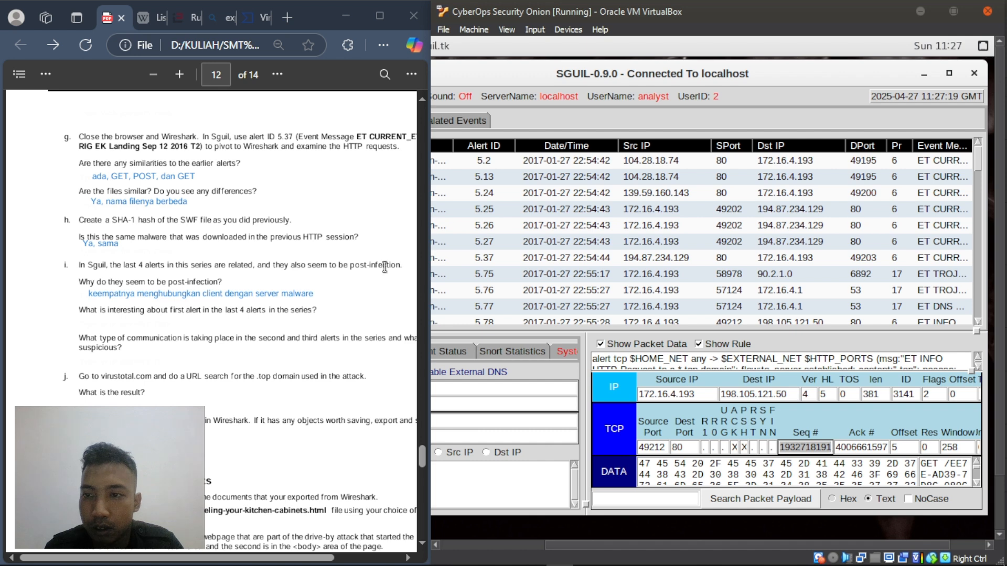
scroll(120, 362, "down", 3)
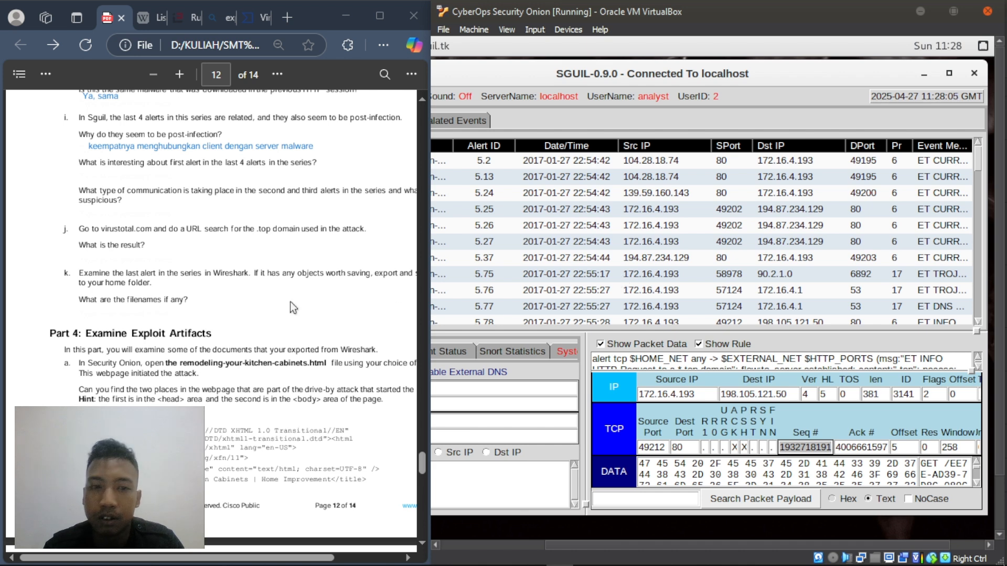
- Read step a of Part 4 in the lab PDF
scroll(215, 265, "down", 7)
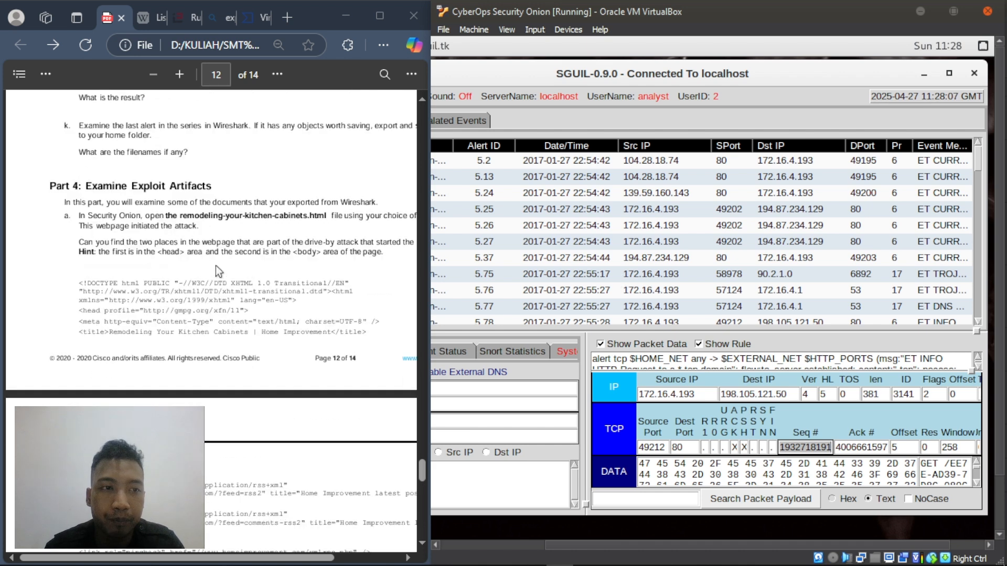
scroll(215, 266, "up", 3)
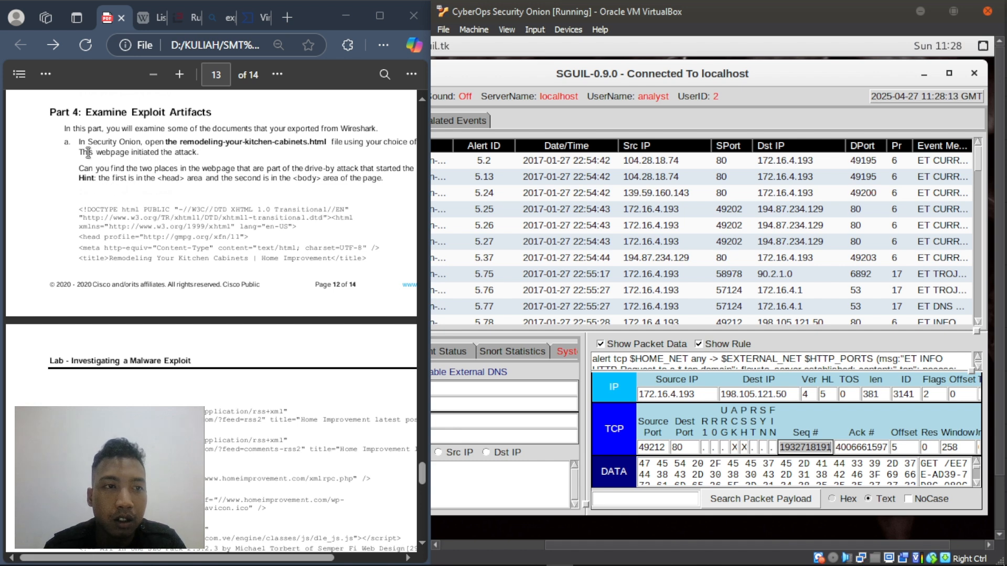
left_click_drag(78, 145, 158, 153)
left_click(297, 173)
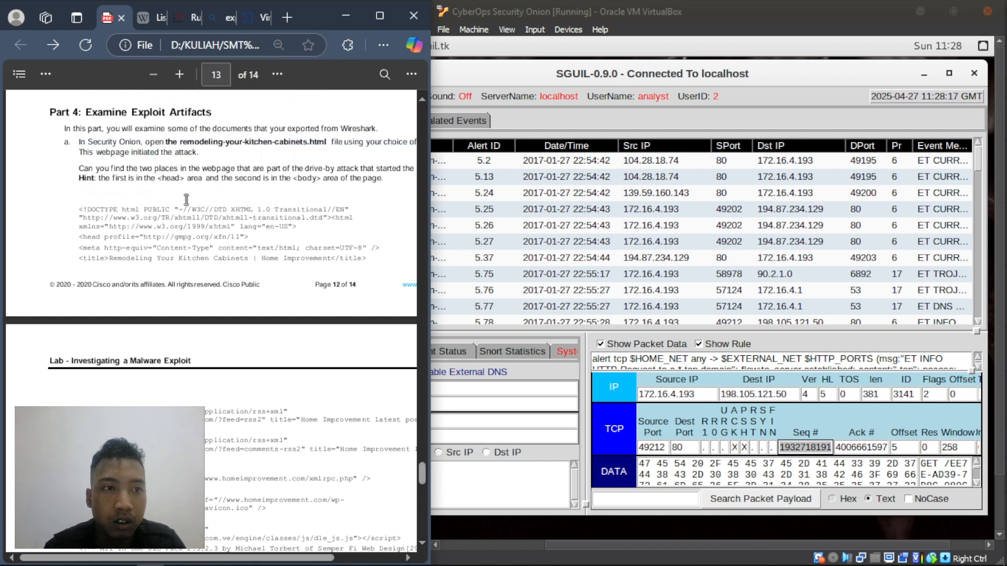
- Minimize Sguil and list the home folder with ls to find remodeling-your-kitchen-cabinets.html
left_click(765, 127)
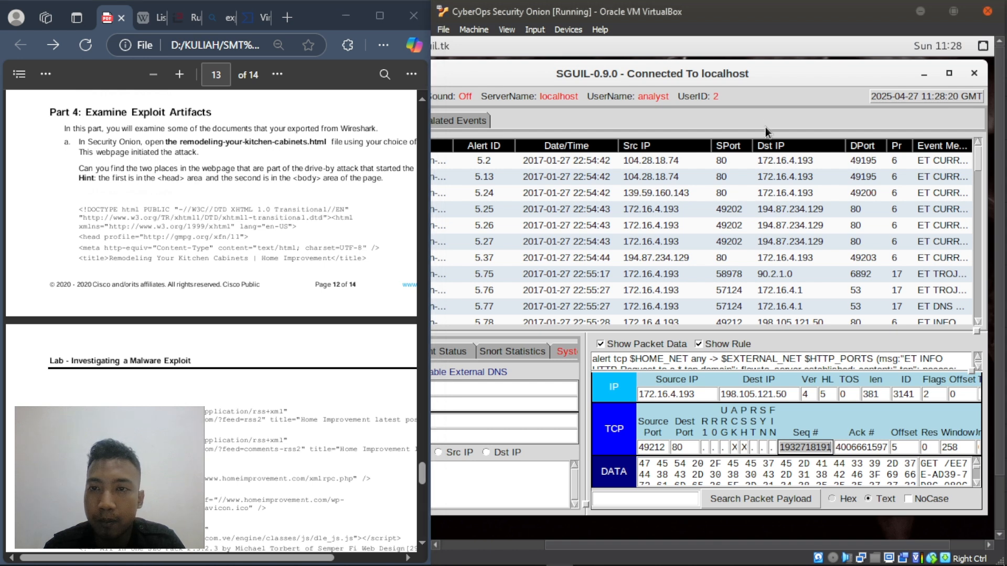
left_click(926, 75)
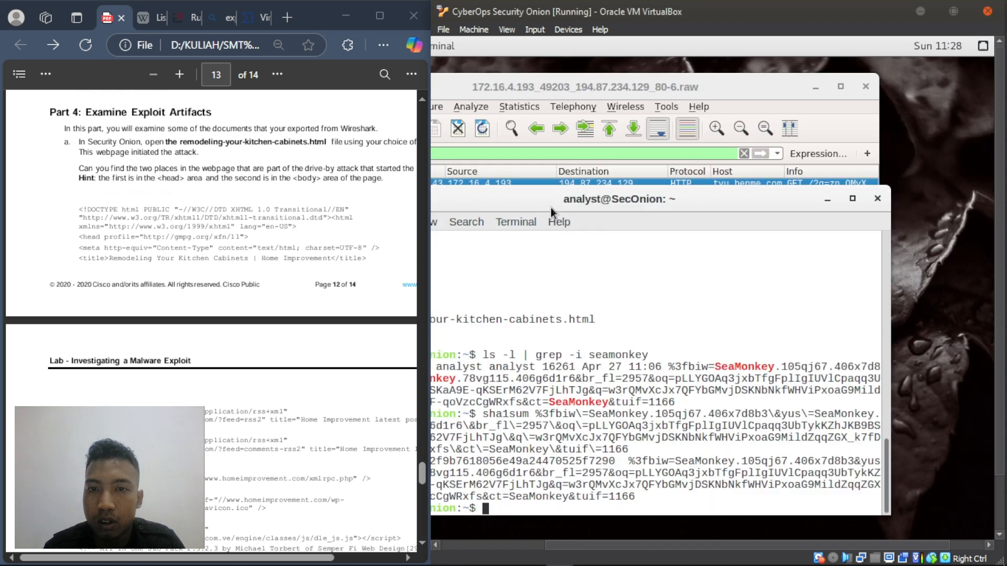
left_click_drag(620, 144, 651, 114)
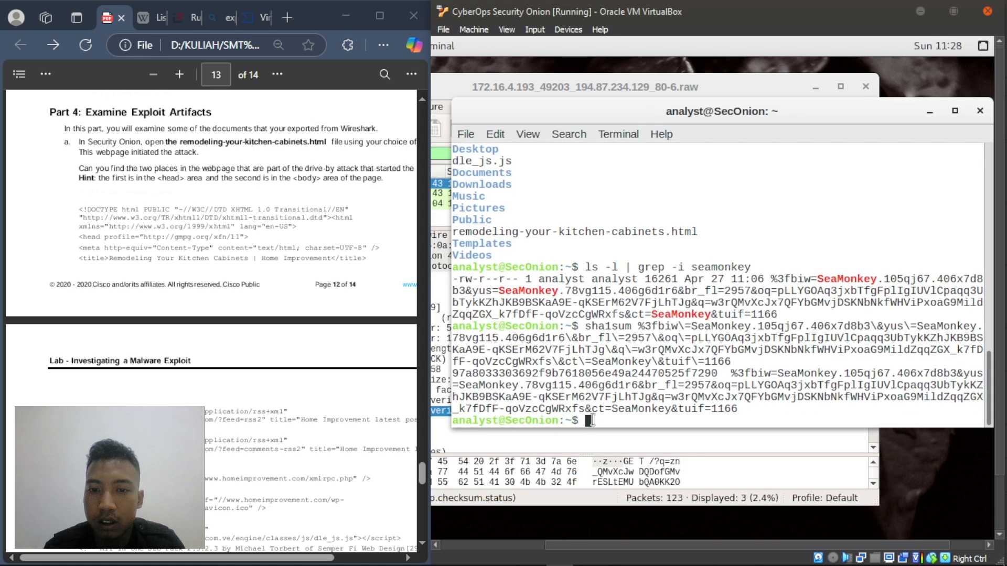
type("ls")
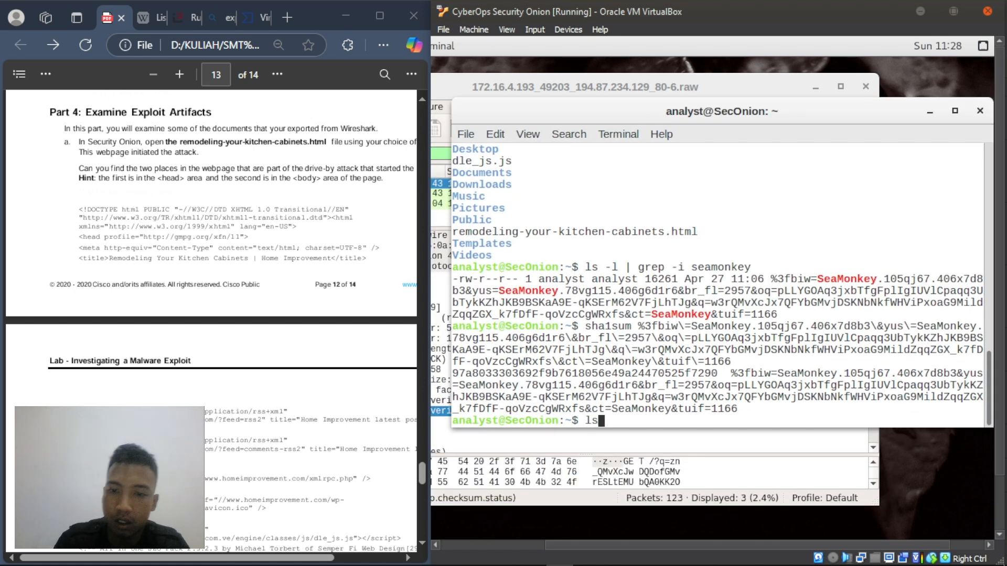
key("Return")
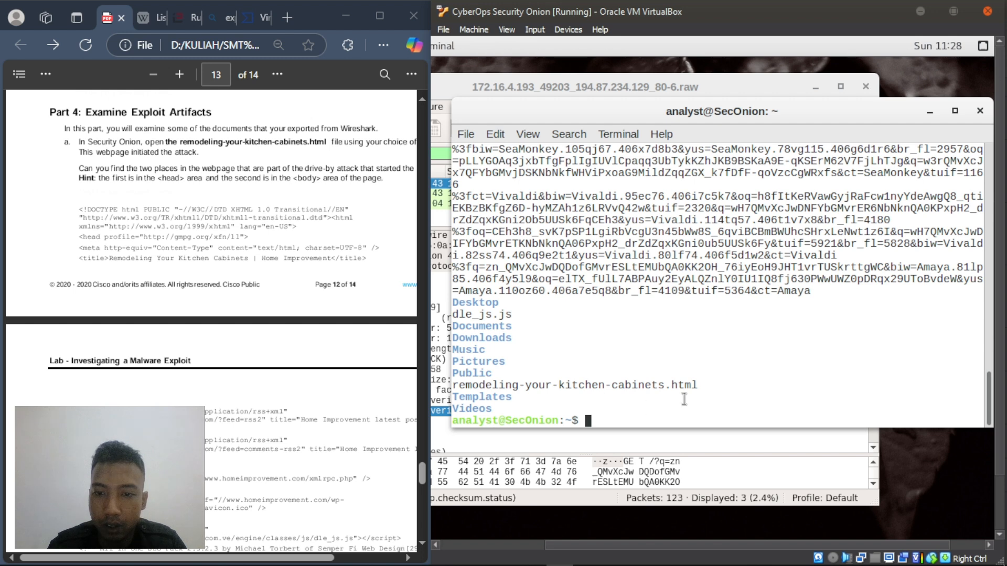
left_click_drag(698, 389, 464, 387)
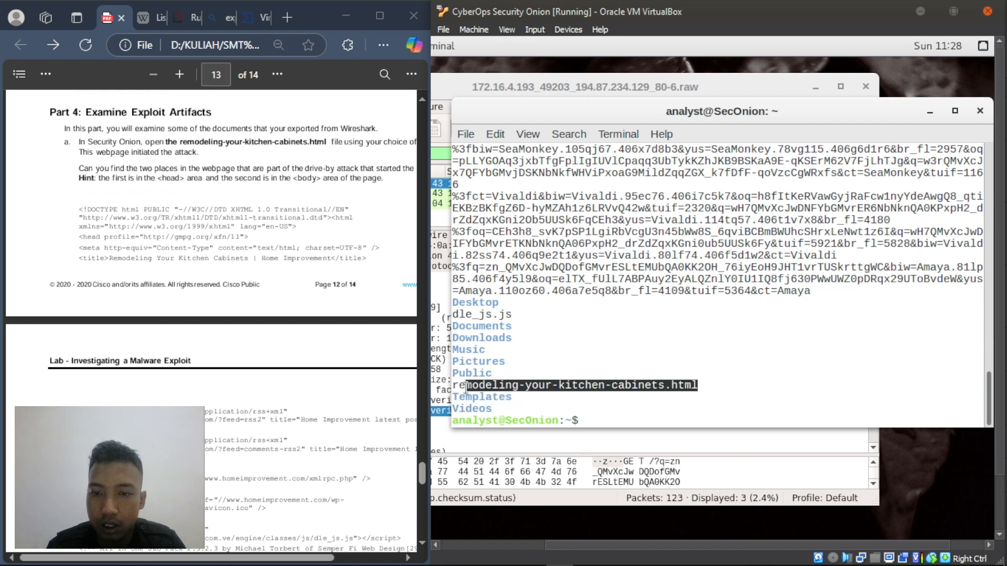
left_click(594, 419)
- Print remodeling-your-kitchen-cabinets.html with cat and scroll back to its style and jQuery blocks
type("cat ")
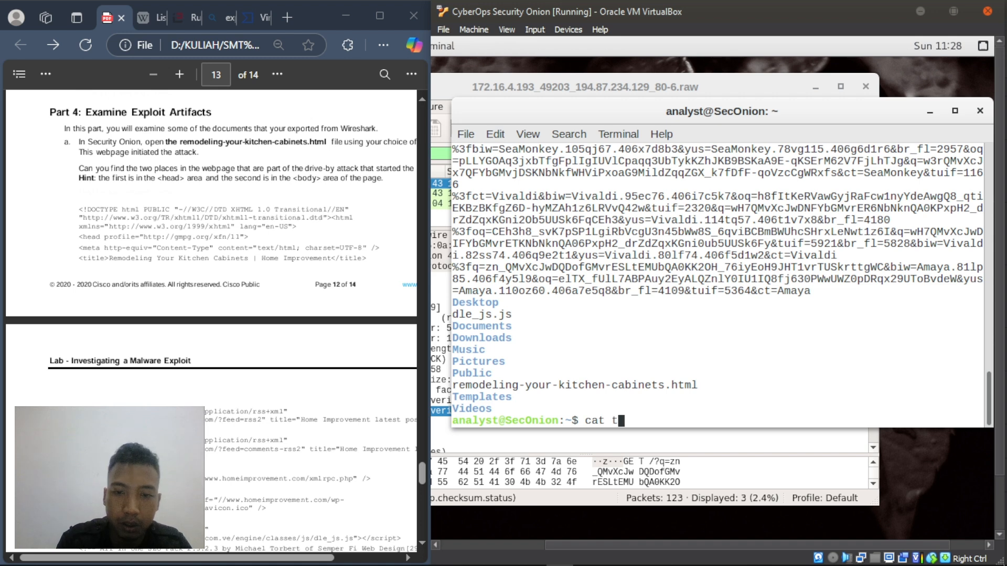
type("re")
key("Tab")
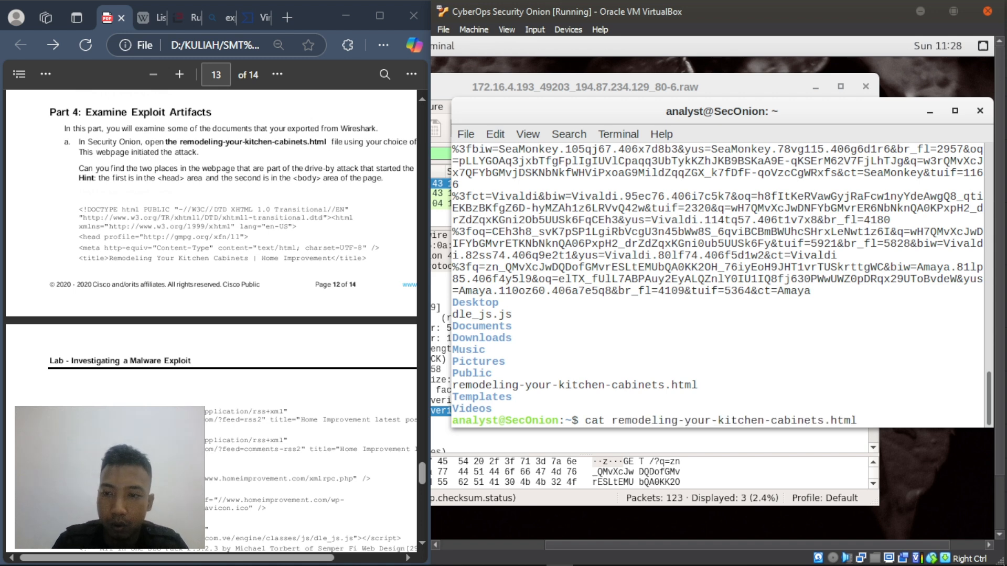
key("Return")
scroll(553, 279, "up", 1)
scroll(553, 279, "up", 7)
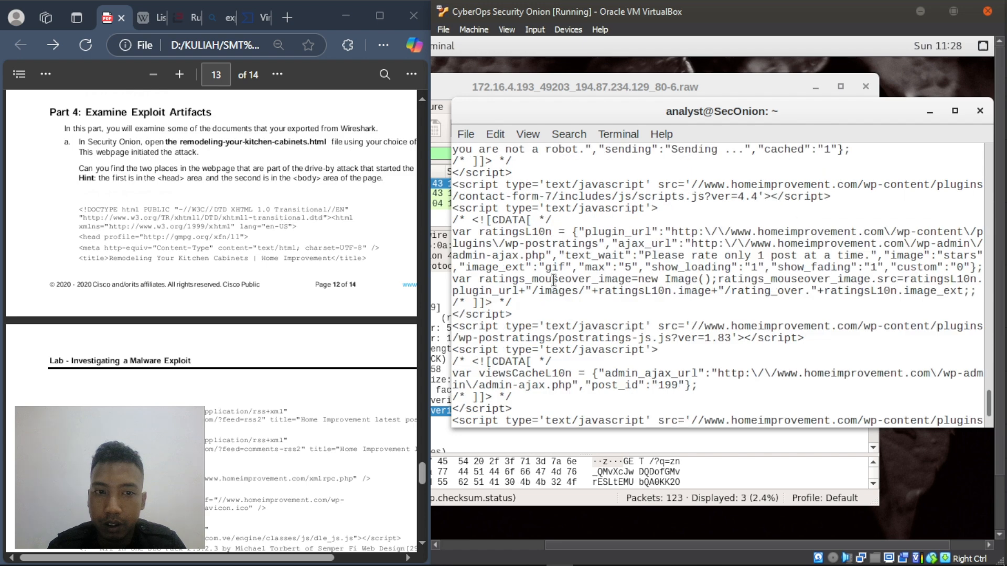
scroll(553, 280, "up", 15)
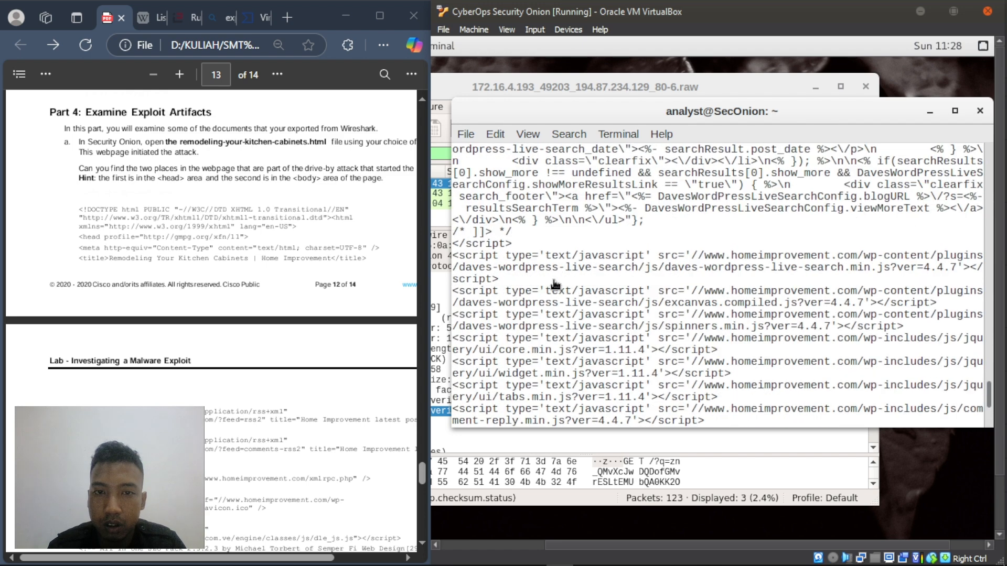
scroll(554, 285, "up", 15)
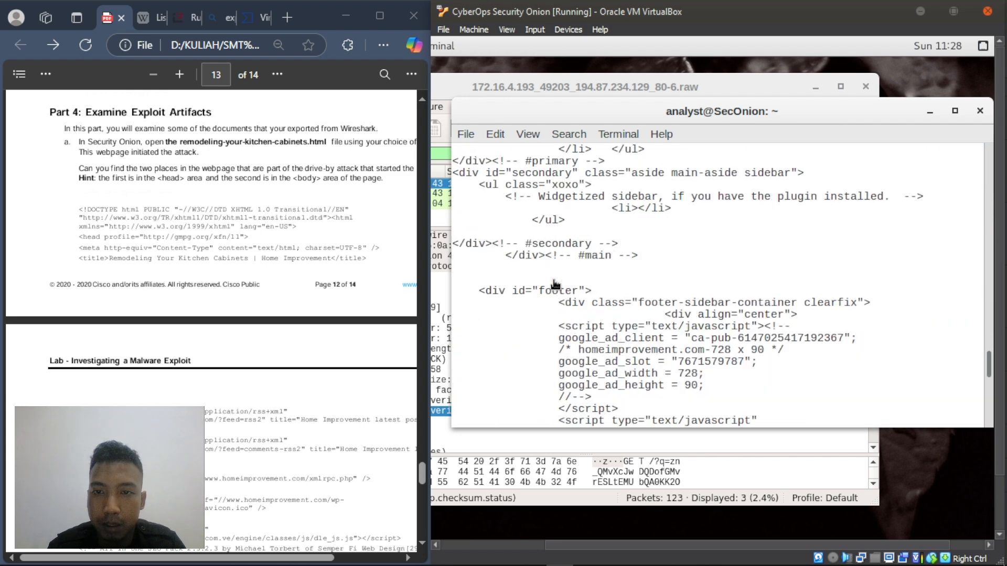
scroll(555, 284, "up", 15)
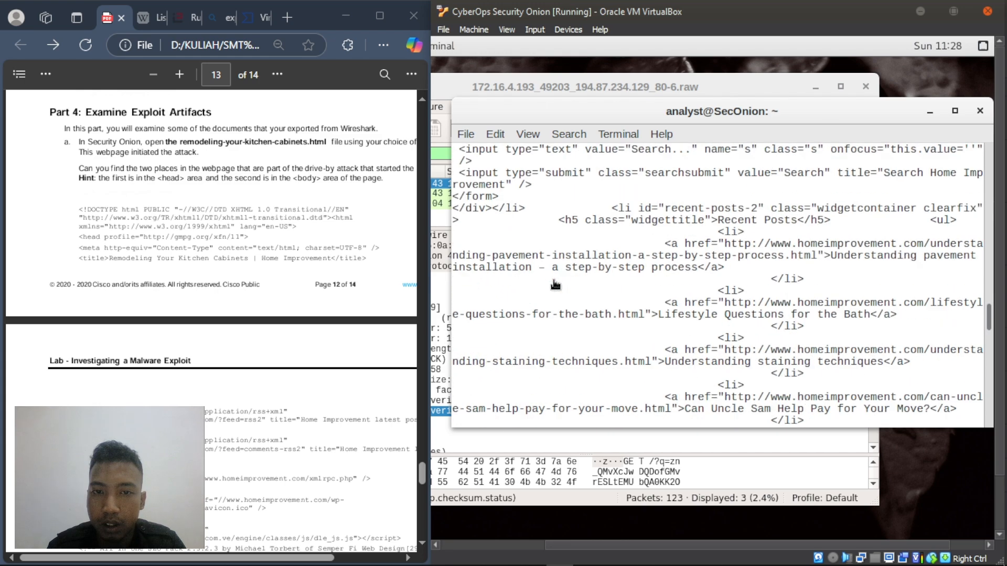
scroll(555, 284, "up", 15)
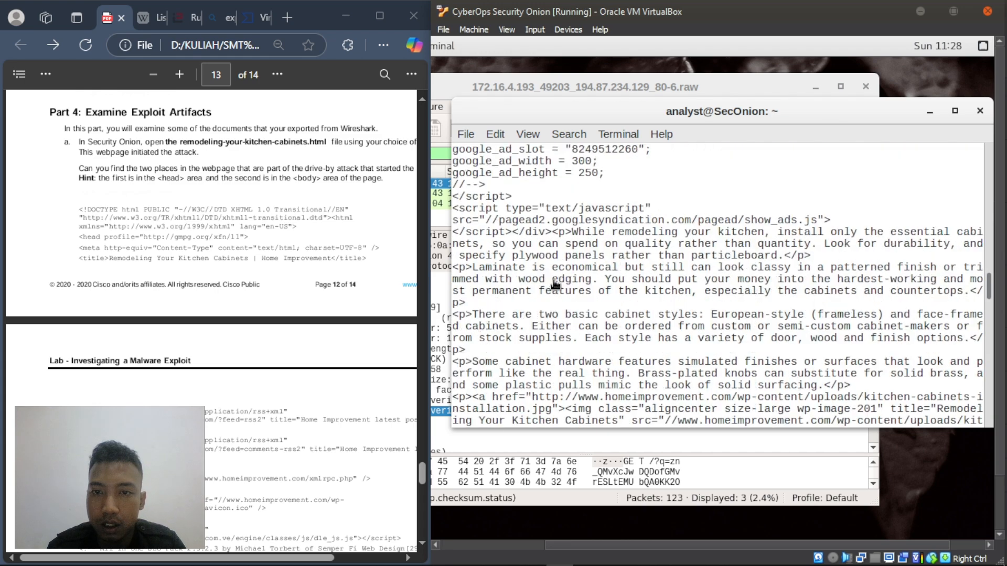
scroll(554, 284, "up", 20)
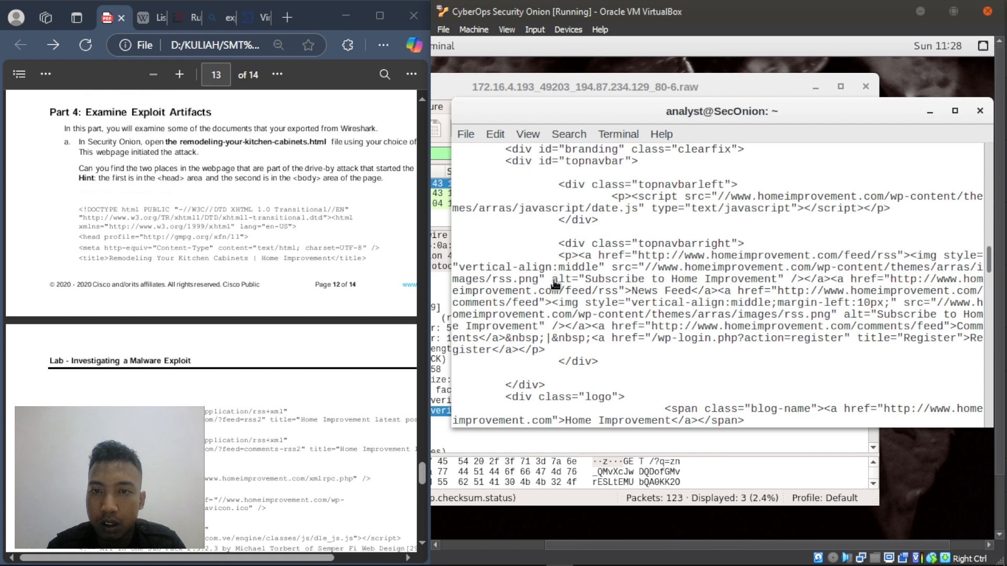
- Minimize the terminal and Wireshark and launch gedit from Applications > Accessories
left_click(929, 111)
left_click(815, 90)
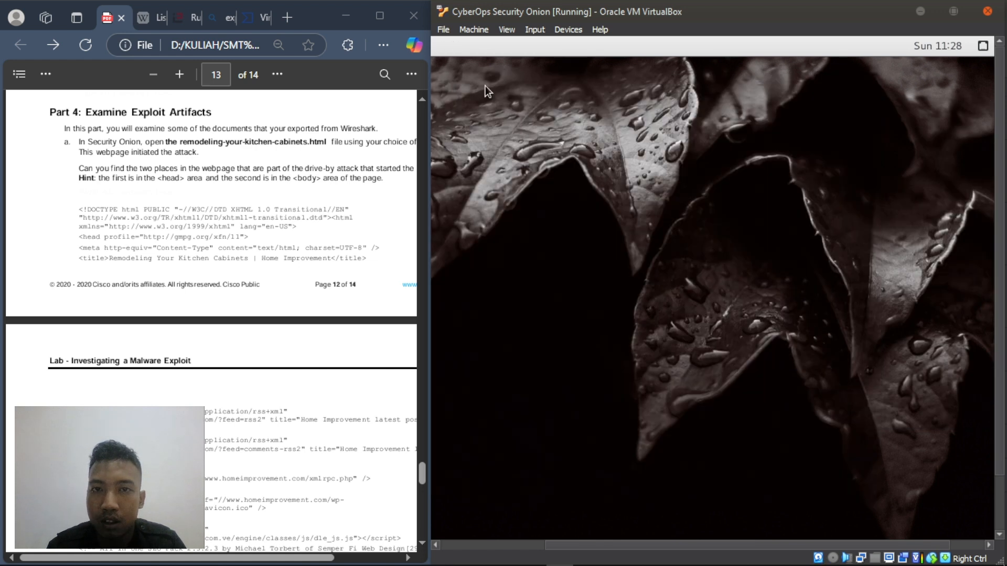
left_click_drag(676, 543, 499, 545)
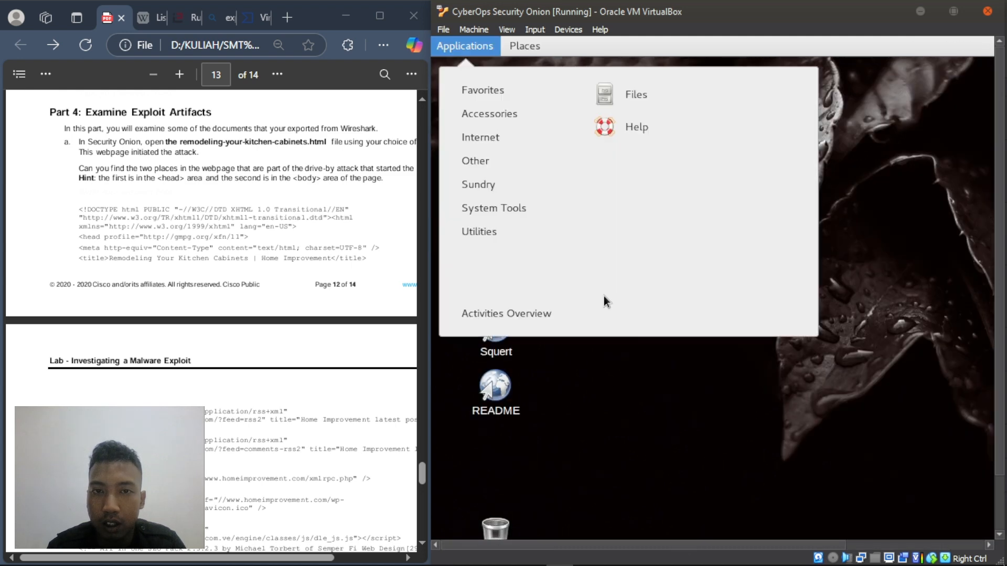
mouse_move(499, 115)
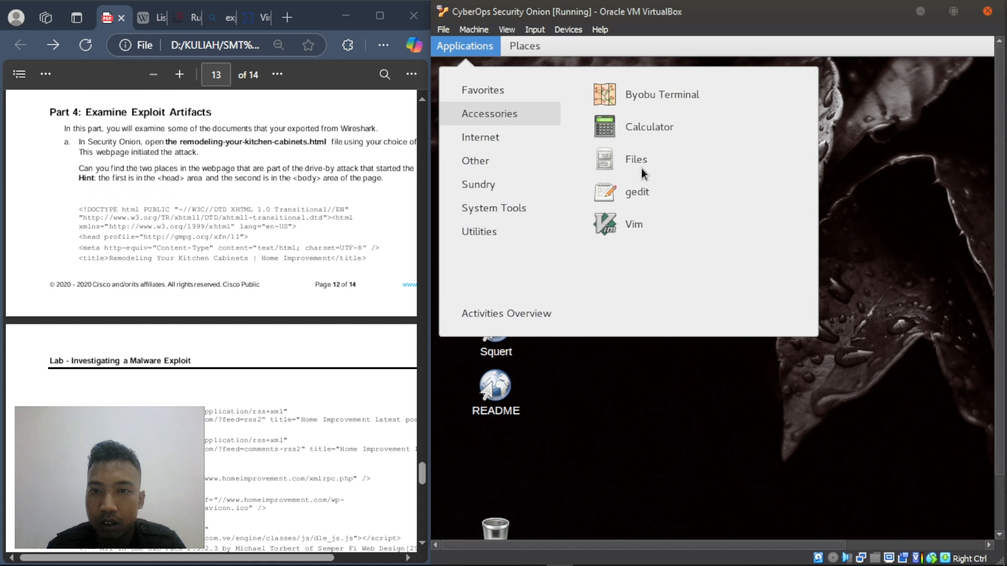
left_click(671, 203)
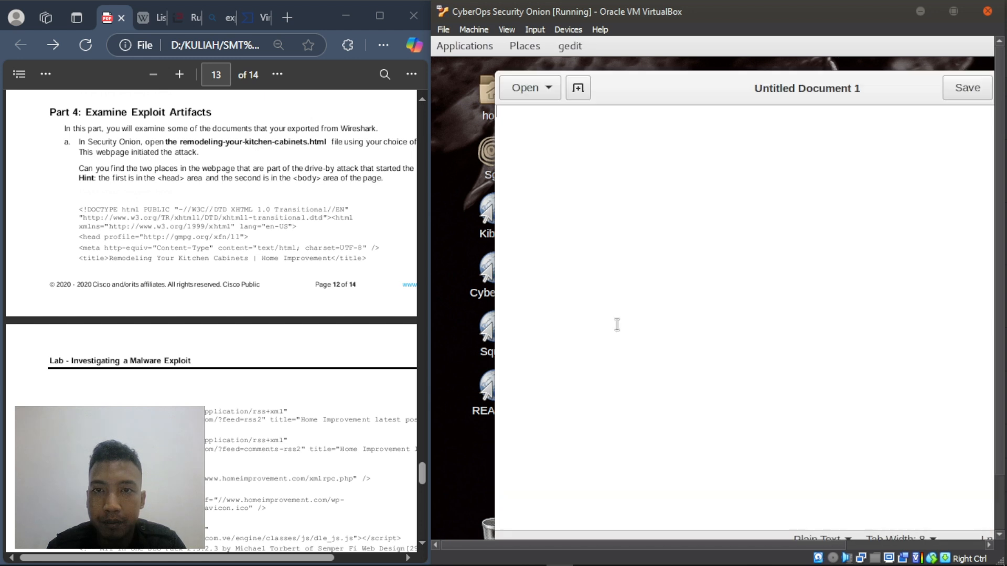
- Open .bash_history in gedit and delete all of its contents
left_click(546, 87)
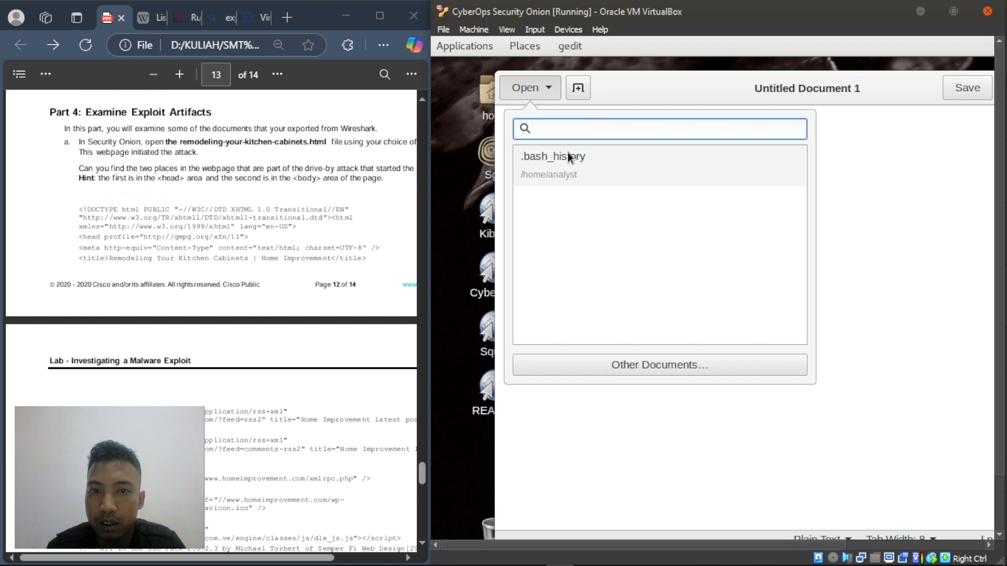
left_click(572, 156)
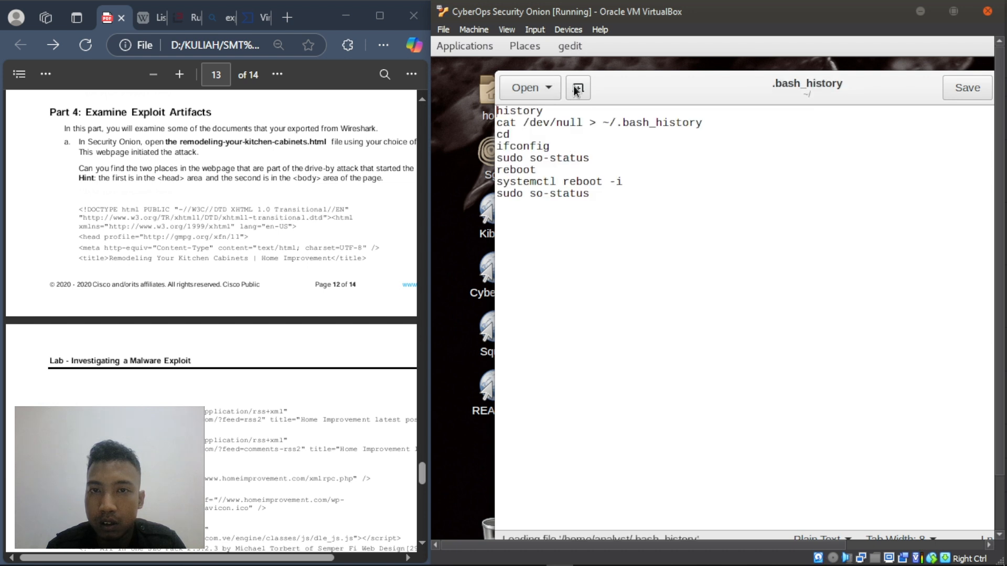
key("ctrl+a")
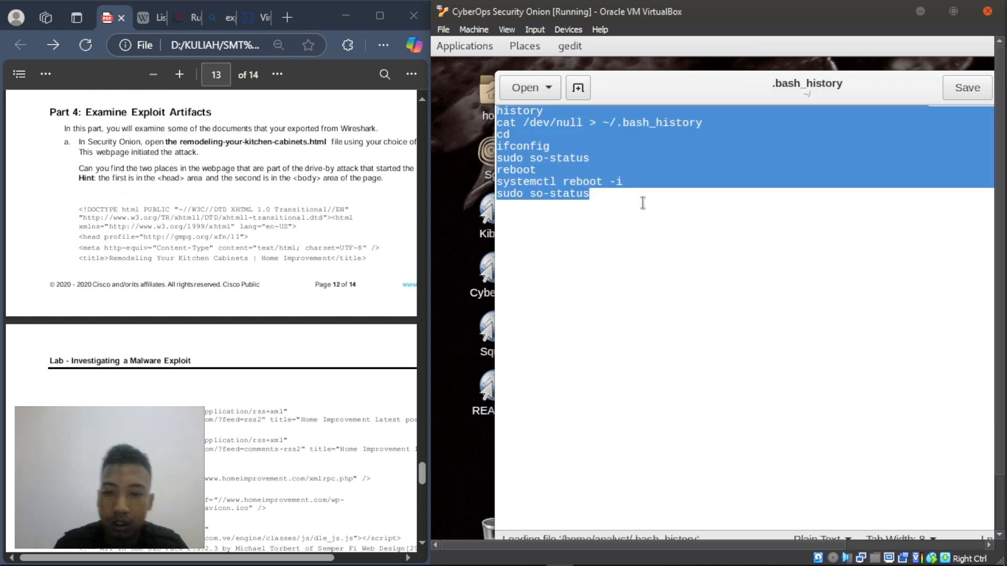
key("Delete")
- Open remodeling-your-kitchen-cabinets.html from the home folder in a new gedit tab
left_click(540, 87)
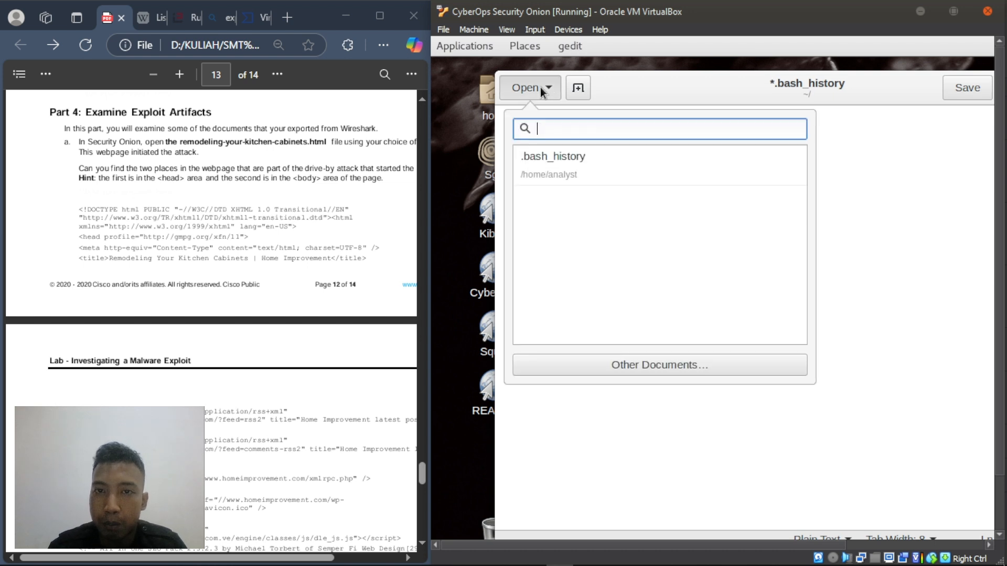
left_click(653, 366)
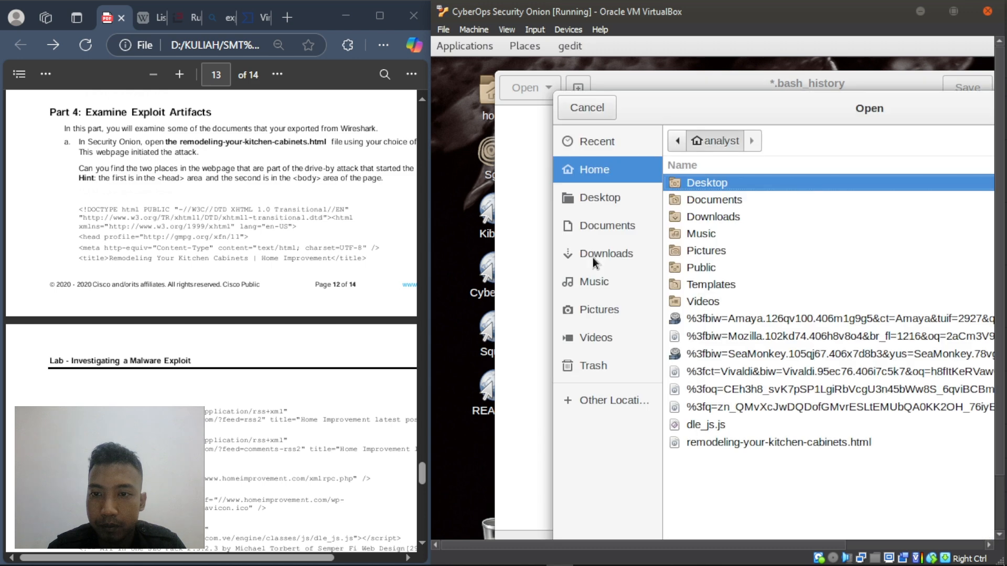
left_click(724, 443)
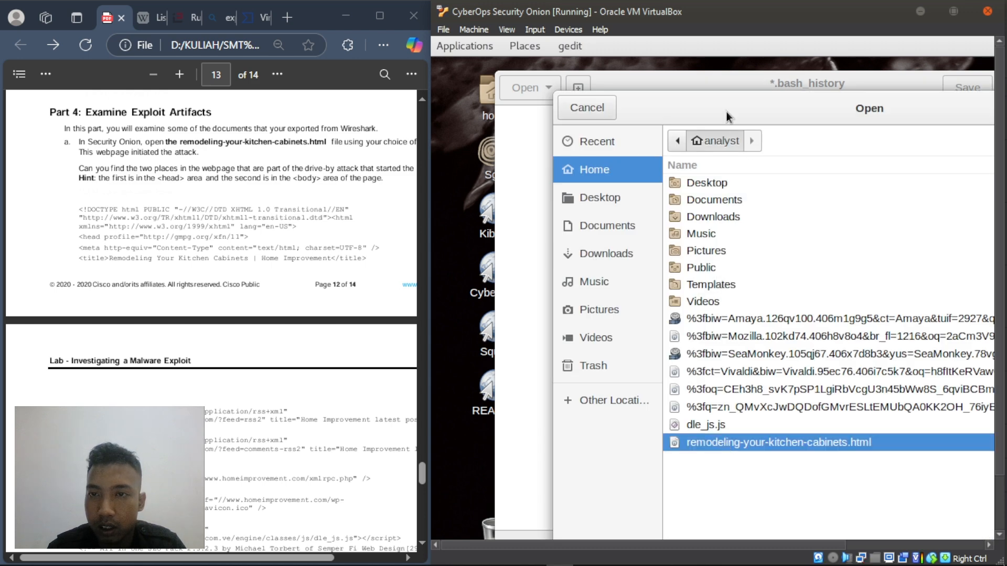
key("Return")
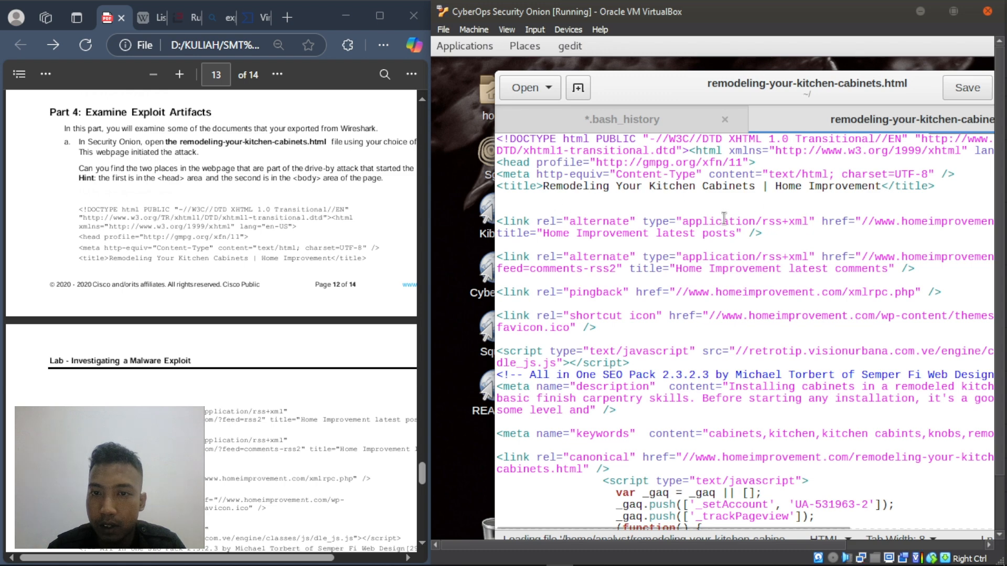
- Scroll through the HTML file and highlight step b's dle_js.js instruction in the PDF
scroll(691, 211, "down", 8)
scroll(691, 210, "down", 15)
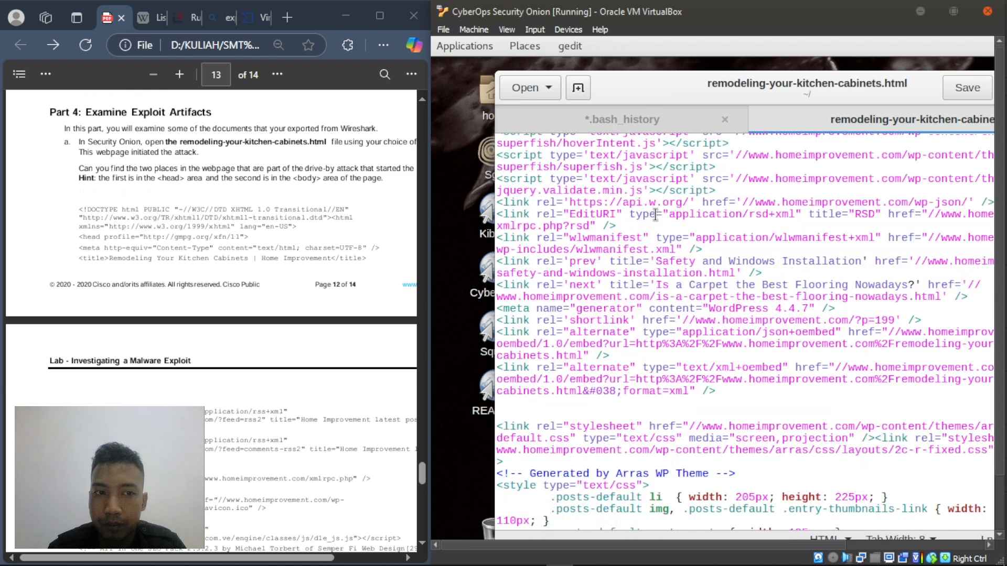
scroll(192, 276, "down", 7)
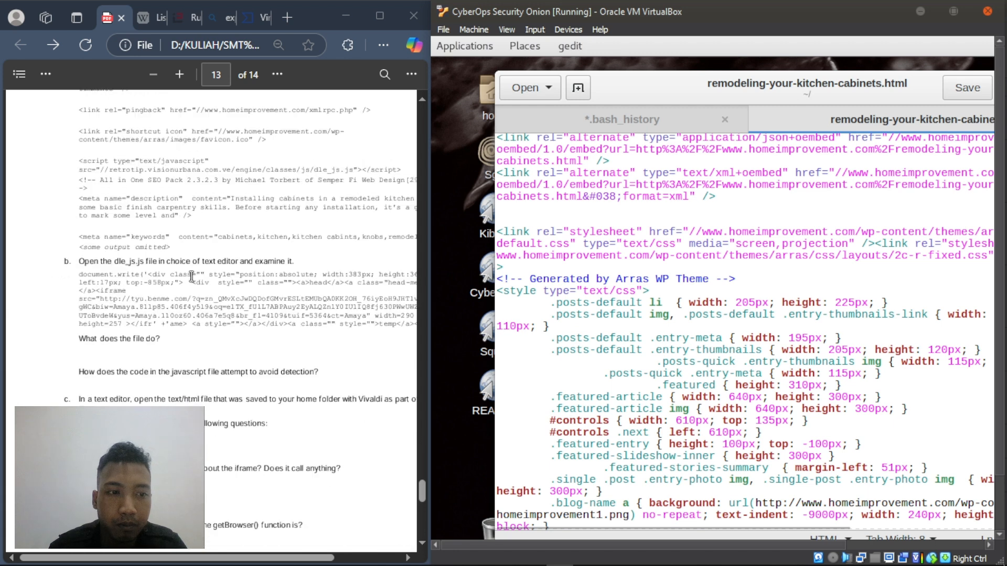
left_click(87, 261)
left_click_drag(87, 261, 293, 263)
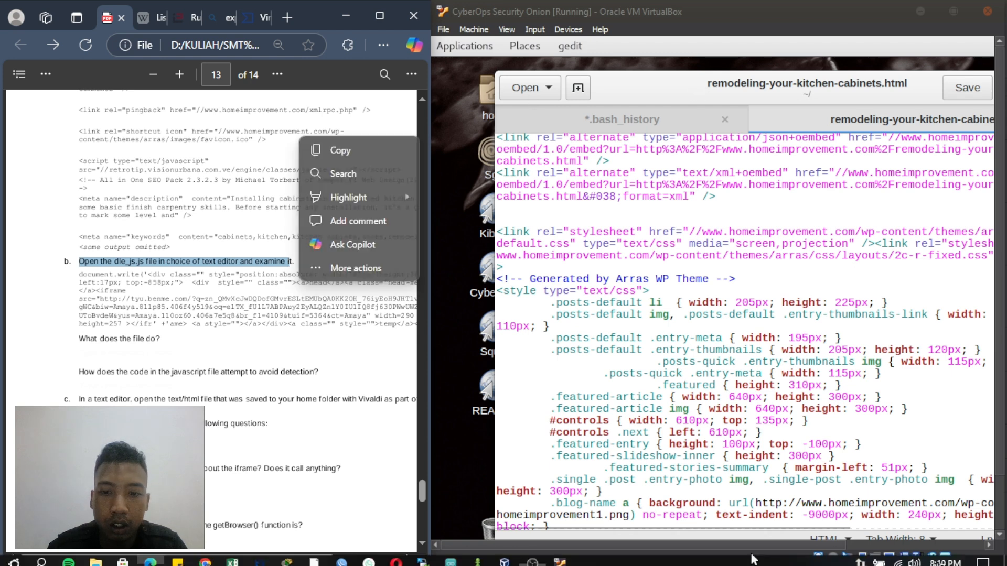
- Open dle_js.js from the home folder in gedit and compare it with the PDF's code sample
left_click_drag(909, 96, 880, 176)
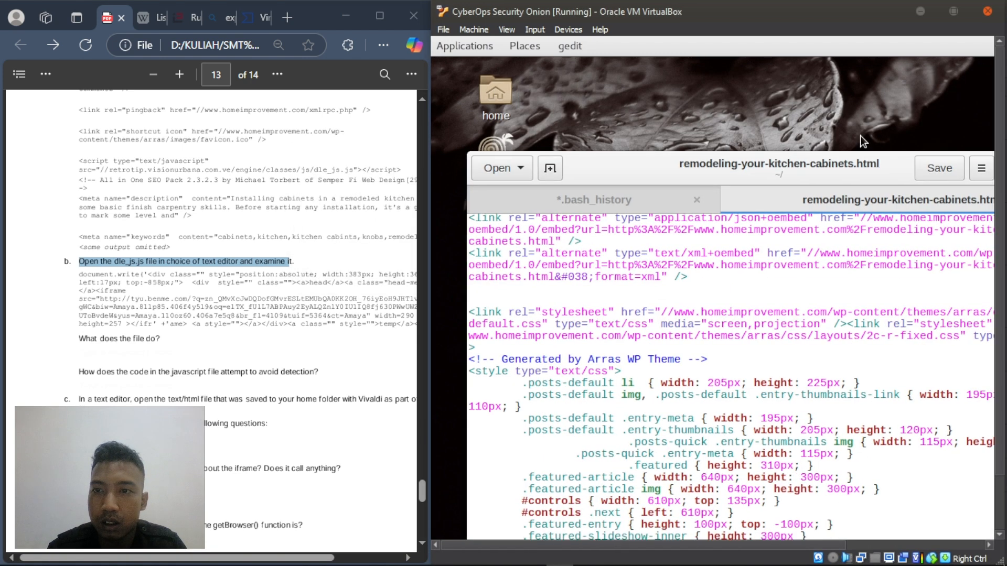
left_click(523, 169)
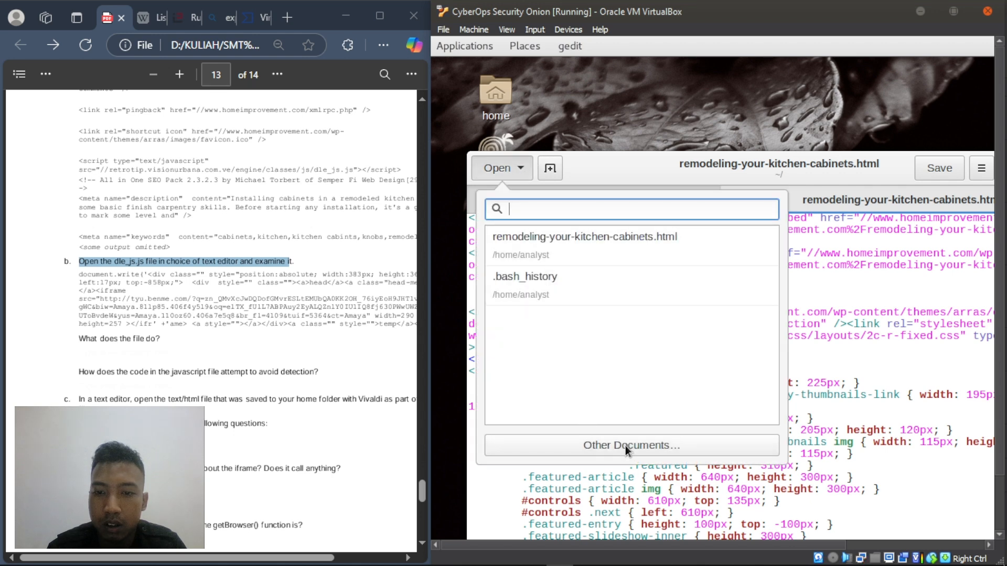
left_click(624, 283)
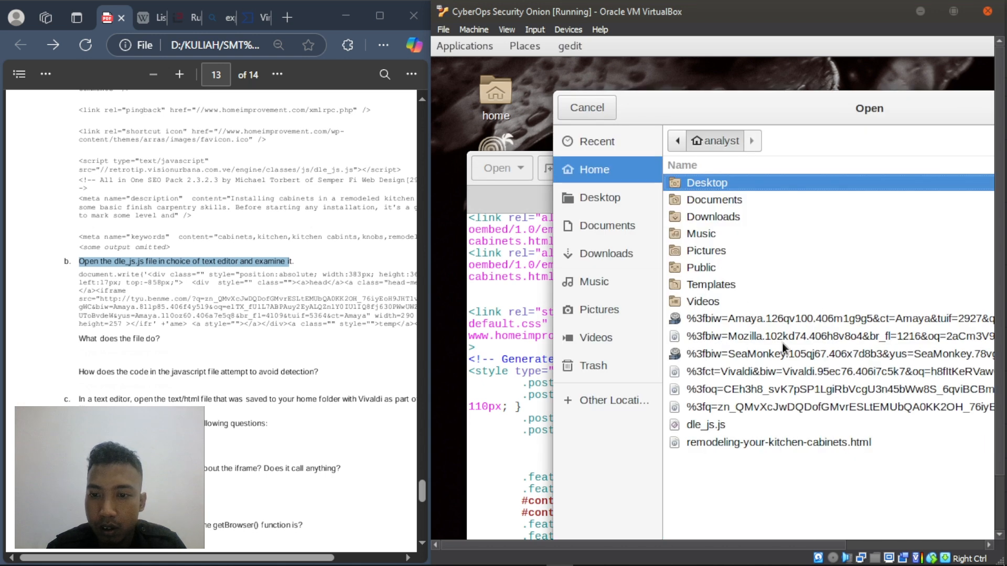
left_click(712, 426)
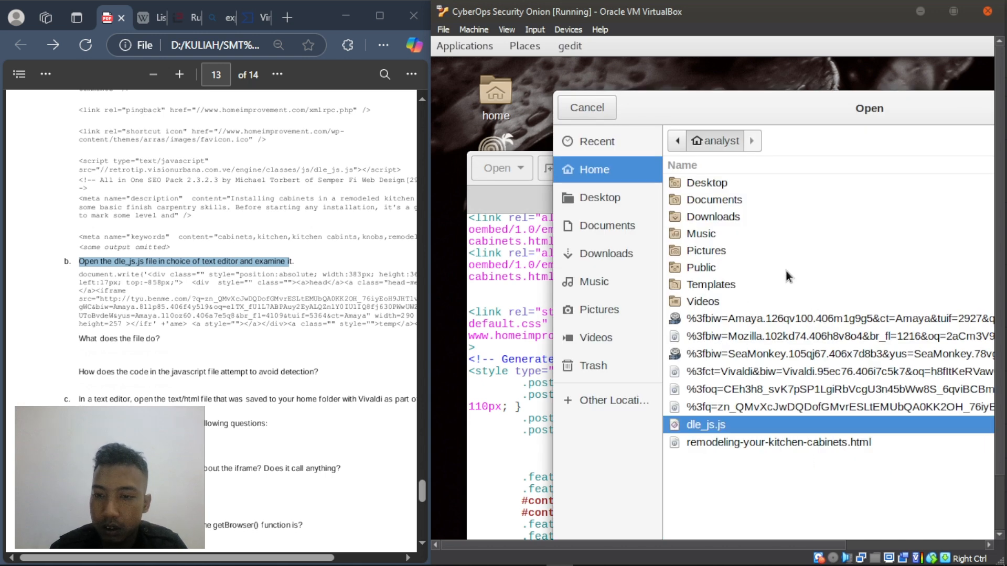
key("Return")
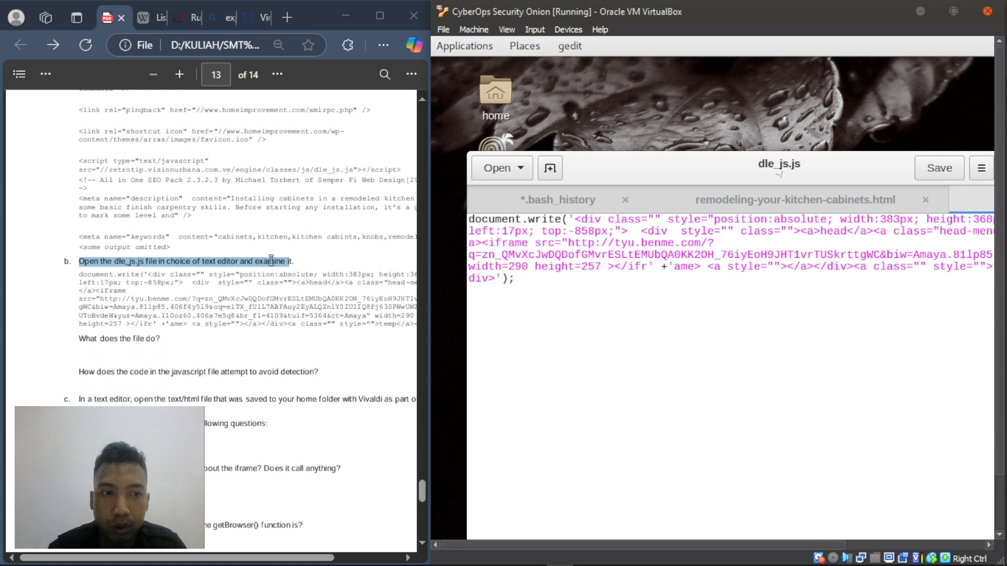
left_click_drag(78, 273, 252, 319)
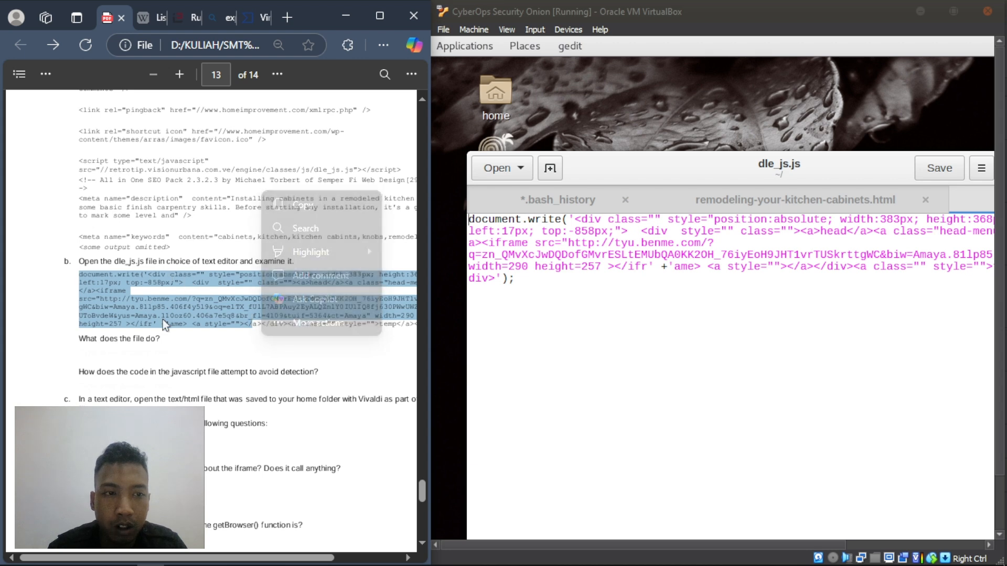
left_click_drag(79, 339, 165, 339)
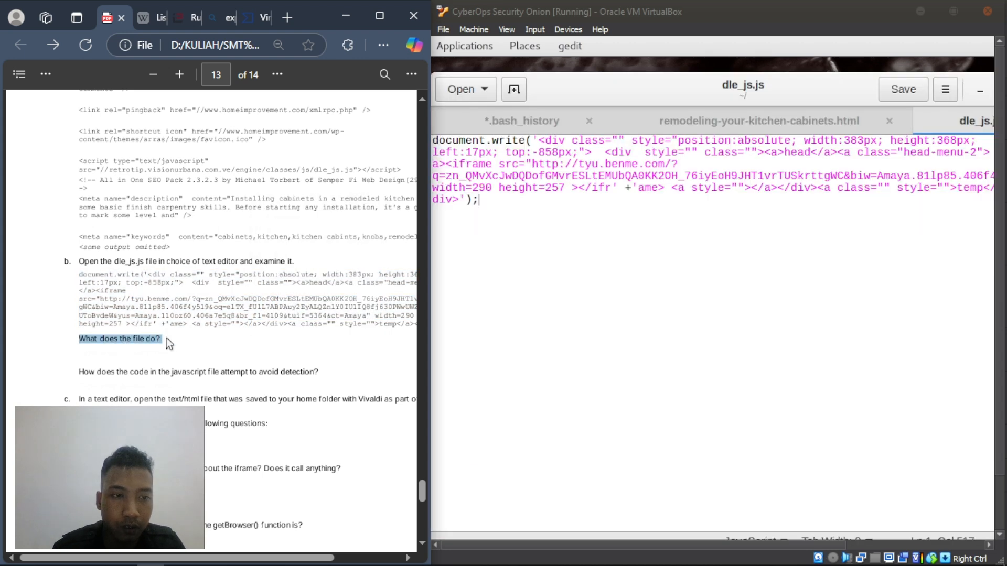
- Add the answer 'membawa user redirect dari web yg dituju menuju tyu.benme.com' below the question
left_click(71, 339)
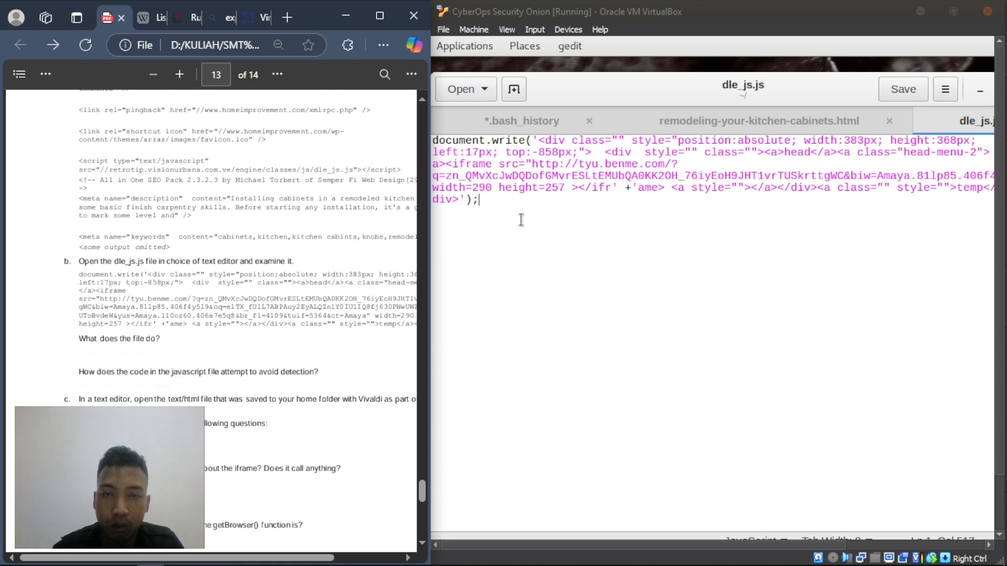
right_click(83, 351)
left_click(156, 63)
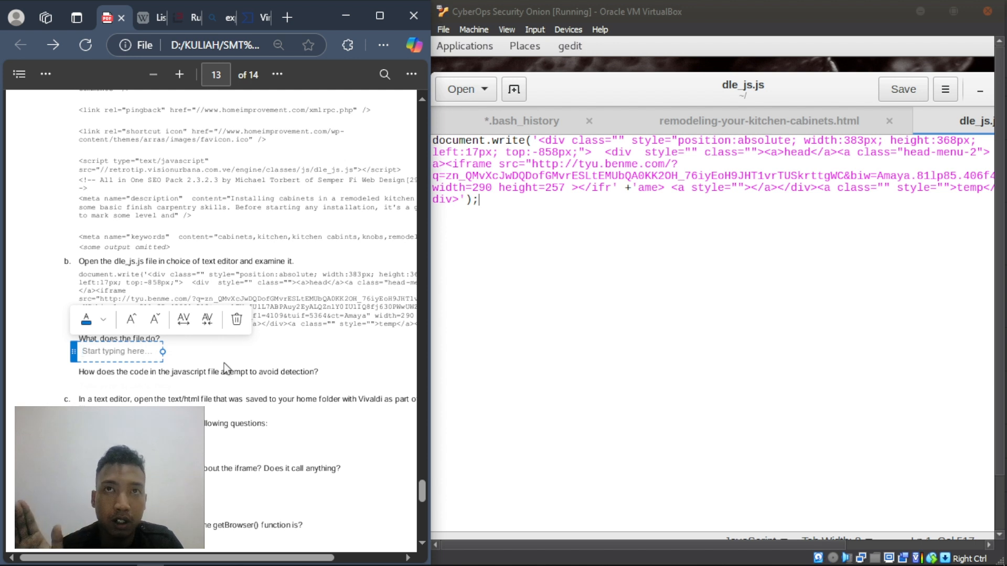
type("m")
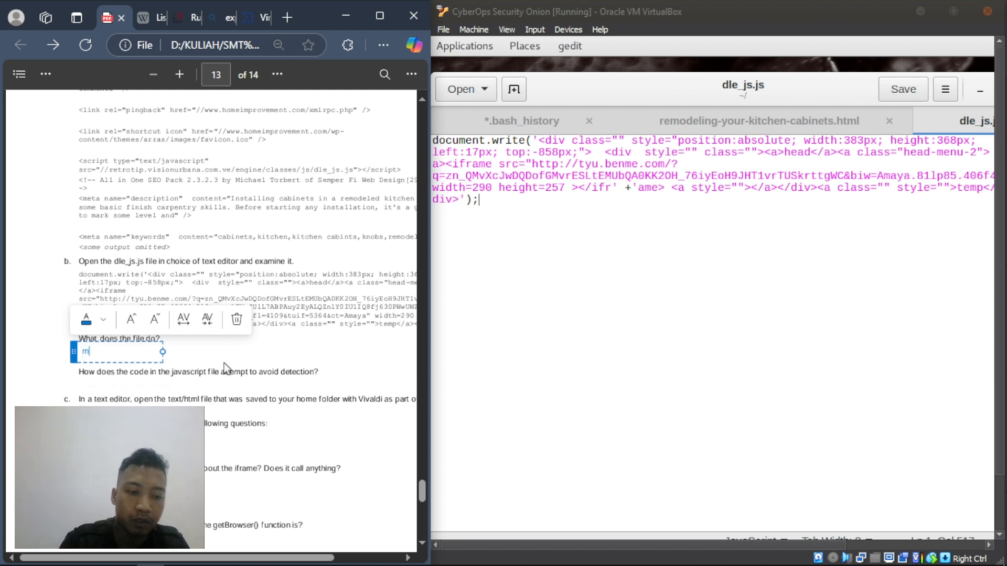
type("embawa")
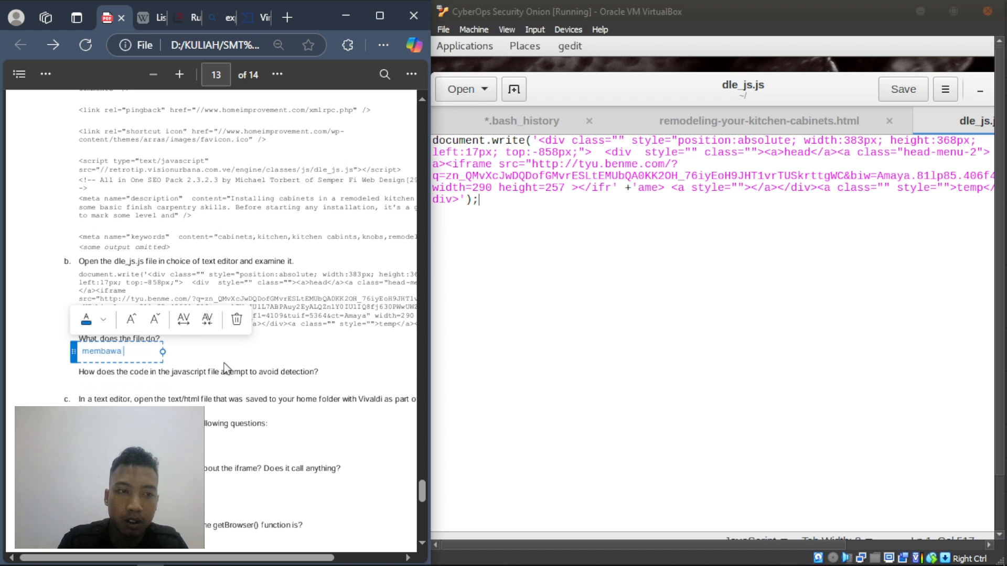
type(" user")
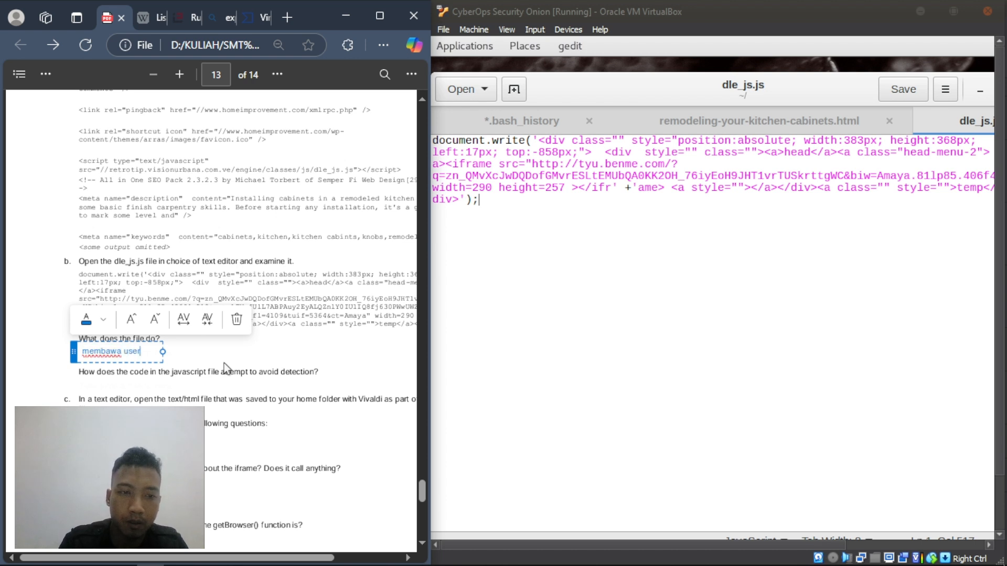
type(" redir")
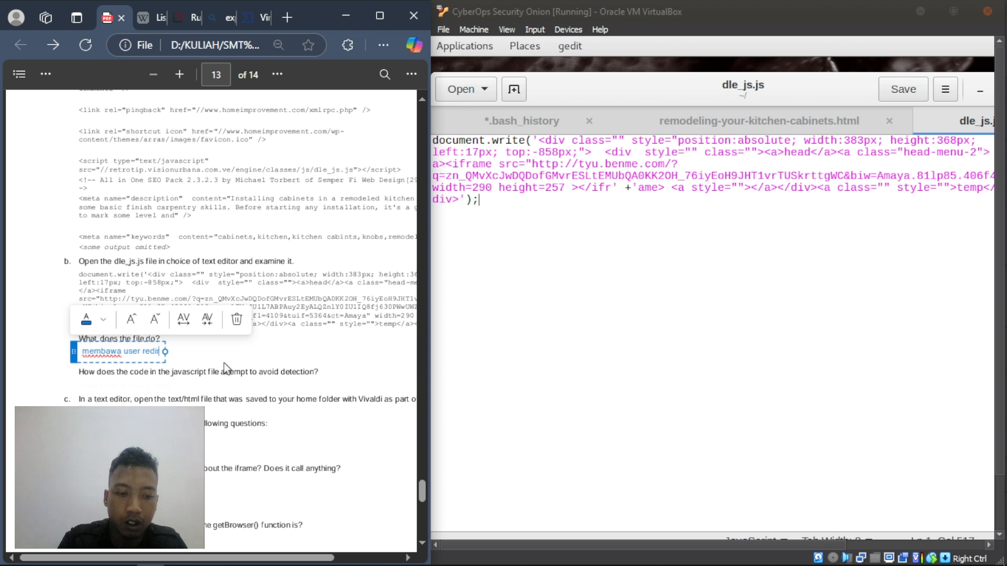
type("ect dari")
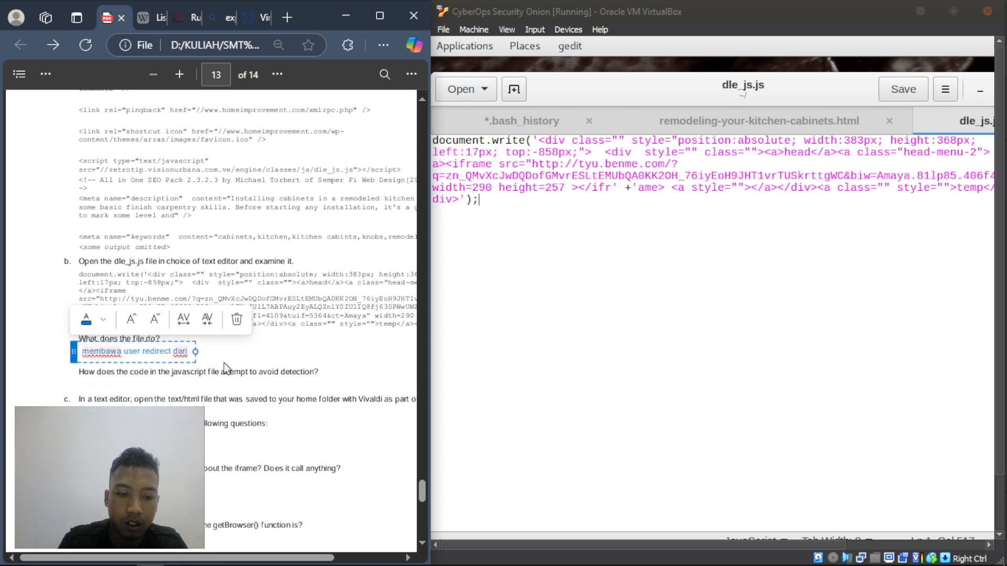
type(" web")
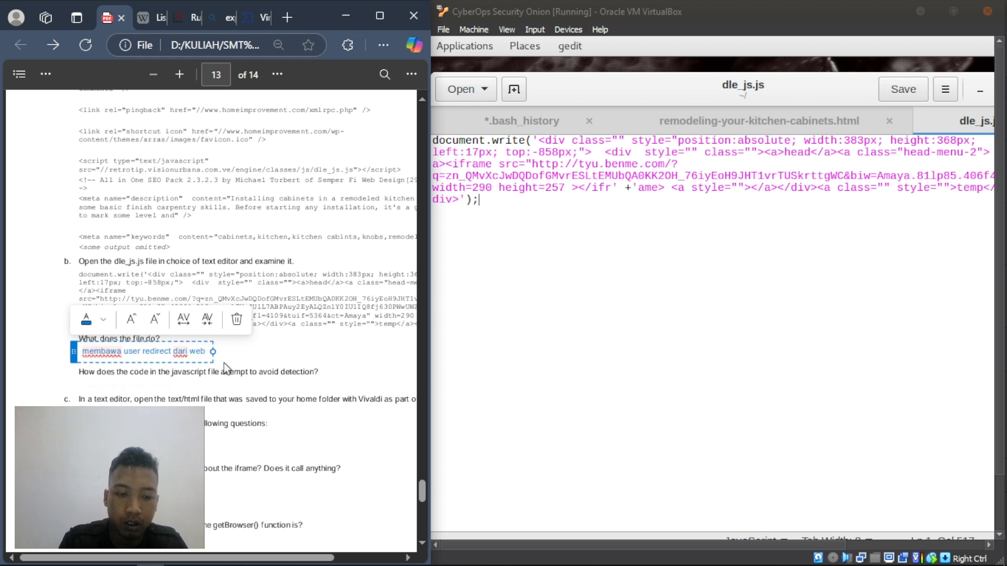
type(" yg")
type("ut")
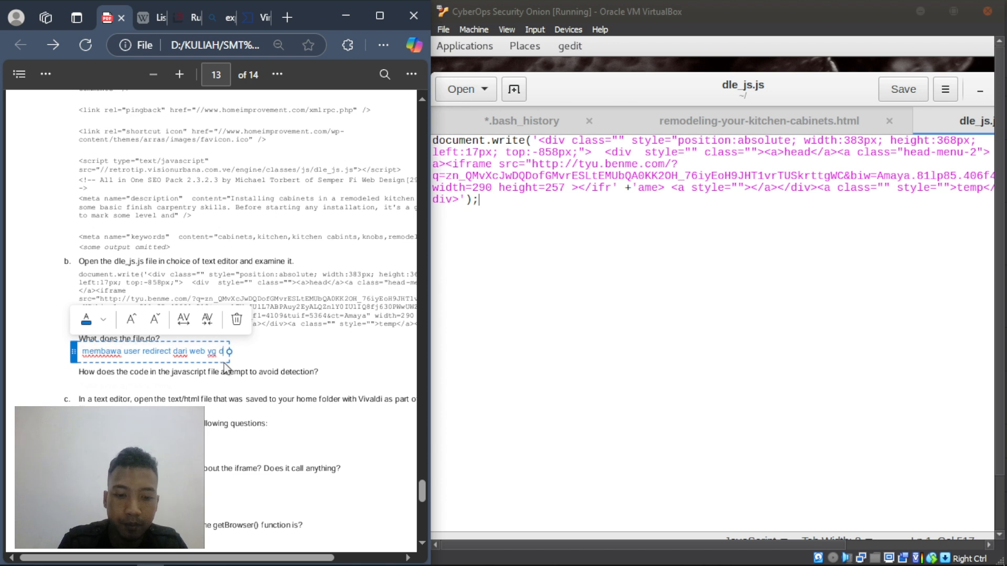
key("BackSpace")
key("BackSpace")
type("ituju men")
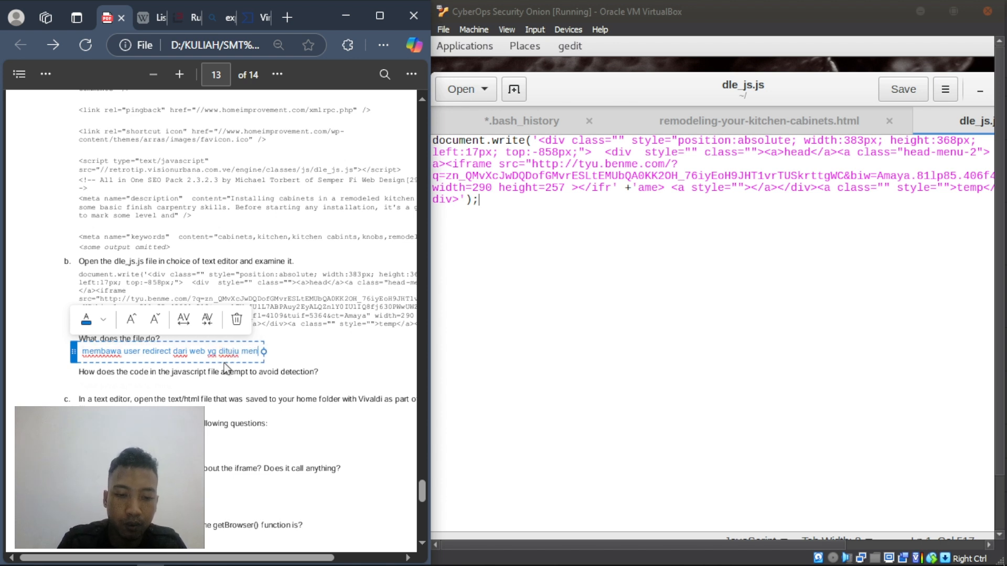
type("uju")
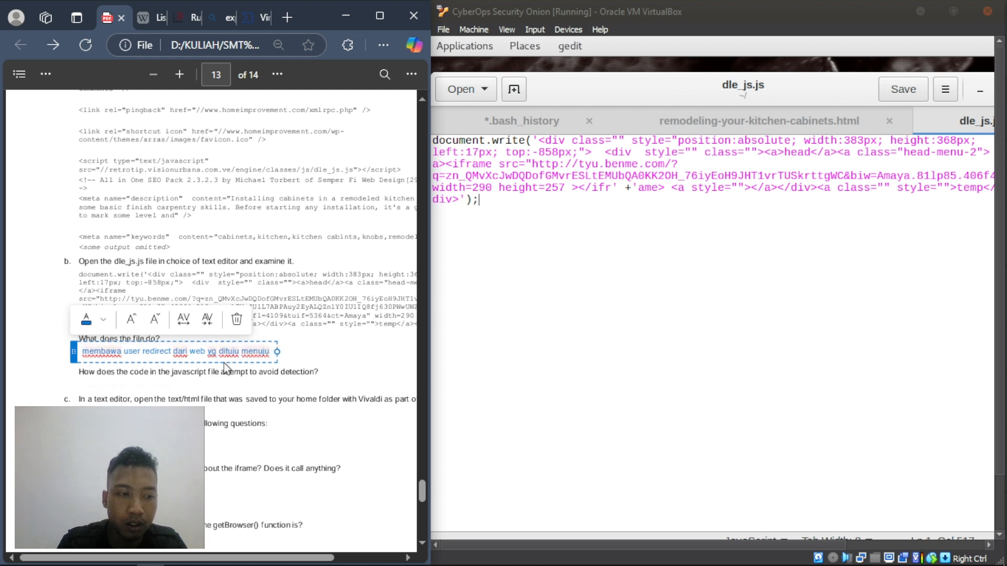
type(" tyu")
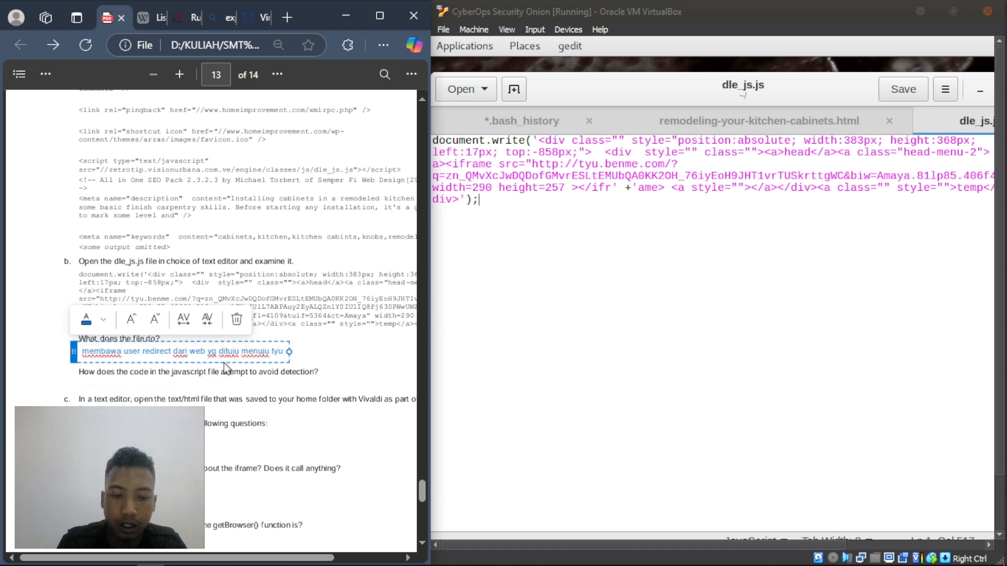
type(".benme")
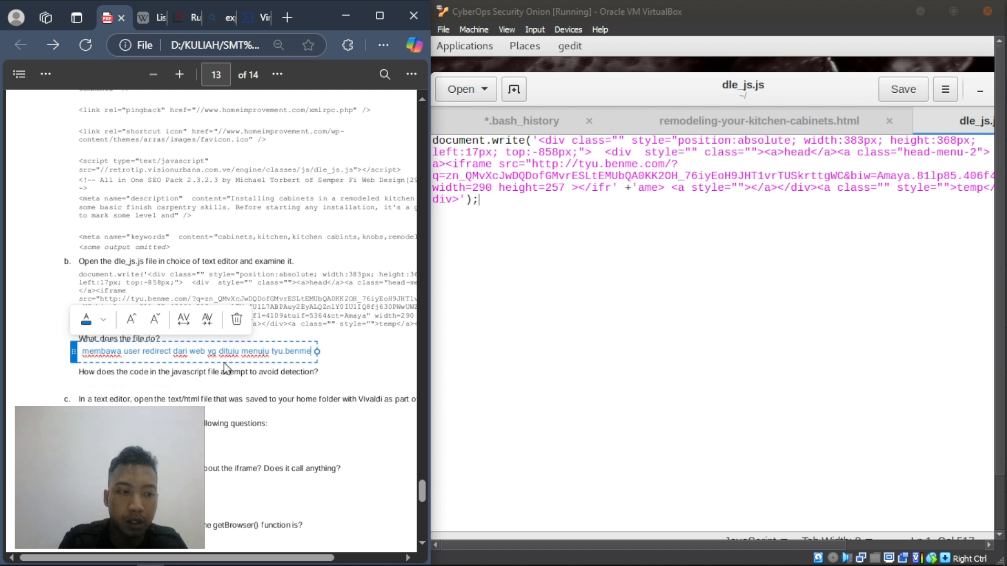
type(".co")
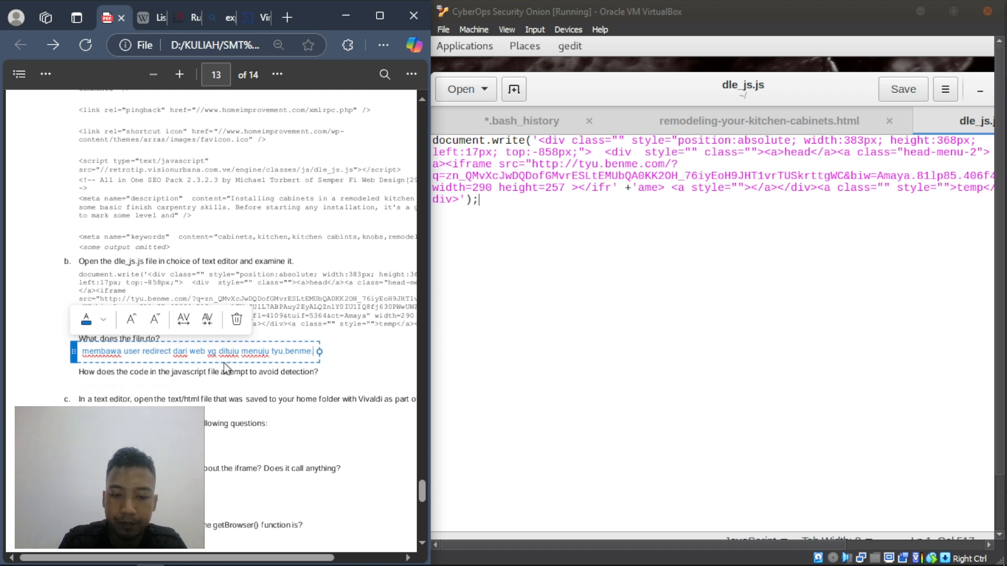
type("m")
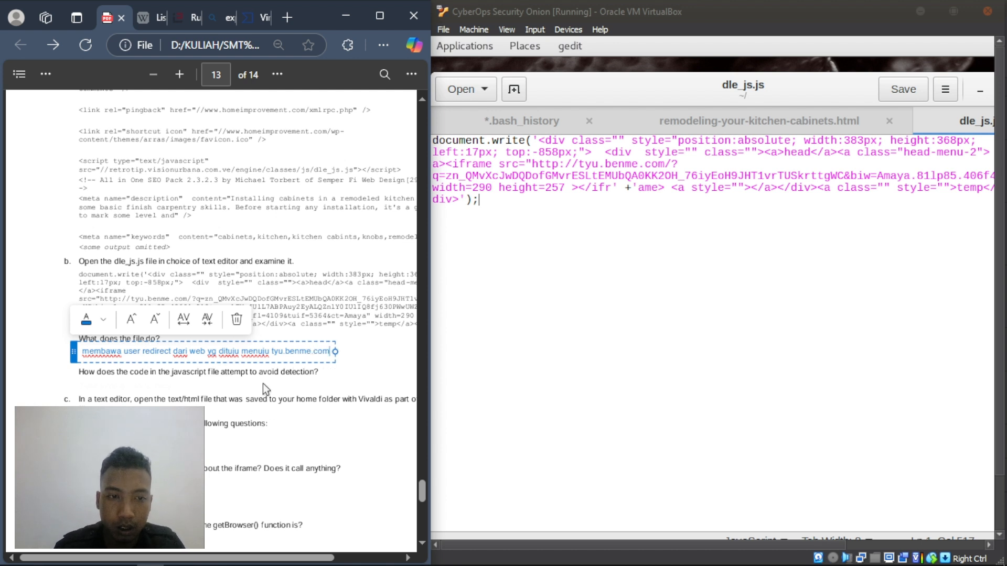
left_click(256, 383)
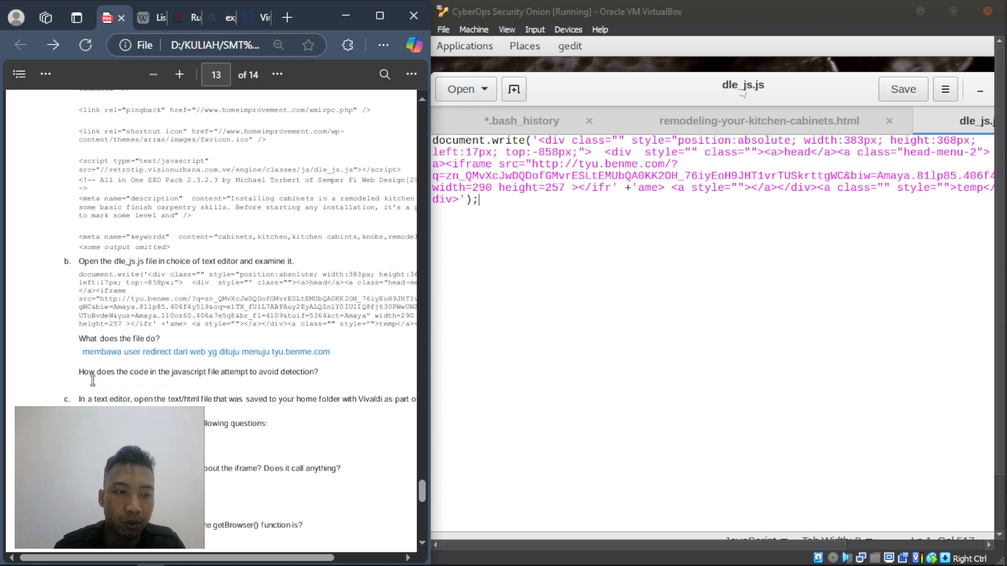
left_click_drag(79, 373, 317, 376)
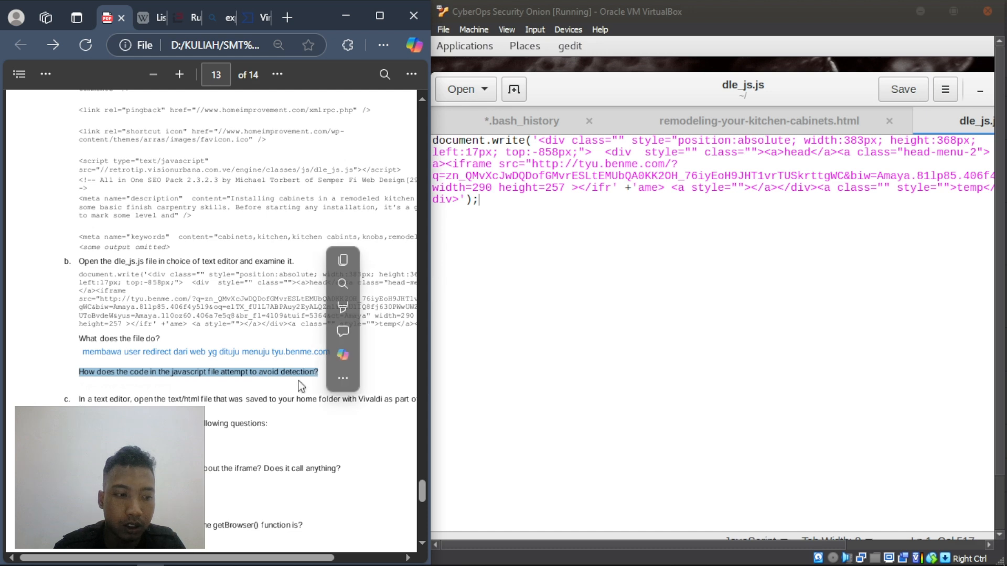
left_click(87, 390)
right_click(87, 390)
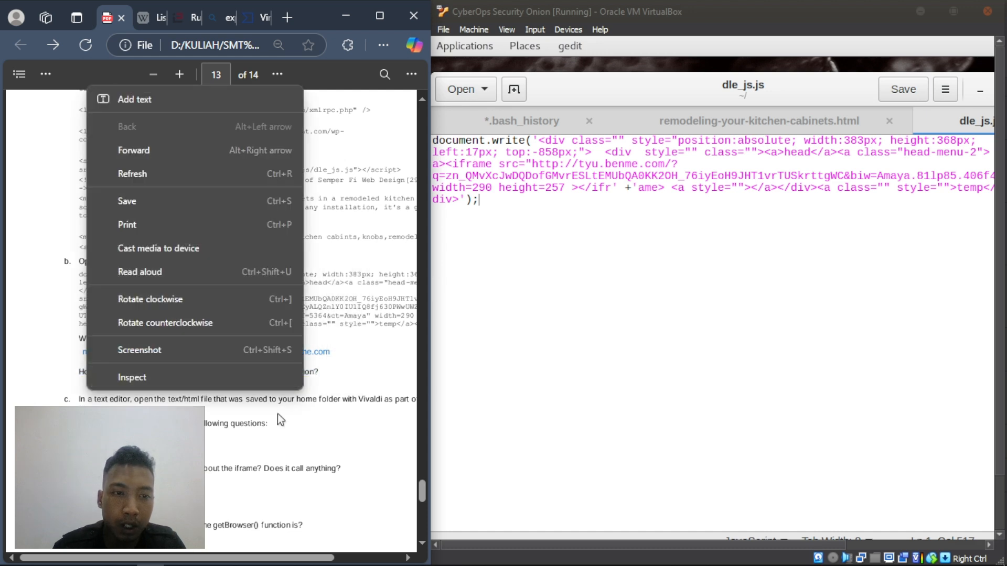
left_click(278, 414)
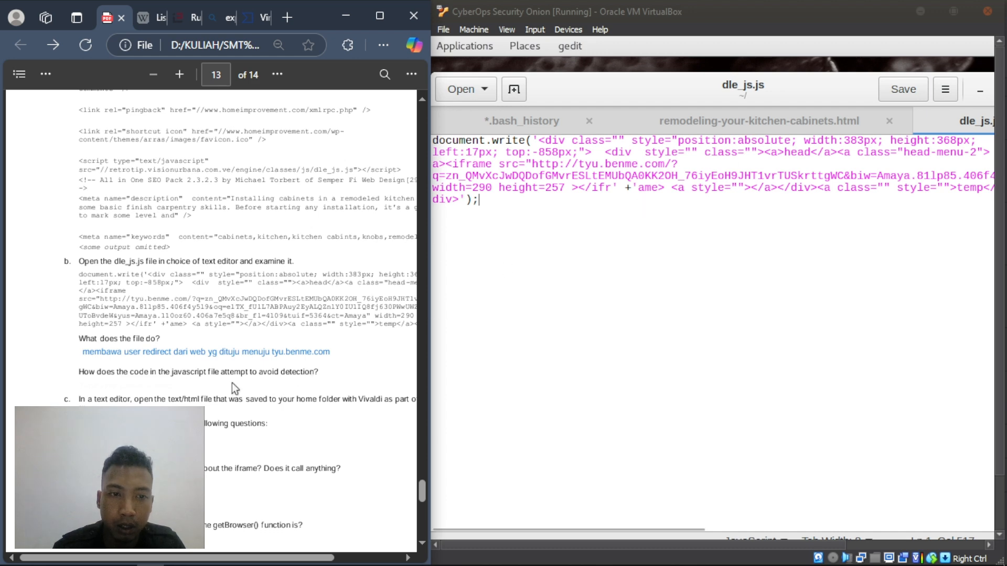
right_click(84, 383)
left_click(587, 292)
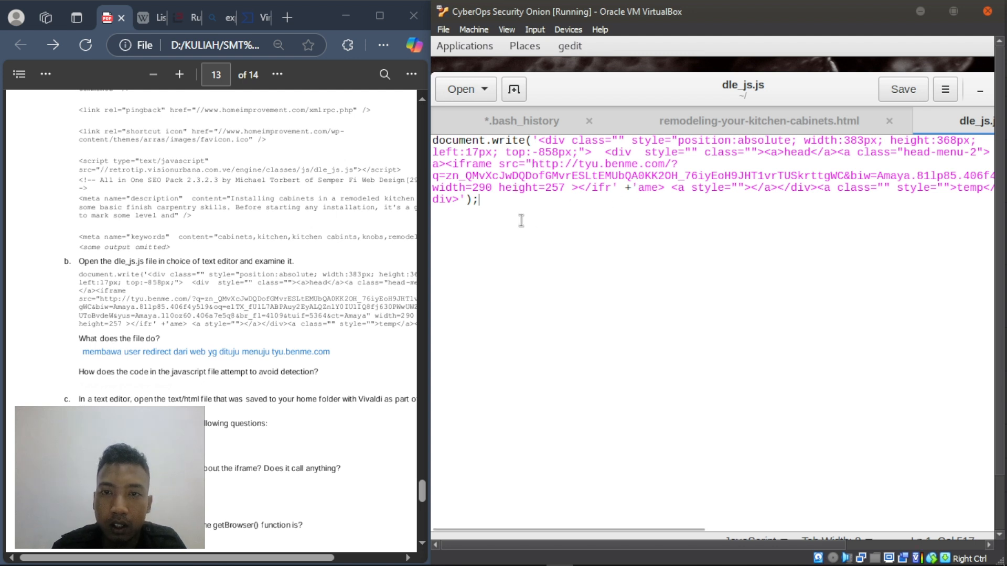
- Break dle_js.js before the '</ifr' +'ame>' fragment, leaving a blank line above it
left_click(579, 187)
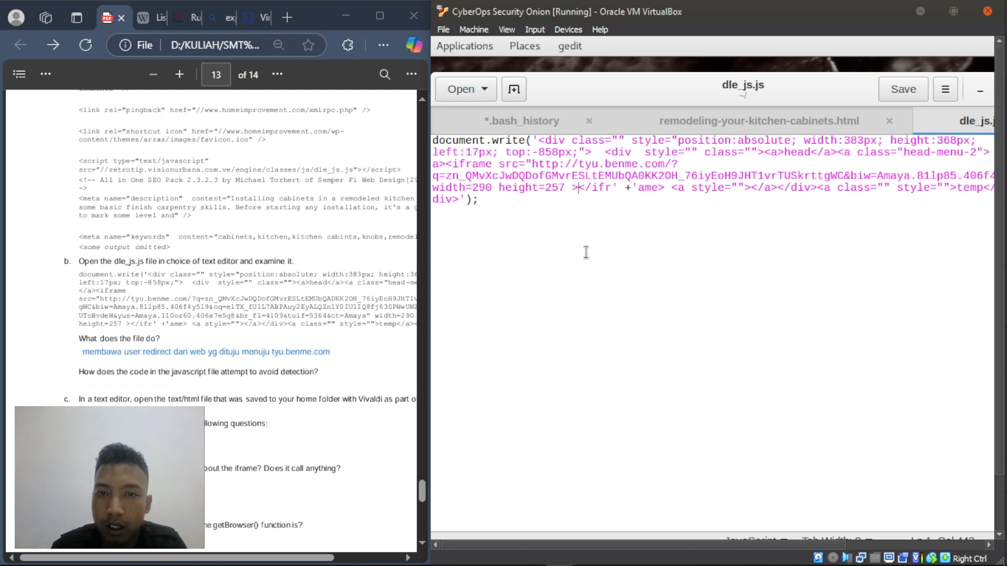
key("Return")
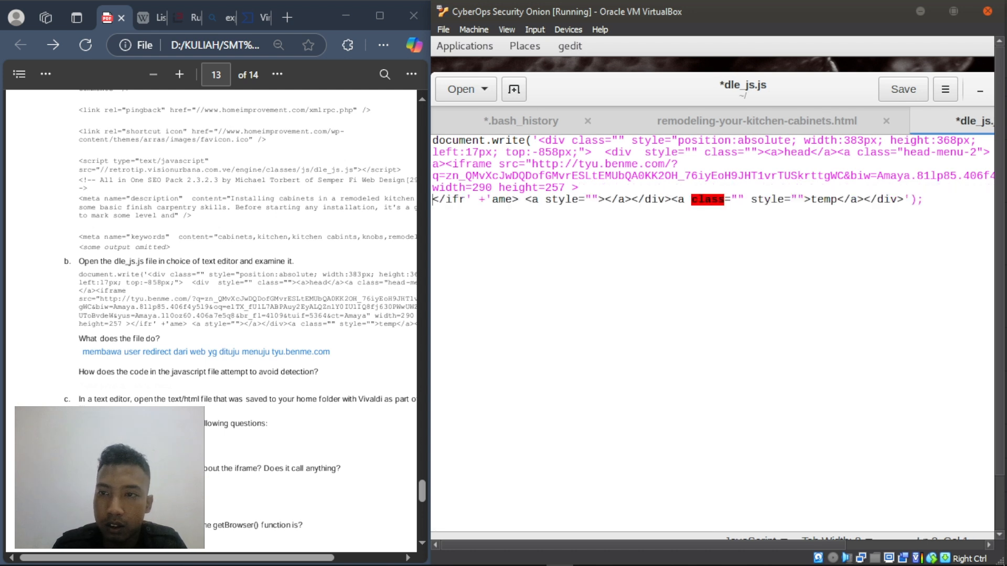
key("Return")
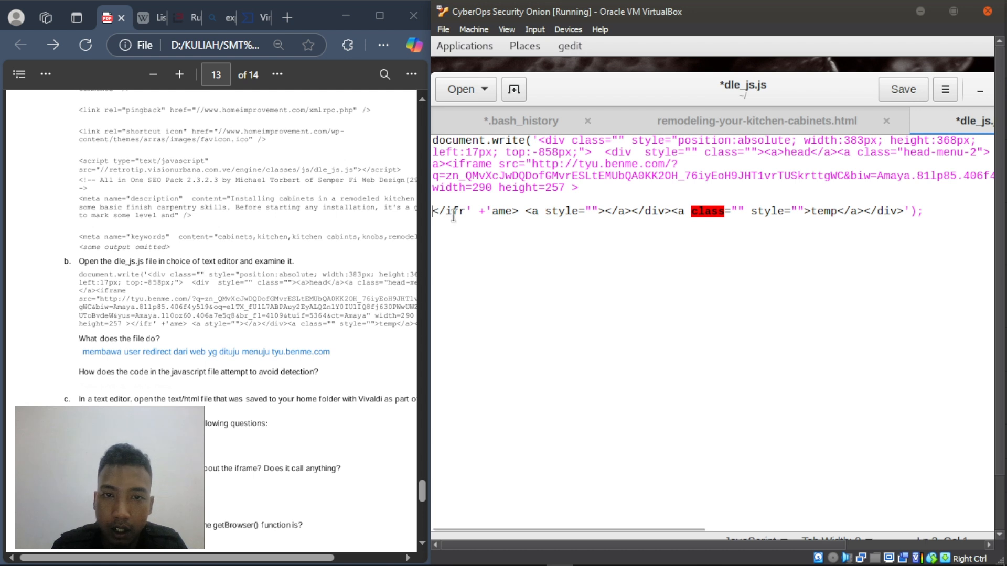
- Select the split closing tag, the document.write content and the tyu.benme.com iframe source to inspect them
left_click(492, 211, "shift")
left_click_drag(509, 210, 517, 211)
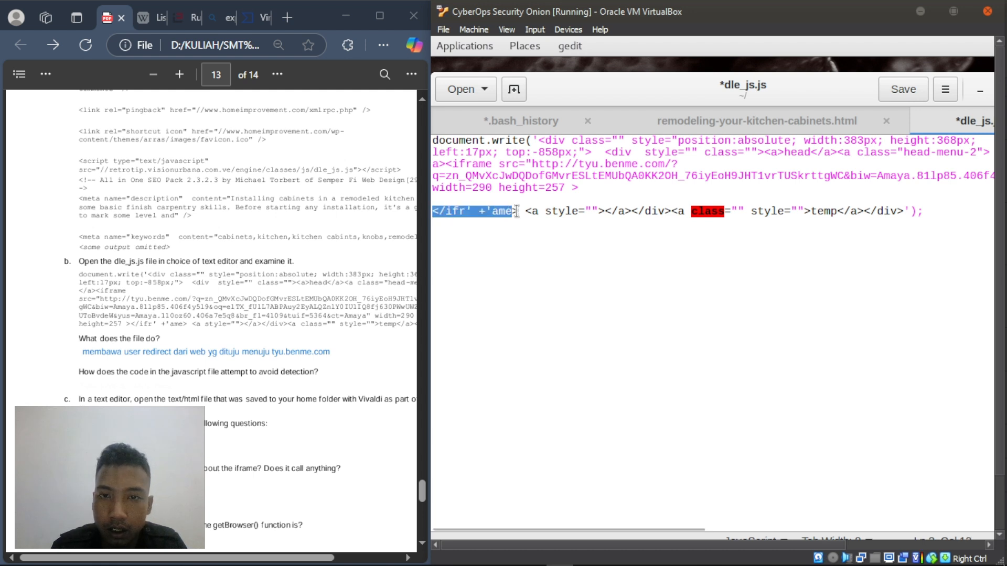
left_click(513, 254)
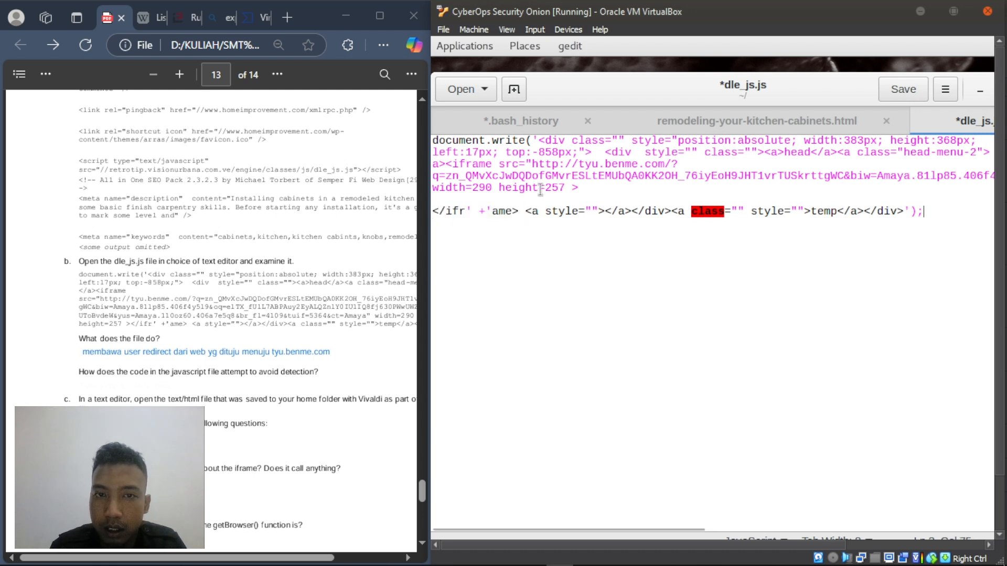
left_click_drag(579, 187, 527, 140)
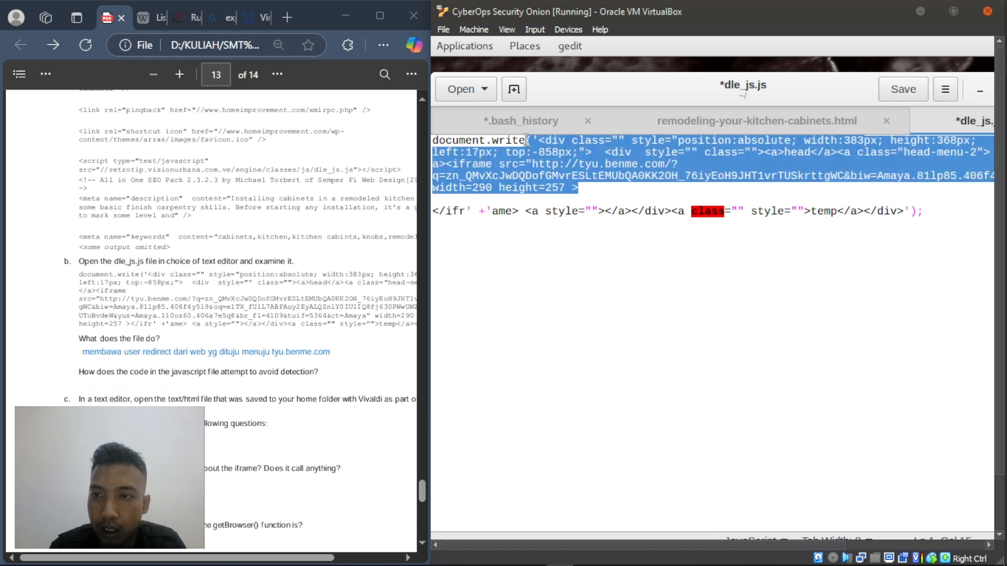
left_click(514, 164)
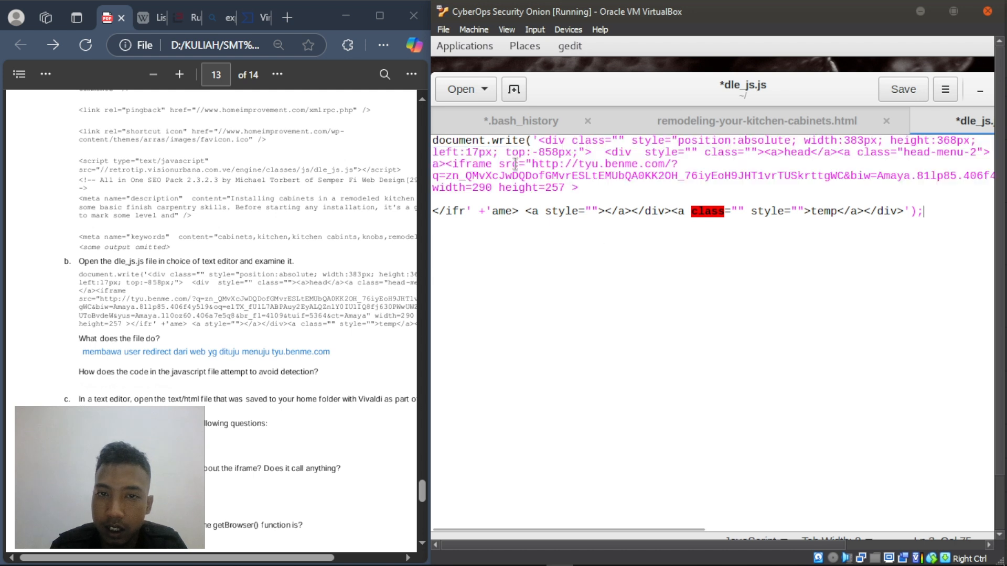
left_click(500, 166)
left_click_drag(634, 158, 687, 164)
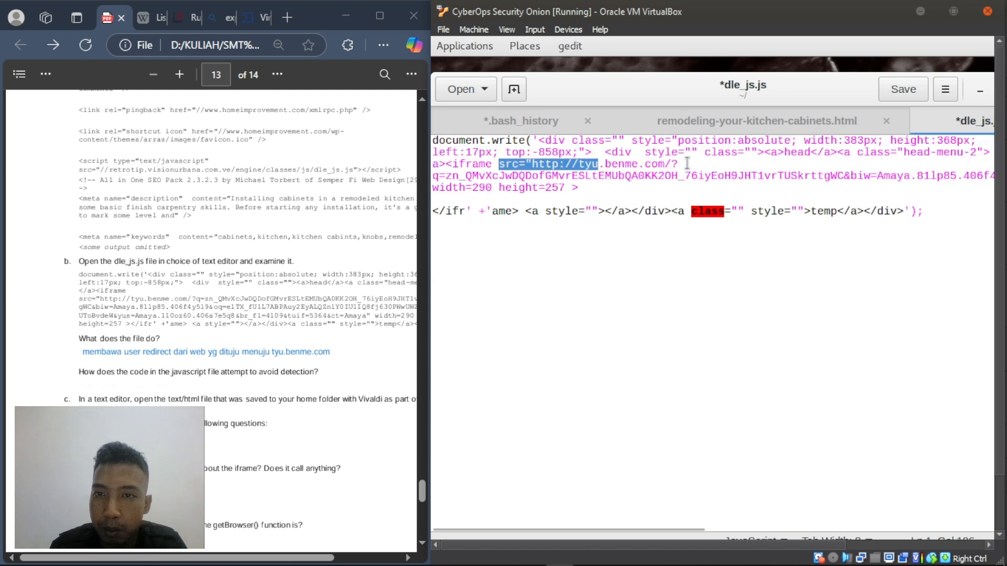
left_click(490, 257)
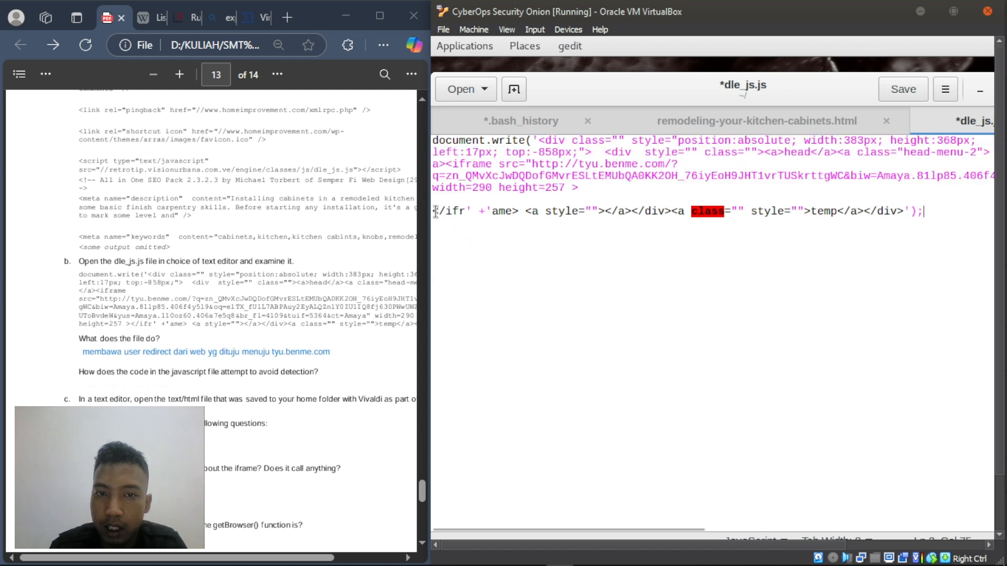
left_click_drag(439, 212, 516, 212)
left_click(478, 262)
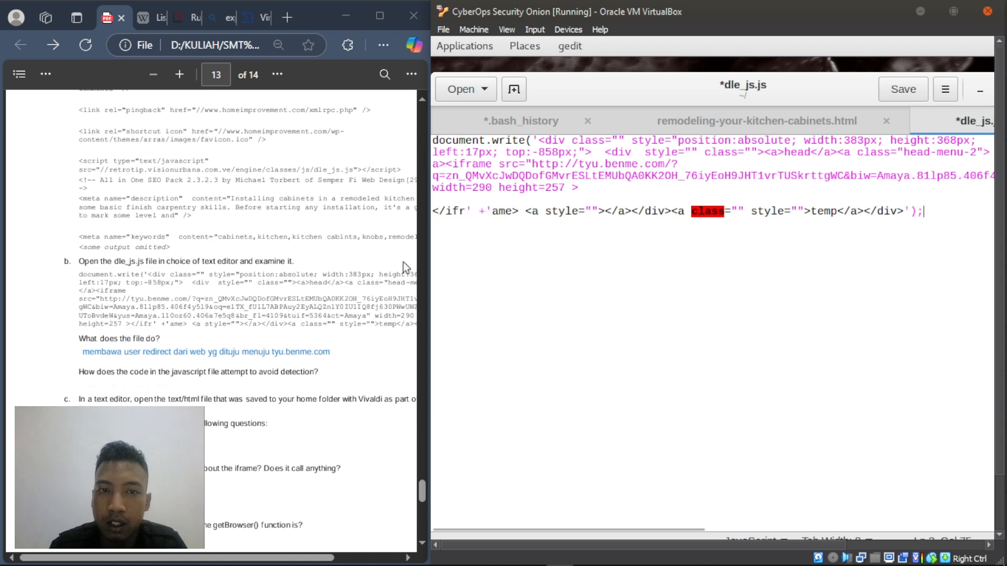
- Answer 'membagi source code mebjadi dua dengan tambahan <ifr'+'ame>' in the PDF, then scroll to part c
right_click(88, 384)
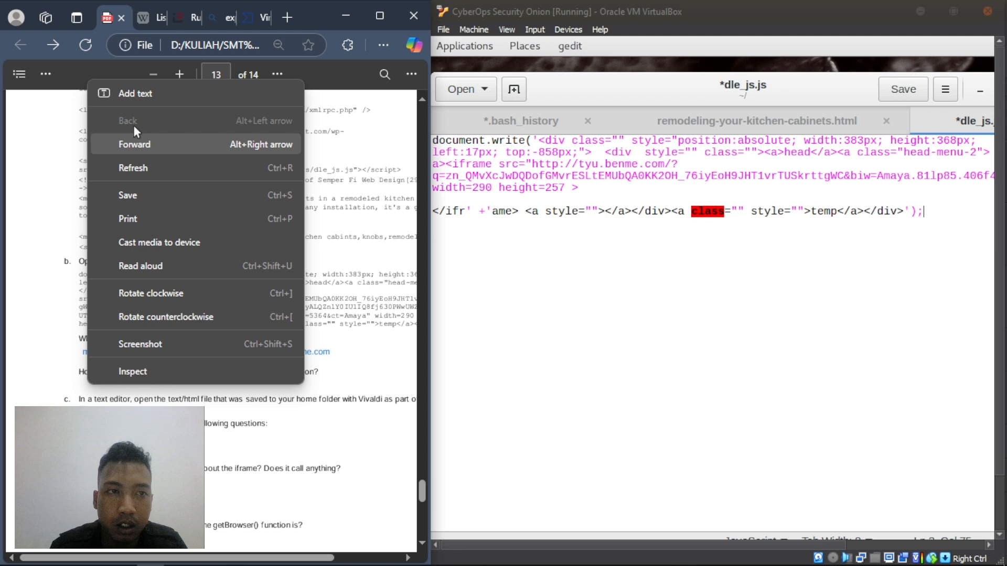
left_click(147, 96)
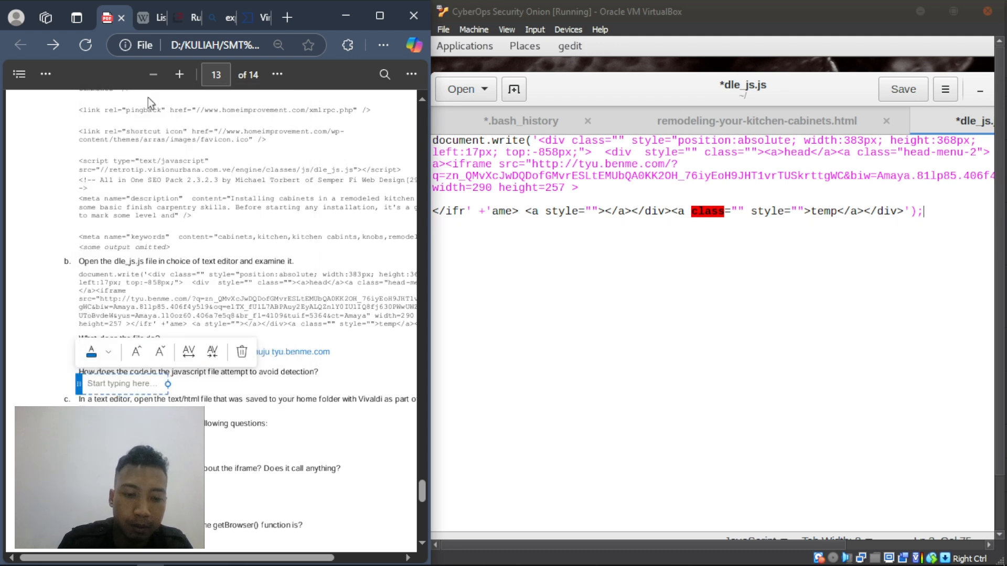
type("me")
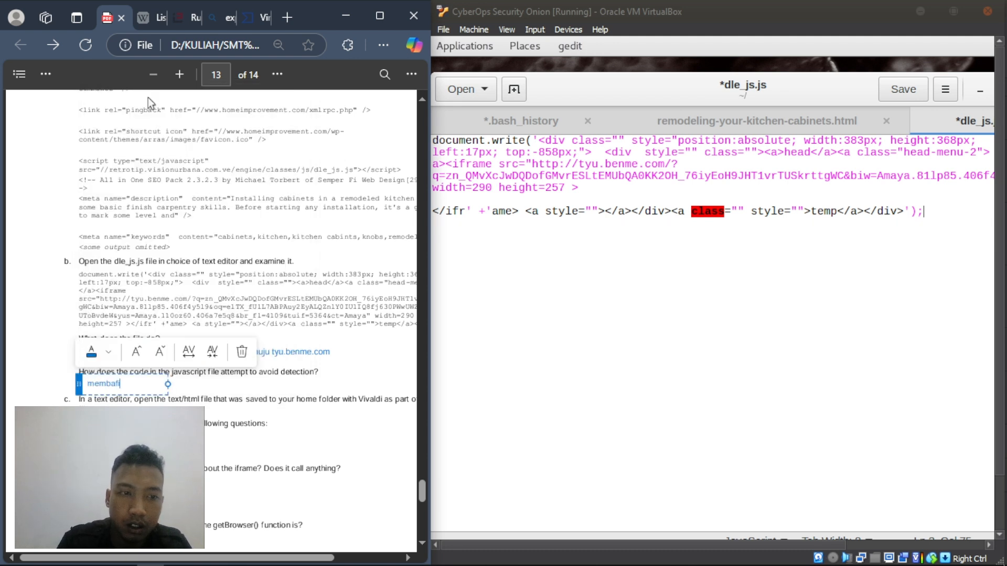
type("mbafi")
key("BackSpace")
key("BackSpace")
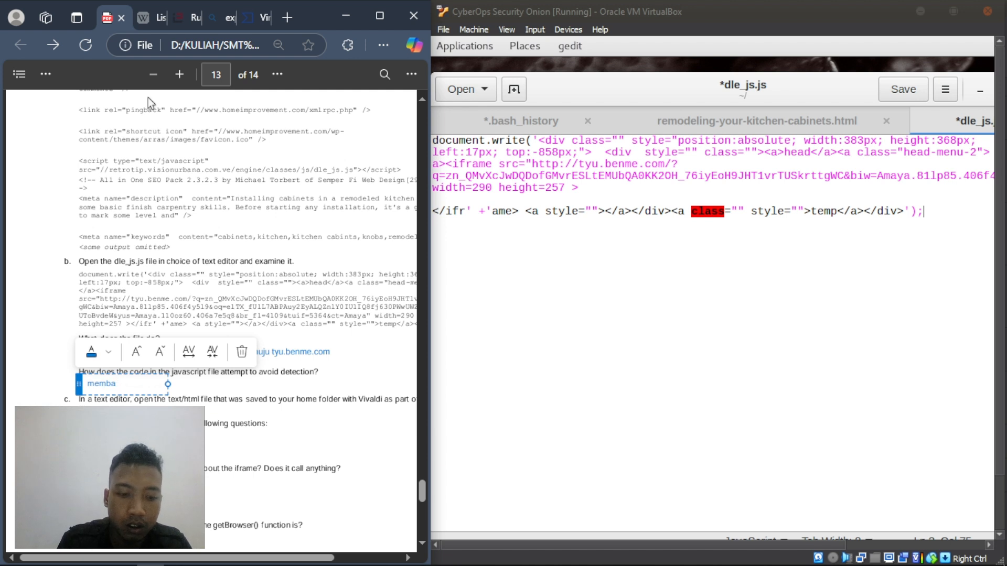
type("gi s")
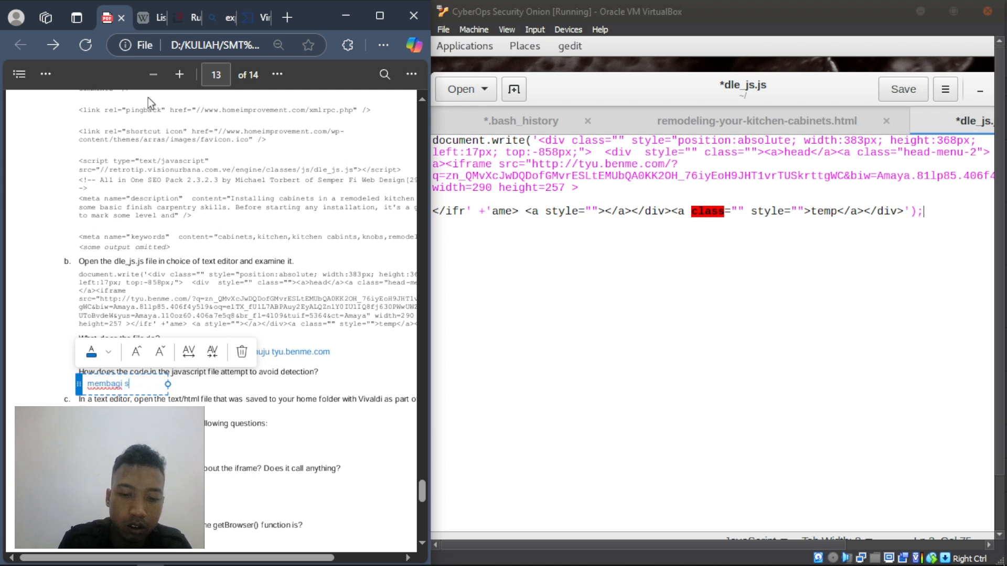
type("ource c")
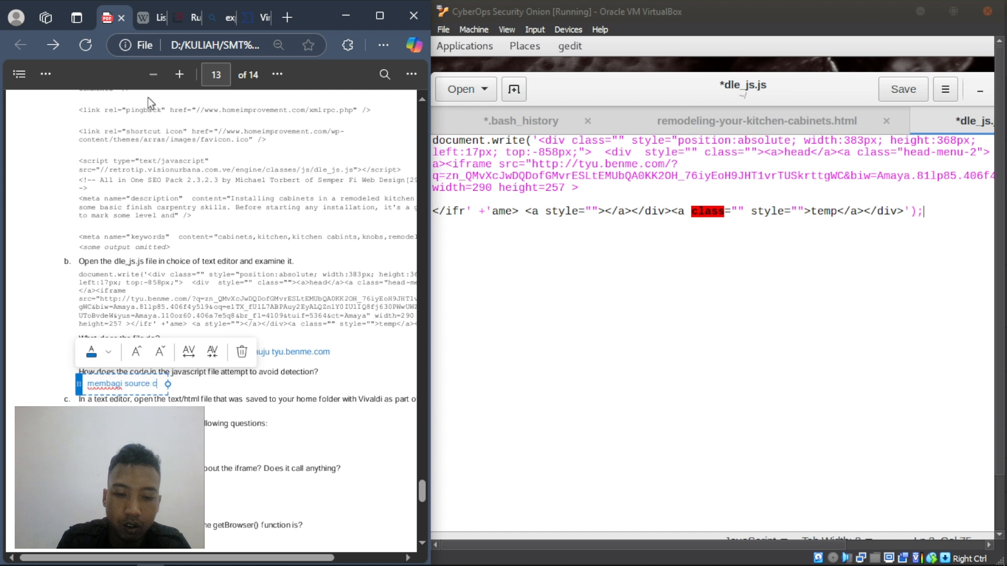
type("ode")
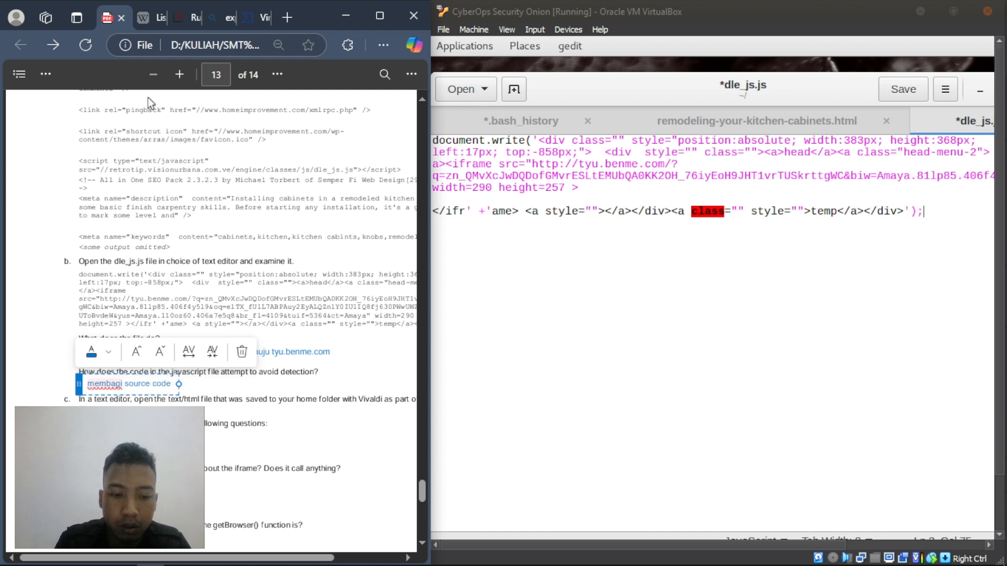
type(" mebjadi")
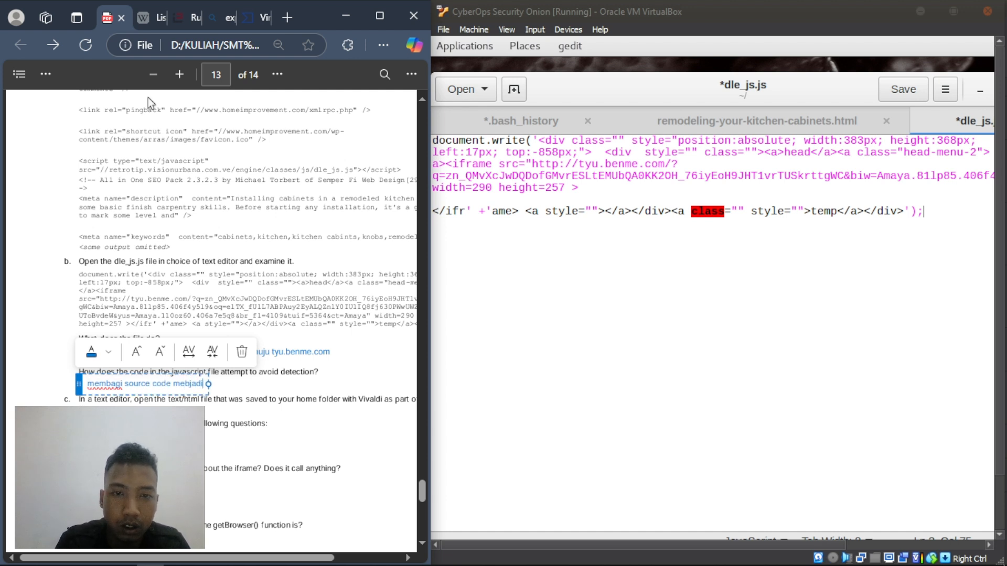
type(" dua")
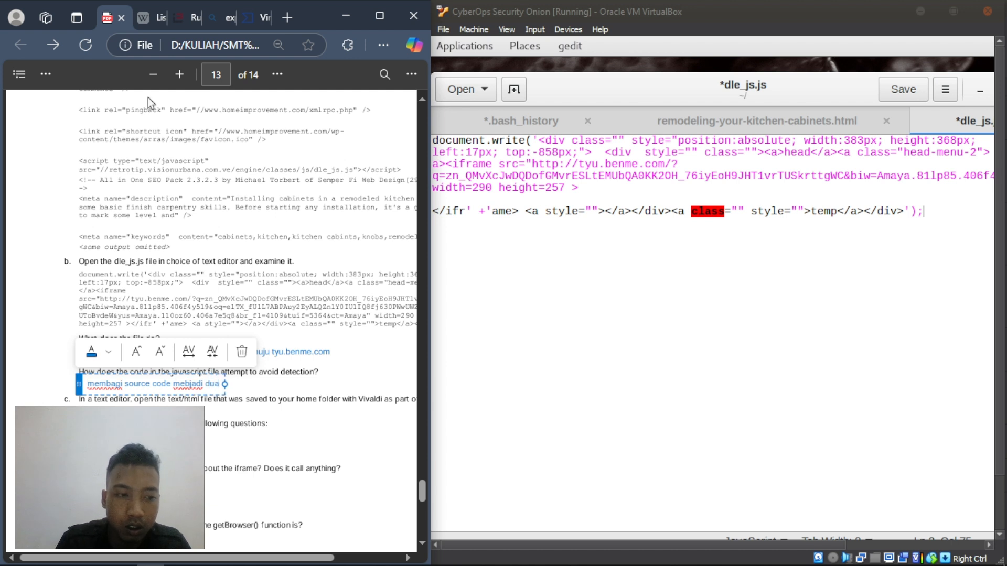
type(" dengan")
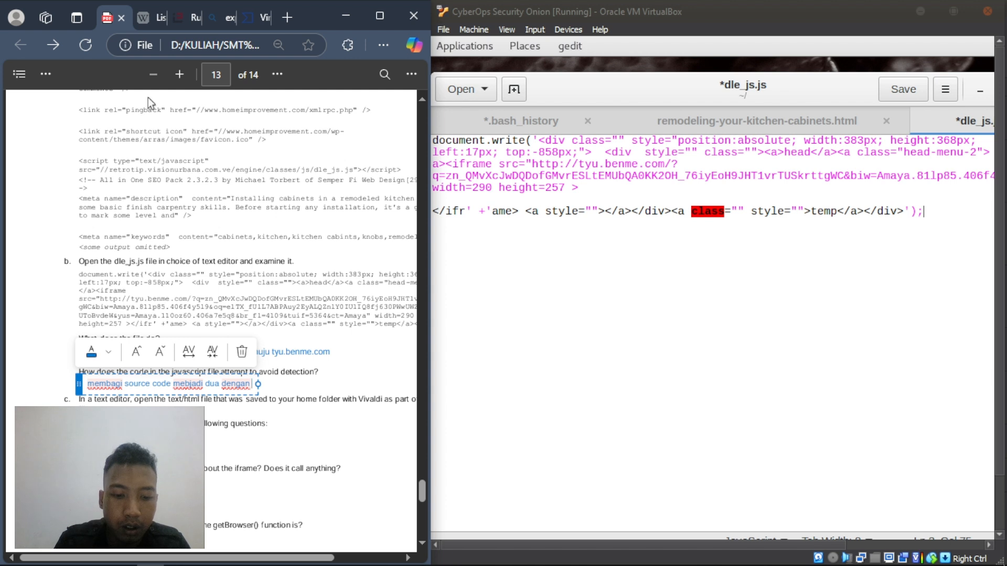
type(" tambaha")
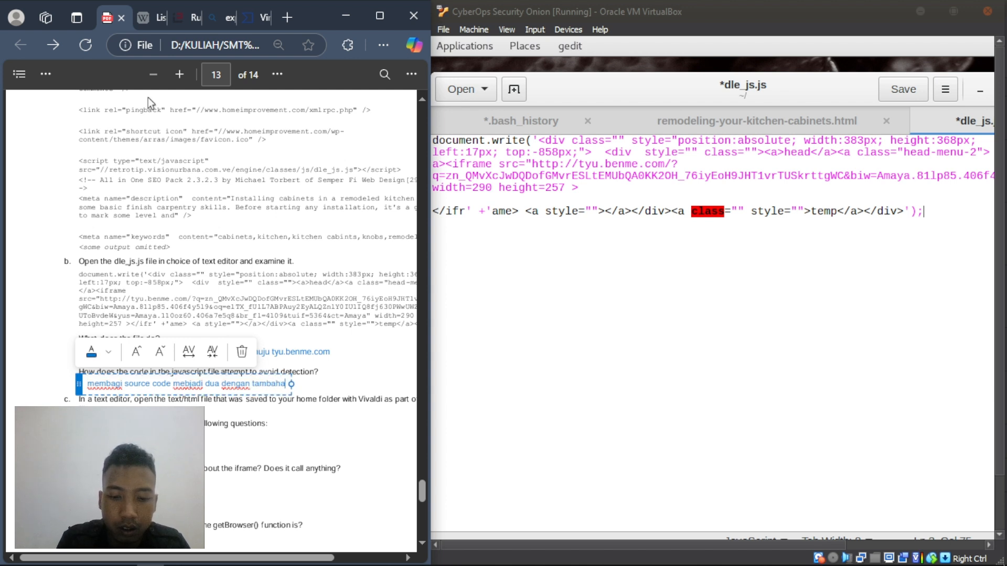
type("n <")
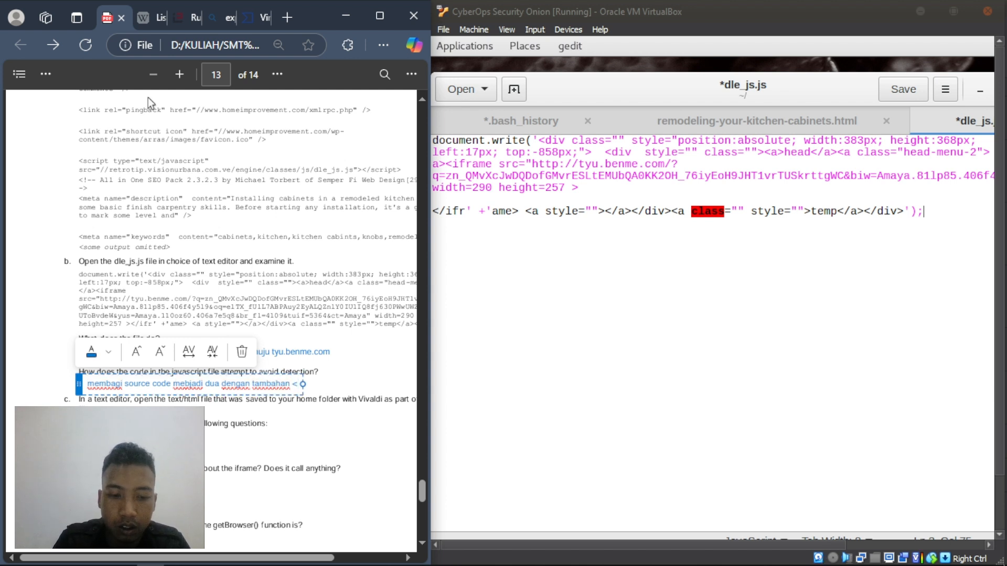
type("ifr")
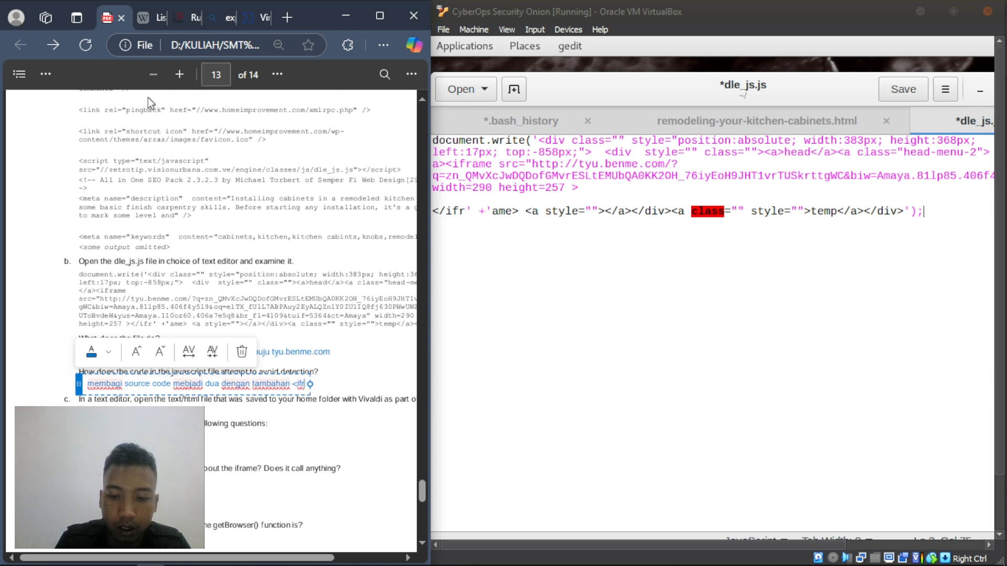
type("'")
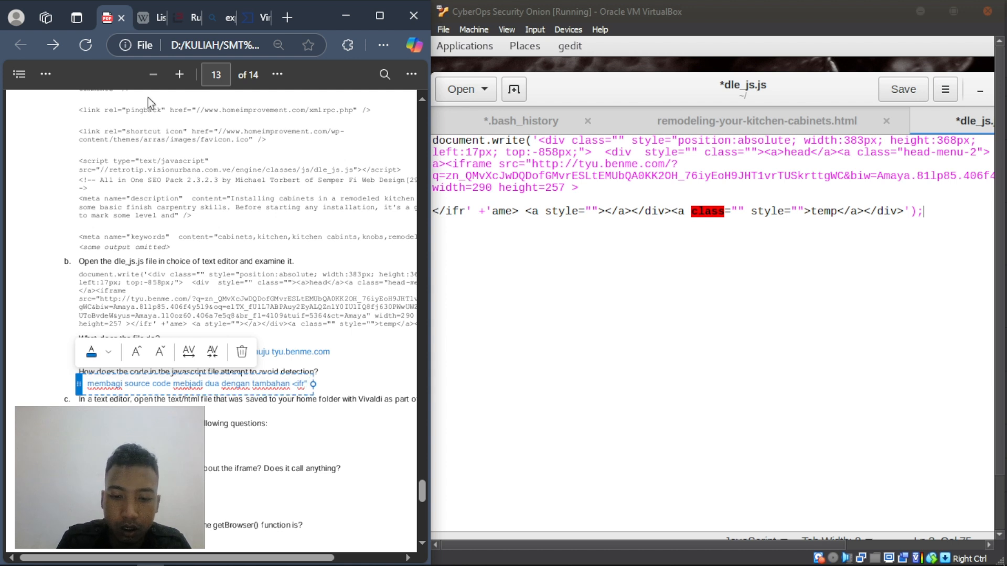
type("+")
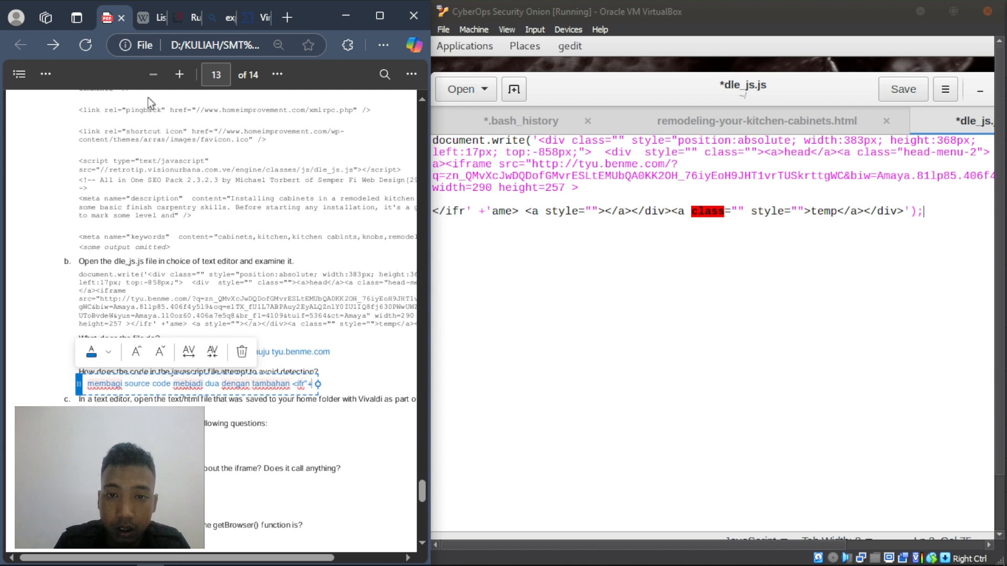
type("'ame")
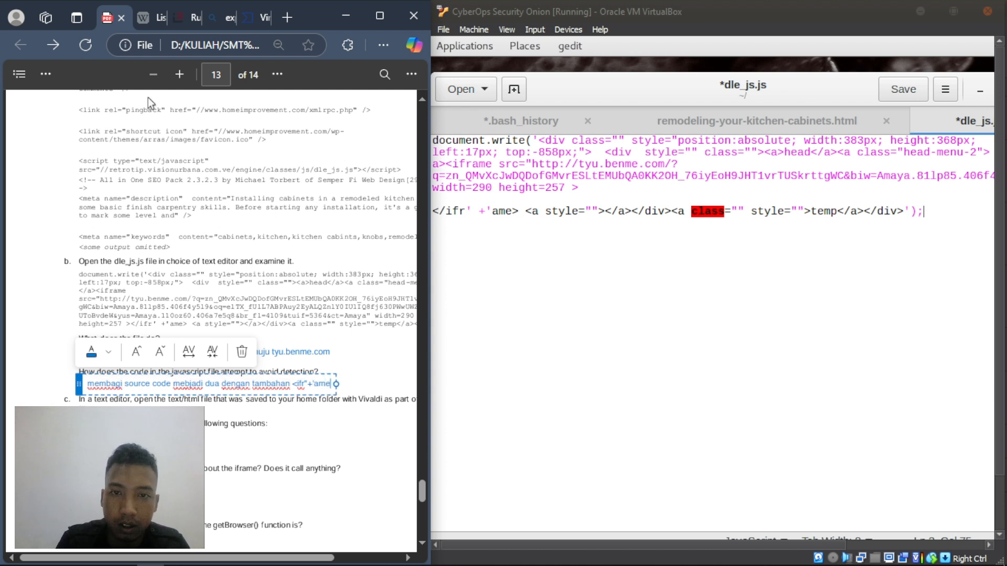
type(">")
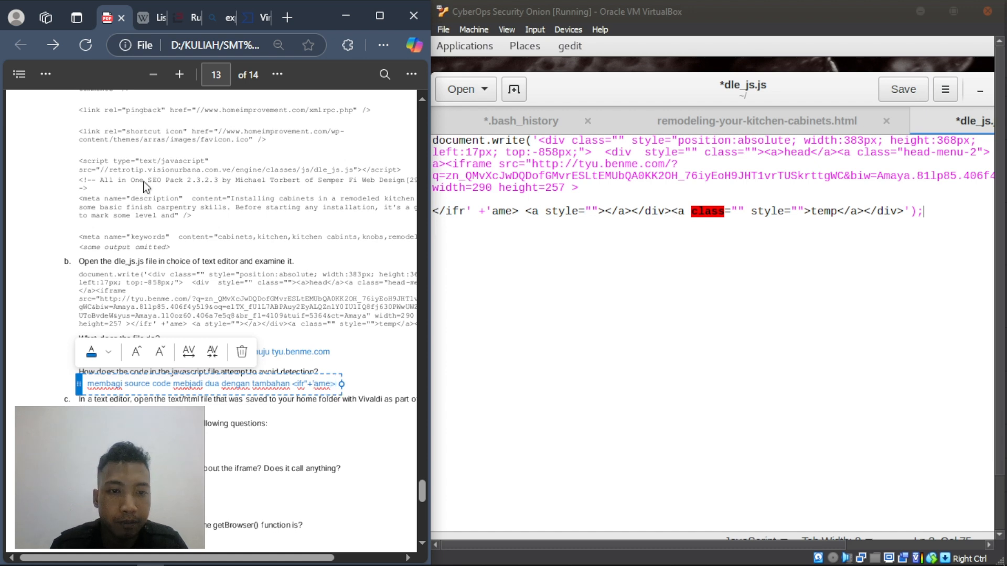
left_click(138, 445)
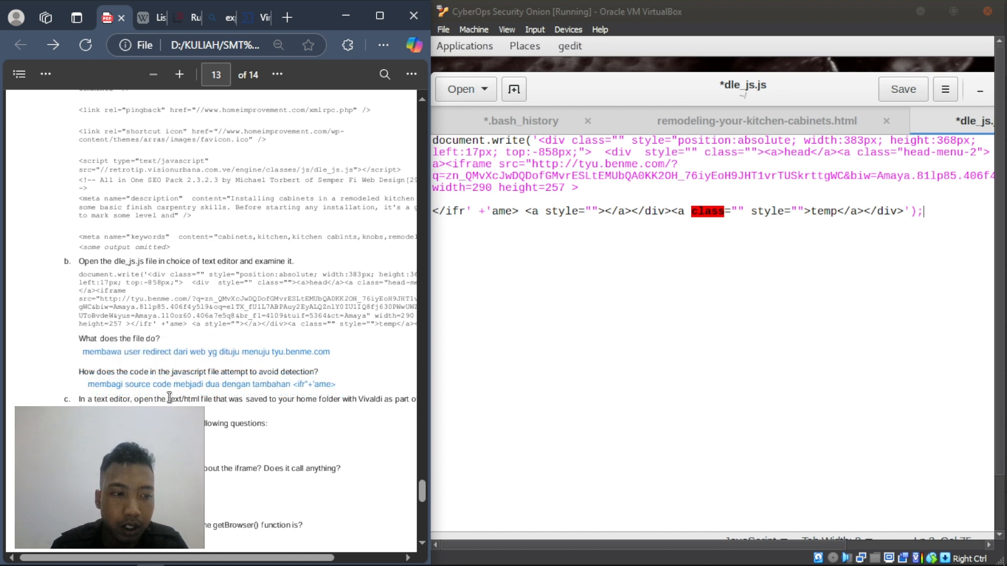
scroll(169, 398, "down", 4)
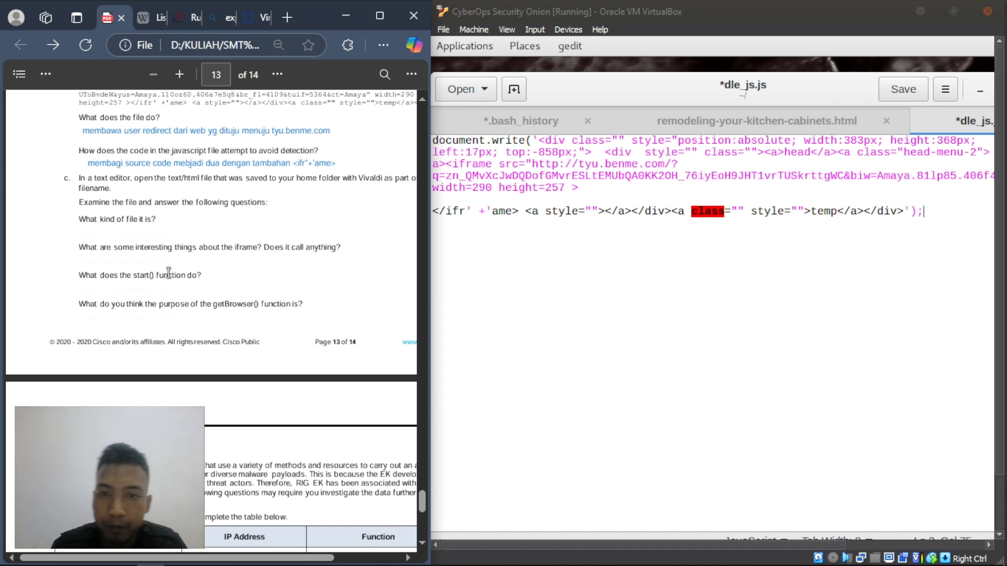
- List the home folder with ls in the Security Onion VM terminal
left_click(519, 270)
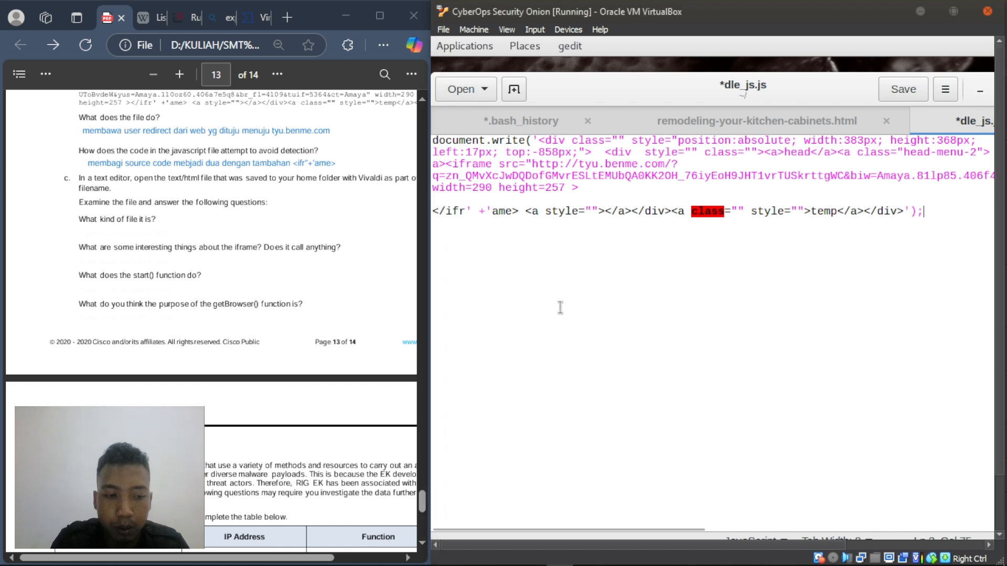
key("alt+Tab")
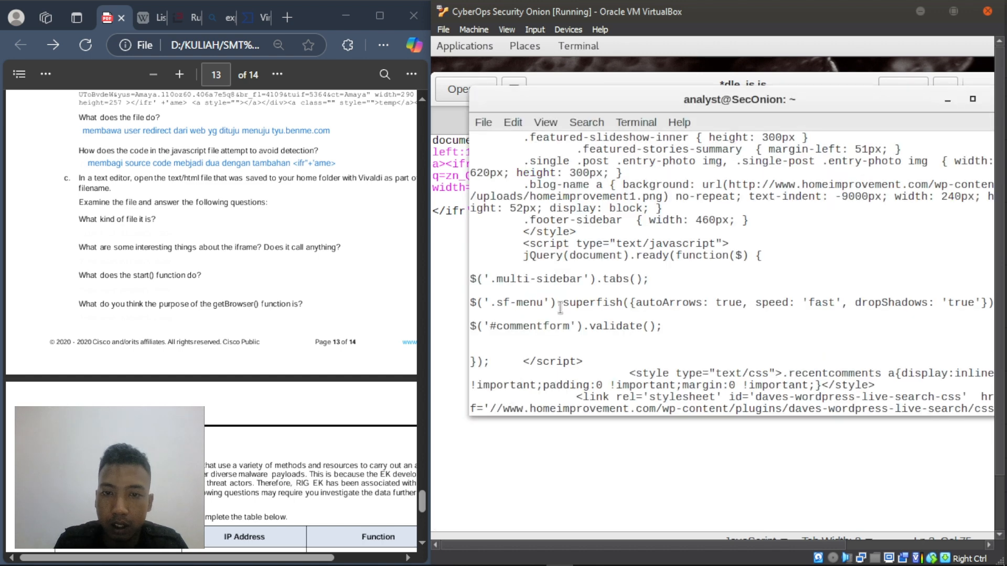
type("ls")
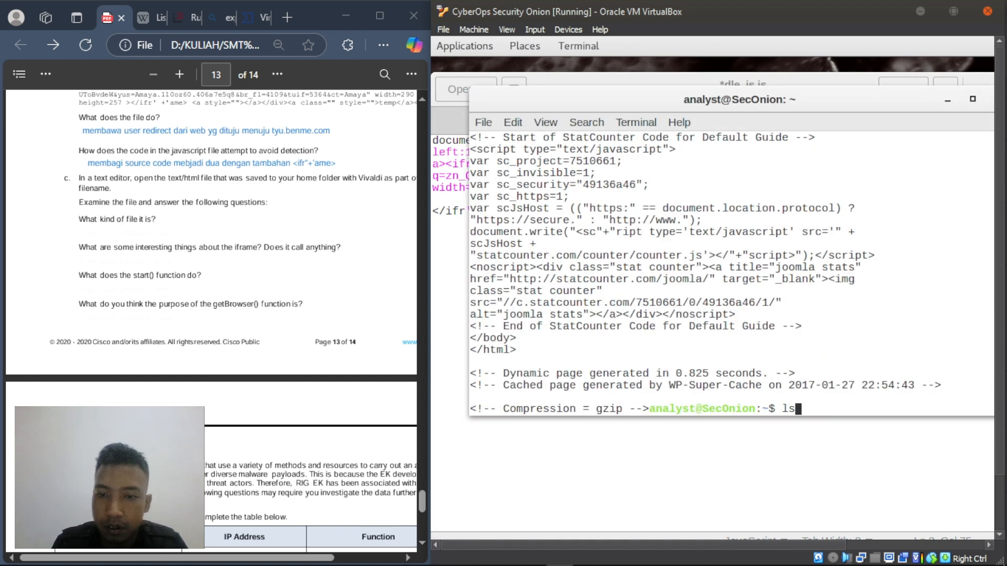
key("Return")
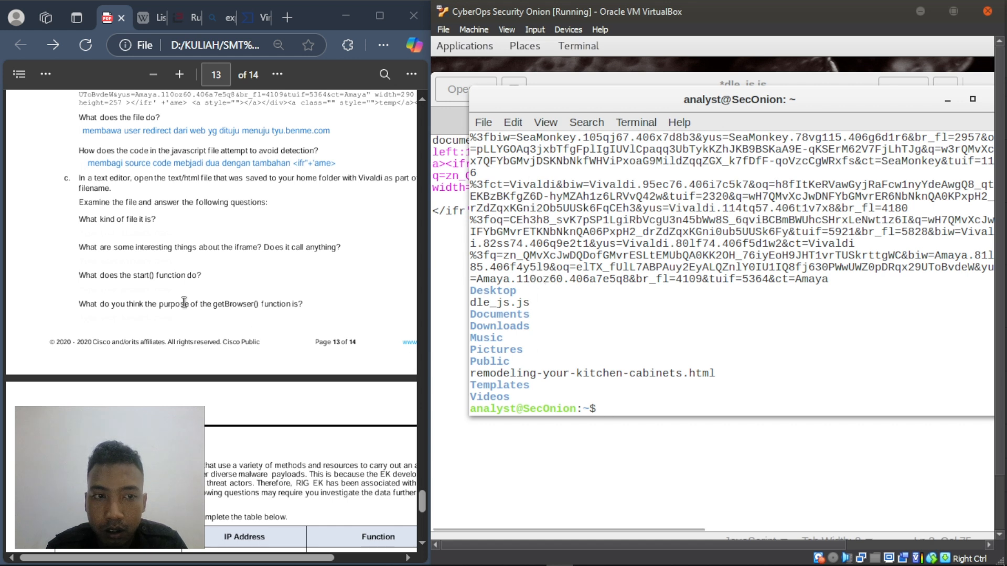
- Match part c's Vivaldi mention against the listed file name and bring dle_js.js back to front
left_click(184, 336)
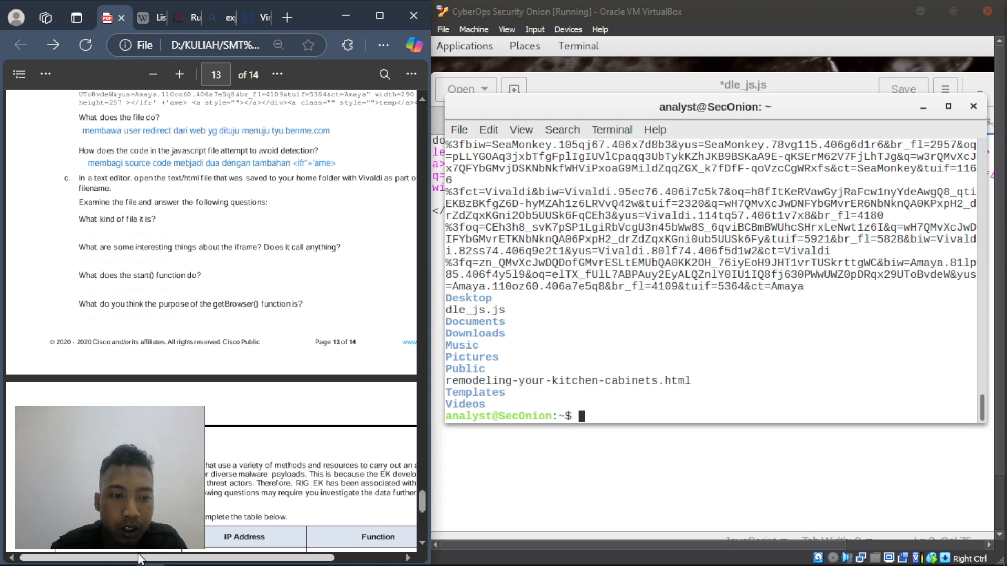
scroll(209, 328, "right", 1)
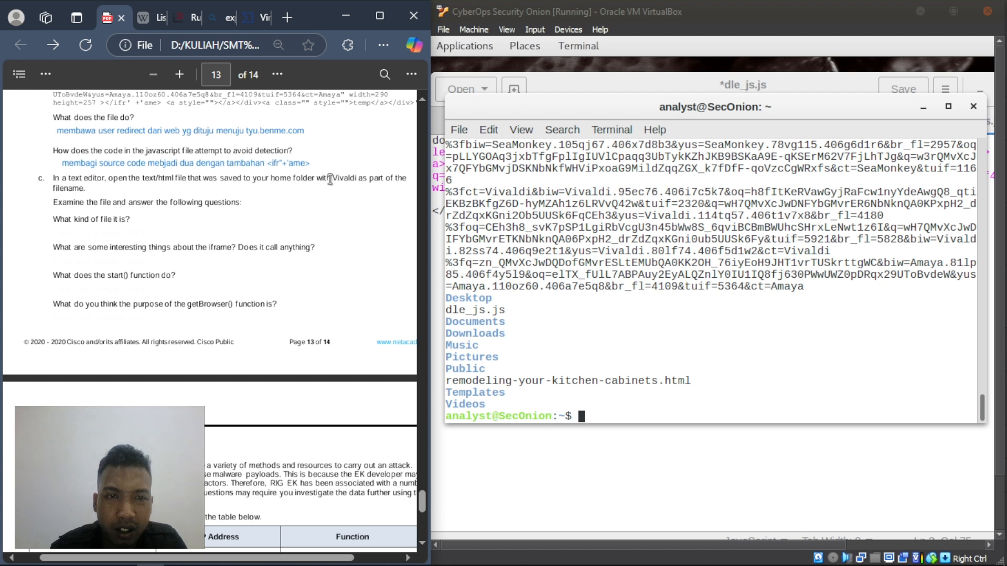
left_click_drag(326, 178, 365, 184)
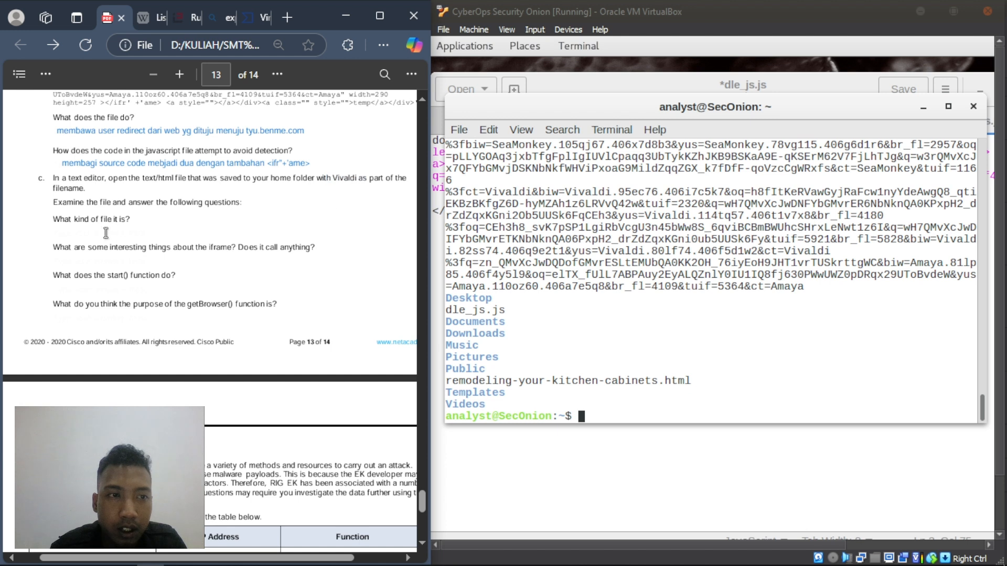
left_click(587, 398)
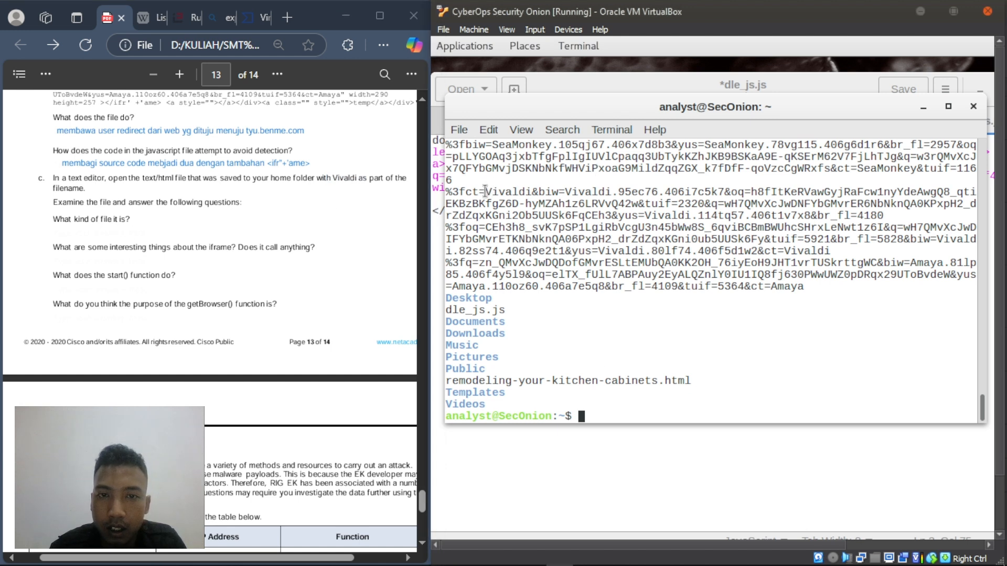
double_click(527, 191)
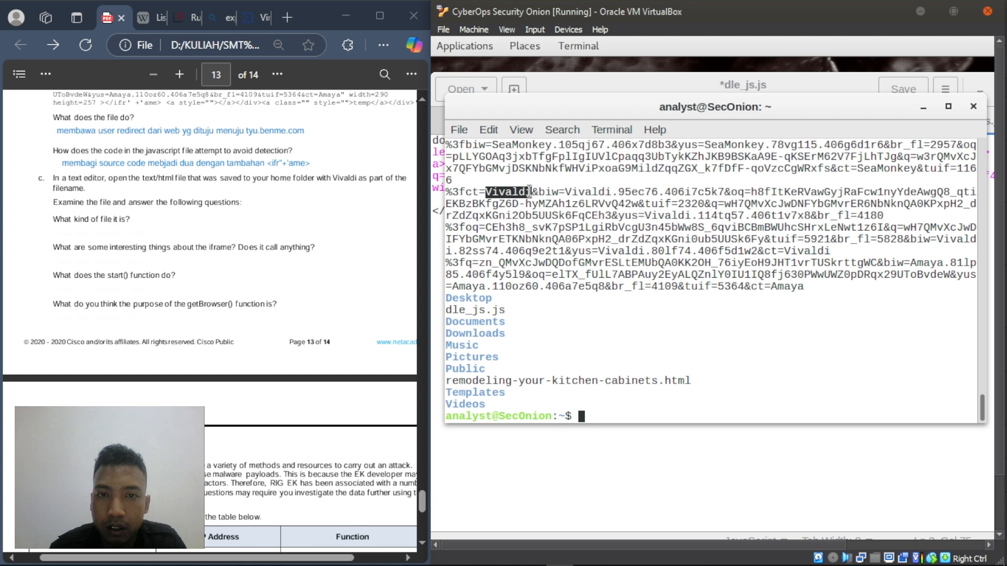
left_click(588, 415)
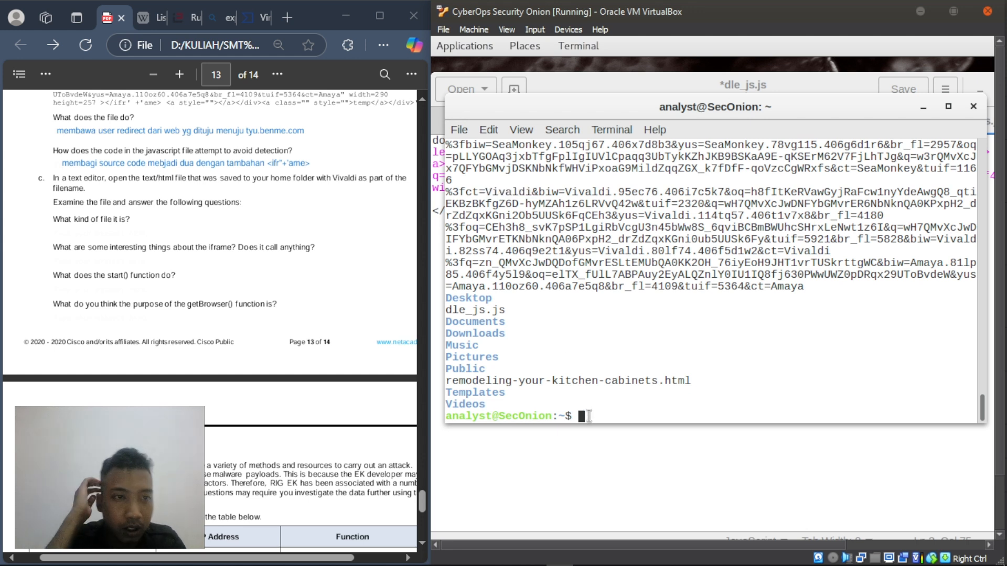
left_click(588, 490)
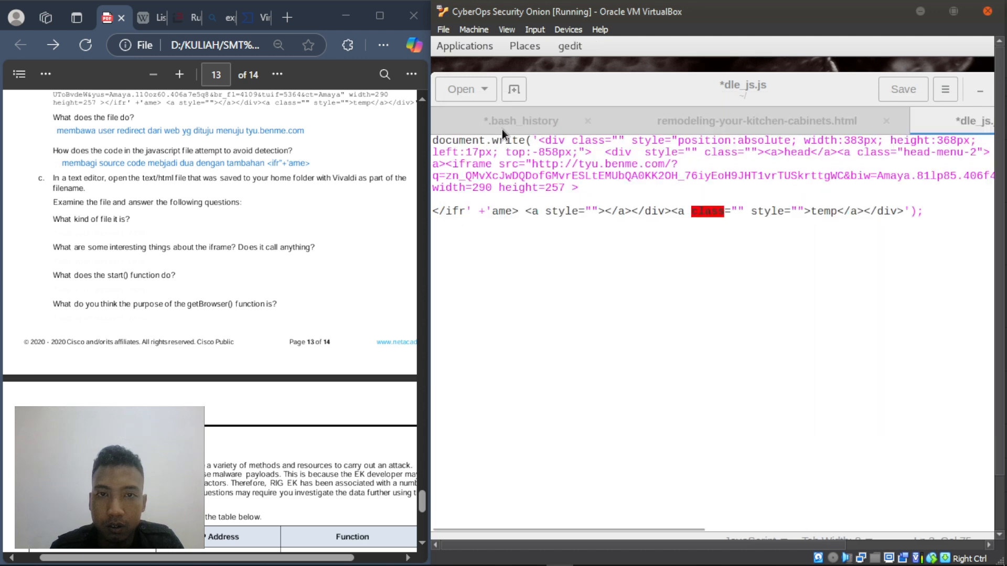
- Open the %3fct=Vivaldi… HTML file from the analyst home folder in a new gedit tab
left_click(458, 91)
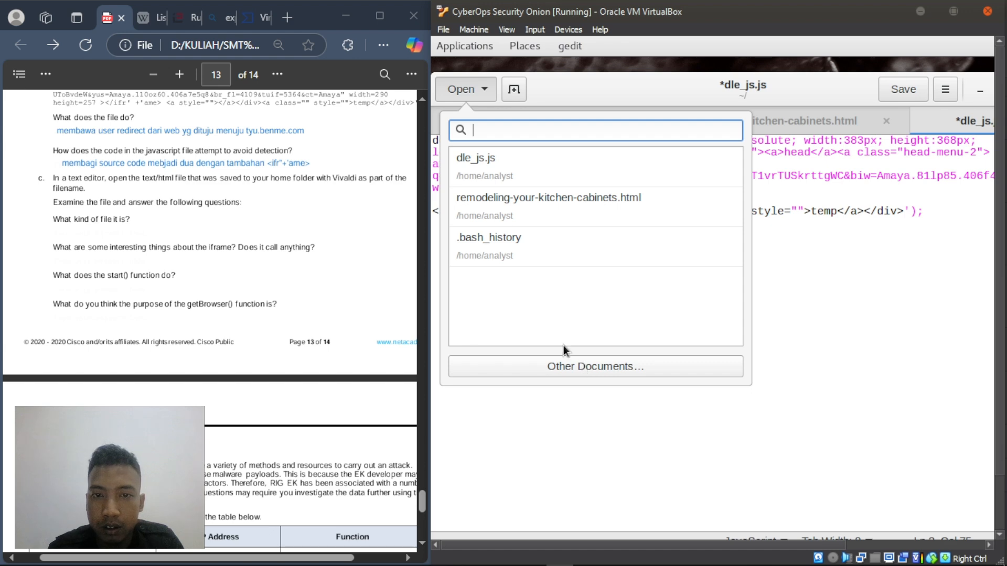
key("Escape")
key("ctrl+o")
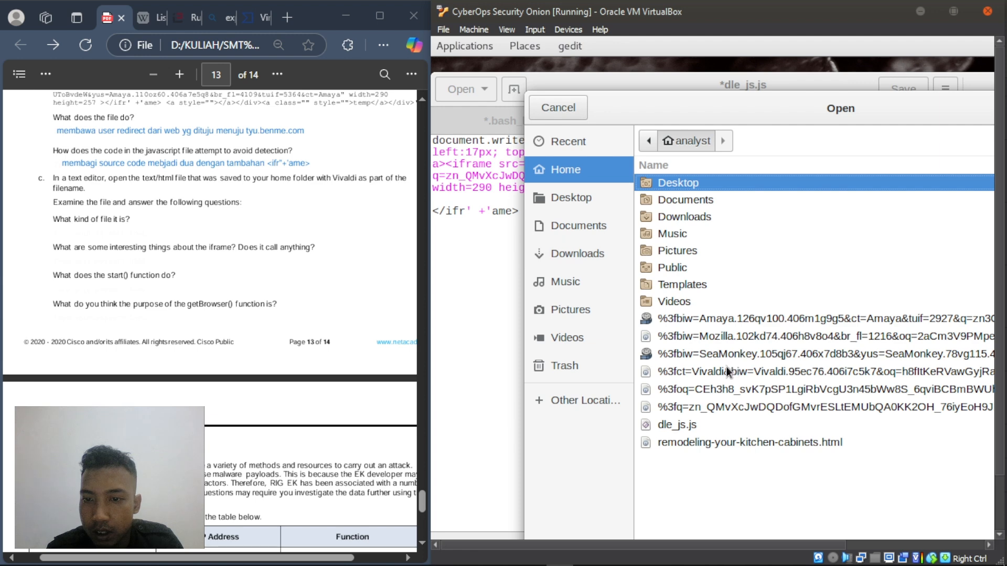
left_click(737, 376)
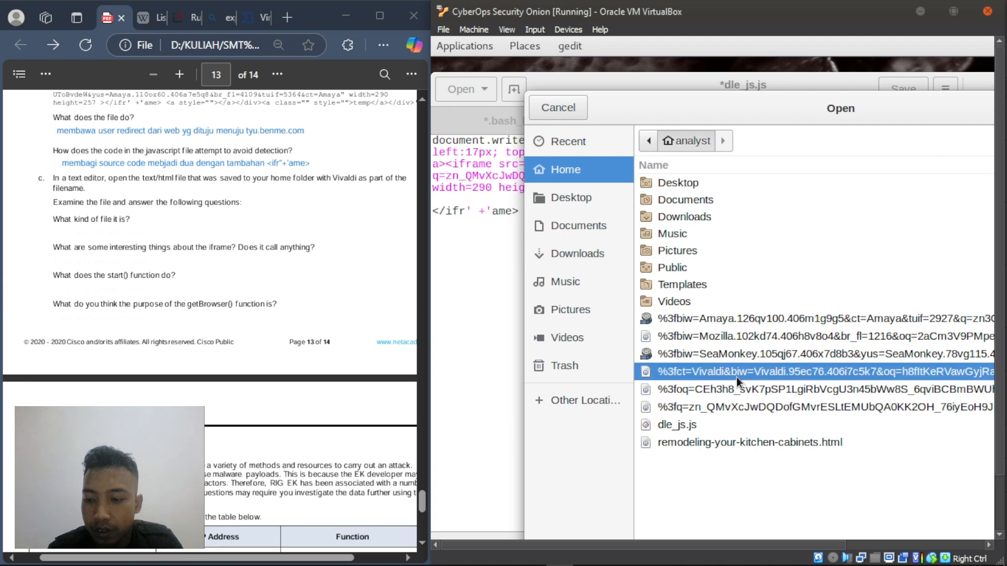
double_click(736, 376)
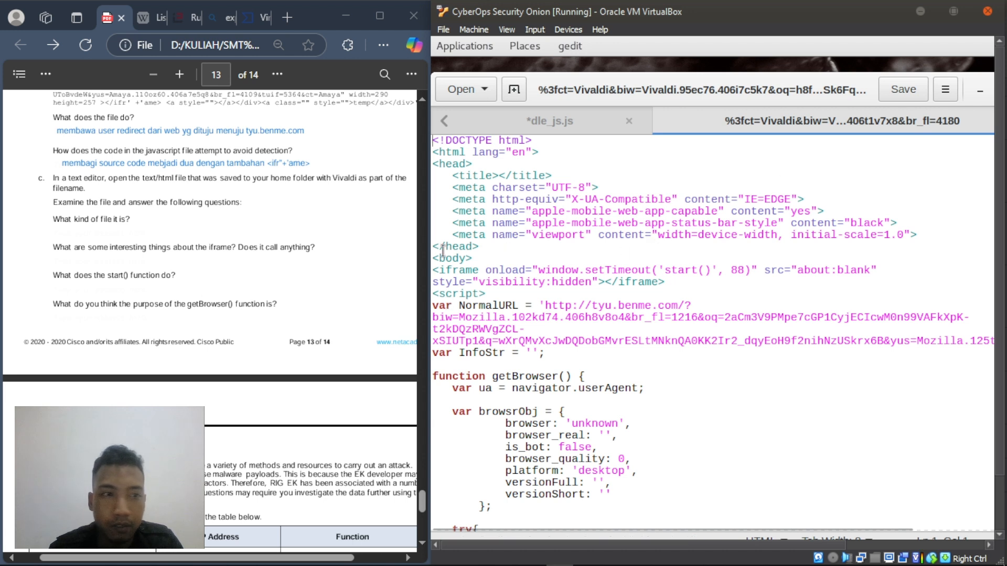
- Add the answer 'file html' beneath part c's 'What kind of file is it?' question
right_click(59, 237)
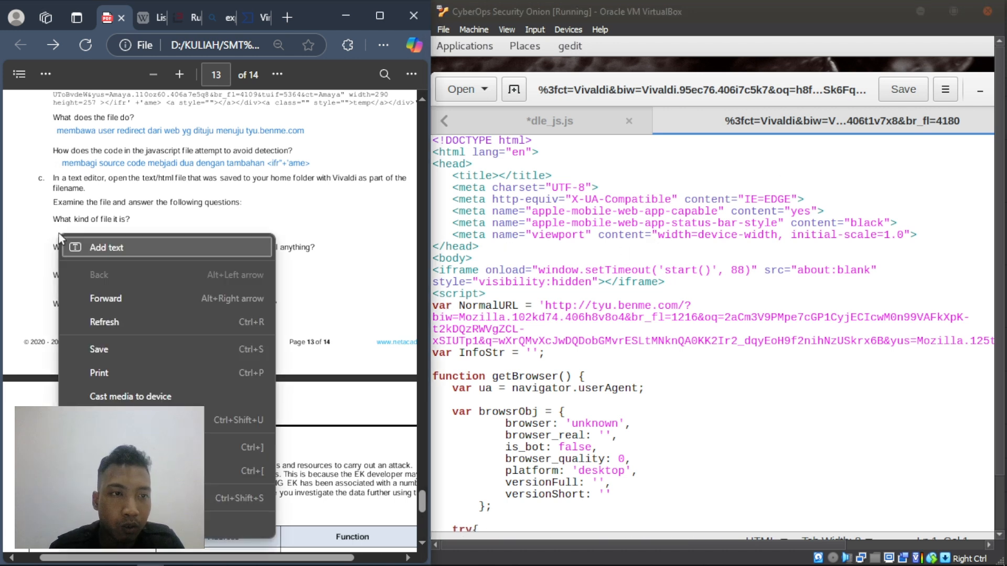
left_click(108, 247)
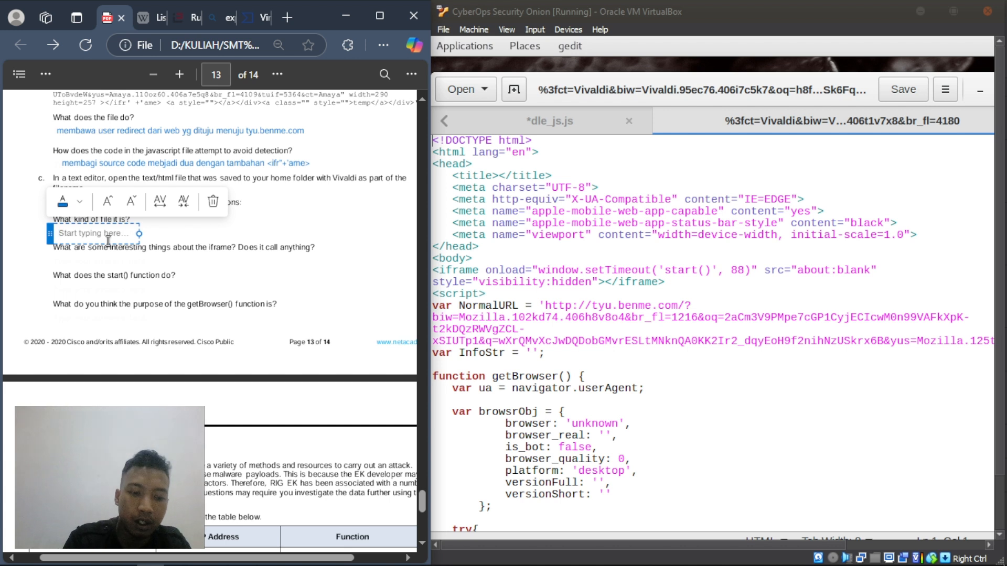
type("file")
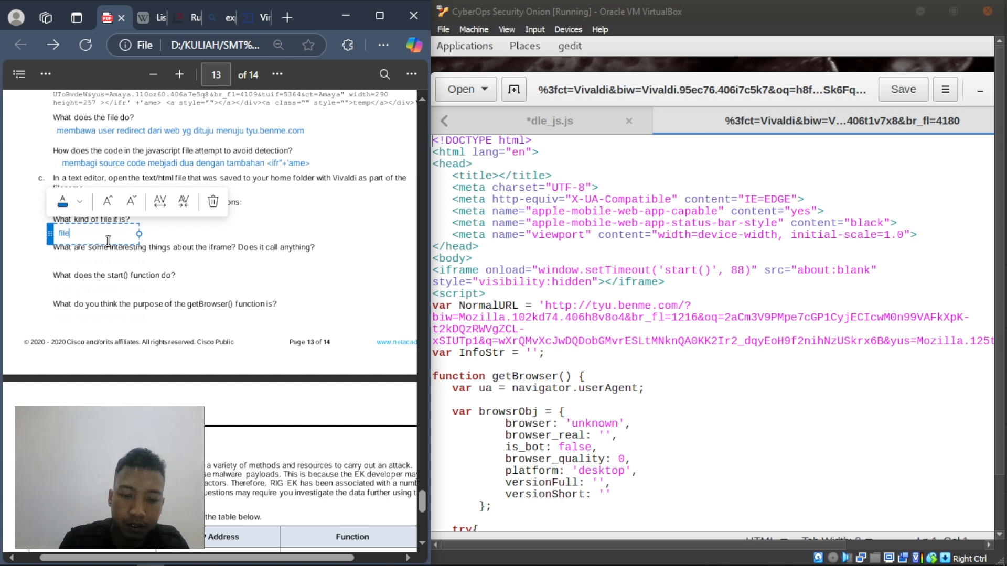
type(" html")
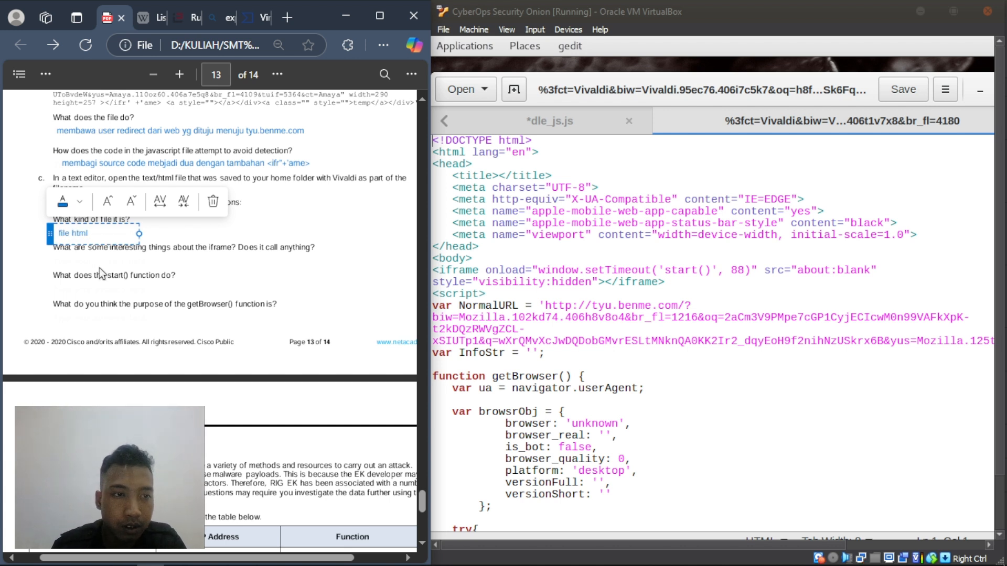
left_click(91, 265)
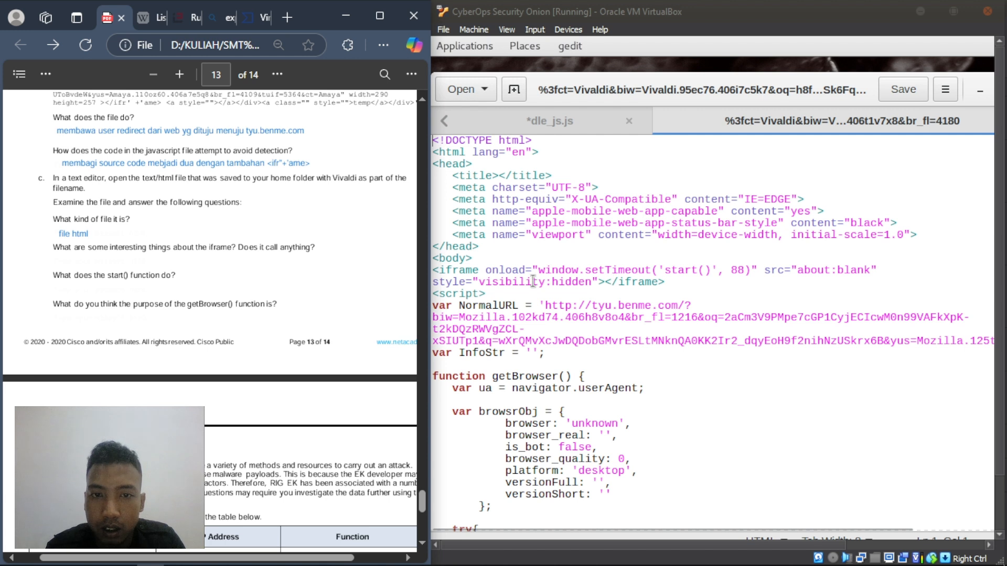
- Check the hidden iframe line, then search 'start' to review the start() function code
left_click(611, 282)
left_click_drag(611, 282, 707, 275)
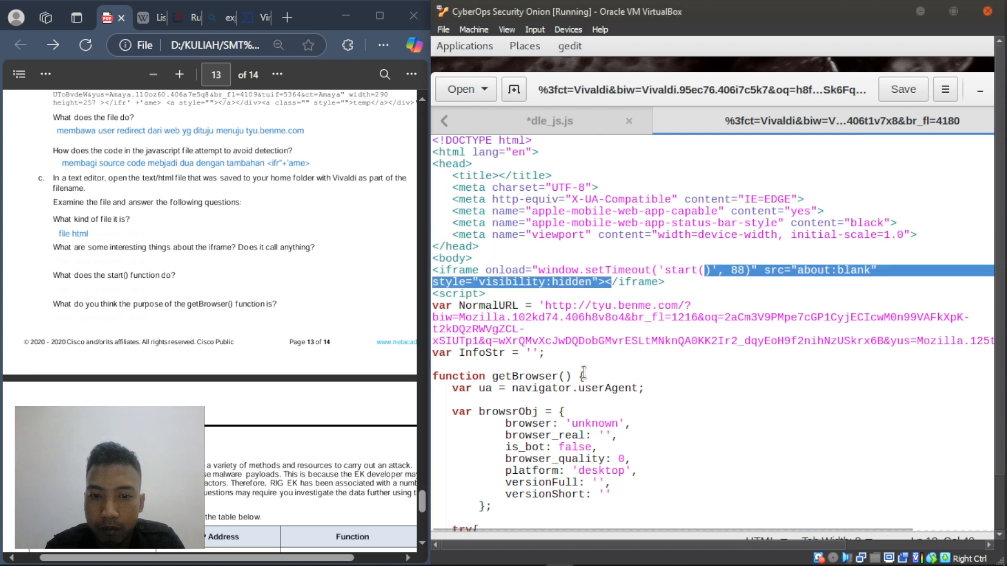
left_click(583, 372)
scroll(582, 371, "down", 7)
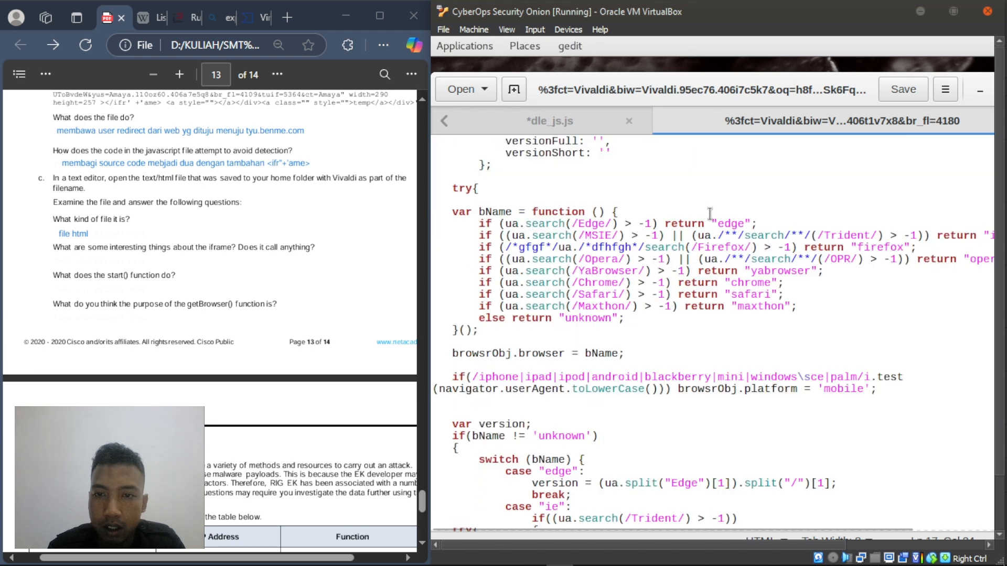
left_click(689, 195)
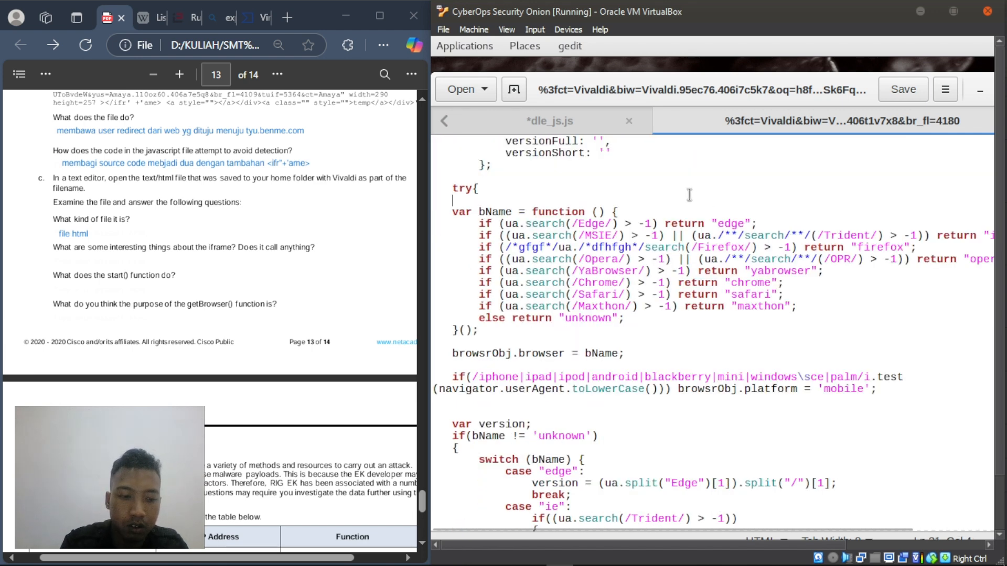
key("ctrl+f")
type("sta")
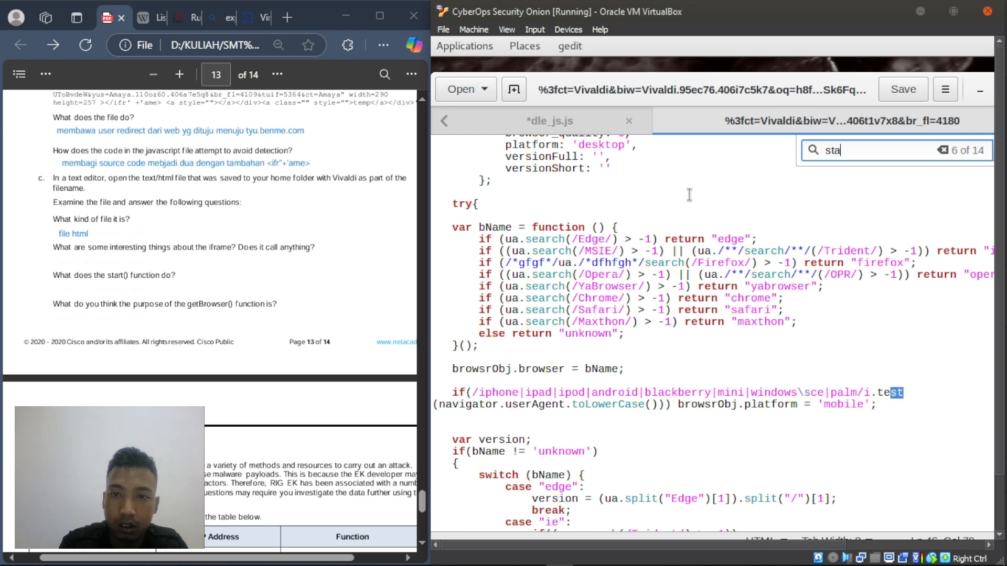
type("rt")
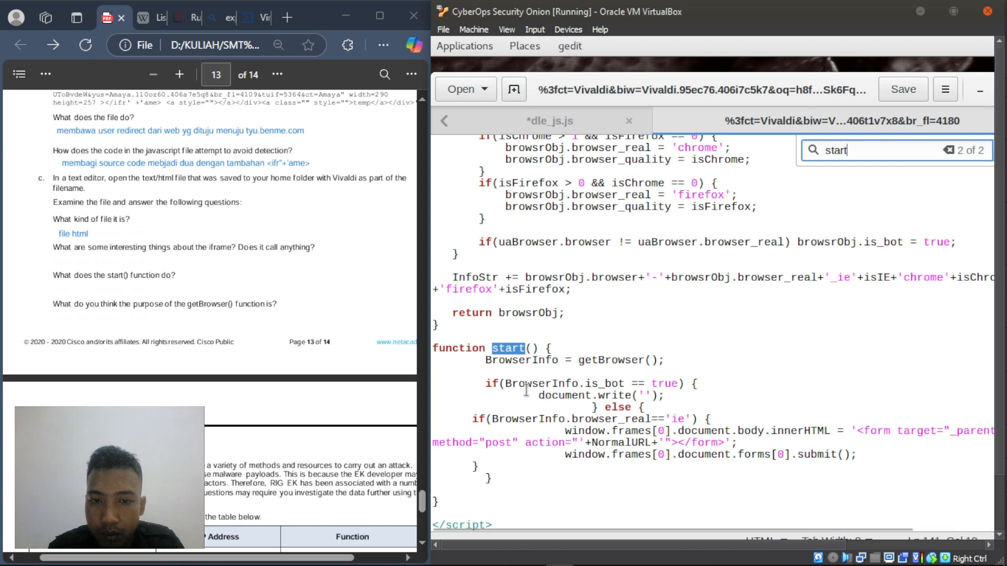
left_click(485, 372)
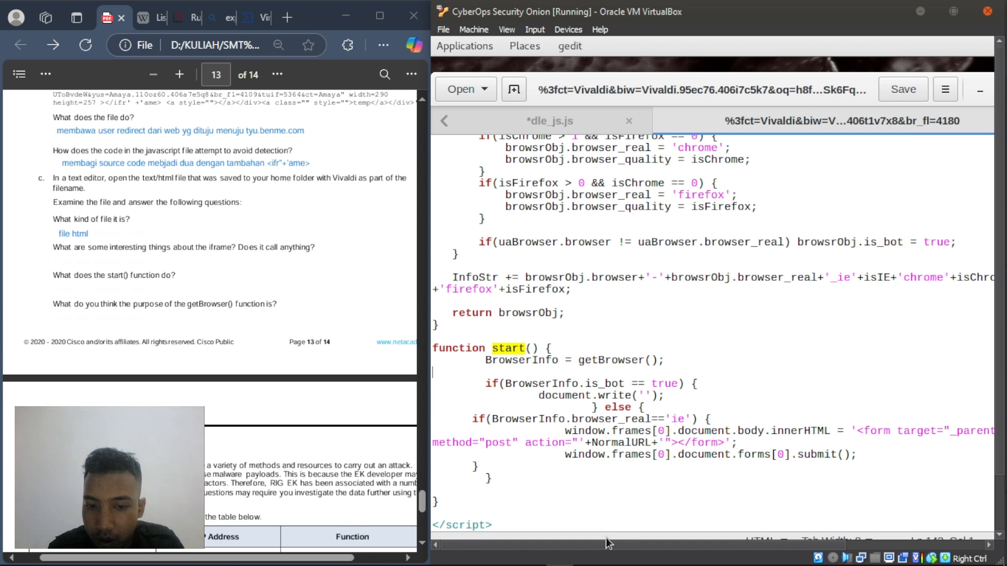
left_click(641, 511)
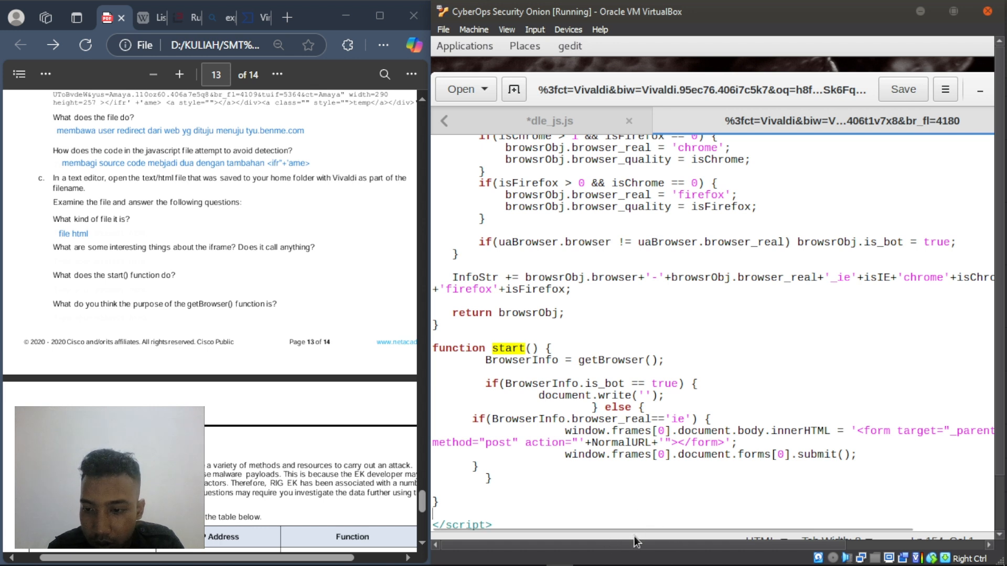
left_click_drag(635, 527, 816, 528)
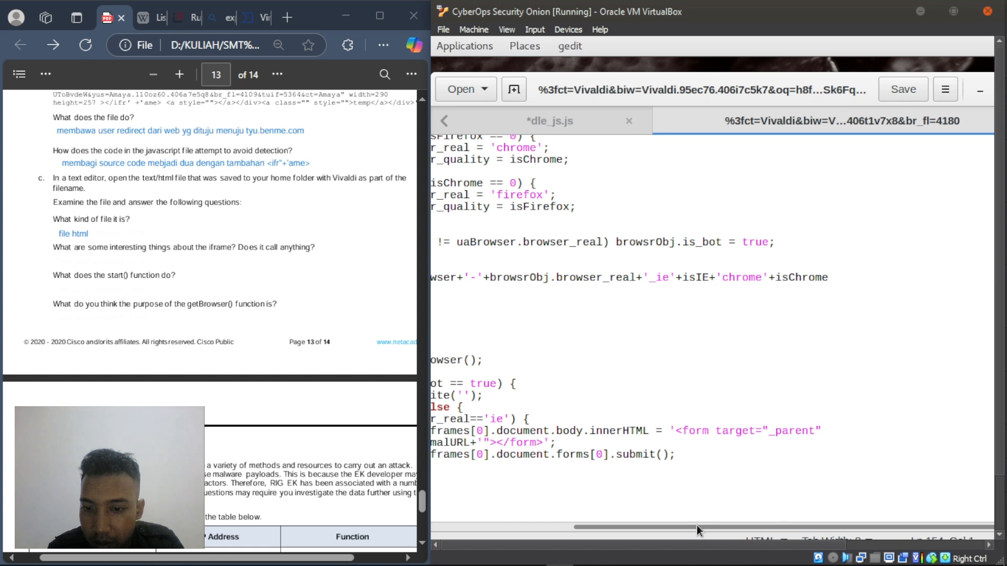
left_click_drag(696, 525, 458, 524)
- Return to the lab PDF and locate part c's iframe question
left_click(91, 263)
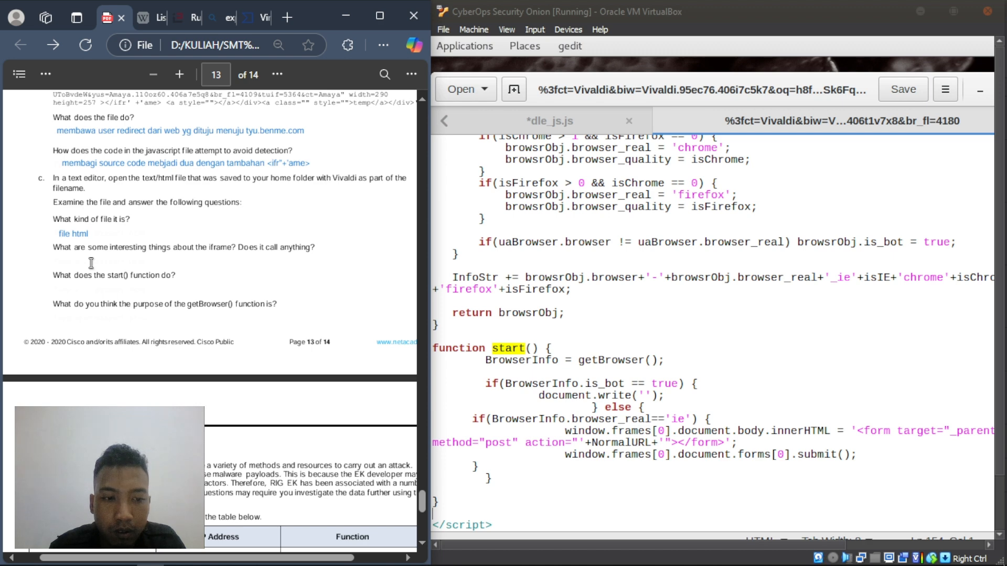
scroll(618, 290, "up", 2)
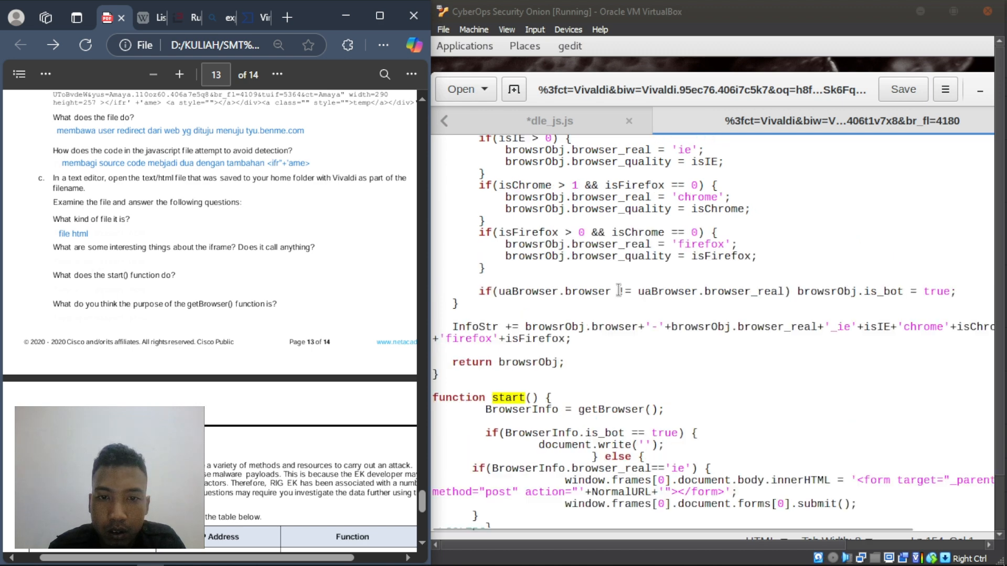
scroll(619, 290, "down", 2)
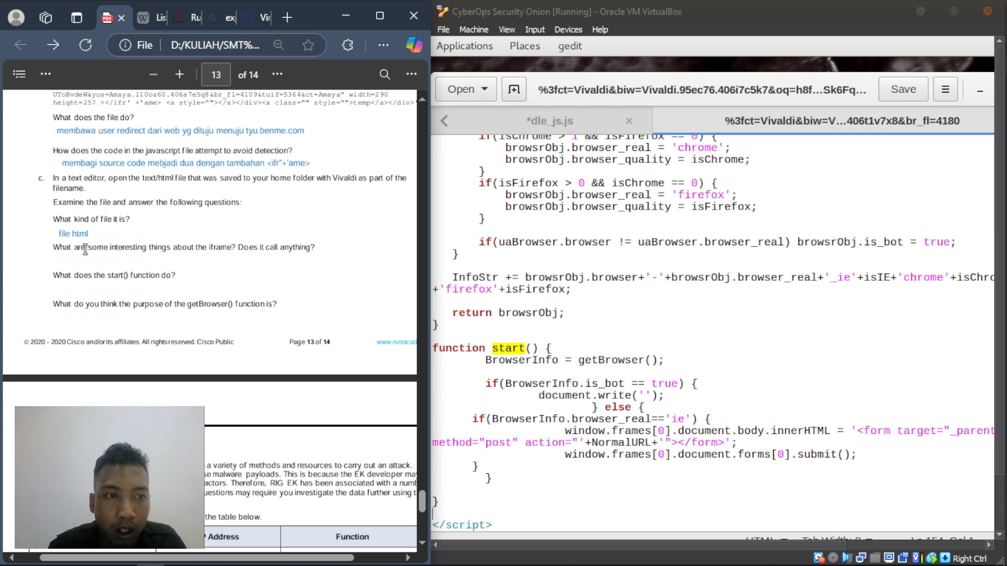
left_click_drag(53, 248, 225, 253)
left_click(225, 253)
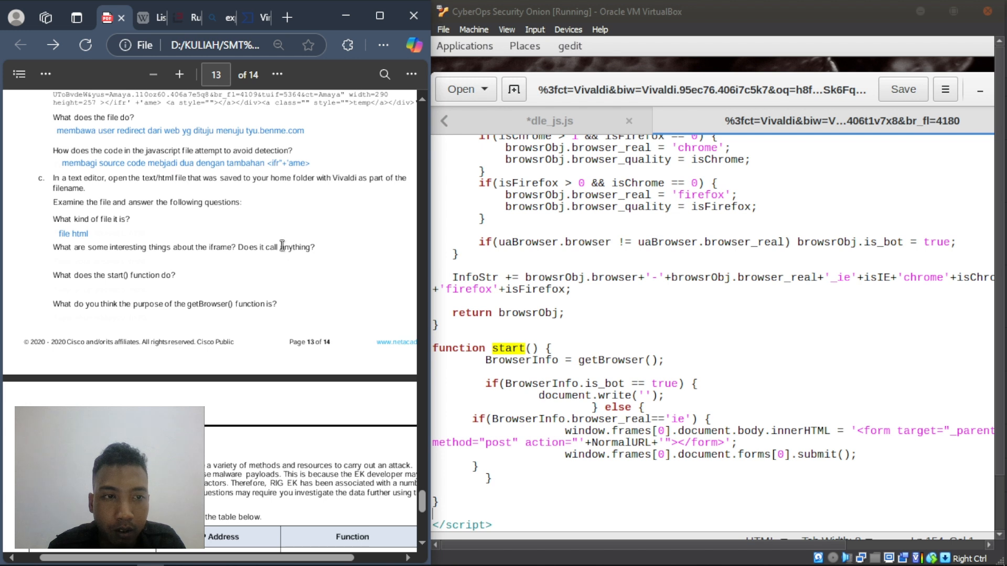
- Add 'memanggil fungsi start()' as the answer below the iframe question
right_click(53, 259)
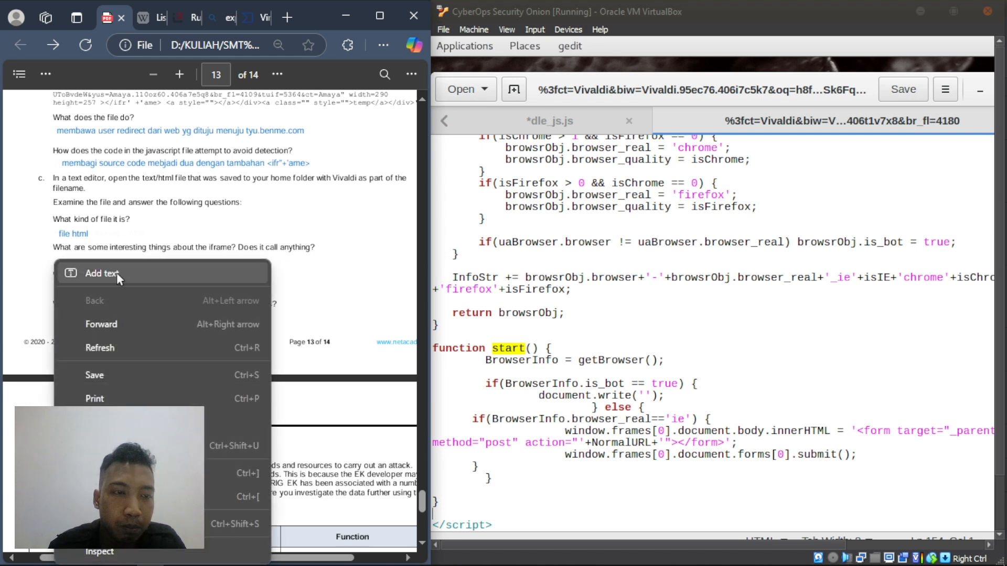
left_click(116, 273)
type("me")
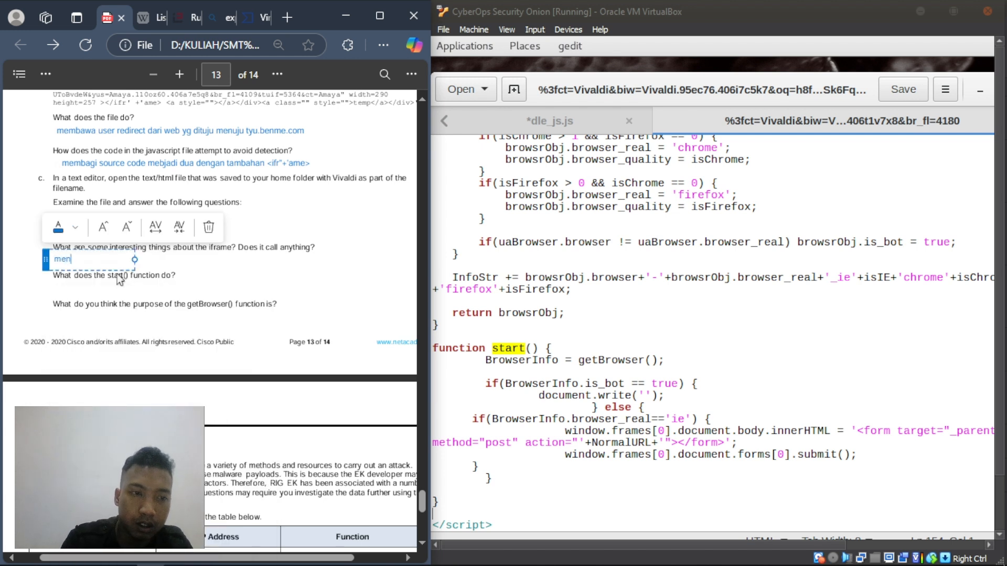
type("manggil fungsi start")
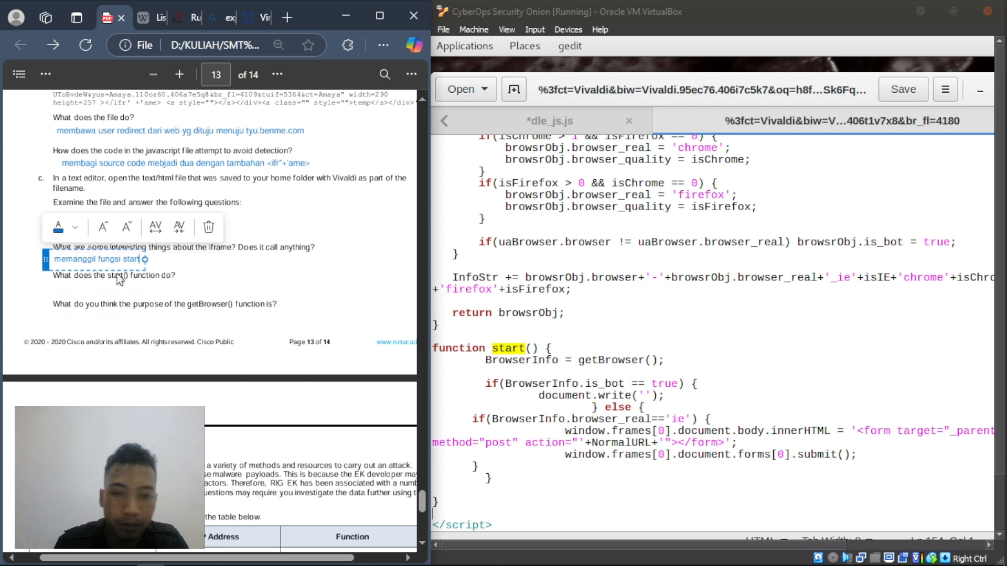
key("BackSpace")
key("BackSpace")
key("BackSpace")
key("BackSpace")
key("BackSpace")
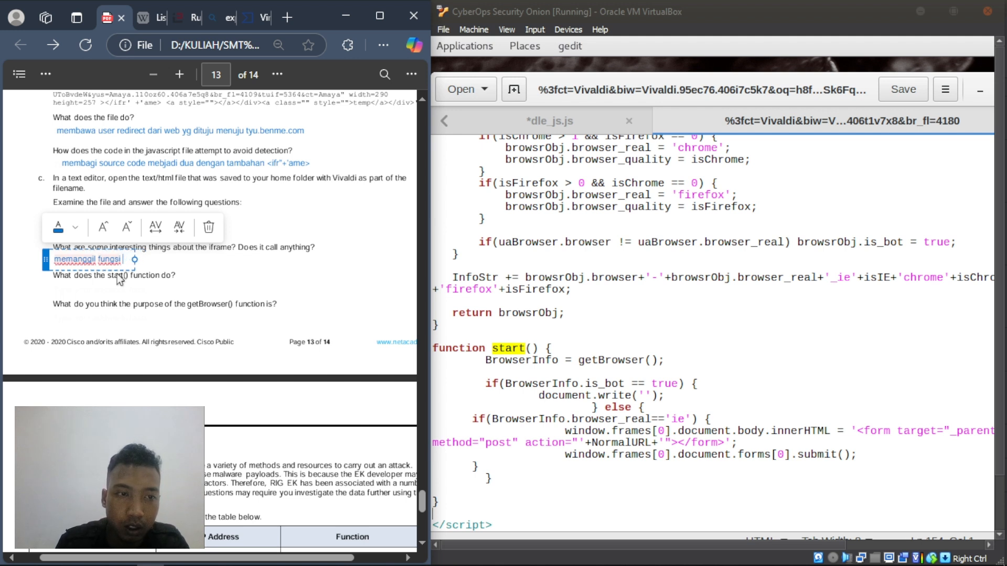
key("BackSpace")
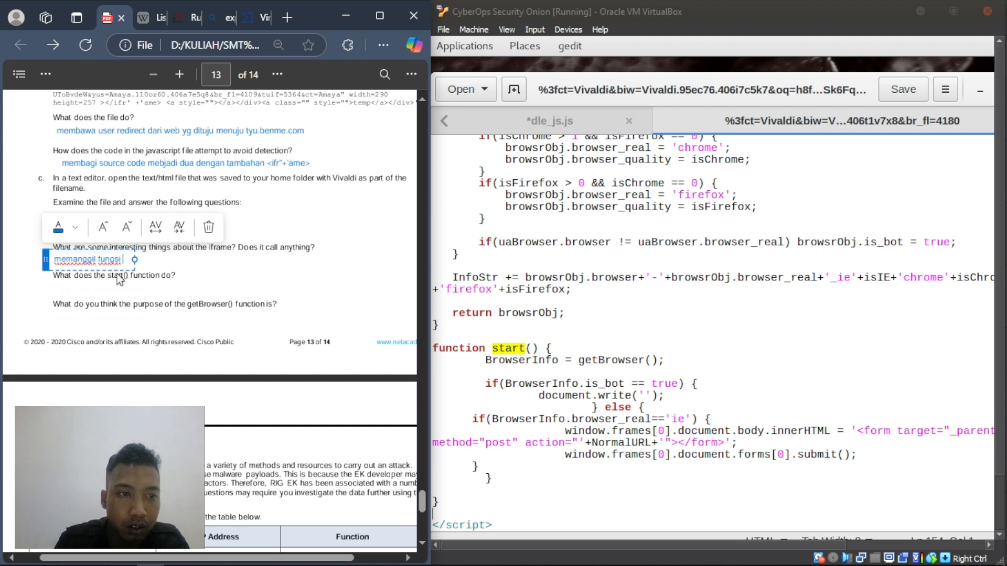
type("start")
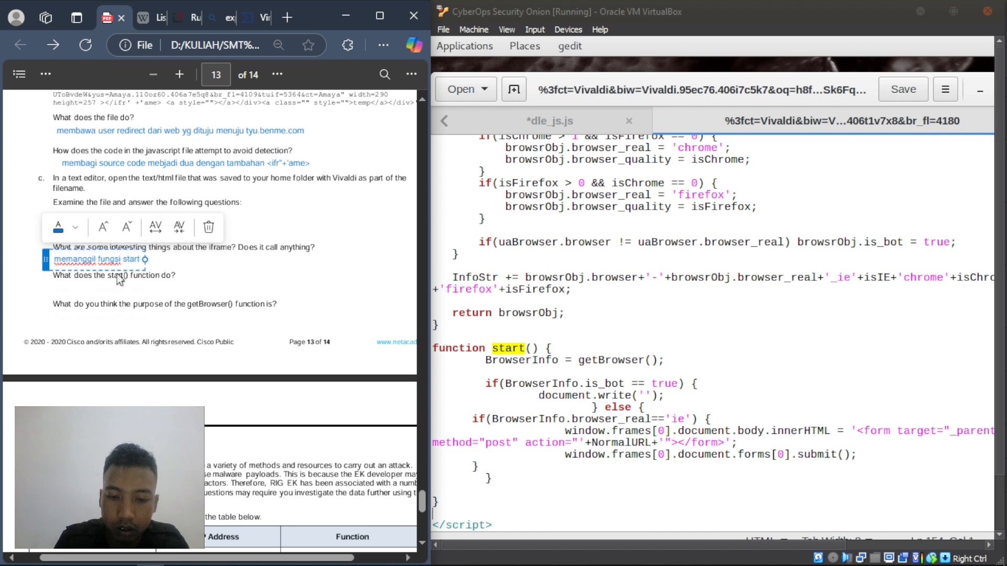
type("()")
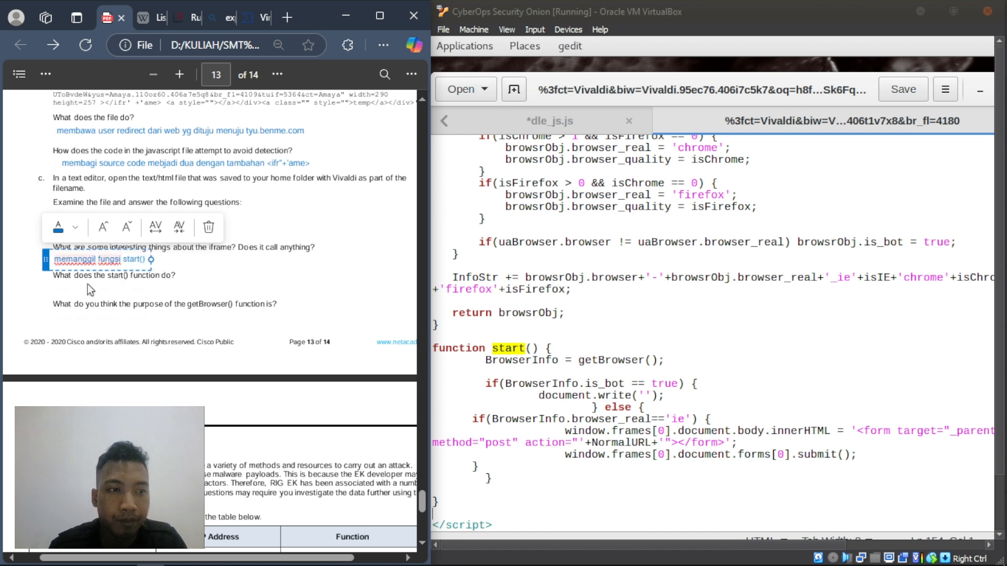
left_click(87, 284)
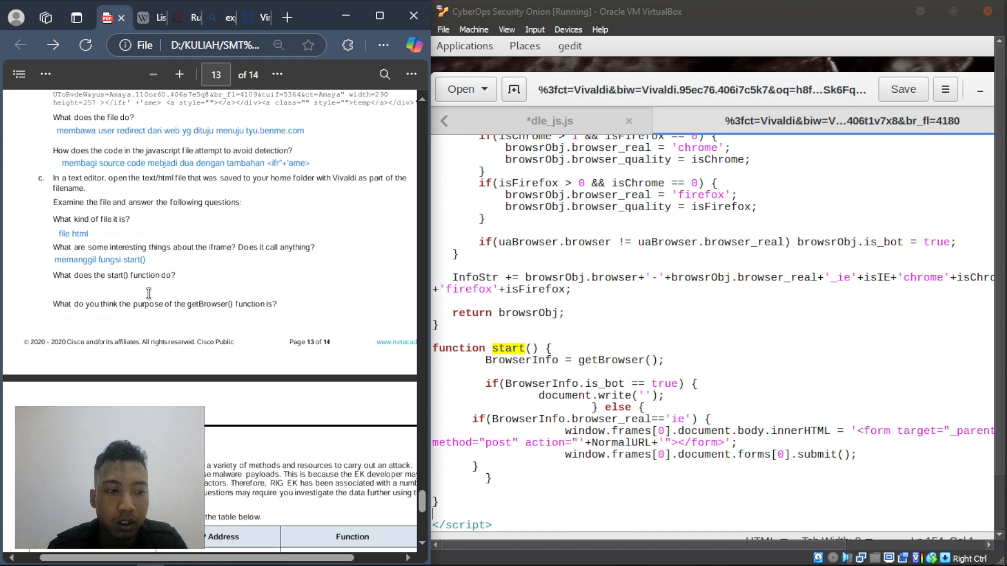
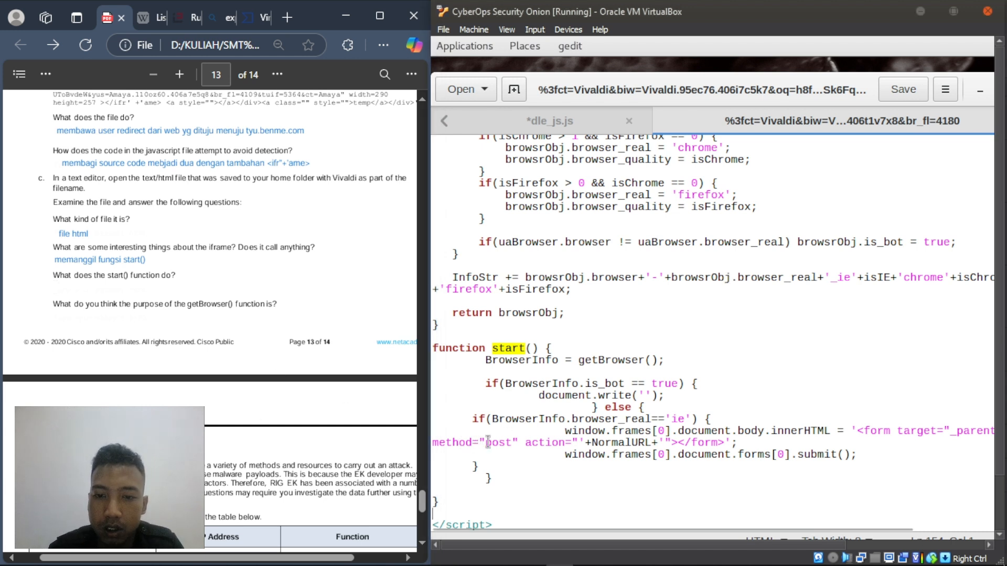
- Inspect the redirect form code and the NormalURL variable in gedit's start() function
left_click_drag(485, 443, 541, 437)
left_click(524, 487)
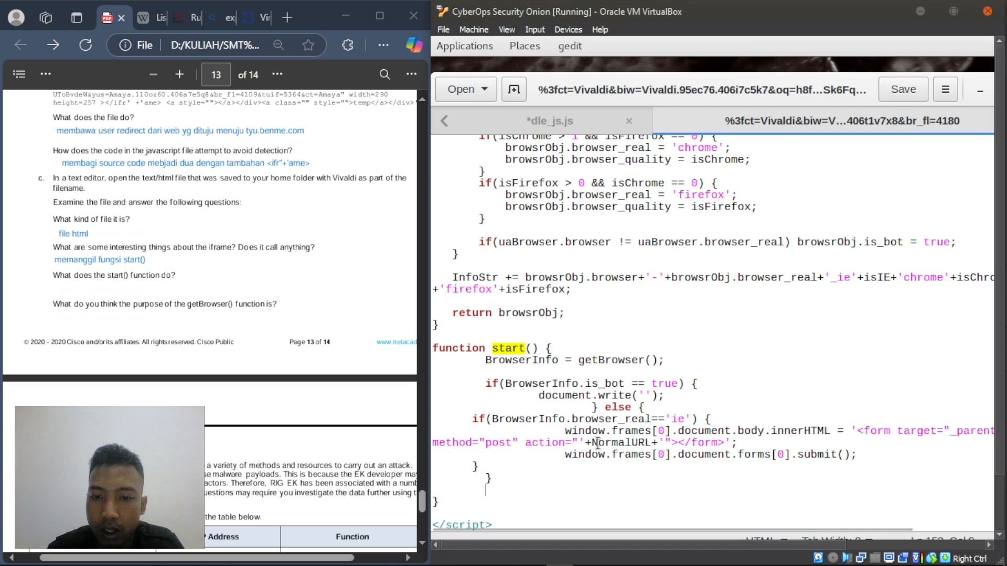
double_click(649, 444)
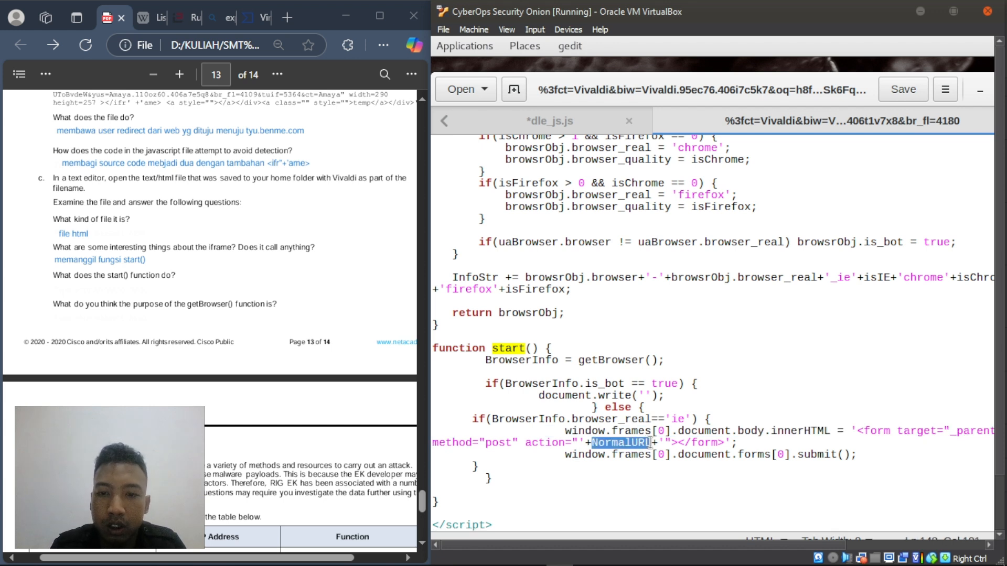
left_click(652, 479)
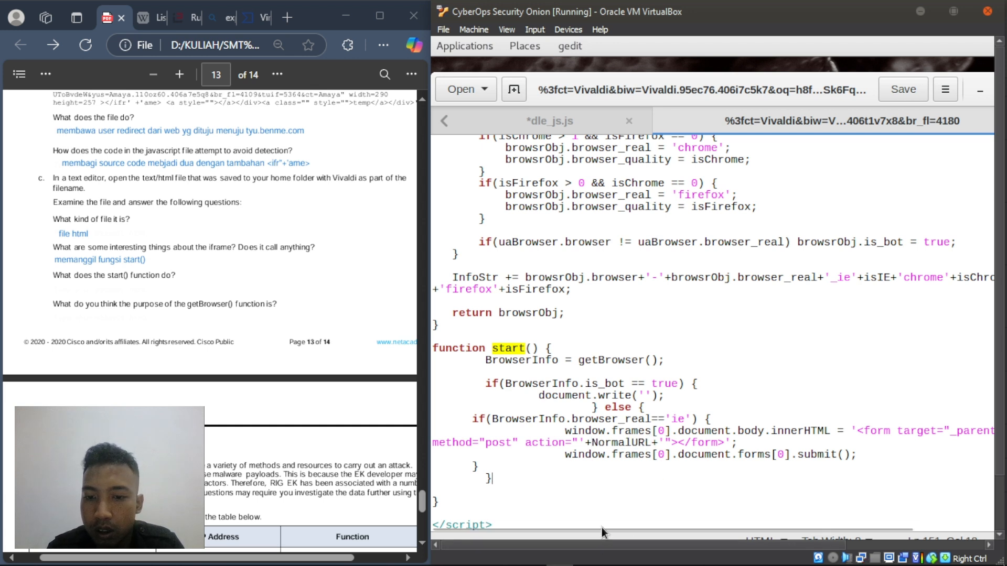
- Scroll the start() code sideways and bring the PDF's page 14 Reflection table into view
left_click_drag(779, 533, 911, 528)
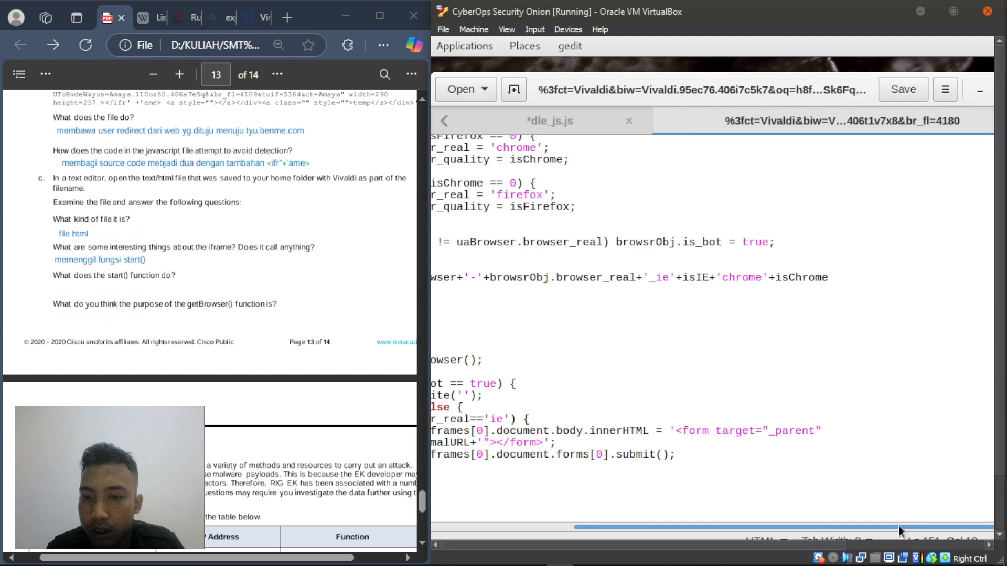
left_click_drag(587, 541, 542, 543)
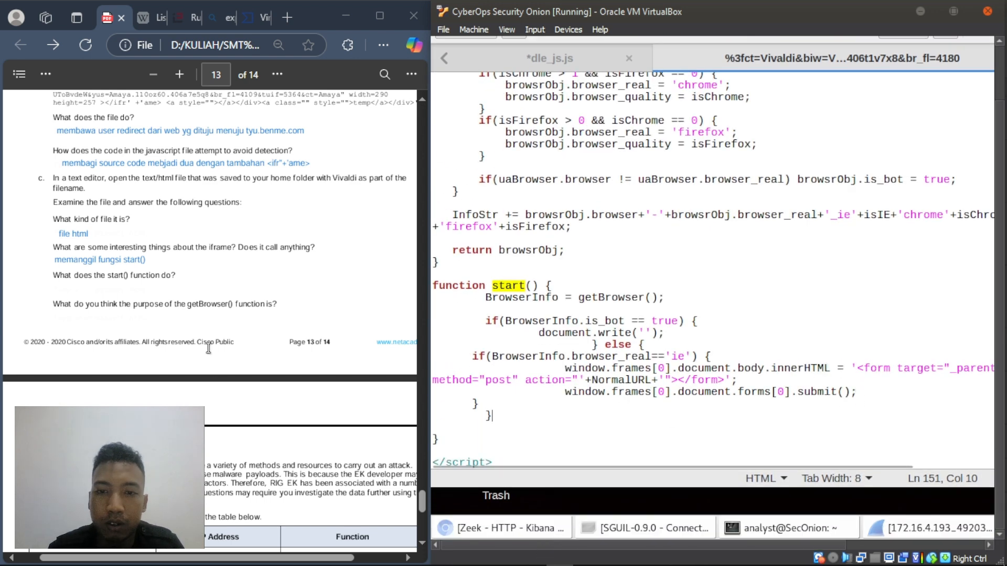
scroll(190, 341, "down", 4)
scroll(154, 267, "up", 2)
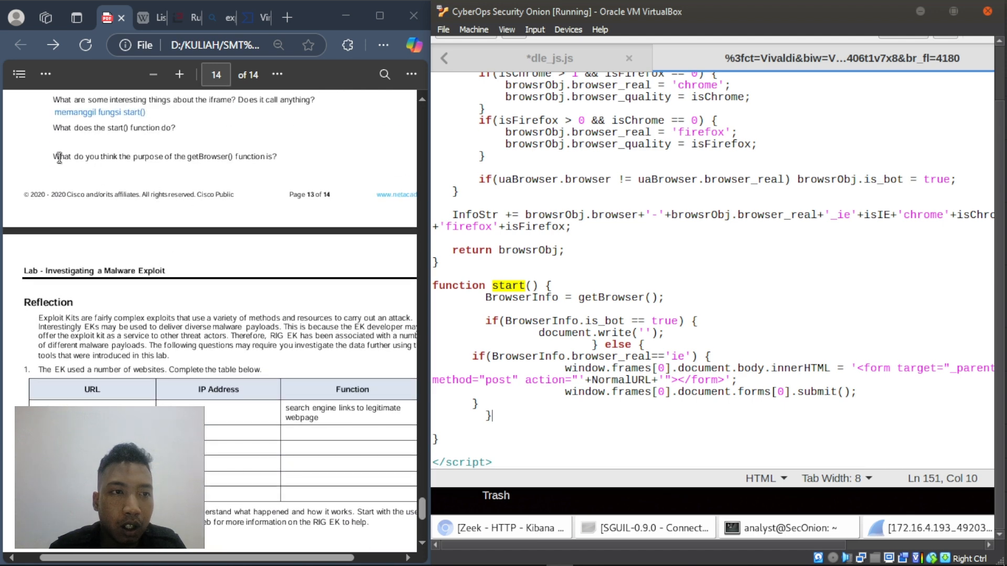
left_click_drag(54, 157, 244, 168)
left_click(165, 178)
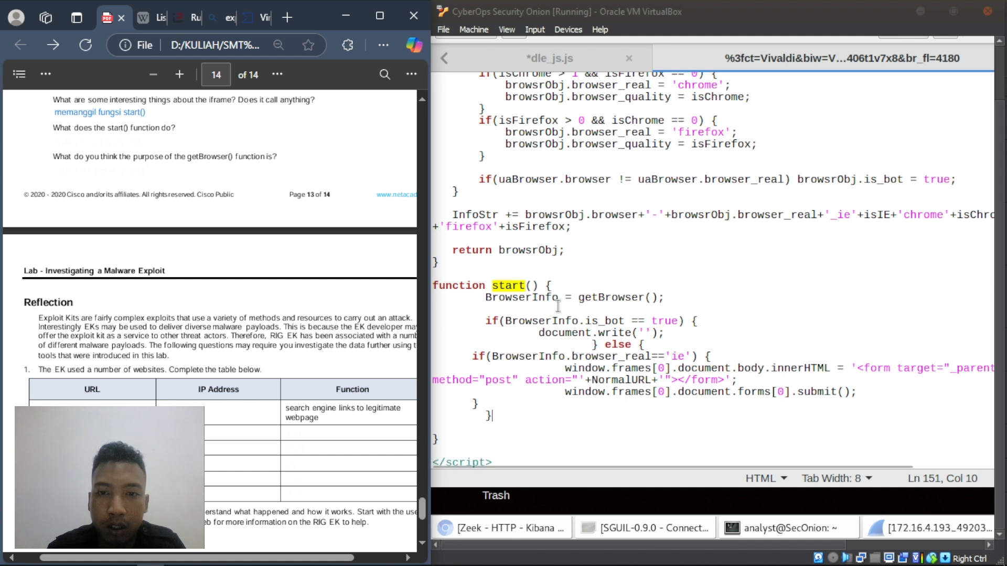
left_click_drag(583, 299, 665, 298)
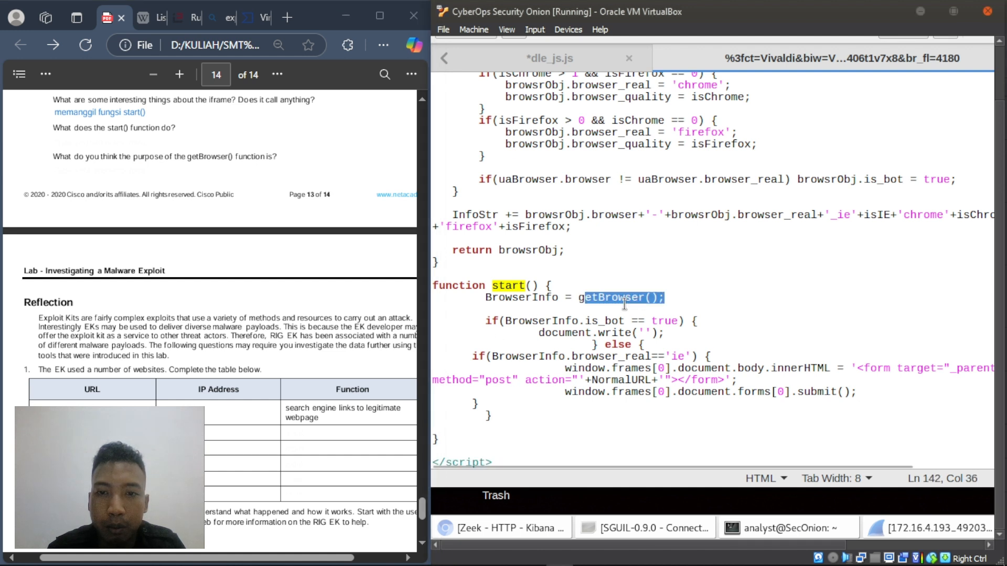
left_click(577, 300)
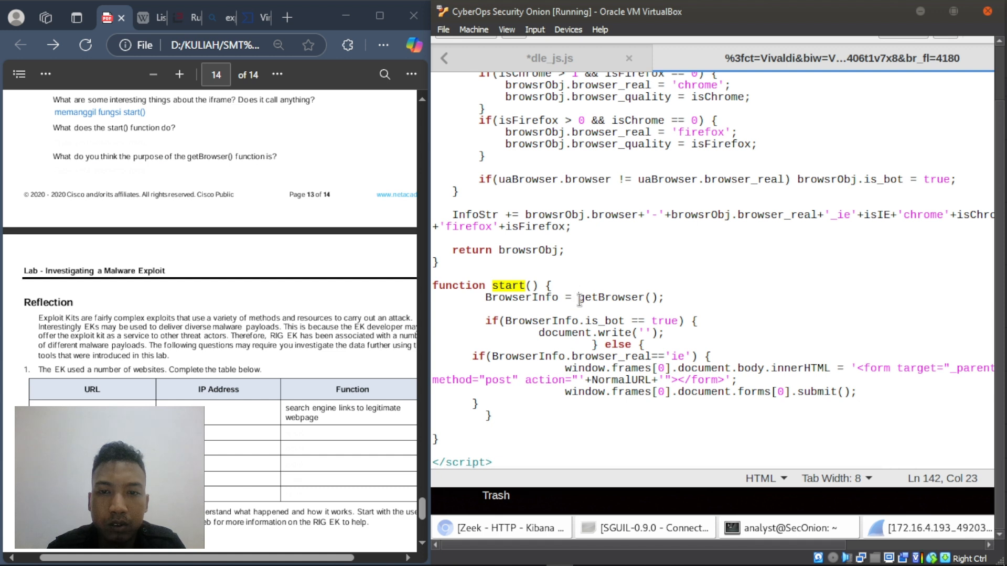
left_click(673, 296, "shift")
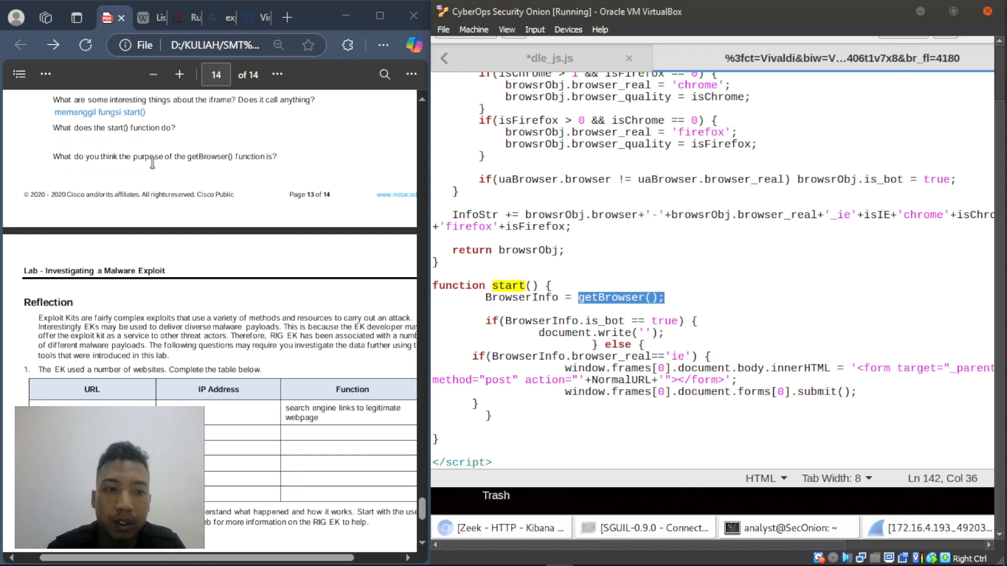
scroll(152, 271, "down", 3)
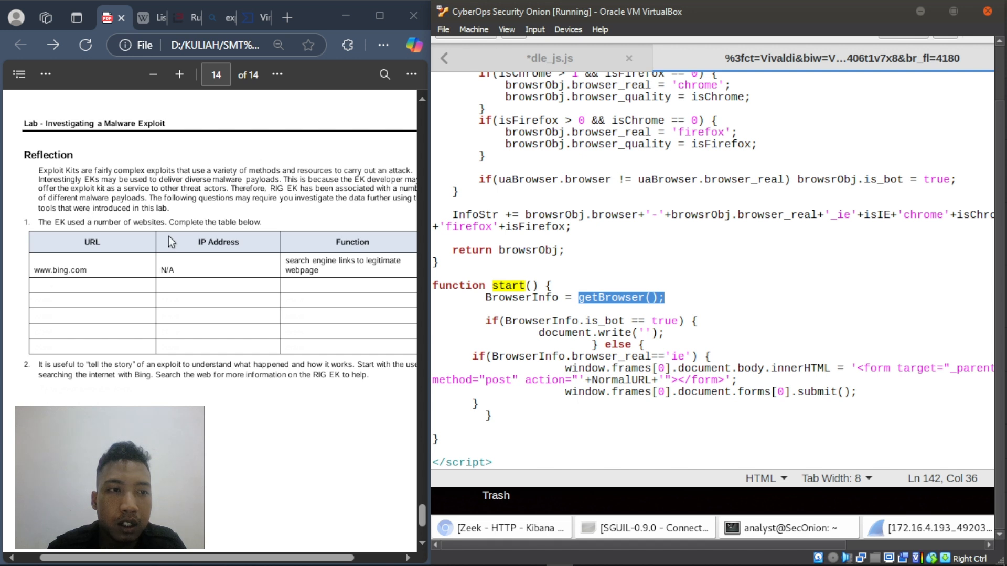
left_click_drag(39, 170, 167, 189)
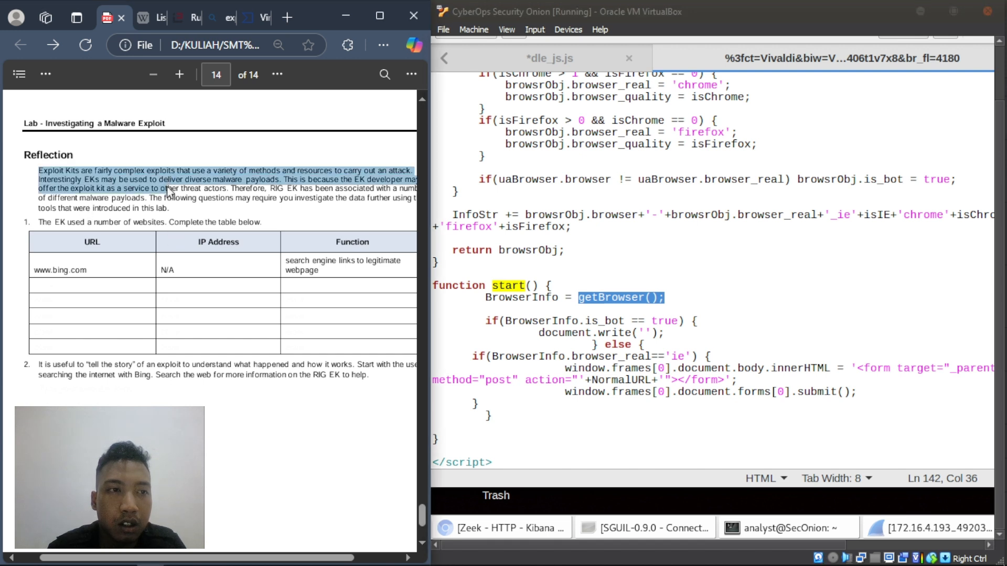
left_click(80, 175)
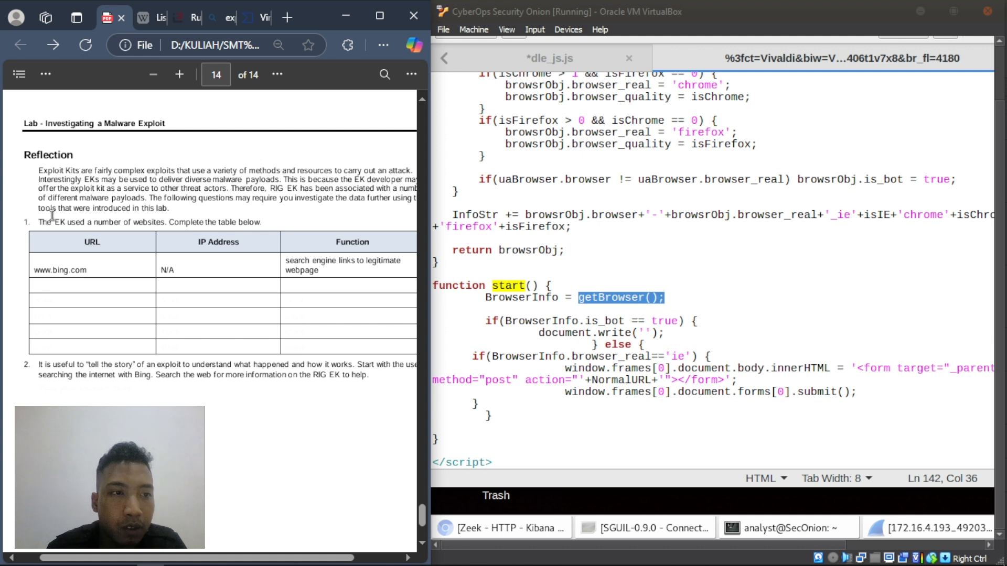
left_click_drag(39, 223, 70, 223)
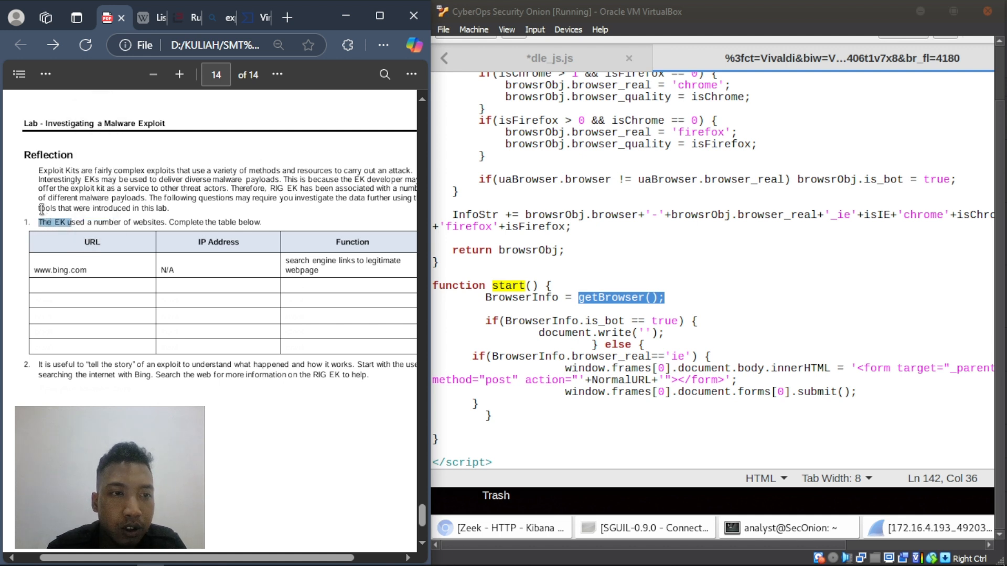
left_click(53, 209)
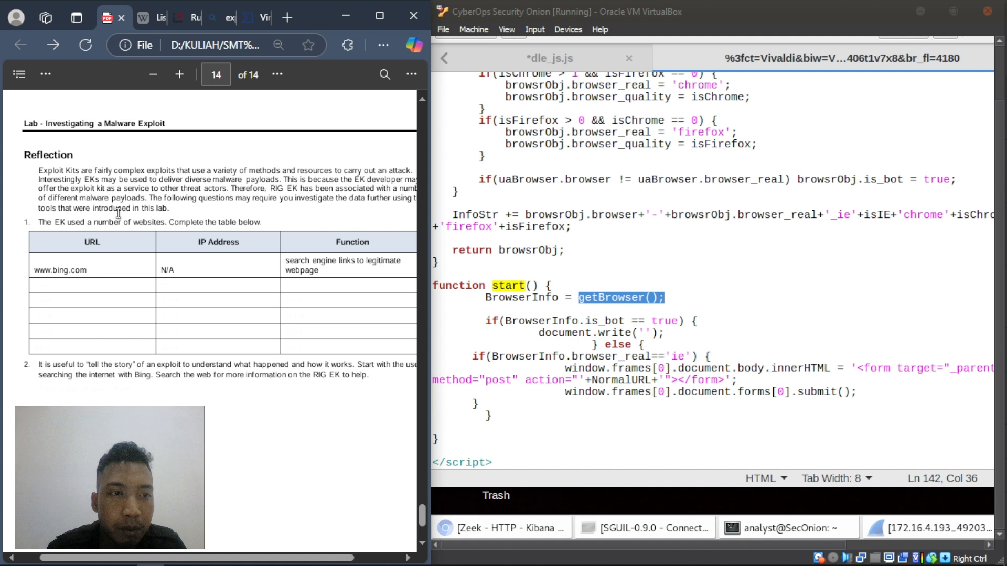
right_click(49, 285)
left_click(86, 273)
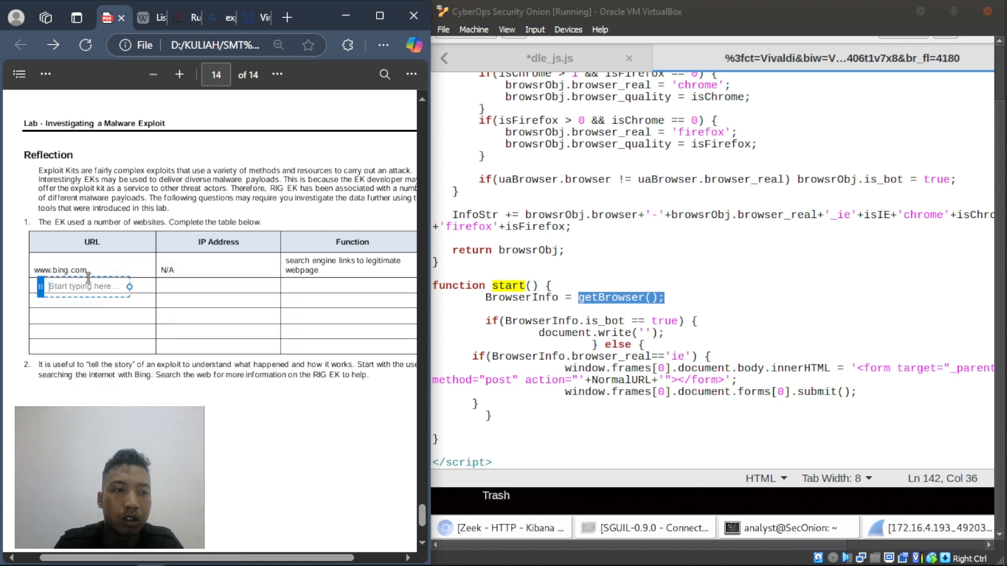
type("homei")
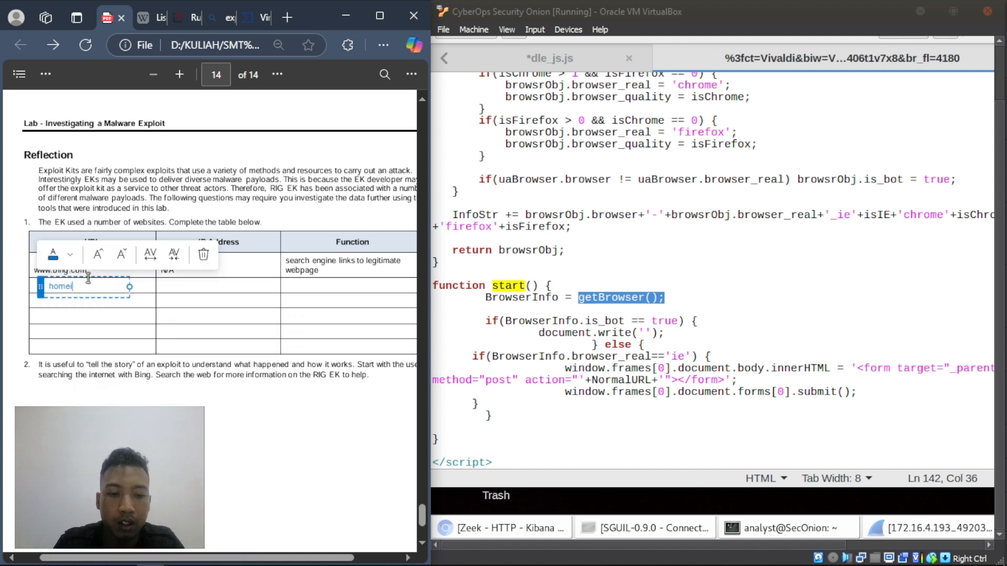
type("mprovement")
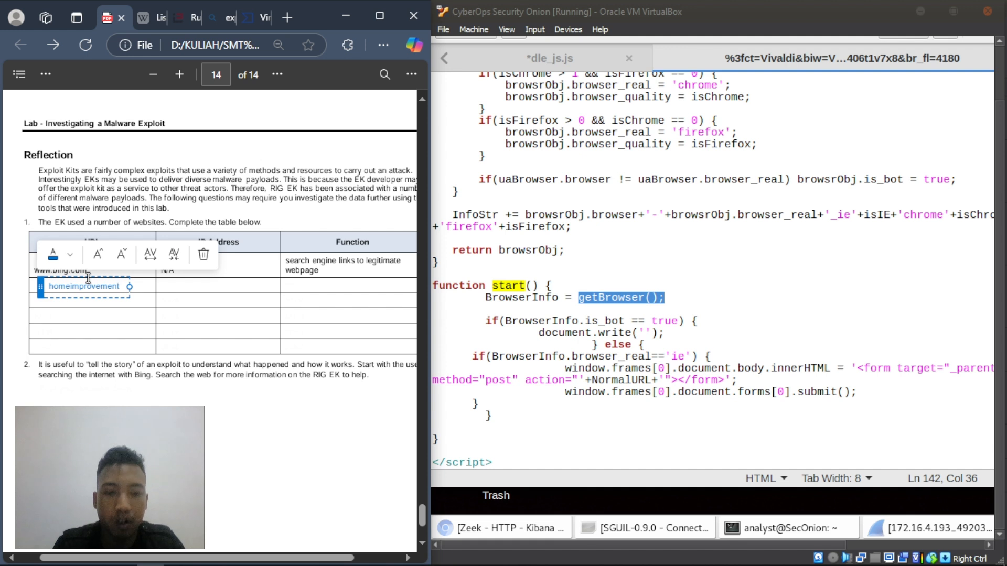
type(".com")
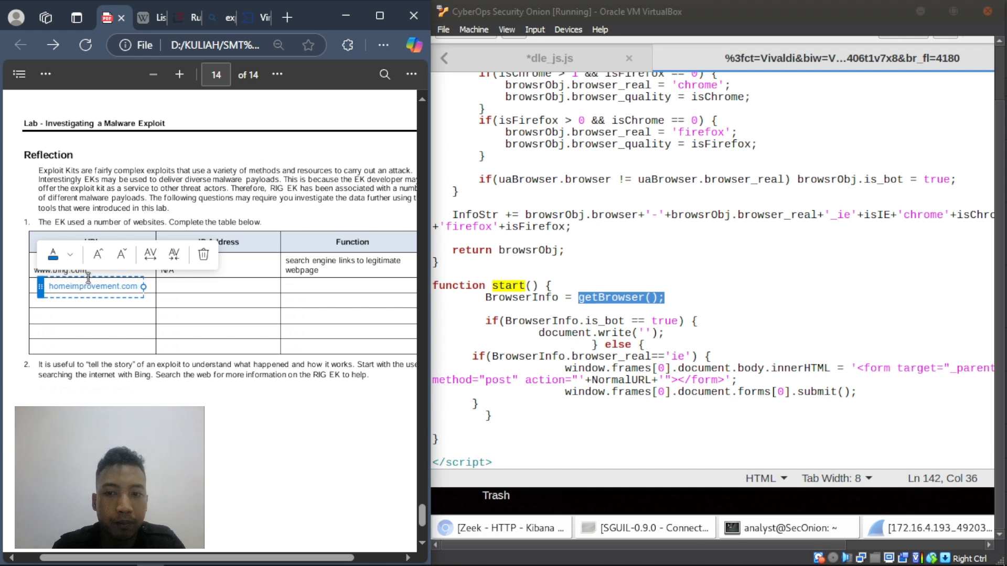
left_click(177, 293)
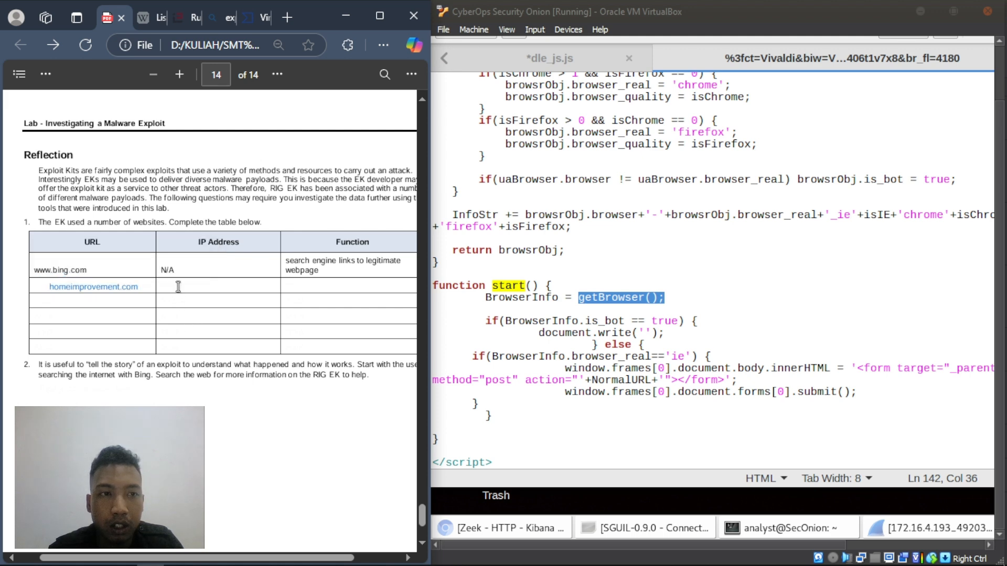
- Scroll back through pages 6–3 of the lab PDF, then down to page 14's Reflection table
scroll(174, 286, "up", 15)
scroll(179, 287, "up", 10)
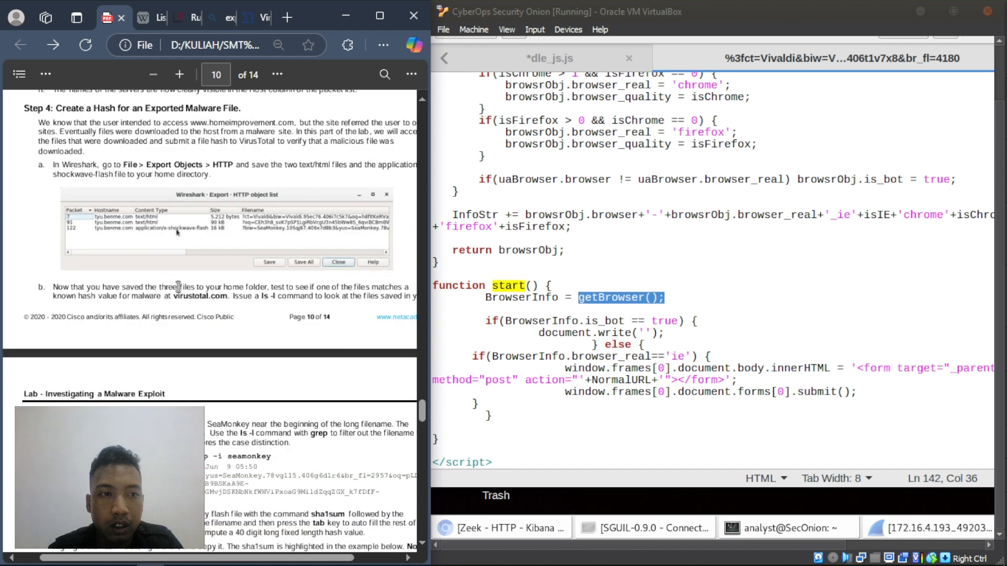
scroll(178, 287, "up", 10)
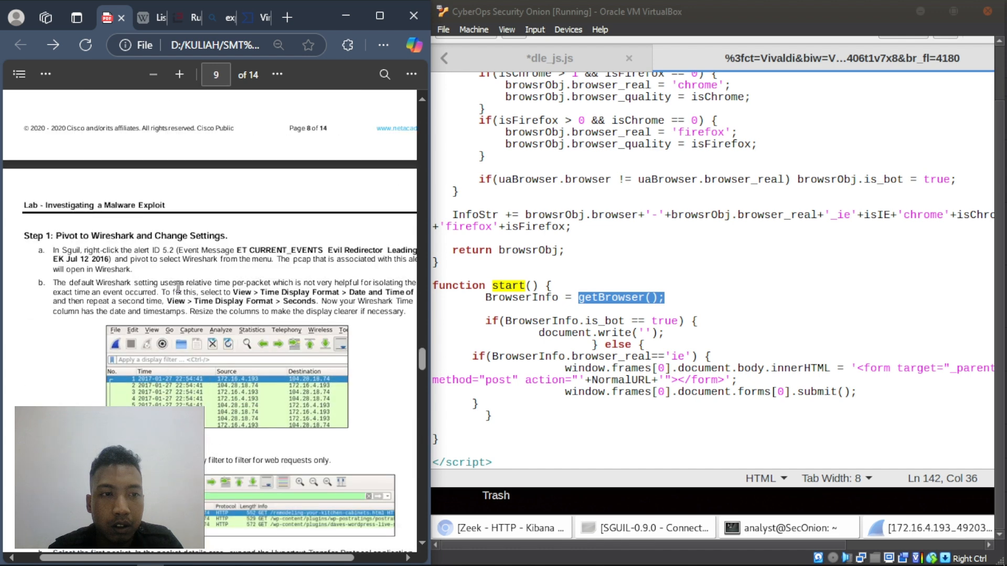
scroll(178, 287, "up", 15)
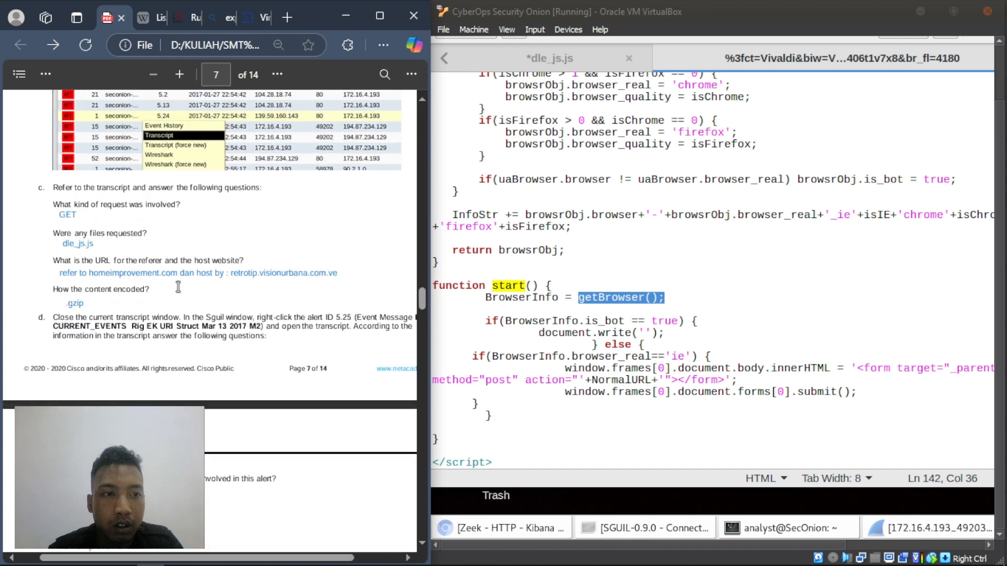
scroll(178, 287, "up", 5)
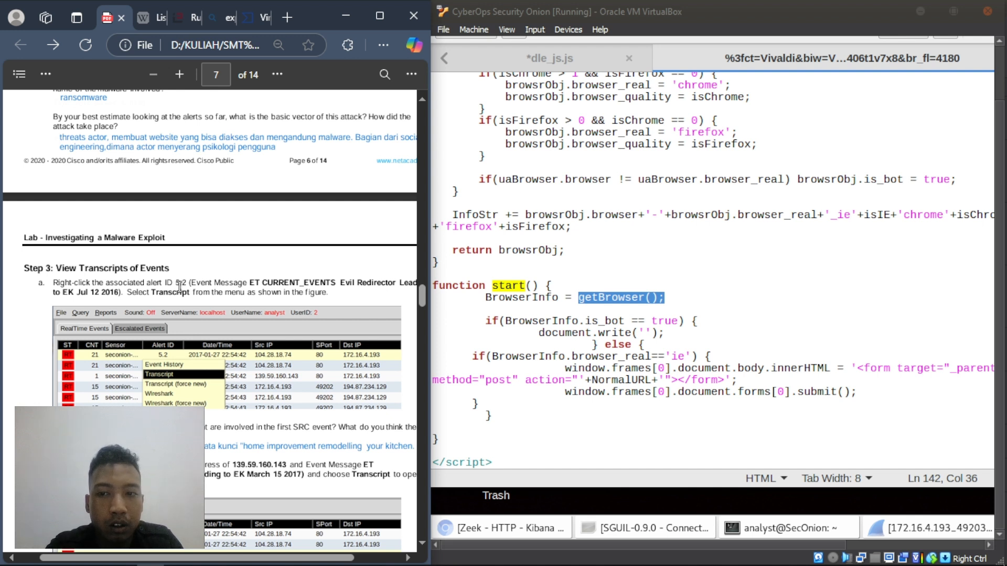
scroll(179, 287, "up", 15)
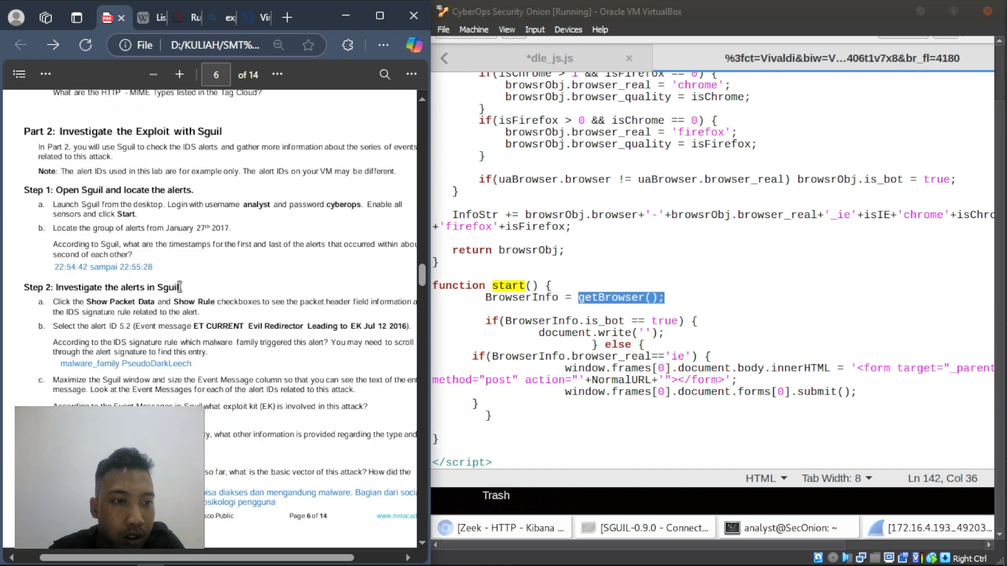
scroll(179, 287, "up", 7)
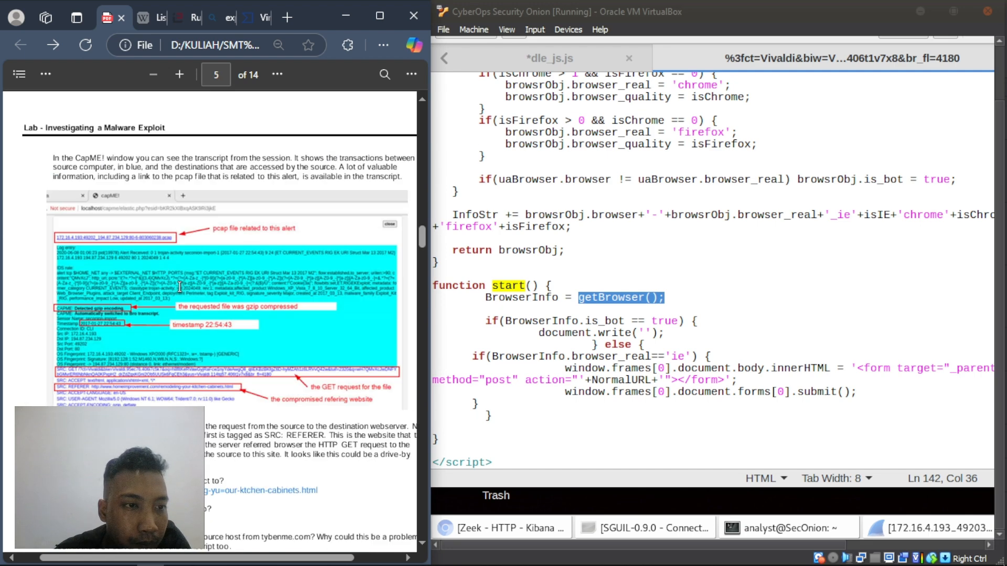
scroll(179, 287, "up", 8)
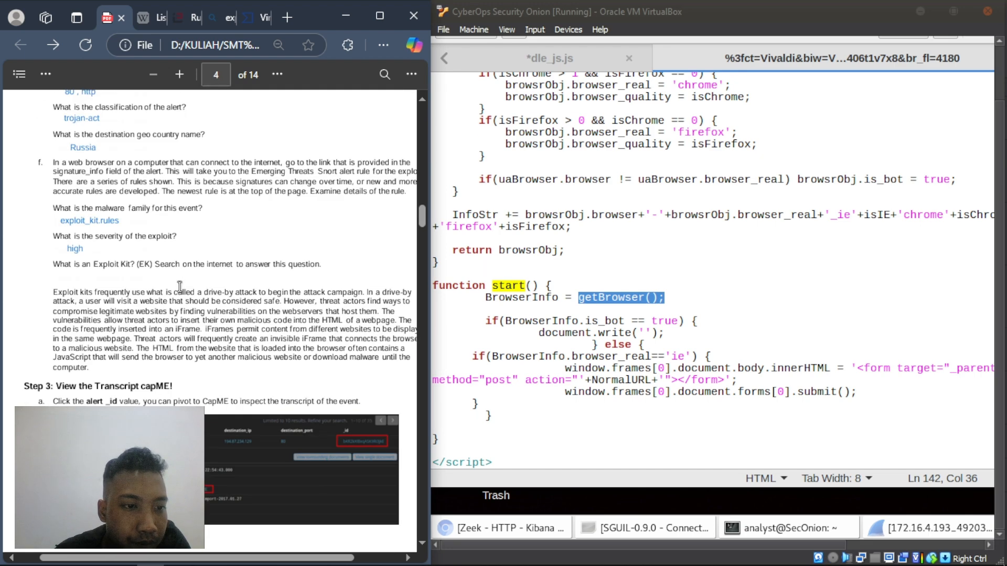
scroll(179, 287, "up", 5)
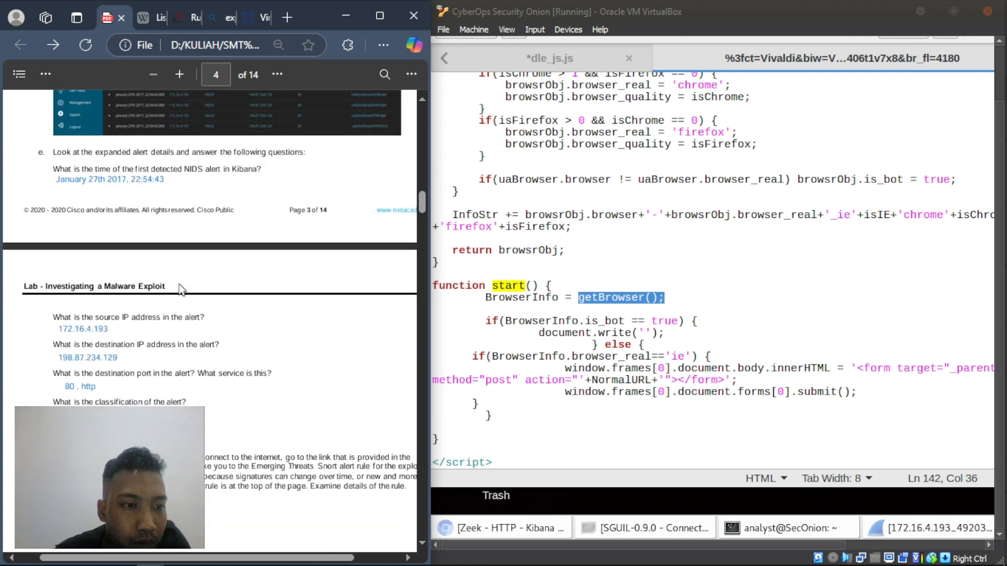
scroll(181, 288, "down", 10)
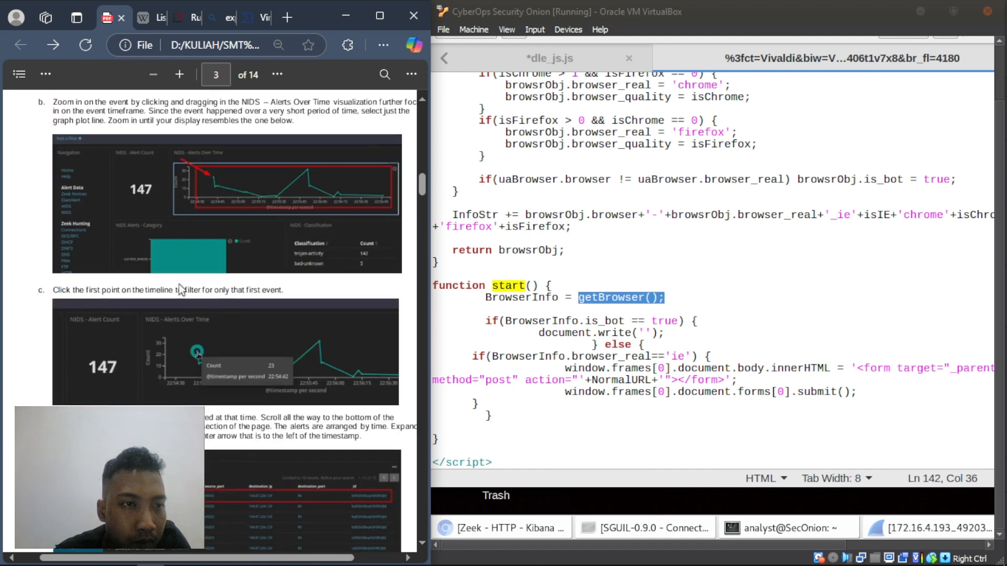
scroll(179, 284, "down", 10)
scroll(179, 282, "down", 20)
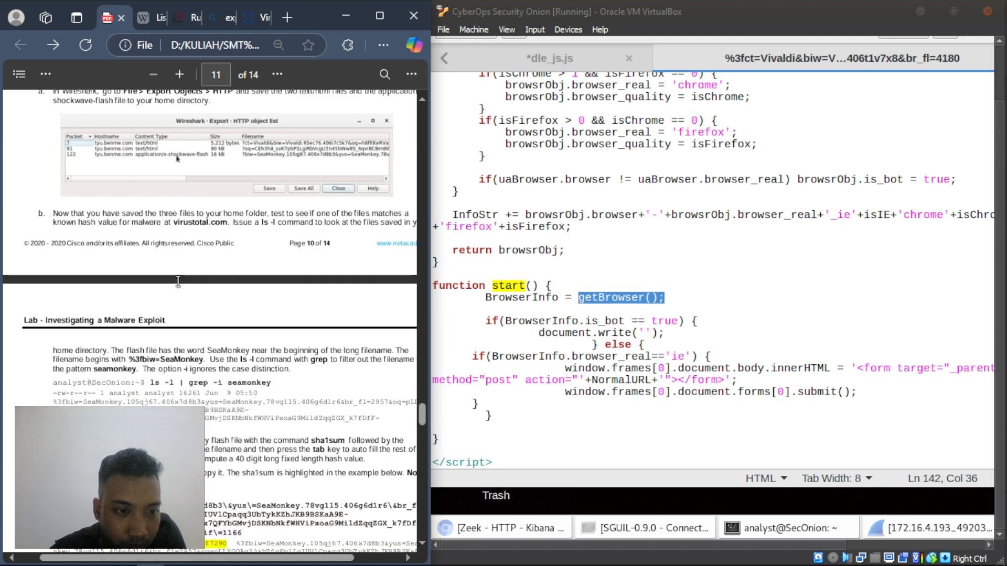
scroll(179, 281, "down", 8)
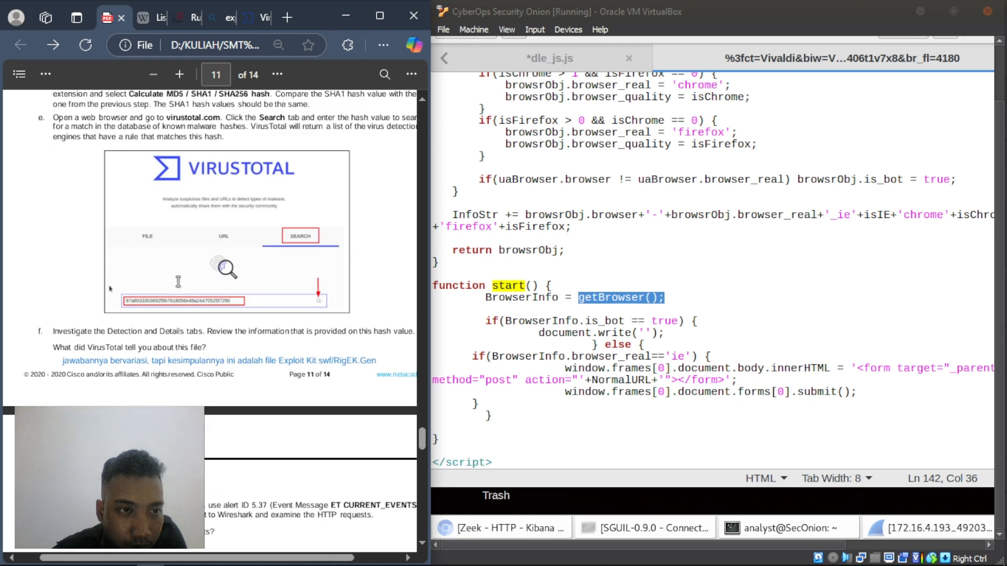
scroll(178, 282, "up", 8)
scroll(178, 282, "down", 10)
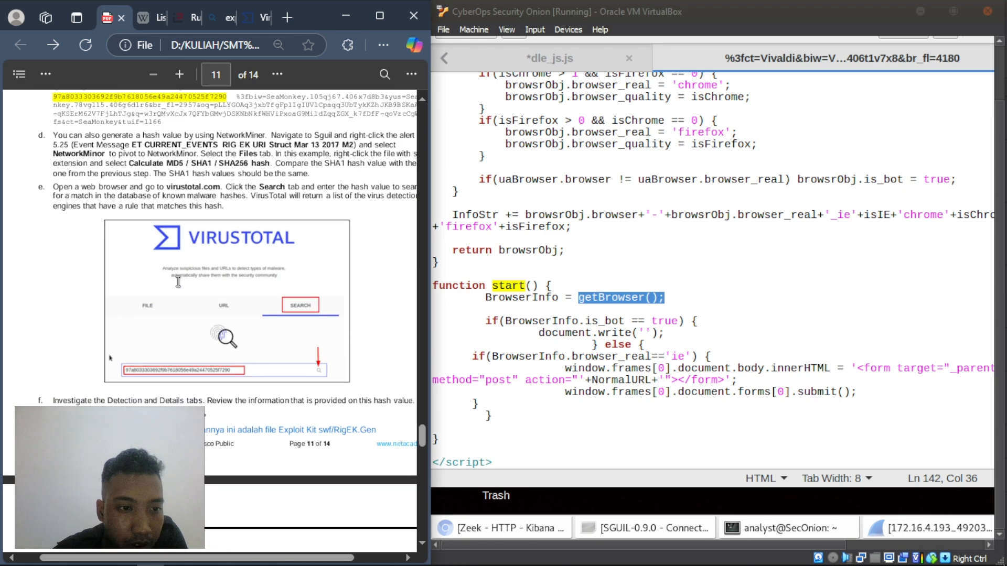
scroll(179, 282, "down", 20)
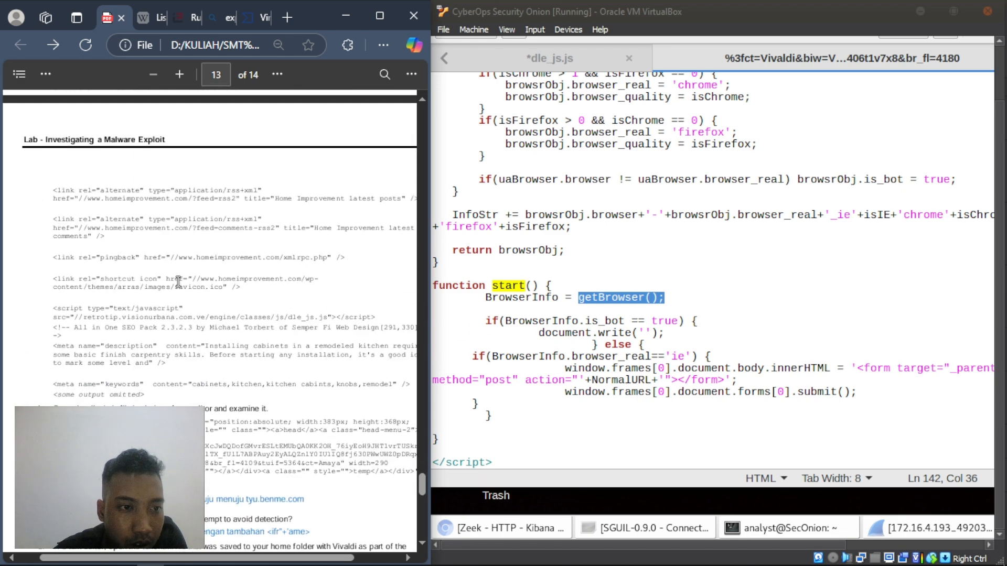
scroll(178, 282, "down", 3)
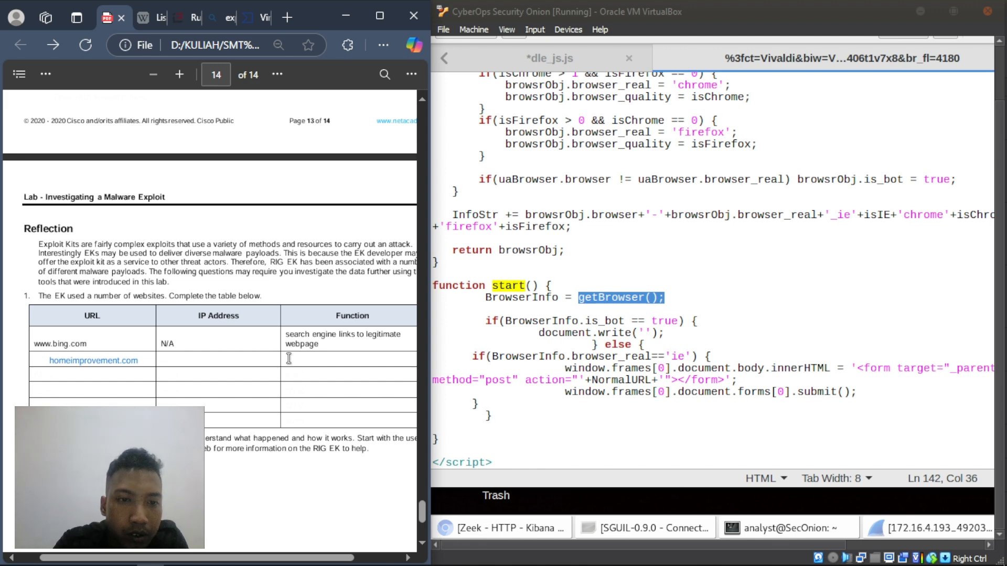
scroll(288, 358, "up", 5)
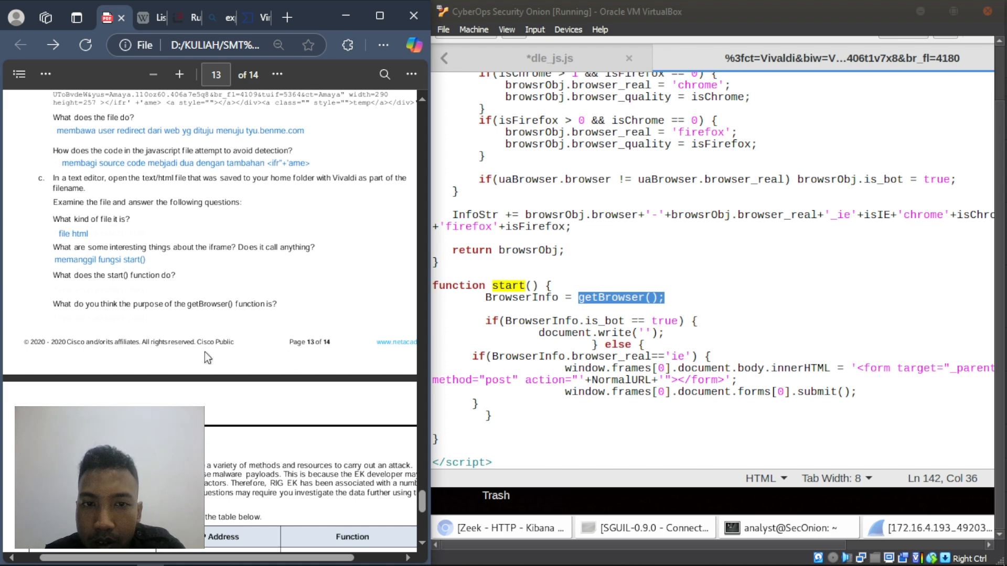
scroll(205, 353, "up", 10)
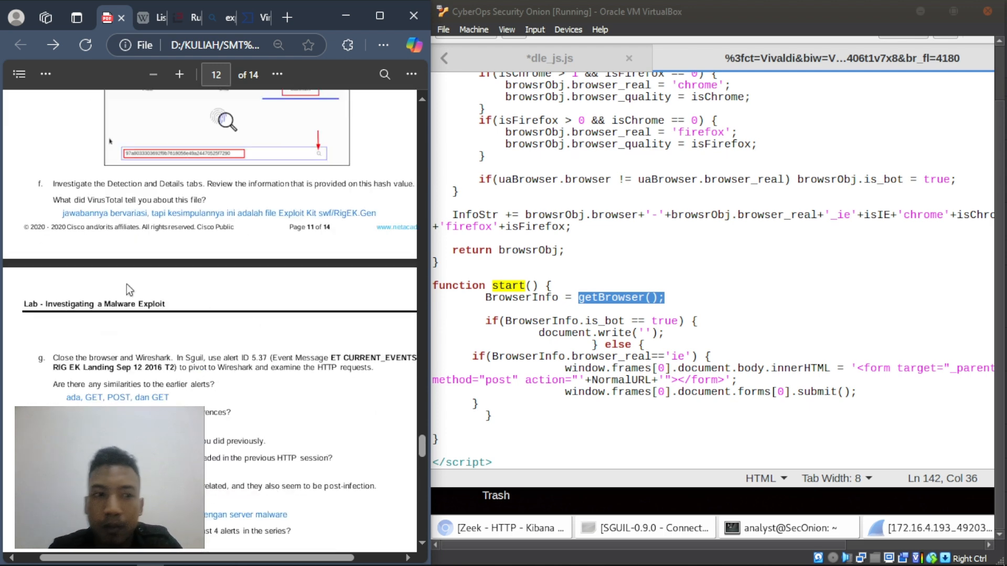
scroll(124, 327, "down", 15)
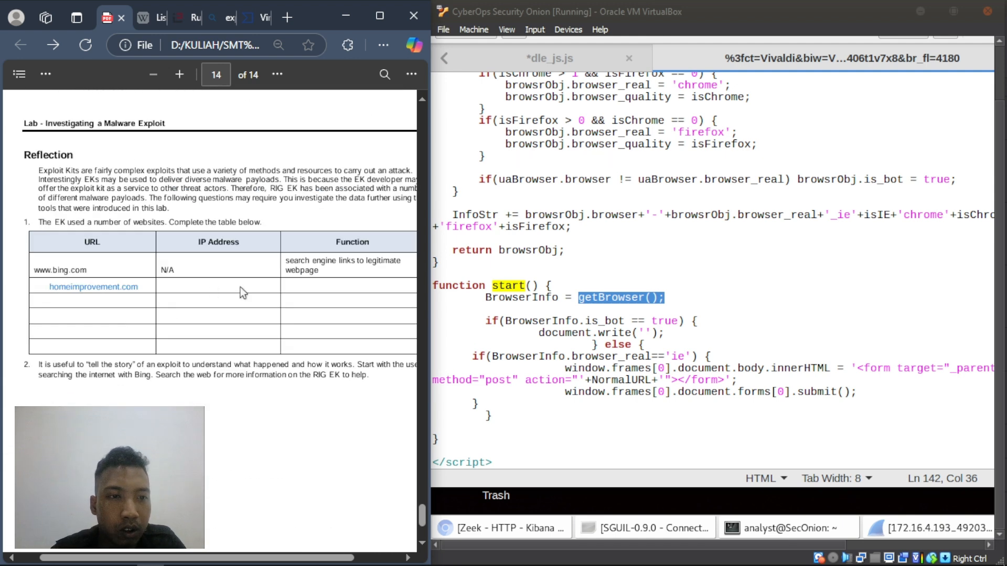
- Add 'website yg seperti aman, tapi me-redirect ke situs tidak aman' in homeimprovement.com's Function cell
right_click(288, 283)
left_click(321, 276)
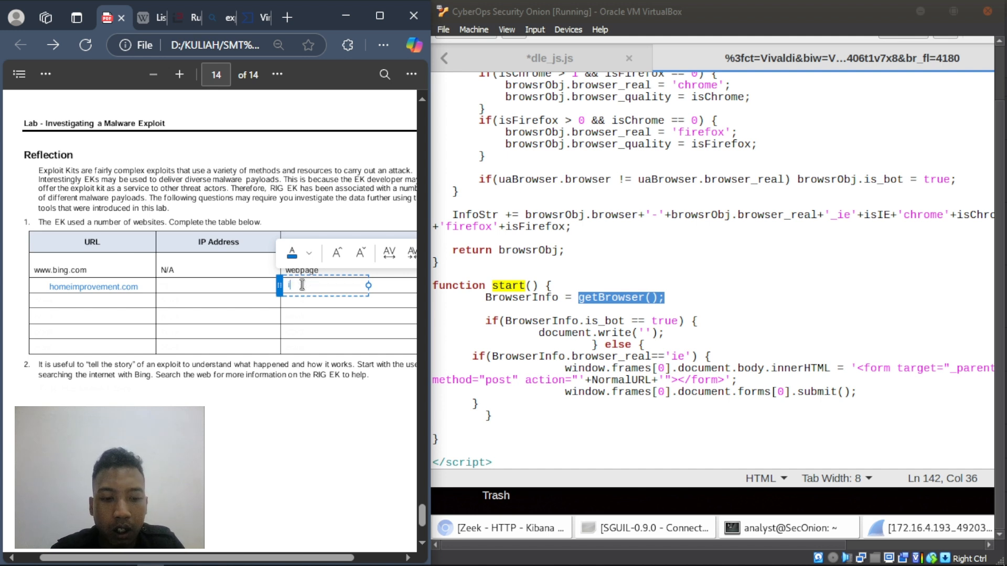
type("iFrame")
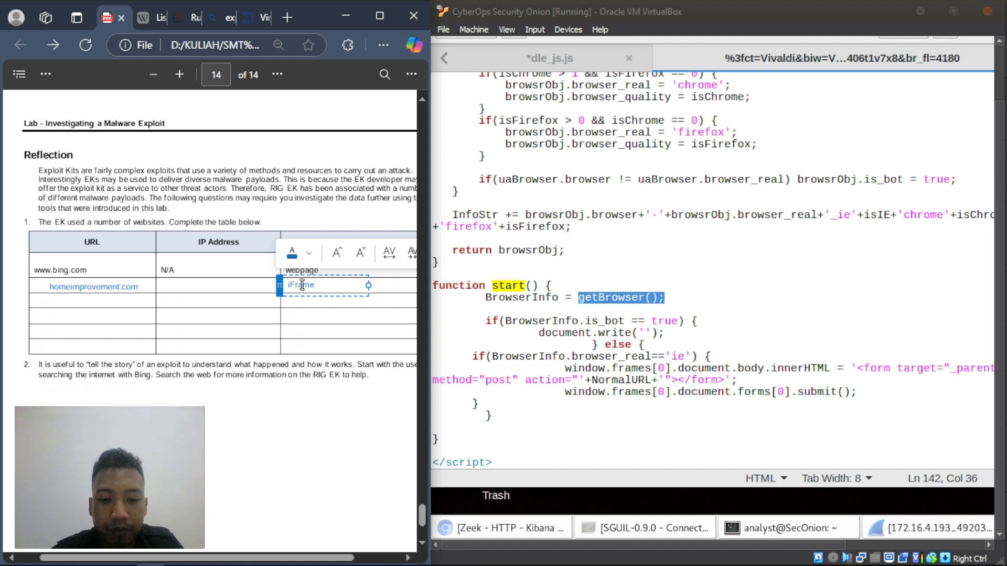
type(" malw")
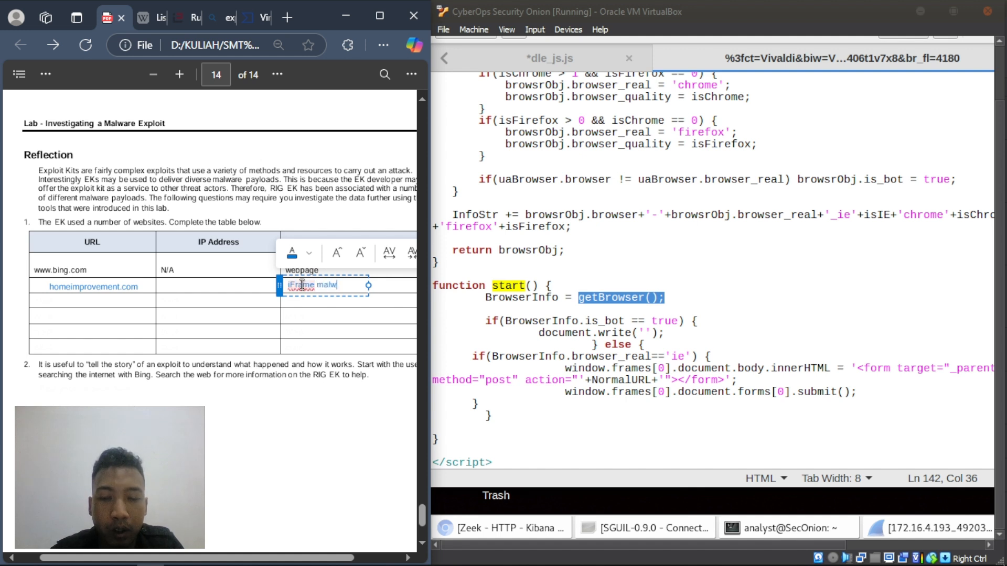
type("rte")
key("BackSpace")
key("BackSpace")
type("re")
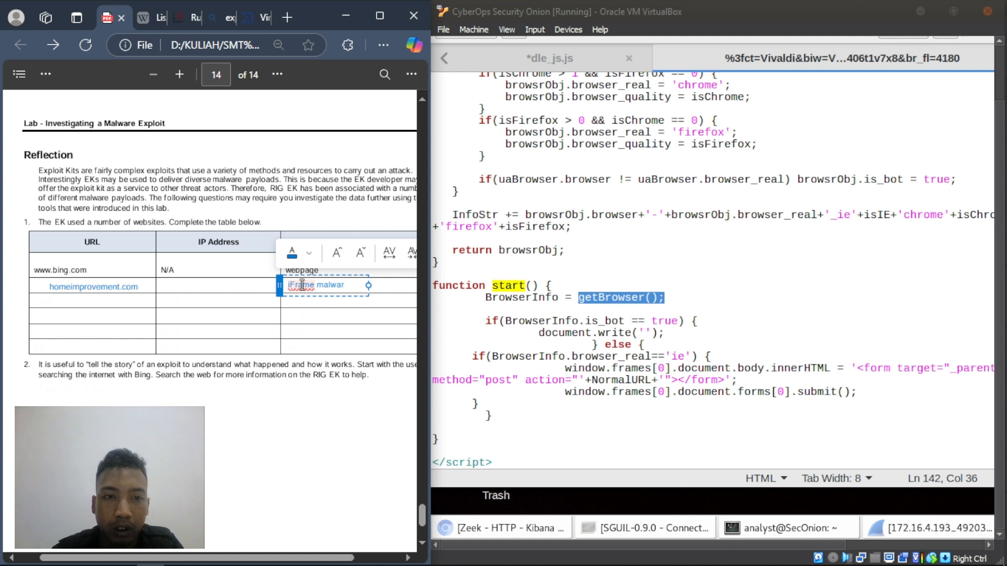
key("BackSpace")
key("BackSpace")
key("BackSpace")
key("BackSpace")
key("BackSpace")
key("BackSpace")
key("BackSpace")
key("BackSpace")
key("BackSpace")
key("BackSpace")
key("BackSpace")
key("BackSpace")
key("BackSpace")
type("websi")
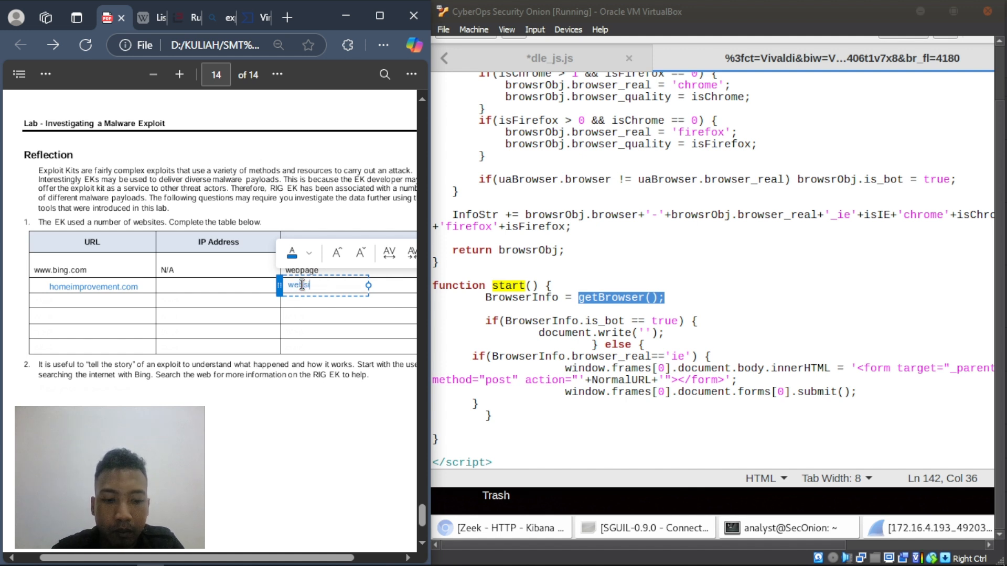
type("te yg seperti")
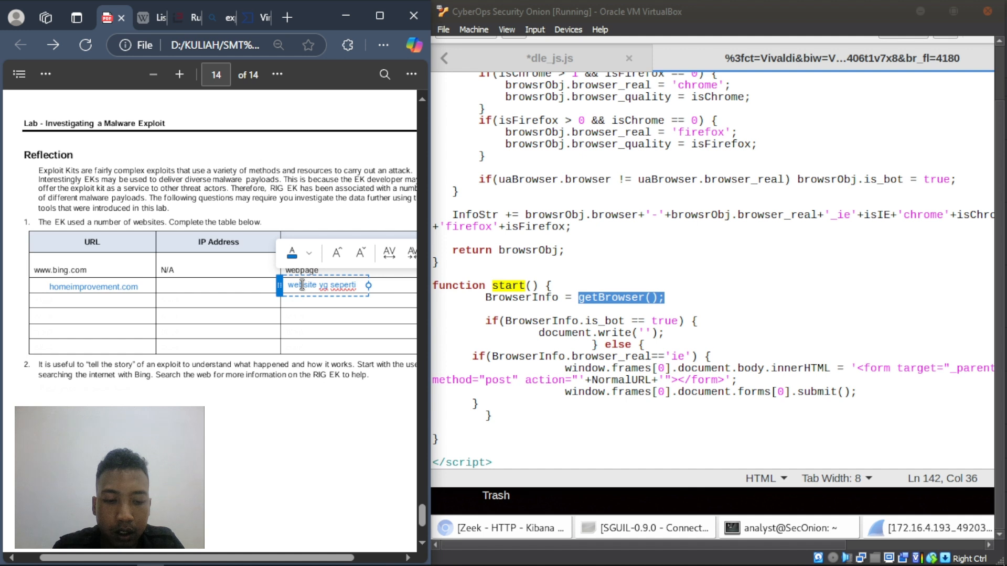
type(" aman")
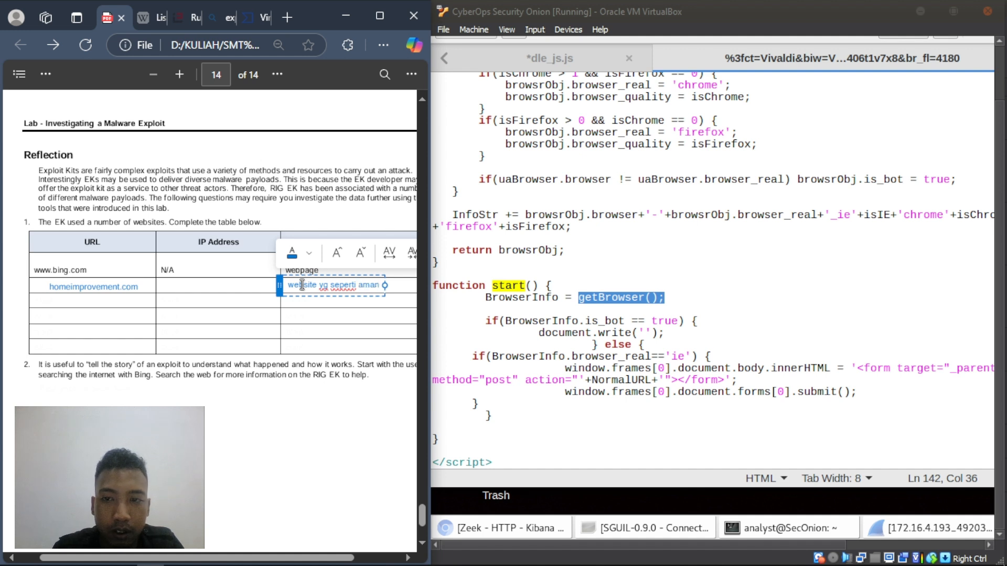
type(", tapi")
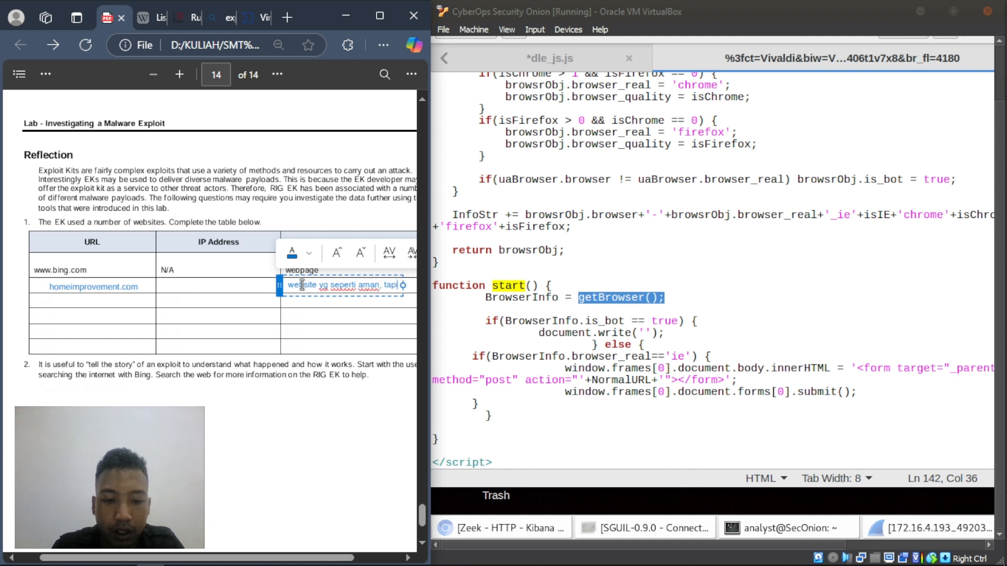
type(" me-redirect")
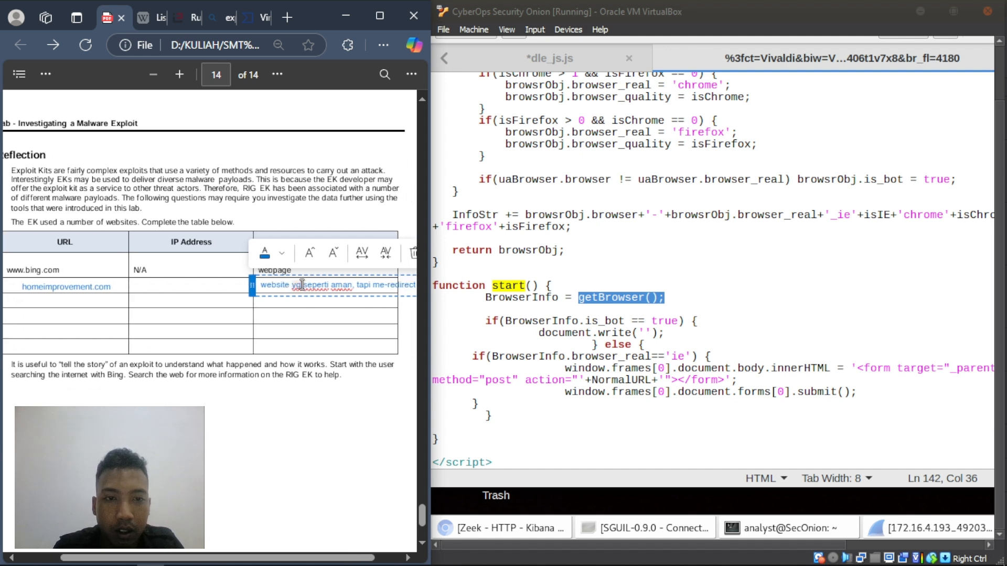
type(" ke")
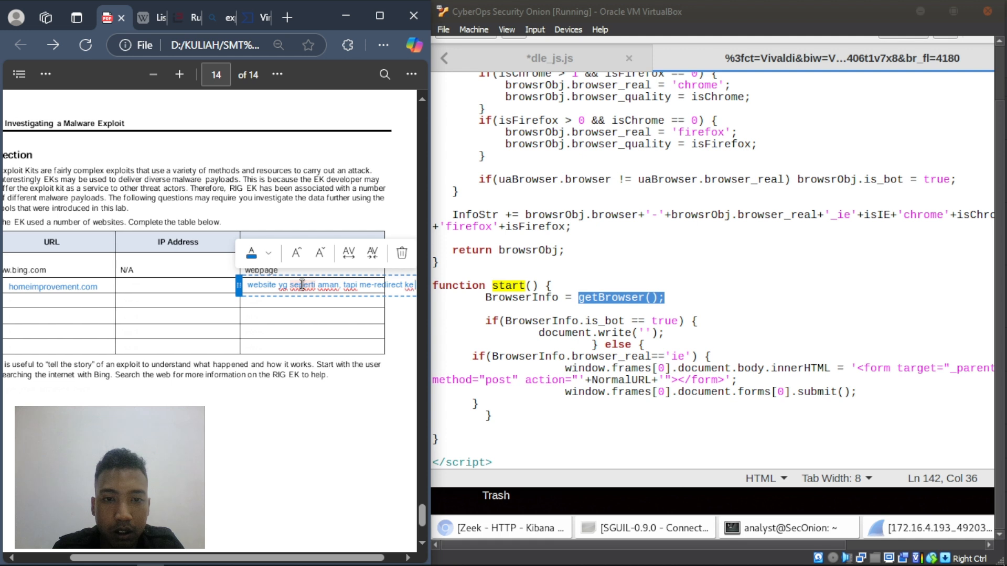
type(" situs")
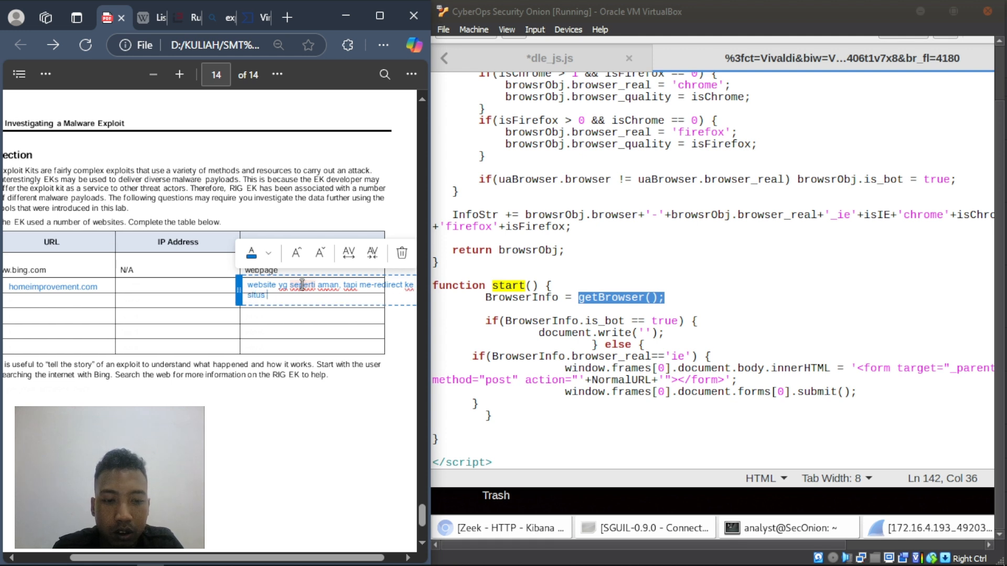
type(" tida")
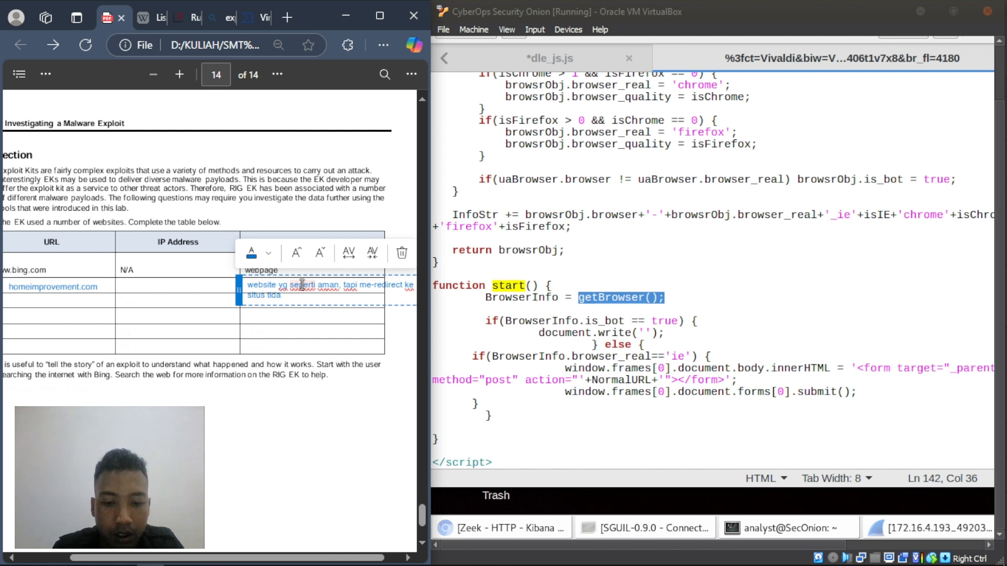
type("k aman")
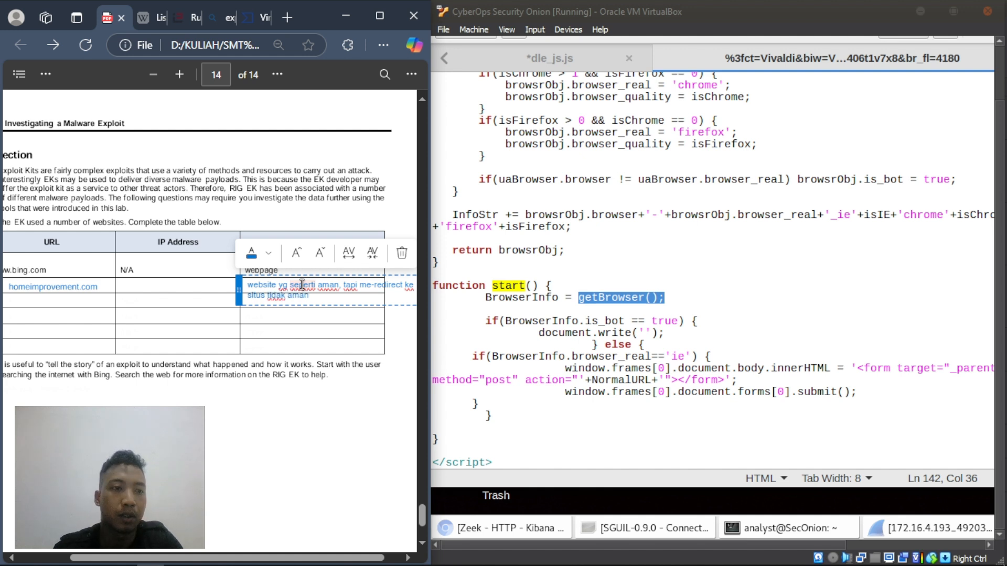
- Nudge the function note up-left into its cell and scroll the table back left
left_click(193, 316)
left_click(235, 284)
left_click_drag(236, 284, 234, 280)
left_click(157, 304)
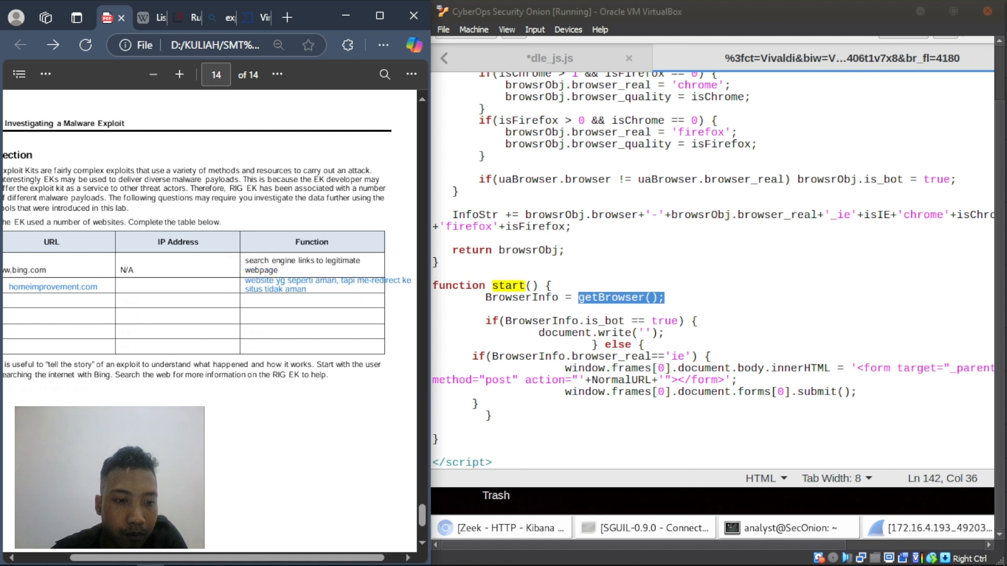
left_click_drag(156, 558, 105, 559)
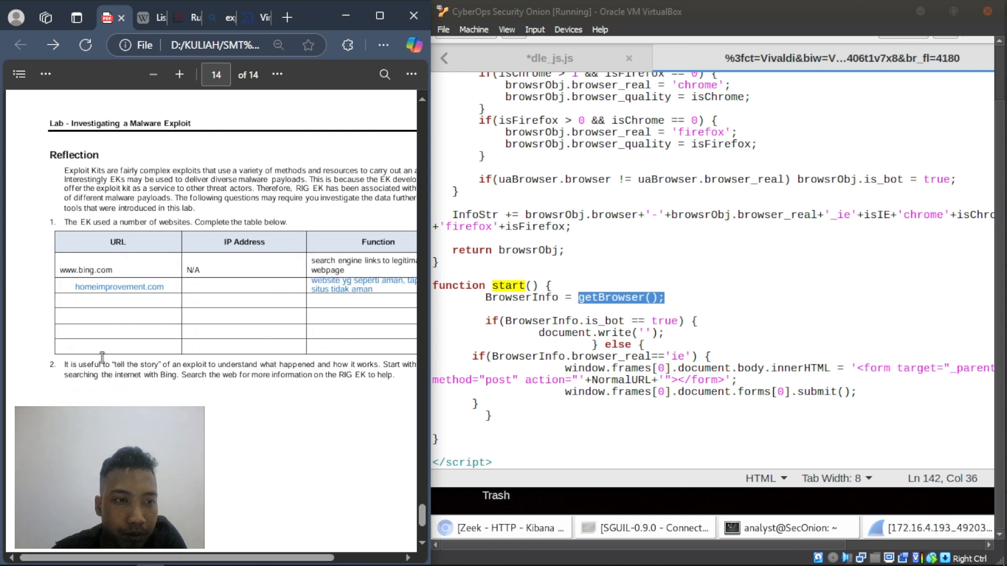
- Add tyu.benme.com as a text note in the next empty URL cell
right_click(74, 300)
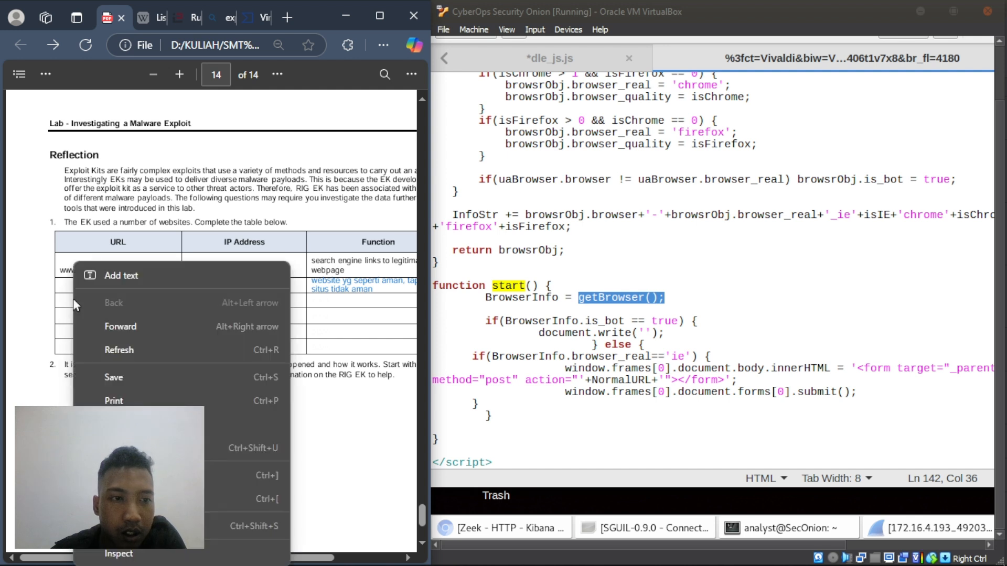
left_click(117, 276)
type("tyu.benme.com")
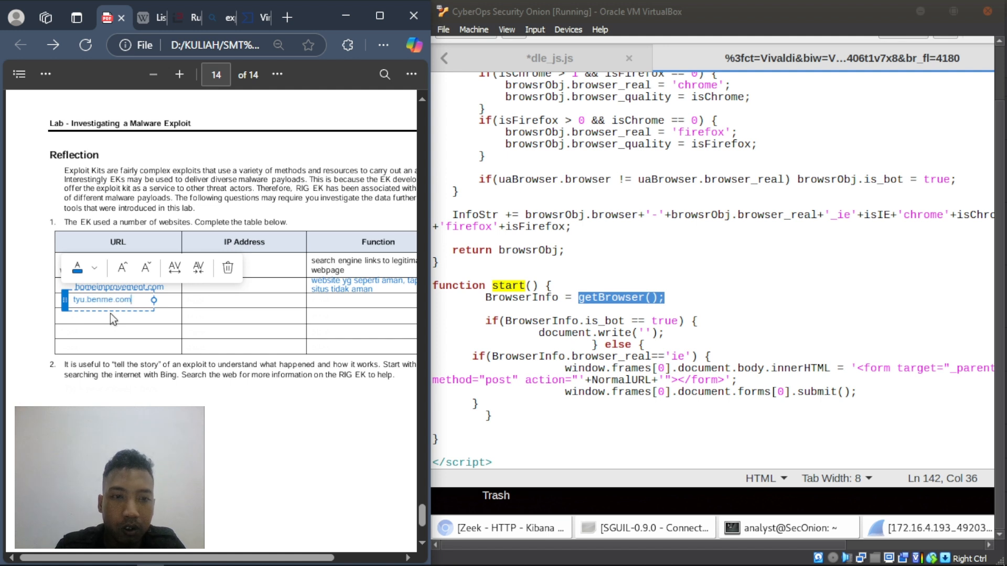
left_click(326, 299)
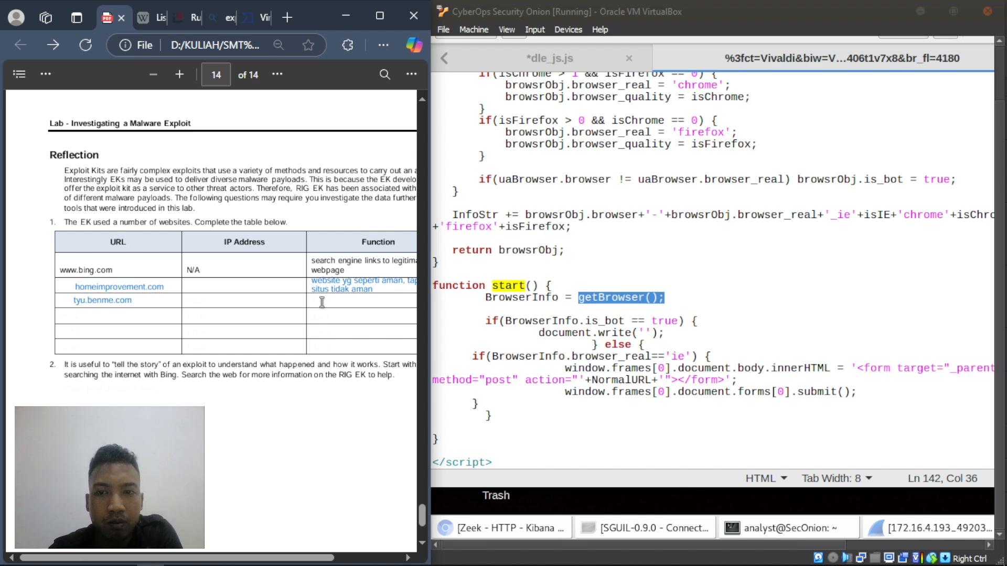
- Add 'menginject malware denga file bertipe swf (adobe flash)' as tyu.benme.com's function, fitted inside its cell
right_click(321, 302)
left_click(356, 278)
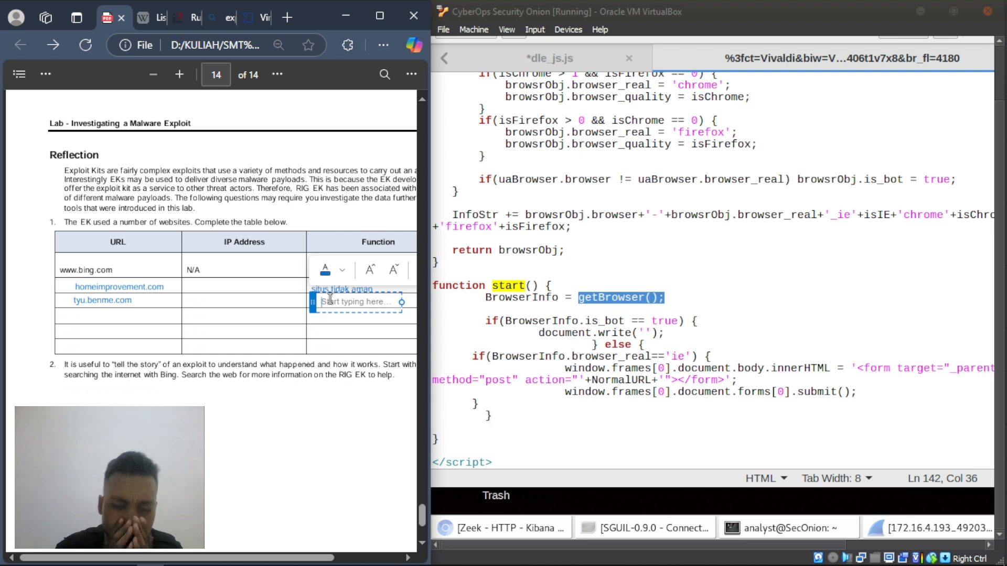
type("menginje")
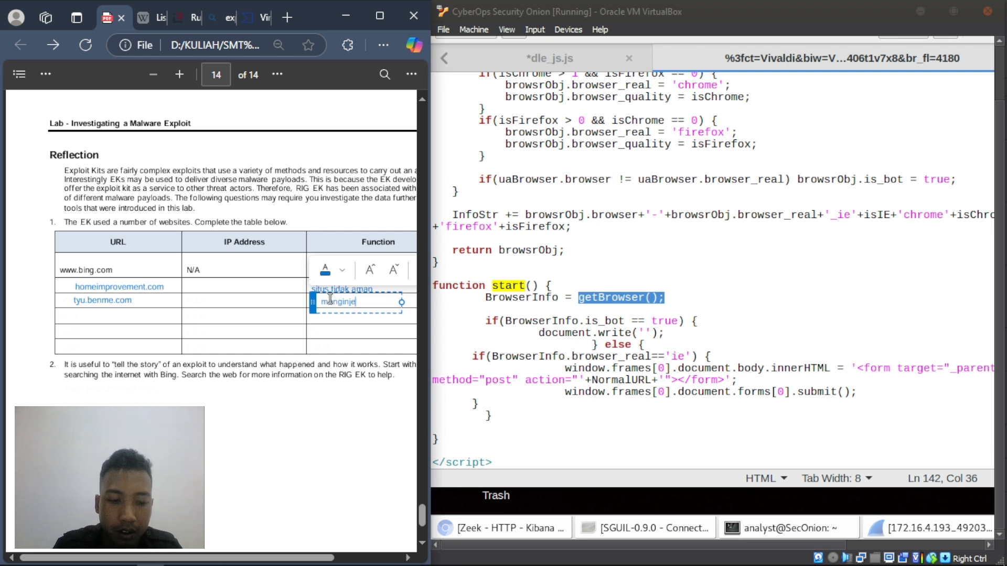
type("ct malware")
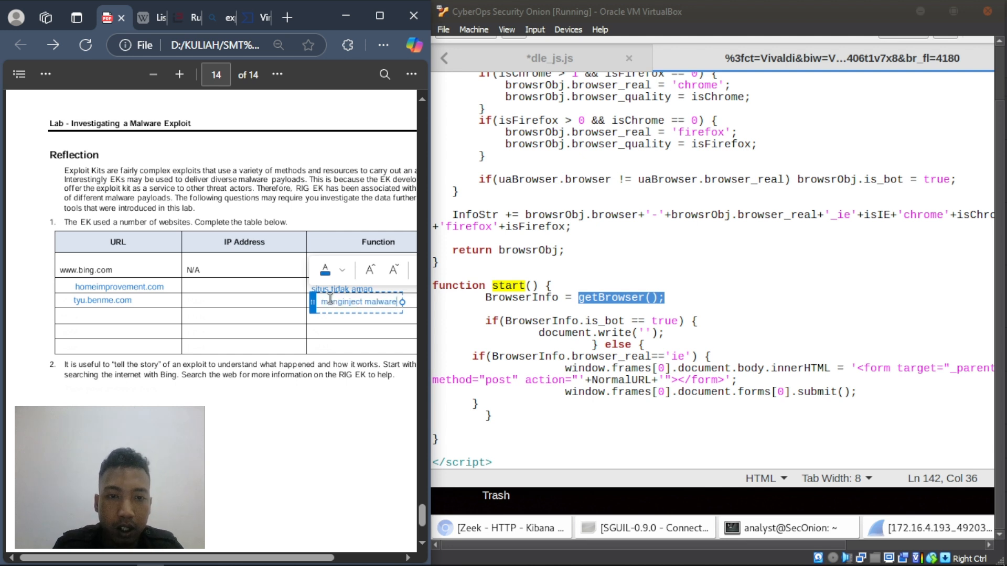
type(" denga")
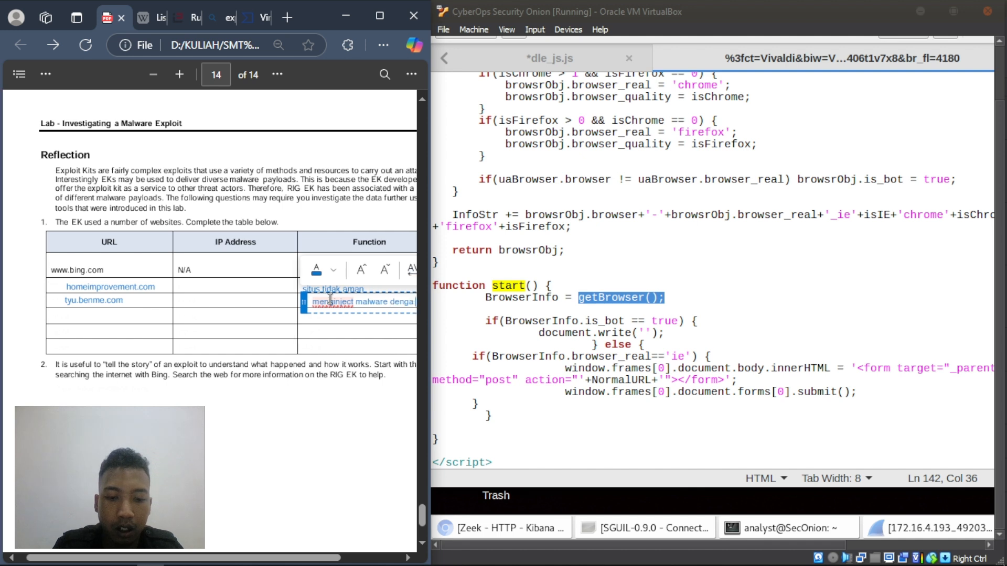
type(" file bertipe")
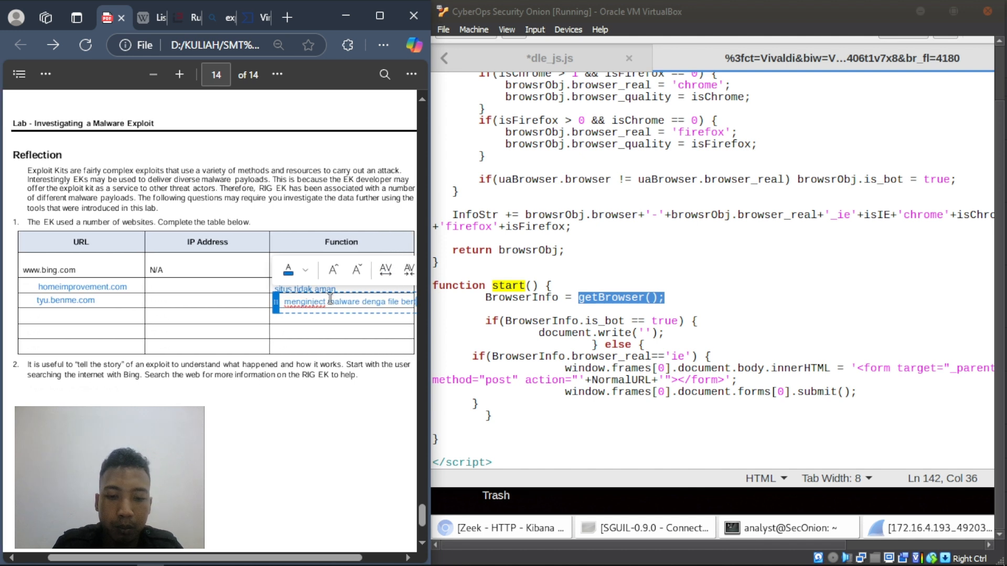
type(" sw")
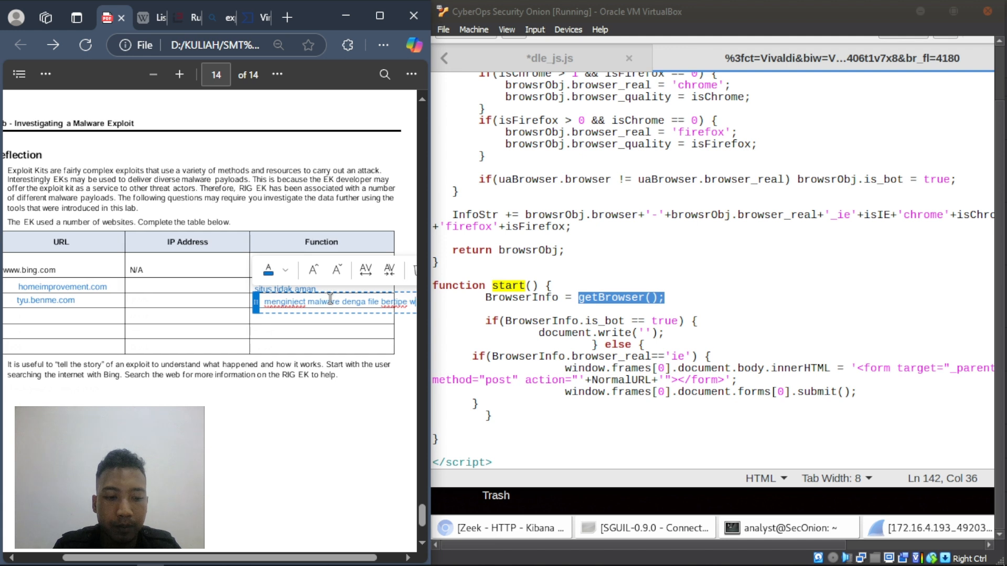
type("f")
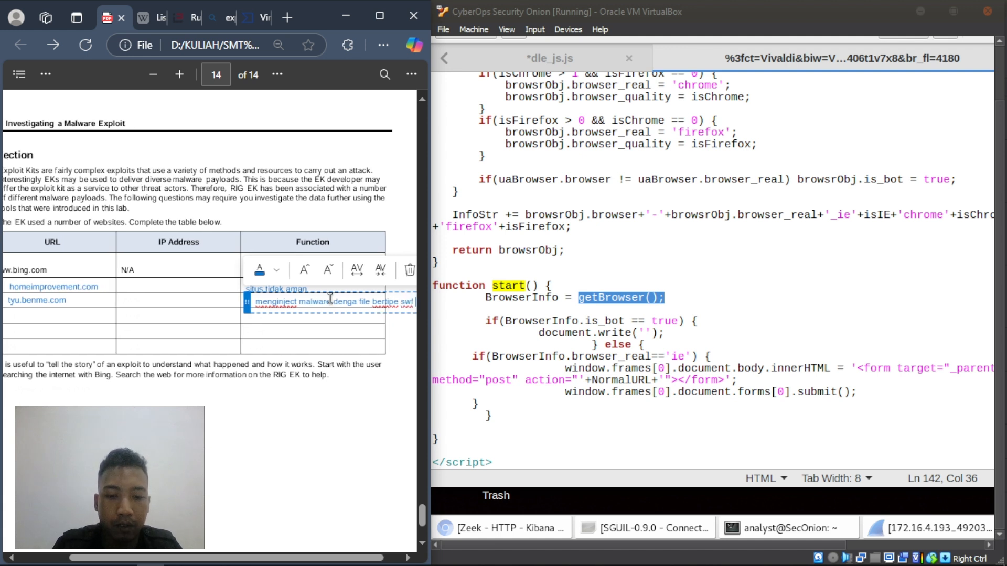
type(" (adobe flash)")
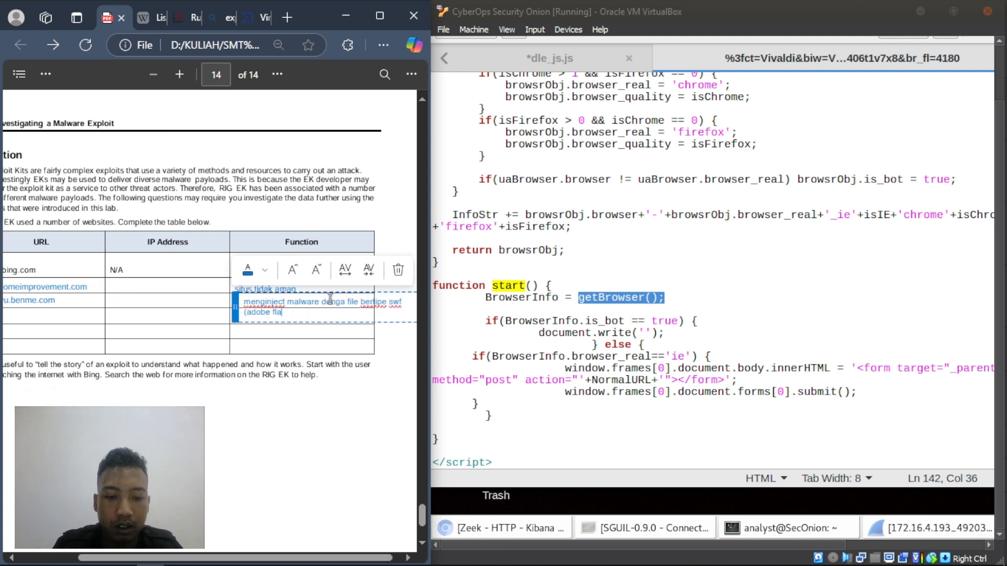
left_click(272, 339)
left_click(262, 310)
left_click_drag(235, 303, 226, 298)
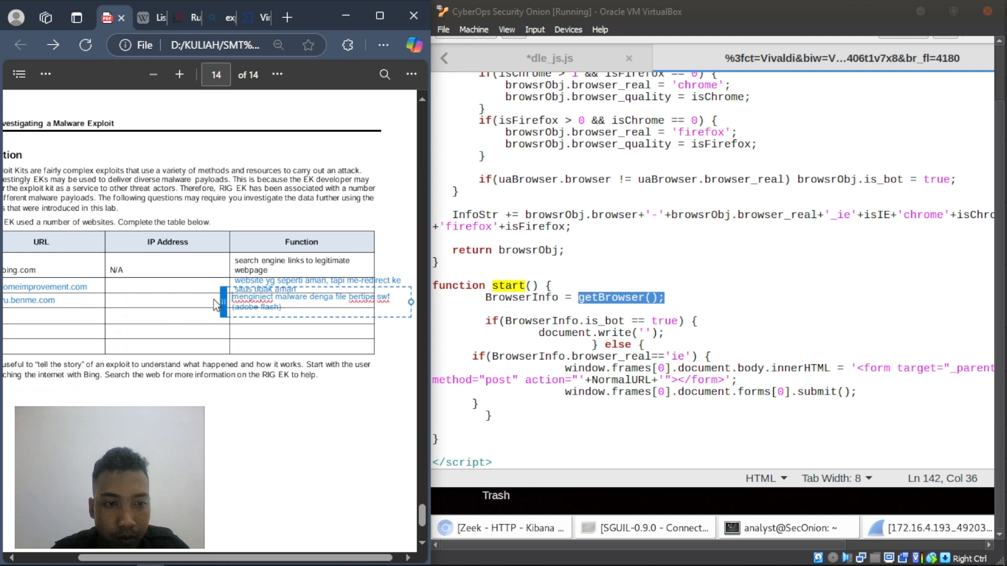
left_click(151, 319)
left_click_drag(225, 557, 127, 555)
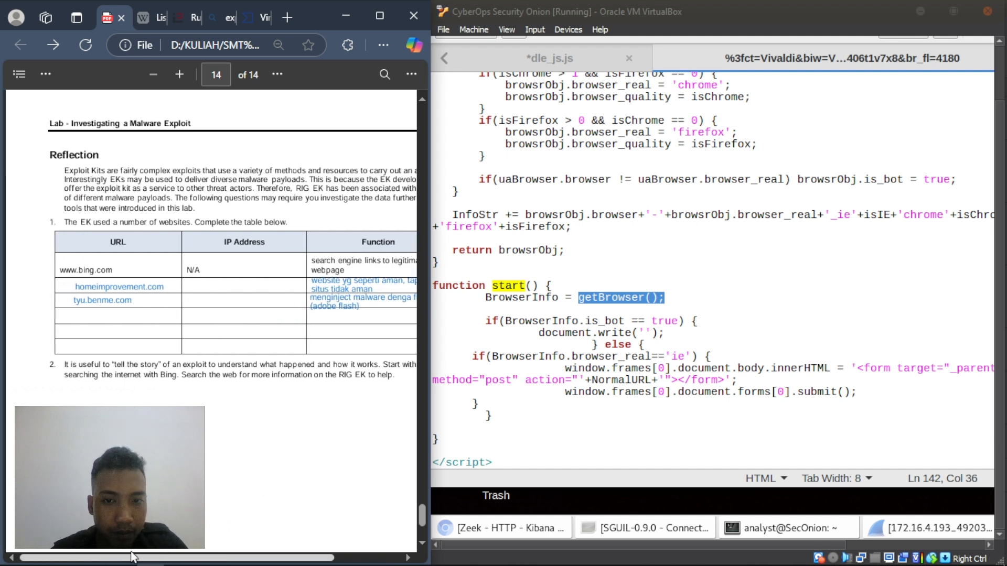
- Add retrotip.visionurba.com.ve as a text note in the next URL cell
right_click(80, 314)
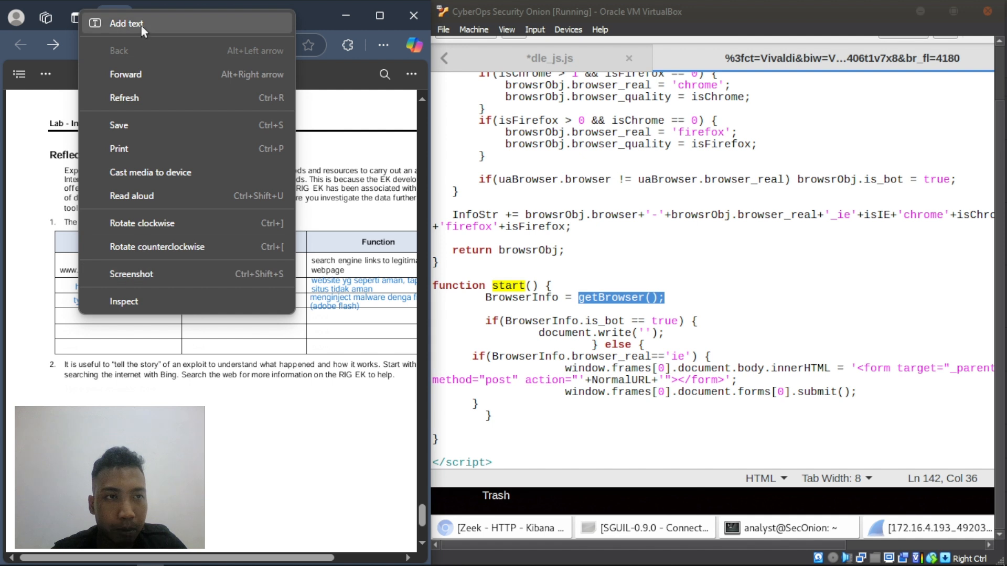
left_click(115, 24)
type("retro")
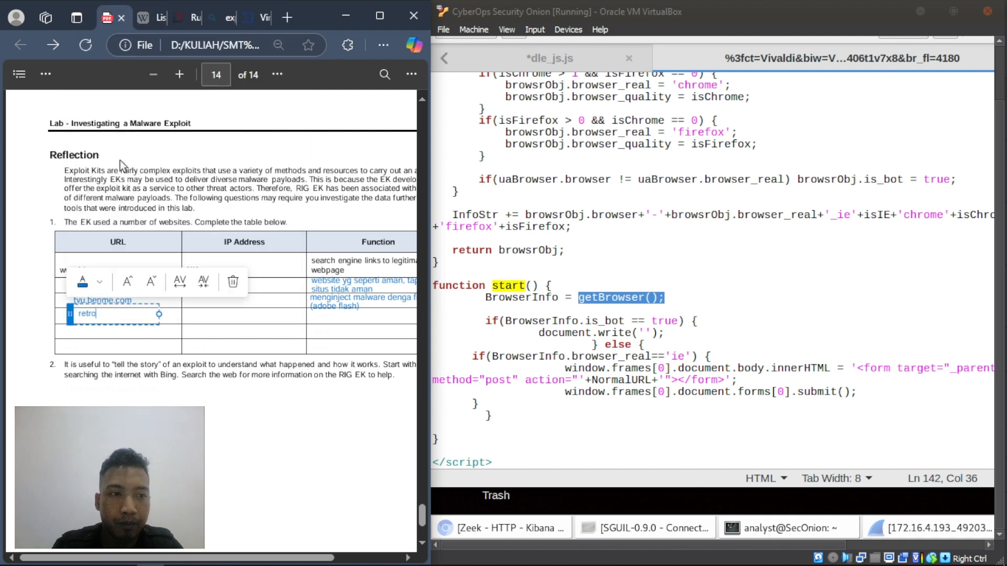
type("tip")
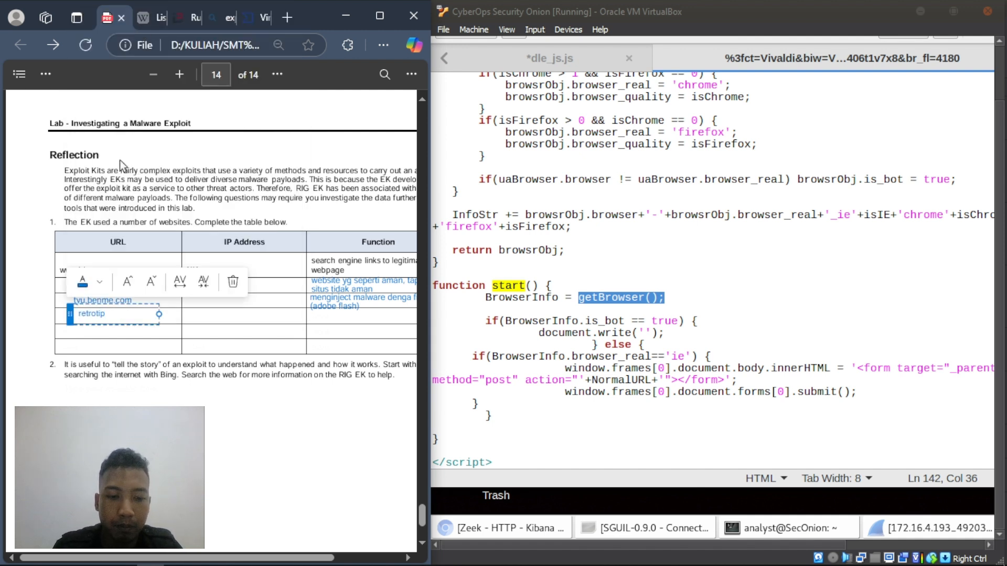
type(".visi")
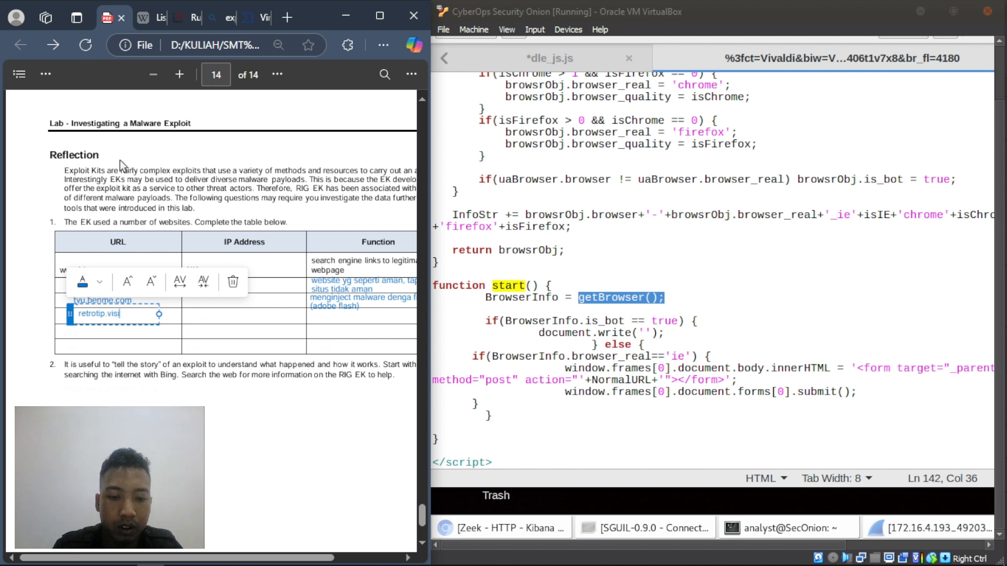
type("onurba")
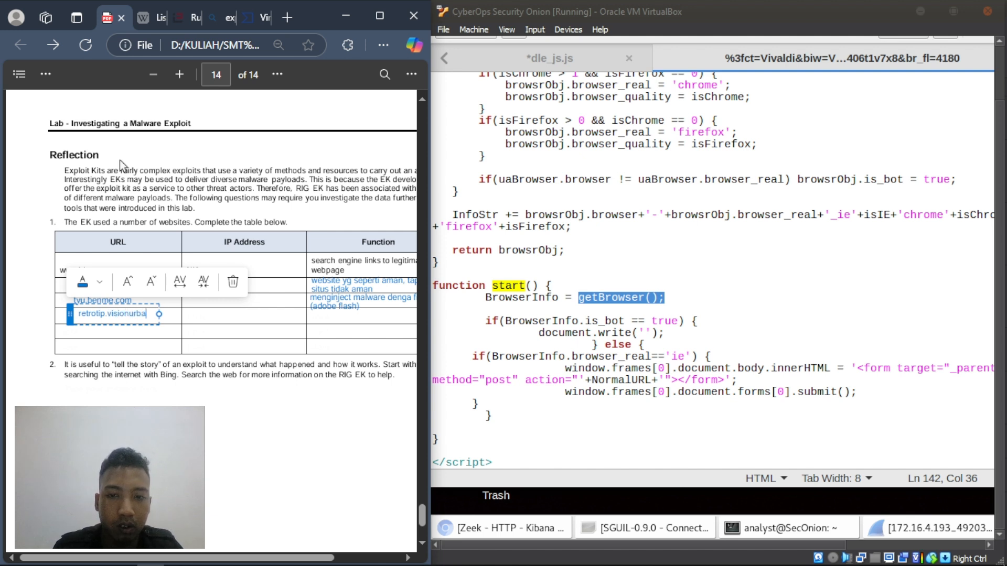
type(".com.ve")
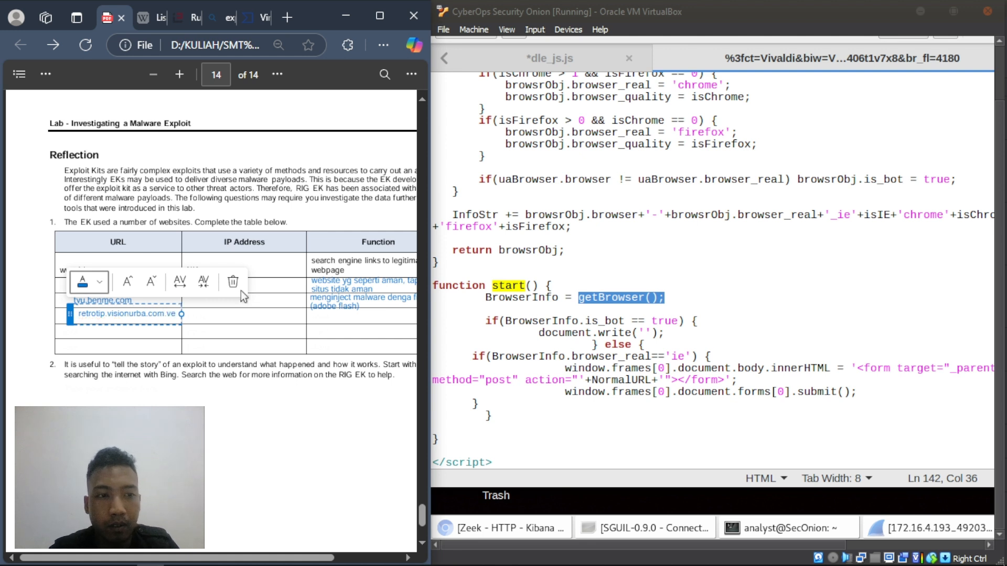
left_click(244, 315)
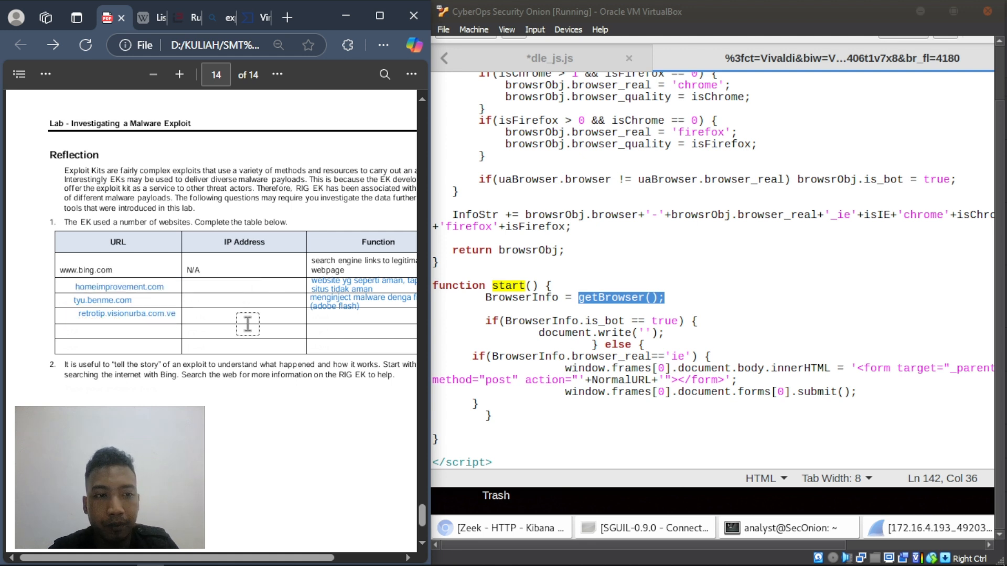
- Add 'menganktifkan fungsi javascript malware' as a text note in the retrotip row's Function cell
right_click(312, 315)
left_click(354, 24)
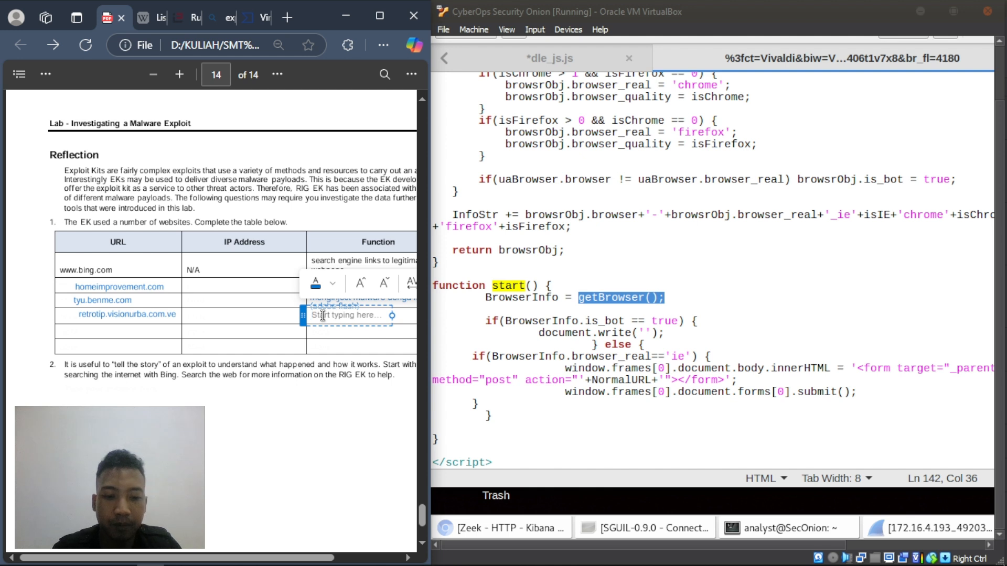
type("mengan")
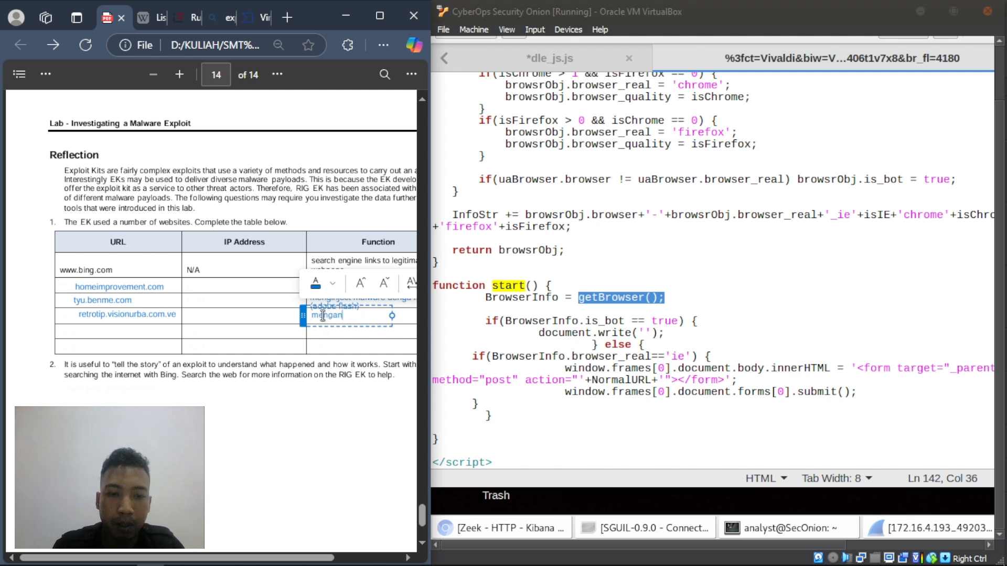
key("BackSpace")
type("ktifkan ")
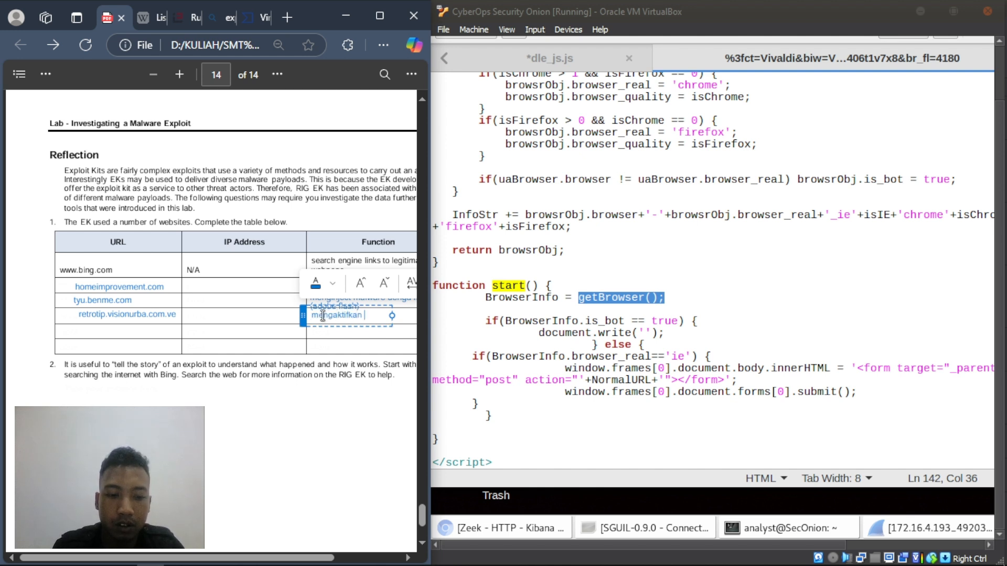
type("fungsi")
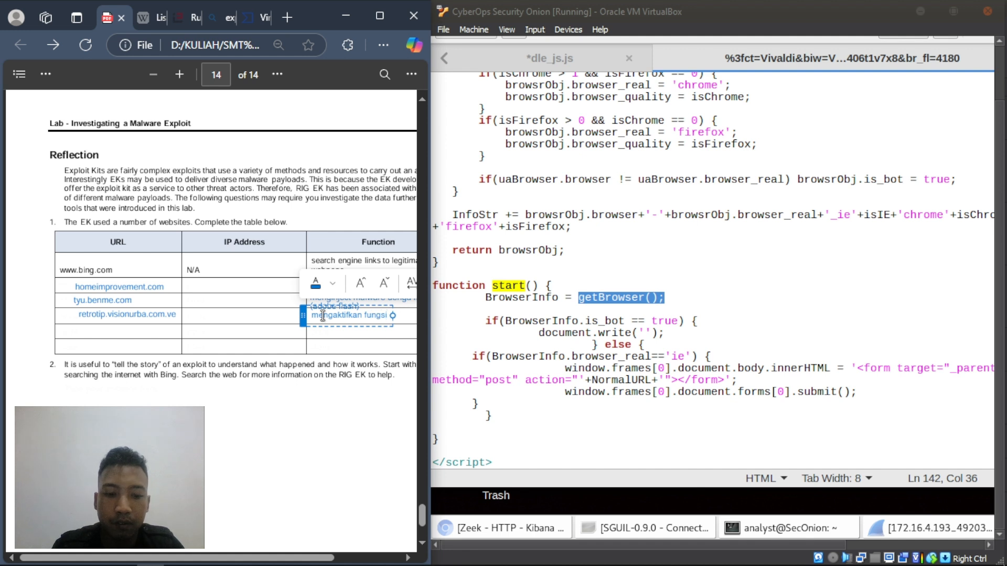
type(" javasc")
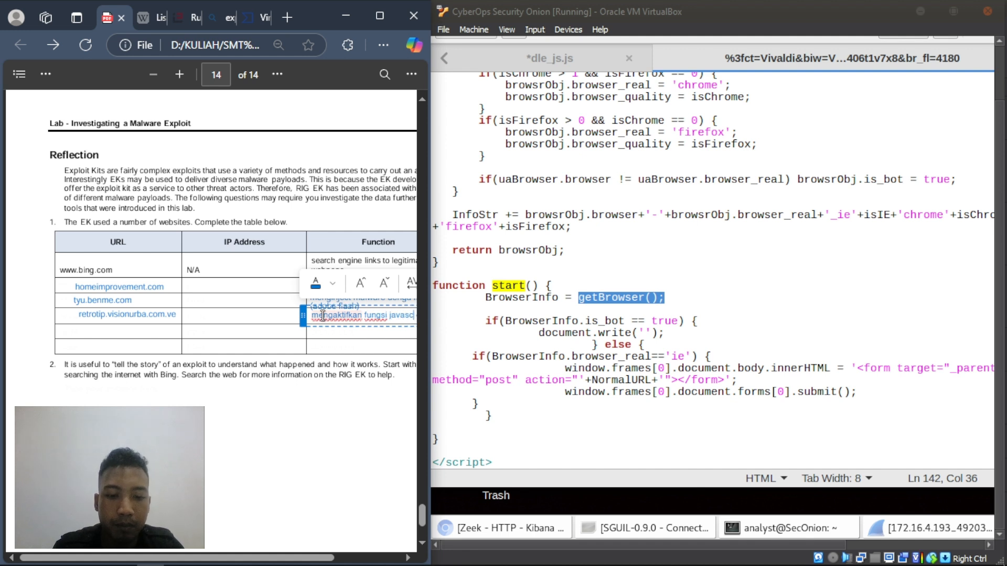
type("ript ma")
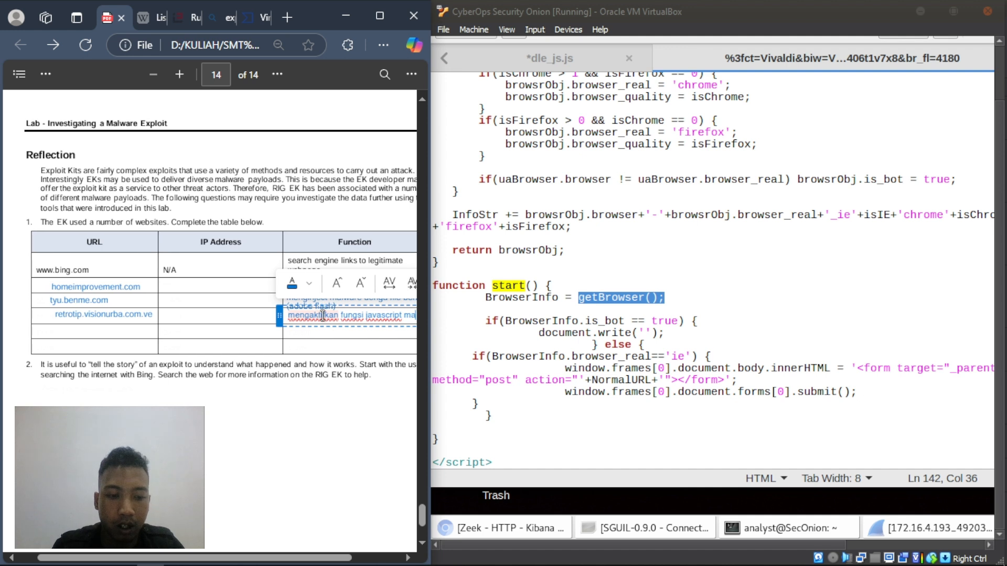
type("lware")
left_click(183, 349)
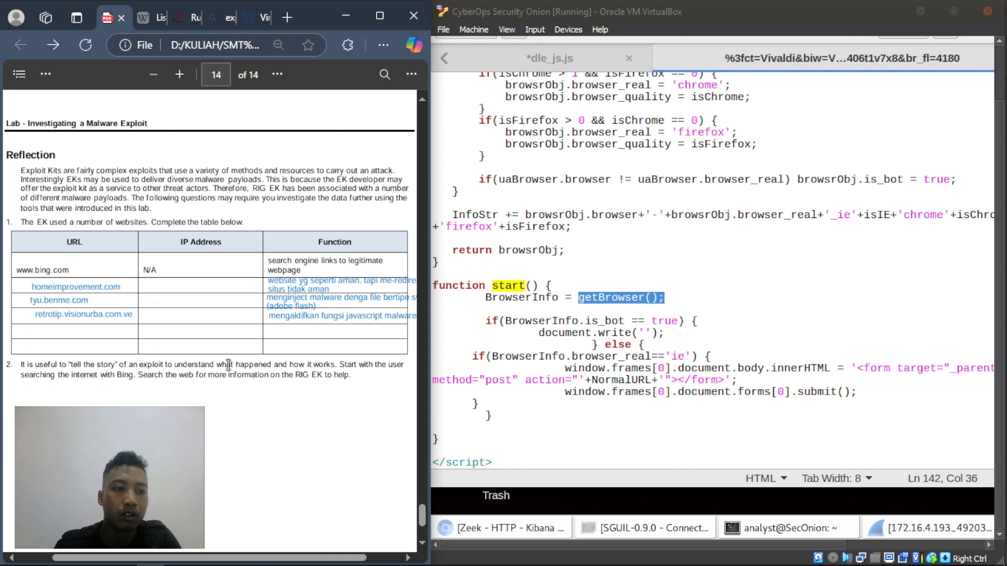
left_click_drag(20, 362, 355, 378)
left_click(21, 353)
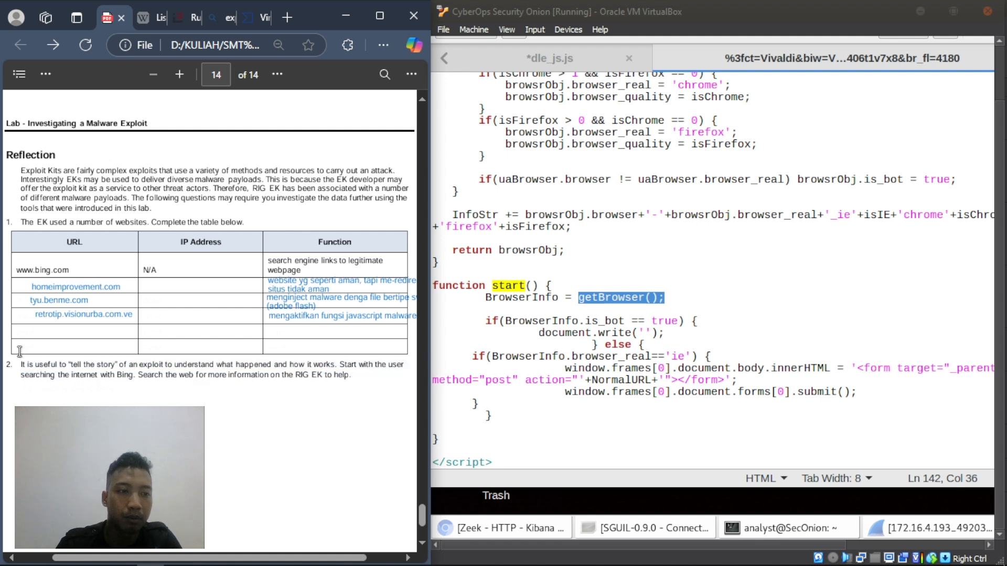
left_click_drag(21, 363, 372, 368)
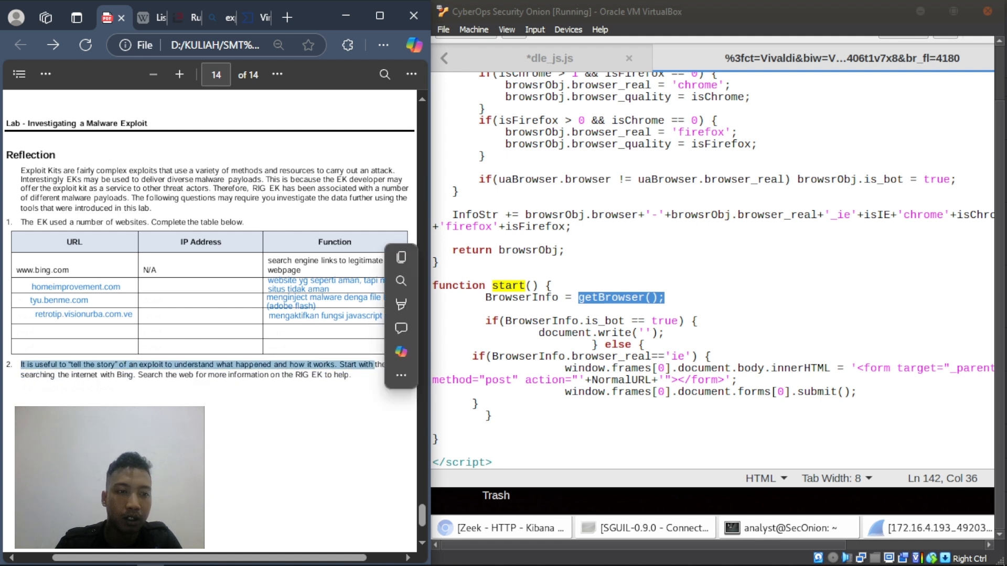
left_click(372, 369)
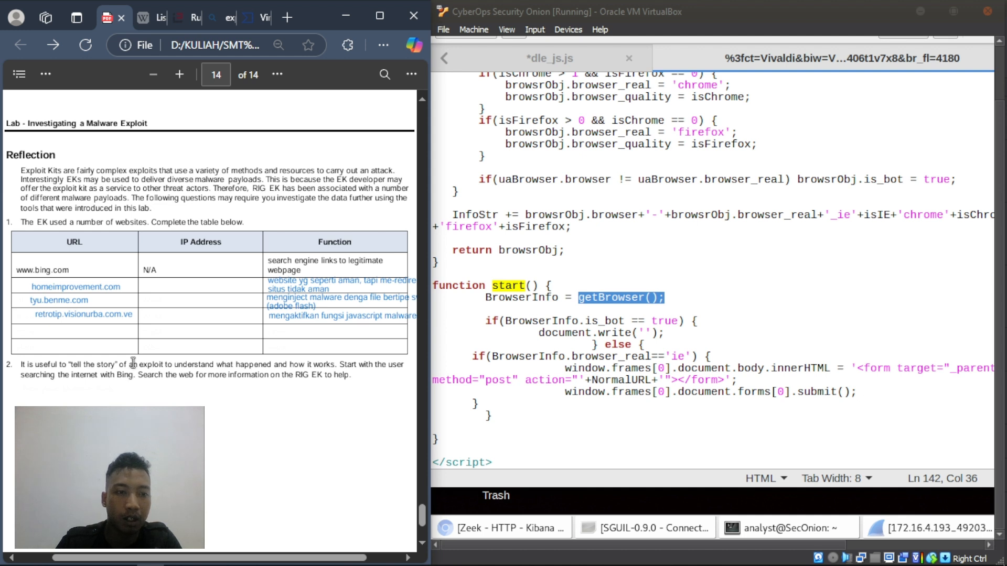
left_click_drag(144, 363, 219, 373)
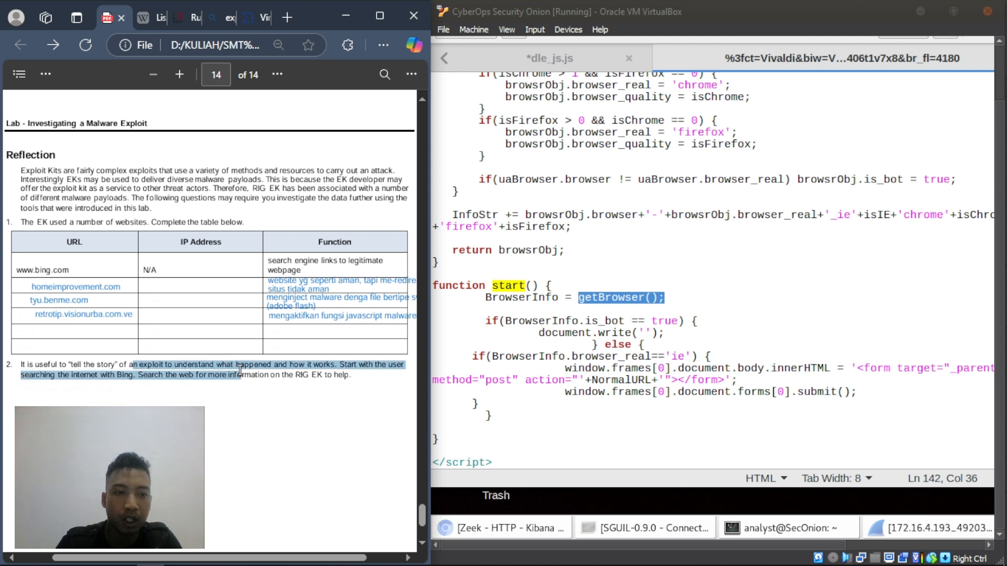
left_click(219, 371)
left_click_drag(217, 365, 388, 367)
left_click(252, 441)
left_click(196, 446)
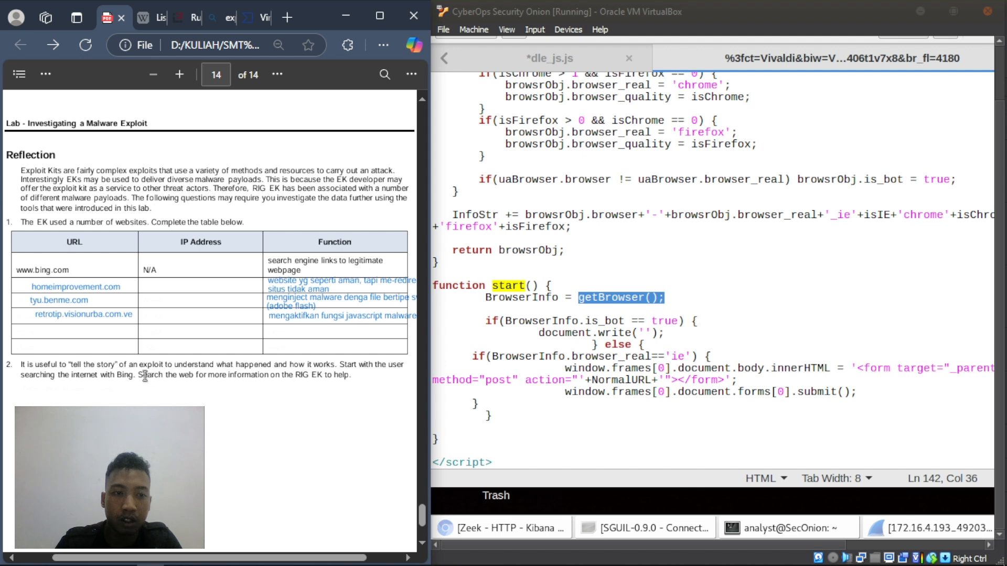
left_click_drag(139, 376, 357, 383)
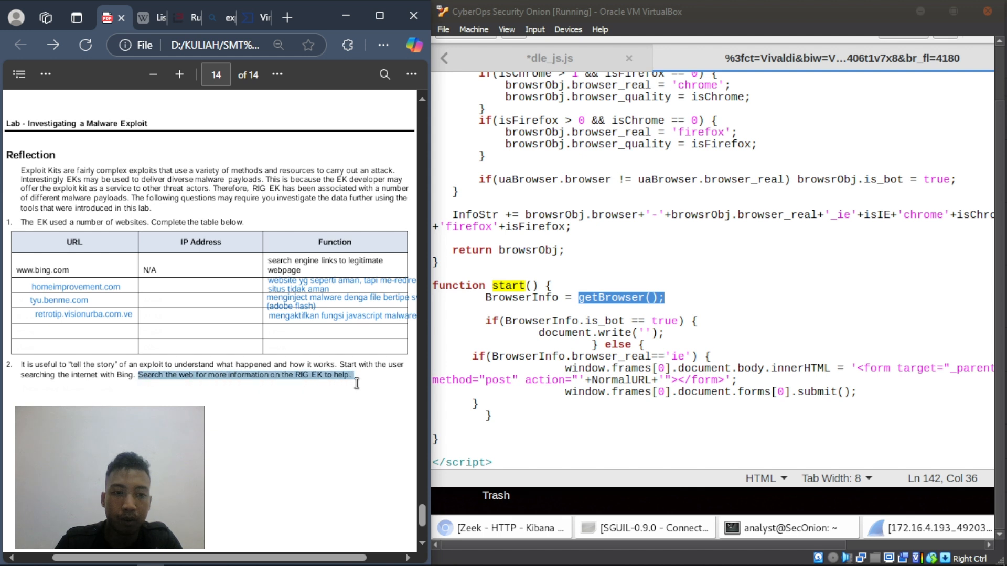
left_click(293, 401)
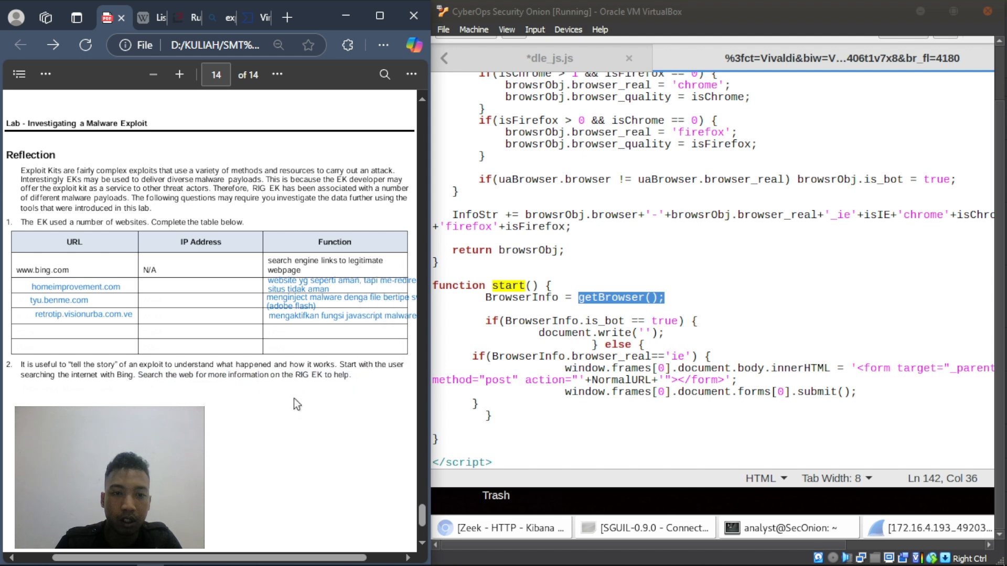
right_click(24, 392)
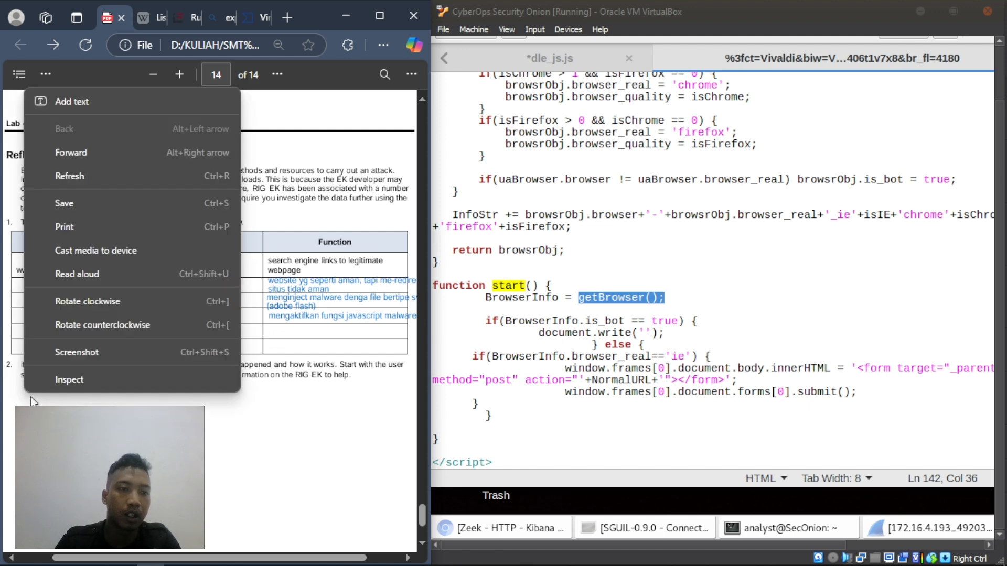
left_click(50, 102)
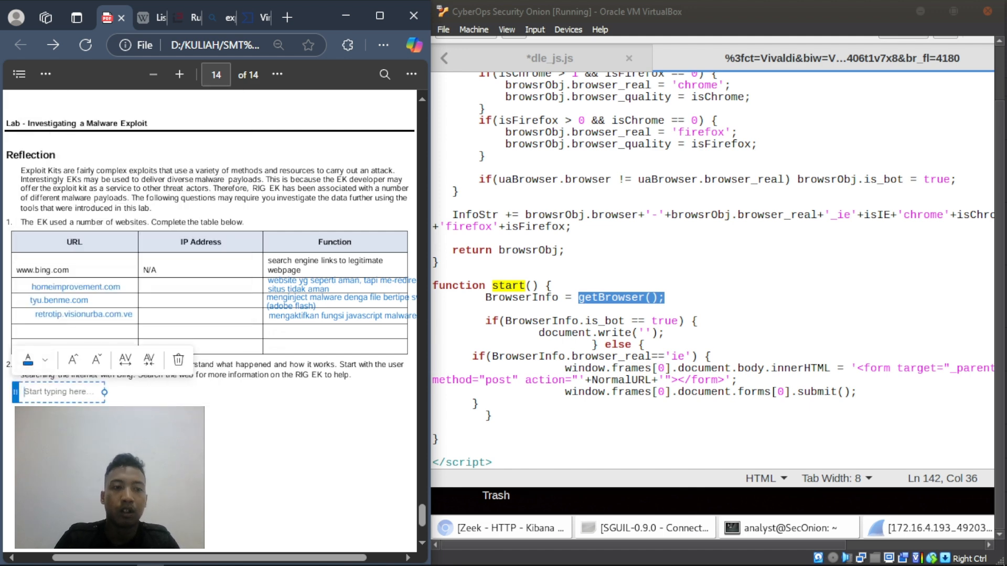
left_click(79, 440)
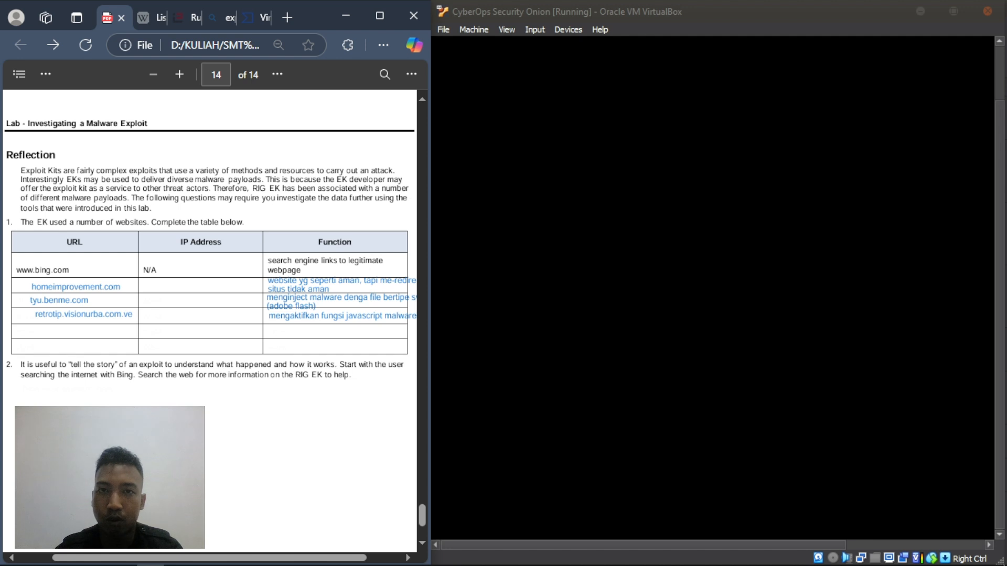
- Wake the Security Onion VM and unlock it with the account password
left_click(644, 249)
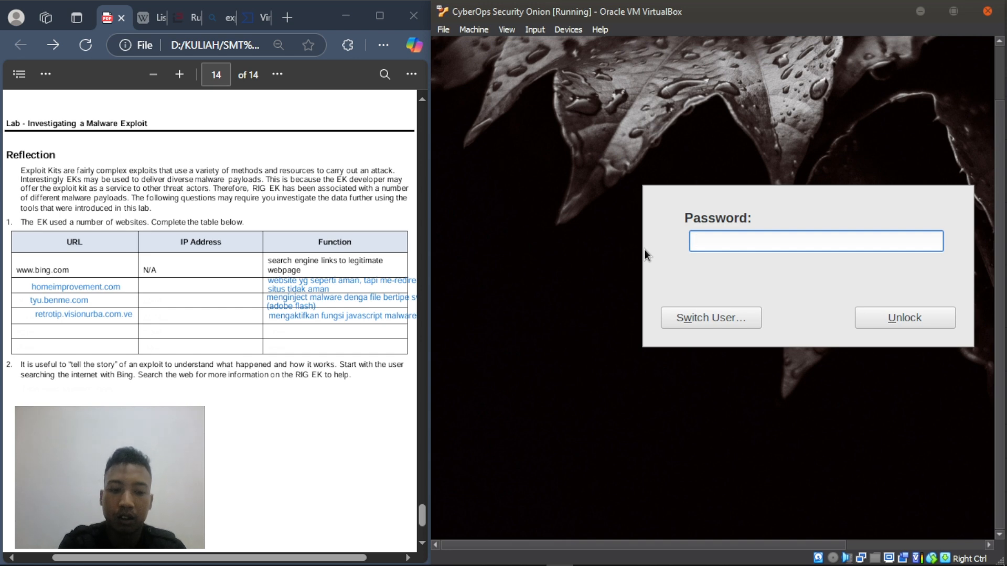
type("cyberops")
key("Return")
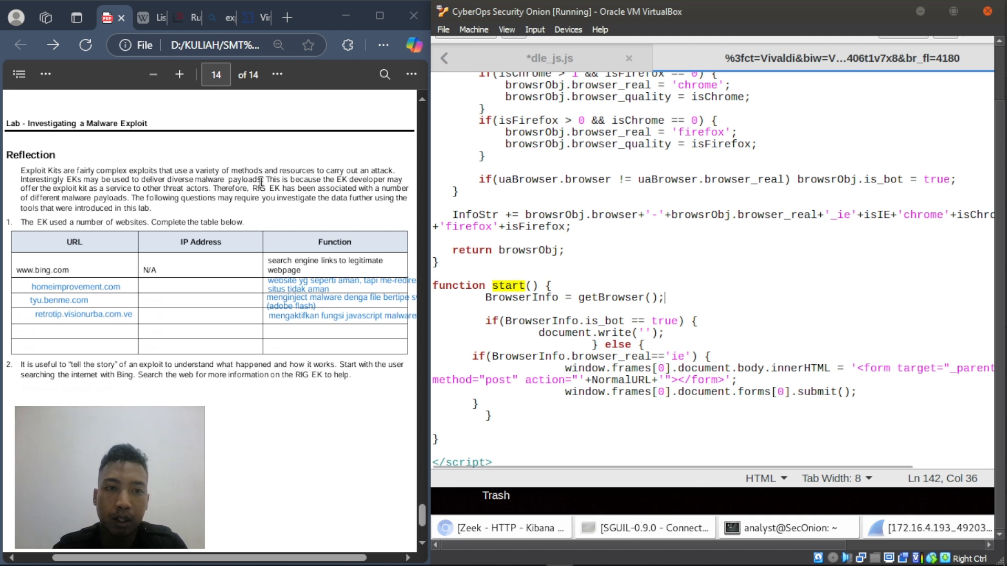
left_click_drag(22, 287, 32, 287)
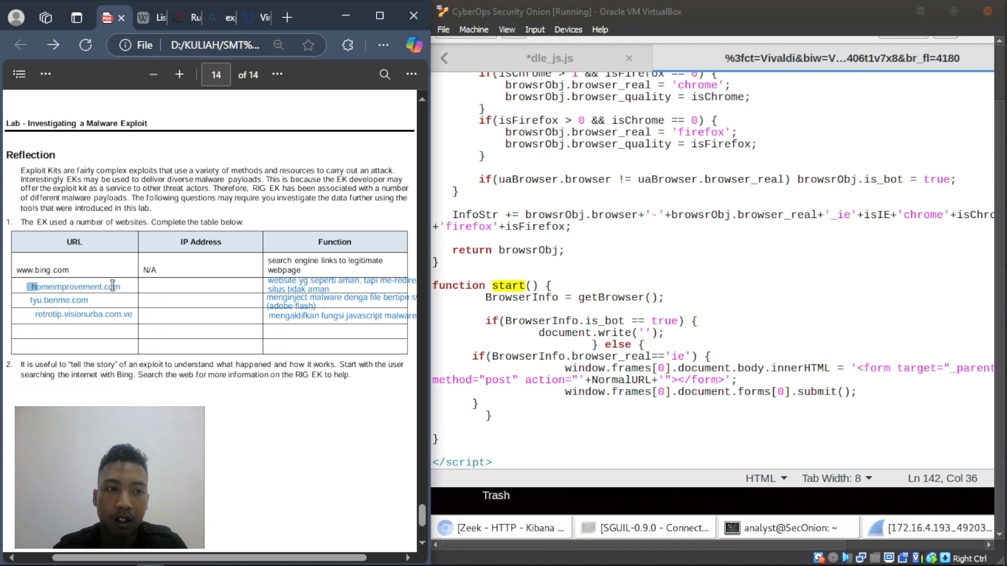
left_click(111, 406)
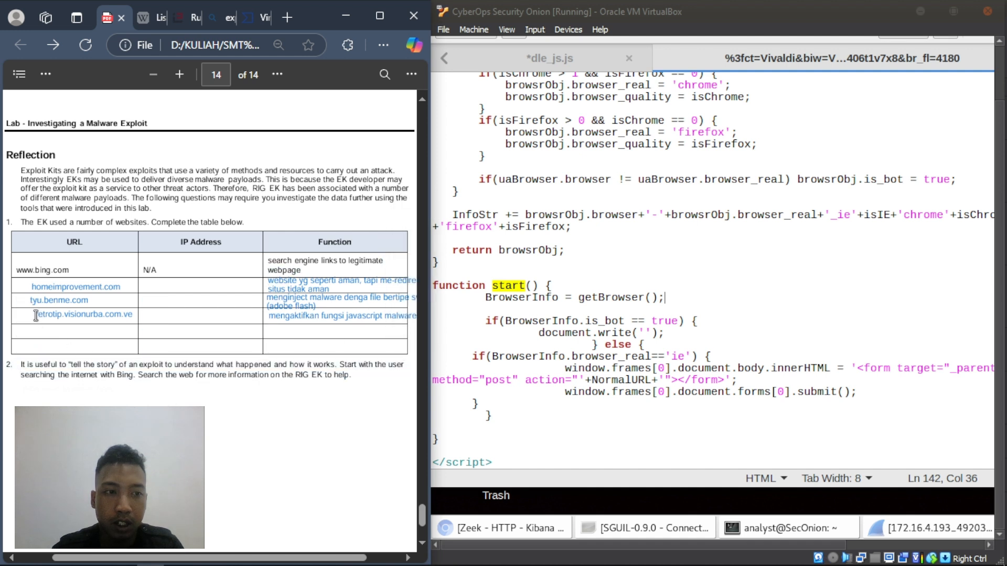
left_click_drag(34, 315, 123, 319)
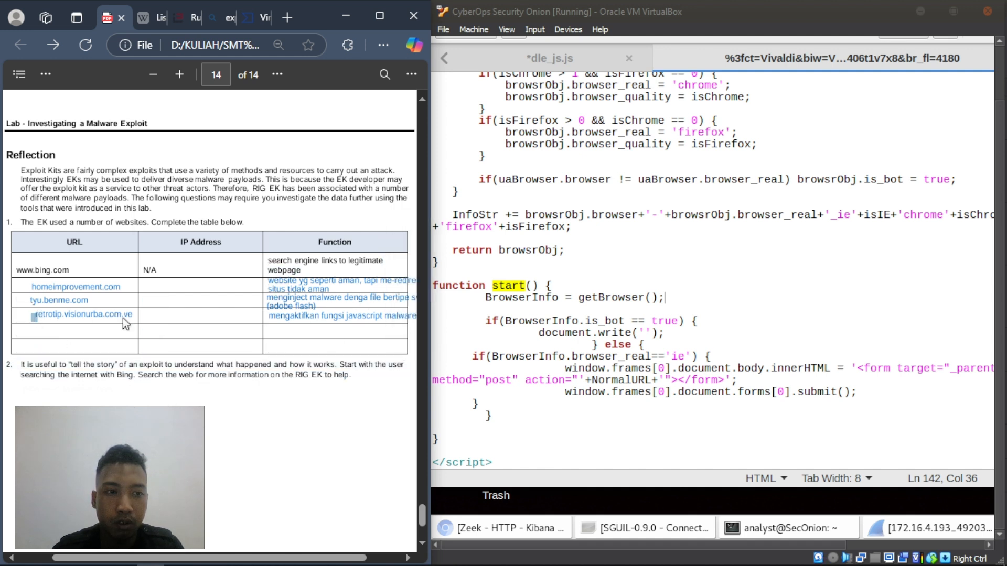
left_click(123, 327)
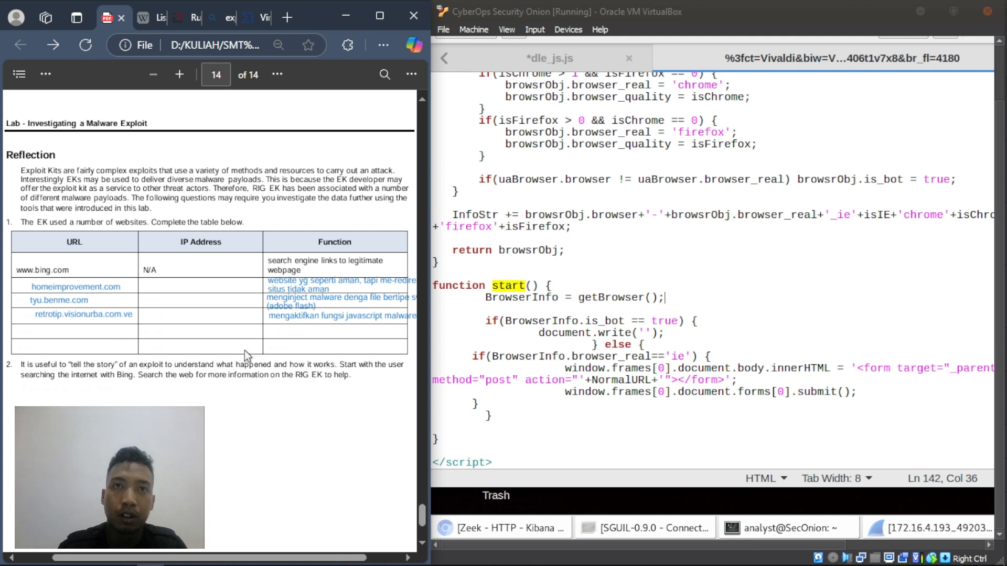
left_click_drag(29, 300, 100, 300)
left_click(20, 359)
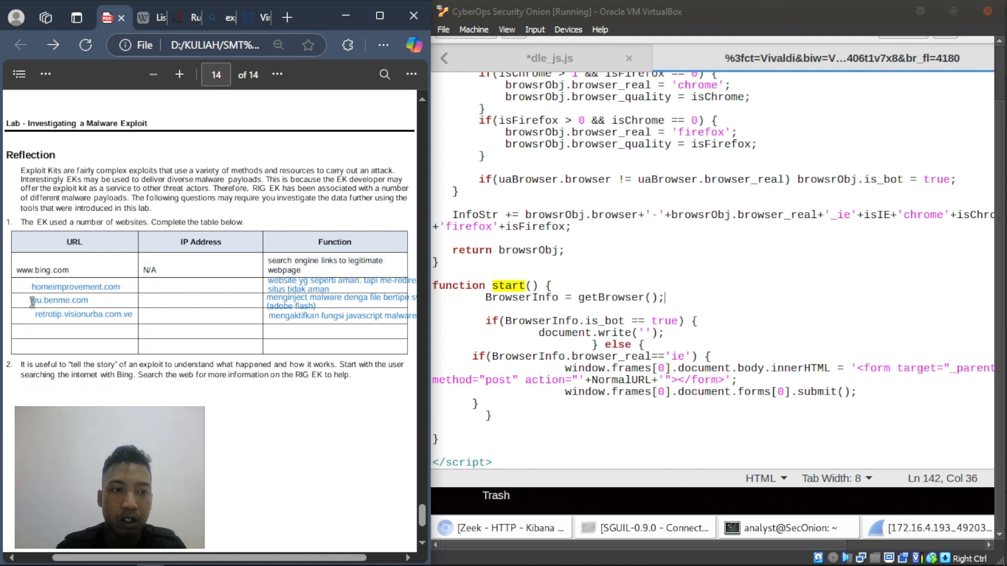
left_click_drag(33, 301, 89, 301)
left_click(90, 302)
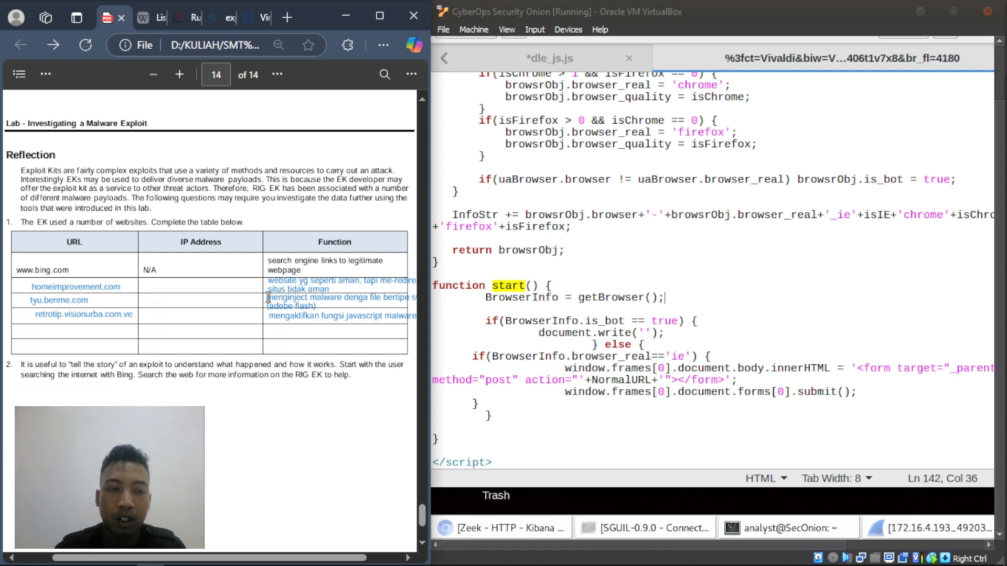
left_click_drag(269, 297, 329, 304)
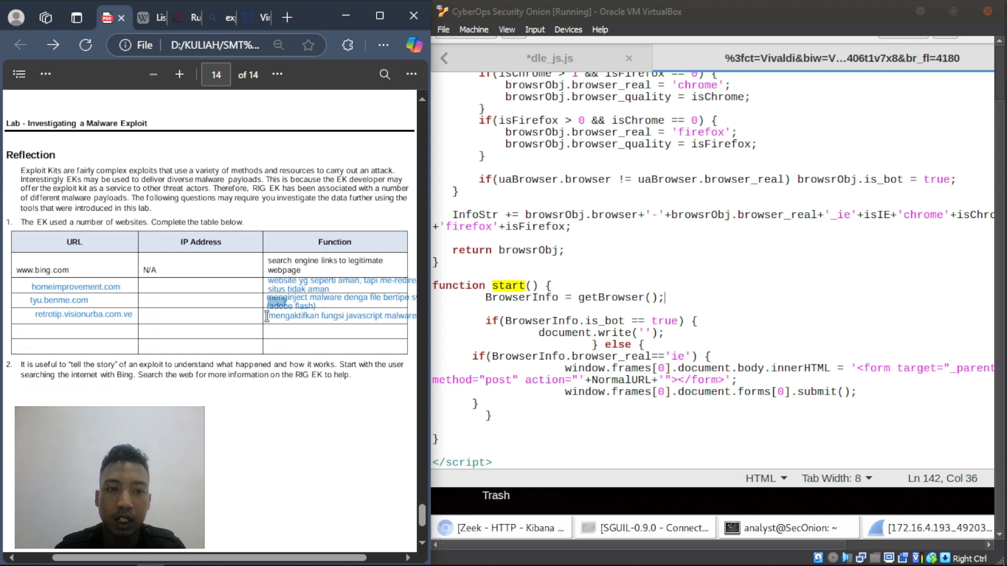
left_click_drag(268, 299, 348, 299)
left_click(284, 408)
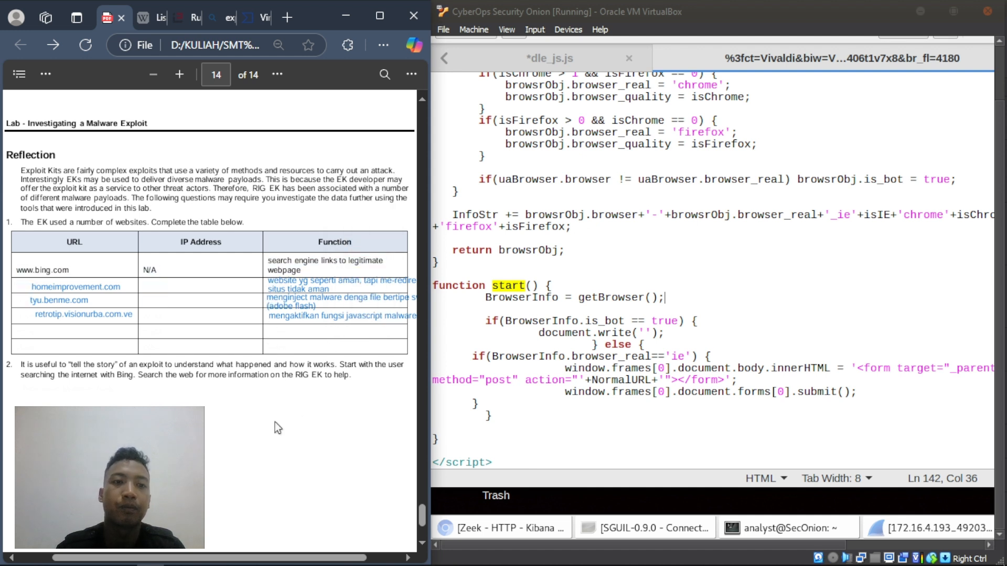